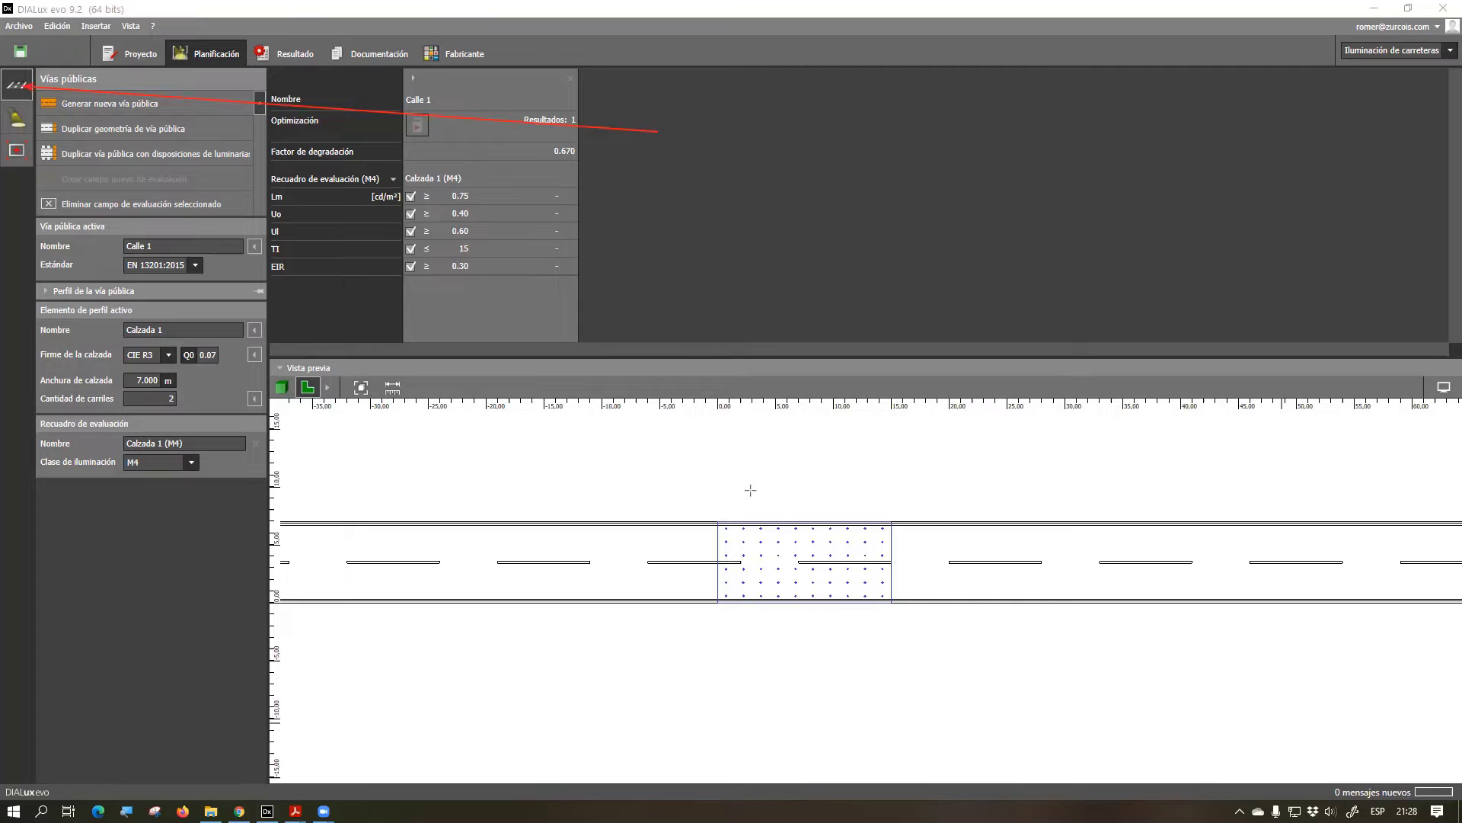
left_click_drag(649, 205, 26, 120)
mouse_move(653, 282)
left_mouse_down()
mouse_move(87, 199)
mouse_move(30, 161)
left_mouse_up()
mouse_move(640, 115)
left_mouse_down()
mouse_move(290, 69)
mouse_move(43, 84)
left_mouse_up()
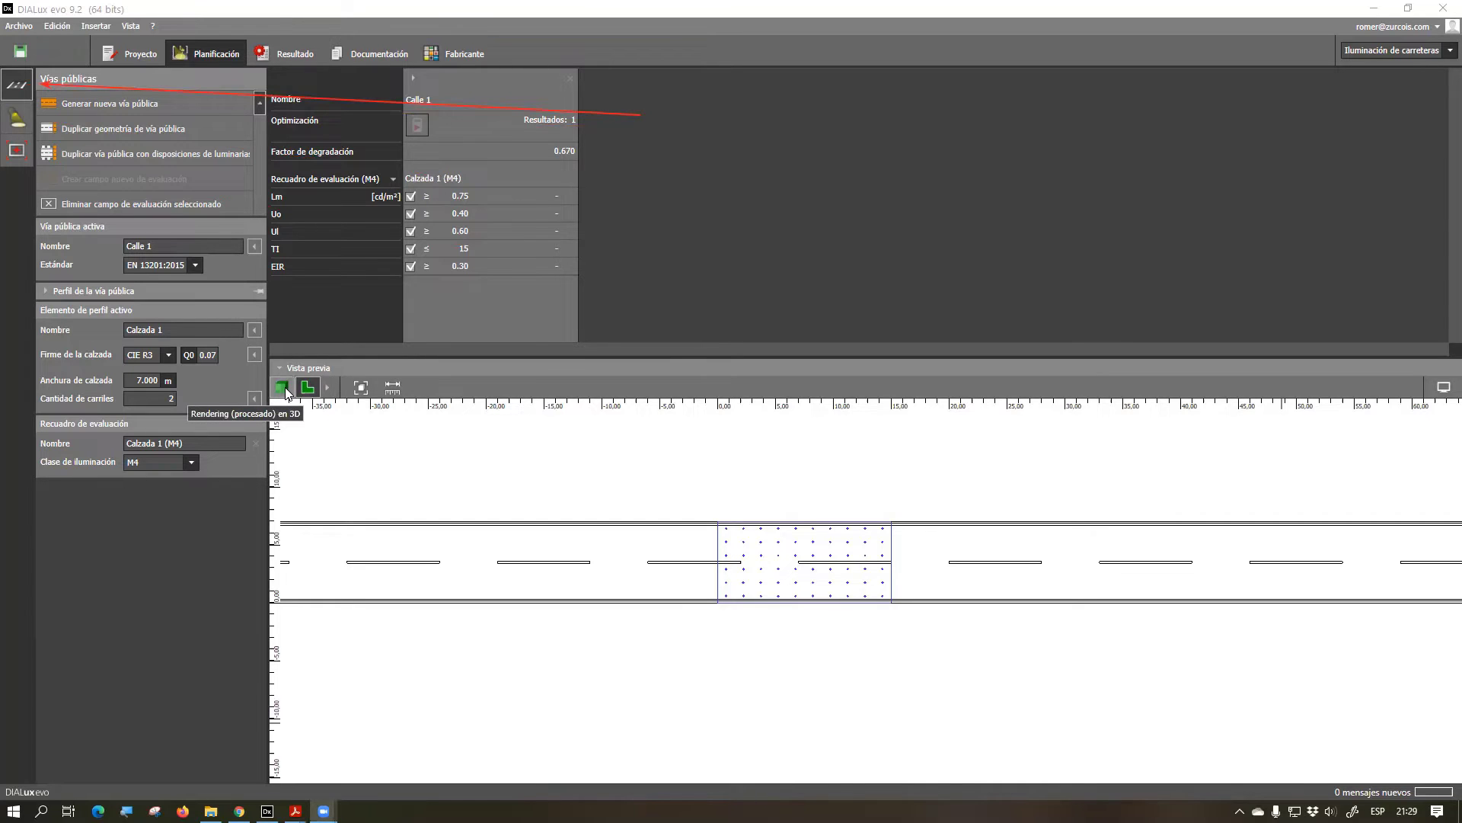
Show the street preview as a 3D rendering and expand the profile section of Calle 1
left_click(283, 388)
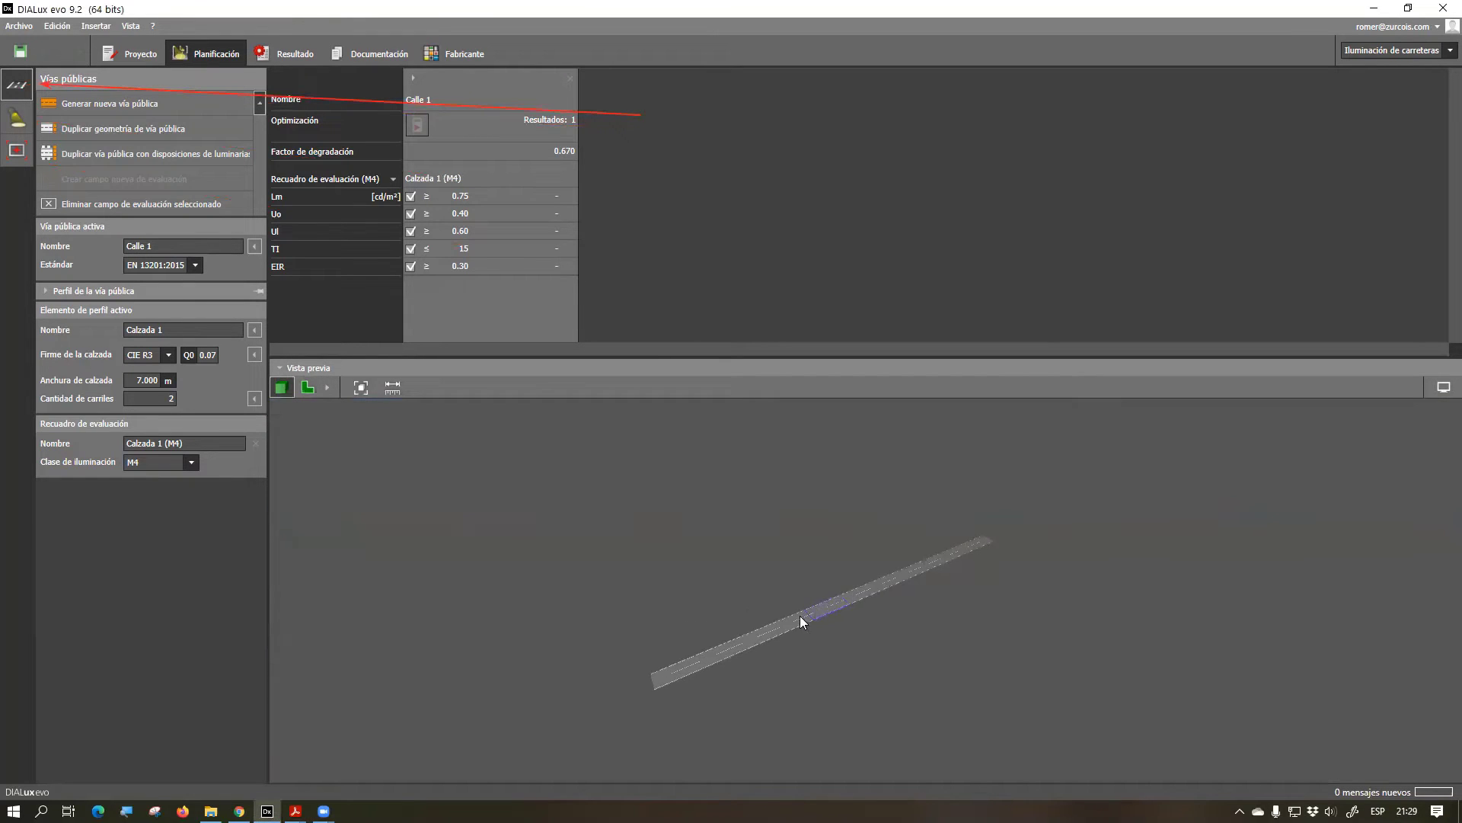
scroll(848, 608, "up", 5)
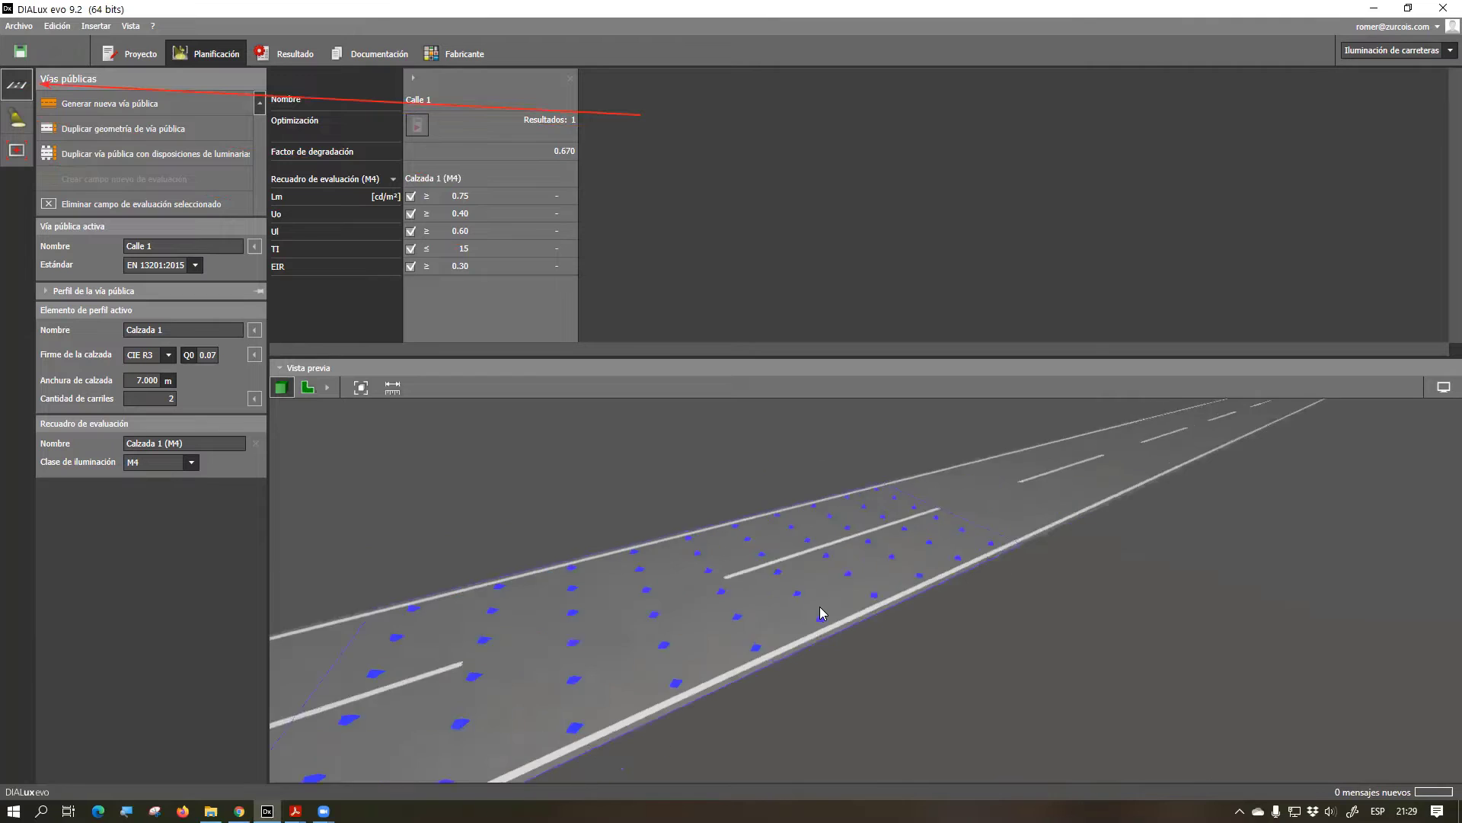
middle_click_drag(828, 635, 850, 604)
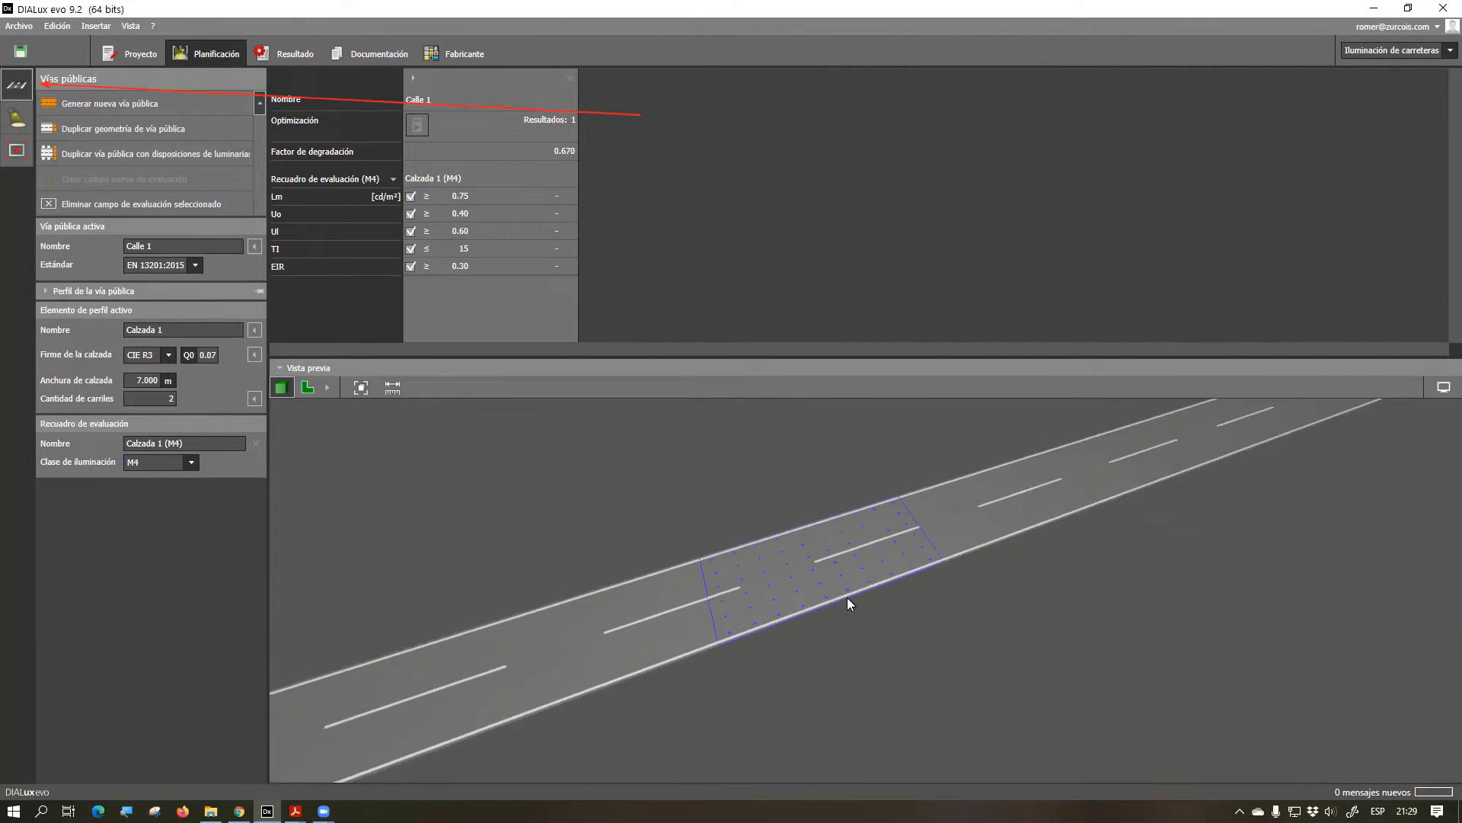
left_click(53, 295)
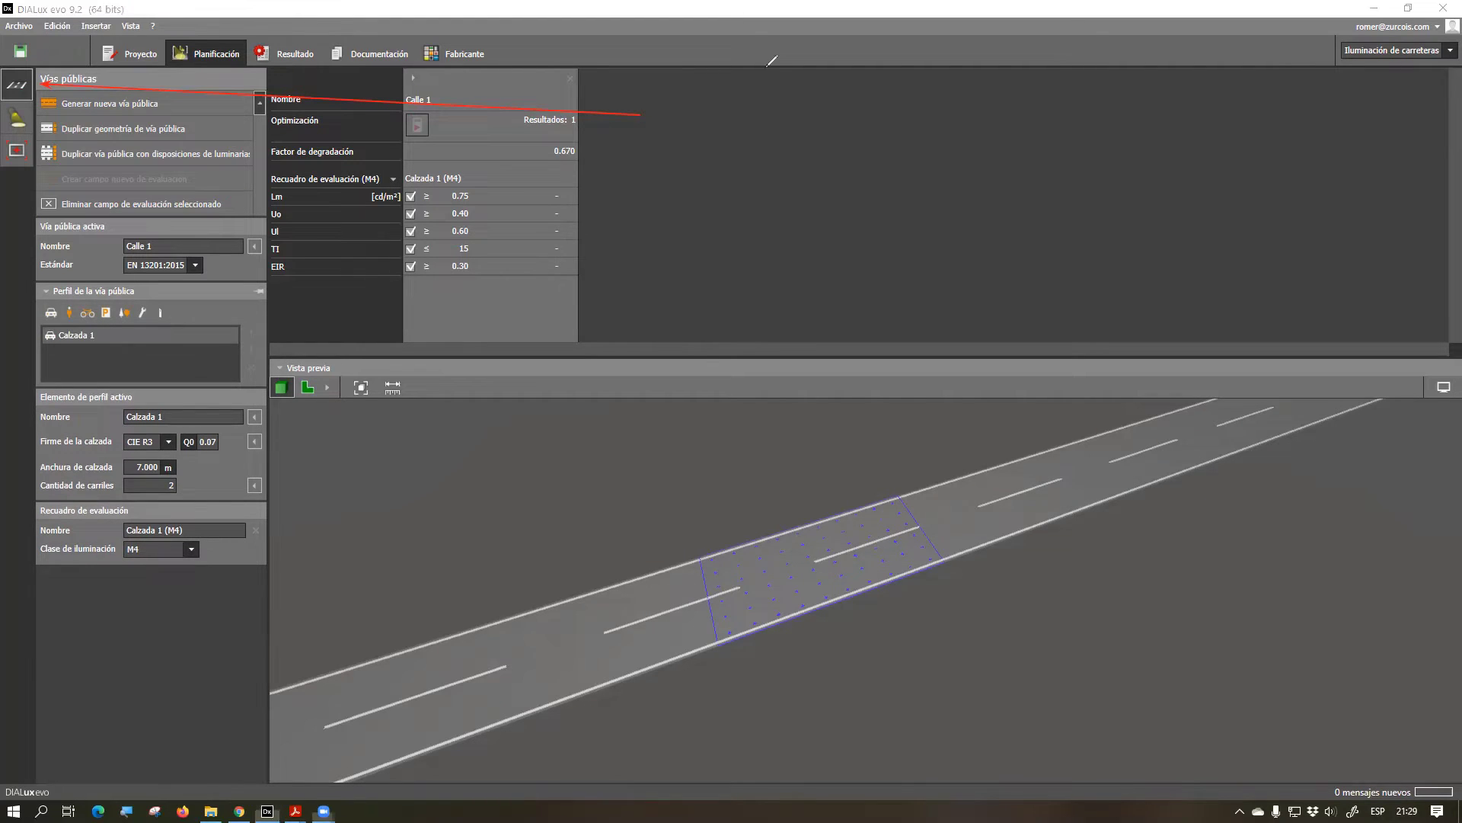
mouse_move(7, 276)
left_mouse_down()
mouse_move(20, 320)
mouse_move(286, 400)
left_mouse_up()
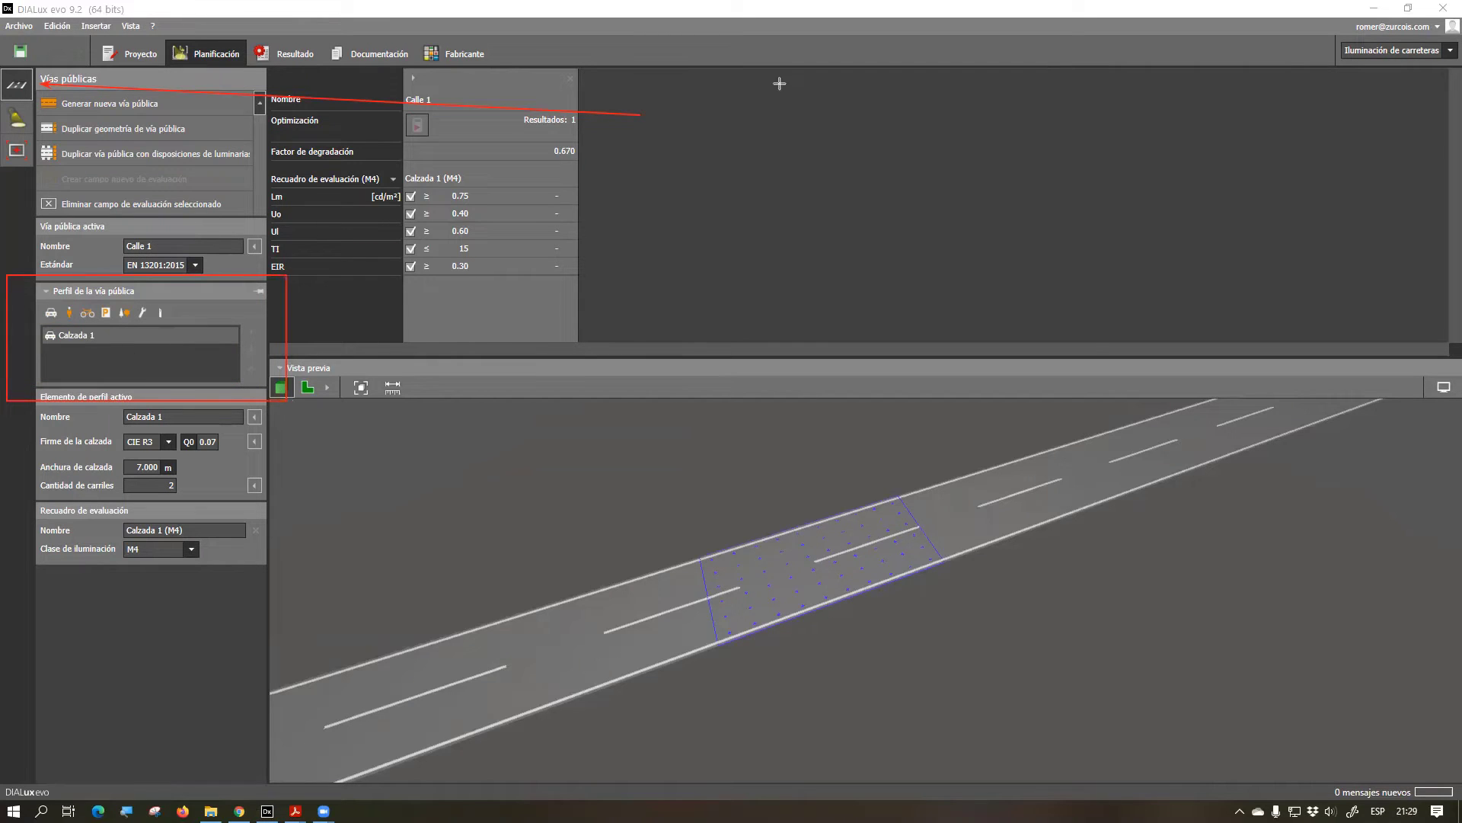
left_click_drag(472, 114, 718, 329)
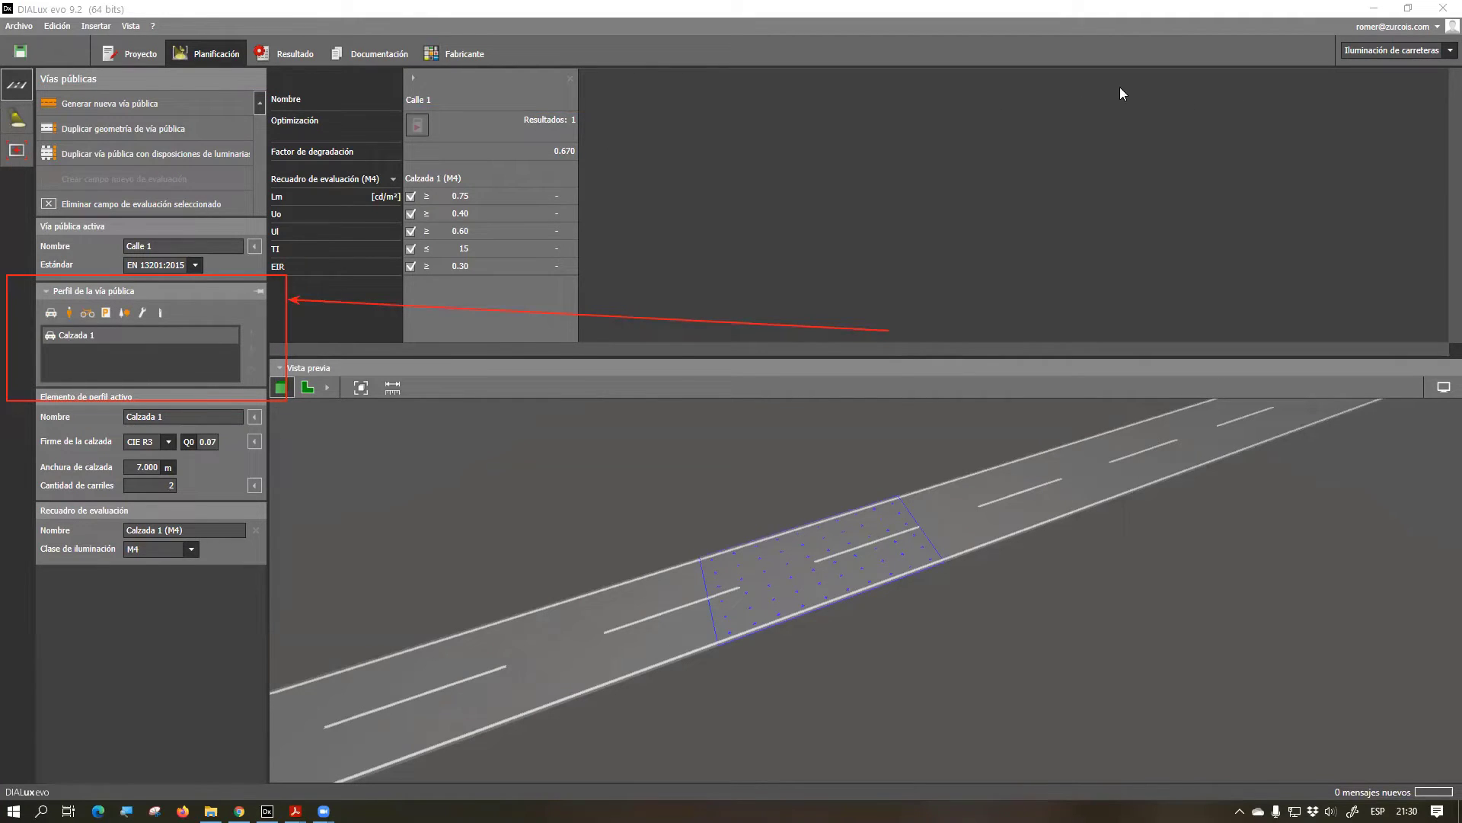
Examine the carriageway and its evaluation field from several angles in the 3D preview
scroll(790, 484, "down", 3)
left_click_drag(789, 499, 829, 571)
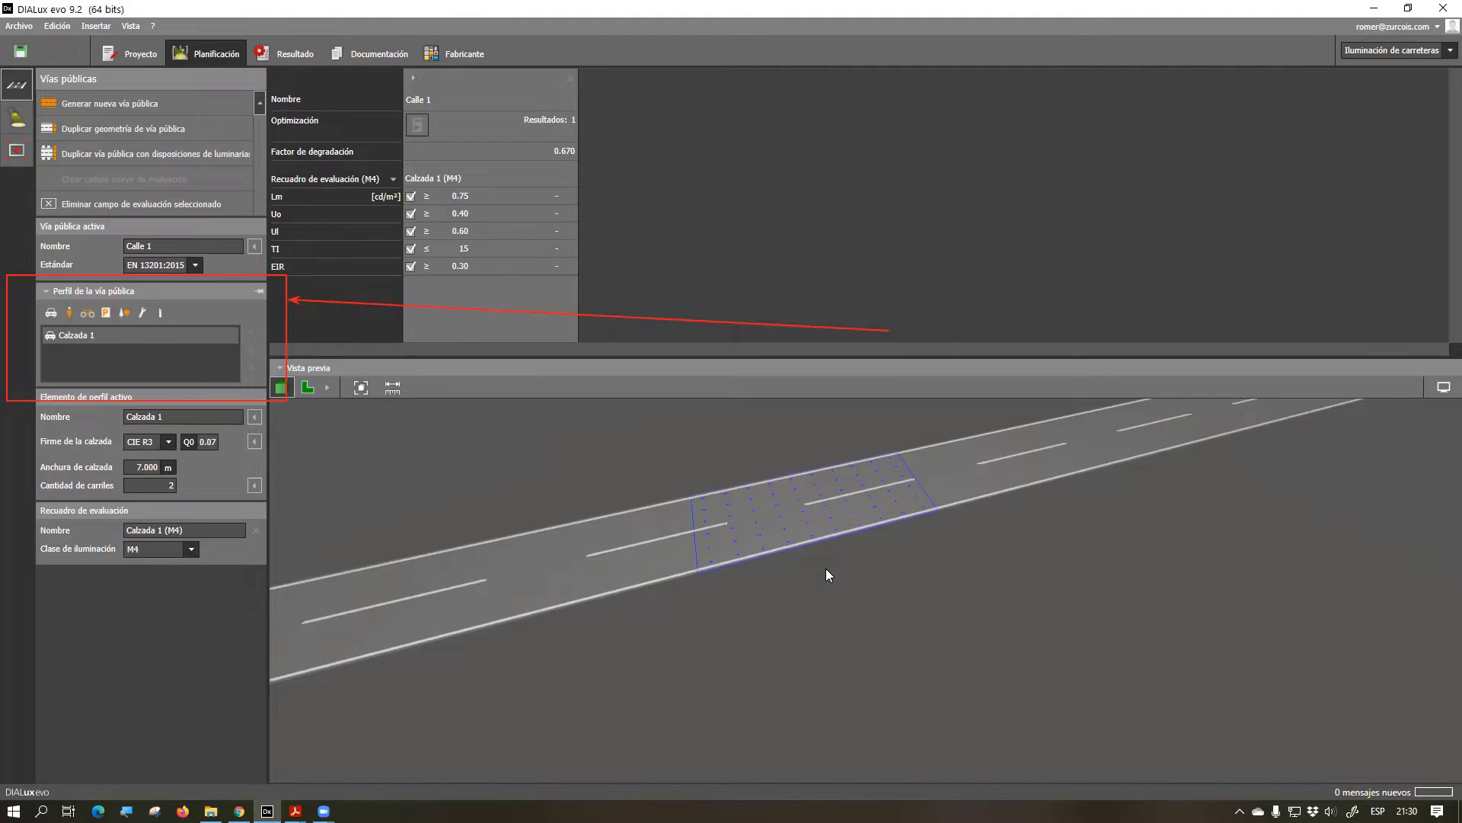
right_click_drag(817, 575, 764, 676)
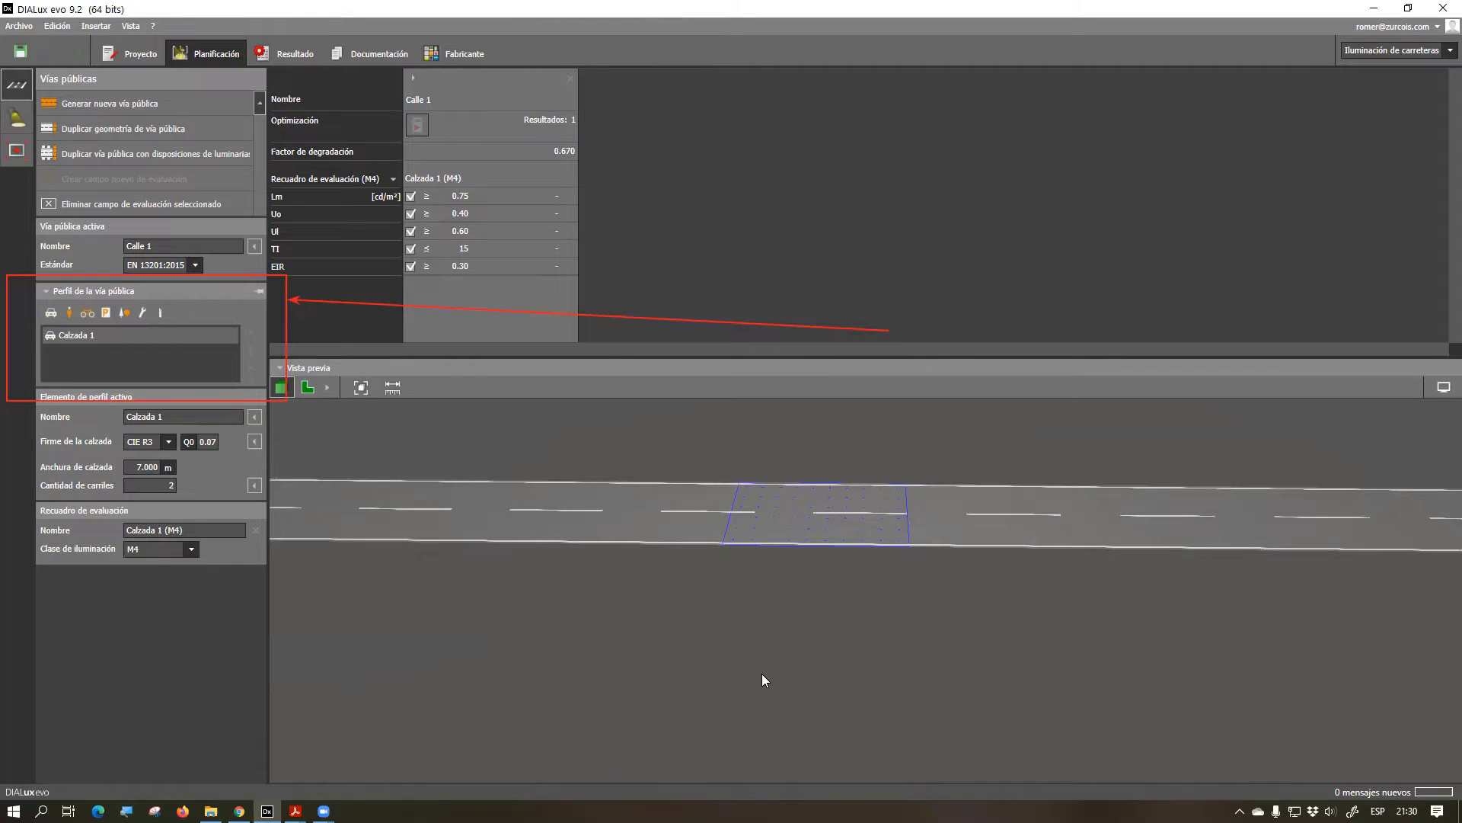
right_click_drag(762, 674, 795, 614)
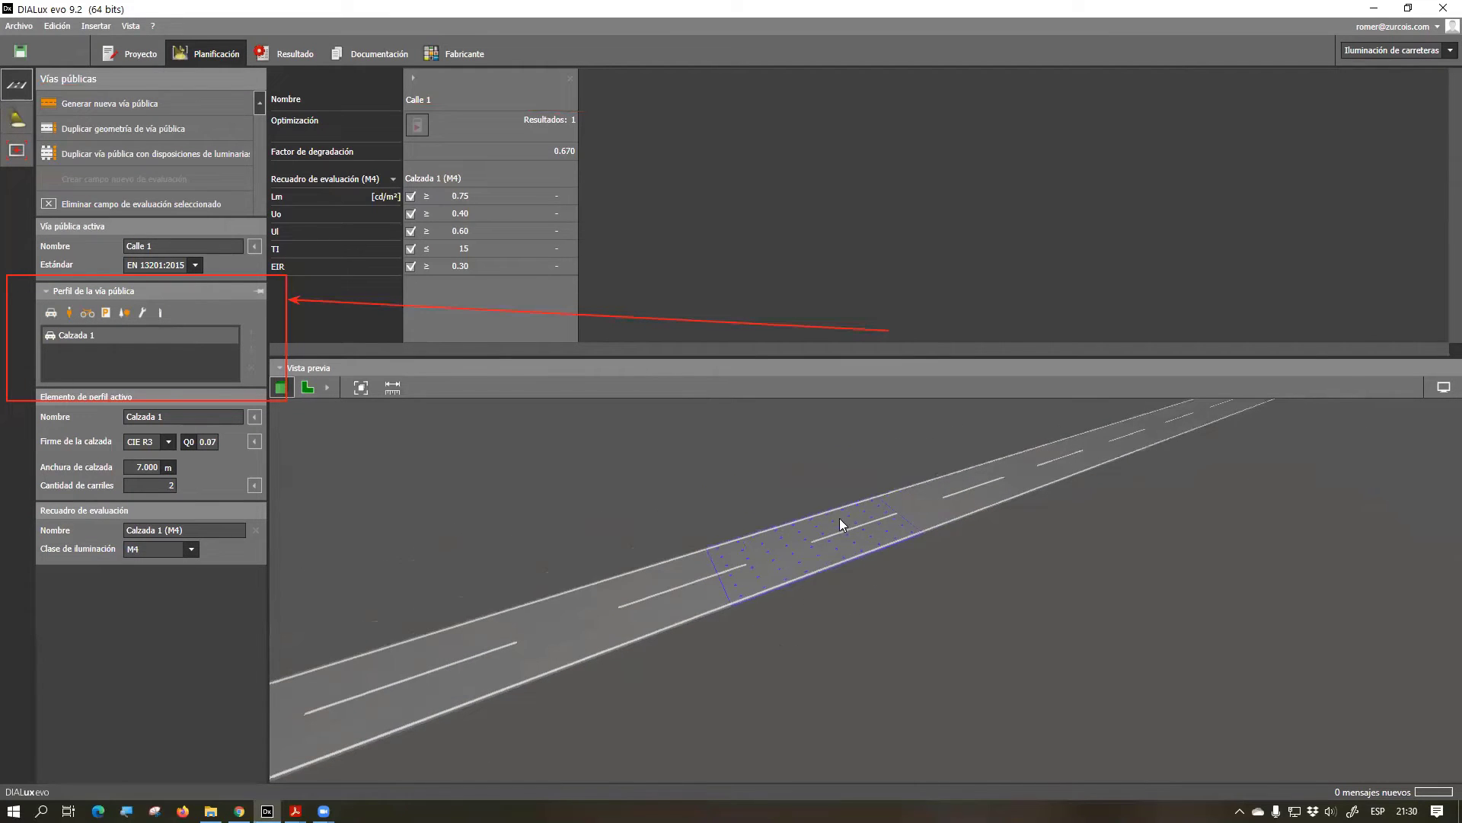
right_click_drag(829, 564, 759, 585)
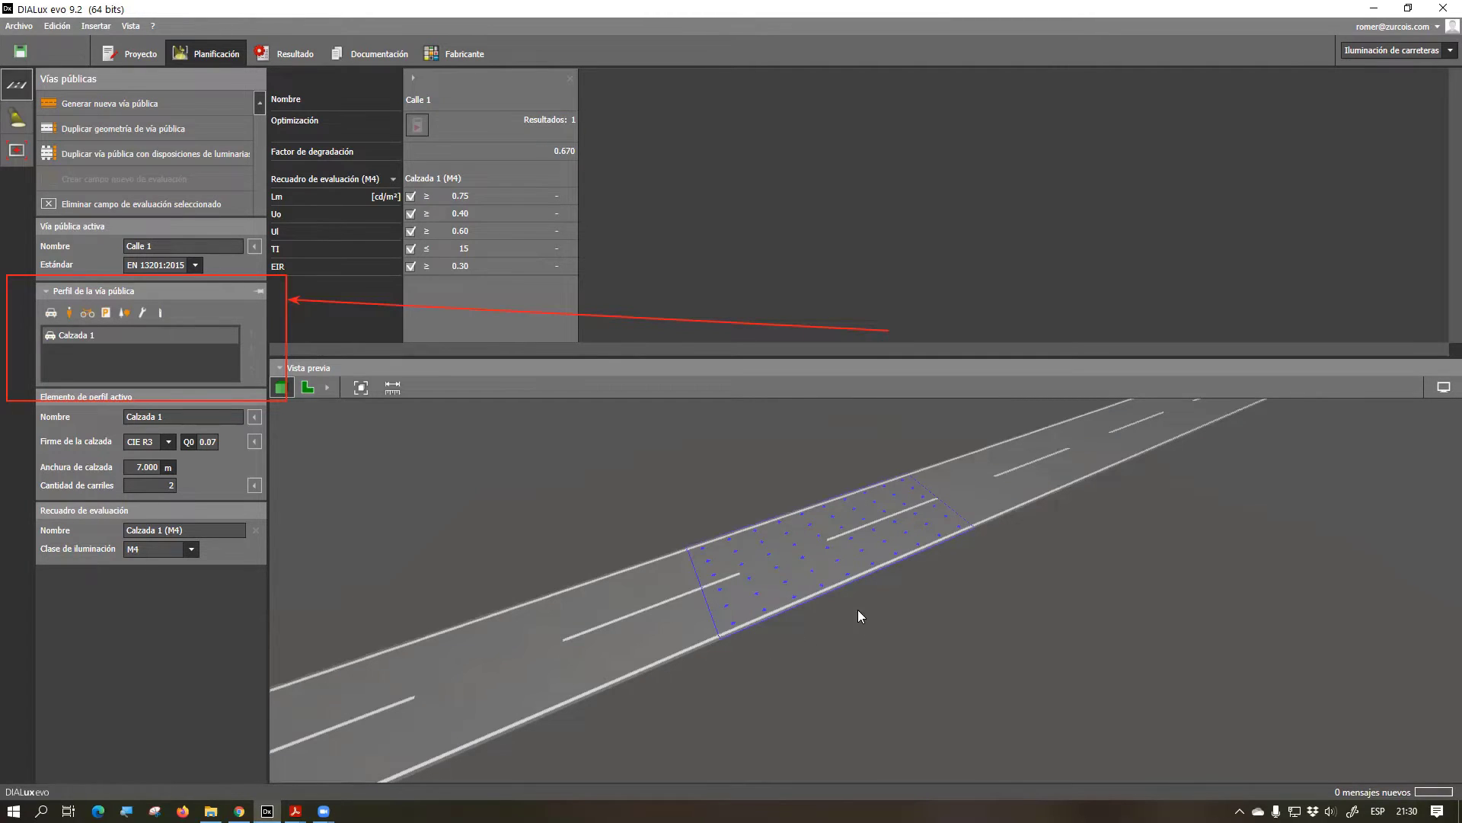
left_click_drag(868, 640, 702, 574)
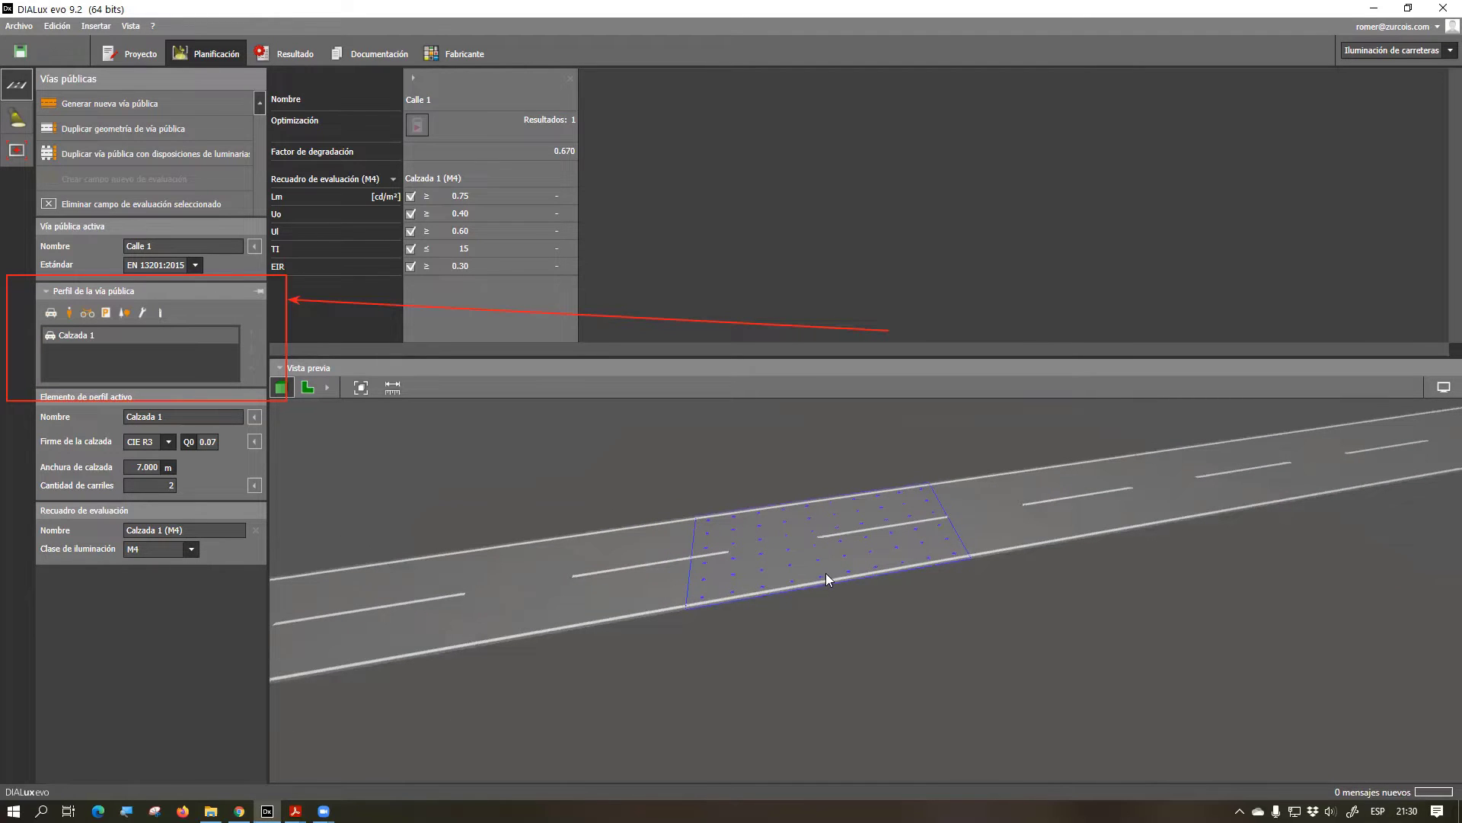
scroll(832, 579, "down", 2)
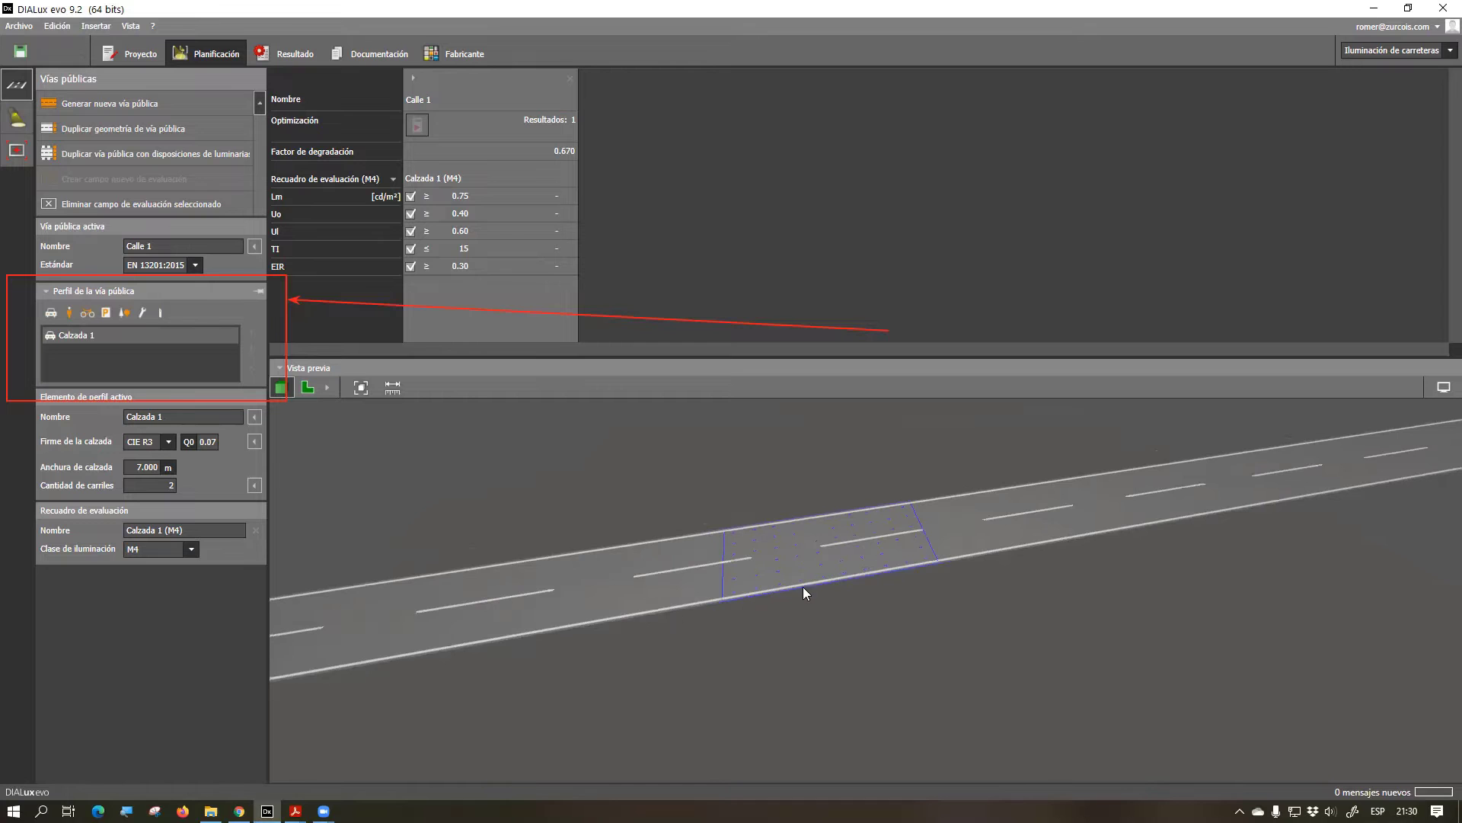
left_click_drag(833, 615, 792, 571)
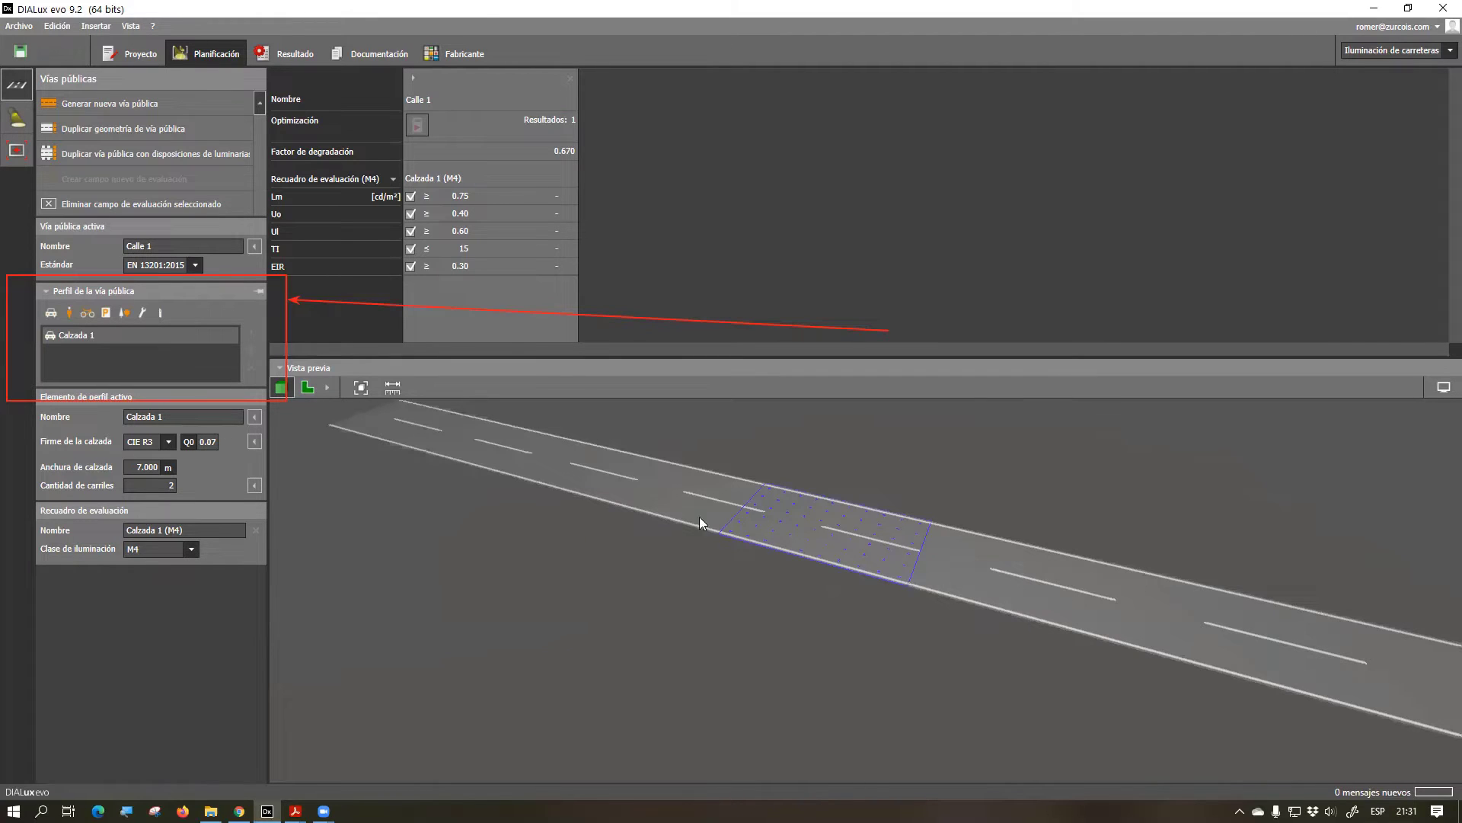
left_click_drag(636, 547, 930, 591)
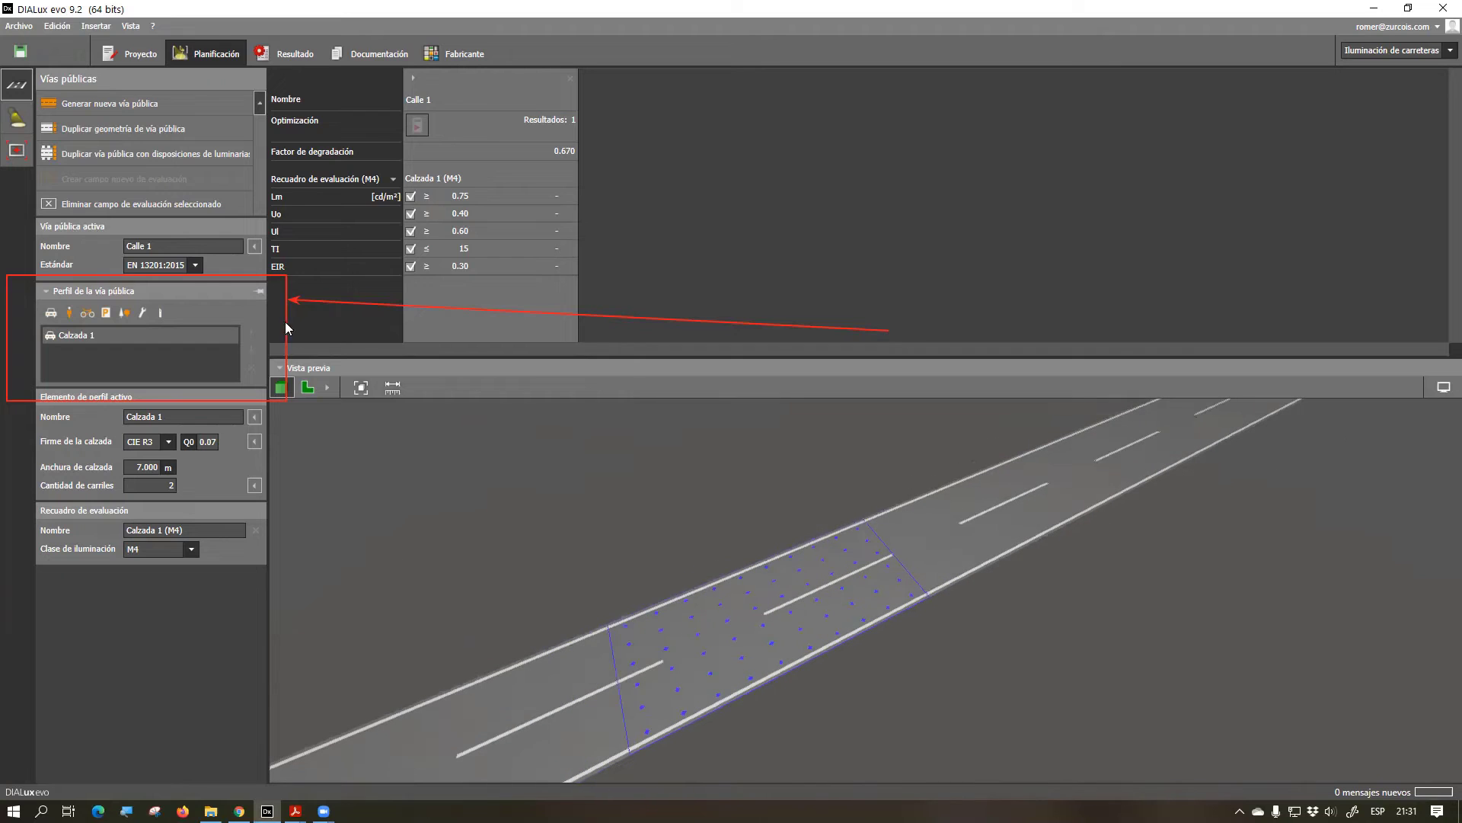
Add a green strip and a second carriageway to the street profile
left_click(125, 314)
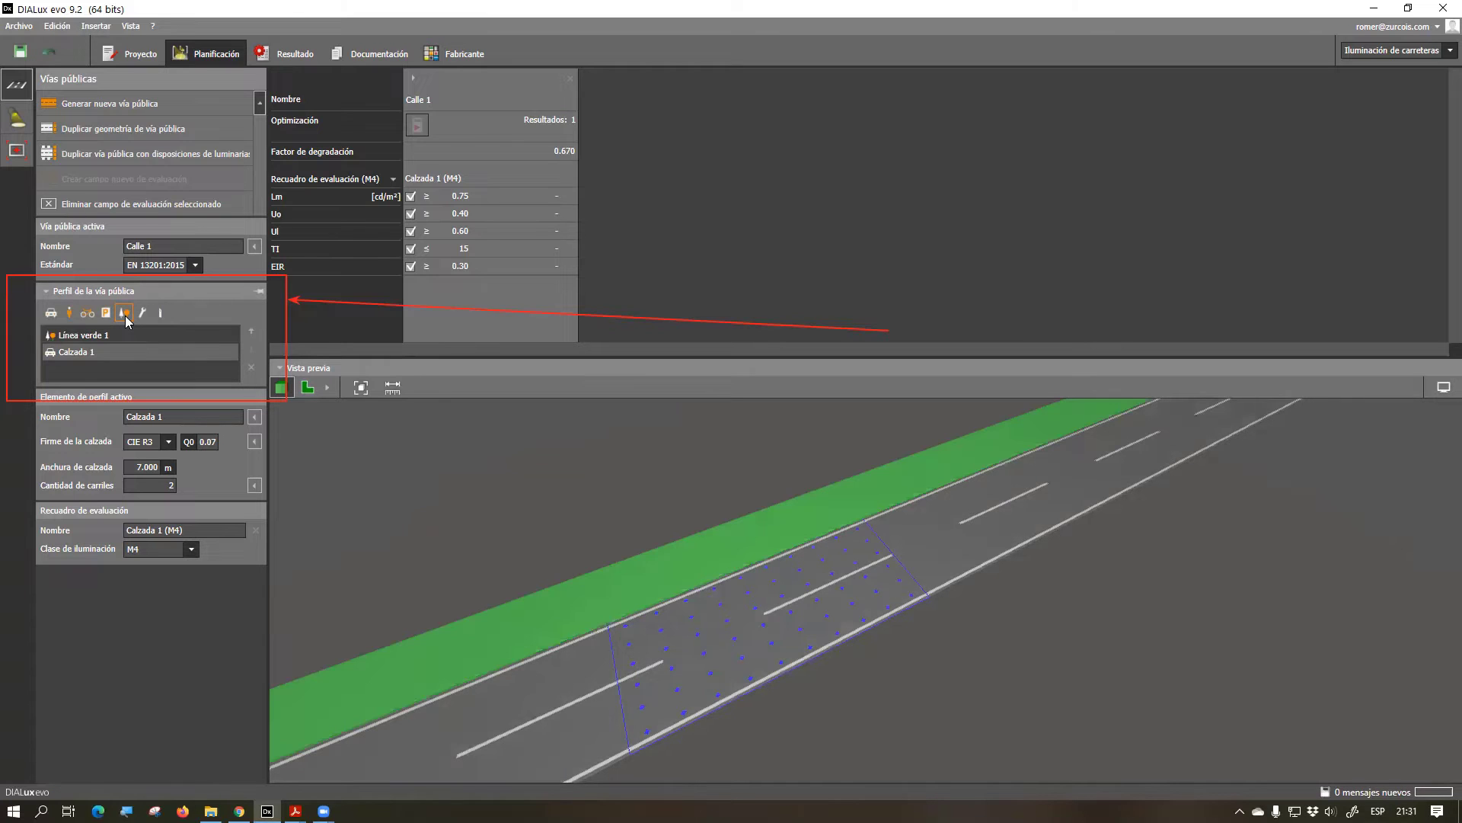
left_click(51, 314)
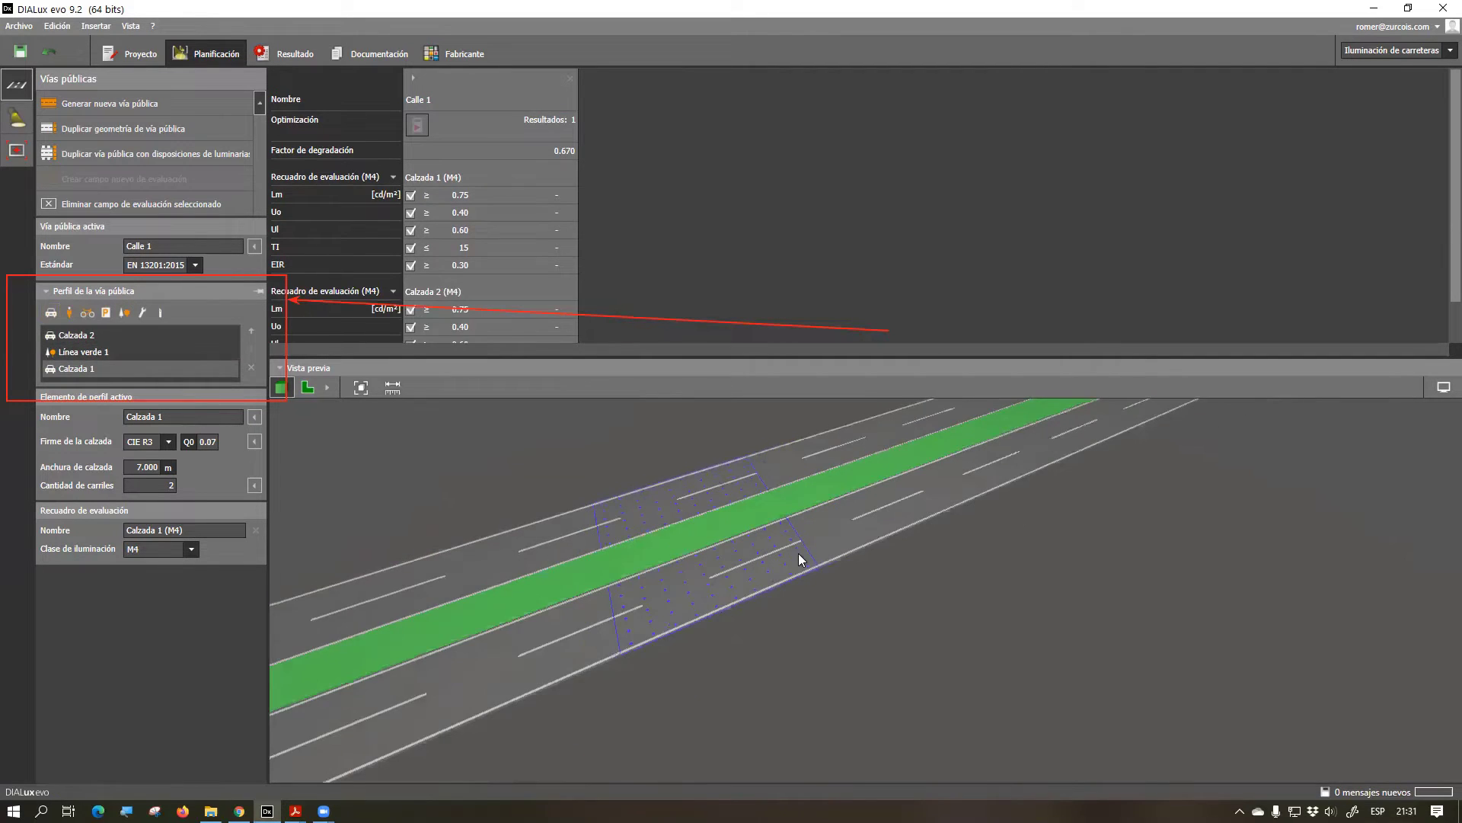
mouse_move(873, 592)
middle_mouse_down()
mouse_move(865, 617)
mouse_move(889, 589)
middle_mouse_up()
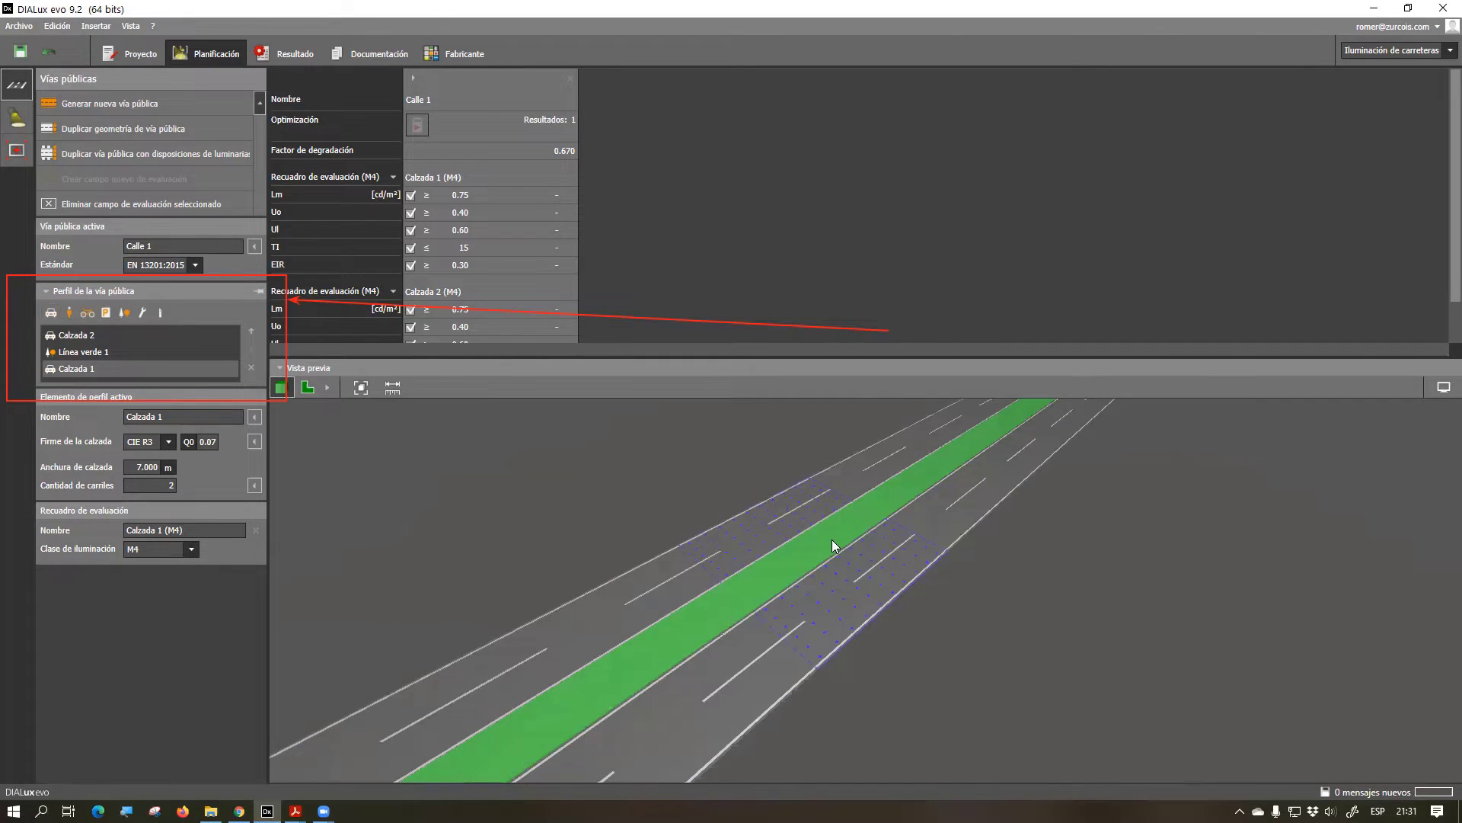
Set the width of the green strip between the two carriageways to 1 m
left_click(103, 351)
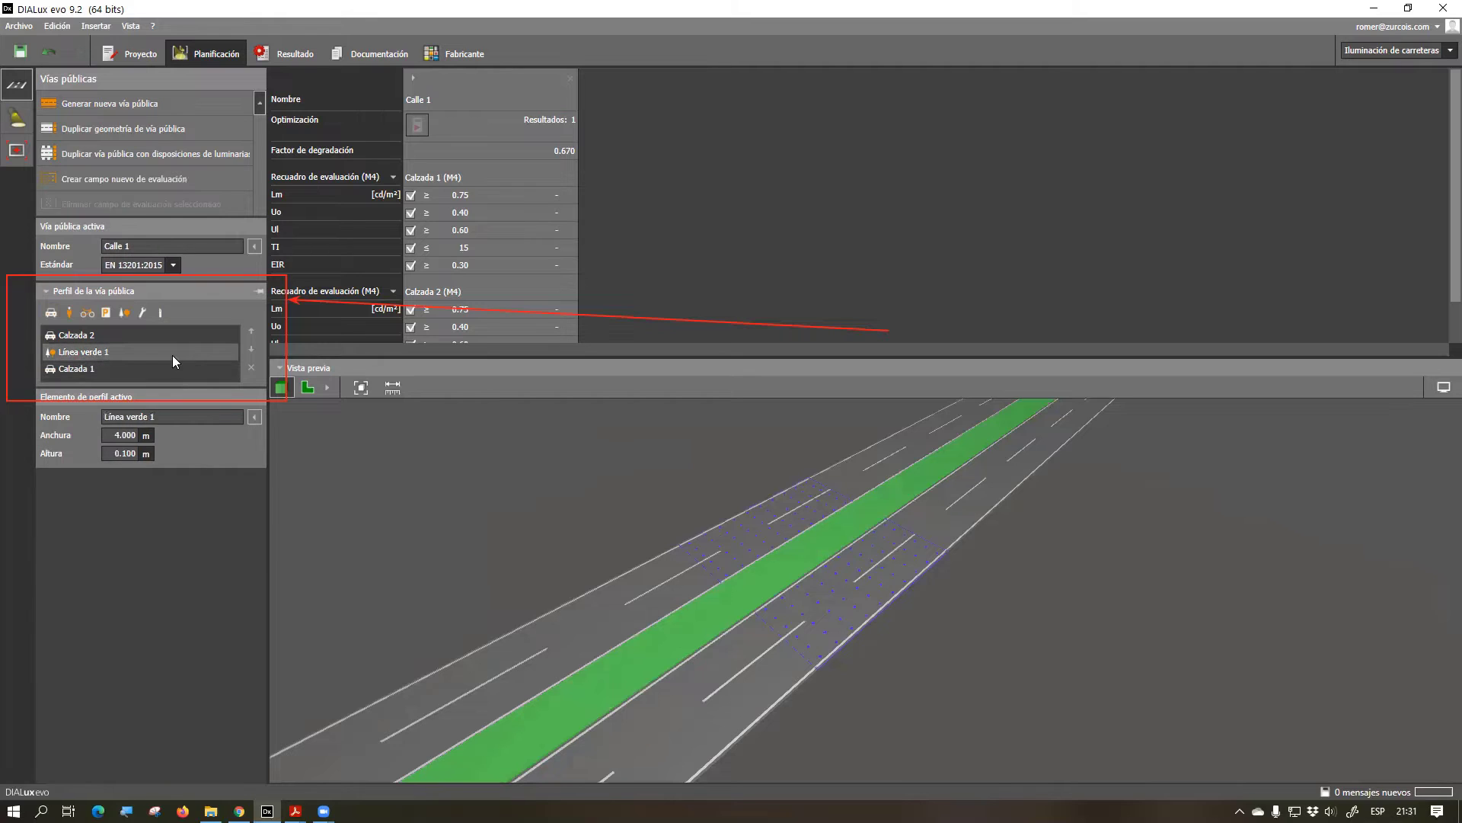
left_click(111, 435)
type("1")
key("Return")
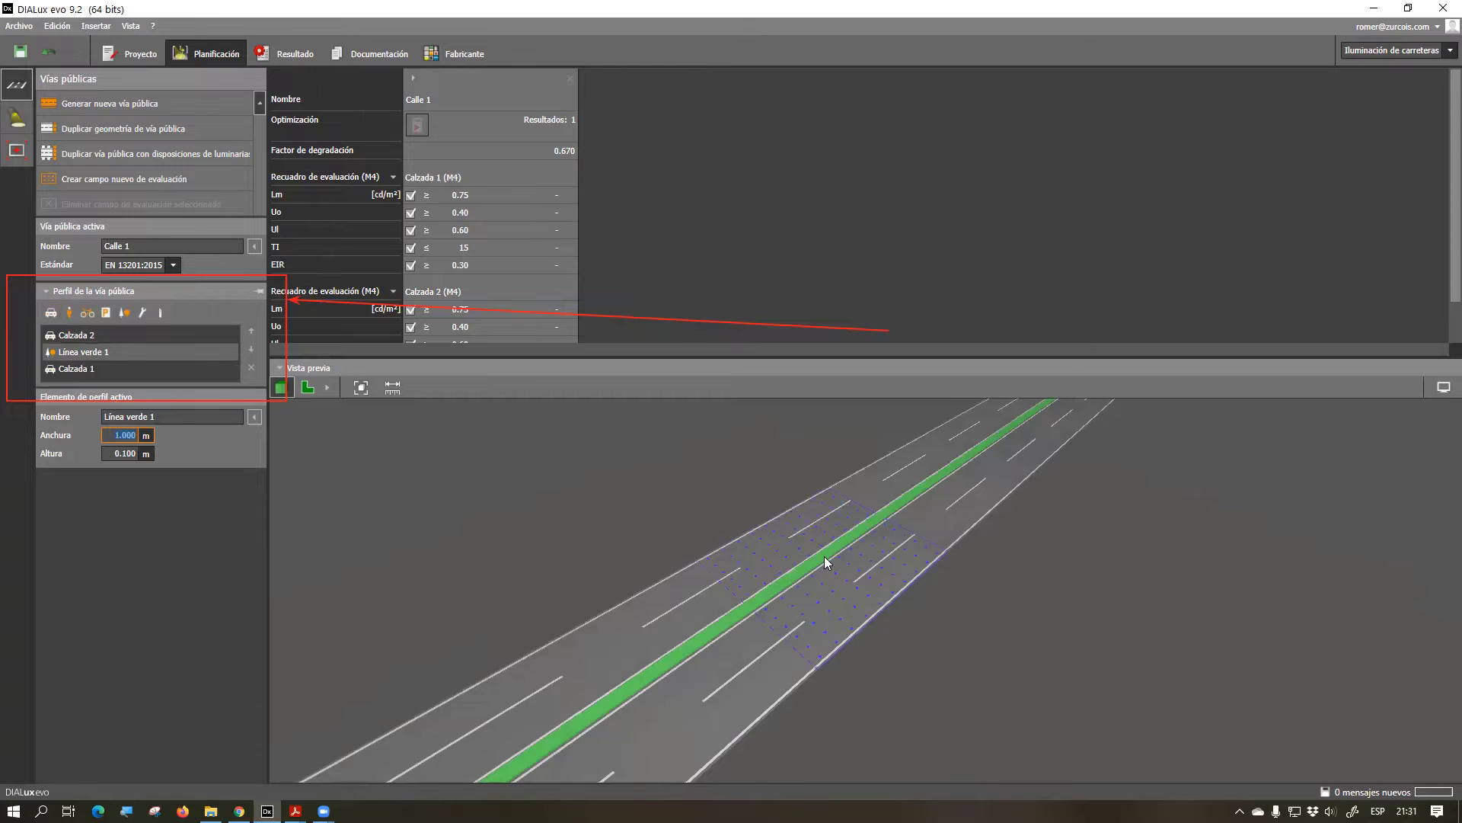
scroll(824, 560, "up", 5)
scroll(822, 579, "down", 5)
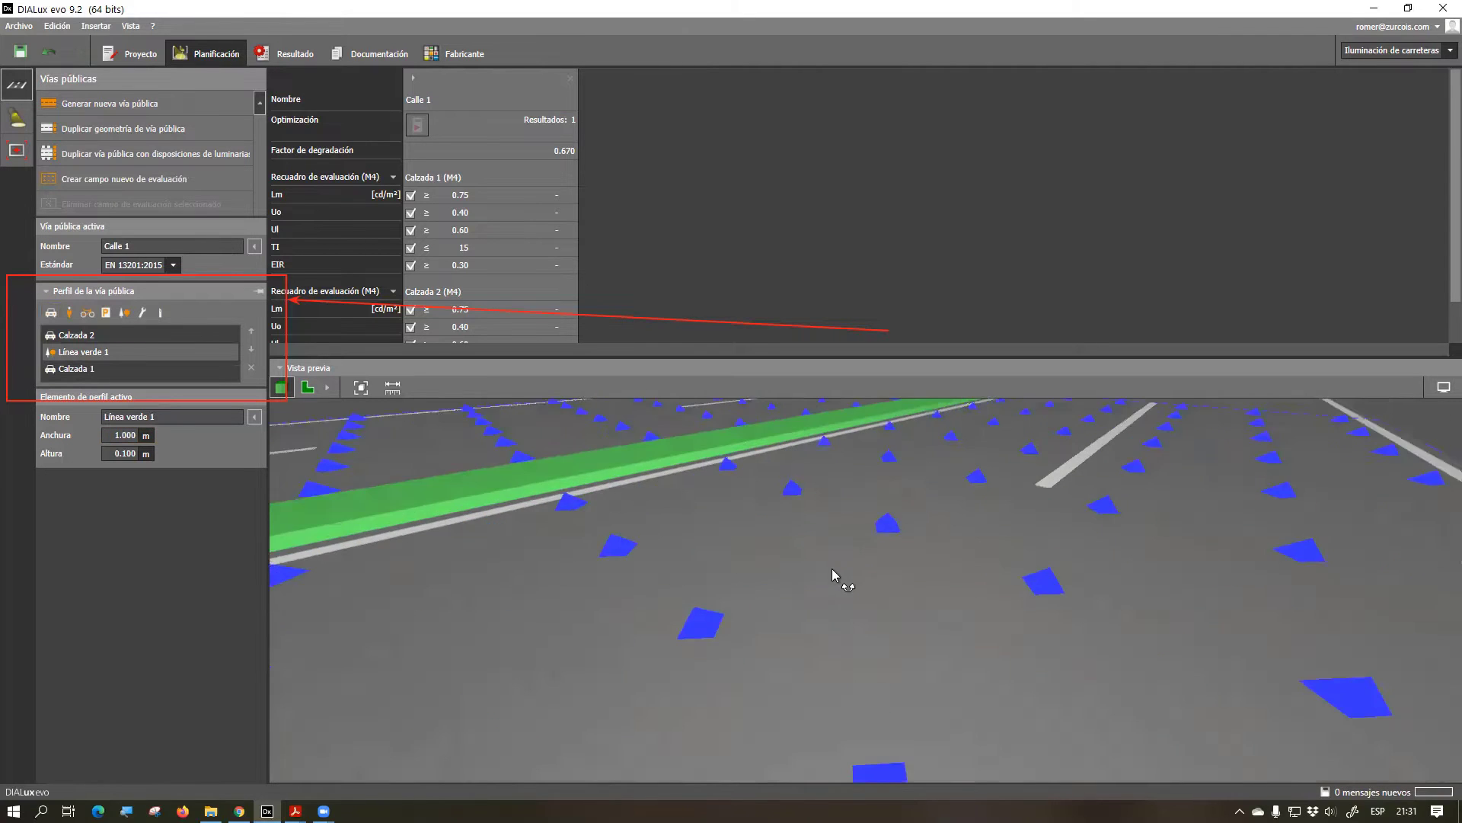
scroll(867, 537, "down", 3)
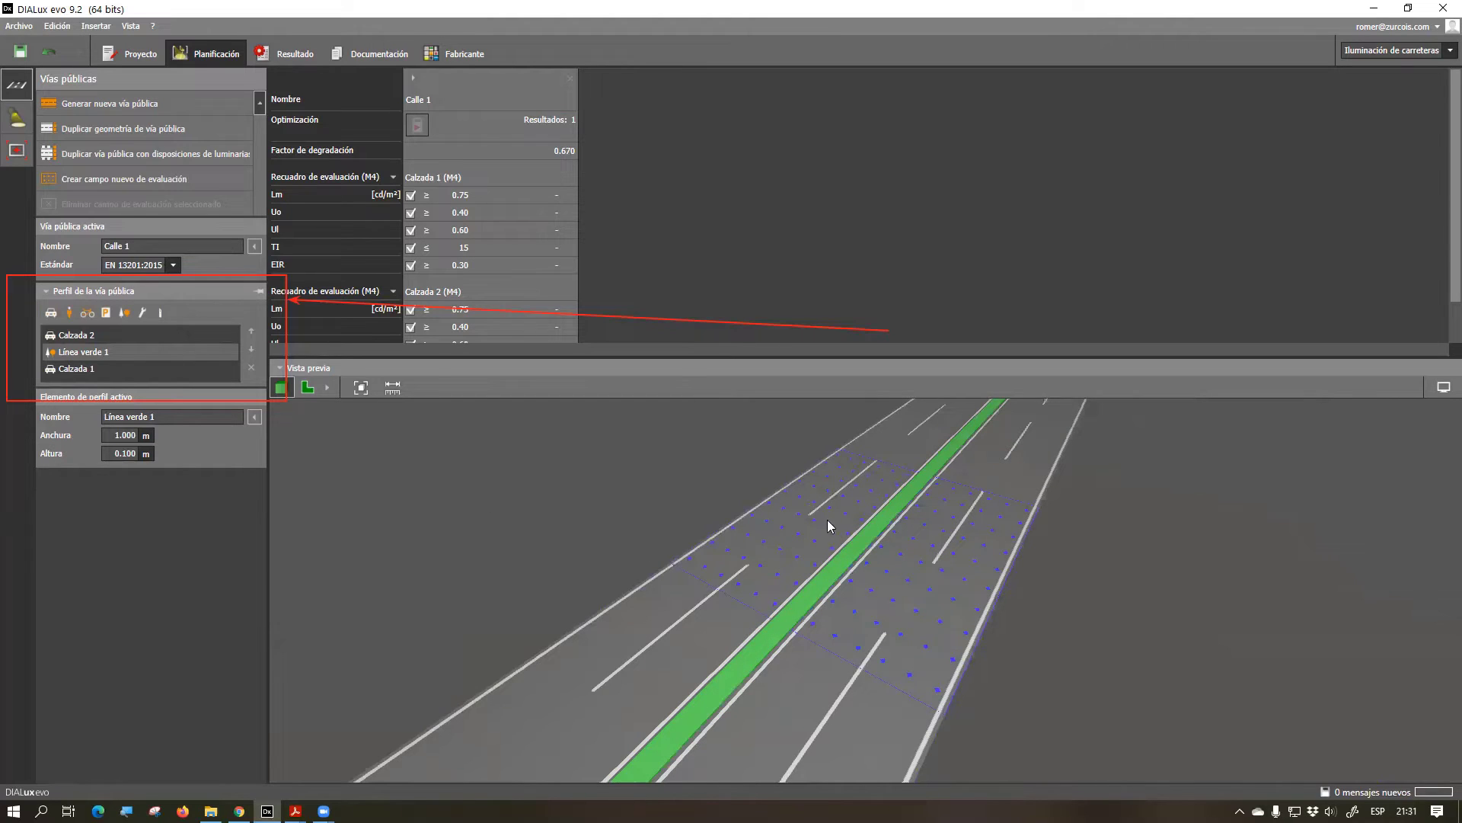
Review the properties of Calzada 2 and Línea verde 1 and examine the divided street in the 3D preview
left_click(83, 335)
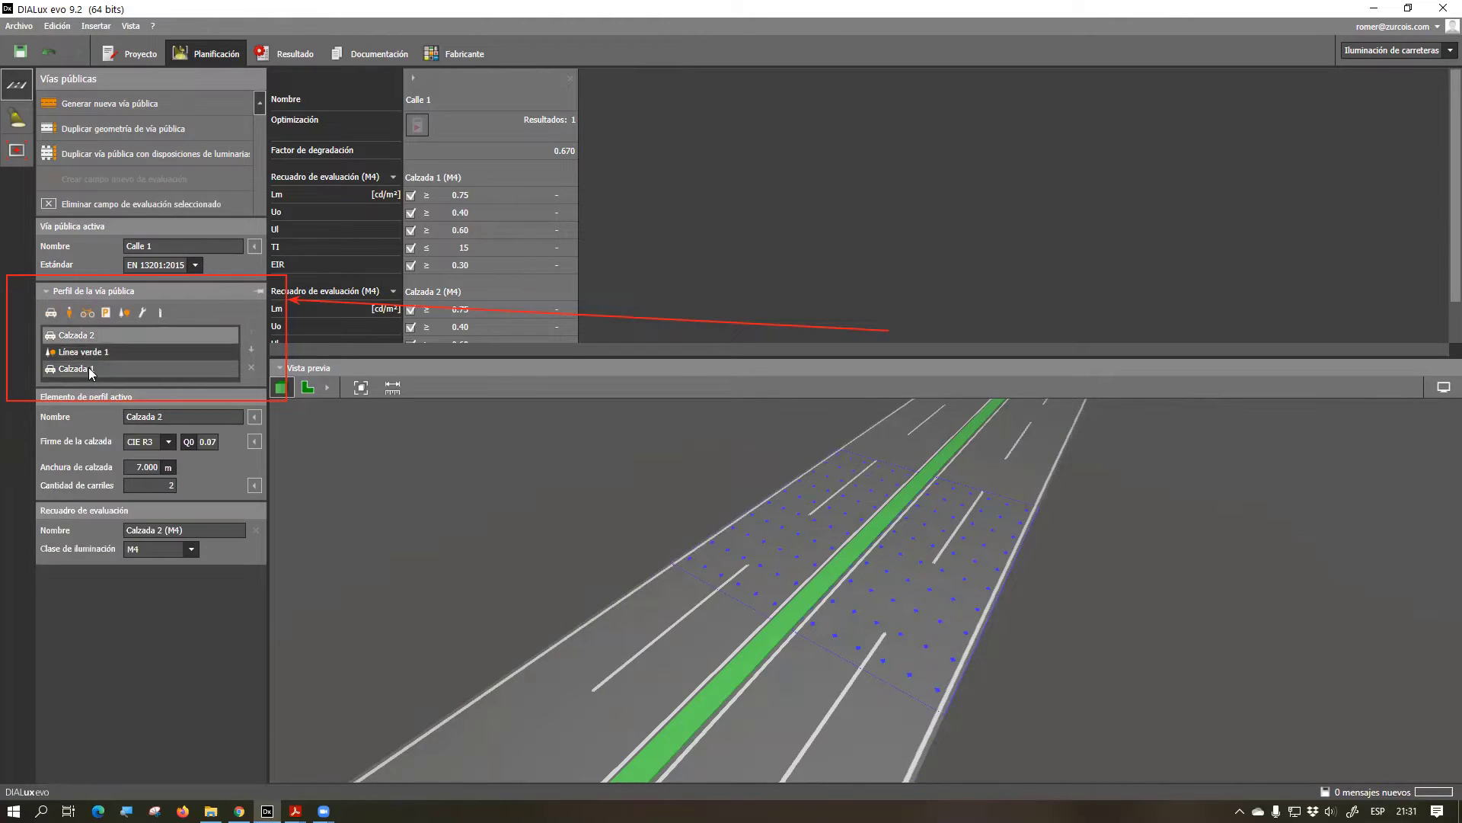
left_click(82, 352)
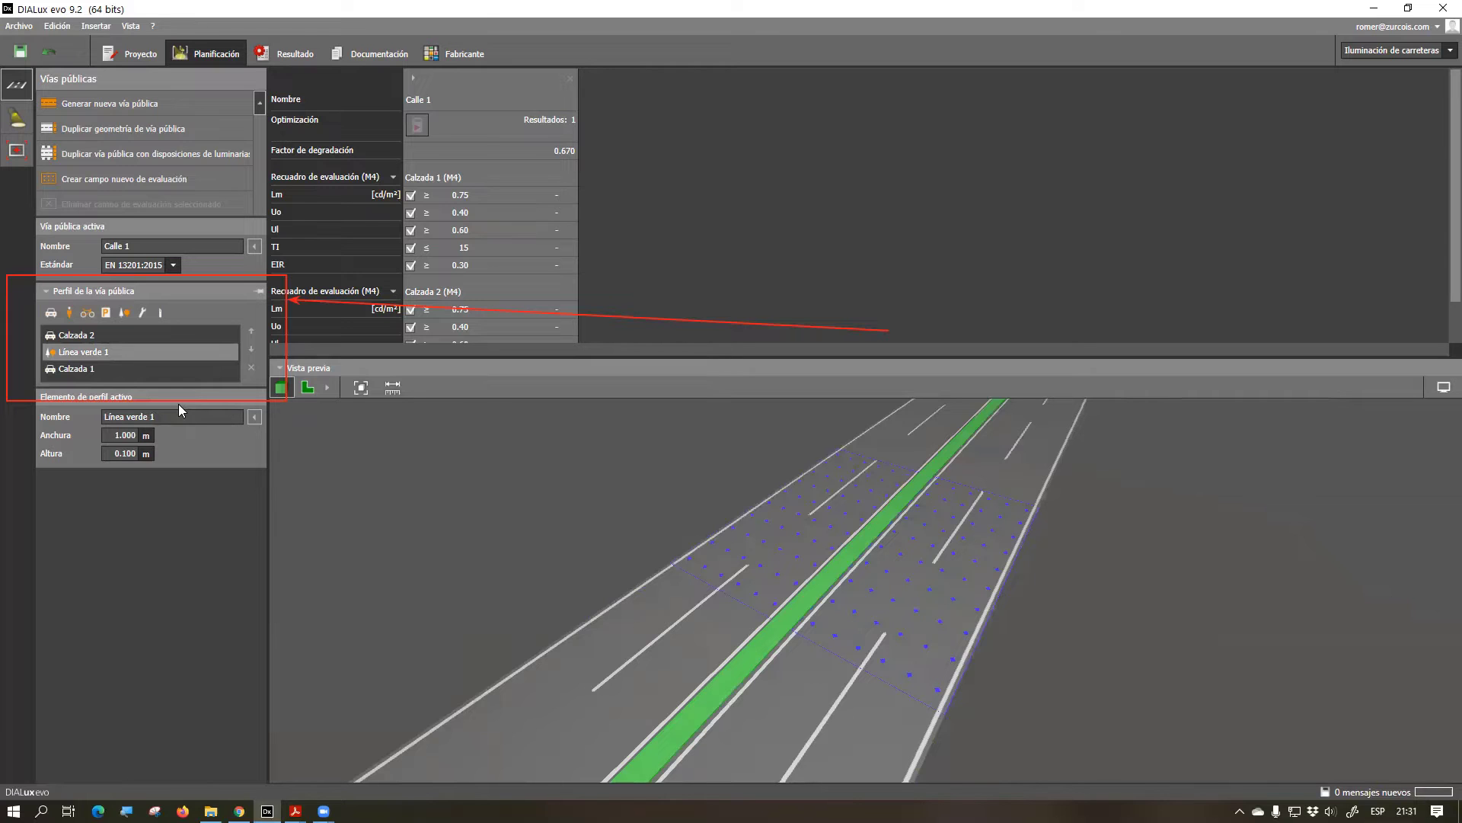
left_click_drag(312, 512, 707, 526)
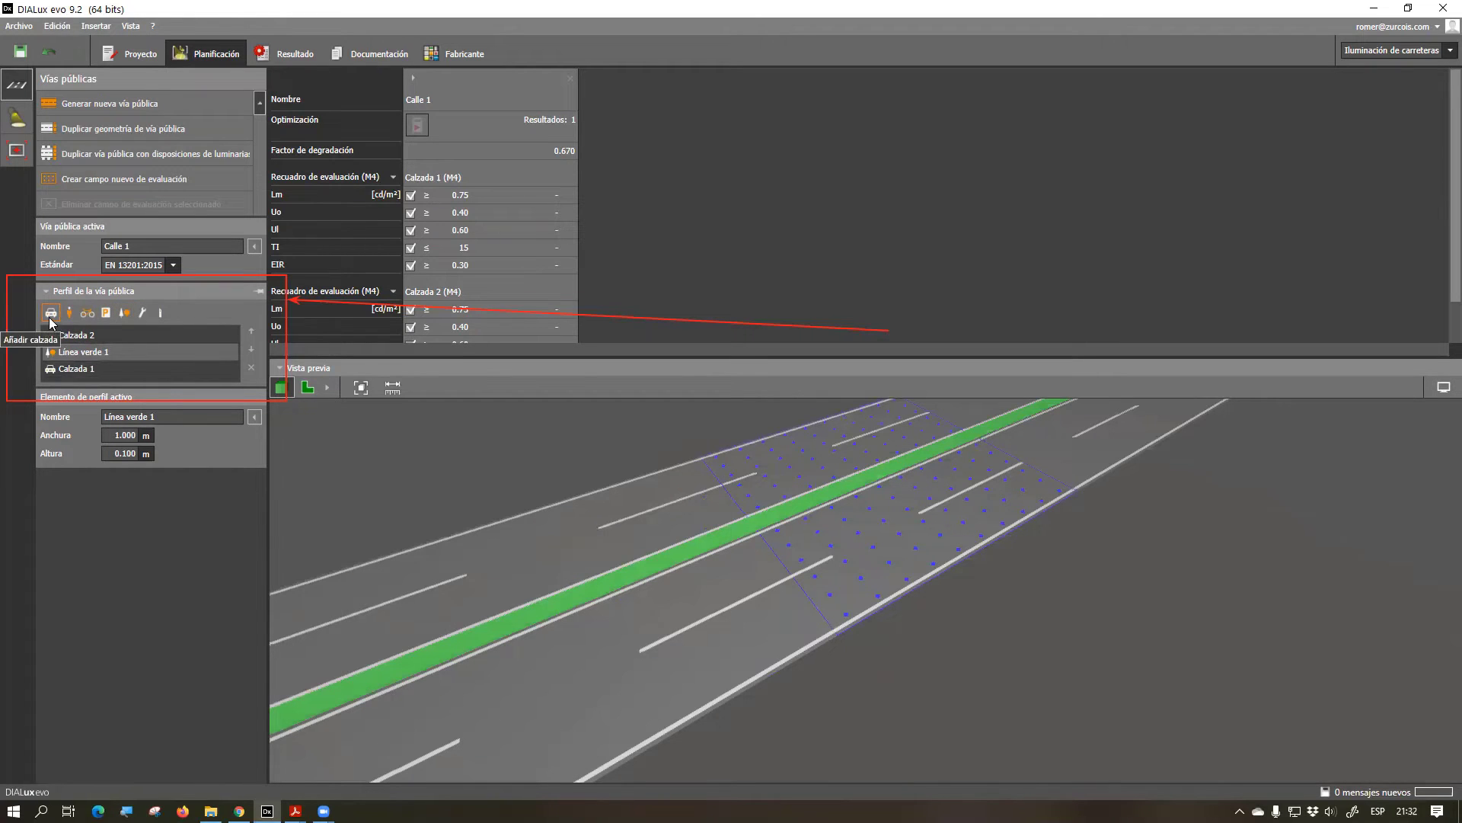
left_click(107, 436)
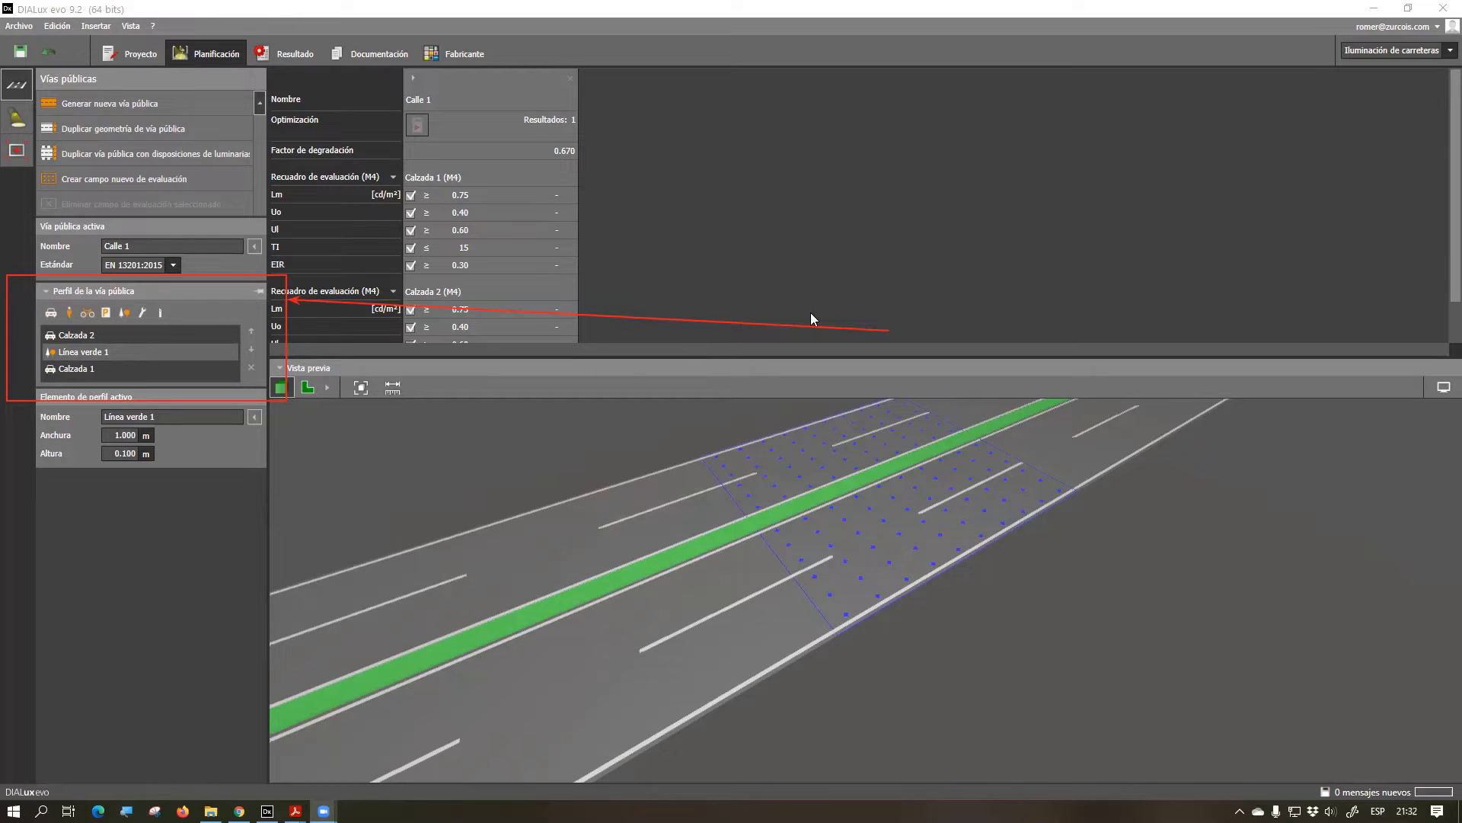
middle_click_drag(745, 474, 828, 542)
scroll(828, 543, "down", 2)
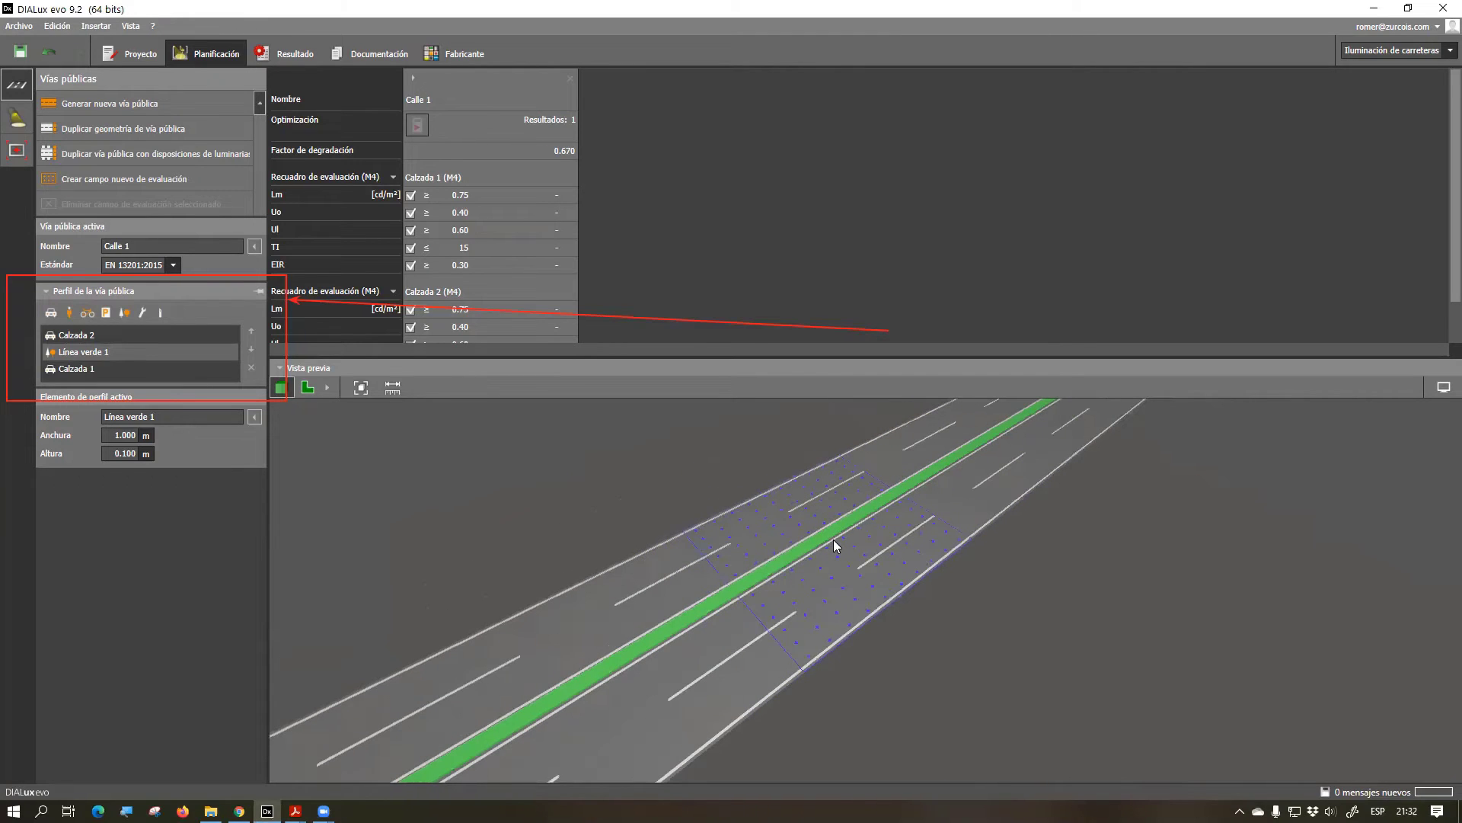
right_click_drag(838, 621, 817, 624)
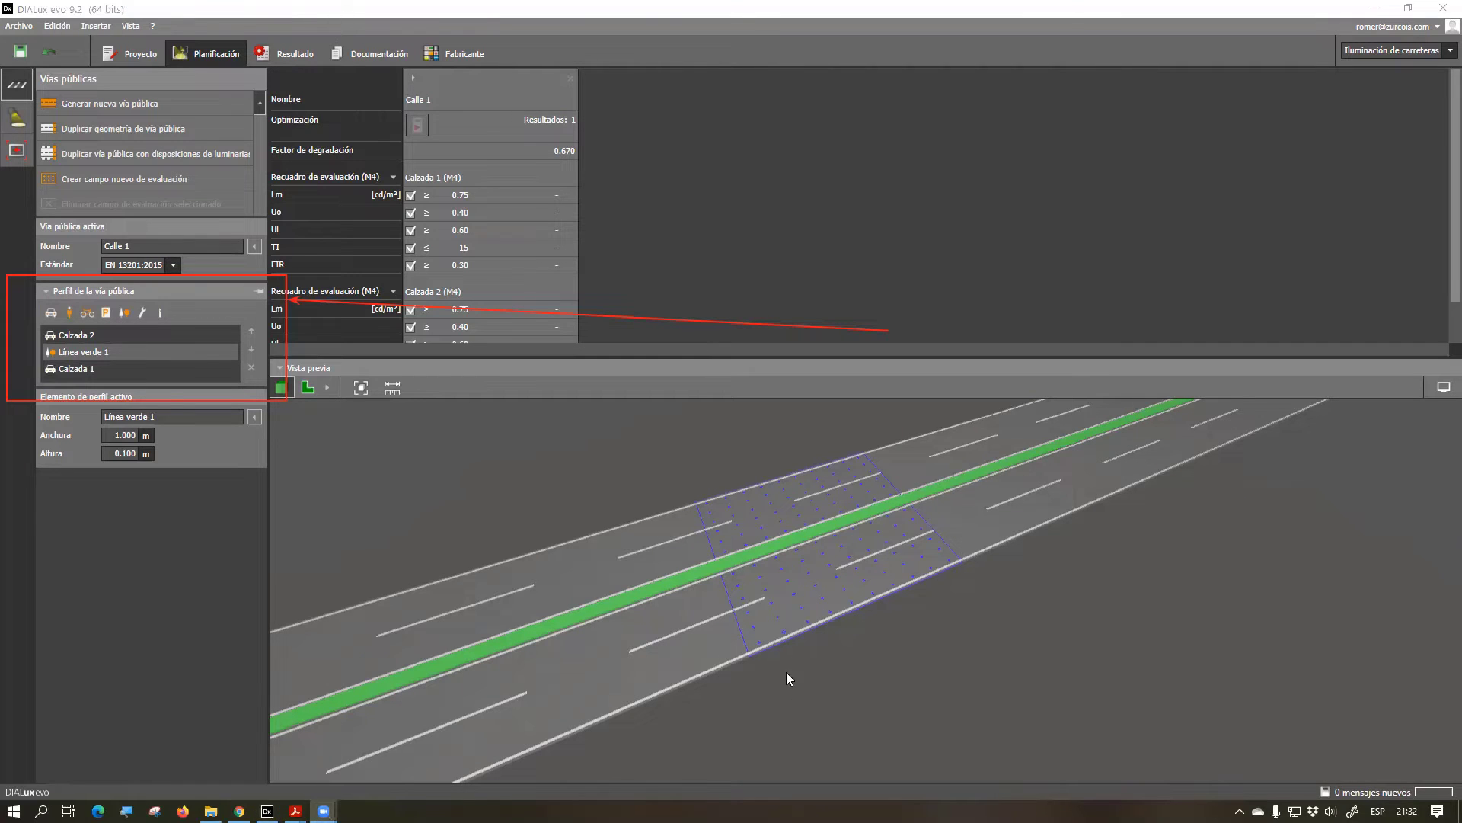
right_click_drag(796, 713, 769, 618)
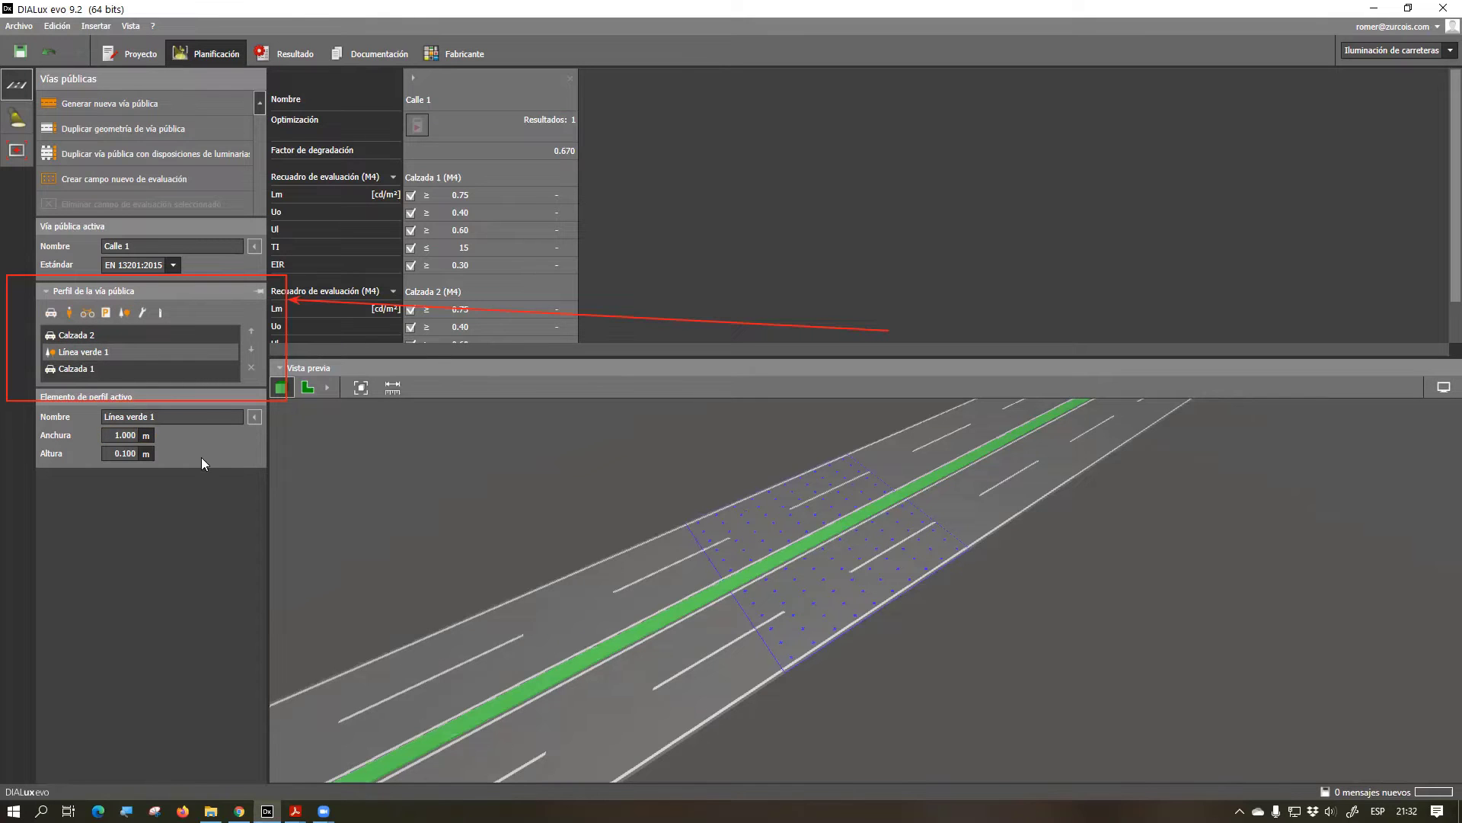
Select Calzada 2 in the street profile and choose EN 13201:2015 as the standard for the active street
left_click(88, 340)
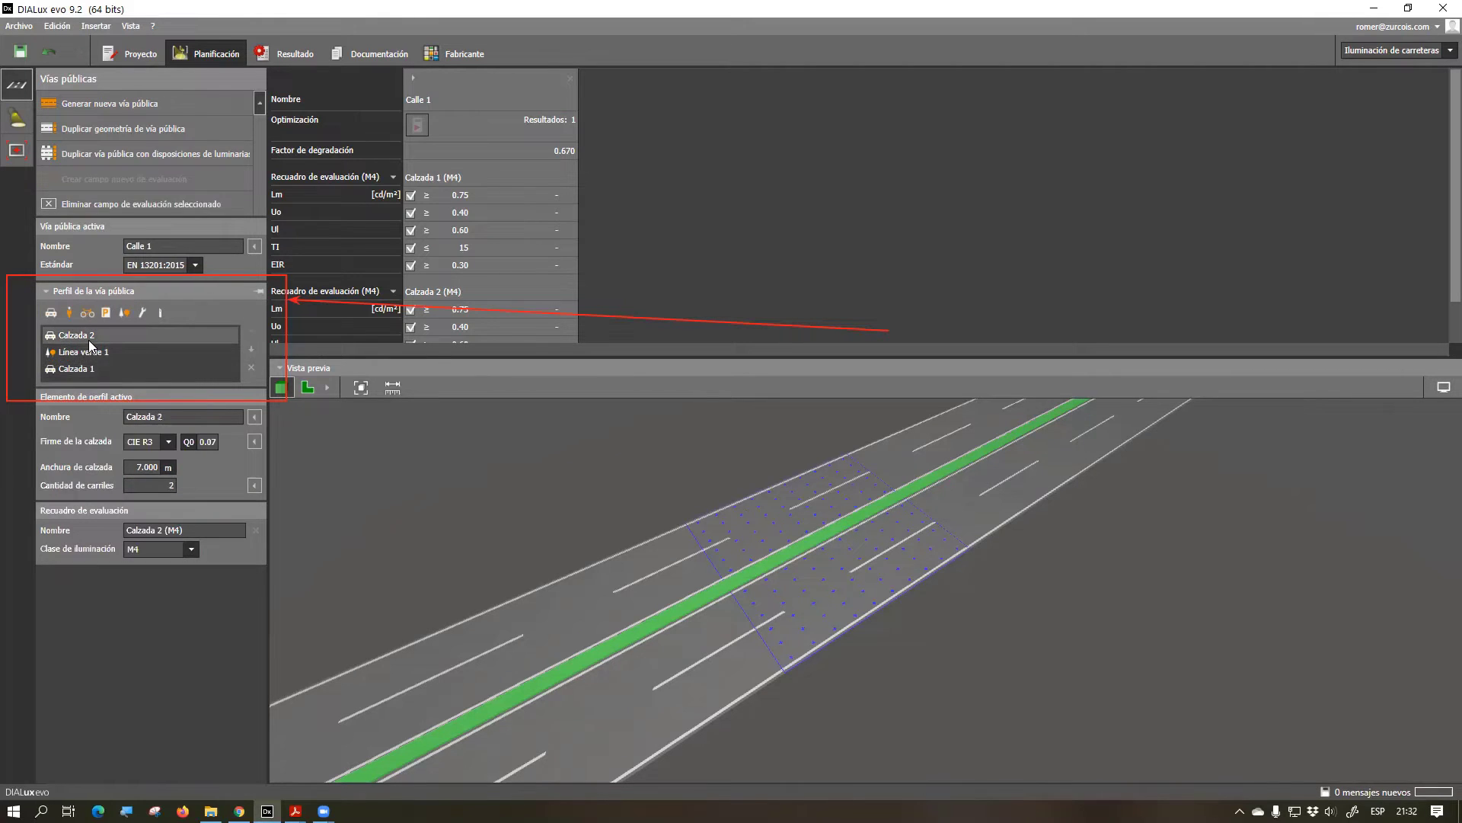
double_click(140, 246)
left_click(197, 265)
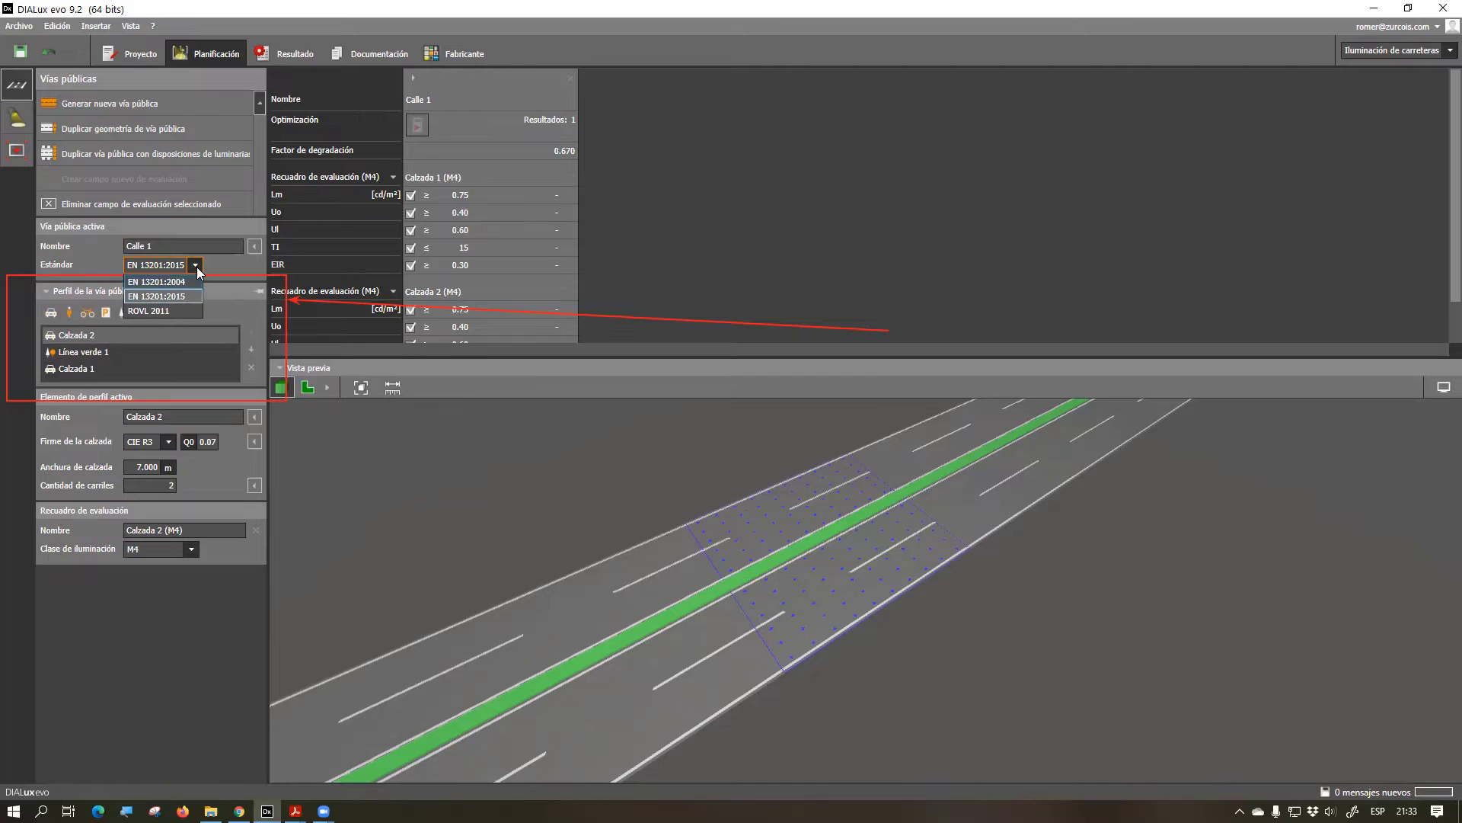
left_click(197, 267)
left_click(177, 266)
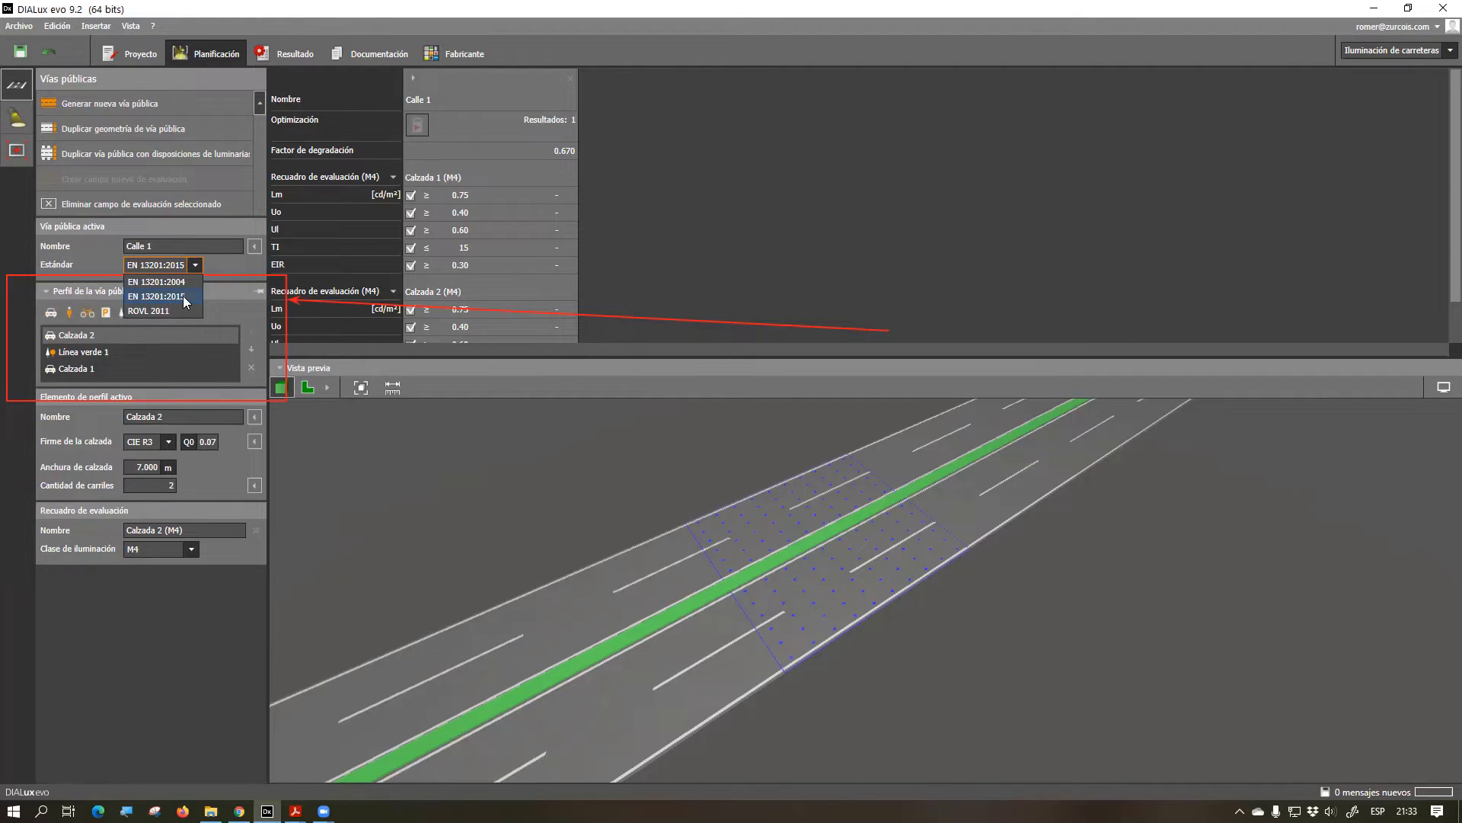
left_click(186, 299)
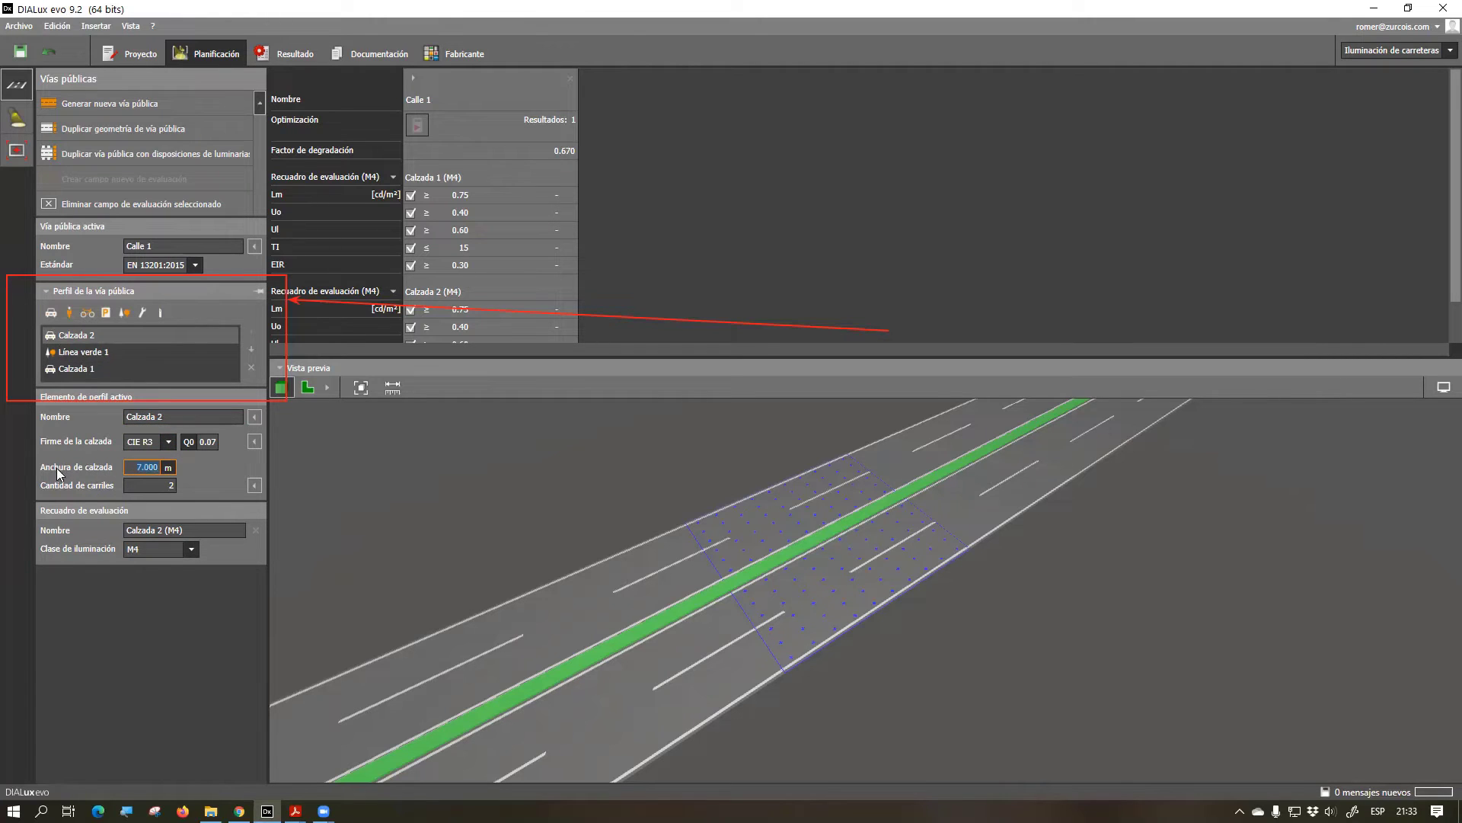
Set the number of lanes of Calzada 2 to 4
left_click(156, 486)
left_click(141, 469)
left_click(145, 481)
type("4")
key("Return")
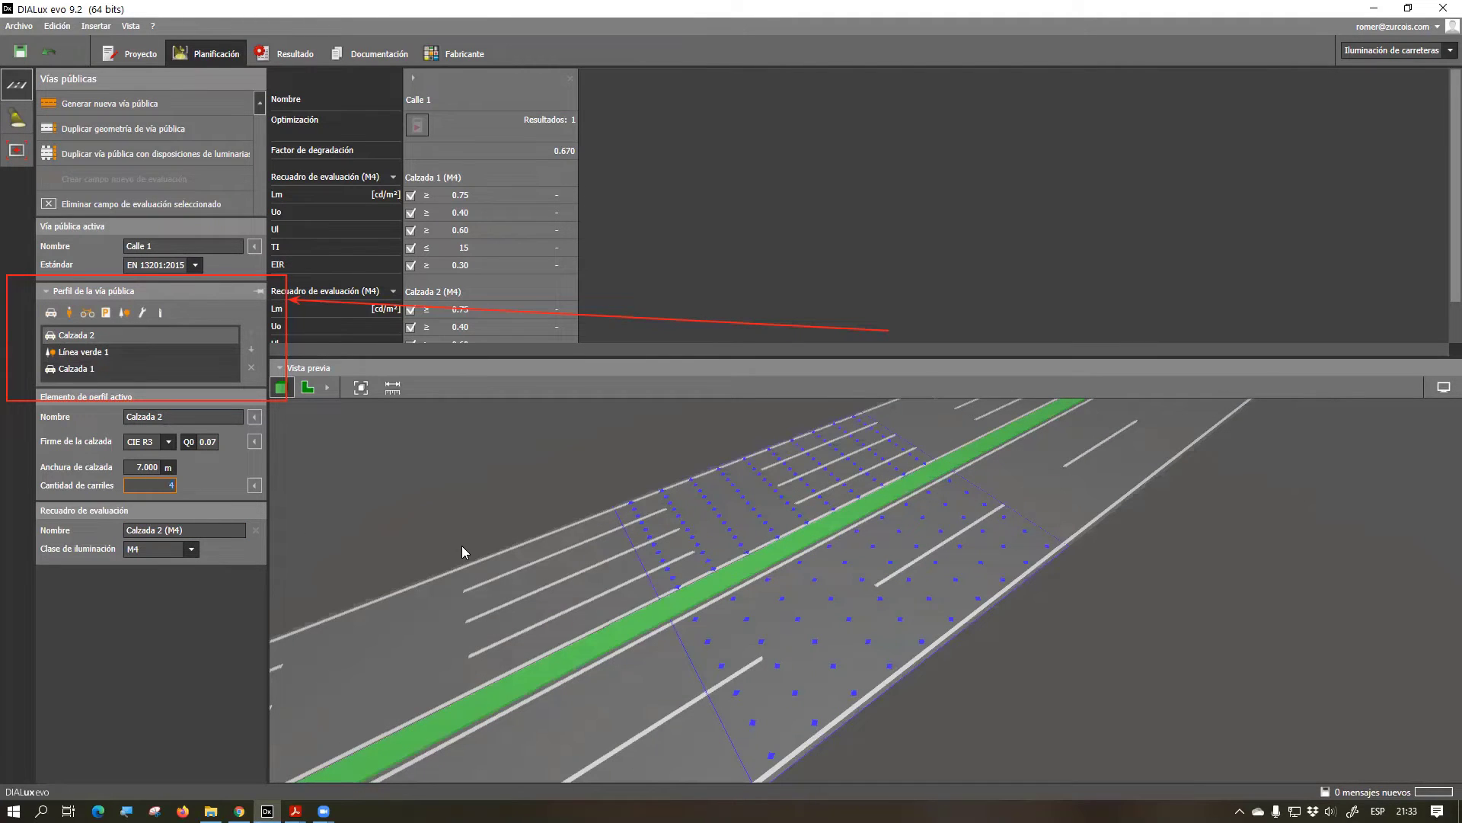
Set the number of lanes of Calzada 2 back to 2
type("2")
key("Return")
key("shift+Tab")
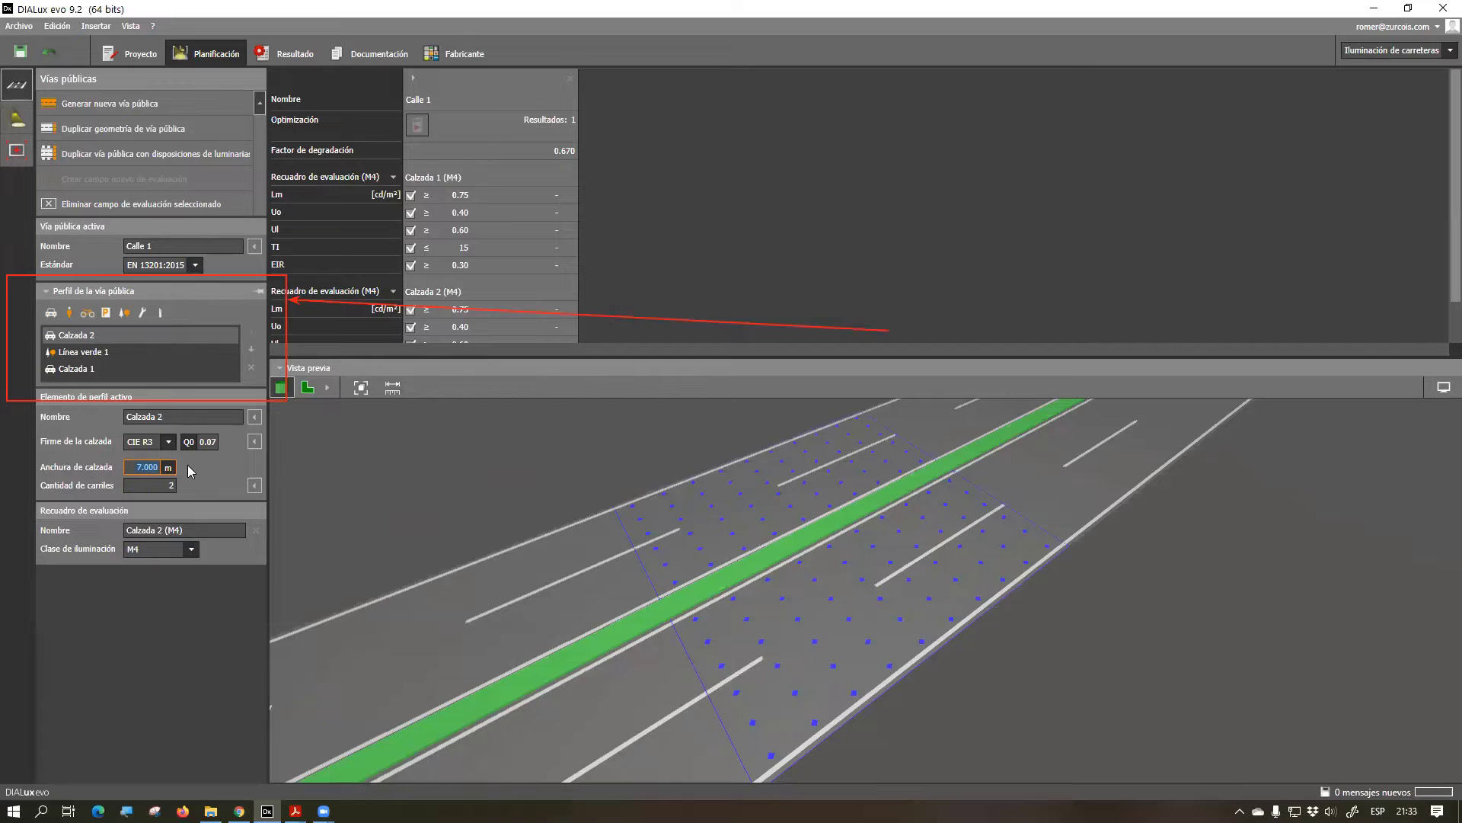
Set Calzada 2 to a carriageway width of 14 m with 4 lanes and examine it in the 3D preview
type("14")
key("Tab")
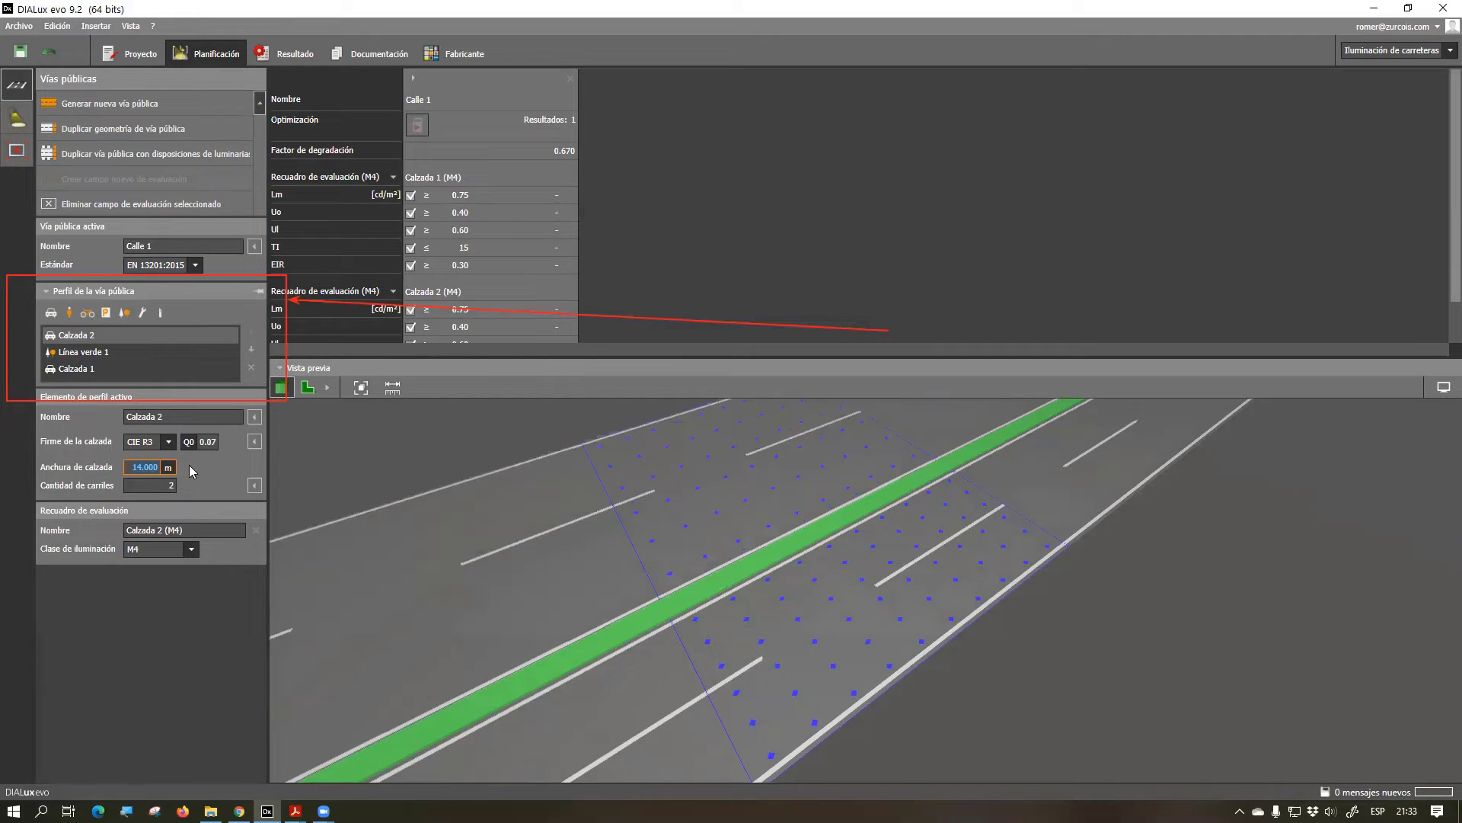
type("4")
key("Return")
left_click_drag(680, 579, 821, 527)
left_click_drag(789, 592, 733, 610)
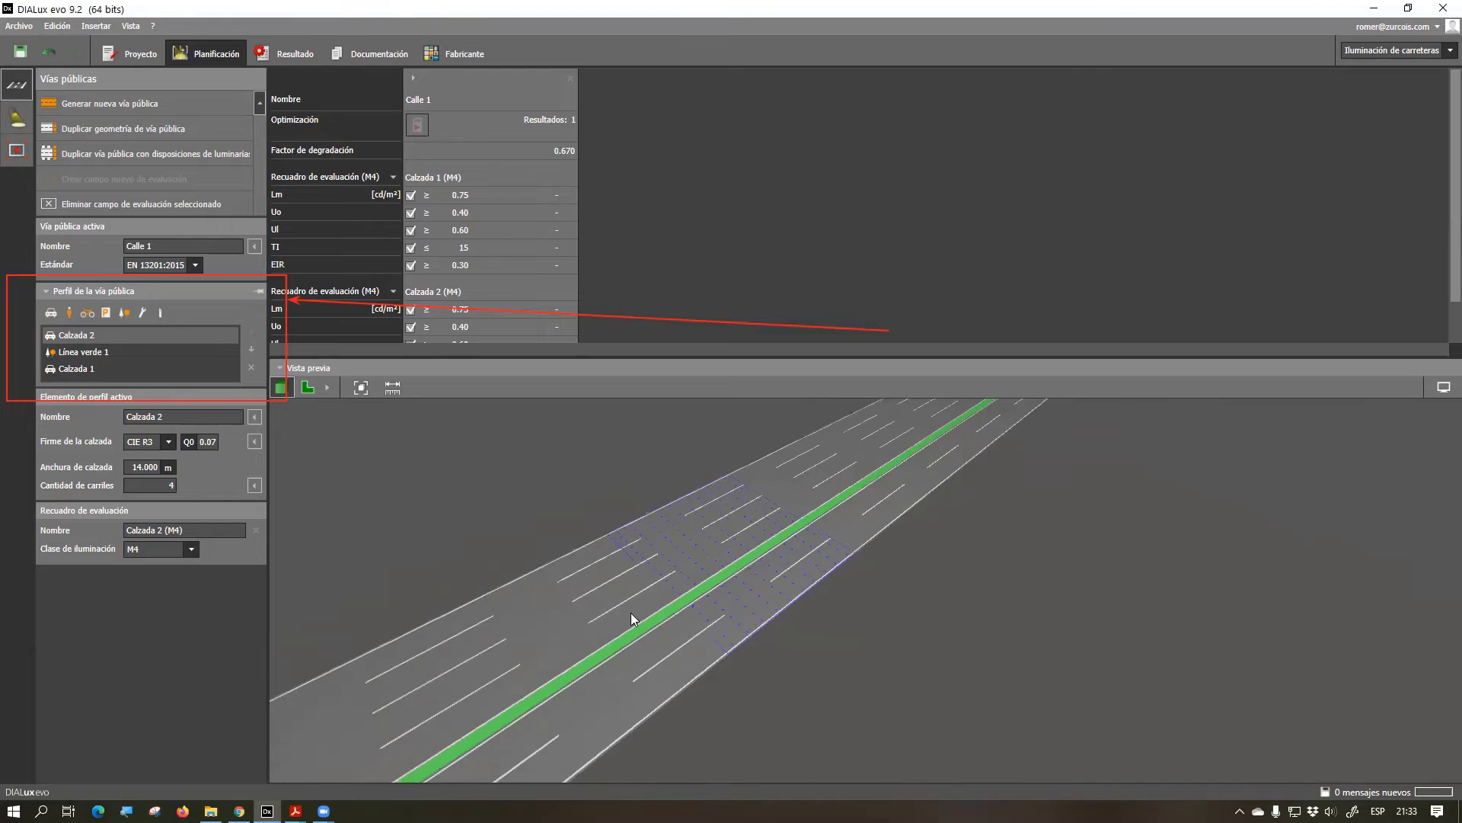
scroll(685, 590, "up", 2)
Set the width of Calzada 2 back to 7 m and its number of lanes to 2
left_click(134, 469)
left_click_drag(133, 468, 176, 468)
type("7")
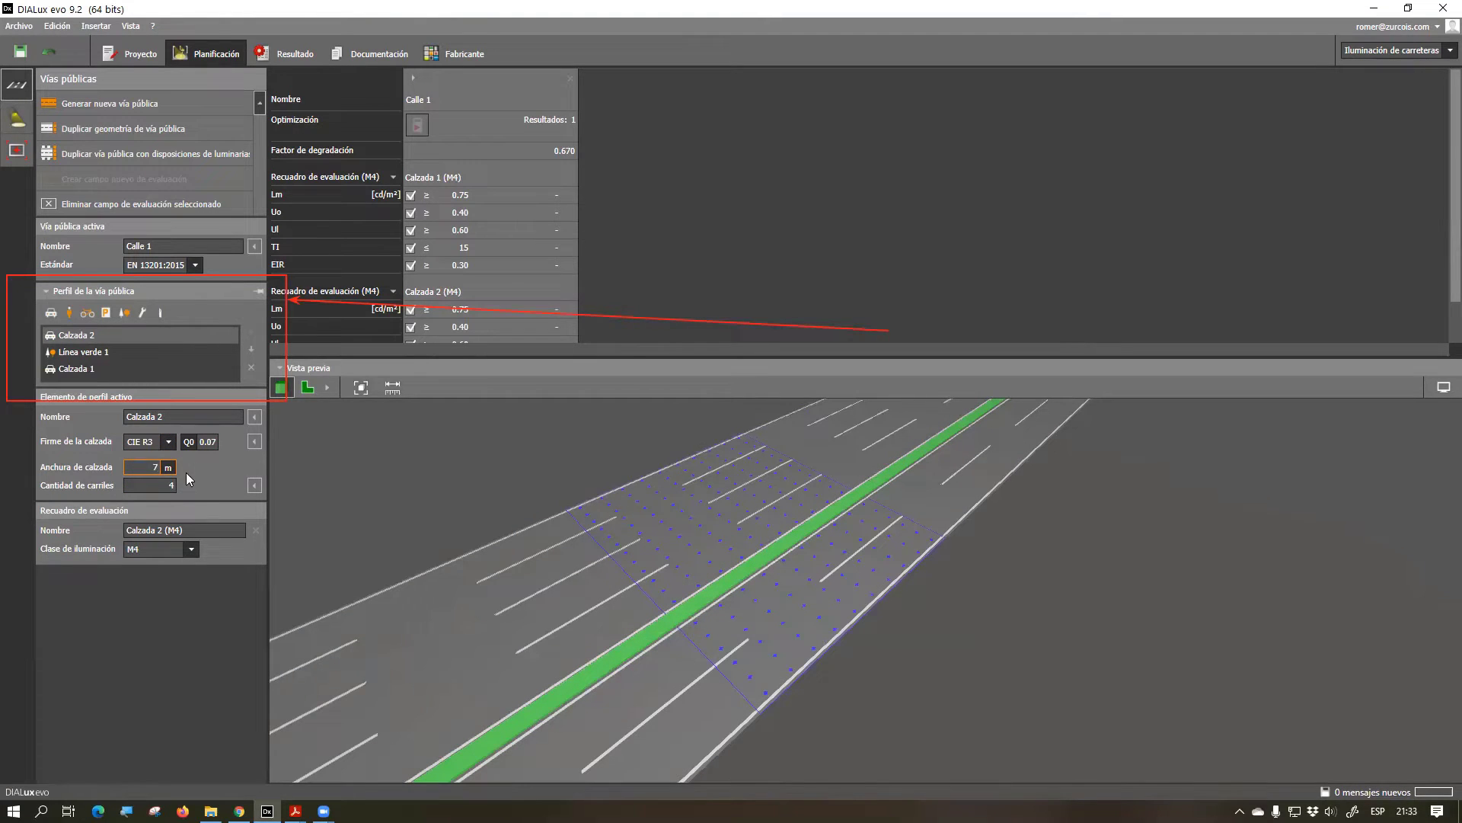
left_click(133, 485)
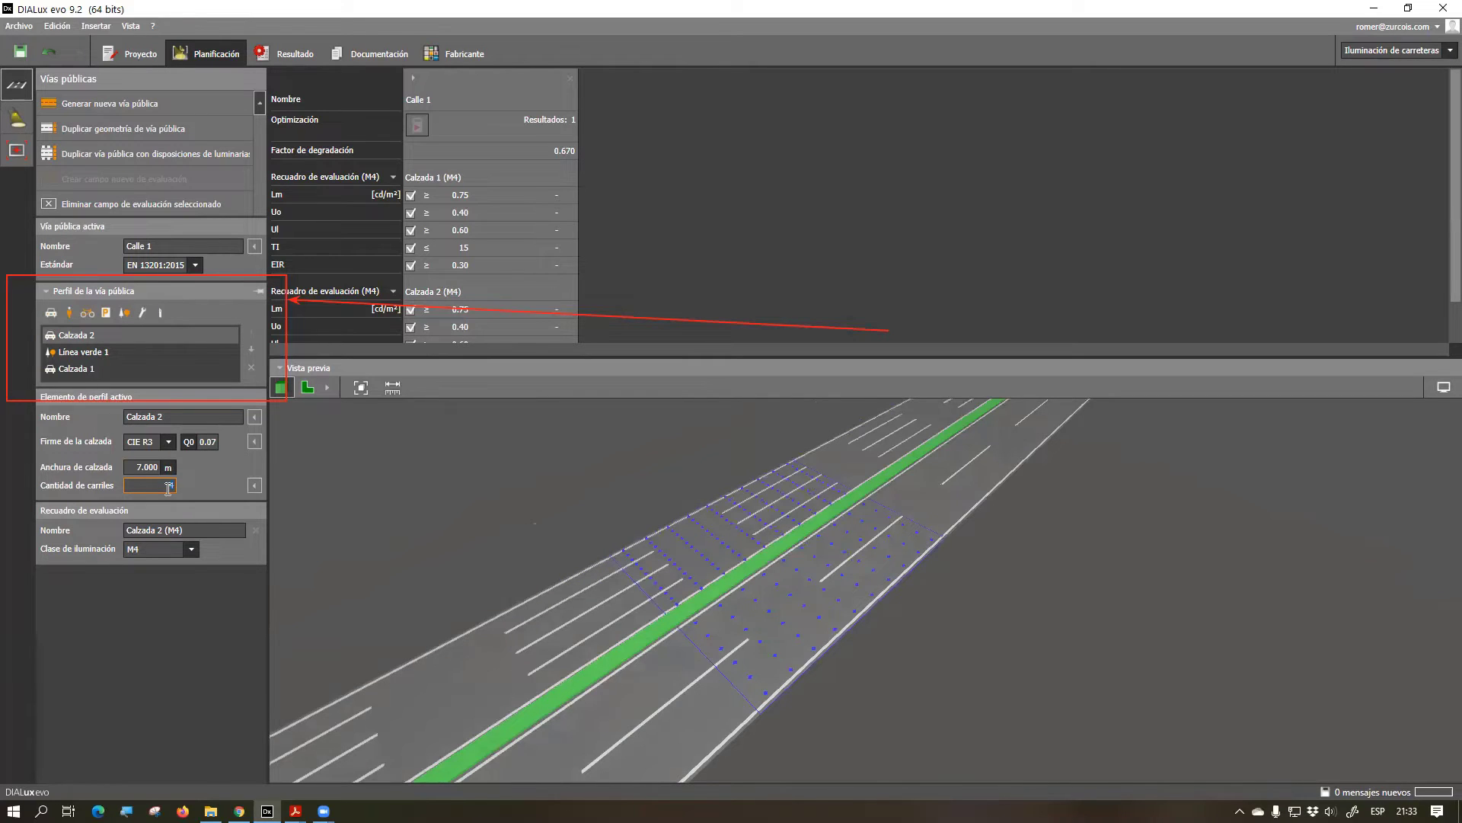
type("2")
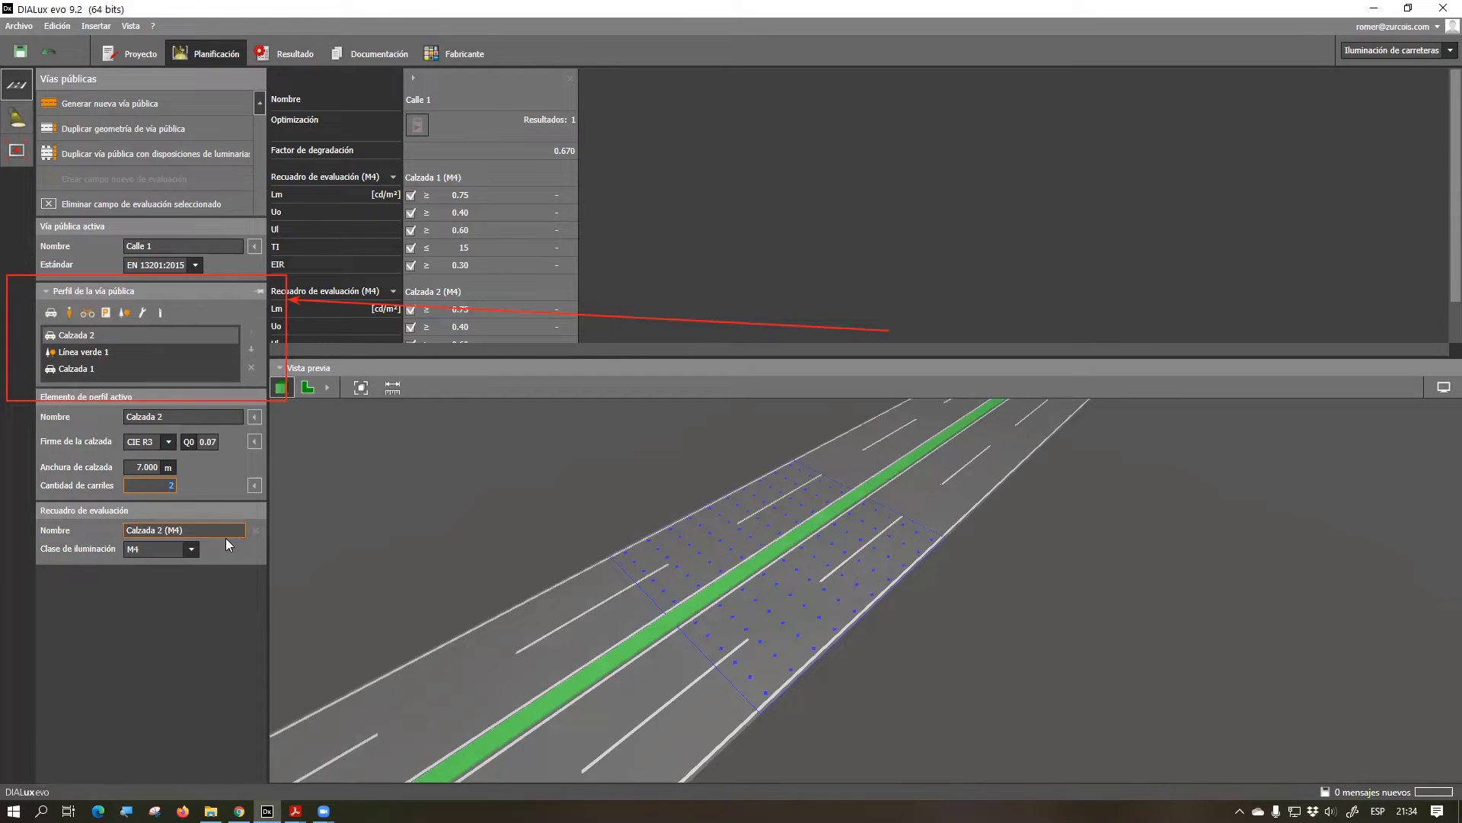
Review the road surface options for Calzada 2 and switch to Adobe Acrobat Reader to find Table 9 in NB 1412001-2 - Alumbrado Público.pdf
left_click(169, 442)
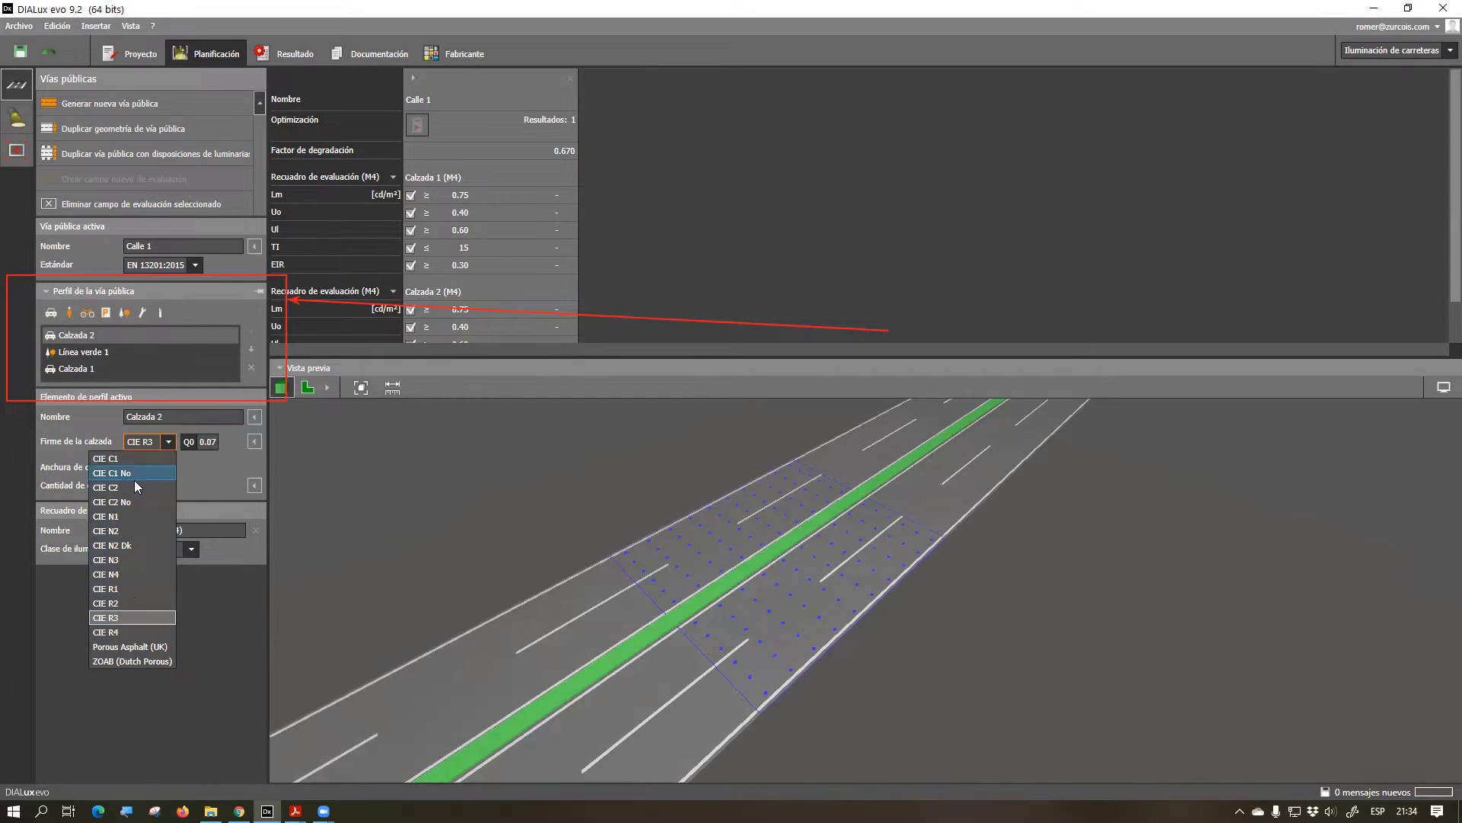
left_click(117, 617)
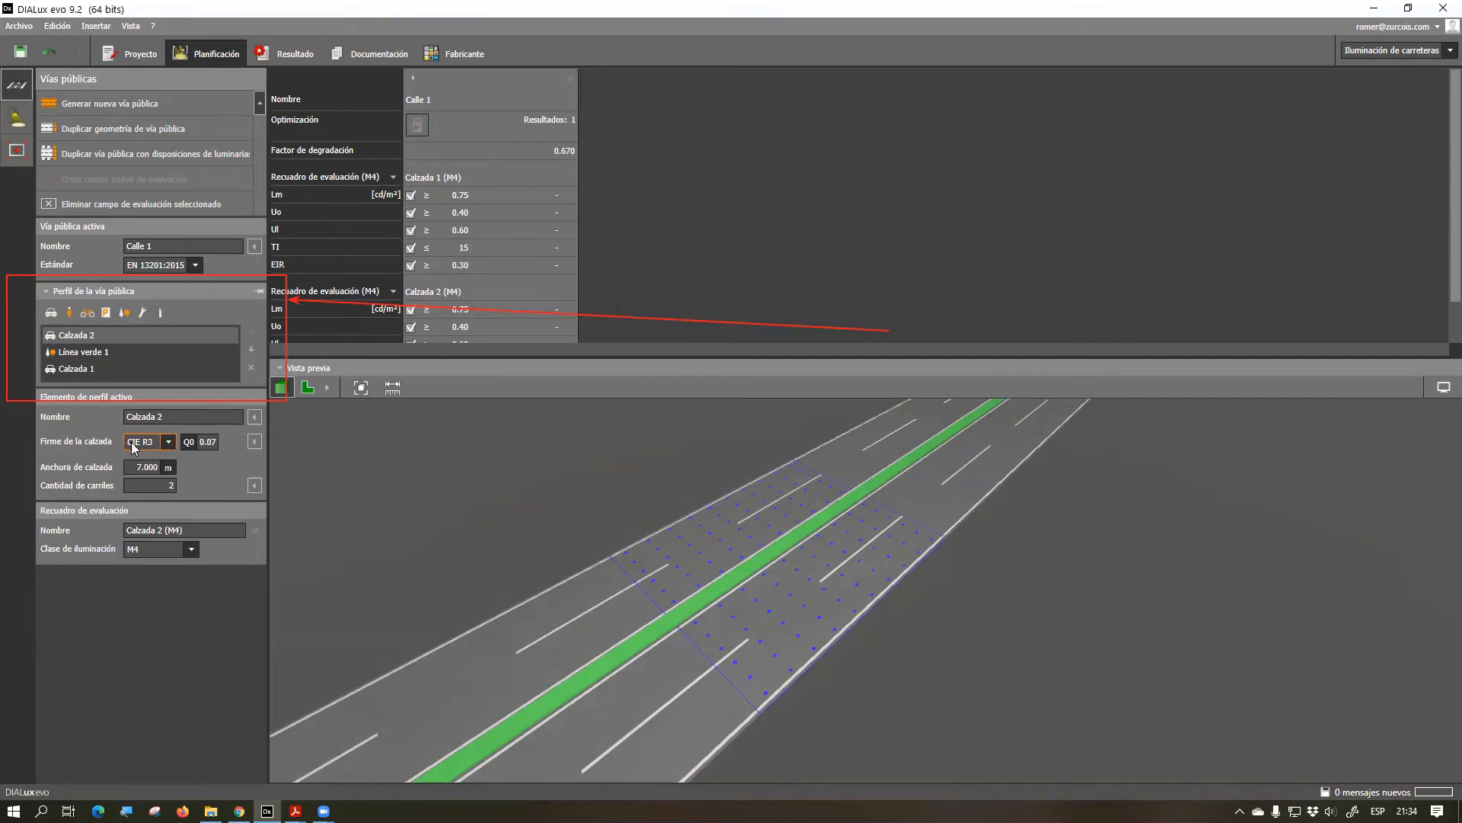
mouse_move(294, 810)
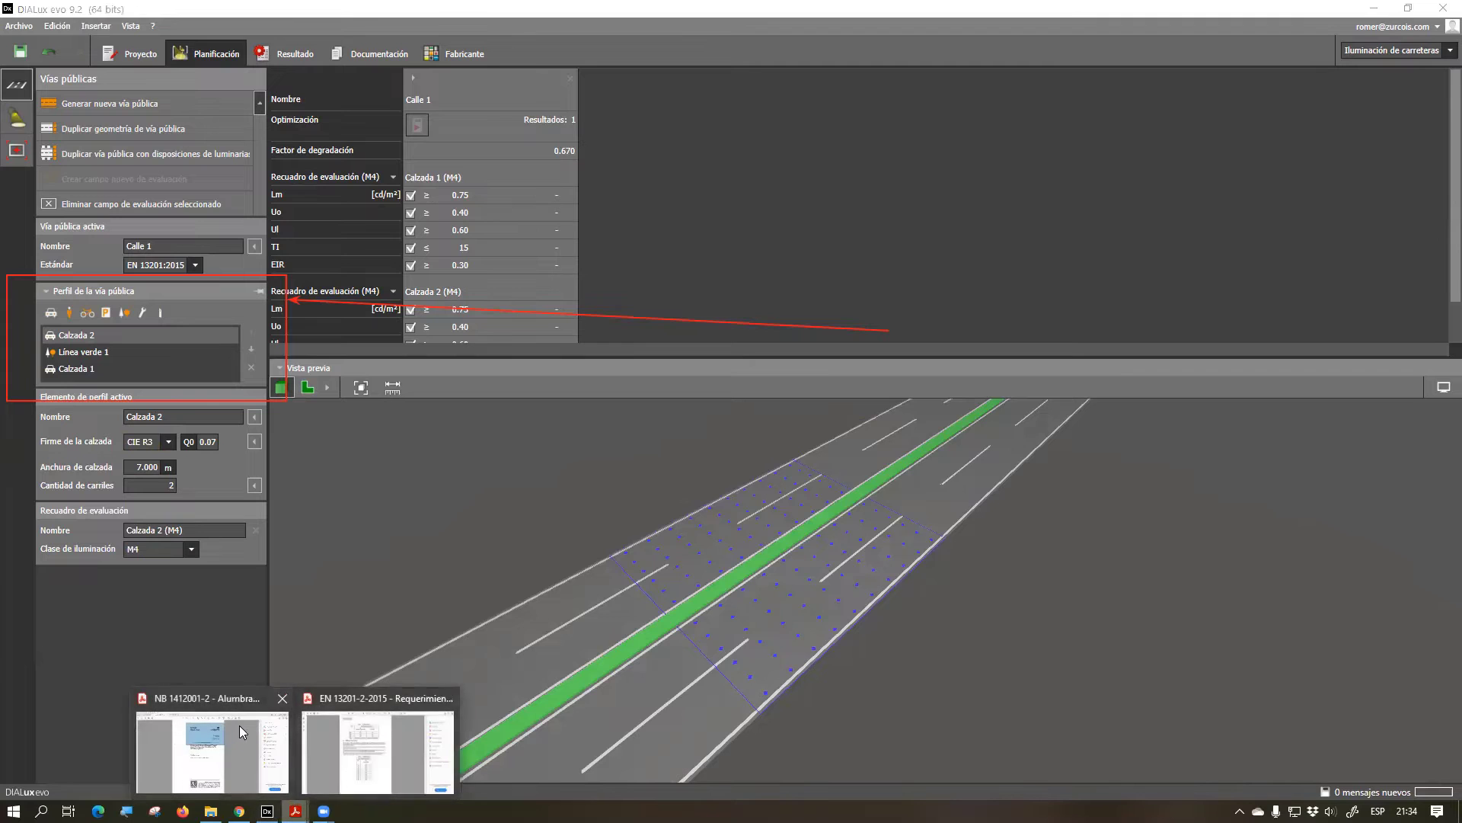
left_click(366, 735)
scroll(952, 242, "down", 10)
scroll(943, 244, "down", 8)
scroll(943, 245, "down", 8)
scroll(942, 244, "down", 14)
scroll(942, 244, "up", 2)
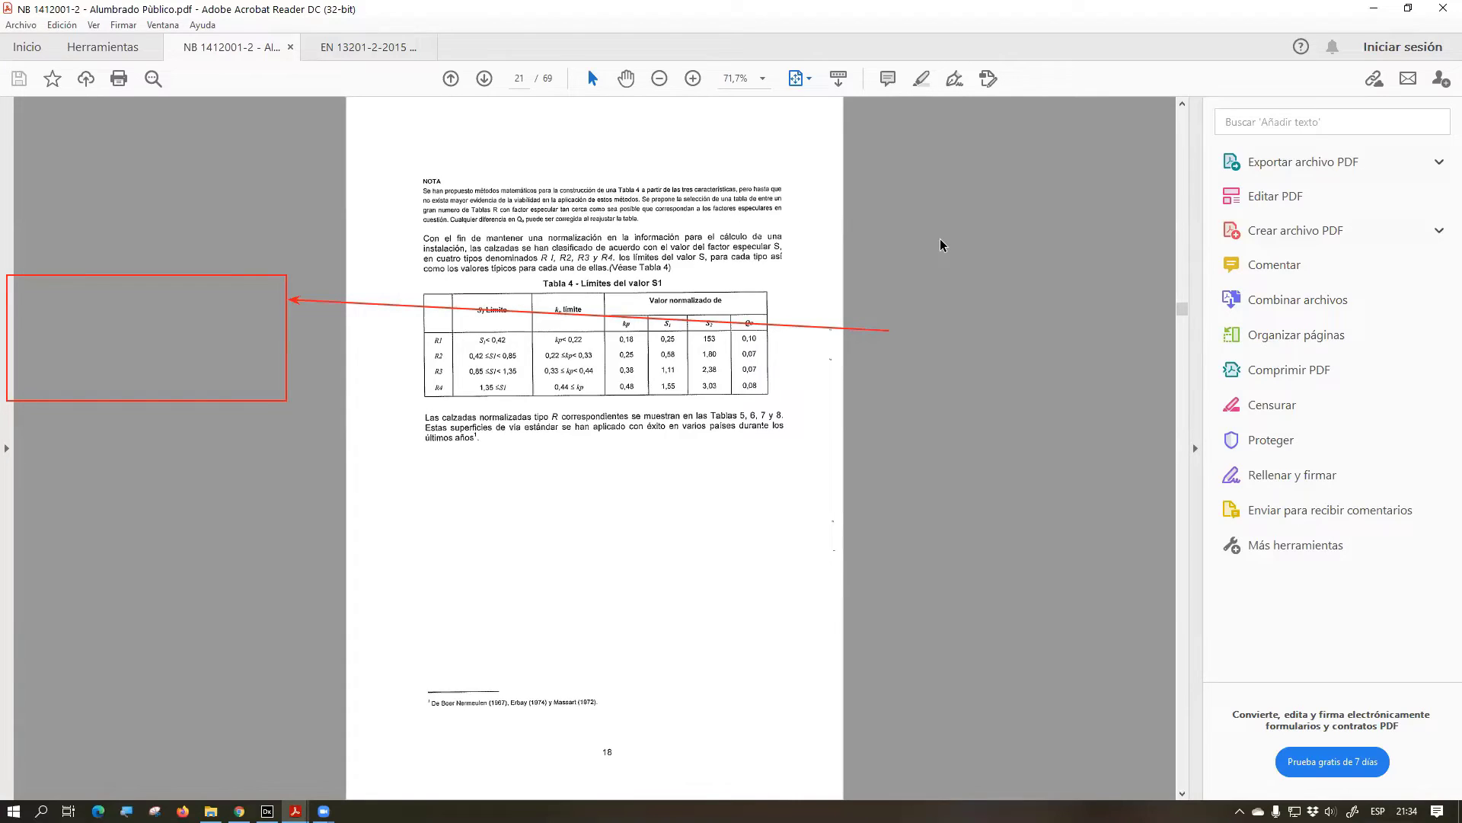
scroll(942, 244, "down", 8)
scroll(942, 245, "down", 2)
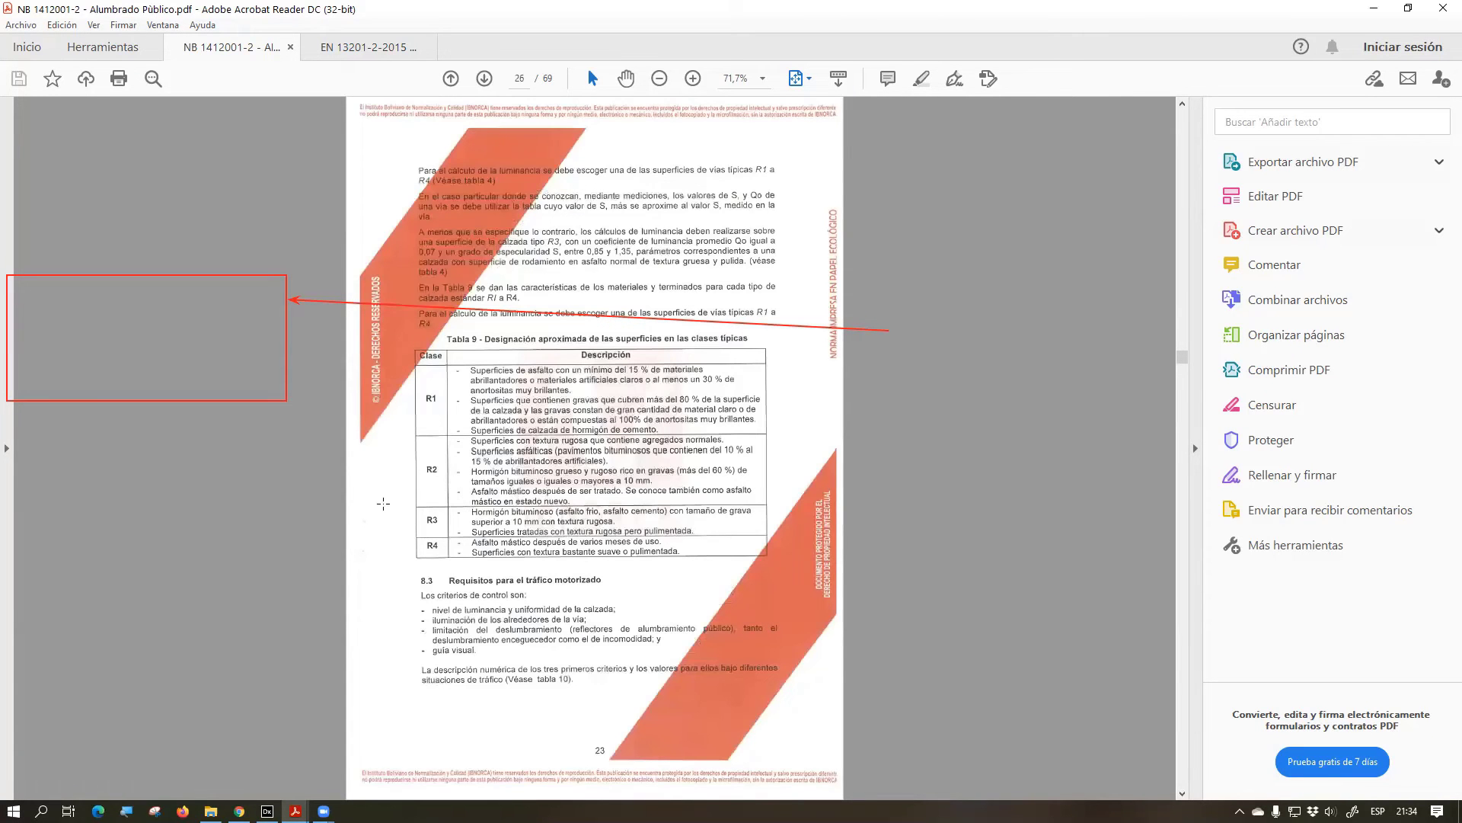
Fit the page to the window width and examine the surface descriptions of classes R1 to R4 in Table 9
left_click(794, 79)
left_click(806, 107)
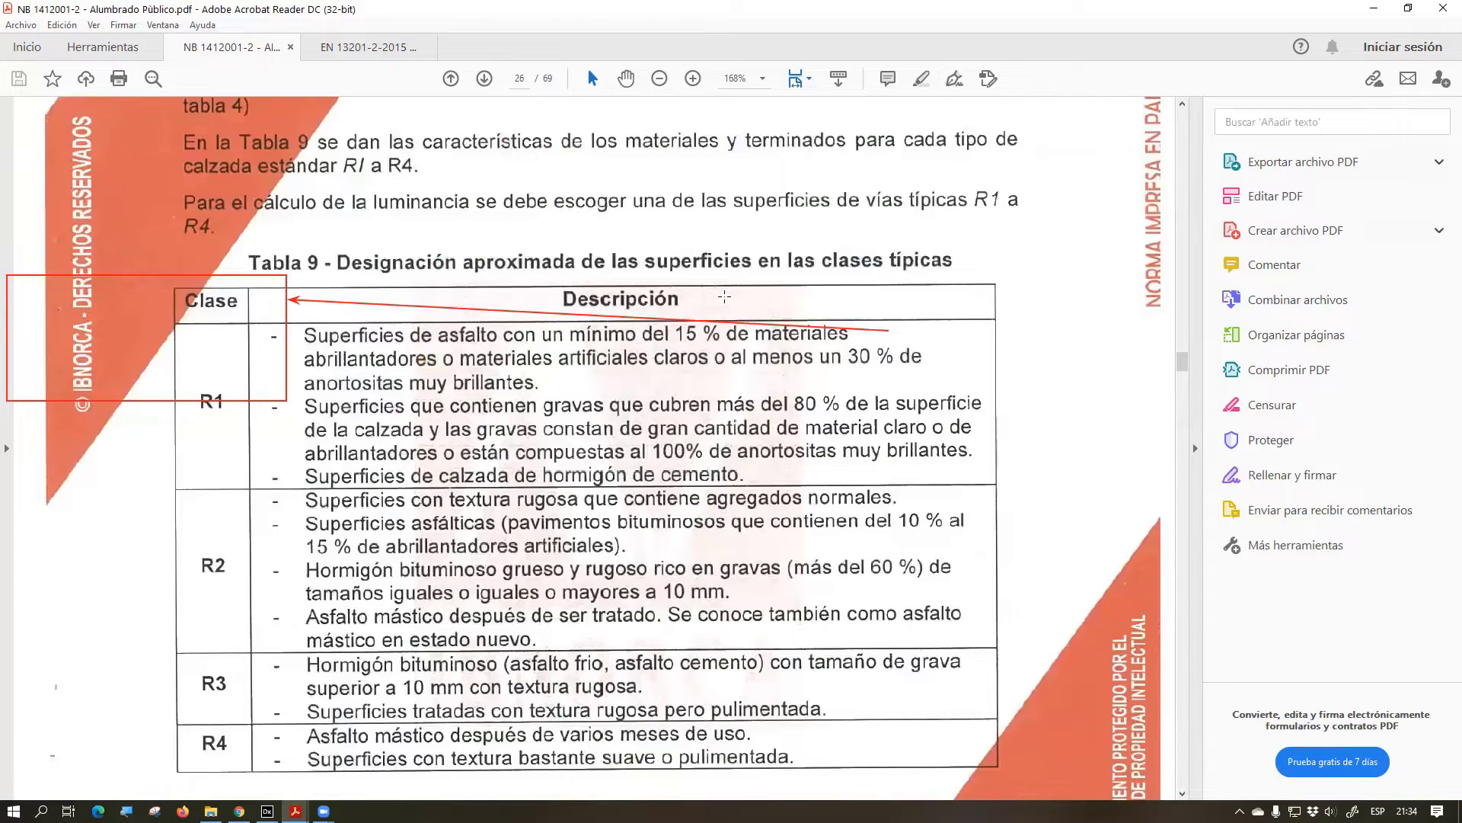
scroll(724, 296, "down", 3)
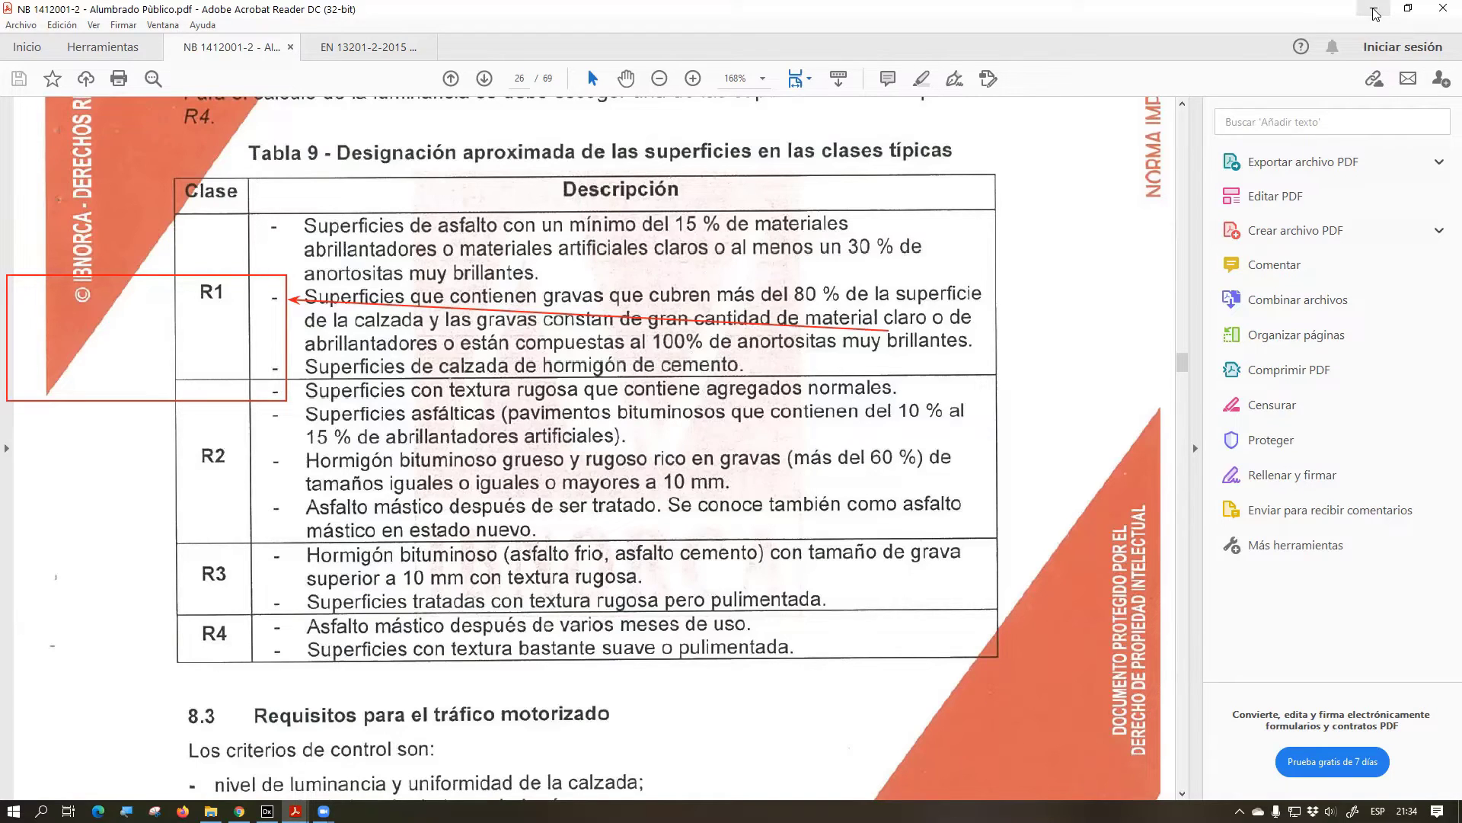
Switch back to DIALux evo and set the road surface of both Calzada 2 and Calzada 1 to CIE R1
key("alt+Tab")
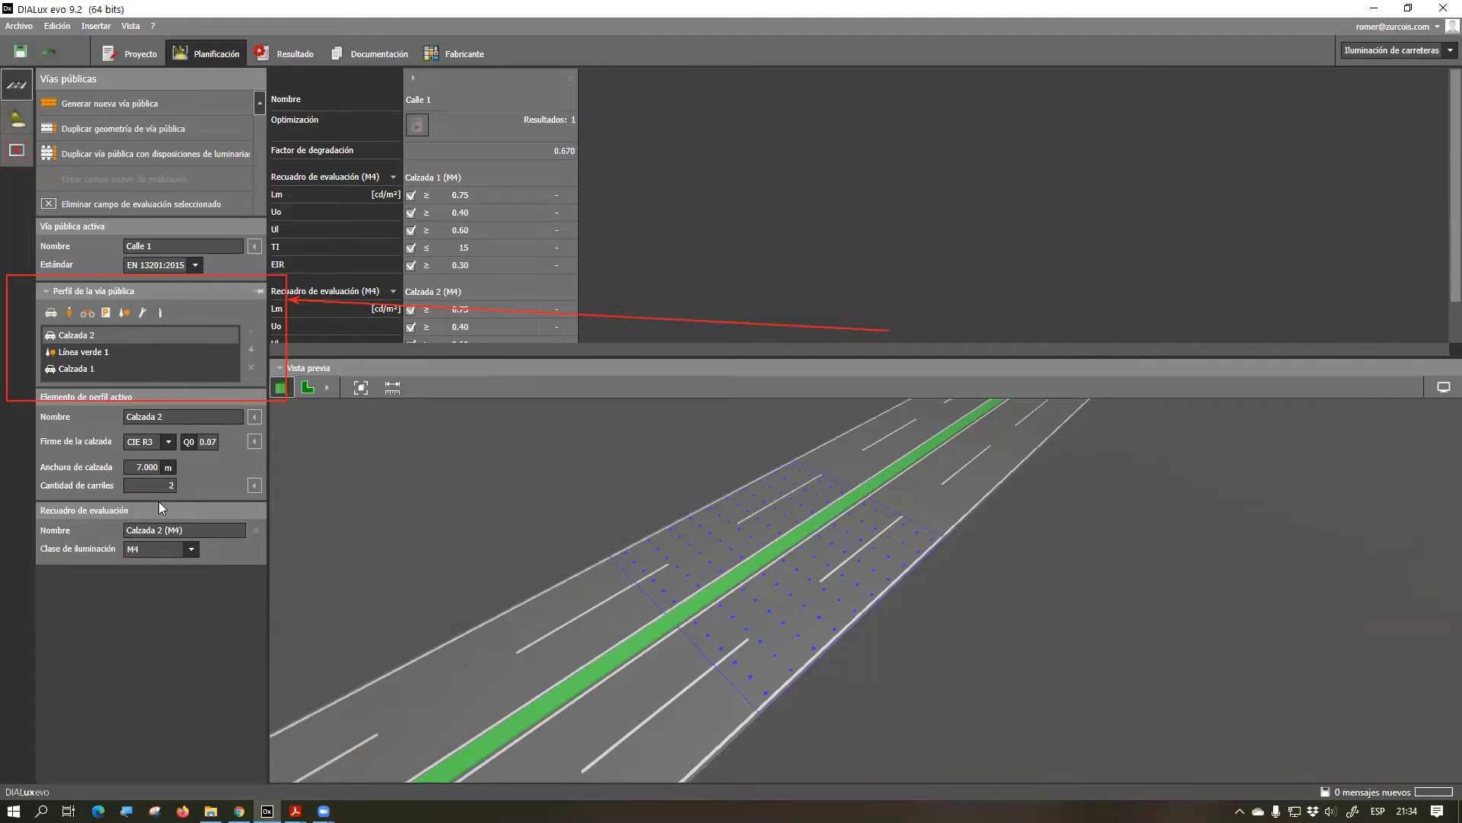
left_click(153, 443)
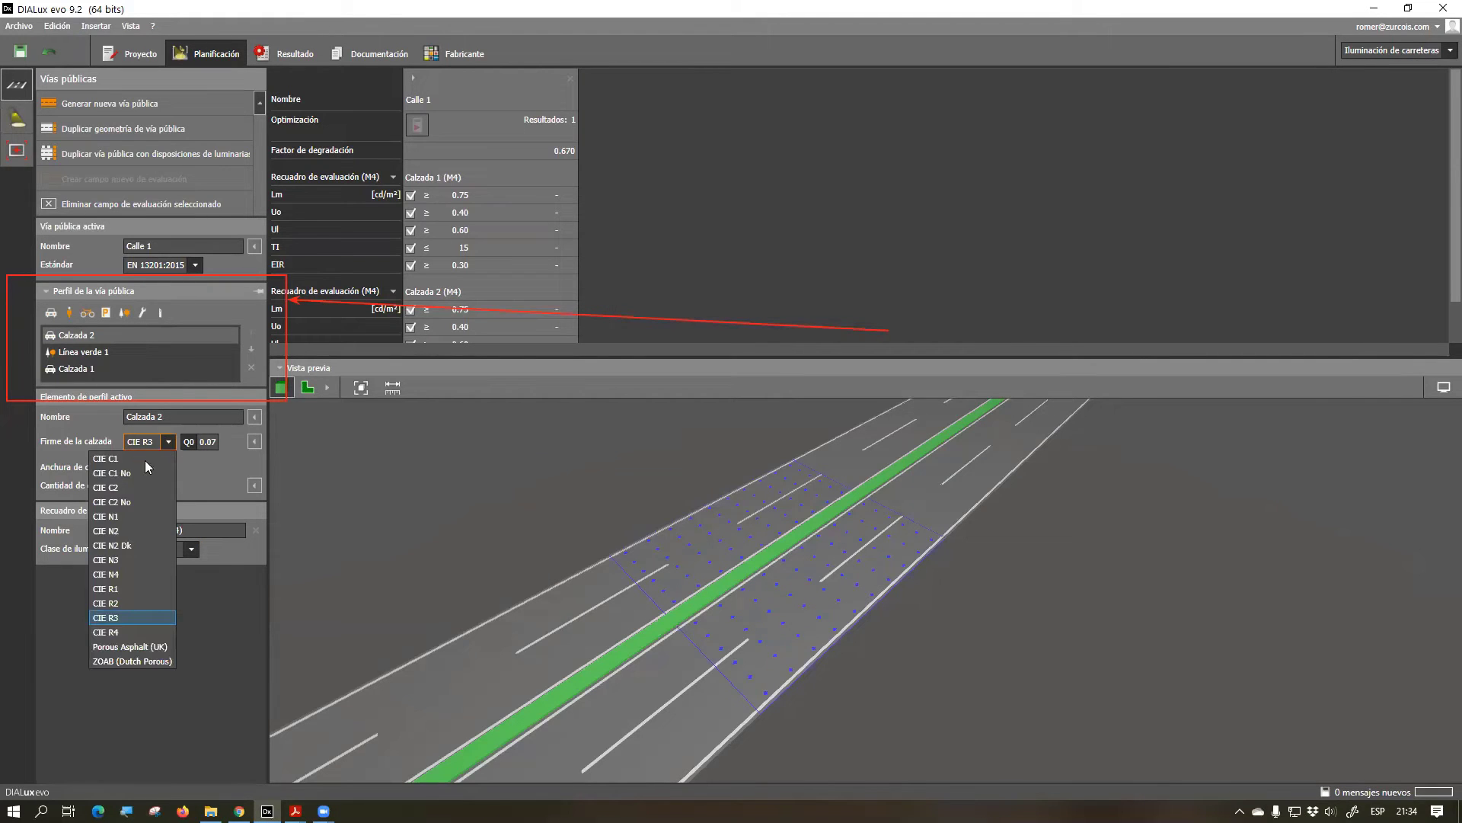
left_click(120, 587)
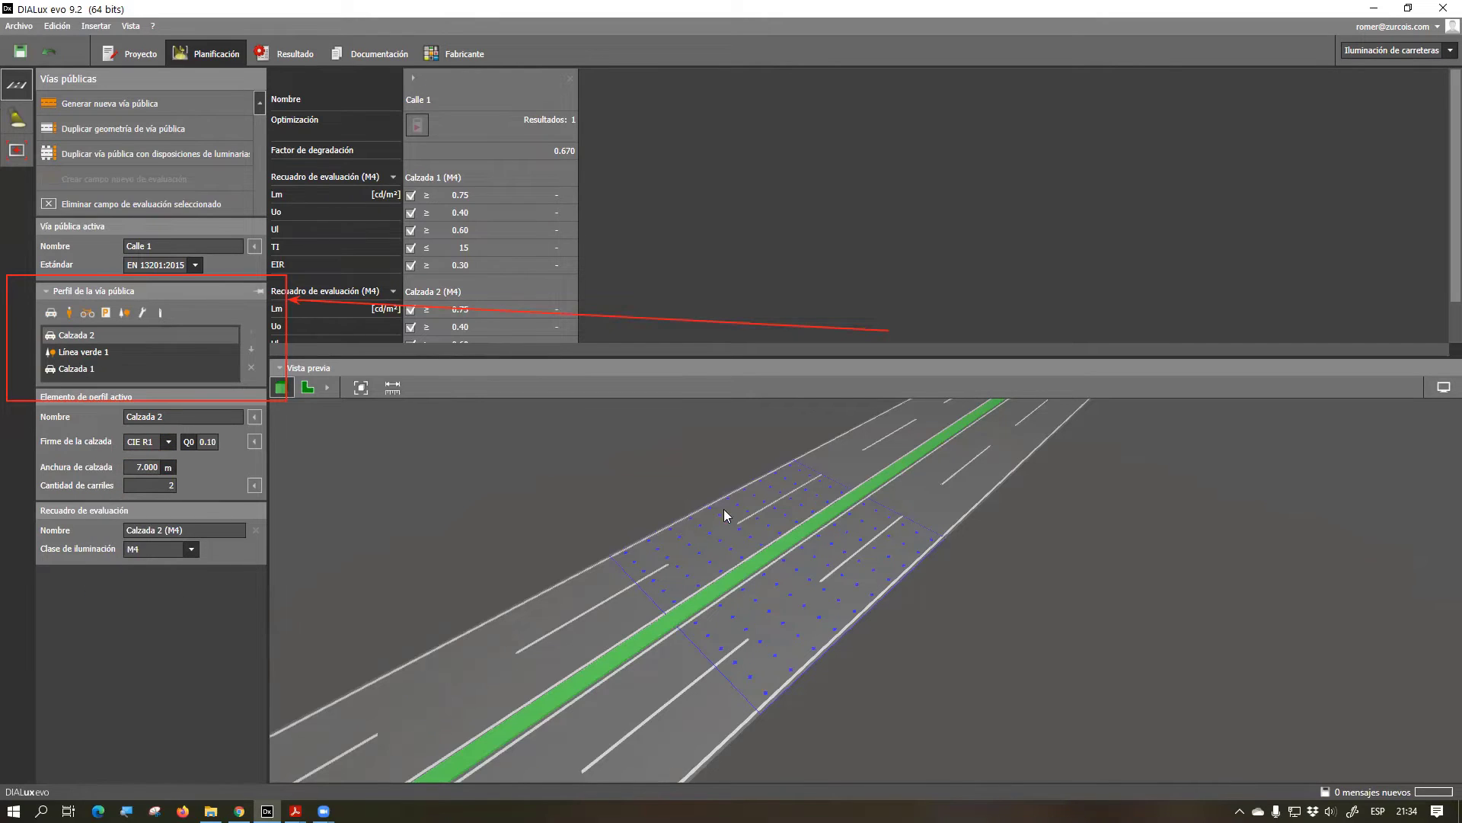
left_click(78, 370)
left_click(163, 444)
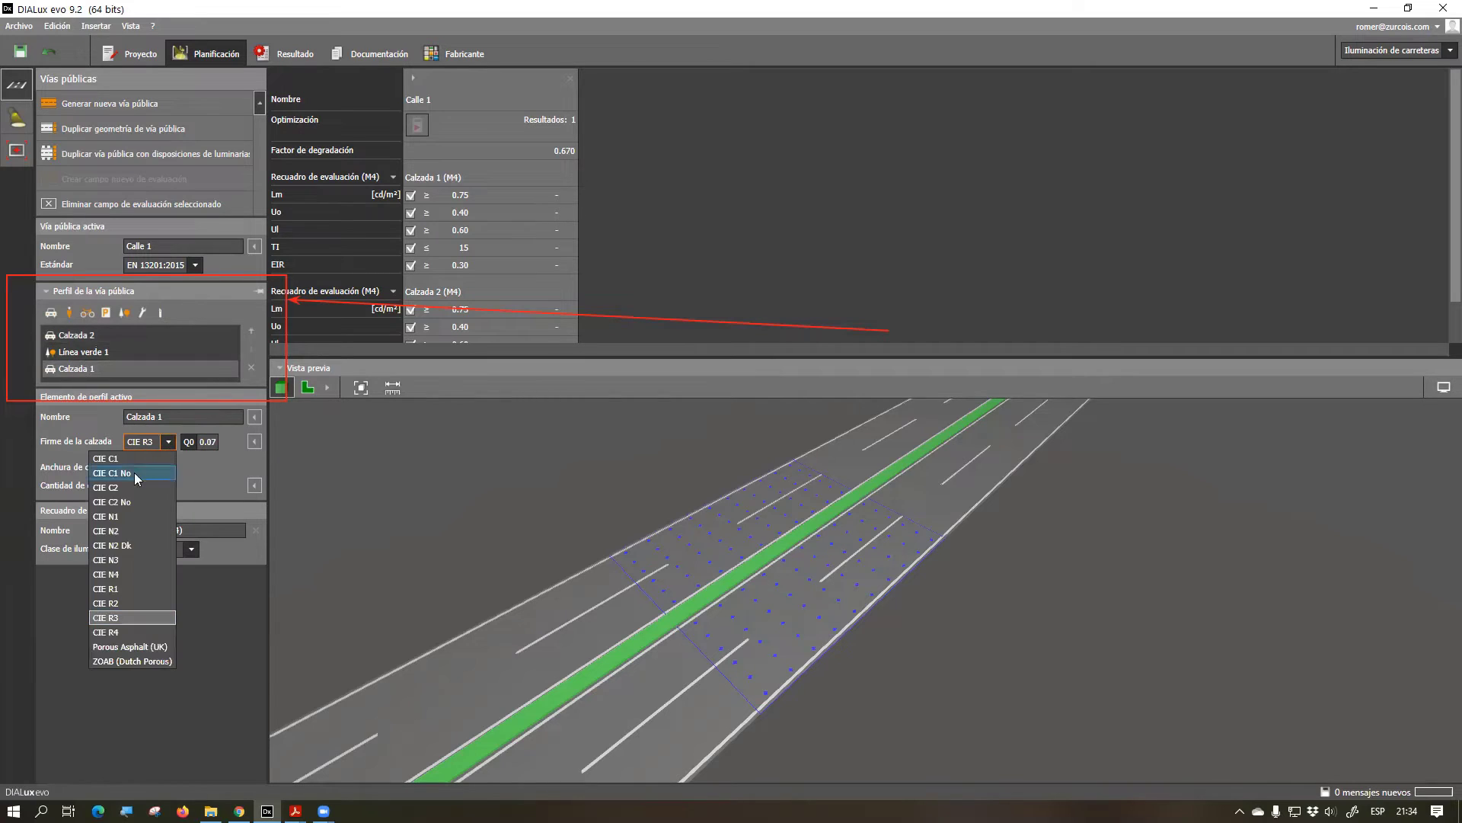
left_click(130, 589)
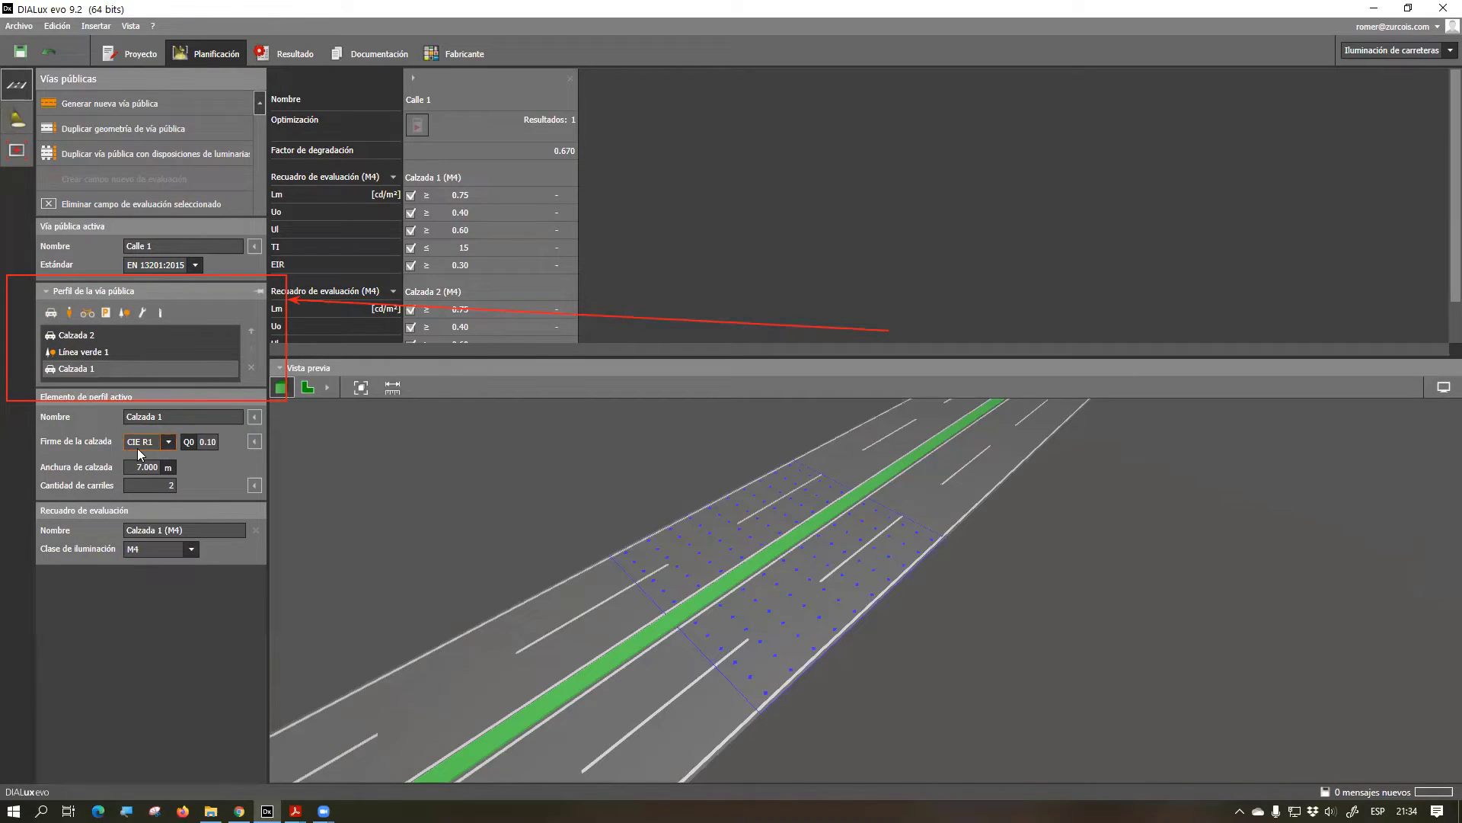
Set the lighting class of the evaluation fields of Calzada 1 and Calzada 2 to M2
left_click(192, 550)
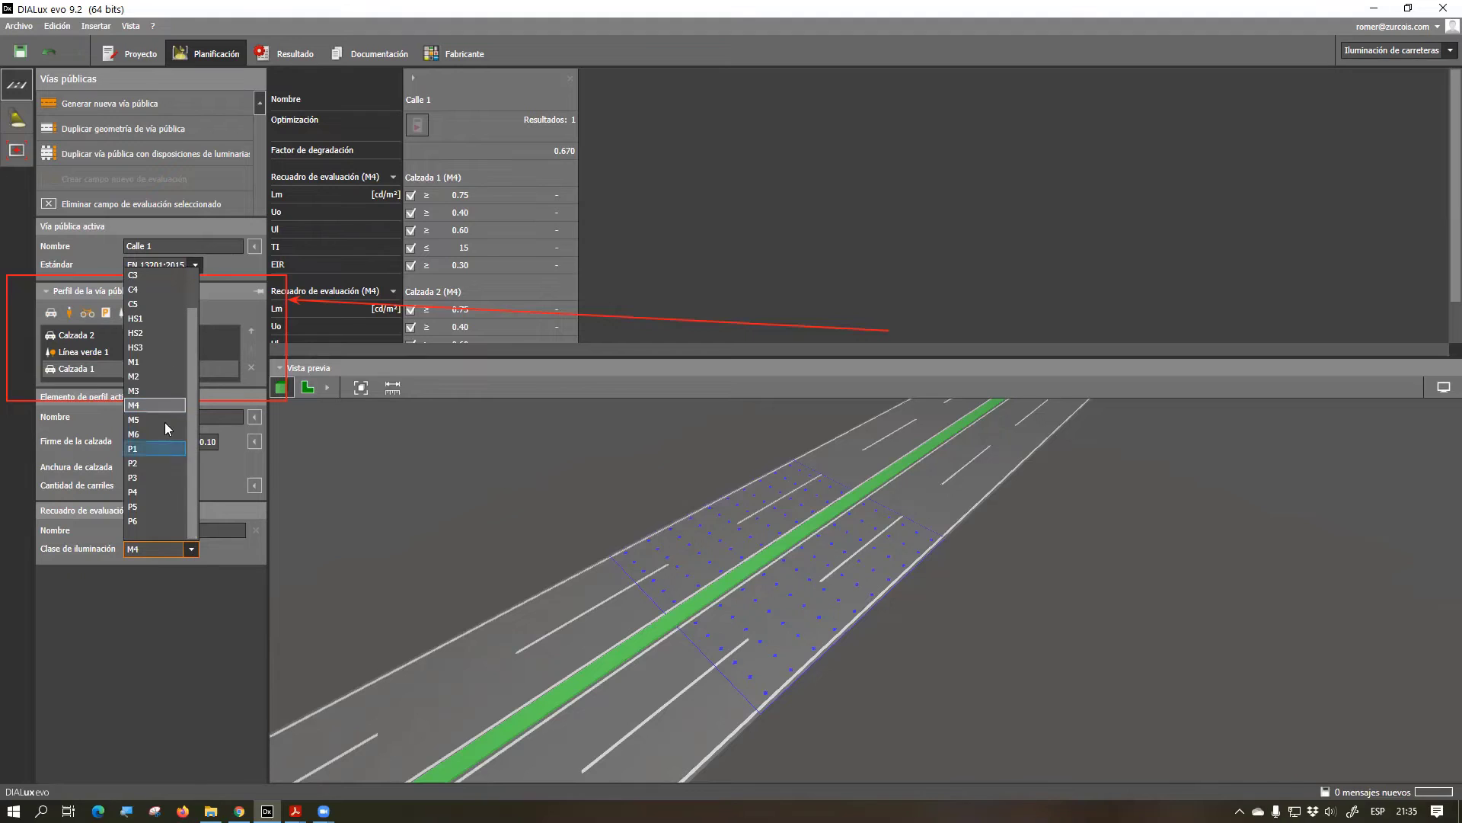
left_click(142, 376)
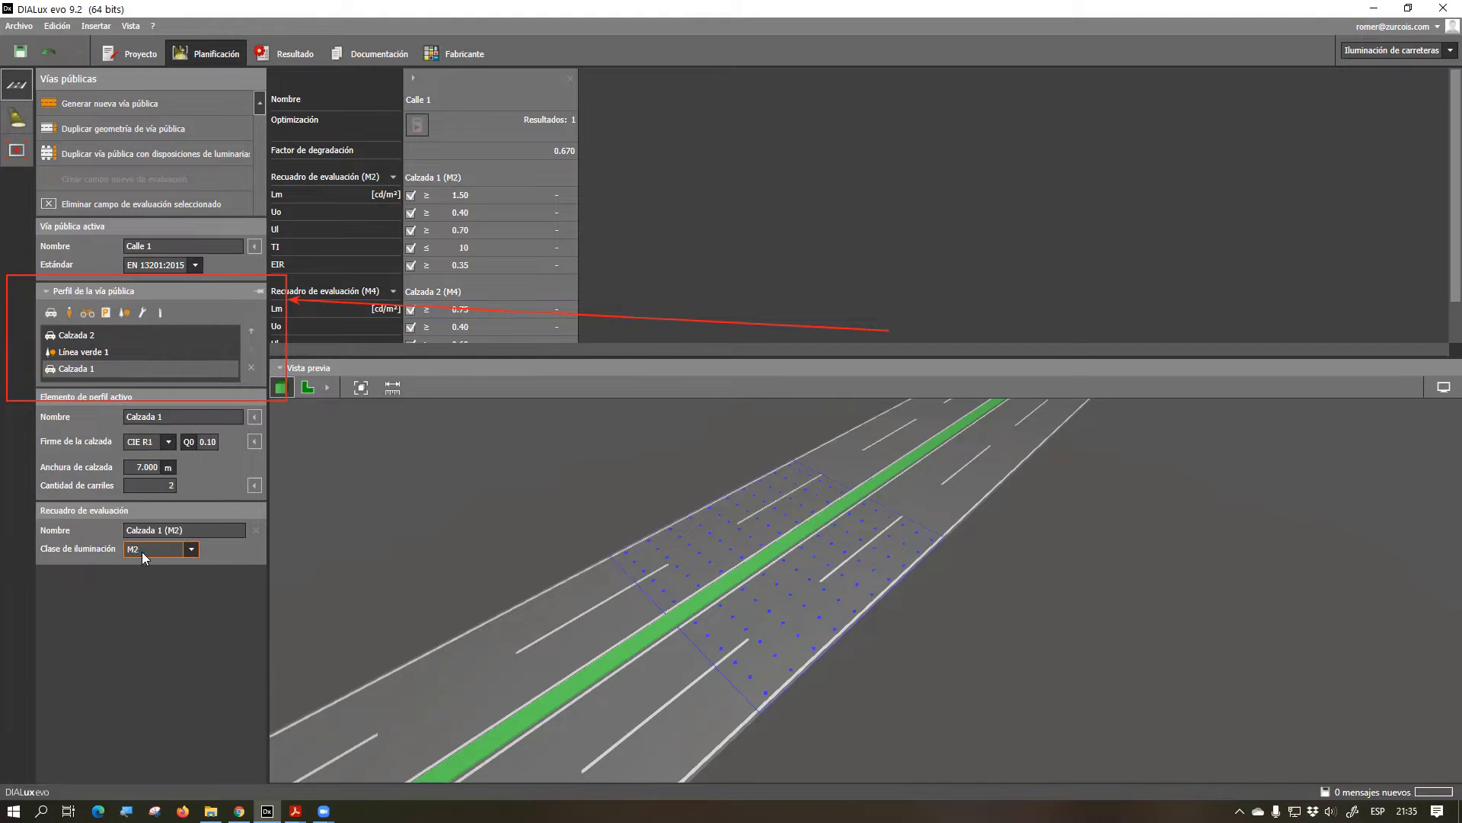
left_click(98, 334)
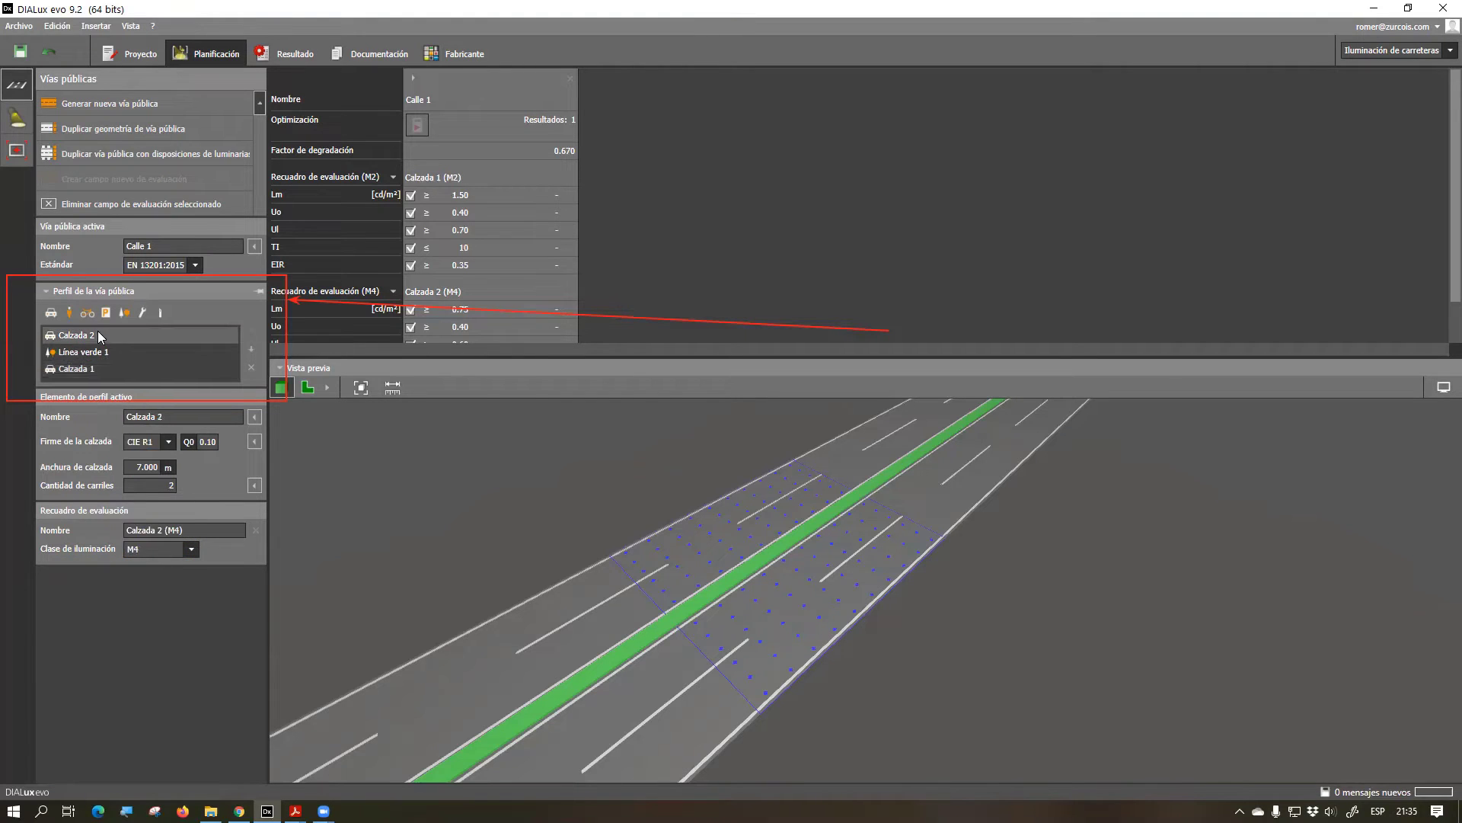
left_click(192, 549)
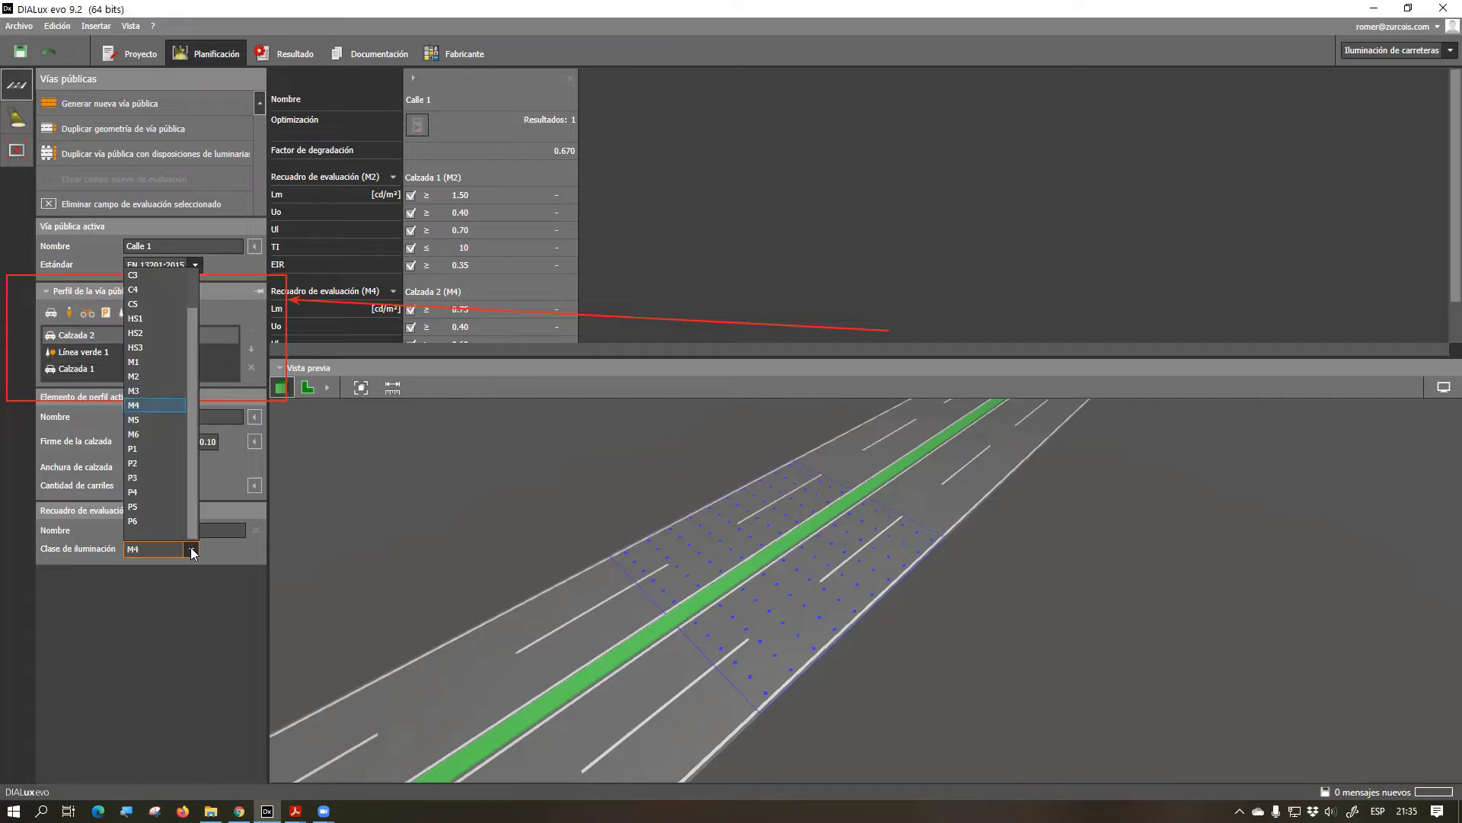
left_click(153, 376)
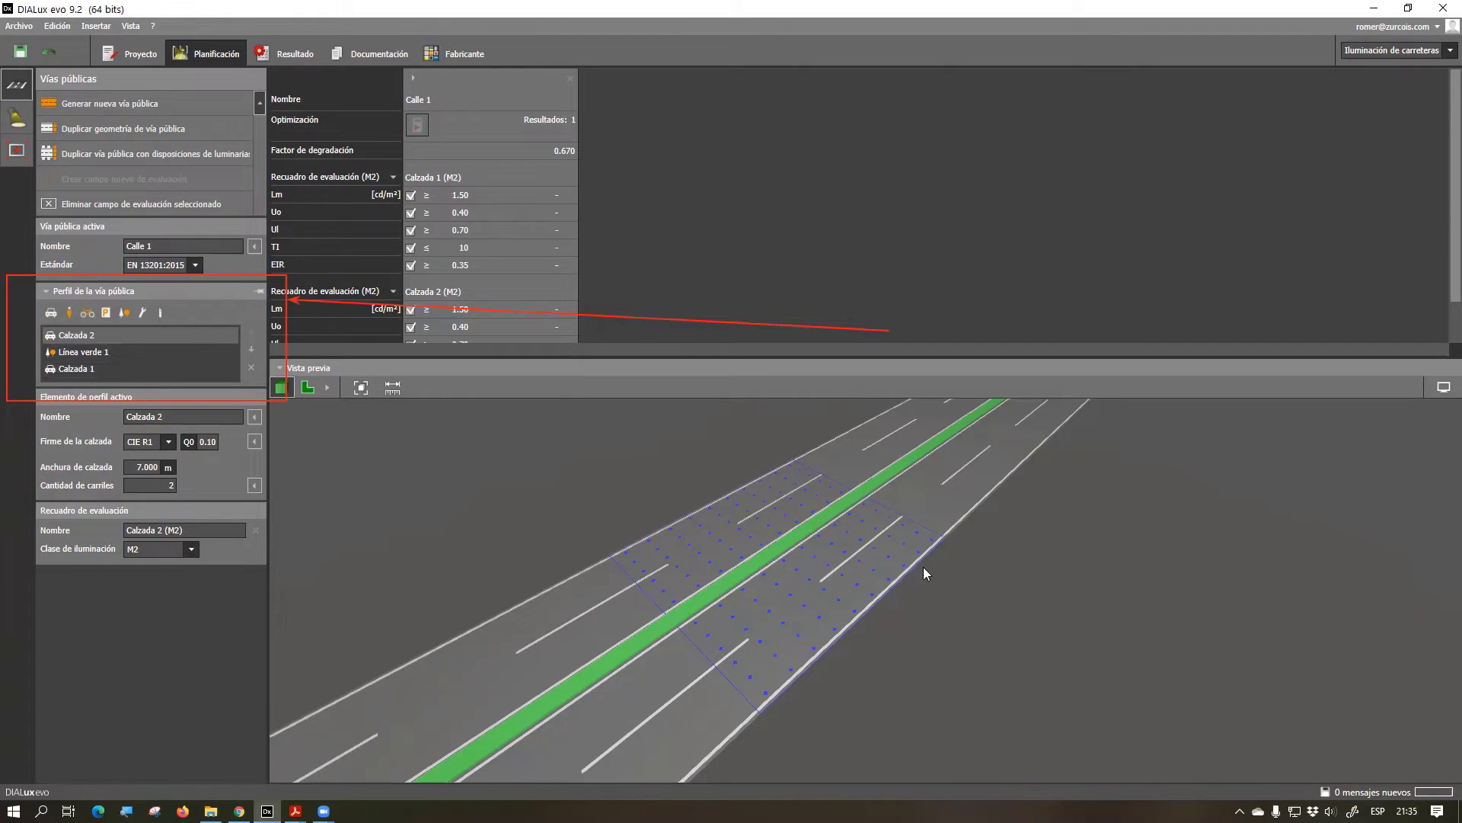
Add two parking lanes to the street profile and inspect them in the 3D preview
left_click_drag(926, 550, 1037, 540)
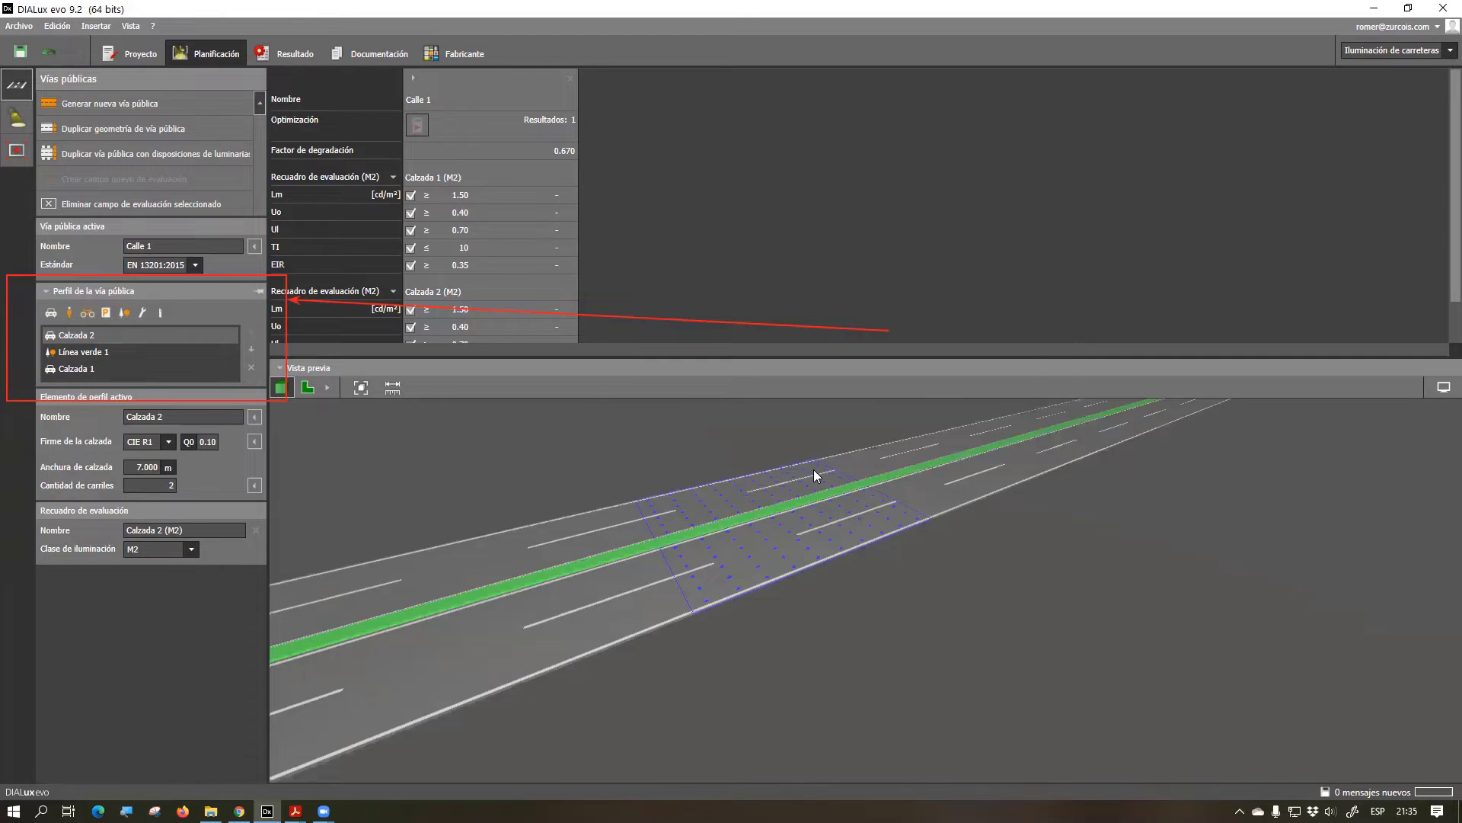
mouse_move(747, 532)
left_mouse_down()
mouse_move(806, 617)
mouse_move(738, 512)
left_mouse_up()
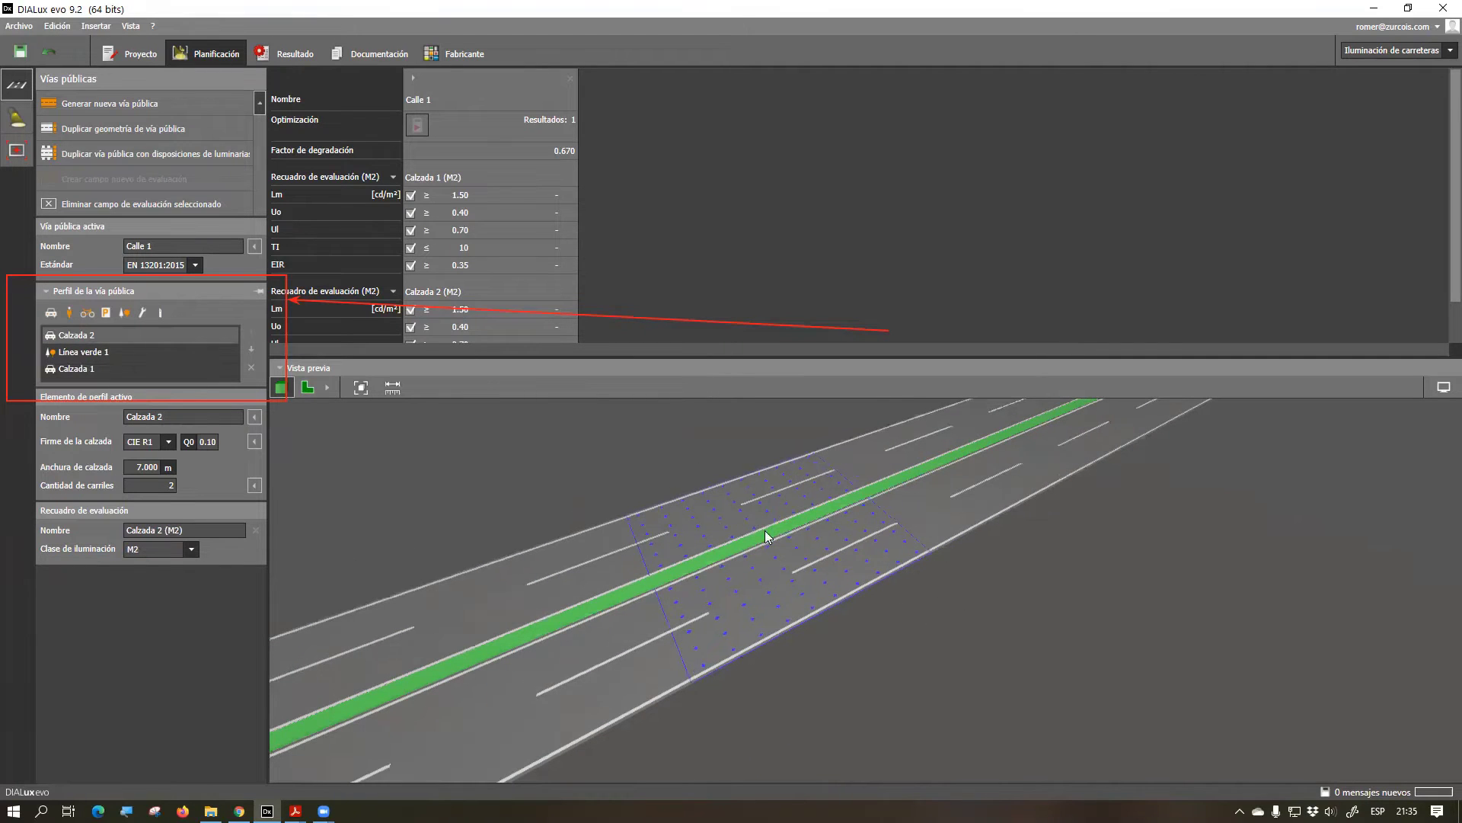
left_click(106, 313)
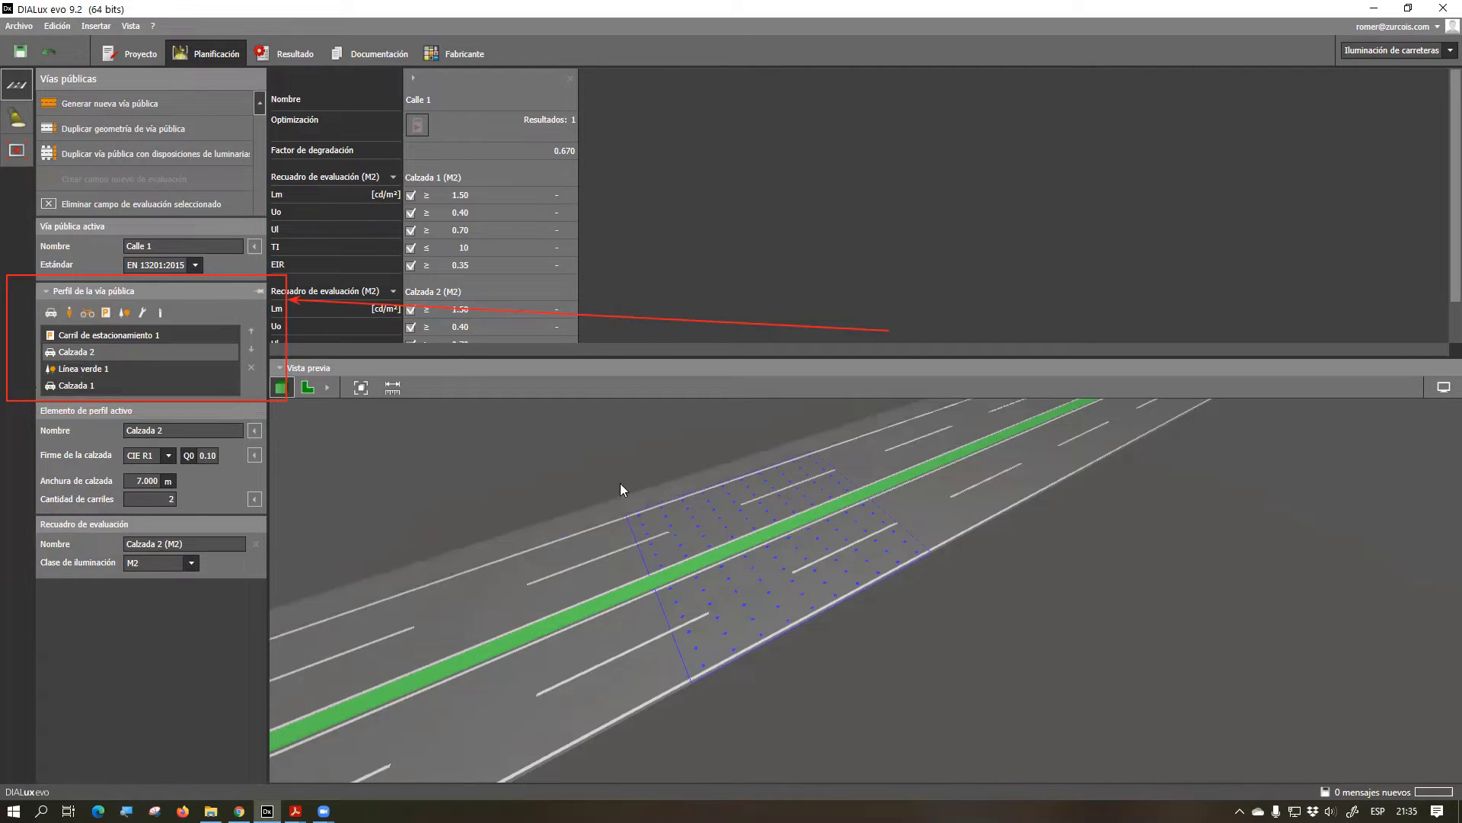
left_click(107, 312)
scroll(686, 474, "up", 5)
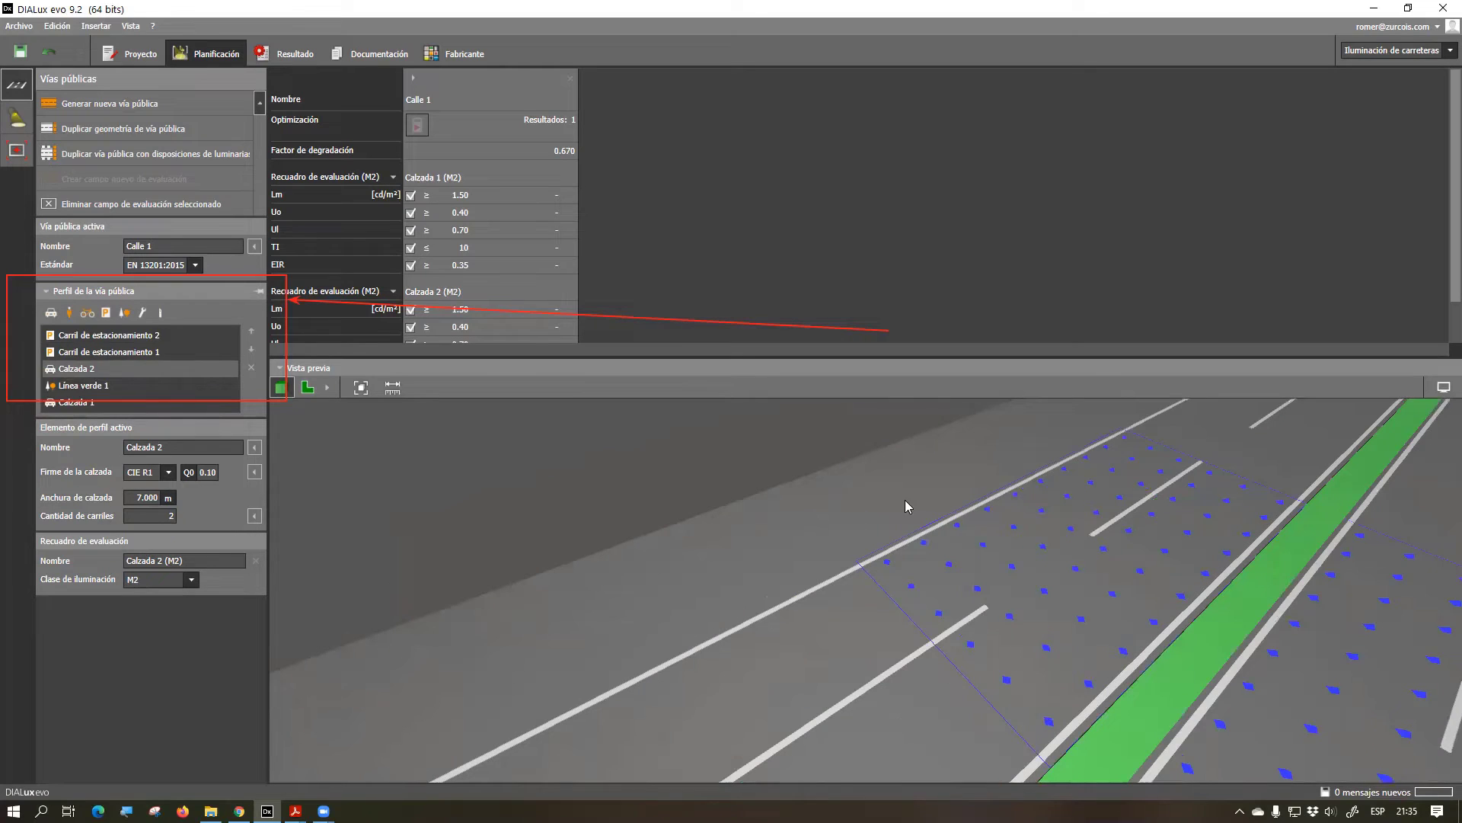
scroll(882, 481, "down", 5)
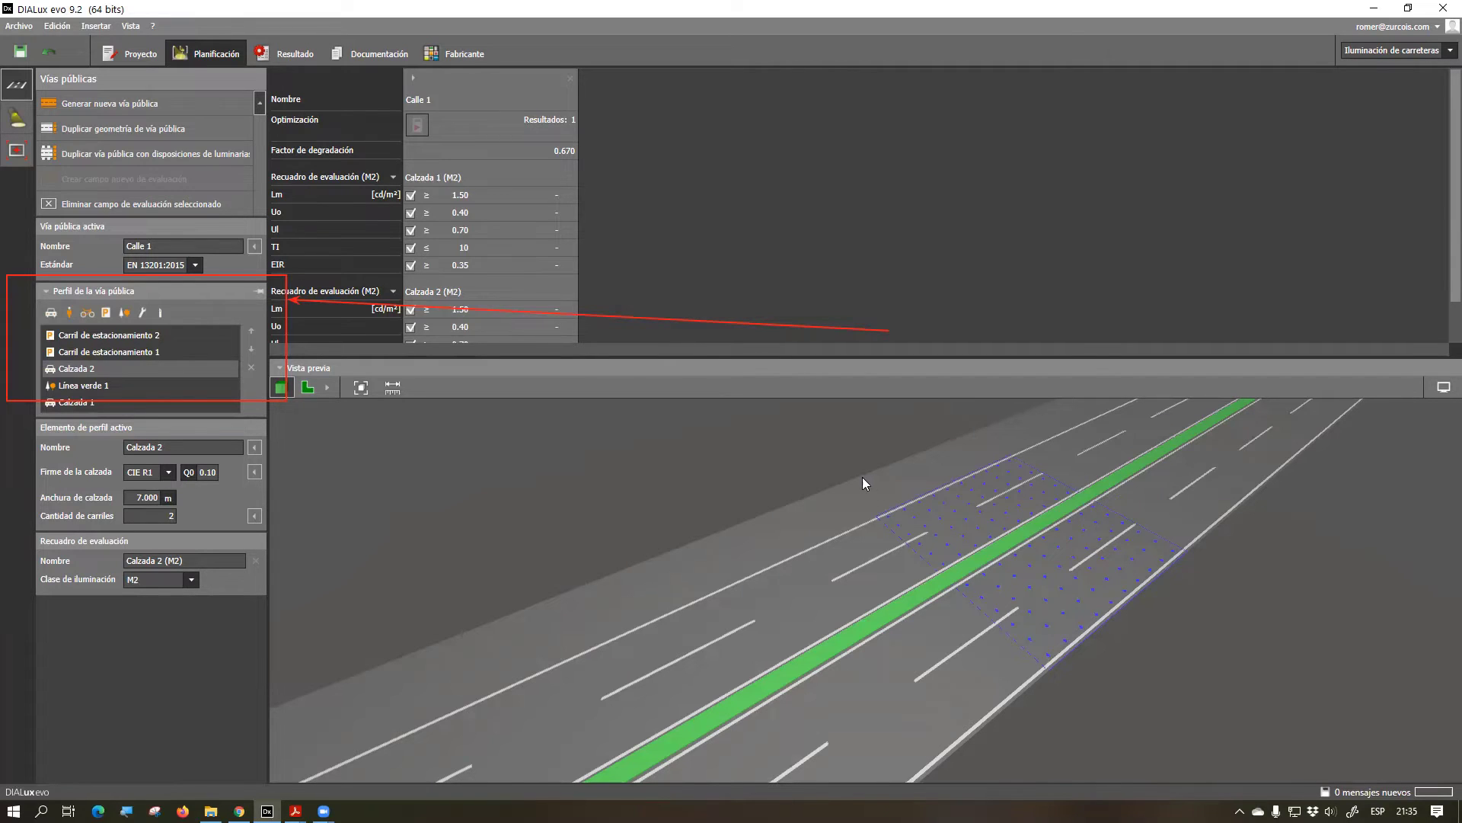
Move Carril de estacionamiento 2 down to the end of the street profile, below Calzada 1, and inspect the result in 3D
left_click(111, 334)
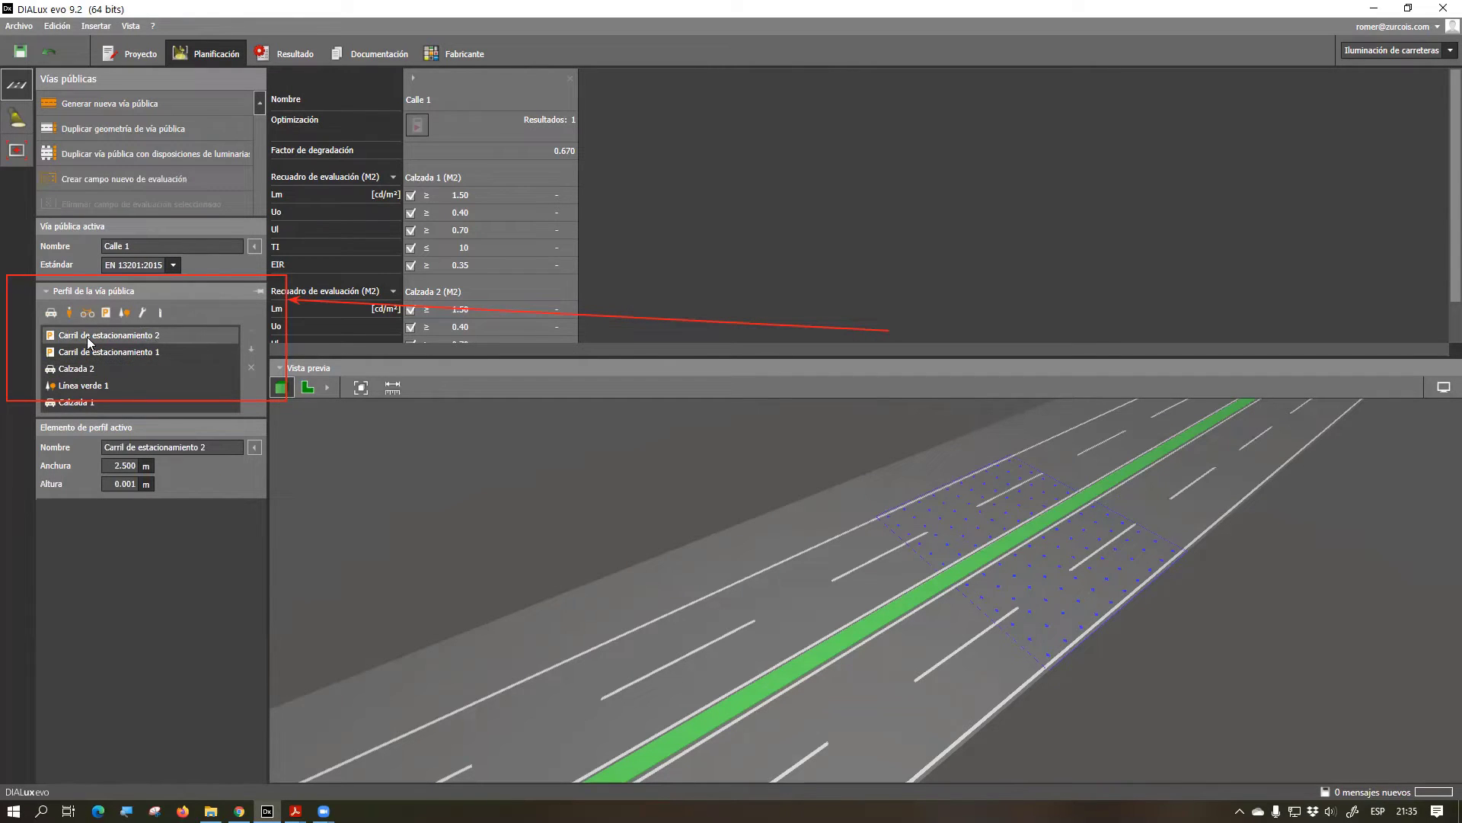
left_click(251, 347)
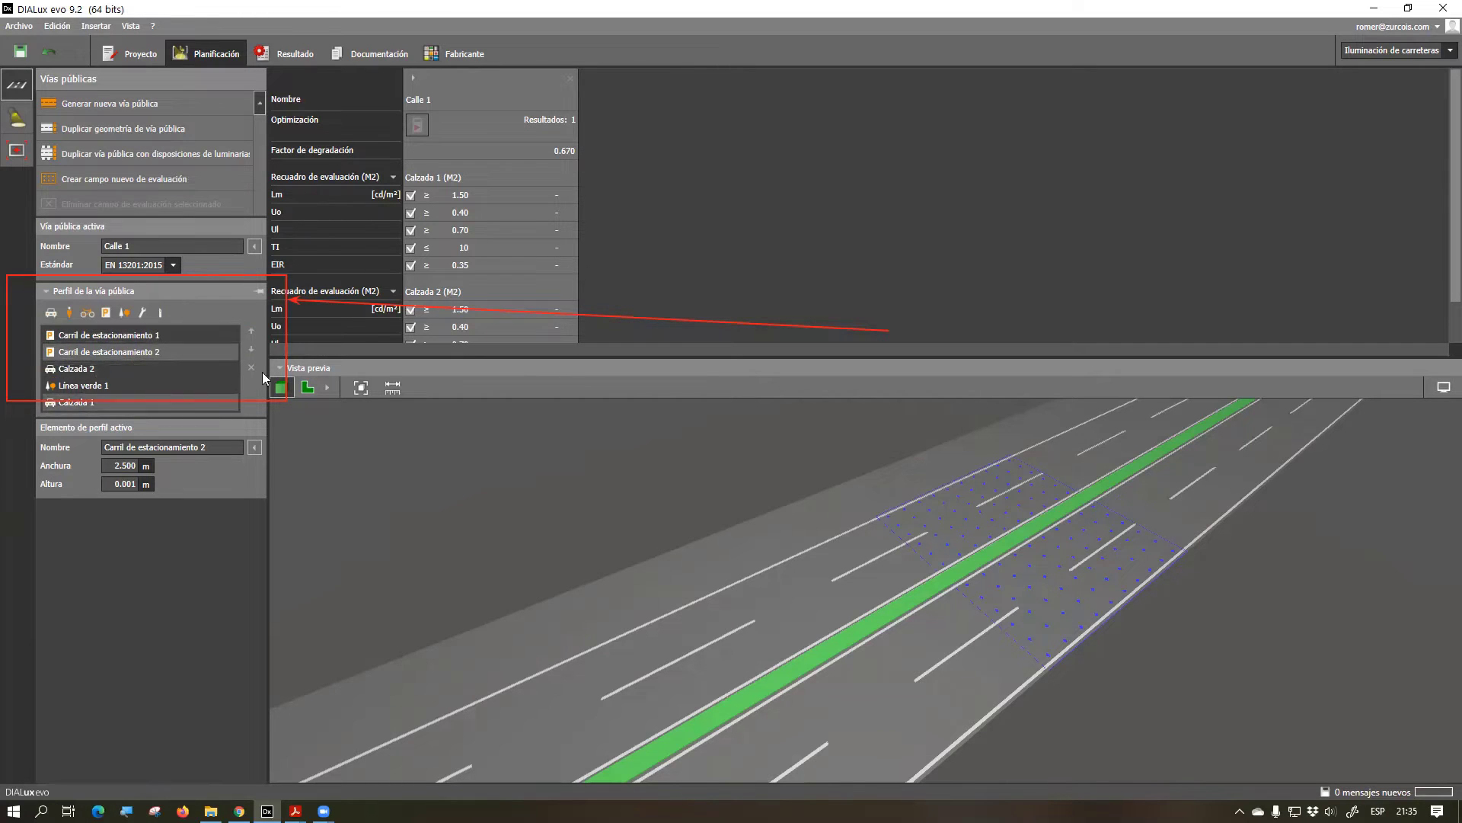
left_click(252, 349)
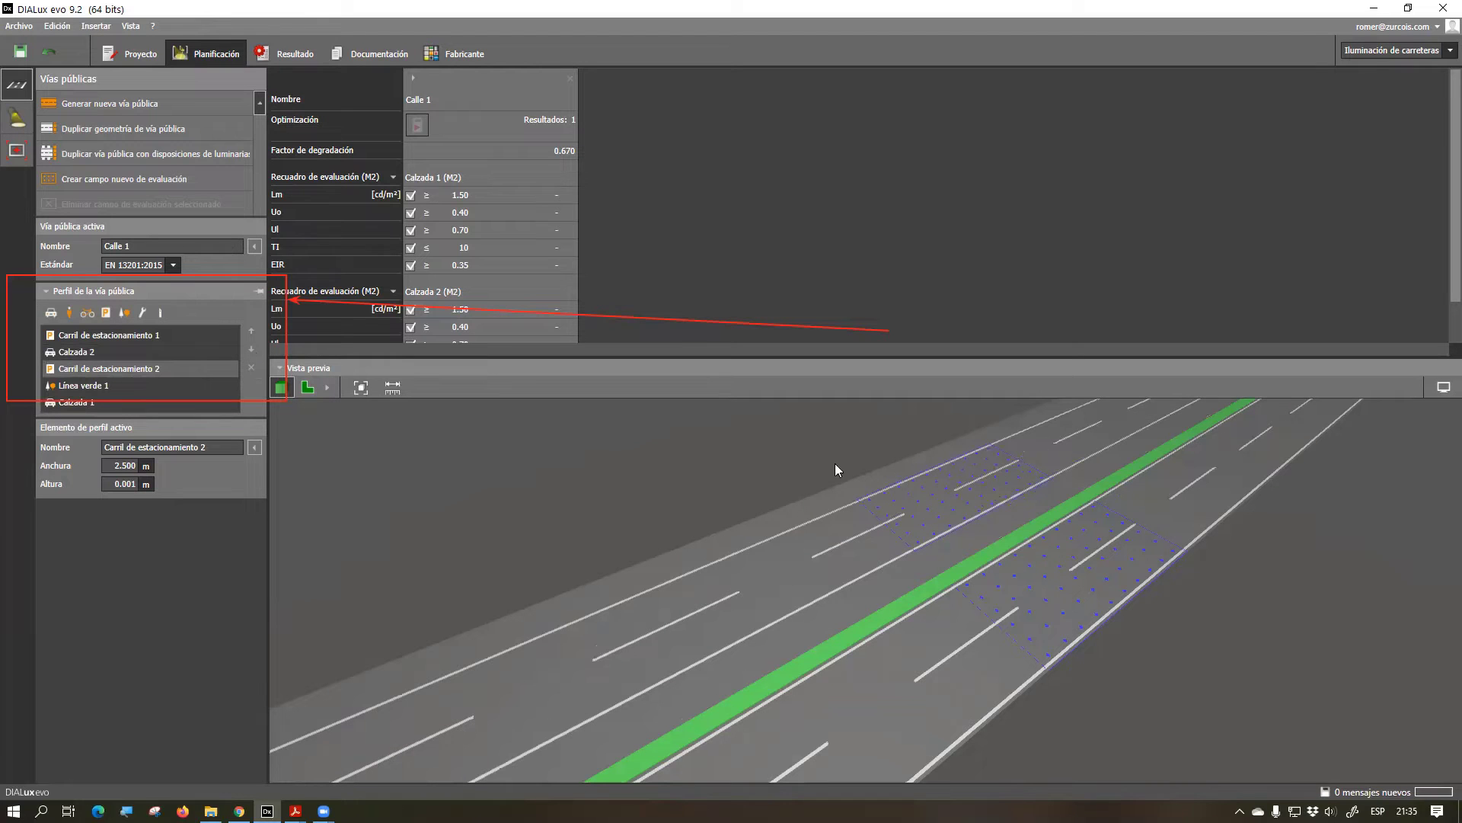
left_click(252, 349)
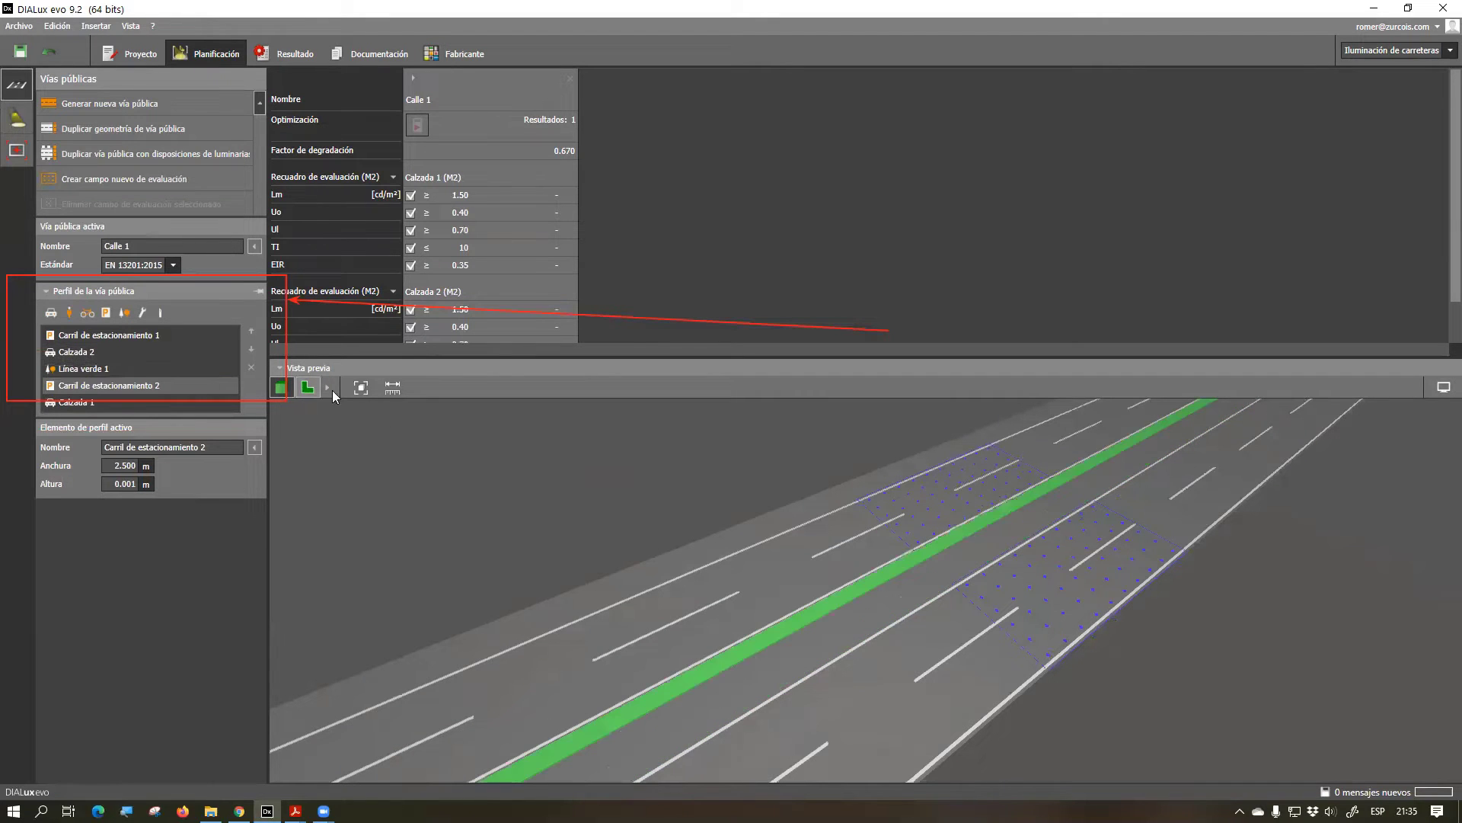
left_click(252, 350)
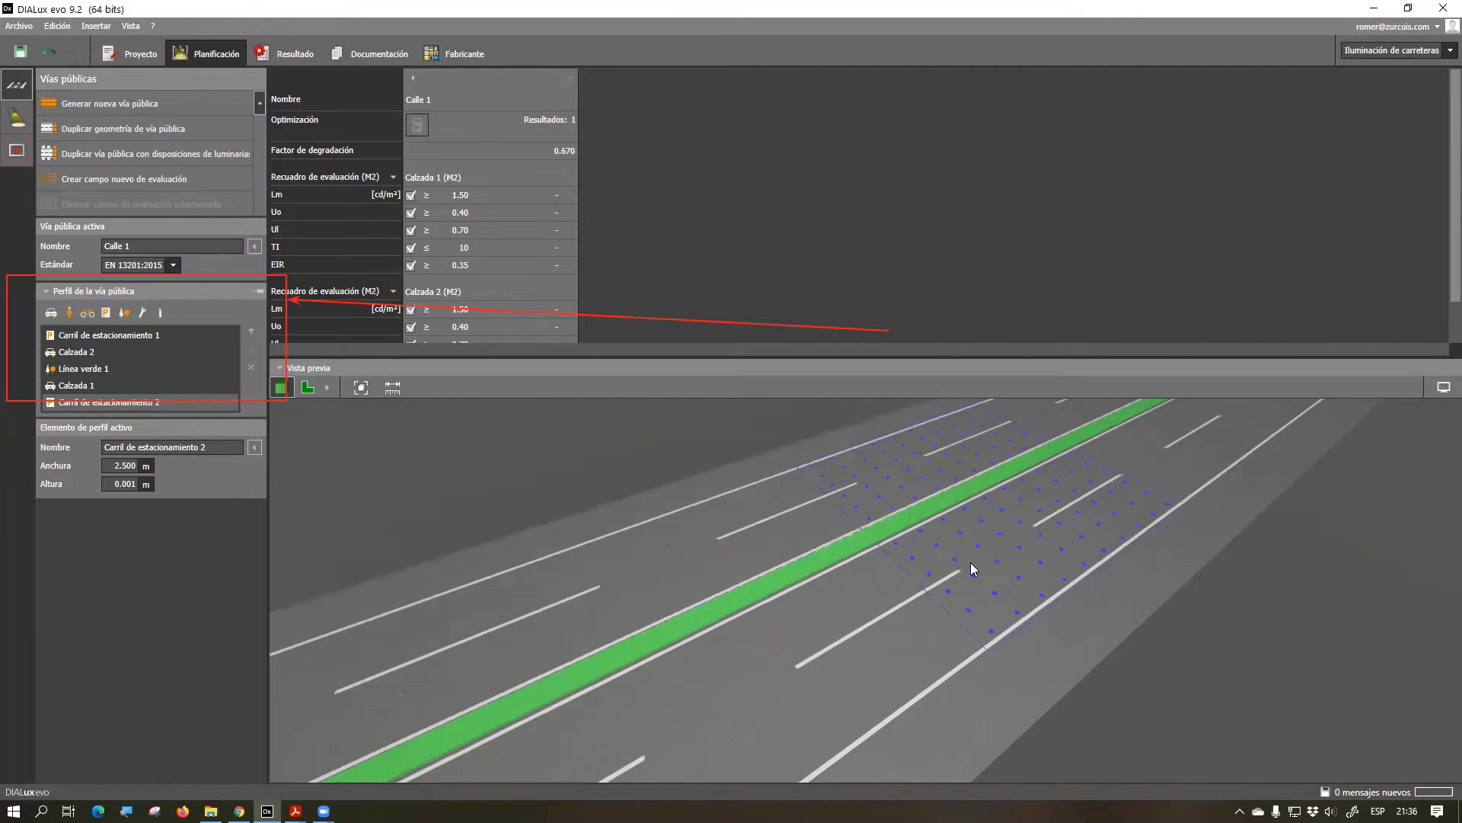
scroll(971, 563, "up", 3)
scroll(967, 567, "down", 3)
right_click_drag(967, 568, 1016, 576)
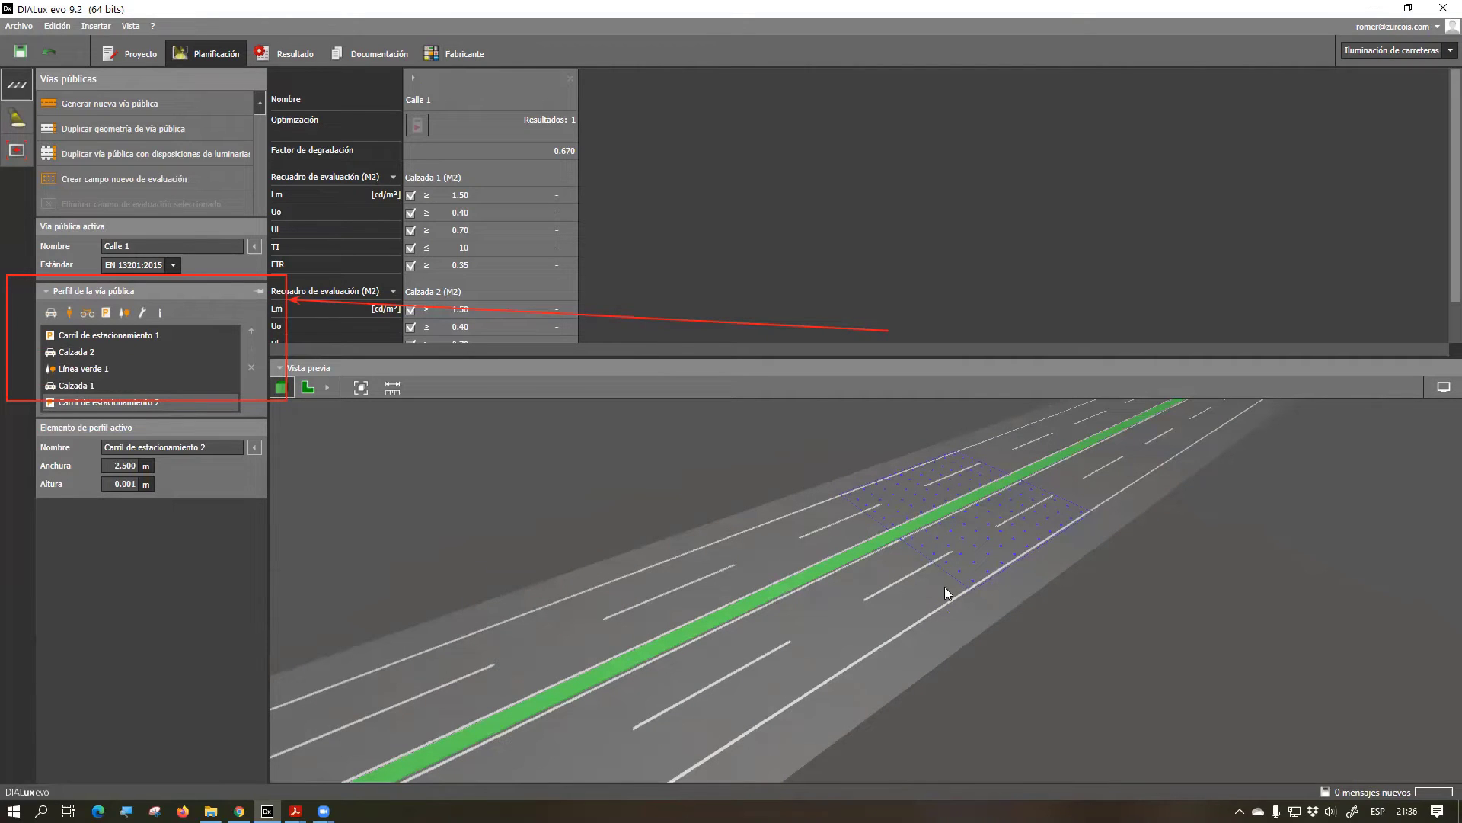
scroll(937, 625, "down", 5)
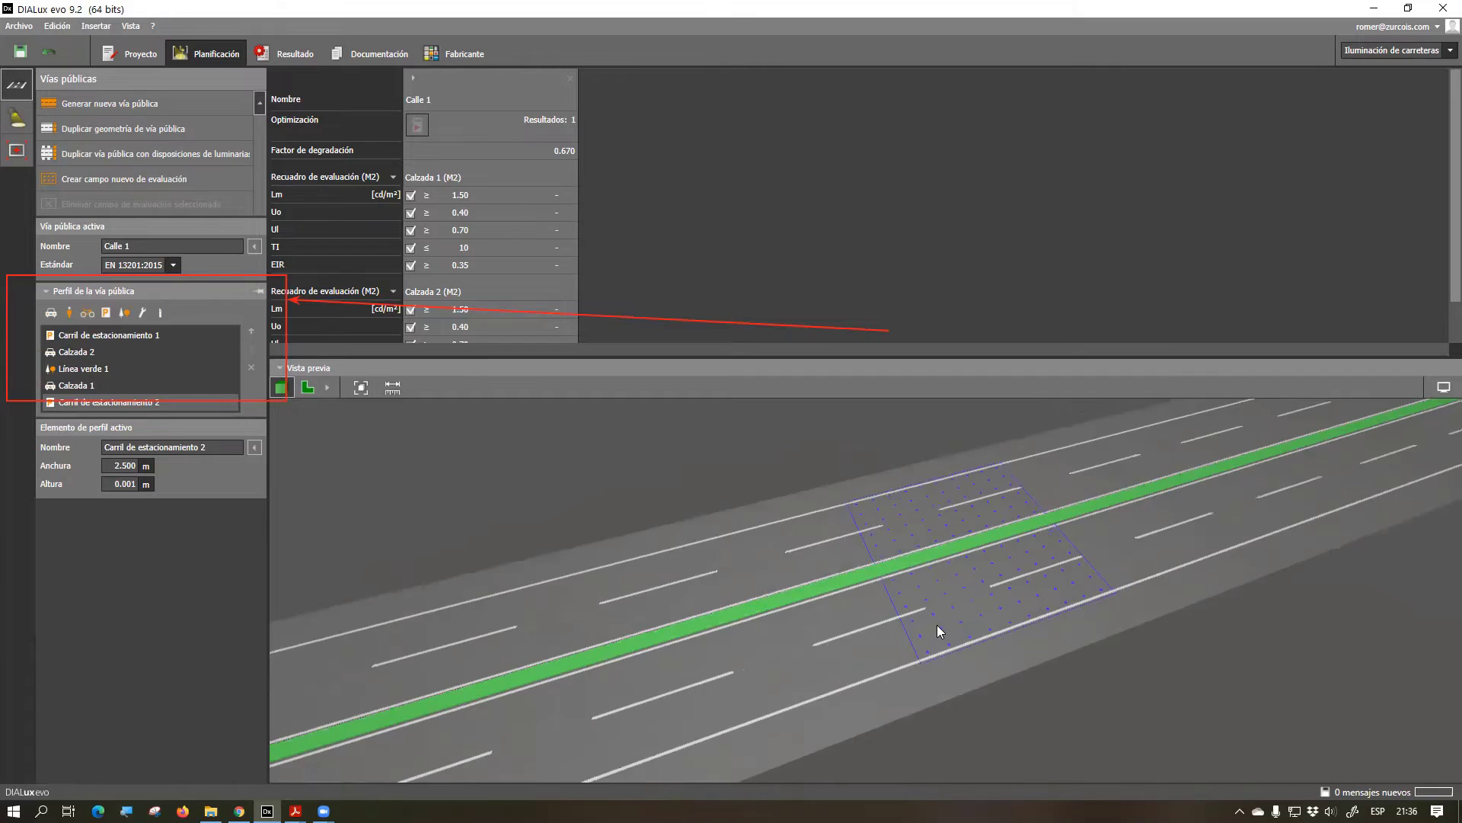
scroll(936, 629, "up", 3)
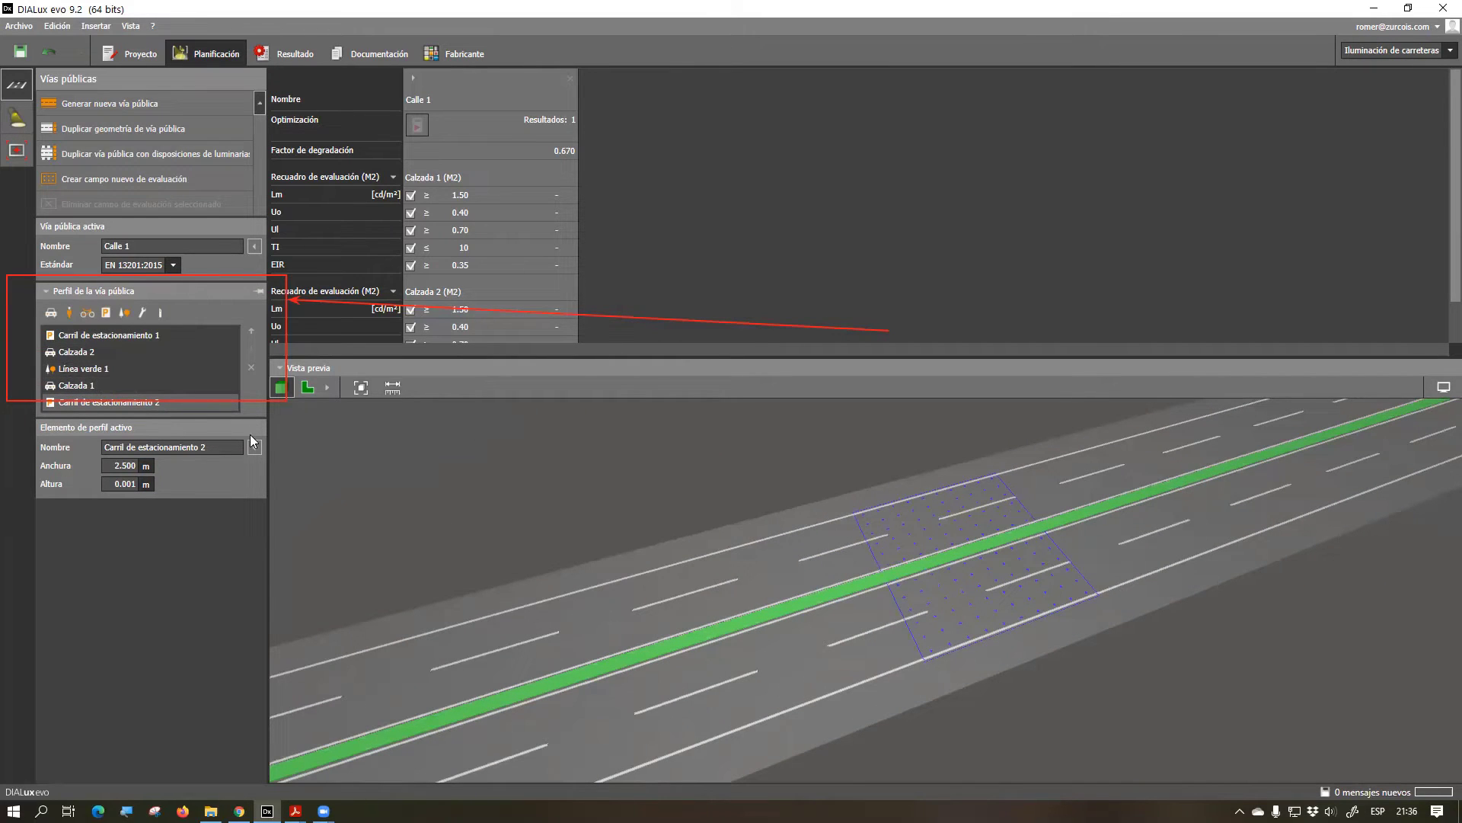
Examine the street with its parking lanes in the 3D preview, and check the available luminaire selection options
left_click(125, 246)
middle_click_drag(1019, 649, 998, 640)
right_click_drag(995, 639, 937, 582)
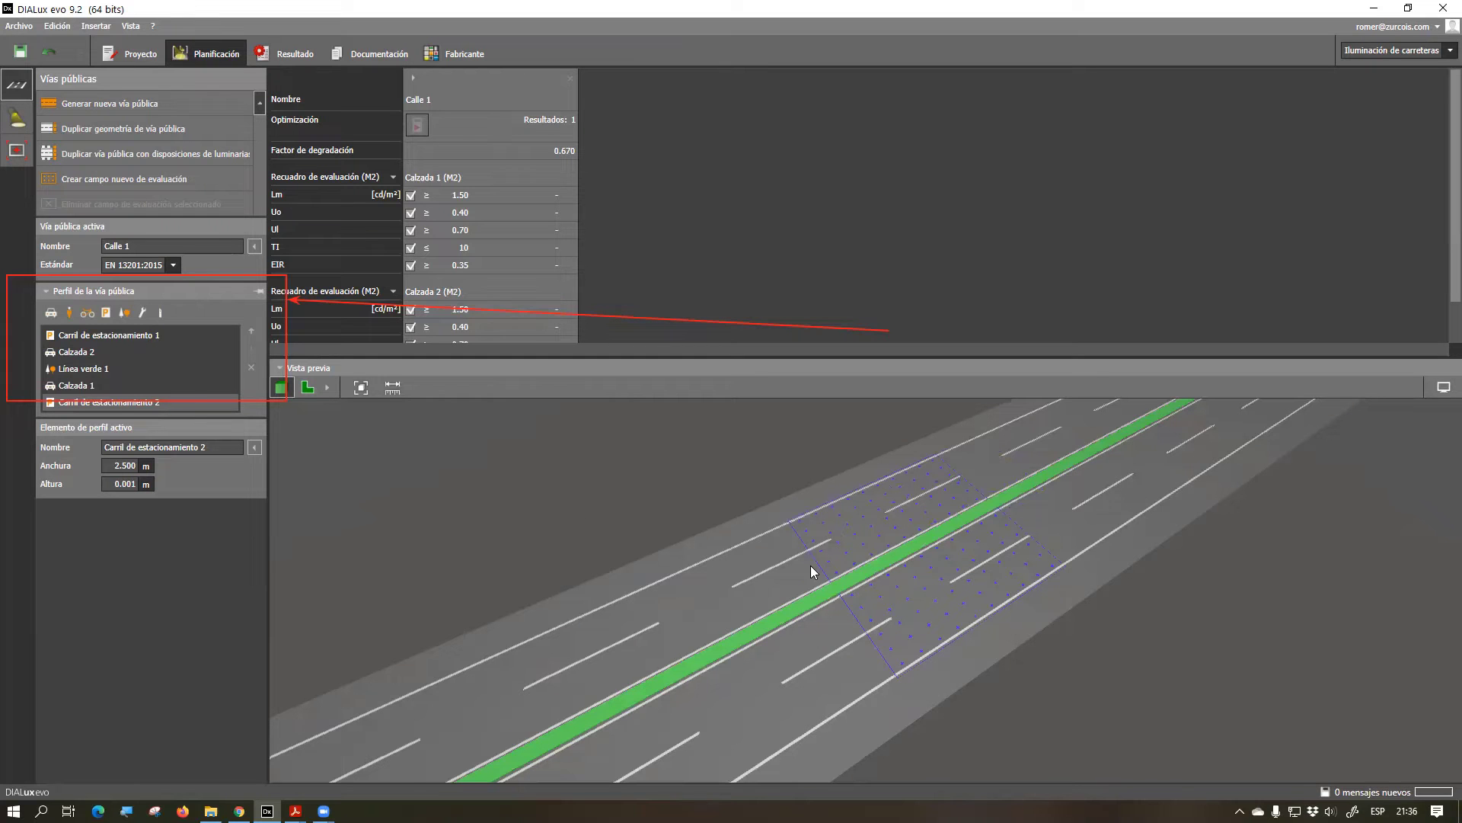
mouse_move(880, 641)
right_mouse_down()
mouse_move(907, 641)
mouse_move(898, 652)
right_mouse_up()
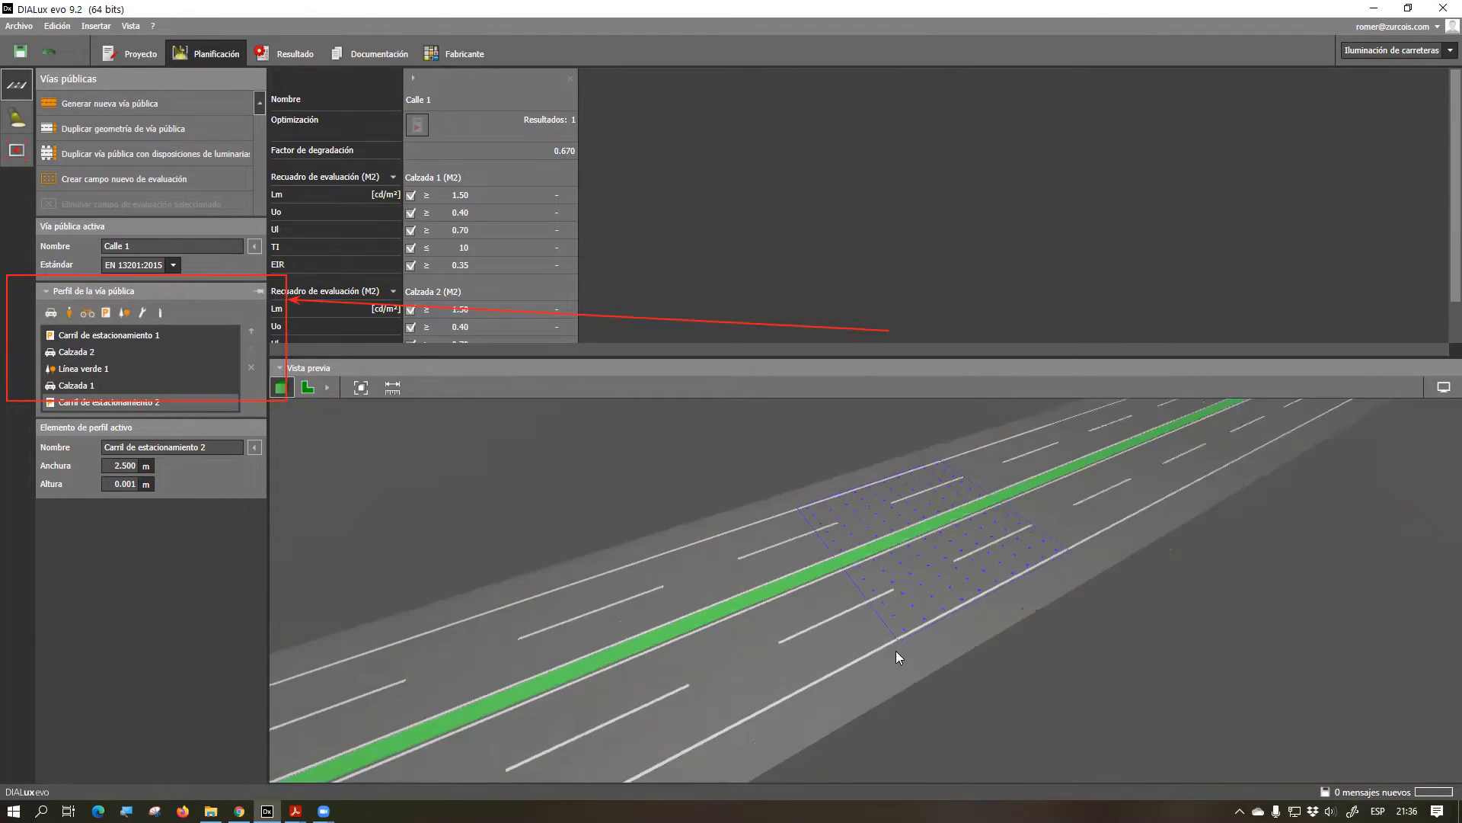
left_click(10, 123)
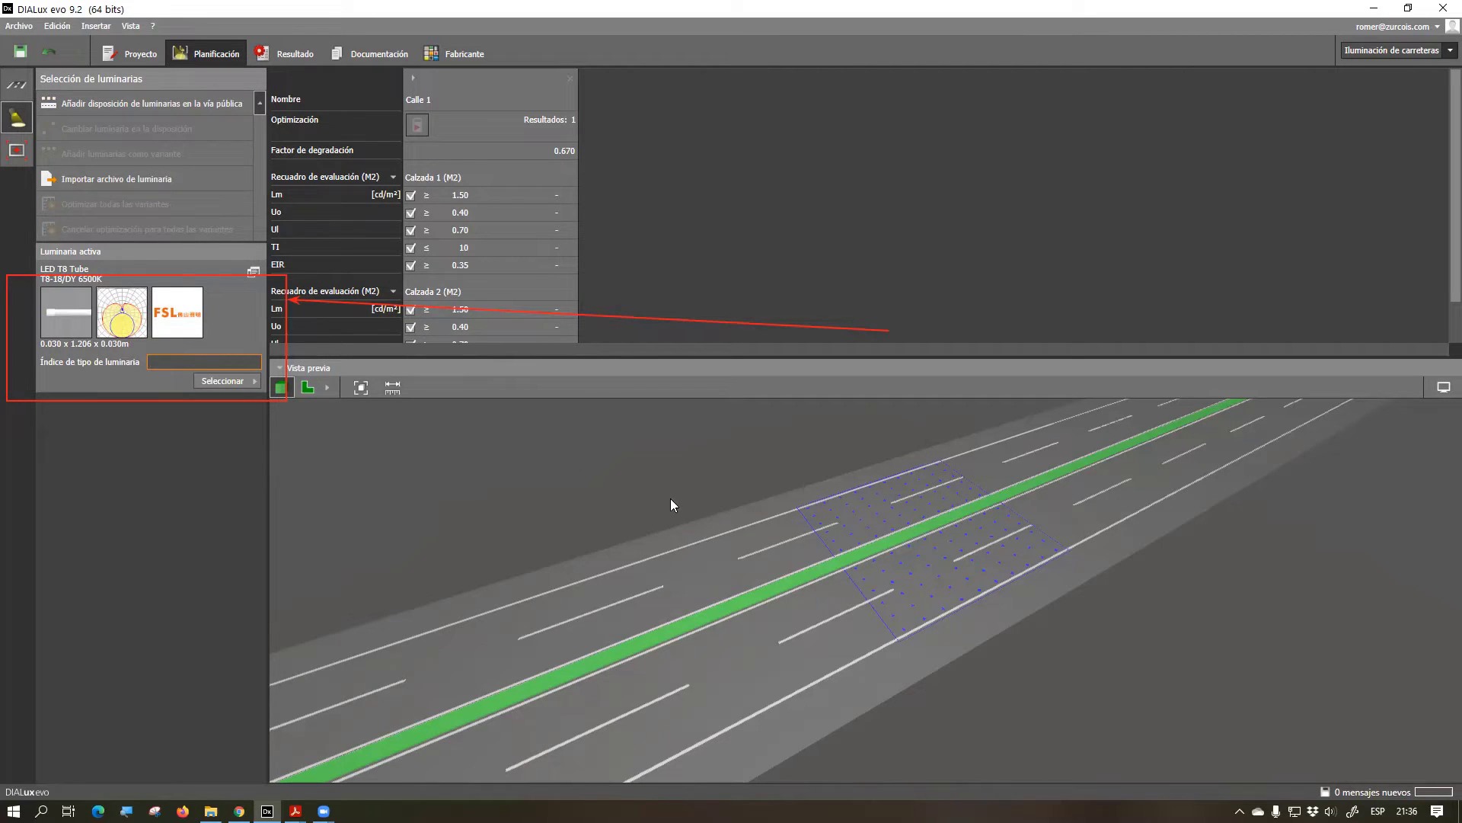
left_click(15, 90)
Switch to Chrome, close the old LUMsearch results and start a new LUMsearch session from the DIALux page
left_click(239, 812)
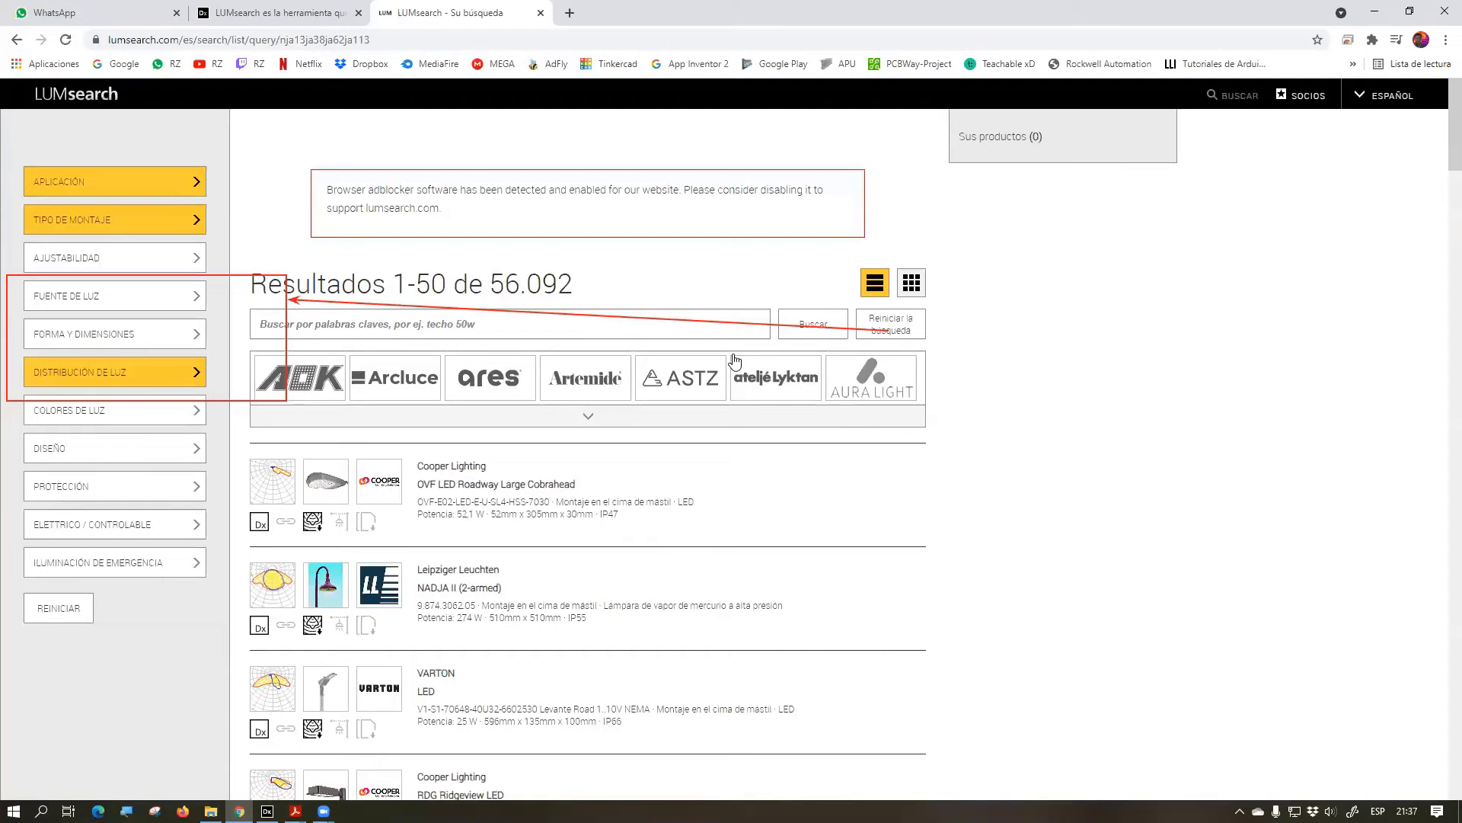
left_click(541, 13)
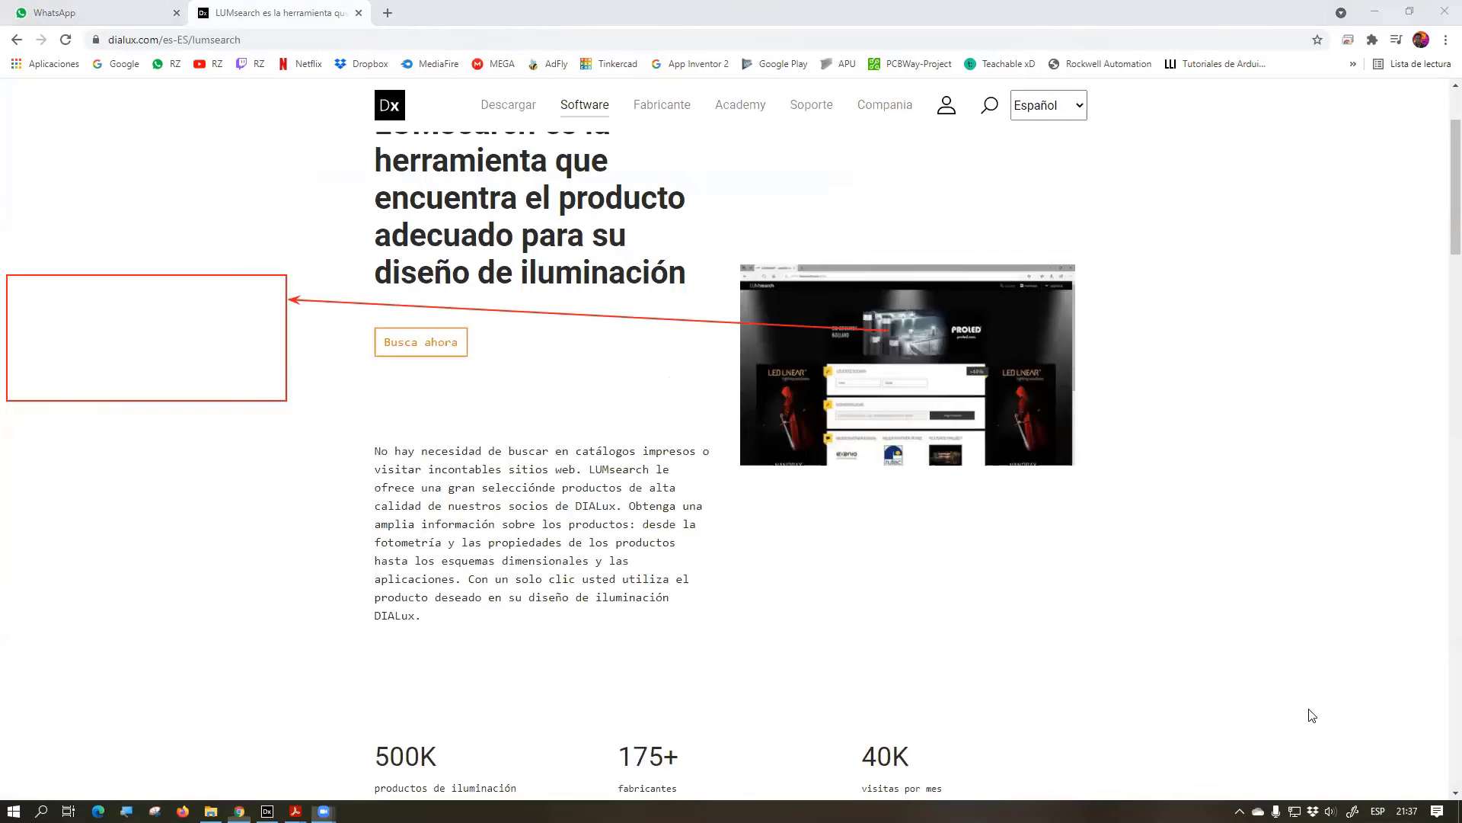
left_click(268, 325)
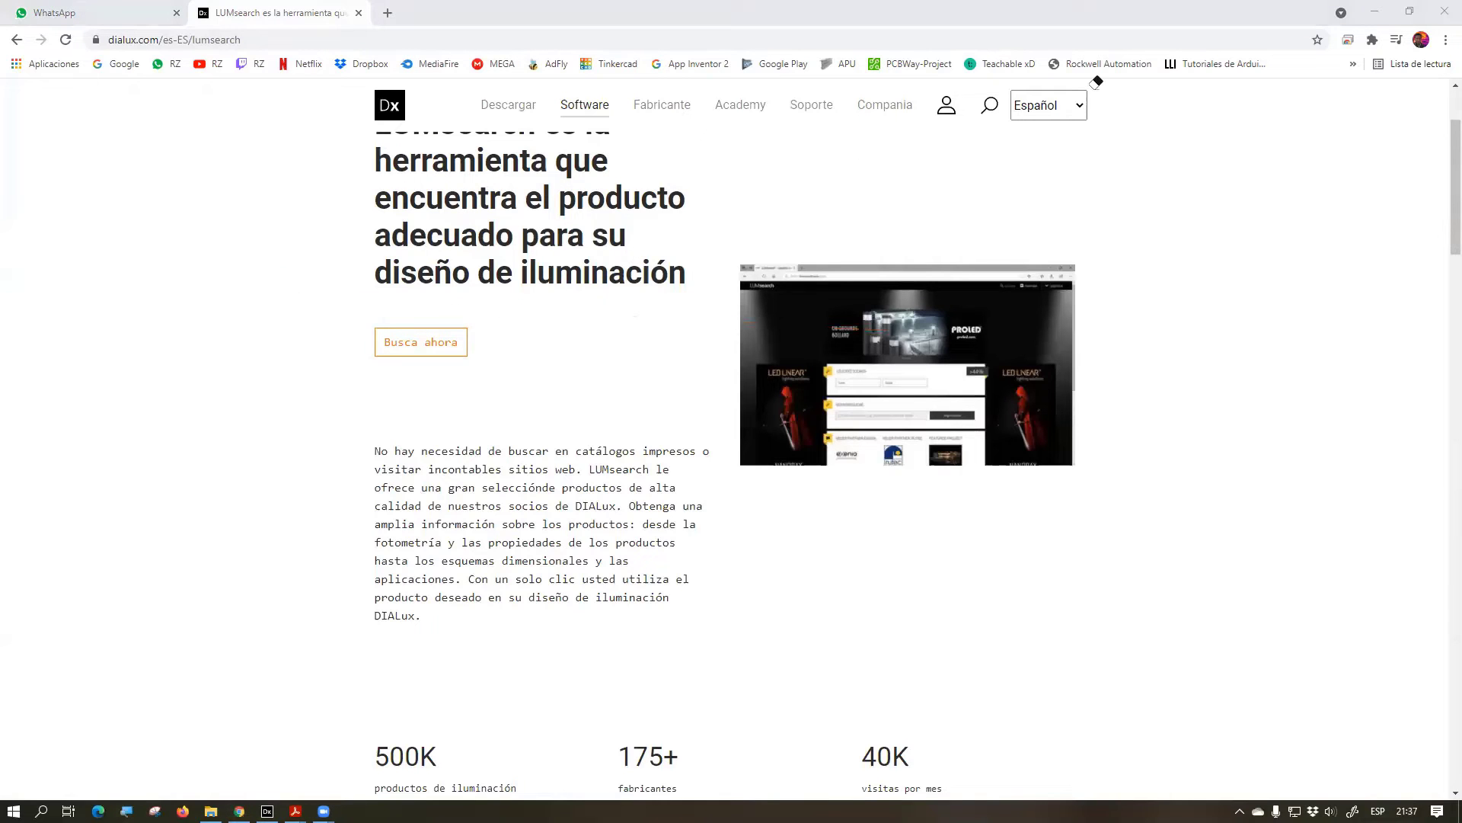
left_click(447, 345)
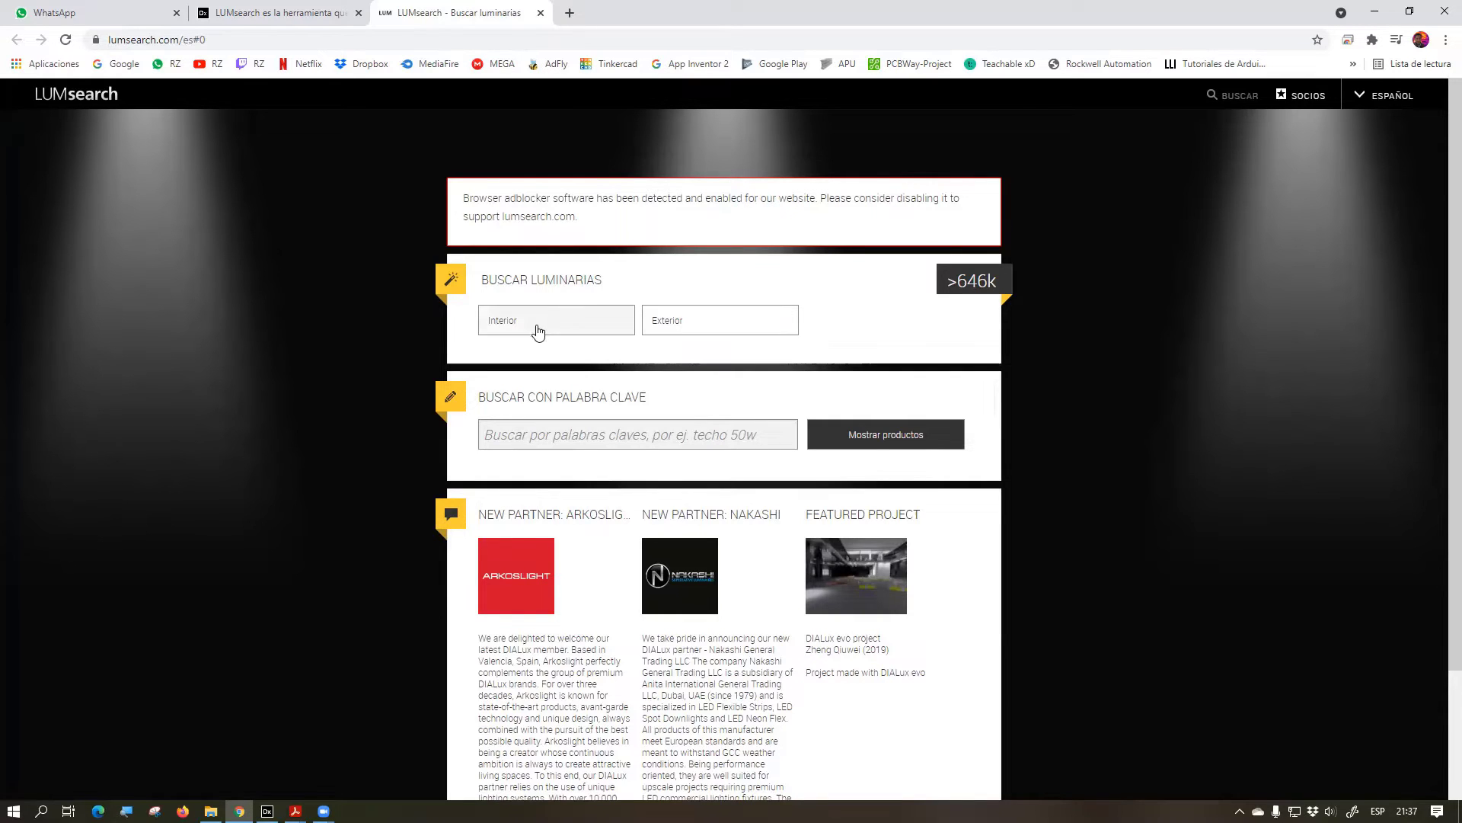
Search for Exterior luminaires with Montaje en el cima de mástil and the light distribution aimed to one side of the mast
left_click(744, 329)
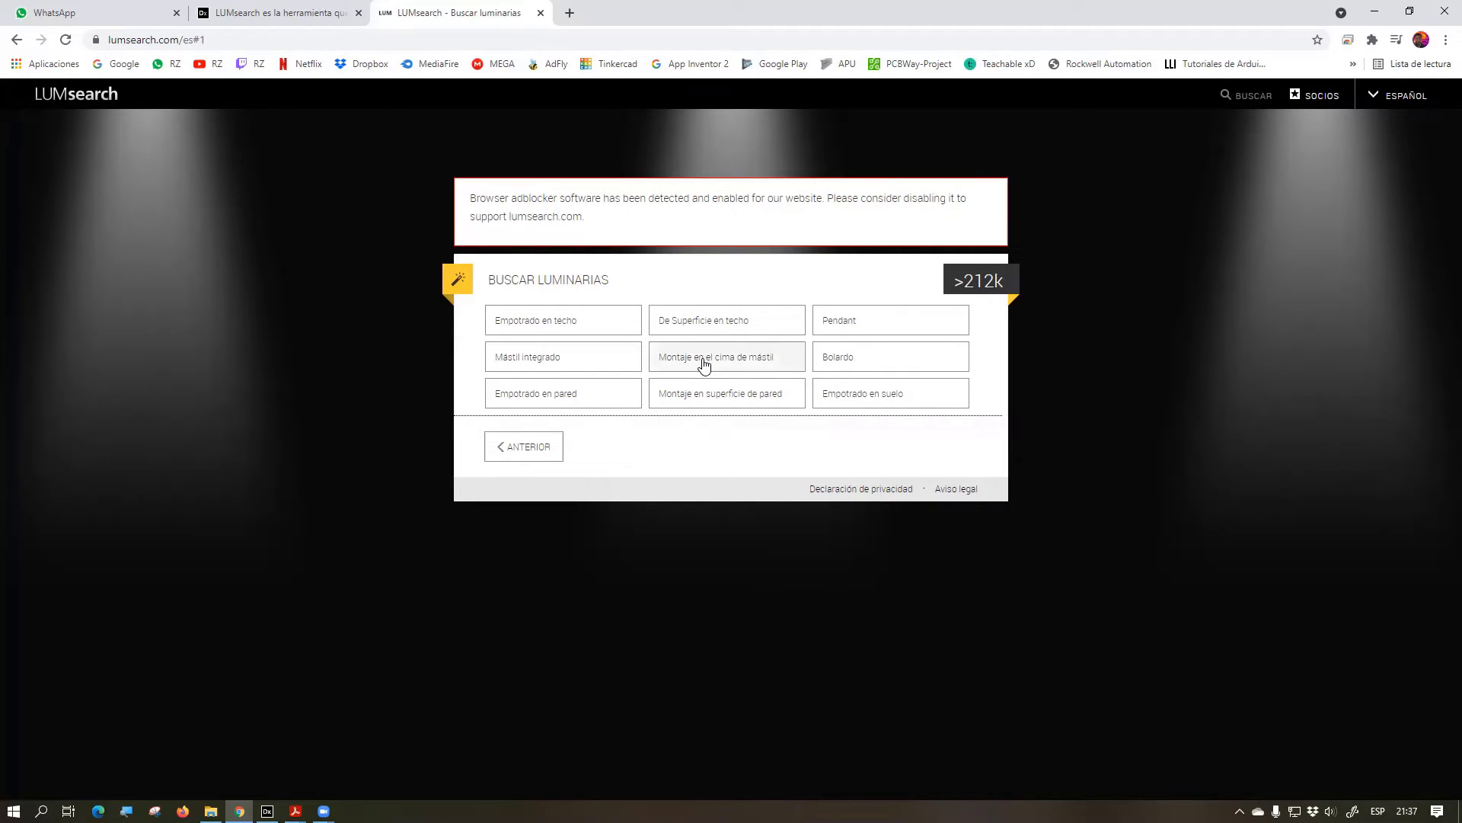
left_click(745, 365)
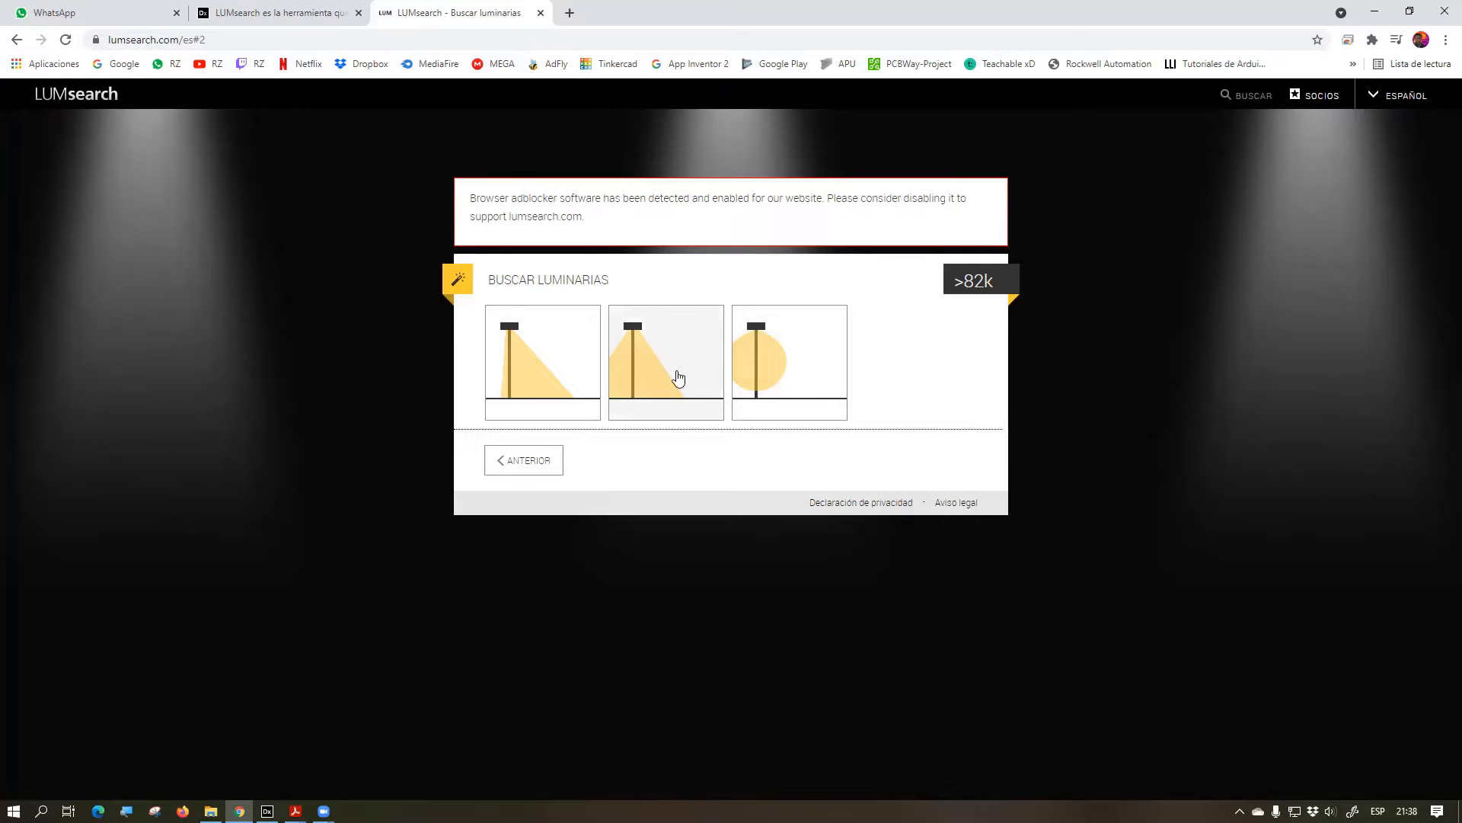
left_click(526, 375)
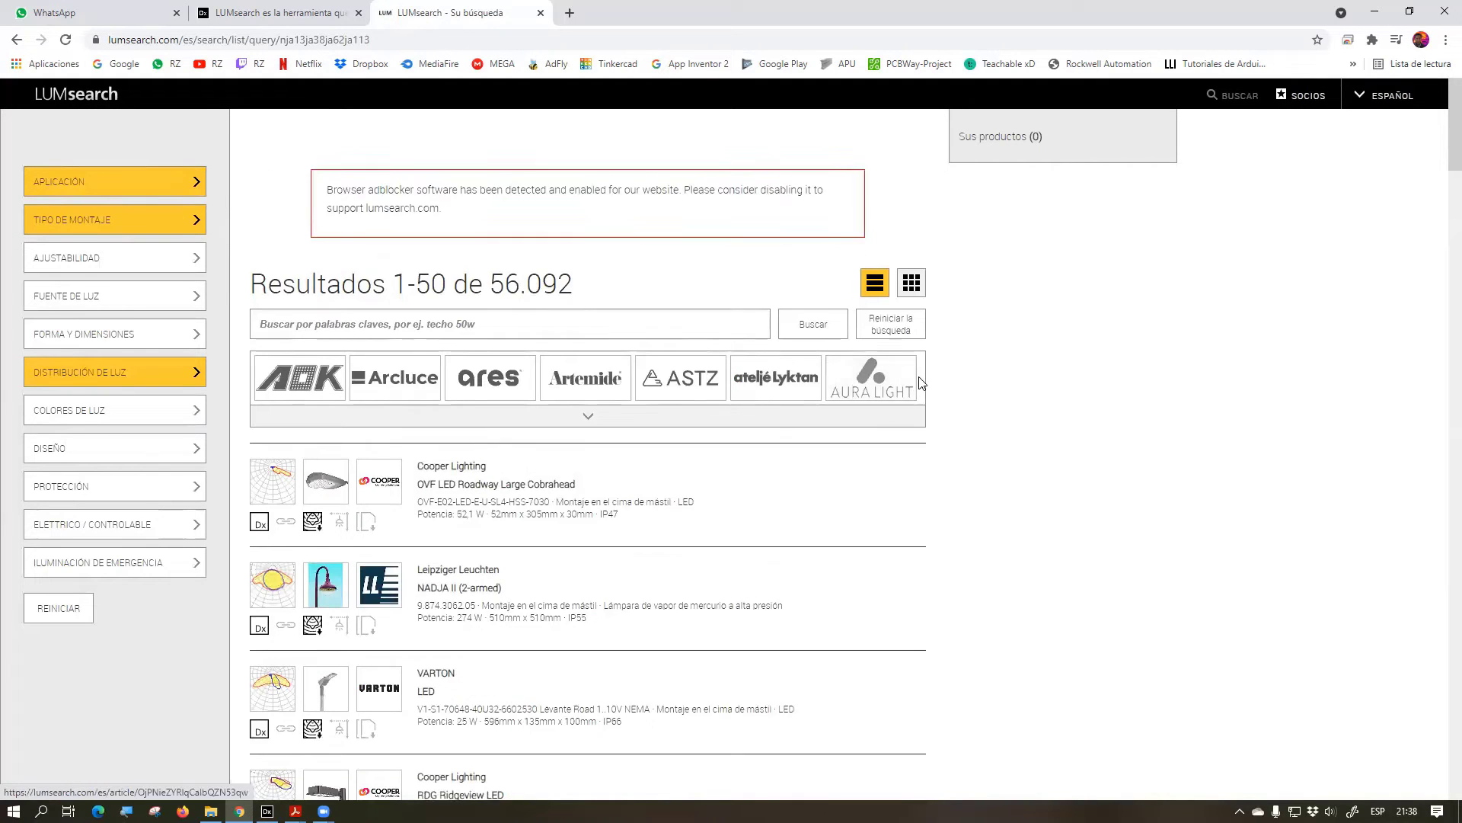
Open the Philips Luma gen2 BGP704 1 xLED30-4S/740 DN50 data sheet in a new tab and examine its technical details
scroll(961, 375, "down", 4)
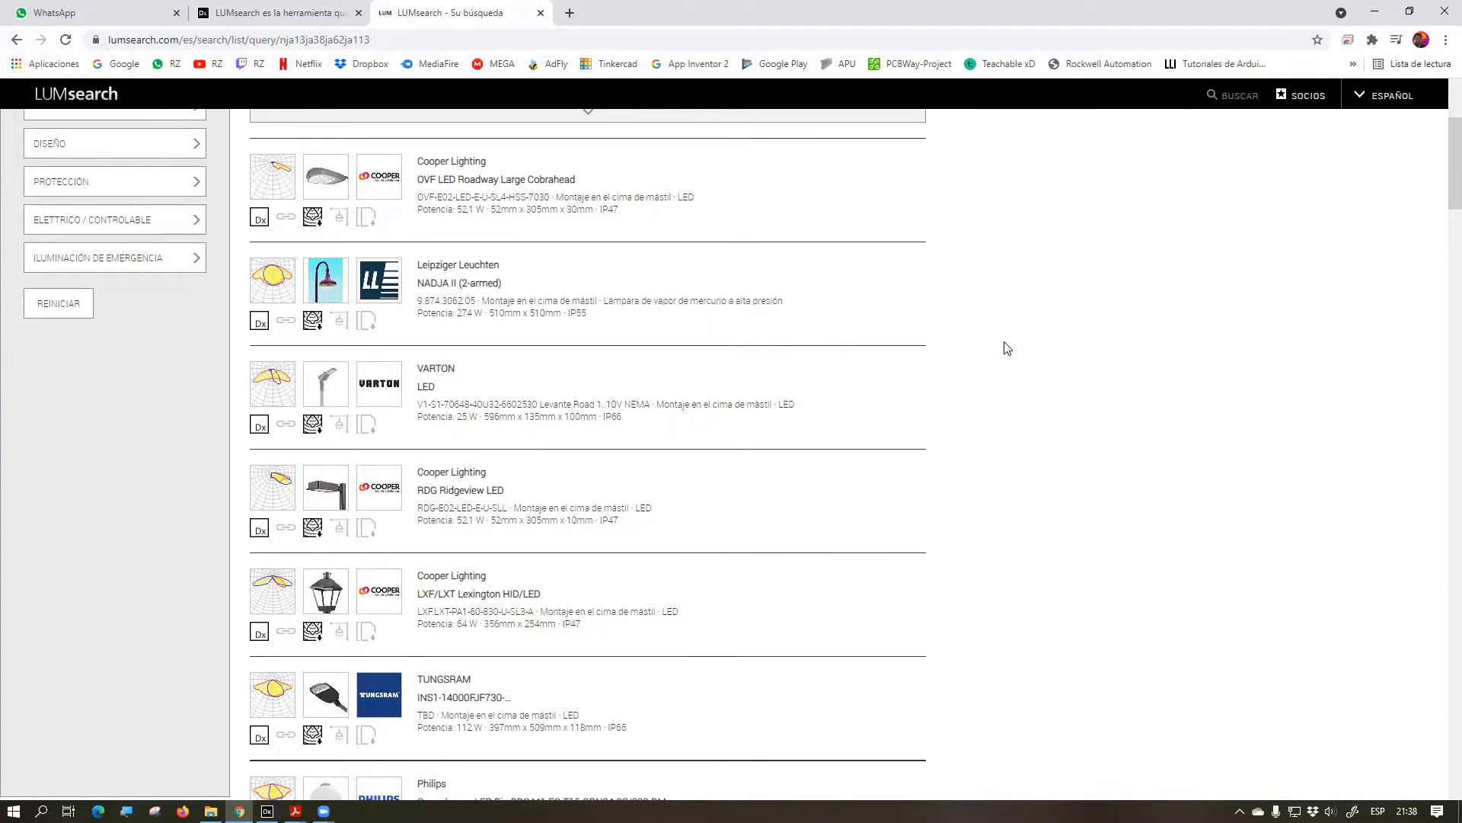
scroll(1007, 348, "down", 5)
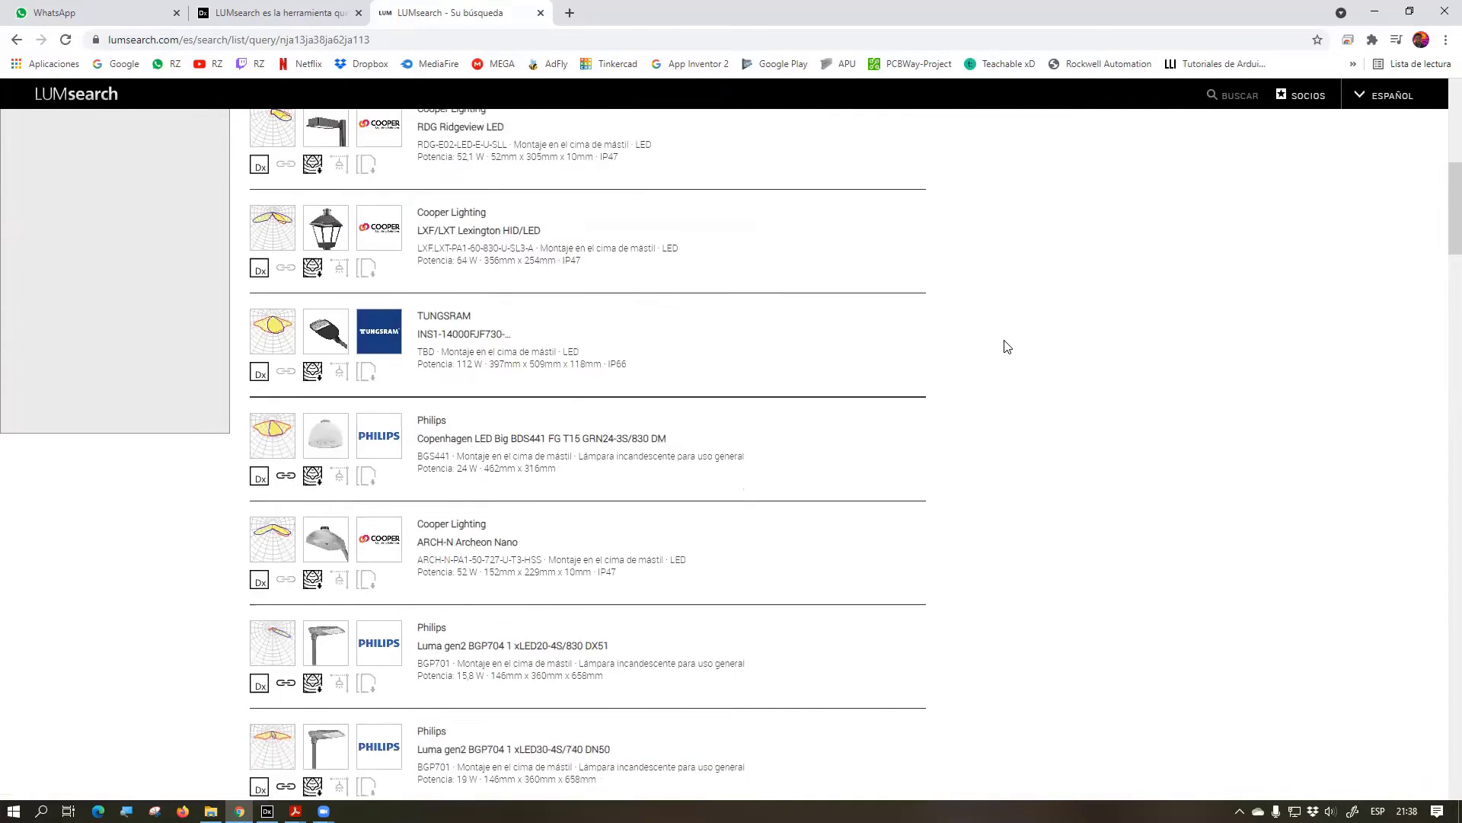
scroll(1007, 347, "down", 1)
scroll(1007, 348, "down", 2)
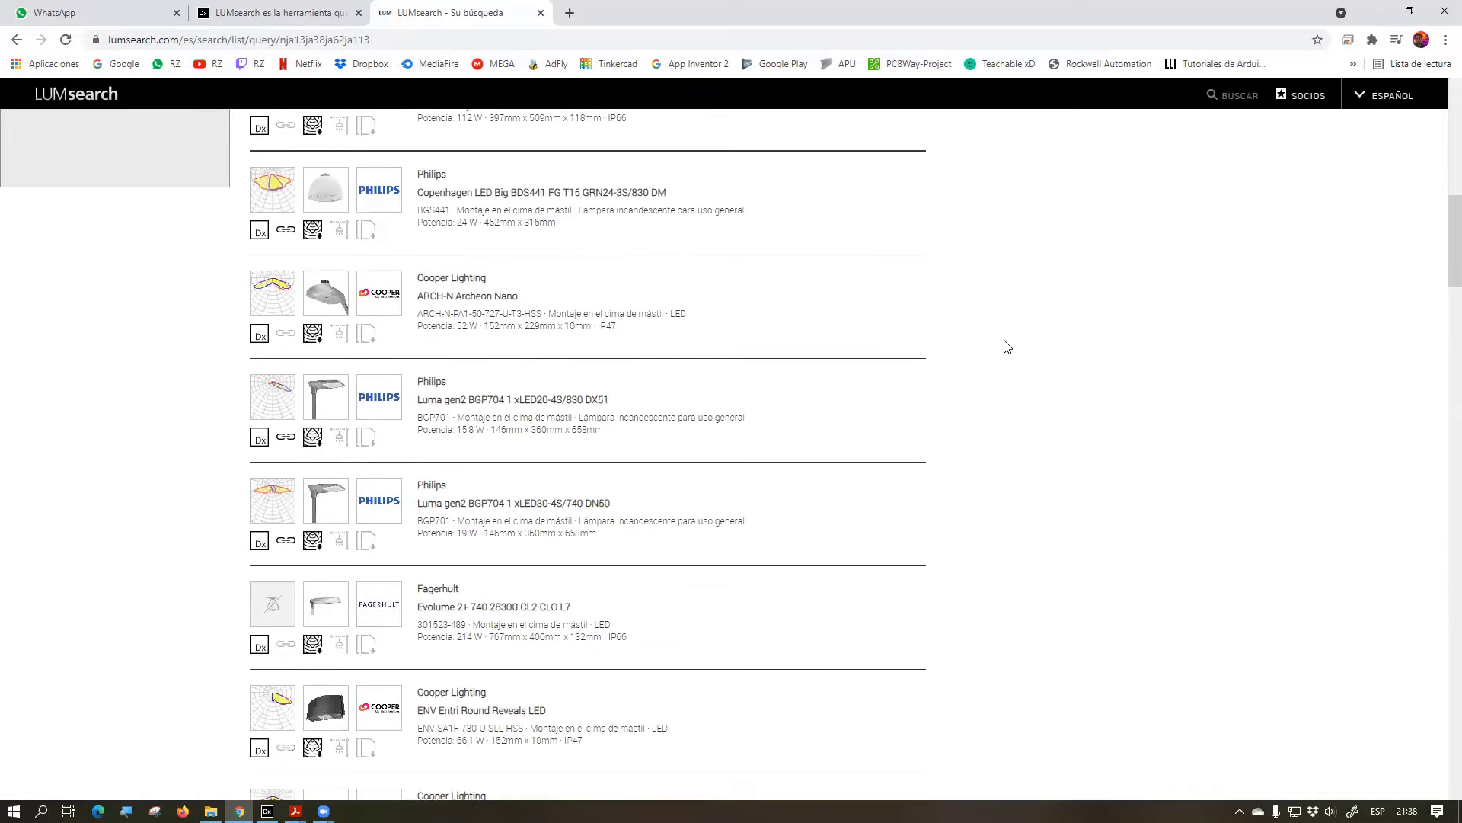
scroll(1007, 347, "down", 1)
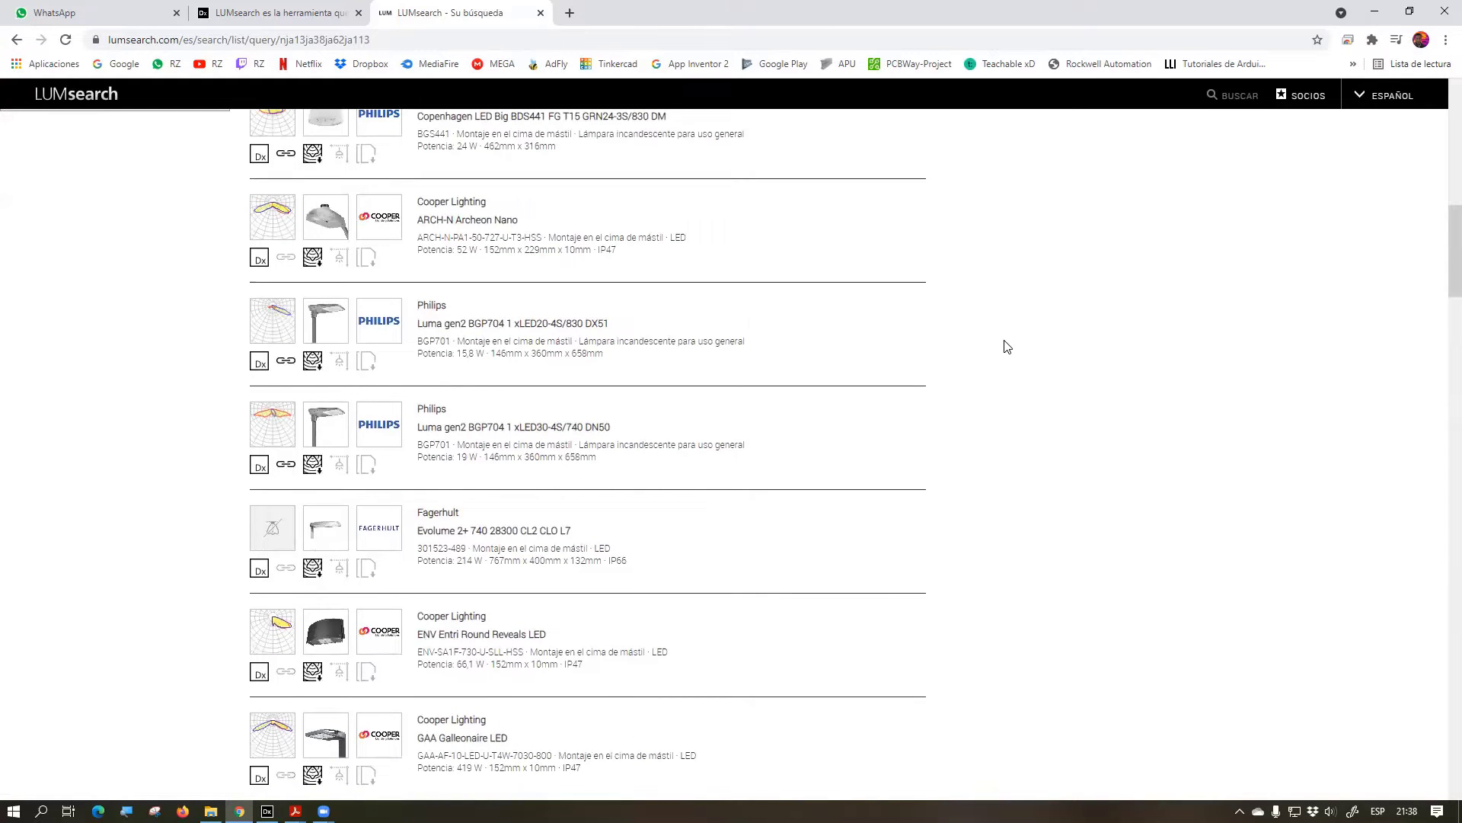
scroll(1006, 345, "down", 2)
scroll(1004, 343, "up", 1)
right_click(642, 378)
left_click(708, 386)
left_click(636, 14)
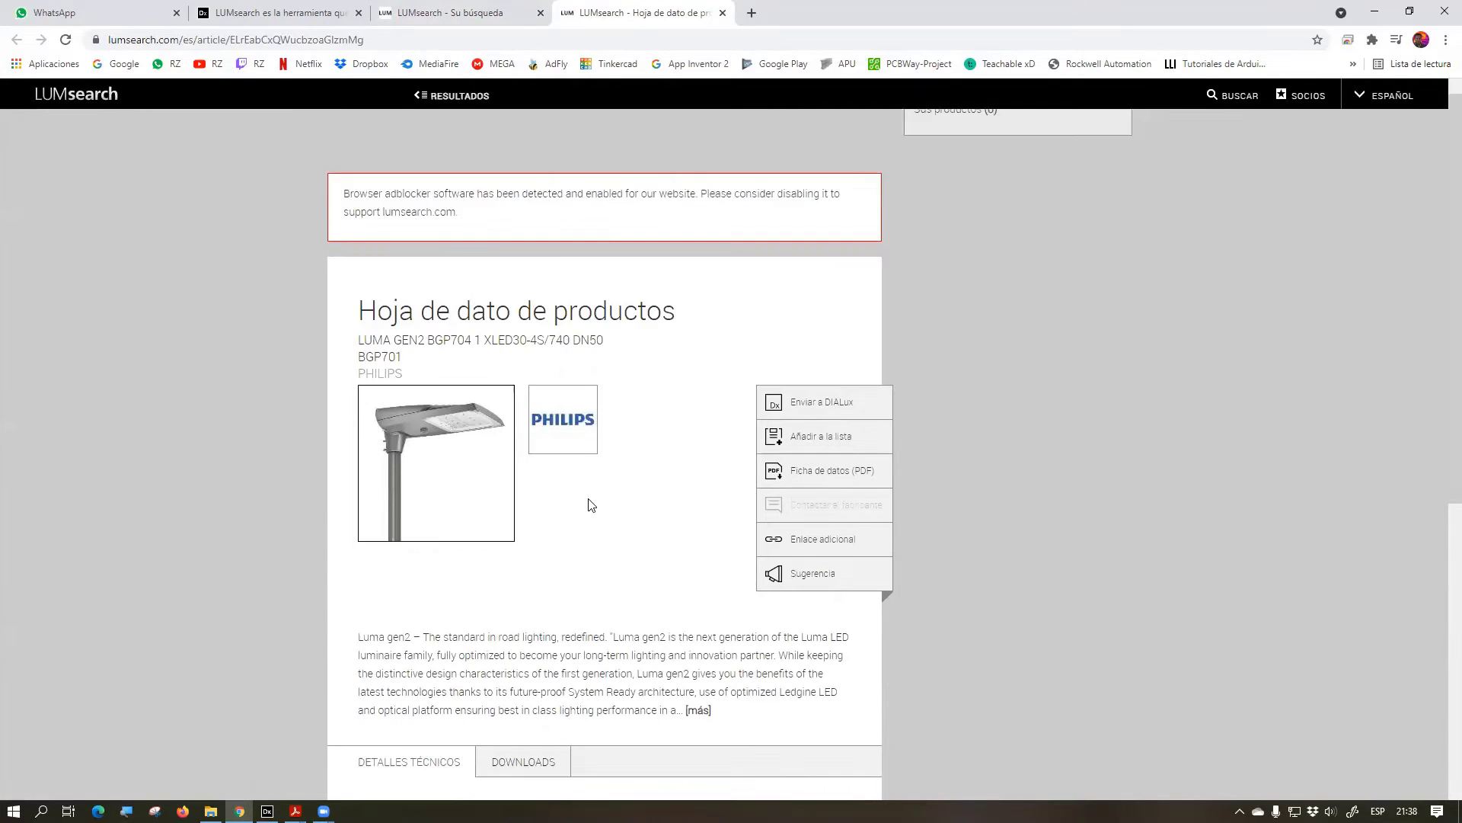
scroll(592, 504, "down", 6)
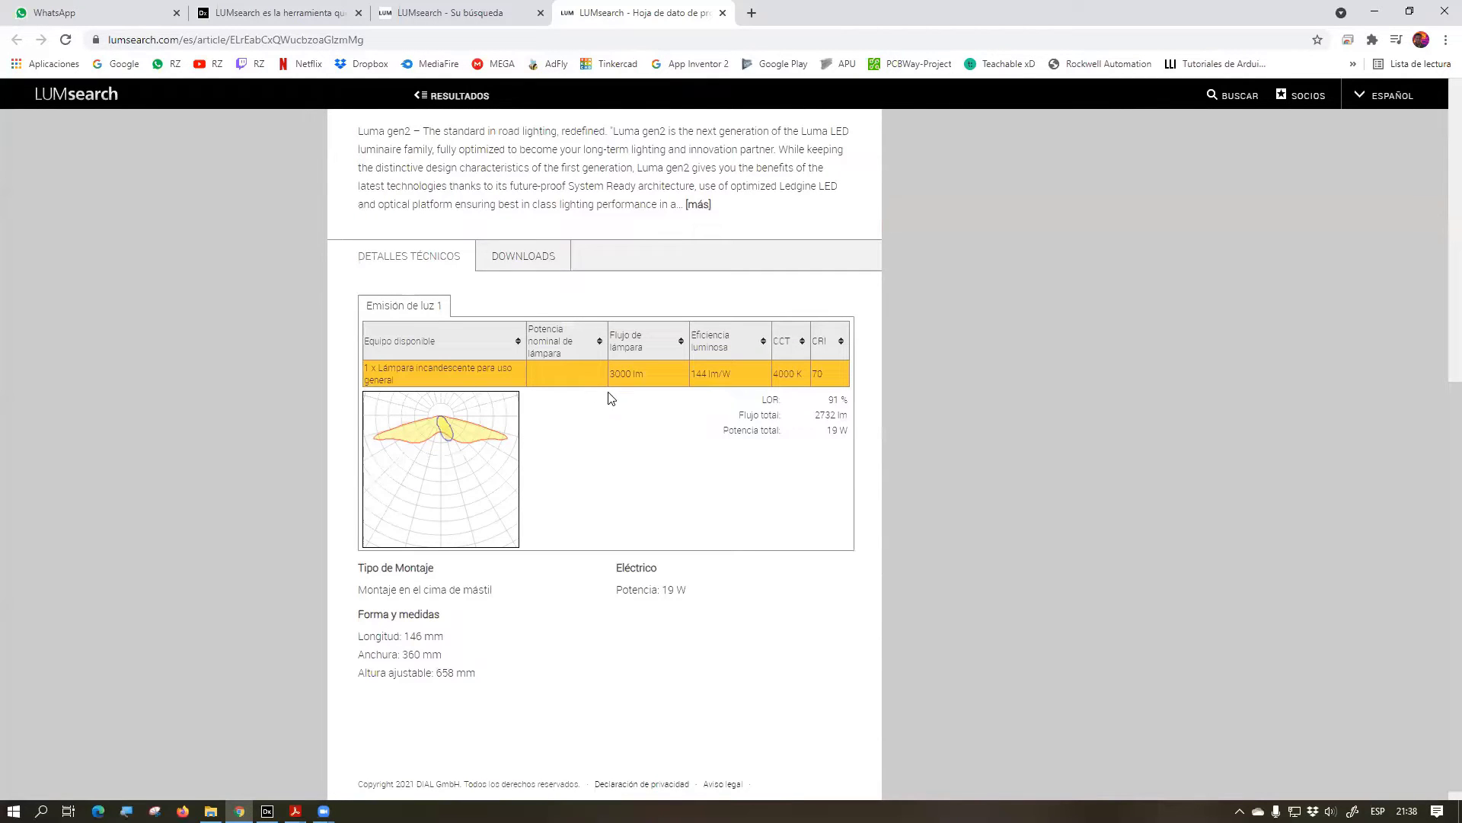
scroll(944, 518, "up", 2)
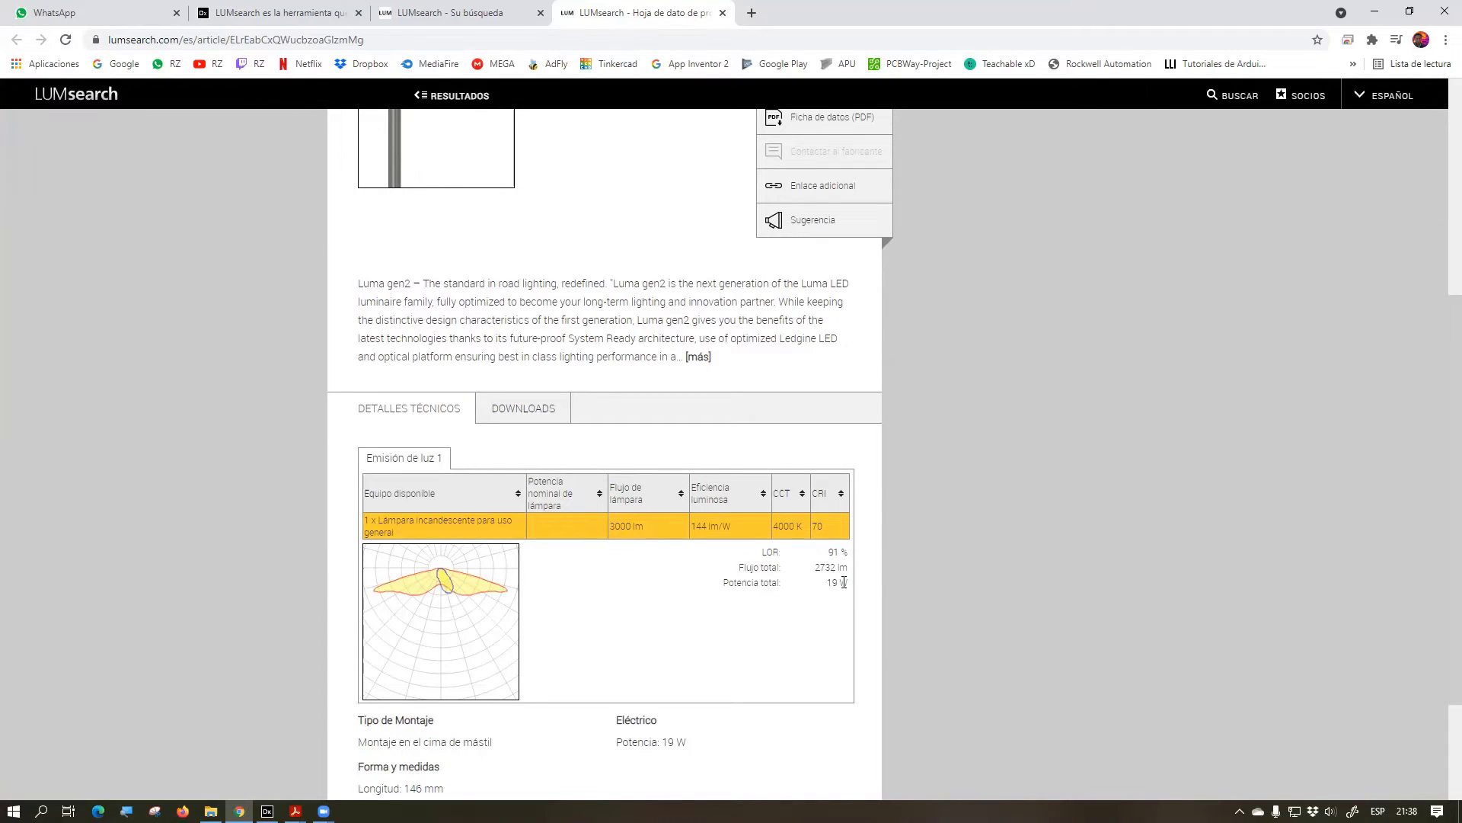
Return to the search results and open the Cooper Lighting ARCH-M-AF48-160-D-U-5WQ data sheet in another tab
left_click(432, 7)
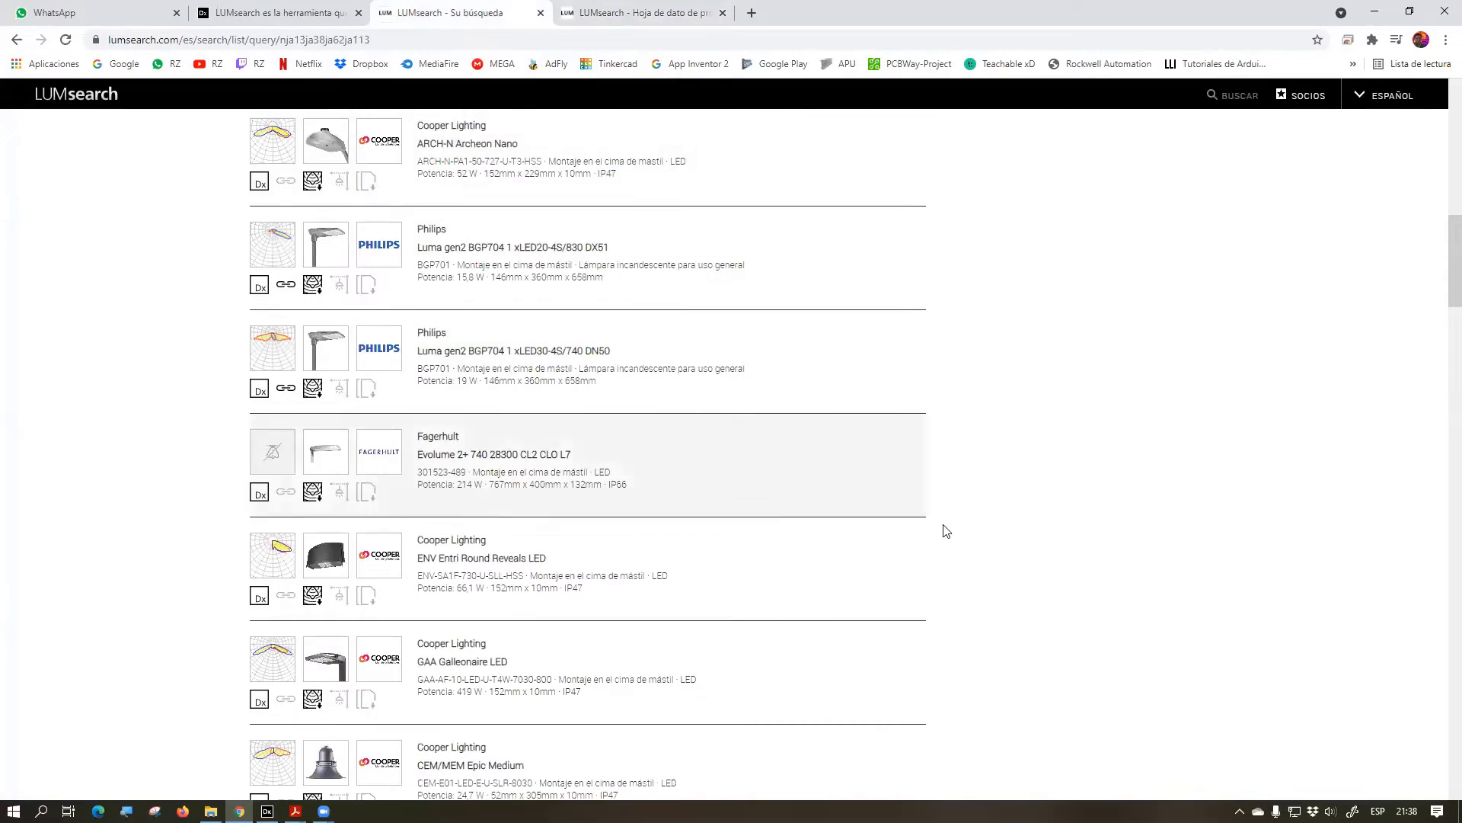
scroll(1056, 490, "down", 4)
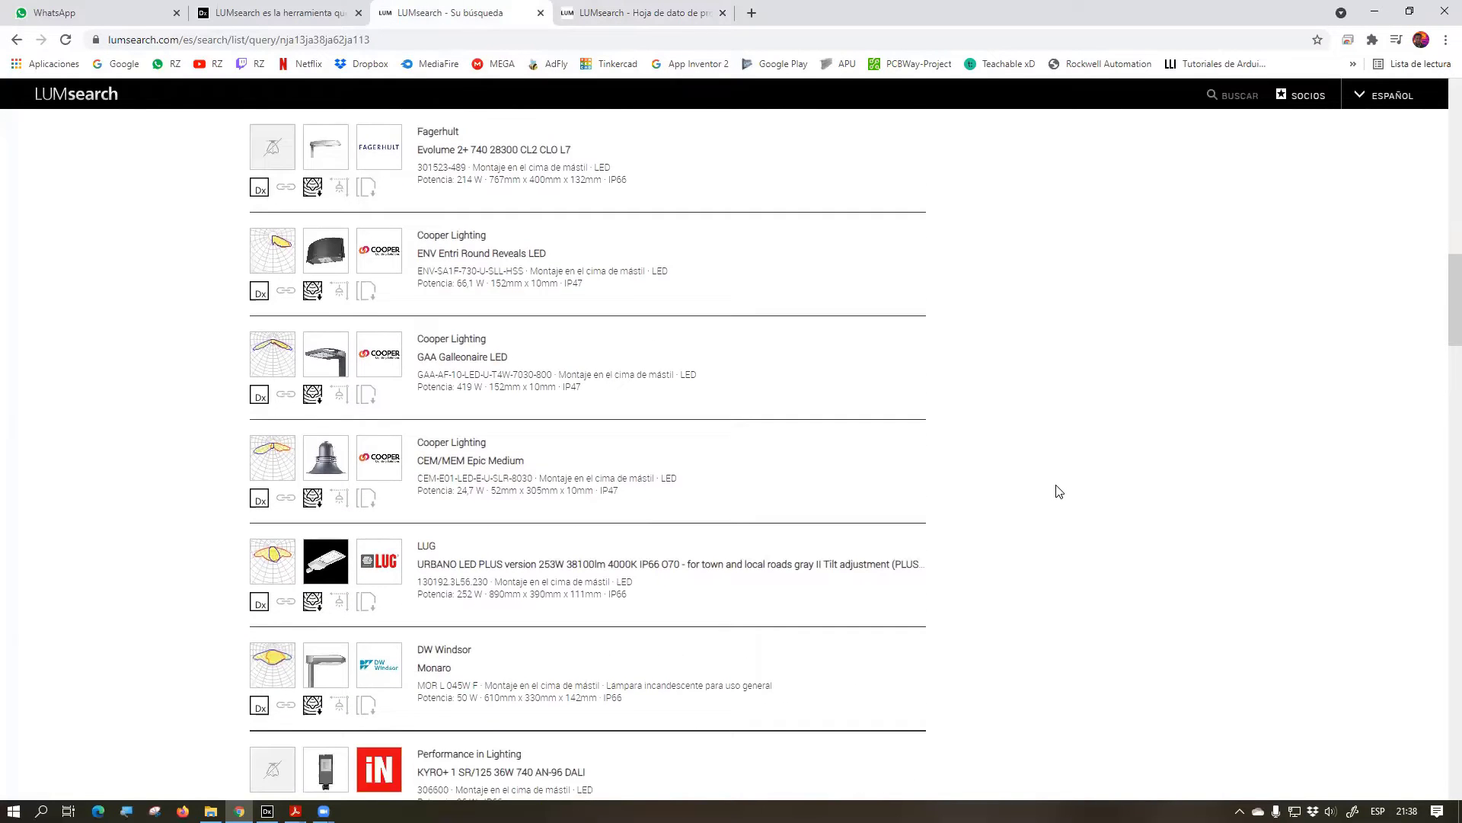
scroll(1059, 492, "down", 2)
scroll(1058, 491, "down", 2)
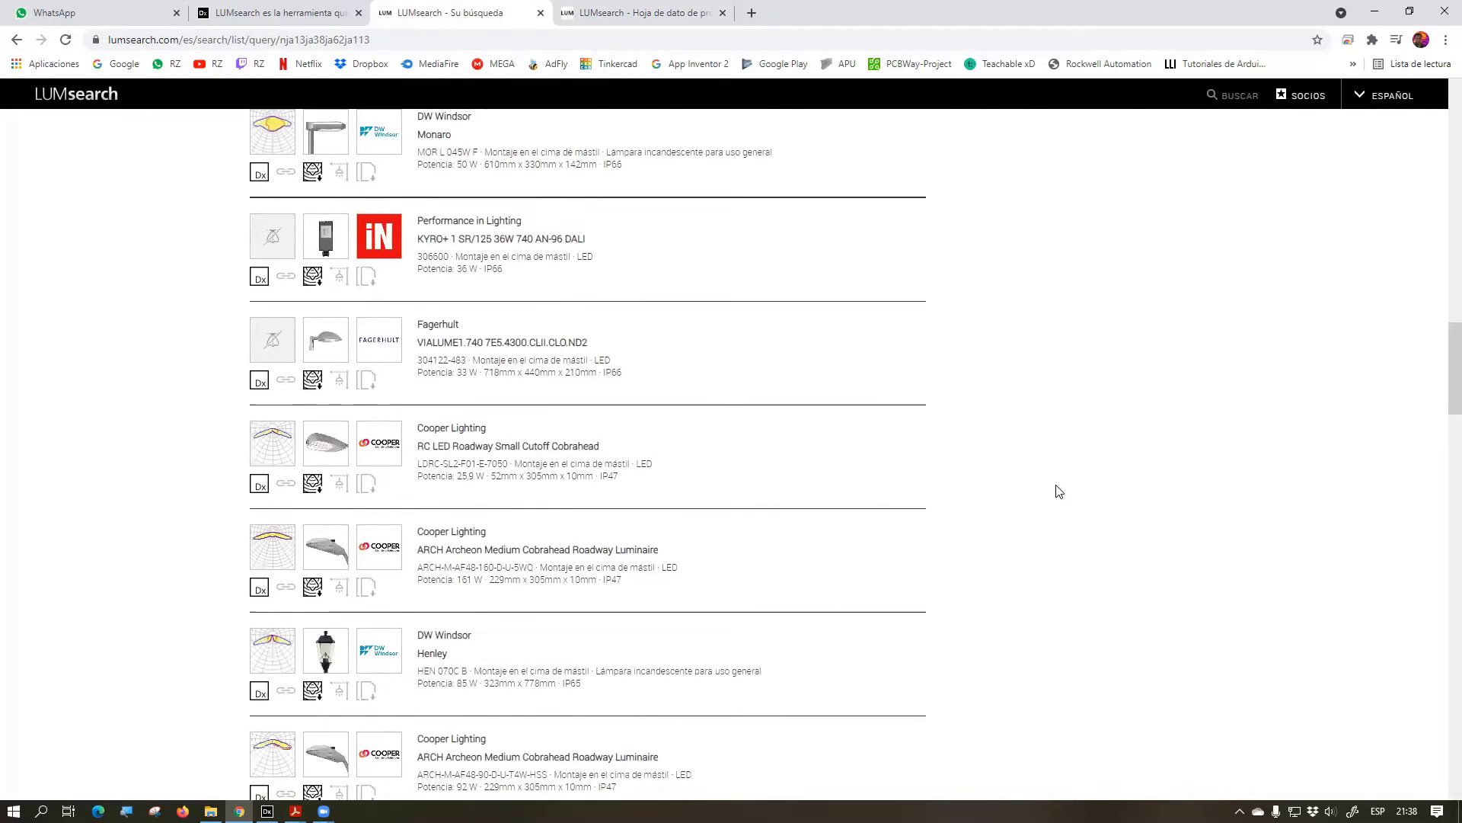
scroll(1055, 489, "down", 3)
right_click(499, 352)
left_click(545, 358)
left_click(838, 10)
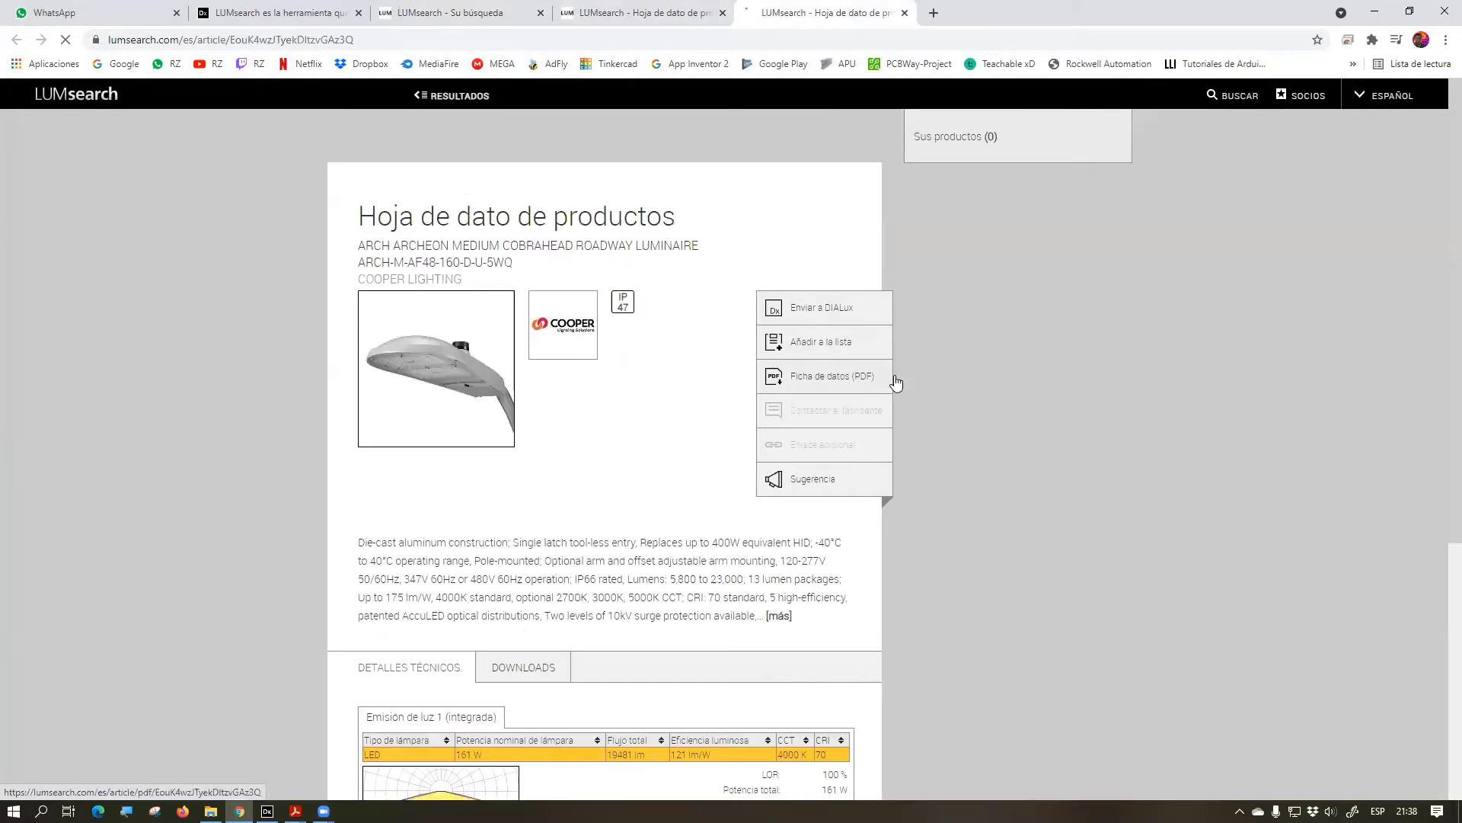
Compare the luminous flux, power and light distribution of the Cooper Lighting Archeon luminaire with those of the Philips Luma gen2
scroll(987, 416, "down", 4)
scroll(987, 416, "up", 1)
scroll(987, 415, "down", 3)
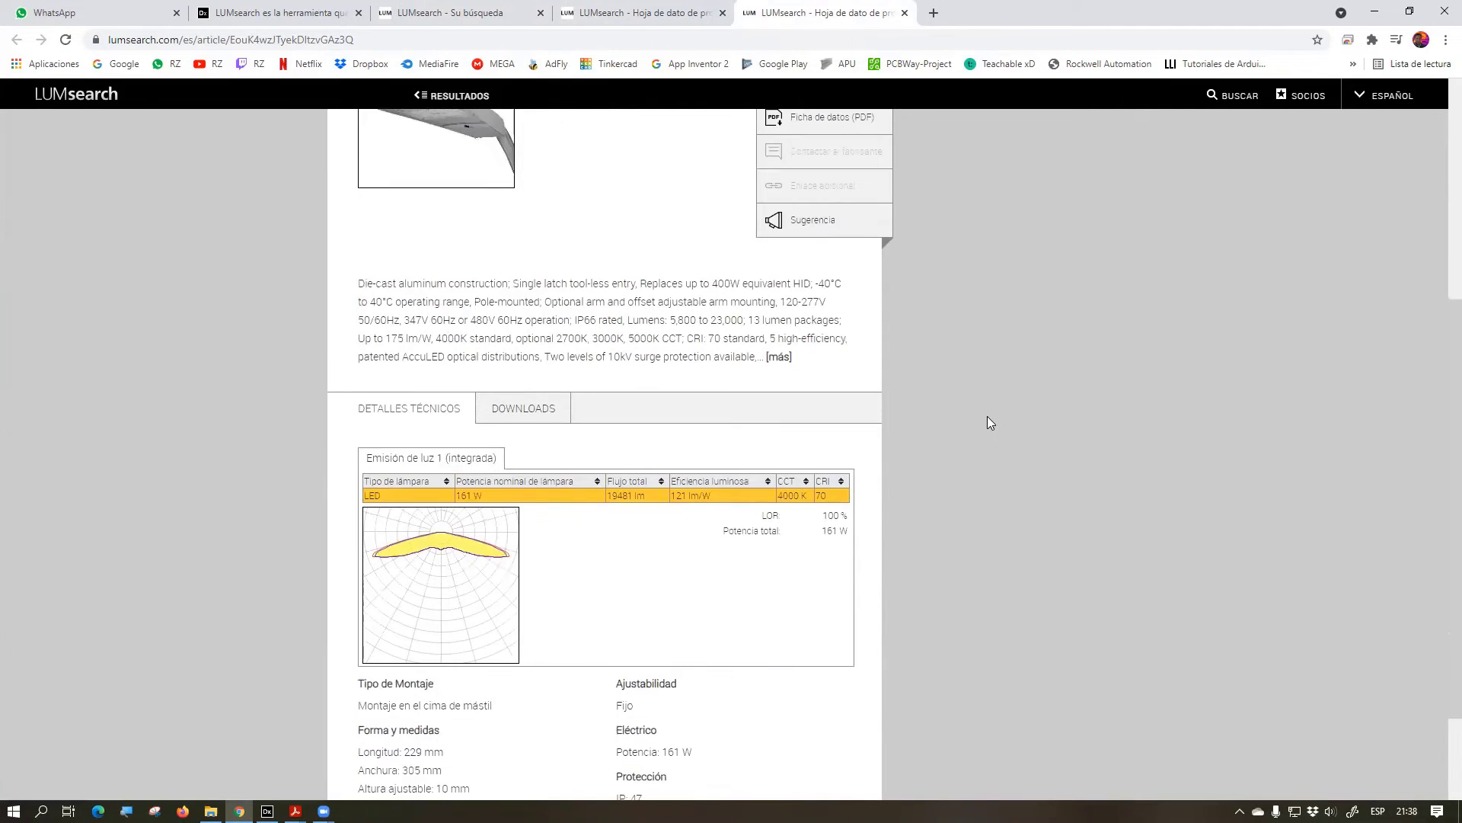
scroll(653, 457, "up", 1)
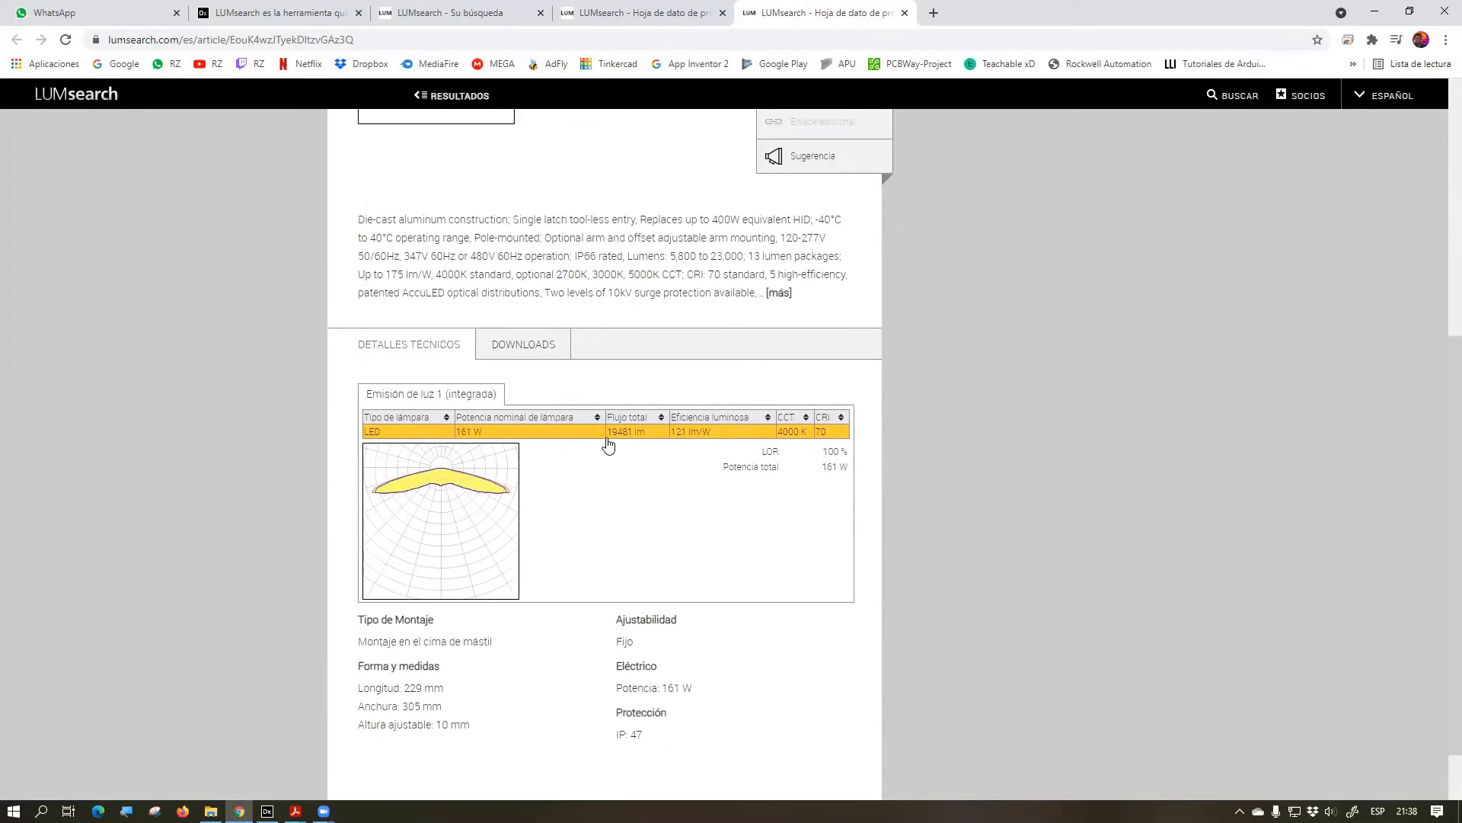
left_click_drag(609, 434, 648, 438)
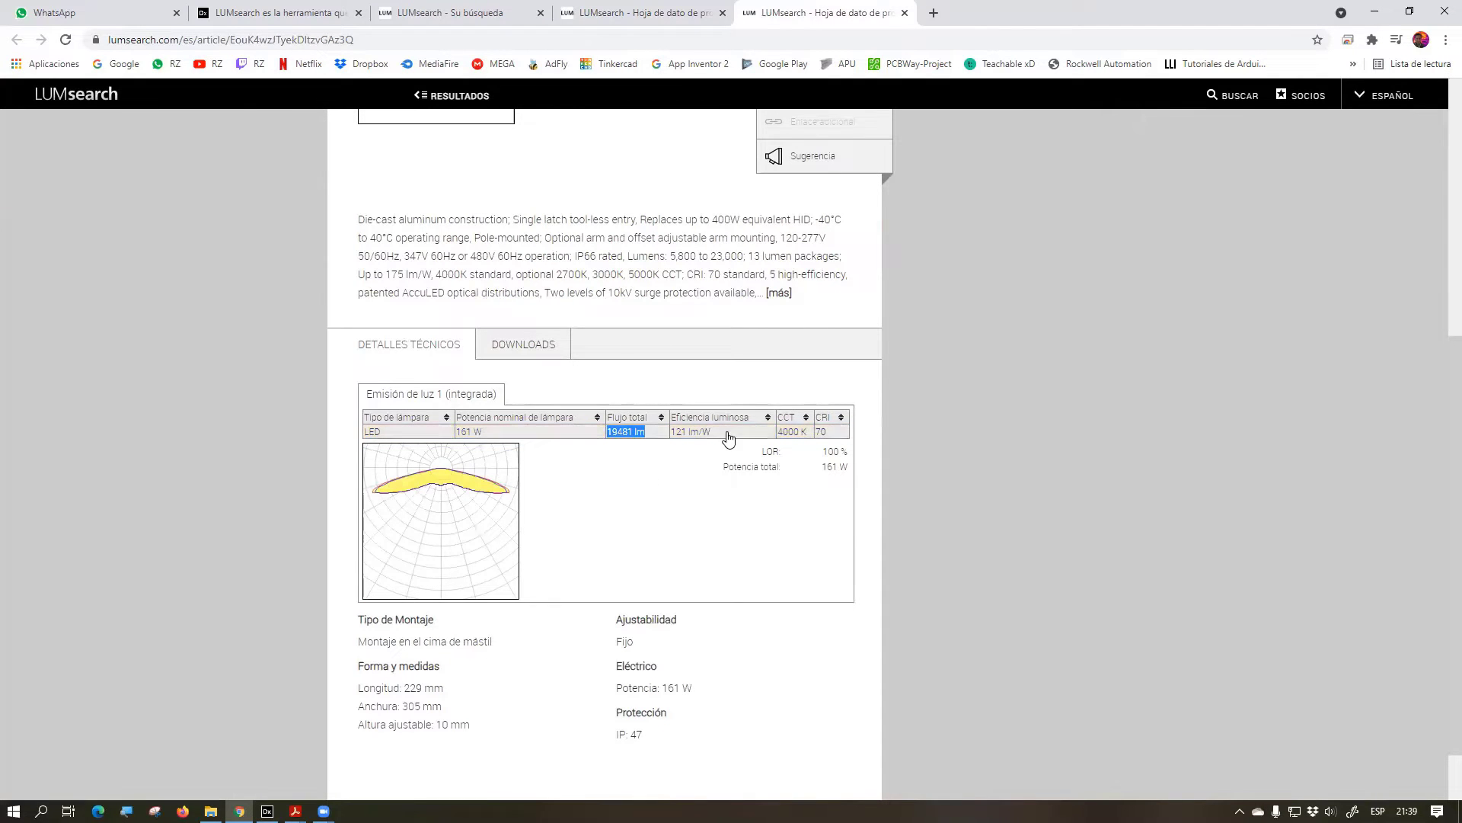
left_click(653, 10)
scroll(487, 419, "up", 4)
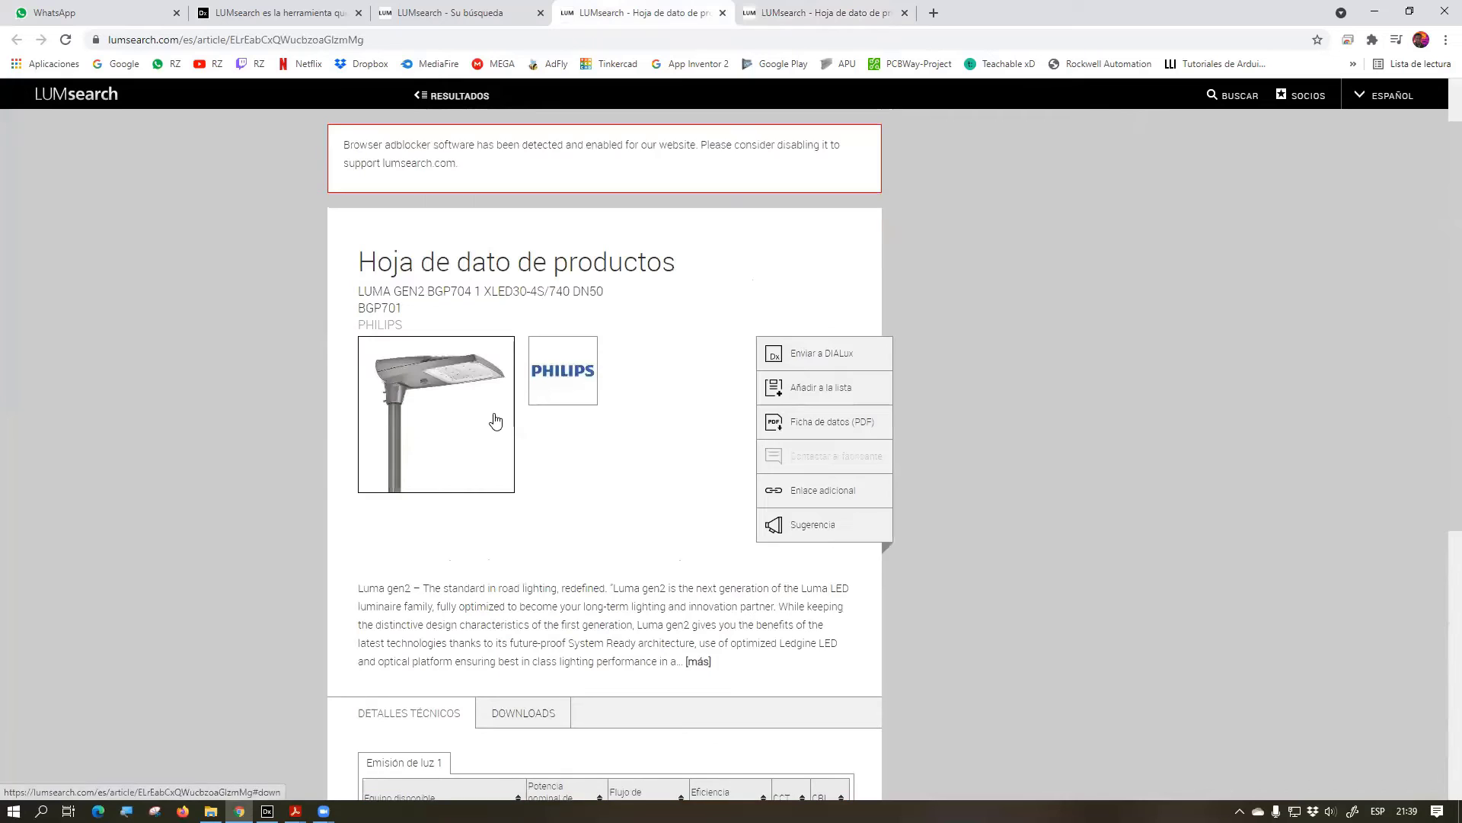
scroll(651, 392, "down", 6)
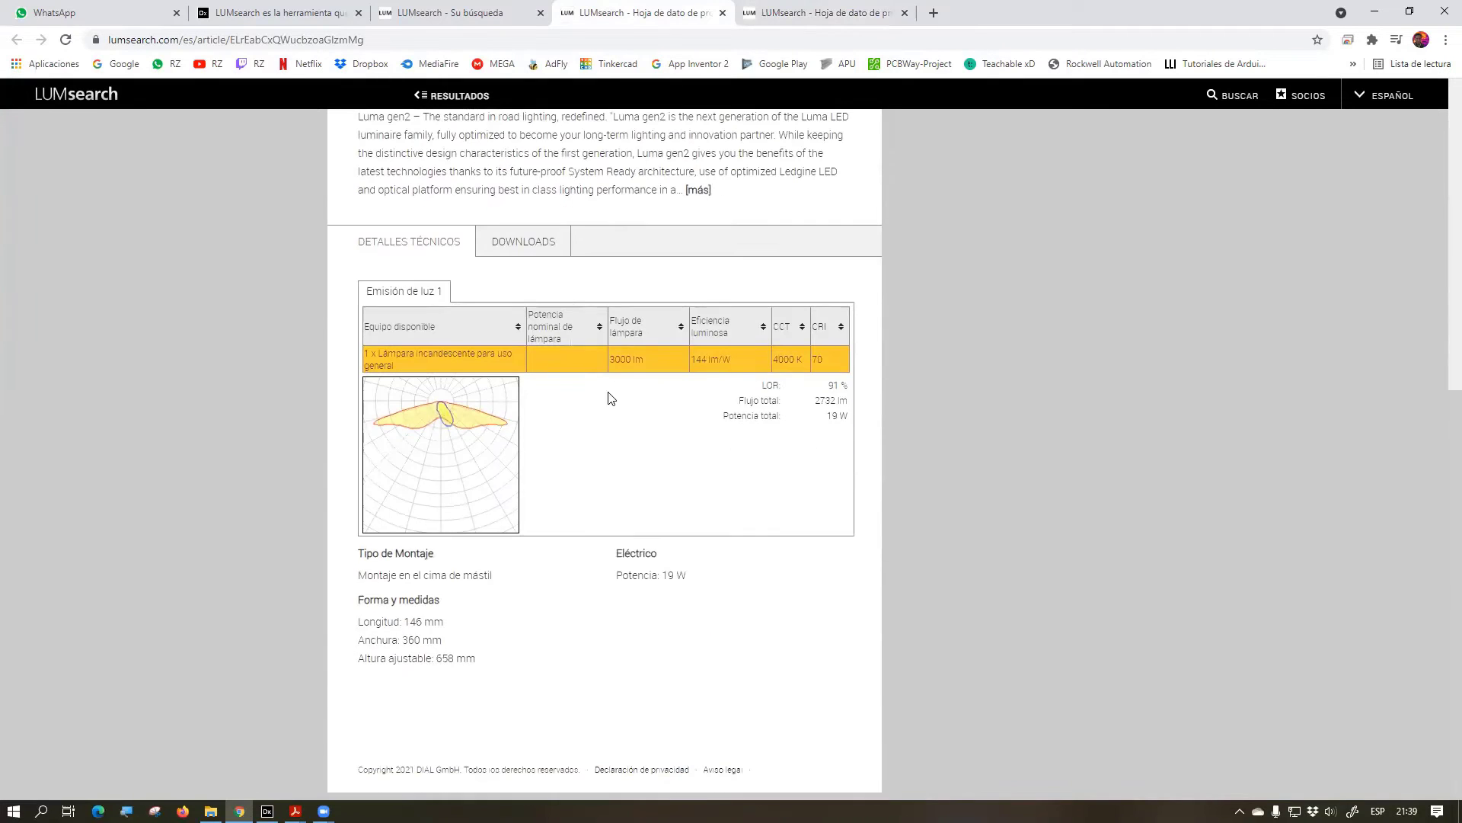
left_click(807, 15)
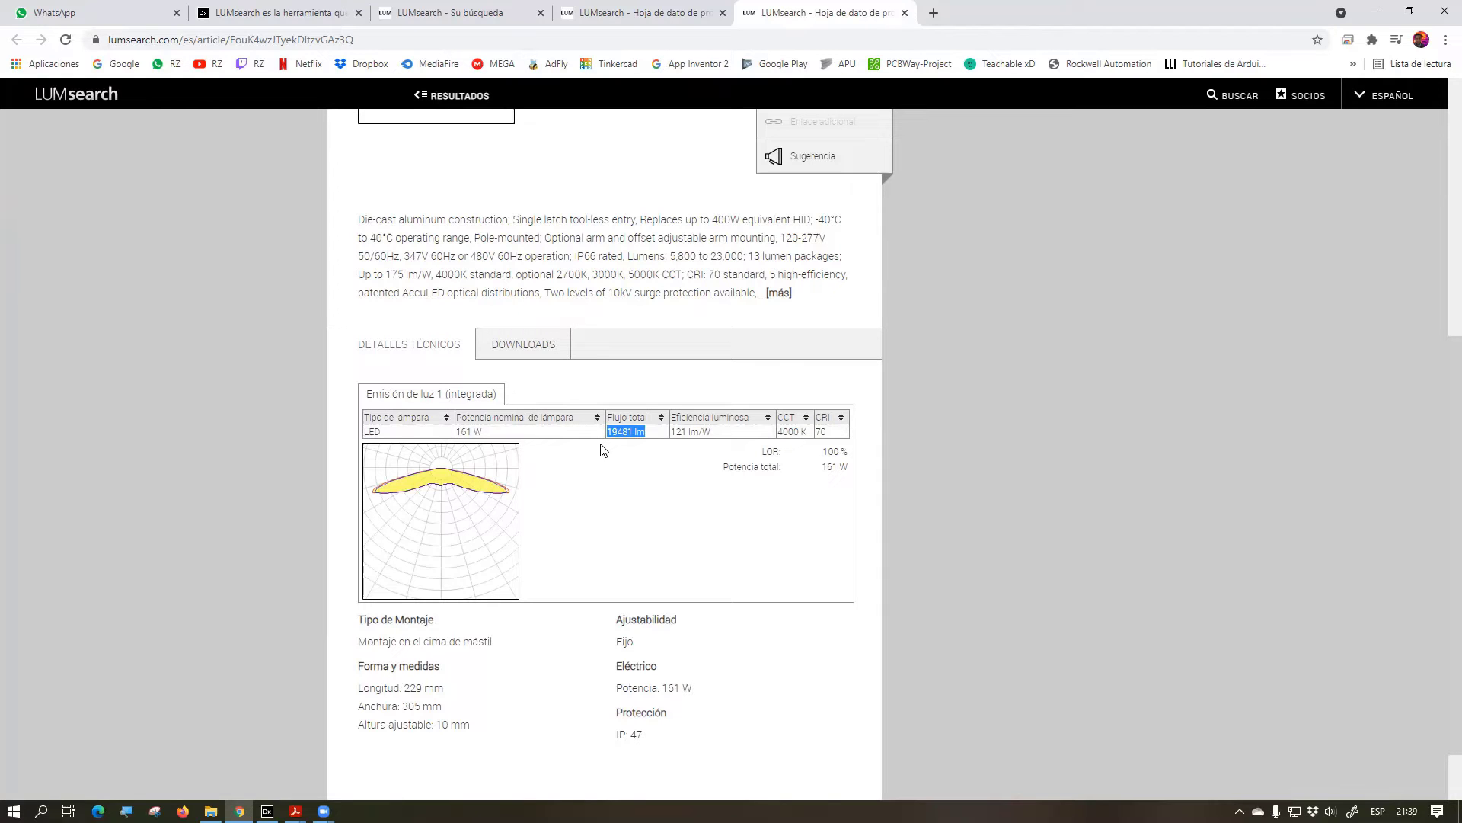
Return to the search results and look through the remaining mast-mounted luminaires for other candidates
left_click(470, 8)
scroll(676, 294, "down", 5)
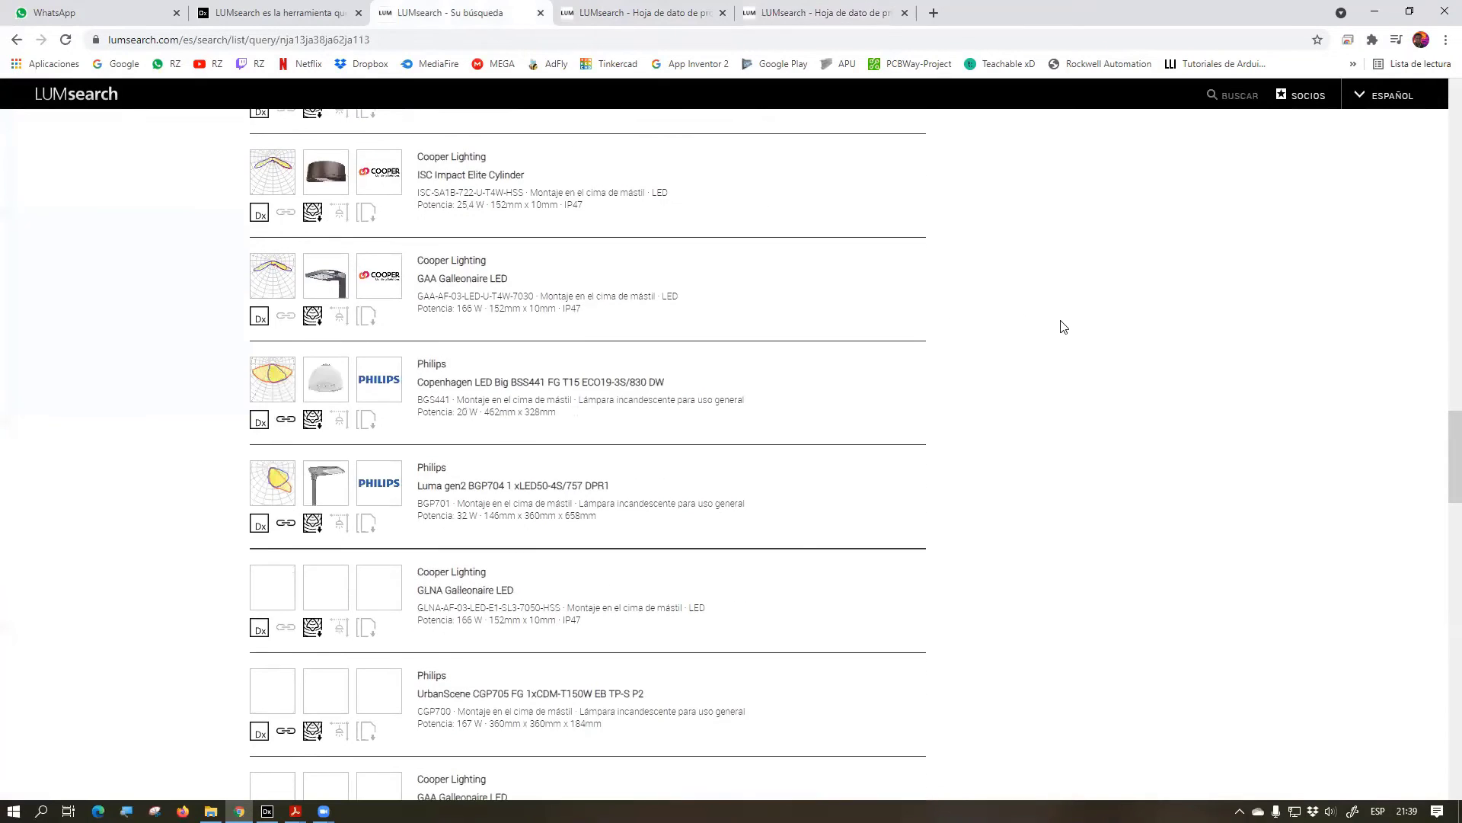
scroll(1063, 326, "down", 3)
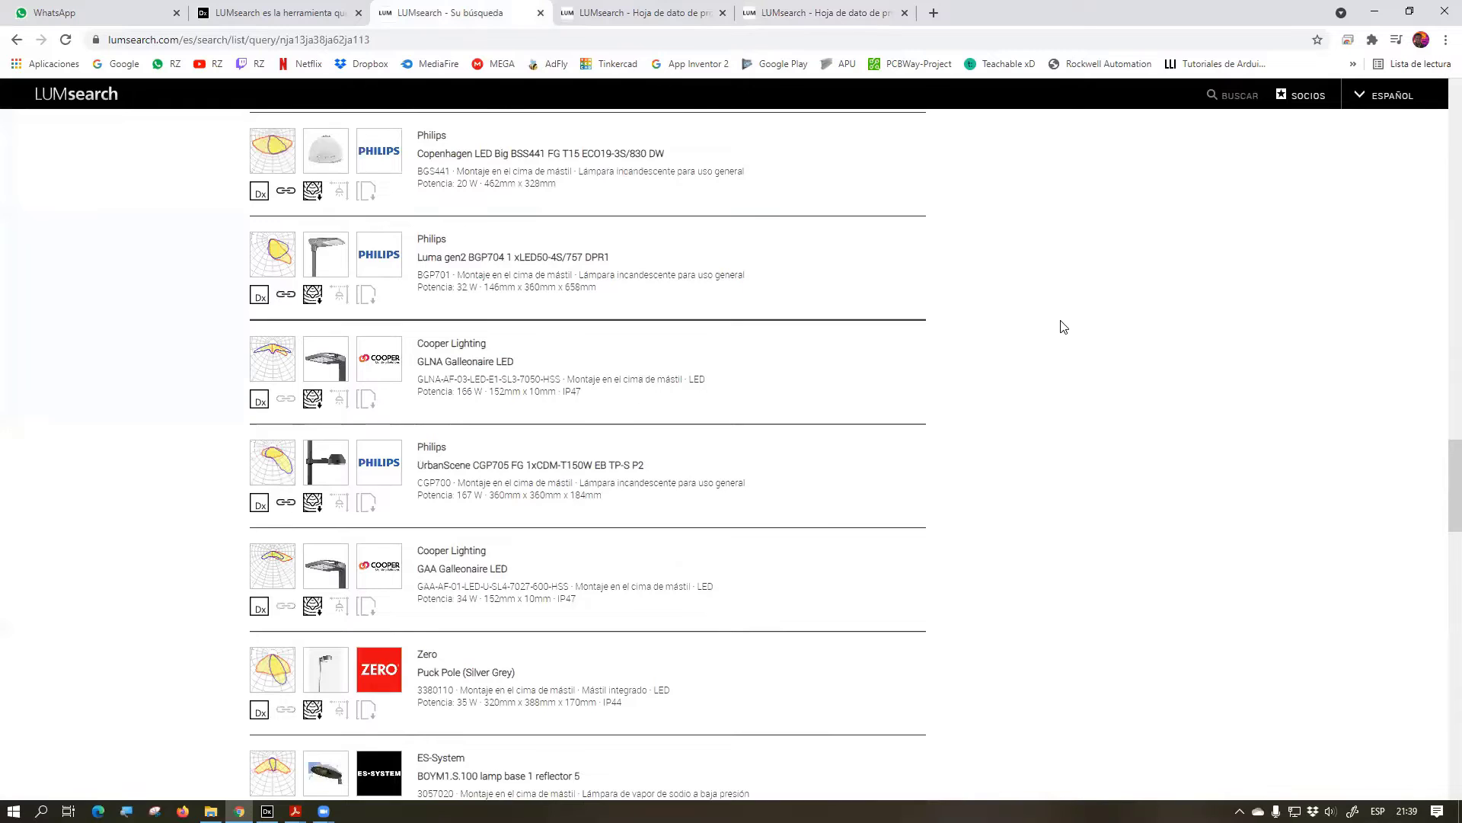
scroll(1064, 326, "down", 2)
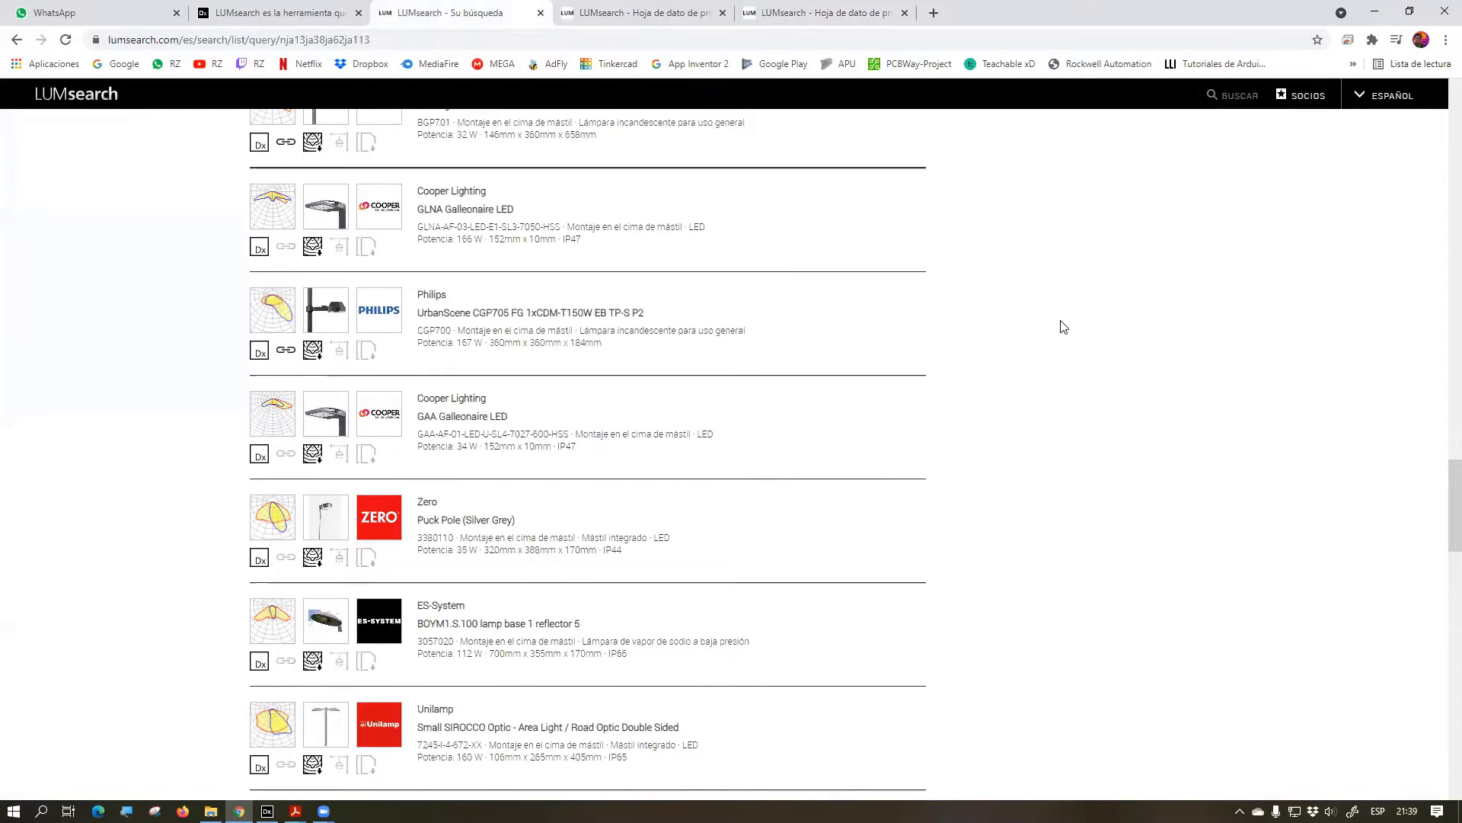
scroll(1064, 327, "down", 5)
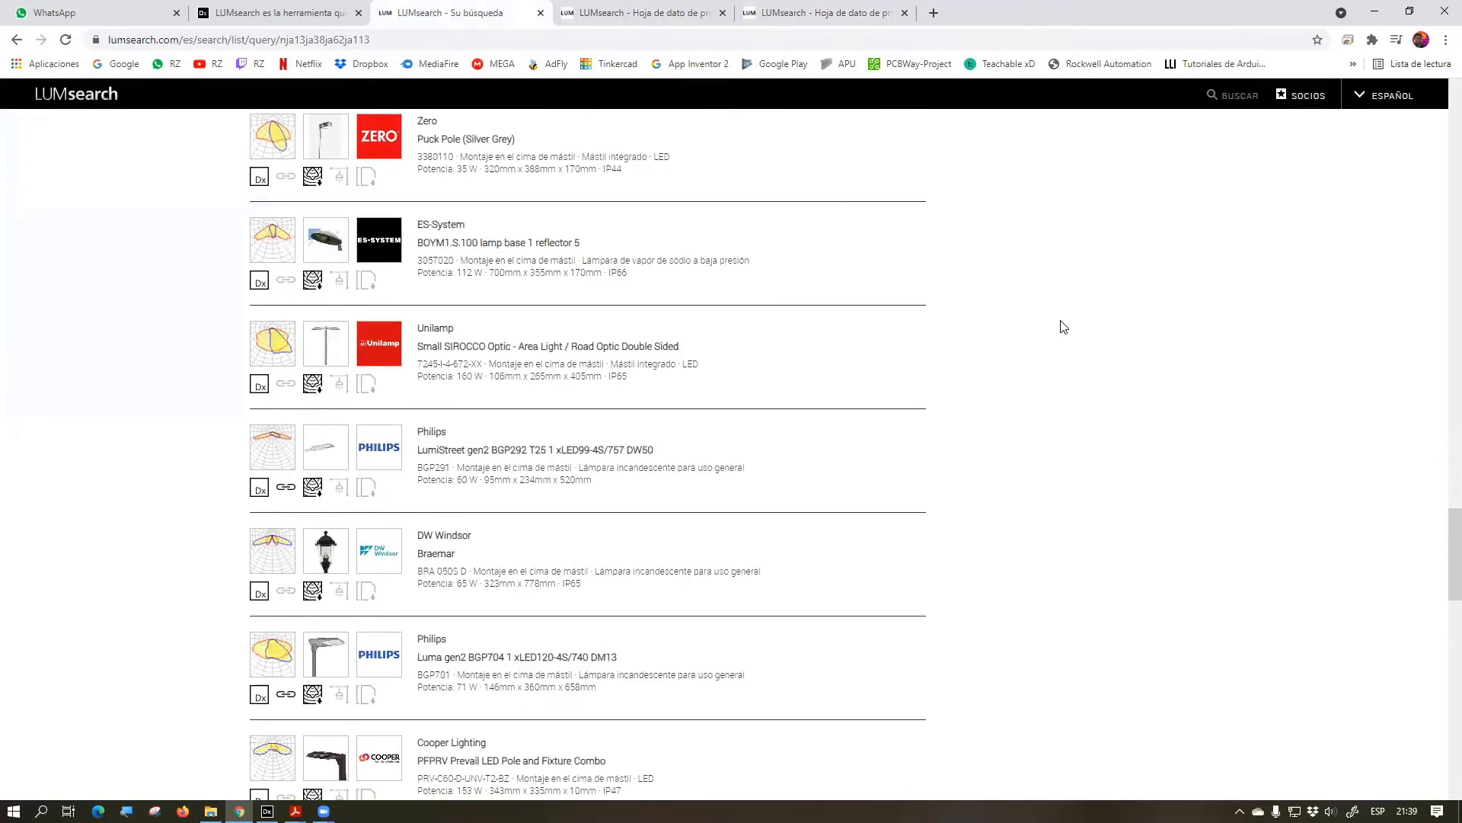
scroll(1063, 327, "down", 3)
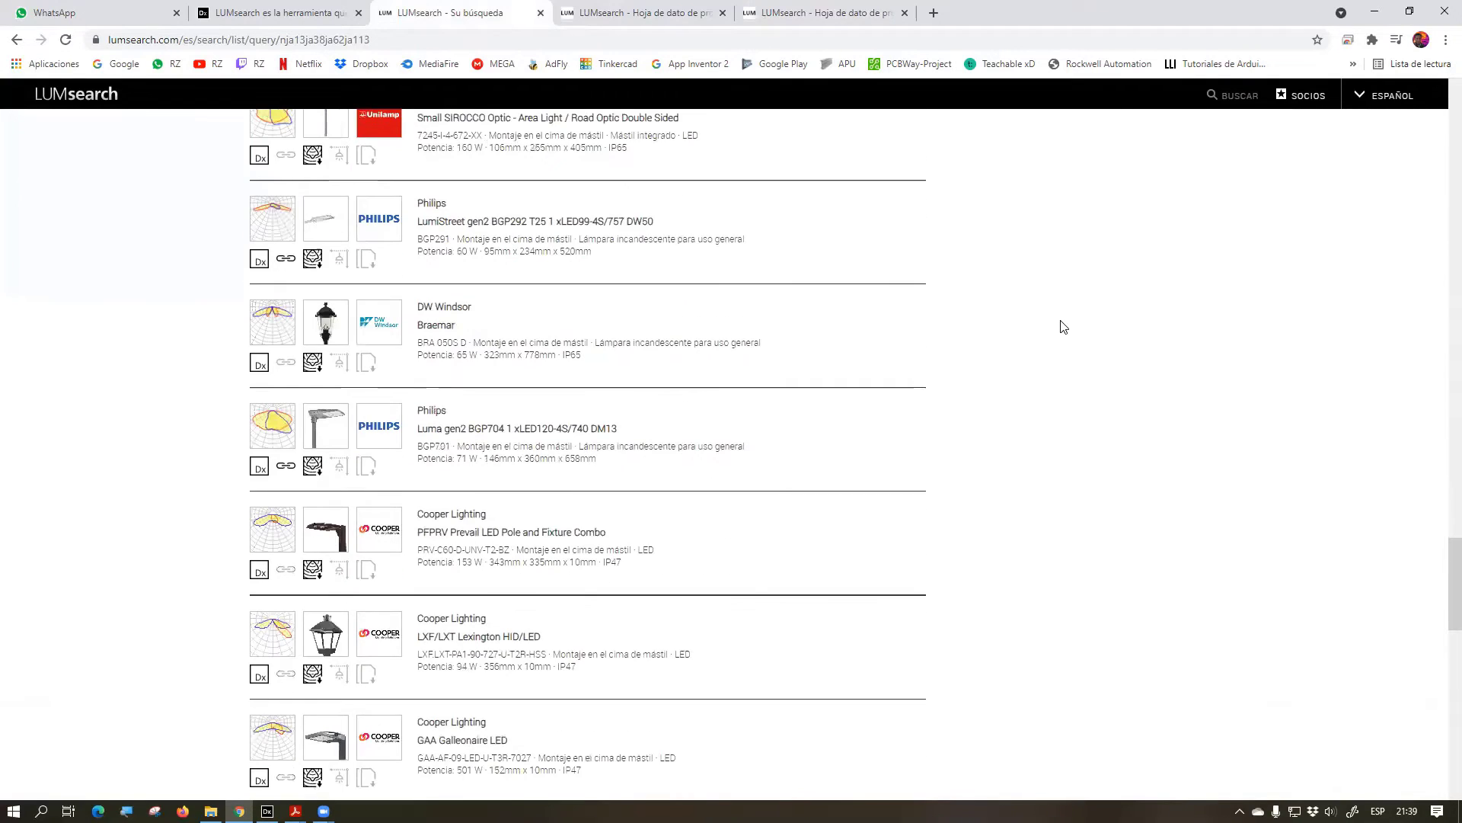
scroll(1063, 327, "down", 3)
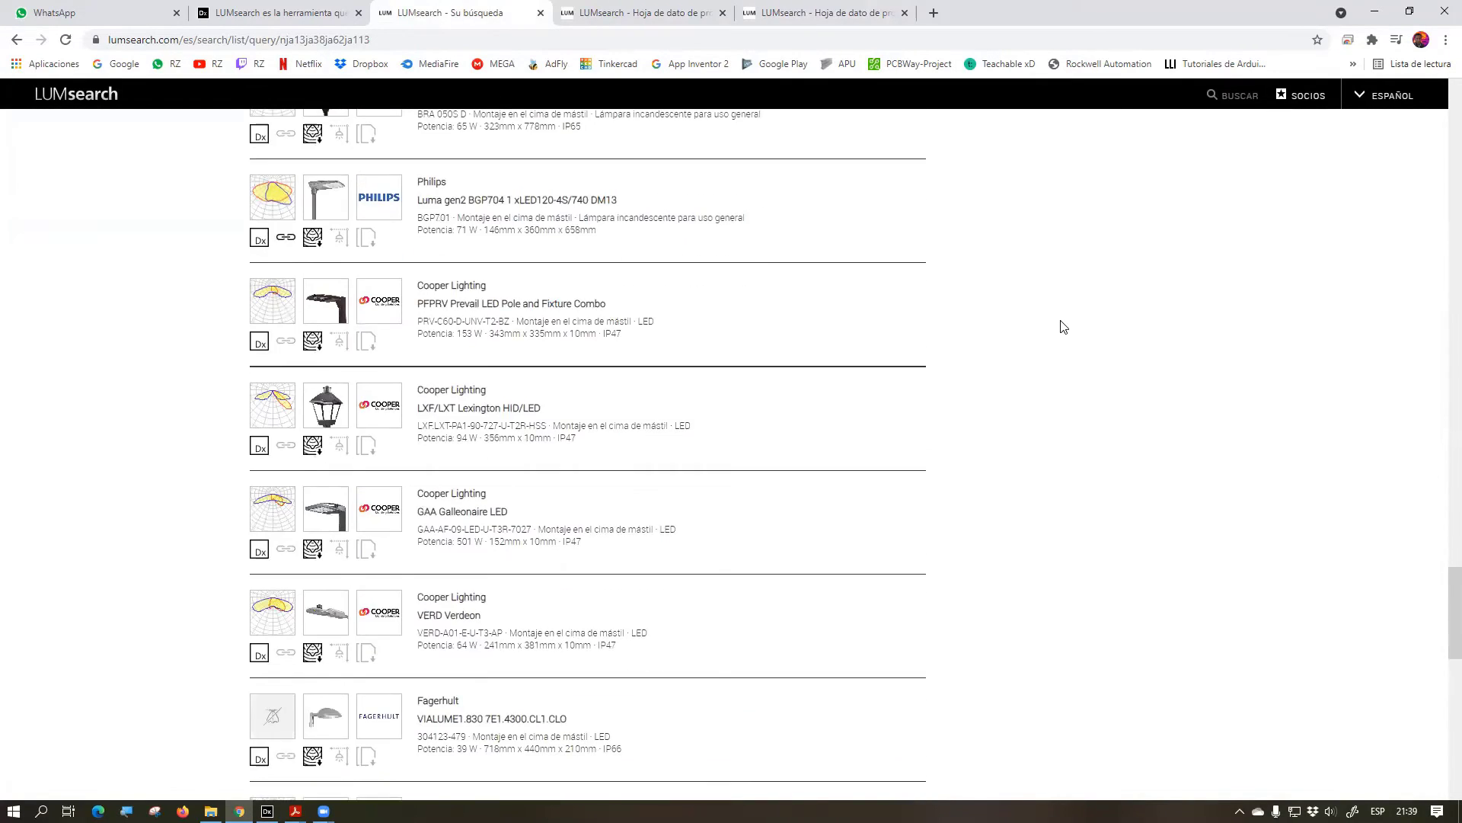
scroll(1063, 326, "down", 4)
scroll(1063, 327, "down", 2)
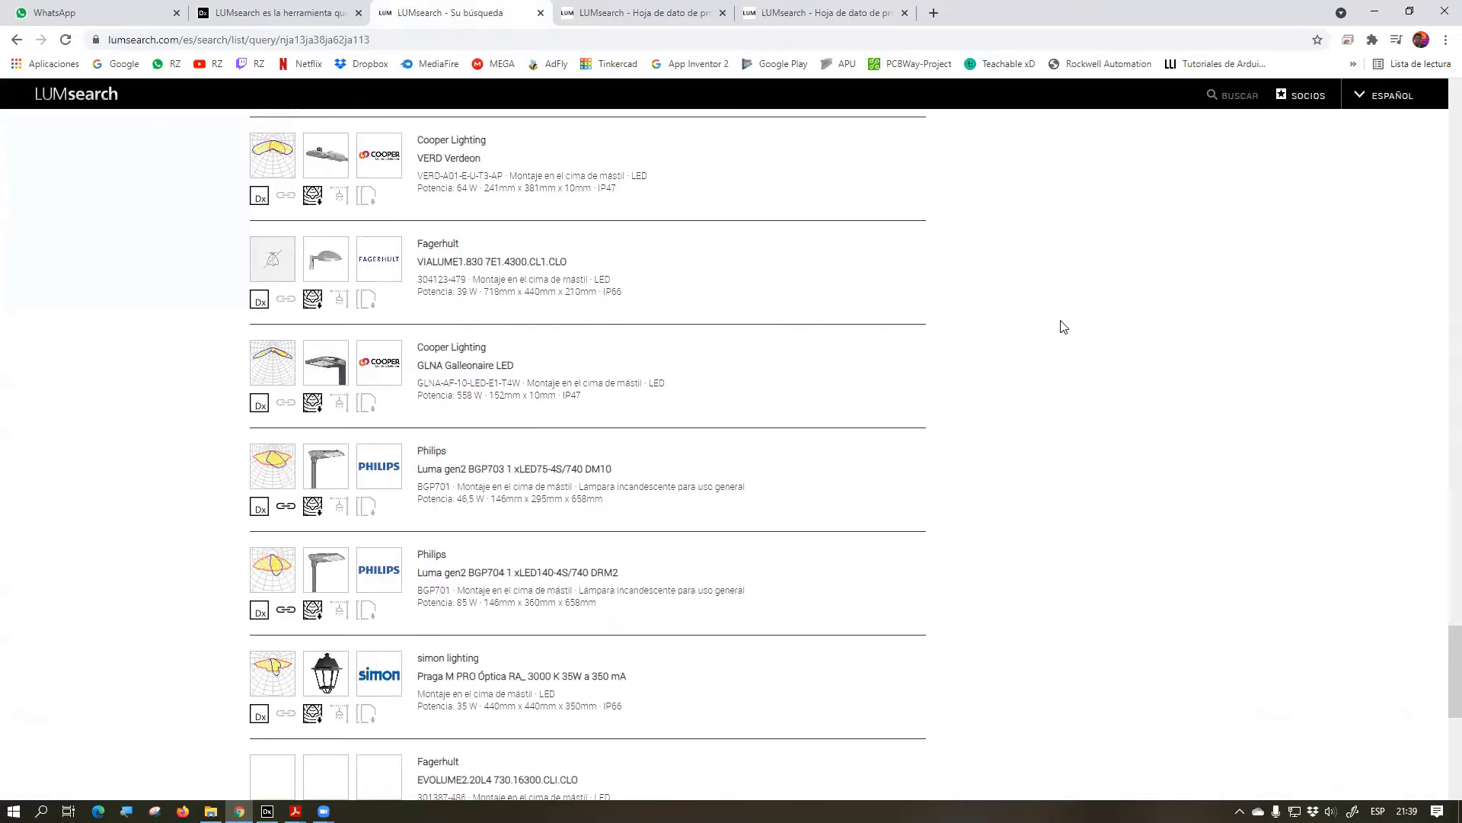
scroll(1063, 326, "down", 3)
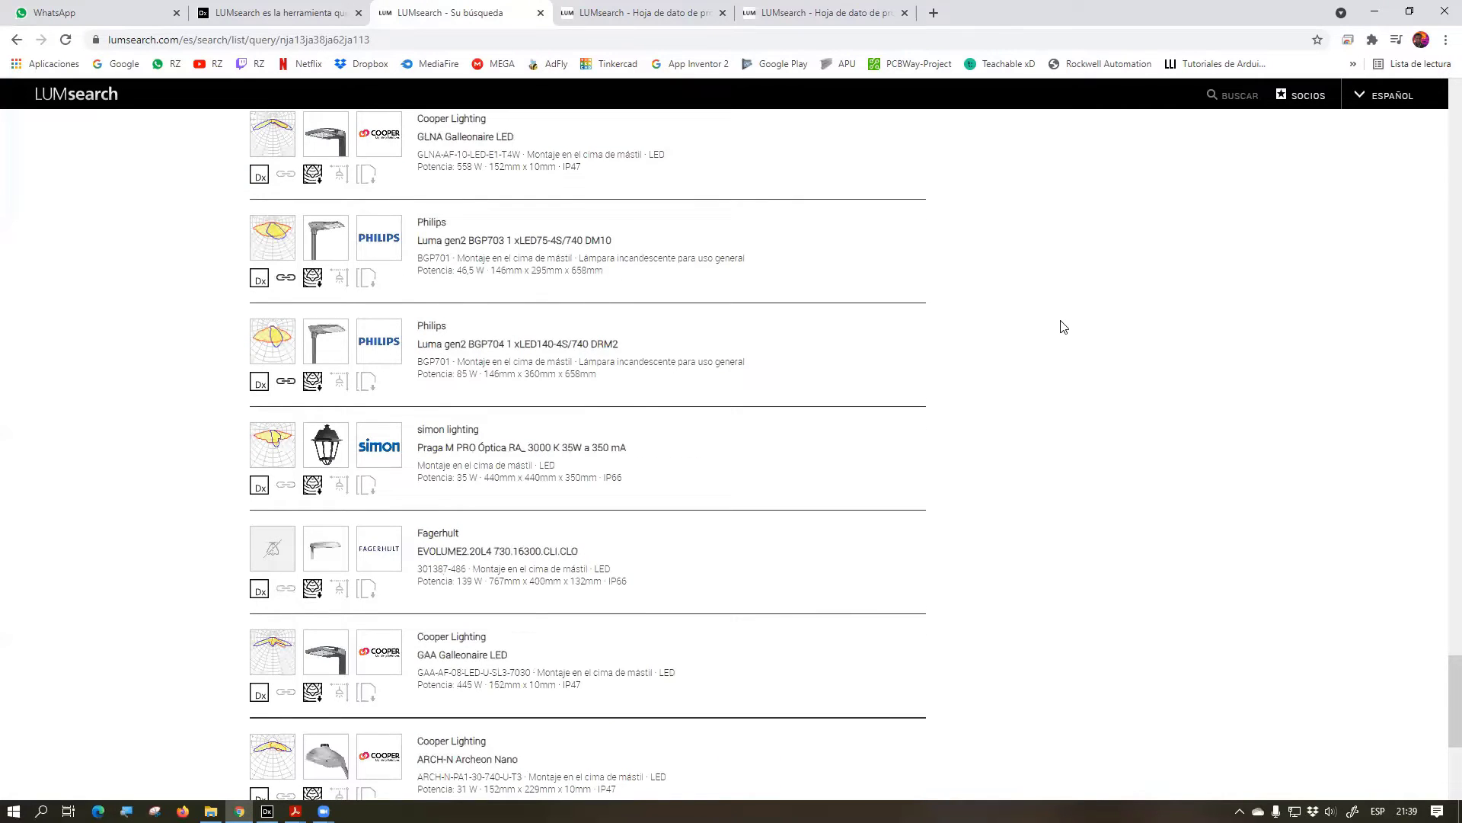
scroll(1063, 326, "down", 4)
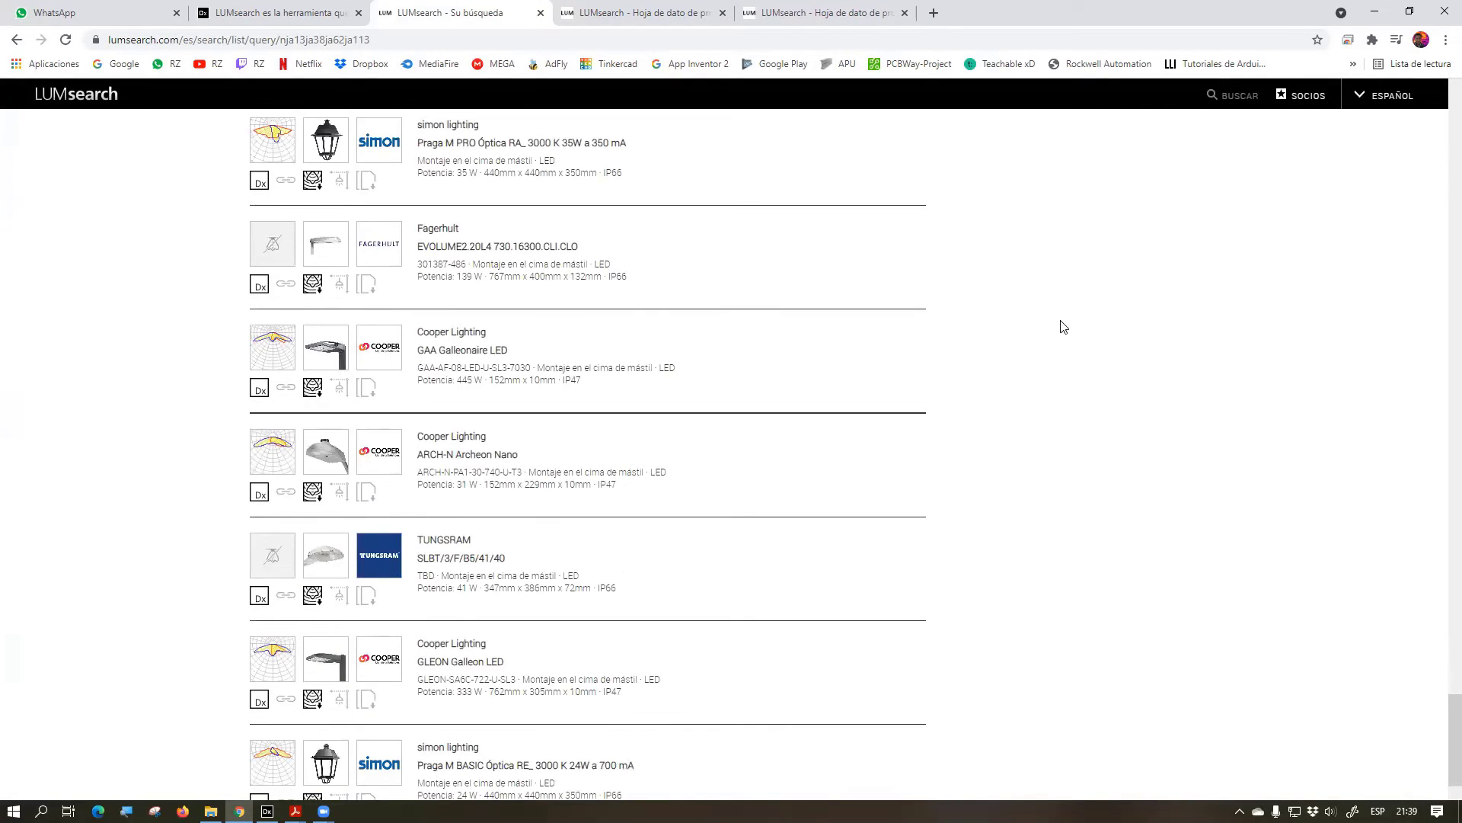
Open the Fagerhult EVOLUME2.20L4 730.16300.CLI.CLO data sheet in a new tab and examine its technical details
right_click(373, 248)
left_click(423, 259)
left_click(983, 13)
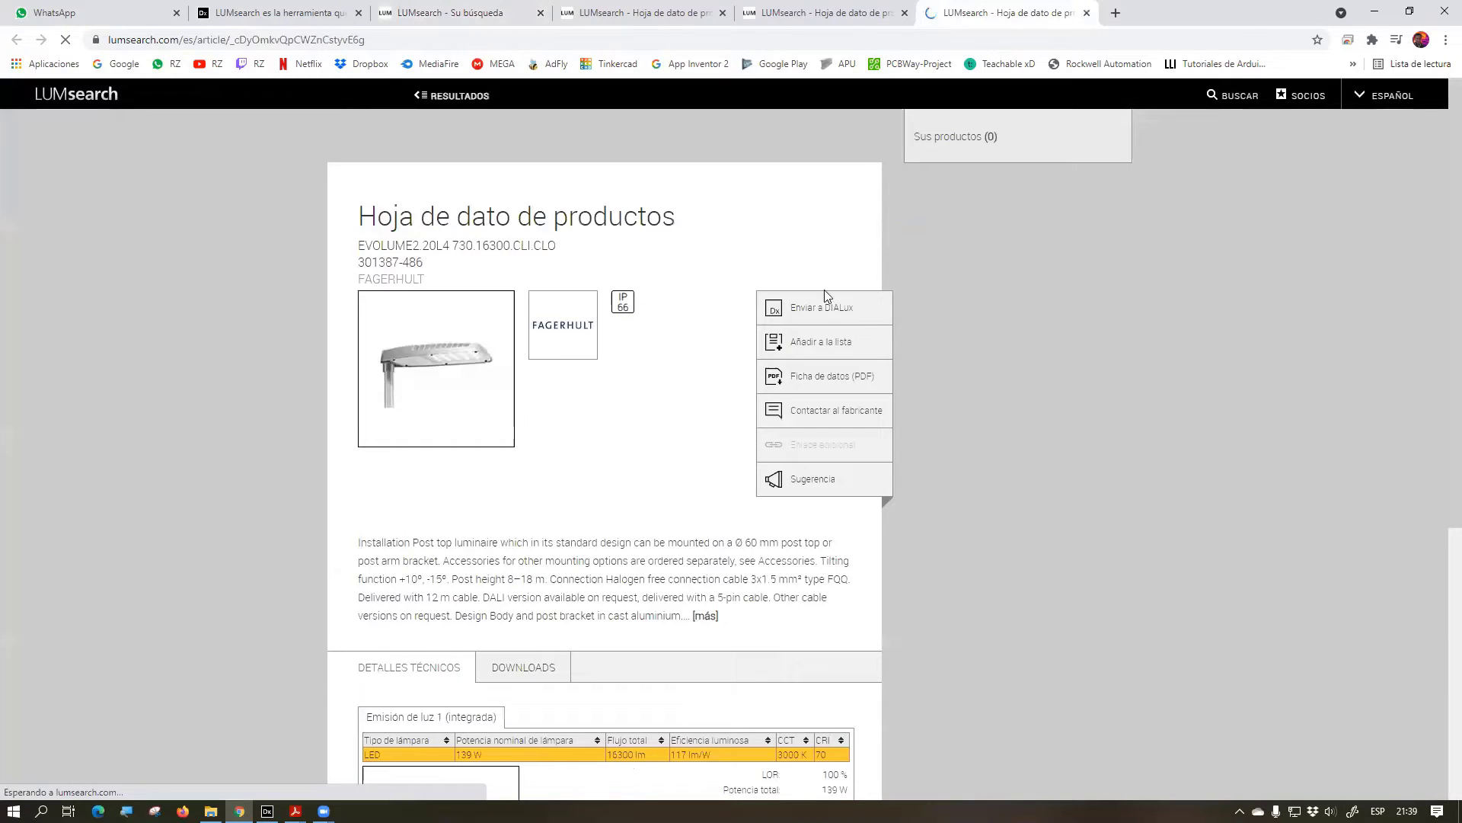
scroll(591, 377, "down", 3)
scroll(597, 391, "down", 3)
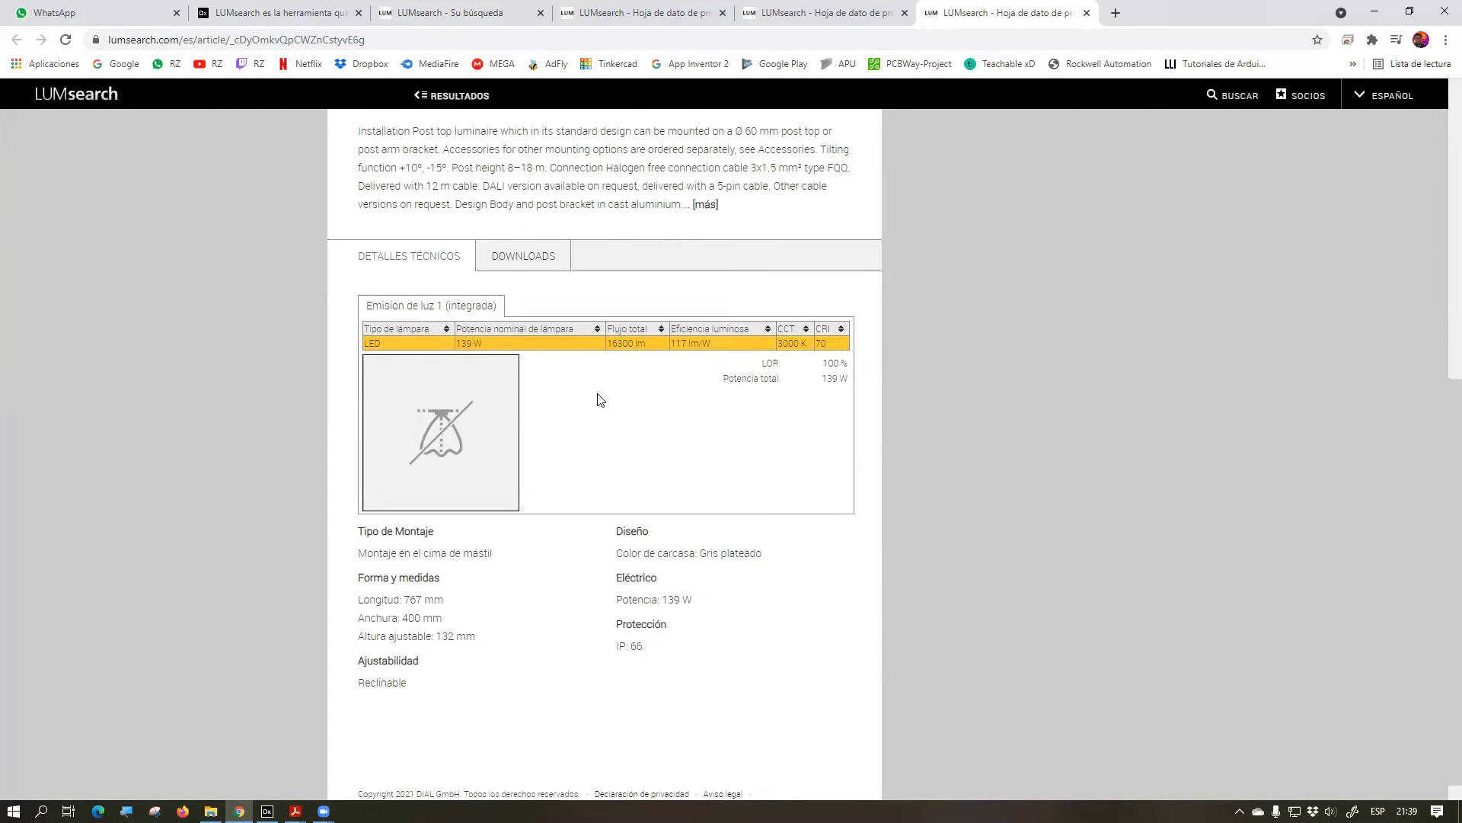
scroll(600, 399, "up", 1)
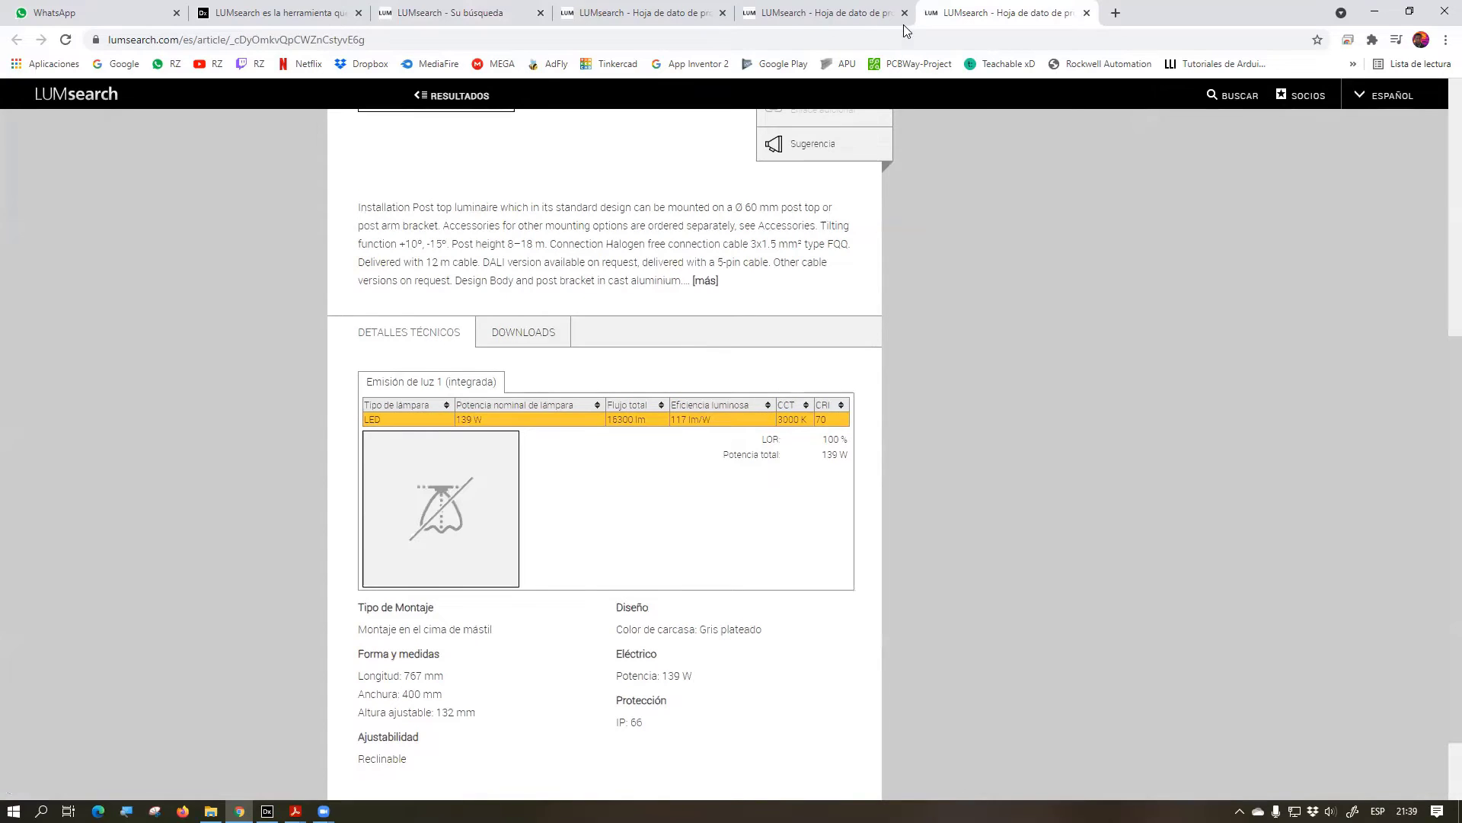
scroll(793, 434, "up", 4)
scroll(793, 434, "down", 5)
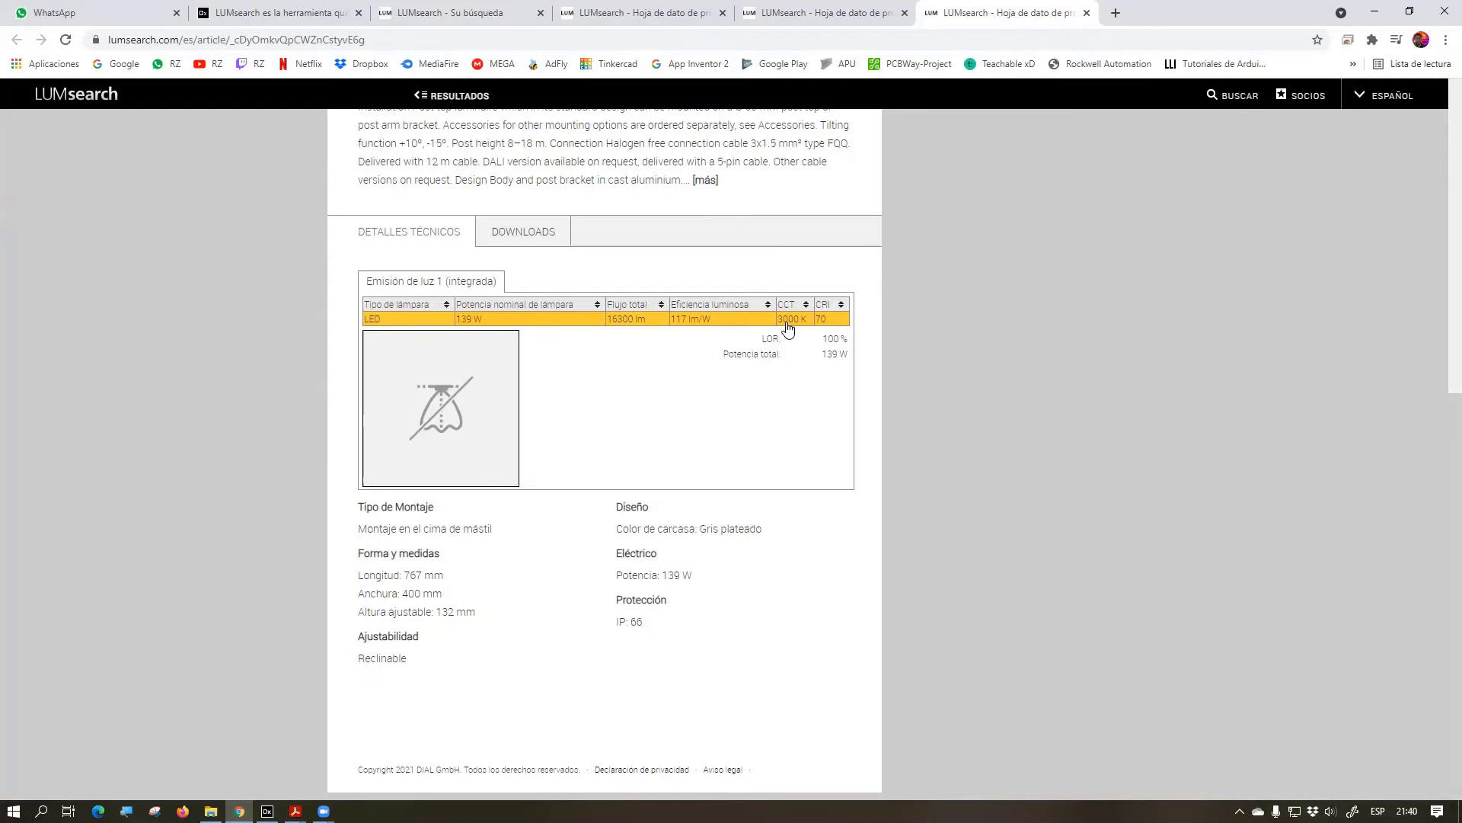
Compare the colour temperature, luminous flux and light distribution on the Cooper Lighting Archeon and Philips Luma gen2 data sheets
left_click(830, 9)
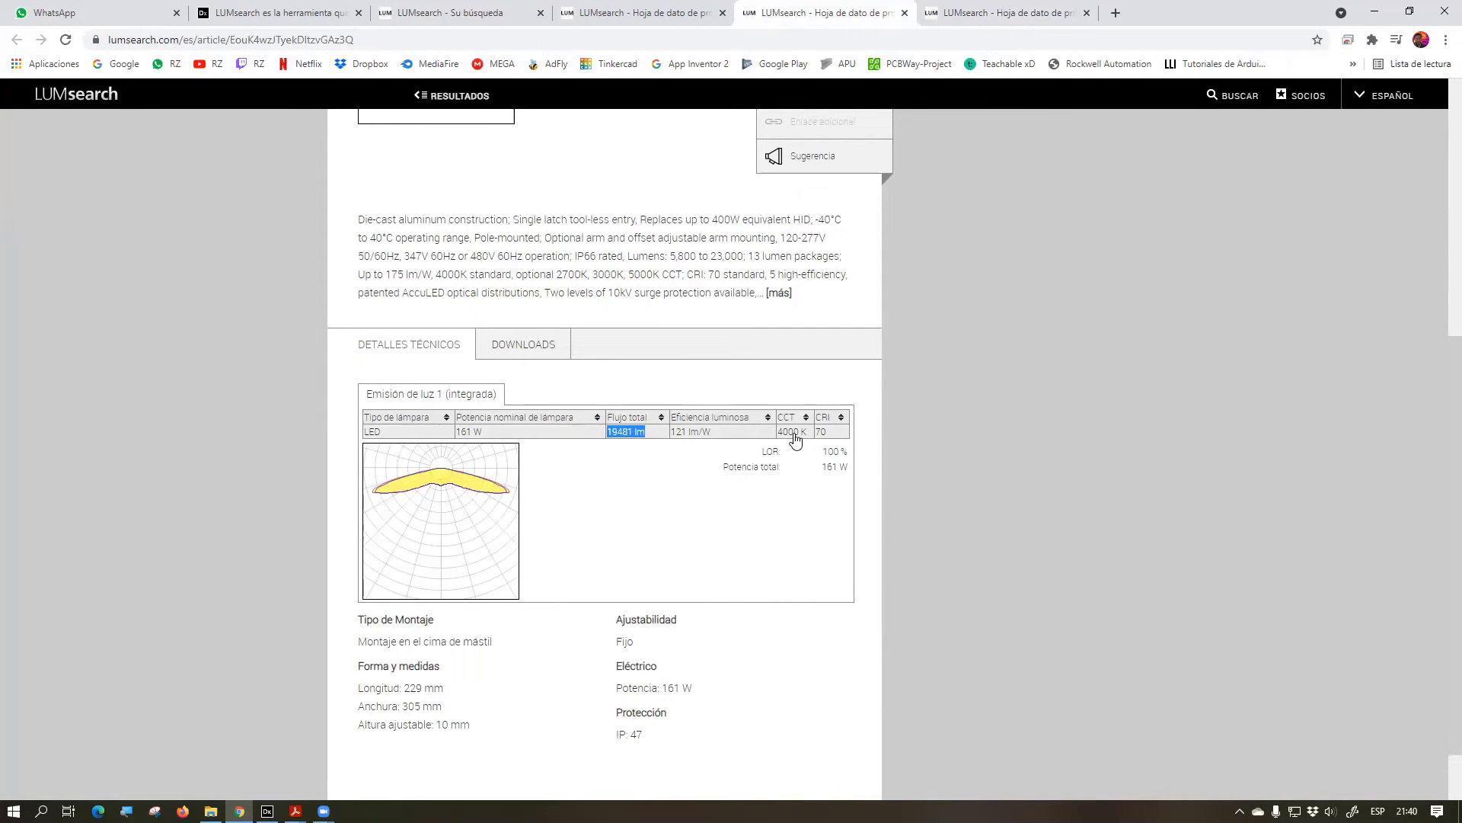
key("ctrl+shift+Tab")
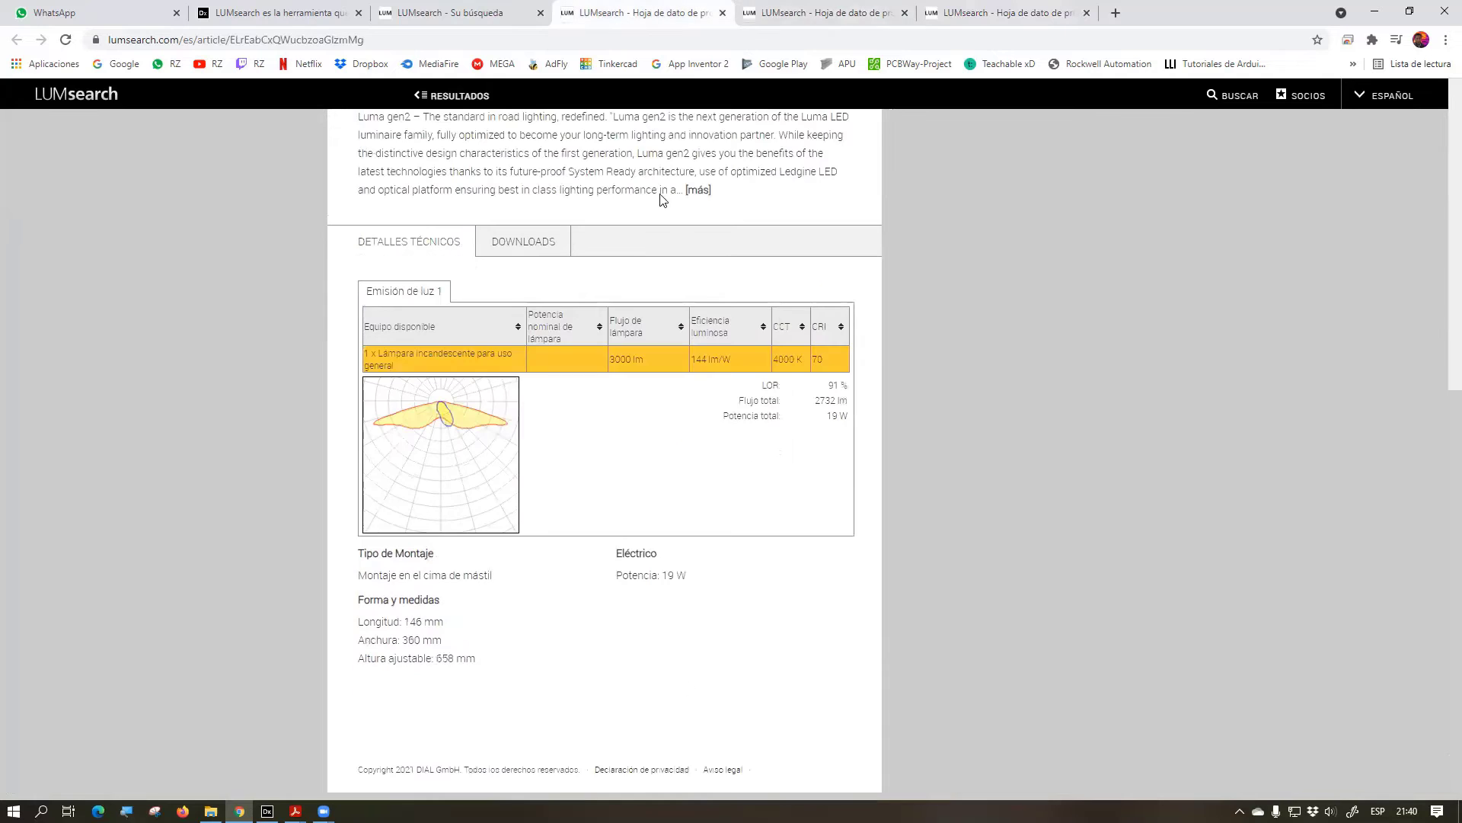
scroll(631, 382, "up", 3)
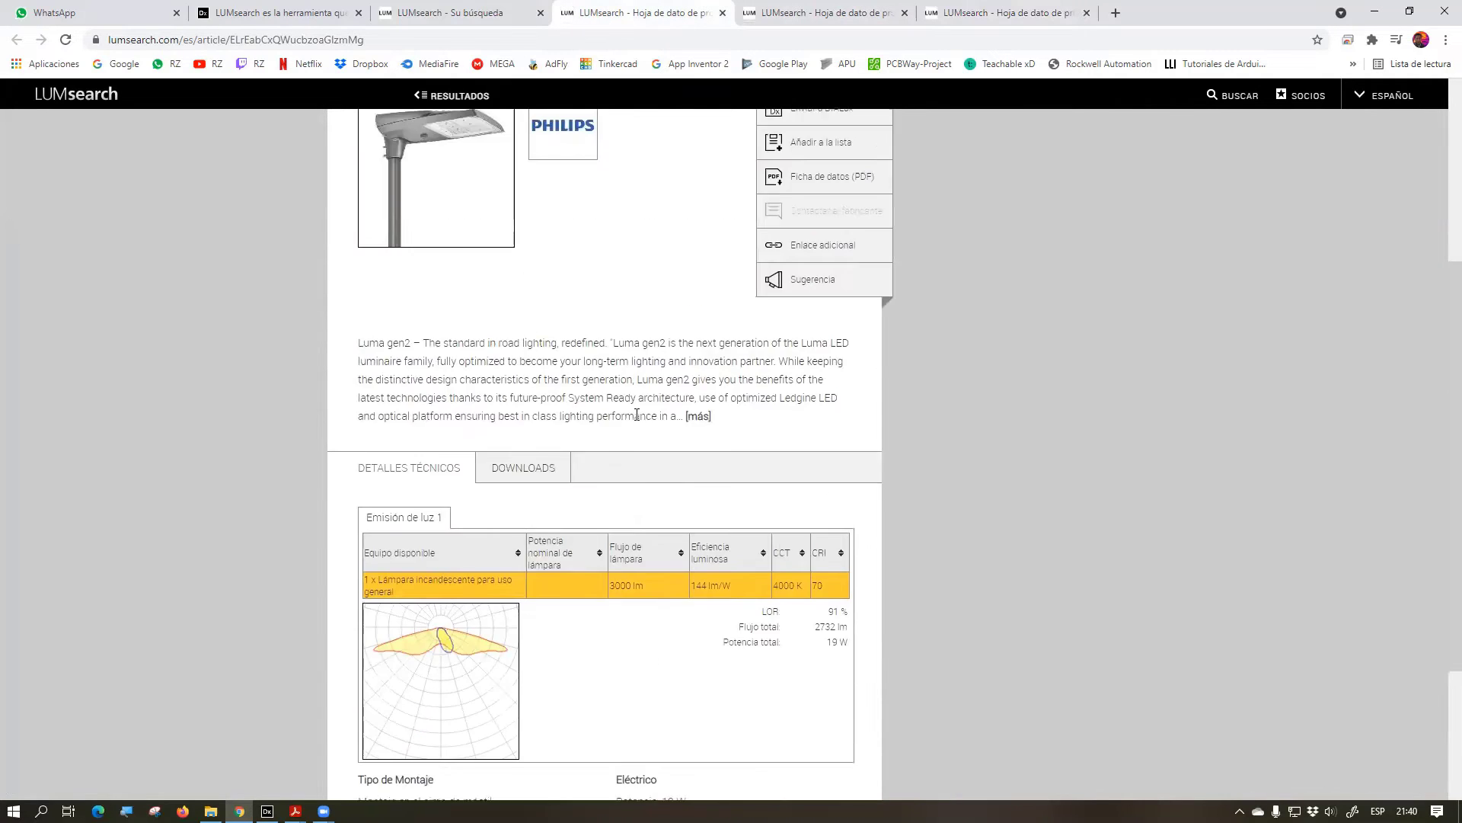
scroll(637, 415, "up", 3)
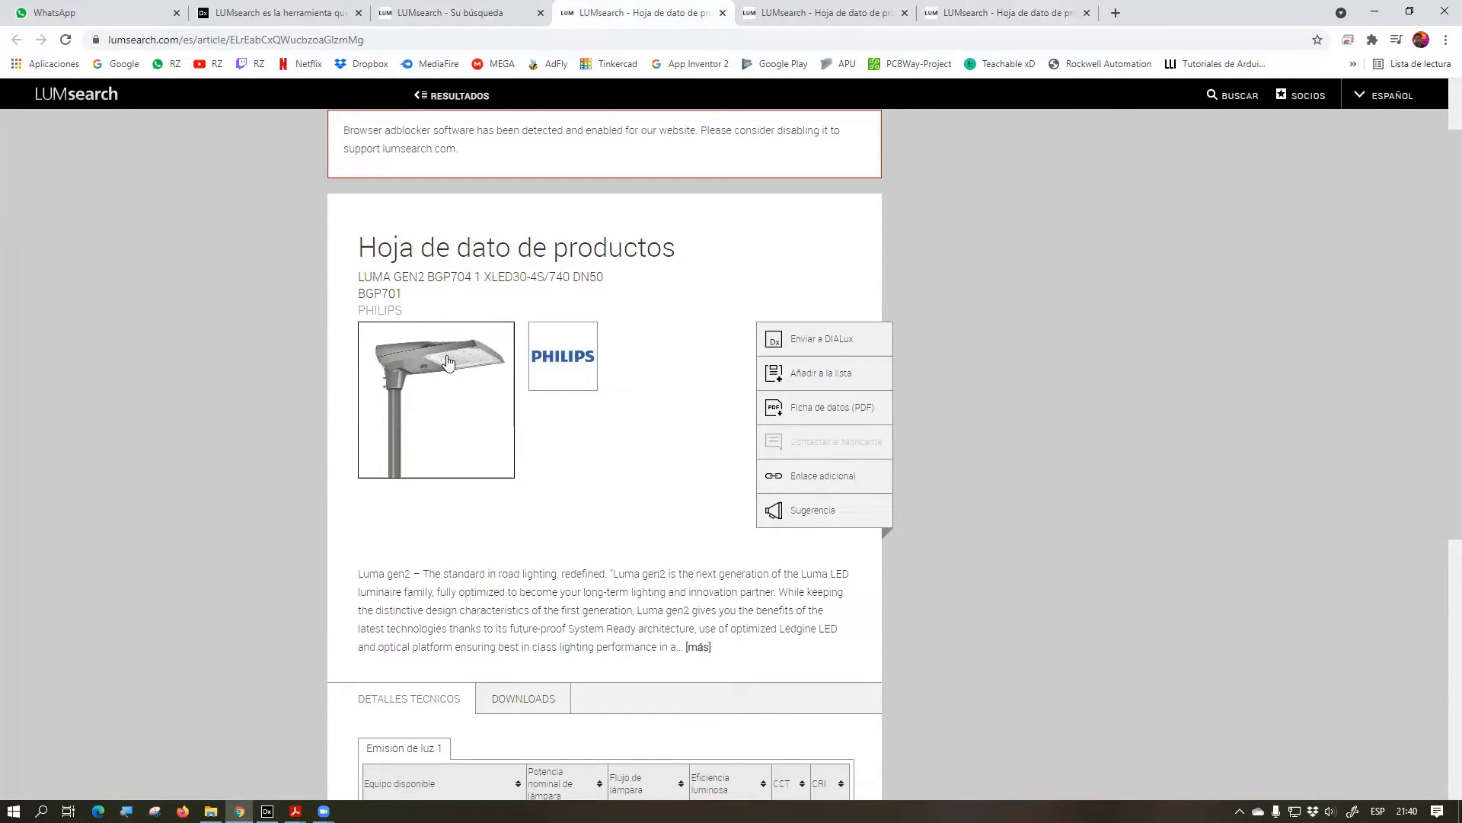
scroll(518, 434, "down", 5)
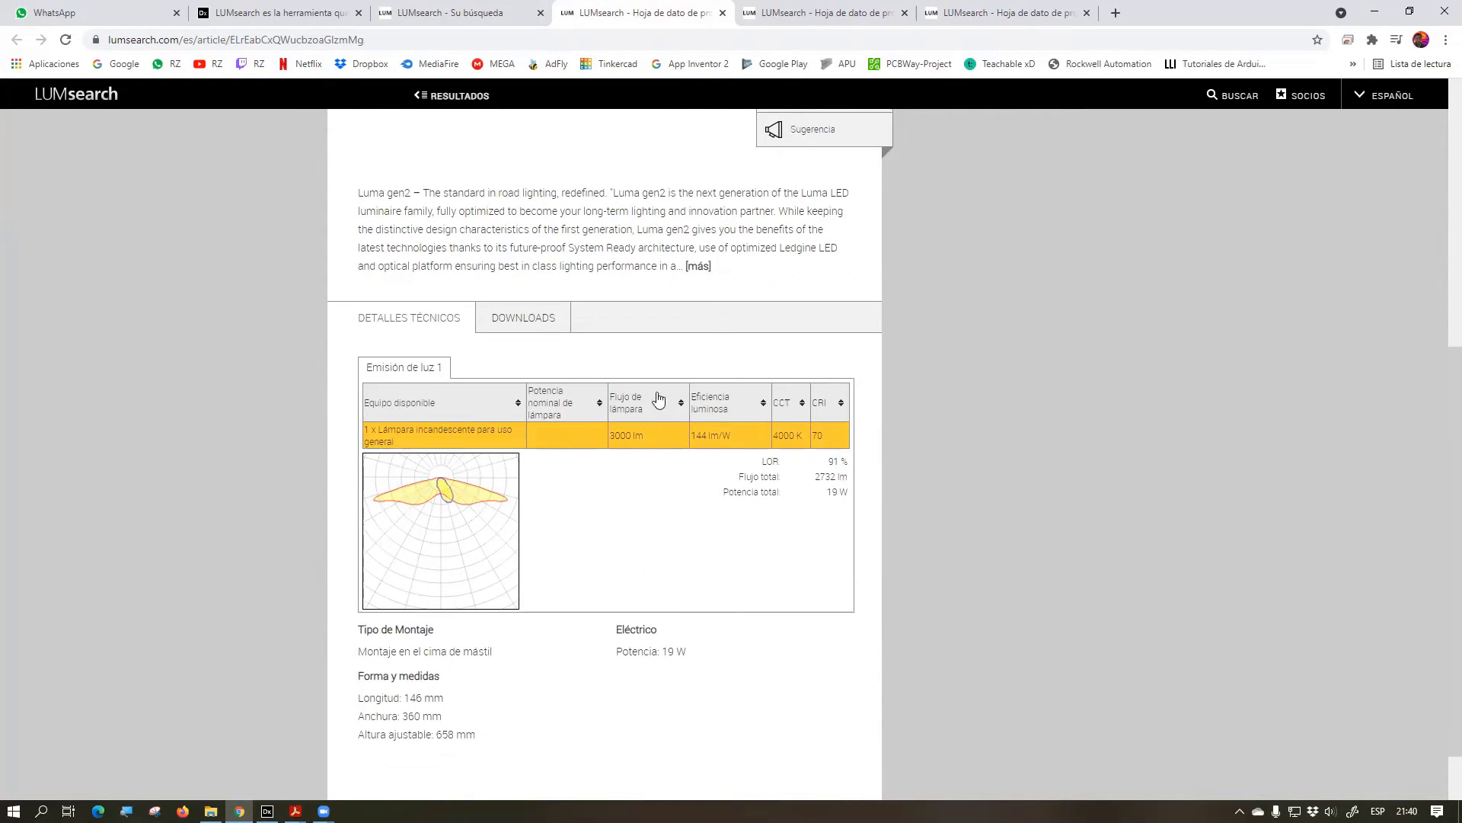
left_click(809, 13)
left_click(617, 13)
left_click(819, 13)
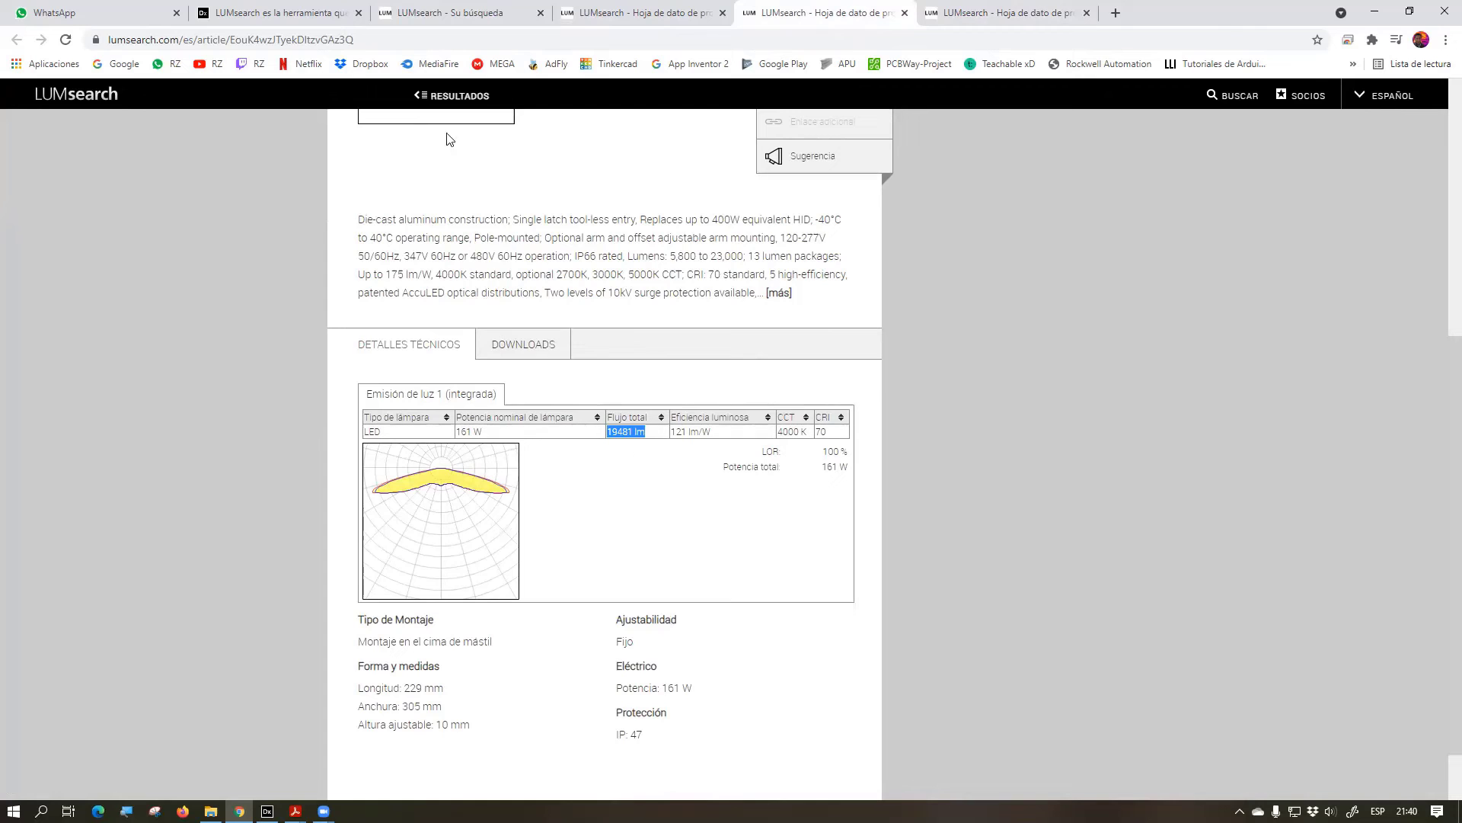
Copy the web address of the Cooper Lighting Archeon data sheet and send it to the CURSO CIDME DIALUX EVO group in WhatsApp
left_click(404, 39)
key("ctrl+c")
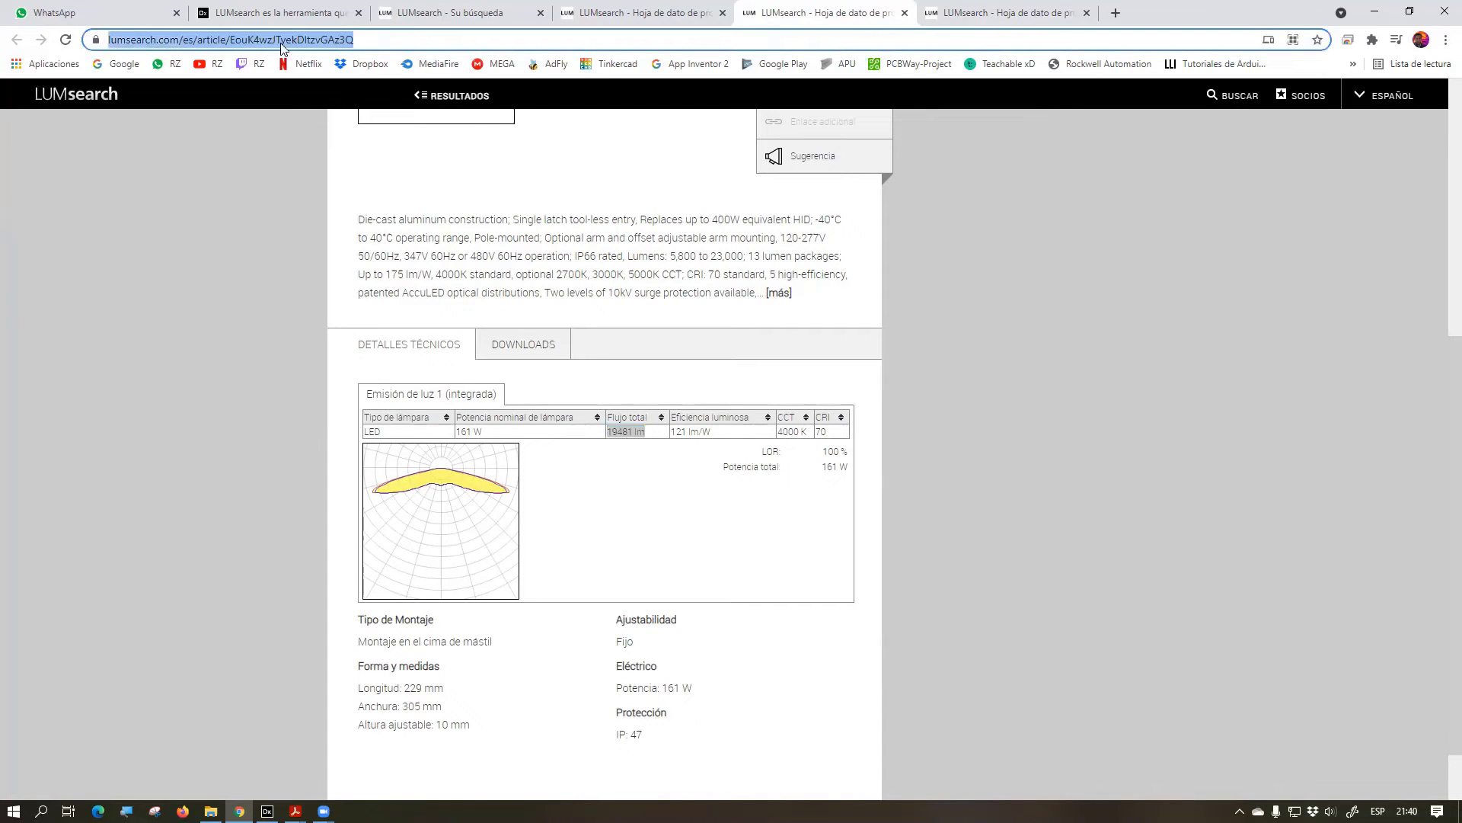
left_click(86, 13)
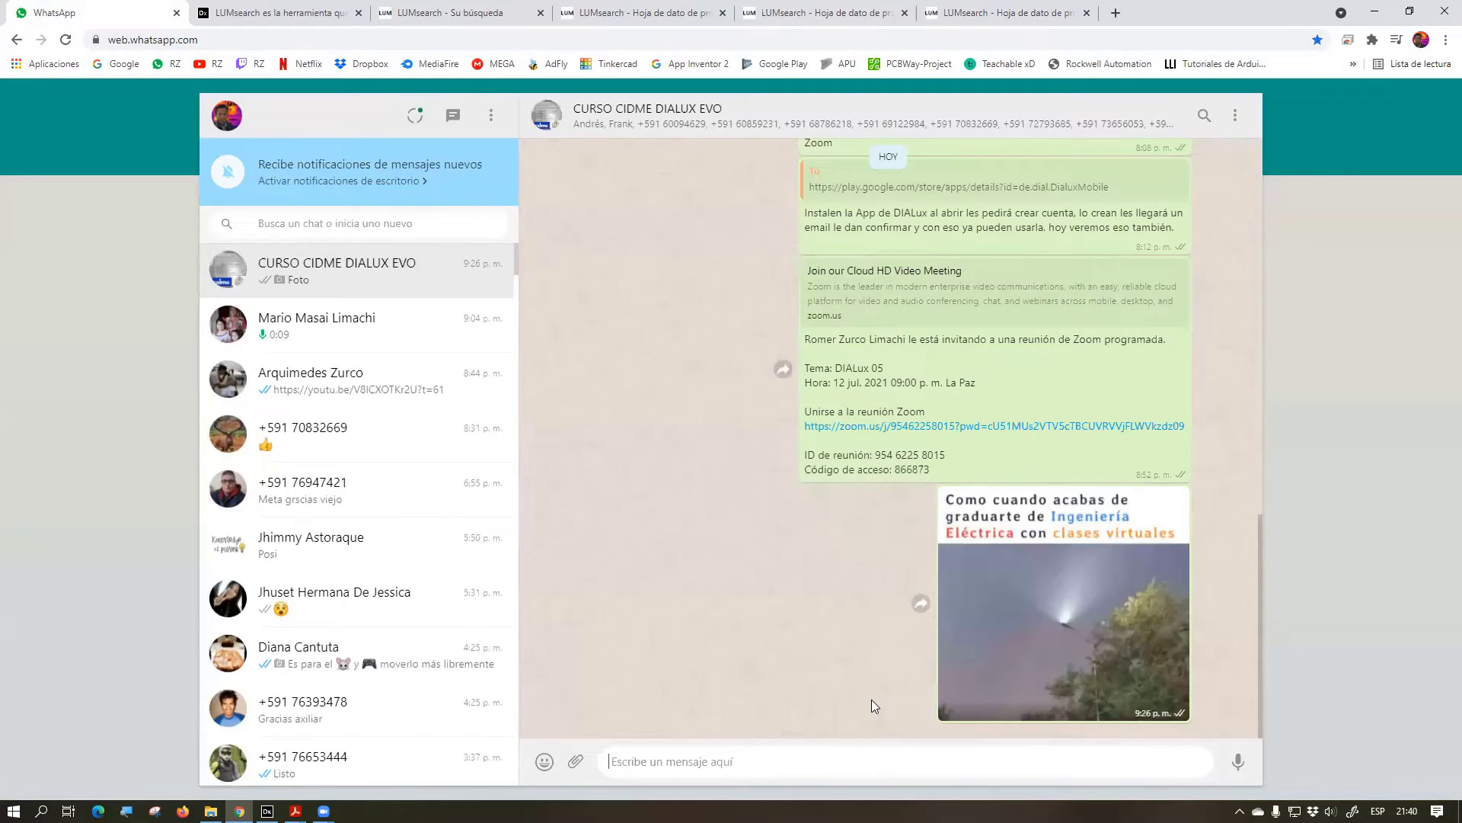
key("ctrl+v")
key("Return")
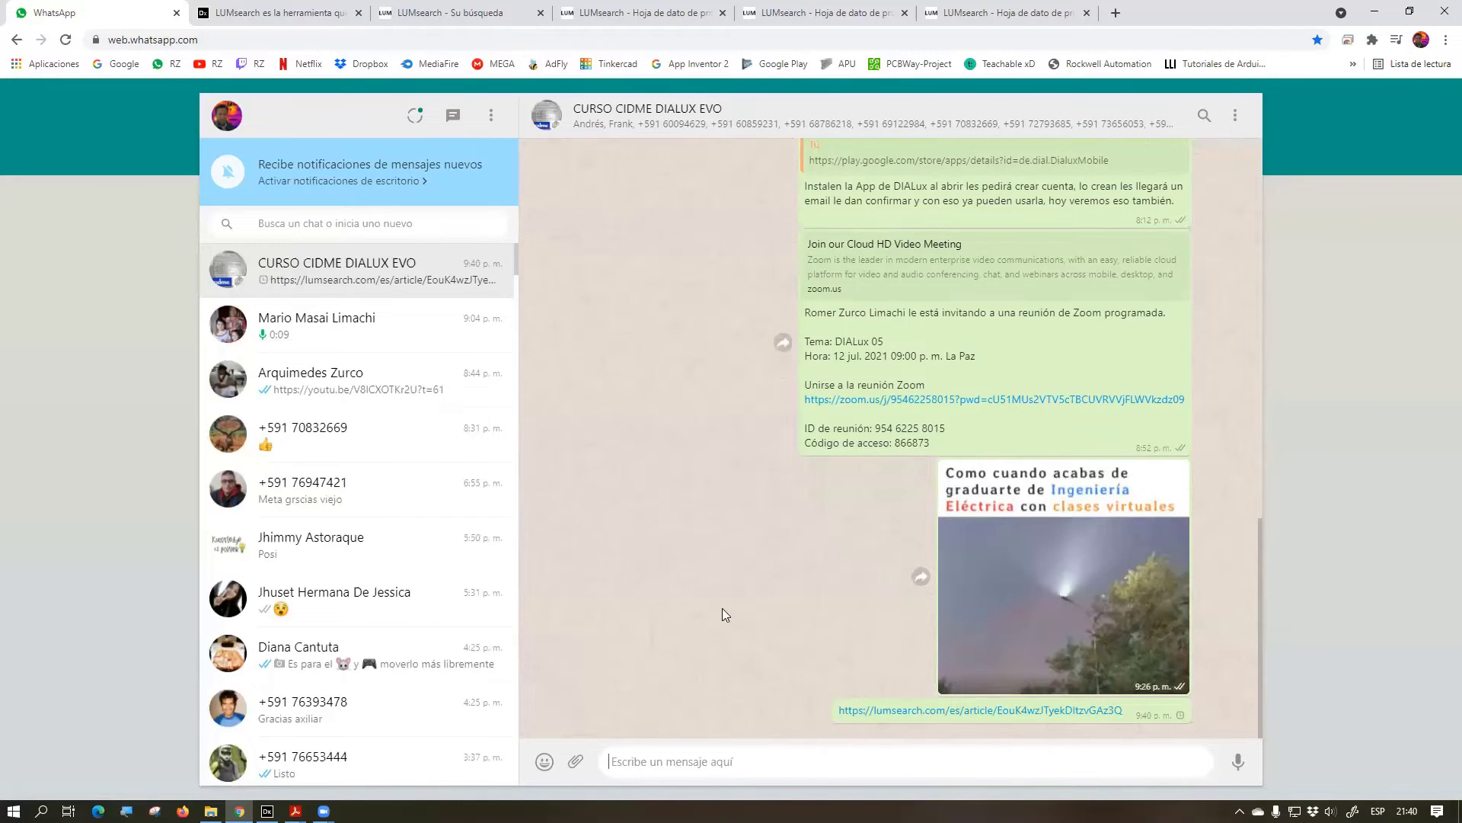
Return to the LUMsearch results and open the Cooper Lighting GLEON Galleon LED data sheet in a new tab
left_click(632, 13)
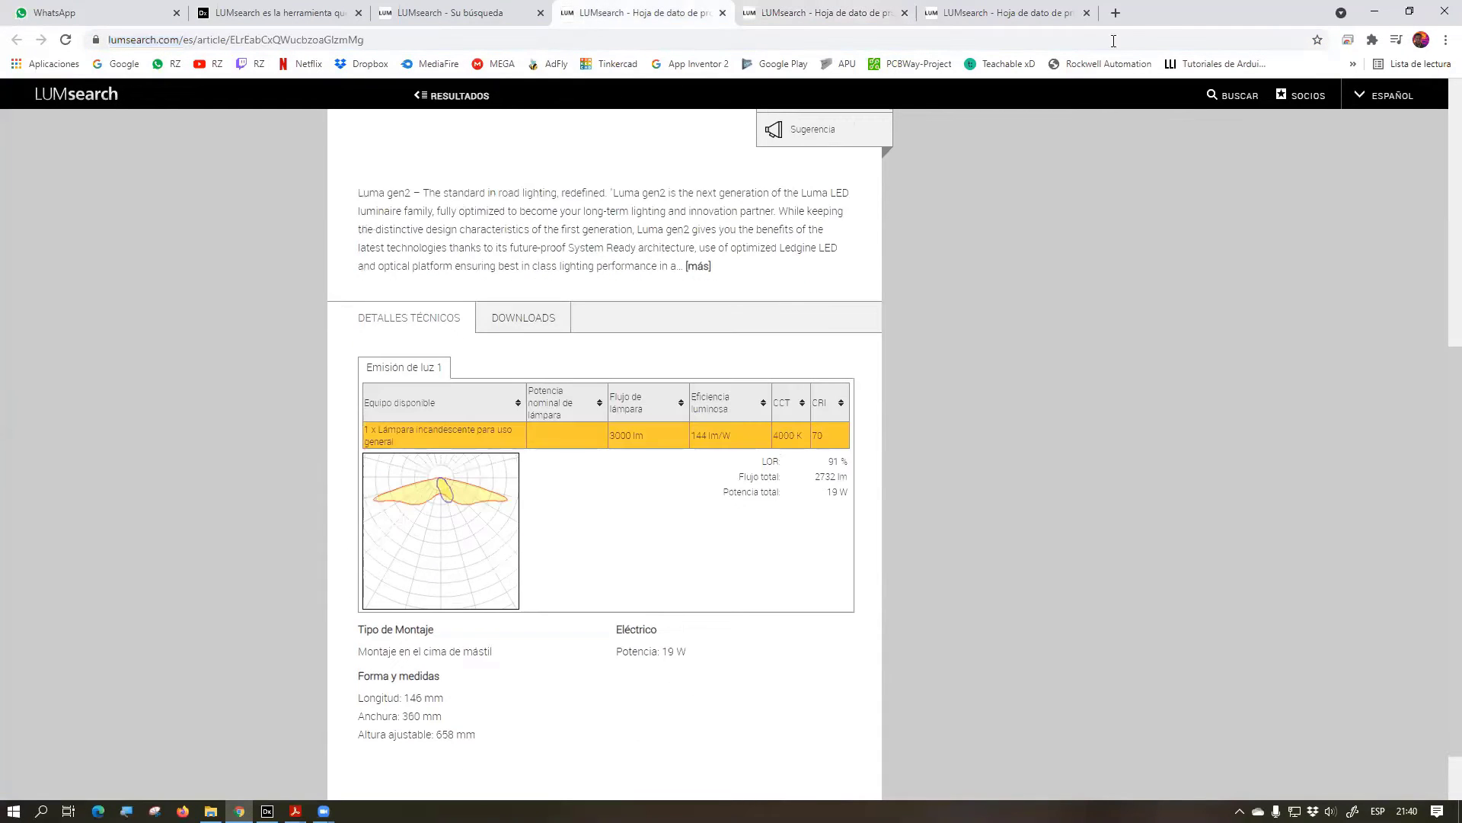
left_click(1020, 12)
left_click(507, 11)
scroll(497, 178, "down", 2)
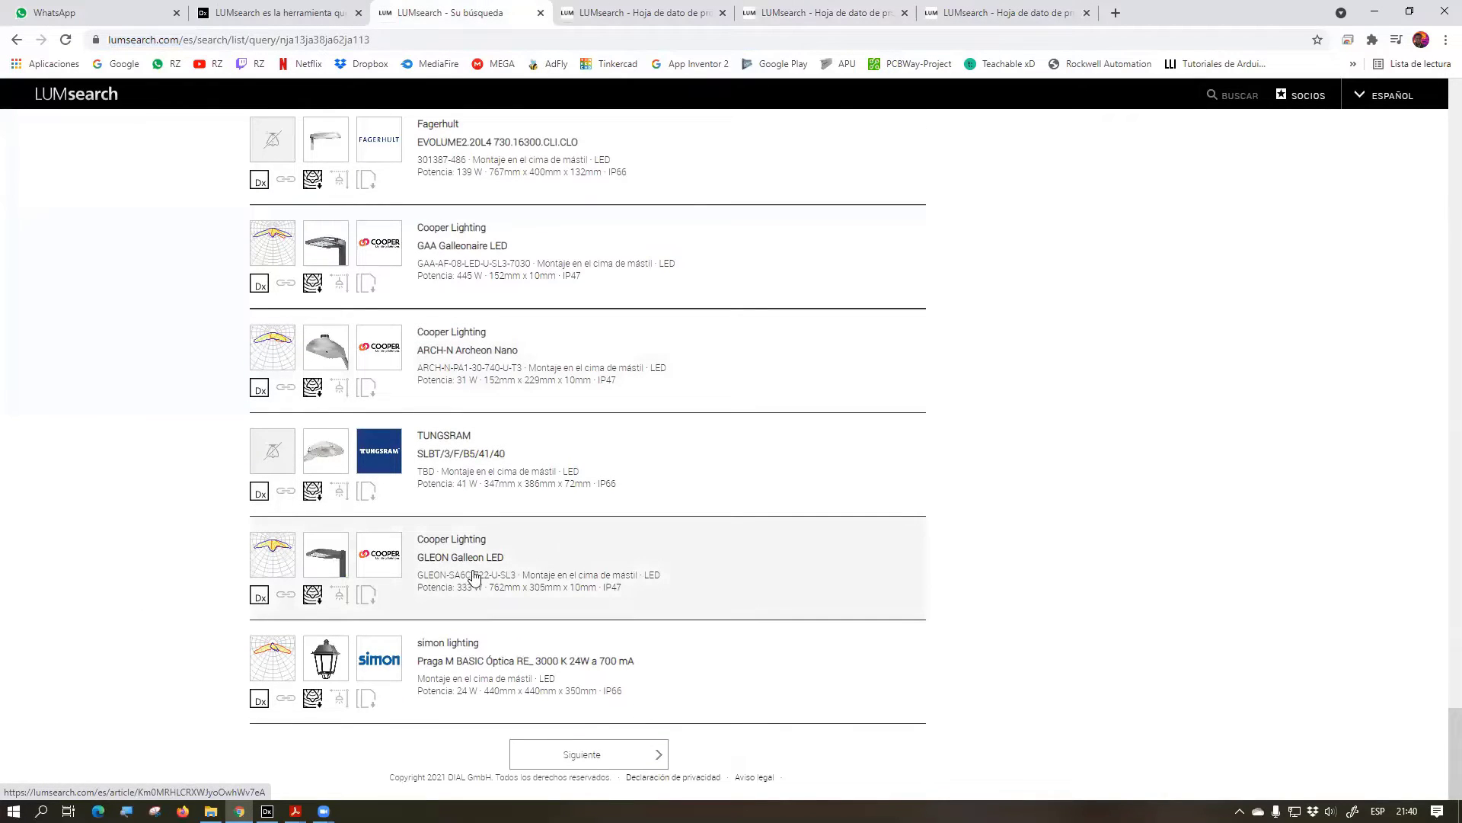
right_click(487, 577)
left_click(531, 596)
left_click(960, 13)
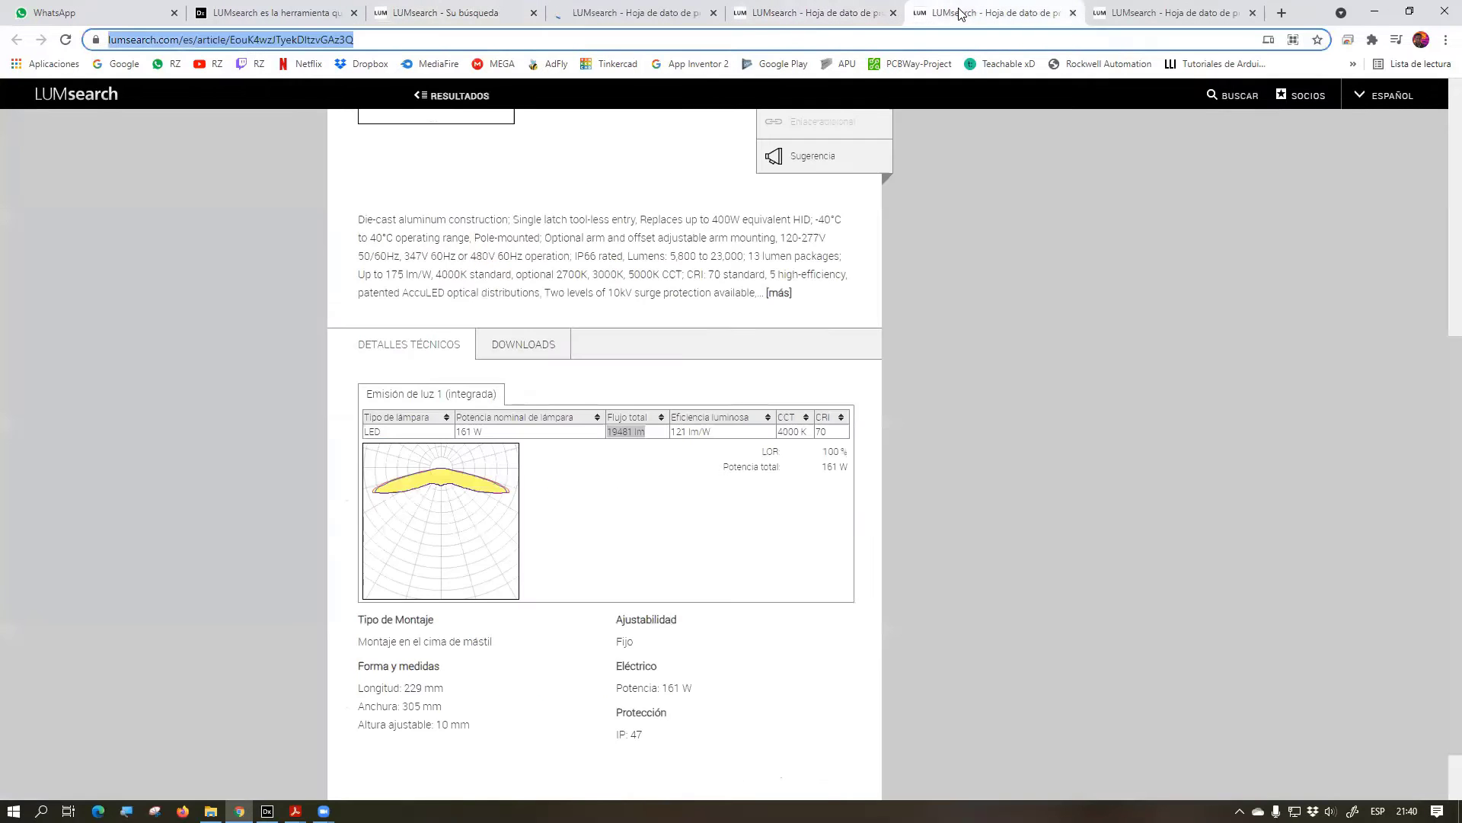
scroll(844, 381, "up", 6)
left_click(613, 13)
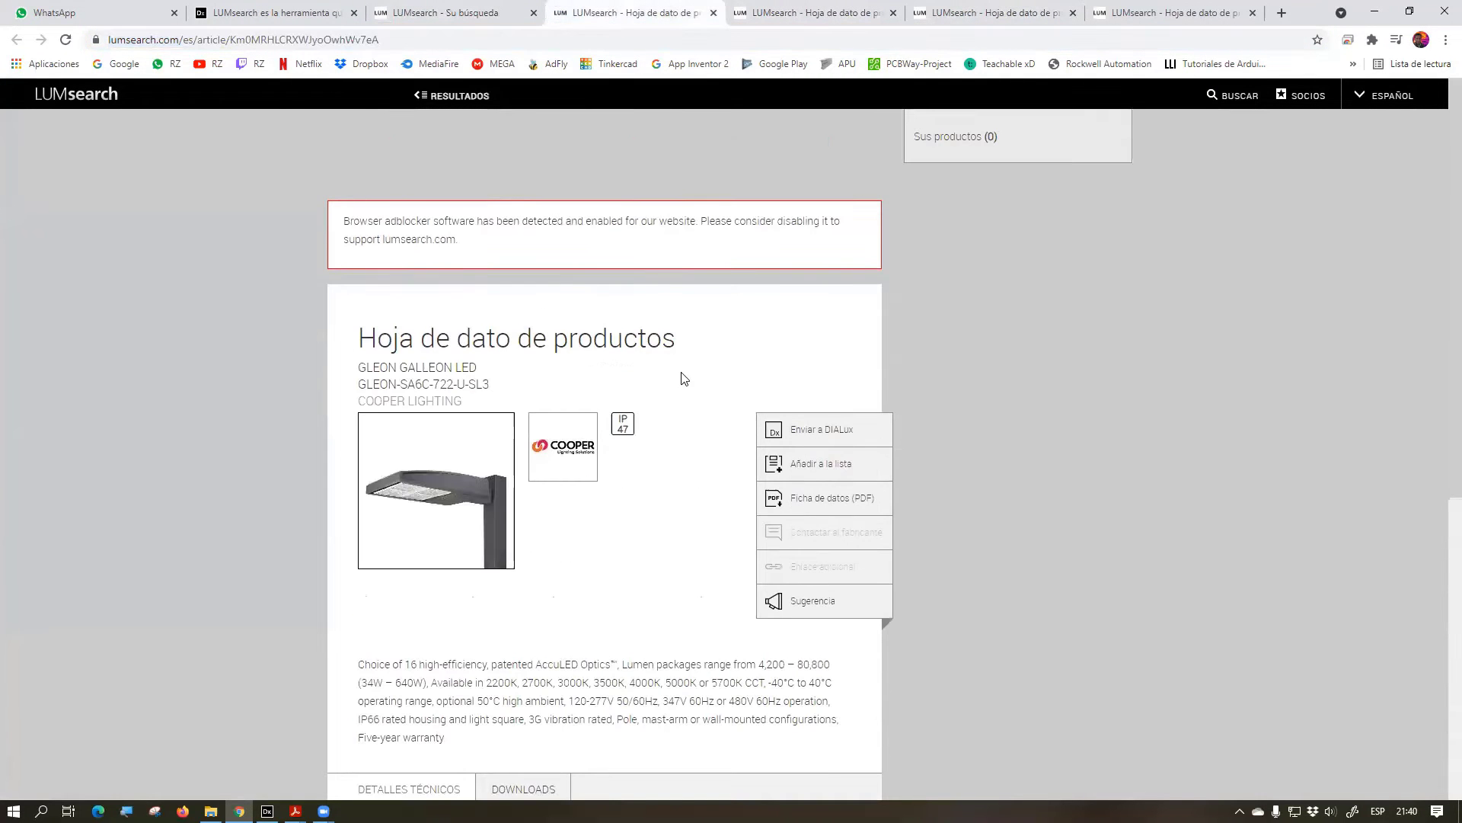
Examine the luminous flux, power, colour temperature and light distribution of the GLEON Galleon LED
scroll(693, 367, "down", 4)
scroll(691, 359, "down", 2)
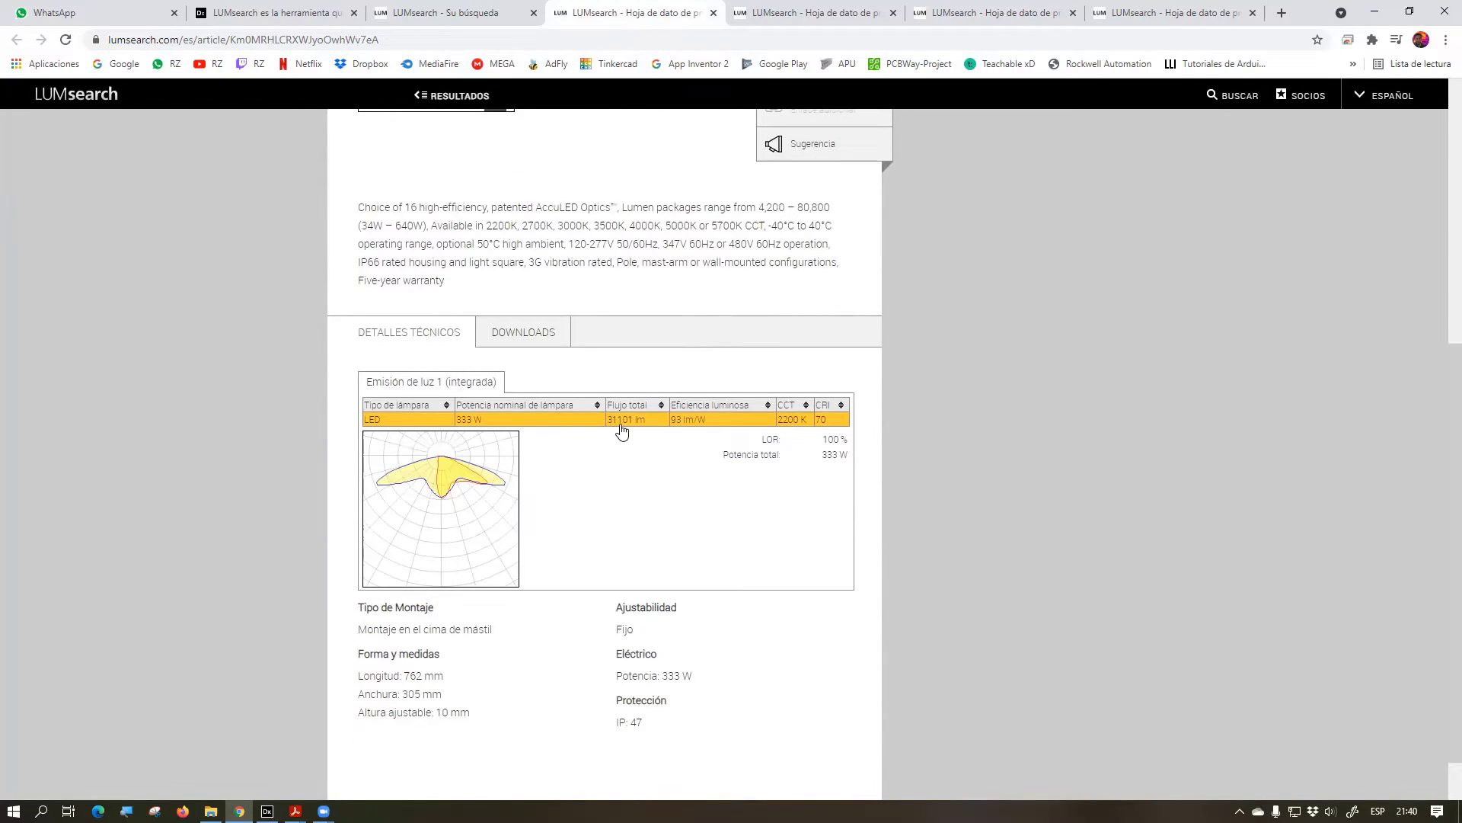
scroll(622, 430, "down", 1)
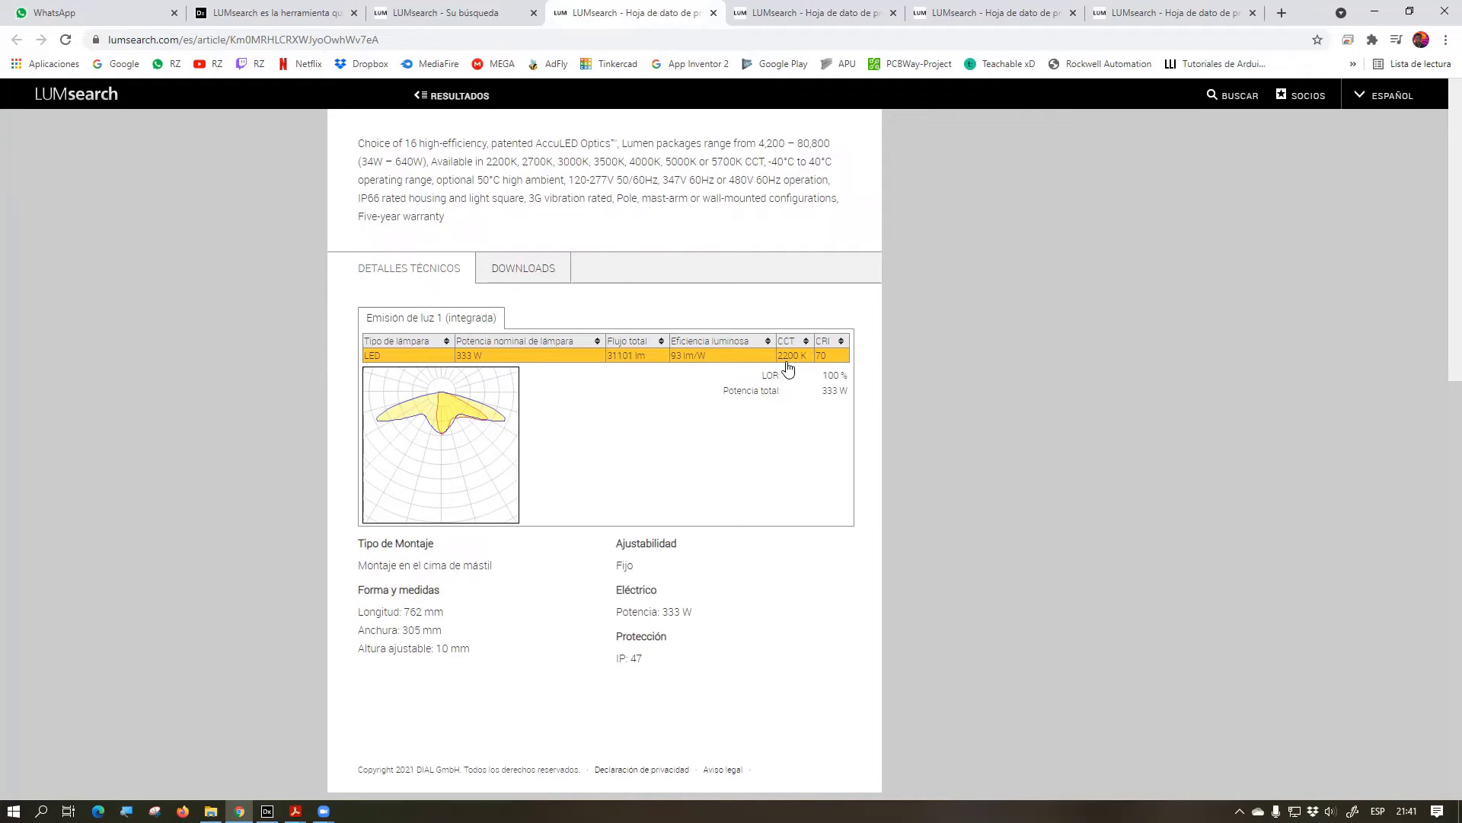
scroll(668, 457, "up", 7)
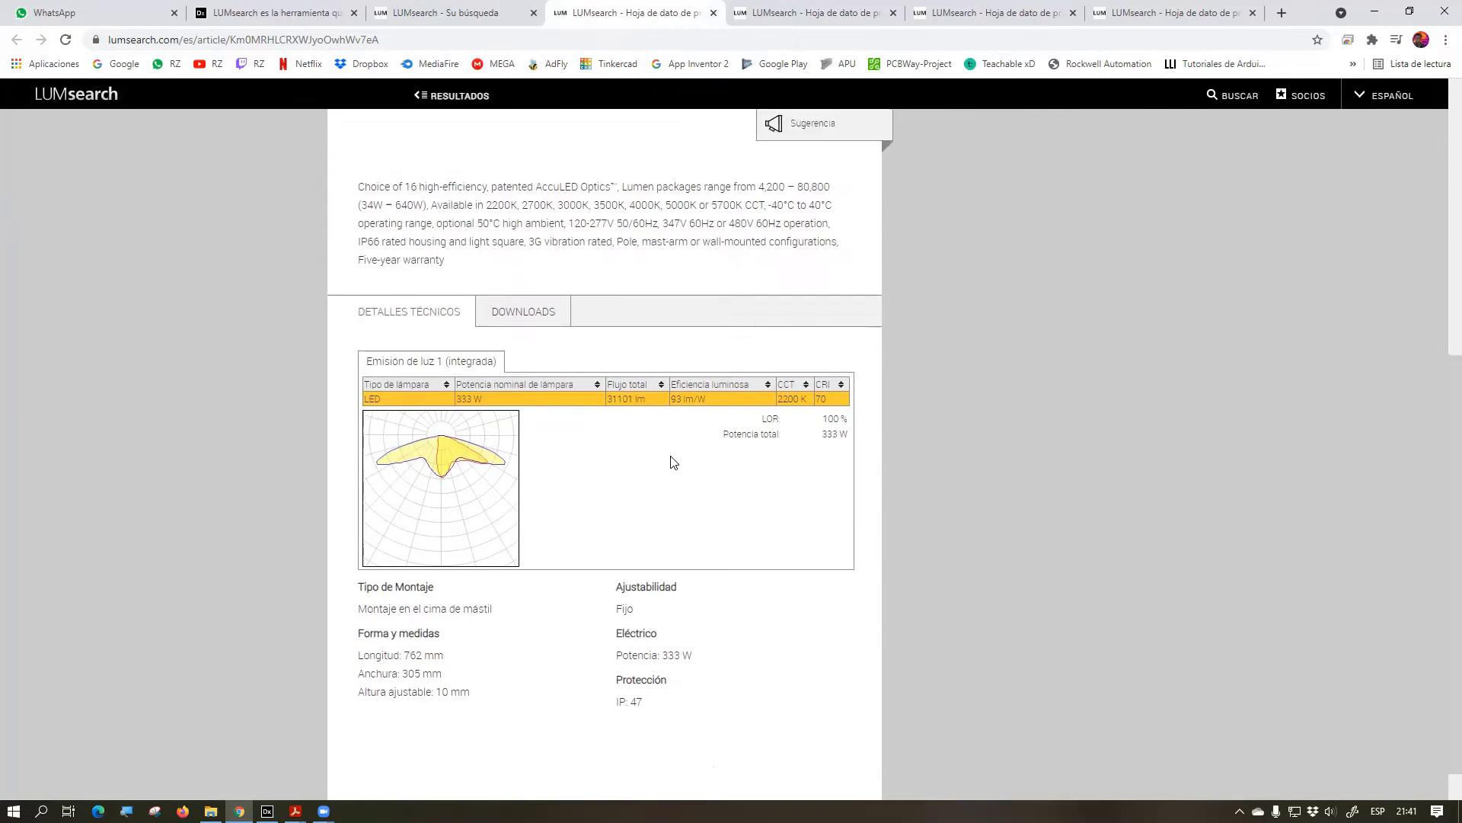
Copy the web address of the GLEON Galleon LED data sheet and send it to the CURSO CIDME DIALUX EVO group in WhatsApp
left_click(503, 39)
key("ctrl+c")
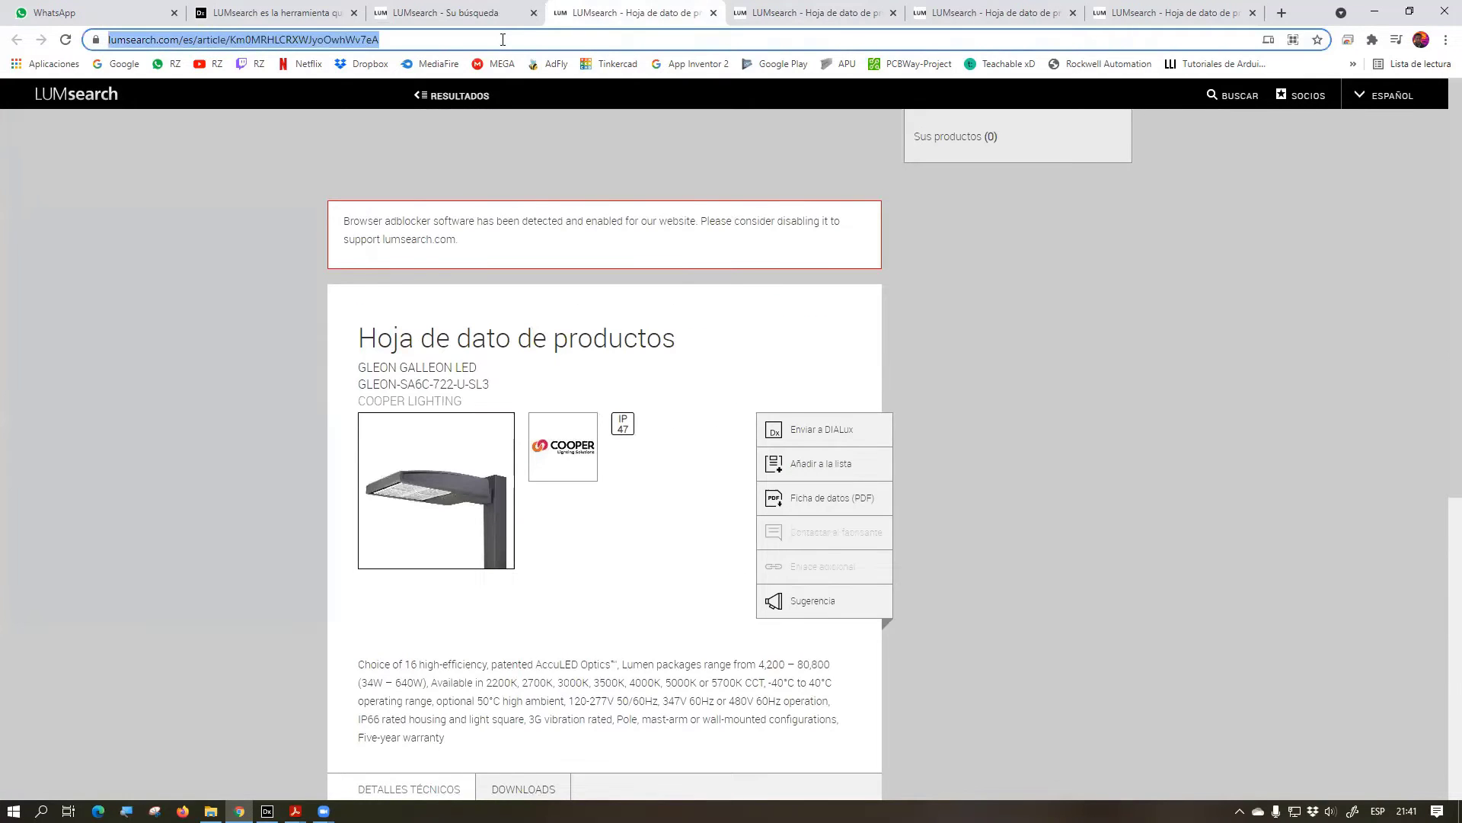
left_click(198, 13)
left_click(92, 12)
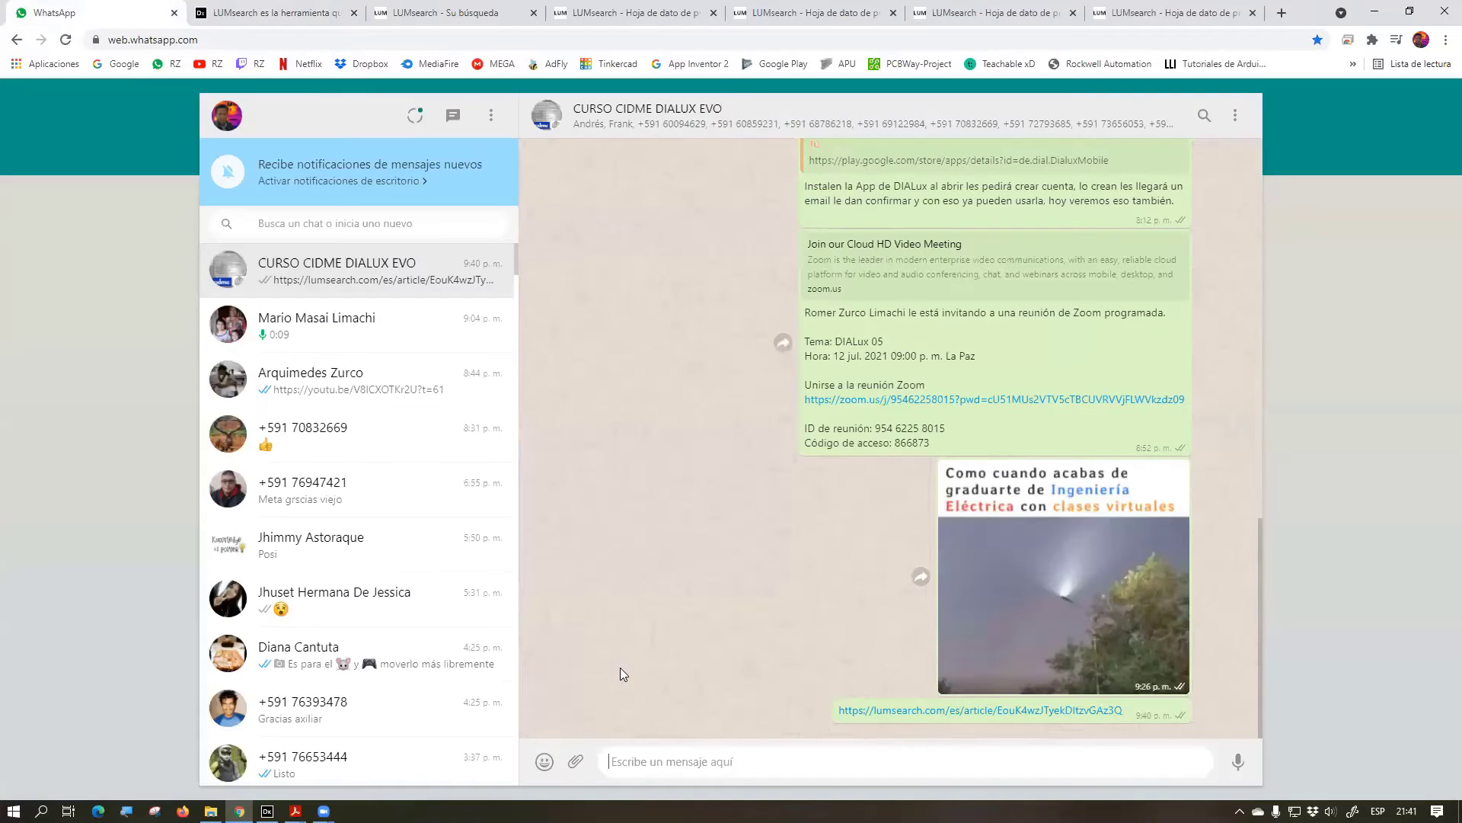
key("ctrl+v")
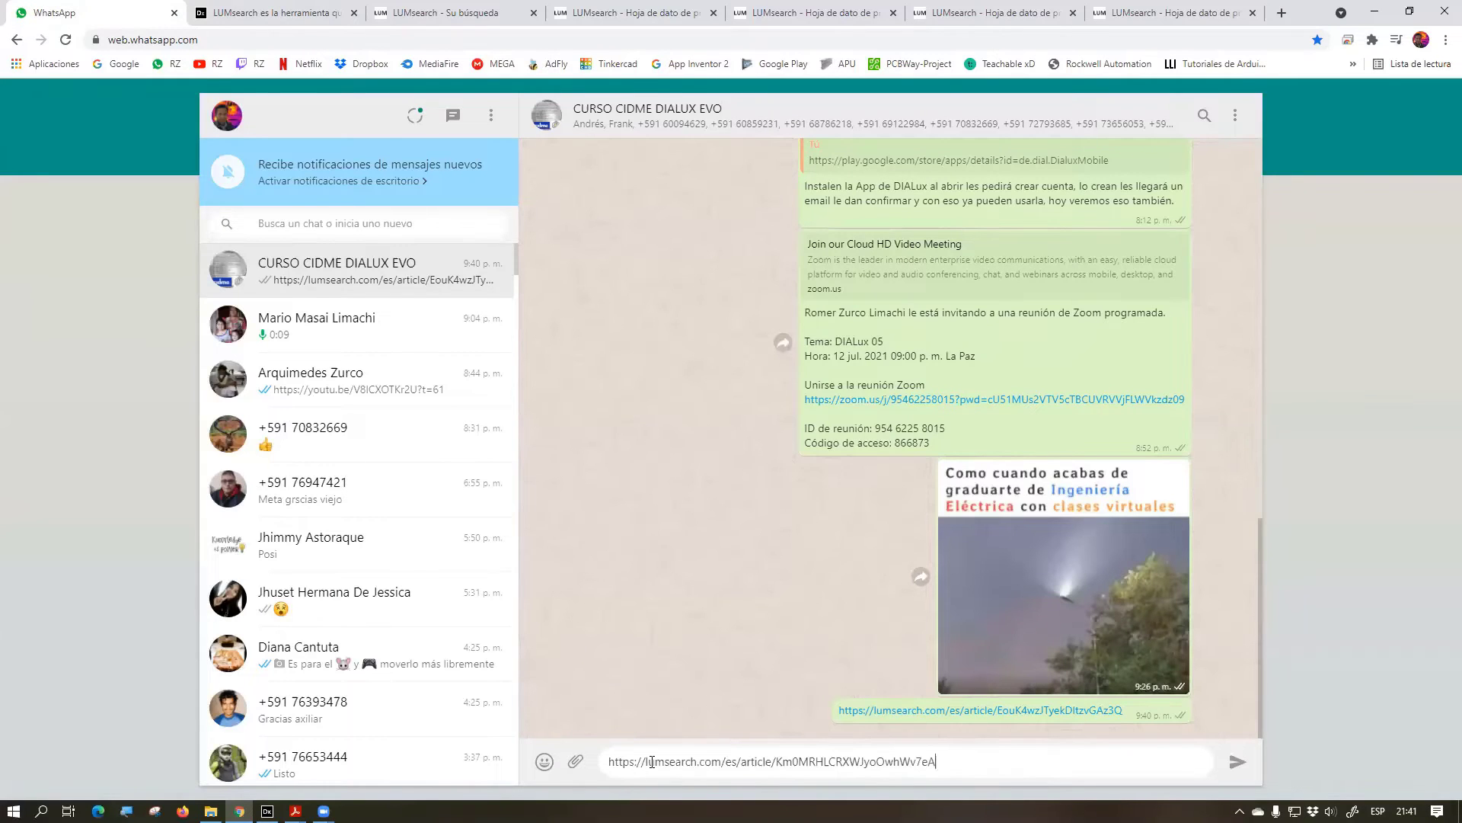
key("Return")
Go back to the open LUMsearch data sheets and review the Philips Luma gen2 BGP704 product page
left_click(373, 14)
left_click(590, 14)
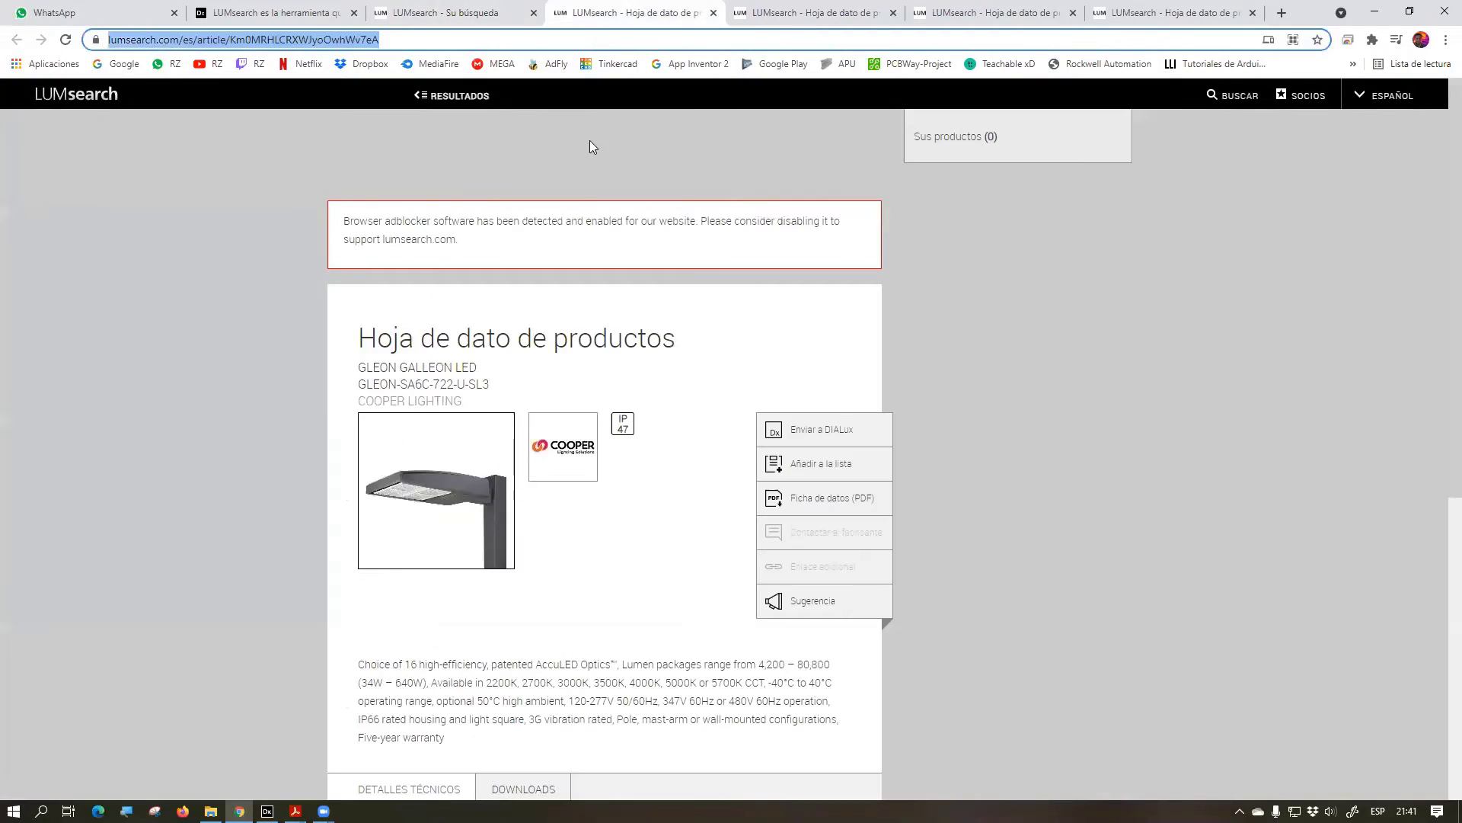
left_click(765, 10)
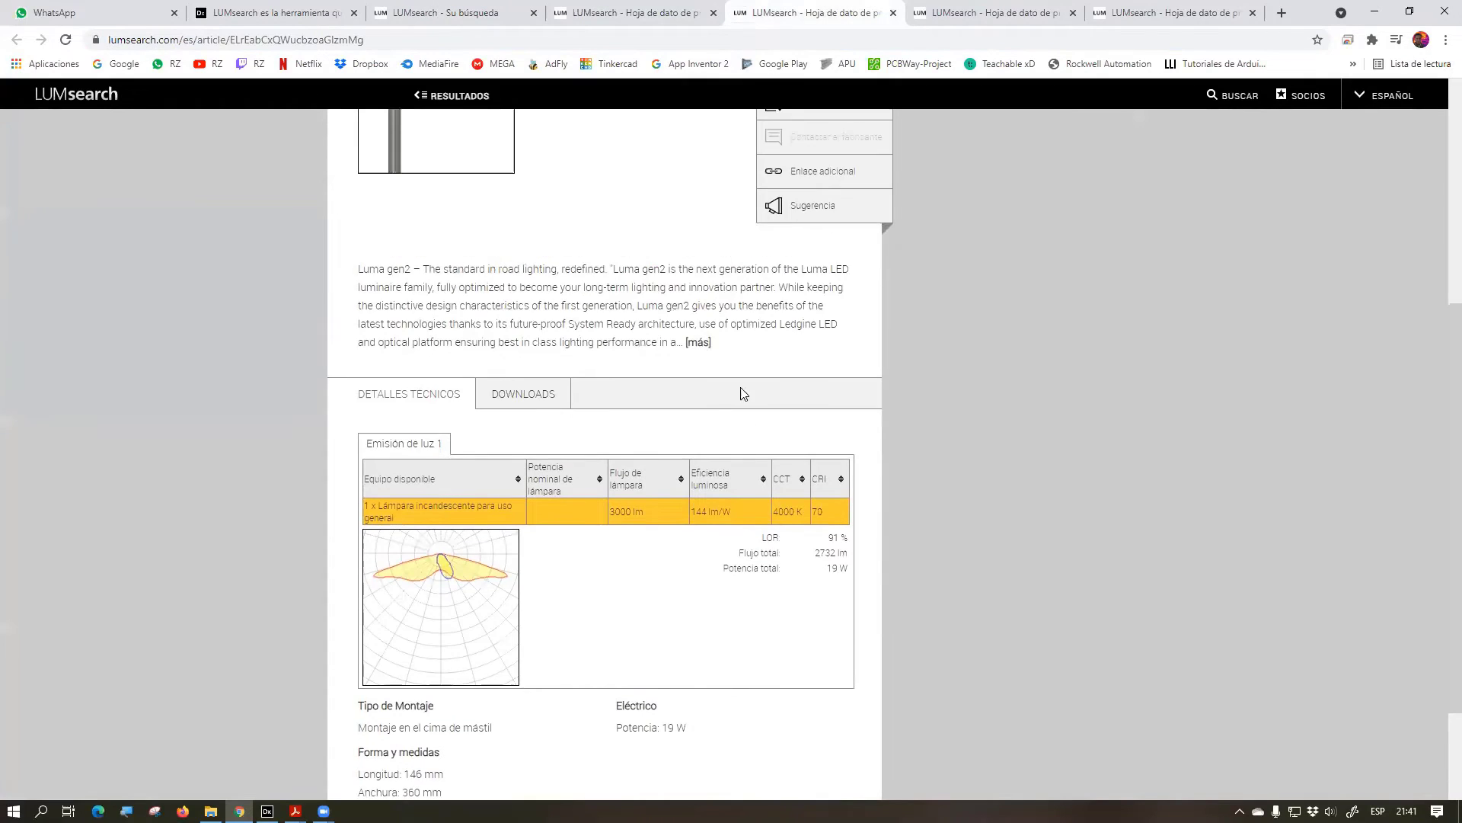
scroll(719, 481, "up", 5)
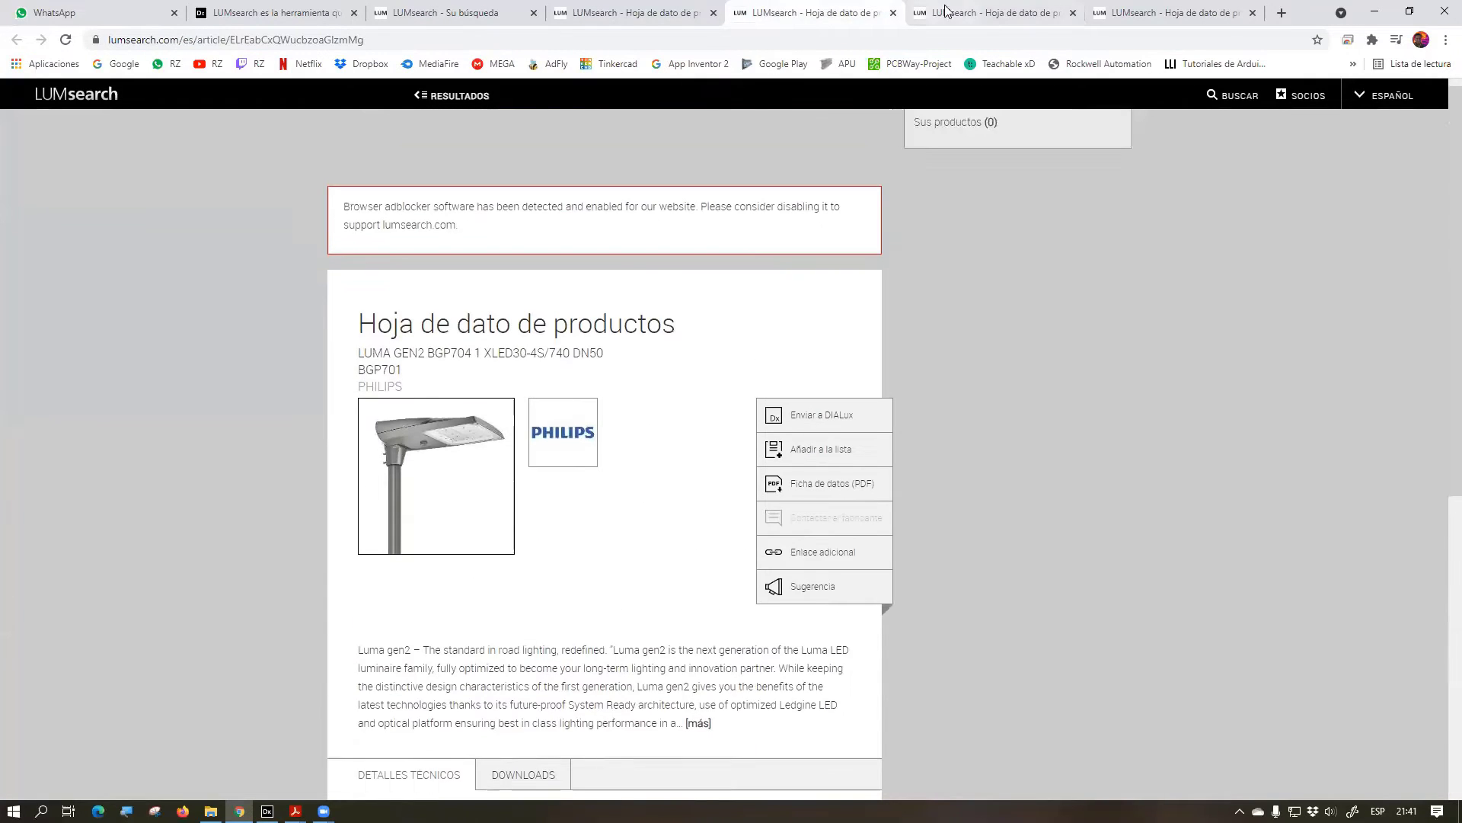
Send the Cooper Lighting ARCH Archeon Medium Cobrahead luminaire from LUMsearch to DIALux, switch to DIALux evo and show its luminaire selection
left_click(945, 11)
scroll(571, 480, "down", 5)
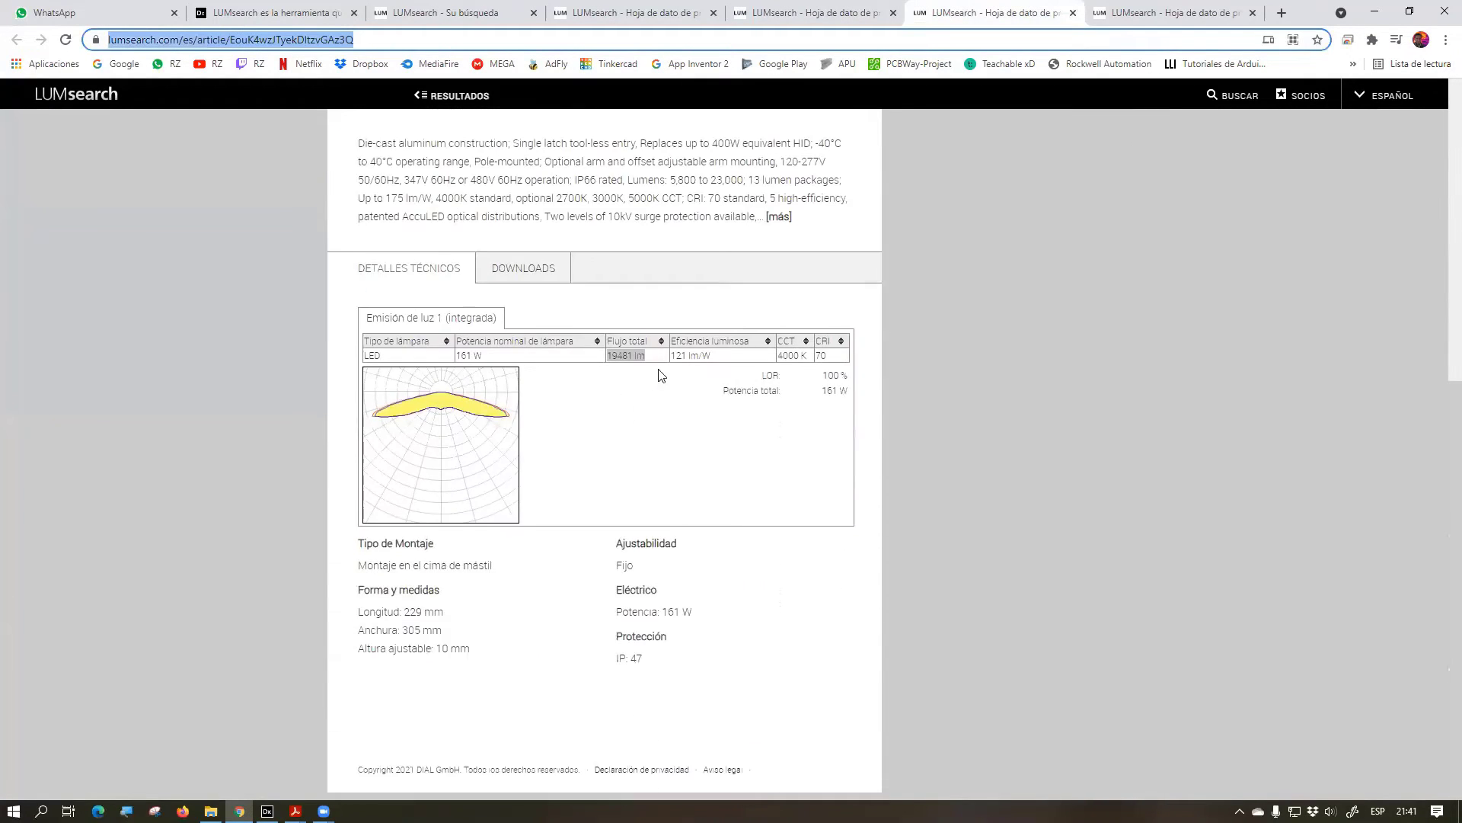
scroll(659, 375, "up", 4)
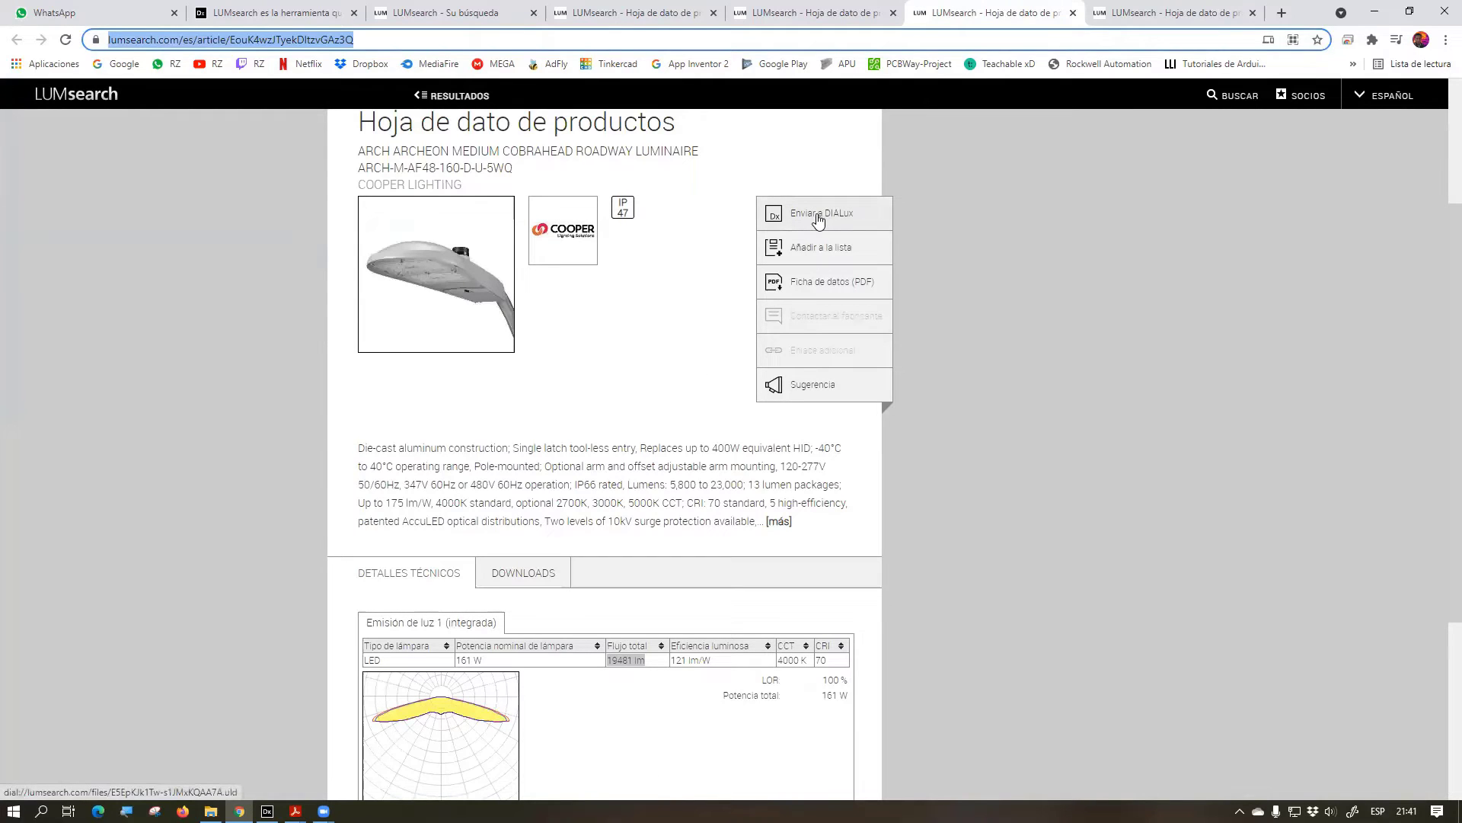
left_click(818, 220)
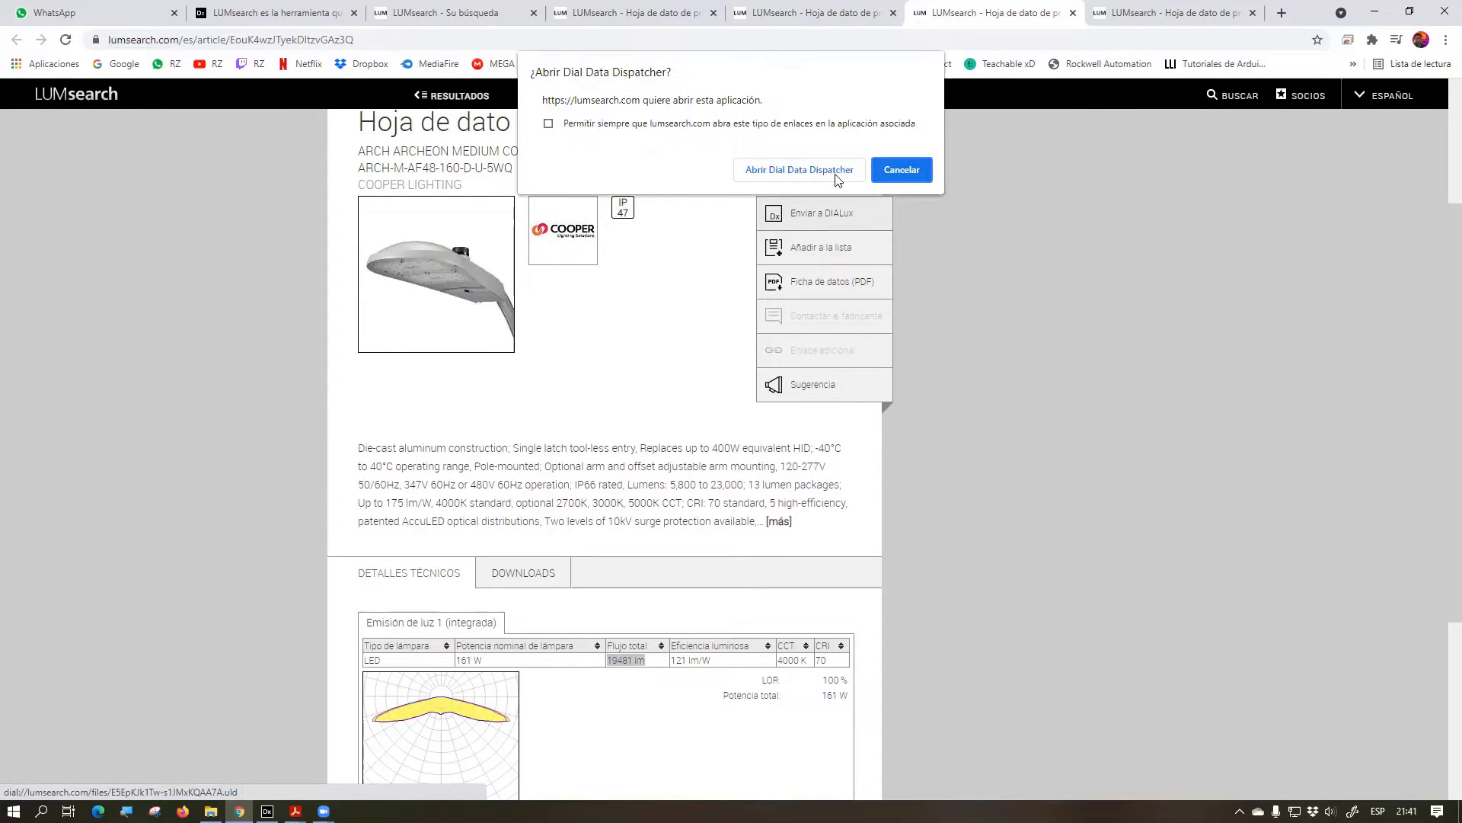
left_click(809, 170)
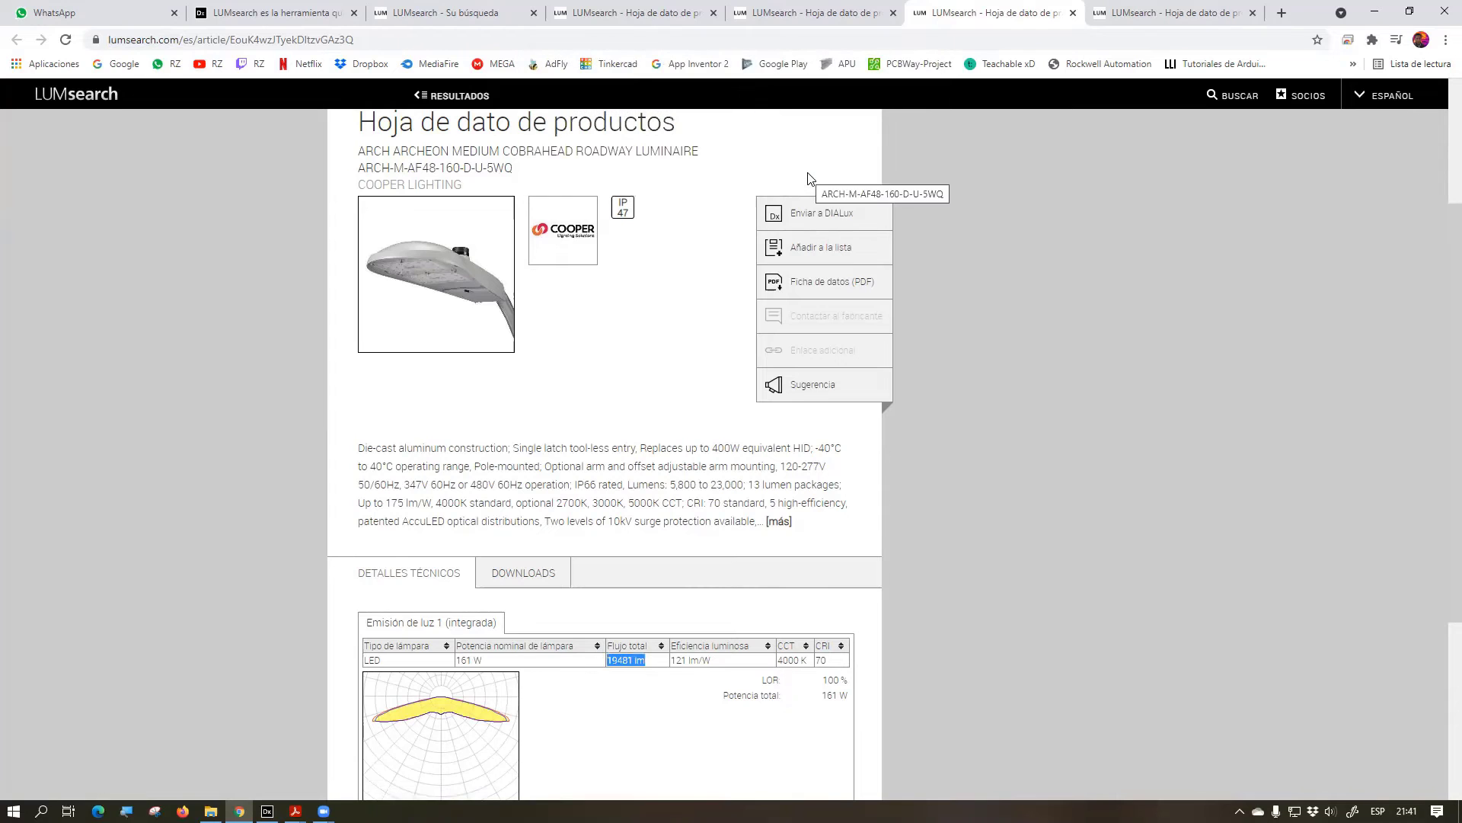
left_click(267, 811)
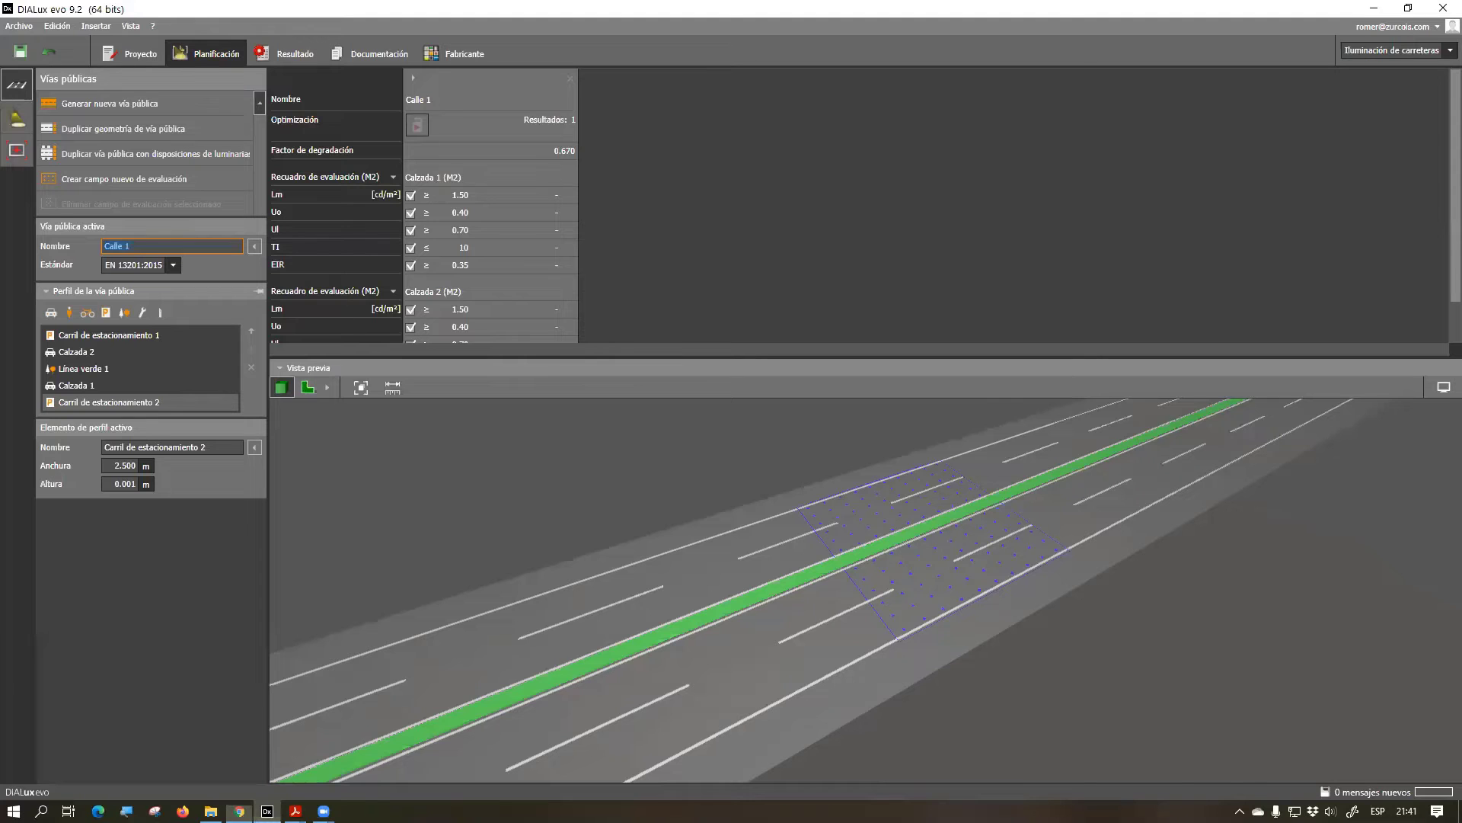
left_click(17, 120)
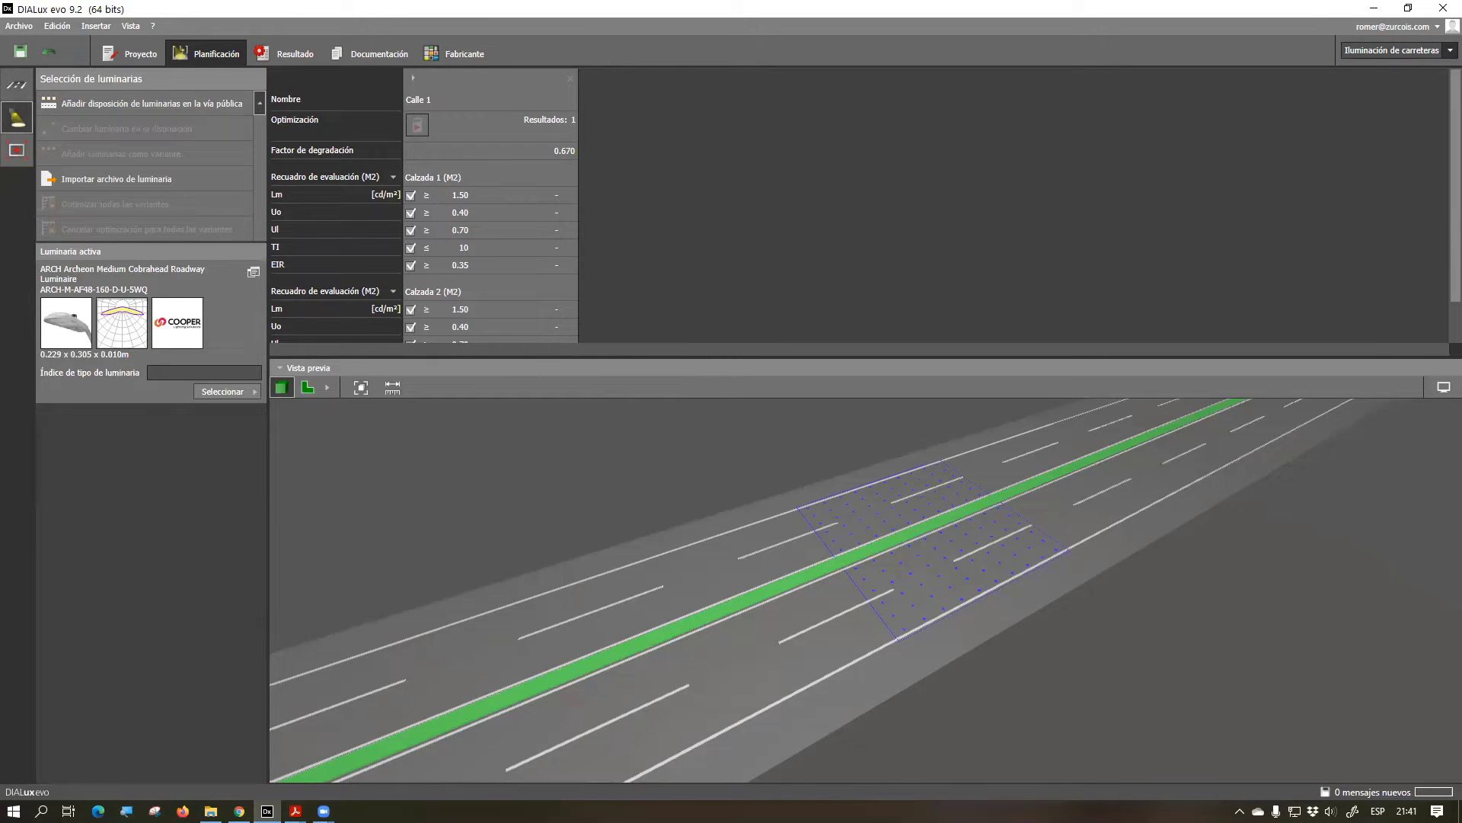
Return to LUMsearch in Chrome and send the Cooper Lighting GLEON Galleon LED luminaire to DIALux
left_click(239, 812)
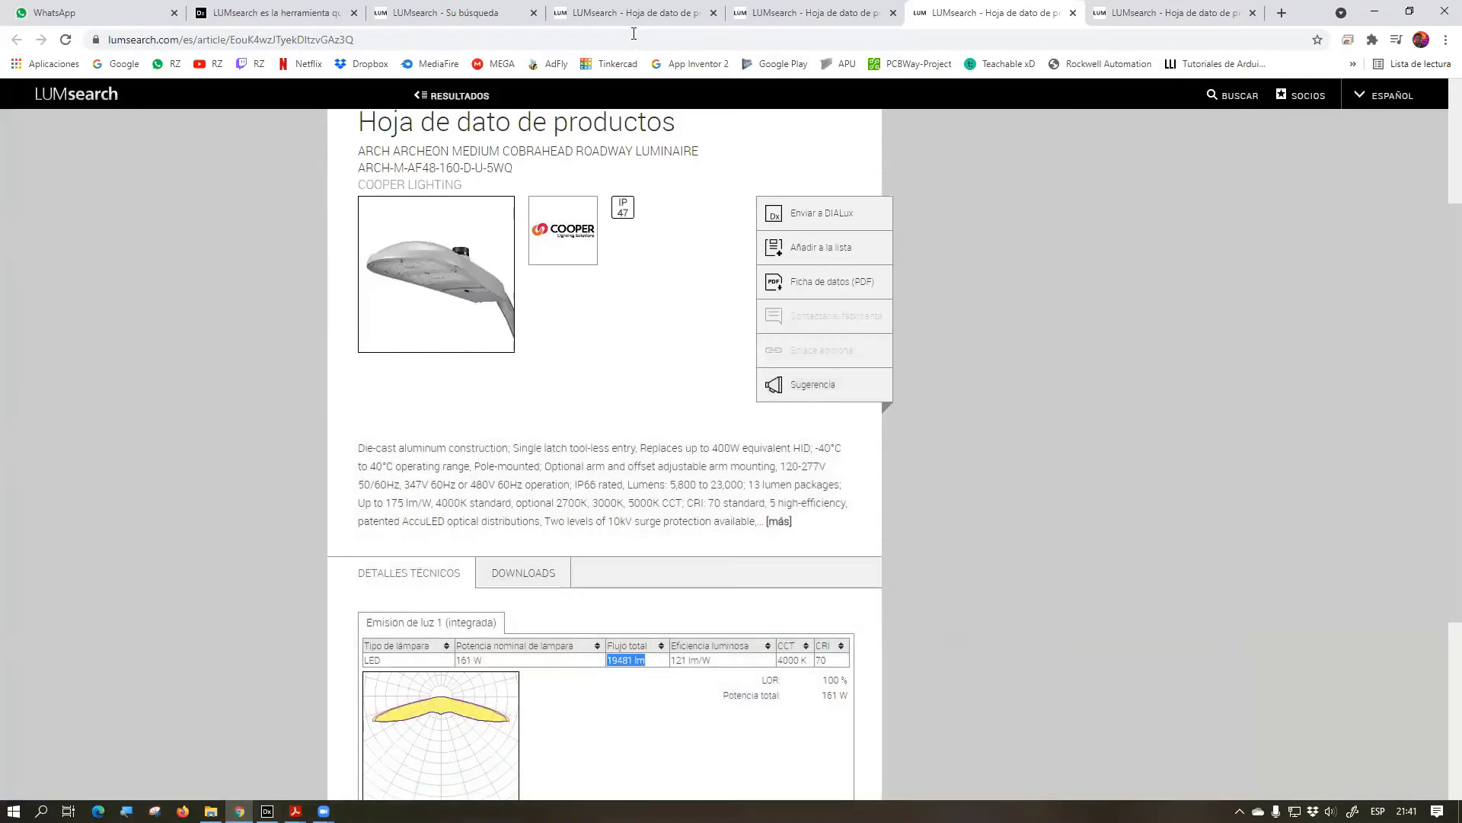
left_click(619, 14)
scroll(680, 463, "down", 3)
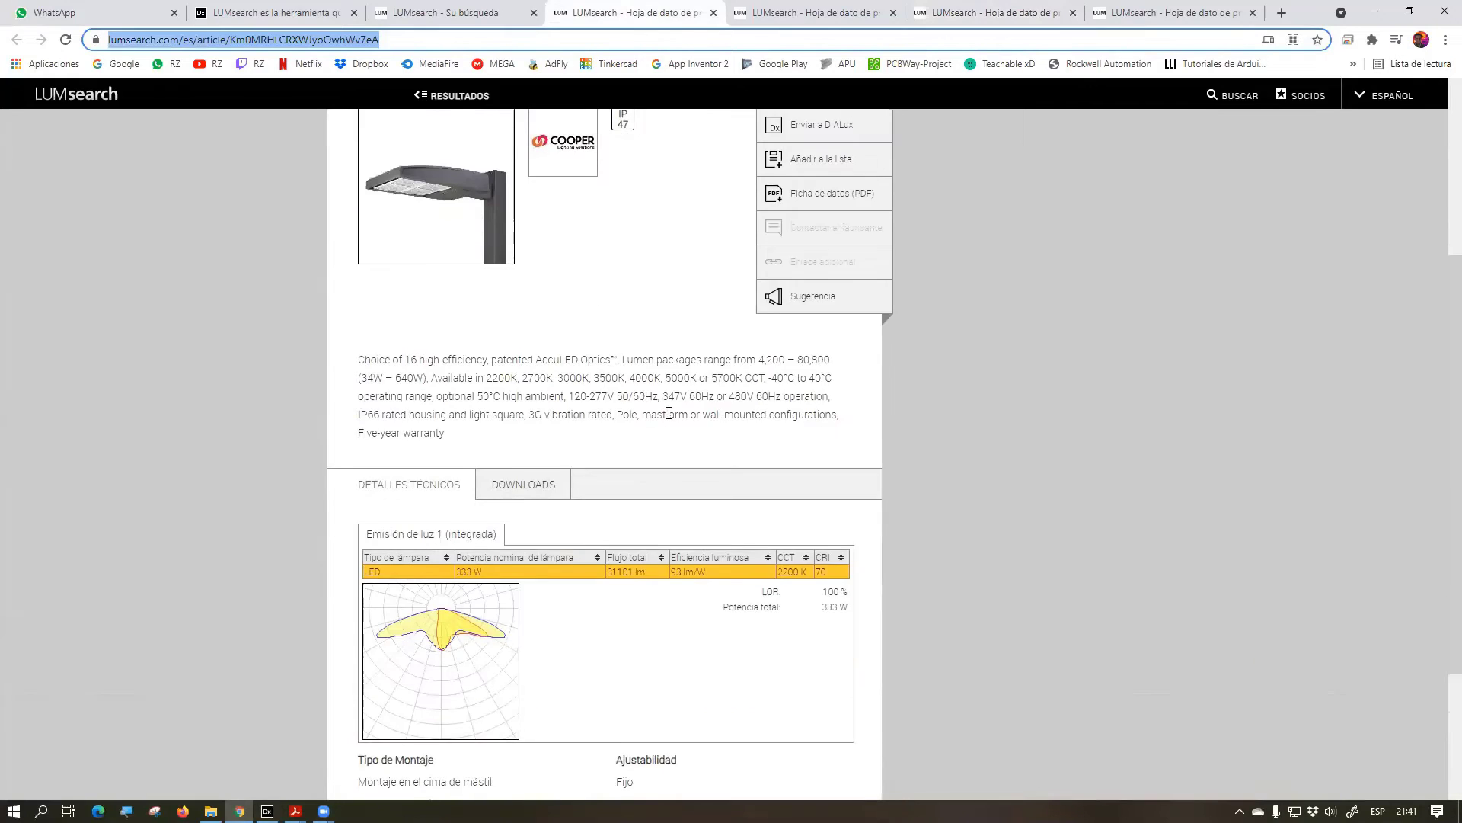
scroll(669, 412, "up", 1)
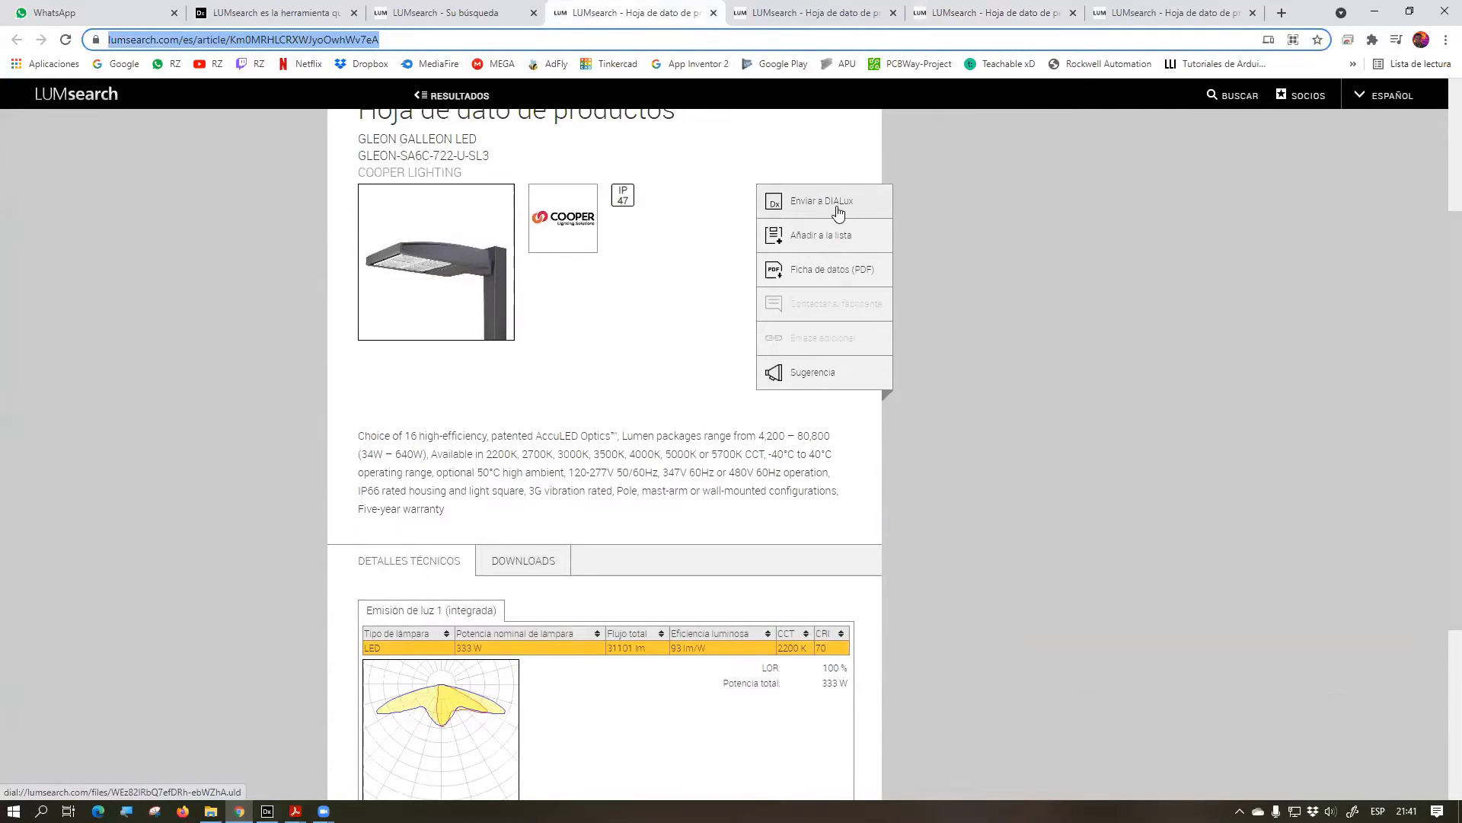
left_click(838, 212)
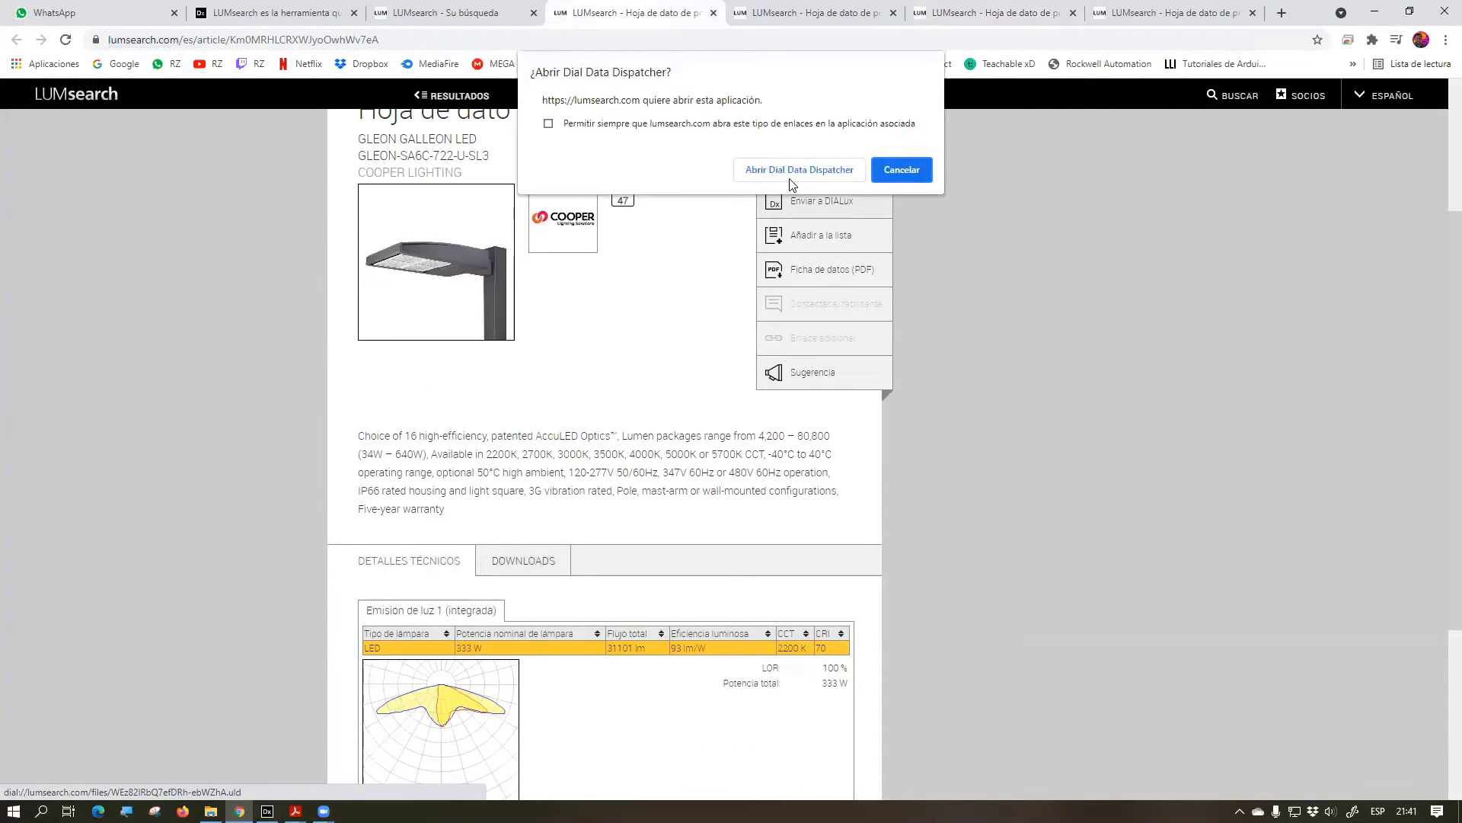
left_click(792, 171)
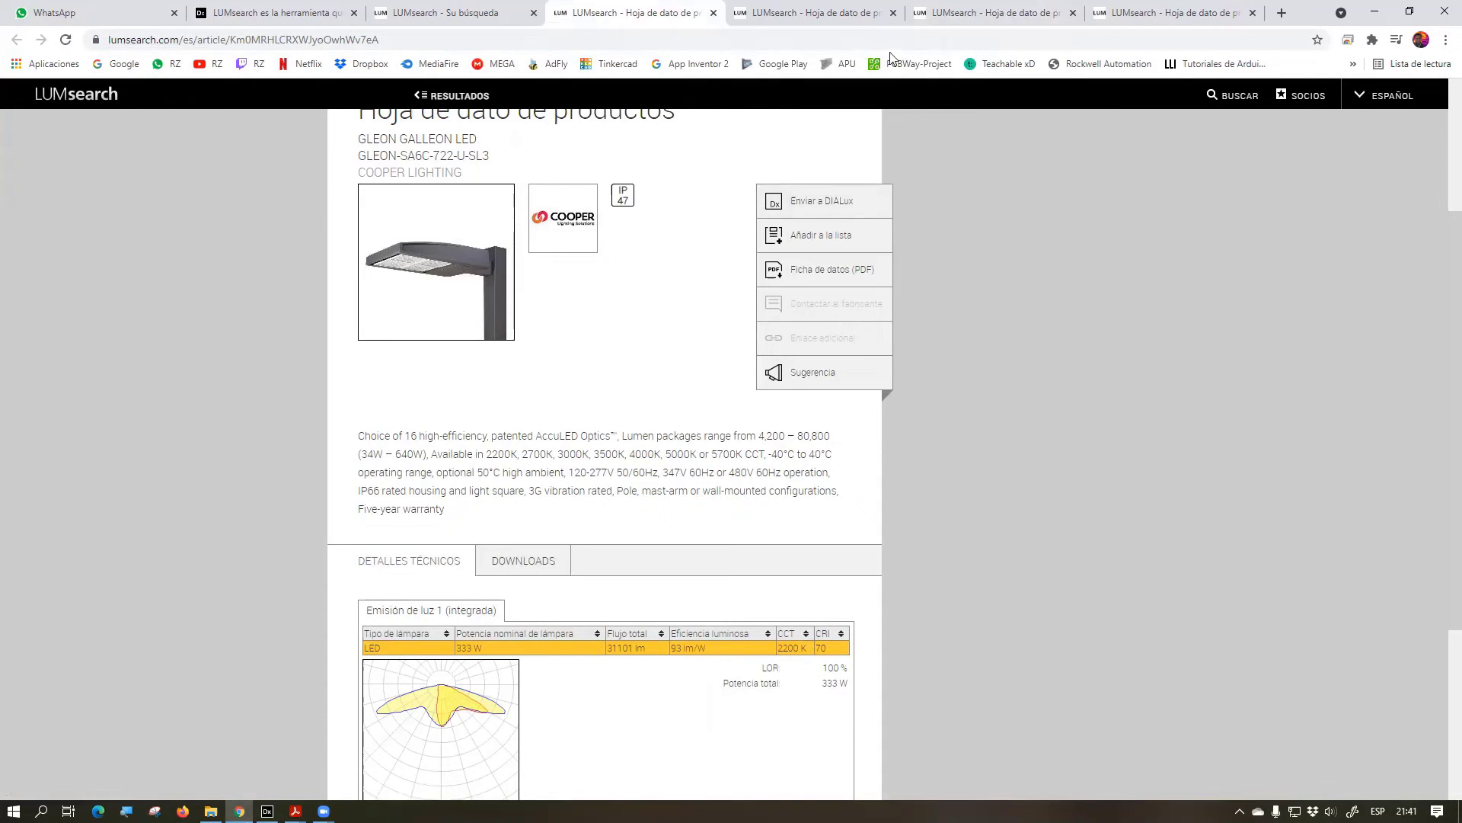
Switch to DIALux evo and choose the ARCH Archeon Medium Cobrahead Roadway Luminaire as the active luminaire
left_click(960, 12)
left_click(661, 22)
left_click(266, 811)
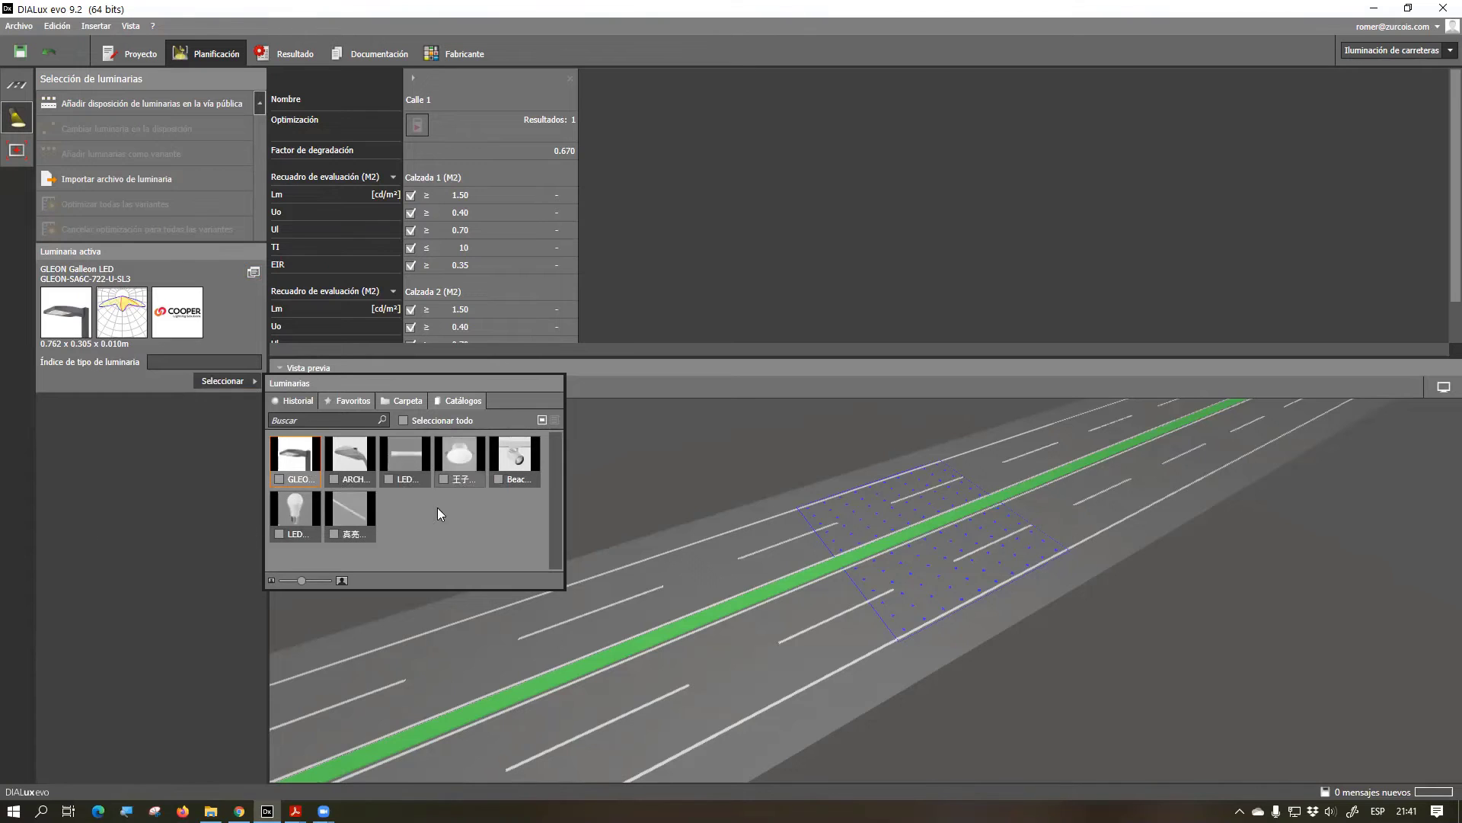
left_click(350, 461)
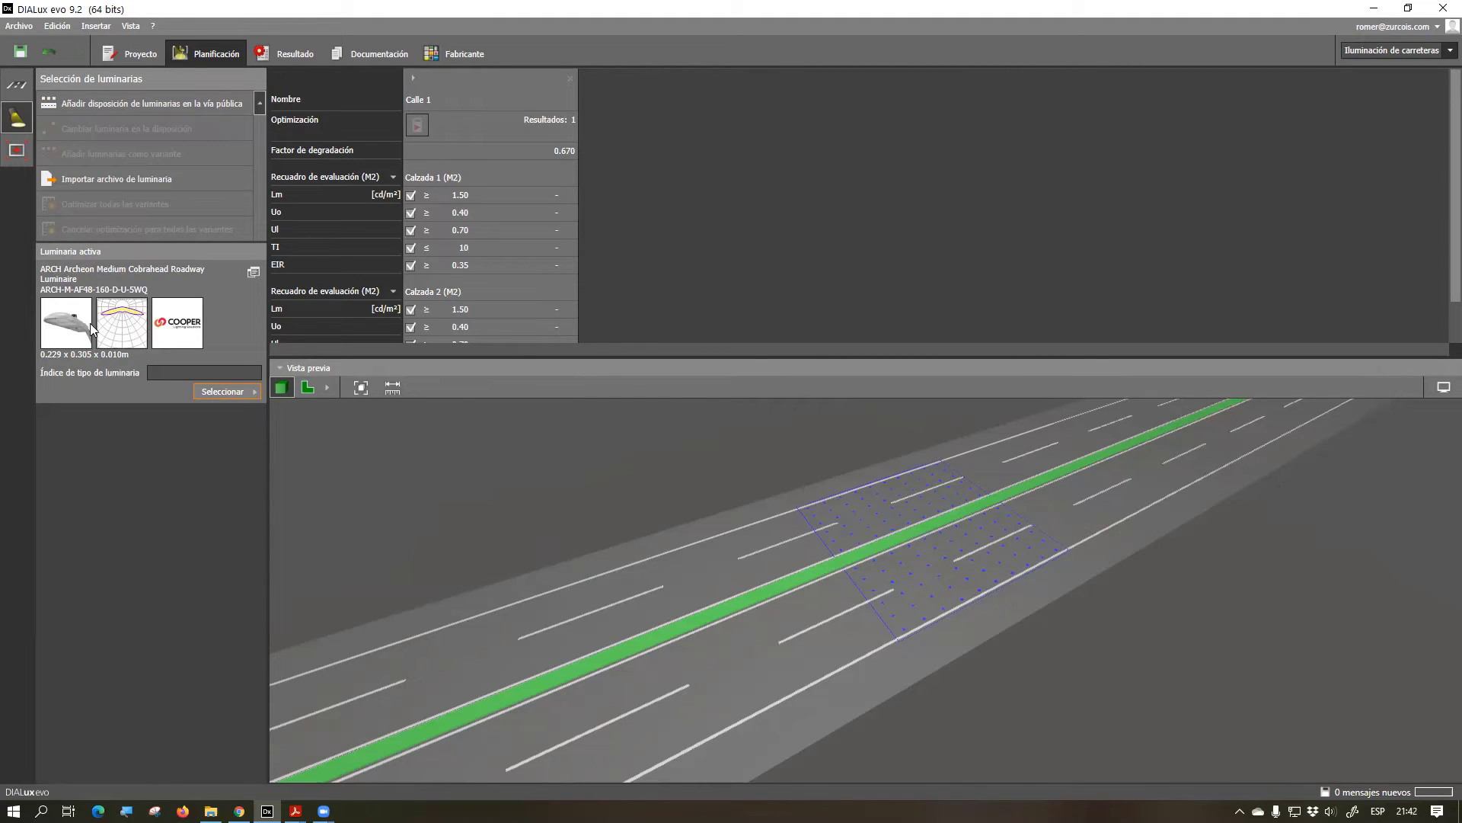
Go back to LUMsearch and compare the technical details and light distribution of the ARCH Archeon and GLEON Galleon data sheets
key("alt+Tab")
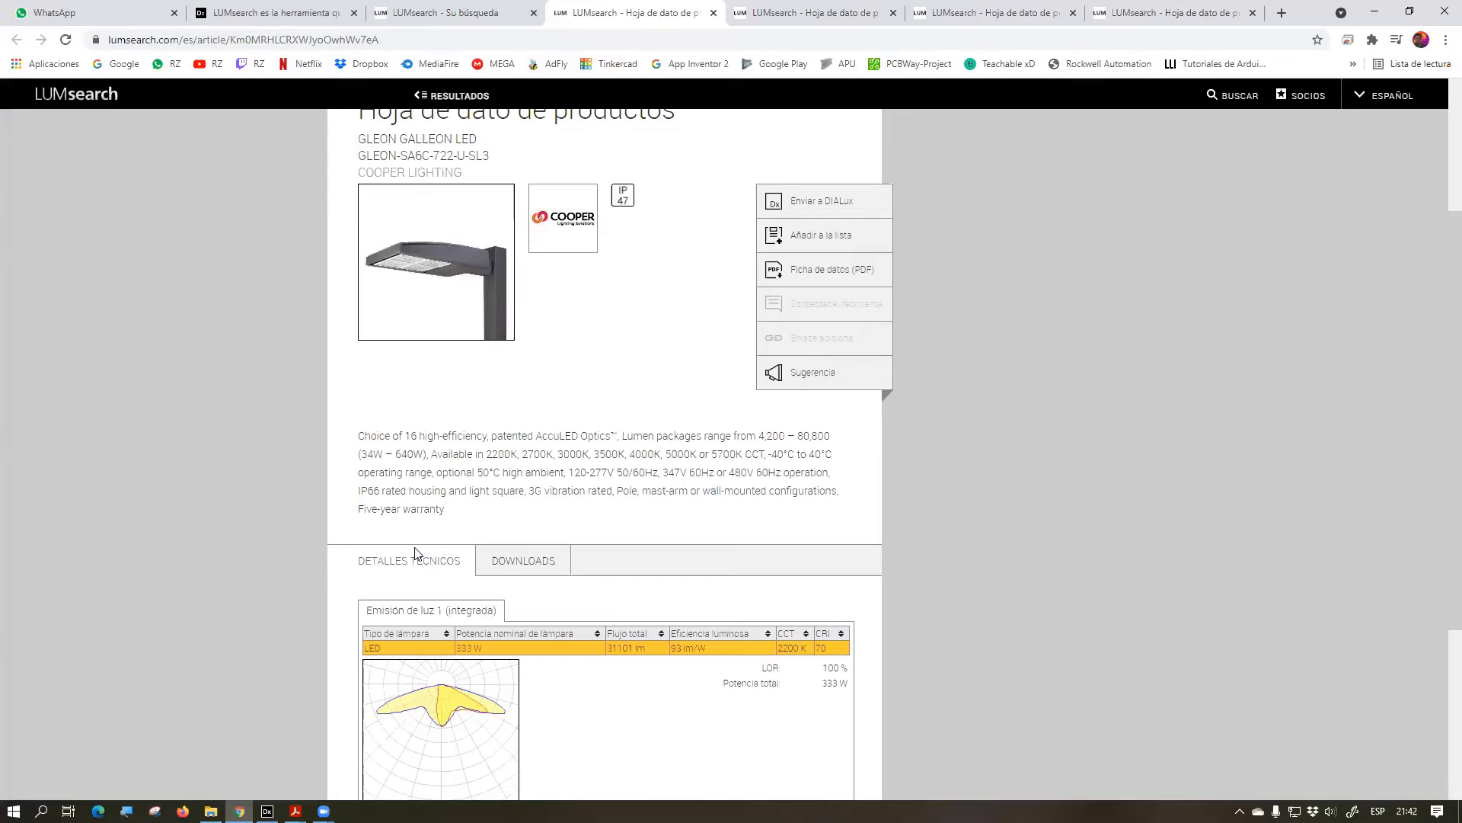
left_click(952, 13)
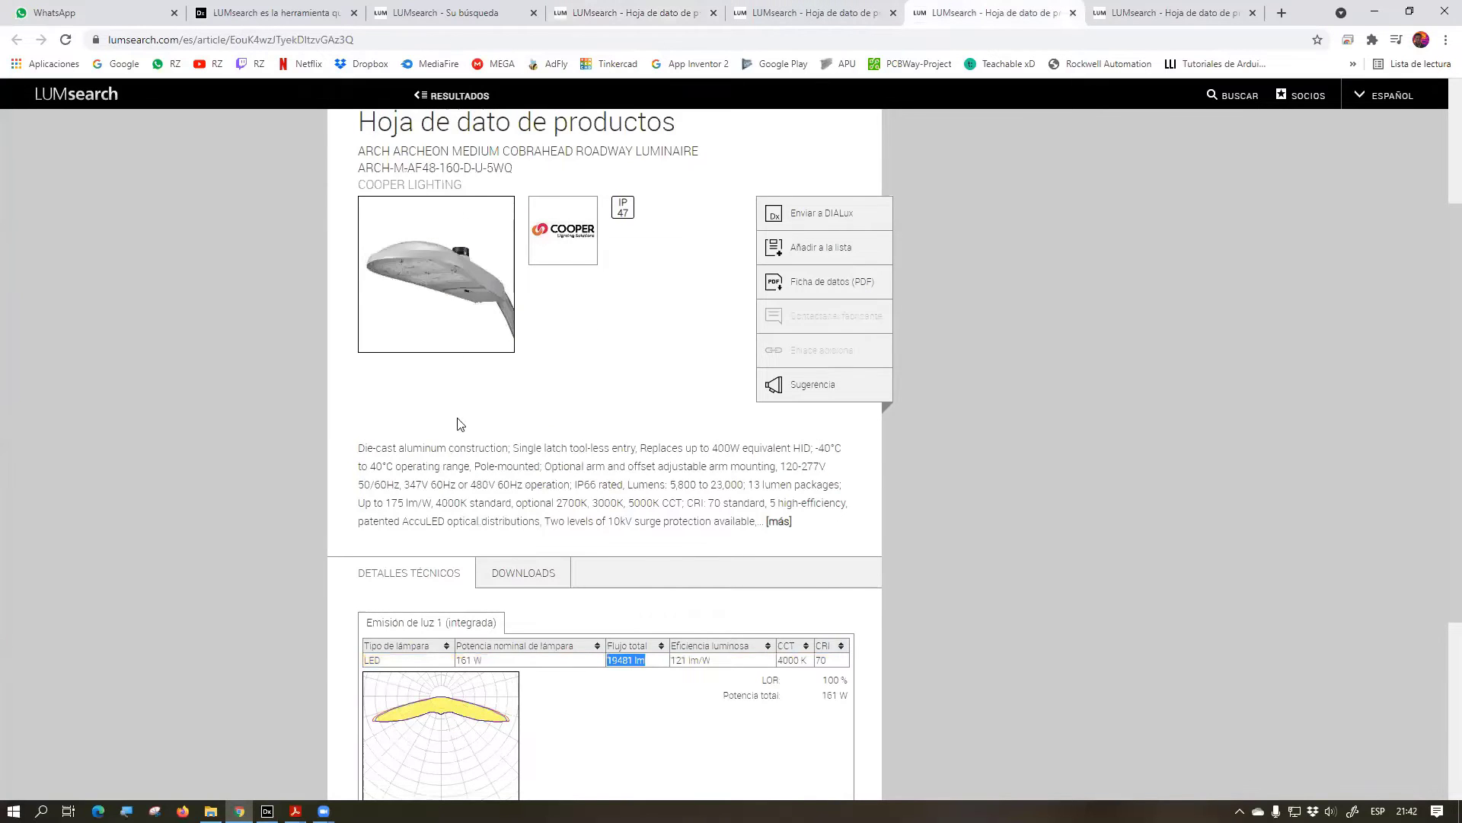
scroll(491, 407, "up", 2)
scroll(450, 441, "down", 2)
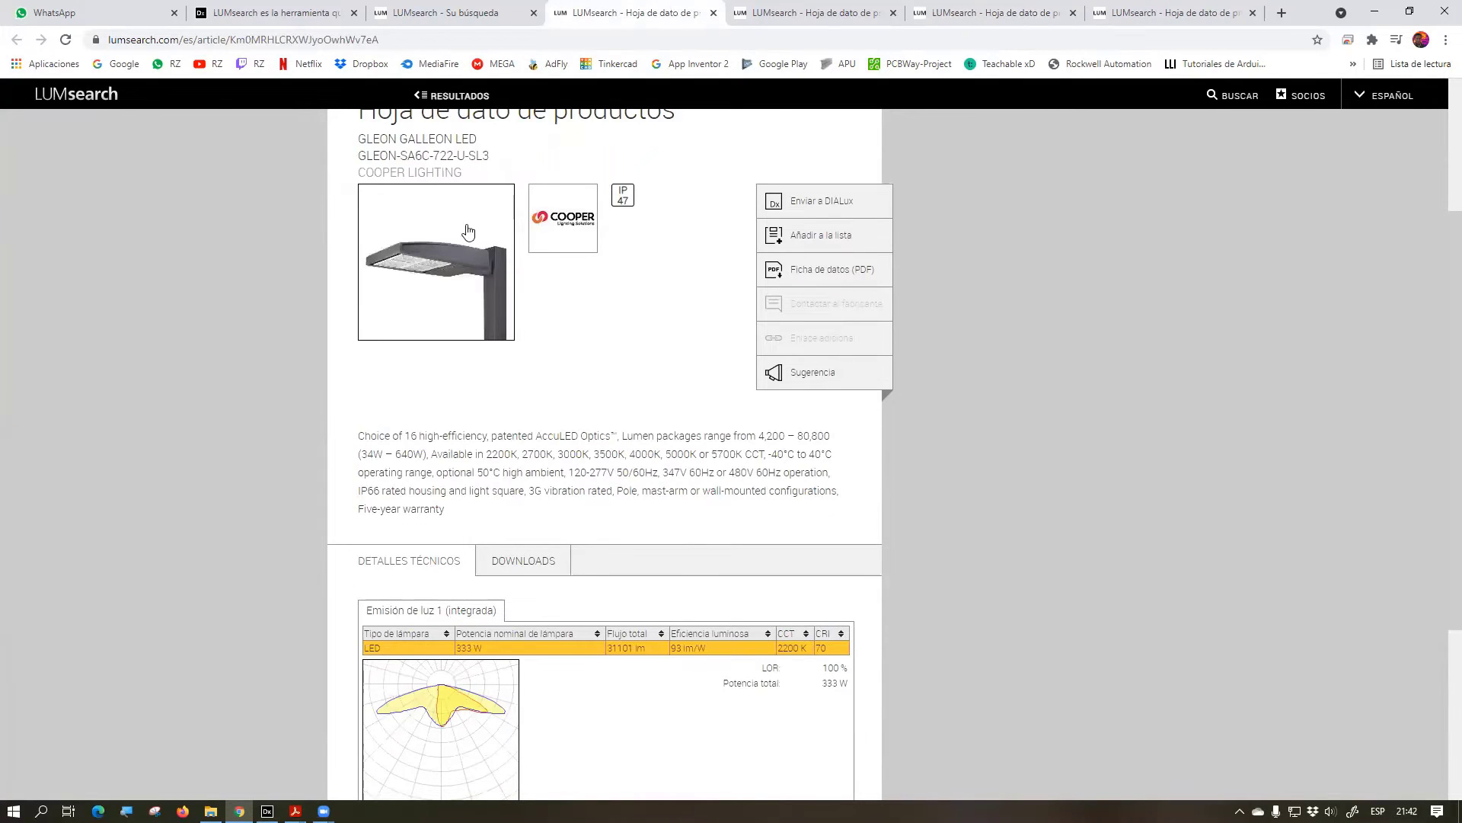
scroll(491, 297, "down", 2)
scroll(491, 297, "up", 2)
left_click(1059, 10)
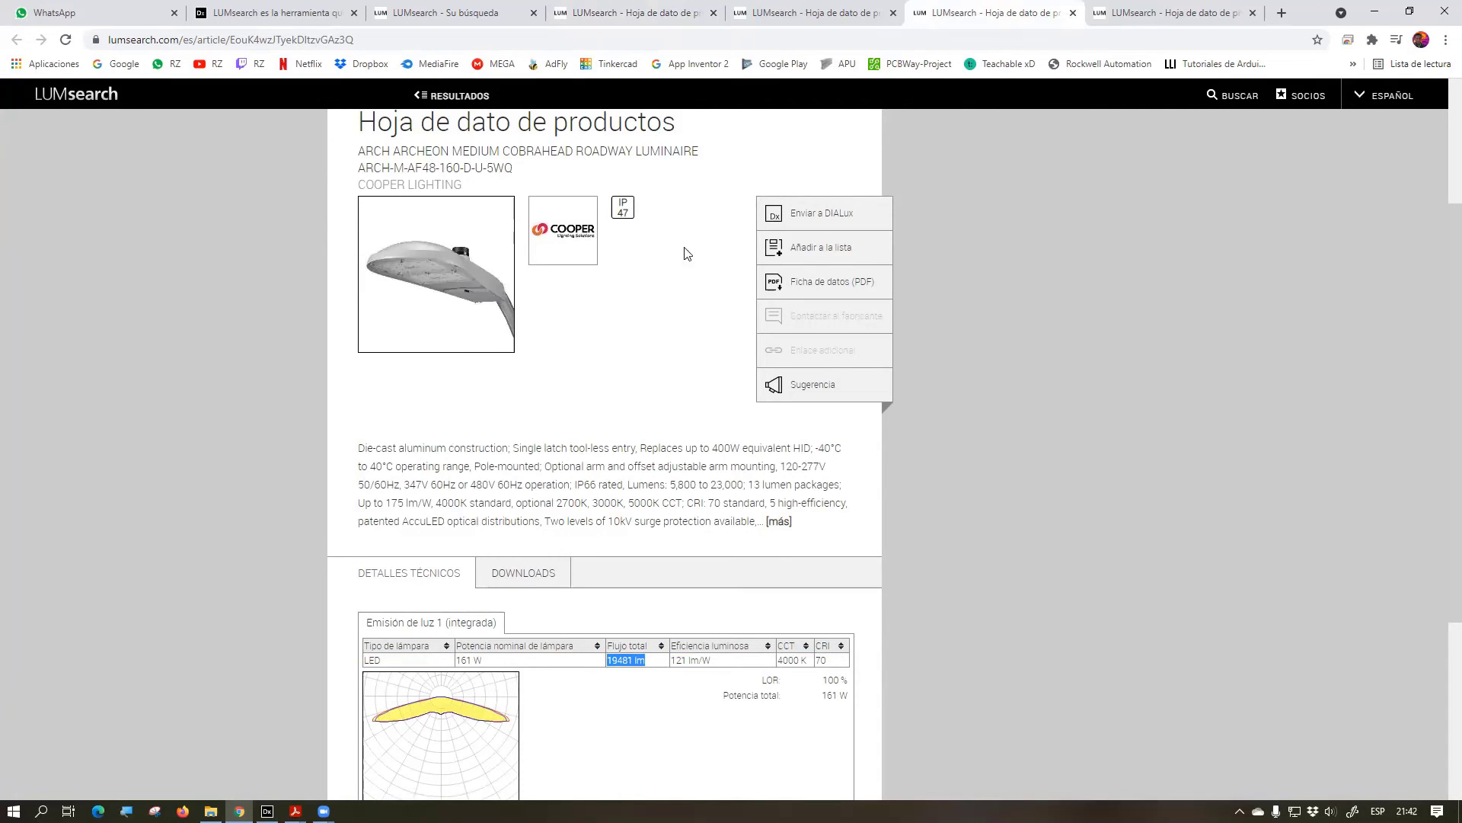
scroll(762, 358, "down", 4)
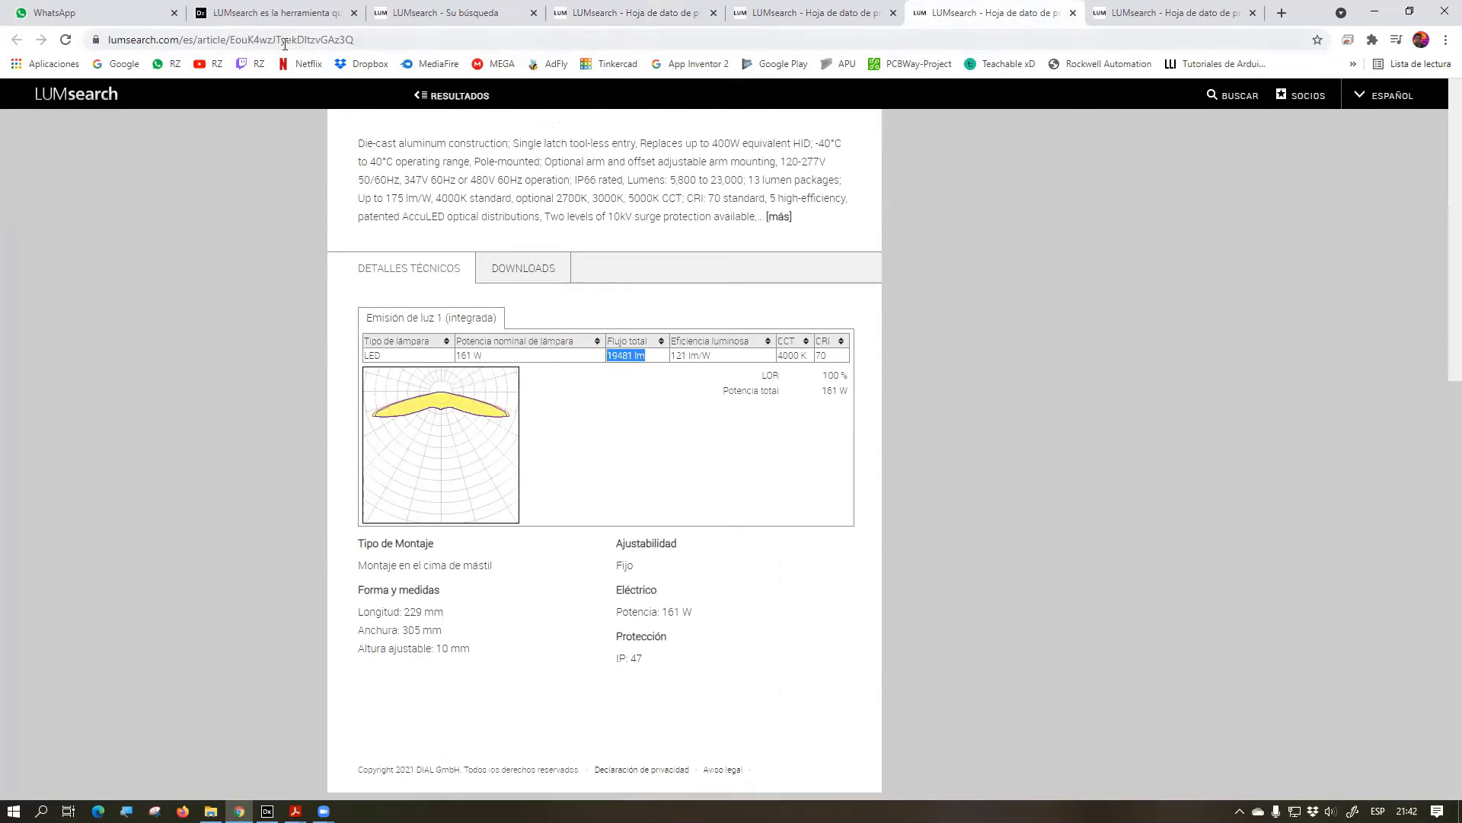
Return to DIALux evo and add a luminaire arrangement to Calle 1 using the ARCH Archeon Medium Cobrahead luminaire
left_click(1375, 11)
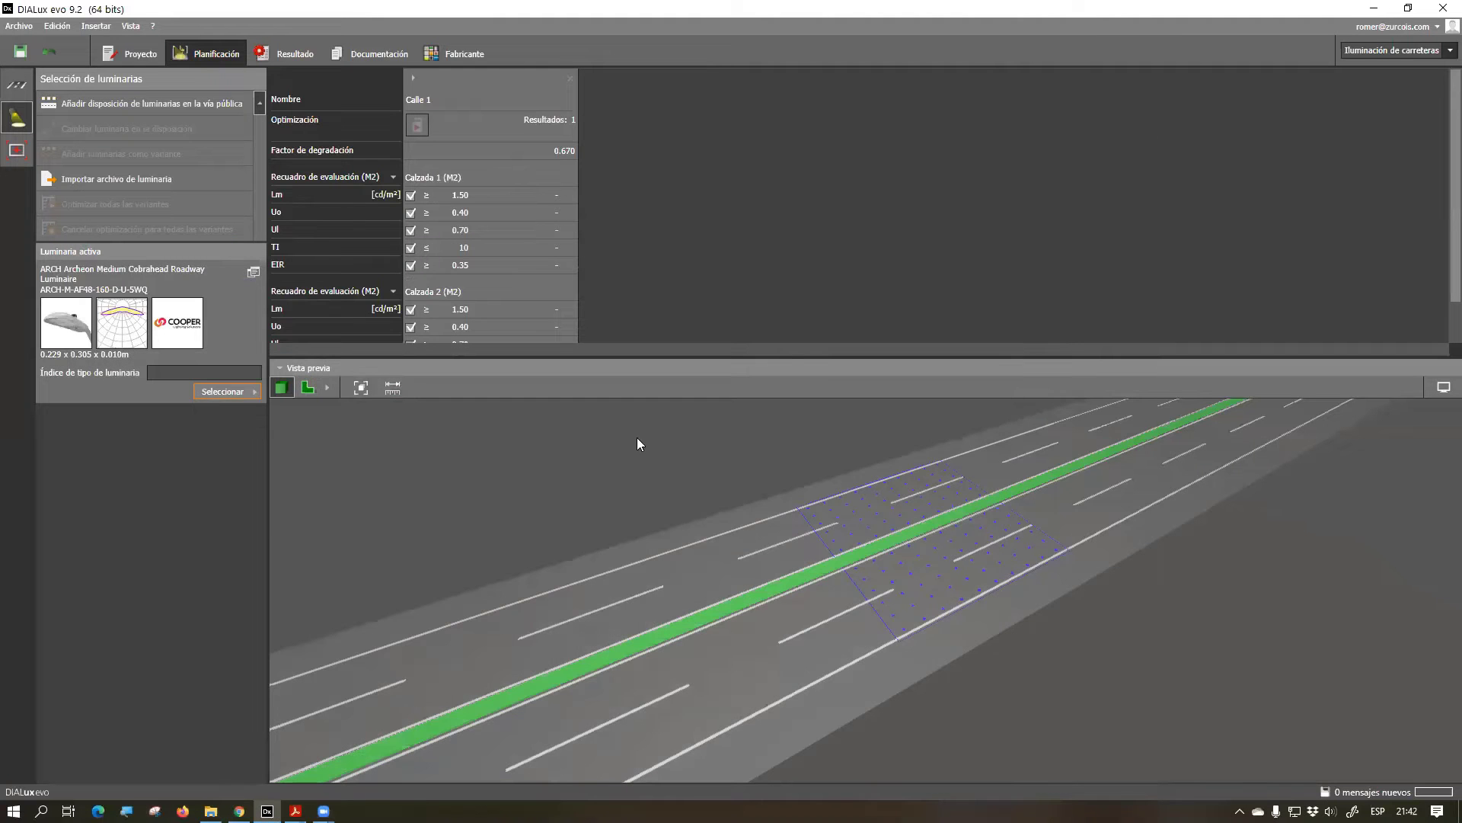
left_click(229, 393)
left_click(354, 466)
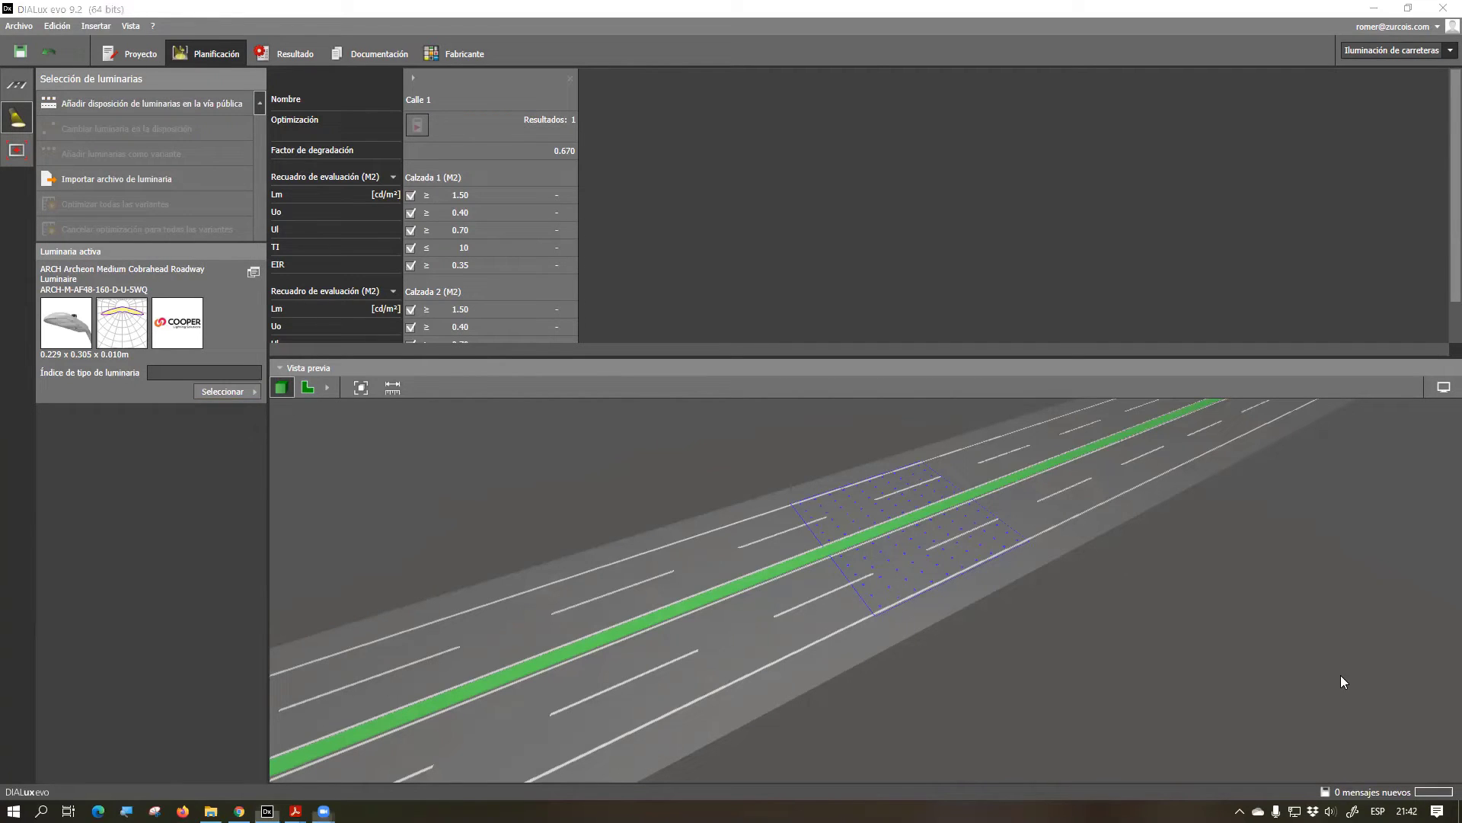
left_click_drag(863, 235, 253, 115)
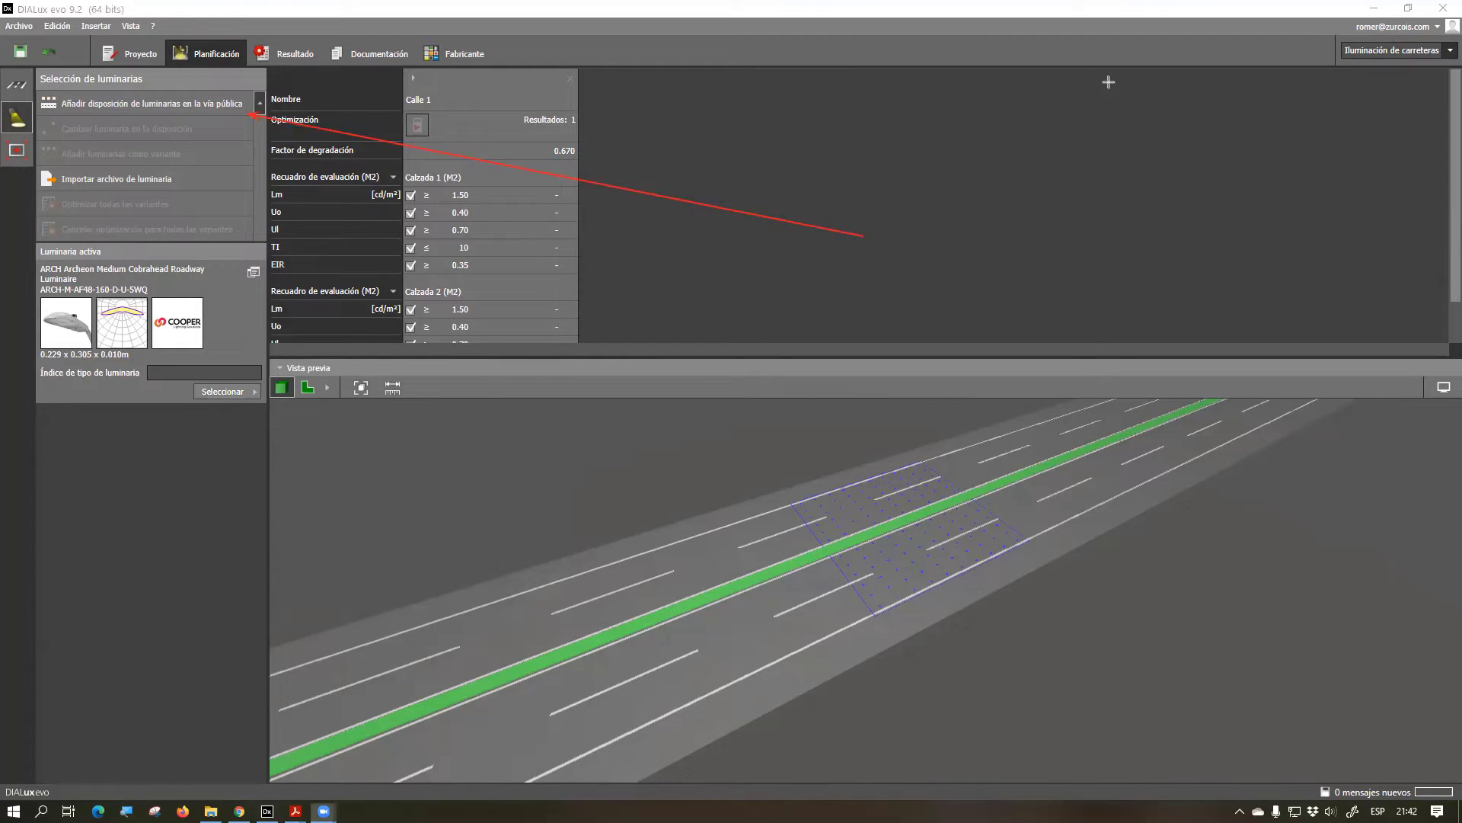
left_click(139, 108)
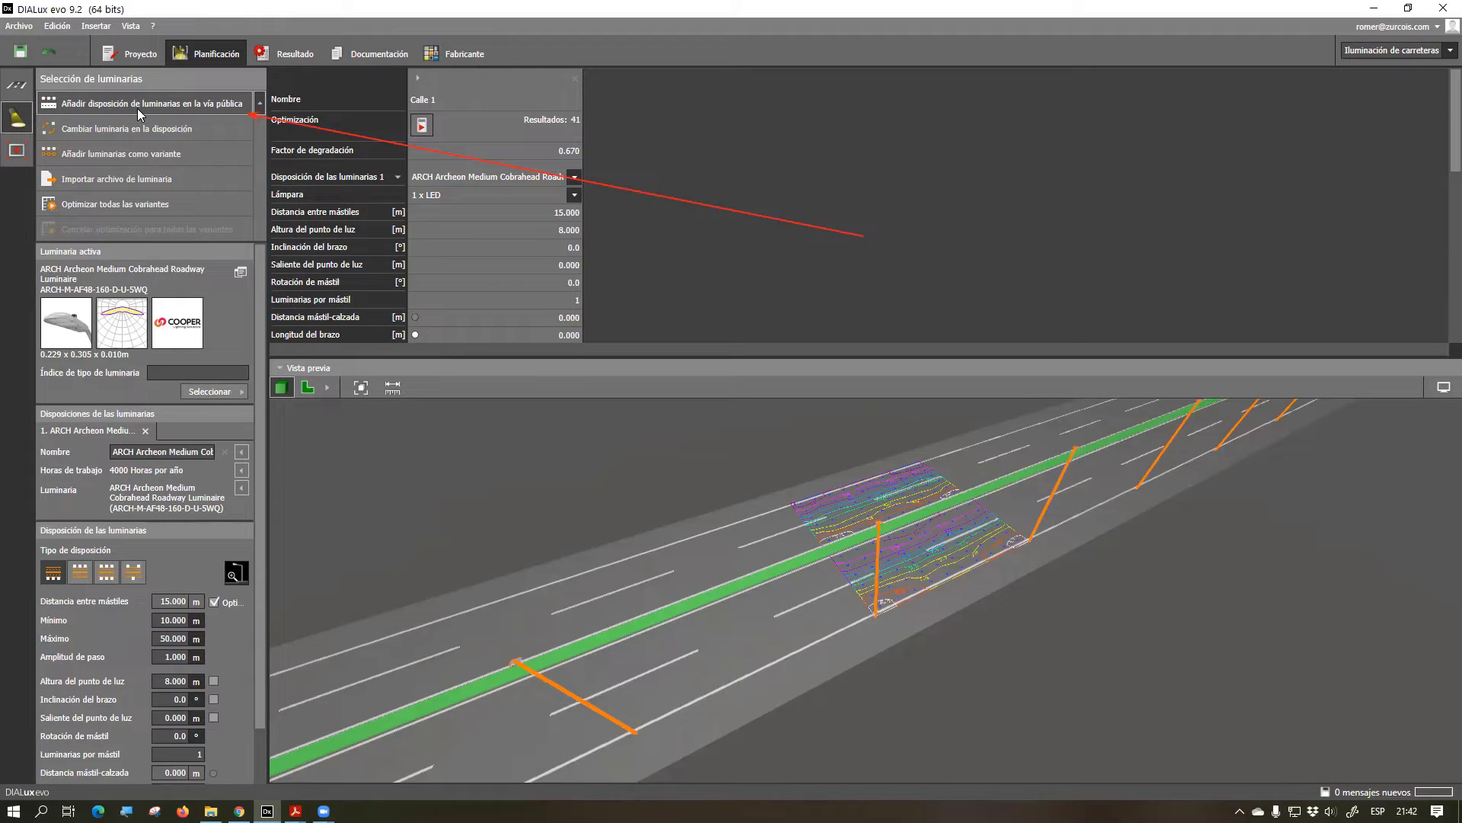
Examine the pole spacing limits of the arrangement and view the luminance isolines and pole positions along the road
scroll(256, 497, "down", 1)
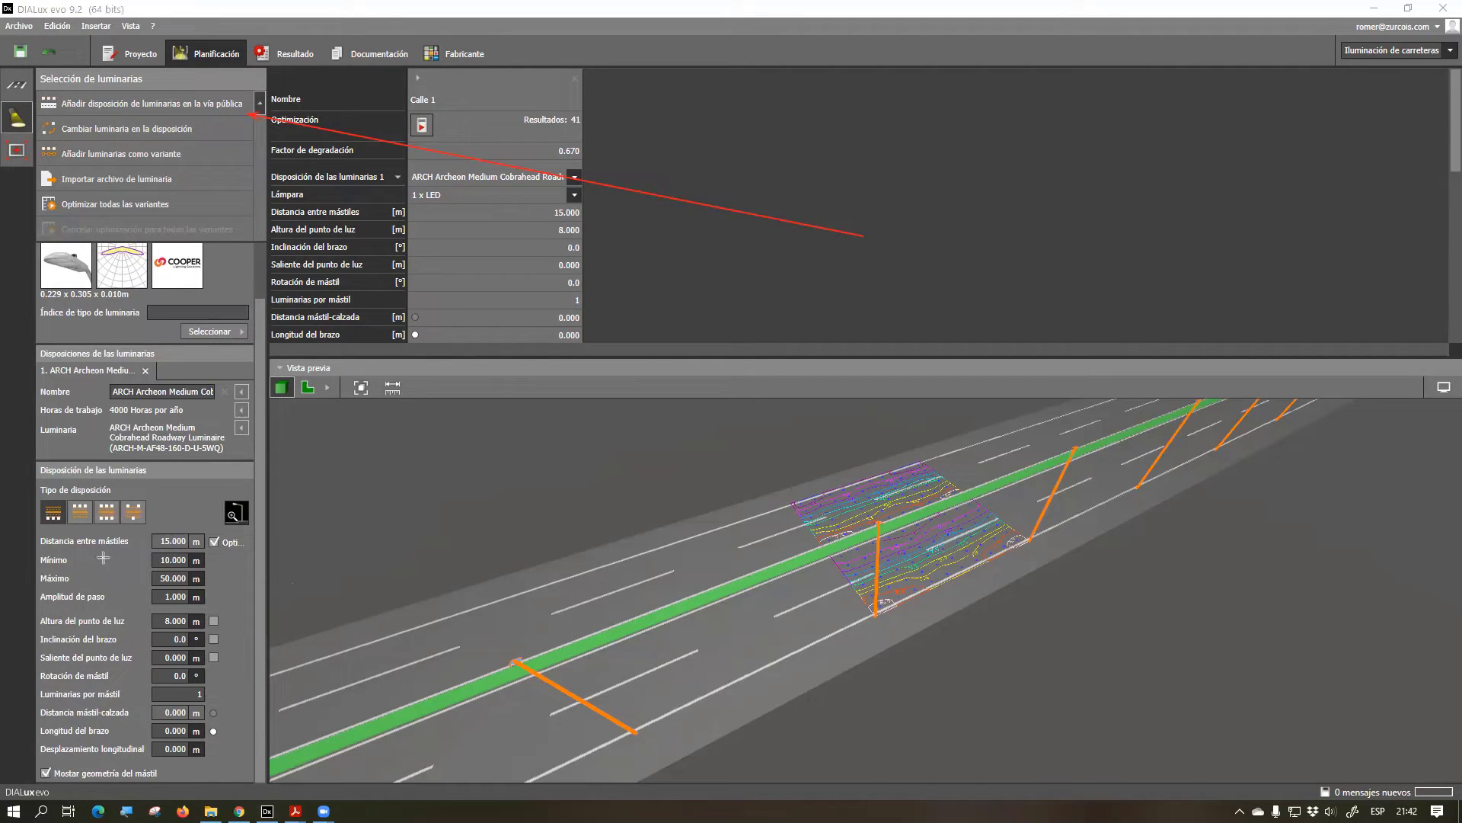
mouse_move(11, 554)
left_mouse_down()
mouse_move(23, 587)
mouse_move(299, 588)
left_mouse_up()
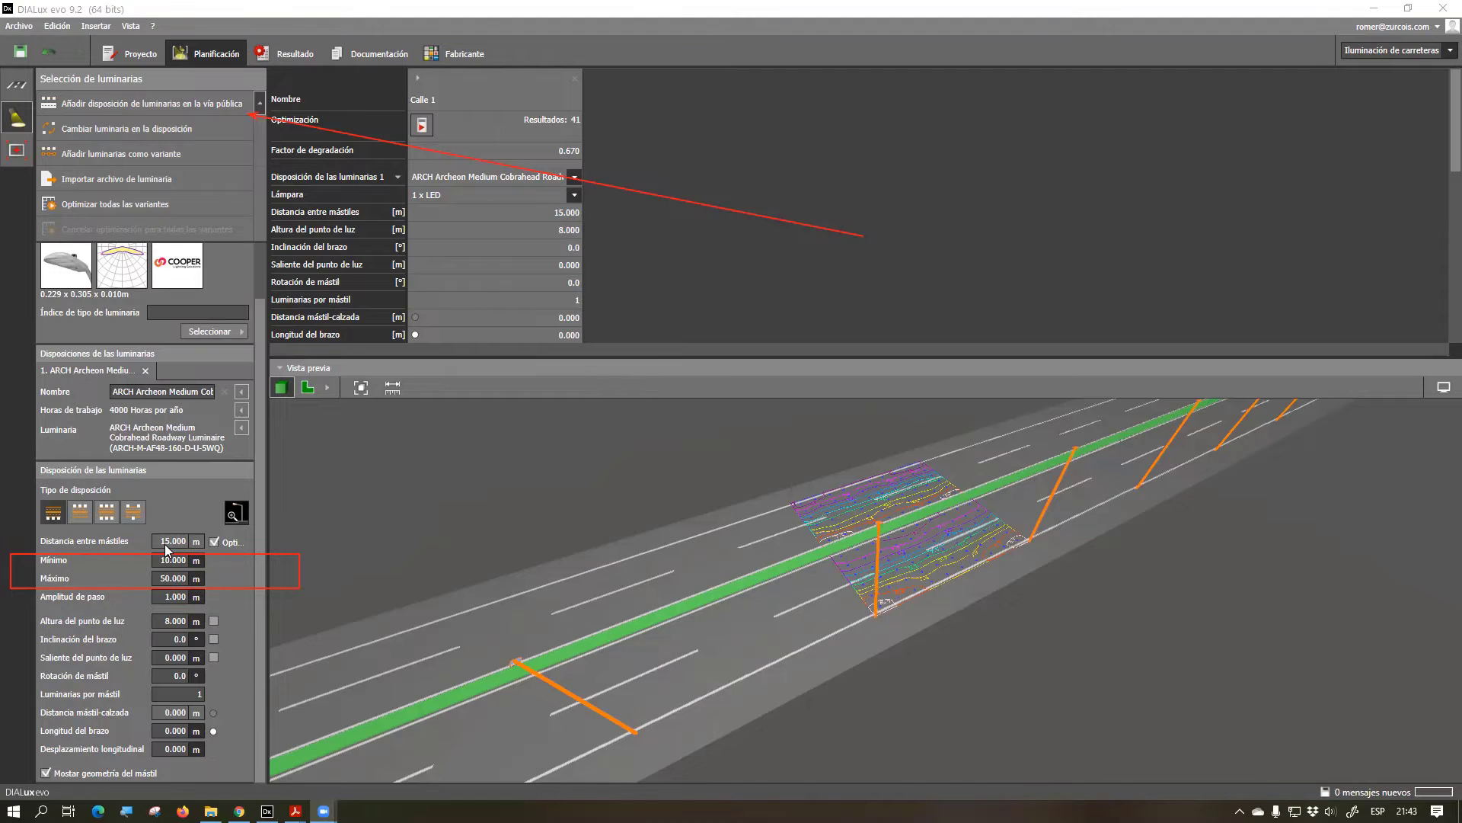
scroll(965, 547, "up", 2)
scroll(964, 553, "up", 5)
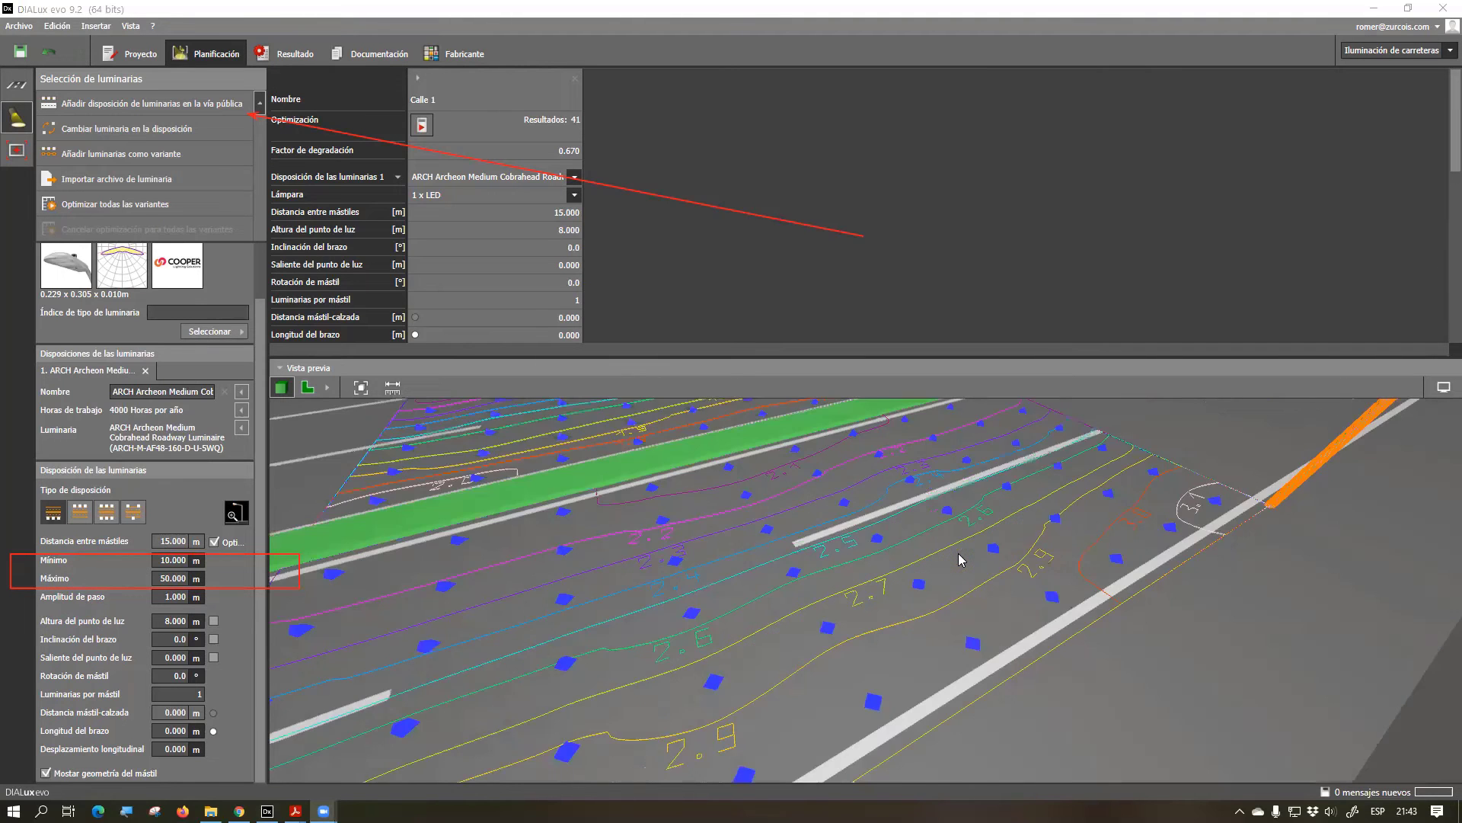
scroll(942, 555, "down", 2)
scroll(911, 610, "down", 3)
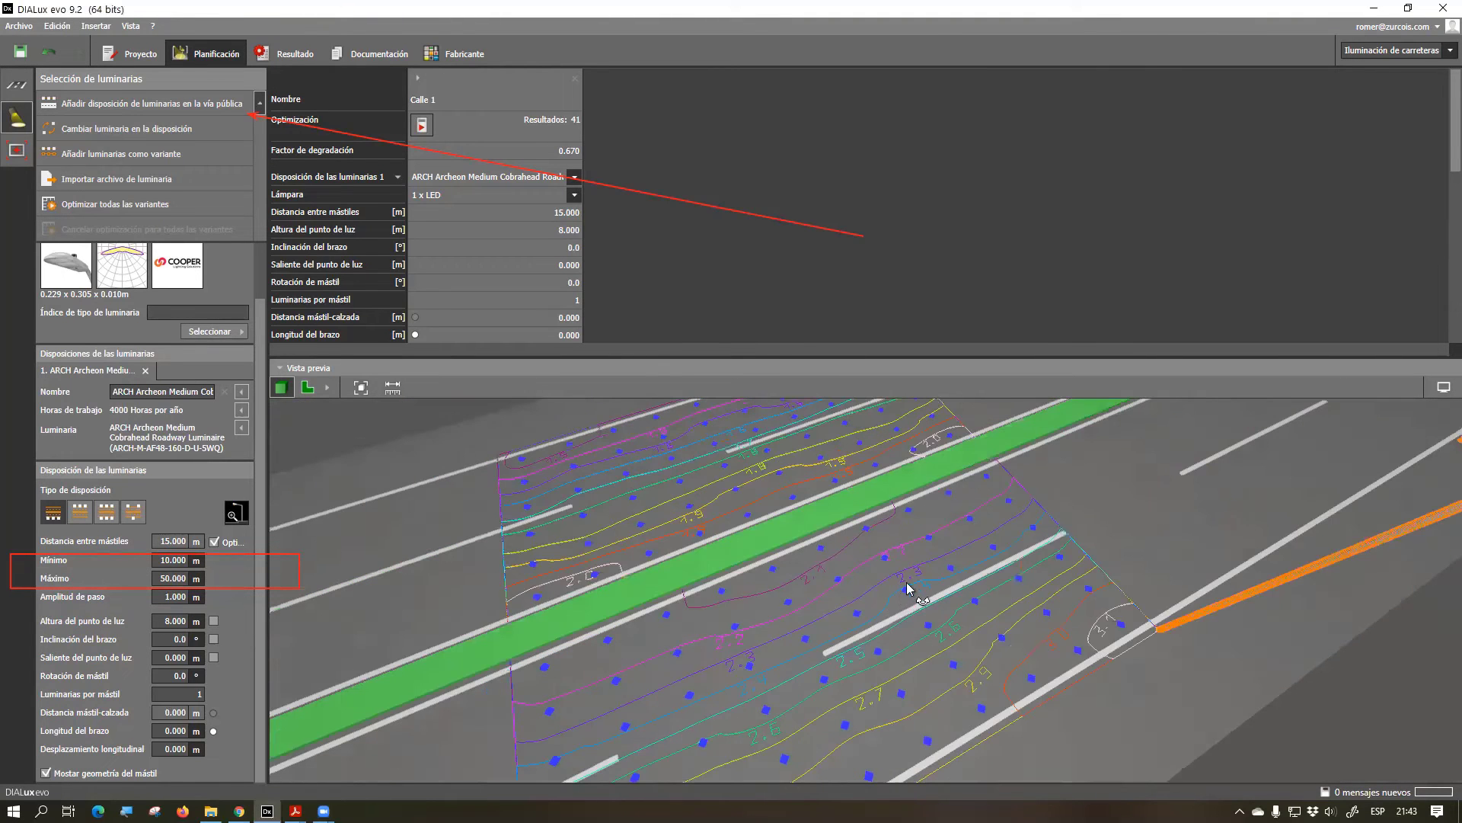
left_click_drag(978, 580, 924, 562)
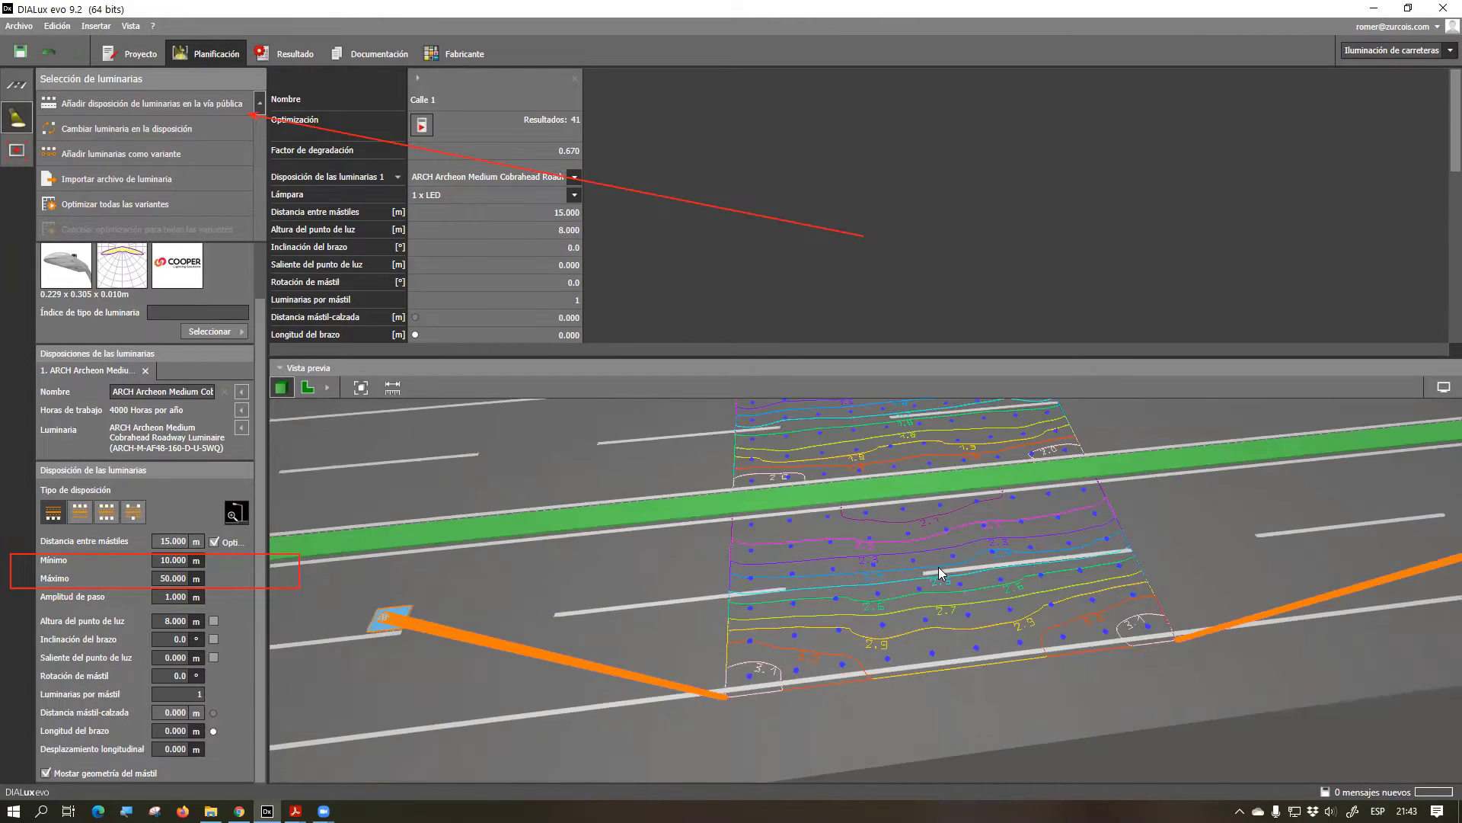
left_click_drag(839, 573, 817, 495)
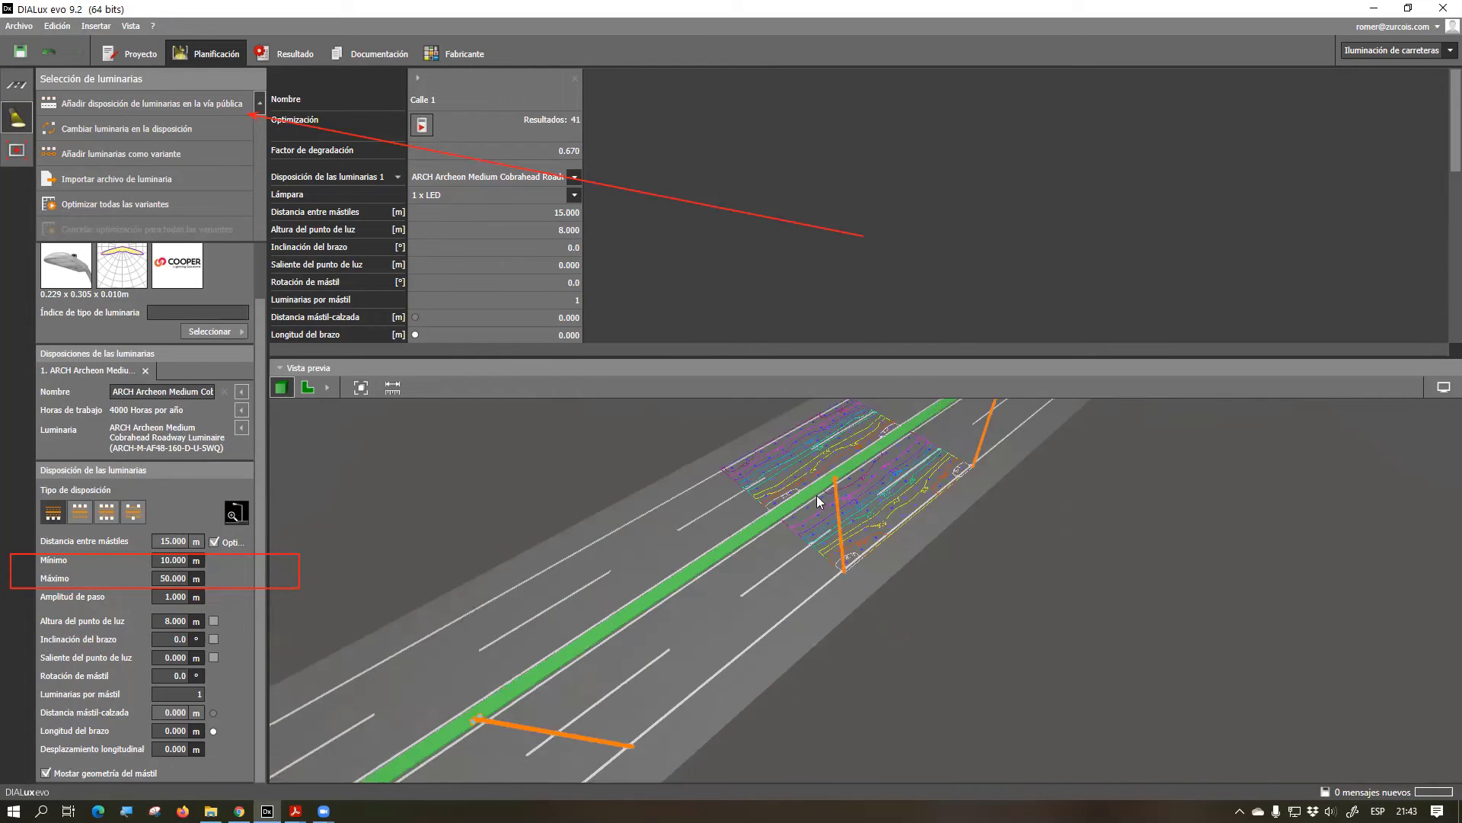
mouse_move(857, 556)
left_mouse_down()
mouse_move(899, 550)
mouse_move(861, 558)
left_mouse_up()
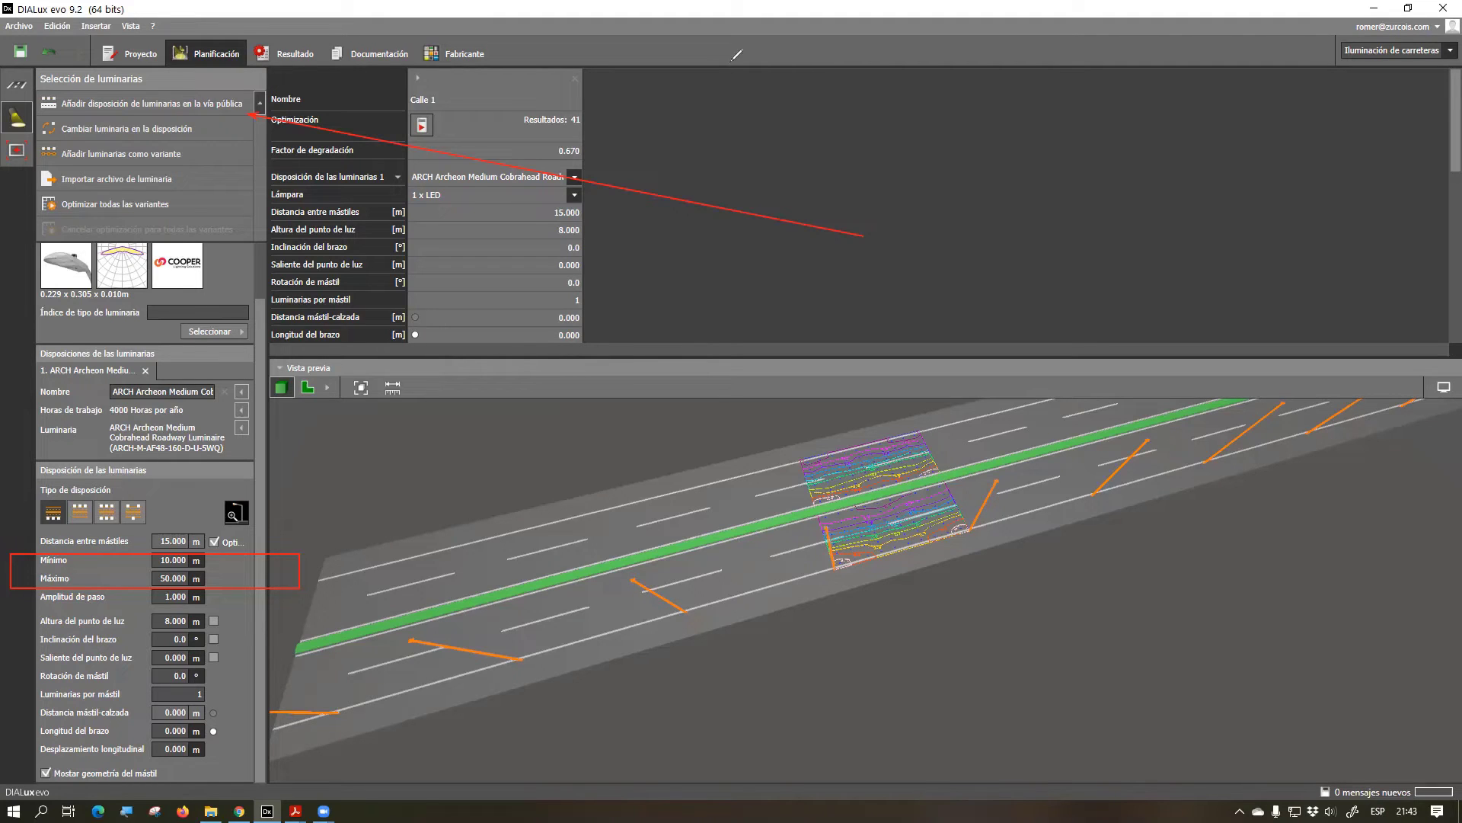
Try the single-row arrangement on the opposite side of the road and the two-sided arrangement with facing poles
left_click_drag(292, 551, 294, 490)
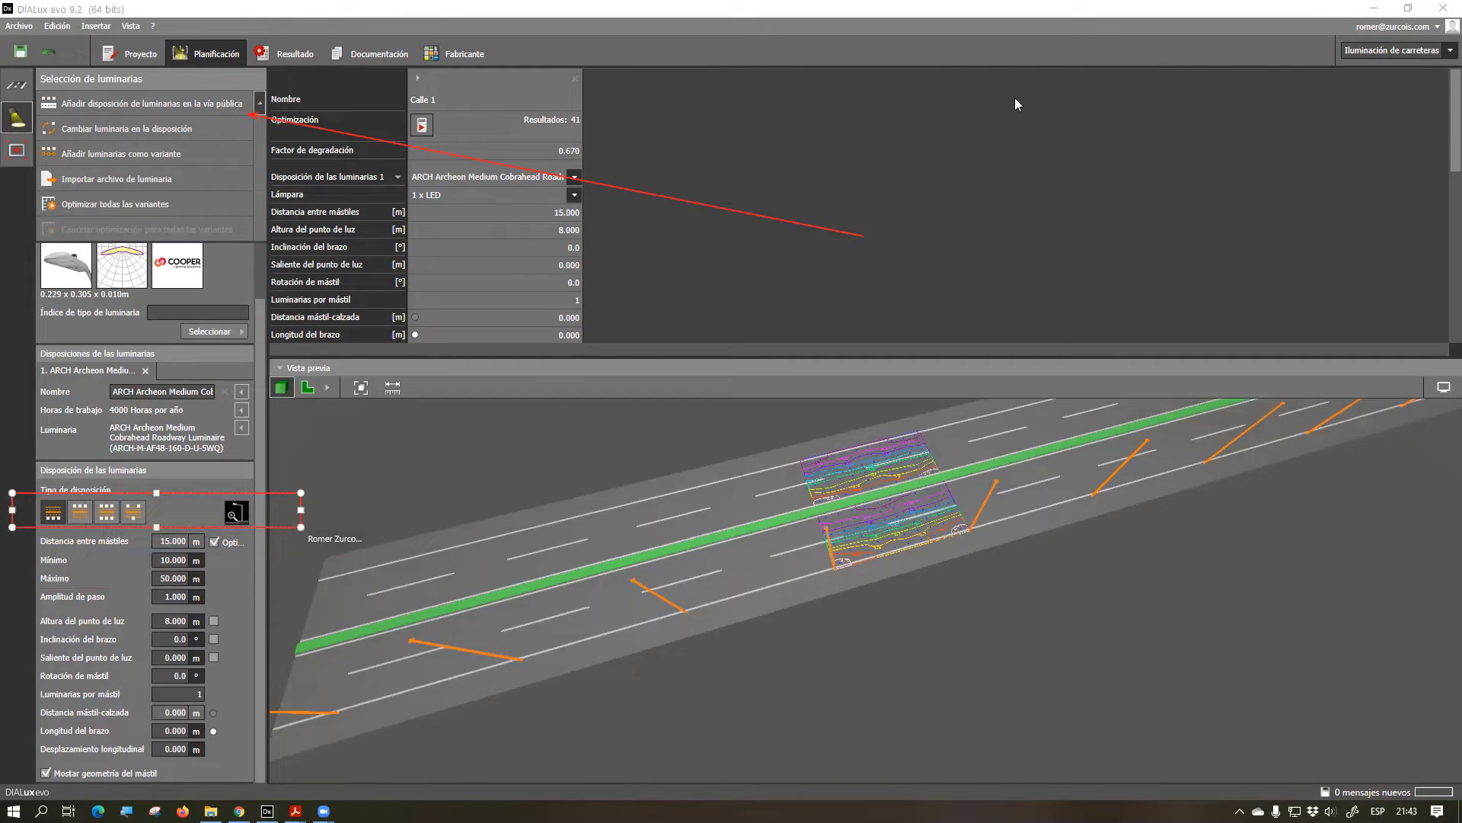
left_click(80, 513)
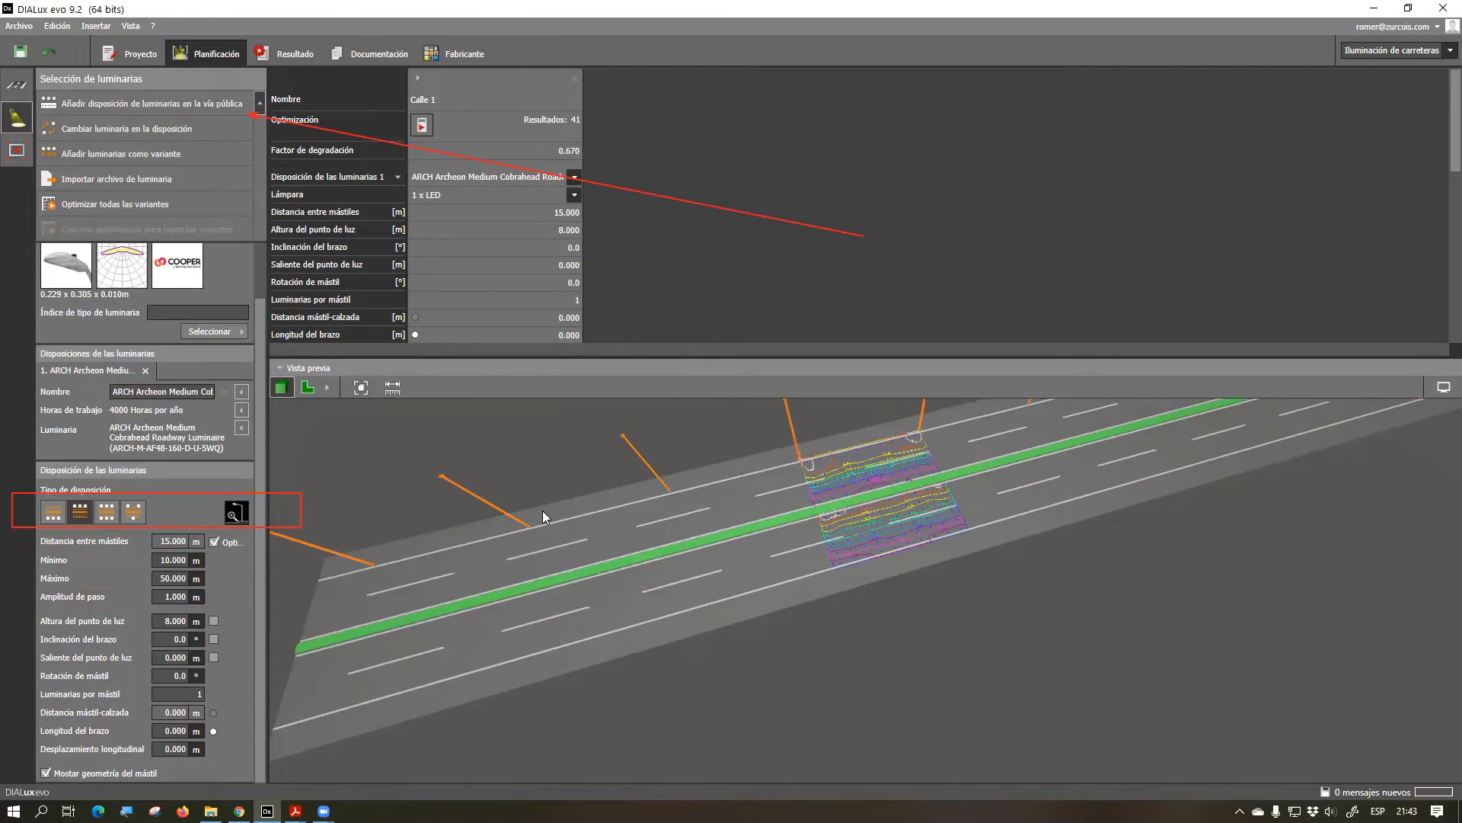
mouse_move(825, 409)
middle_mouse_down()
mouse_move(720, 440)
mouse_move(806, 429)
middle_mouse_up()
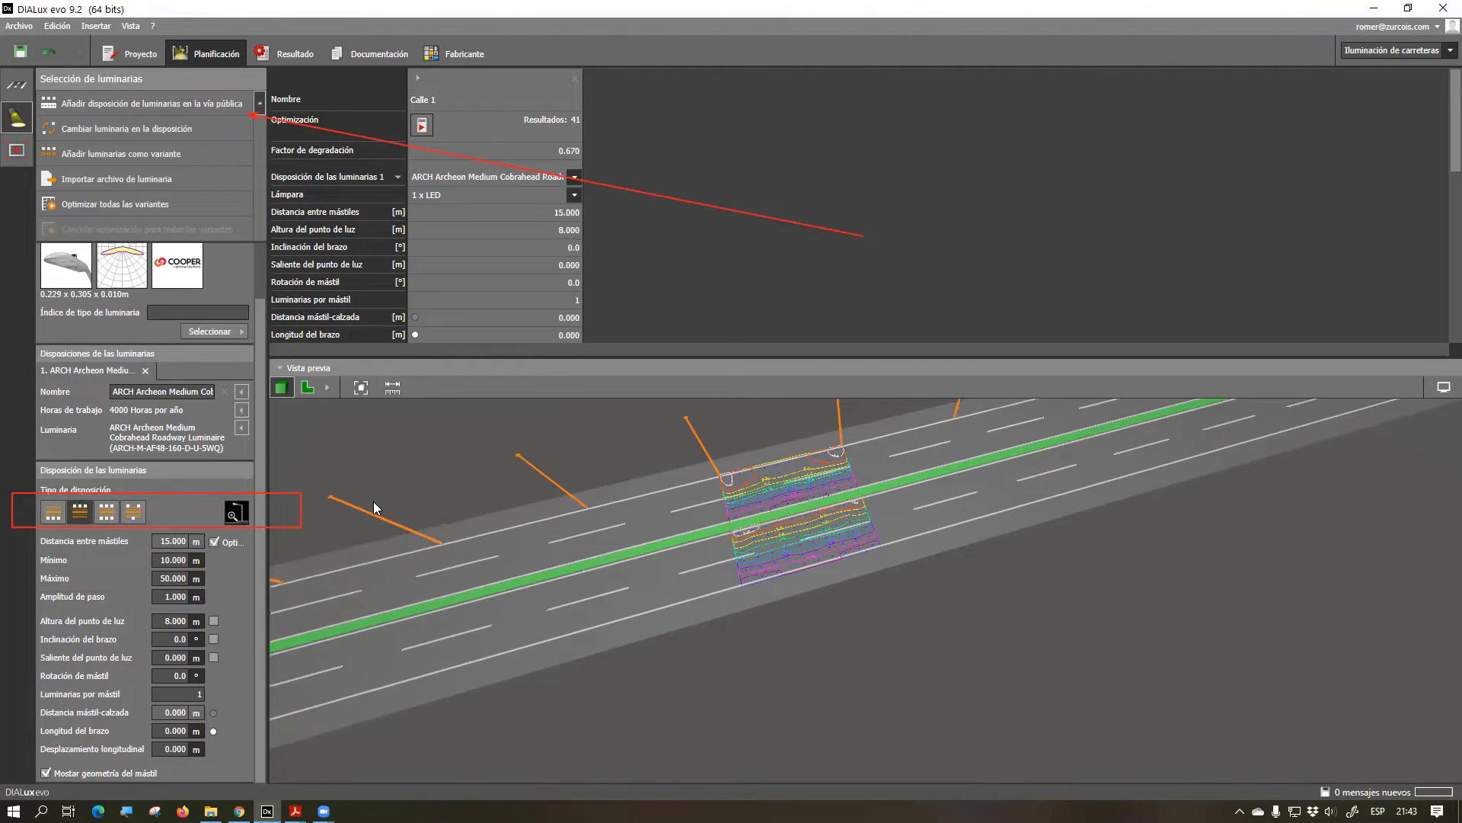
left_click(109, 518)
left_click_drag(838, 597, 847, 549)
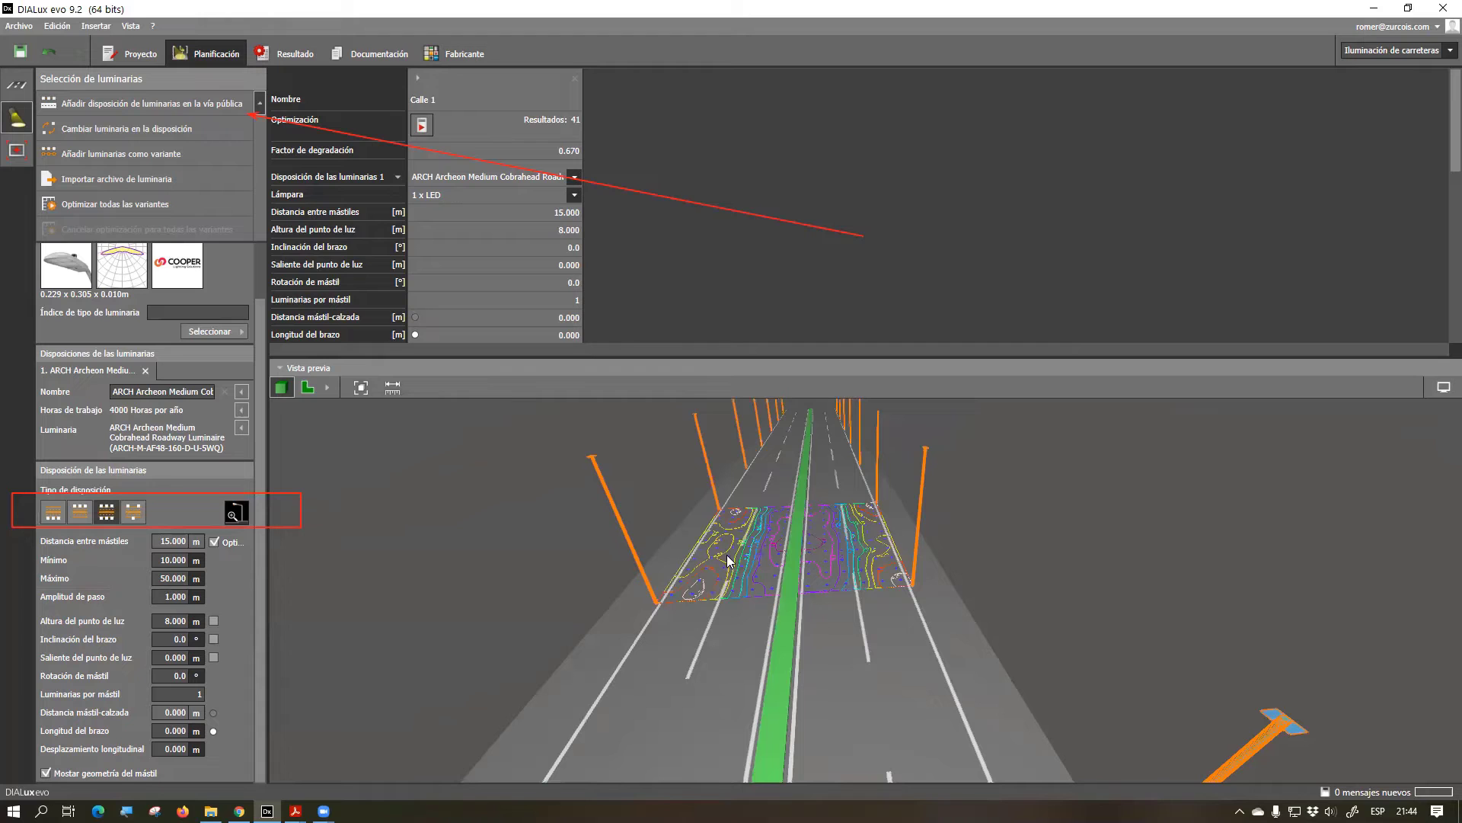
Set the luminaire arrangement to two-sided with staggered poles and inspect it along the road
left_click(134, 513)
left_click_drag(718, 539, 693, 593)
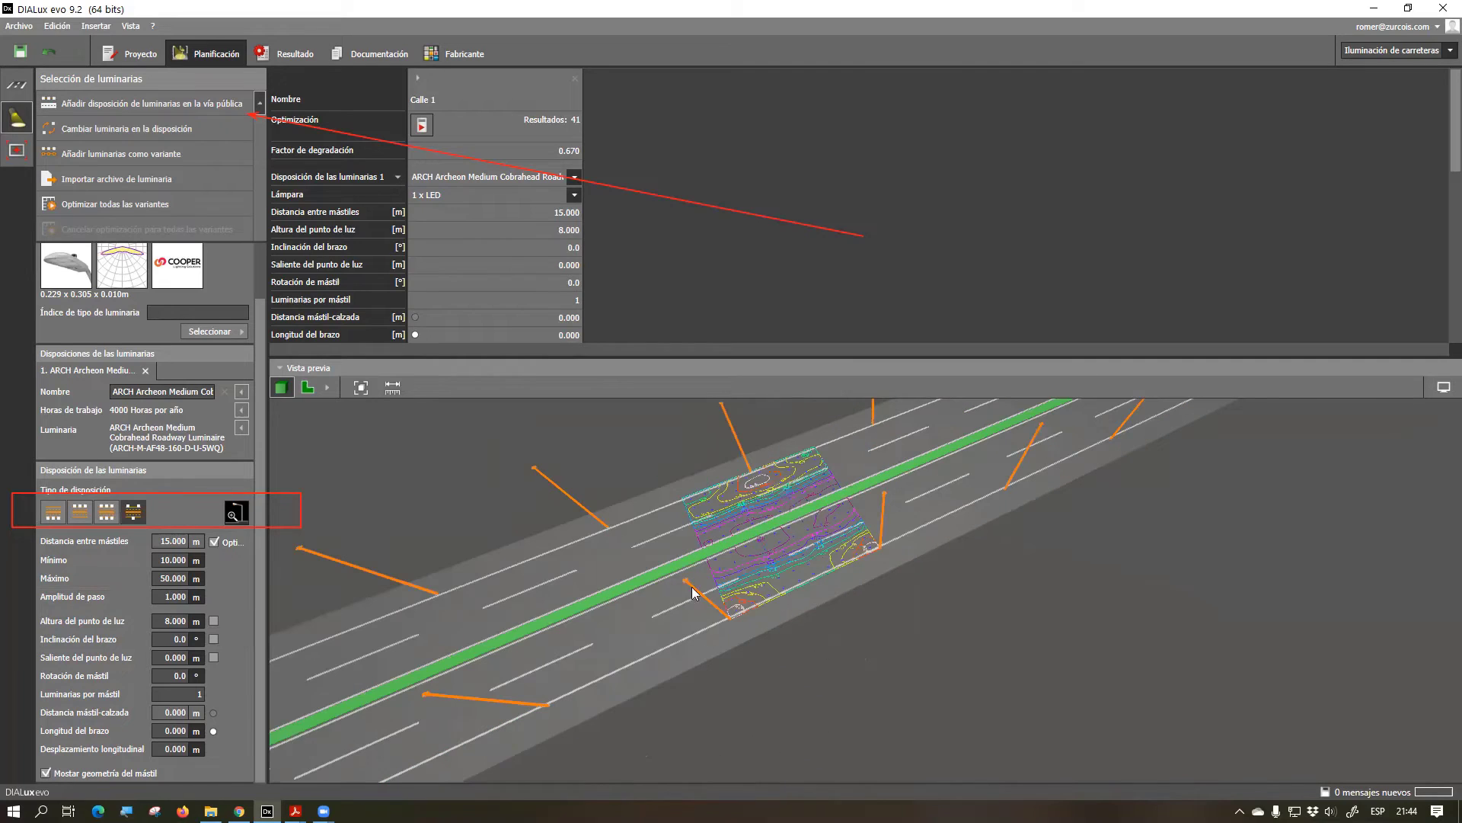
left_click_drag(927, 482, 797, 529)
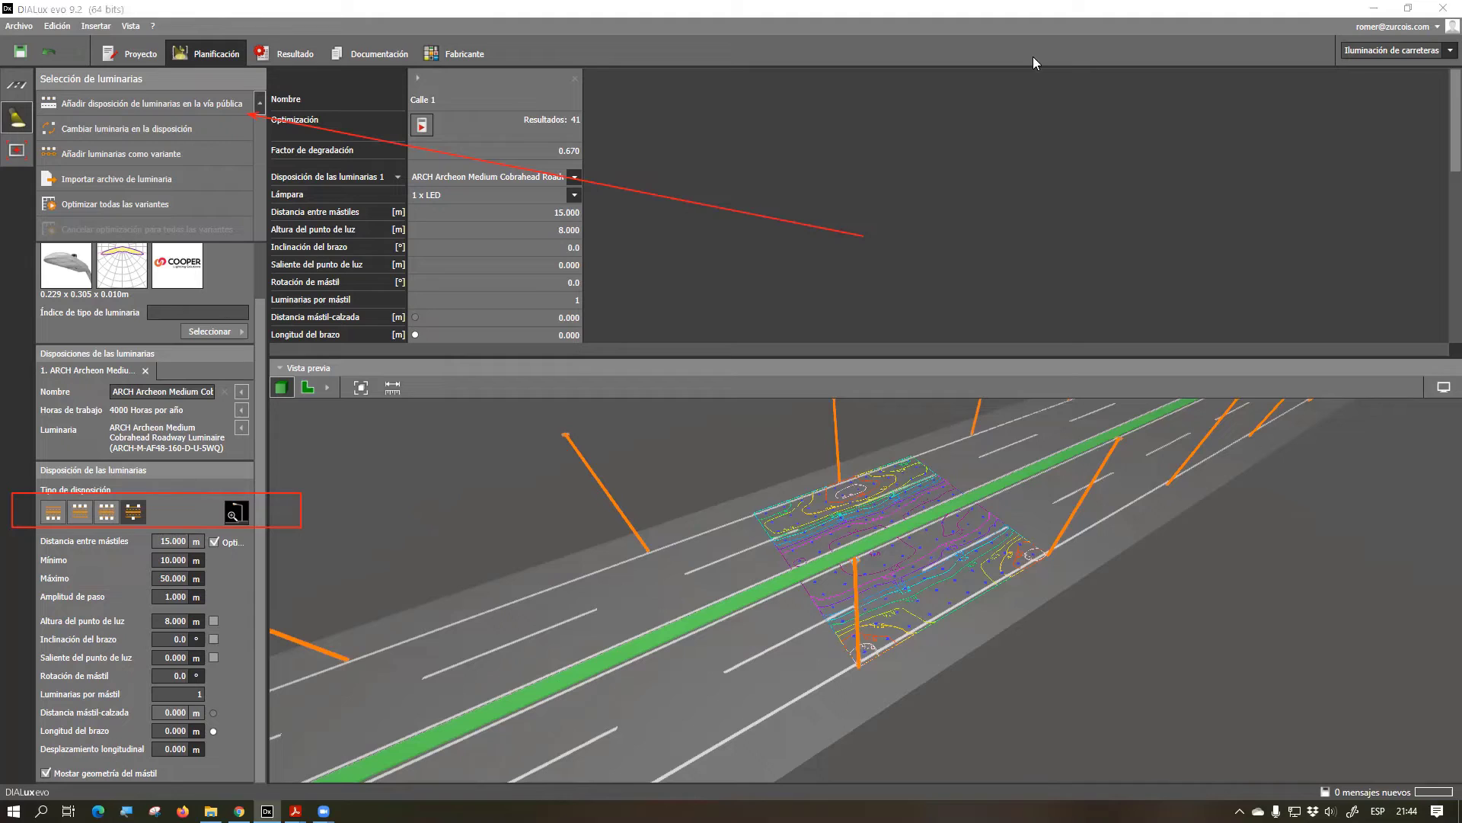
Delete the green strip Línea verde 1 between the two carriageways from the Calle 1 road profile
key("ctrl+z")
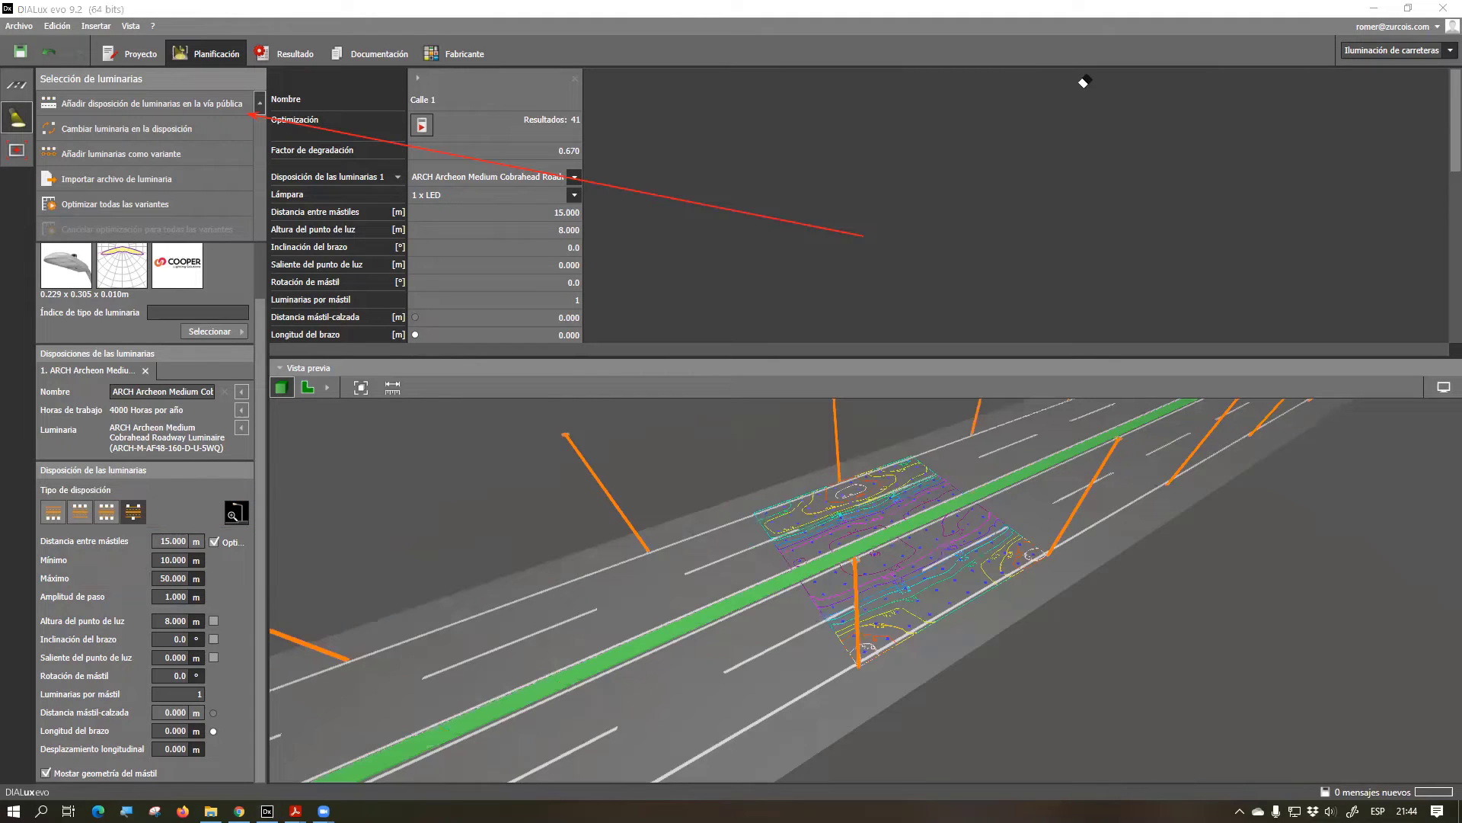
left_click(16, 86)
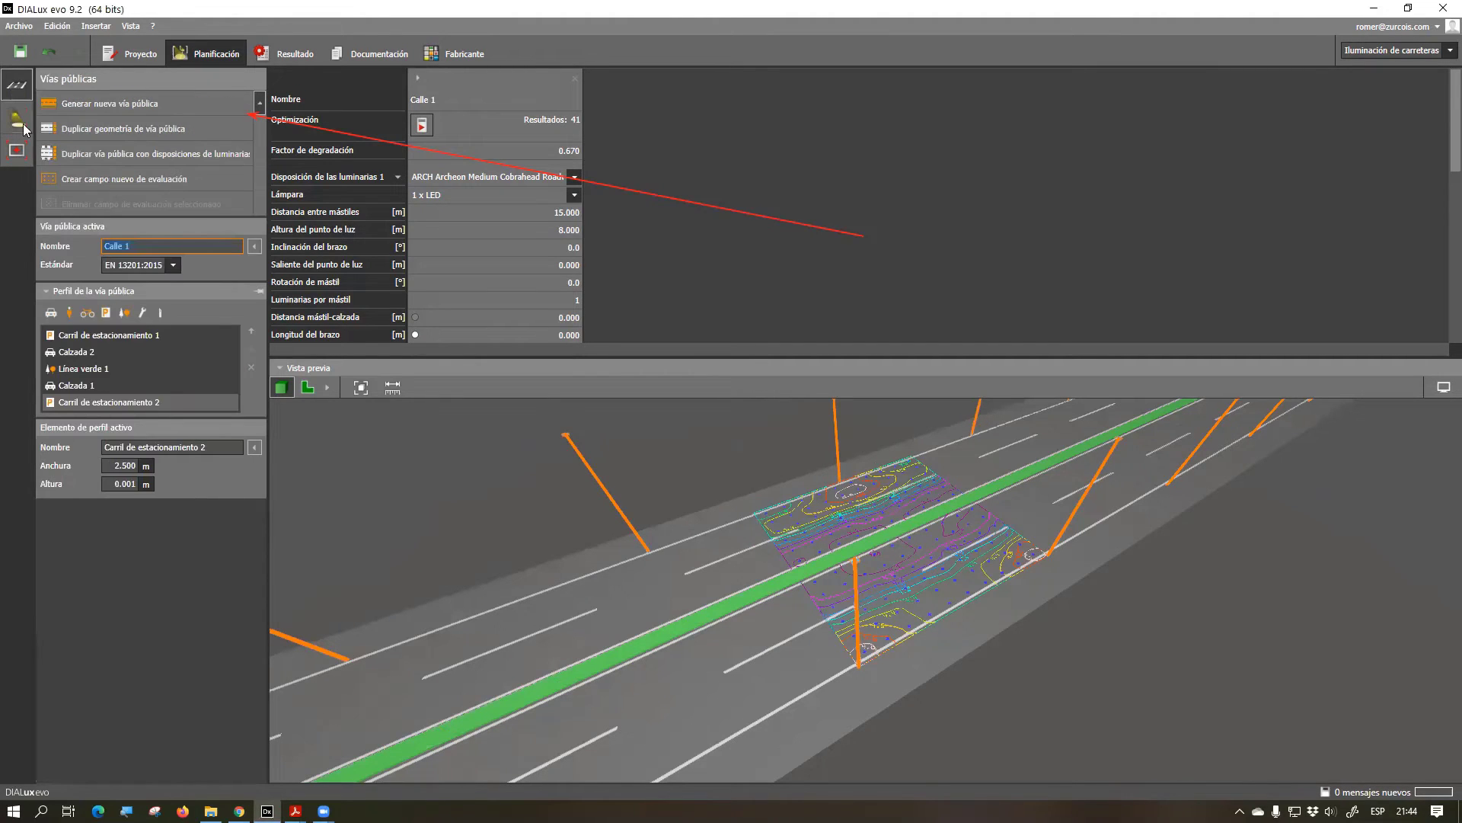
left_click(805, 573)
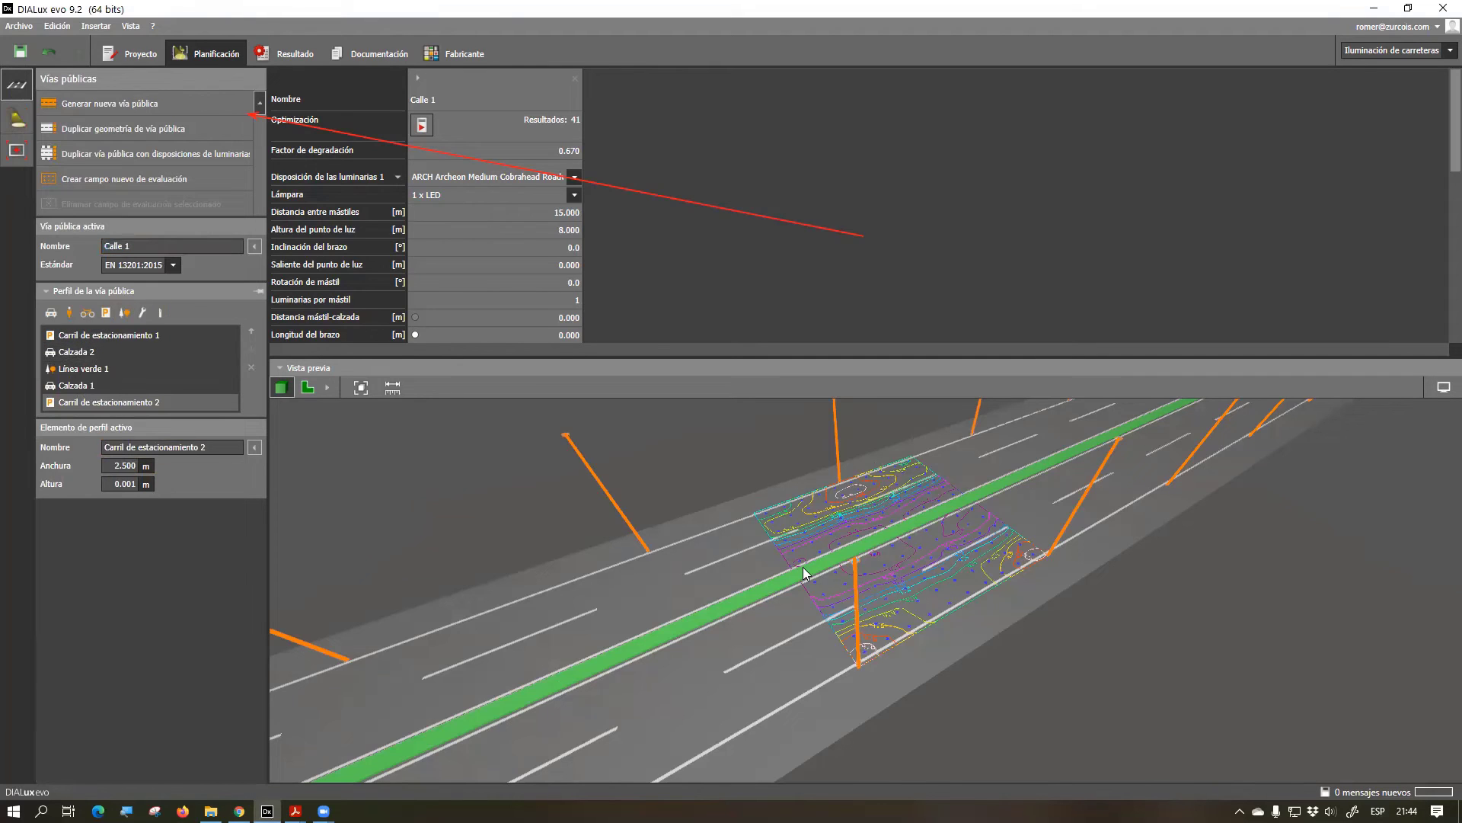
left_click(91, 371)
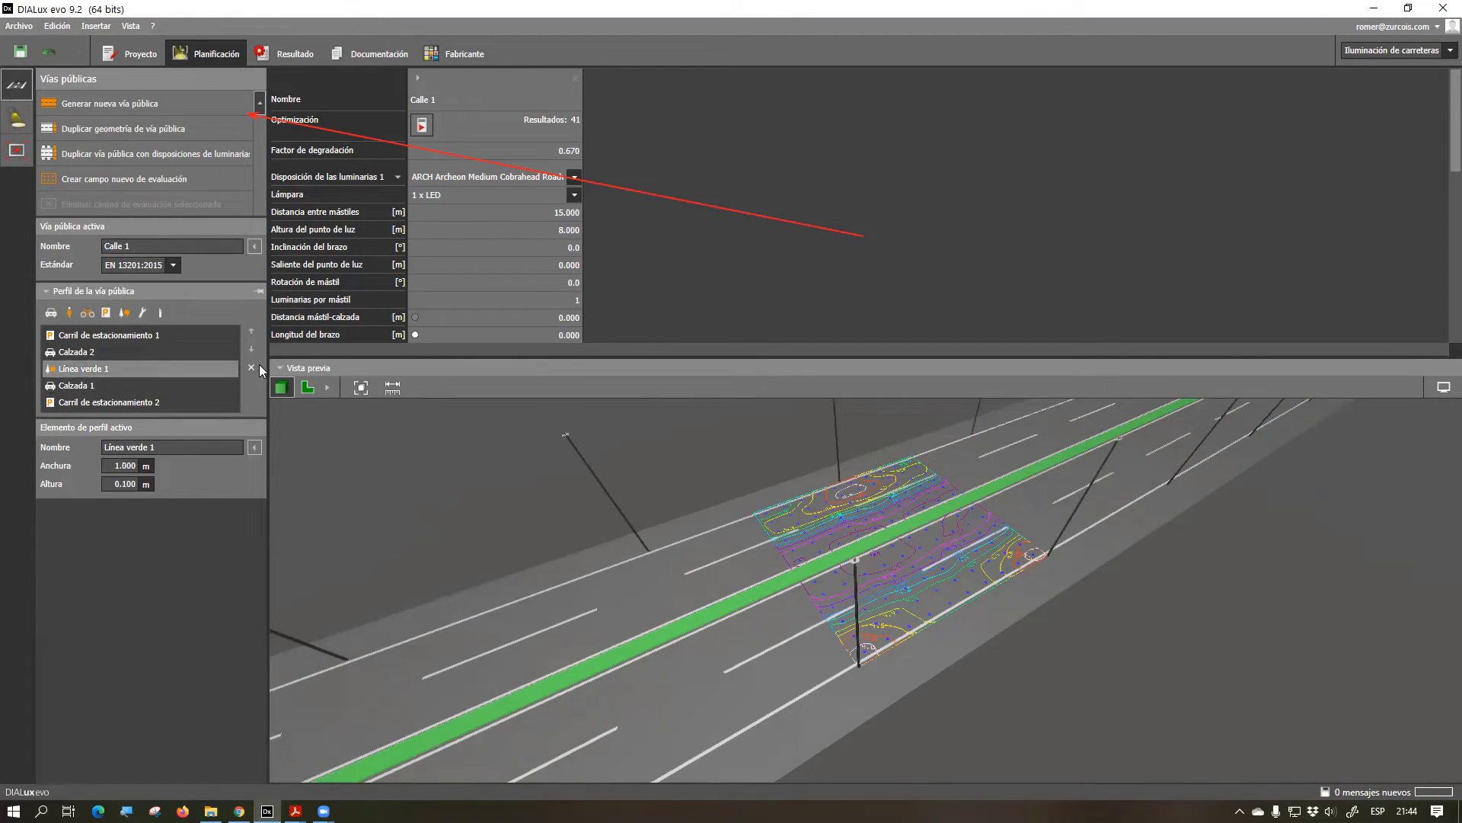
left_click(251, 367)
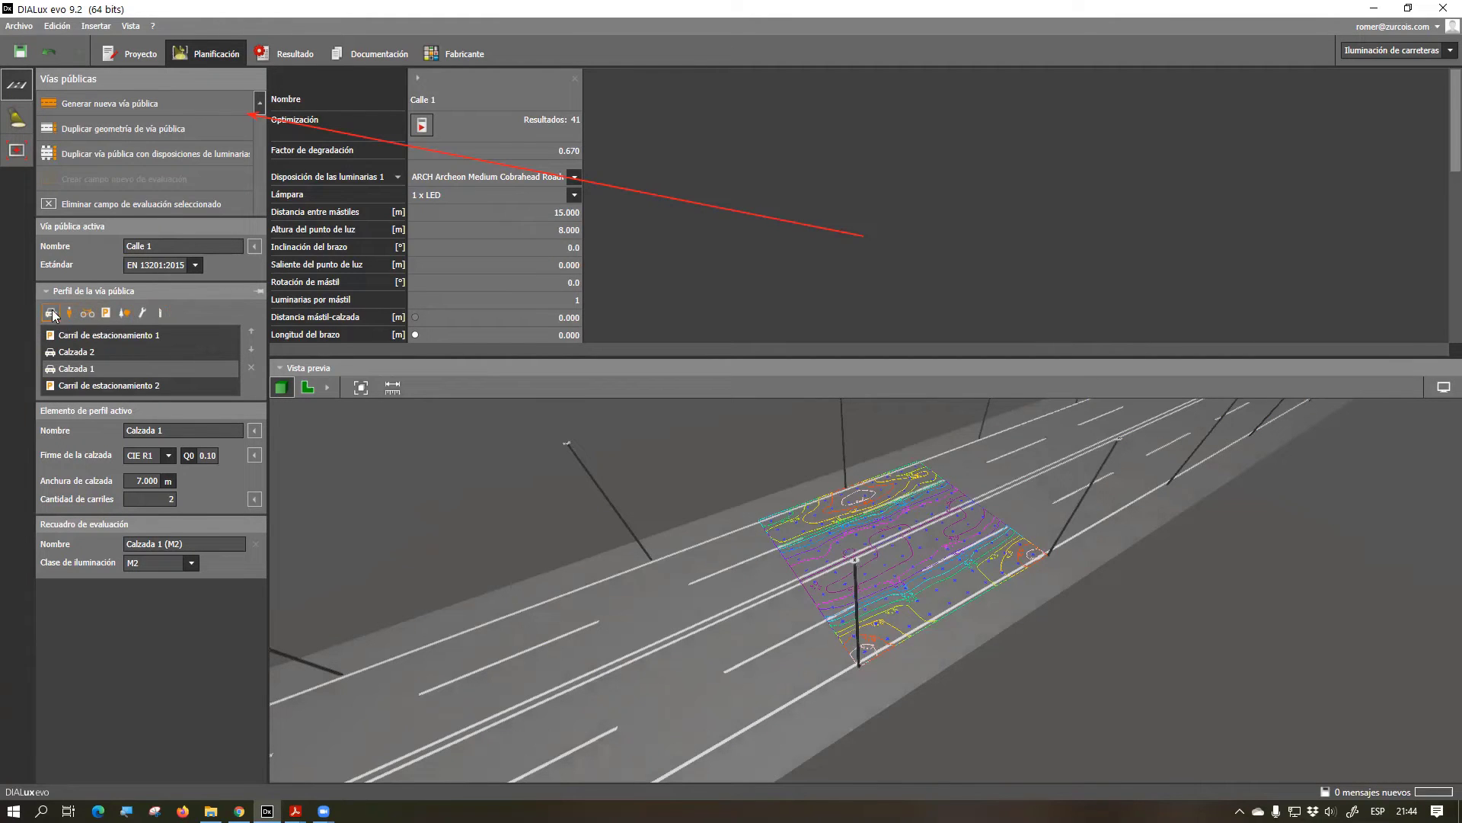
Add a central median to the road profile and place it between Calzada 2 and Calzada 1
left_click(161, 313)
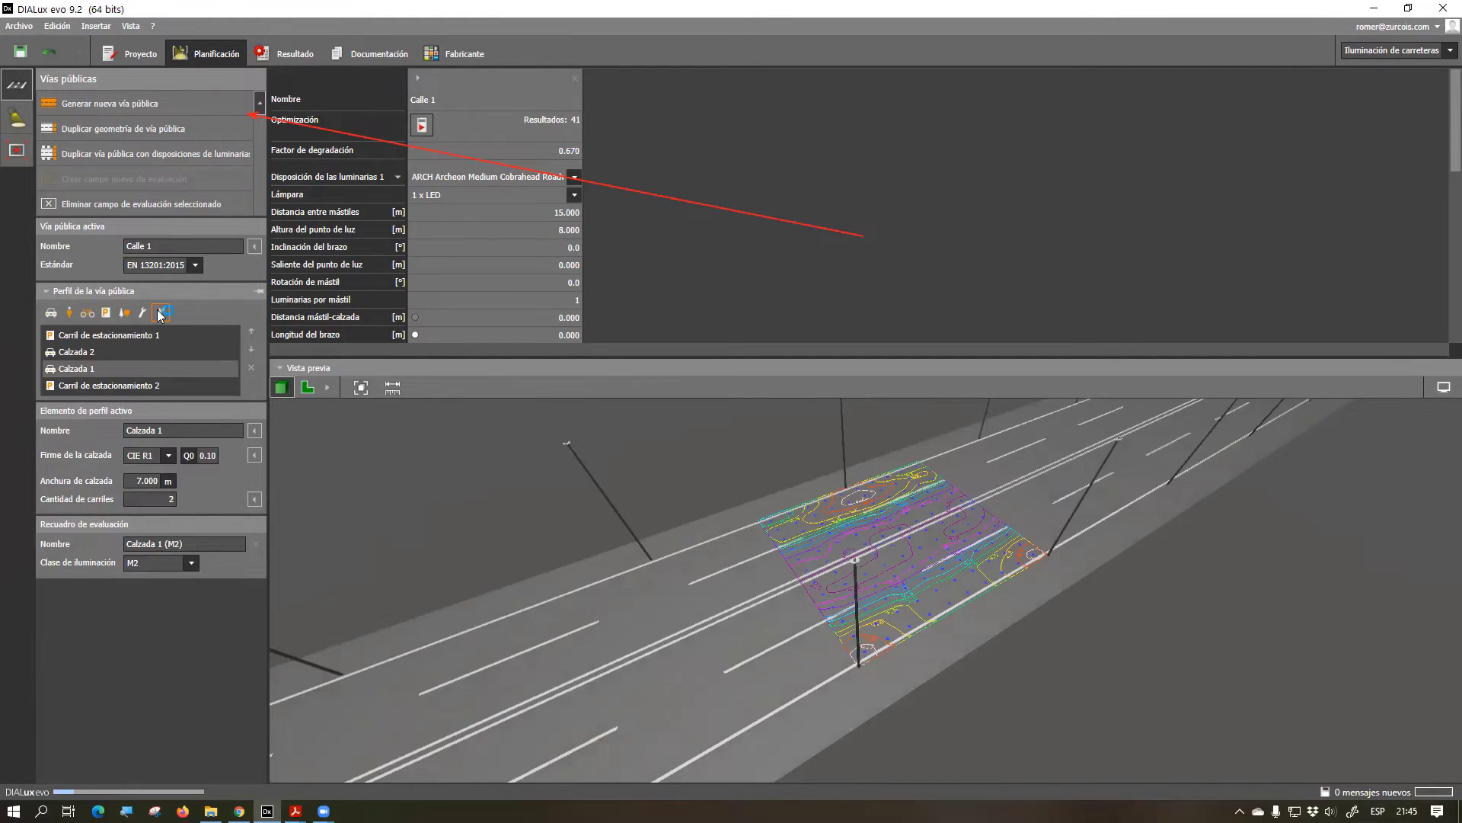
left_click(251, 348)
left_click(251, 348)
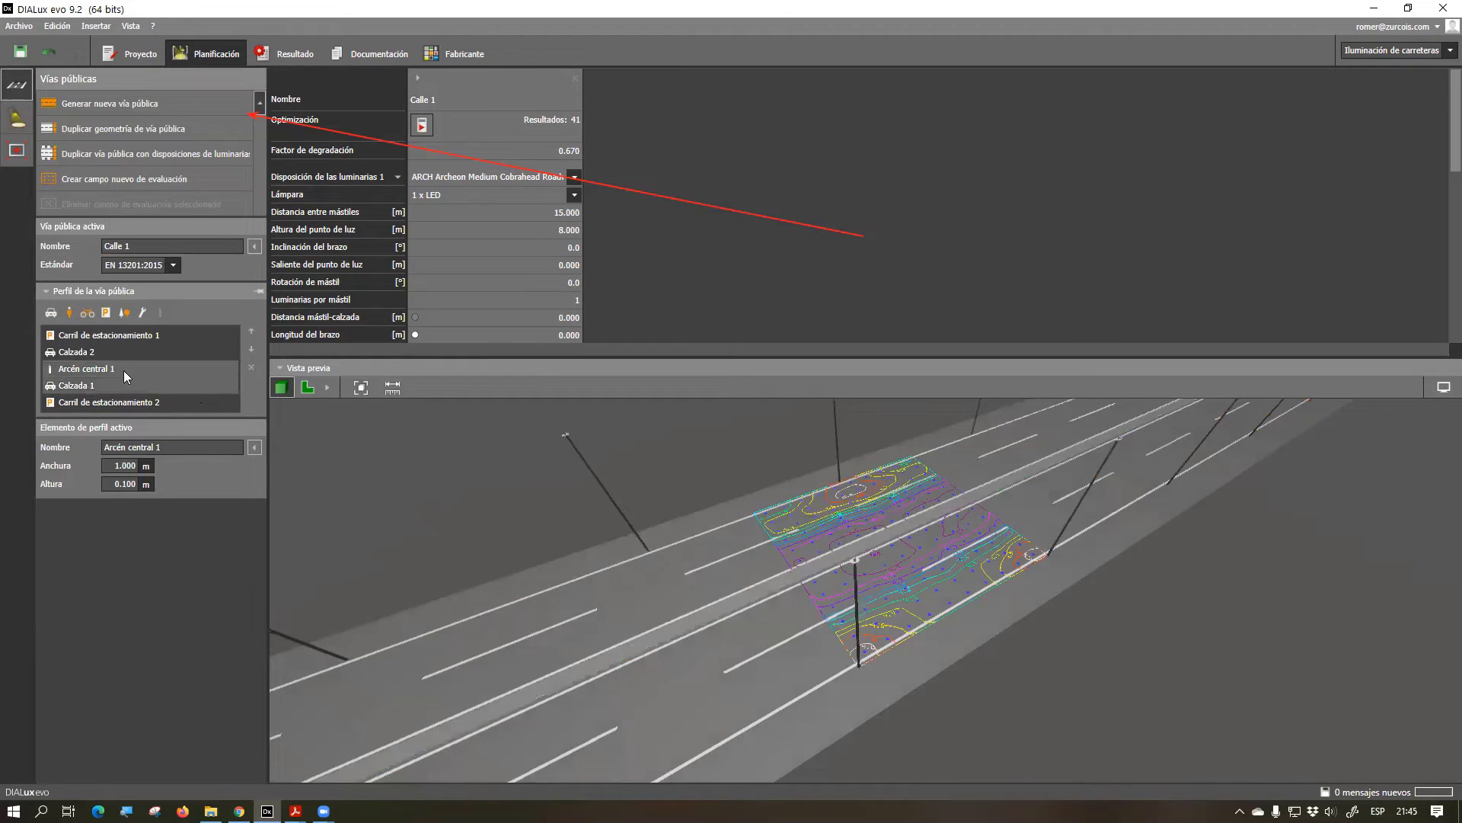
Add a green strip to the profile and place it between Calzada 2 and Calzada 1, correcting the order of the central median
left_click(124, 312)
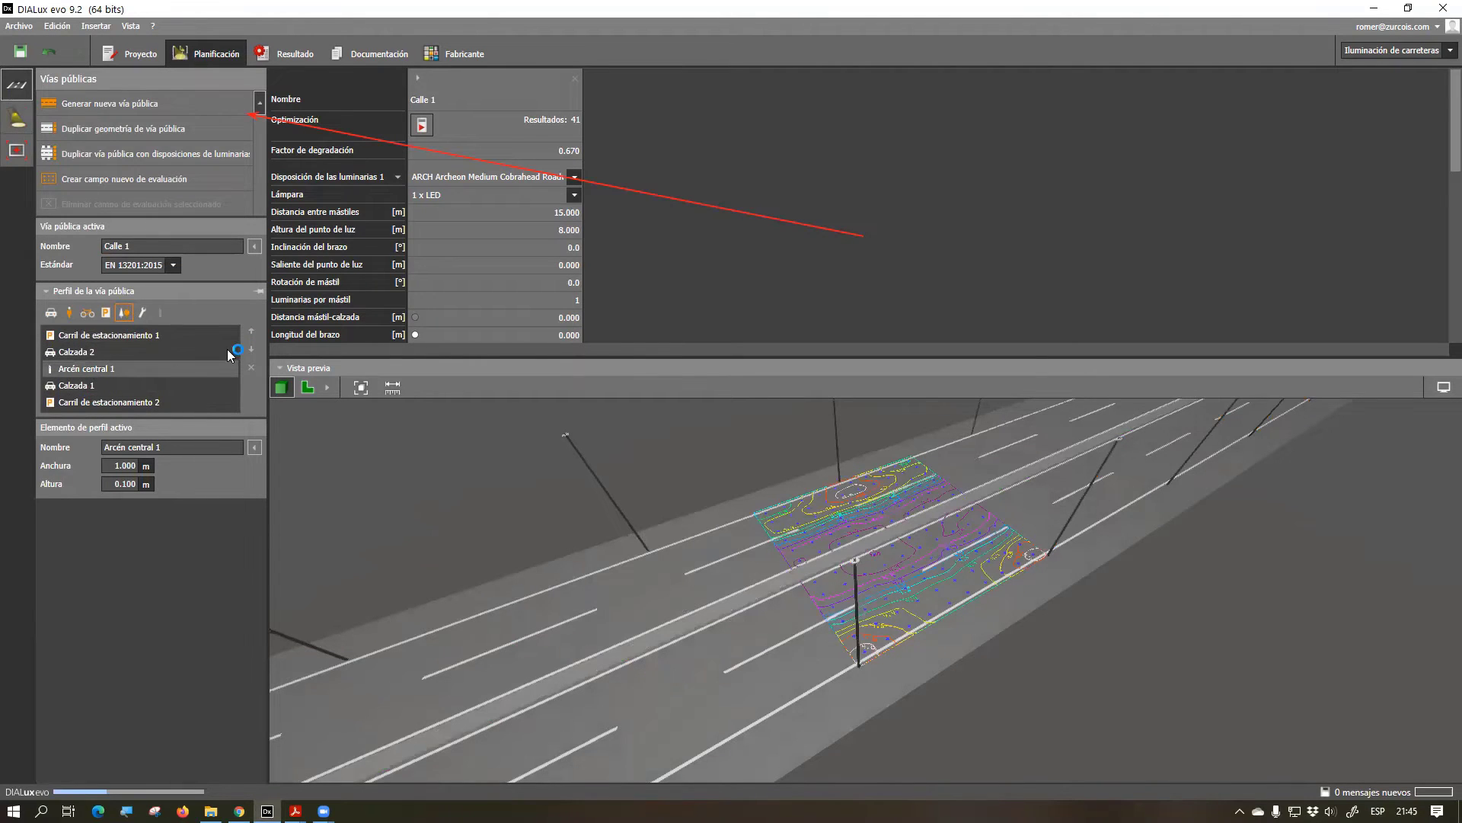
left_click(250, 350)
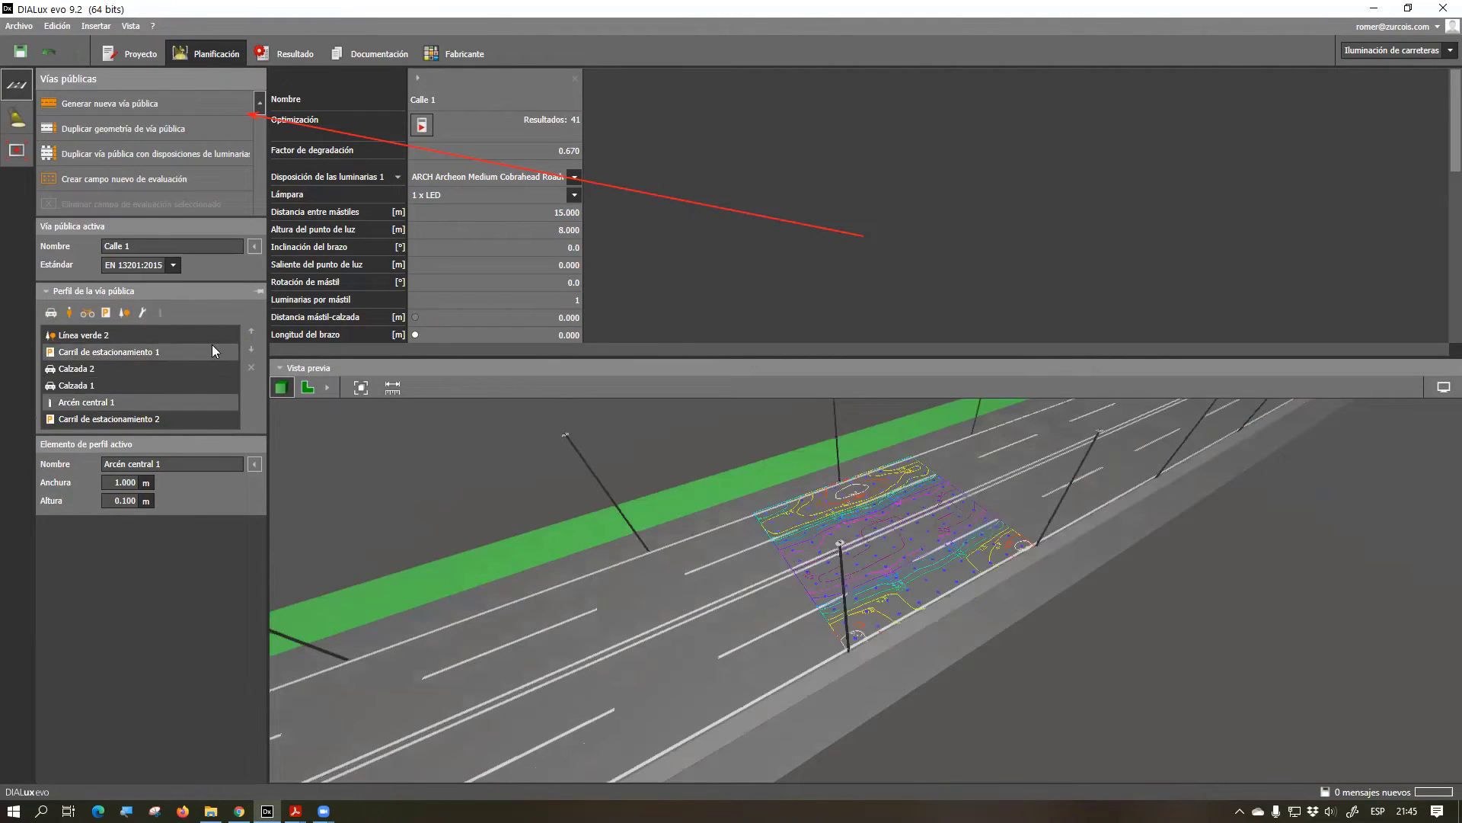
left_click(141, 335)
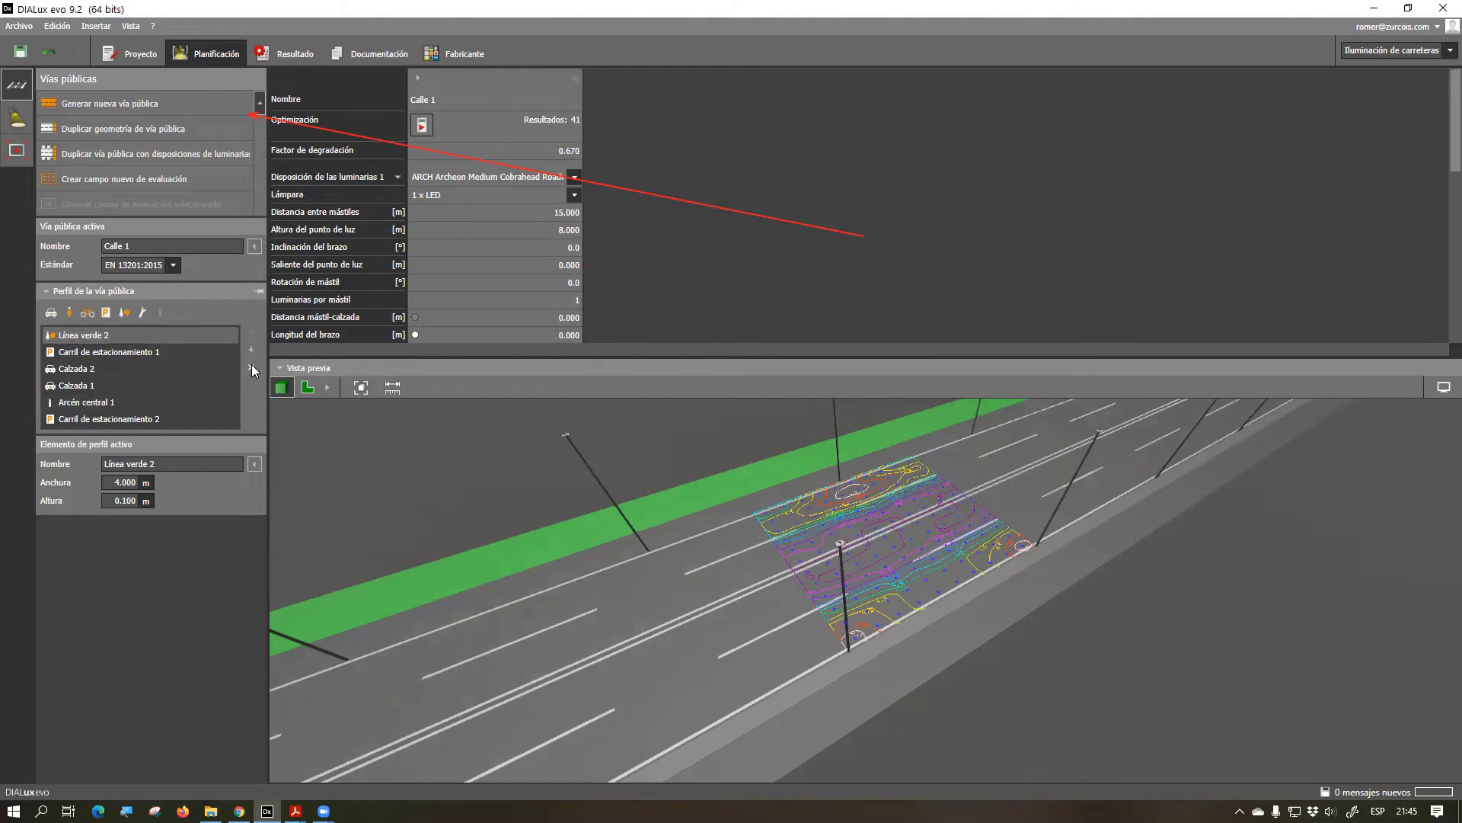
left_click(252, 349)
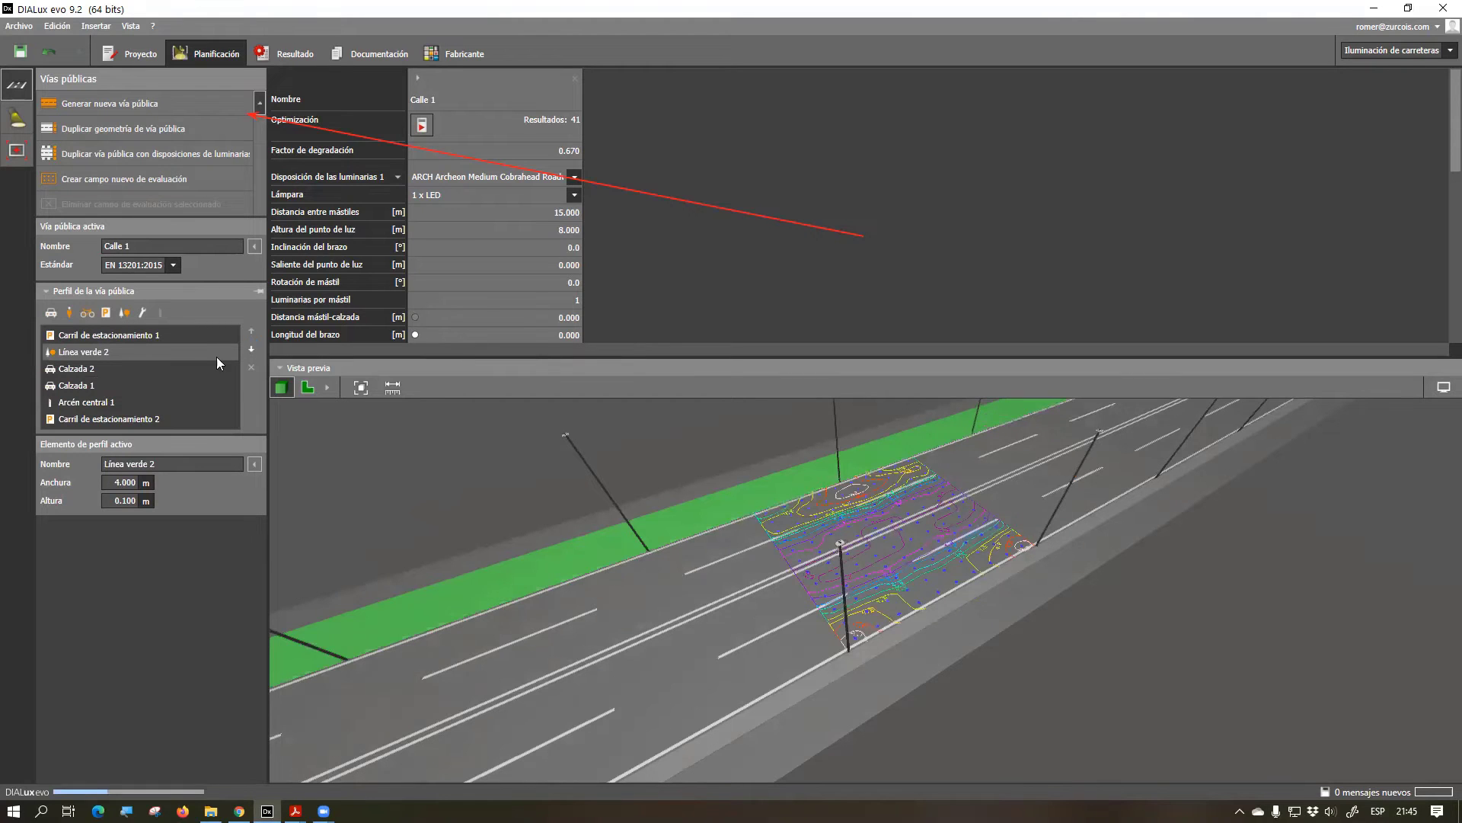
left_click(118, 401)
left_click(249, 332)
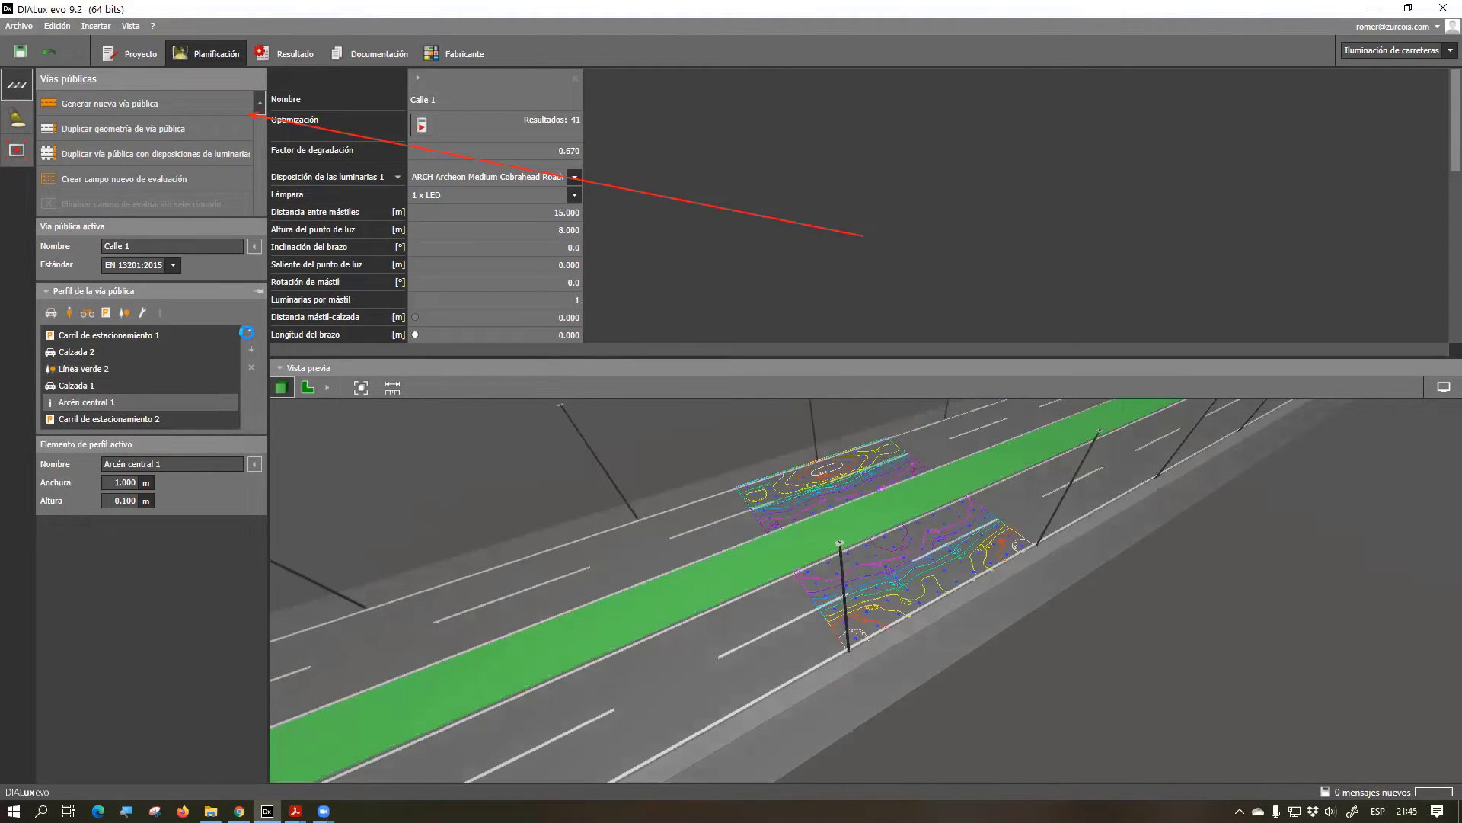
Add another green strip and move it down the profile to lie between the central median and Calzada 1
left_click(125, 313)
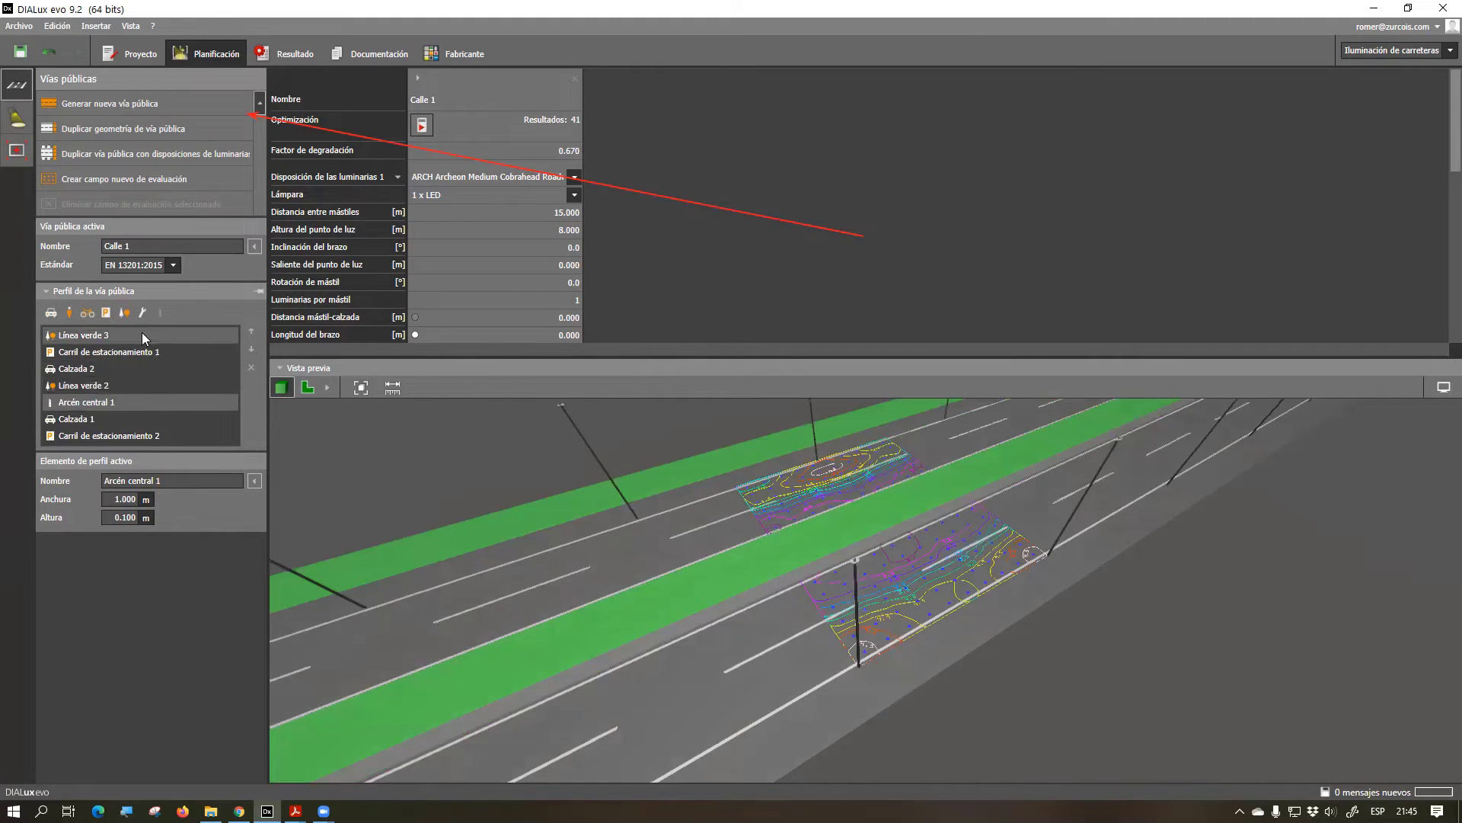
left_click(142, 334)
left_click(248, 344)
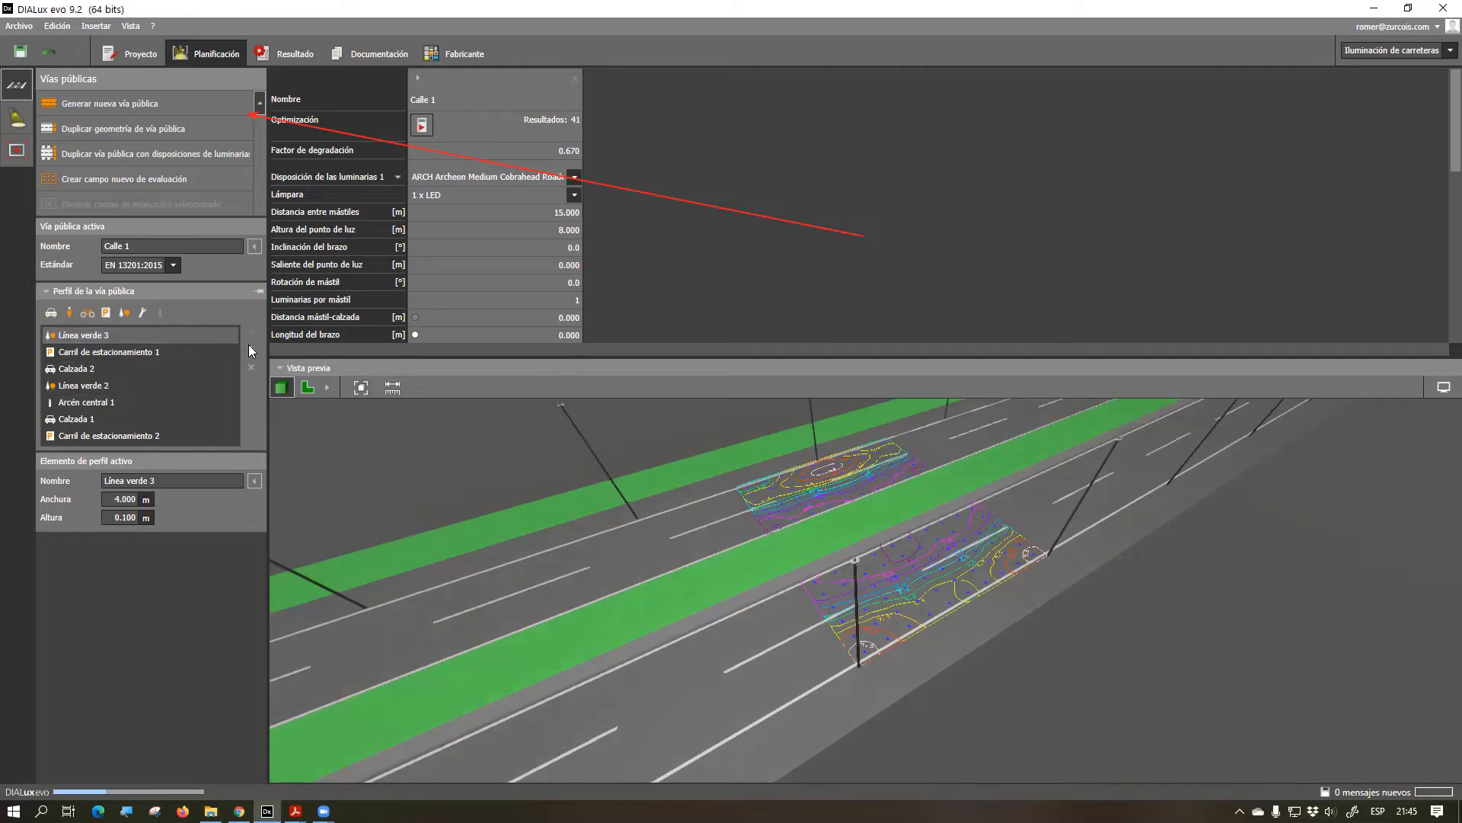
left_click(251, 351)
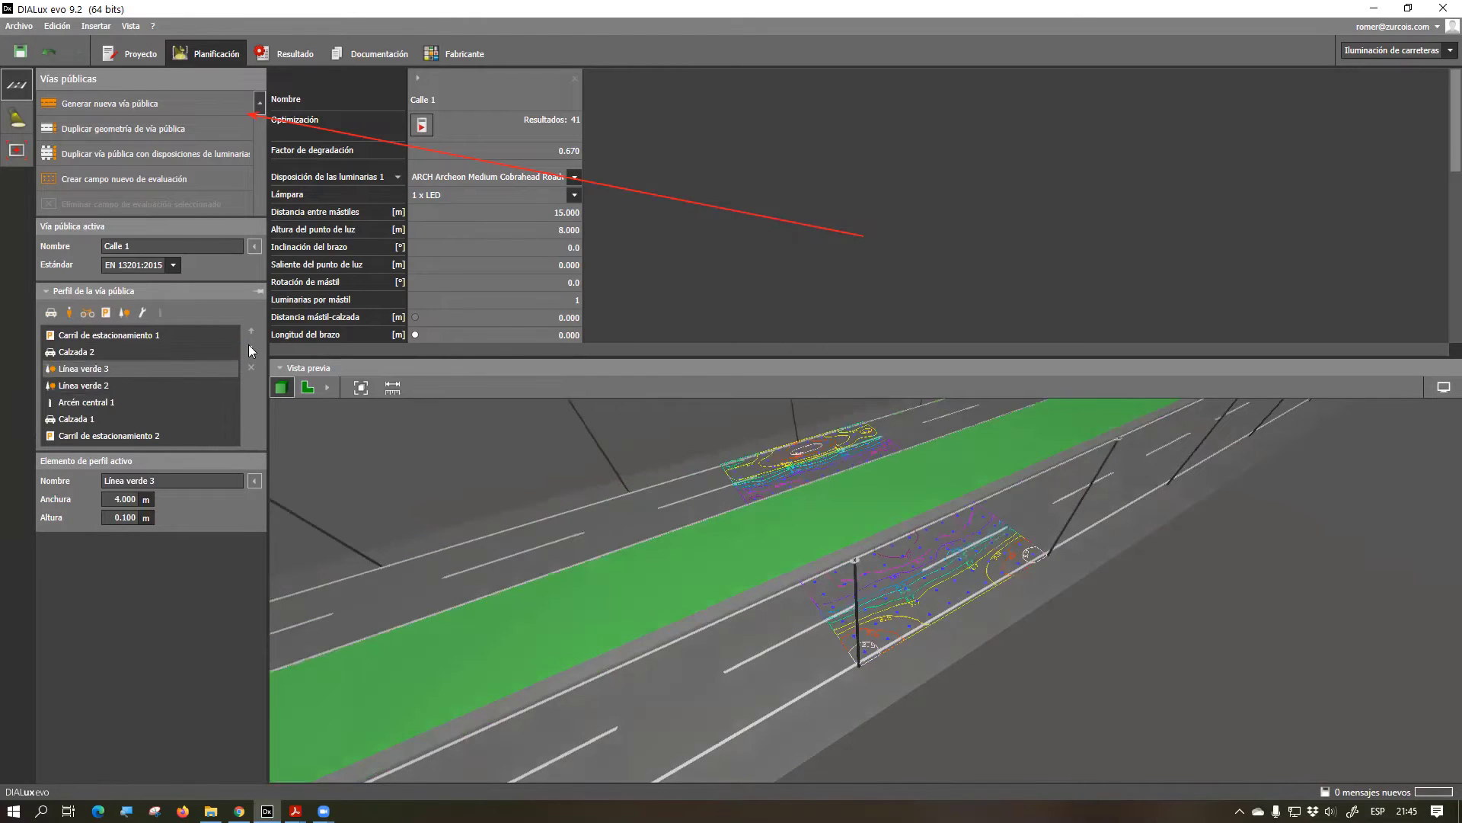
left_click(250, 348)
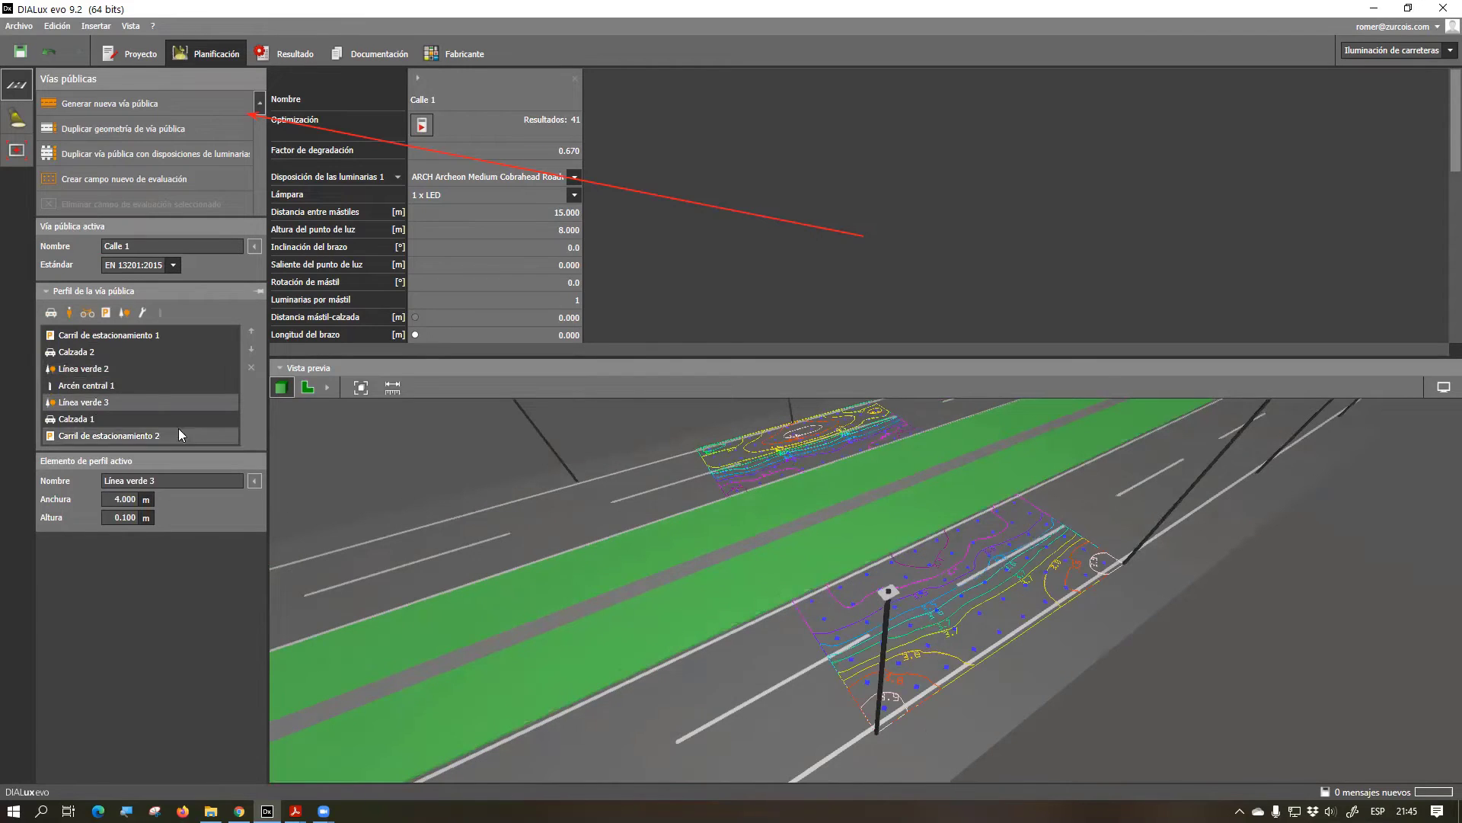
Set the width of the green strips Línea verde 2 and Línea verde 3 to 1 m
left_click(92, 370)
left_click(115, 499)
left_click_drag(114, 500, 121, 500)
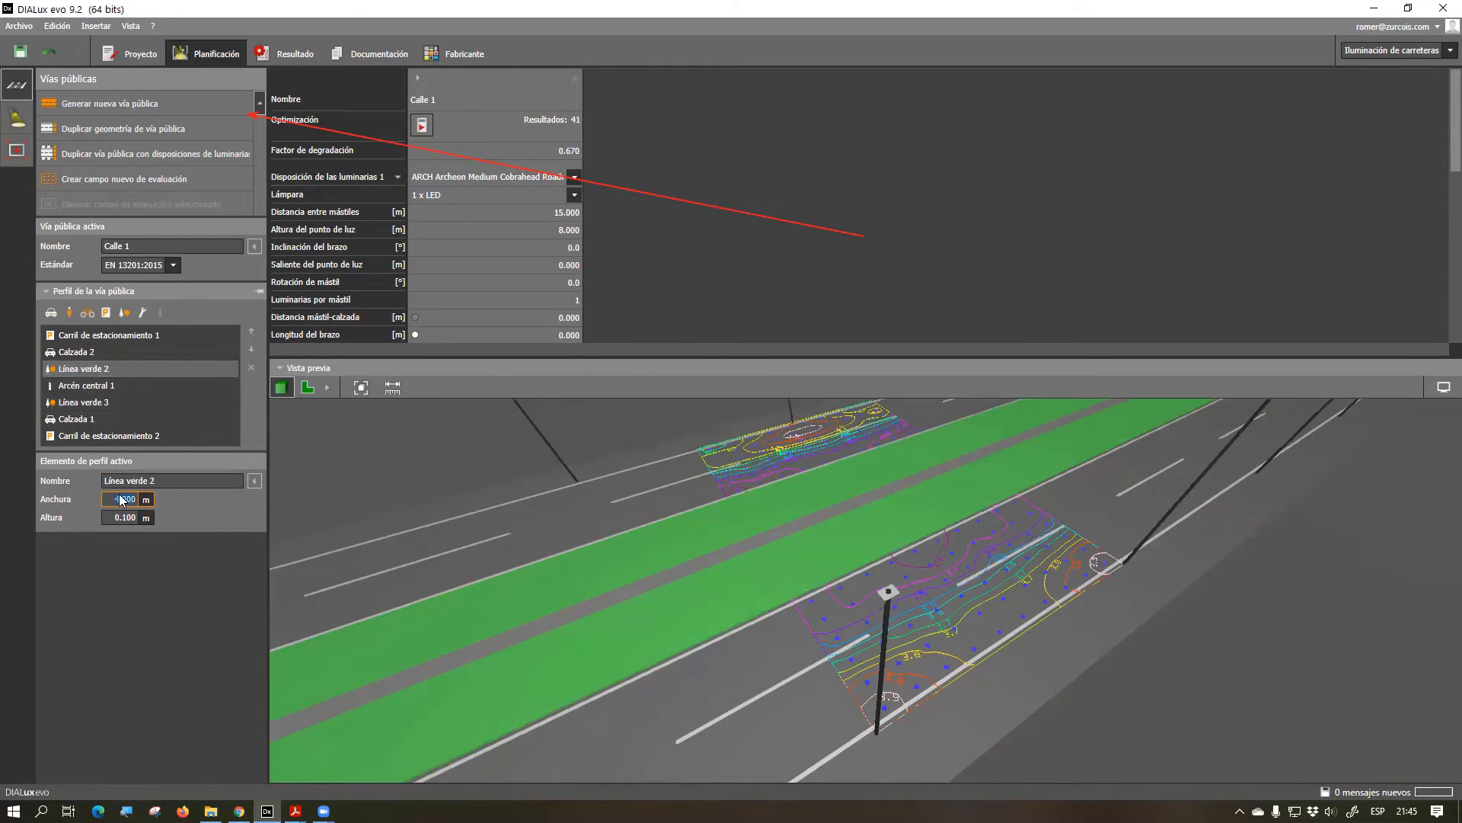
type("1")
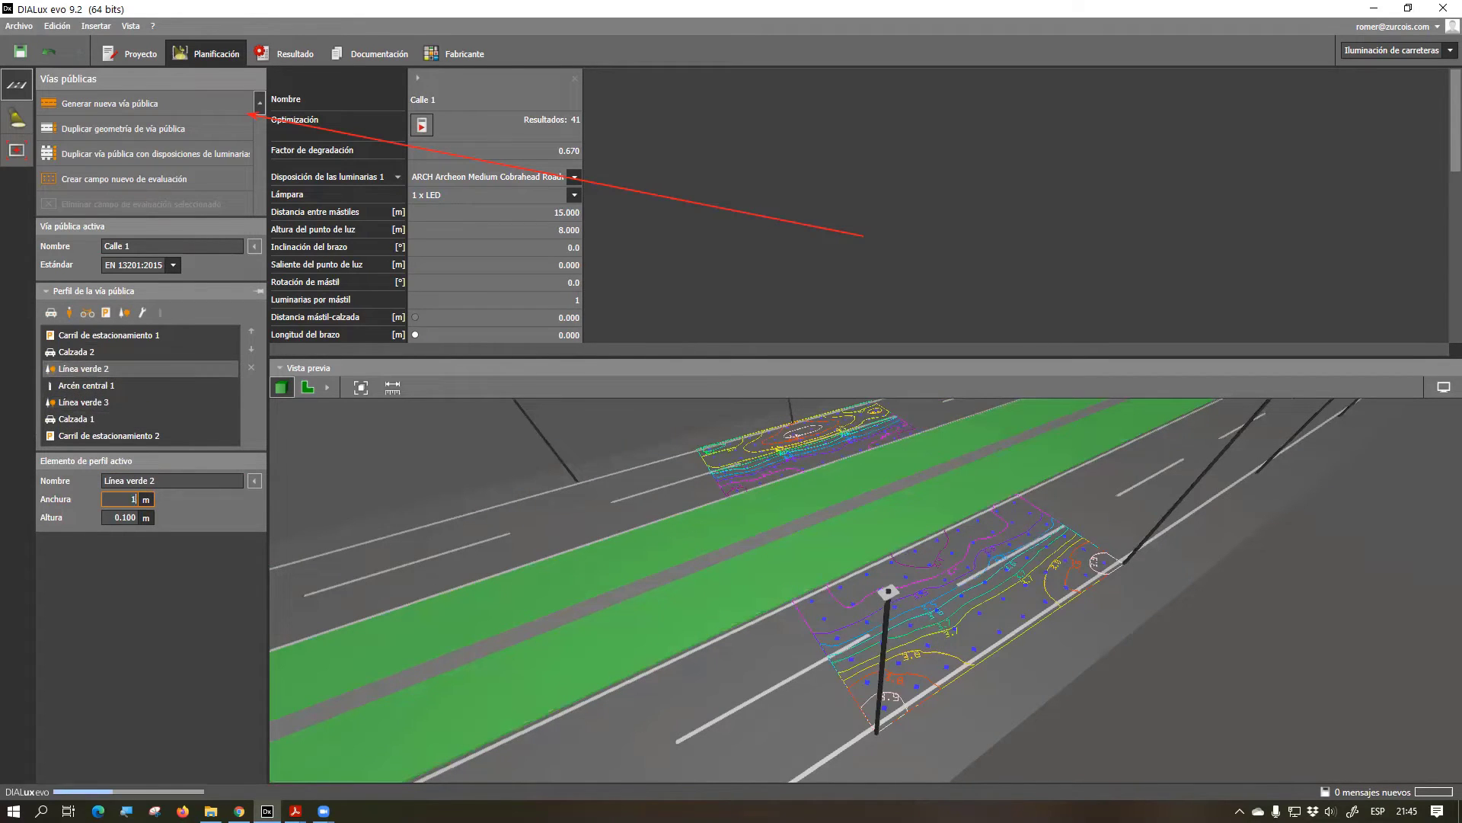
key("Return")
left_click(79, 404)
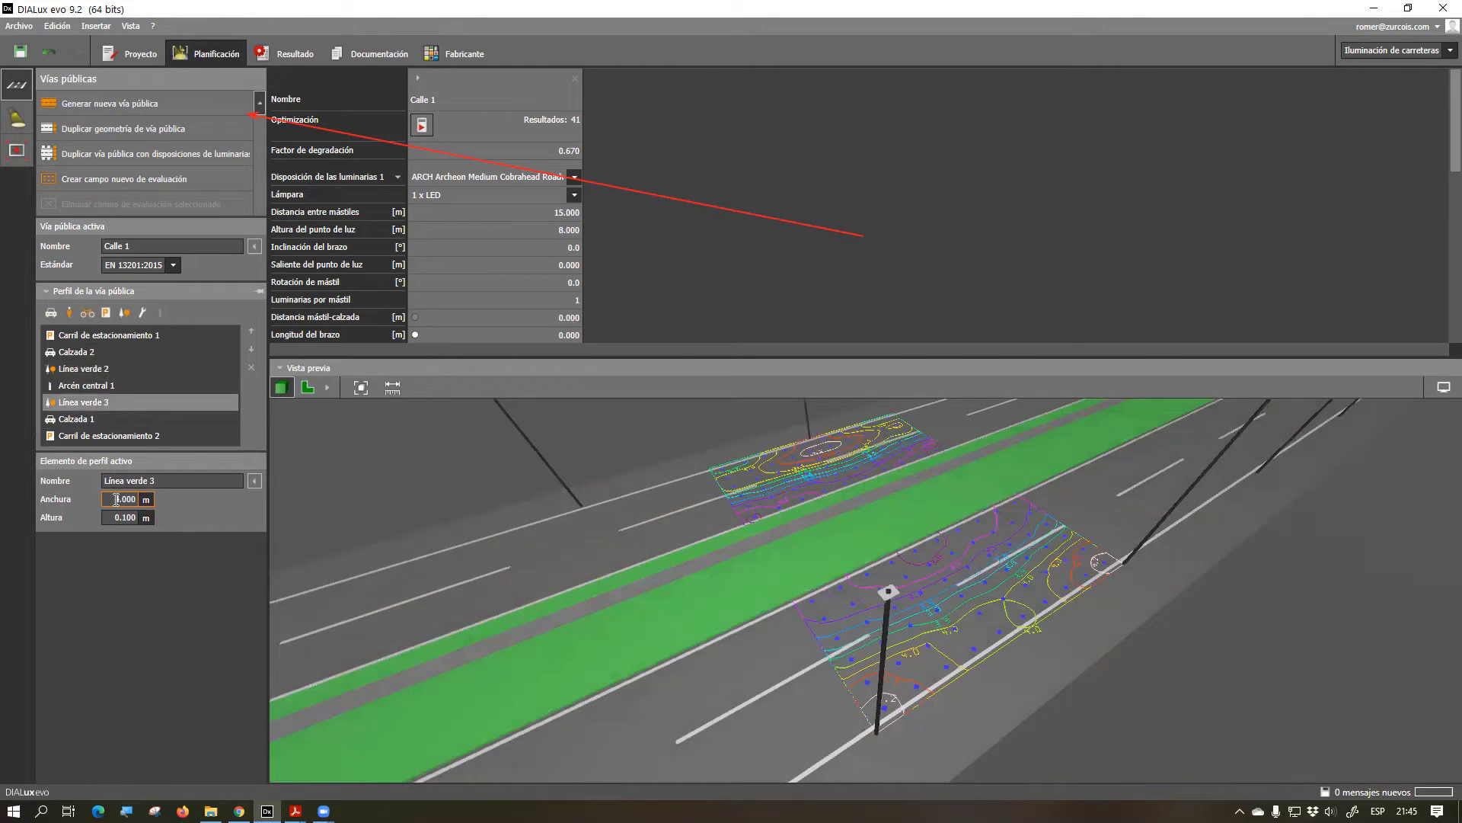
left_click(122, 500)
type("1")
key("Return")
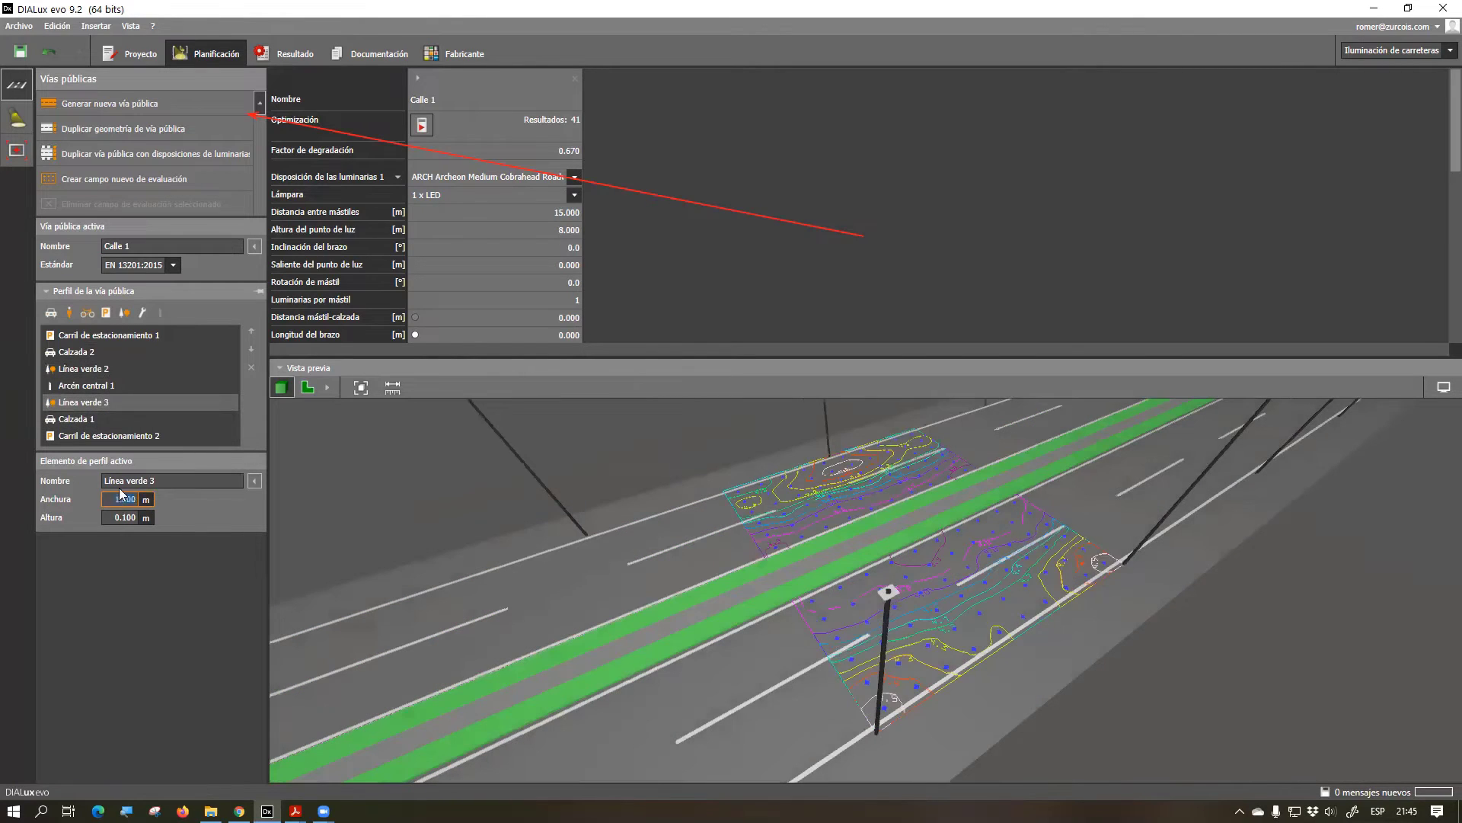
Set the width of both green strips beside the central median to 0.5 m and inspect the median along the road
type("0.5")
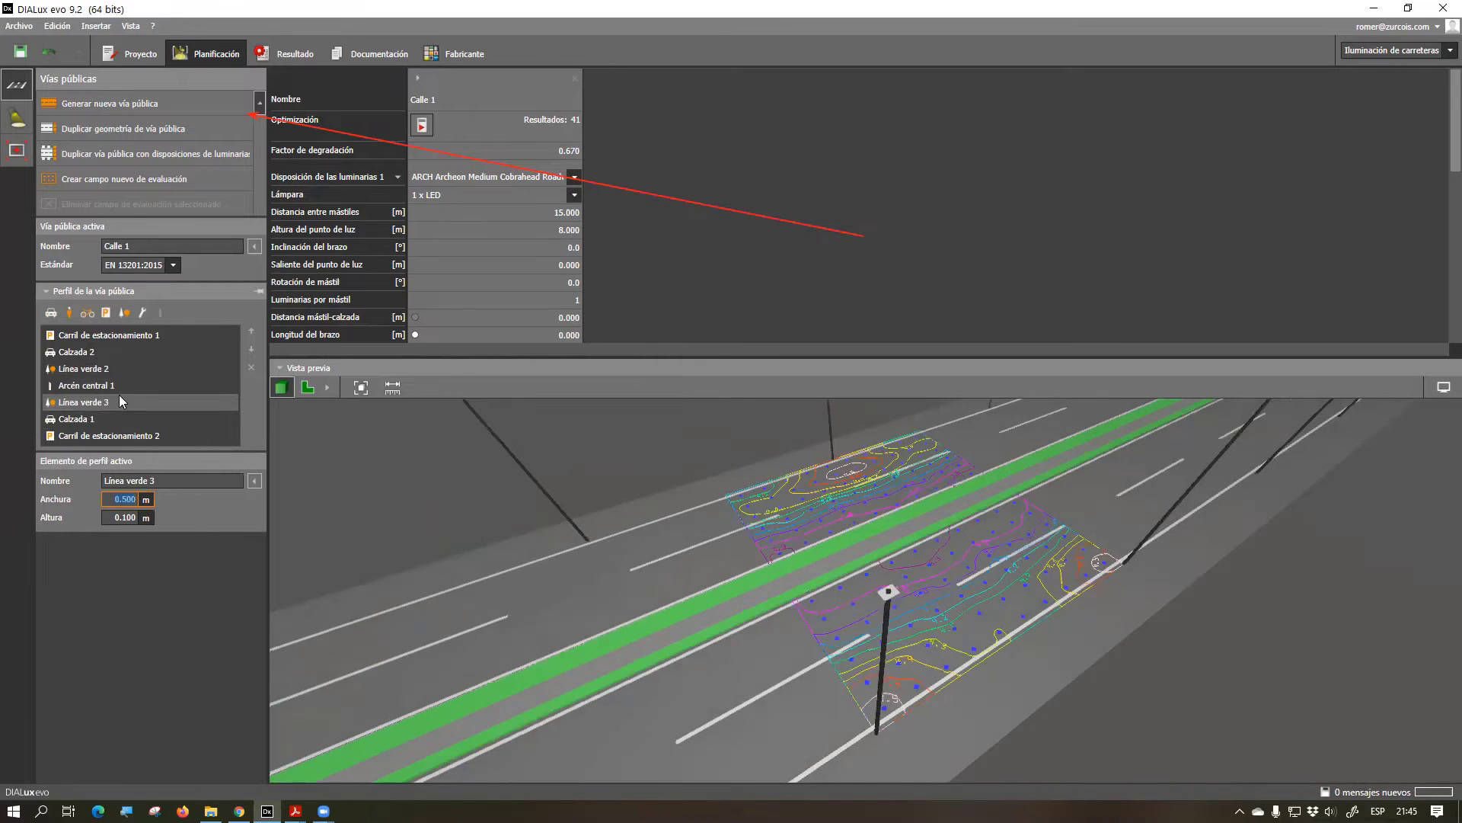
left_click(108, 370)
left_click(121, 499)
type("0.5")
key("Return")
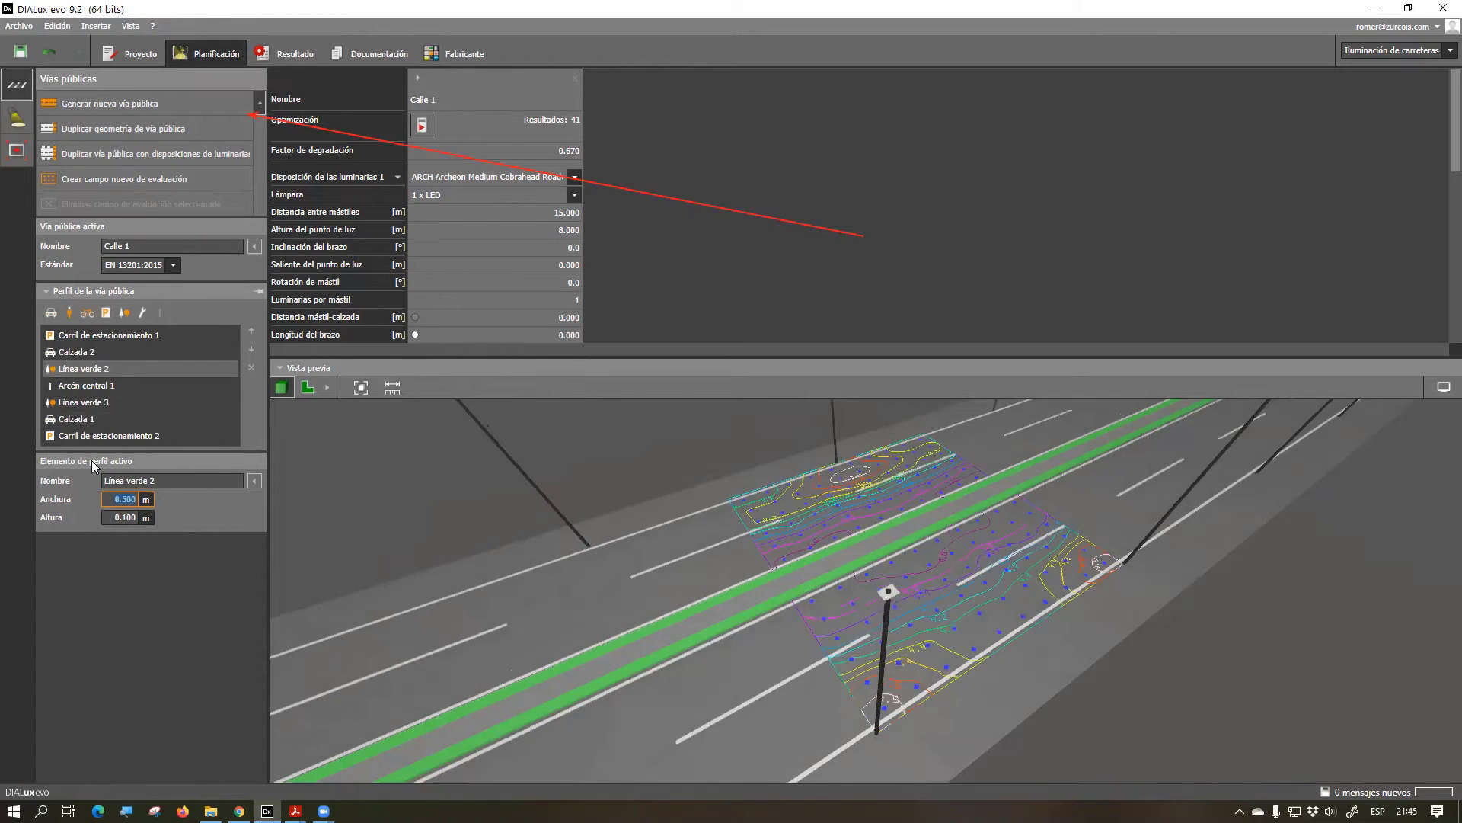
left_click(88, 385)
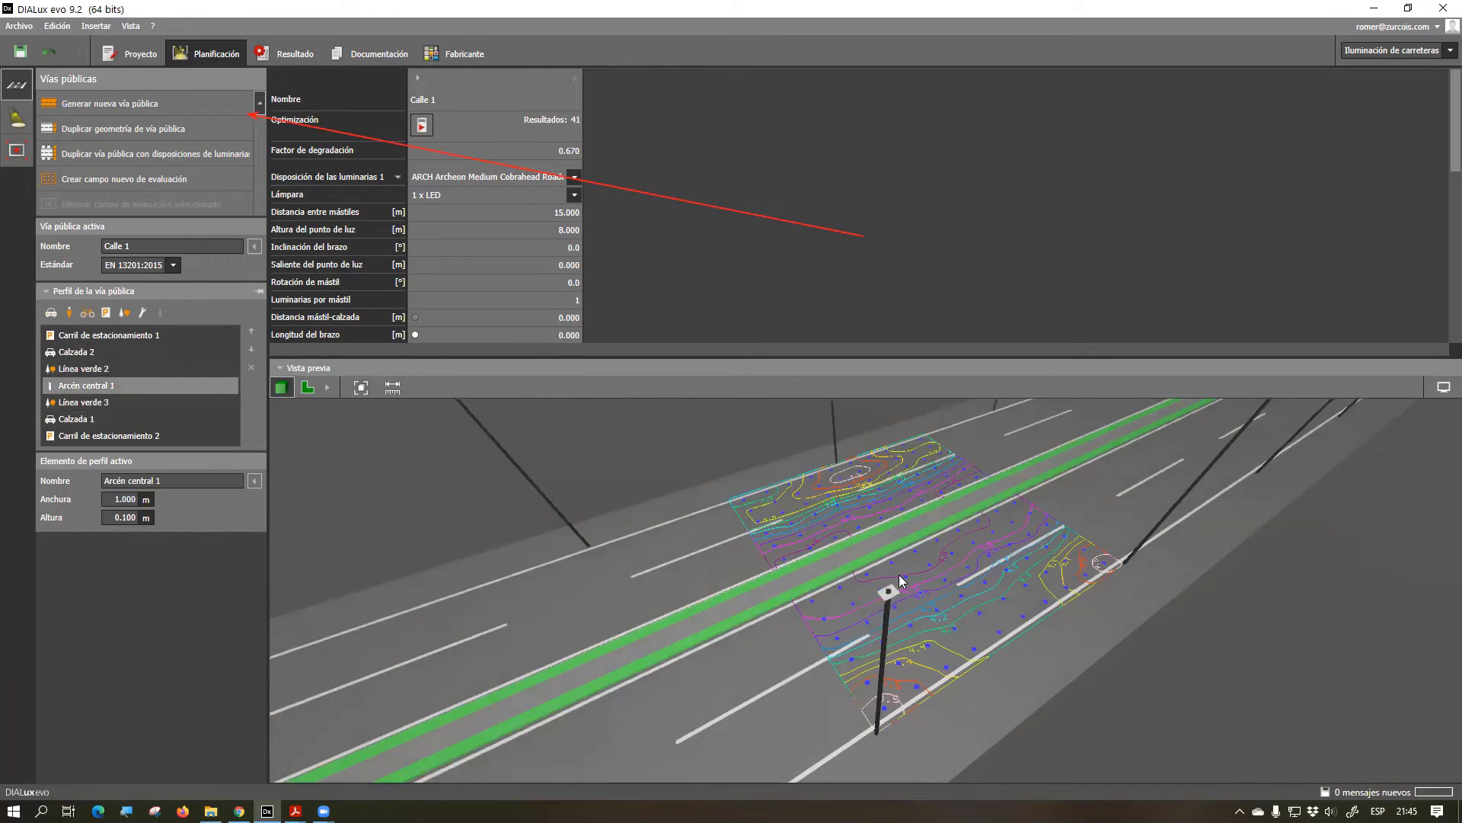
left_click_drag(853, 584, 921, 634)
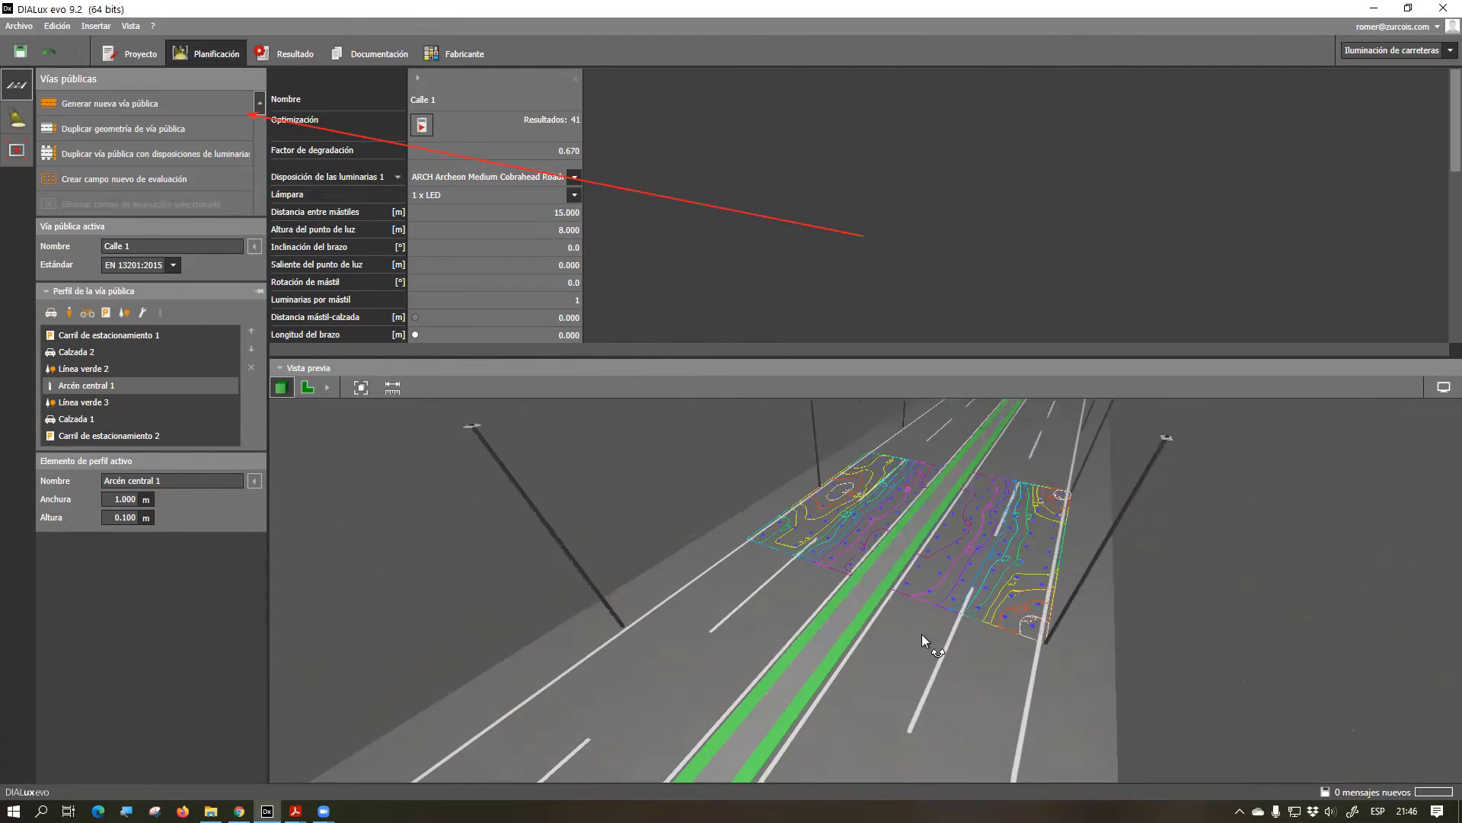
Return to the luminaire settings and change the arrangement type to poles standing on the central median
left_click(17, 118)
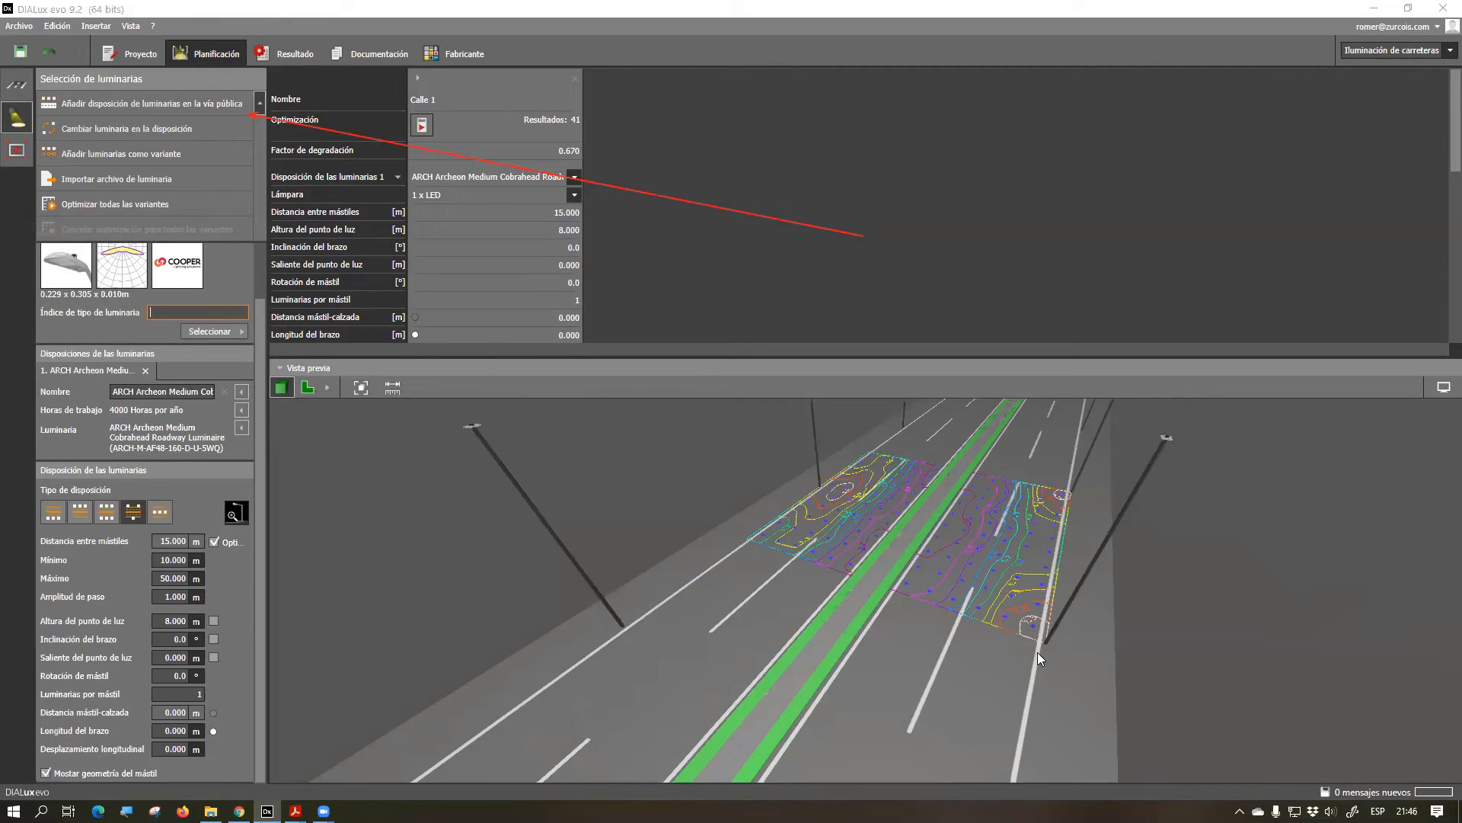
left_click_drag(8, 478, 315, 539)
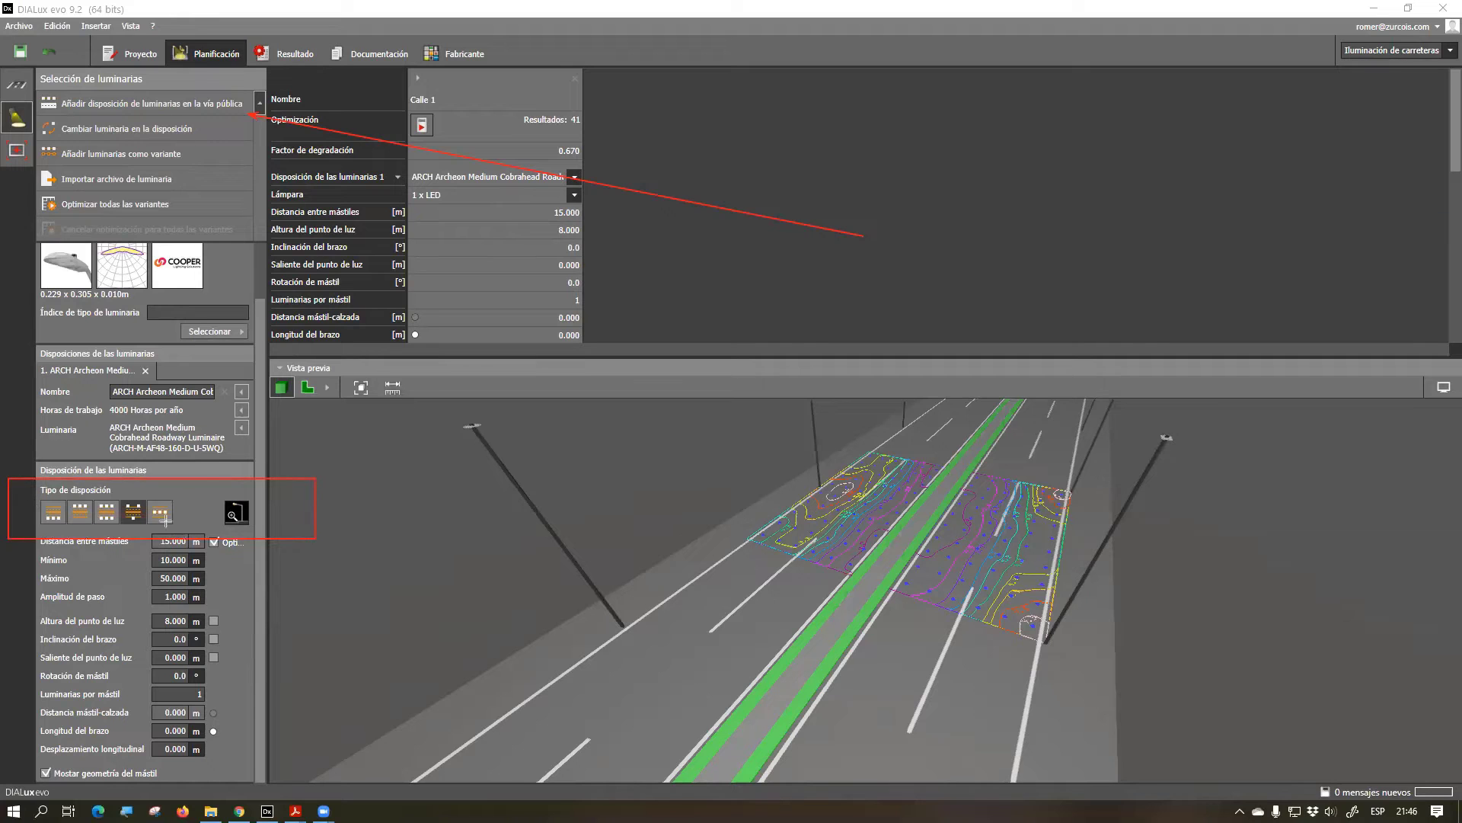
left_click_drag(142, 480, 186, 538)
scroll(897, 566, "up", 3)
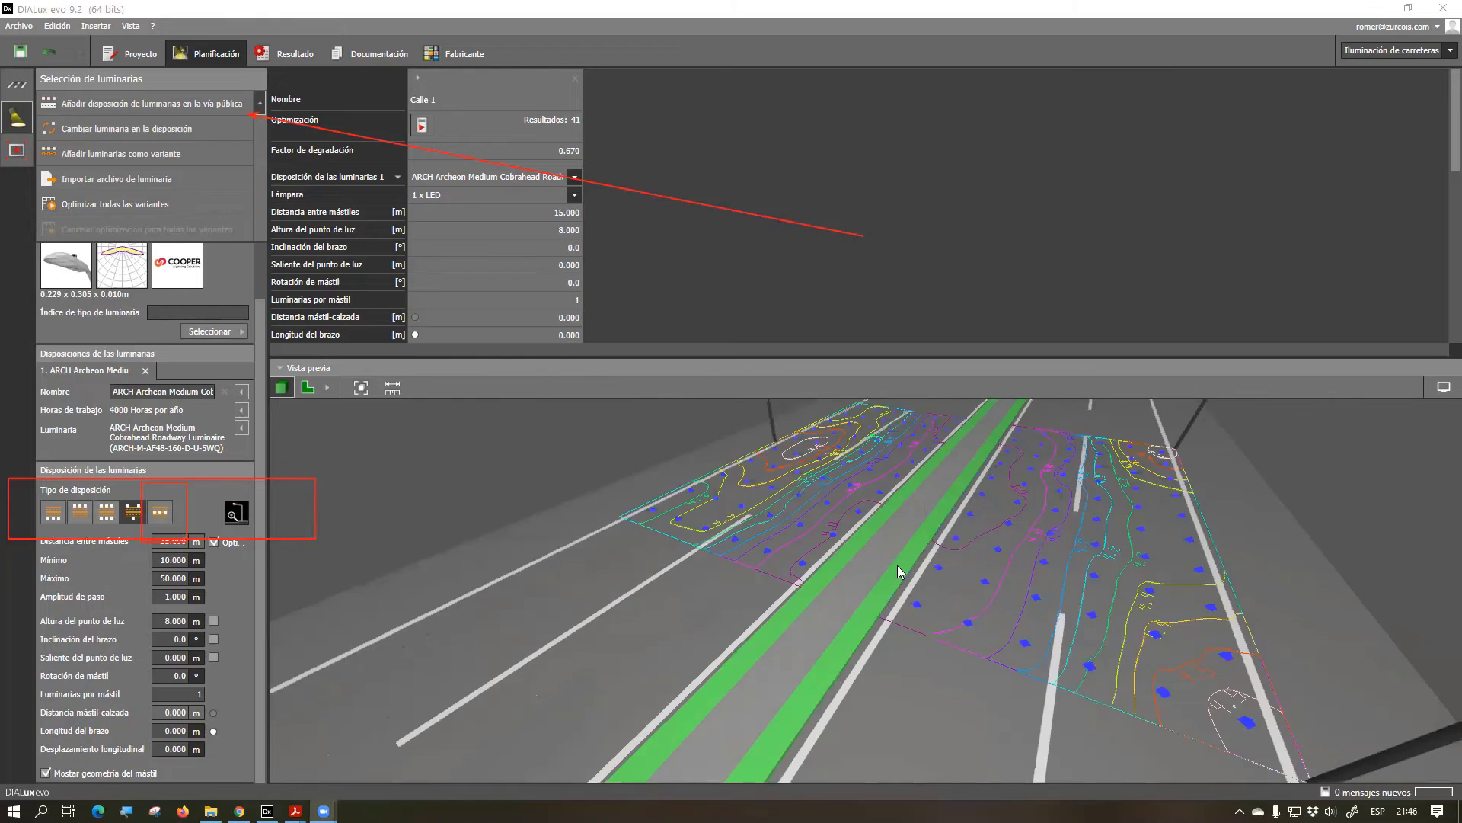
scroll(907, 531, "up", 3)
mouse_move(918, 529)
left_mouse_down()
mouse_move(783, 576)
mouse_move(915, 510)
left_mouse_up()
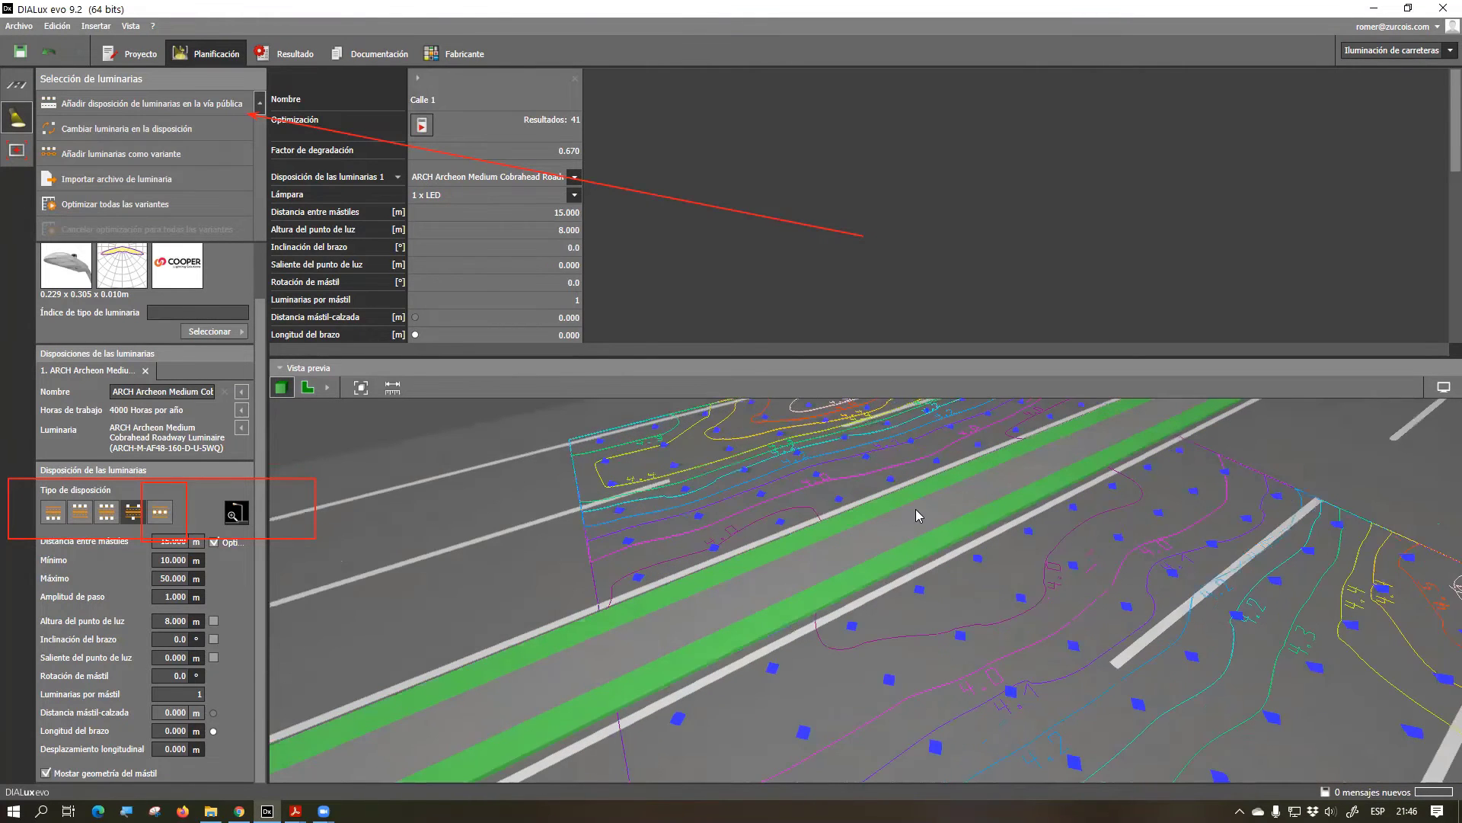
scroll(799, 585, "down", 5)
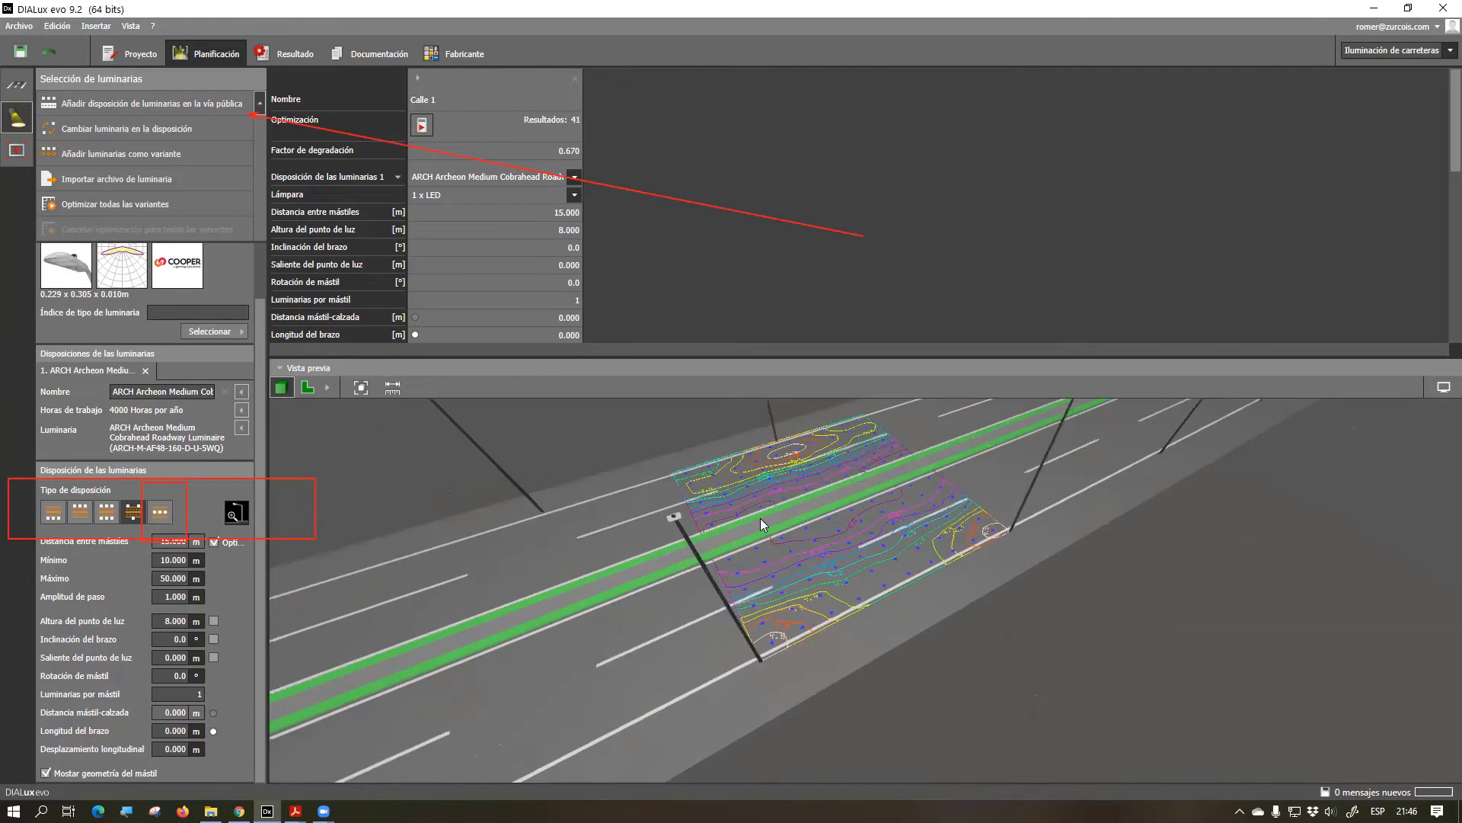
left_click(160, 511)
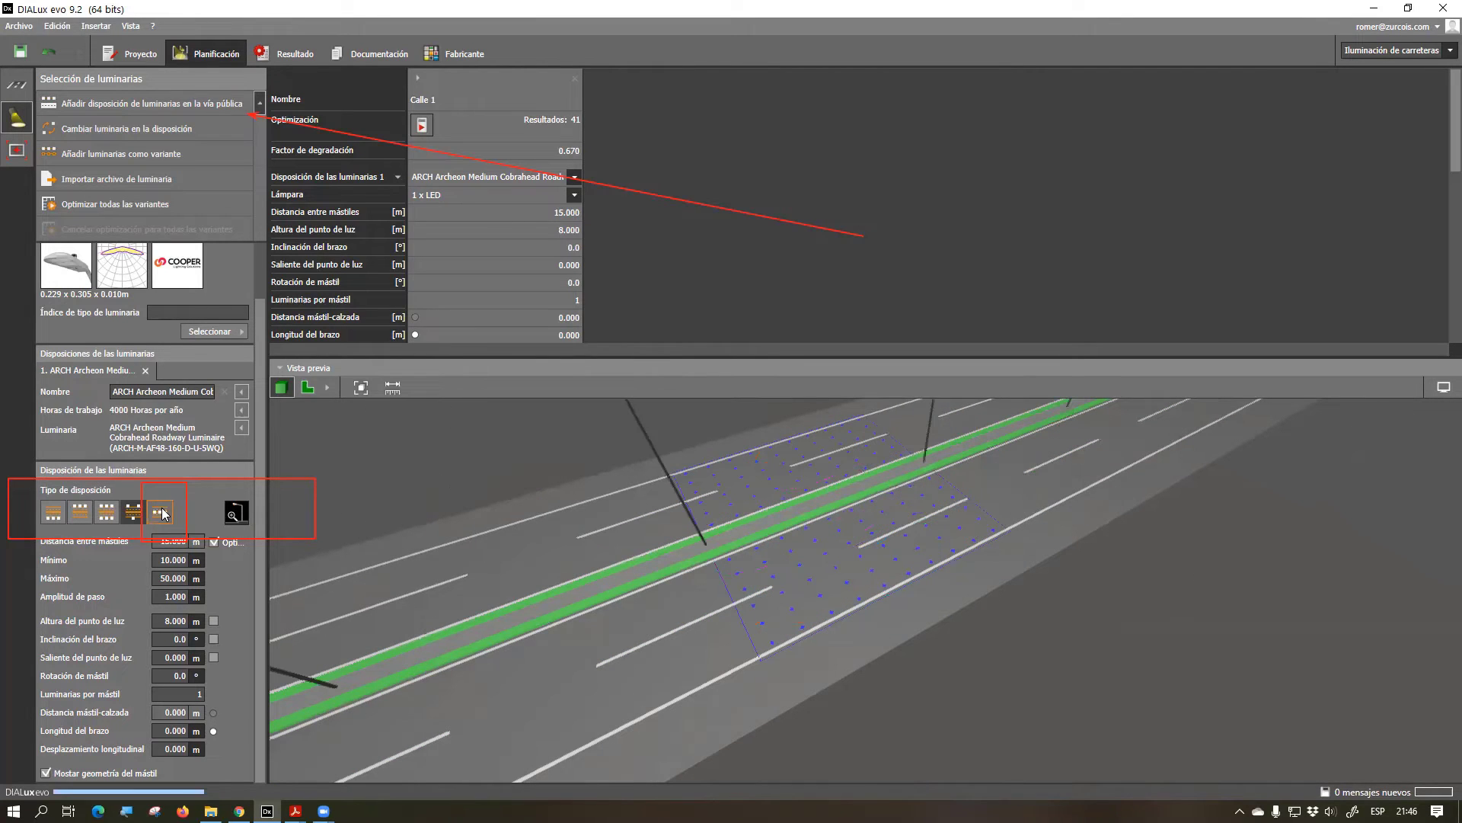
left_click_drag(745, 604, 787, 586)
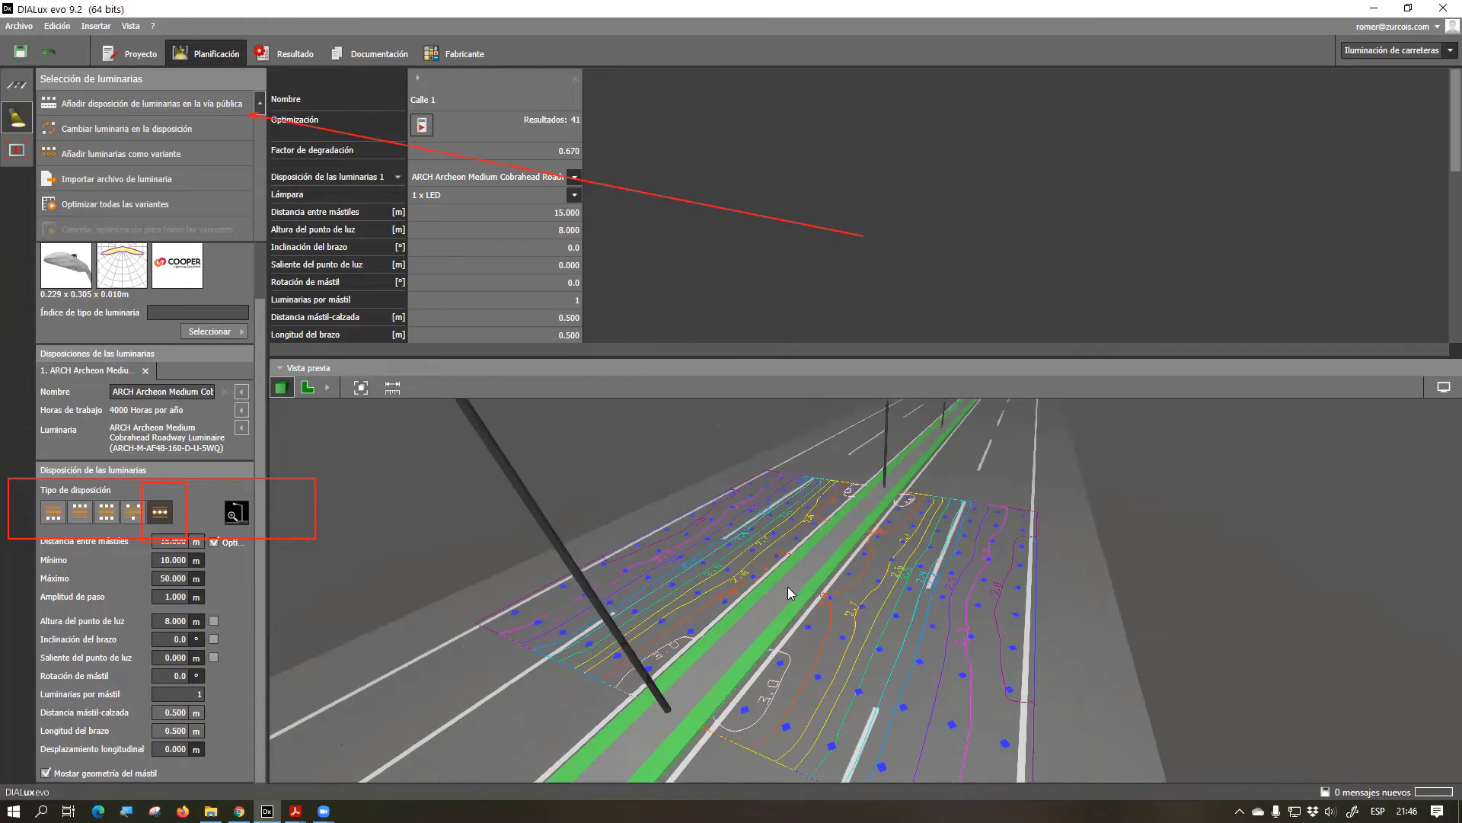
left_click_drag(868, 609, 829, 595)
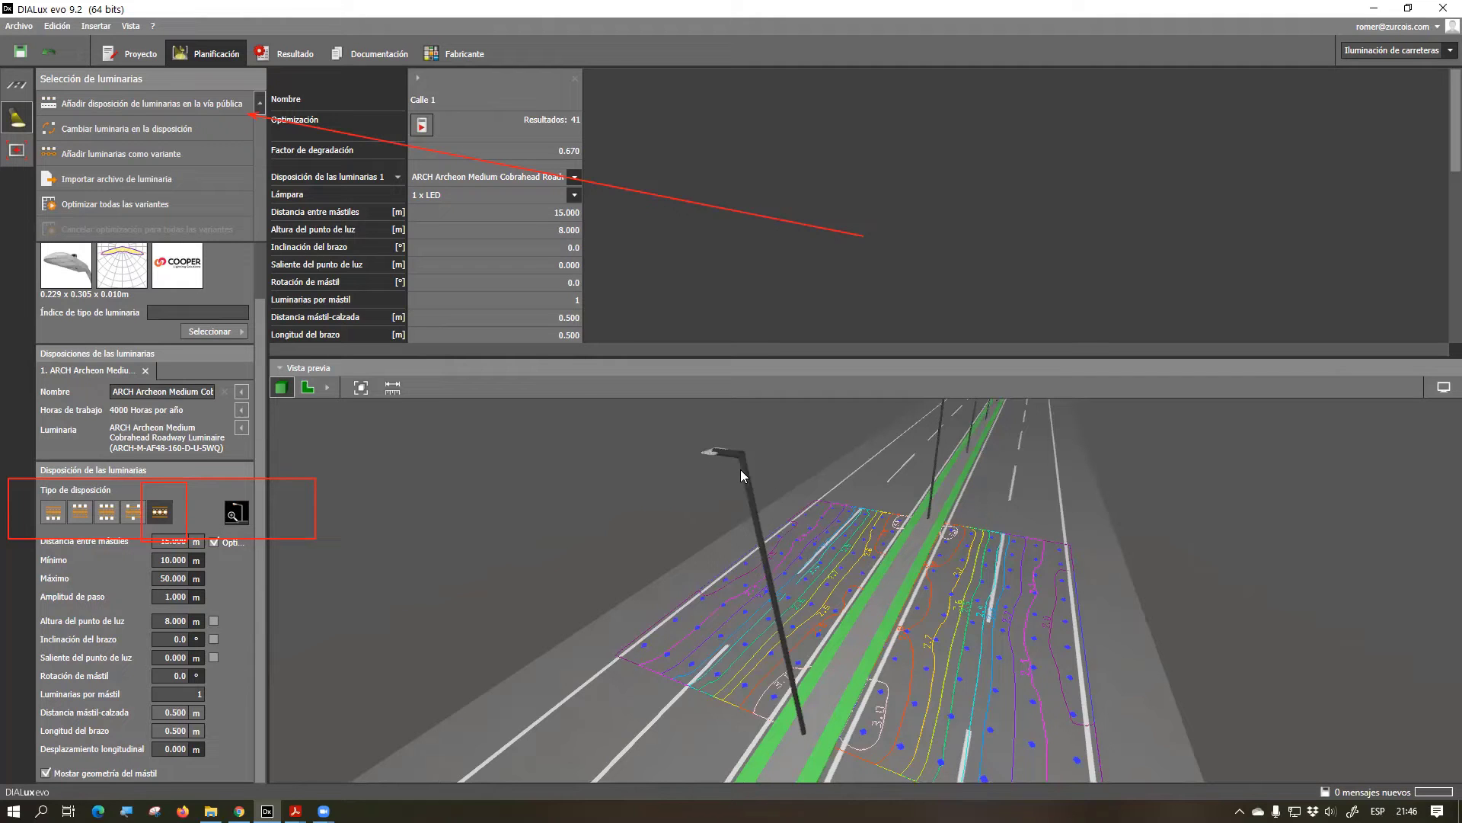
Set the number of luminaires per pole to 2 and inspect the double-headed poles along the median
left_click(191, 694)
type("2")
key("Return")
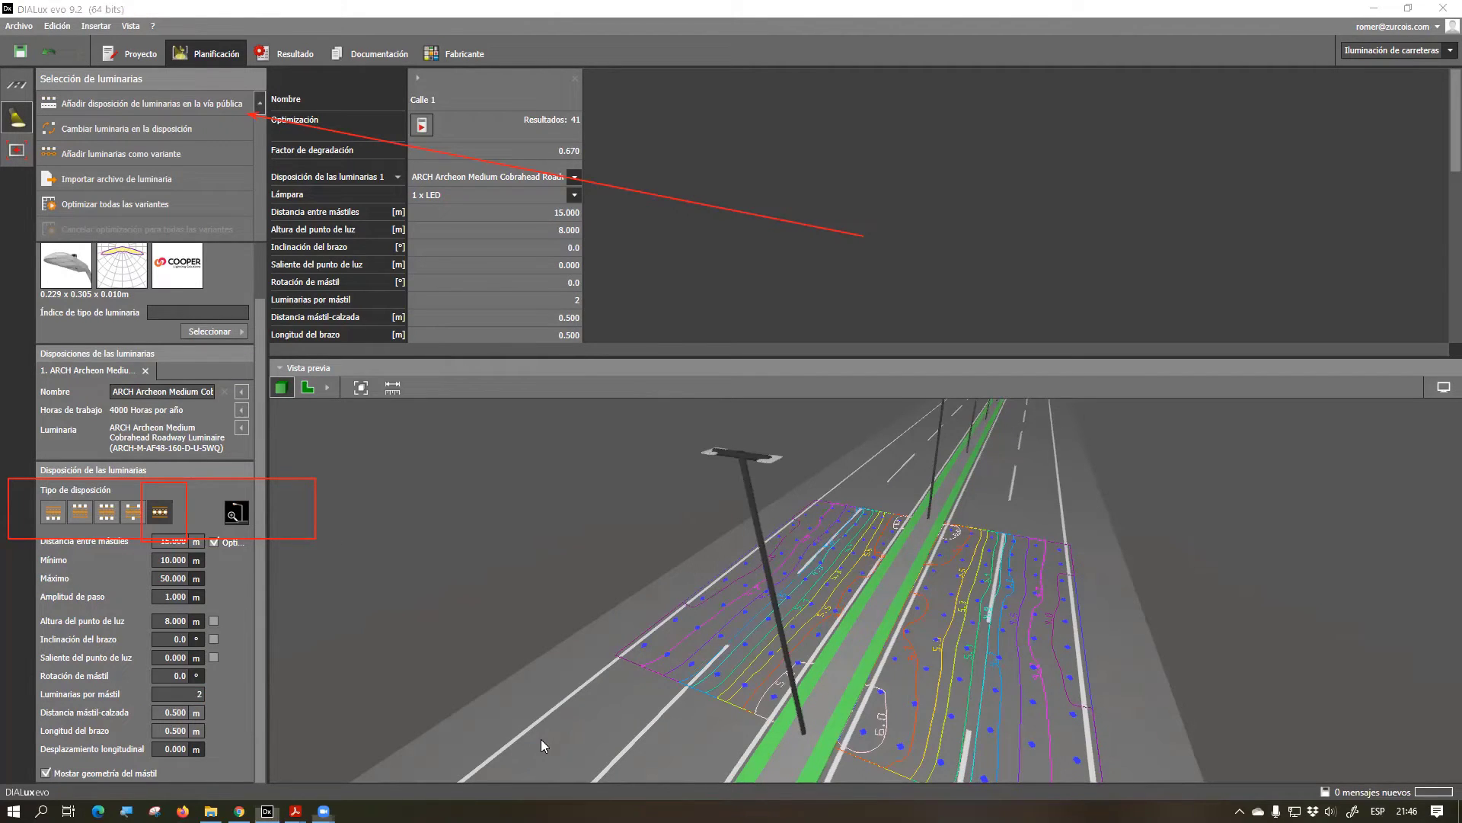
left_click_drag(472, 613, 217, 694)
middle_click_drag(796, 535, 795, 532)
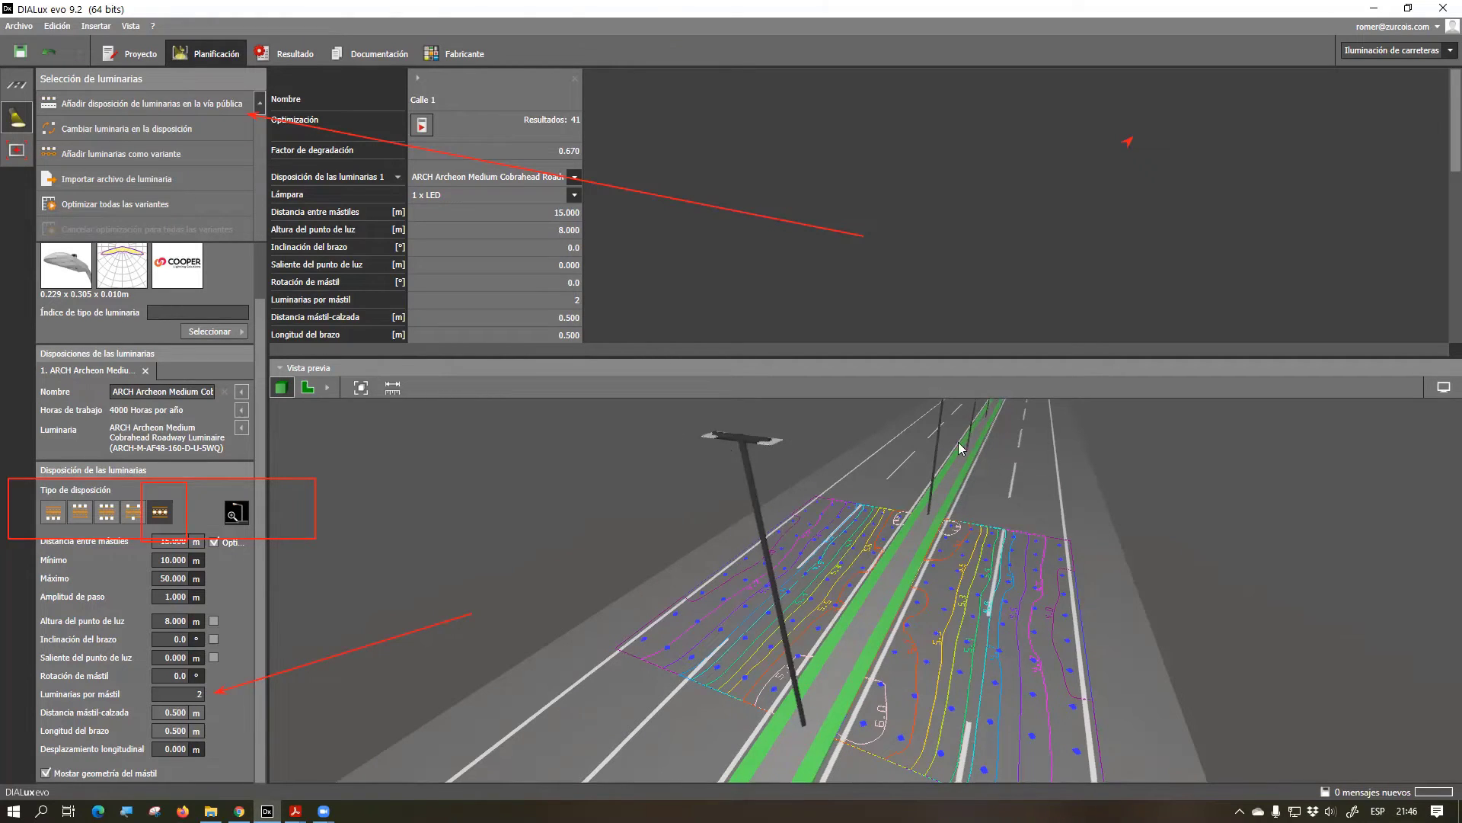
scroll(876, 573, "down", 3)
mouse_move(867, 602)
left_mouse_down()
mouse_move(893, 581)
mouse_move(880, 599)
left_mouse_up()
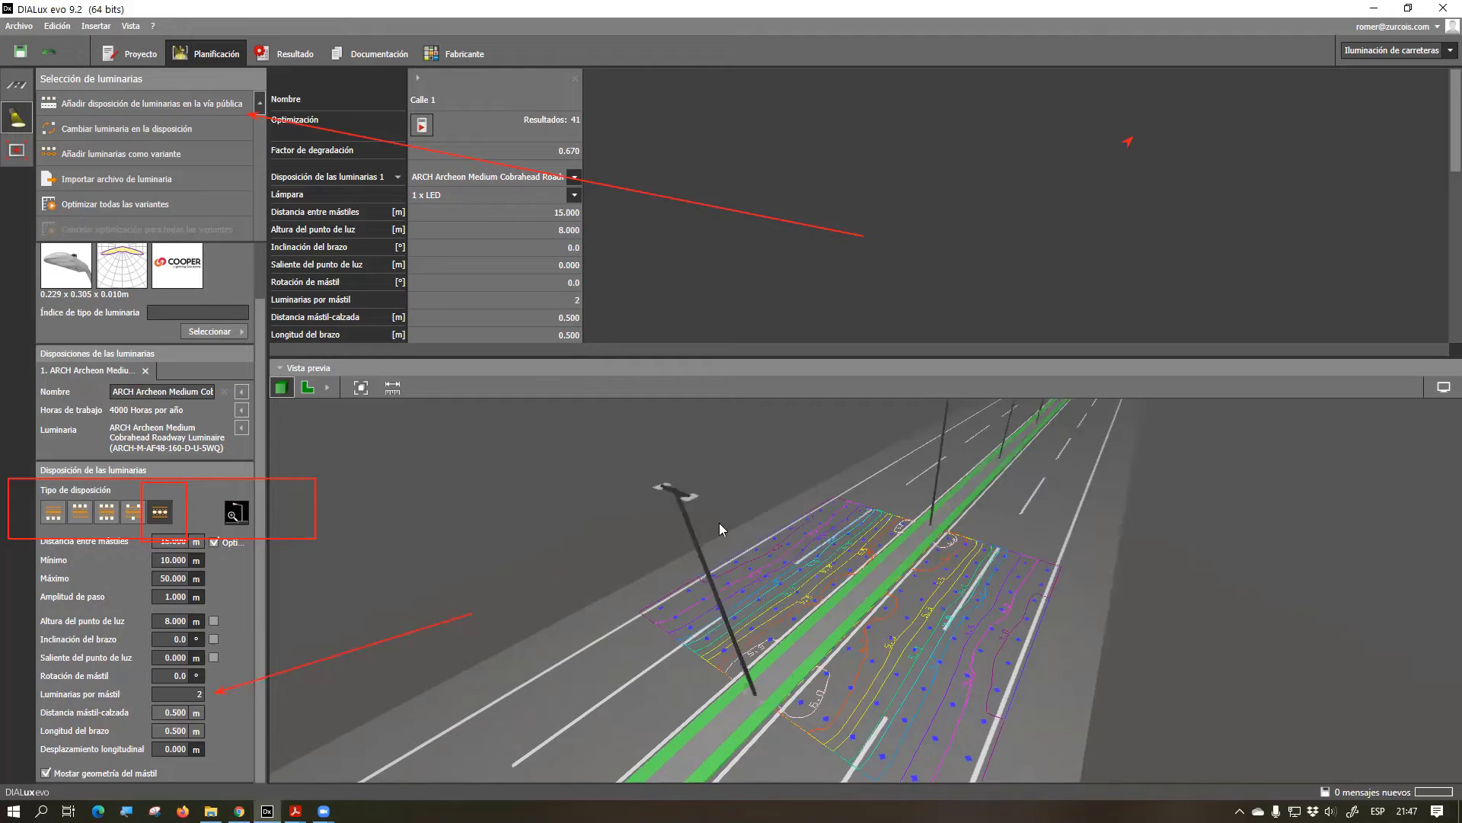
left_click_drag(847, 620, 701, 607)
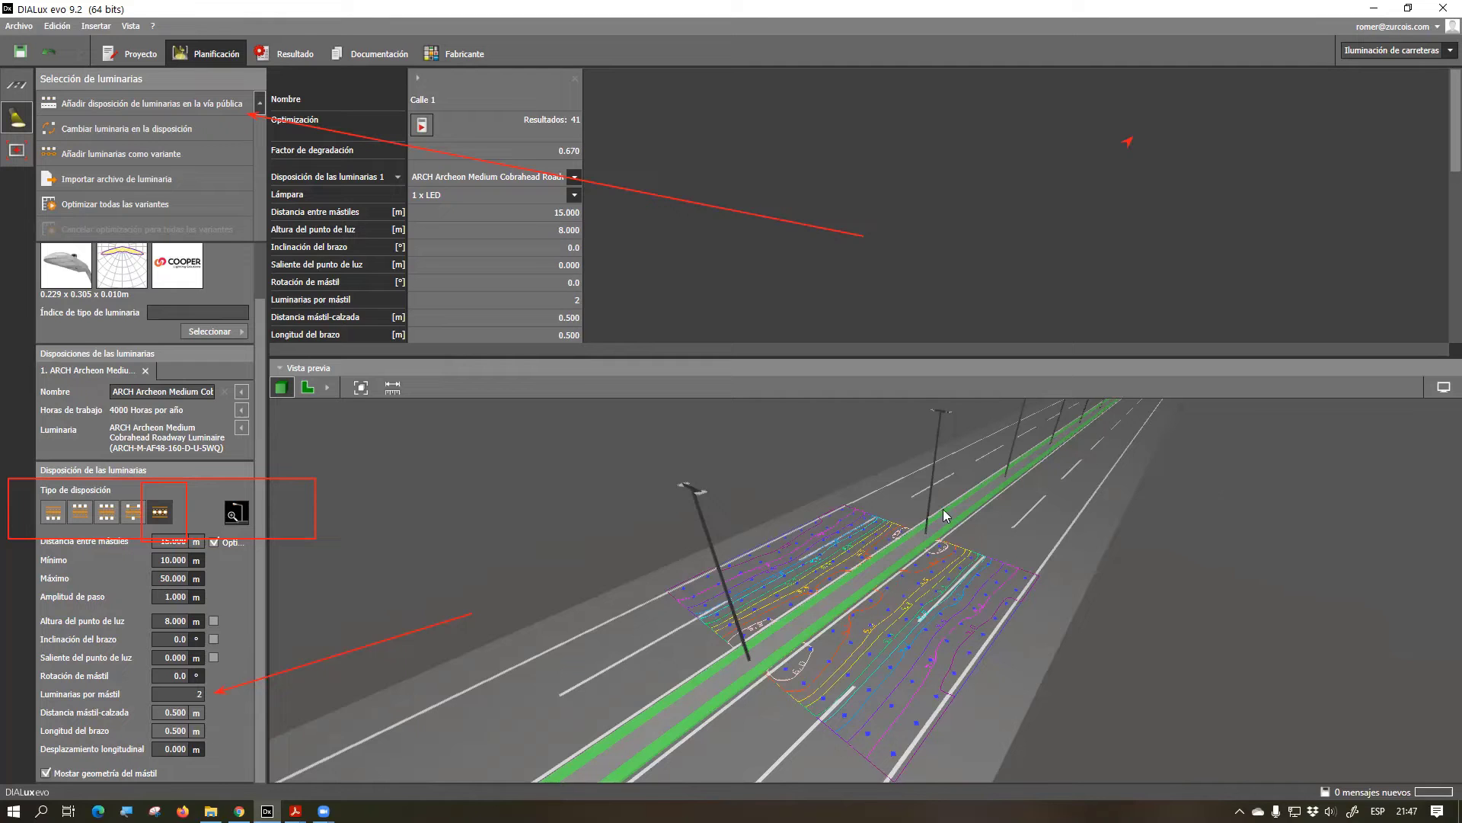
right_click_drag(933, 525, 914, 557)
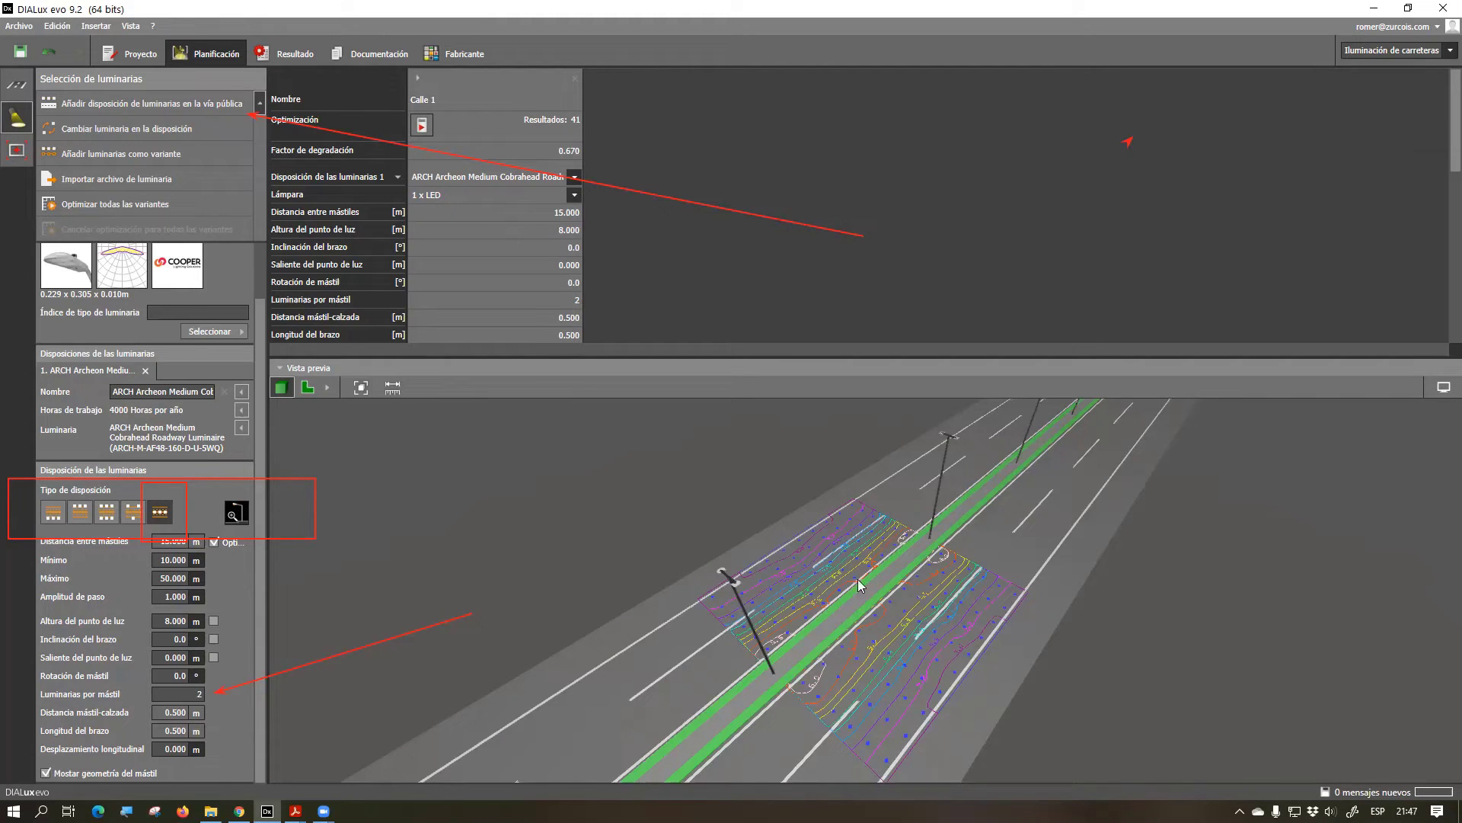
right_click_drag(777, 646, 821, 647)
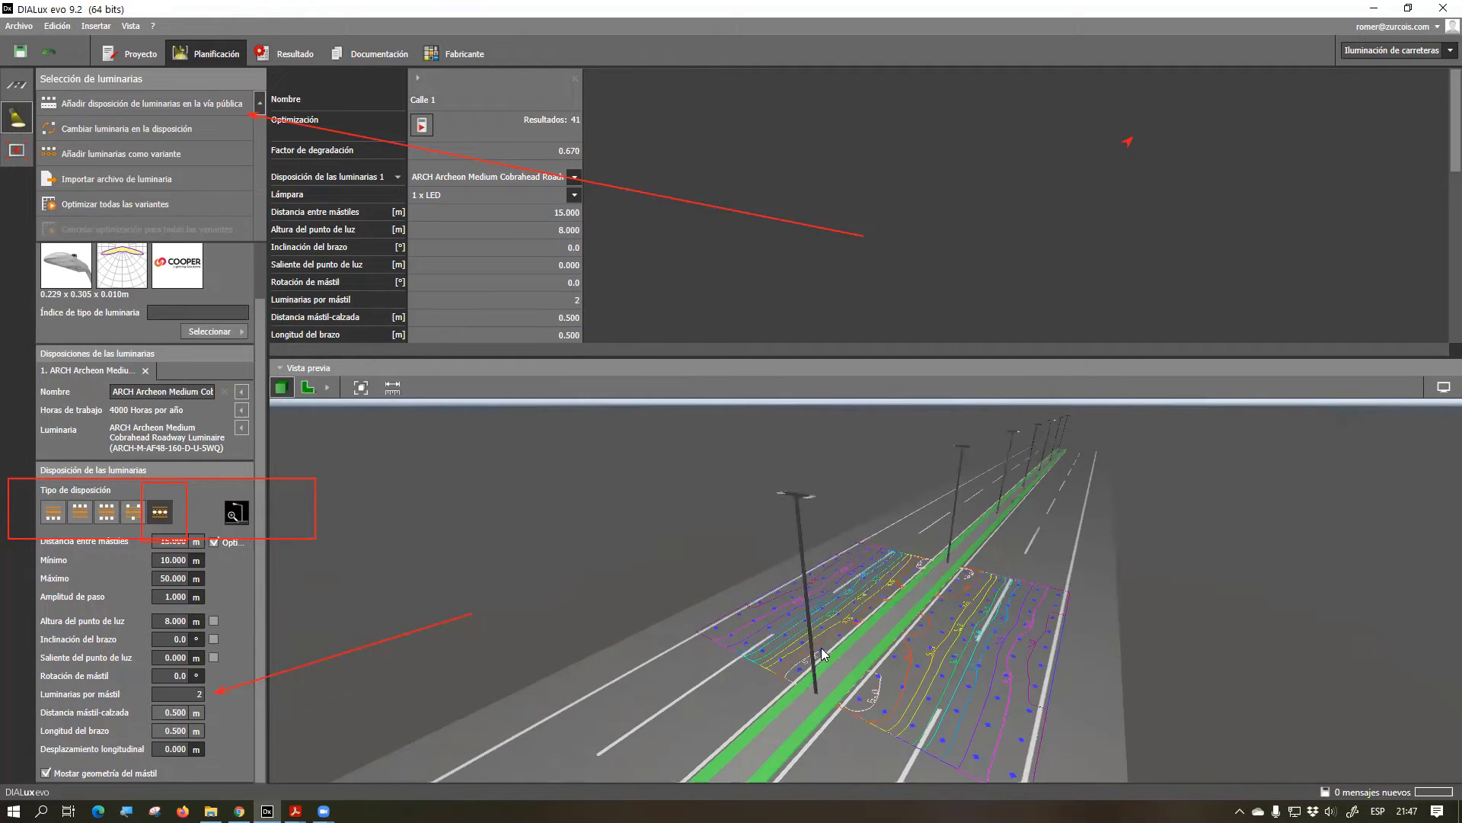
right_click_drag(819, 578, 783, 579)
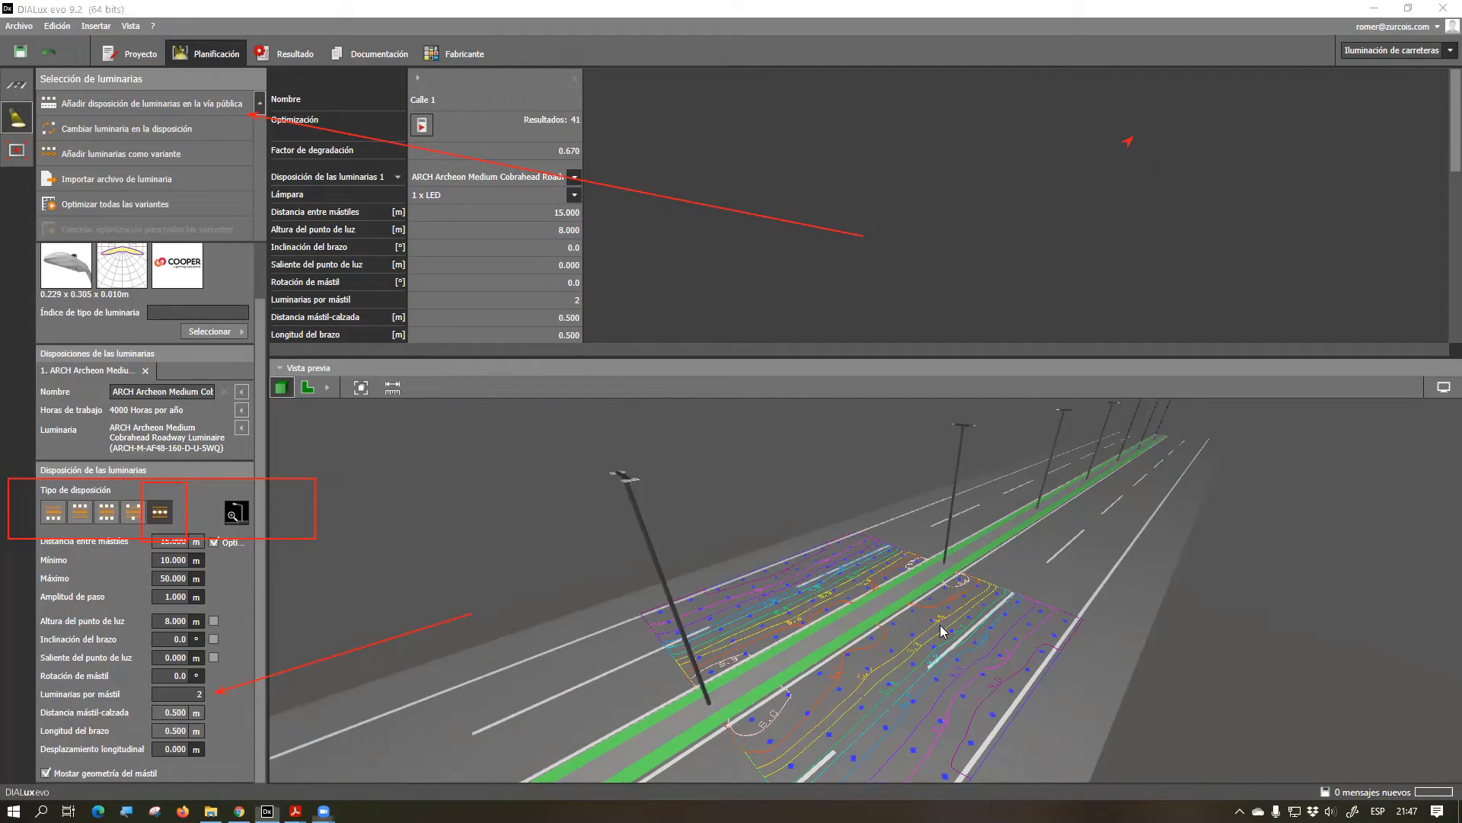
left_click(378, 641)
left_click(272, 538)
left_click(727, 209)
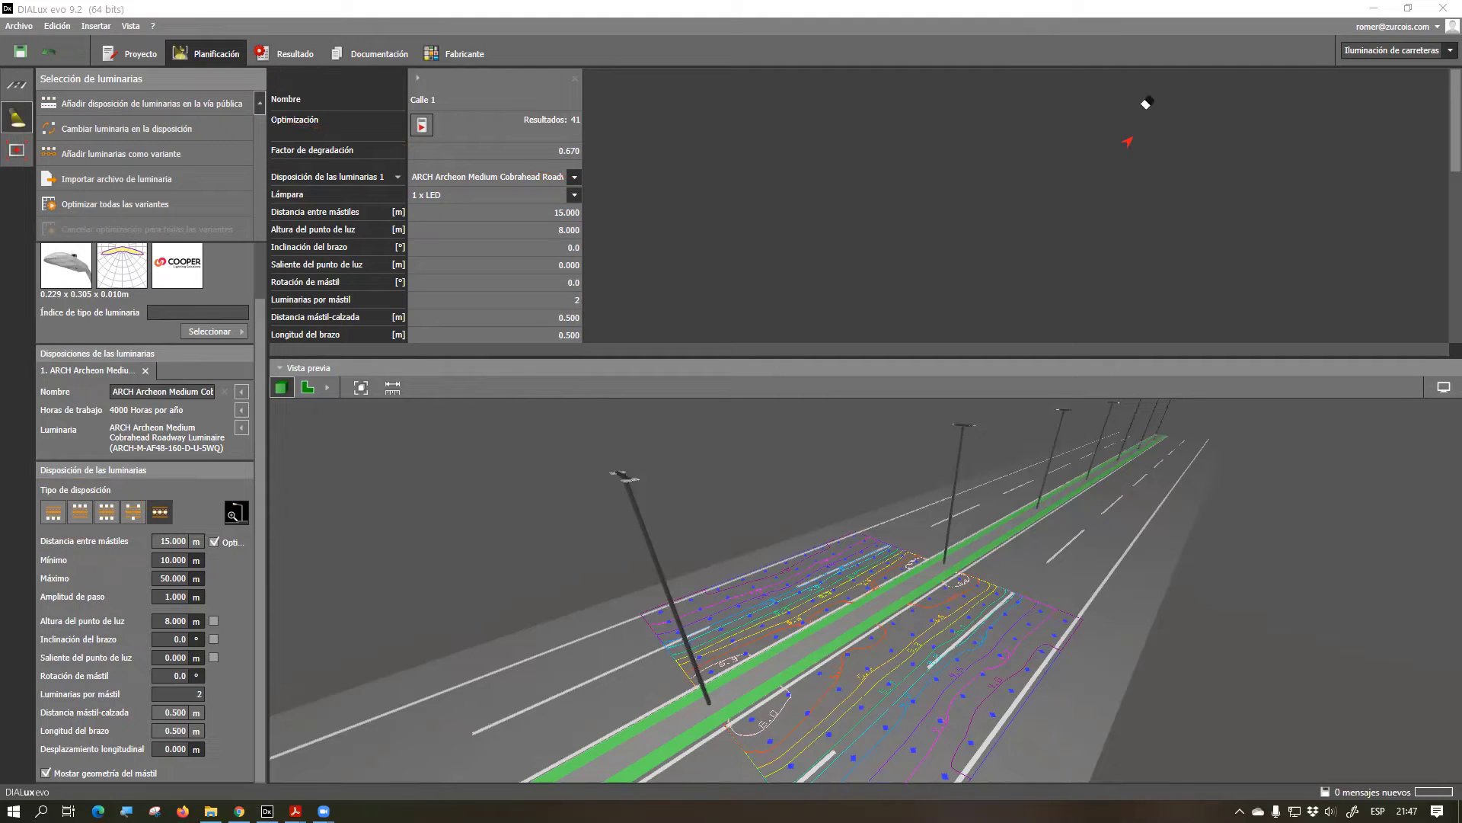
left_click(1151, 149)
mouse_move(236, 518)
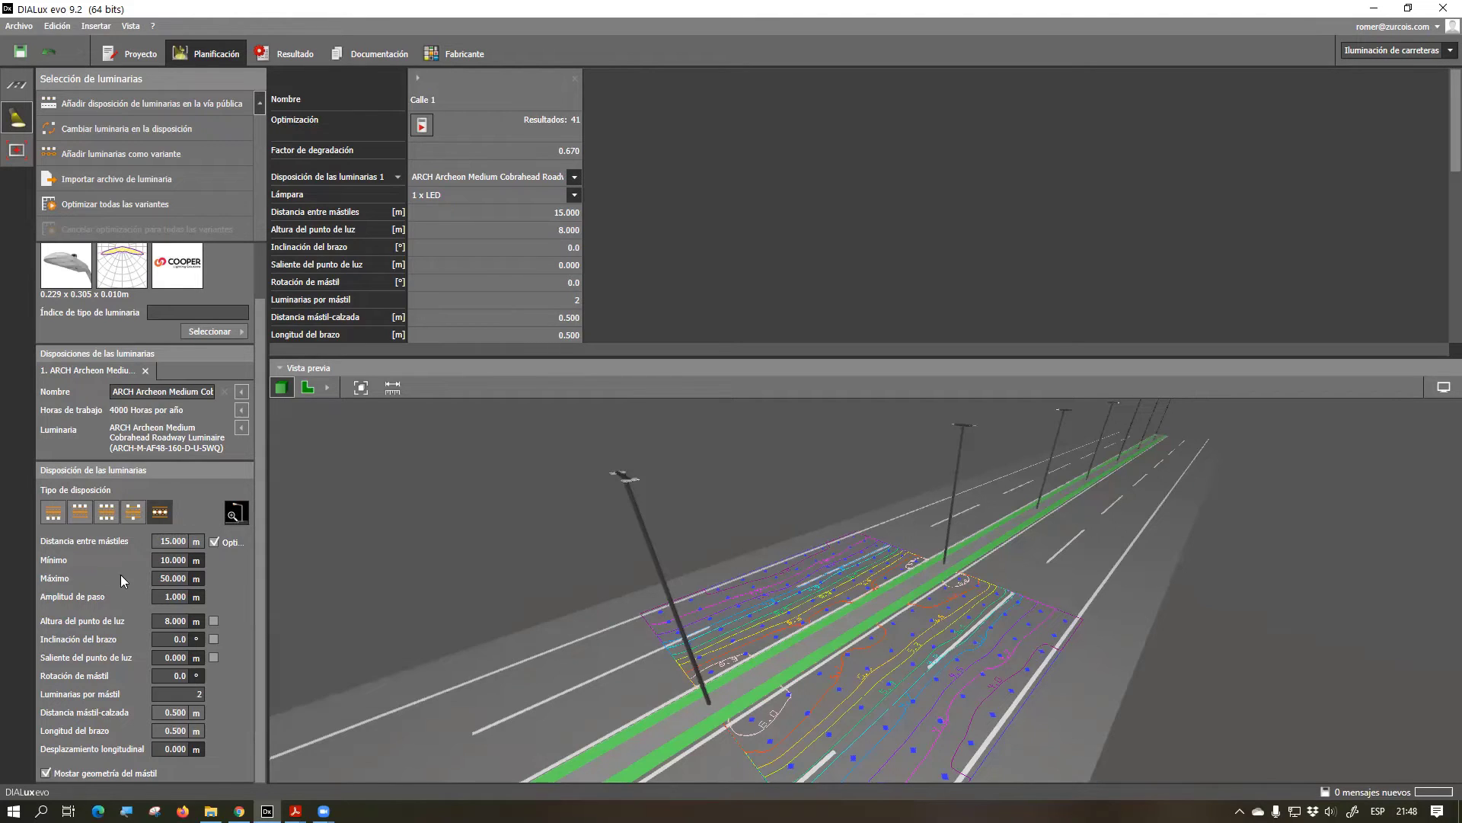
left_click(157, 620)
mouse_move(311, 571)
left_mouse_down()
mouse_move(262, 670)
mouse_move(23, 738)
mouse_move(9, 698)
left_mouse_up()
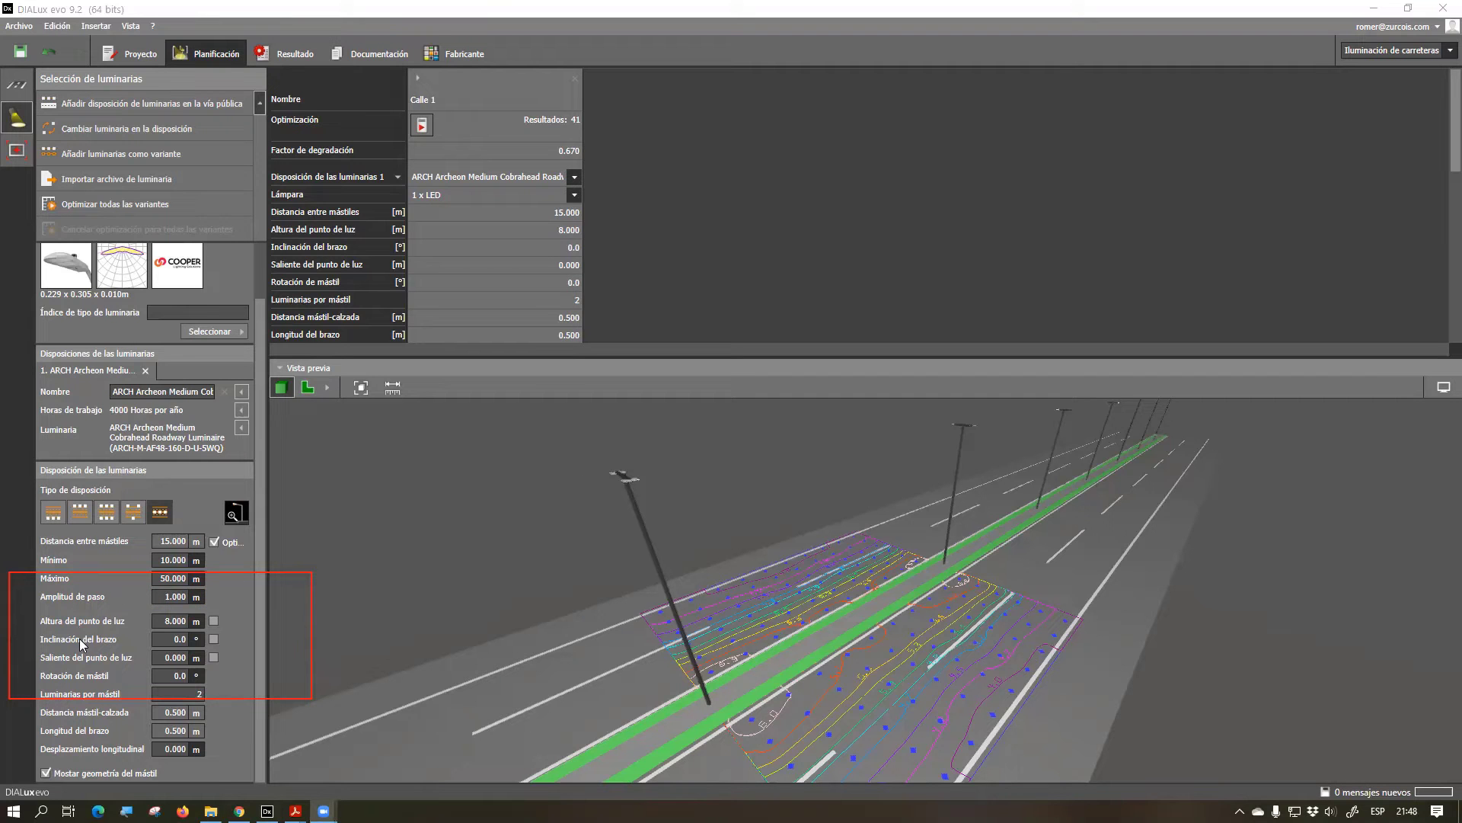
Set the arm inclination of the luminaire arrangement to 5°
left_click(166, 620)
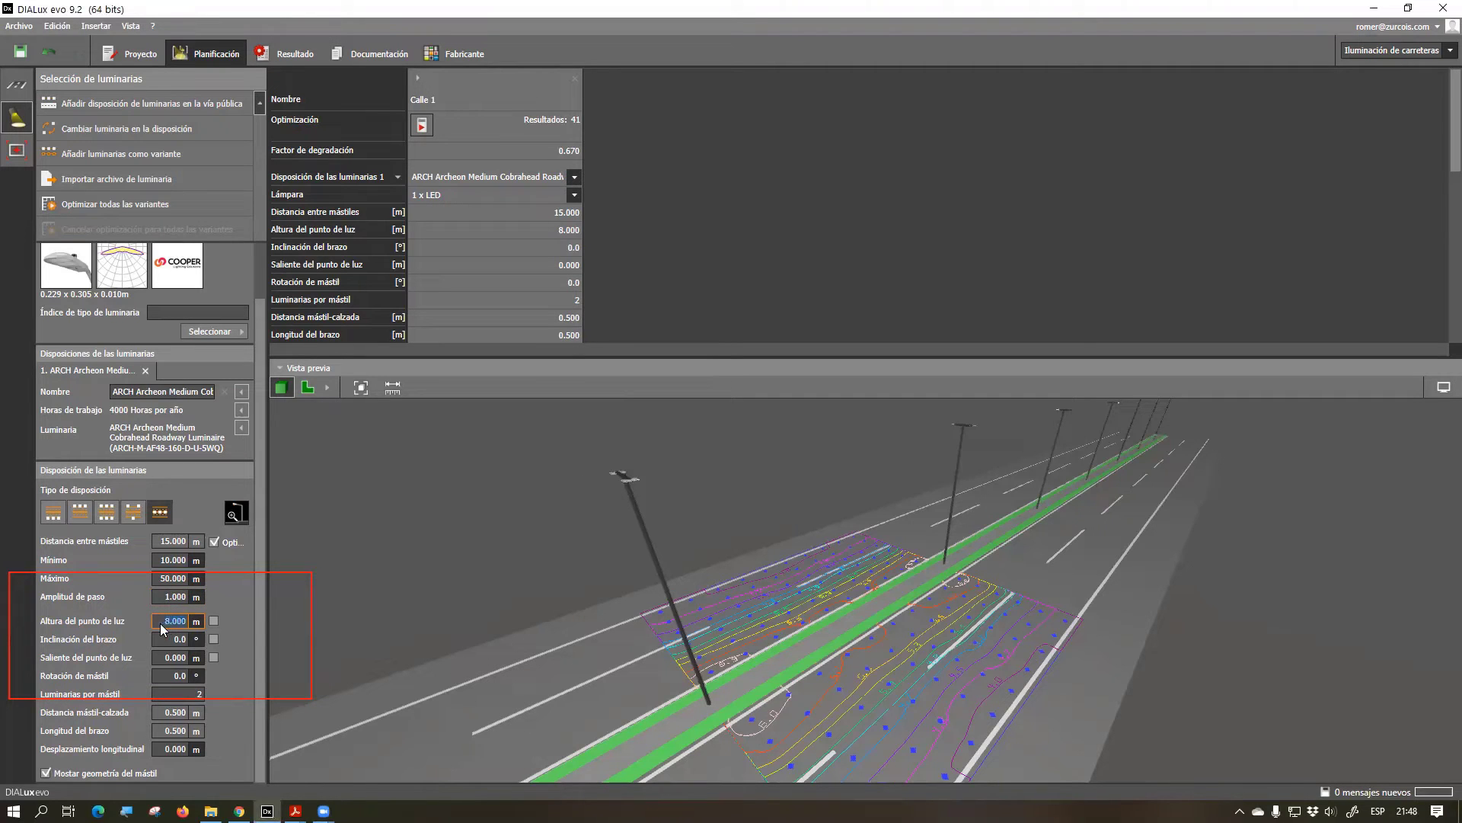
right_click_drag(655, 622, 735, 432)
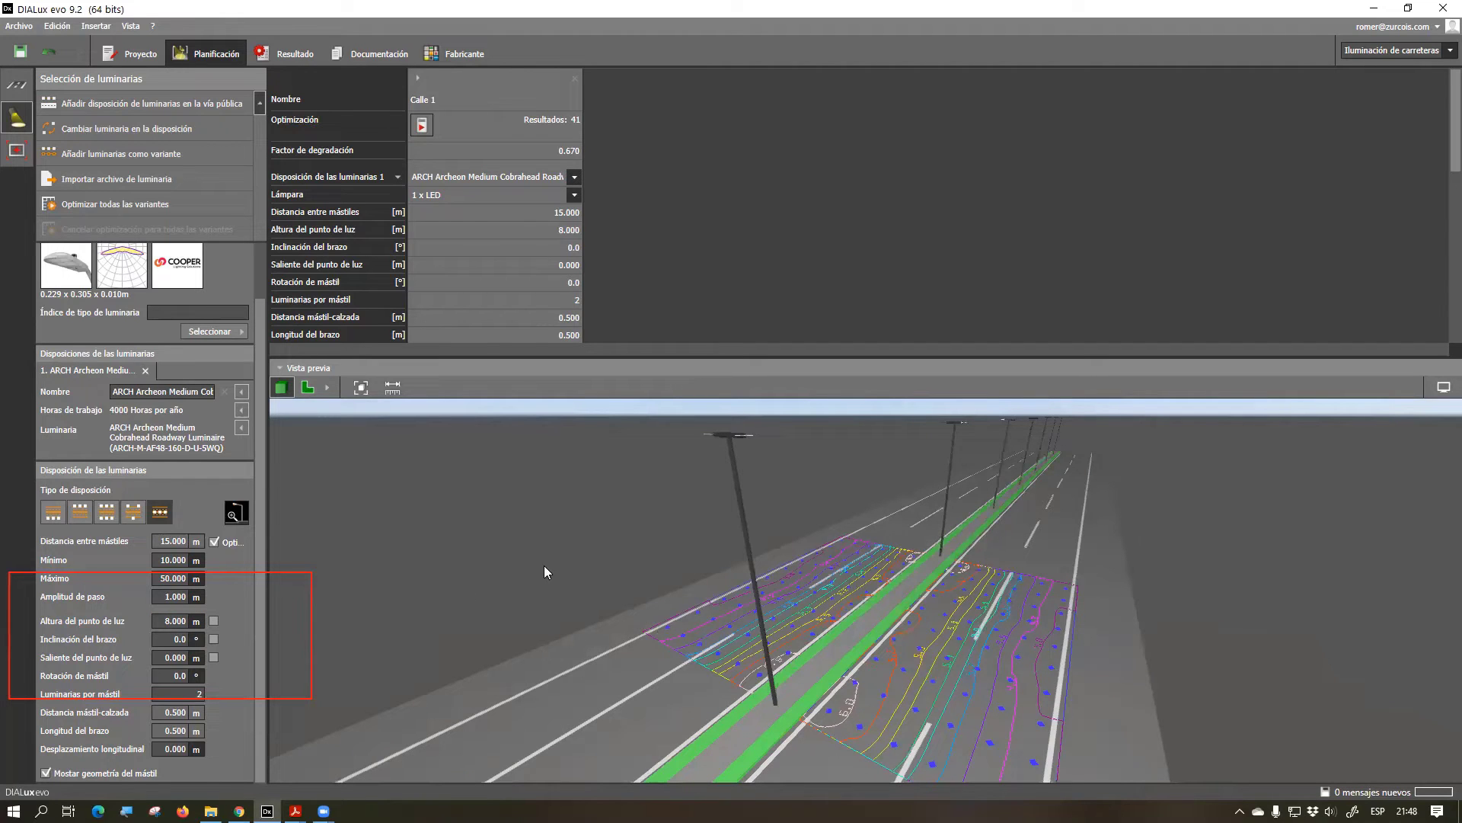
scroll(684, 540, "up", 5)
scroll(756, 549, "up", 3)
left_click_drag(767, 562, 708, 518)
scroll(761, 561, "down", 3)
left_click(175, 639)
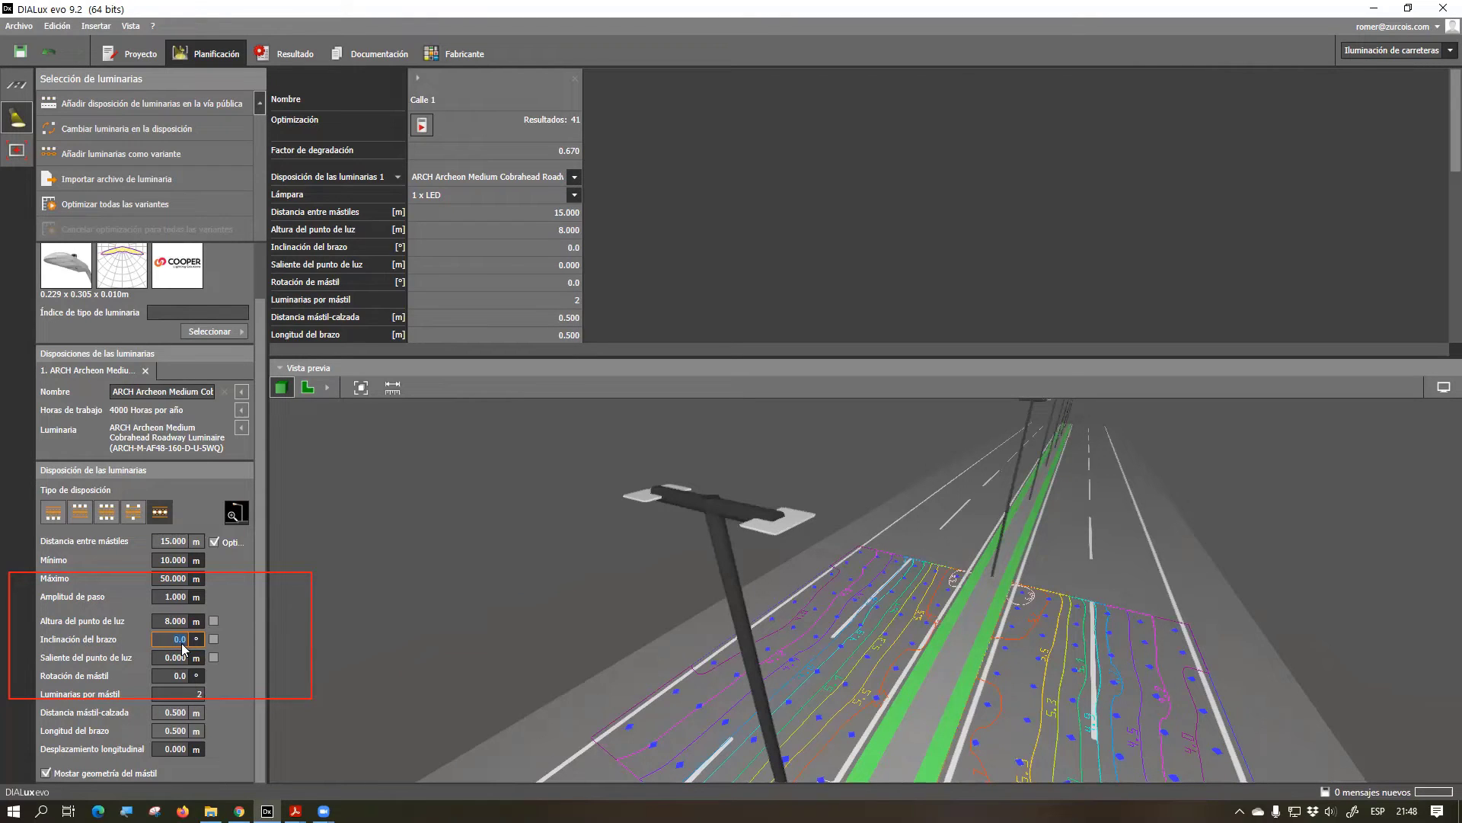
key("Return")
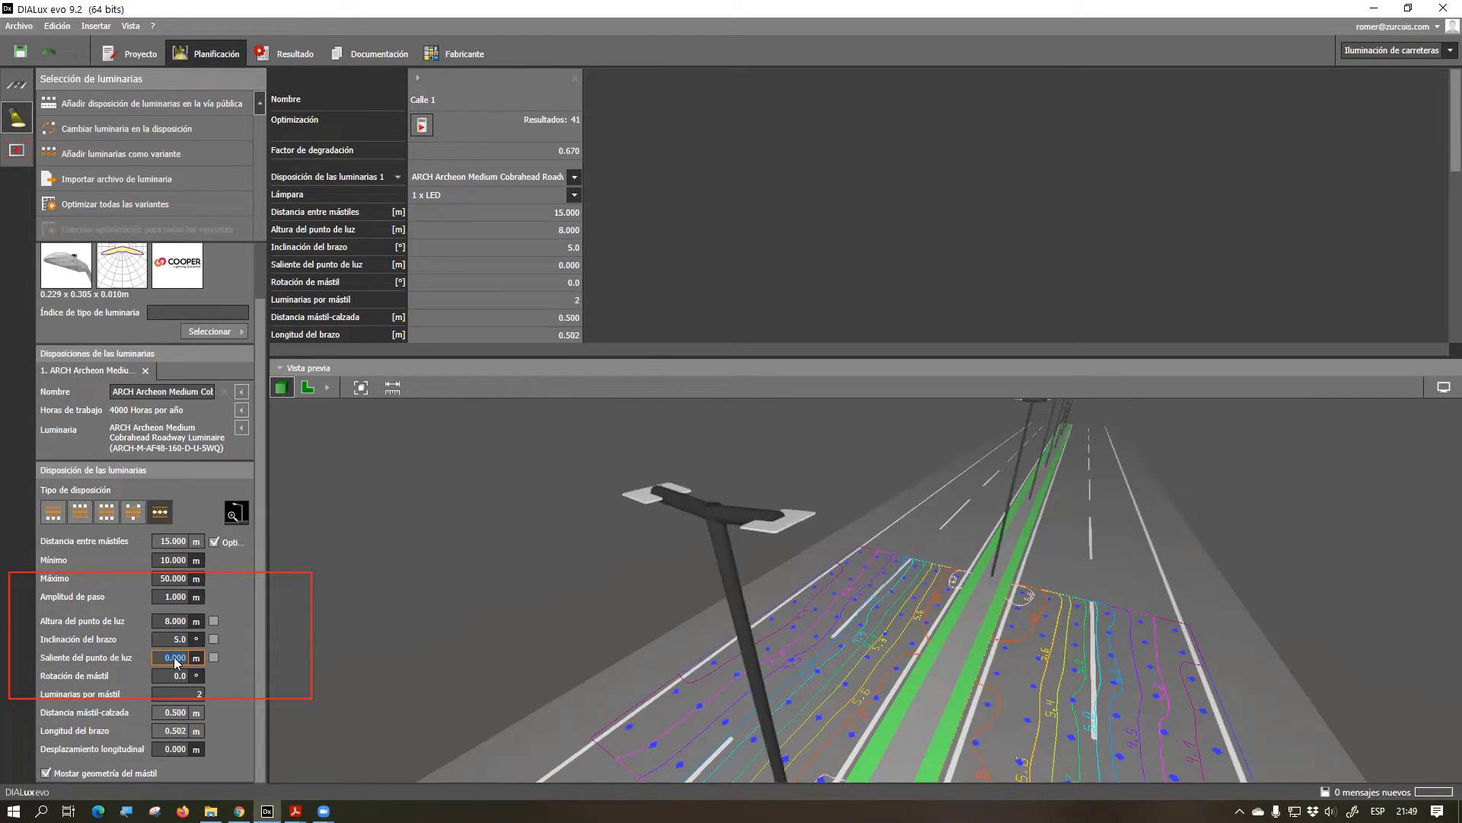
Try a light point overhang of 1.5 m together with a pole rotation of 45°
type("1.5")
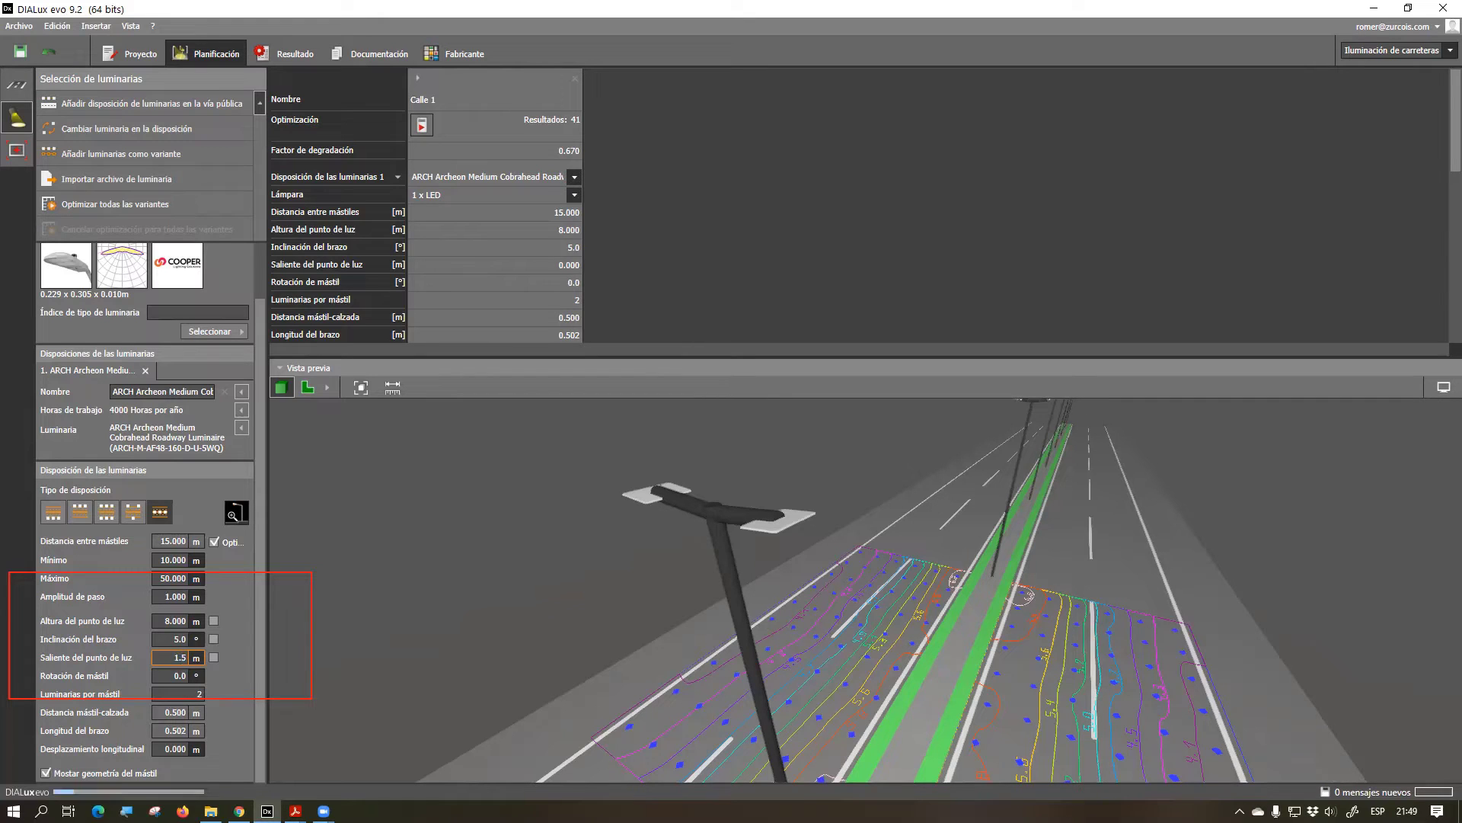
key("Return")
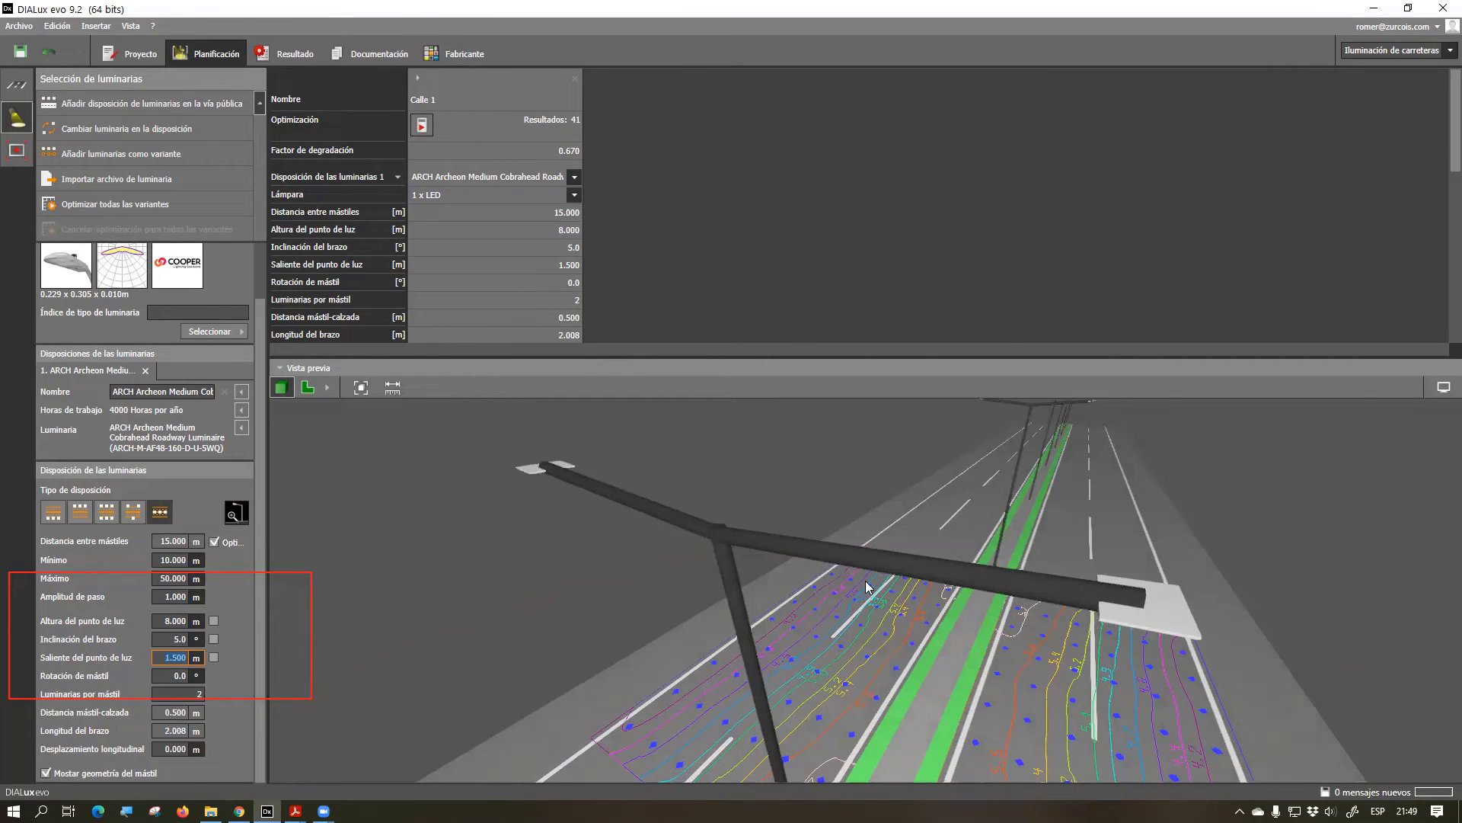
left_click(186, 676)
type("45")
key("Return")
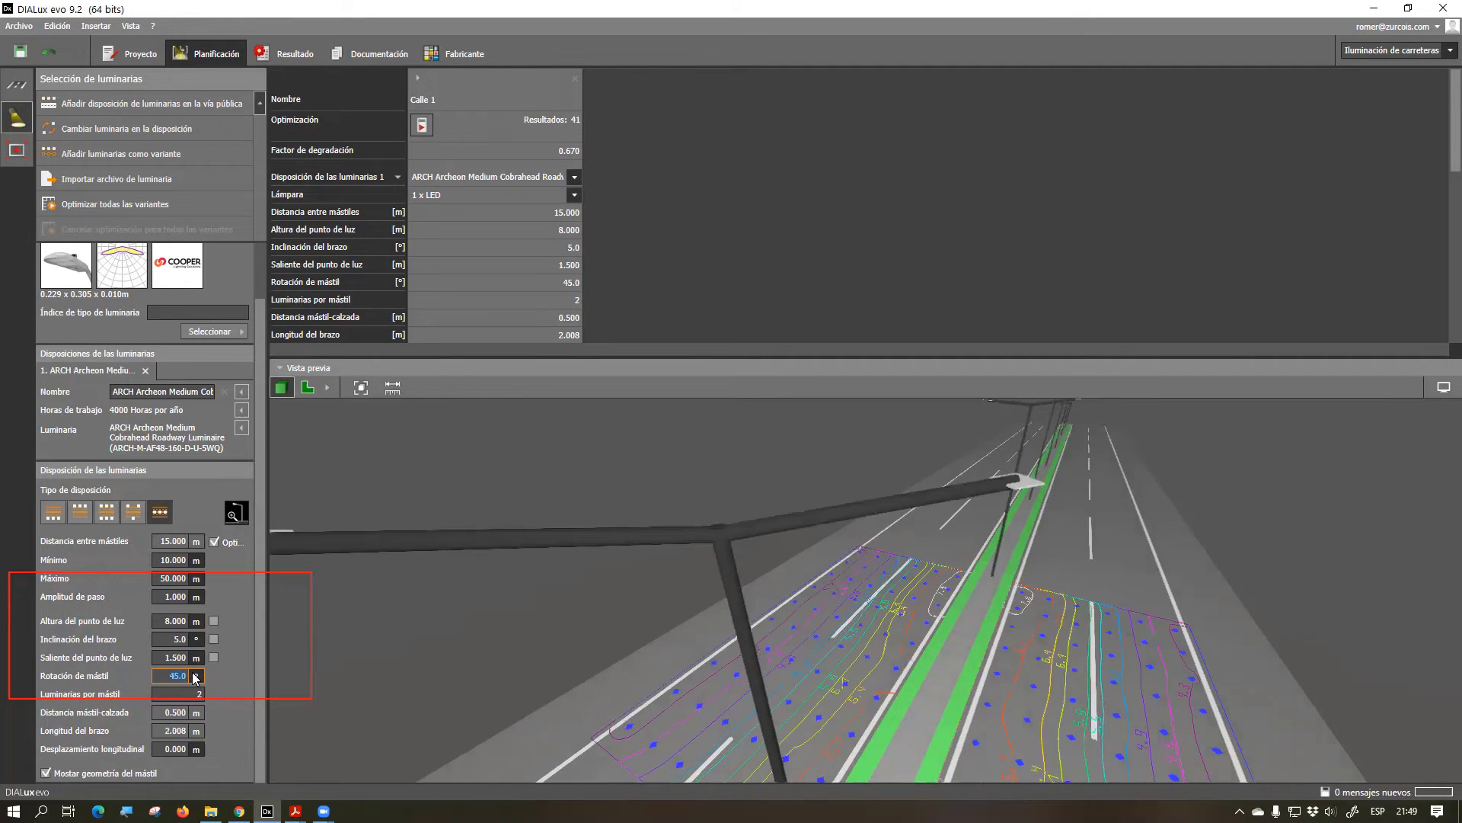
Set the pole rotation back to 0°
scroll(697, 610, "down", 5)
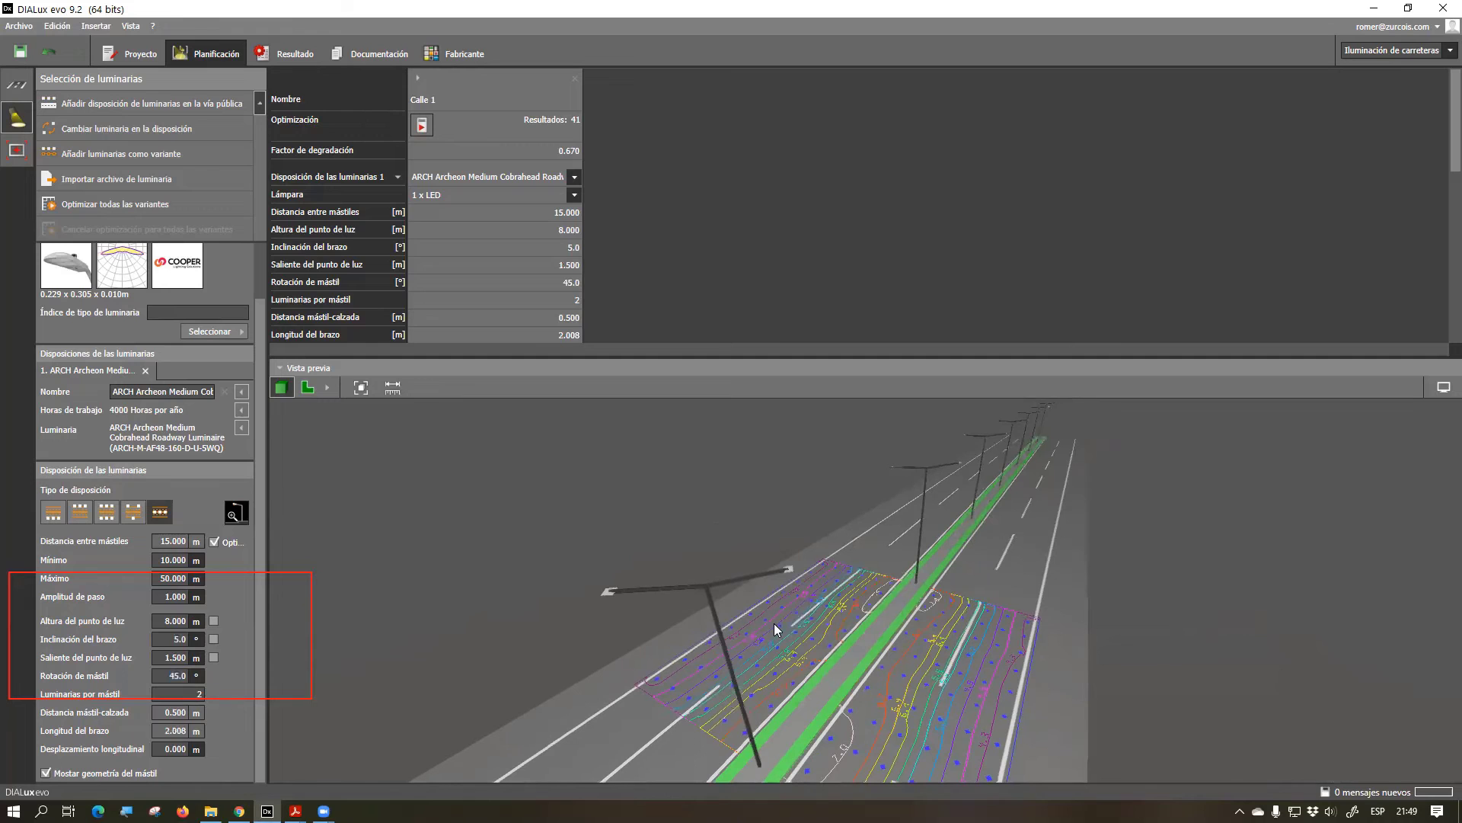
double_click(162, 670)
type("0")
key("Return")
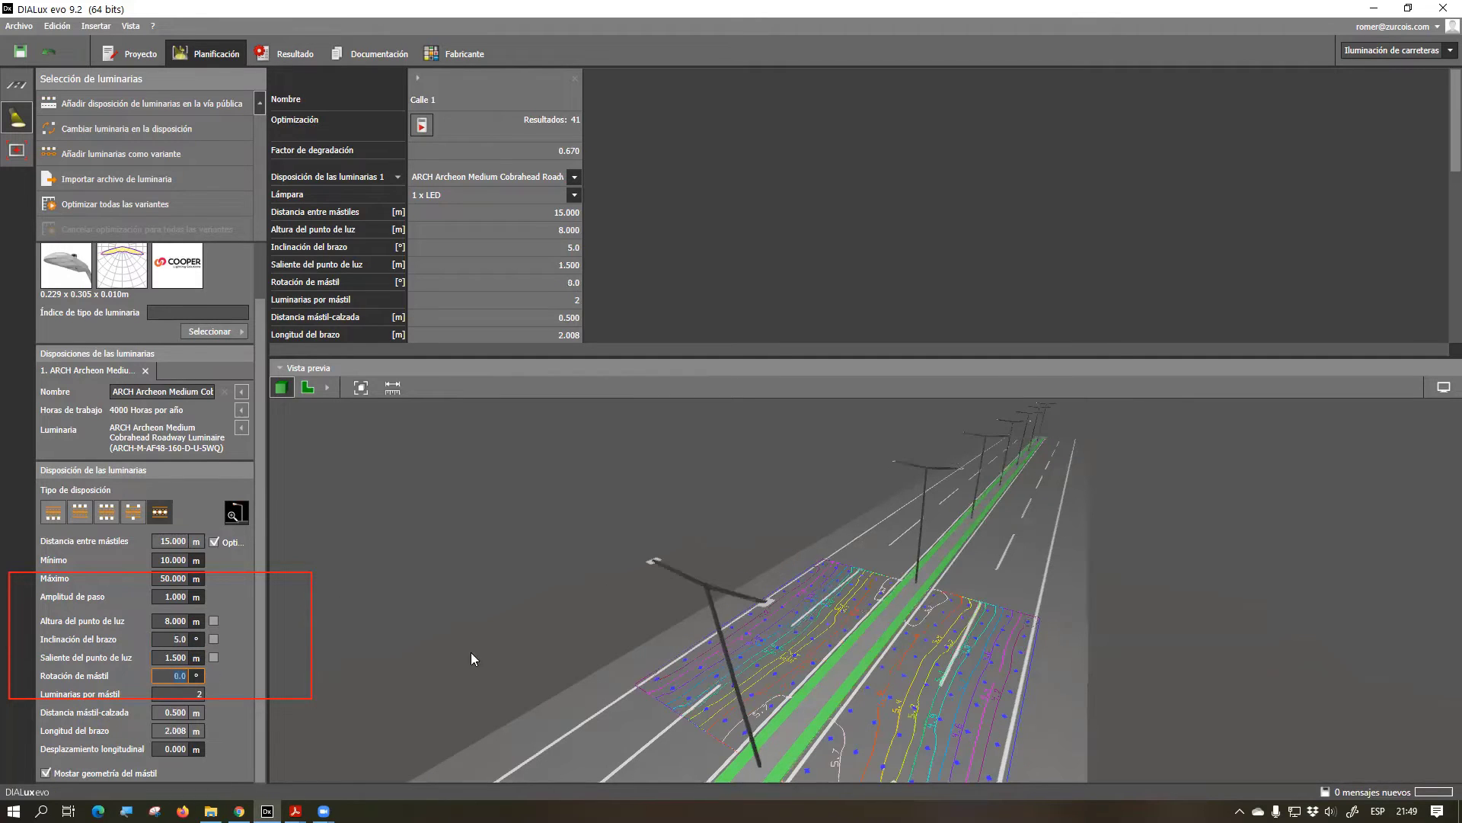
Set the light point overhang of the median poles to 1 m
scroll(722, 582, "up", 5)
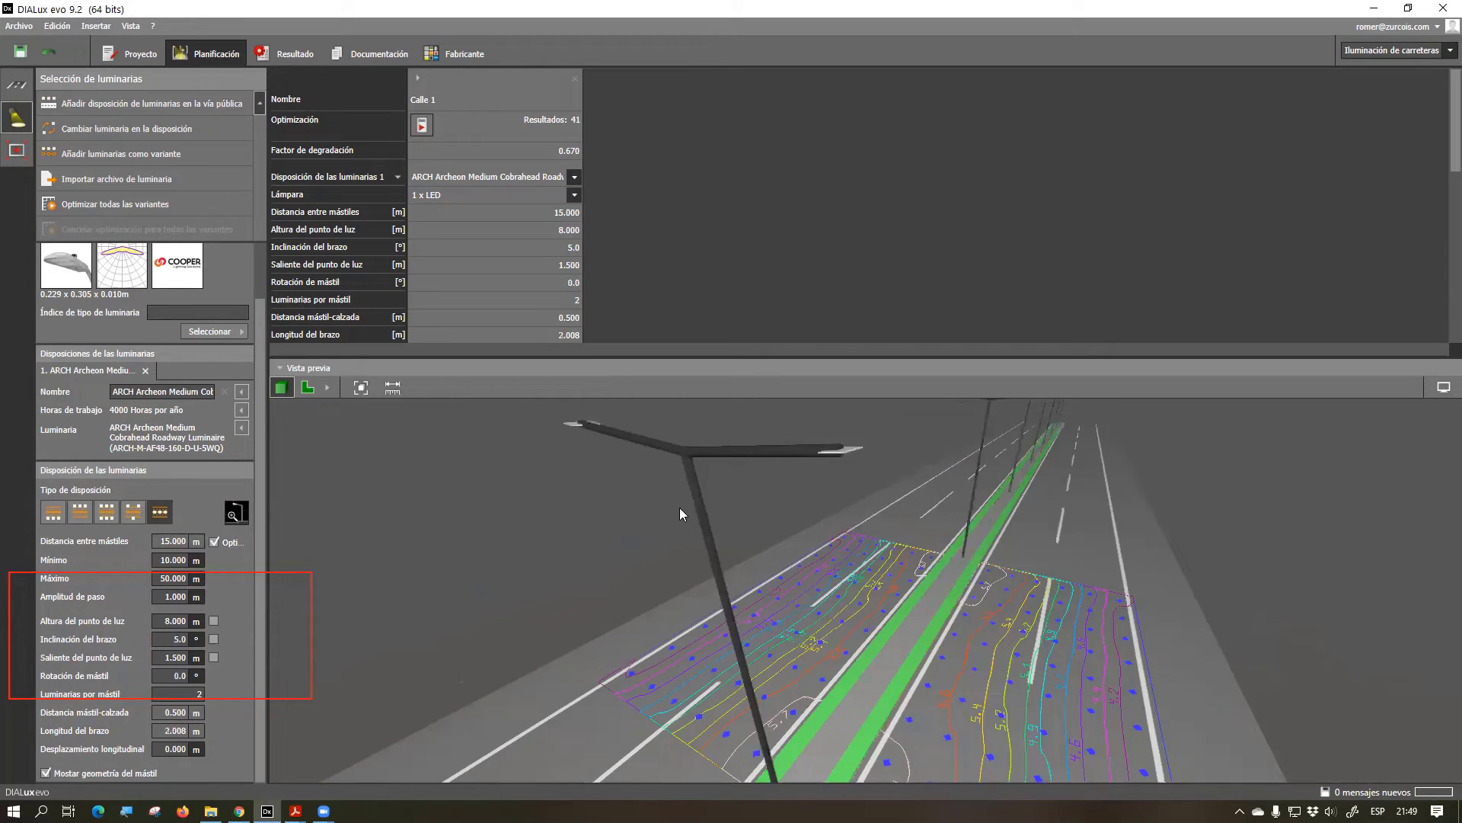
left_click(163, 658)
type("1")
key("Return")
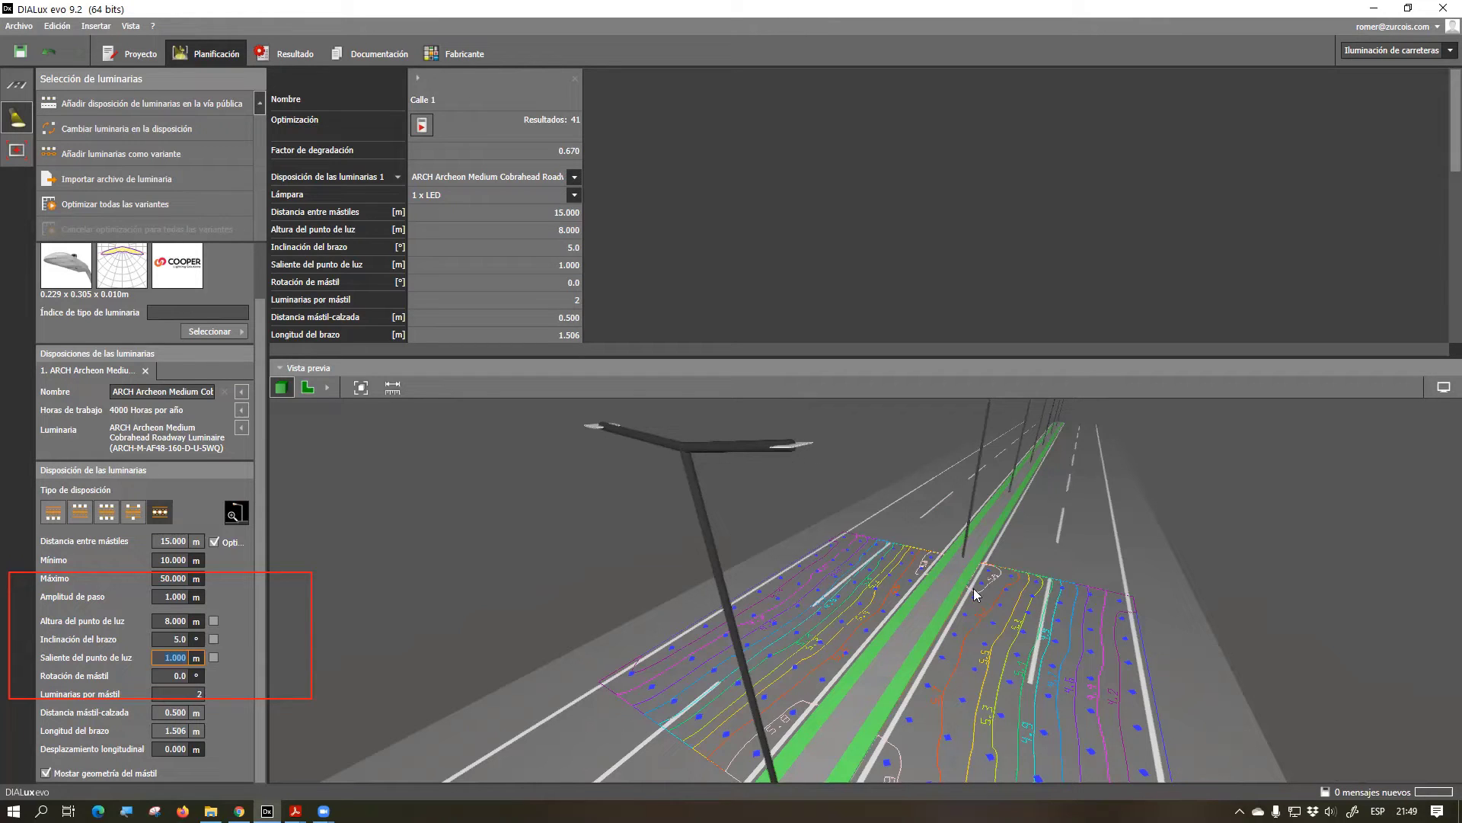
Run the optimization of the pole spacing for the Calle 1 luminaire arrangement
key("ctrl+2")
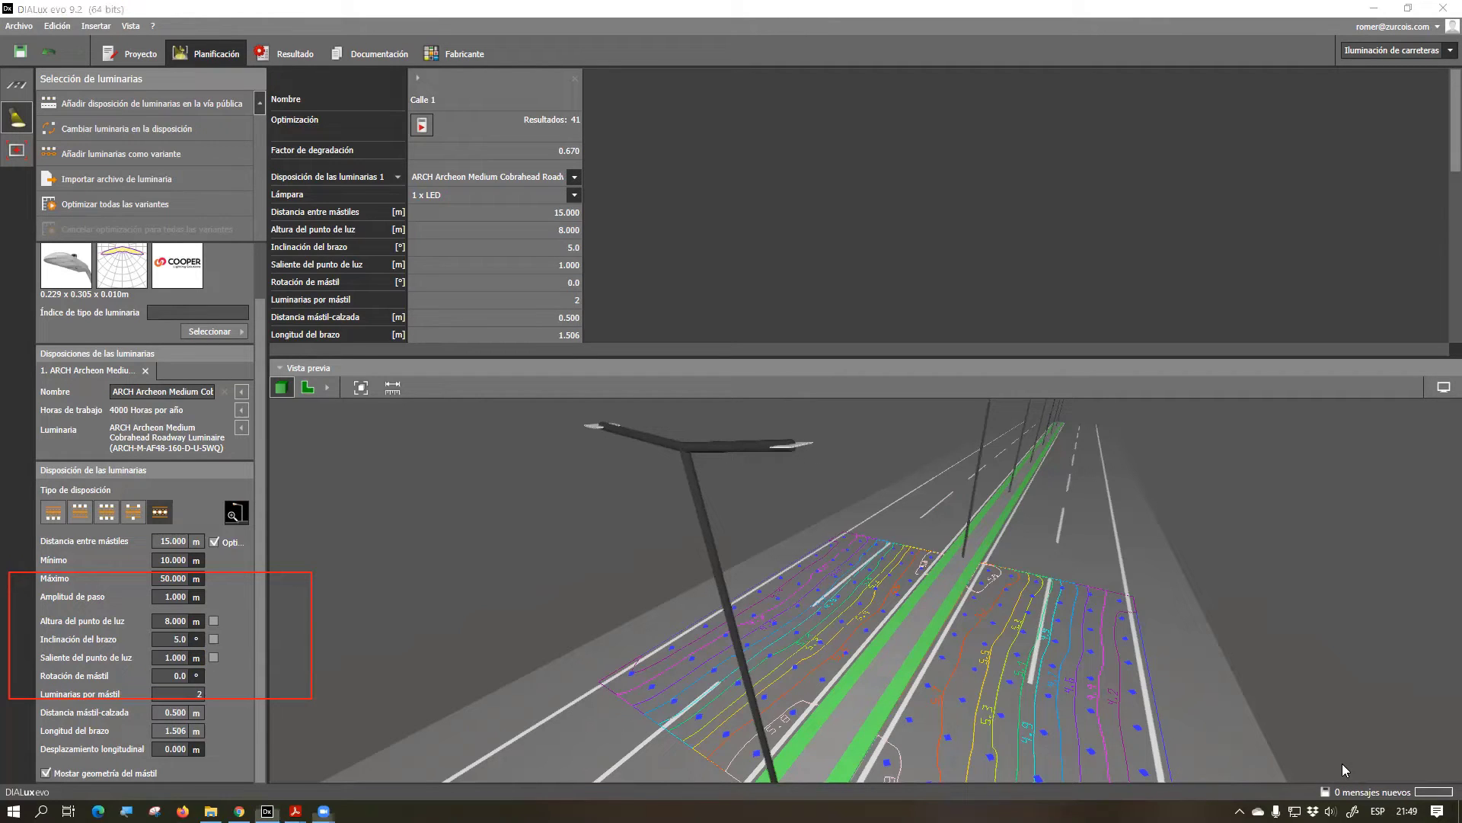
key("Escape")
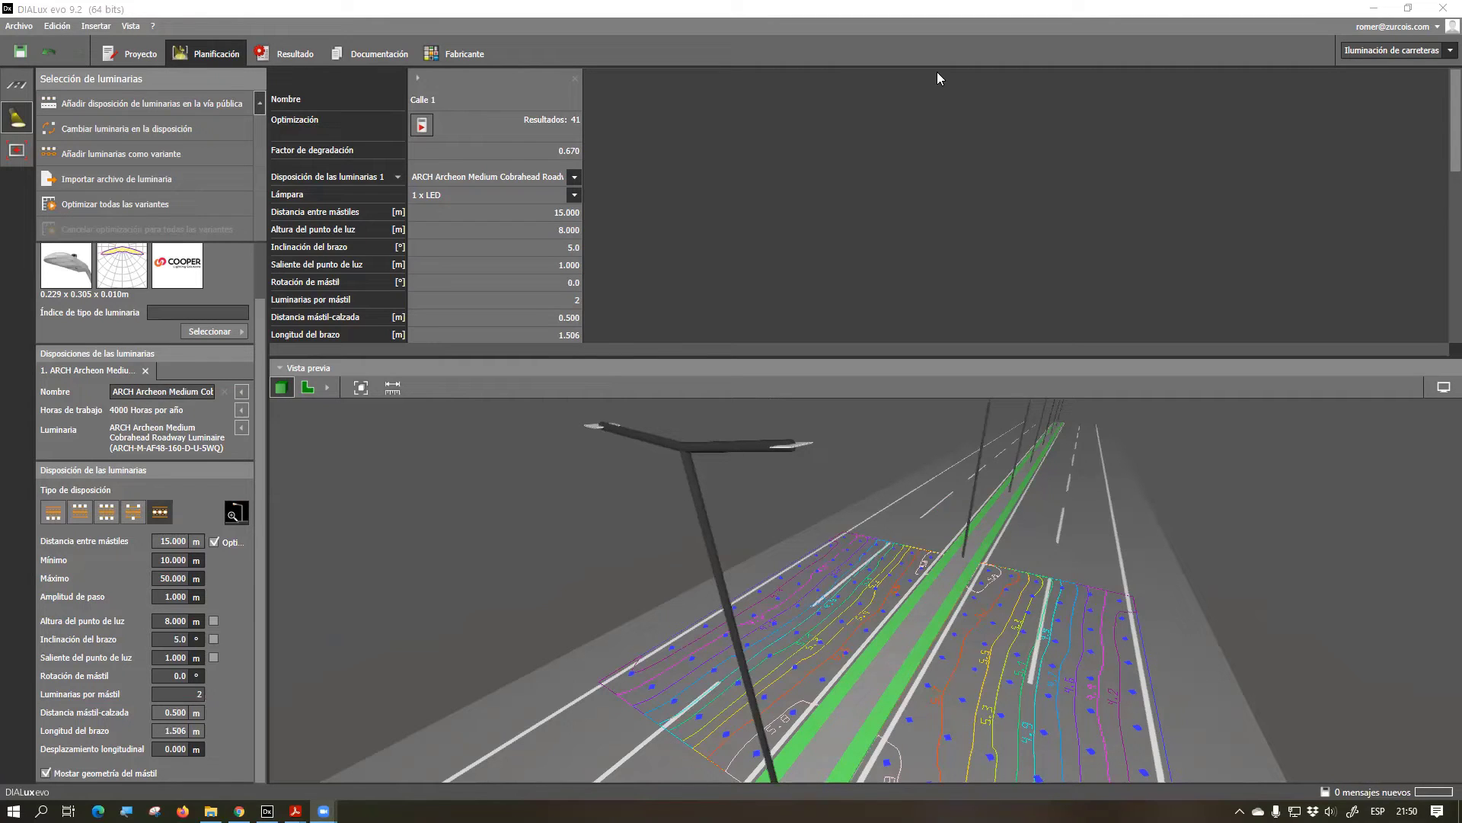
mouse_move(982, 238)
left_mouse_down()
mouse_move(869, 200)
mouse_move(505, 126)
mouse_move(449, 129)
left_mouse_up()
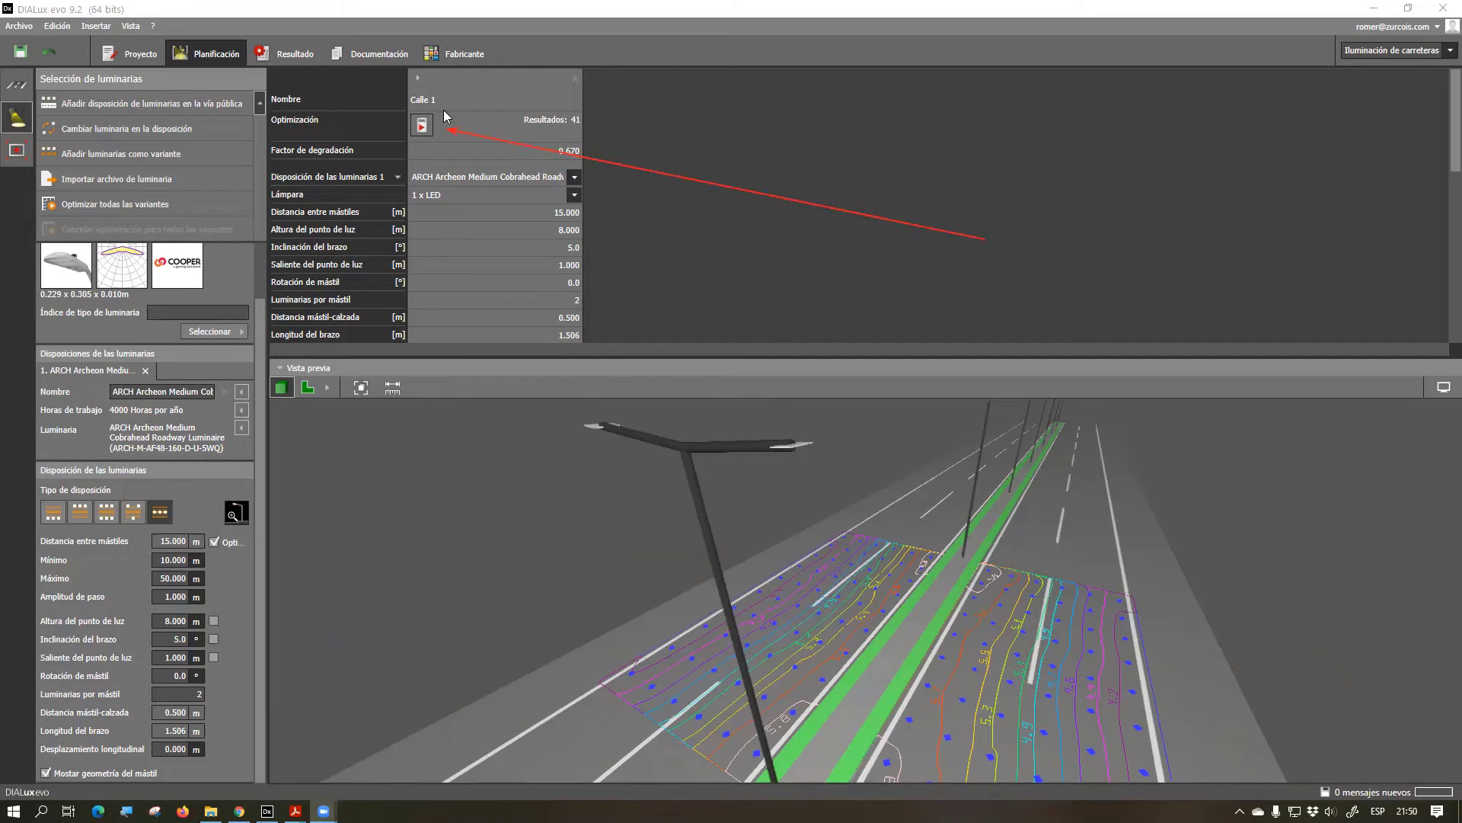
left_click(424, 126)
left_click(424, 126)
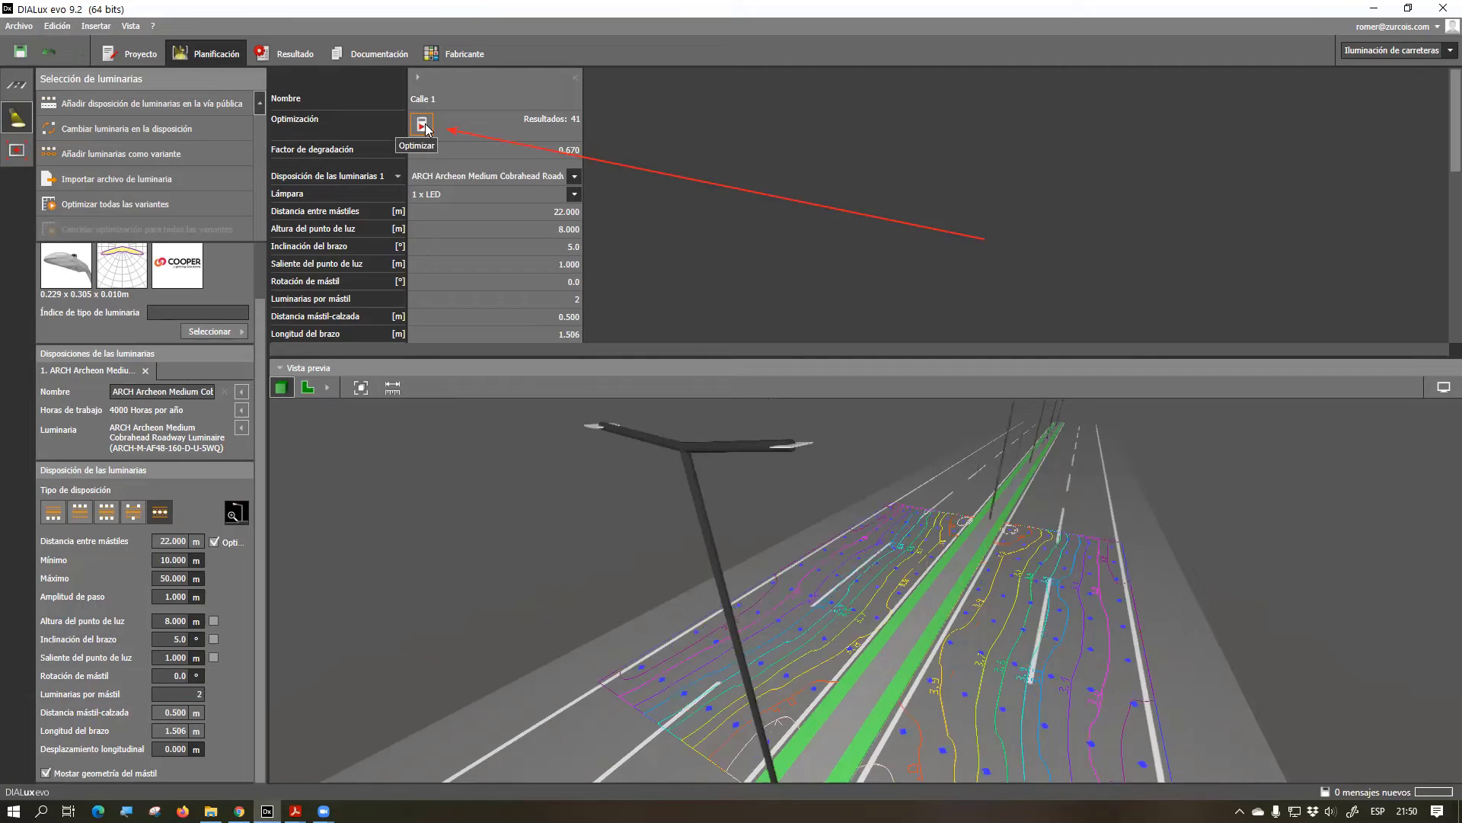
Review the optimized arrangement parameters and the M2 evaluation results for Calzada 1 and Calzada 2 against their limits
scroll(479, 183, "down", 5)
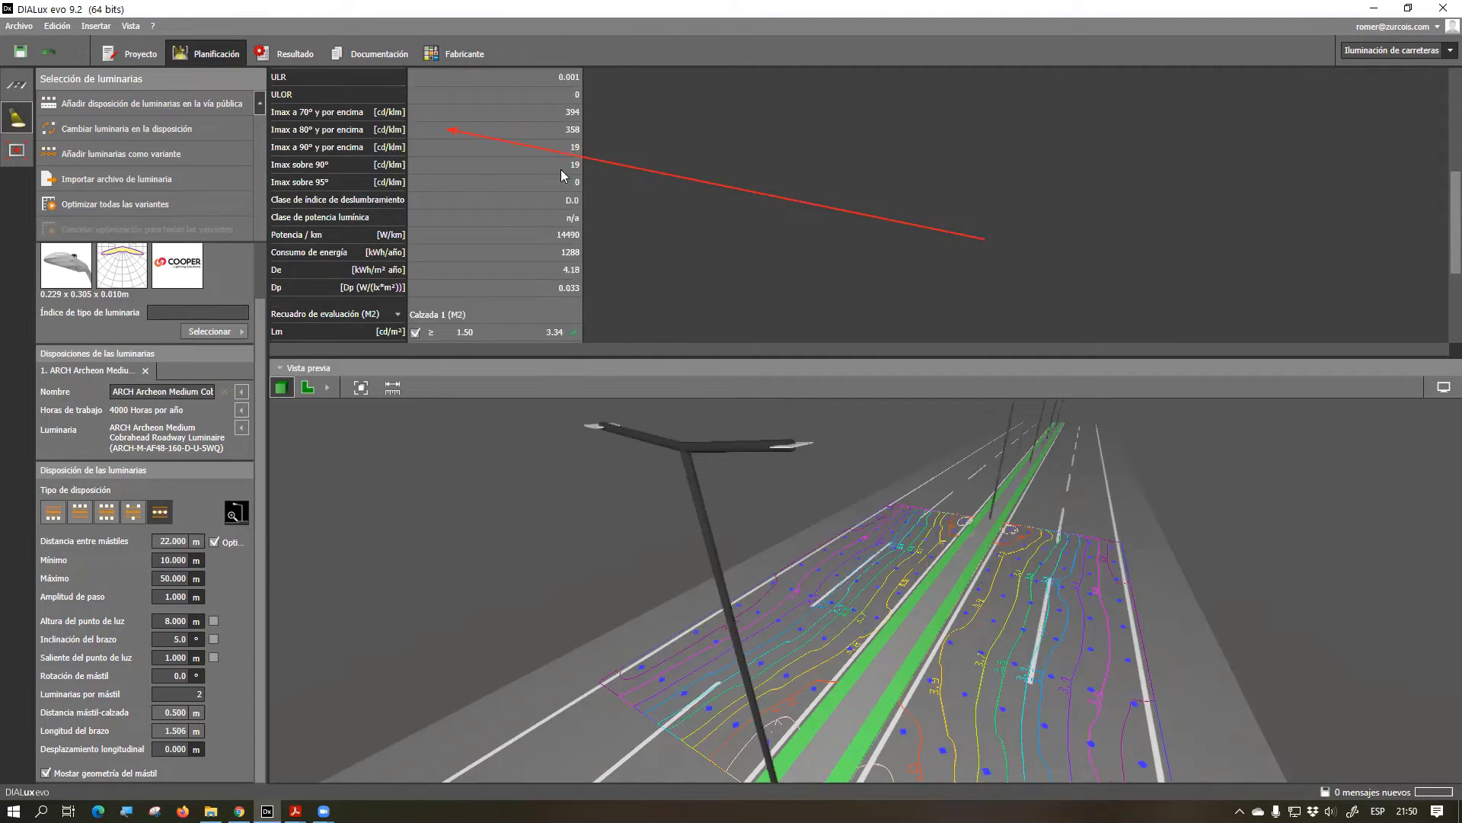
scroll(533, 191, "down", 4)
scroll(535, 288, "up", 10)
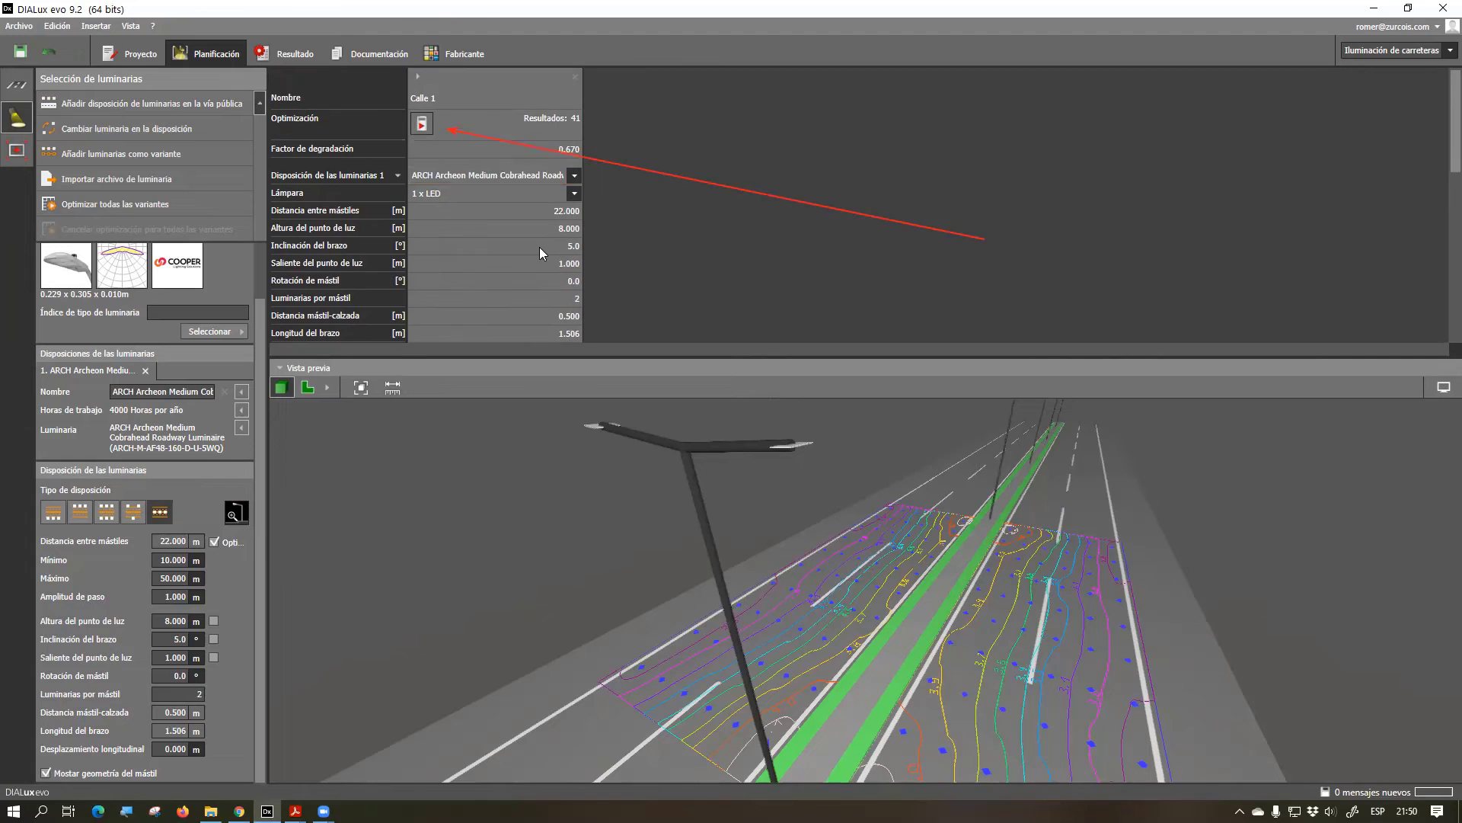
scroll(528, 180, "down", 9)
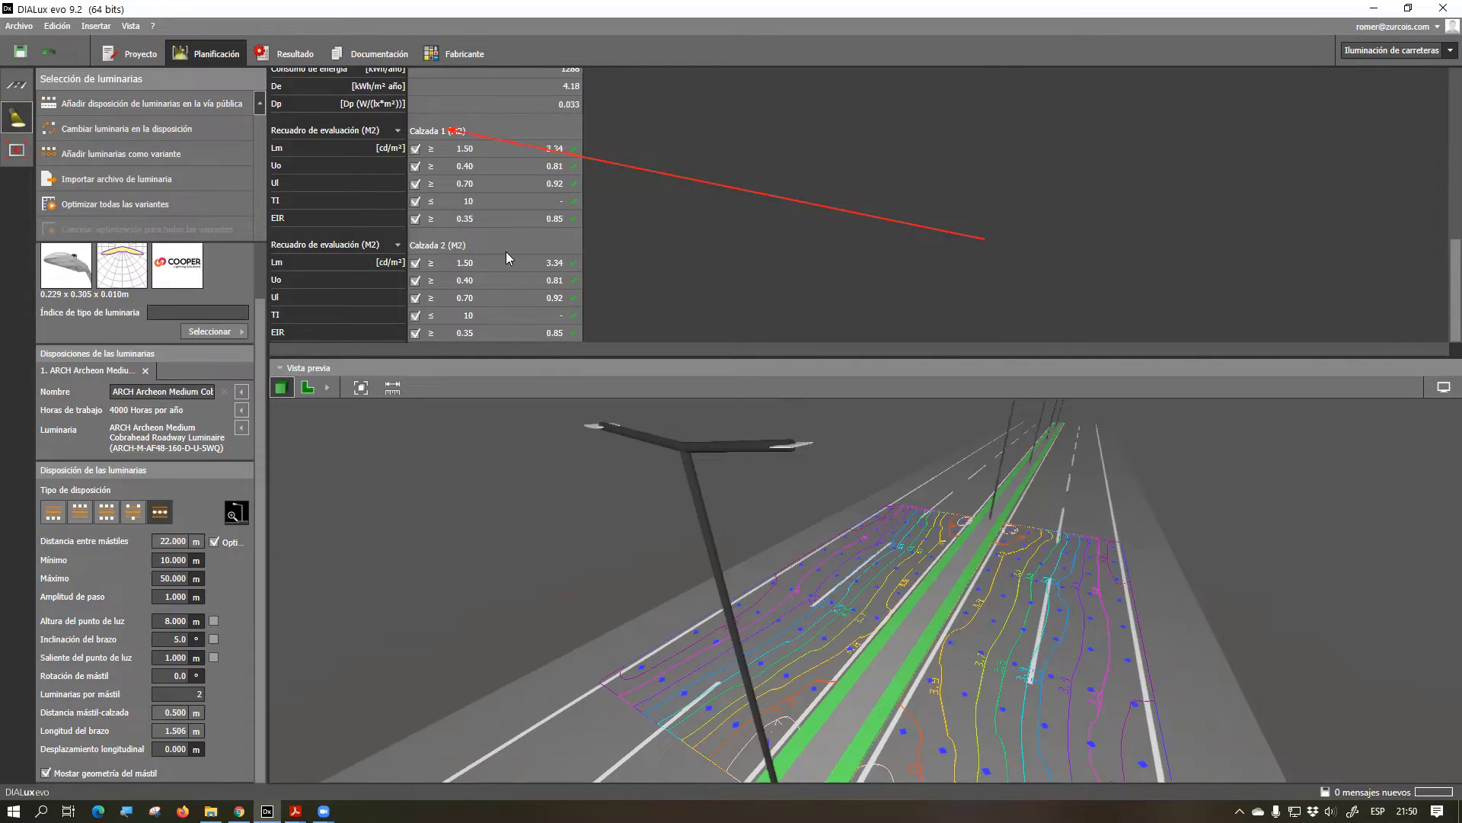
scroll(508, 252, "up", 2)
scroll(497, 254, "down", 2)
scroll(535, 275, "up", 4)
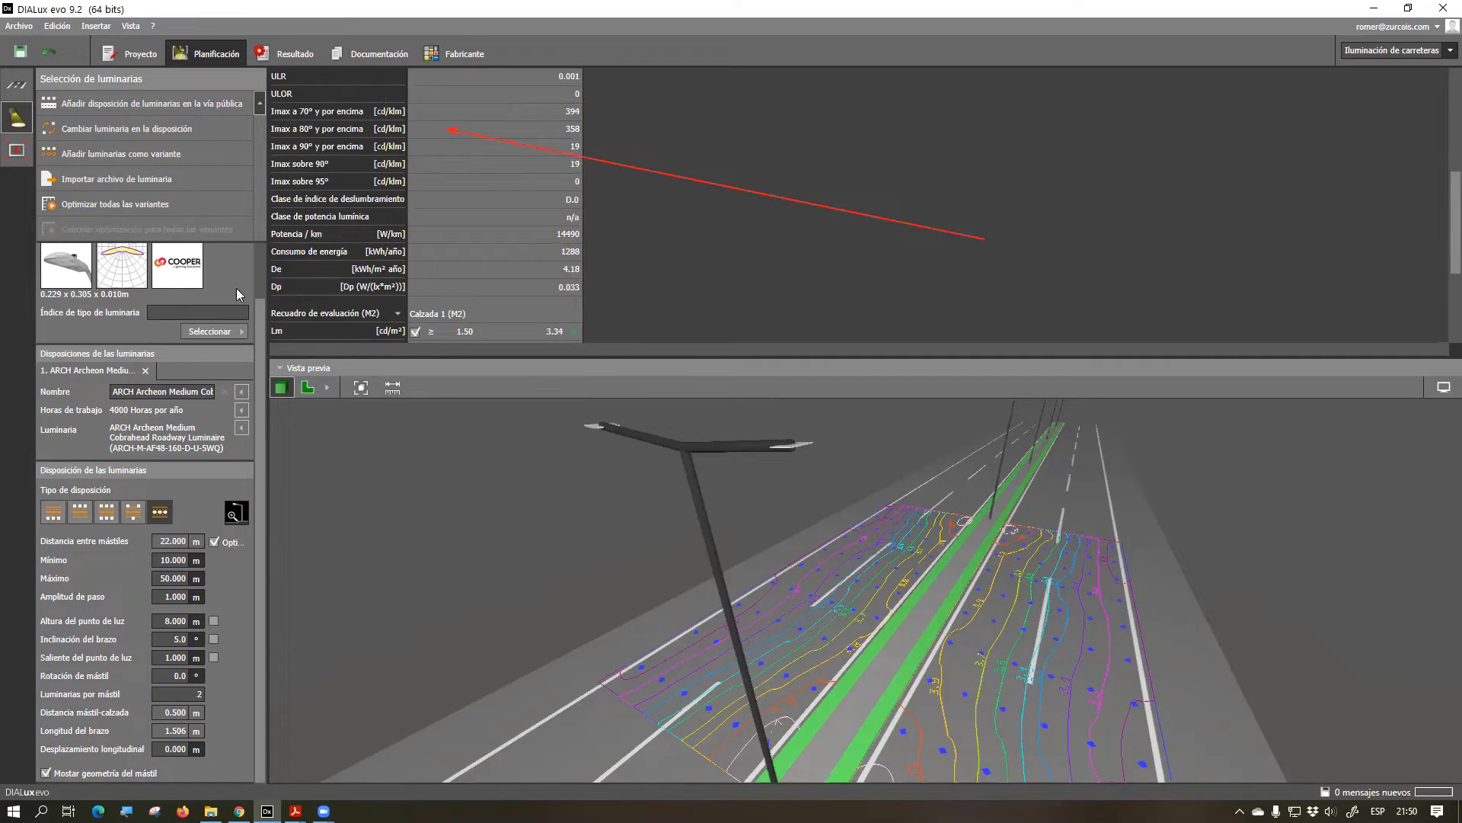
scroll(506, 252, "up", 2)
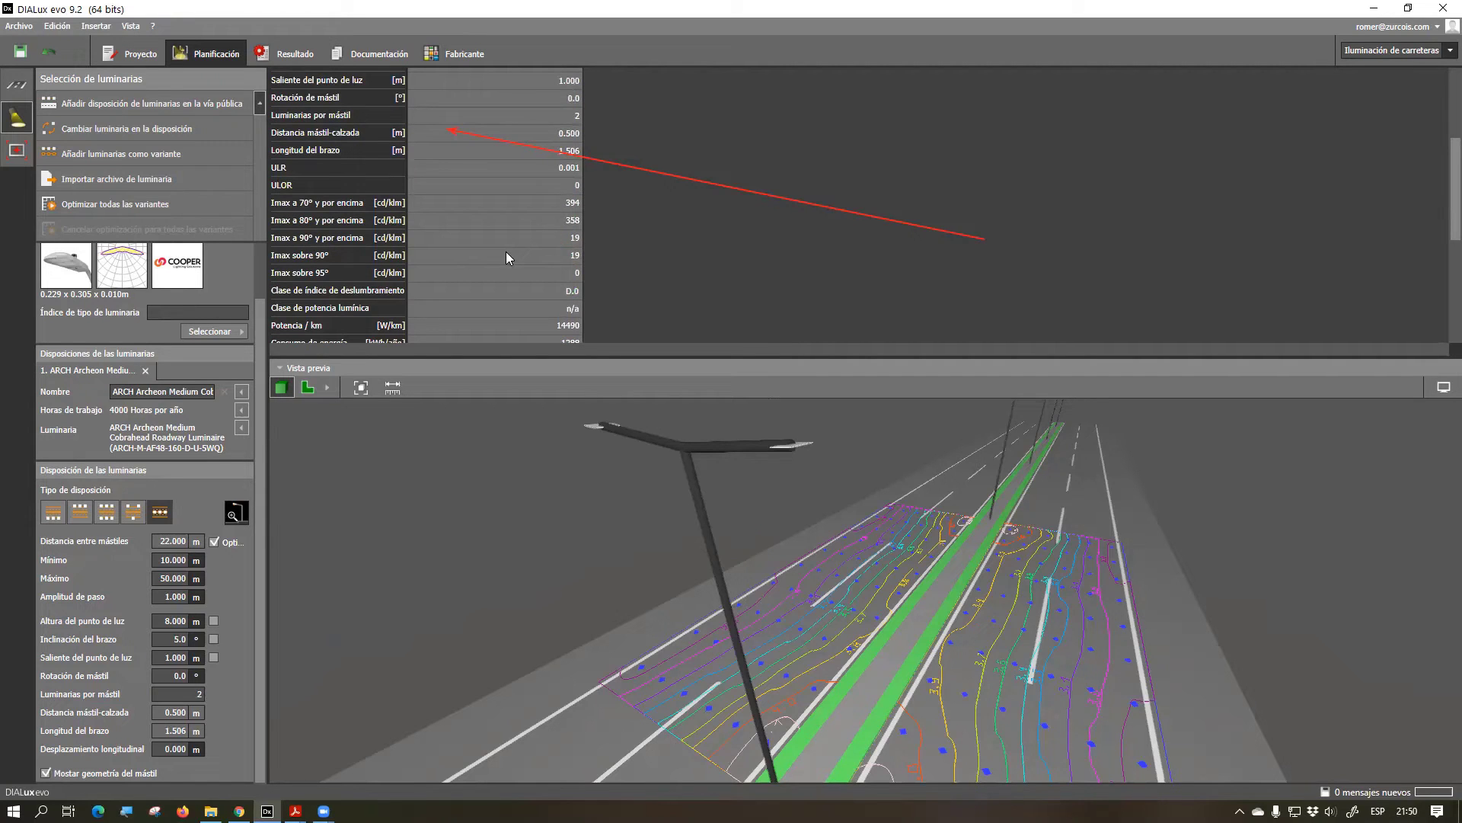
scroll(505, 268, "up", 4)
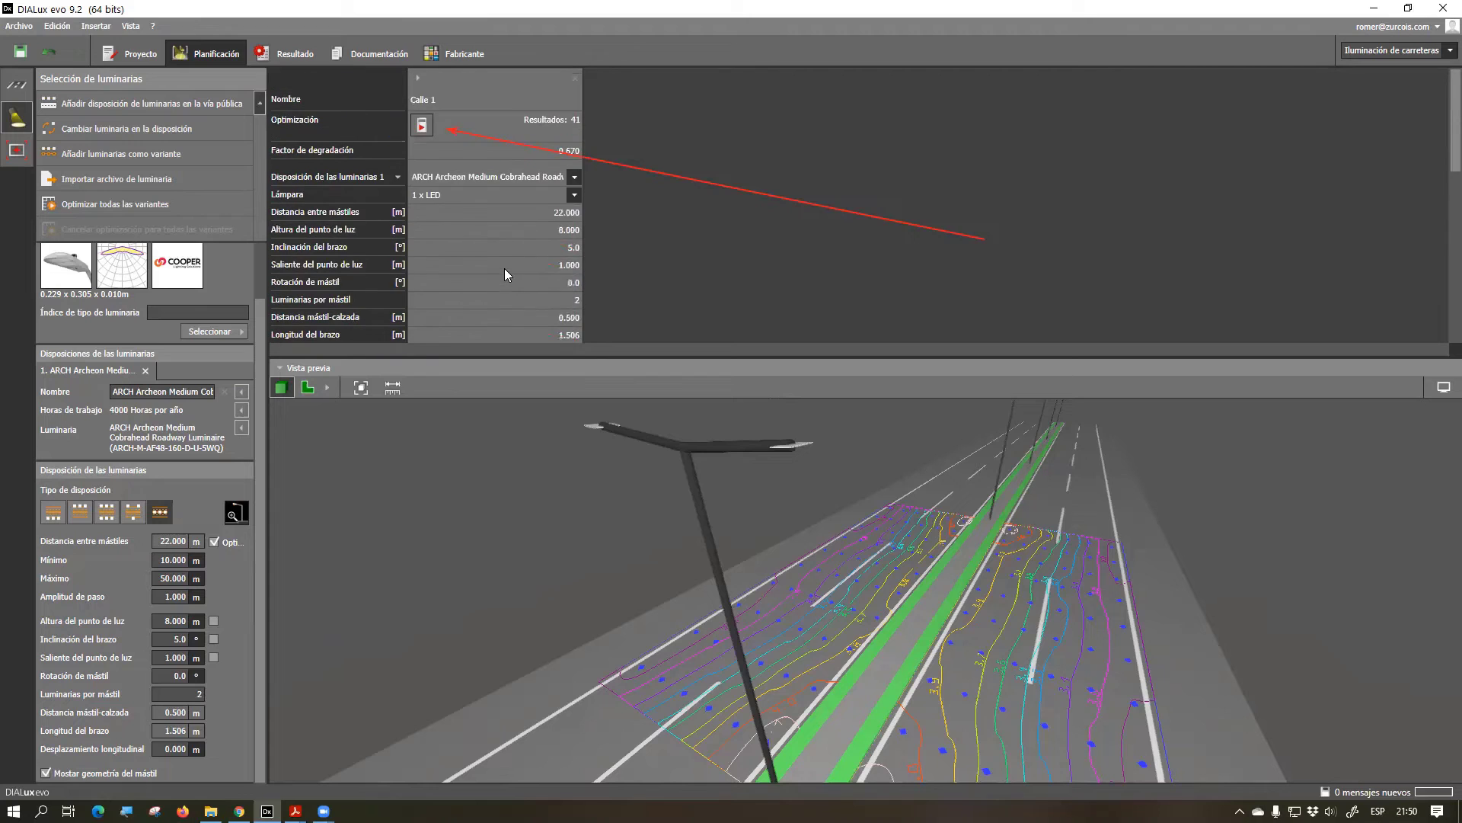
scroll(563, 254, "down", 10)
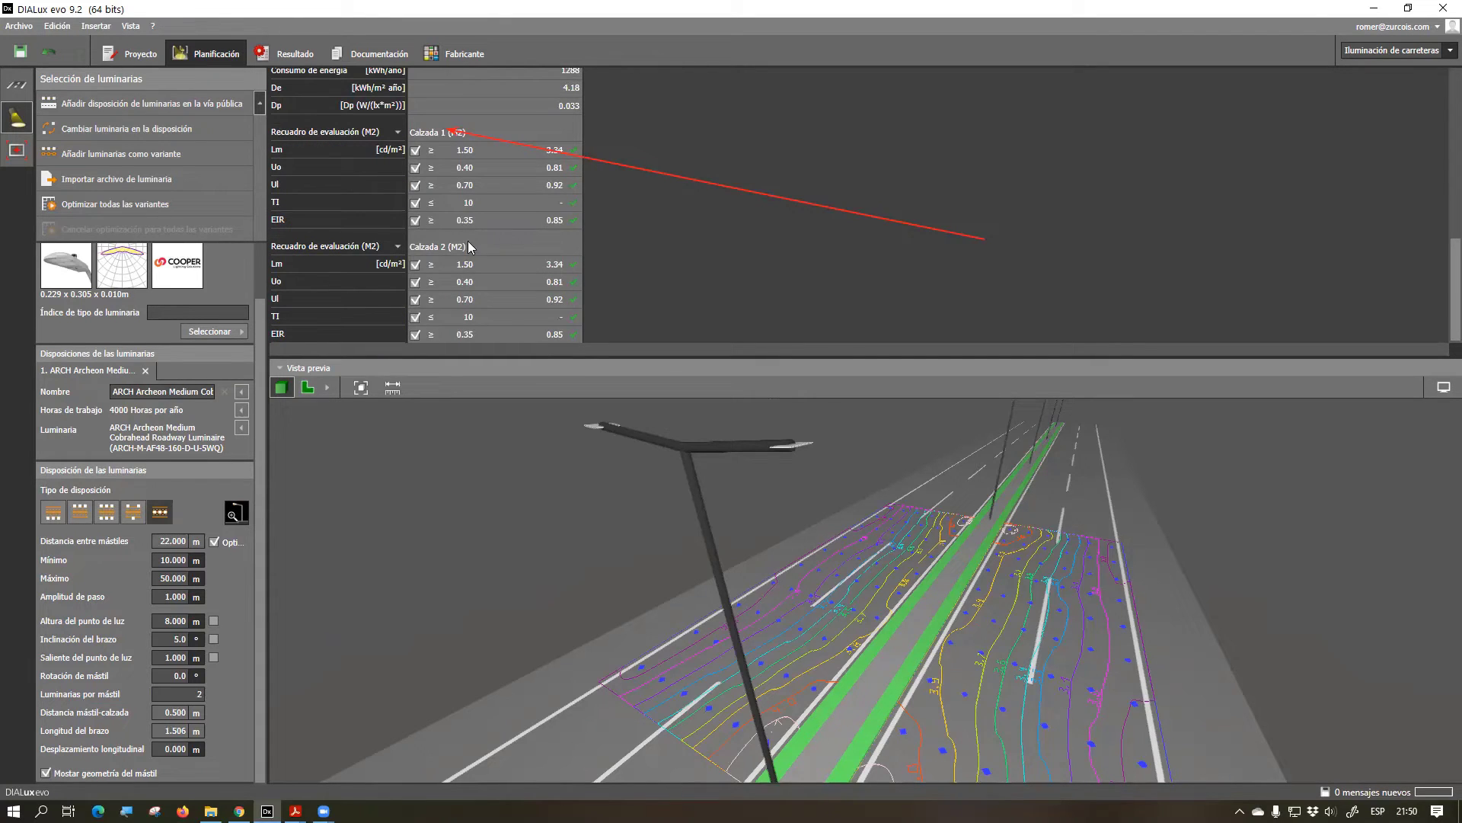
scroll(463, 236, "up", 10)
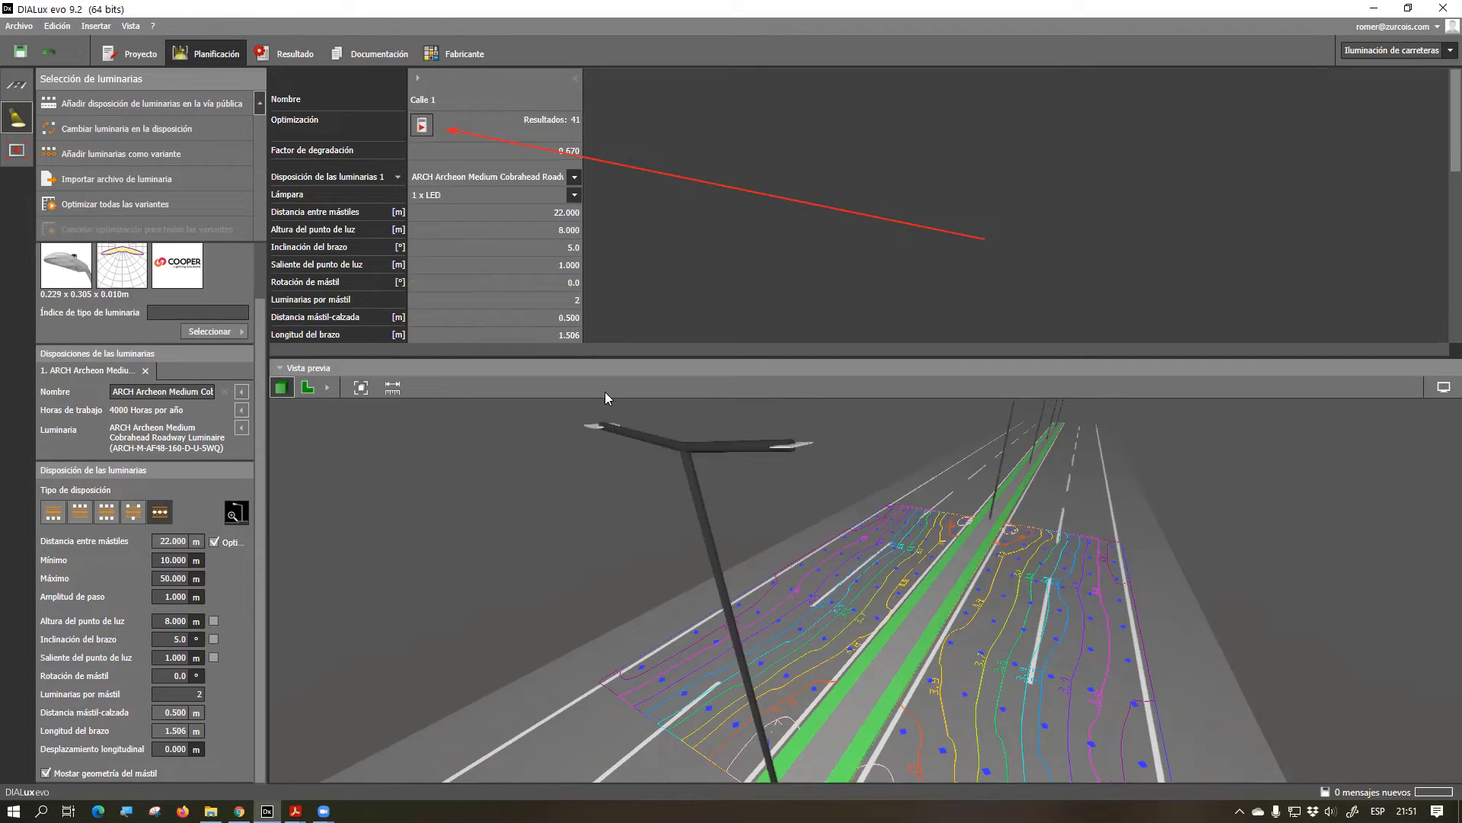
scroll(535, 224, "down", 10)
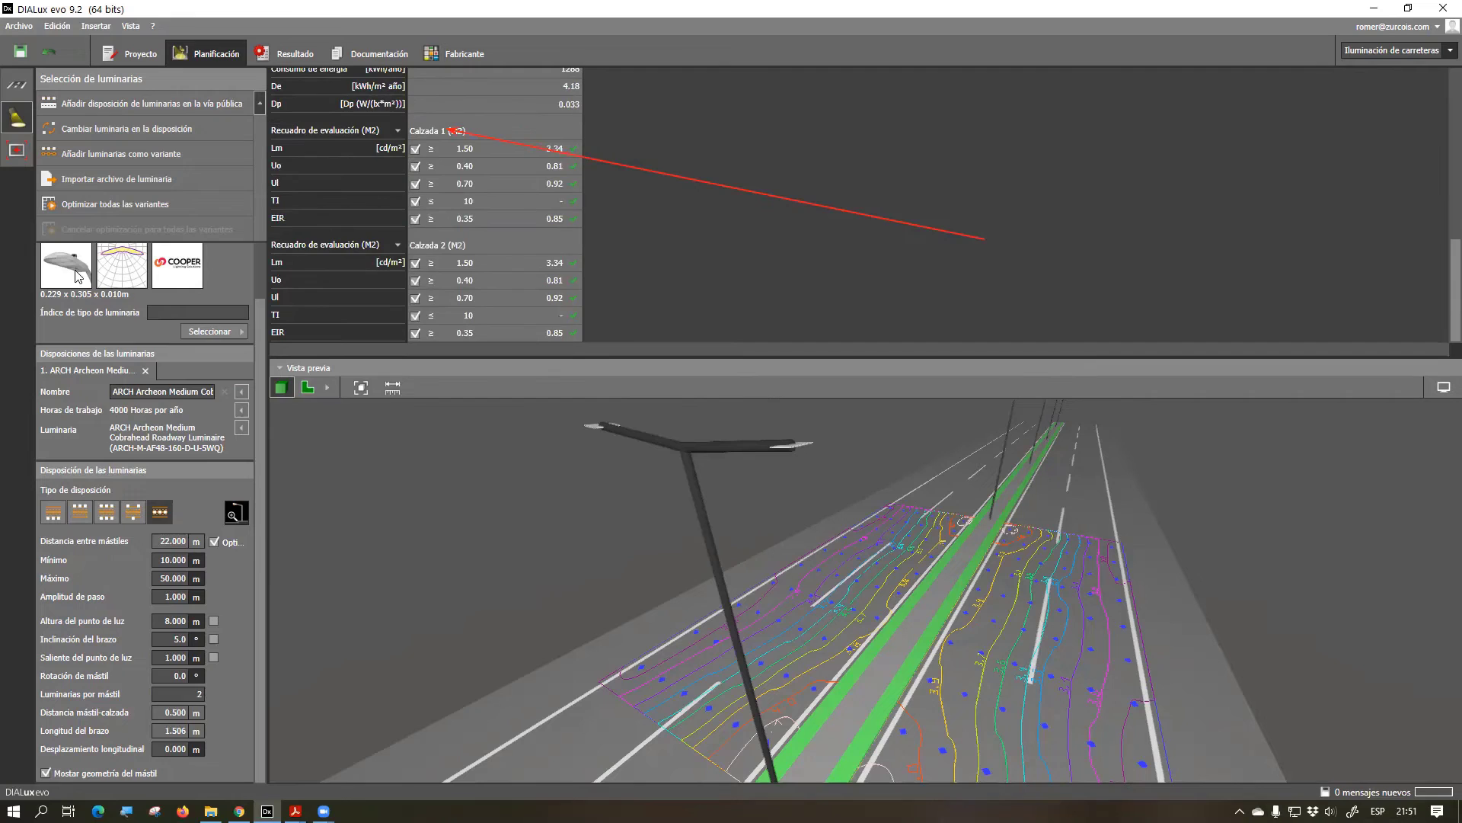
Check the list of selectable luminaires and return to the road profile of Calle 1 to view the median poles
left_click(204, 333)
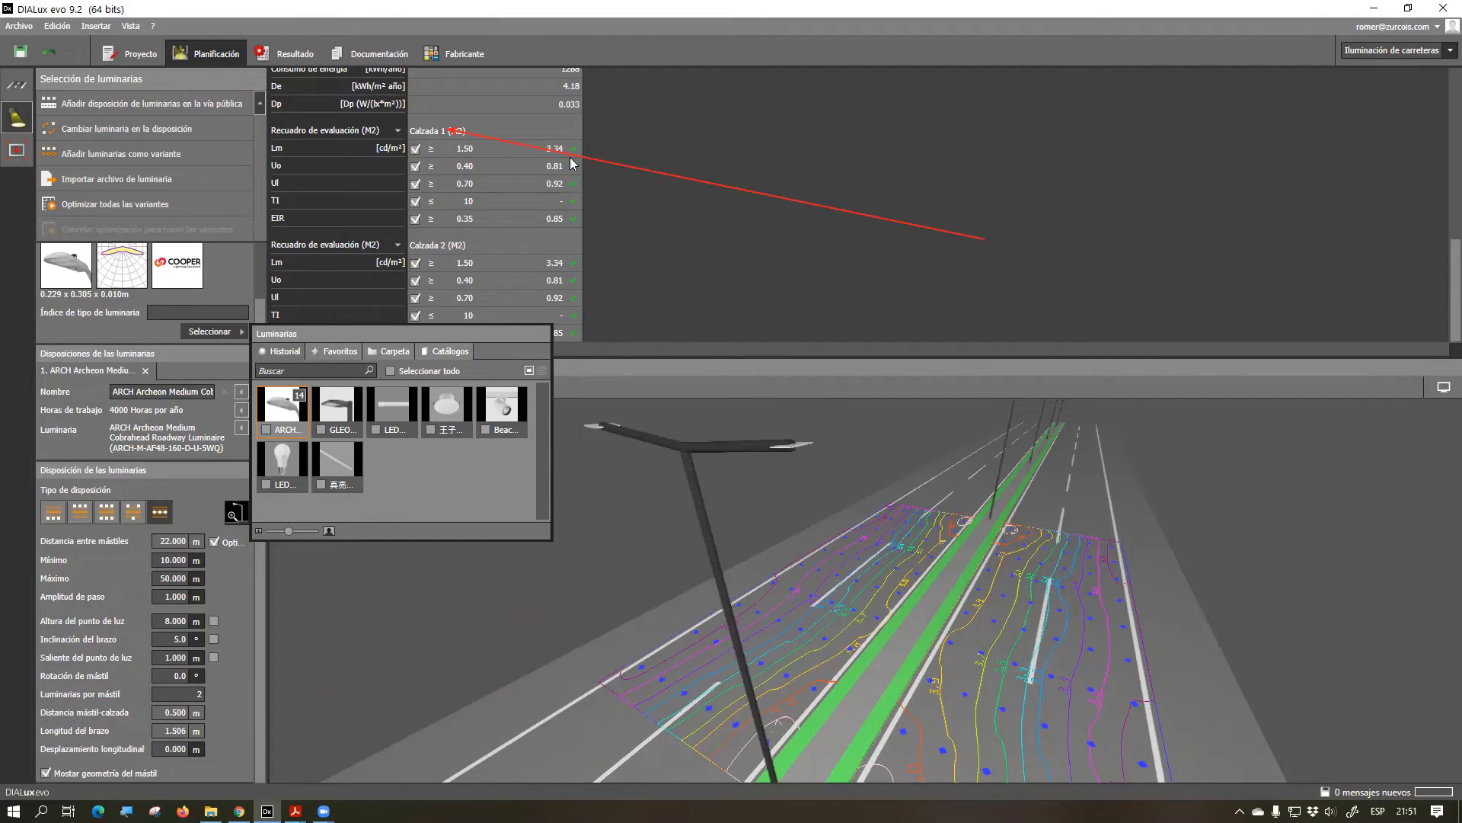
left_click(585, 131)
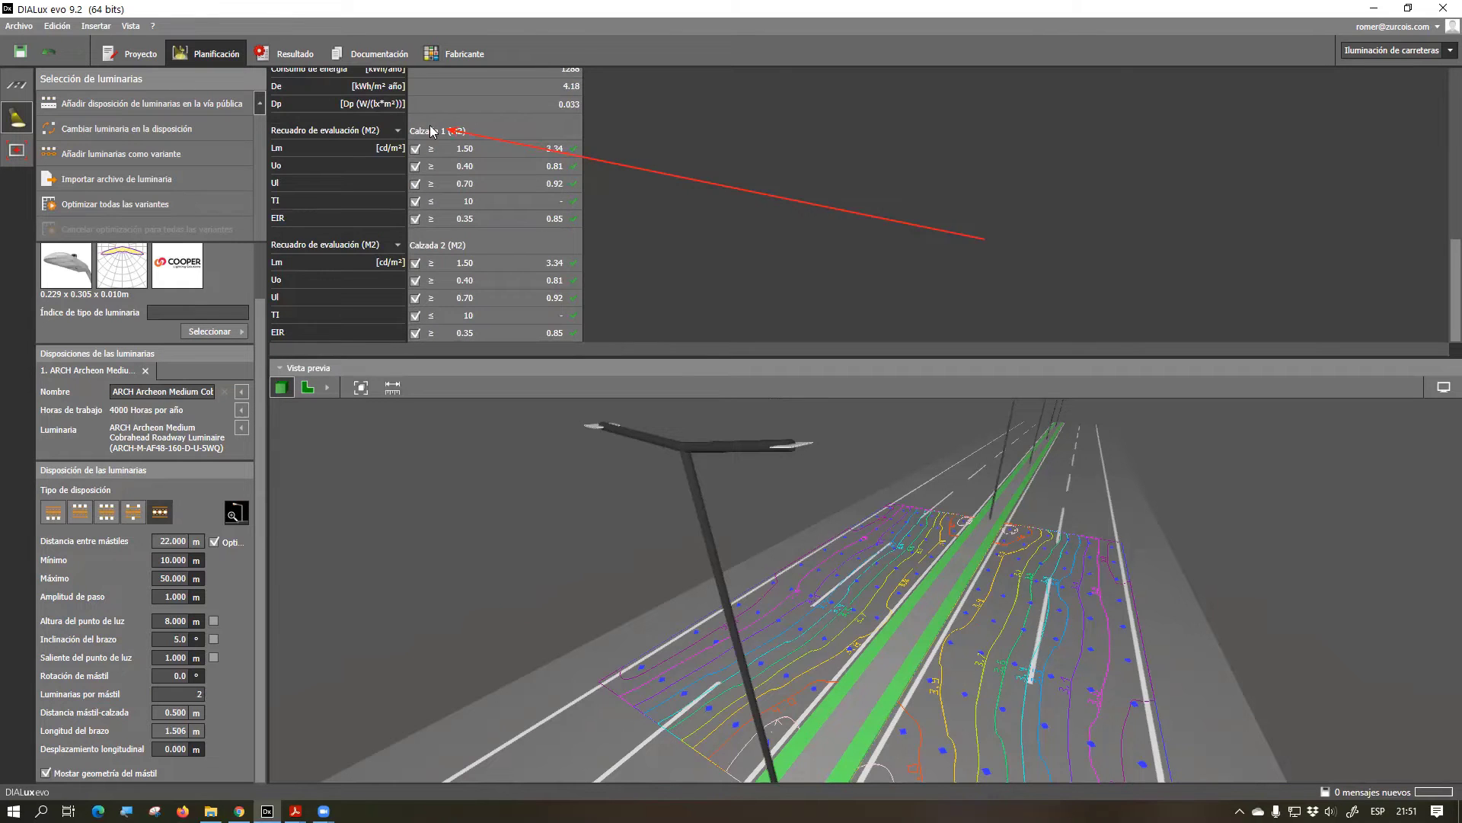
scroll(566, 213, "up", 10)
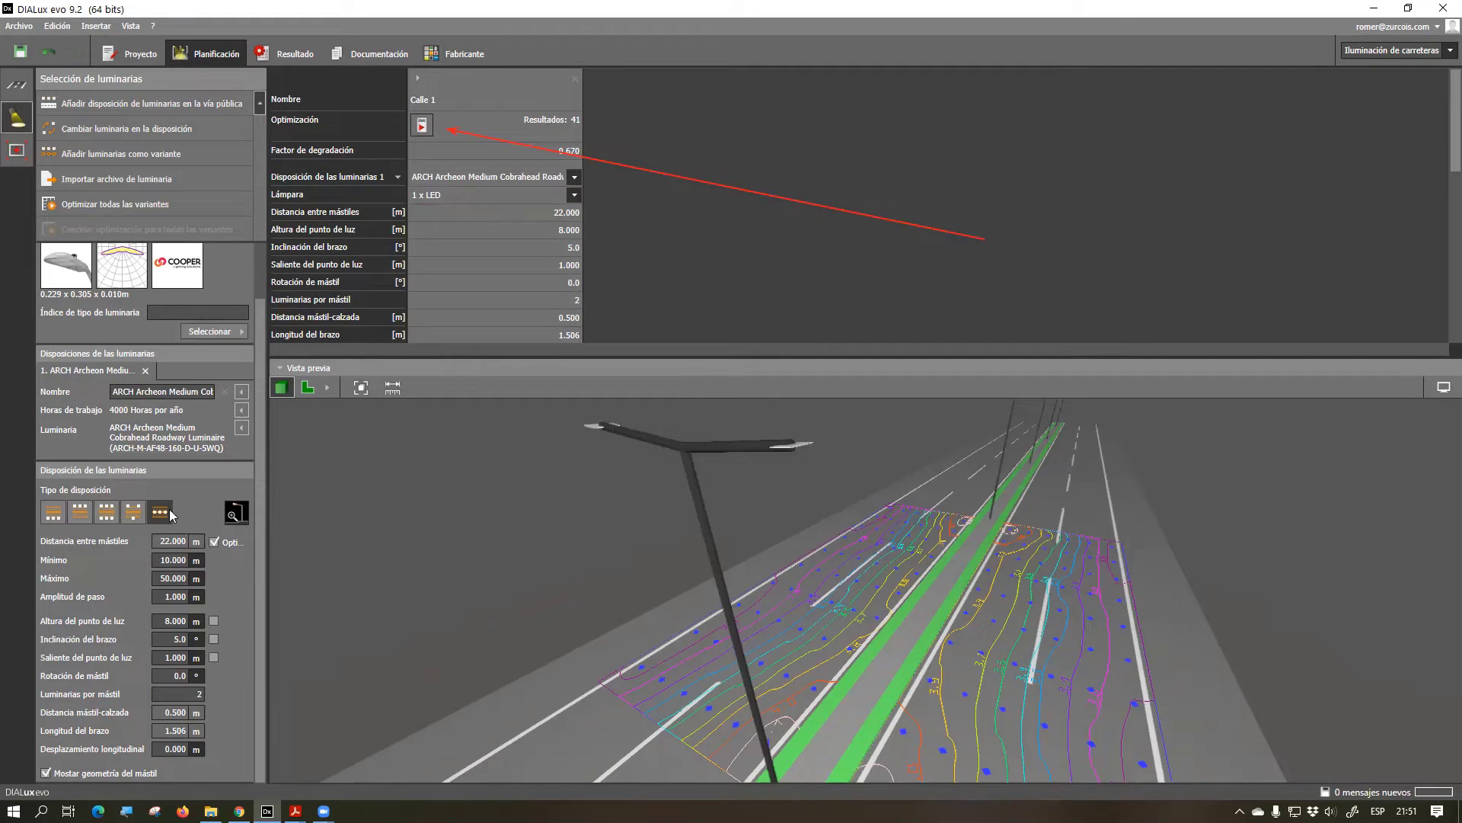
left_click(16, 87)
middle_click_drag(600, 600, 800, 594)
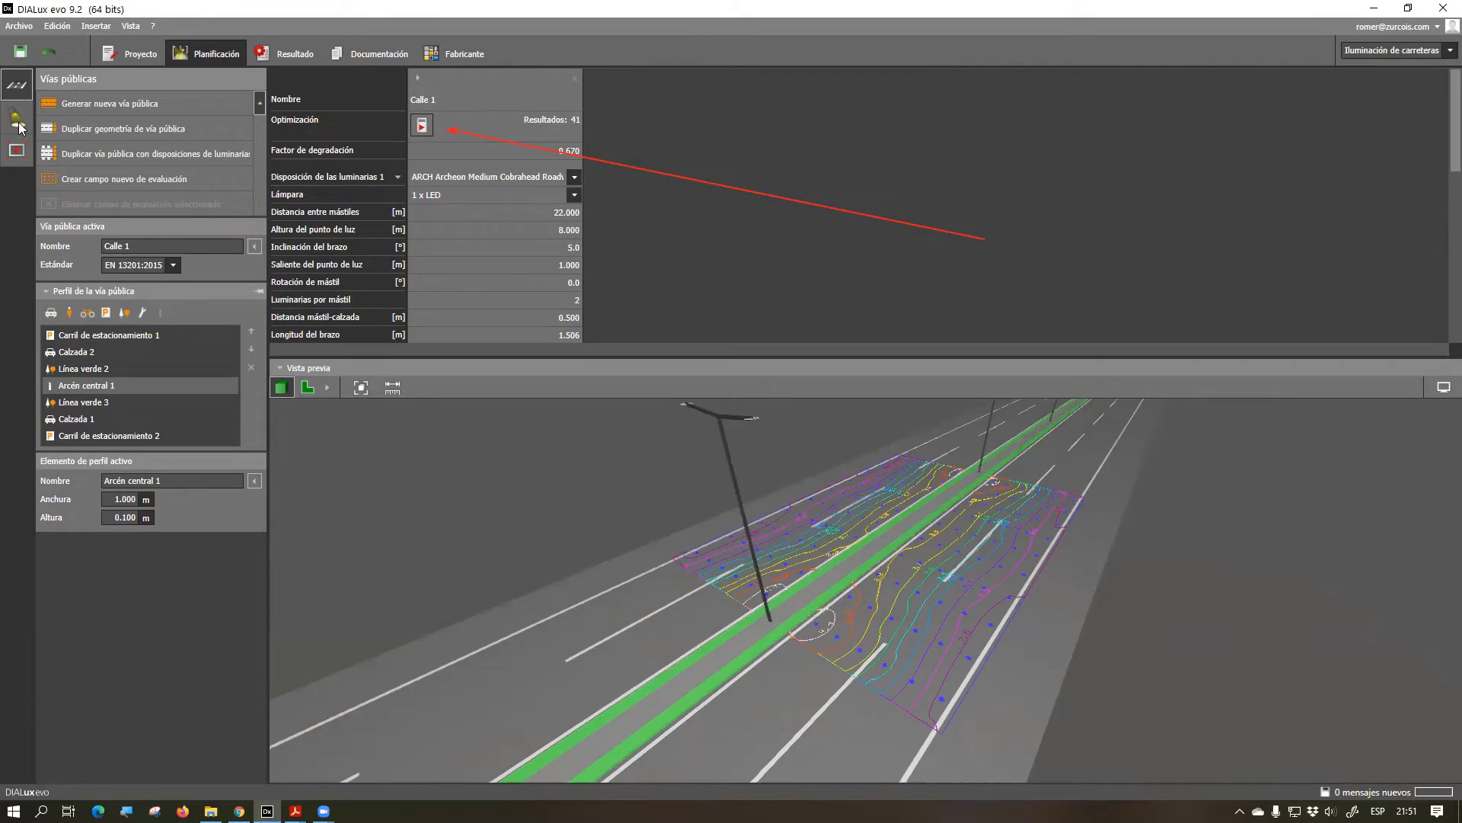
Add the active ARCH Archeon Medium Cobrahead Roadway luminaire as a variant to the Calle 1 luminaire arrangement
left_click(17, 118)
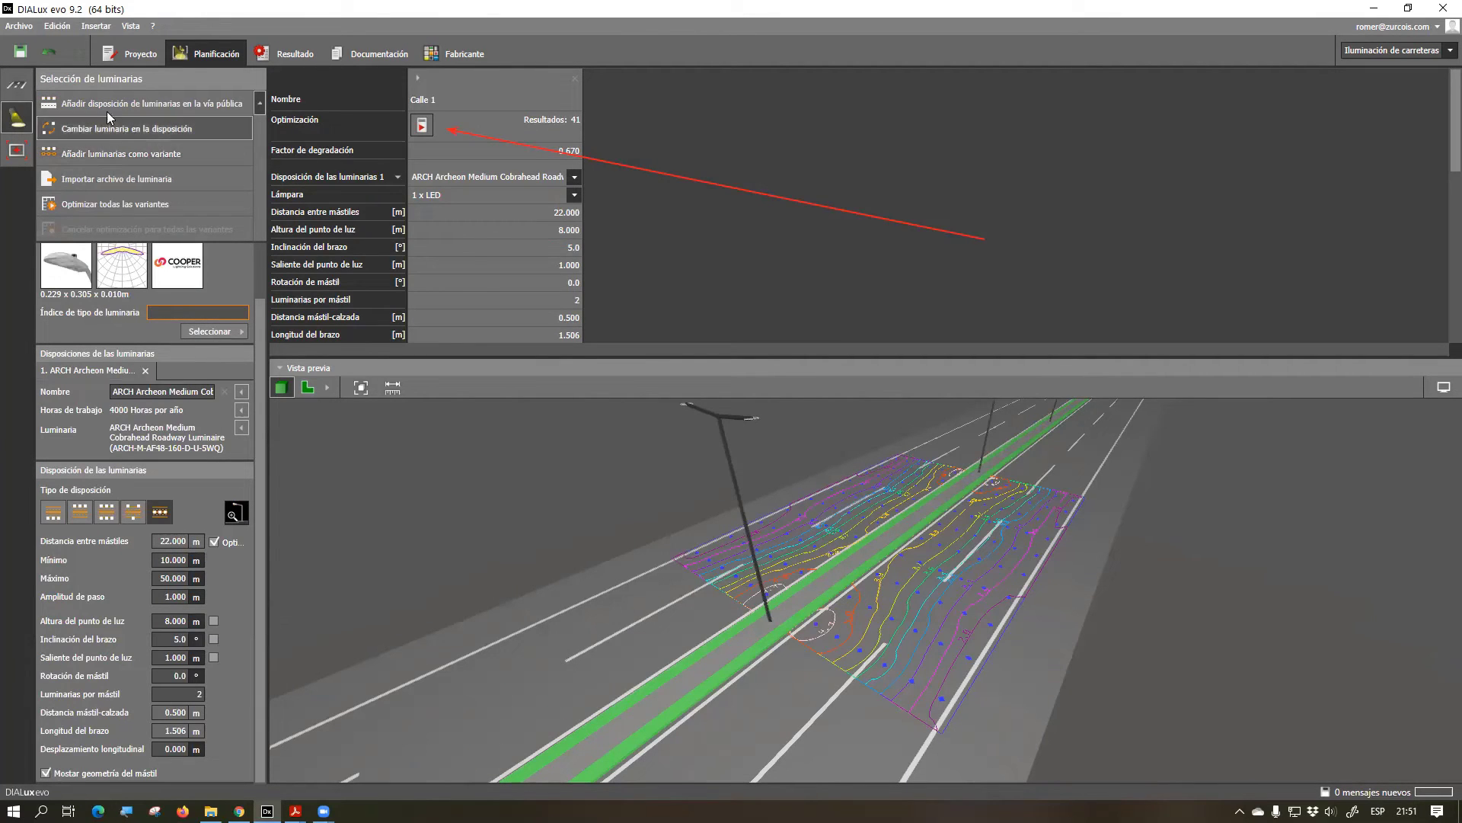
left_click(162, 155)
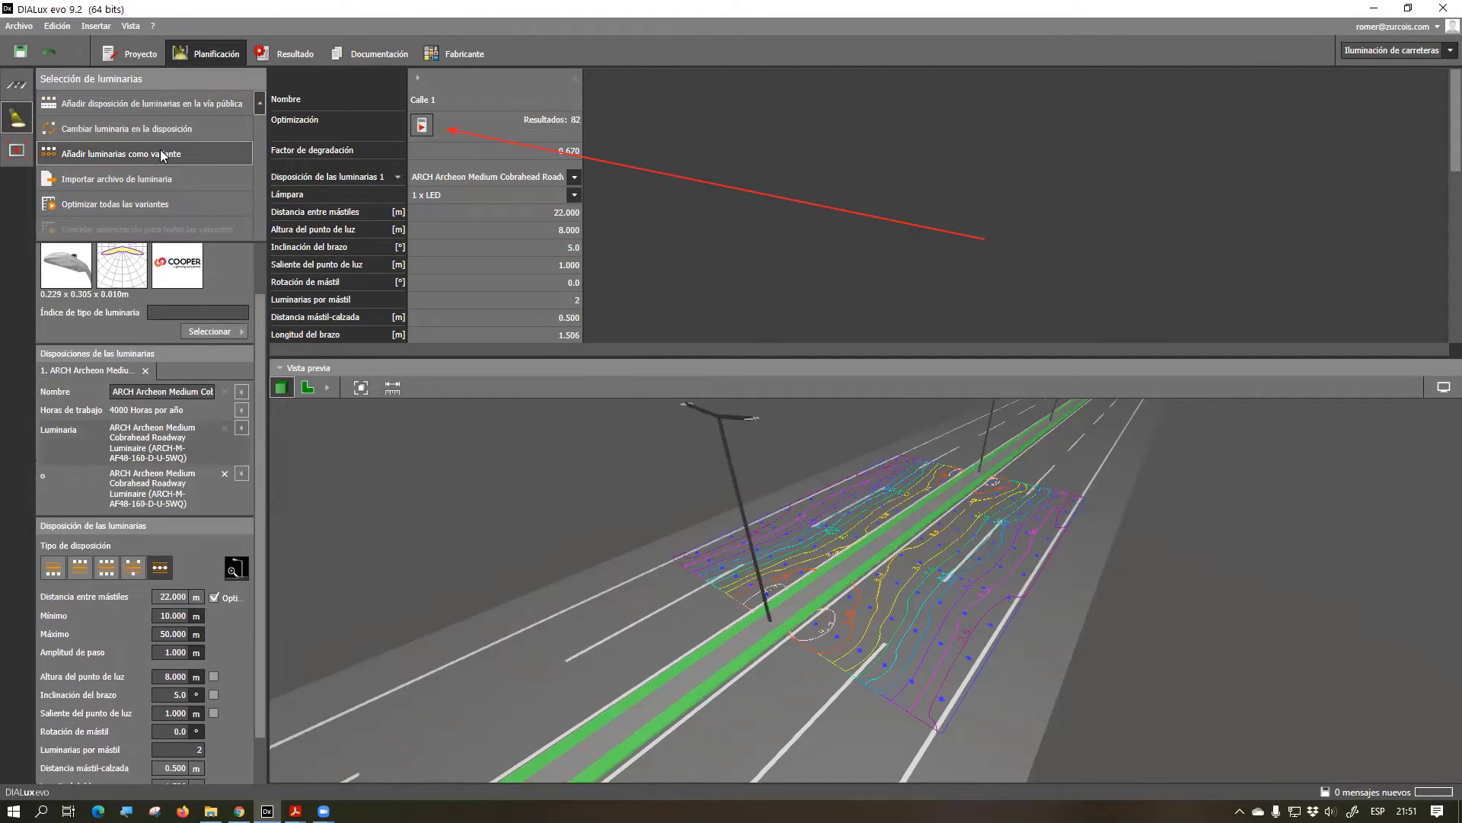
scroll(163, 578, "down", 1)
left_click(163, 578)
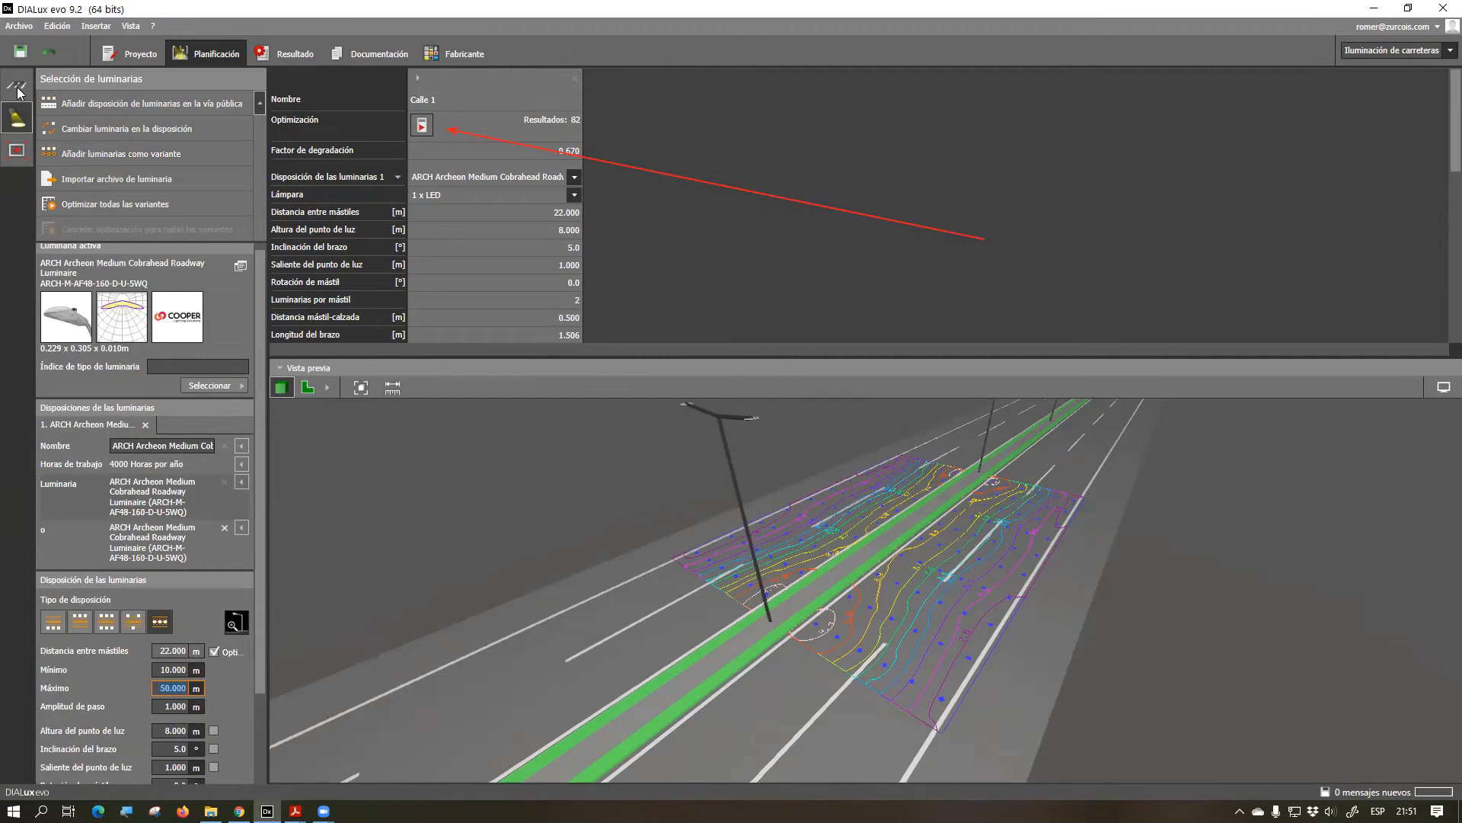
Inspect the road profile elements Carril de estacionamiento 1, Calzada 2 and Línea verde 2 and the options for reordering them
left_click(17, 88)
right_click_drag(806, 575, 488, 524)
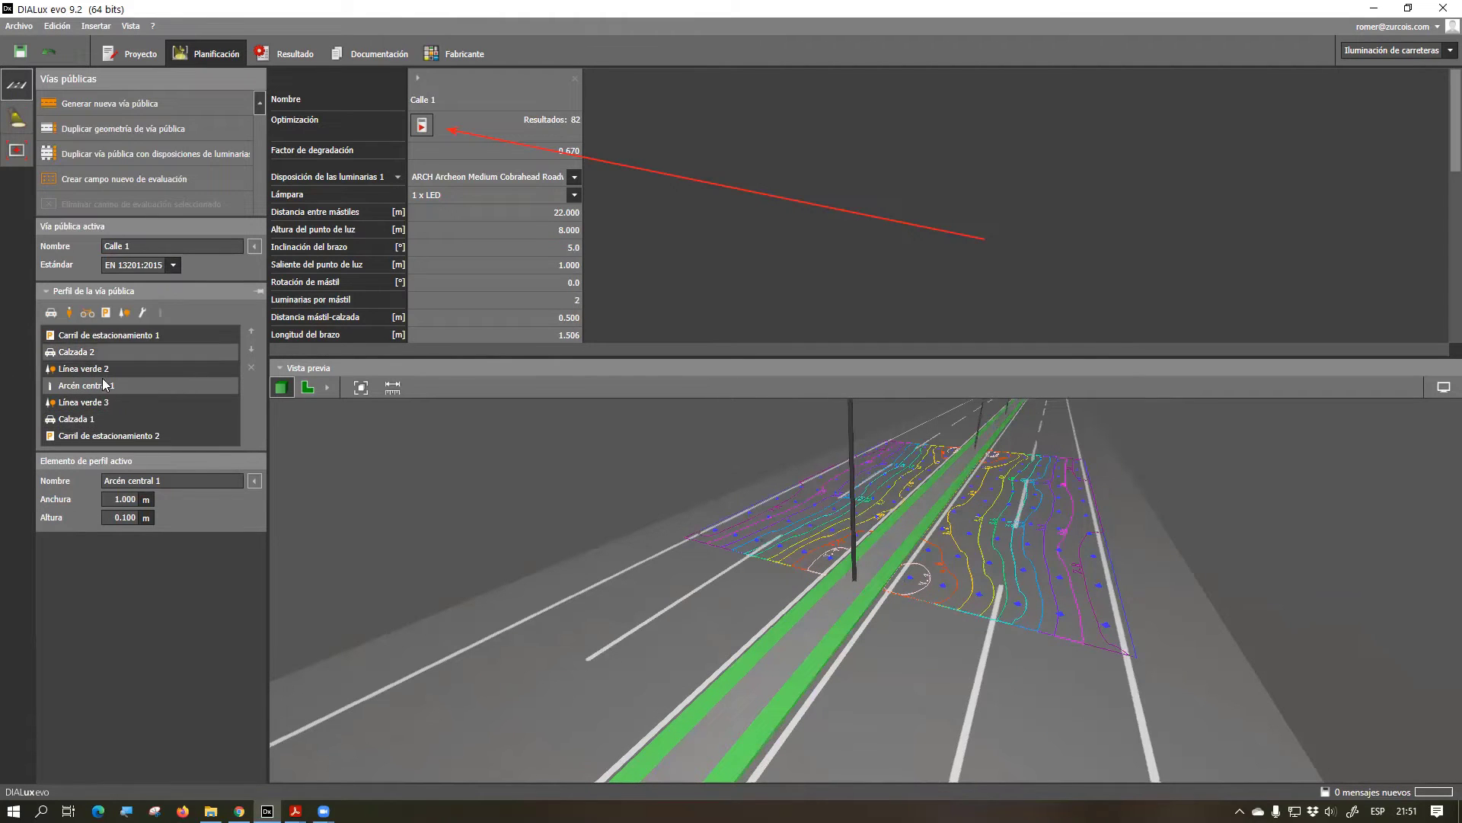
left_click(113, 329)
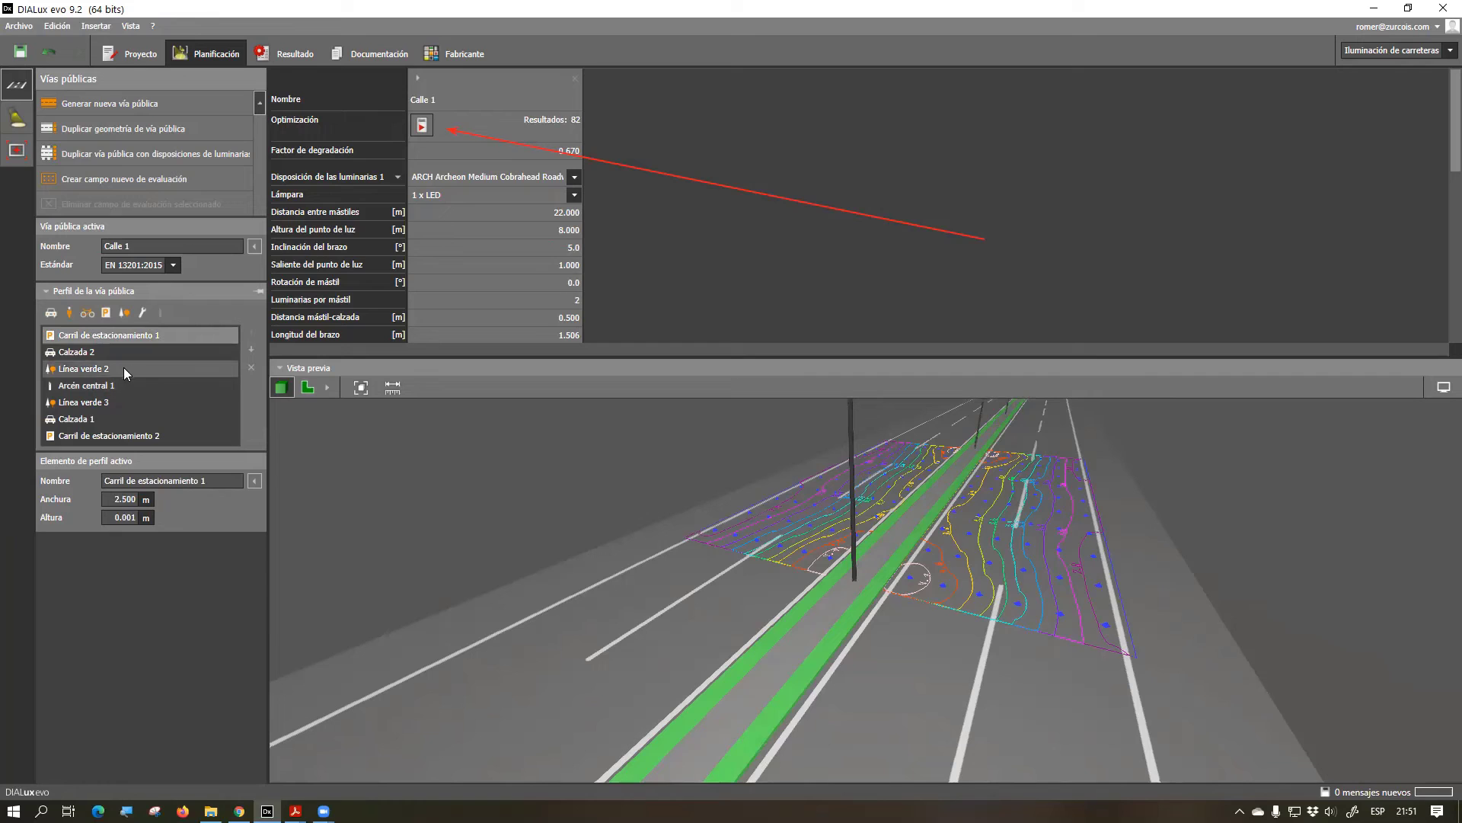
left_click(95, 352)
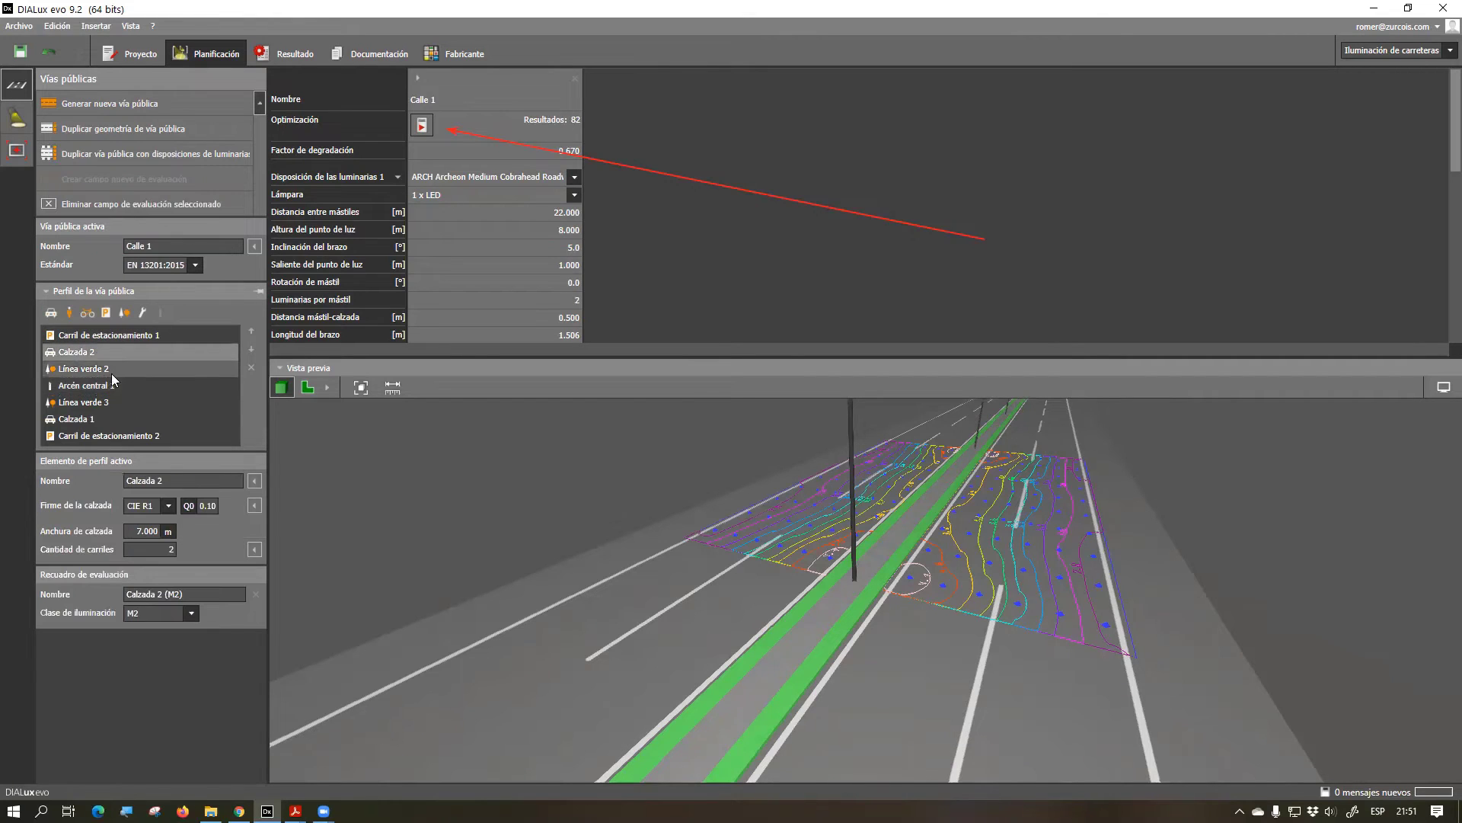
left_click(163, 481)
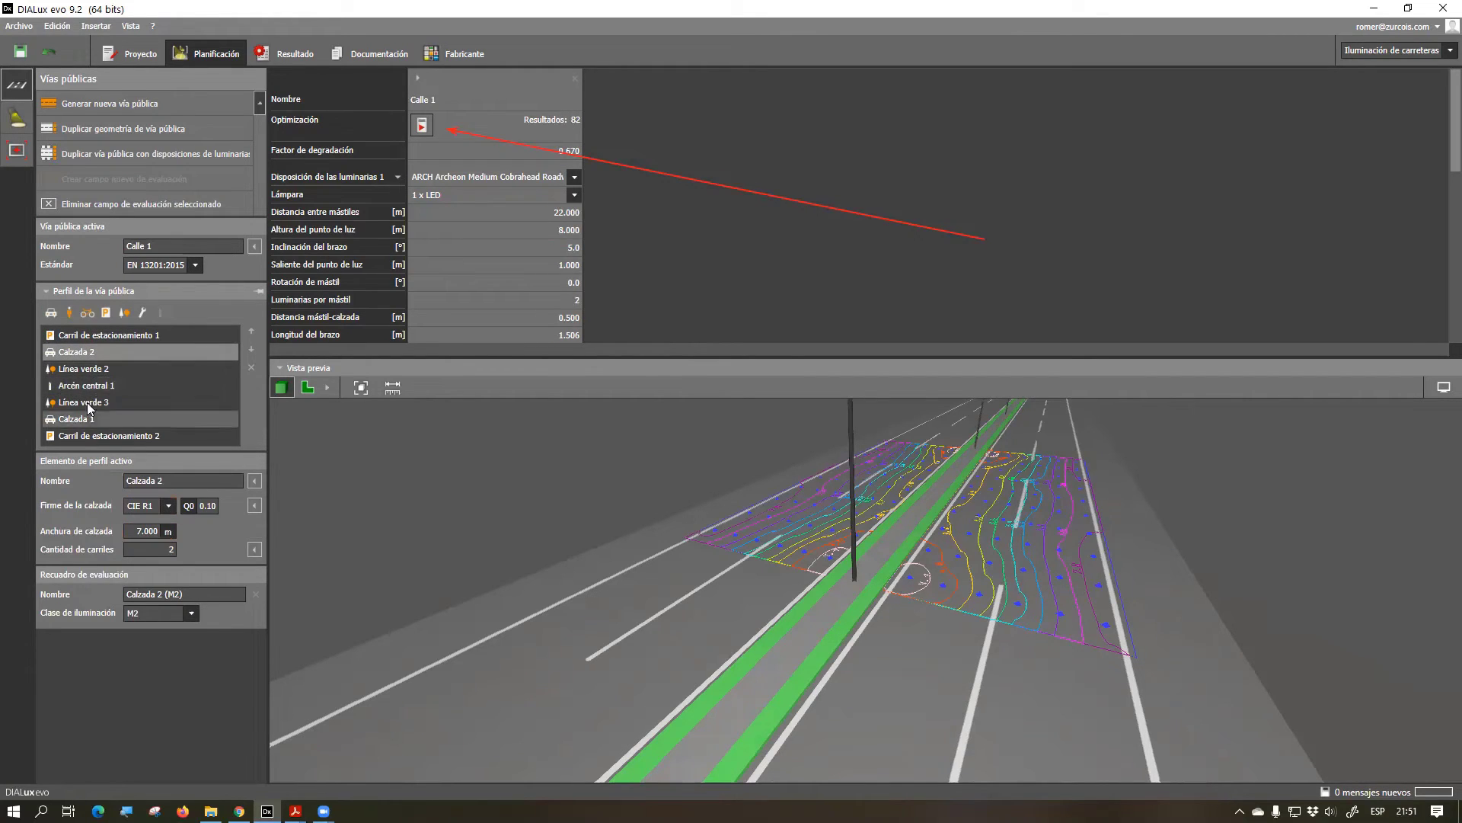
left_click(84, 369)
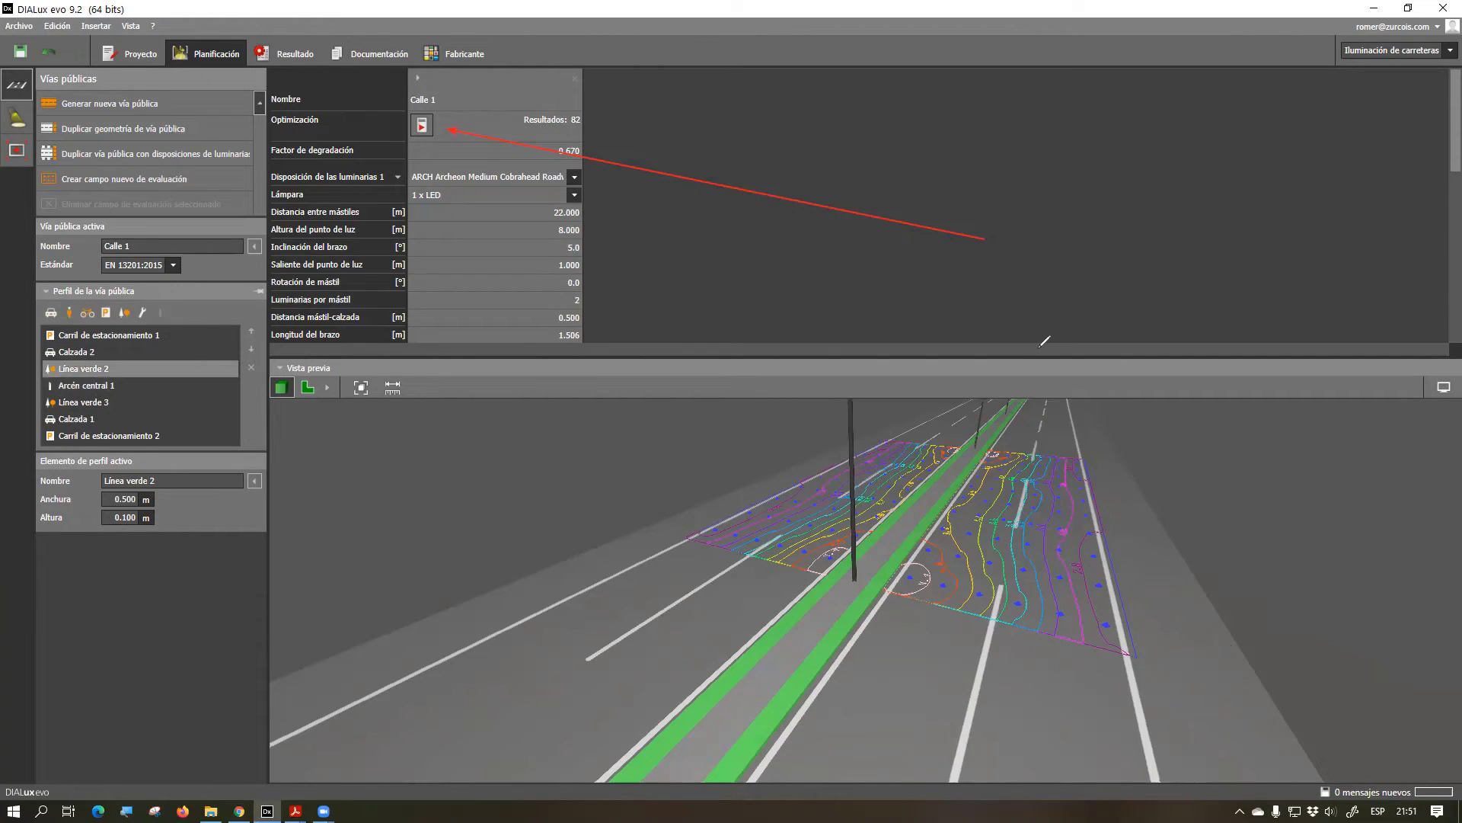
left_click_drag(226, 310, 273, 386)
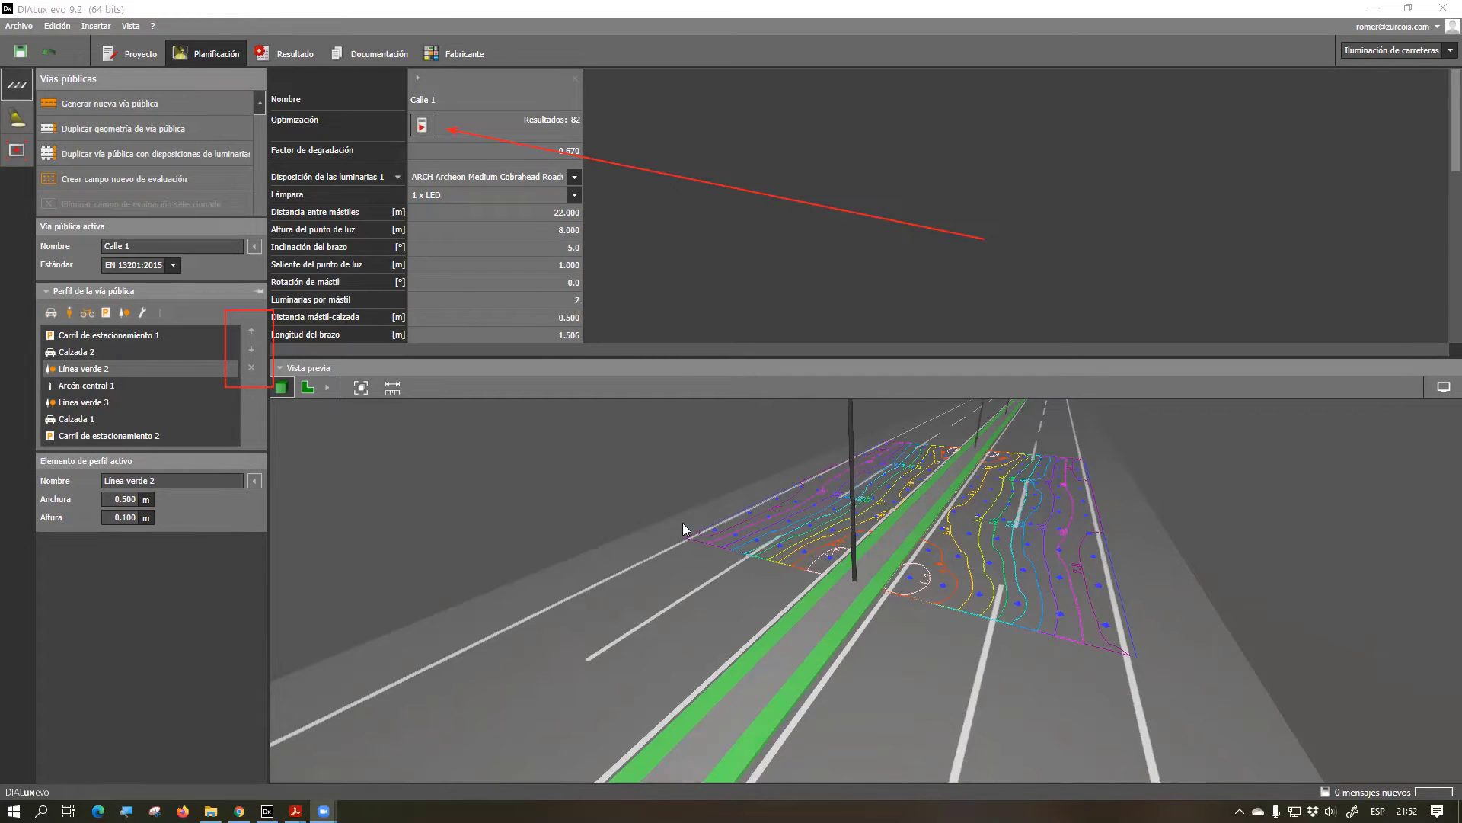
Add a pedestrian path to the road profile of Calle 1
left_click(72, 314)
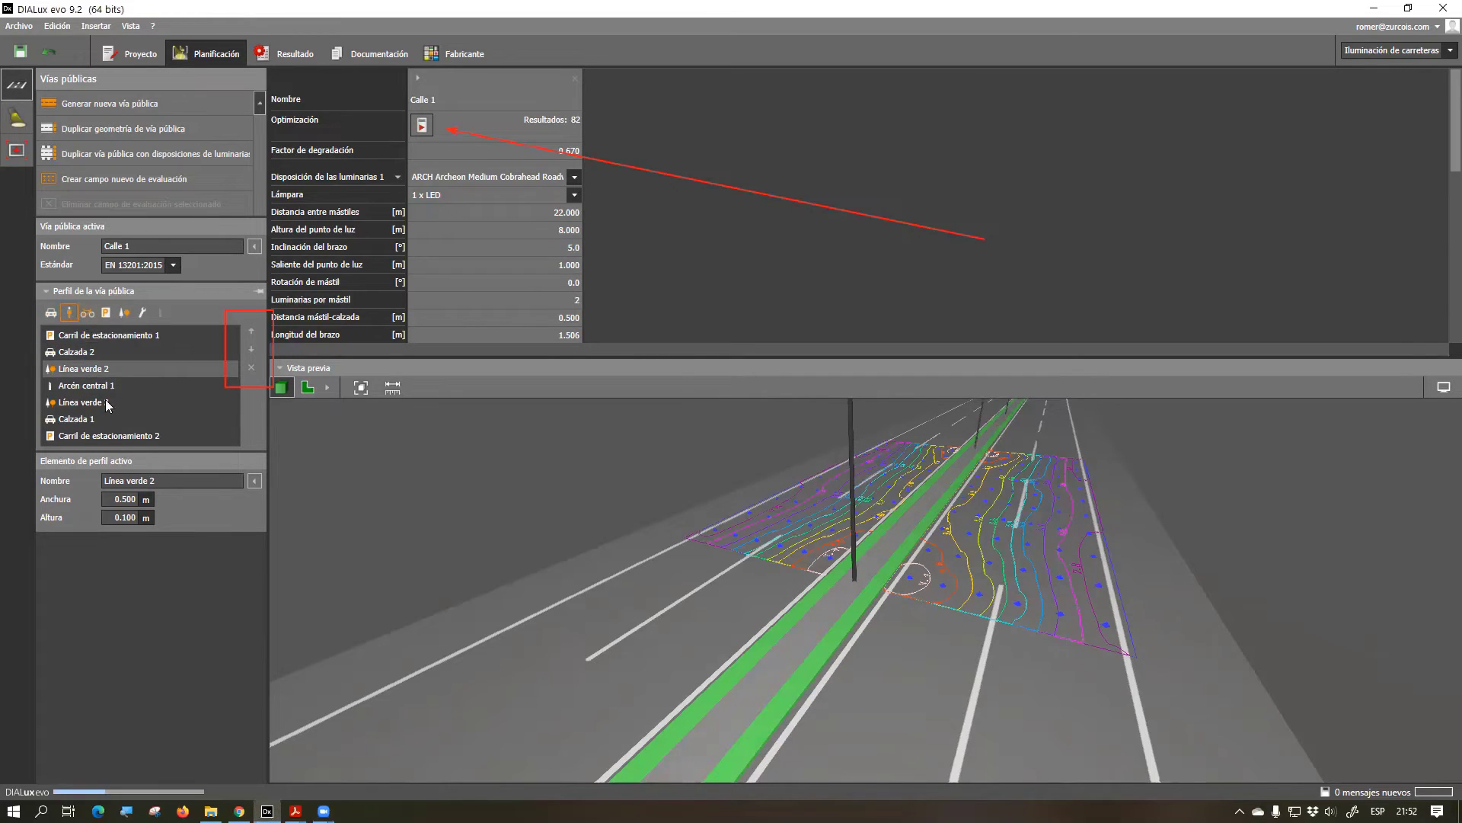
left_click(91, 336)
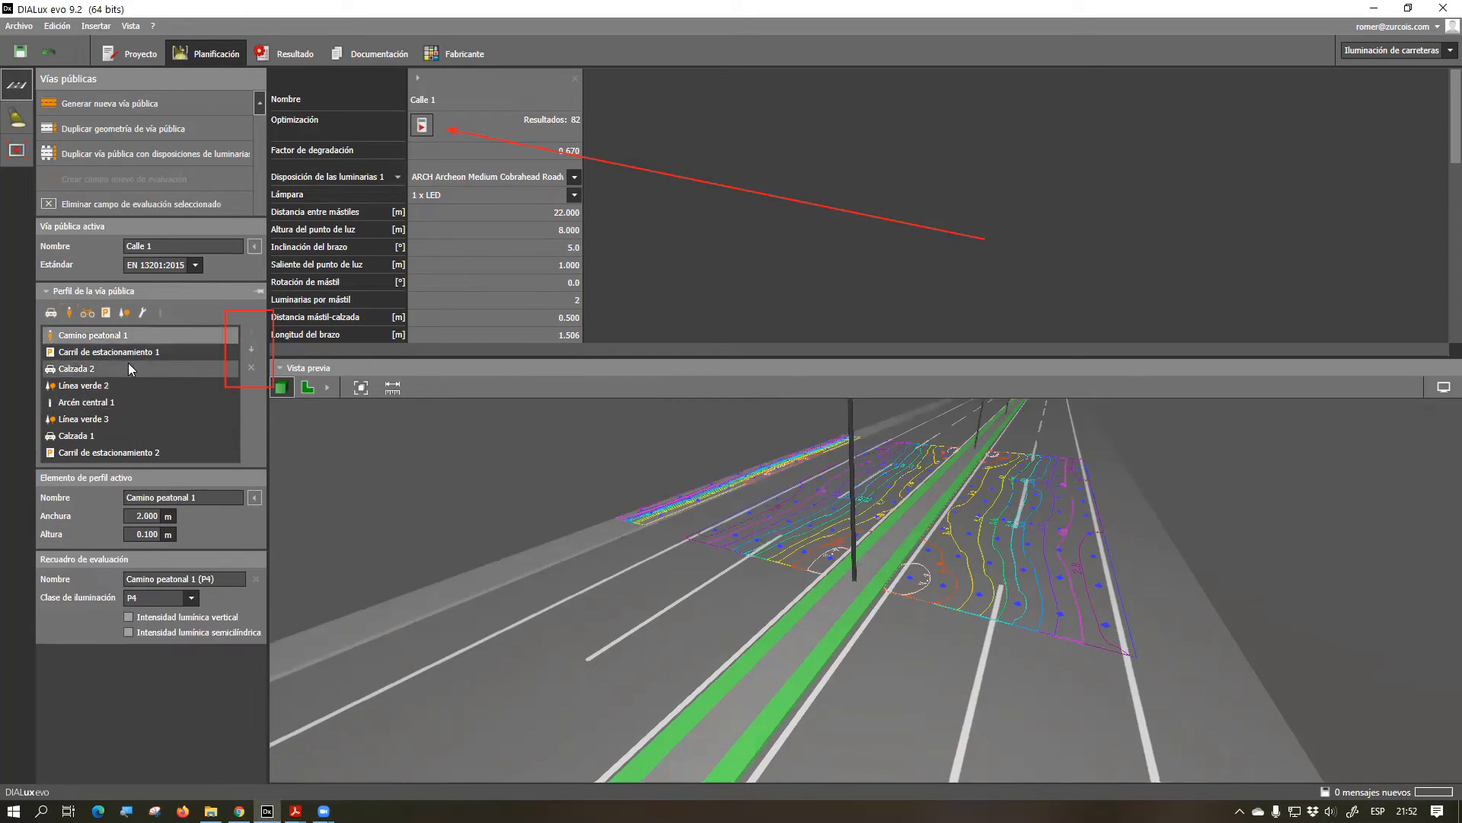
Examine the isolines and calculation points on the pedestrian path beside Carril de estacionamiento 1 and compare them with the roadways
left_click_drag(766, 546, 756, 575)
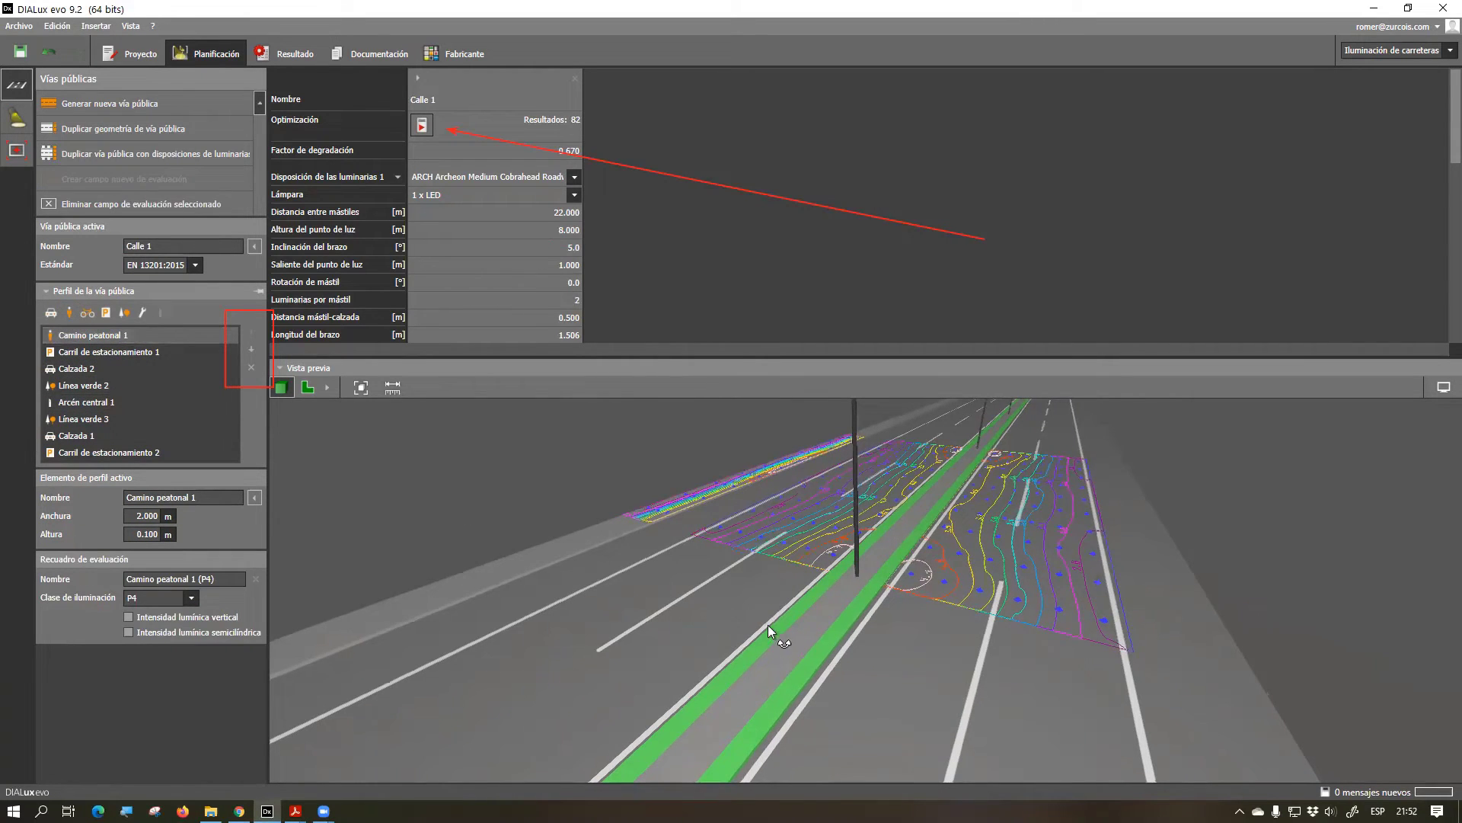
left_click_drag(768, 624, 725, 563)
left_click_drag(842, 543, 755, 506)
scroll(836, 581, "up", 5)
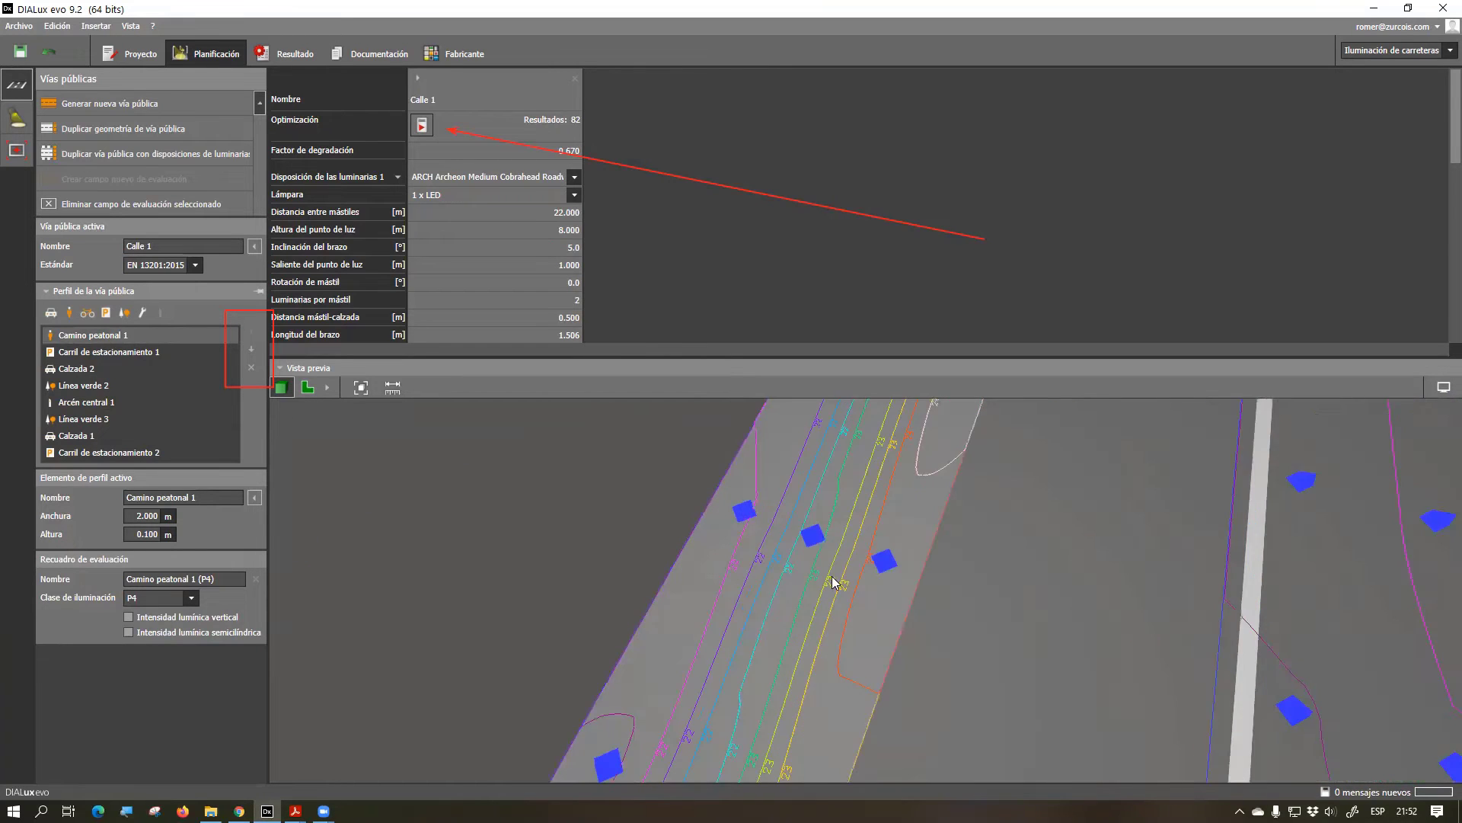
left_click_drag(826, 620, 794, 554)
scroll(794, 554, "up", 1)
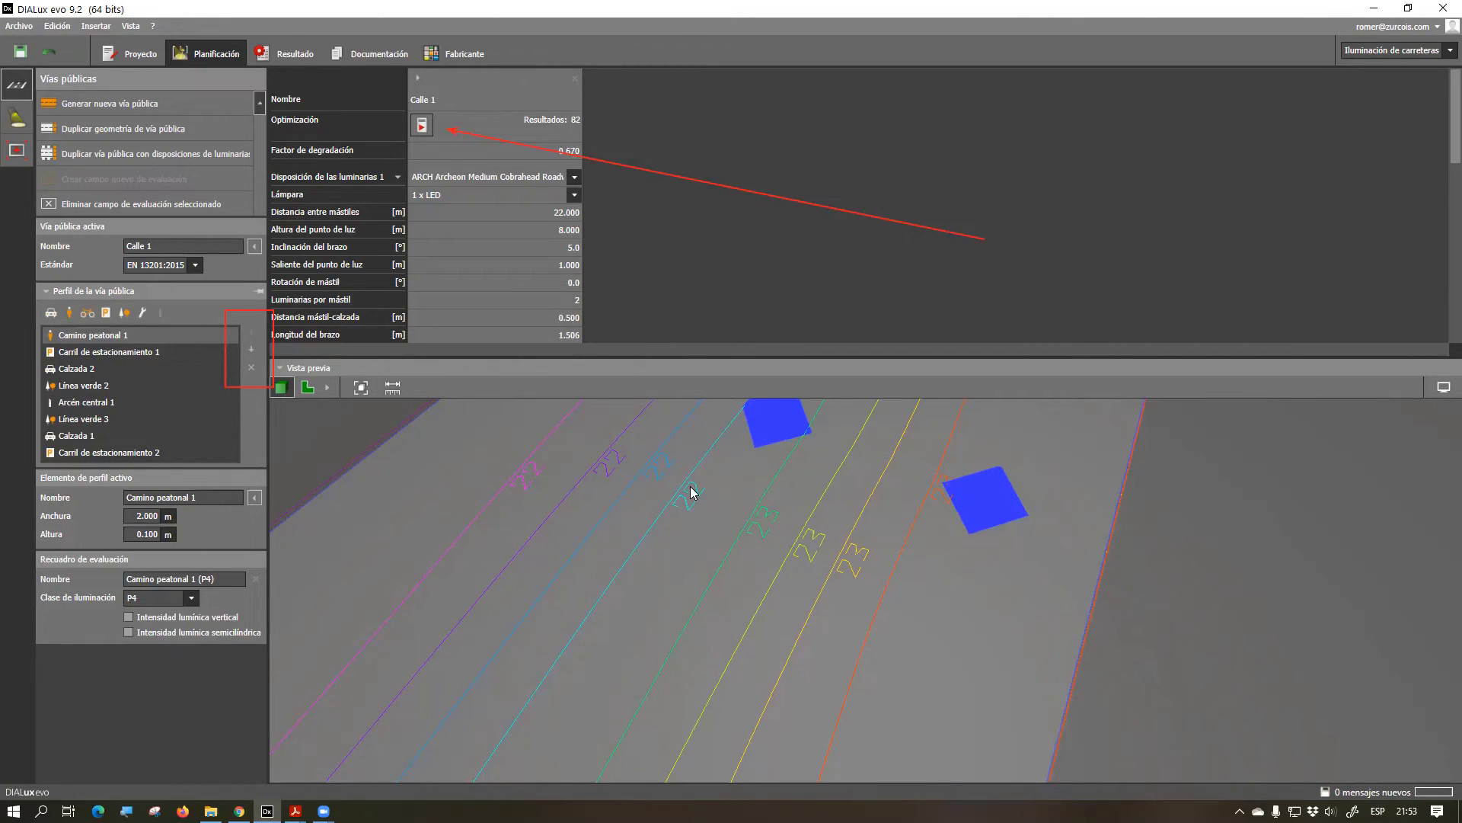
scroll(694, 494, "down", 2)
scroll(747, 516, "down", 1)
scroll(955, 570, "down", 1)
scroll(990, 613, "down", 1)
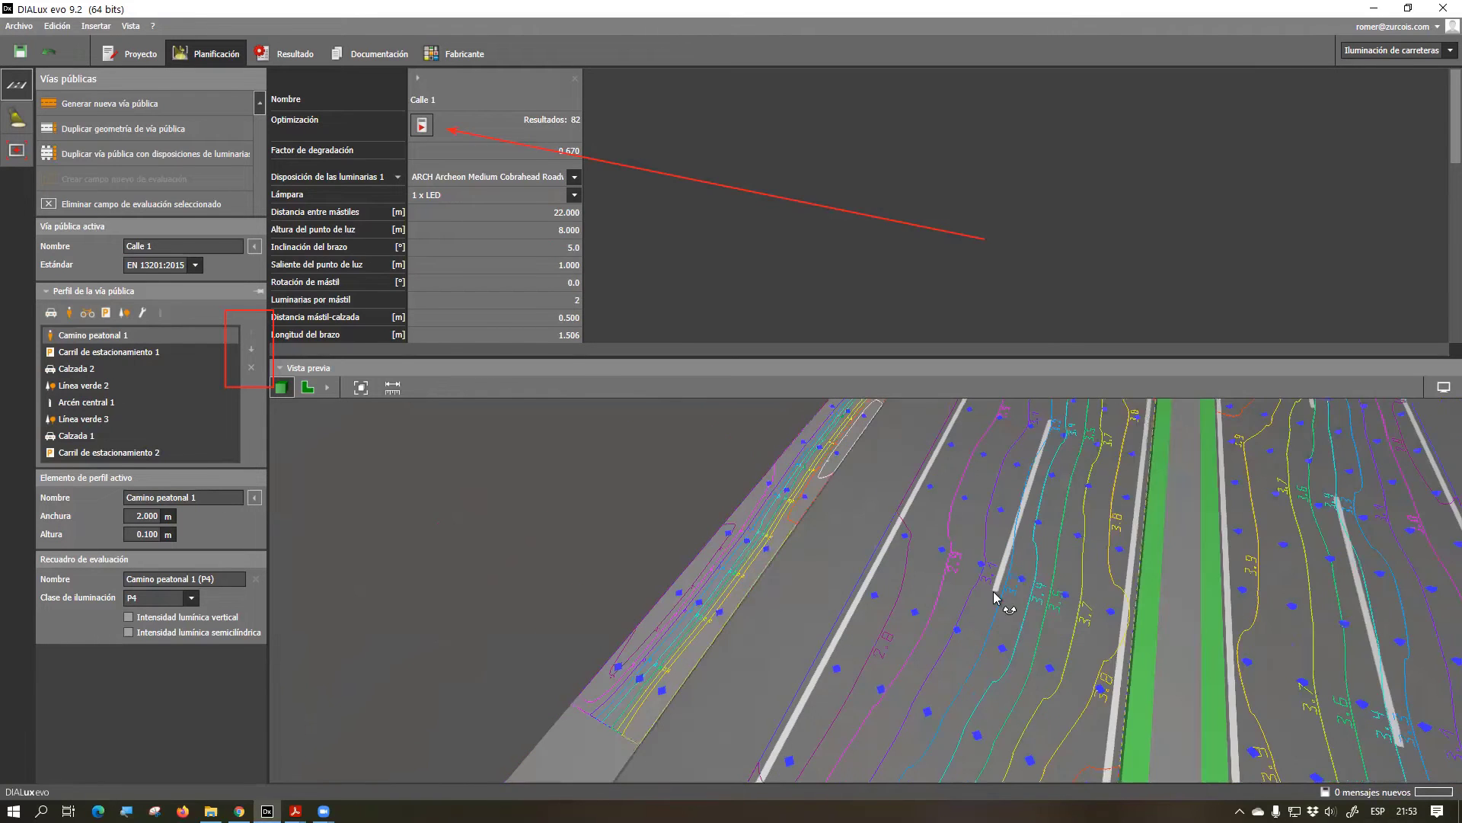
scroll(996, 591, "down", 1)
scroll(1173, 567, "down", 1)
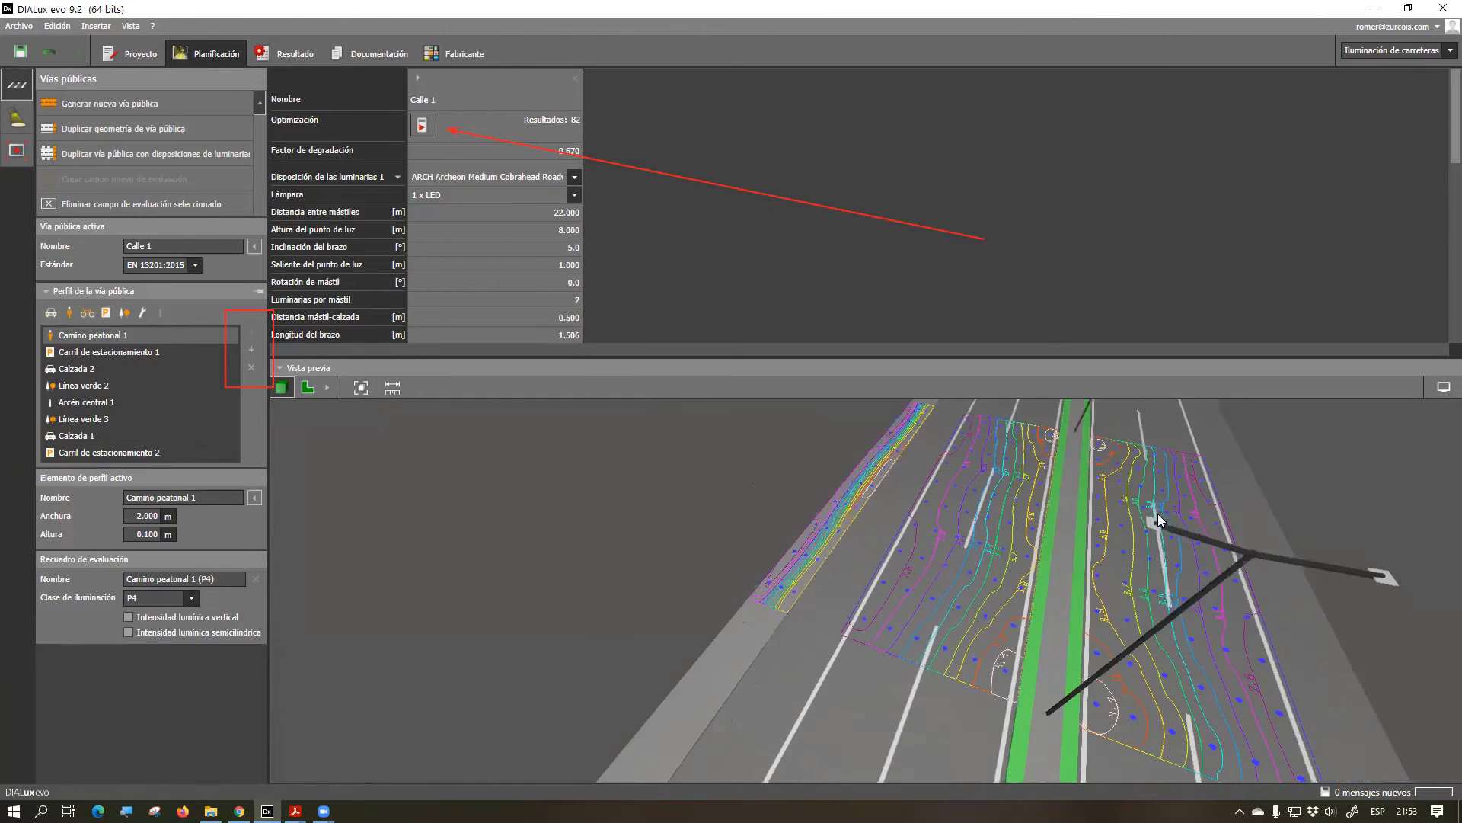
scroll(1156, 511, "down", 1)
scroll(796, 529, "up", 1)
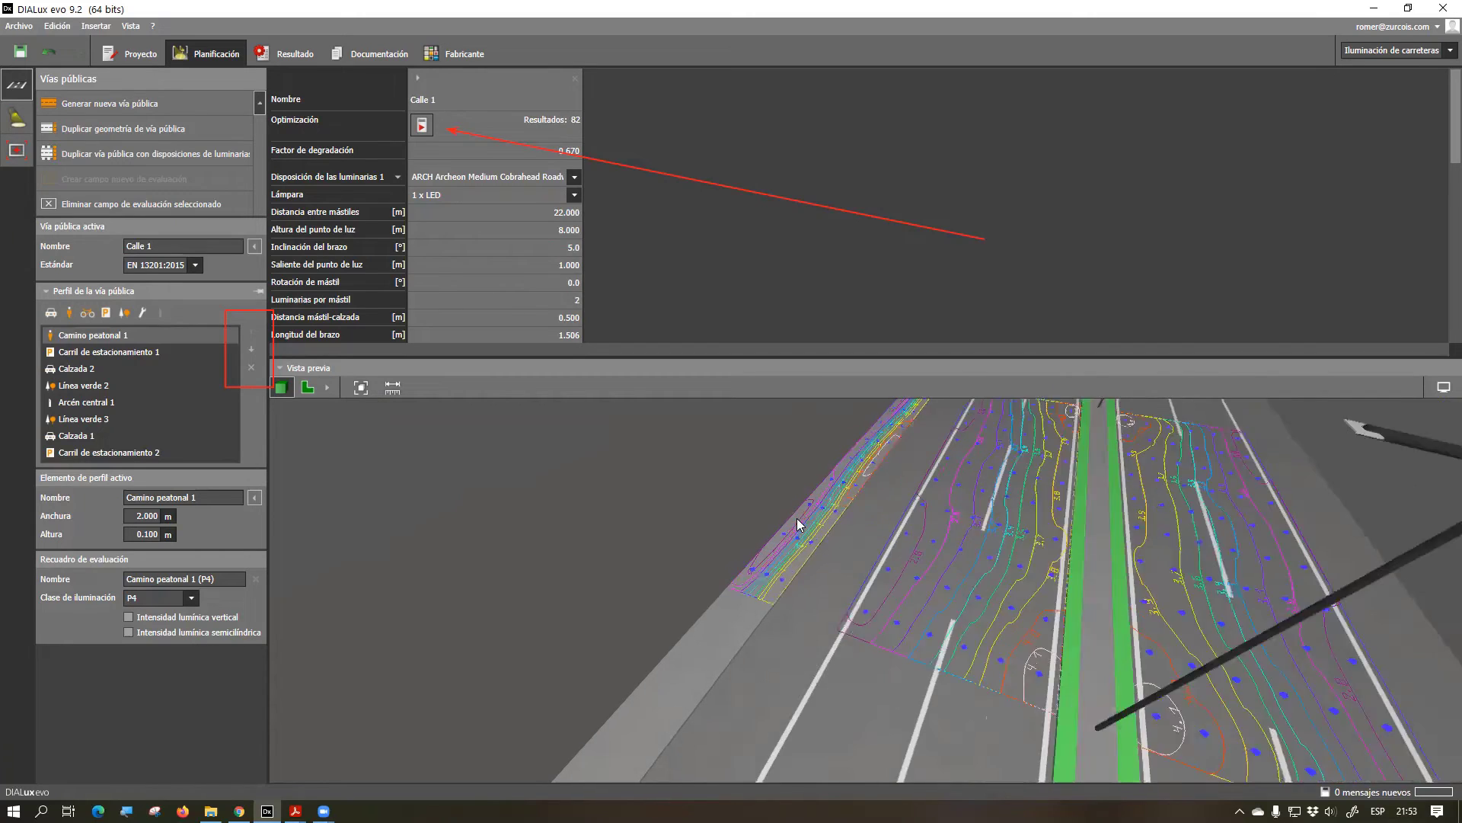
scroll(804, 527, "up", 1)
scroll(807, 529, "up", 1)
scroll(809, 537, "up", 1)
scroll(876, 550, "down", 1)
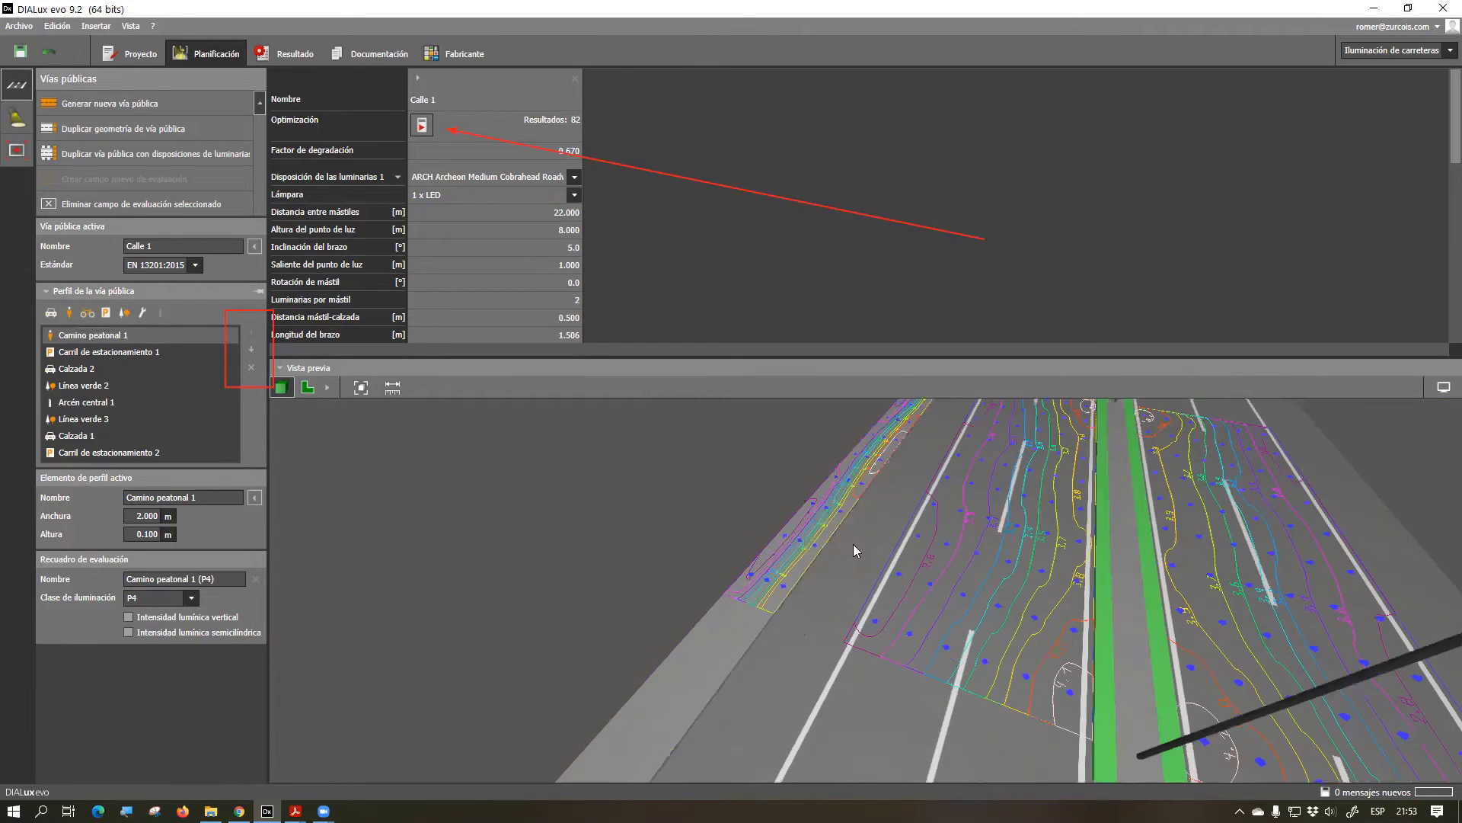
scroll(847, 531, "down", 1)
scroll(841, 531, "down", 1)
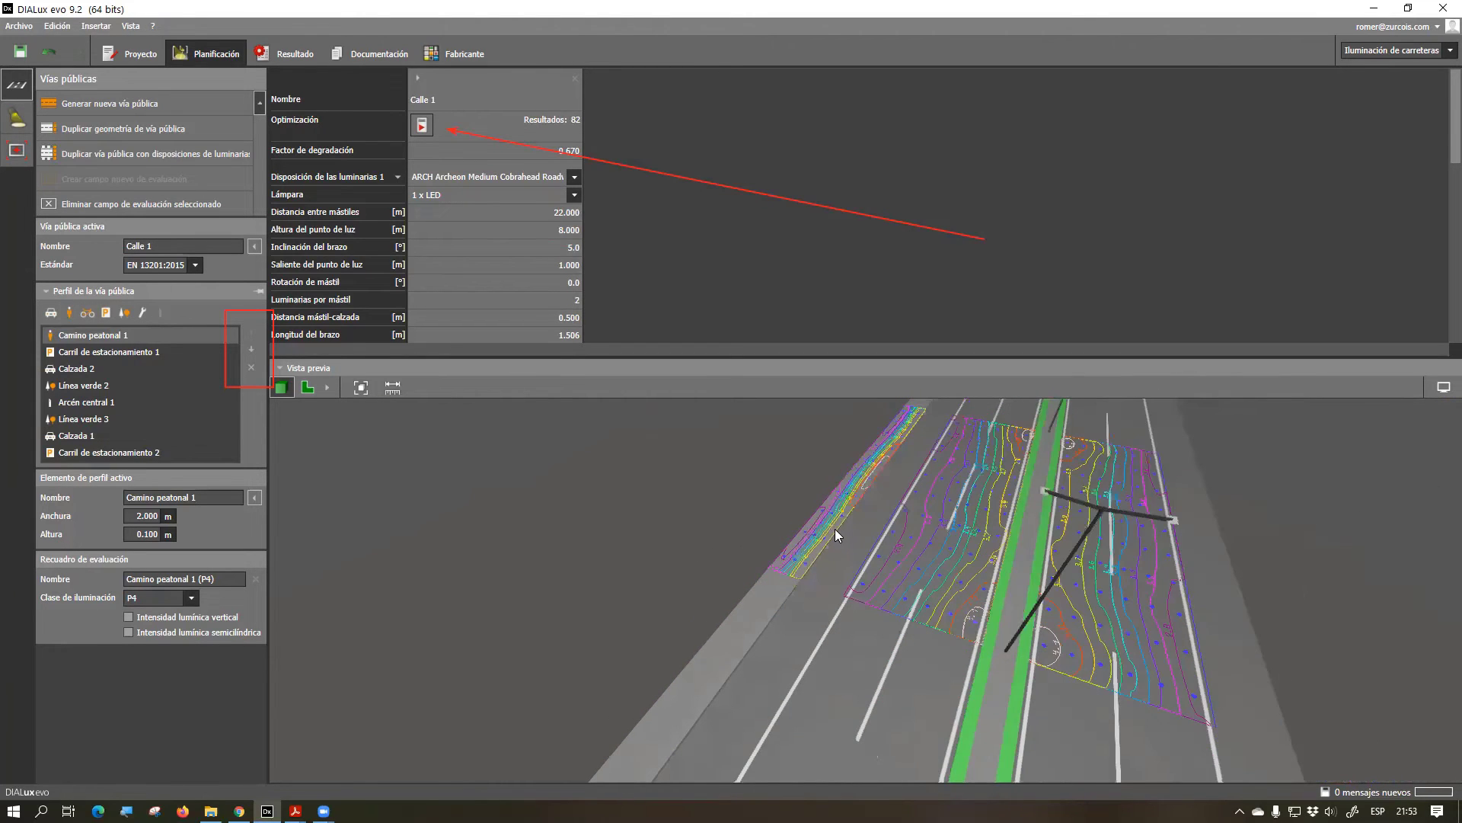
scroll(815, 547, "down", 1)
scroll(814, 545, "down", 1)
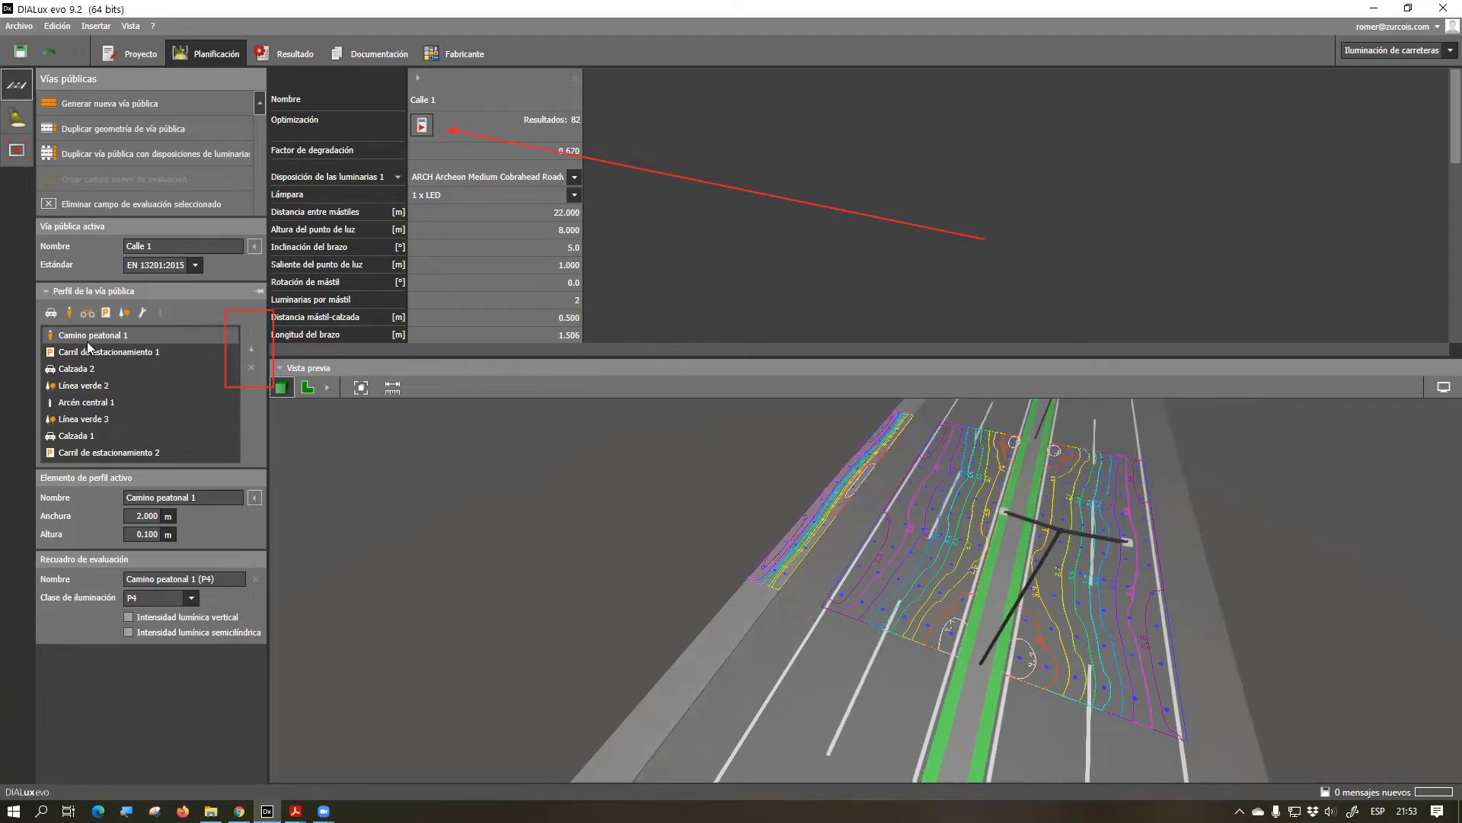
Move Camino peatonal 1 down the road profile to sit between Línea verde 2 and Arcén central 1
left_click(250, 349)
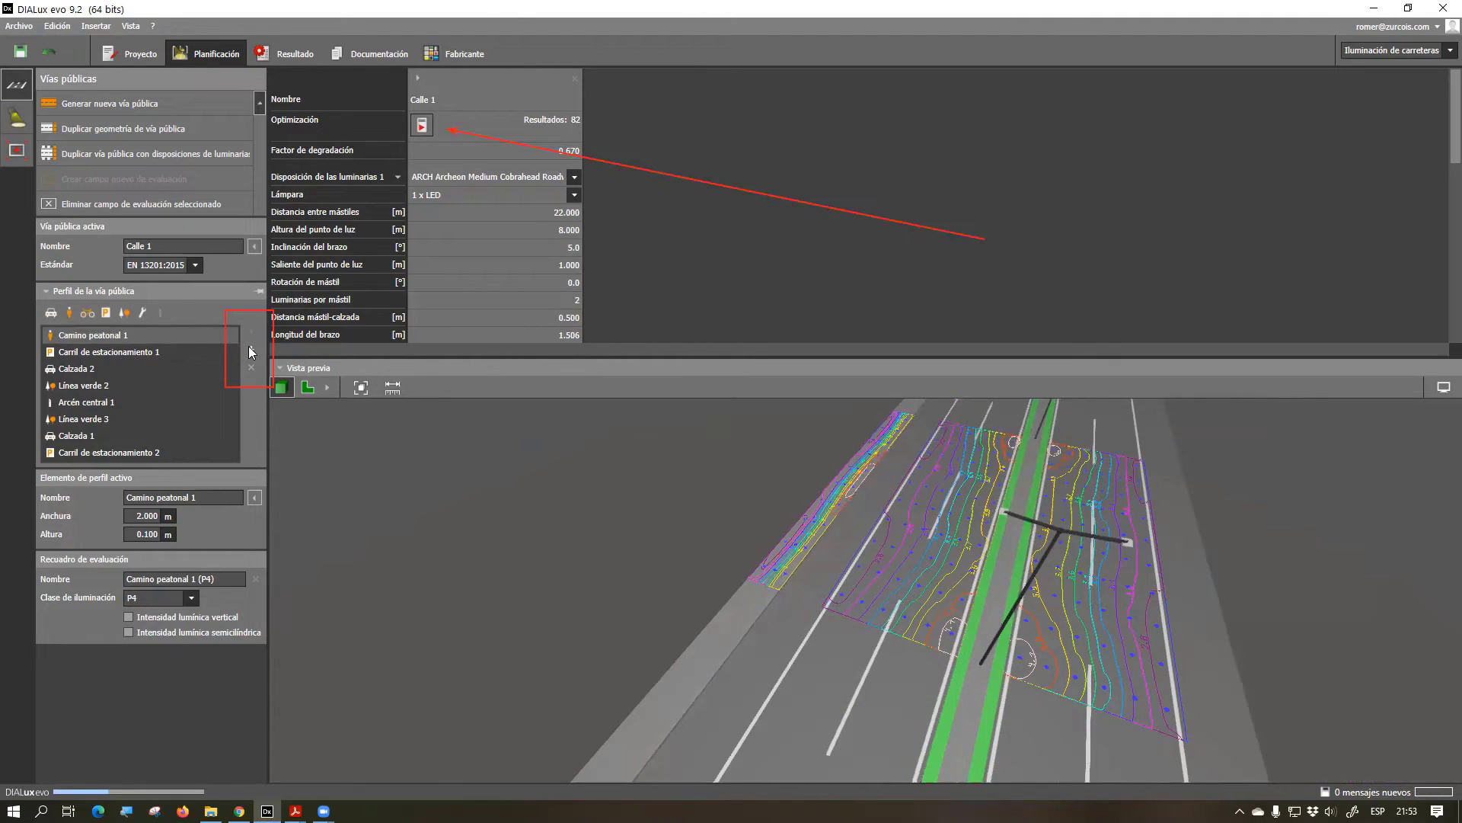
left_click(252, 351)
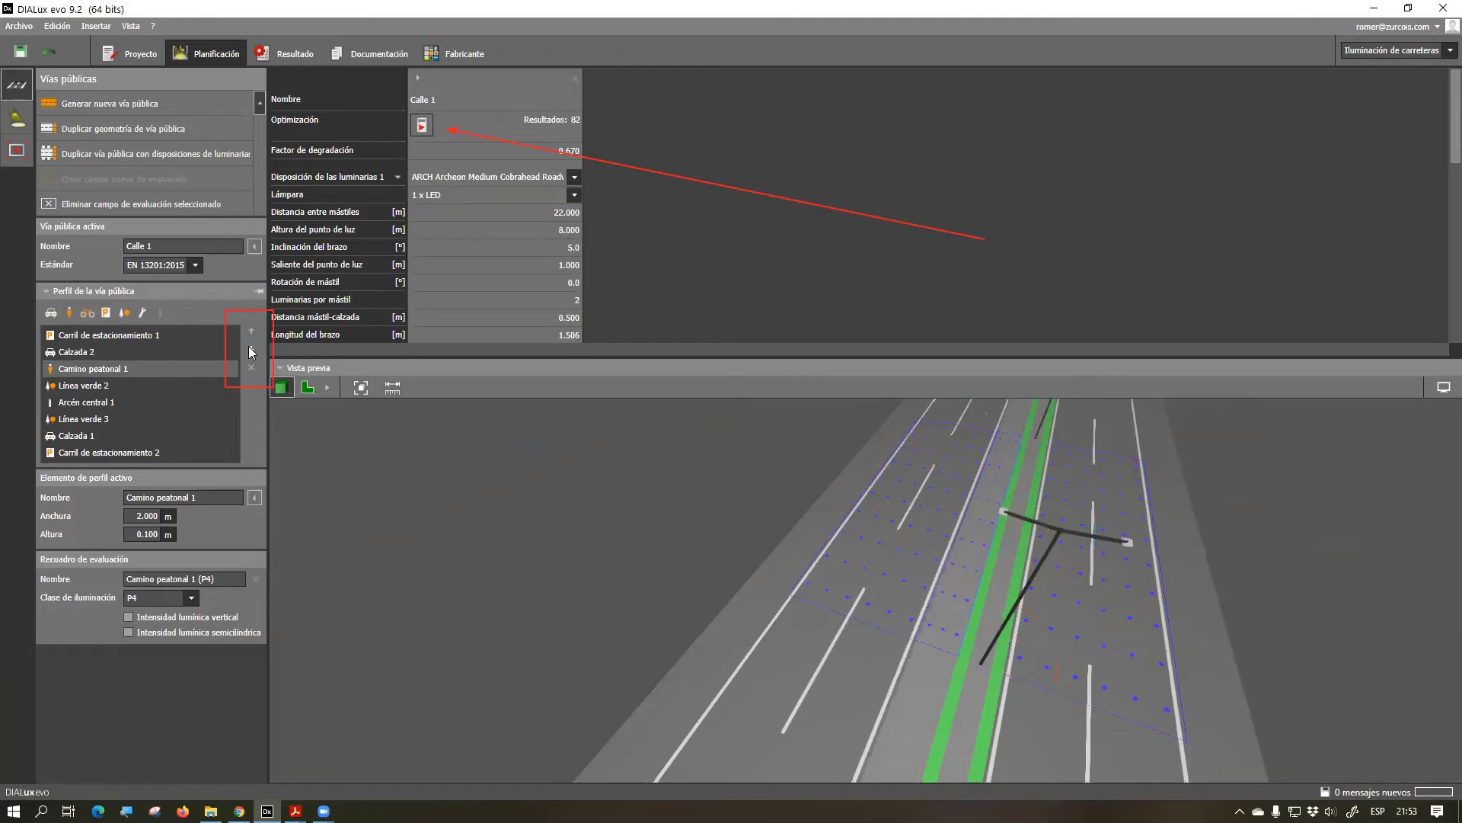
left_click(252, 351)
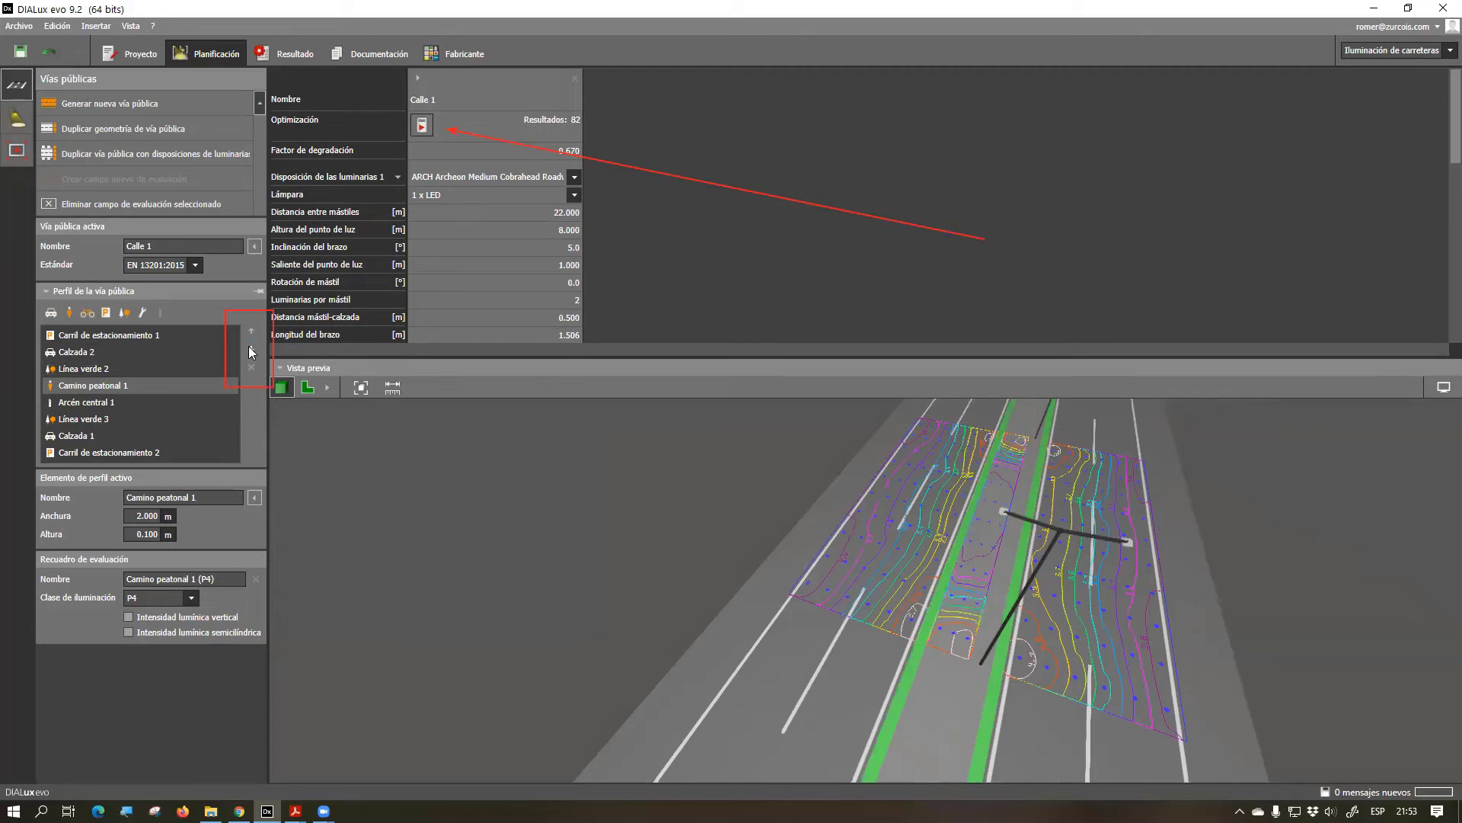
Examine the isolines on the pedestrian path within the median, both near the pole and between poles
scroll(956, 521, "up", 5)
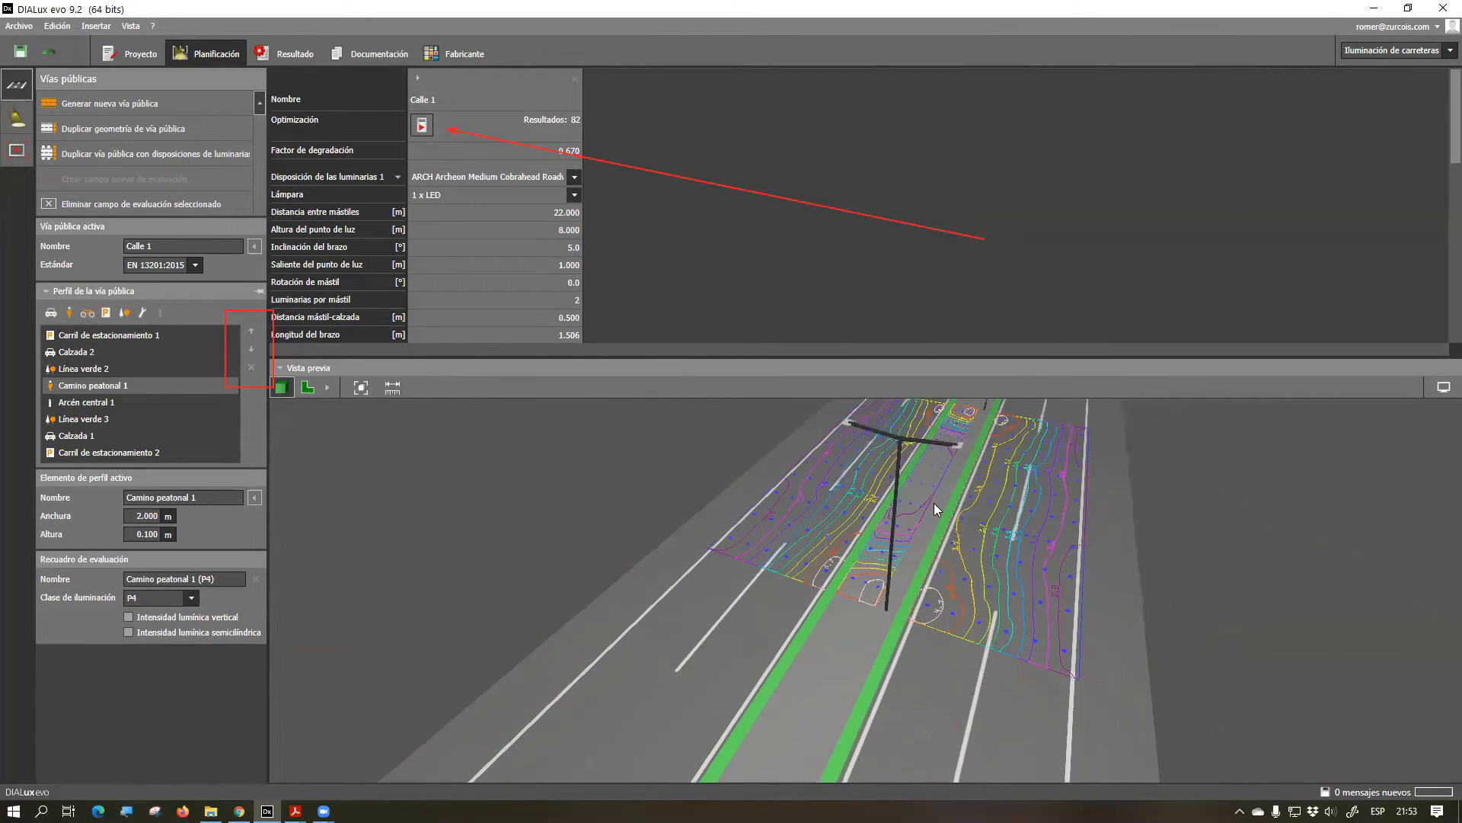
scroll(930, 524, "down", 4)
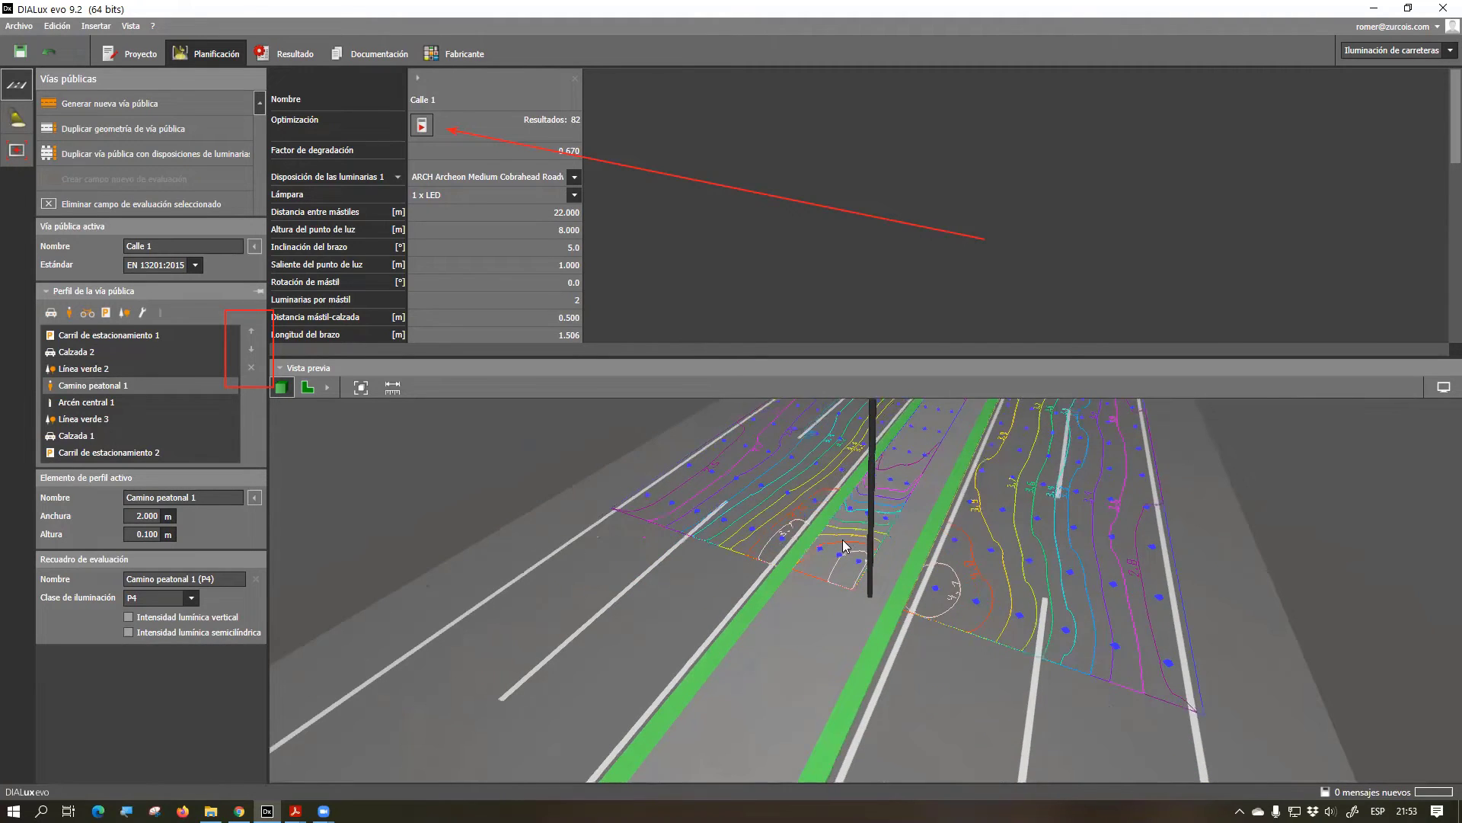
scroll(843, 550, "up", 2)
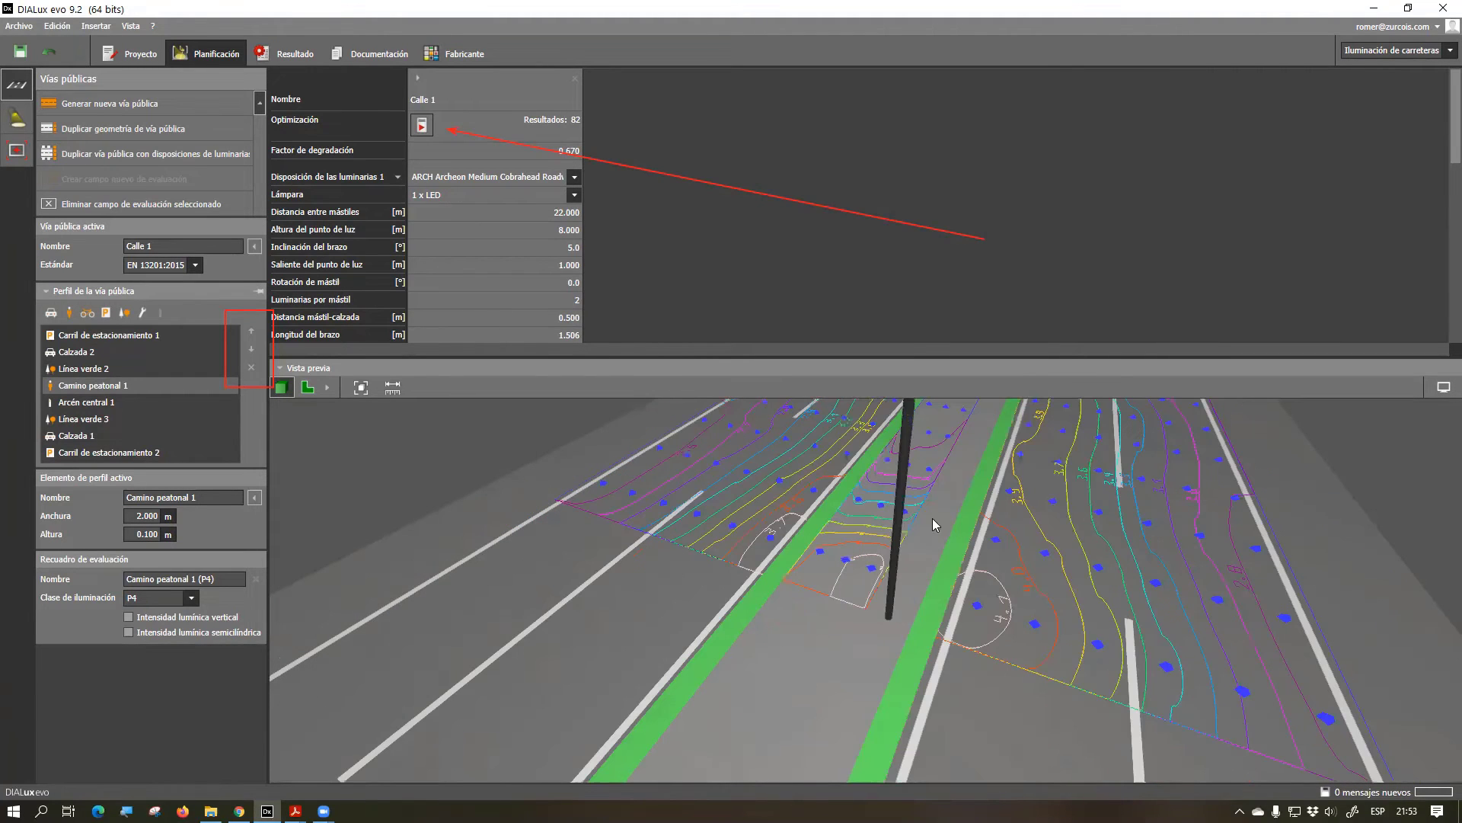
left_click_drag(875, 562, 917, 568)
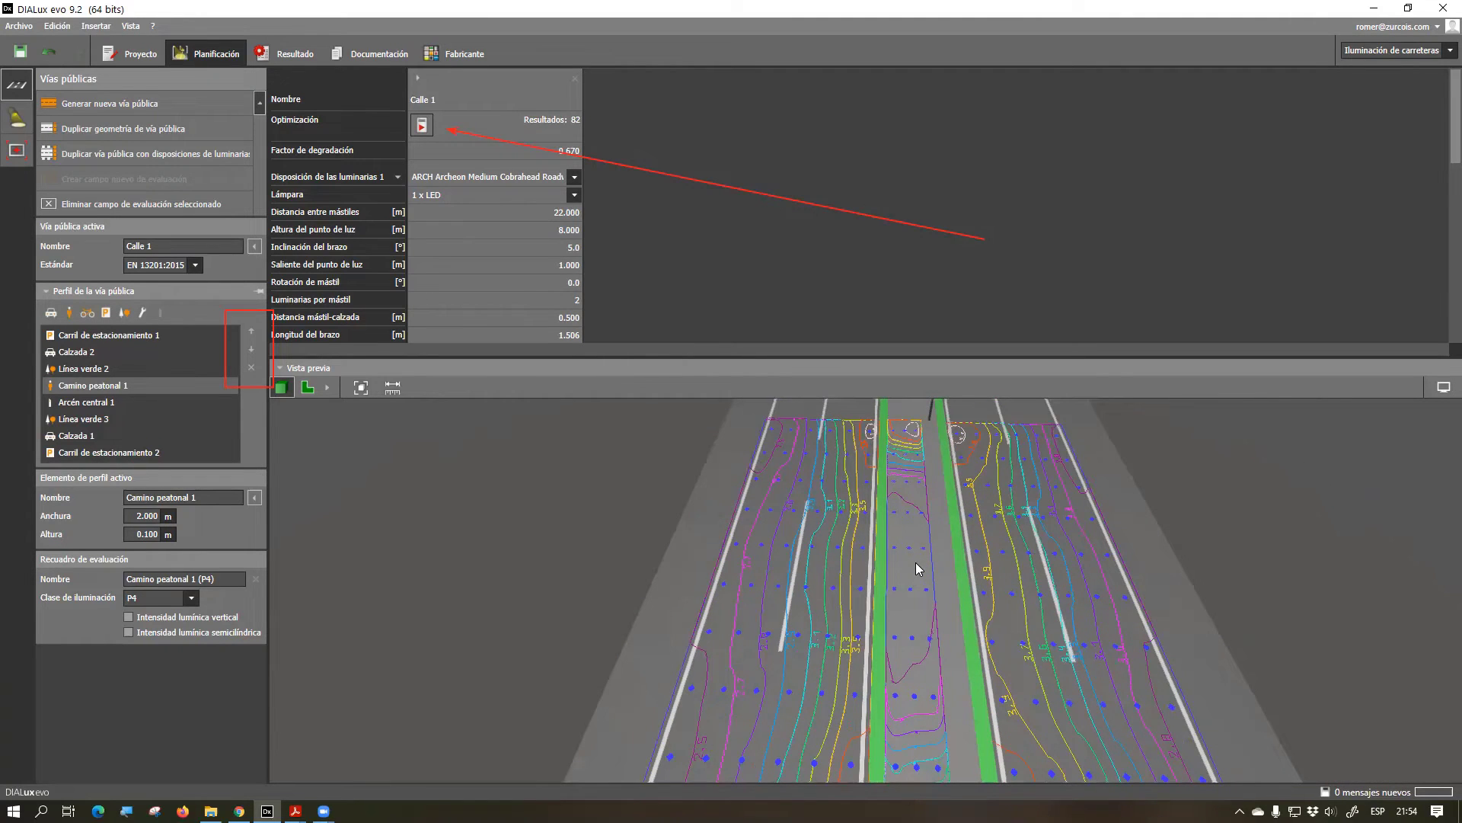
scroll(918, 569, "up", 2)
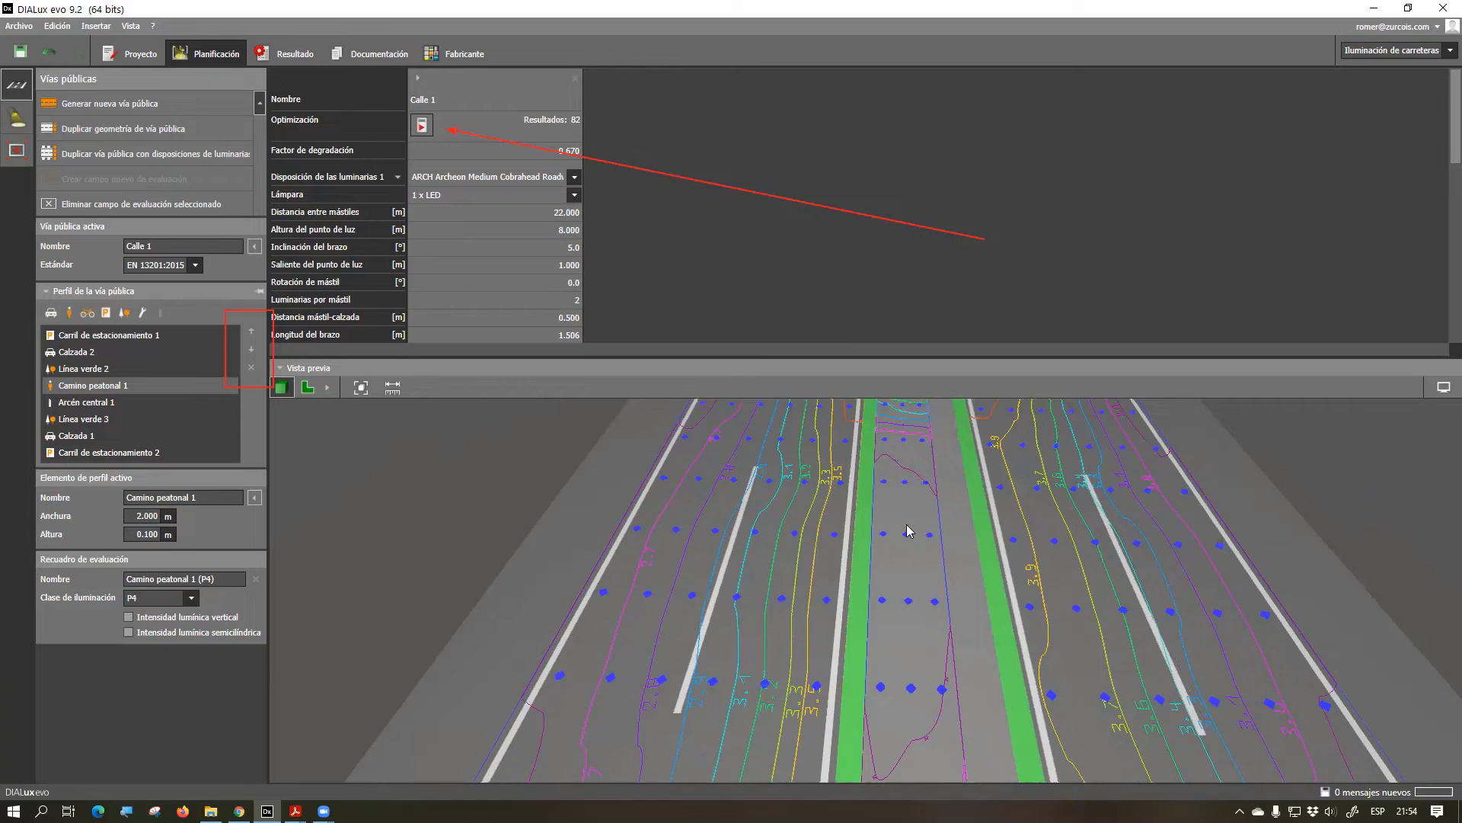
scroll(949, 522, "down", 1)
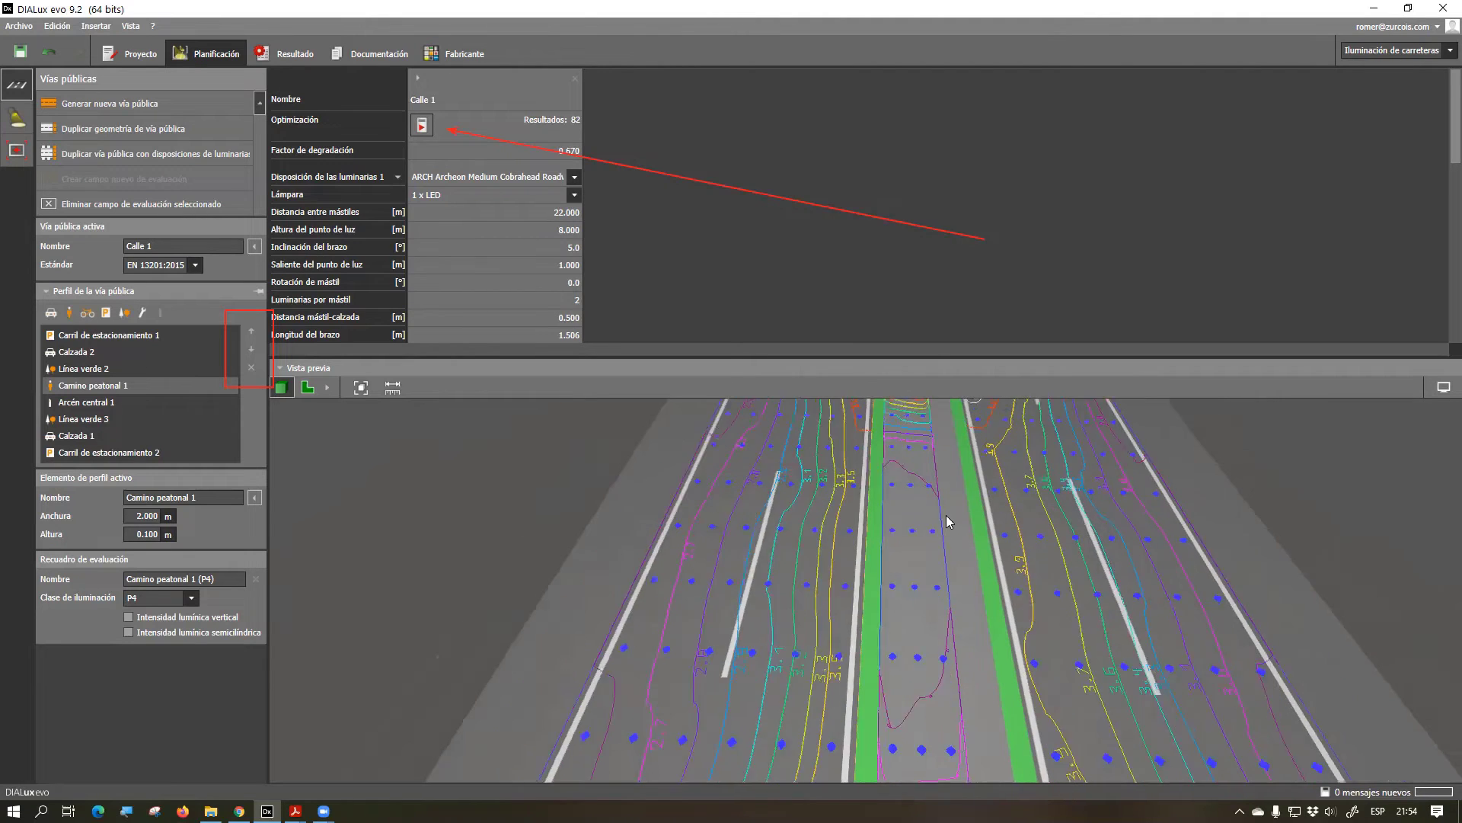
scroll(948, 522, "down", 1)
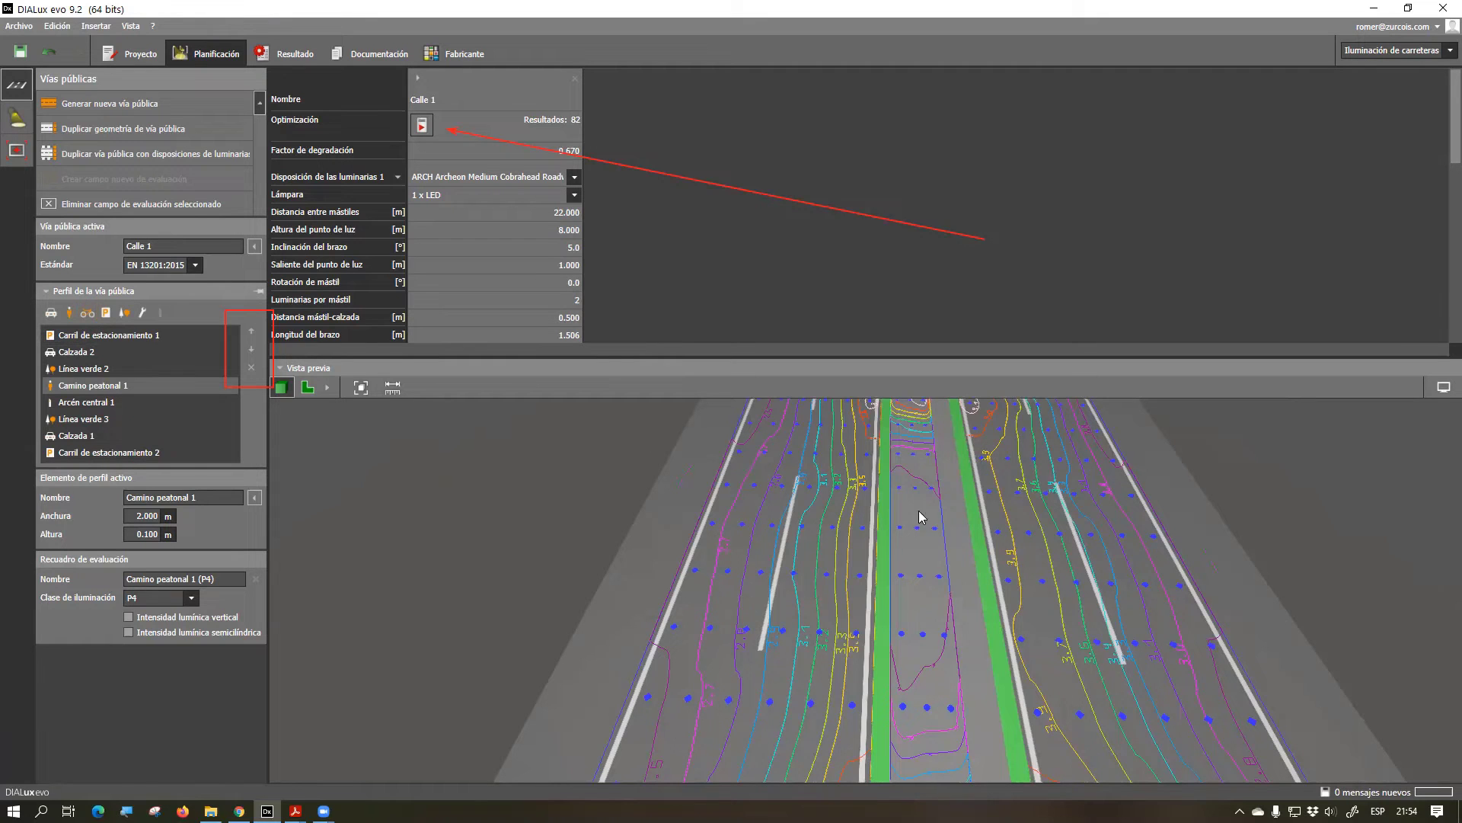
scroll(918, 491, "down", 1)
scroll(888, 576, "up", 3)
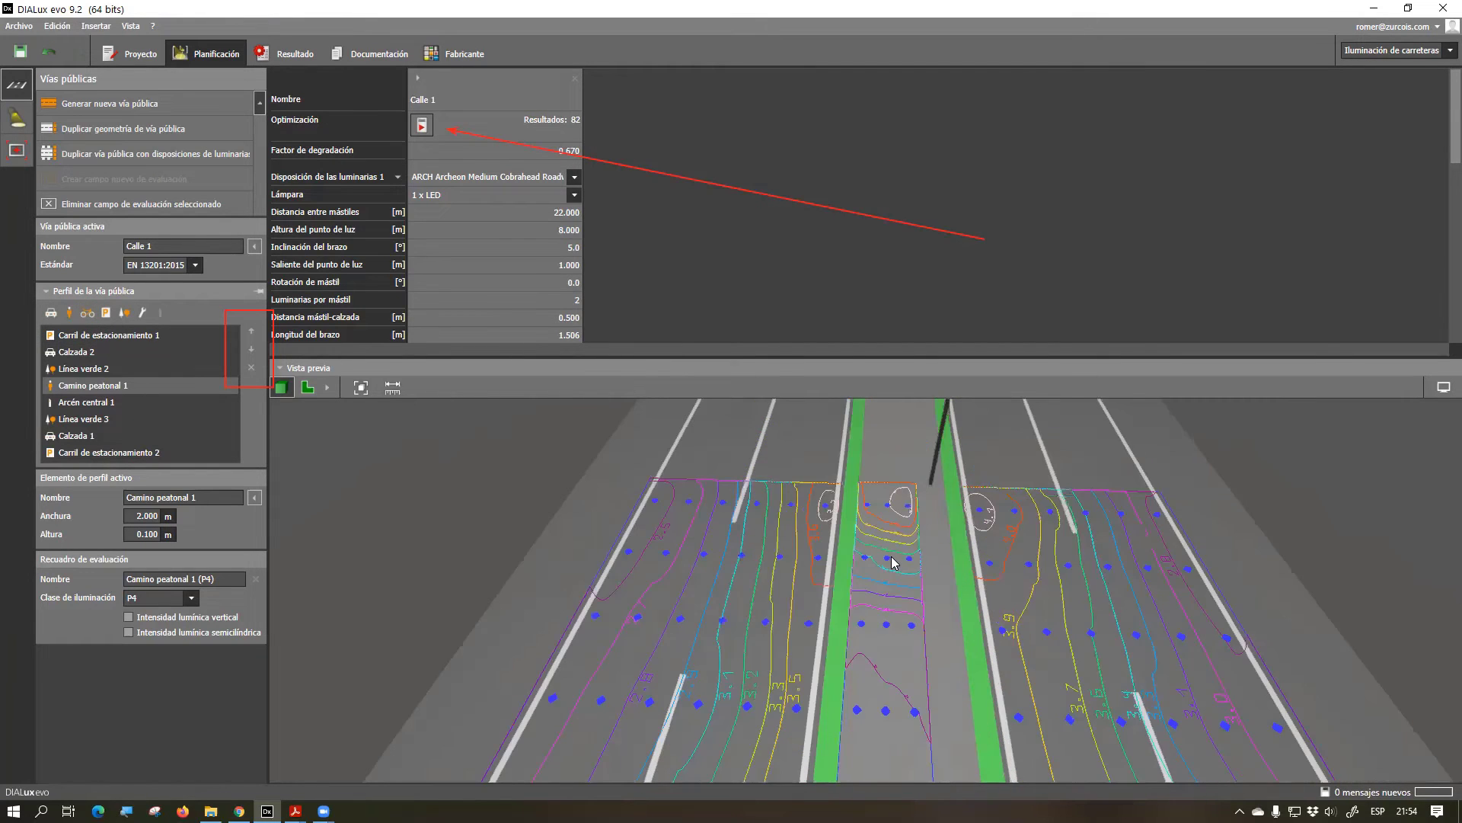
right_click_drag(888, 579, 777, 634)
scroll(835, 568, "down", 4)
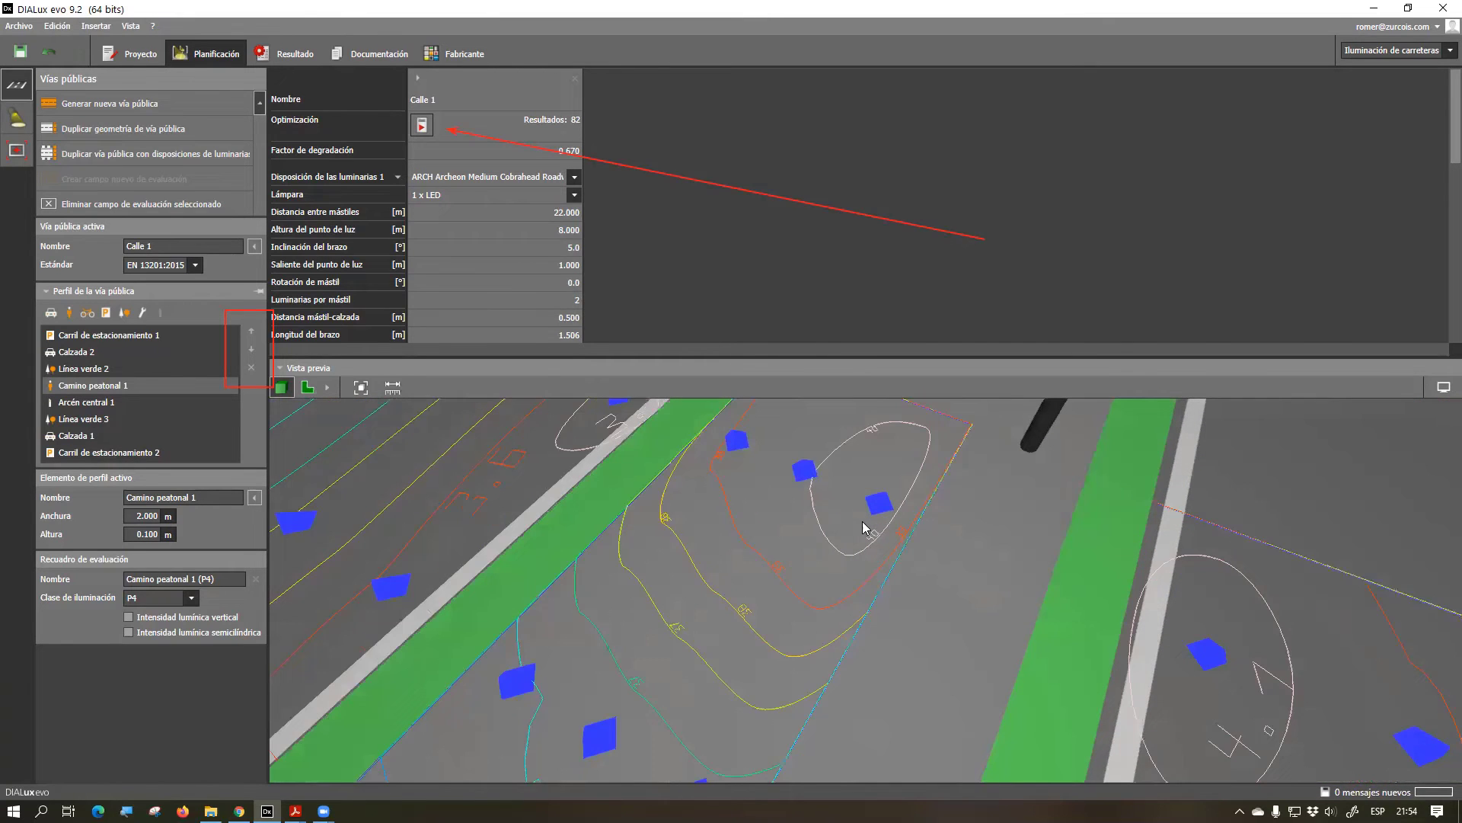
scroll(840, 601, "down", 4)
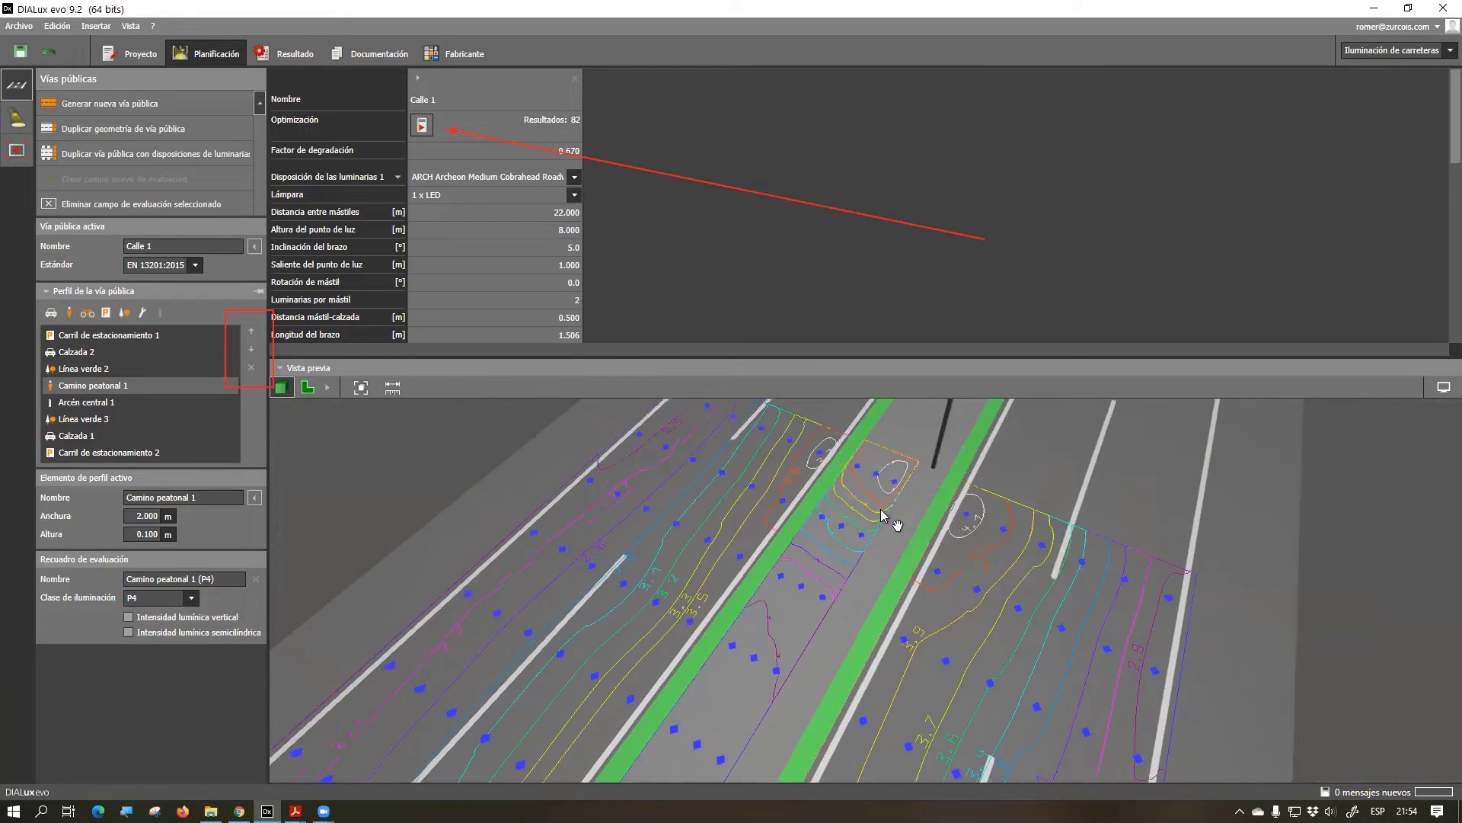
scroll(869, 533, "down", 5)
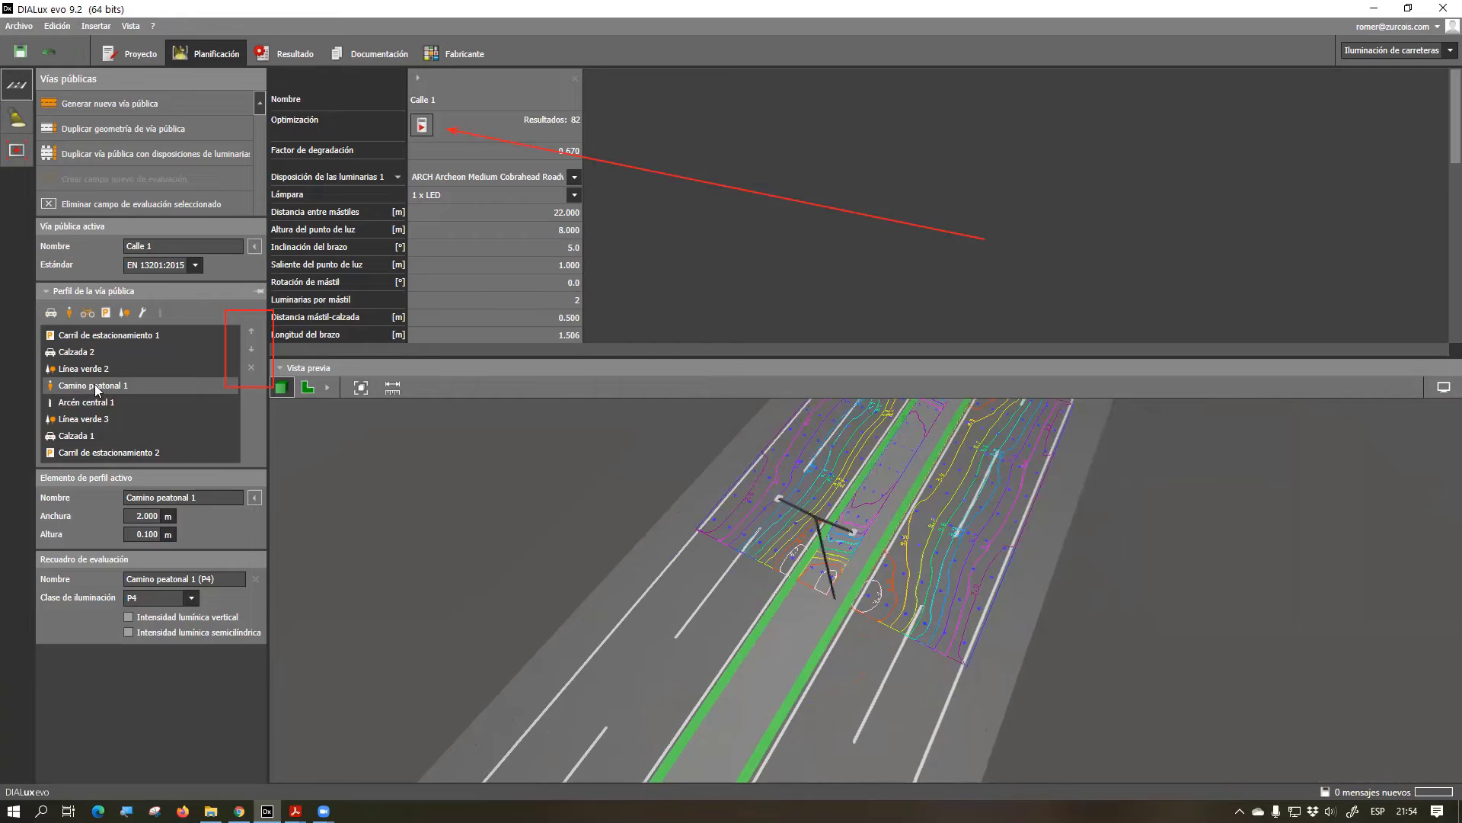
Move Camino peatonal 1 down the road profile to below Carril de estacionamiento 2 and add a second pedestrian path
left_click(251, 349)
left_click(252, 350)
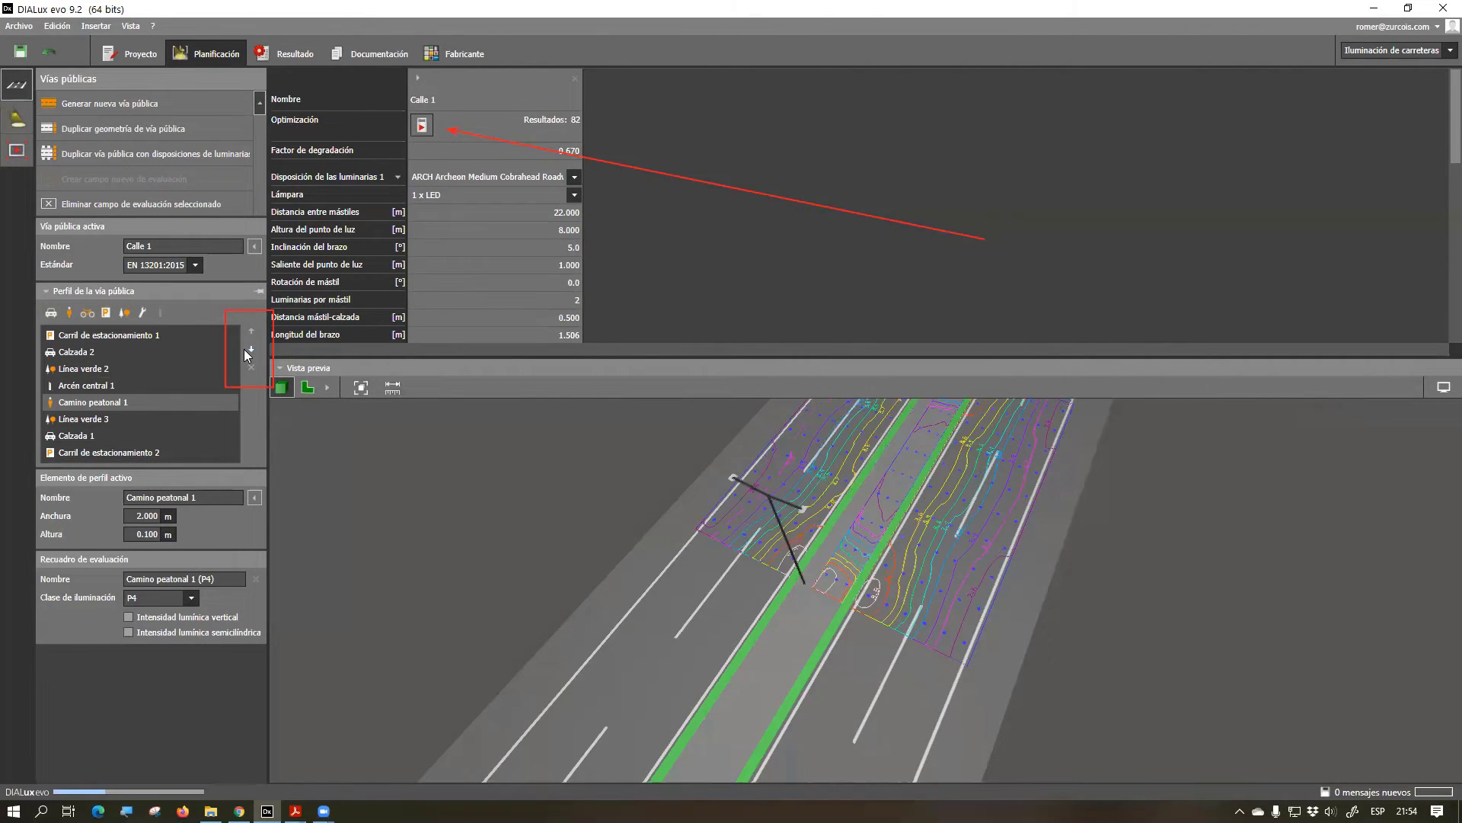
left_click(250, 349)
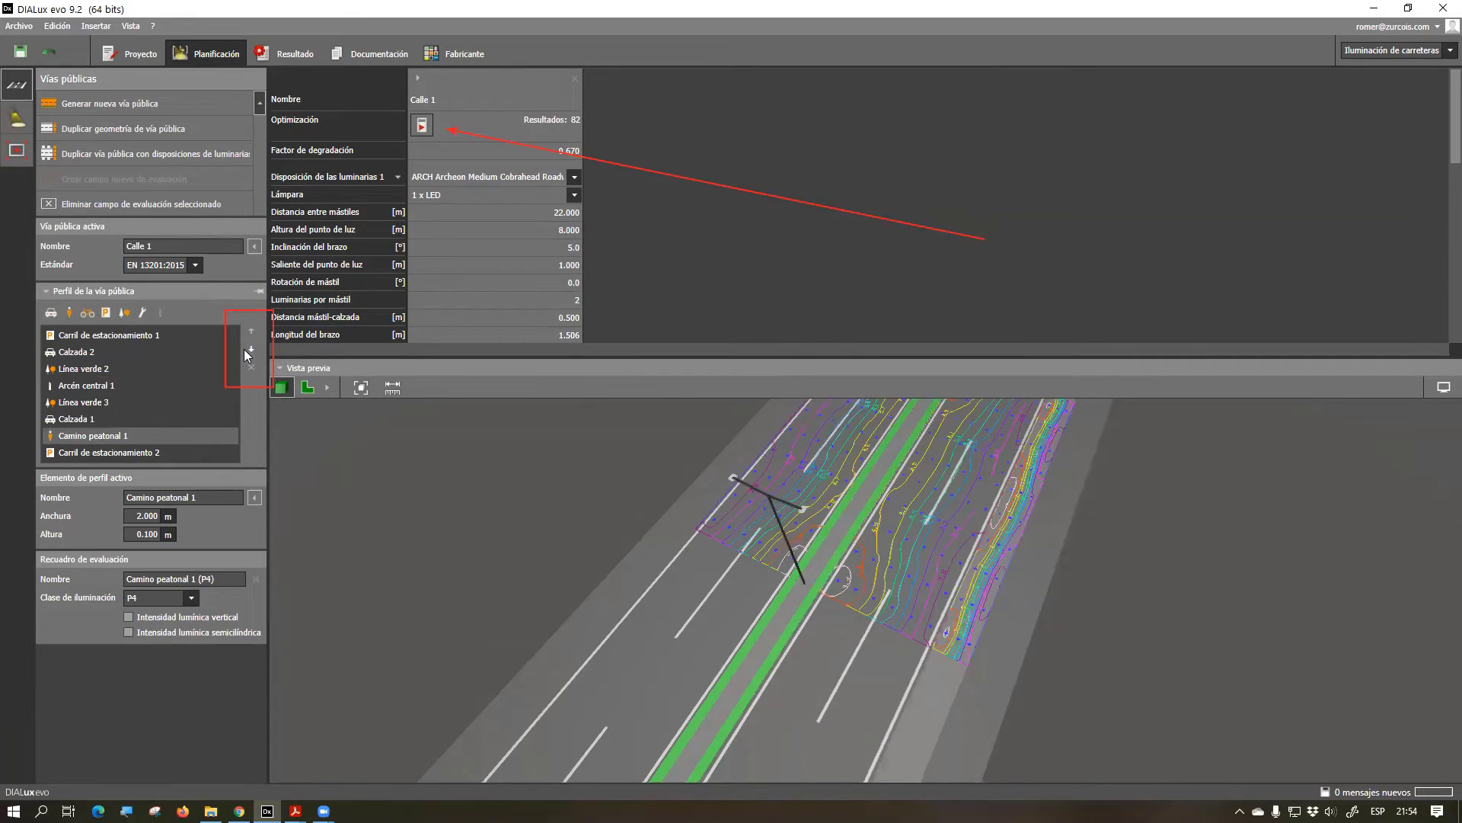
left_click(250, 349)
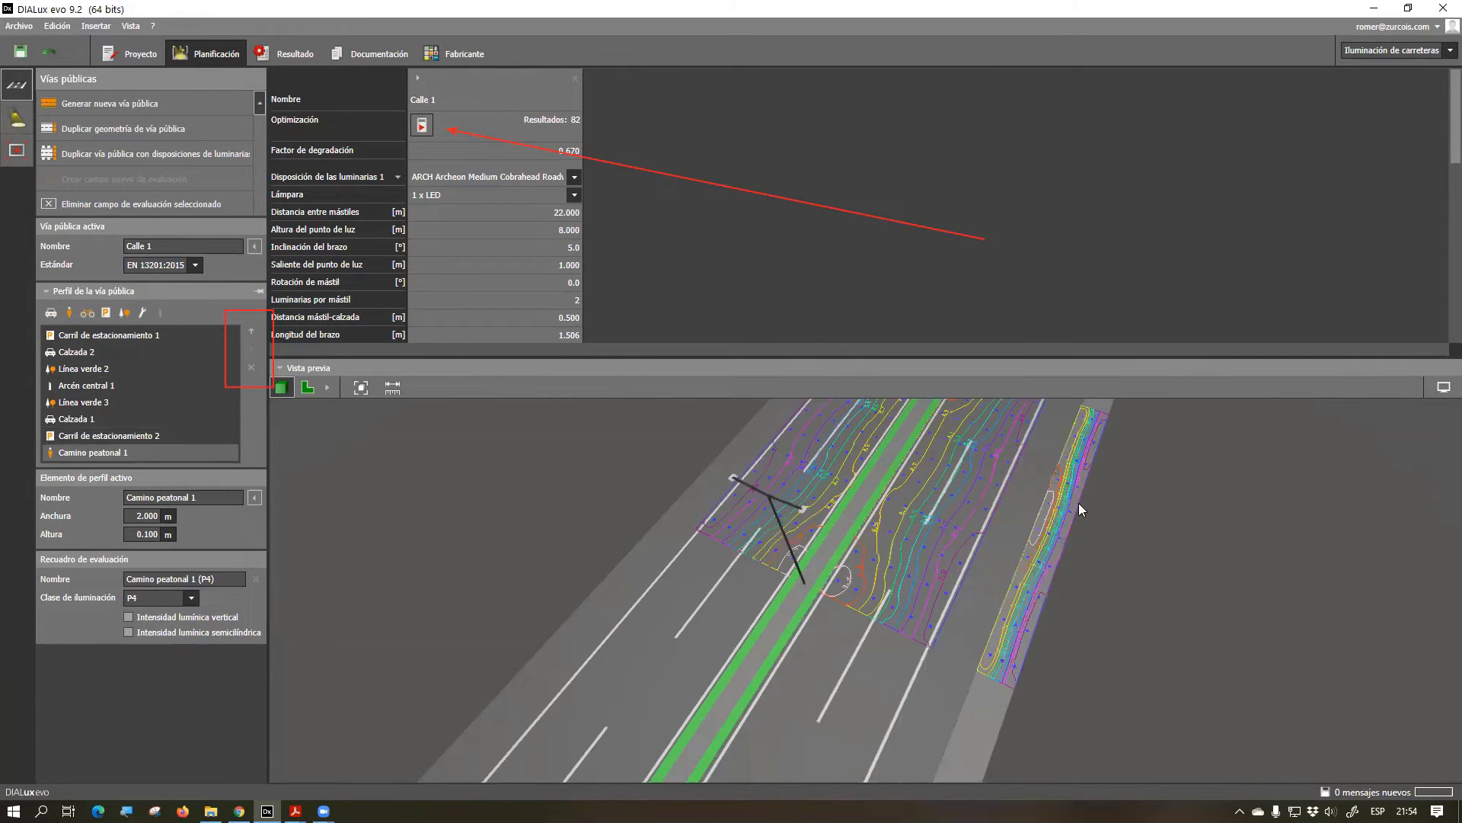
left_click(69, 314)
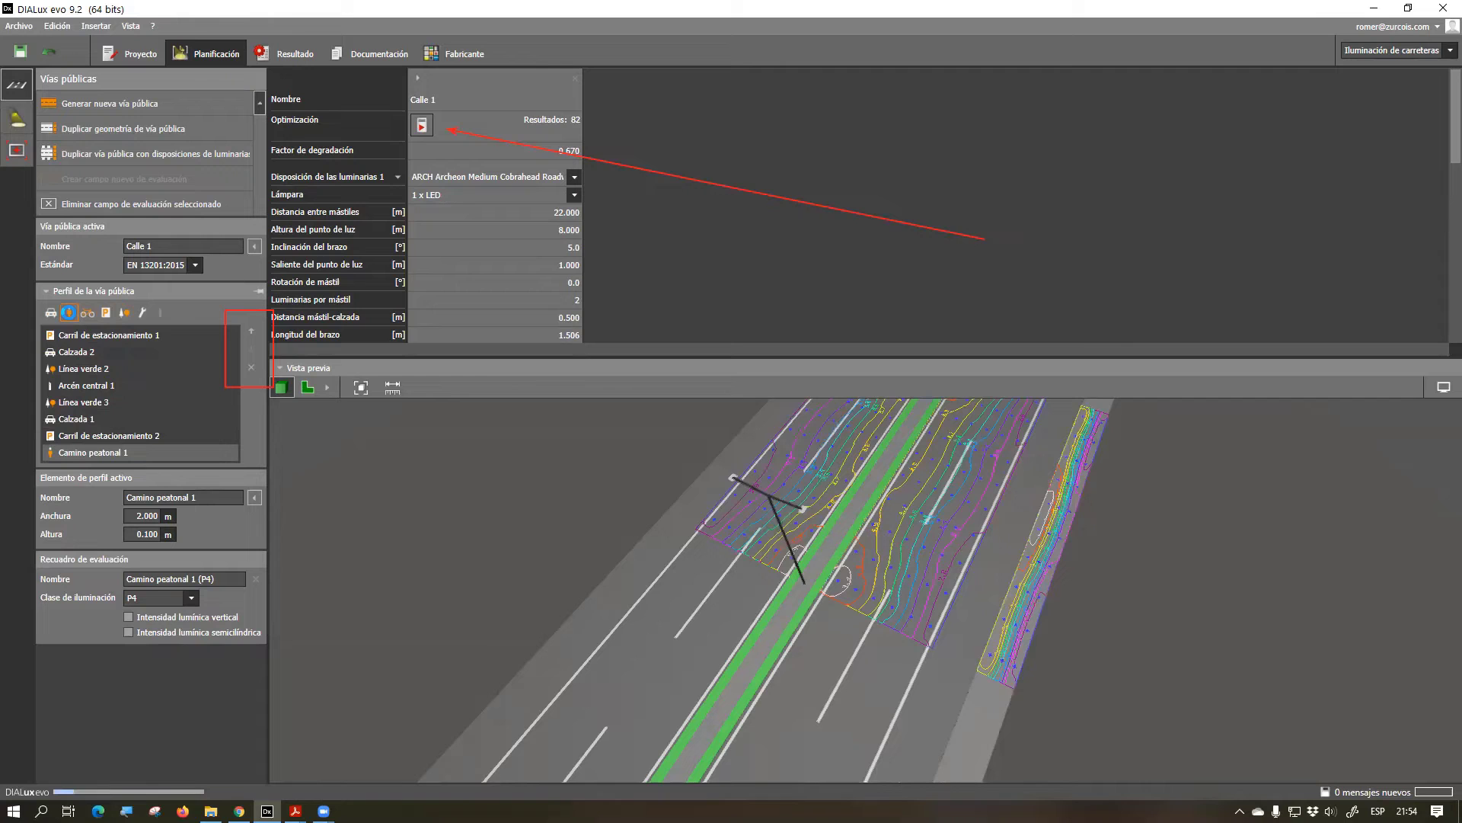
Examine the isolines and calculation points on the pedestrian paths along both outer edges of the road
left_click_drag(823, 514, 1056, 547)
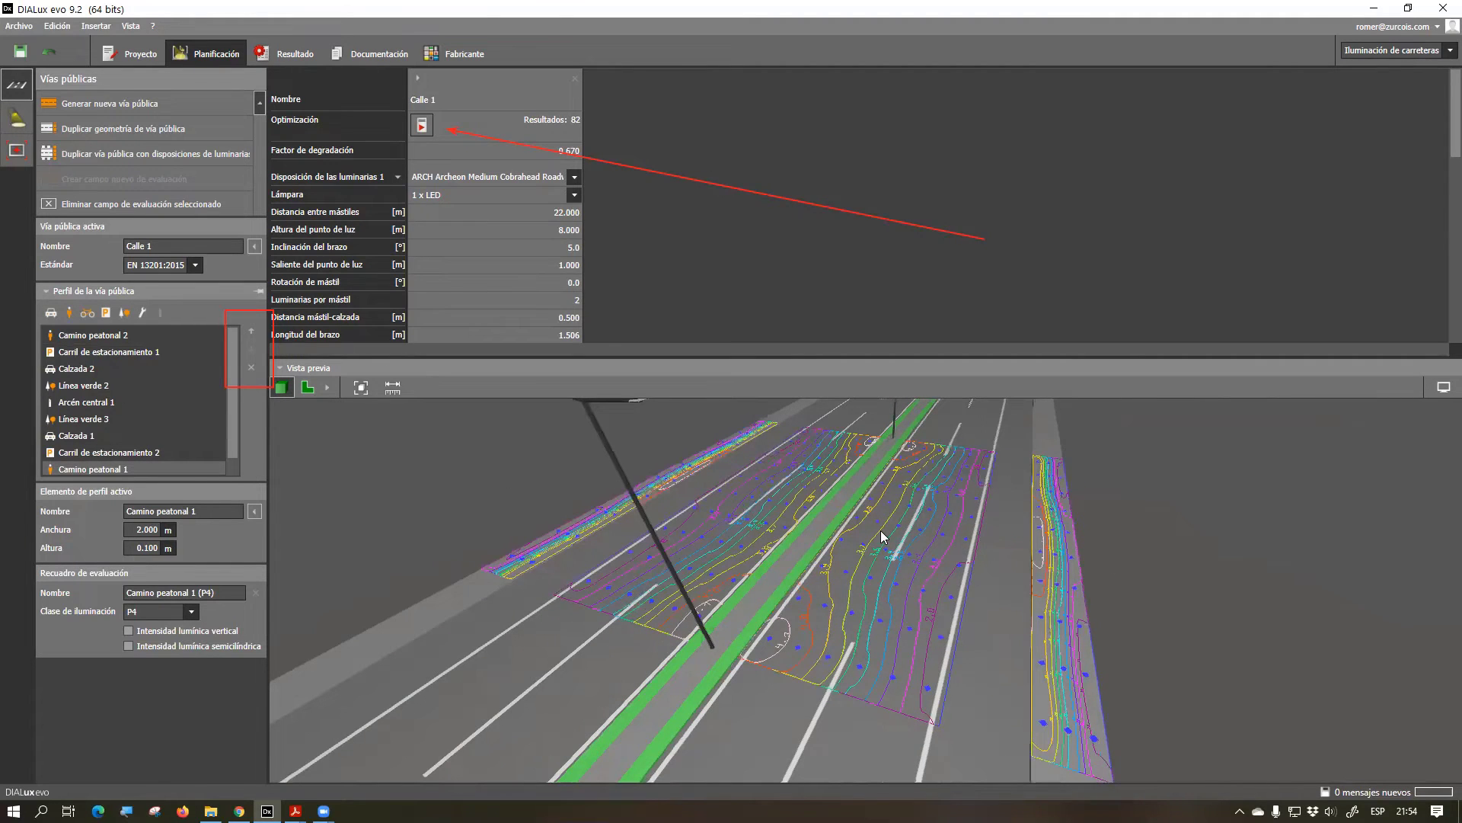
left_click_drag(836, 544, 1050, 588)
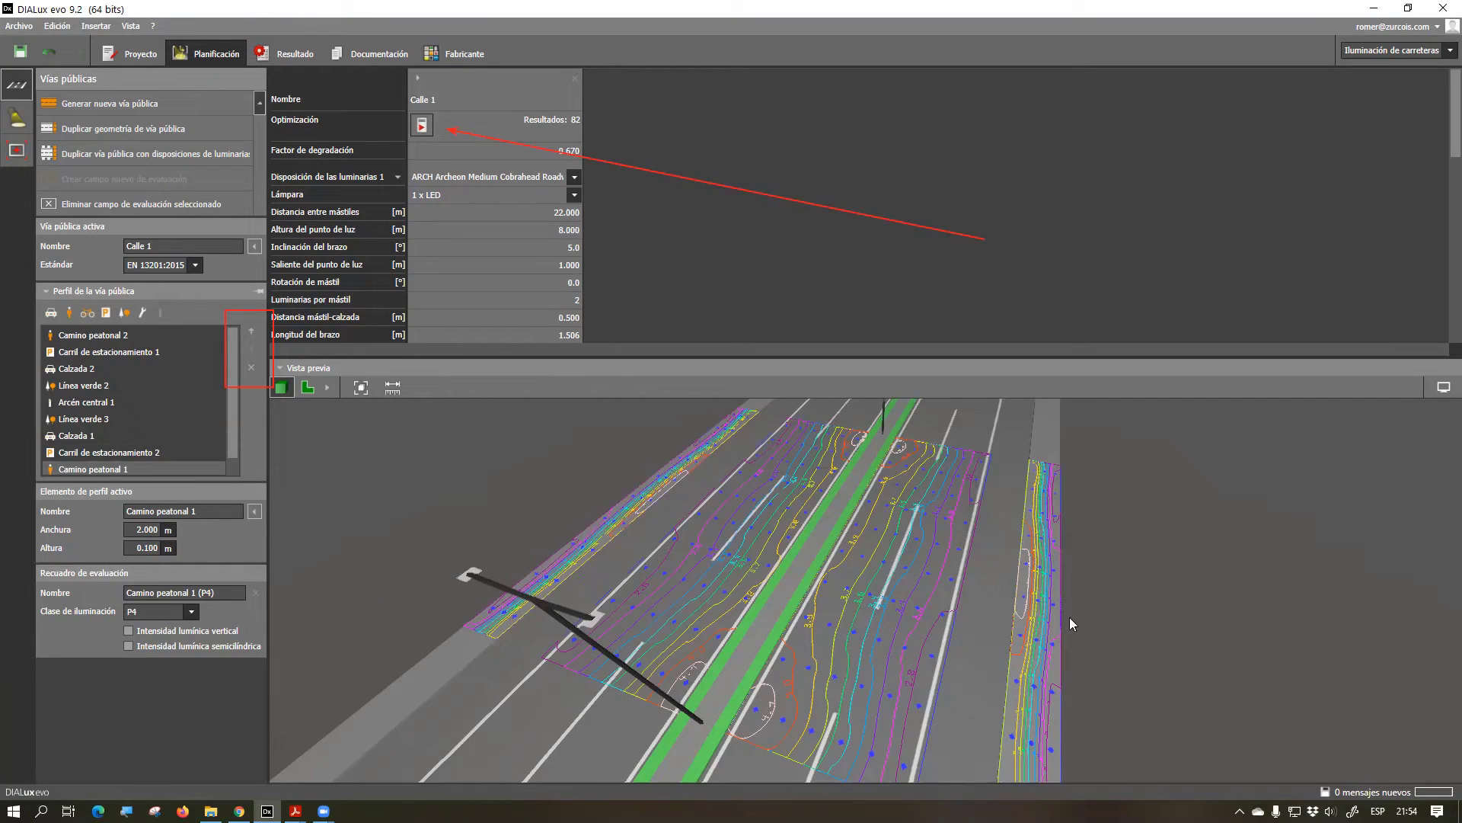
left_click_drag(1032, 618, 1015, 596)
left_click_drag(804, 620, 849, 548)
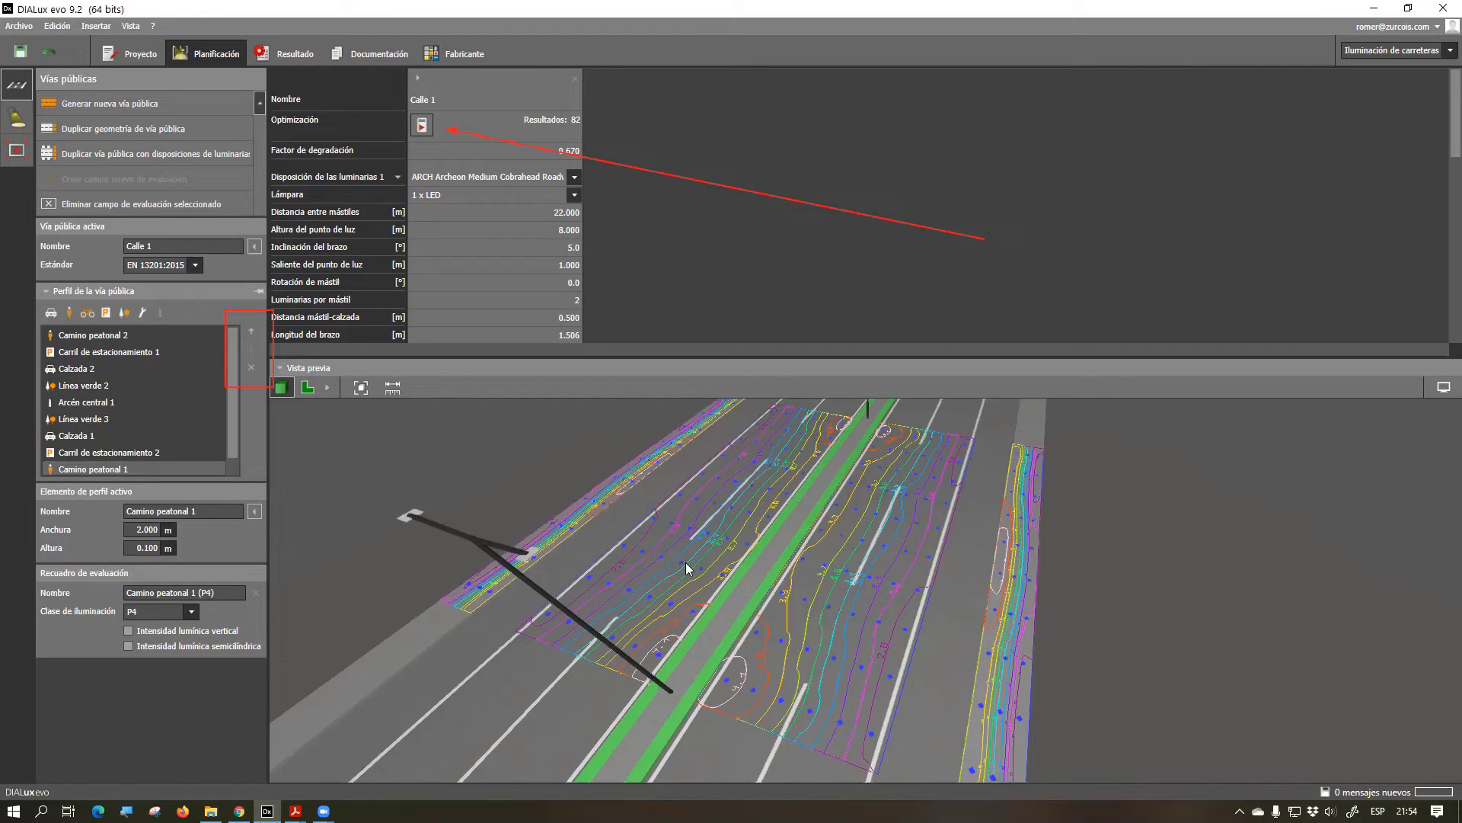
left_click_drag(1028, 583, 1003, 562)
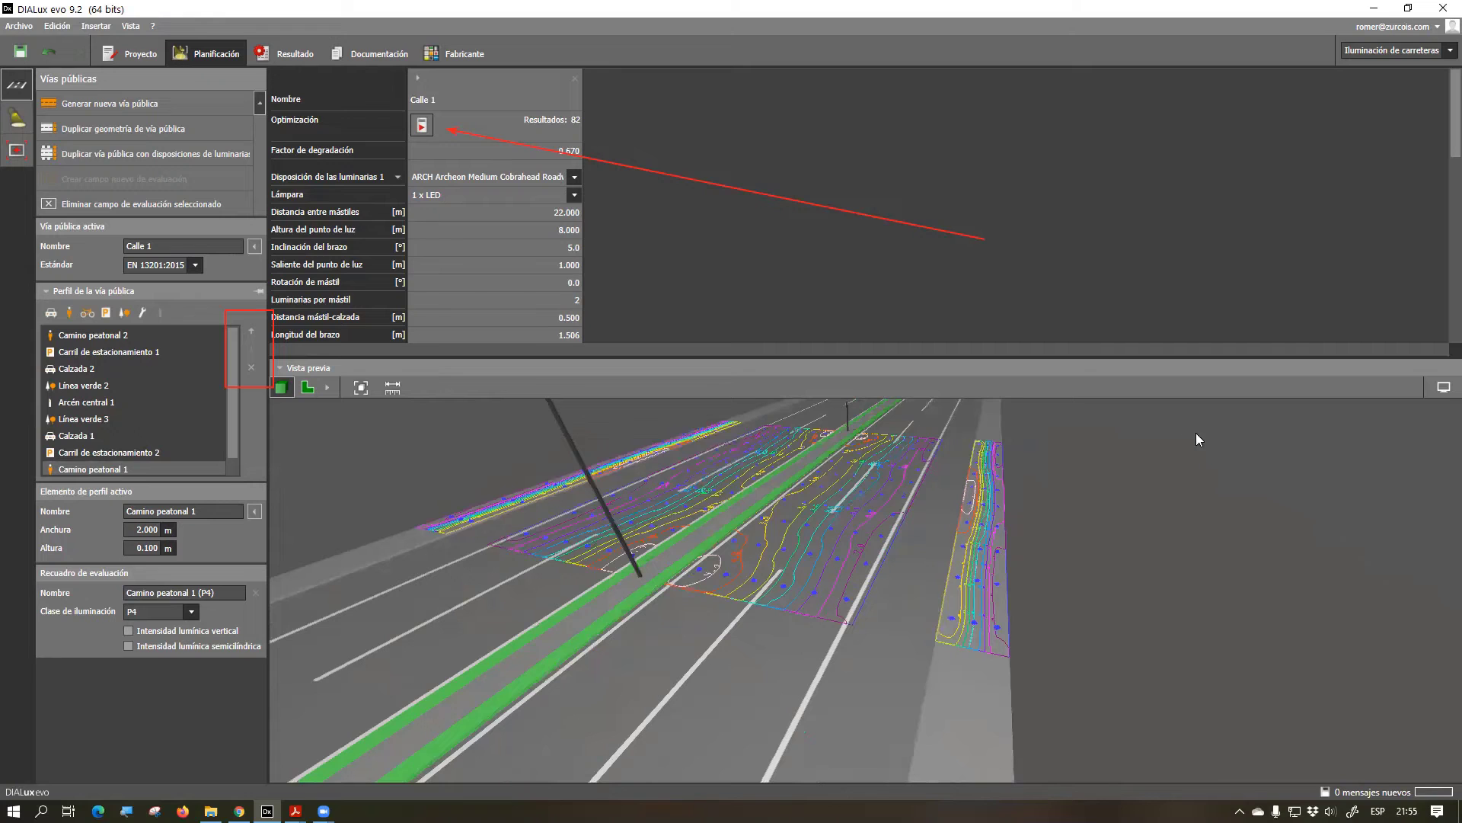
left_click_drag(380, 474, 476, 499)
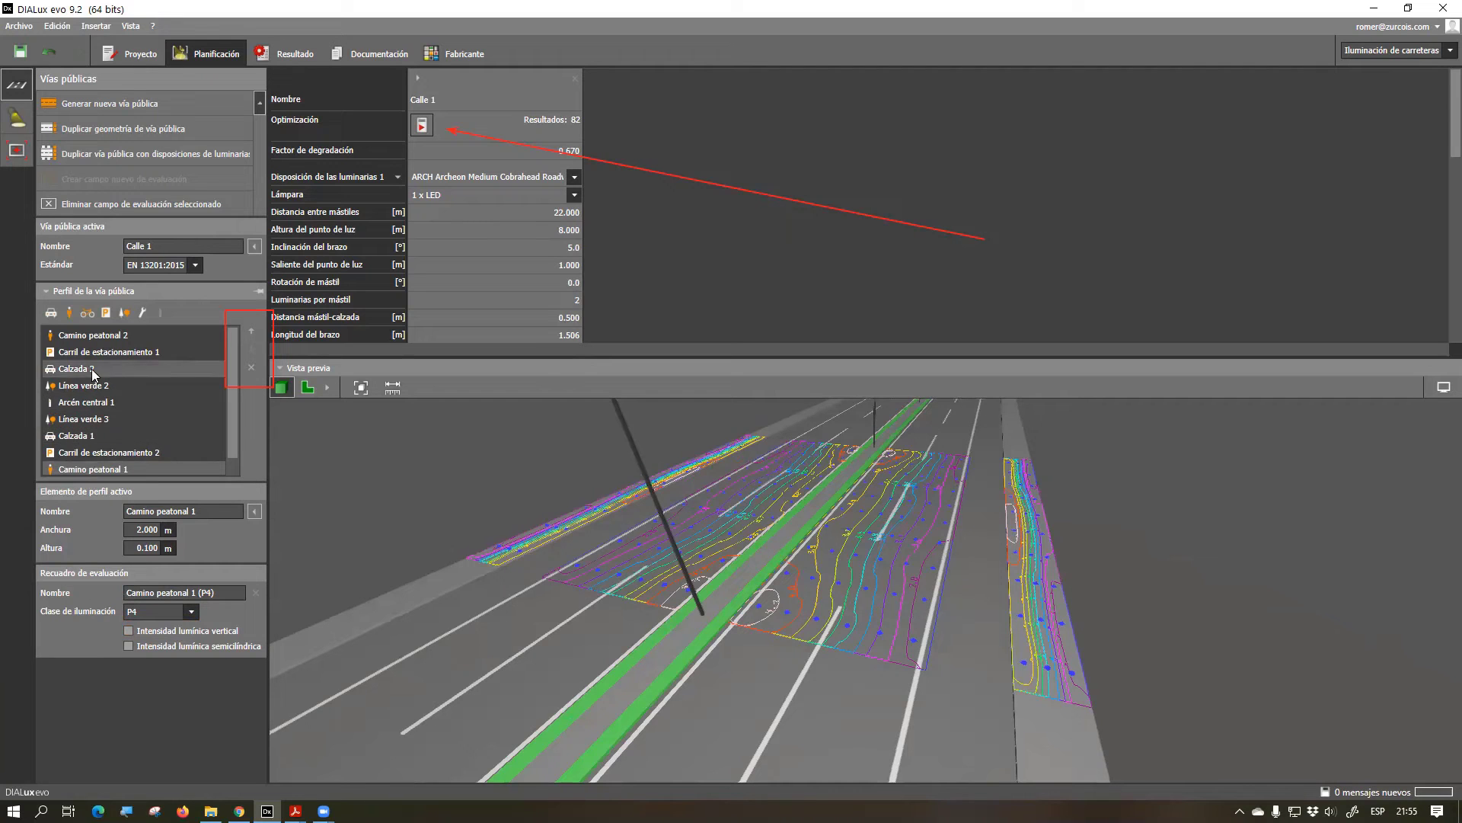
Review the available lighting classes for Camino peatonal 2, leaving P4 selected
left_click(216, 594)
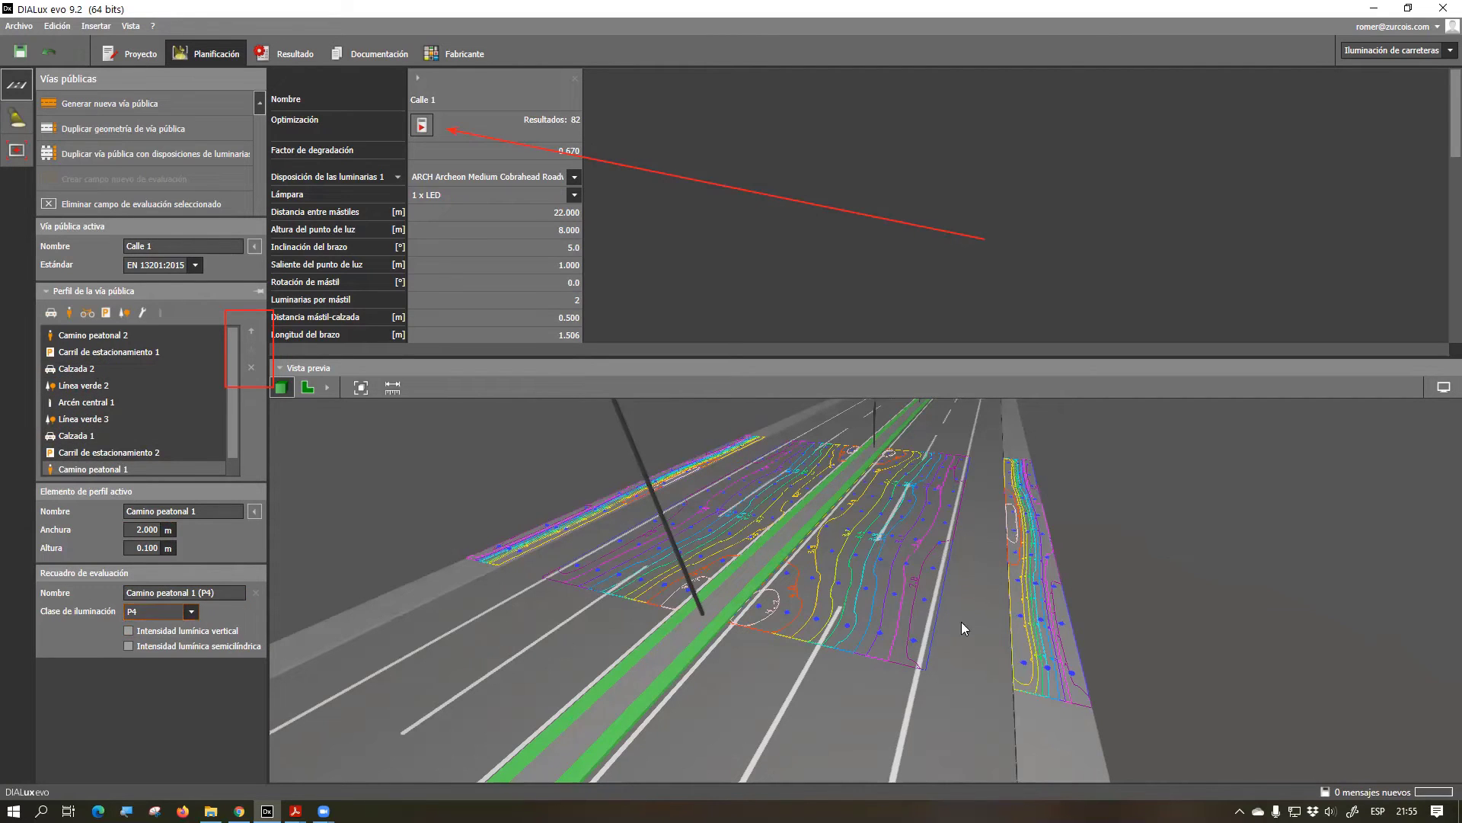
left_click(89, 335)
left_click(195, 614)
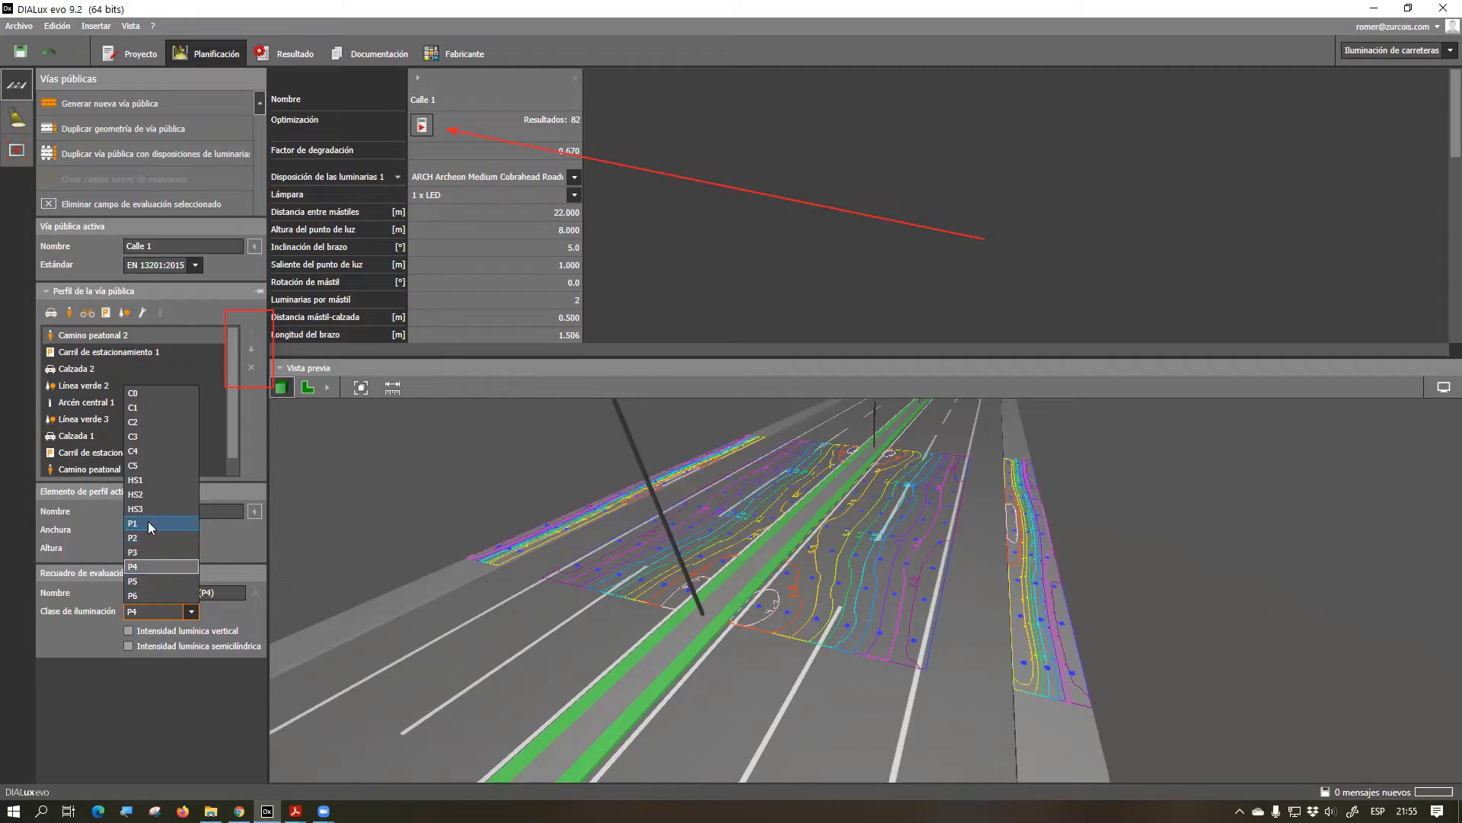
left_click(891, 612)
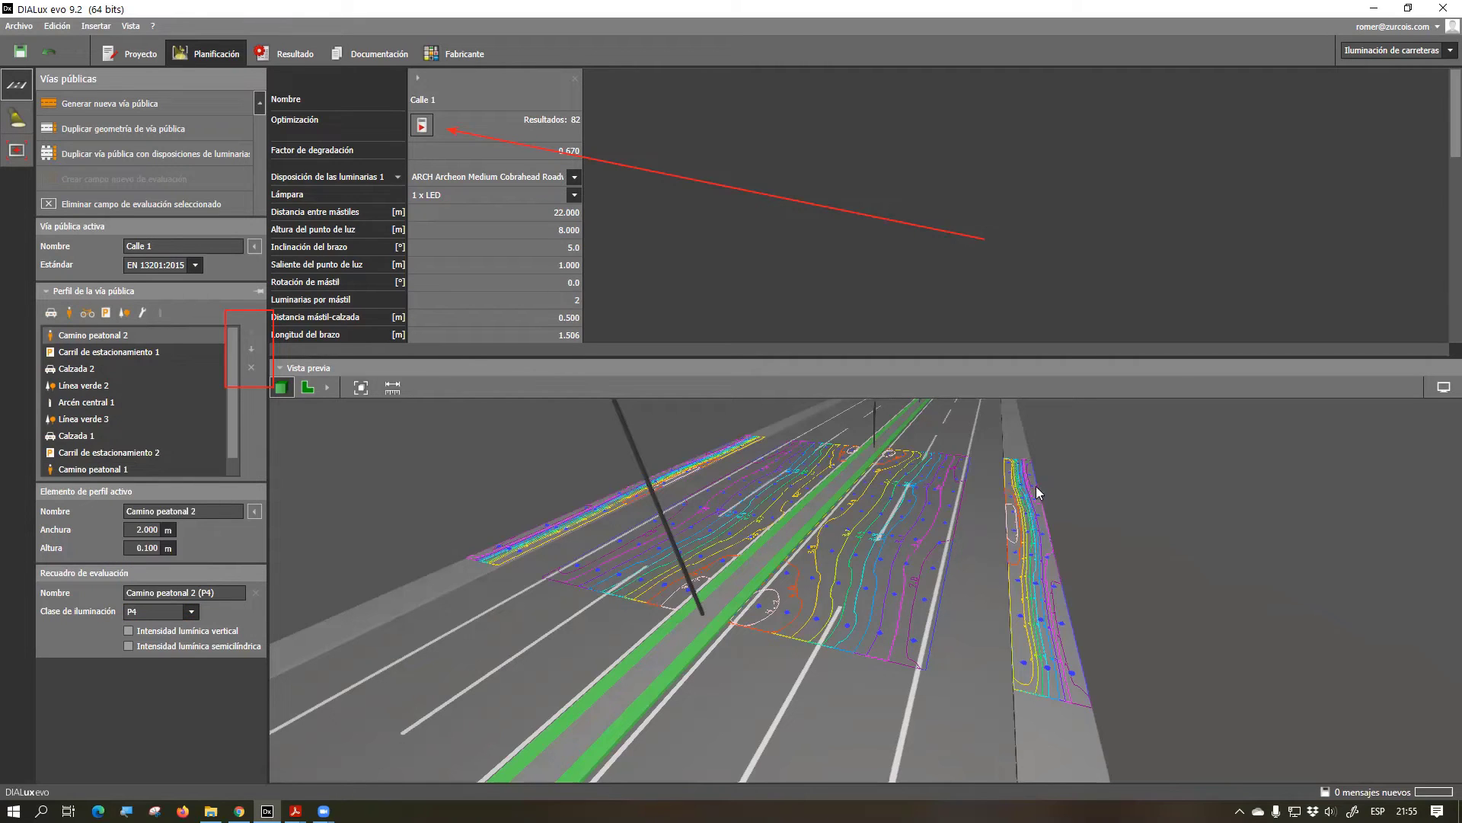
Compare the isolines on the outer pedestrian paths with those on the roadways and the position of the median poles
right_click_drag(1080, 602, 911, 571)
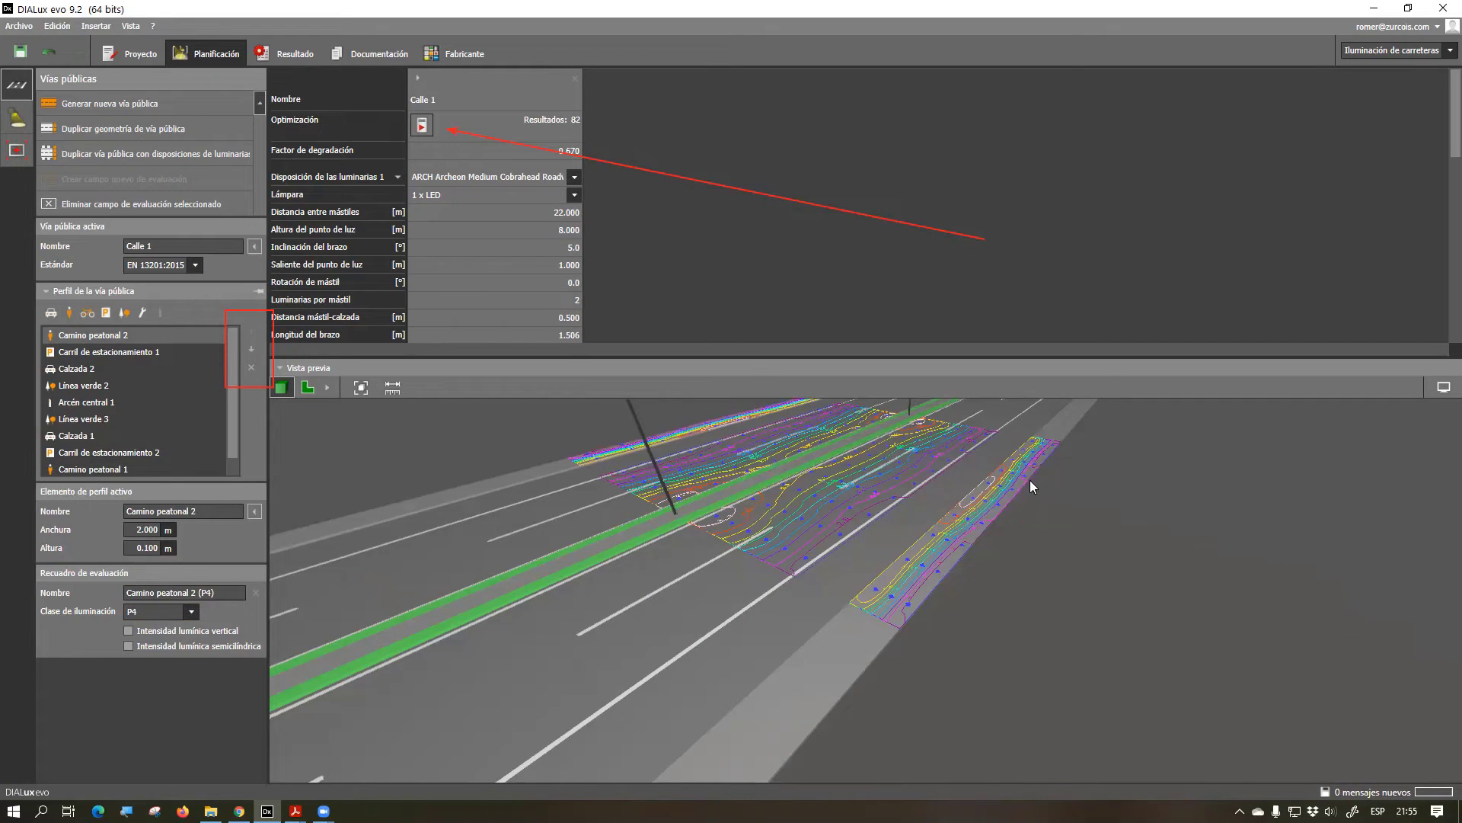
scroll(1001, 533, "up", 3)
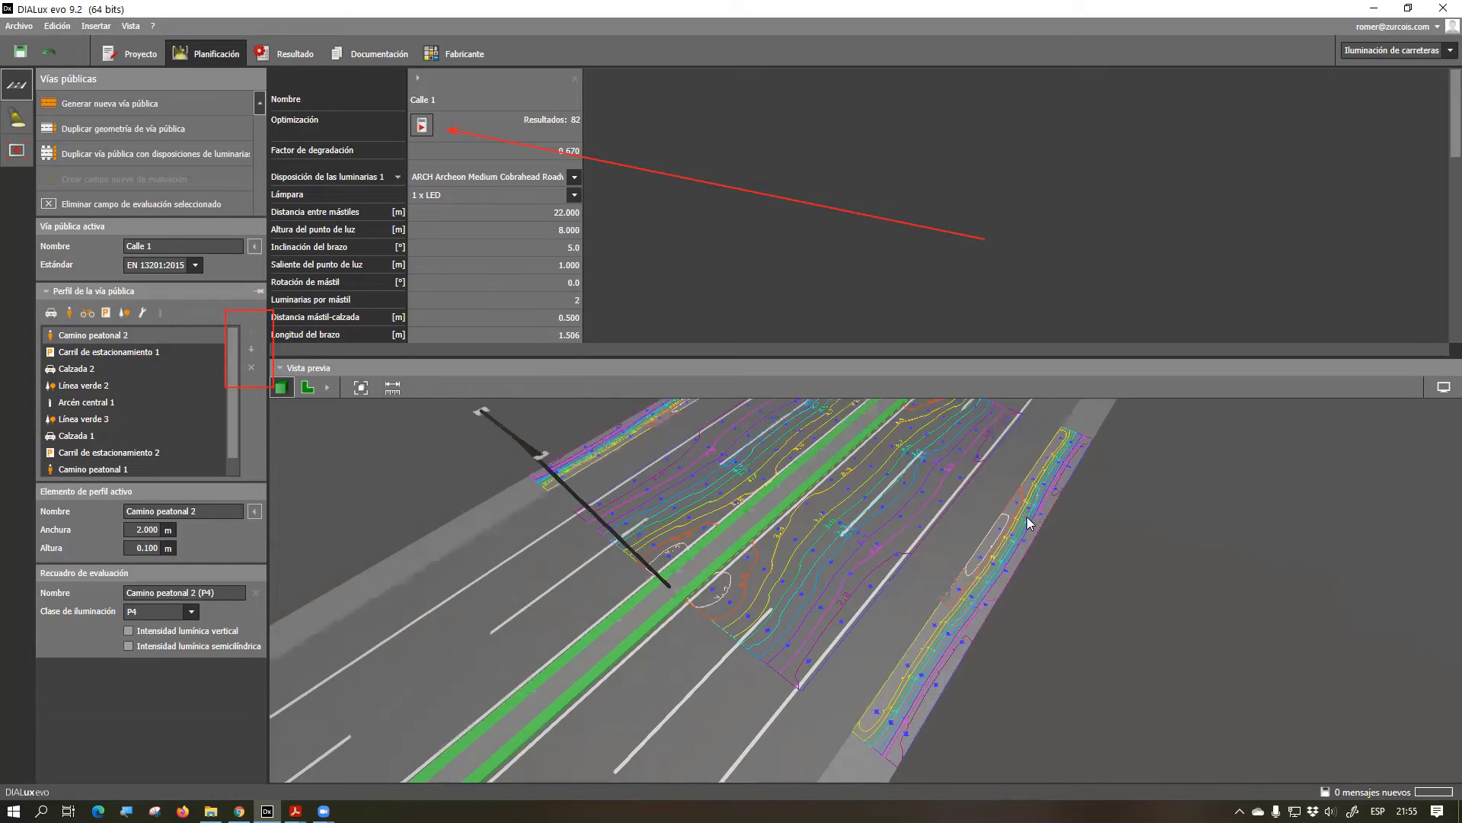
scroll(995, 521, "down", 2)
scroll(770, 482, "down", 2)
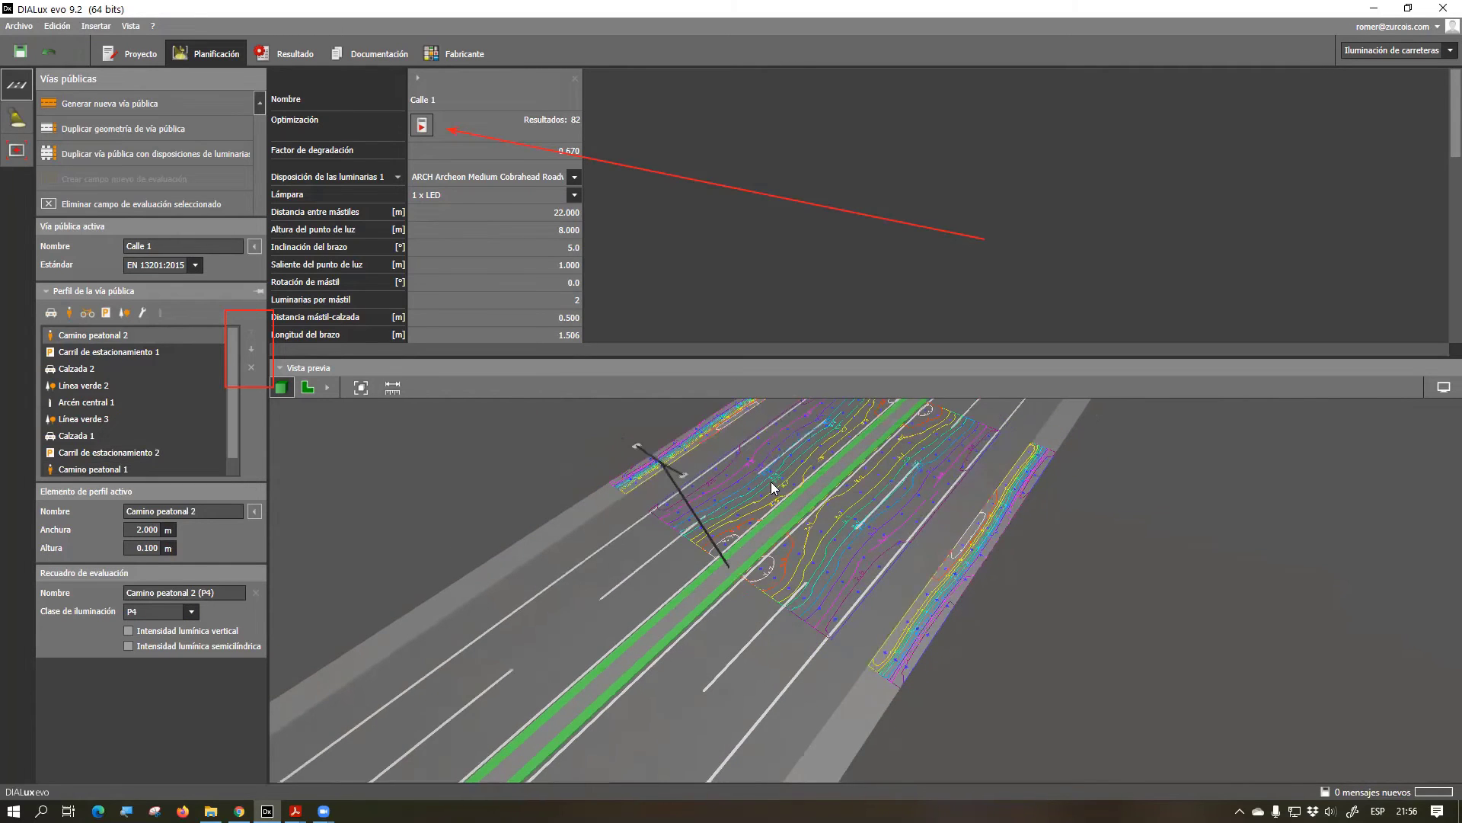
scroll(824, 495, "down", 2)
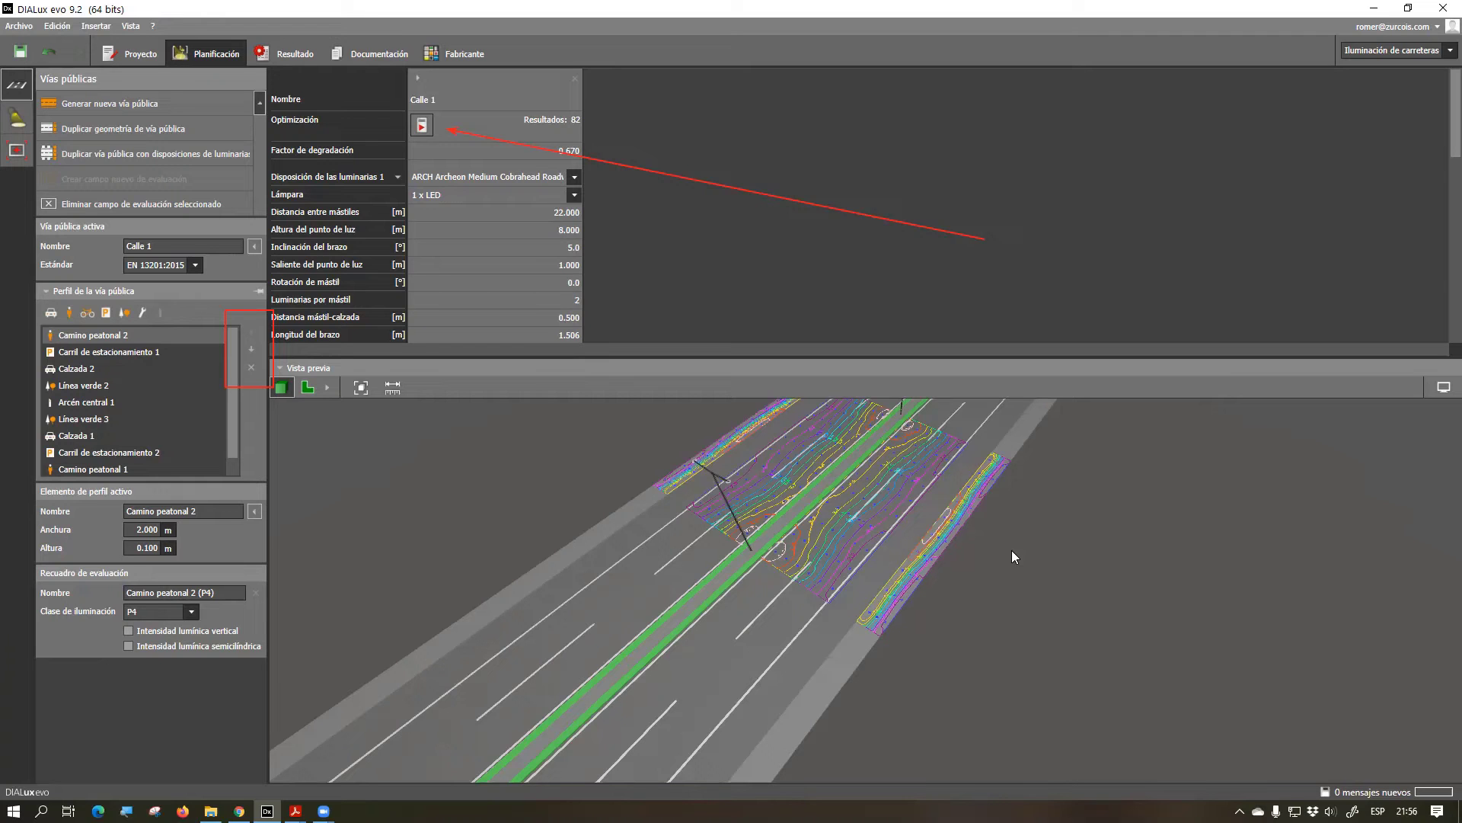
left_click_drag(922, 518, 987, 527)
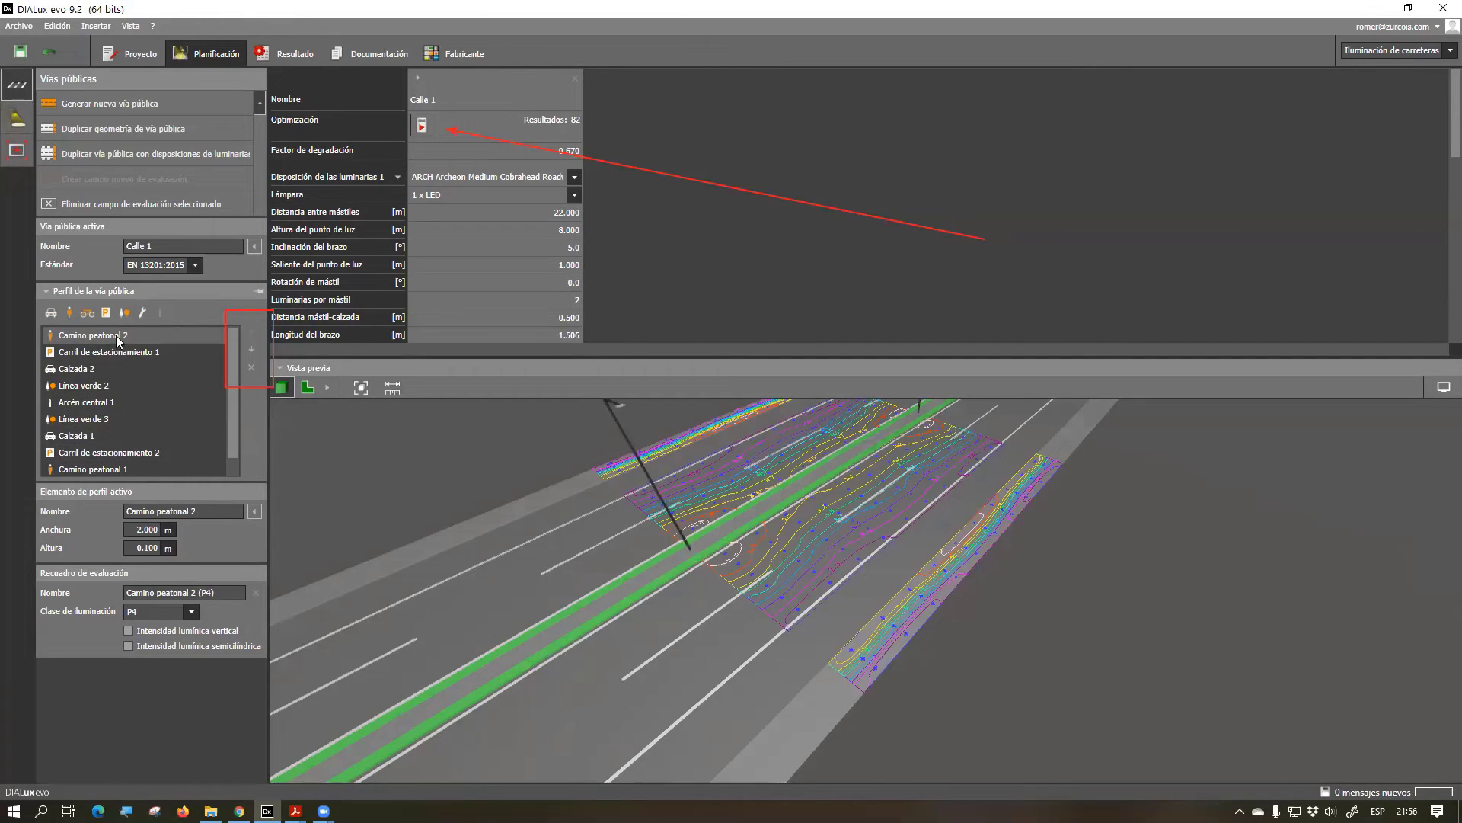
Check the lighting class options and the width setting of Camino peatonal 2 without changing them
left_click(191, 611)
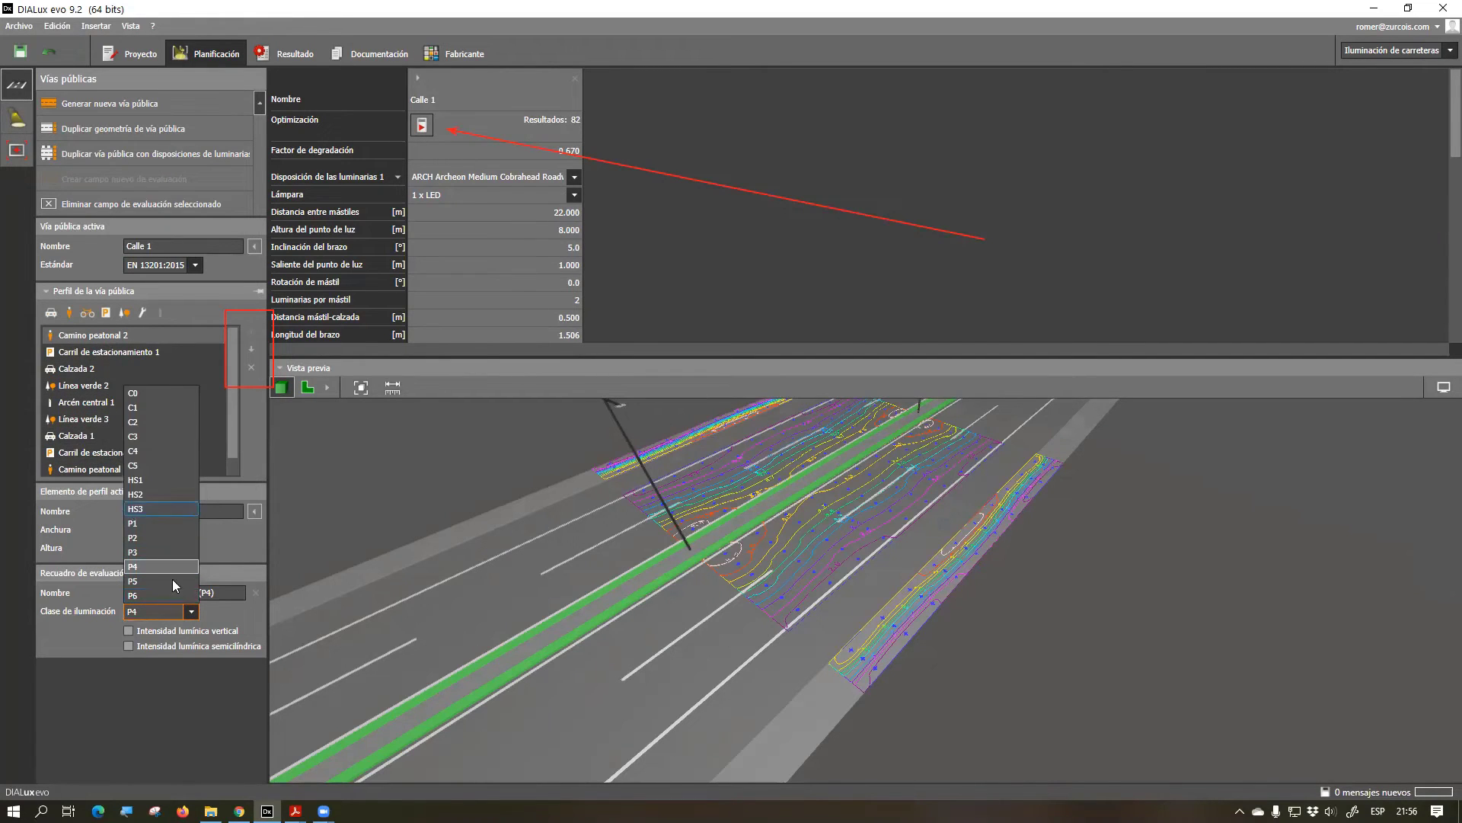
left_click(244, 545)
left_click(171, 534)
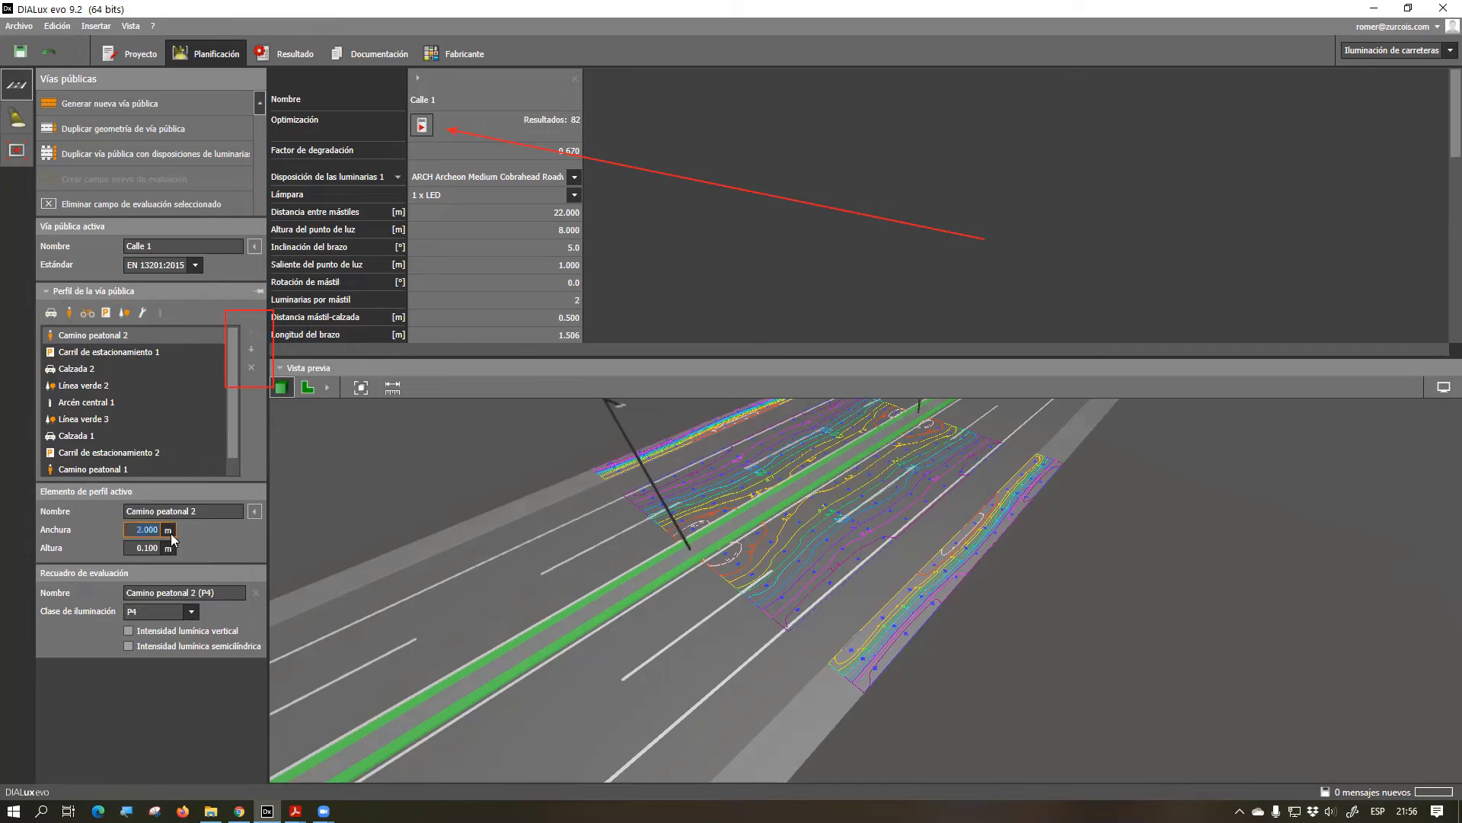
Check the height setting of Camino peatonal 2 and inspect the raised kerb of the outer pedestrian path up close
left_click(140, 549)
middle_click_drag(830, 573, 863, 524)
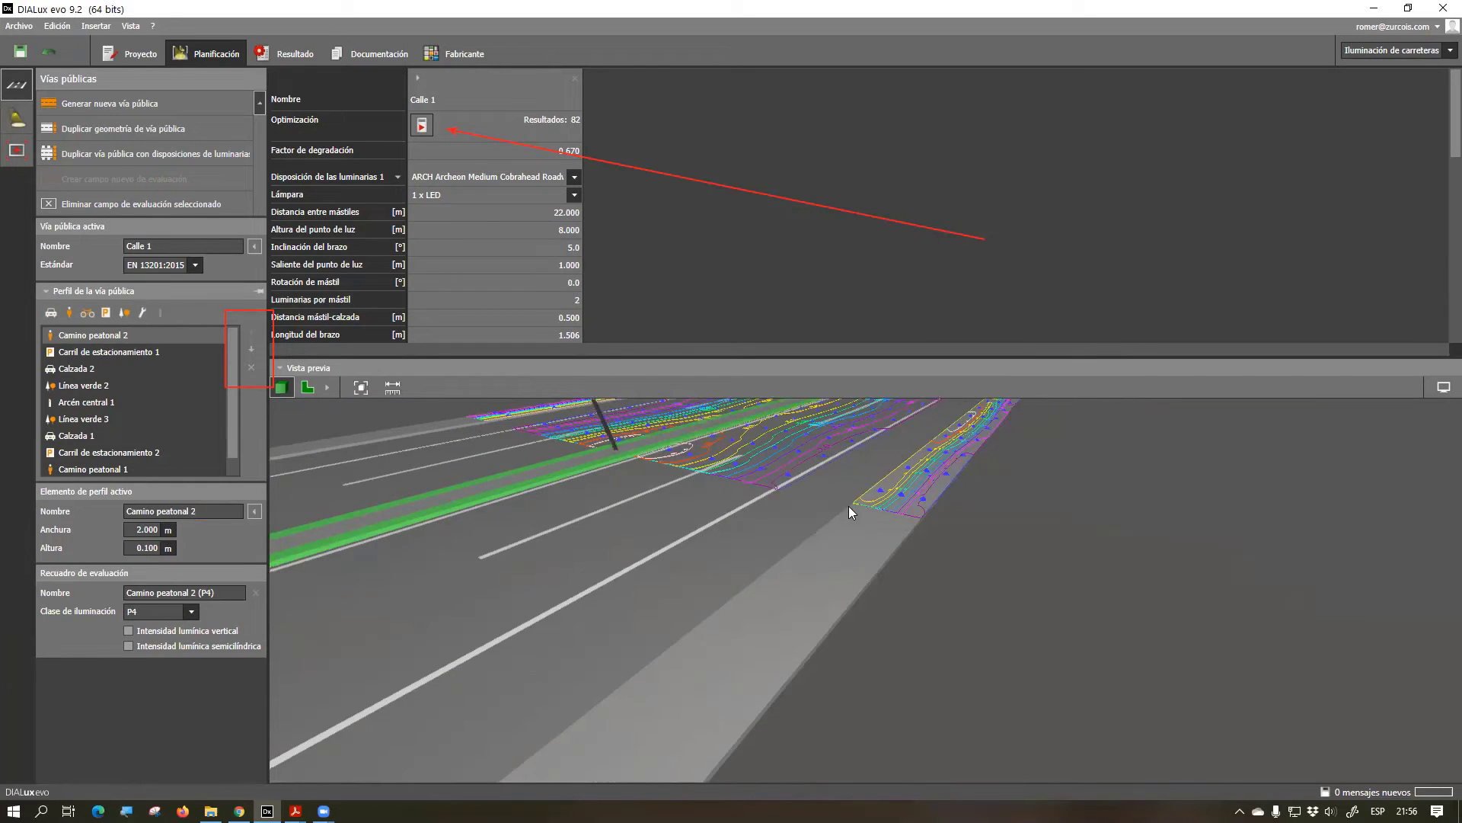
scroll(859, 501, "up", 3)
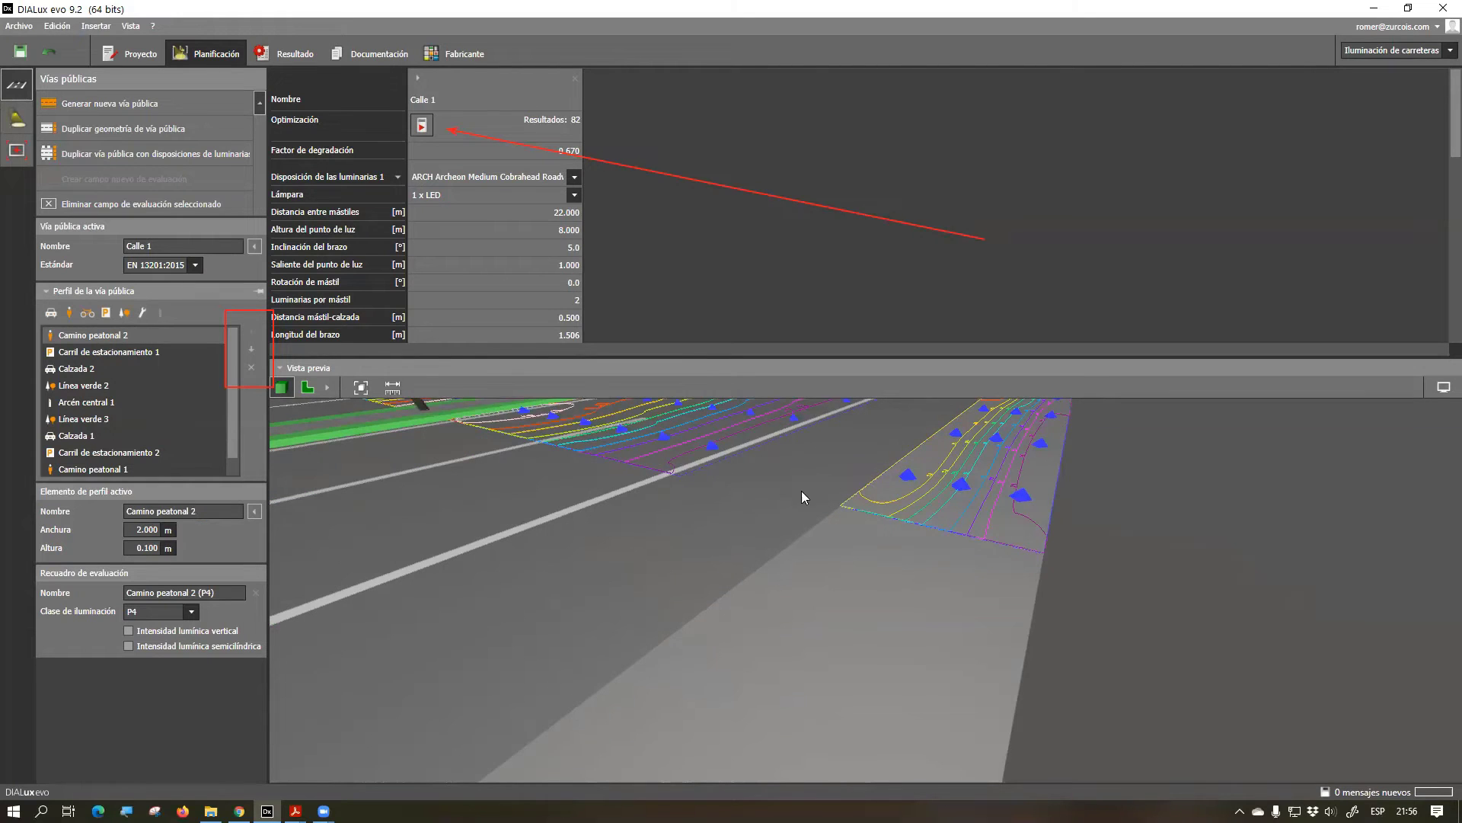
scroll(837, 512, "down", 3)
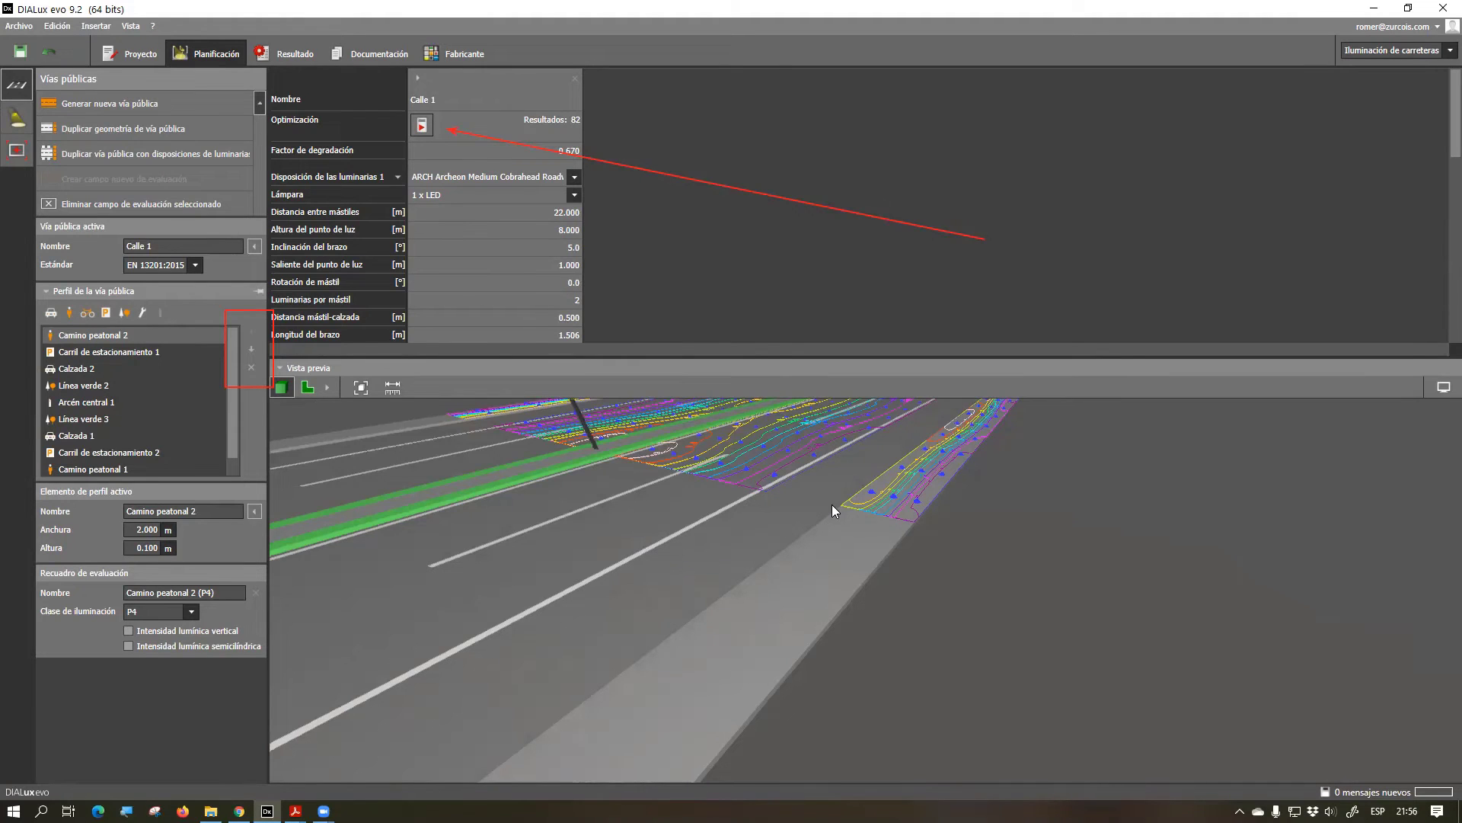
double_click(172, 548)
left_click_drag(829, 537, 899, 531)
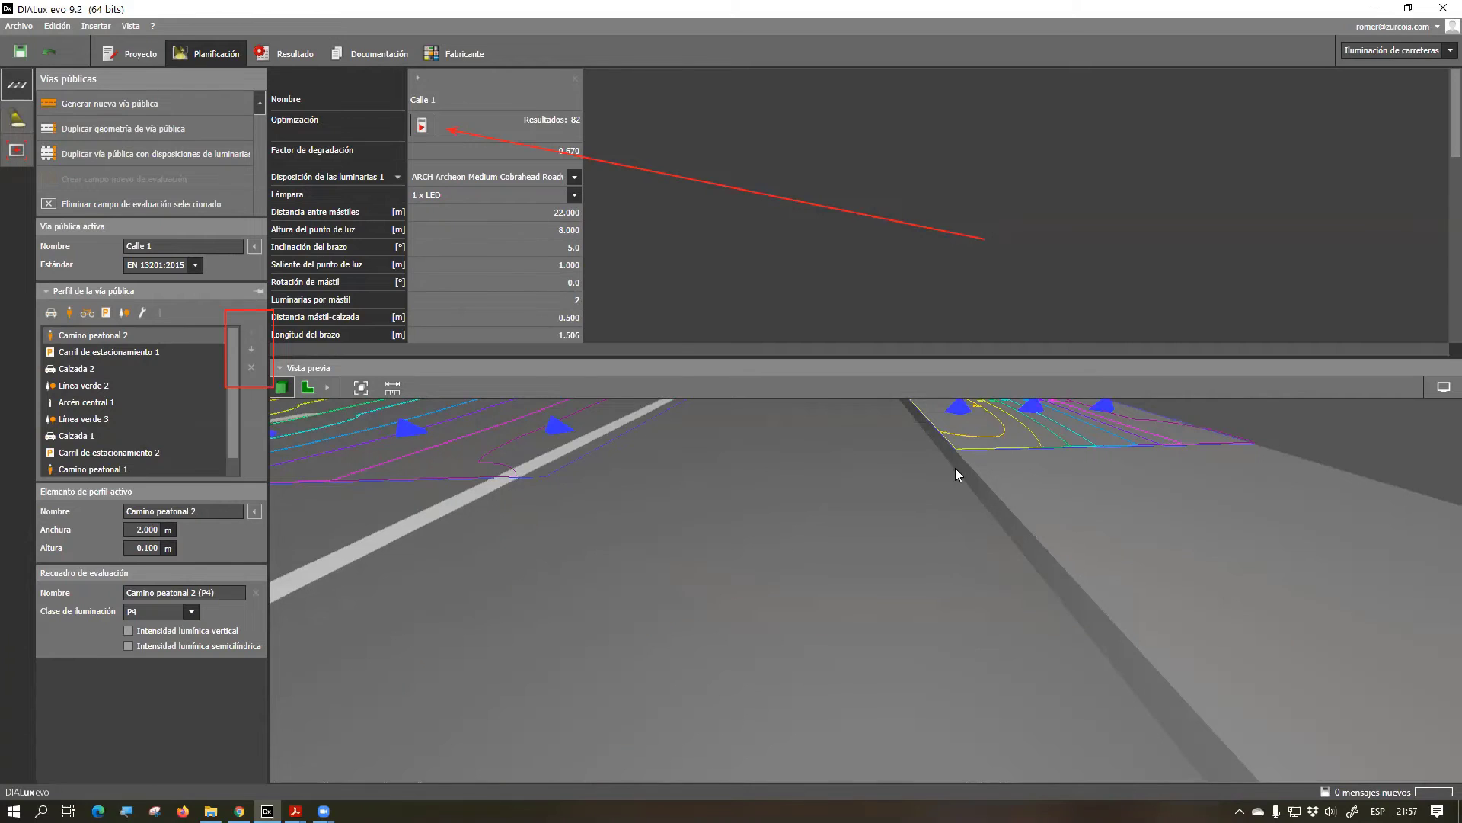
scroll(959, 463, "down", 10)
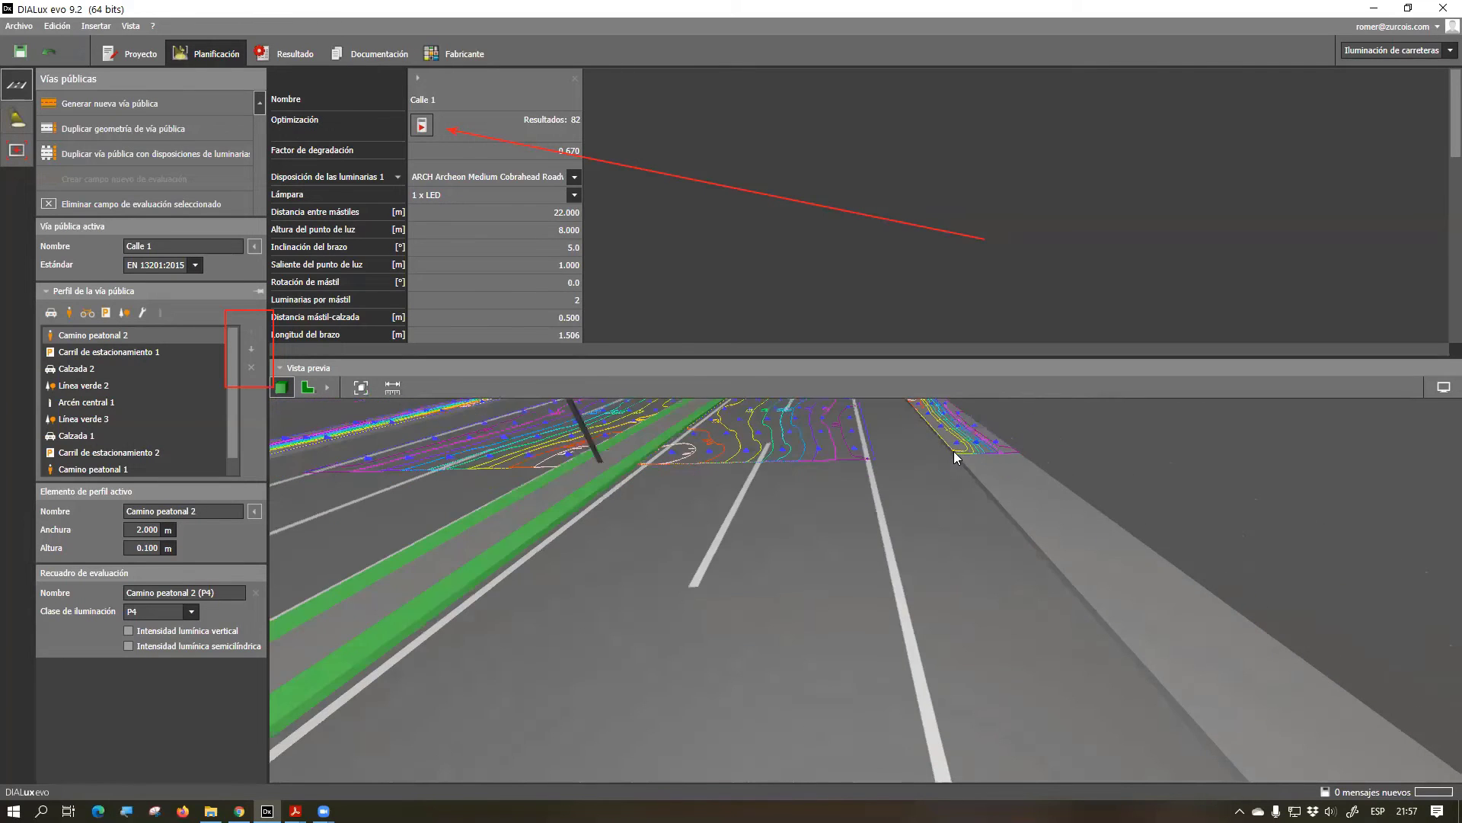
left_click_drag(699, 506, 898, 546)
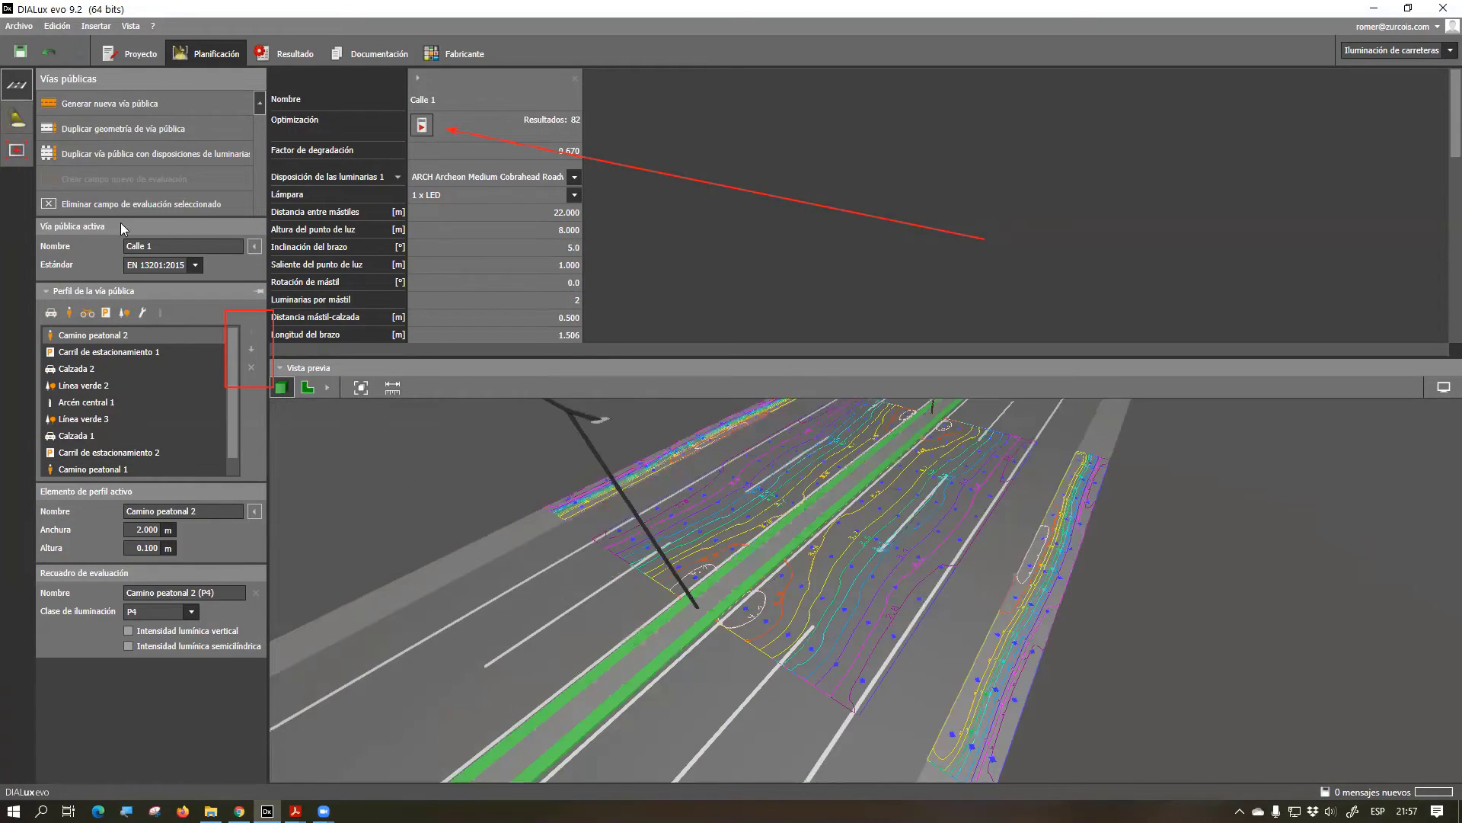
Try adding a second luminaire arrangement to the road before choosing GLEON Galleon LED as the active luminaire
left_click(15, 129)
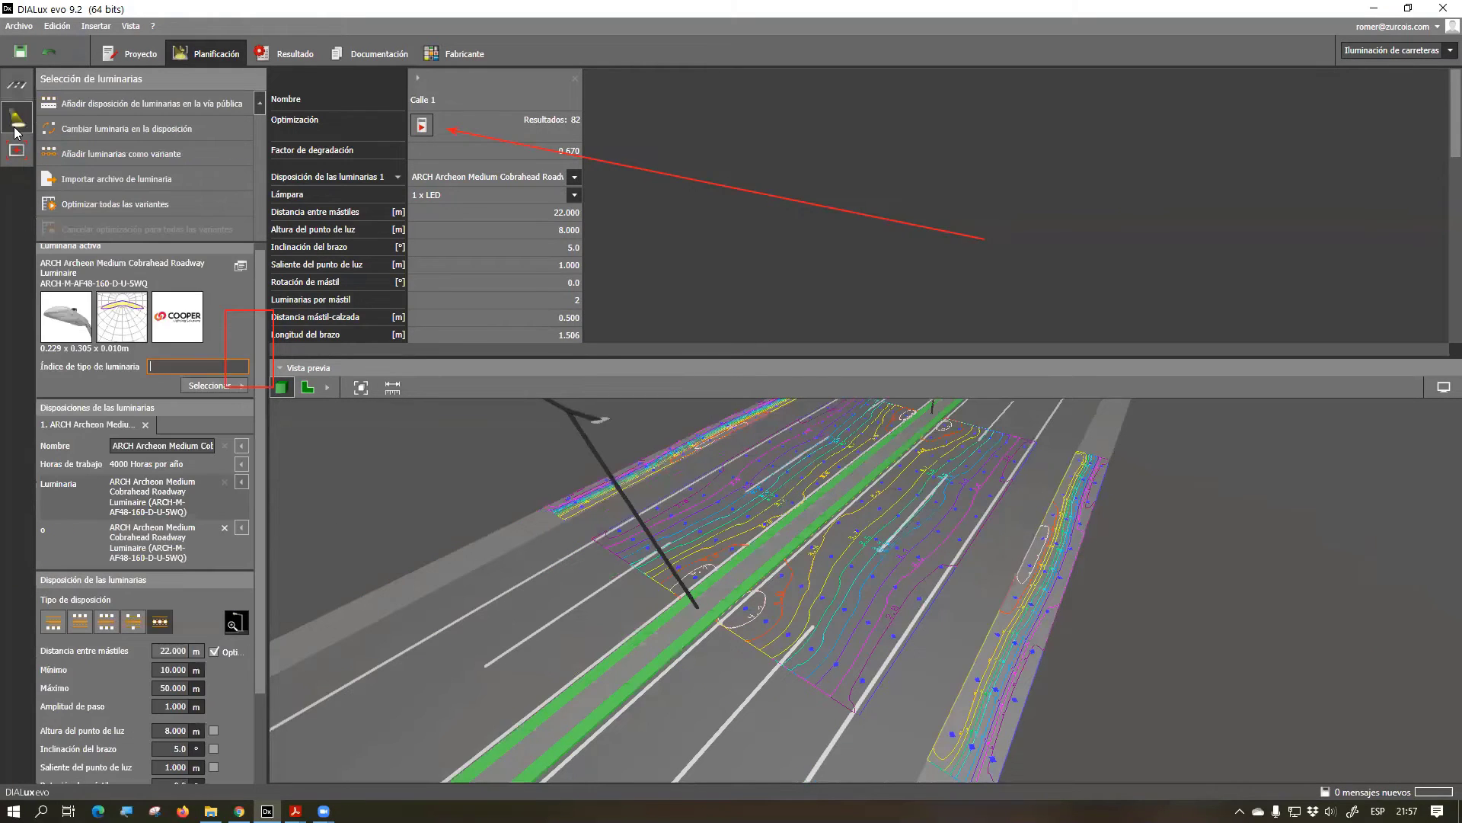
left_click(157, 105)
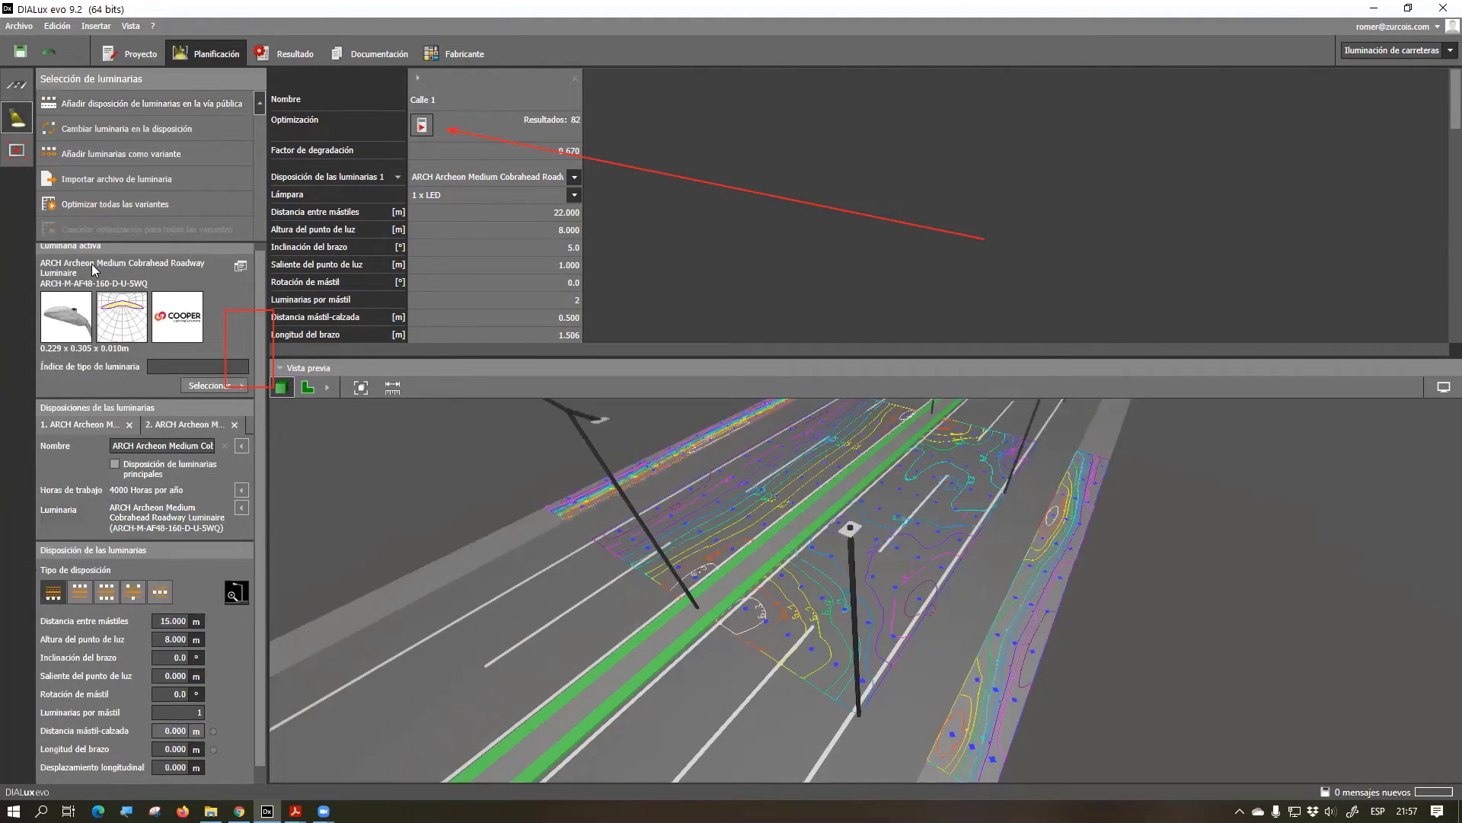
scroll(878, 567, "down", 3)
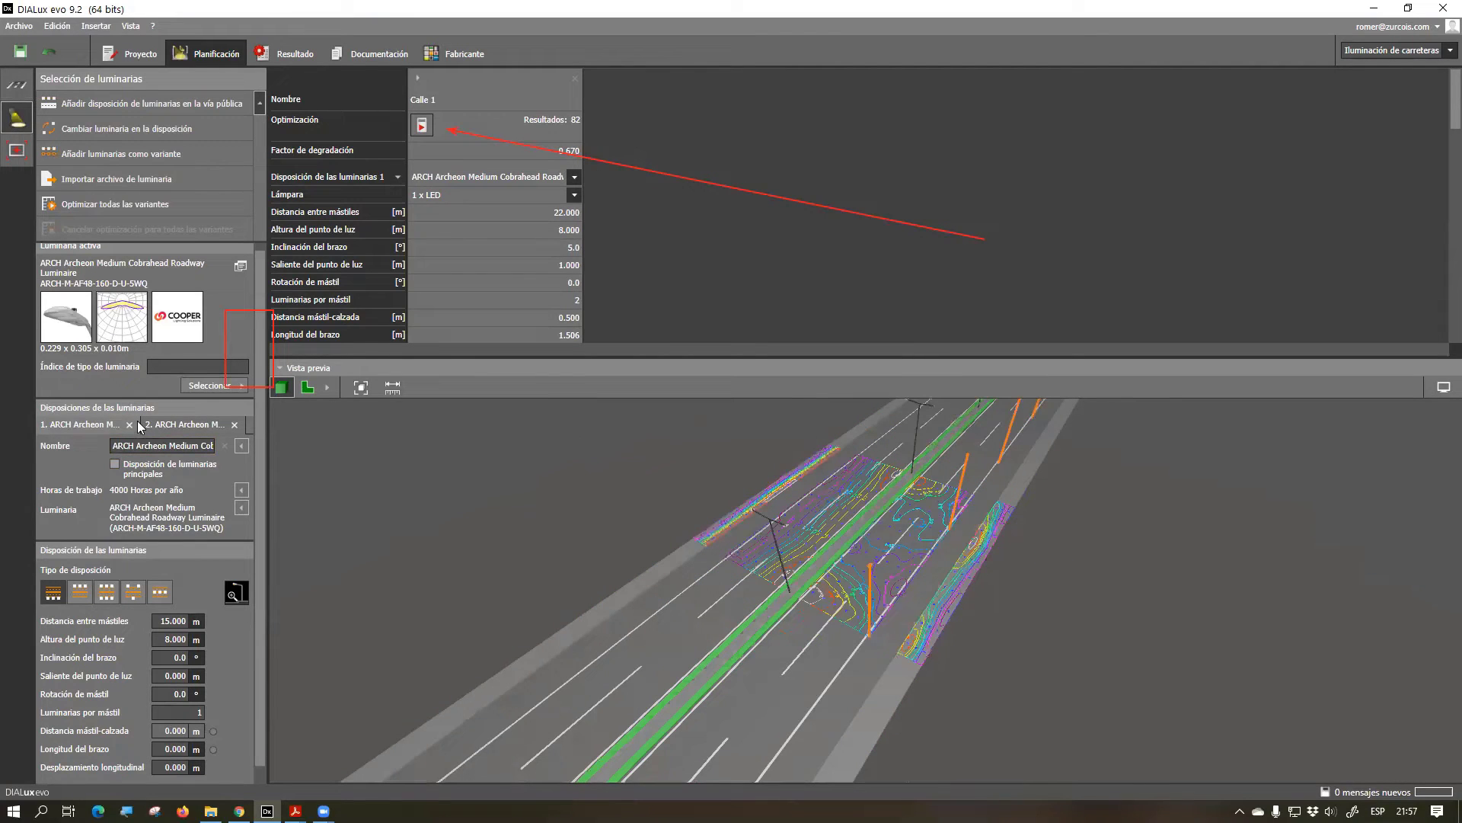
left_click(221, 385)
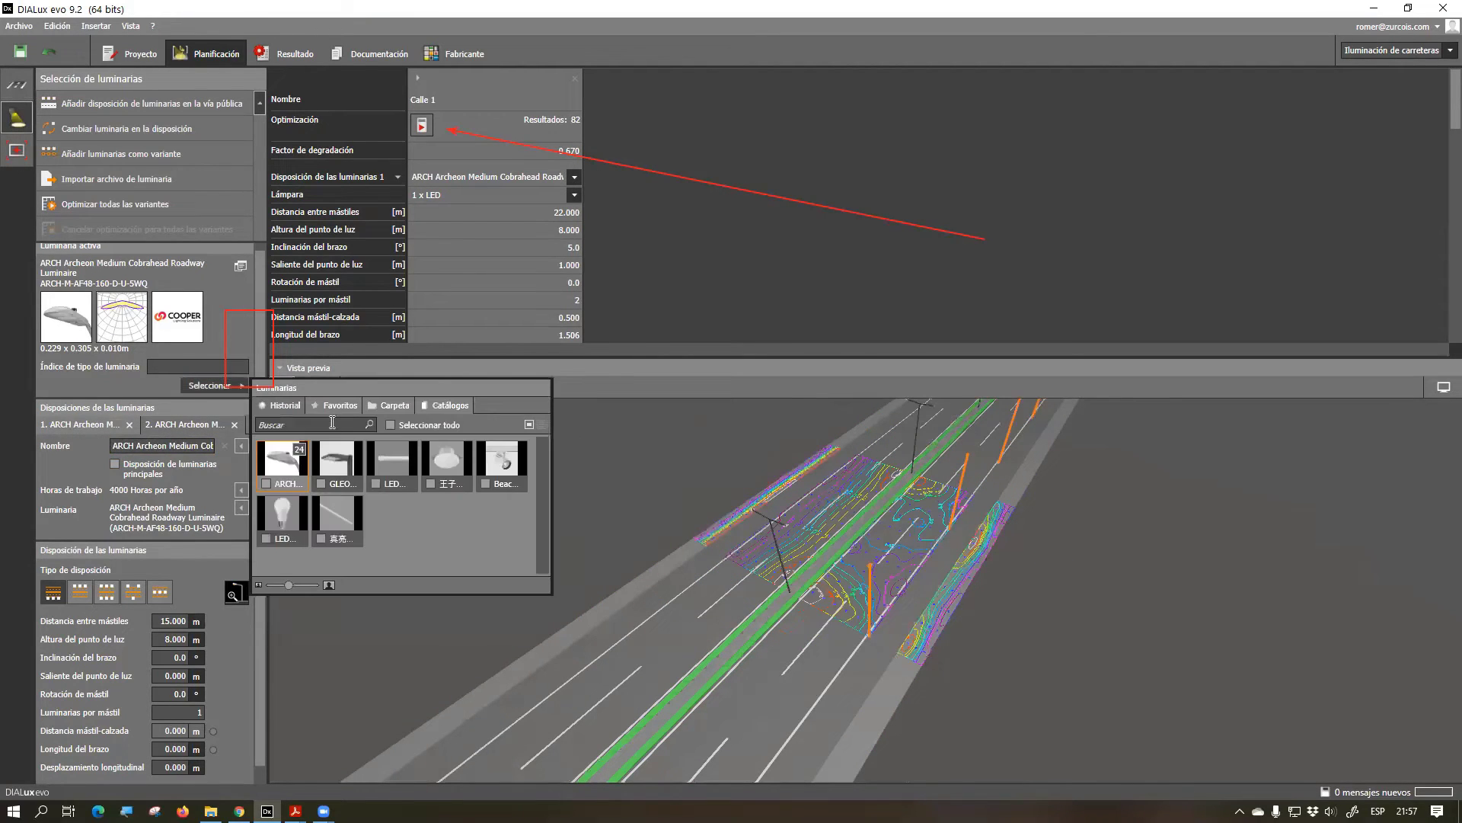
left_click(338, 464)
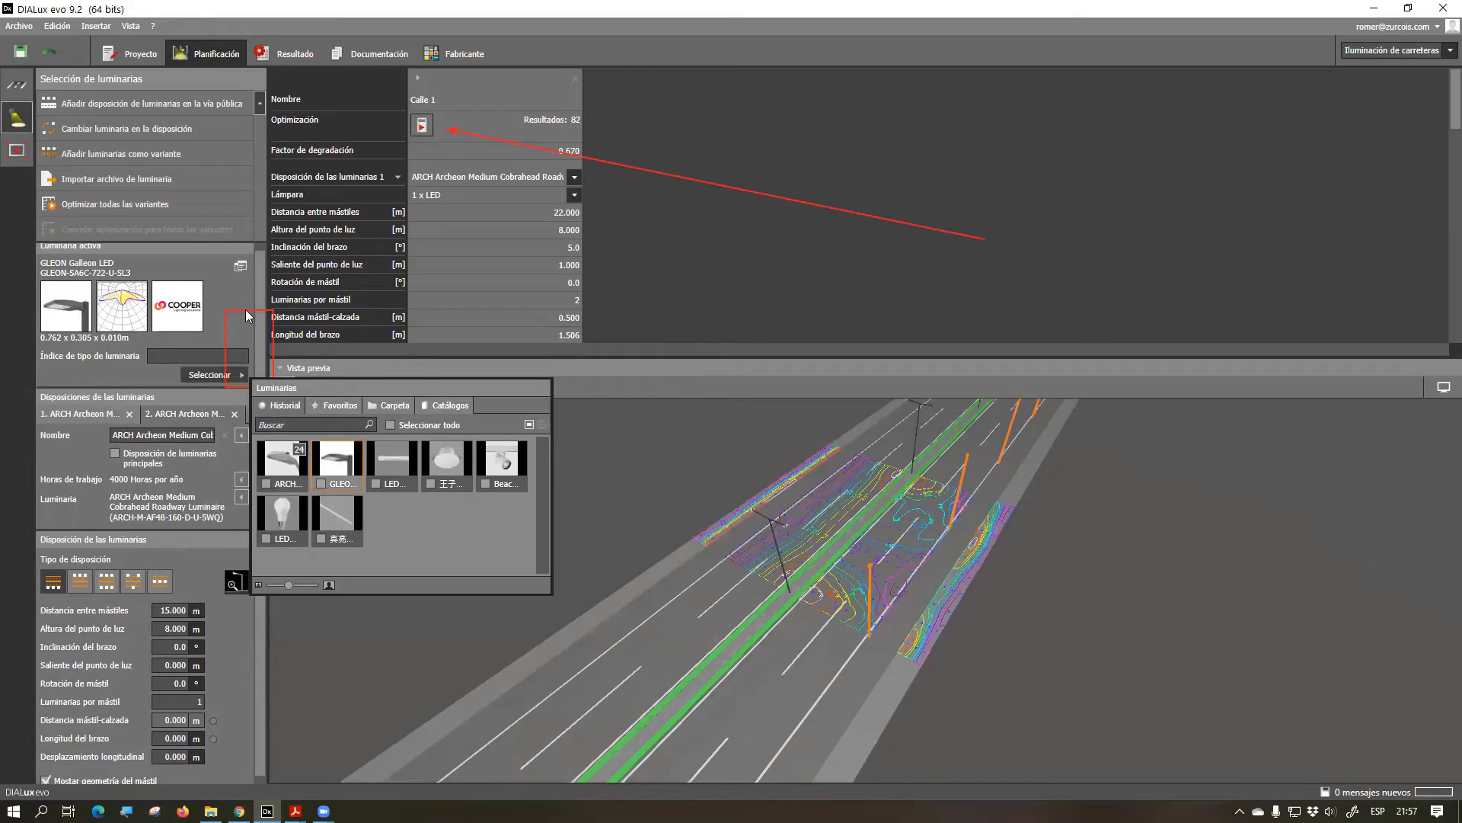
left_click(661, 502)
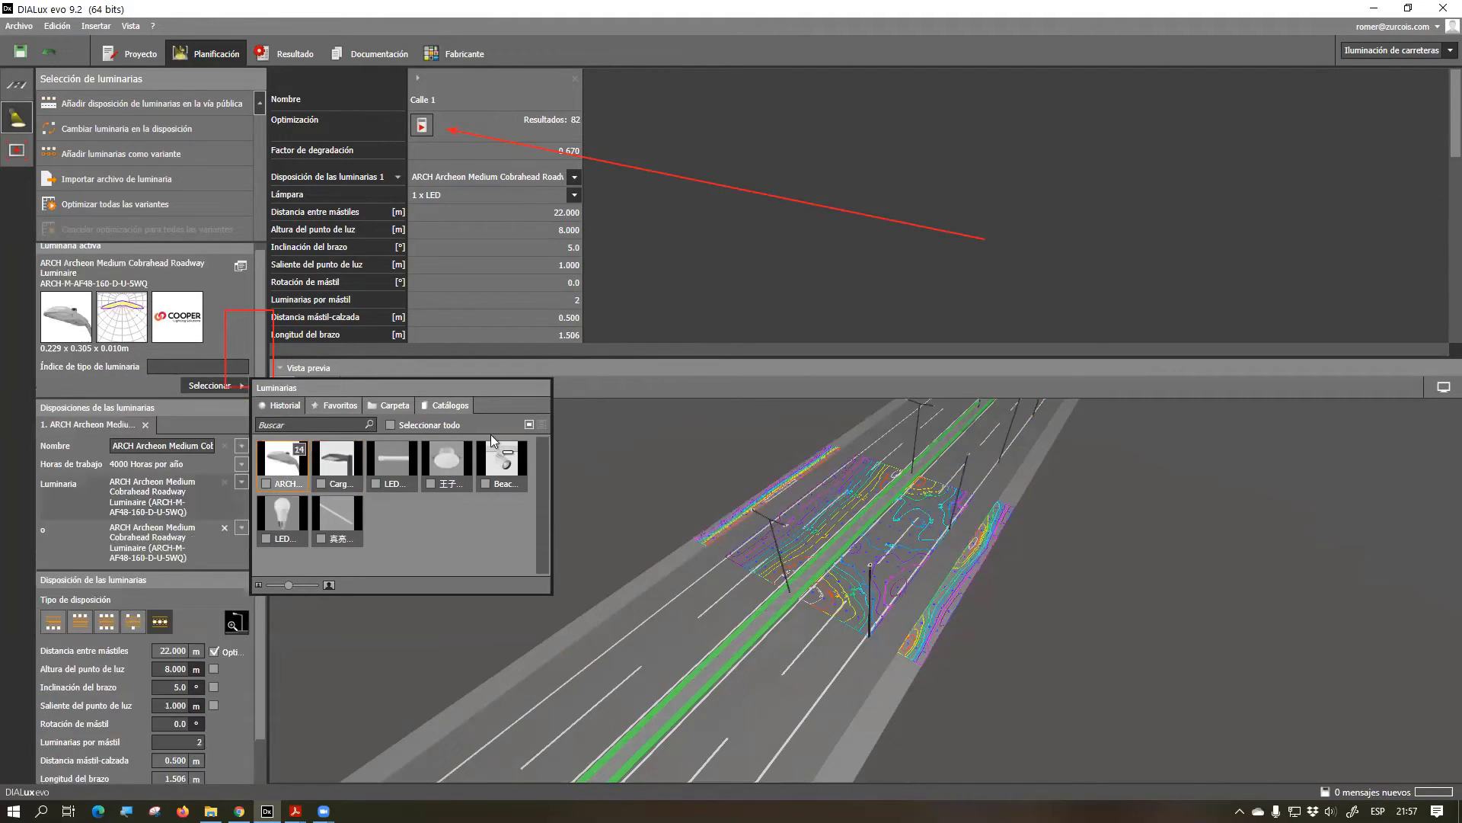
Choose GLEON Galleon LED (GLEON-SA6C-722-U-SL3) from the luminaire history as the active luminaire
left_click(196, 387)
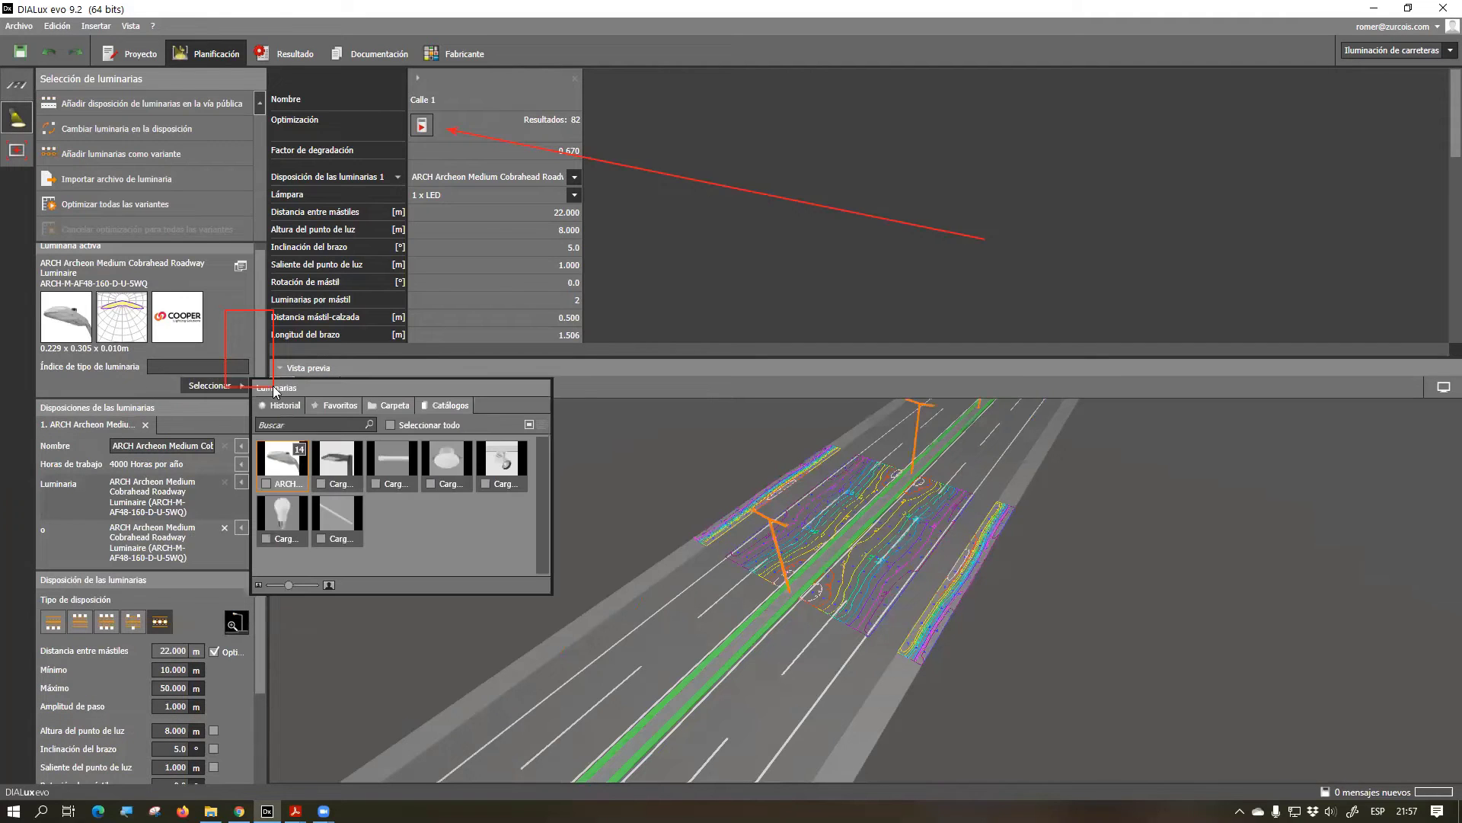
left_click(345, 461)
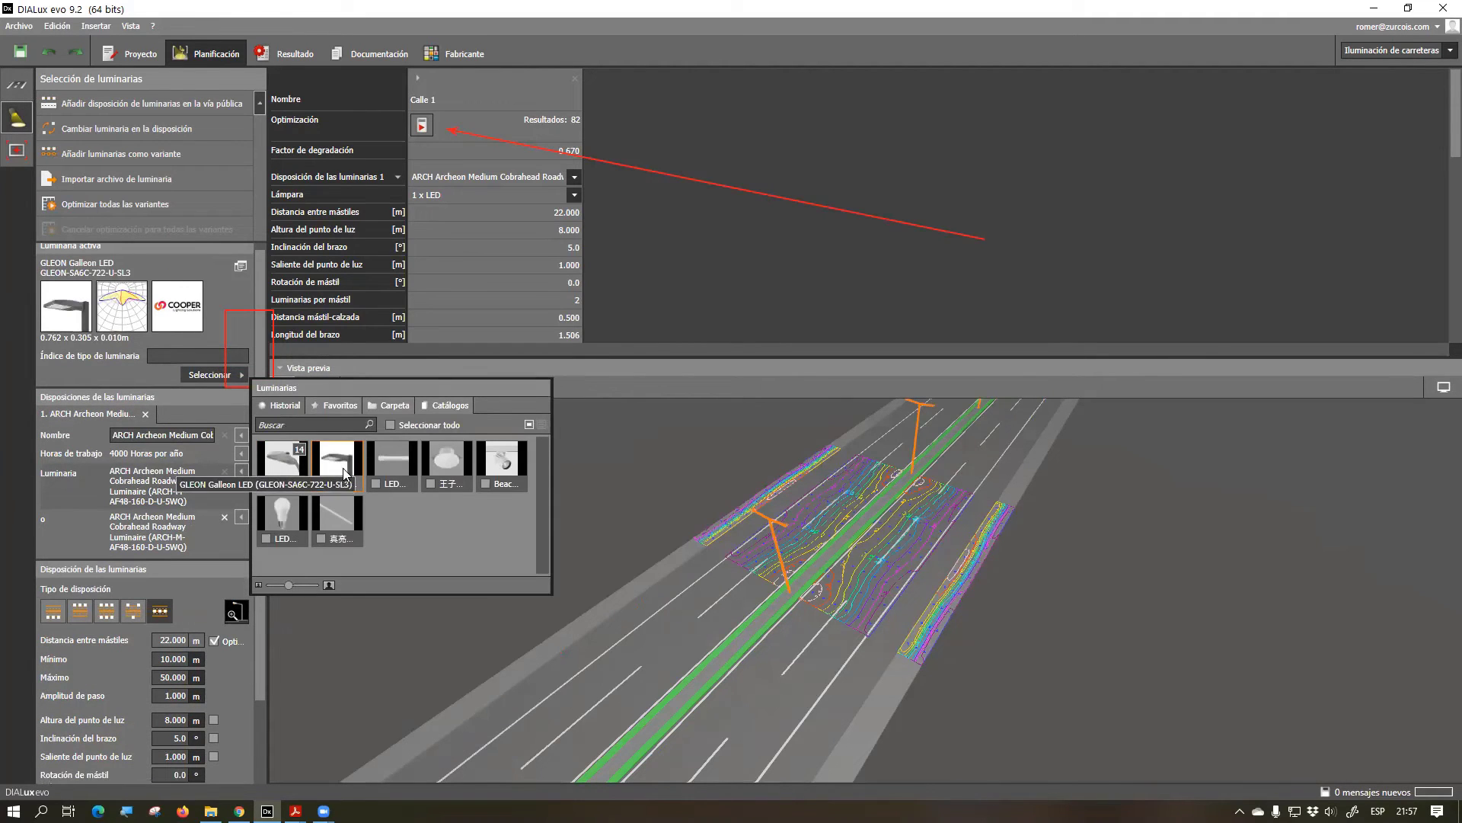
Add a second street luminaire arrangement with the GLEON Galleon LED and lay it out on both sides, opposite each other
left_click(119, 107)
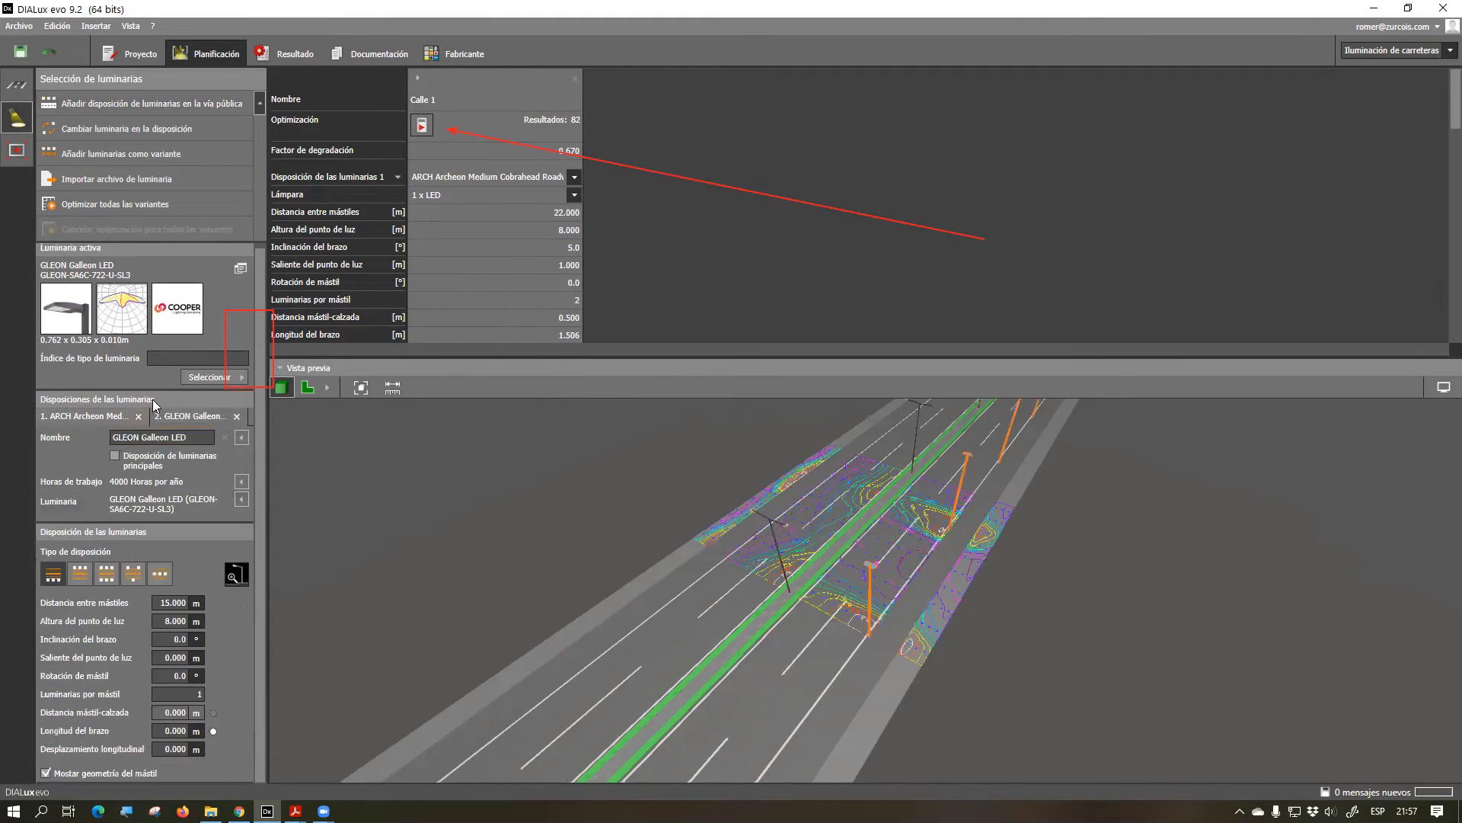
left_click(183, 420)
left_click(107, 578)
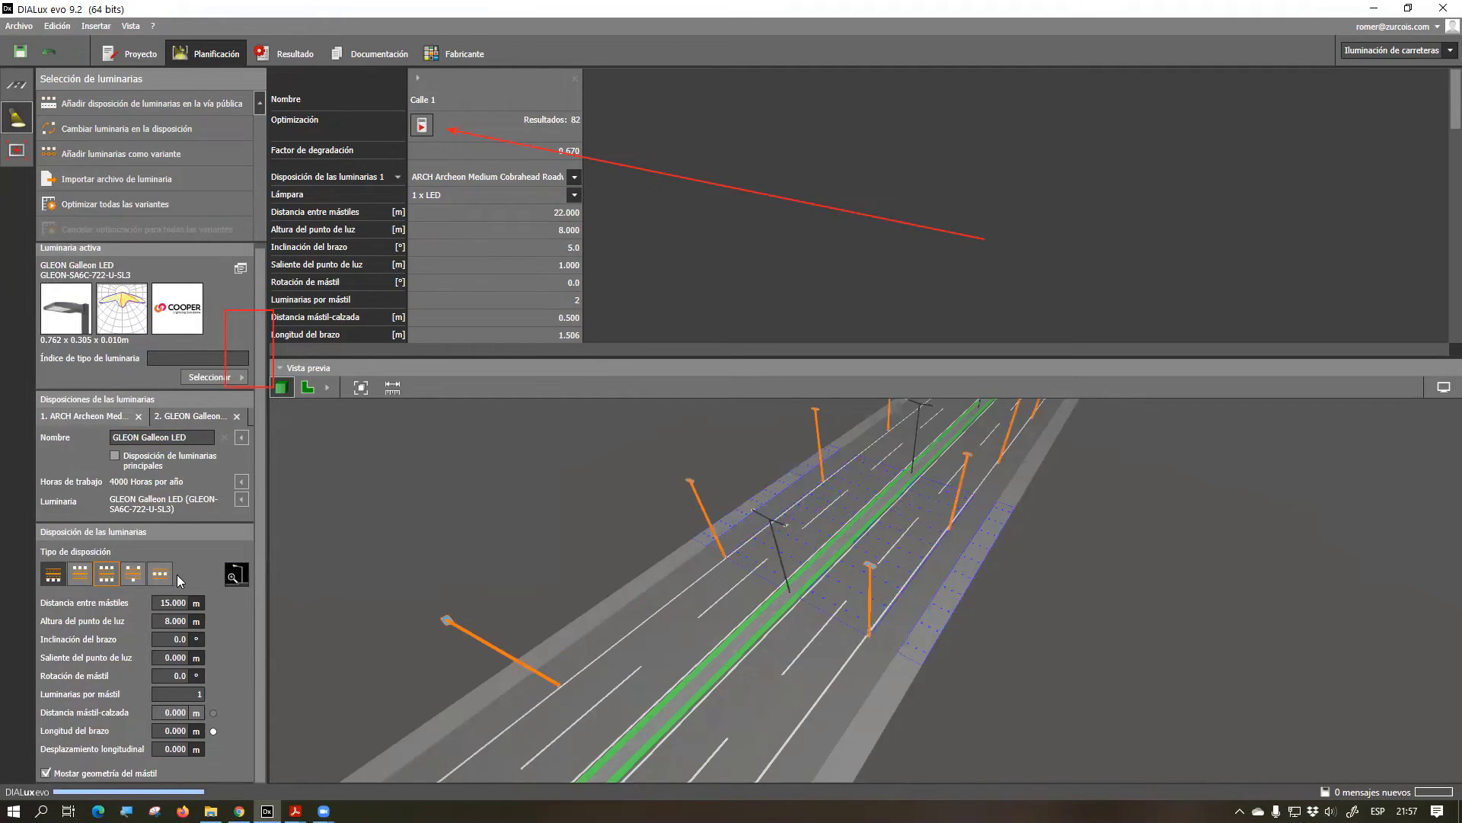
Set the light point height of the GLEON Galleon LED arrangement to 5 m
left_click(199, 622)
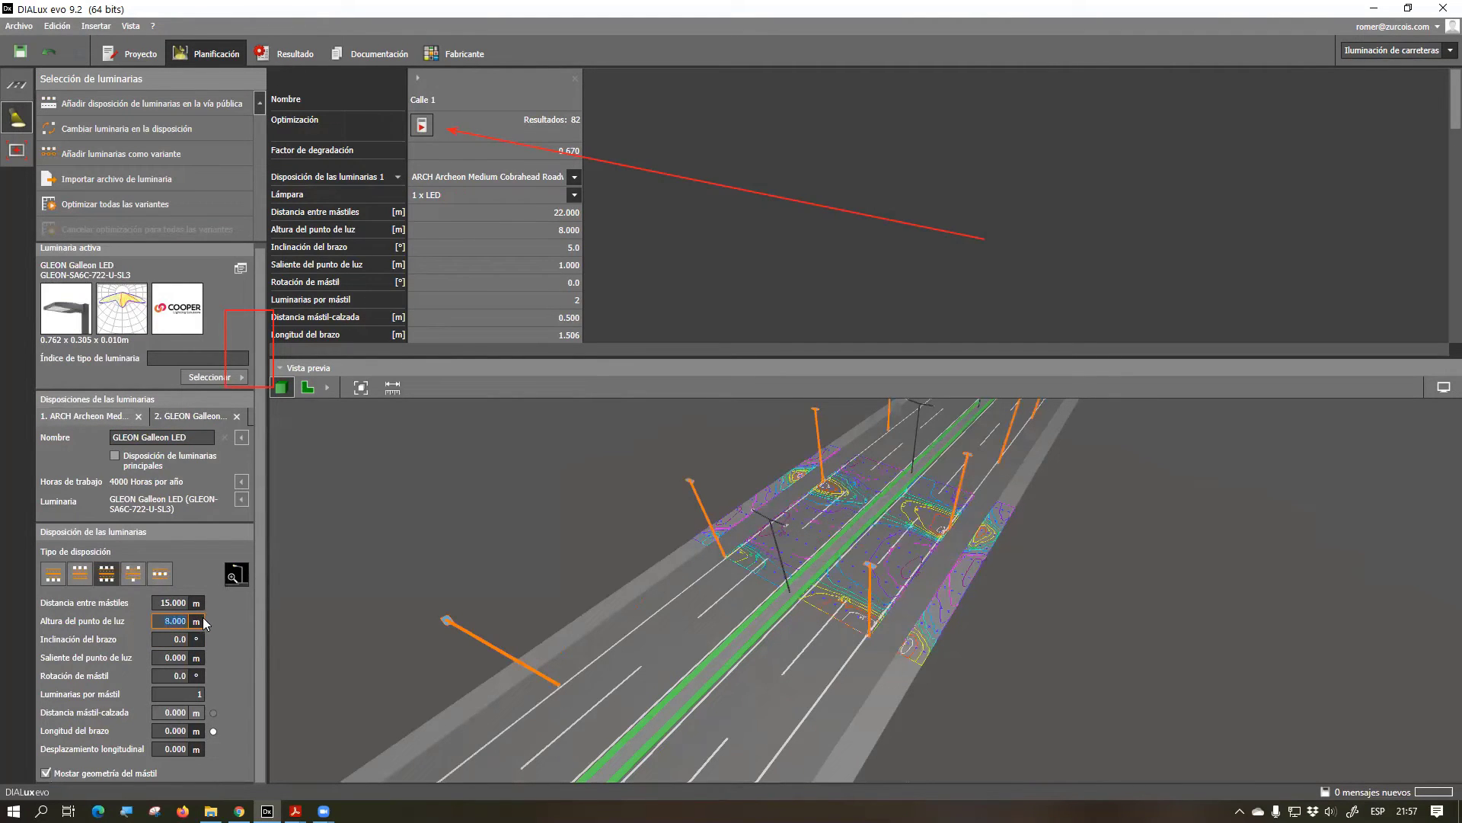
type("5")
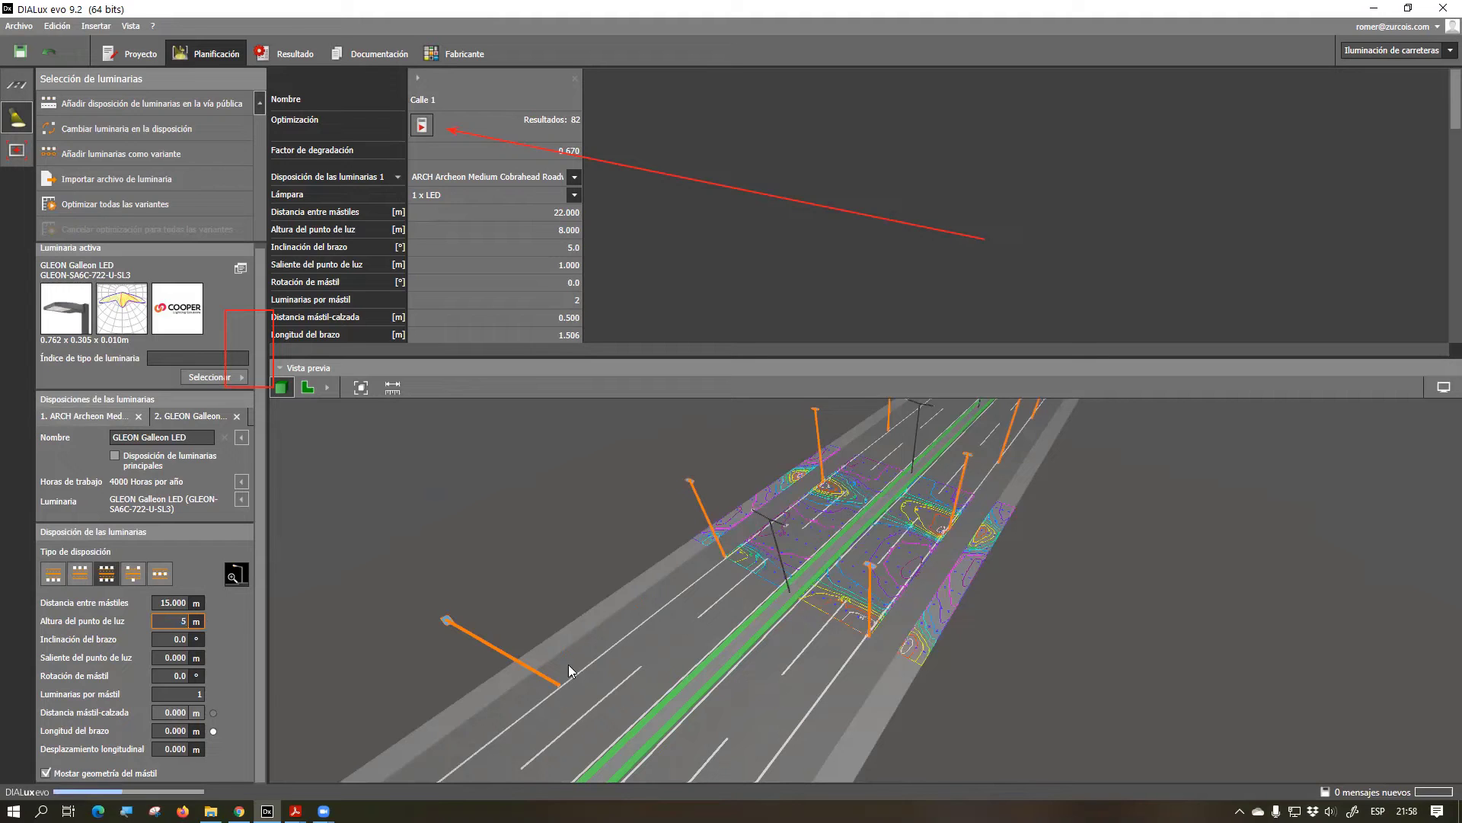
mouse_move(792, 558)
left_mouse_down()
mouse_move(844, 471)
mouse_move(787, 546)
left_mouse_up()
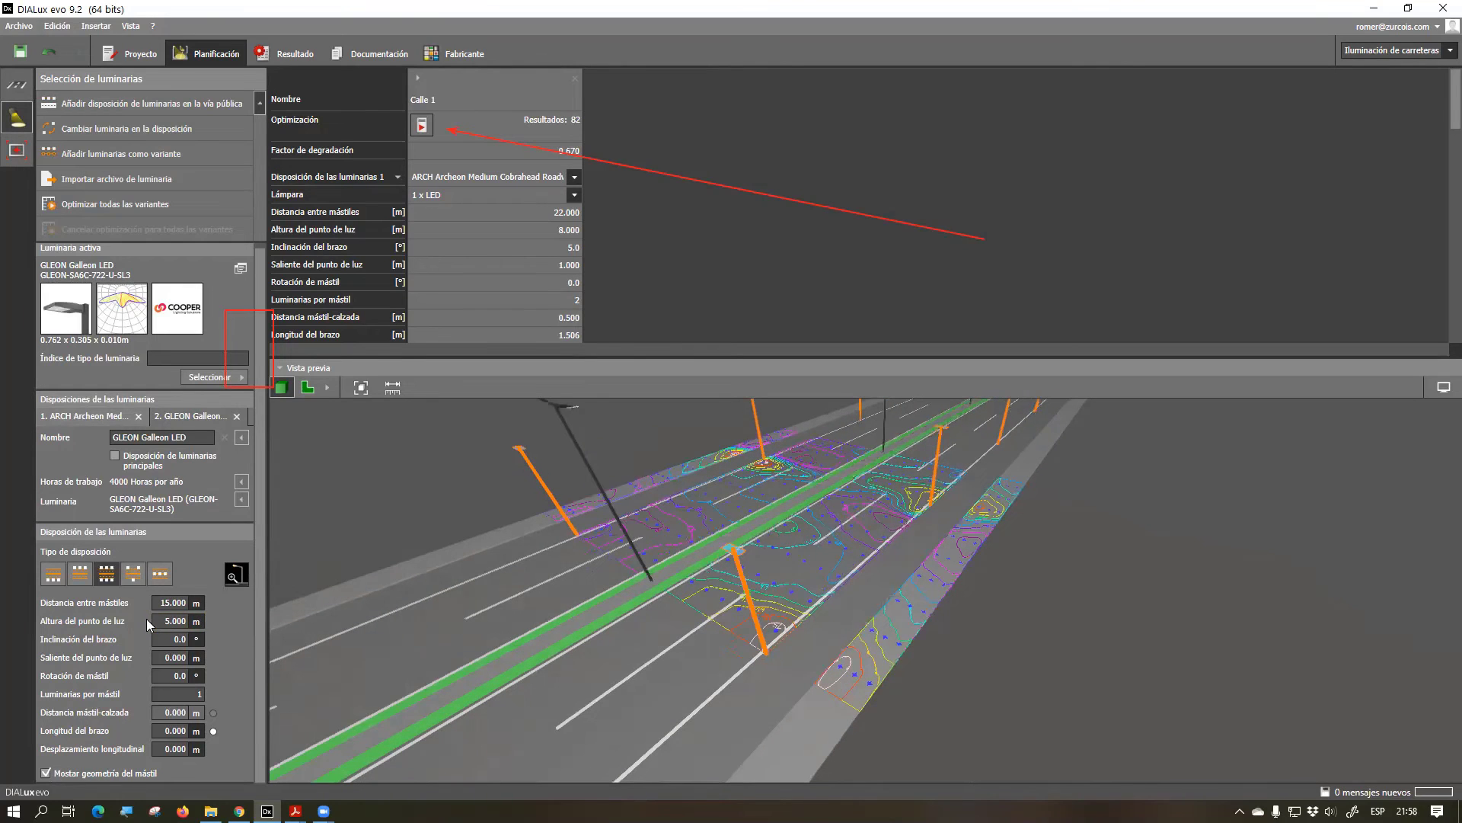
Change the GLEON Galleon LED arrangement to a staggered layout on both sides of the road
left_click(177, 639)
left_click(168, 621)
left_click(160, 603)
left_click(141, 578)
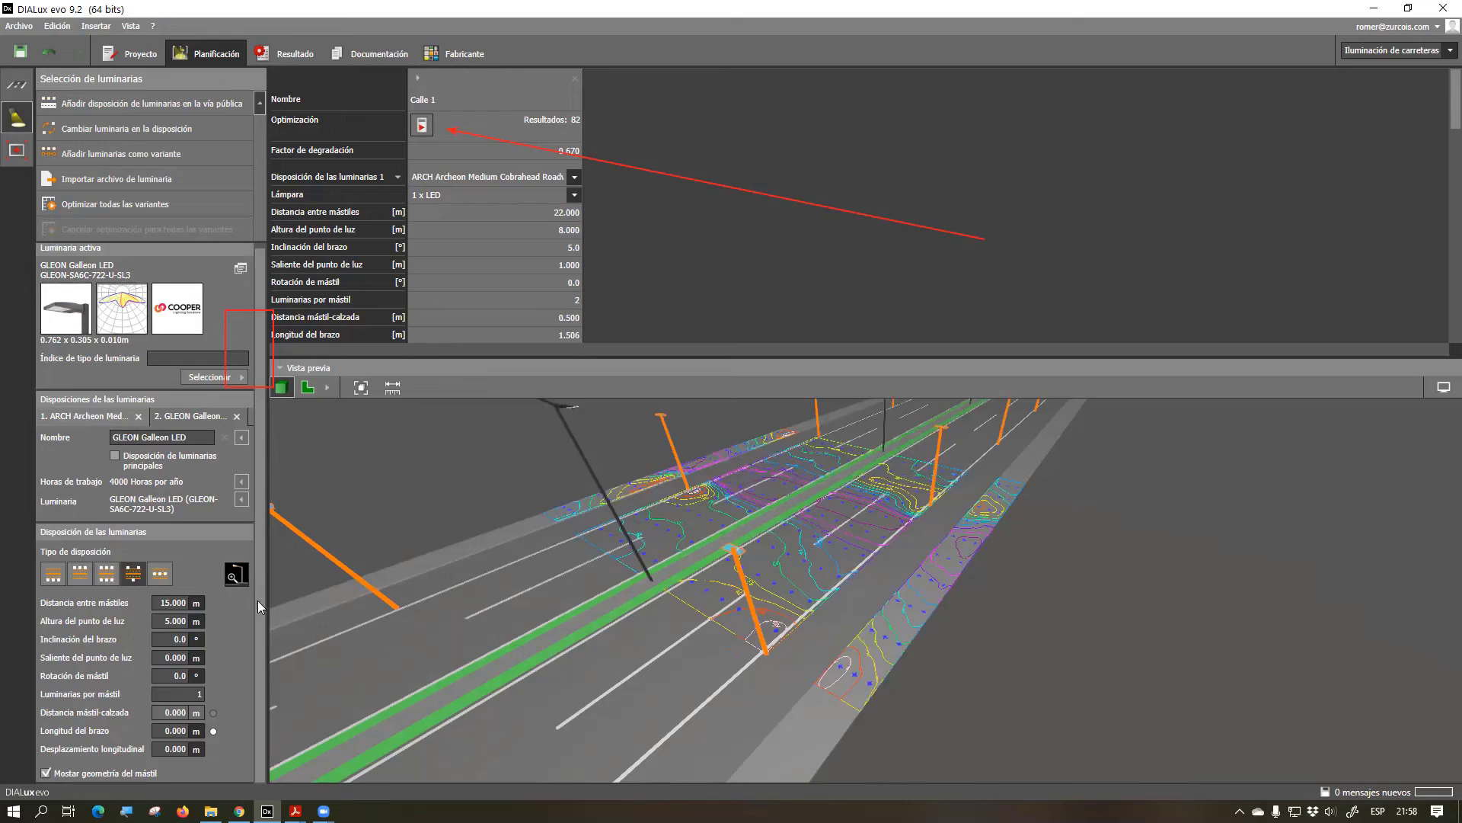
Examine the staggered luminaires and the isolines on the carriageways and footpaths from several angles in the 3D preview
left_click(1117, 582)
middle_click_drag(1116, 582, 1075, 581)
right_click_drag(1086, 608, 991, 566)
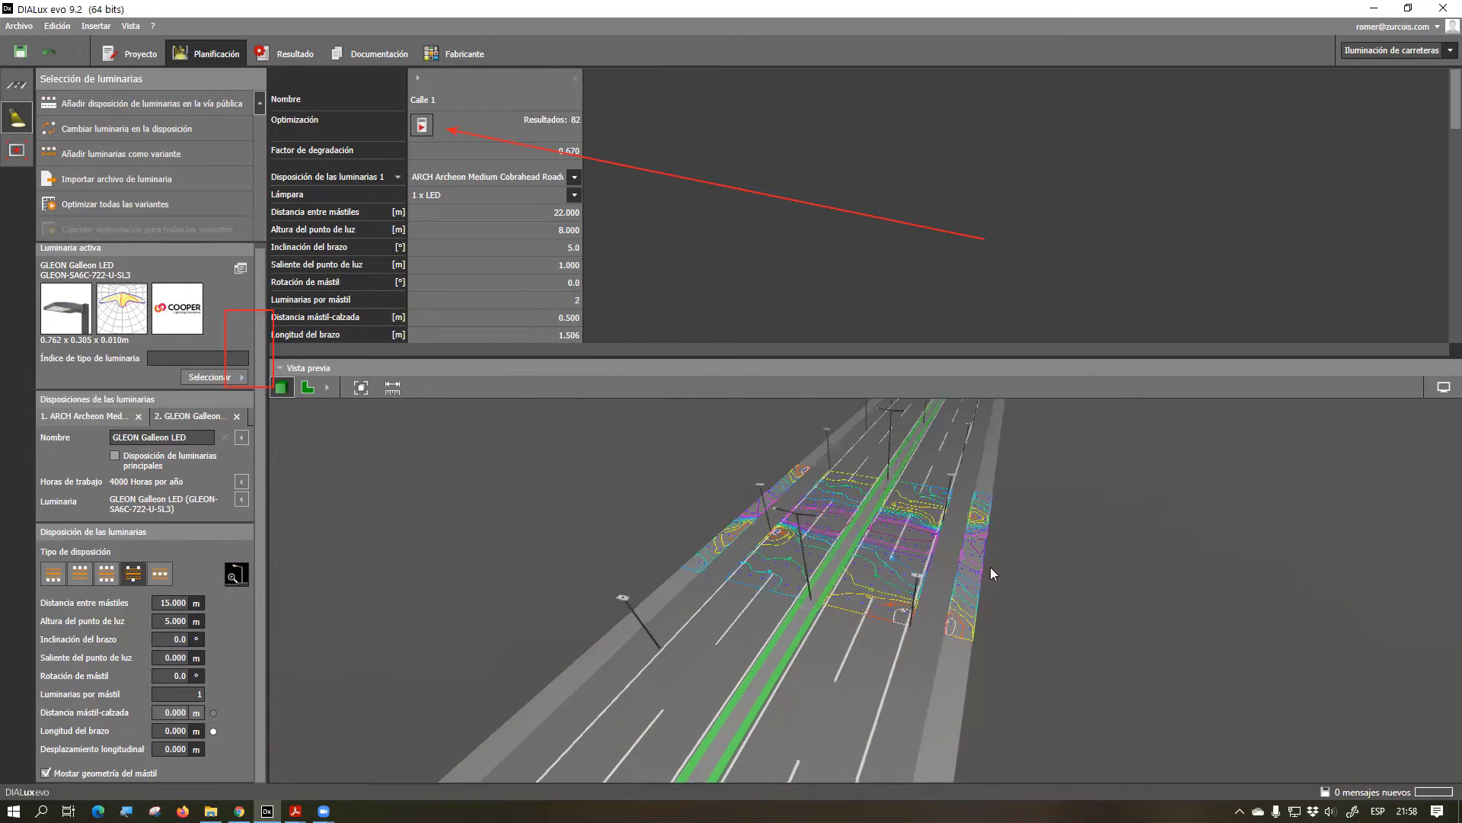
scroll(893, 557, "up", 5)
middle_click_drag(832, 542, 806, 566)
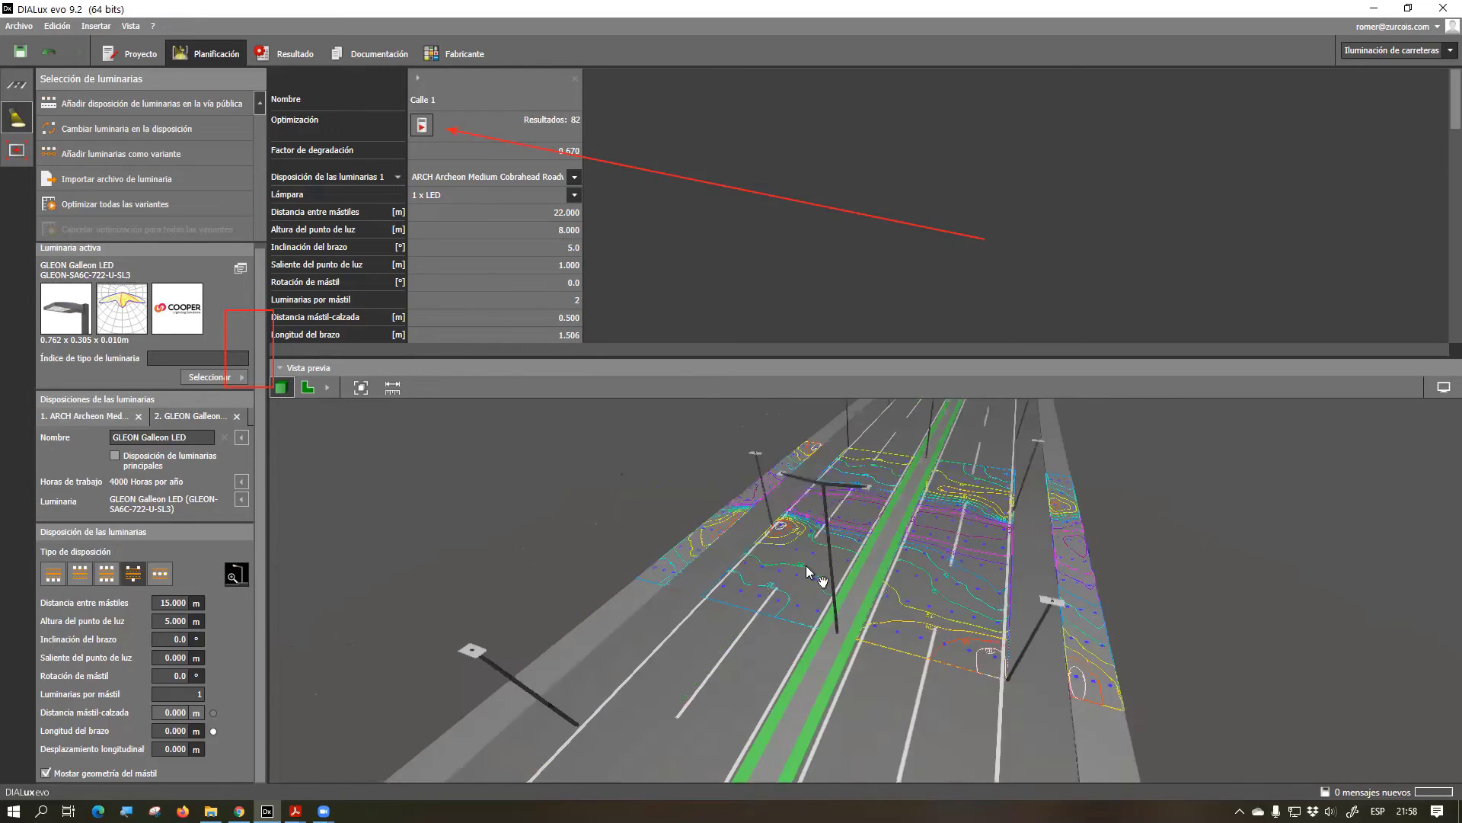
scroll(806, 566, "up", 2)
middle_click_drag(908, 588, 880, 516)
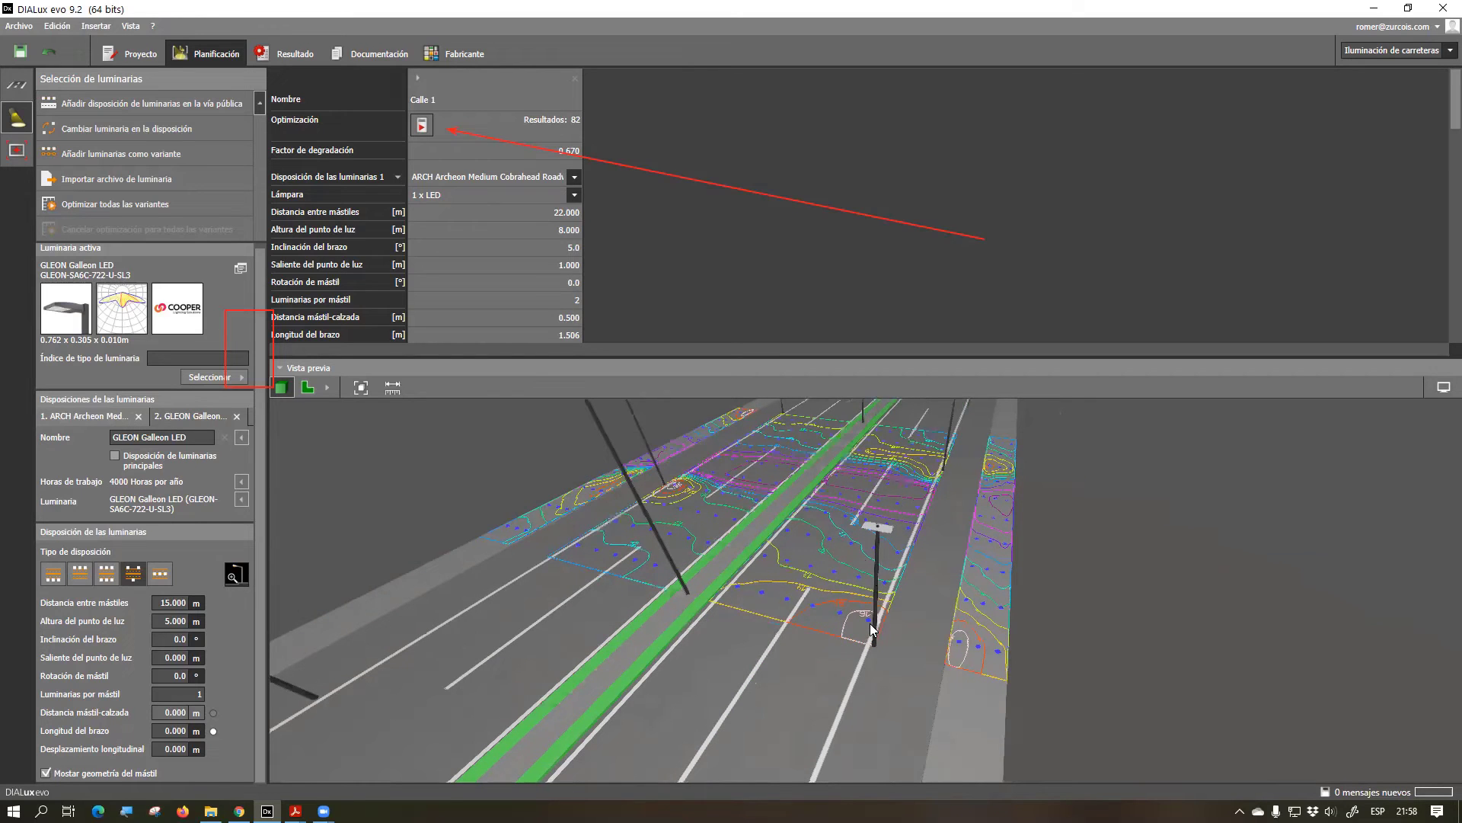
scroll(872, 624, "down", 2)
scroll(874, 626, "down", 2)
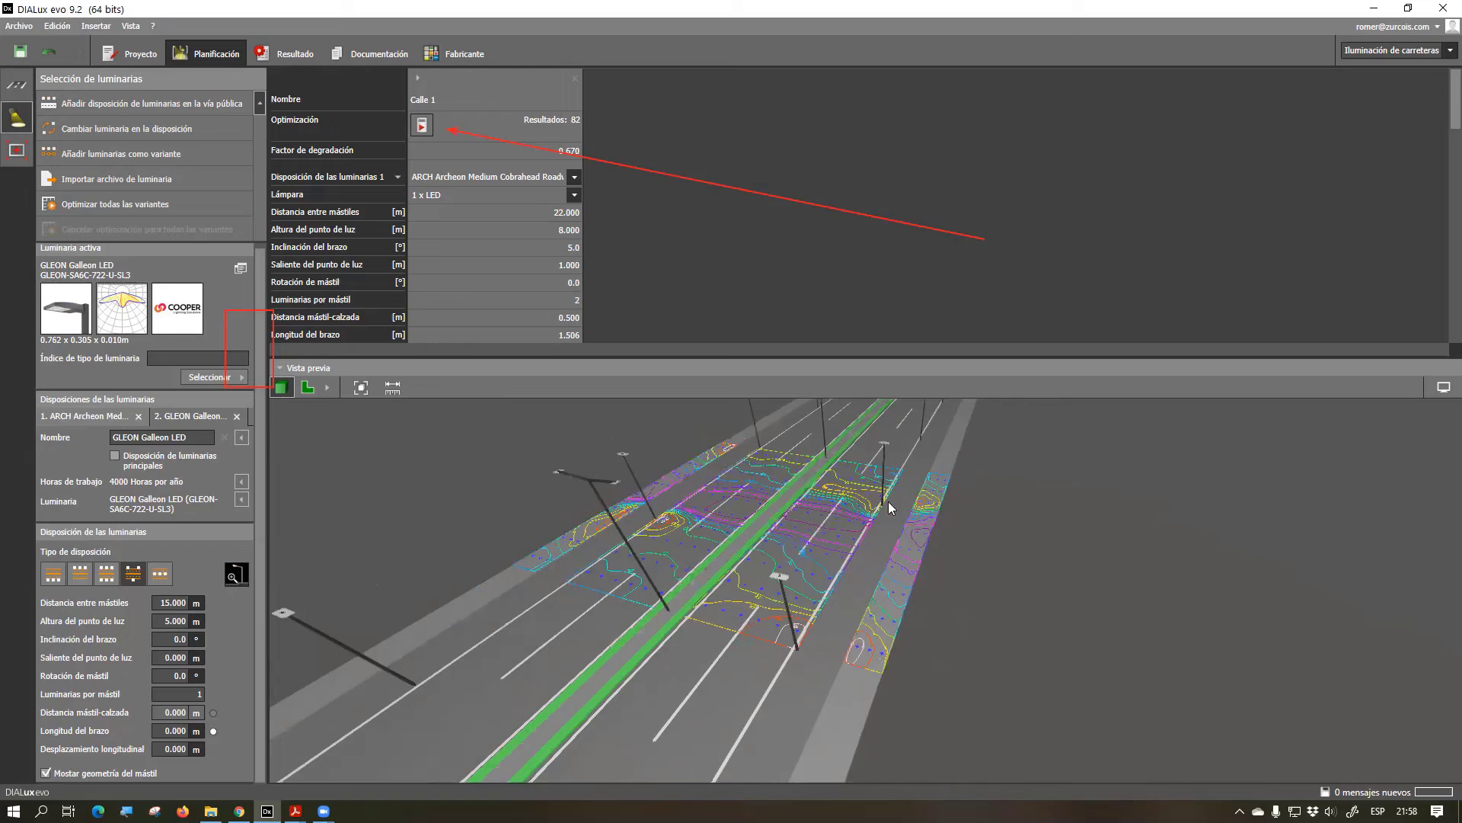
middle_click_drag(900, 557, 811, 616)
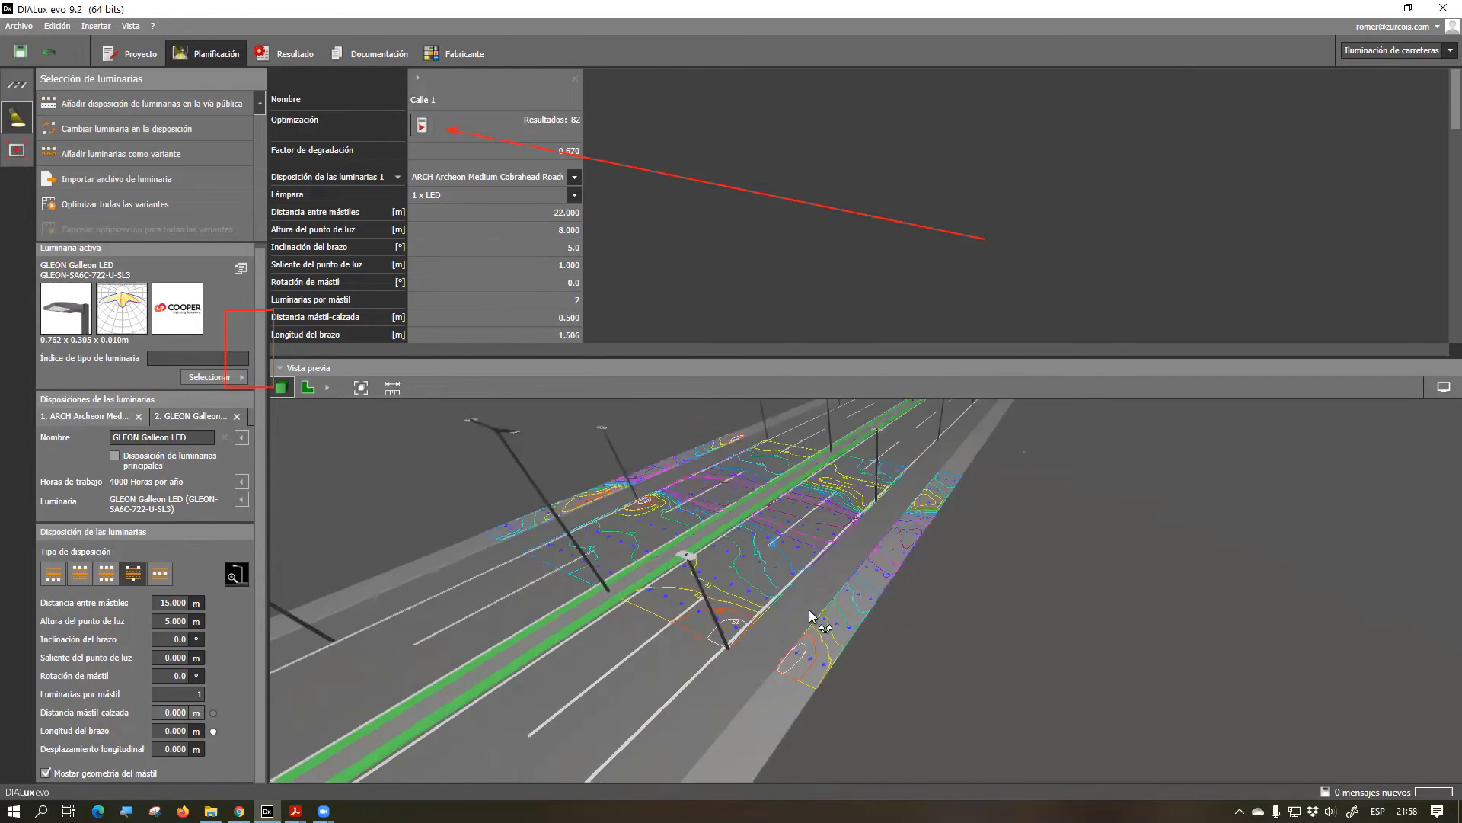
scroll(765, 580, "up", 2)
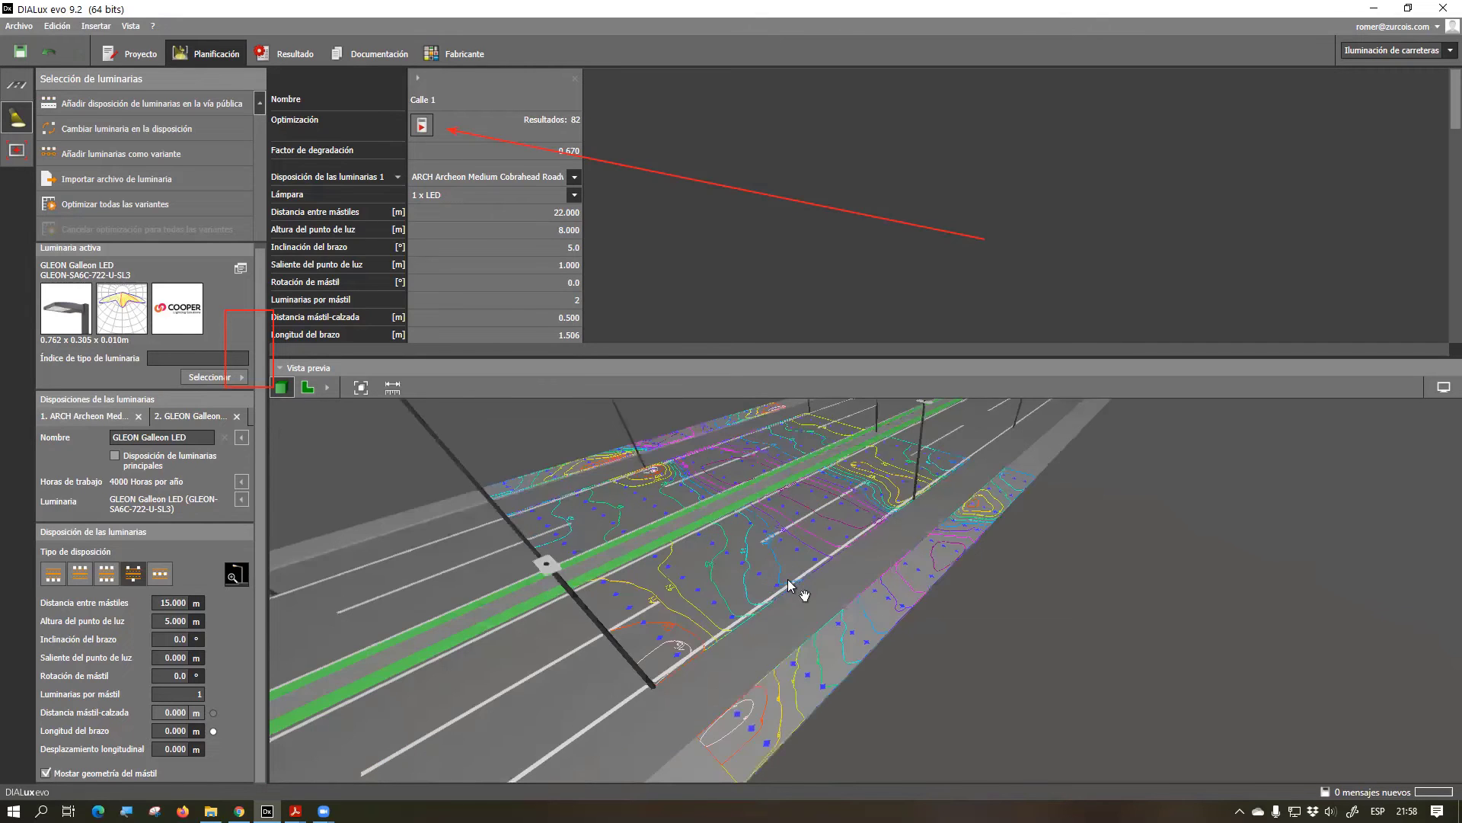
Run the optimization for Calle 1 and inspect the recalculated isolines on both carriageways up close
left_click(422, 125)
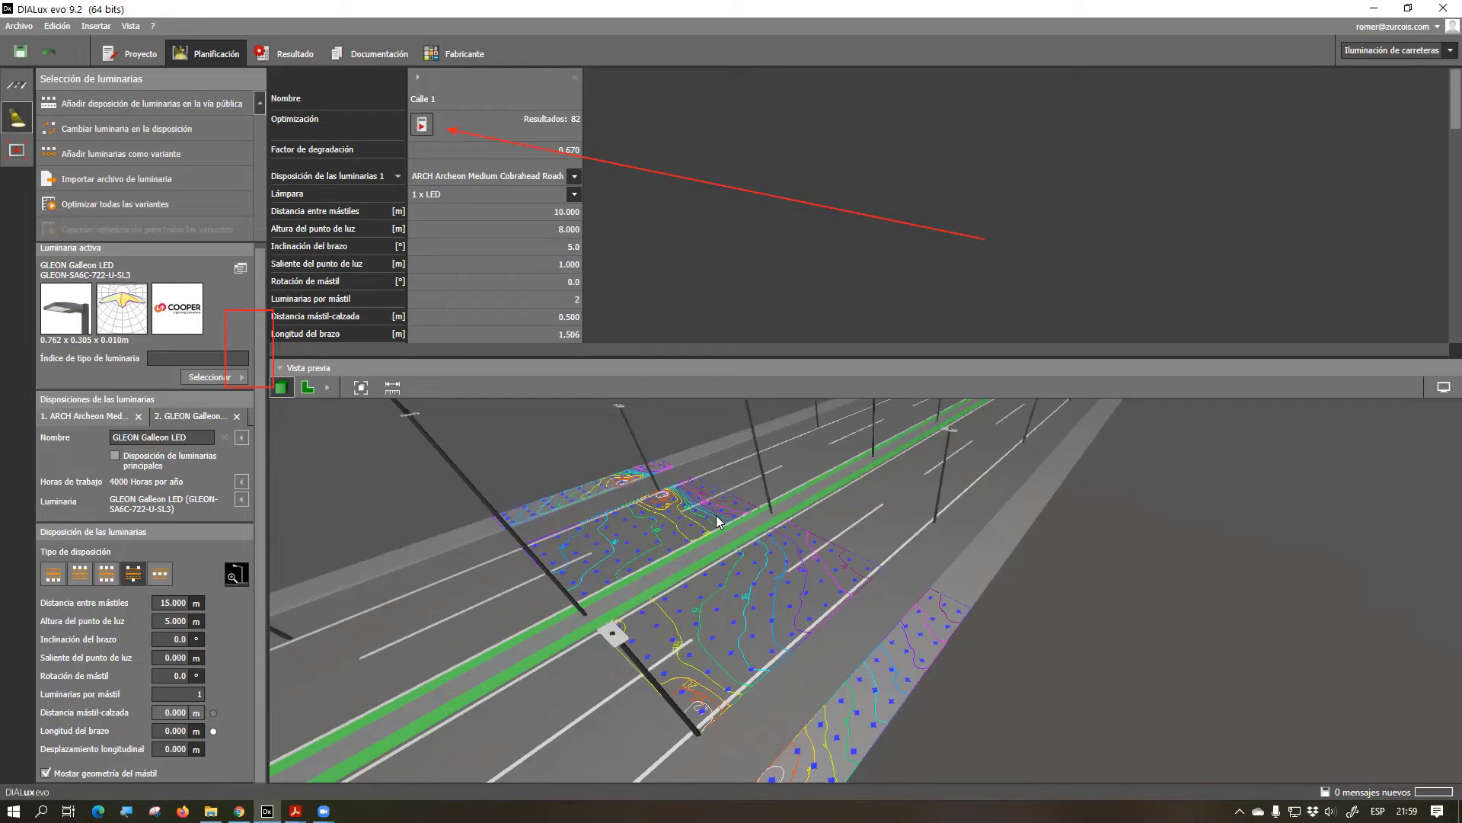
left_click_drag(708, 584, 777, 604)
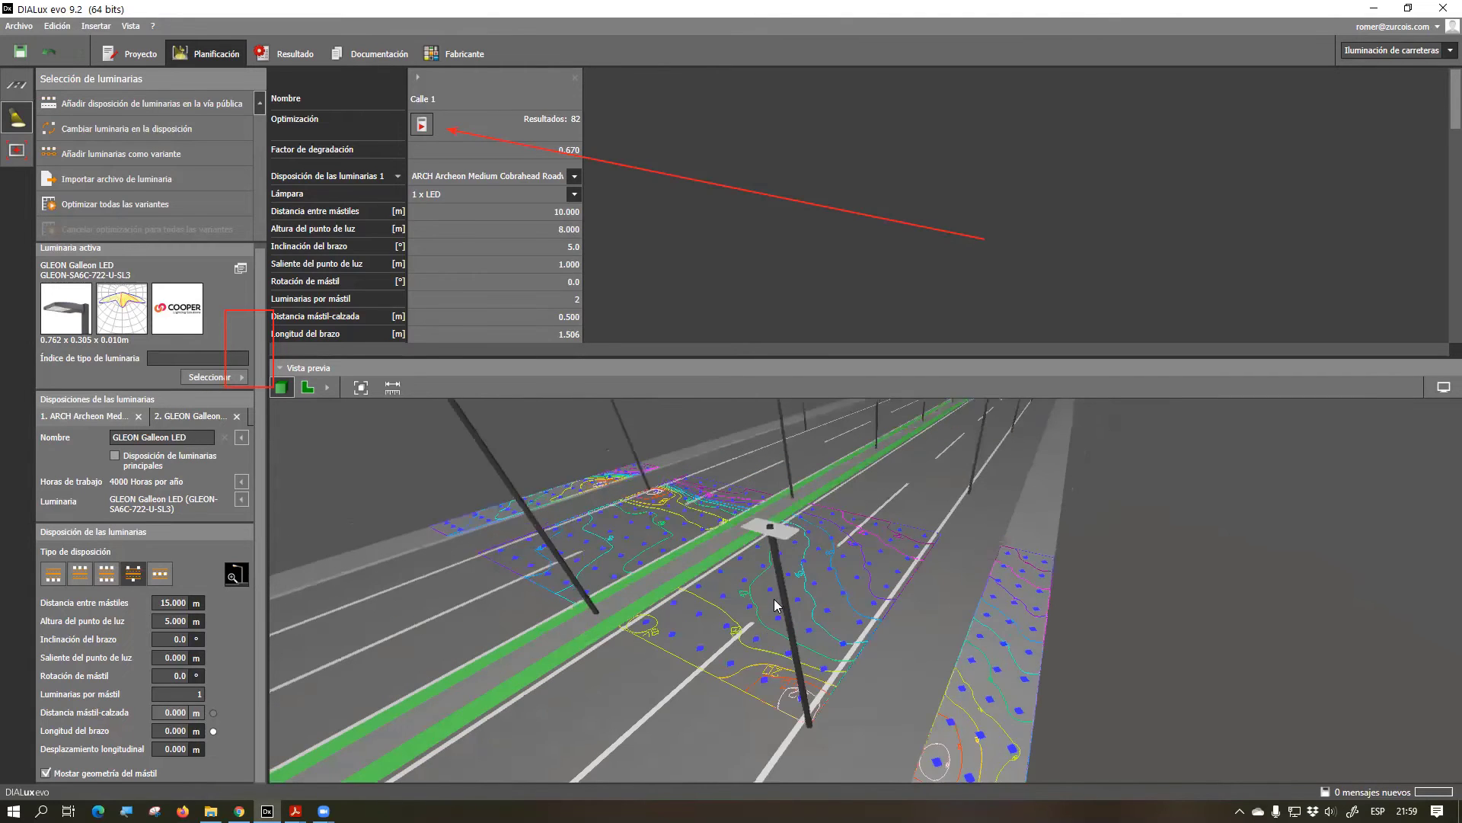
scroll(776, 605, "down", 1)
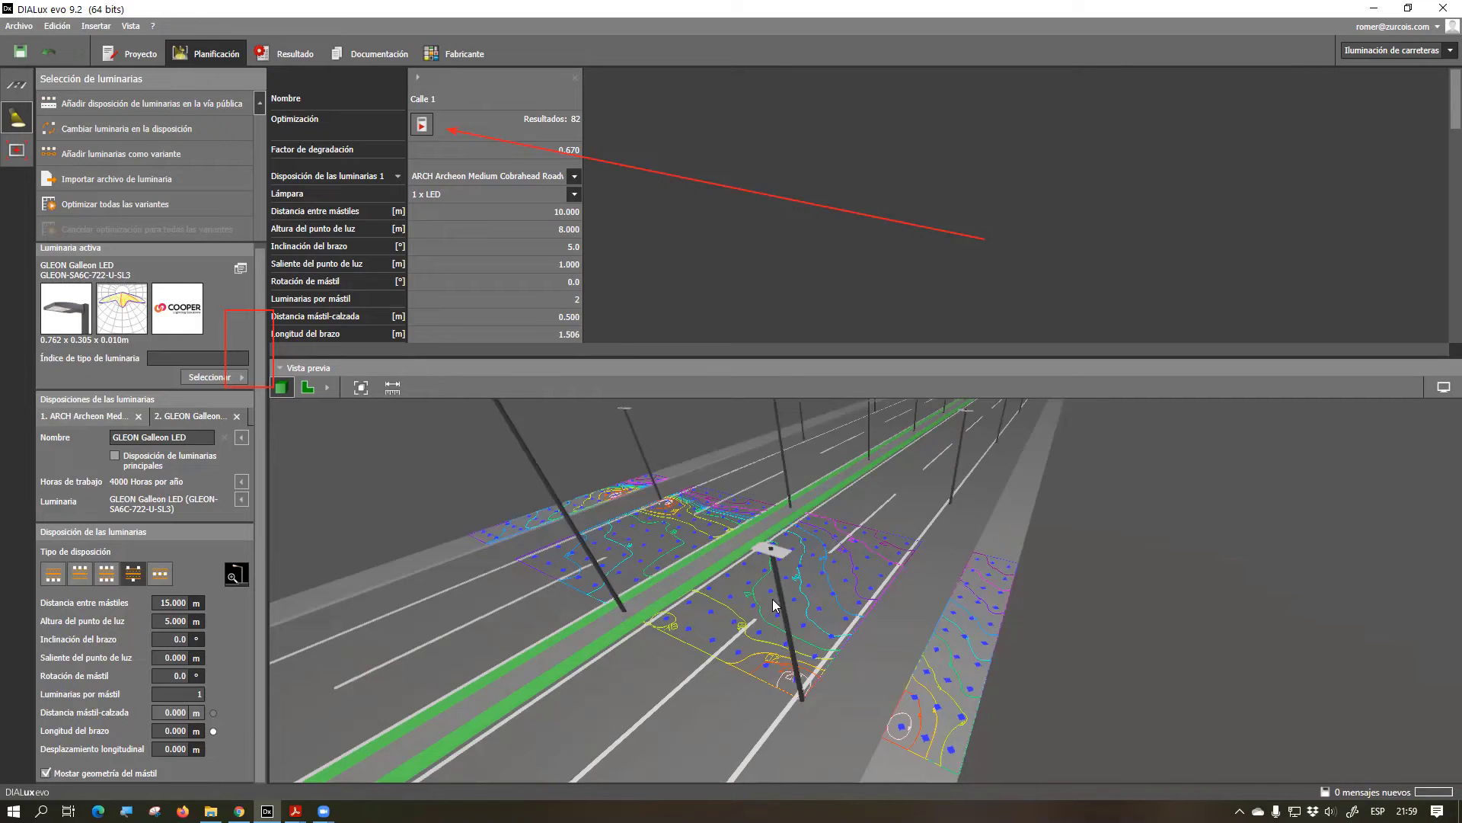
scroll(788, 526, "up", 3)
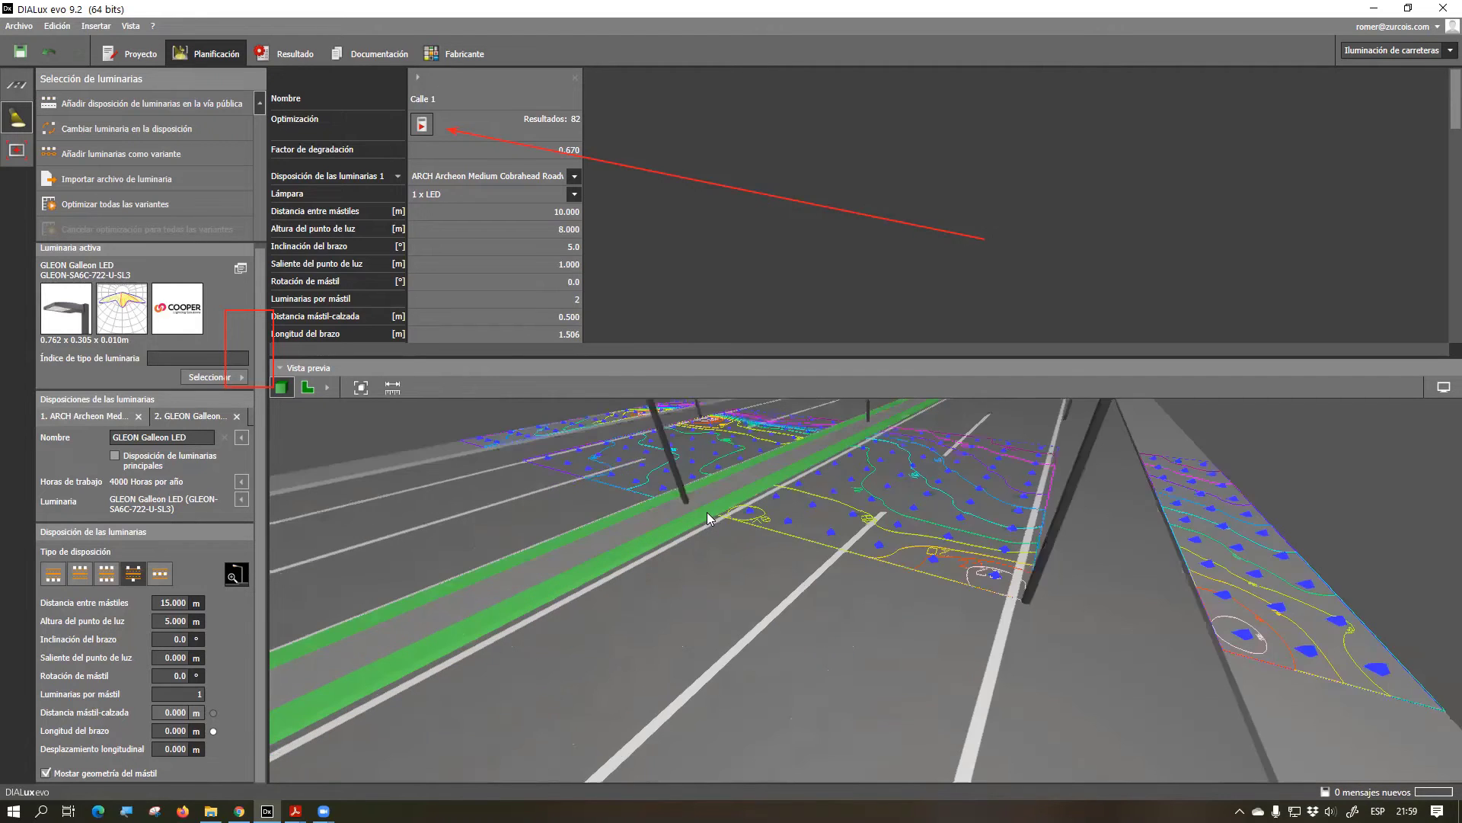
scroll(702, 526, "up", 2)
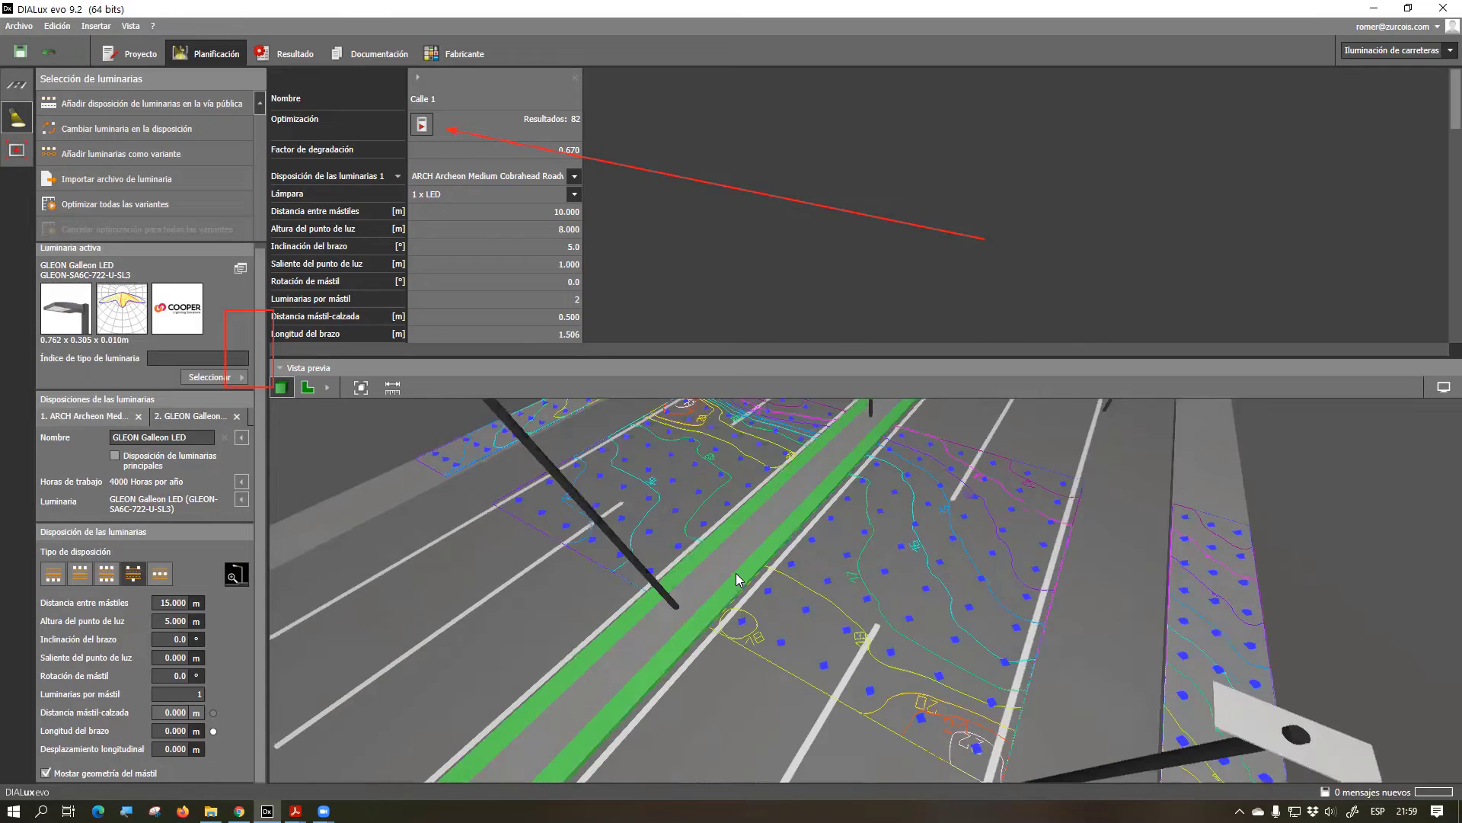
scroll(687, 579, "down", 3)
left_click_drag(767, 523, 717, 570)
scroll(720, 569, "up", 1)
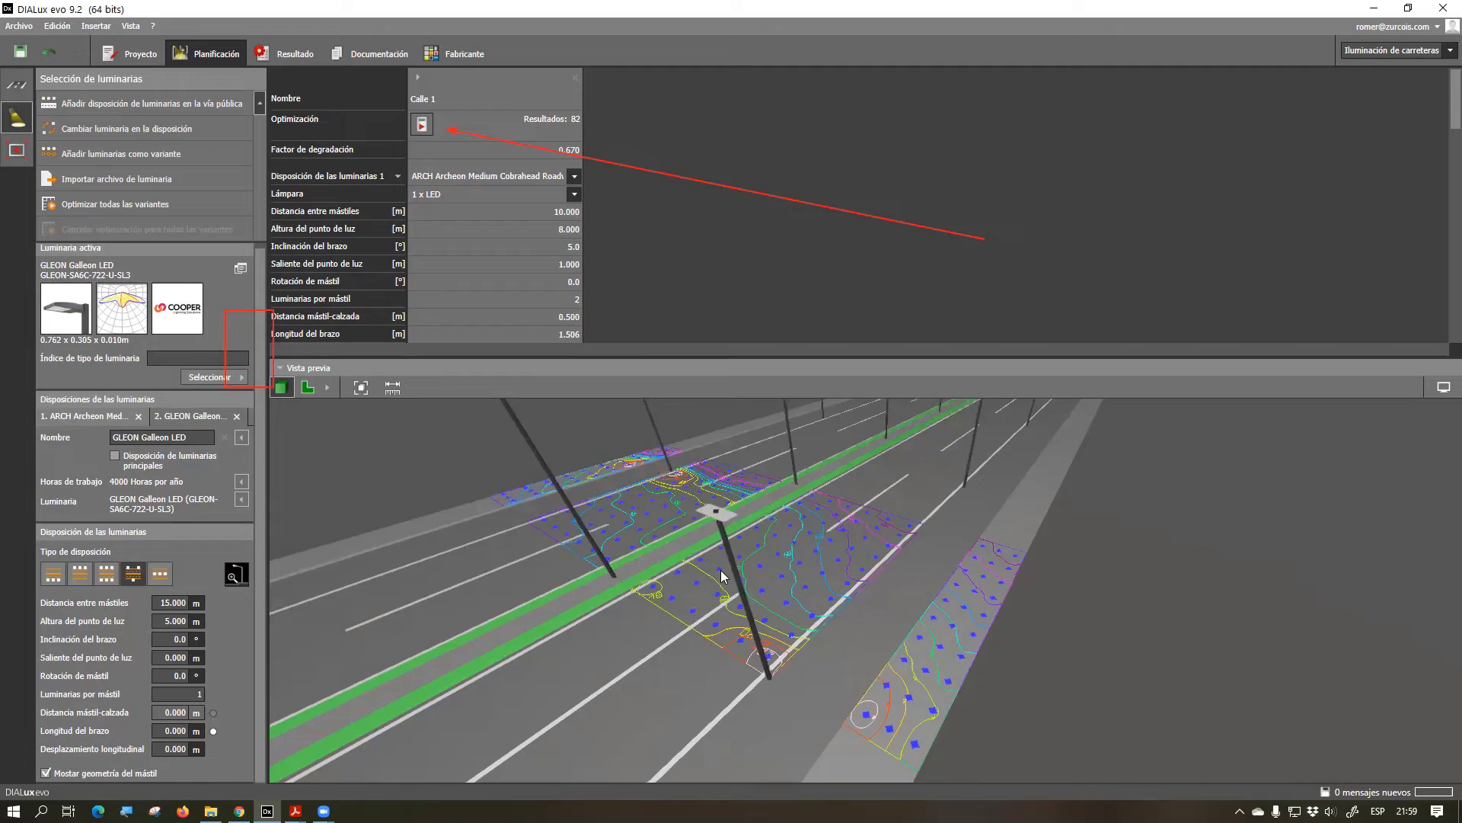
Examine the central and roadside pole rows along the whole street together with their isolines in the 3D preview
left_click_drag(724, 577, 782, 591)
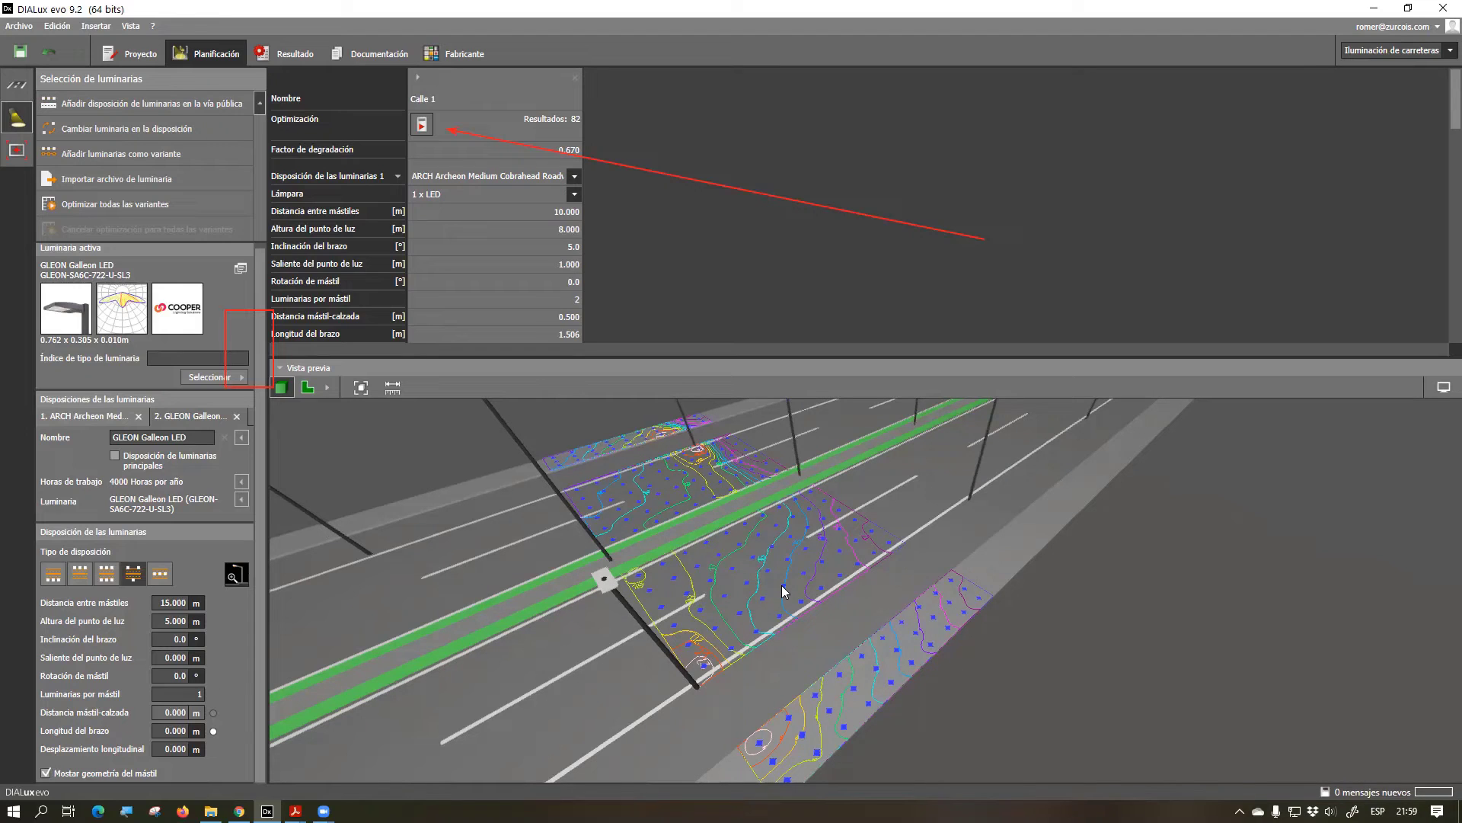
left_click_drag(764, 585, 644, 600)
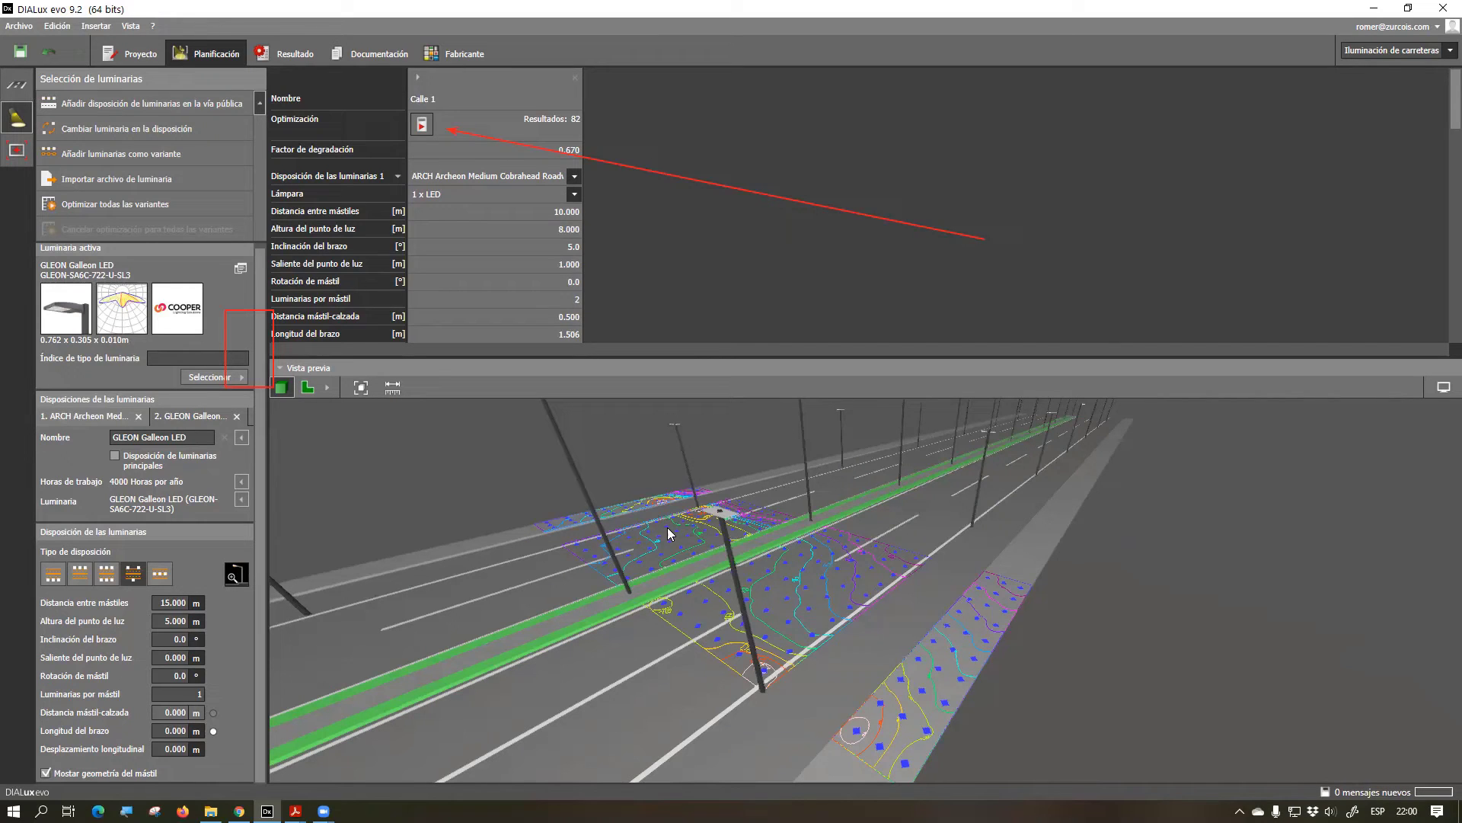
scroll(810, 601, "up", 2)
left_click_drag(810, 602, 844, 569)
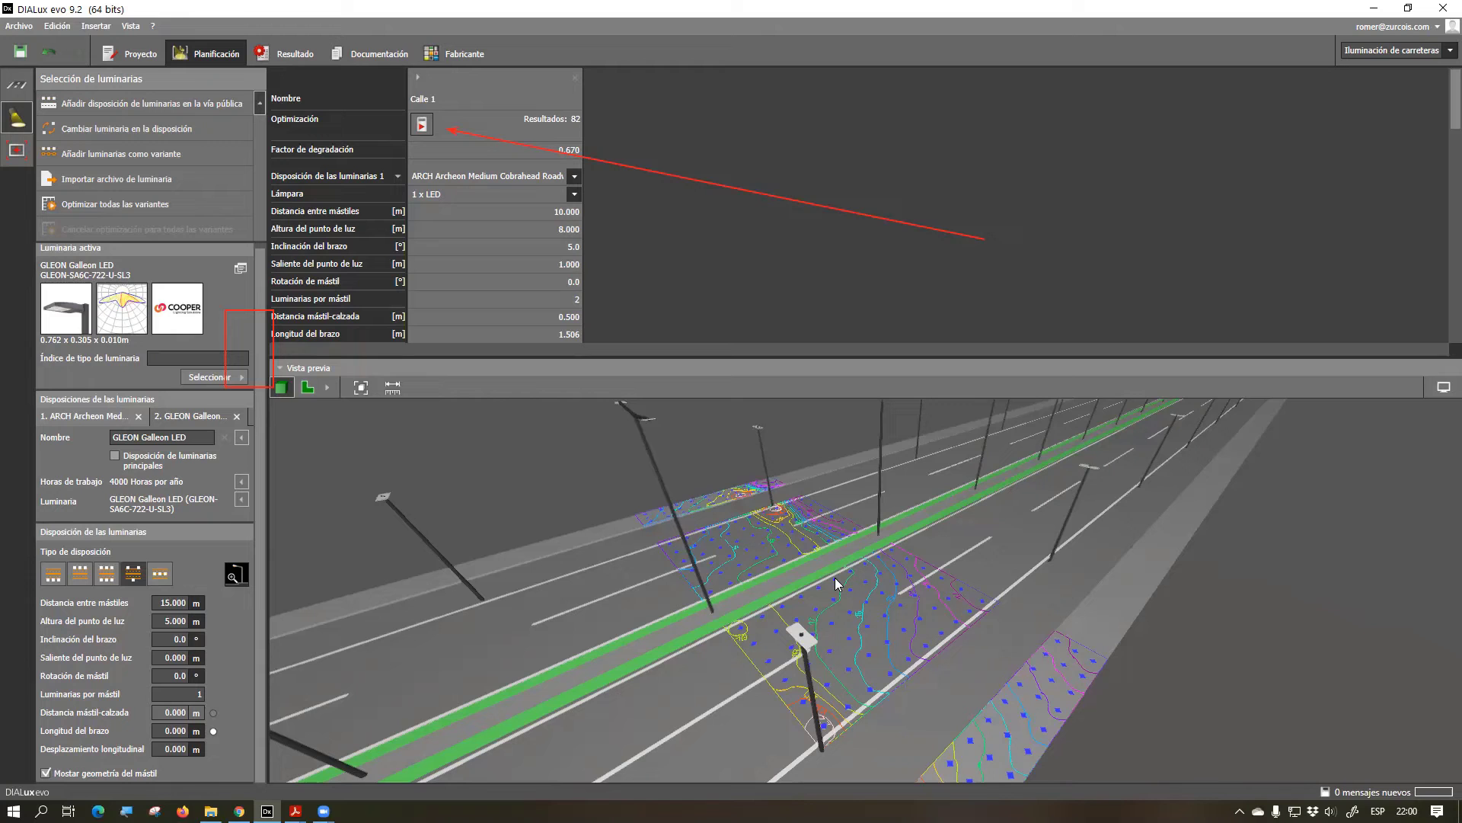
scroll(842, 594, "down", 4)
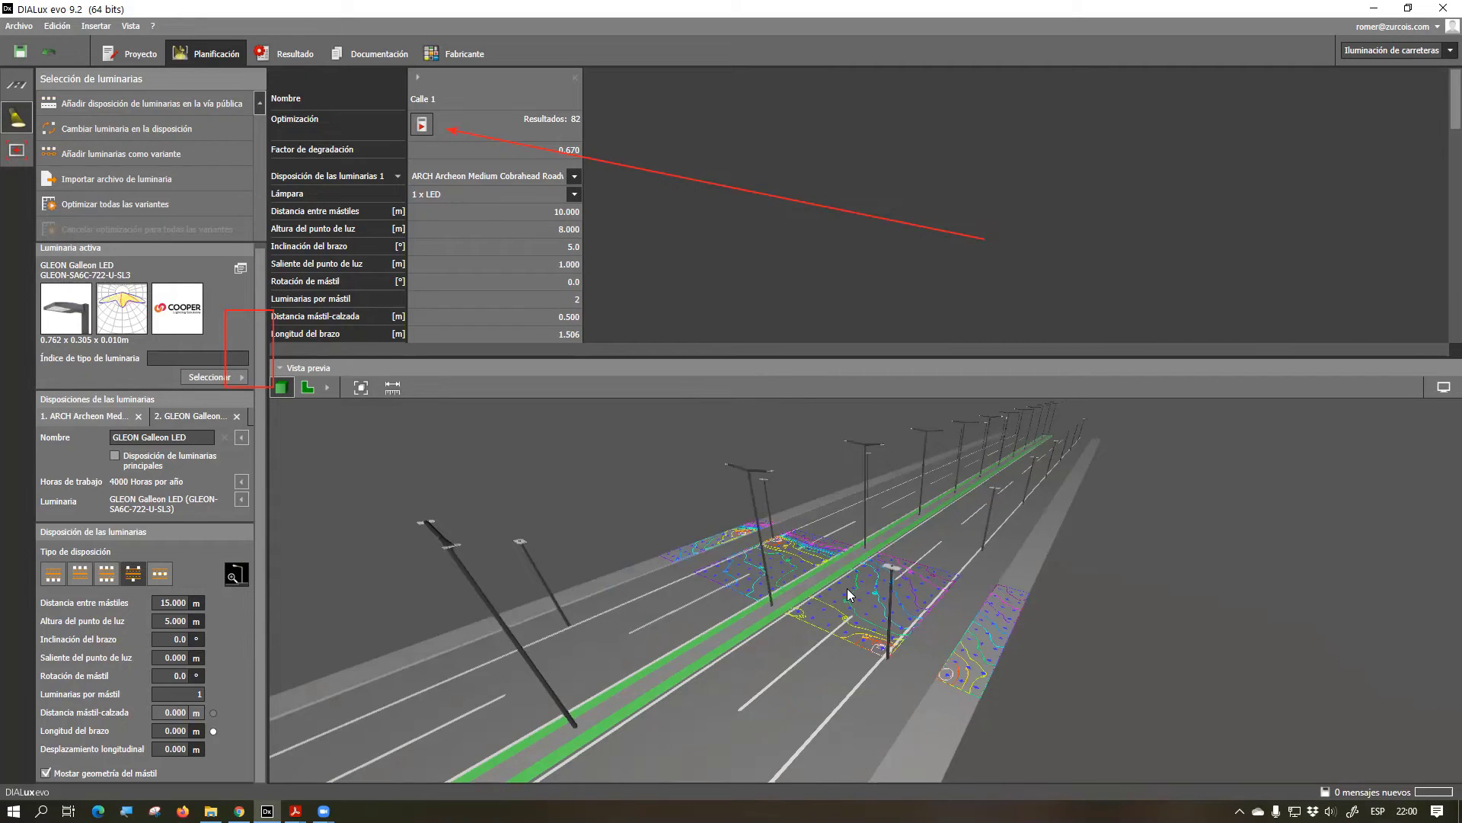
scroll(850, 592, "down", 2)
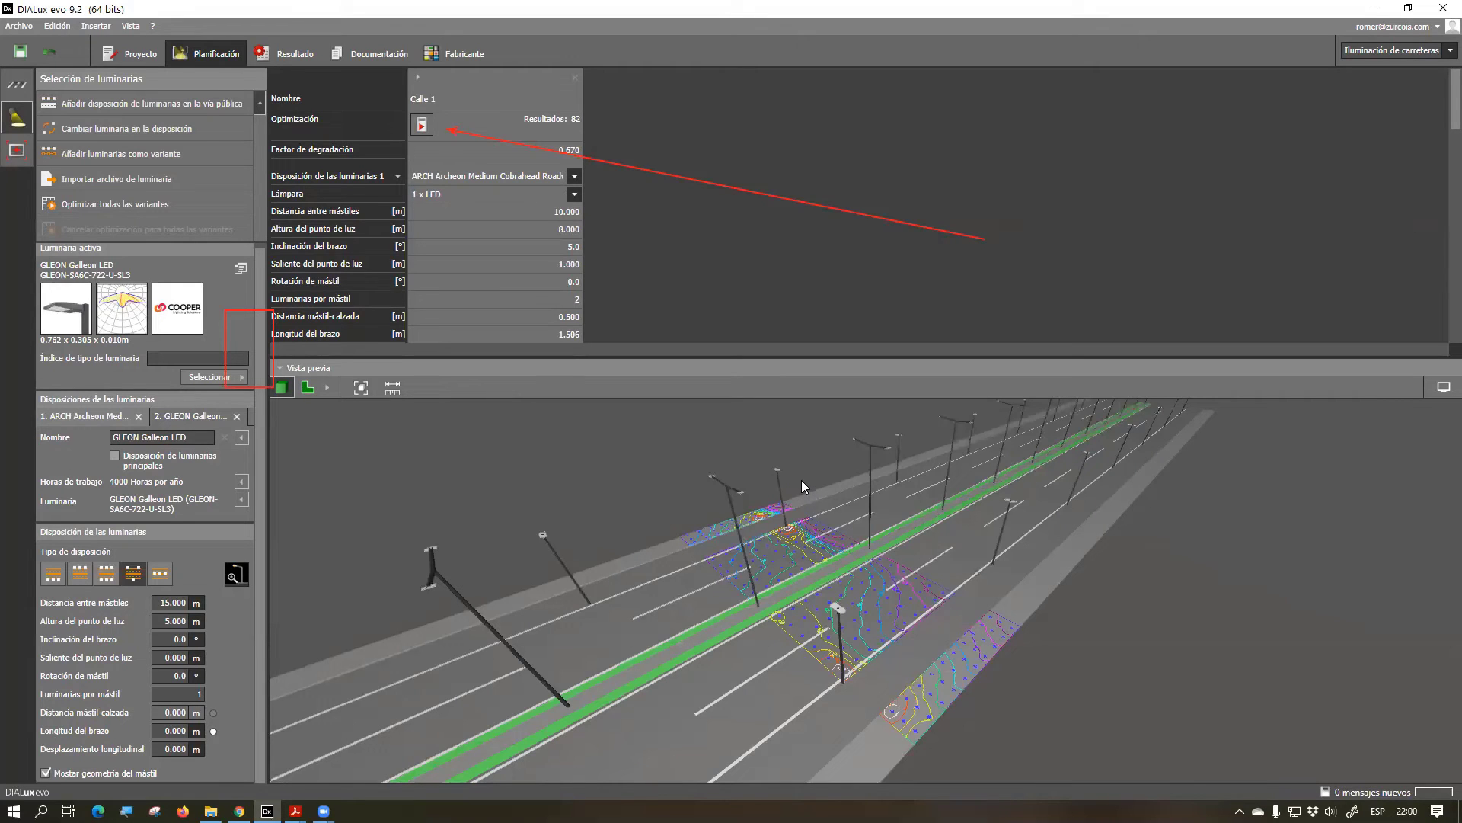
left_click_drag(850, 538, 550, 461)
left_click_drag(680, 517, 557, 529)
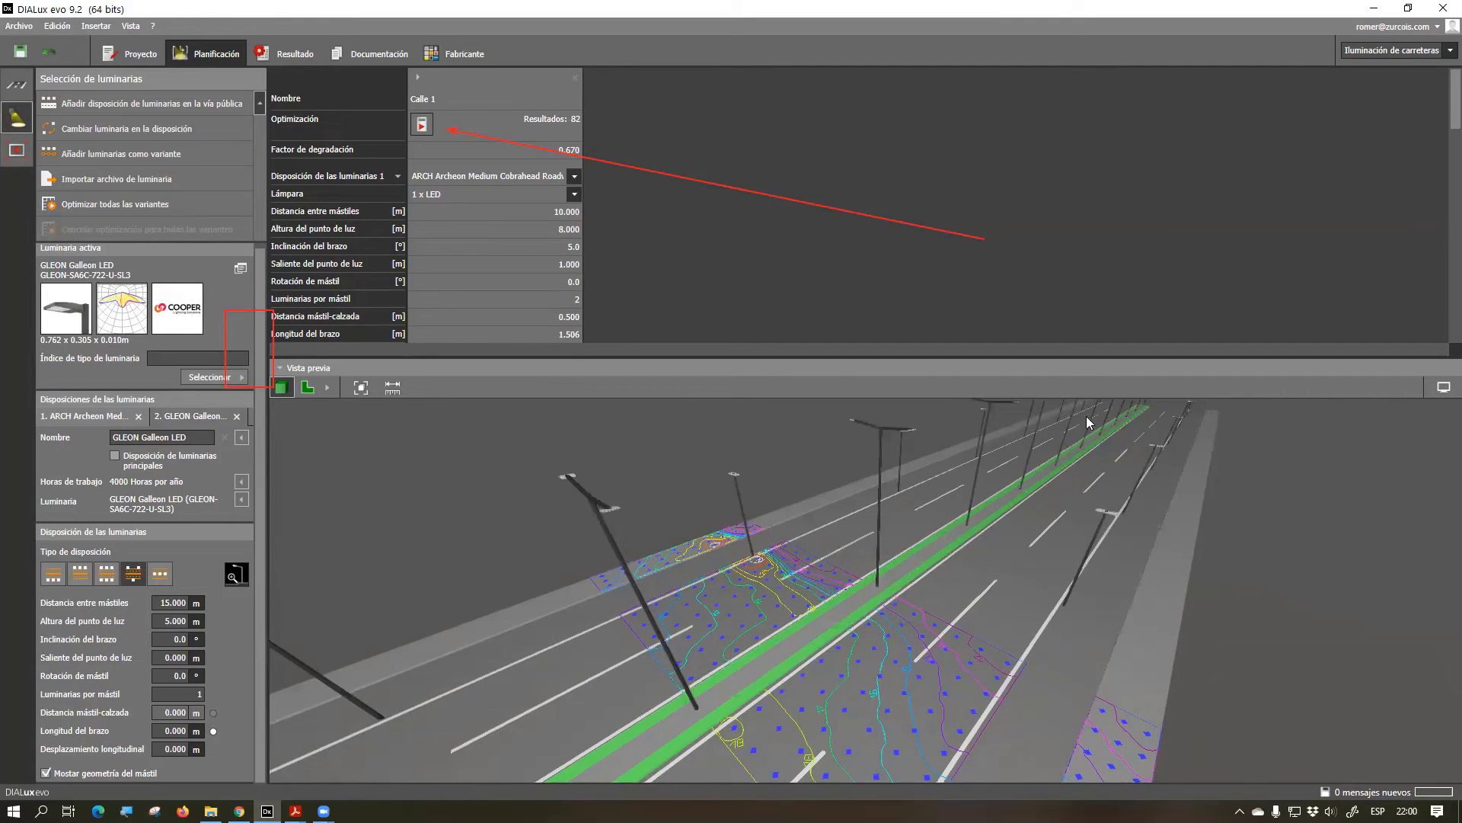
left_click_drag(1058, 517, 1015, 533)
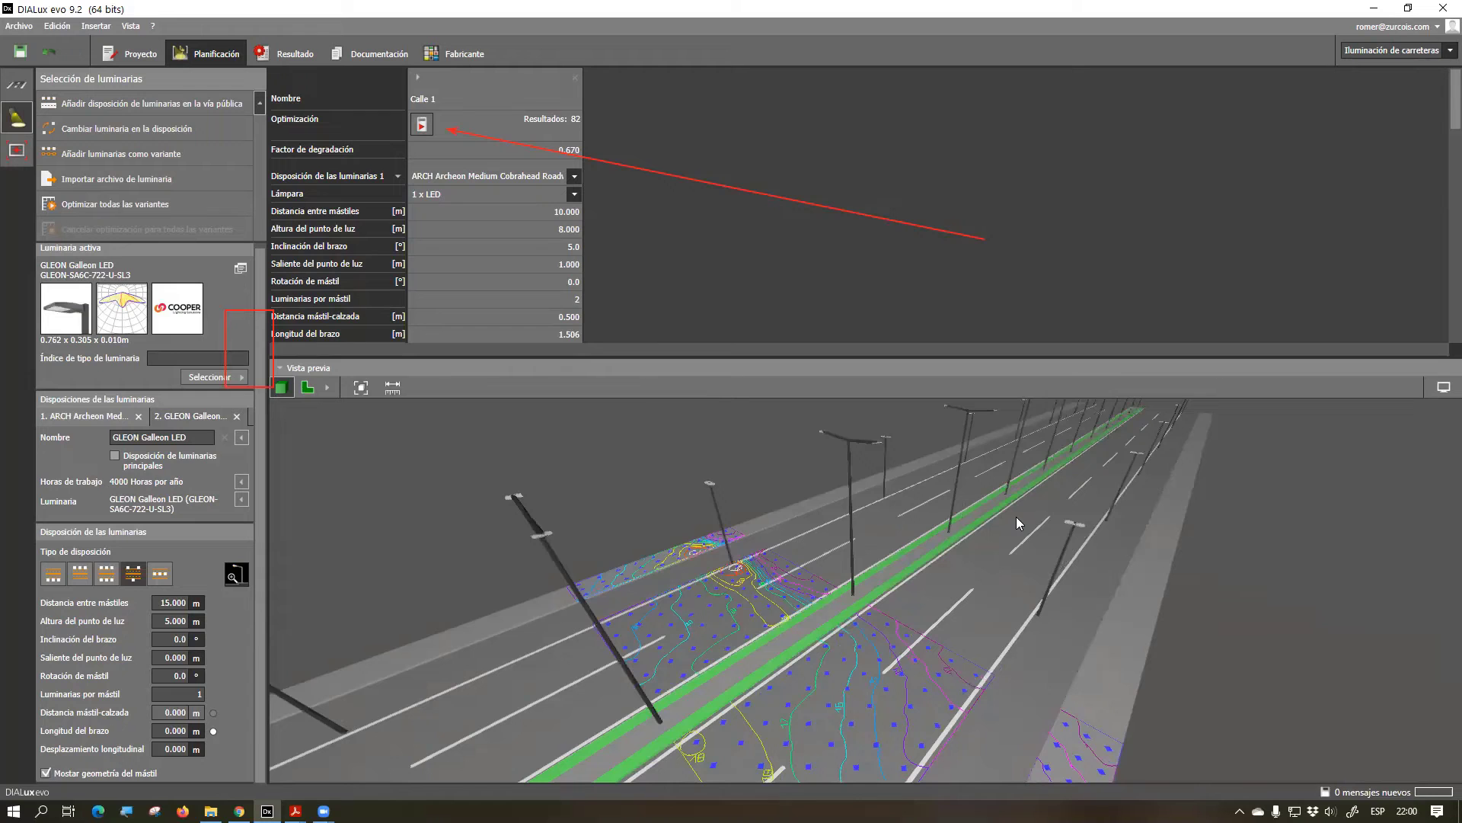
left_click_drag(1017, 517, 977, 529)
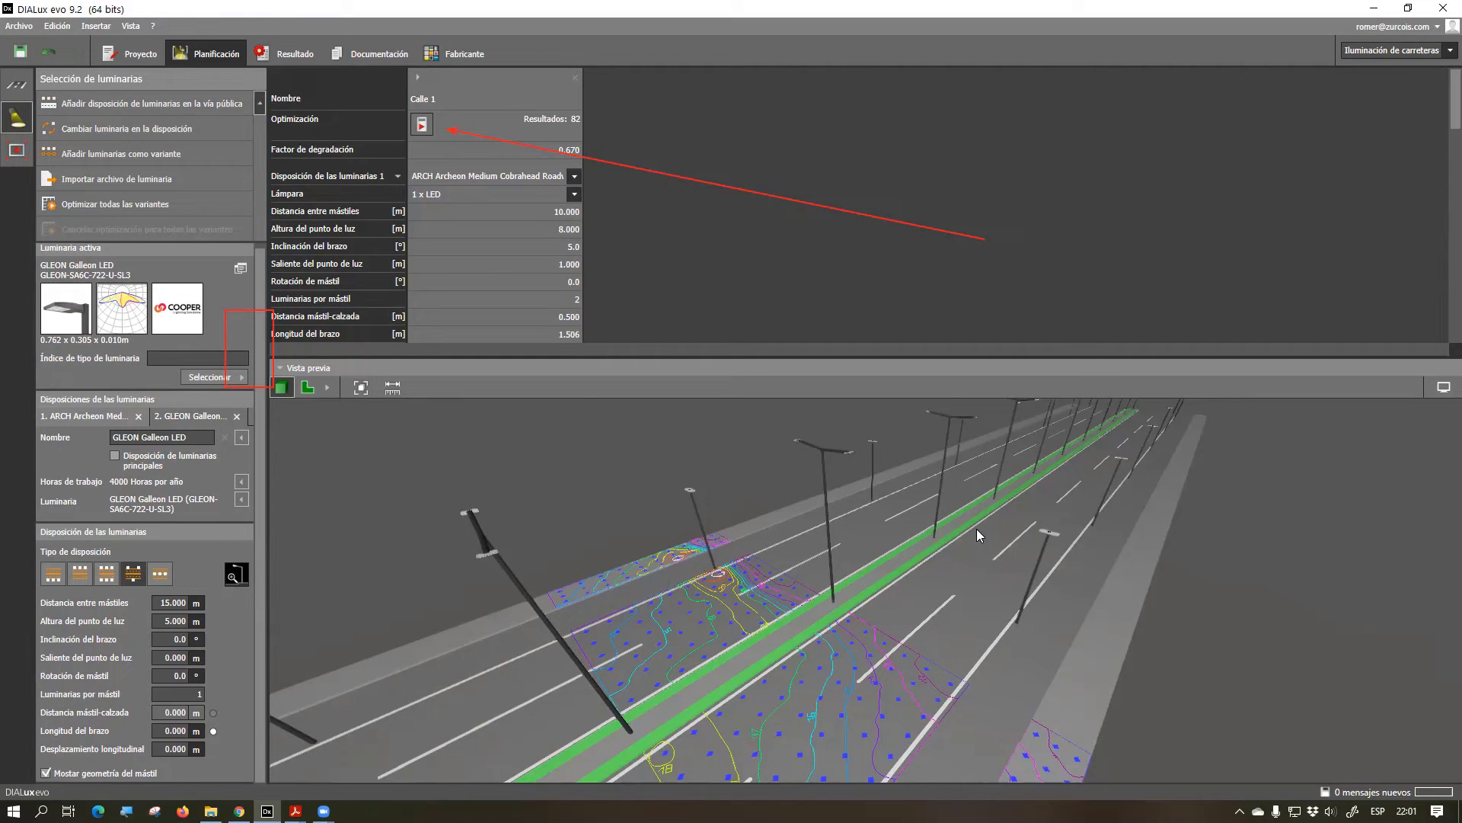
left_click_drag(492, 579, 723, 509)
middle_click_drag(757, 512, 713, 503)
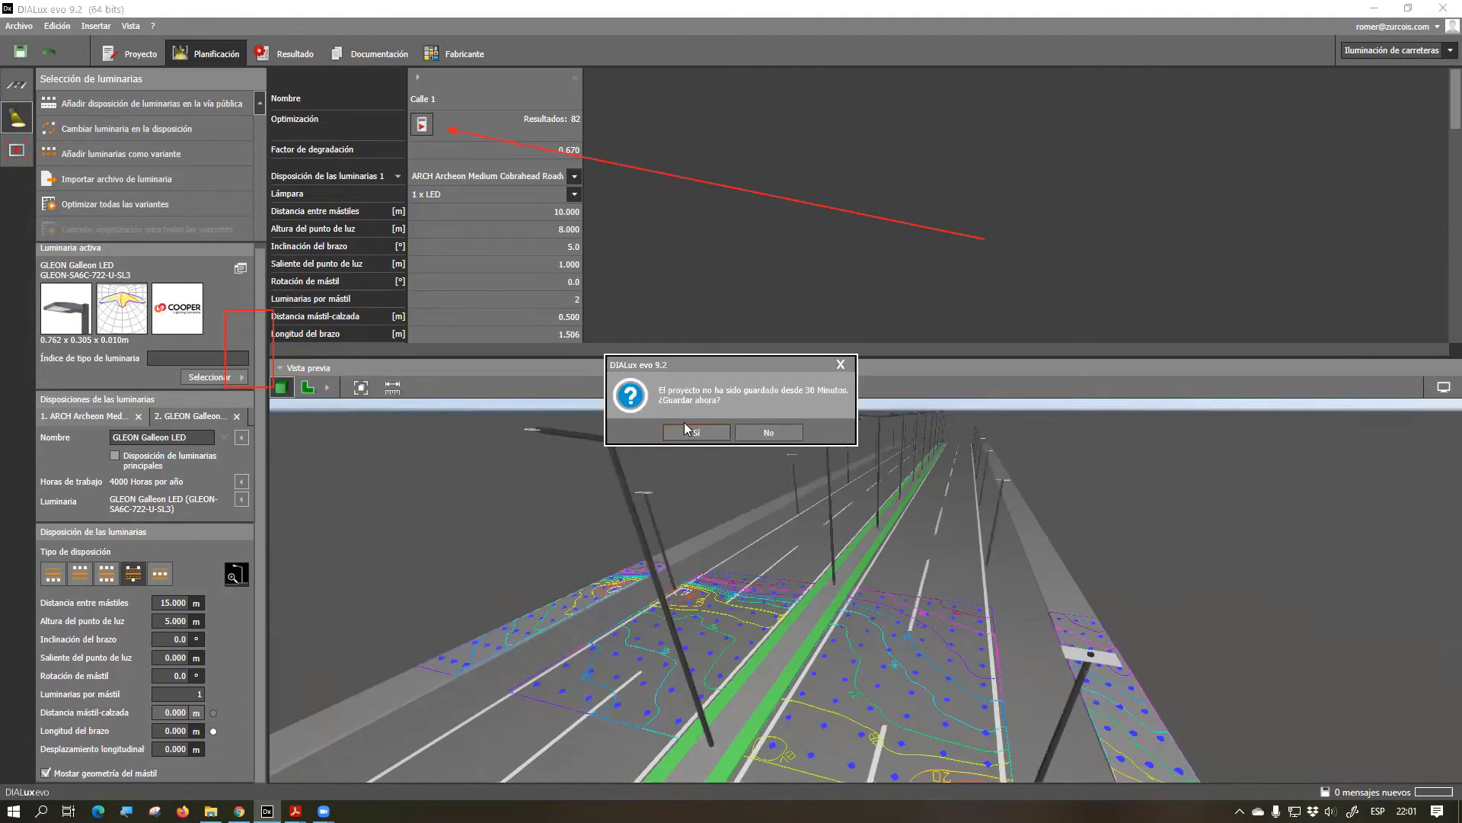
Save the project as Proyecto 3.evo in the Projects folder
left_click(700, 433)
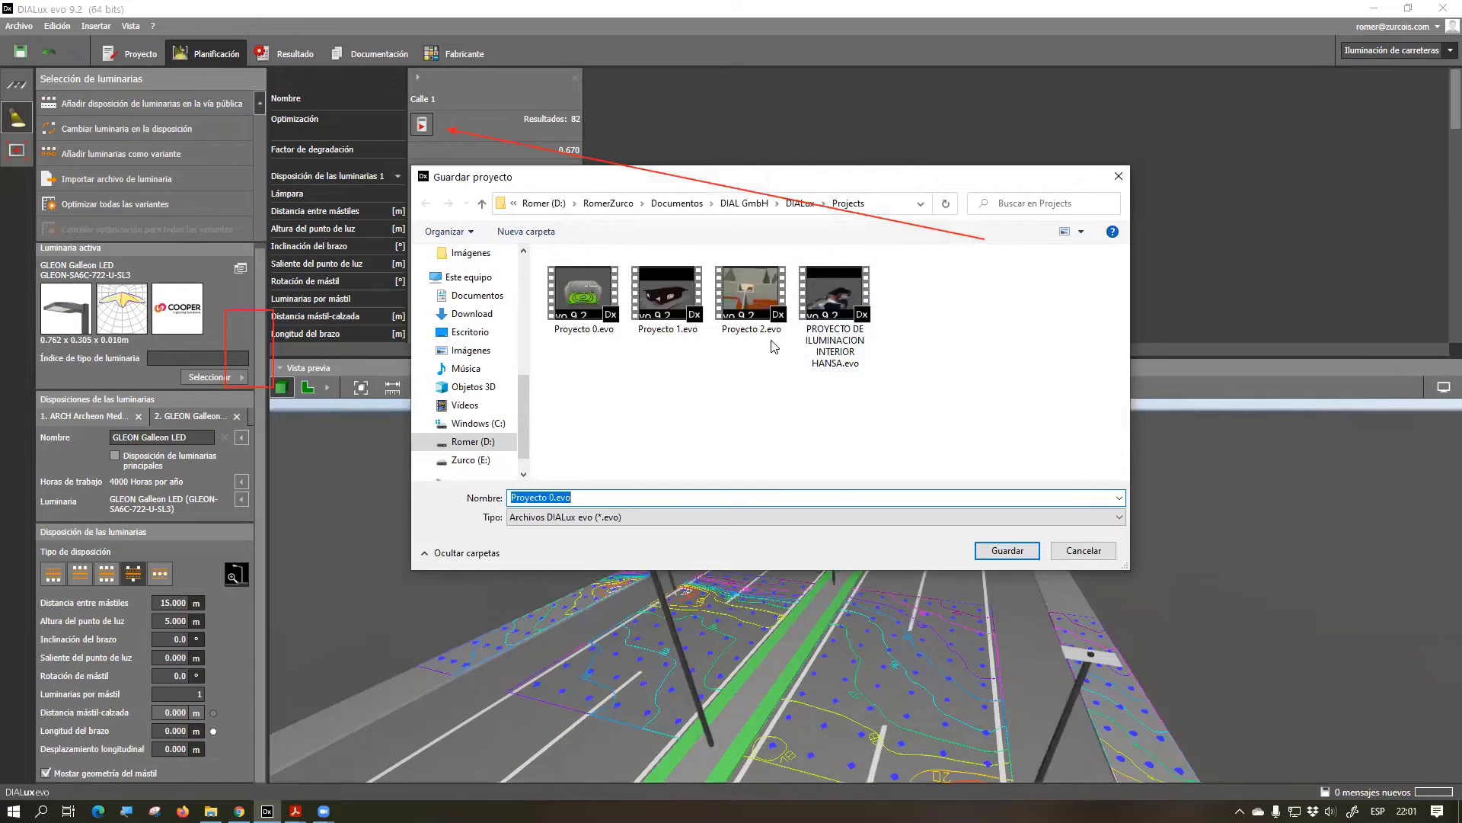
left_click_drag(547, 498, 609, 501)
key("BackSpace")
type("3")
key("Return")
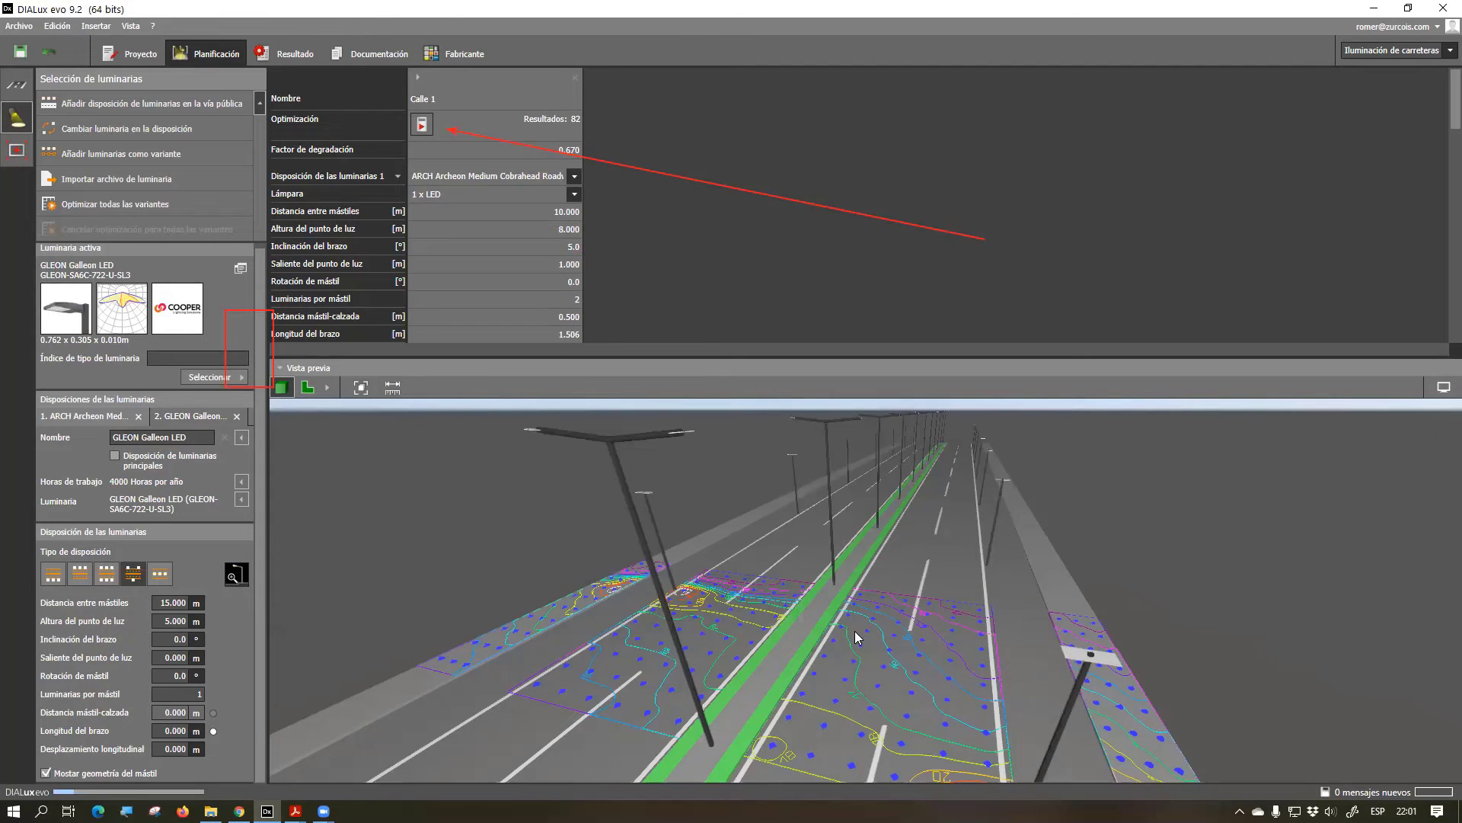
Frame the street with its luminaires and isolines in the 3D preview and save it as a new view
mouse_move(815, 657)
right_mouse_down()
mouse_move(823, 629)
mouse_move(813, 641)
right_mouse_up()
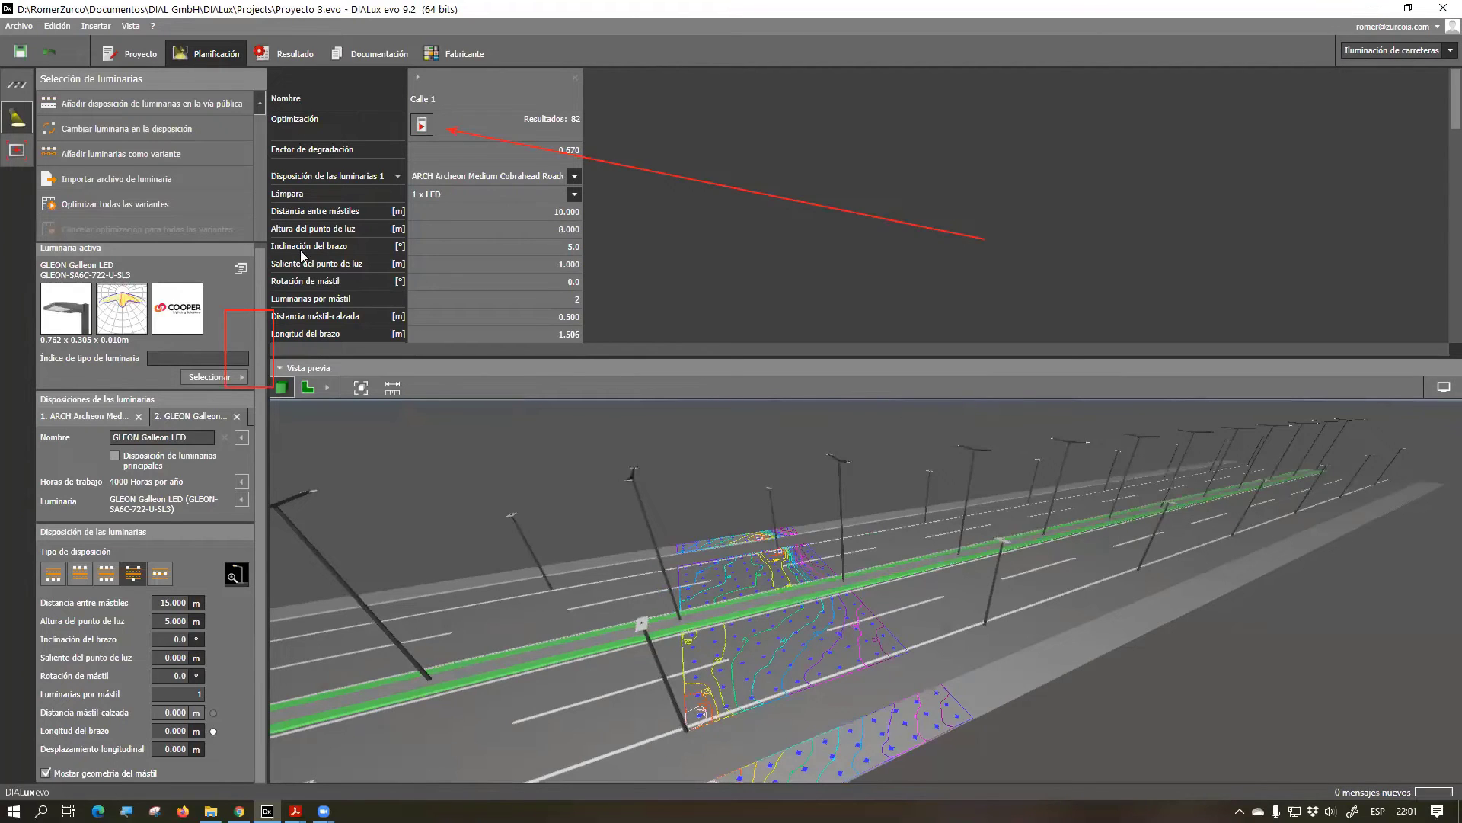
left_click(18, 153)
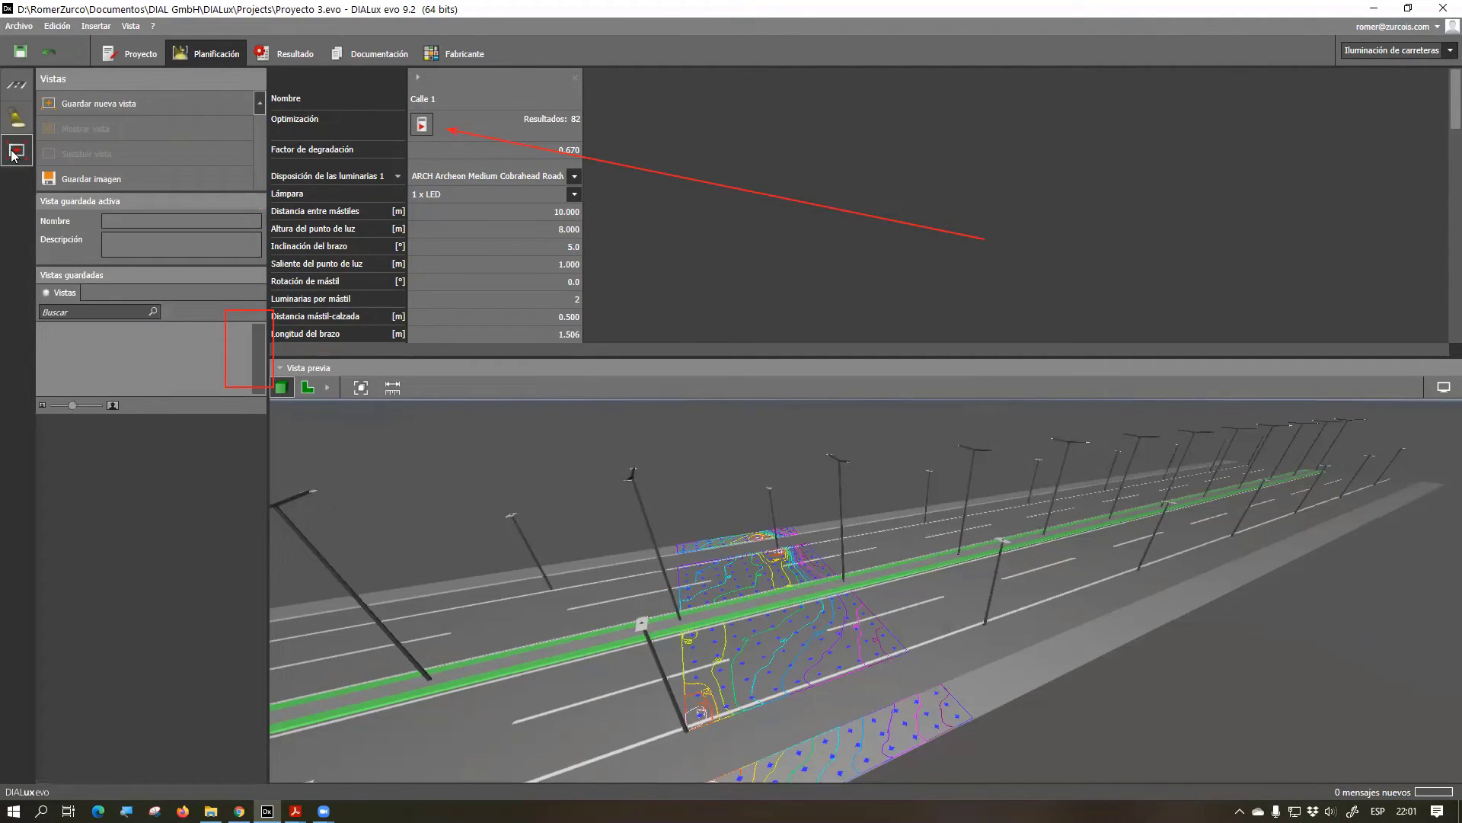
right_click_drag(729, 451, 754, 551)
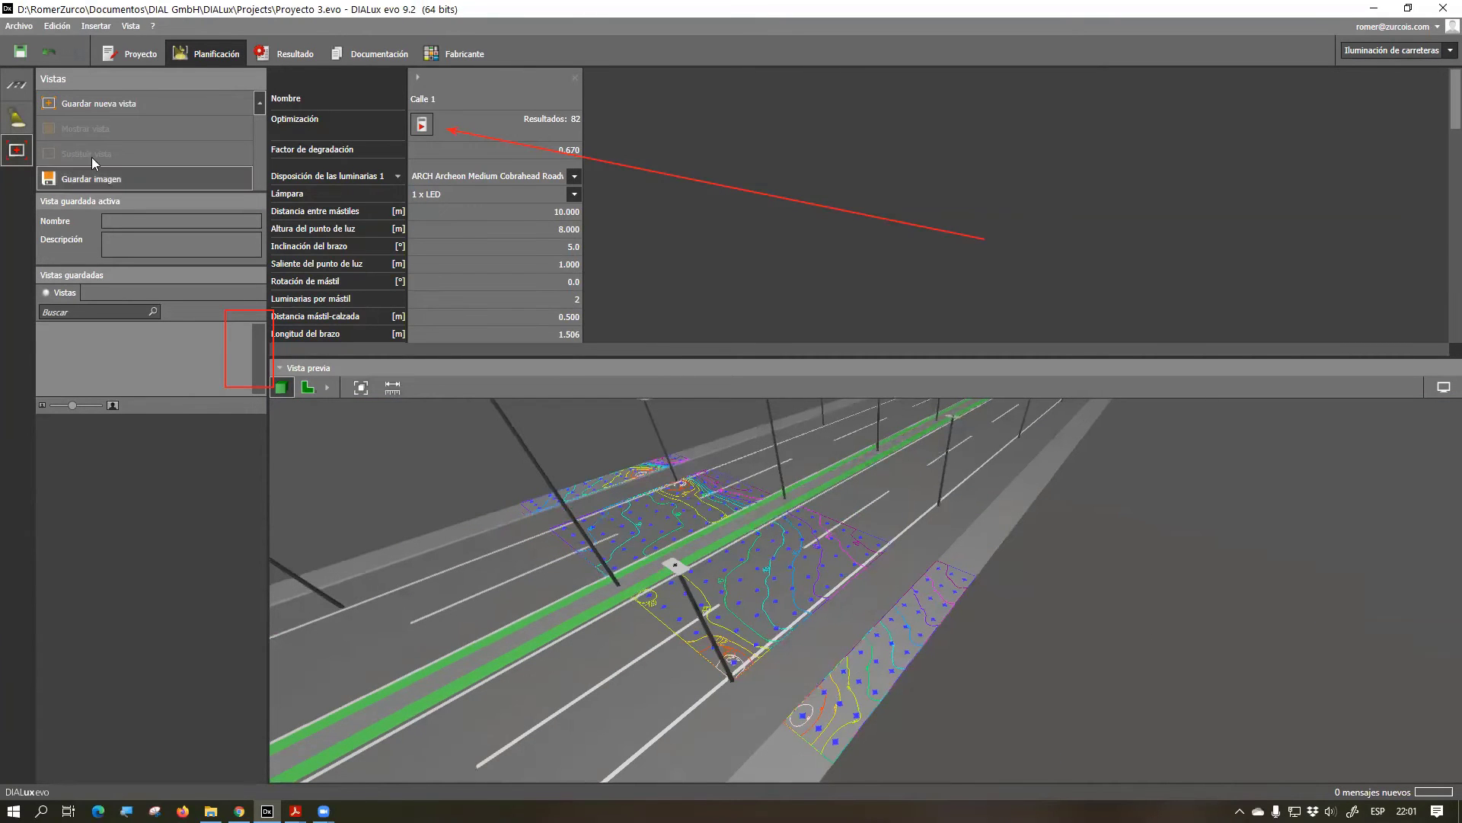
left_click(104, 104)
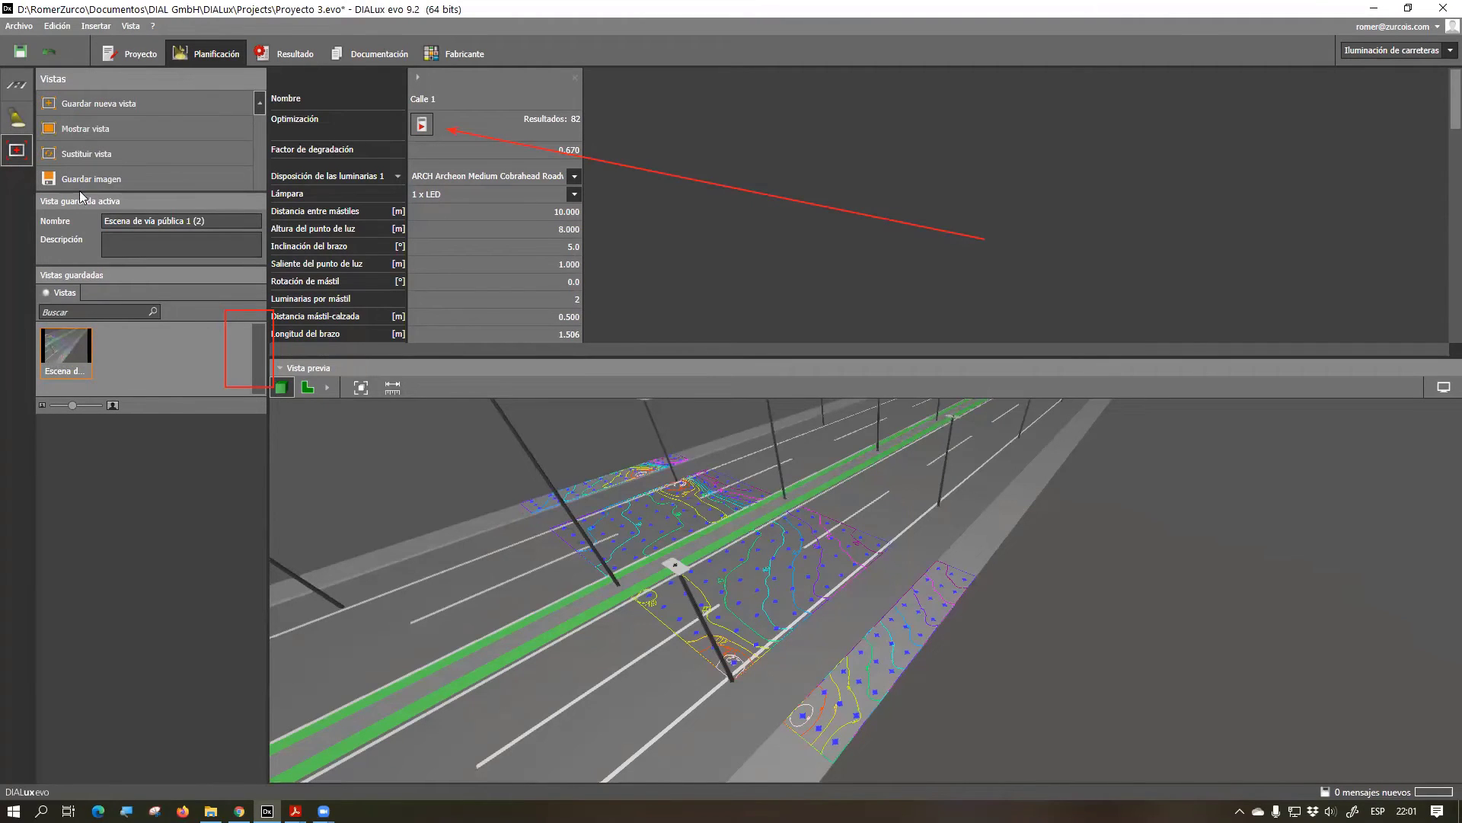
Review the street cross-section and the luminaire arrangement data in the Calle 1 summary of the documentation
left_click(379, 54)
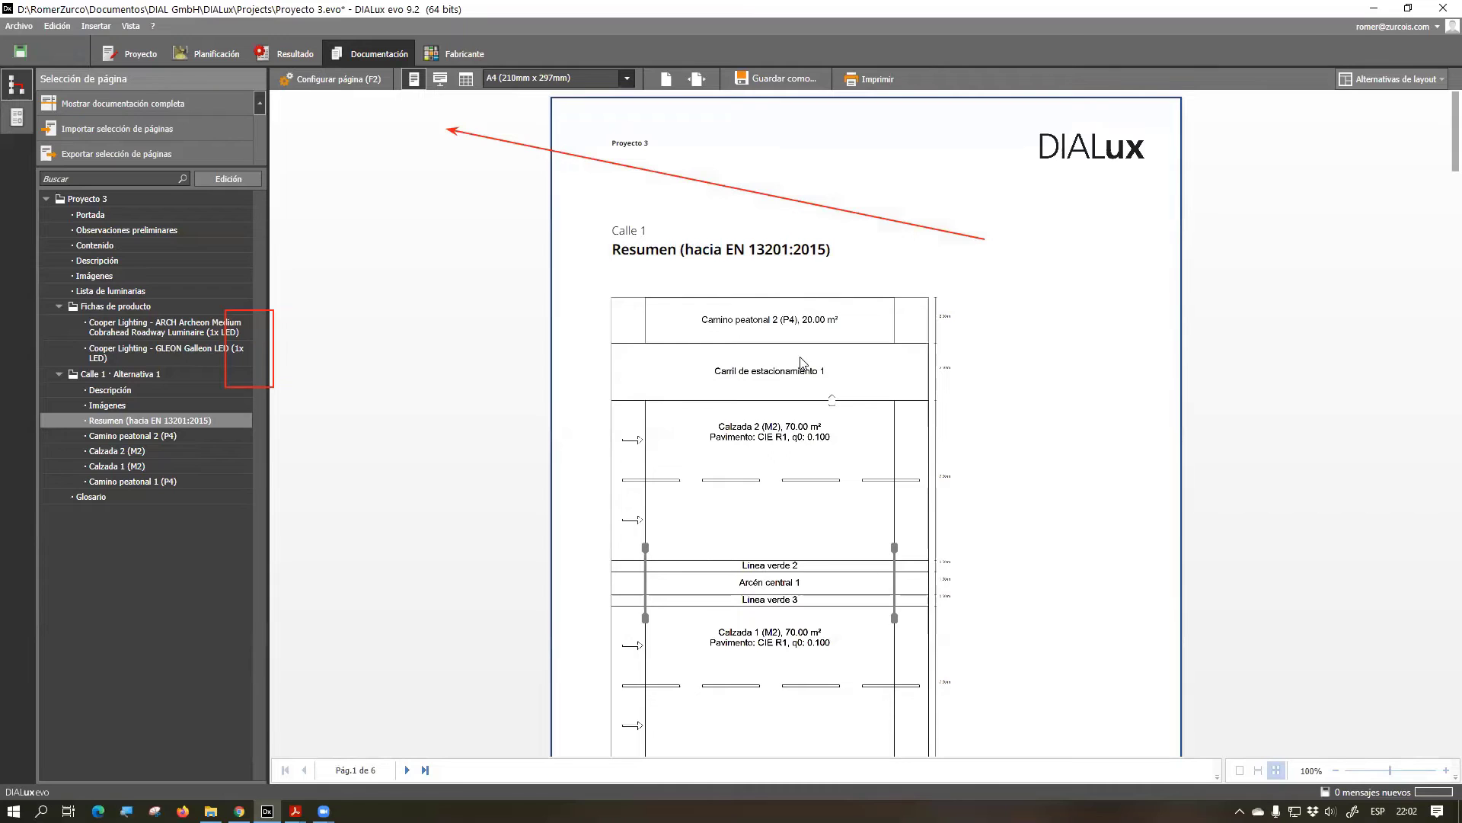
scroll(803, 364, "down", 2)
scroll(795, 335, "down", 1)
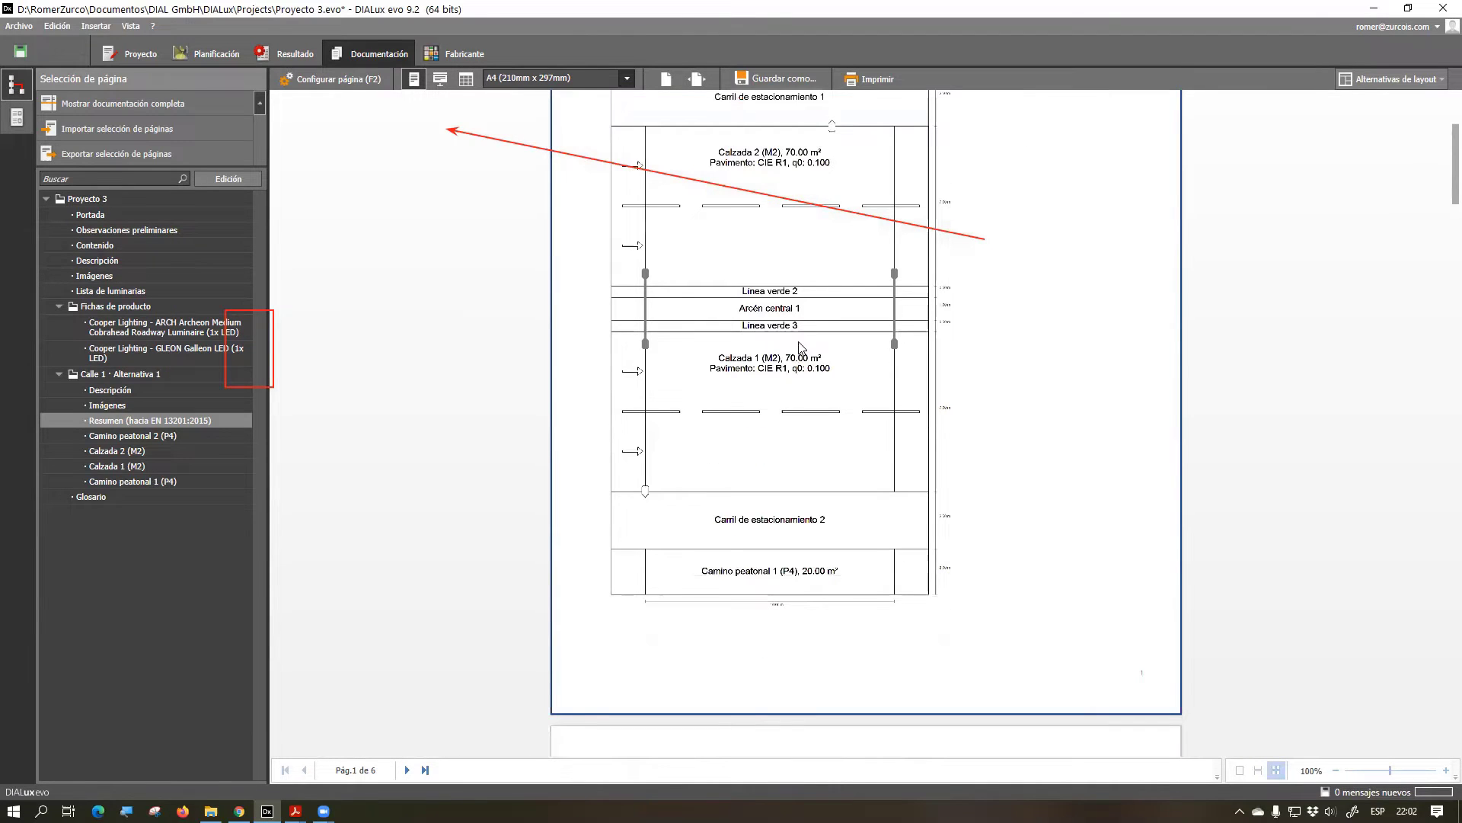
scroll(797, 349, "down", 4)
scroll(796, 349, "up", 2)
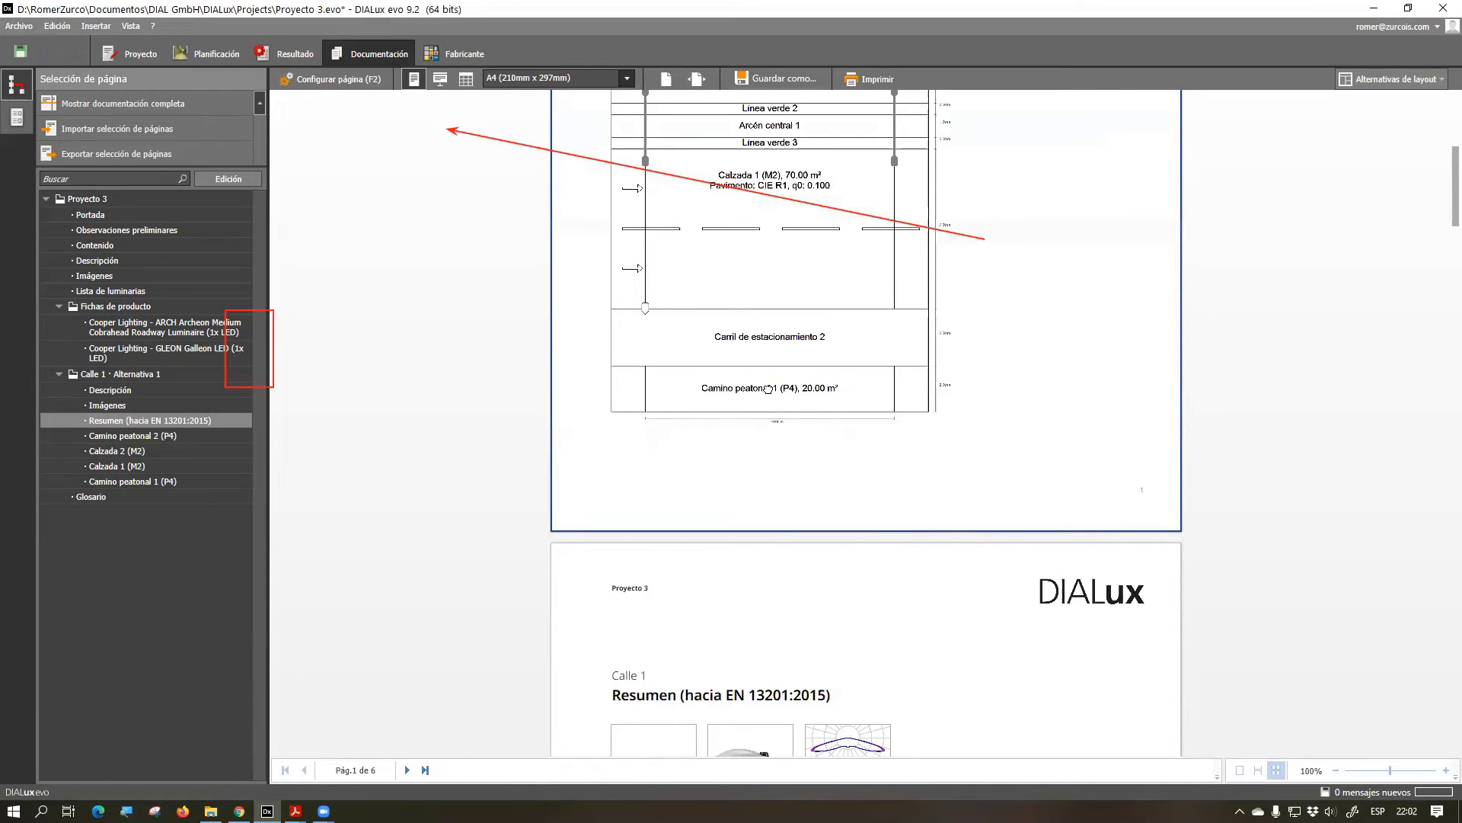
scroll(792, 391, "up", 1)
scroll(819, 393, "down", 10)
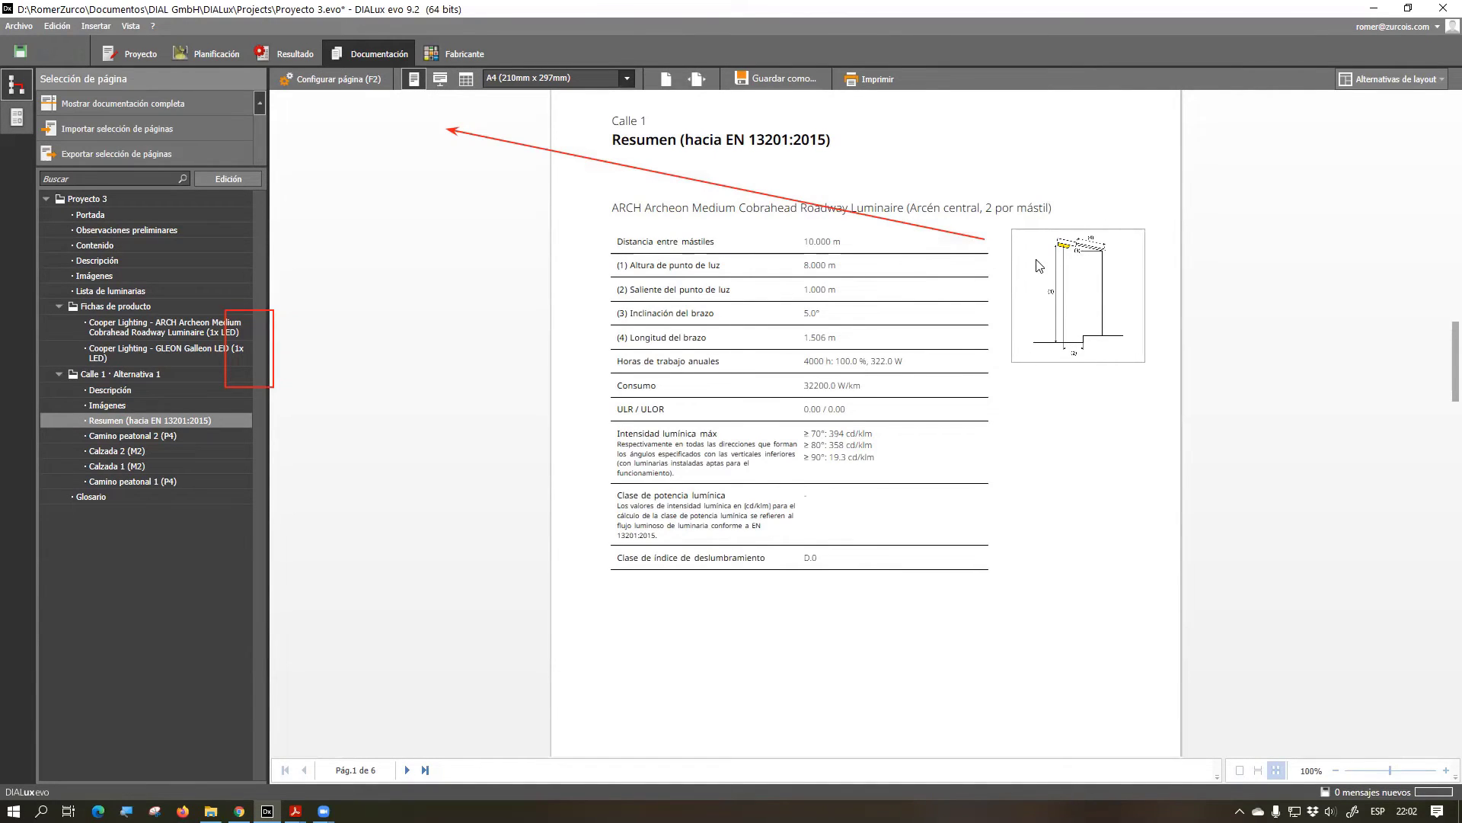
scroll(911, 326, "down", 10)
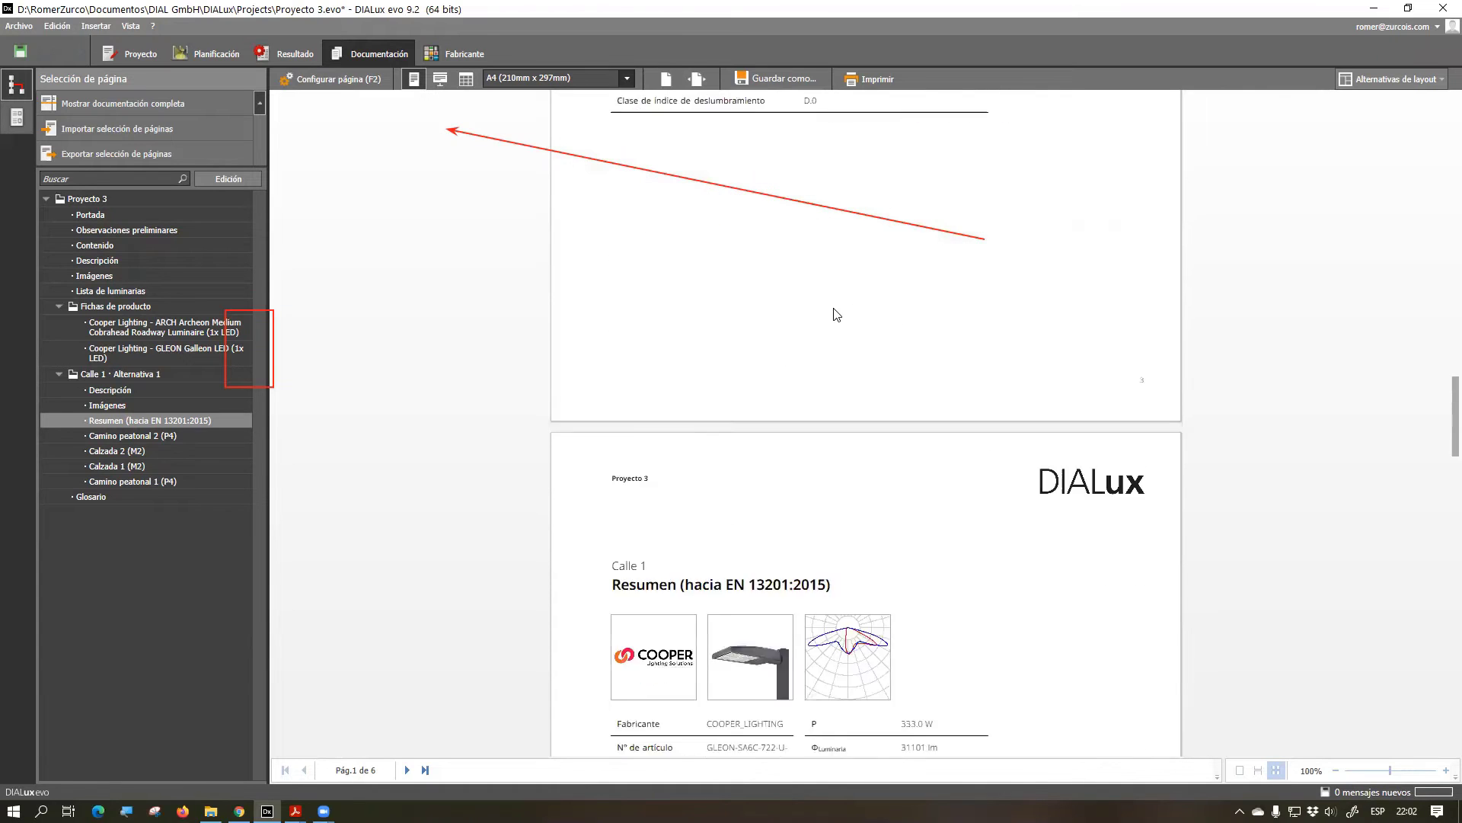
Examine the evaluation field results and the energy efficiency indicators in the Calle 1 summary
scroll(824, 321, "down", 12)
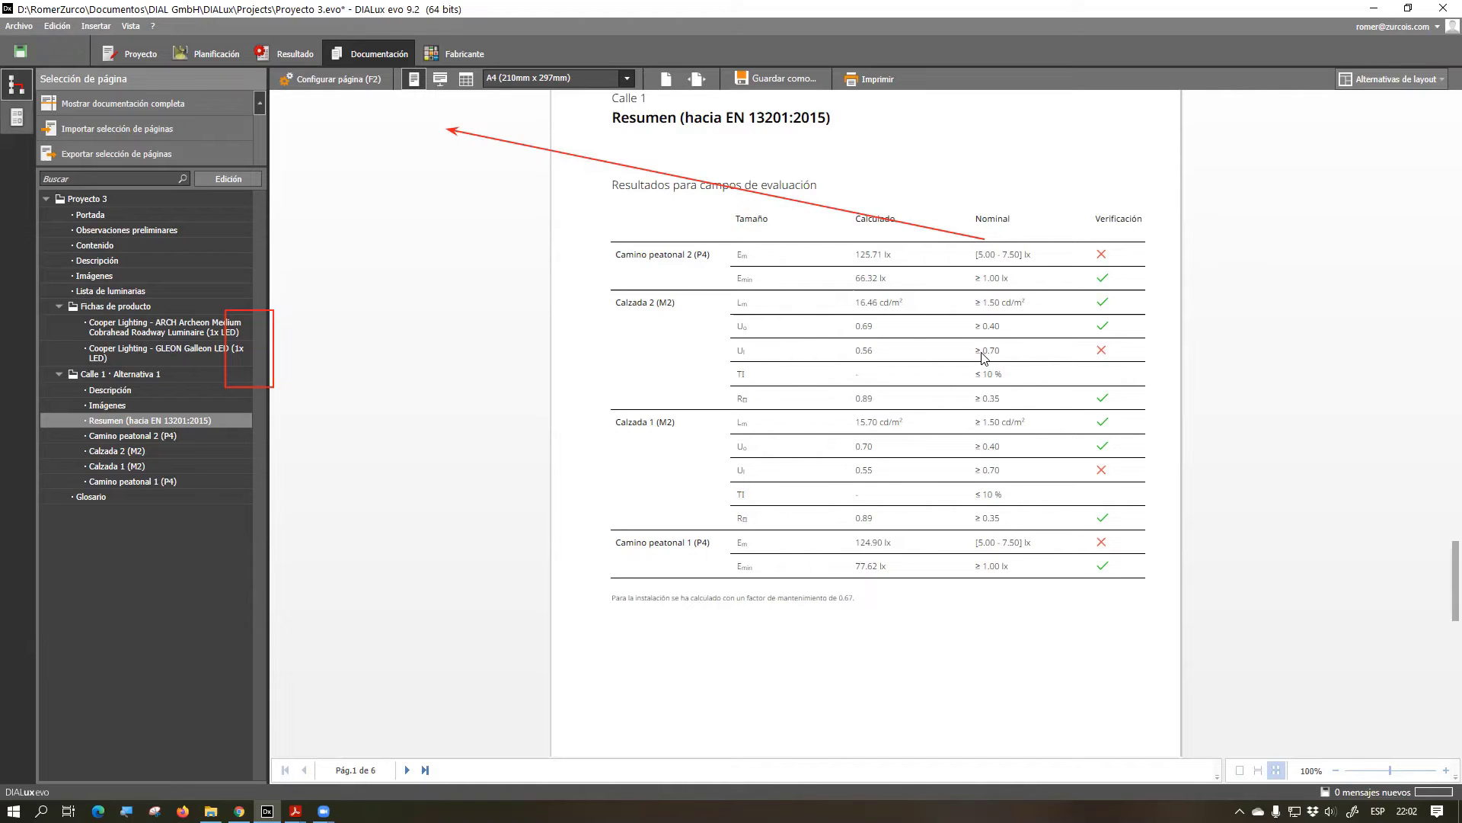
scroll(983, 387, "down", 10)
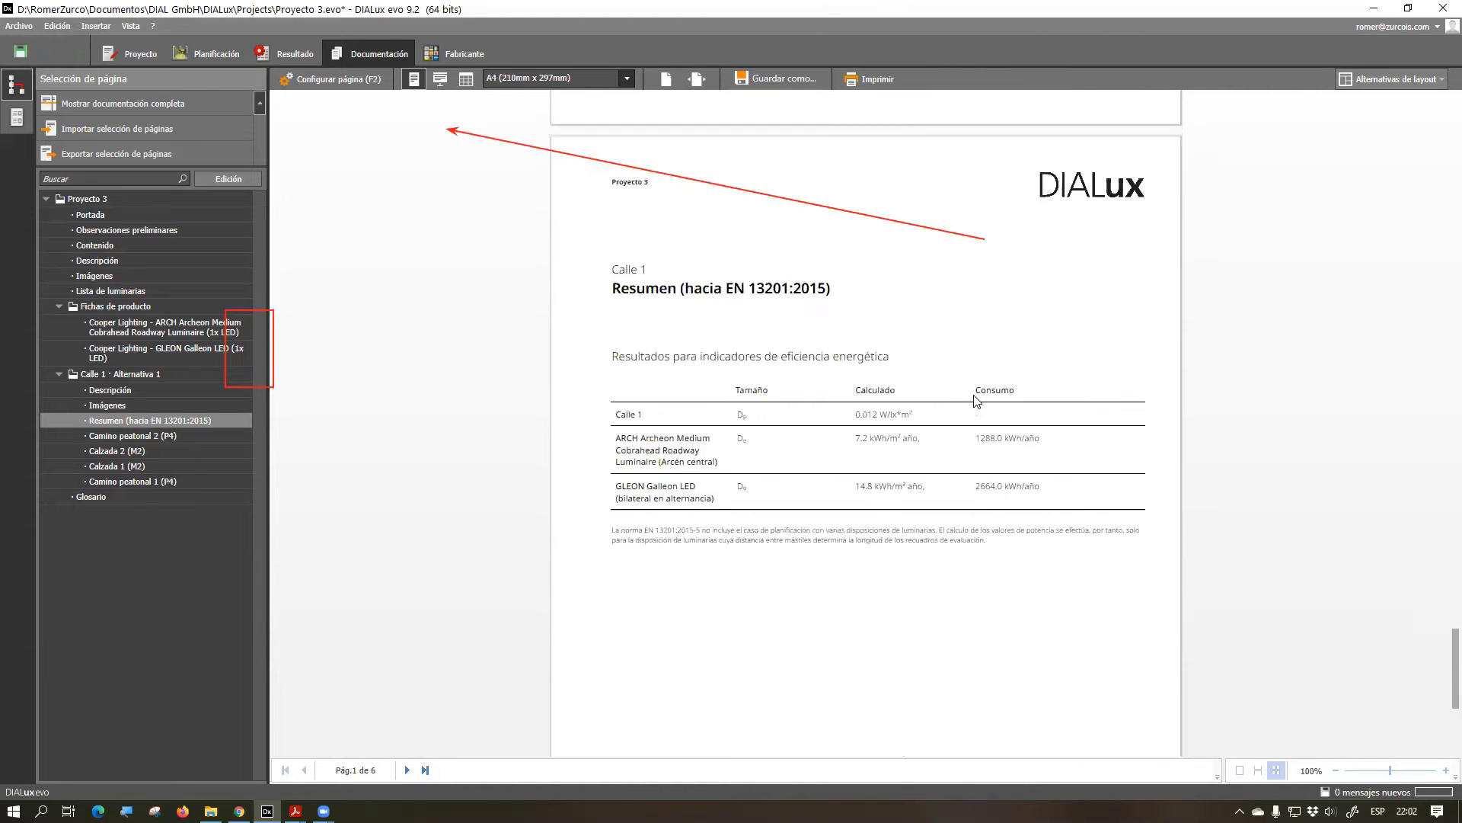
scroll(906, 279, "up", 3)
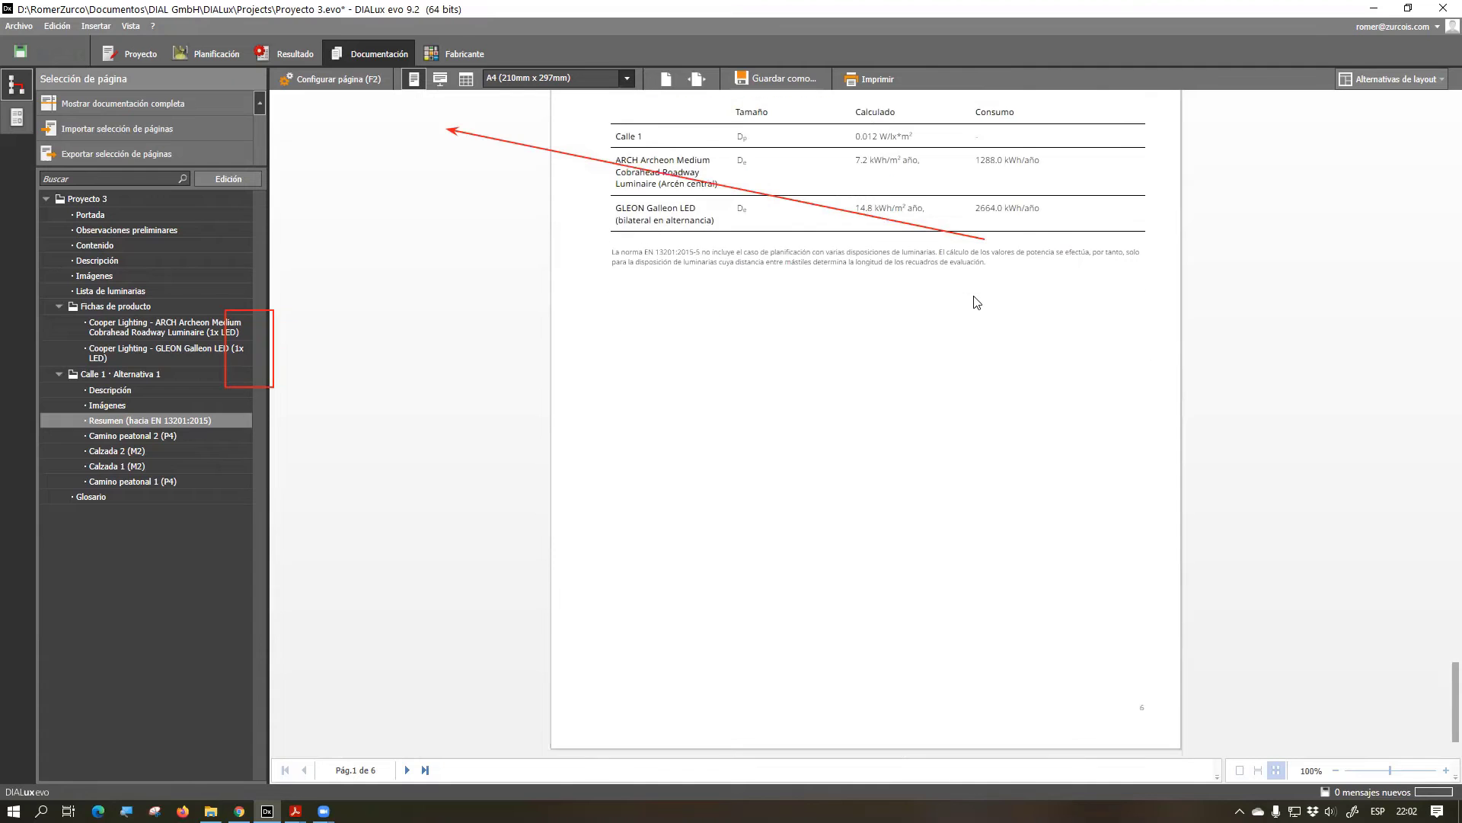
scroll(881, 416, "down", 20)
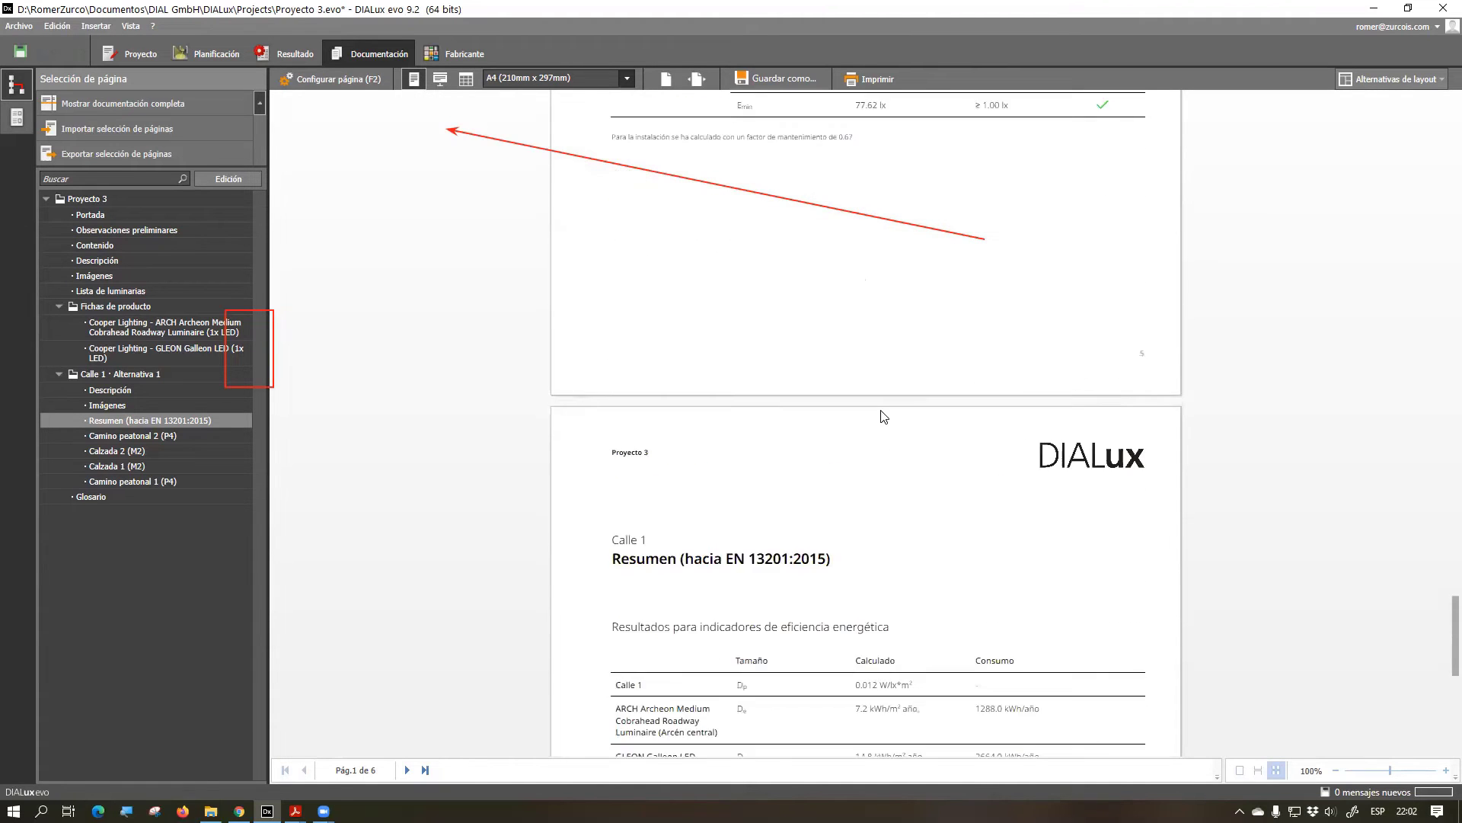
scroll(881, 416, "down", 9)
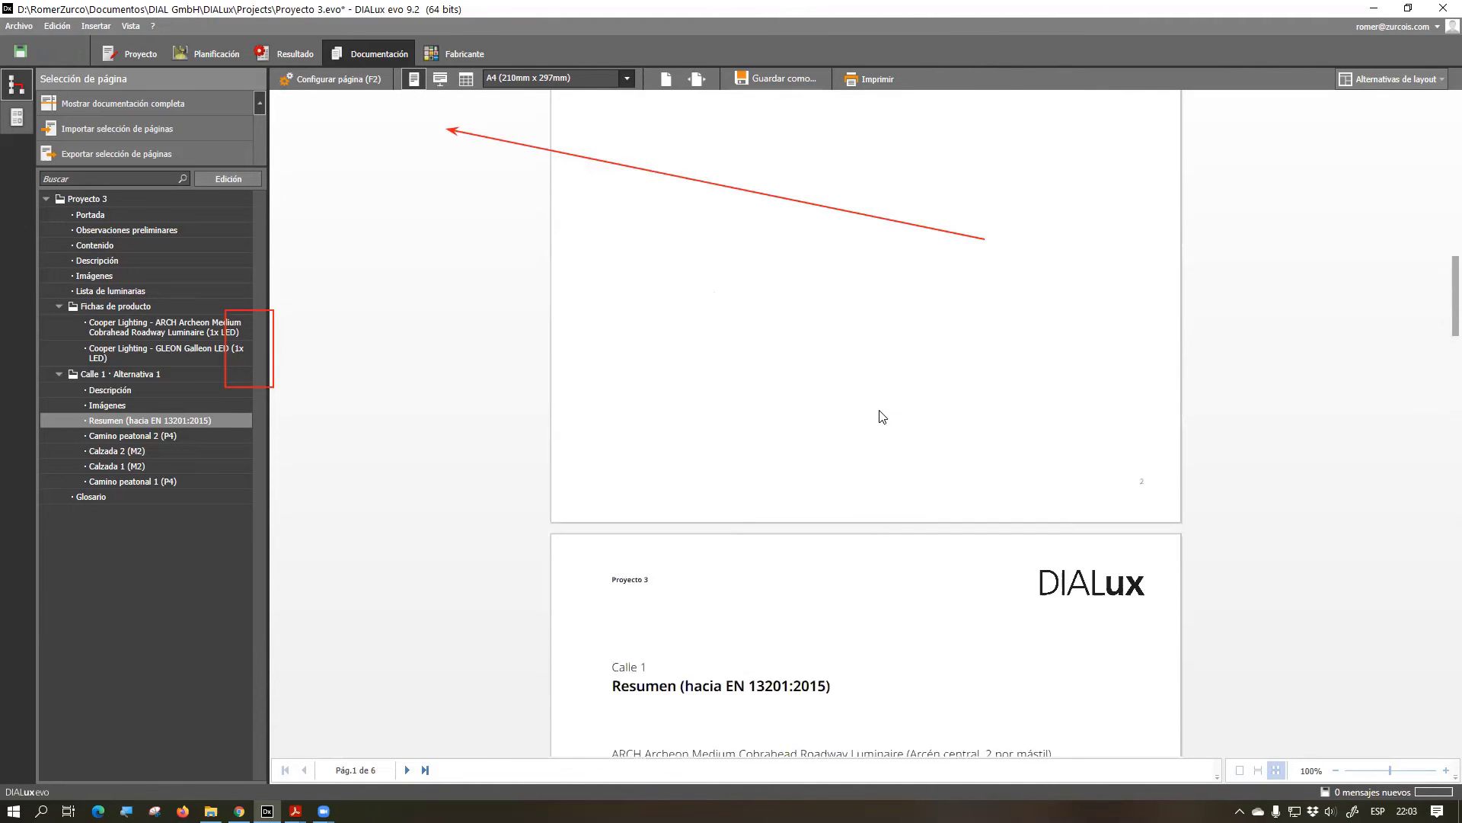
Export the summary as Calle 1 - Alternativa 1_Resumen (hacia EN 13201_2015)_Informe.pdf in the Raytrace folder, and return to the project
left_click(791, 79)
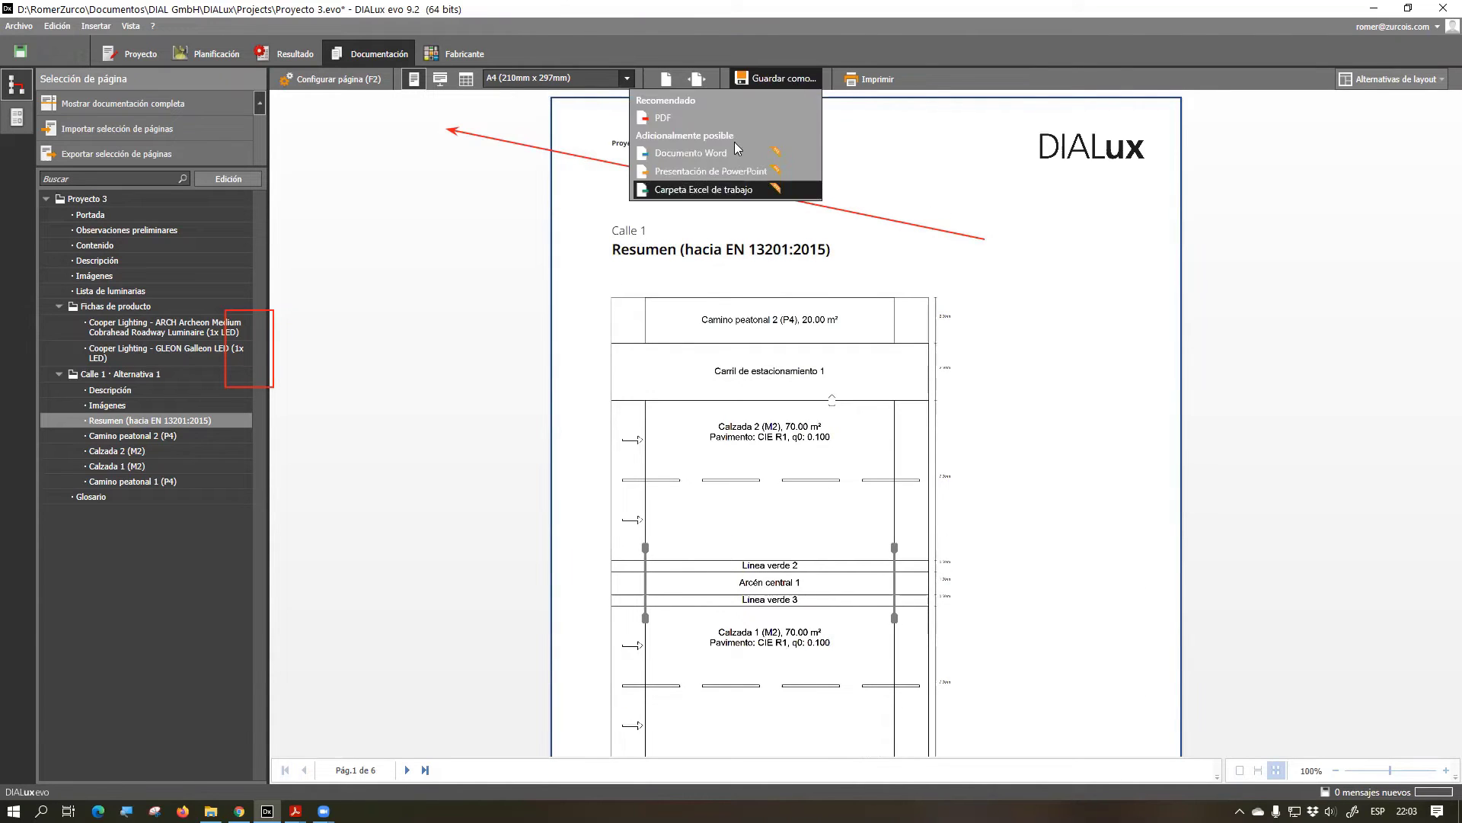
left_click(696, 119)
left_click(763, 583)
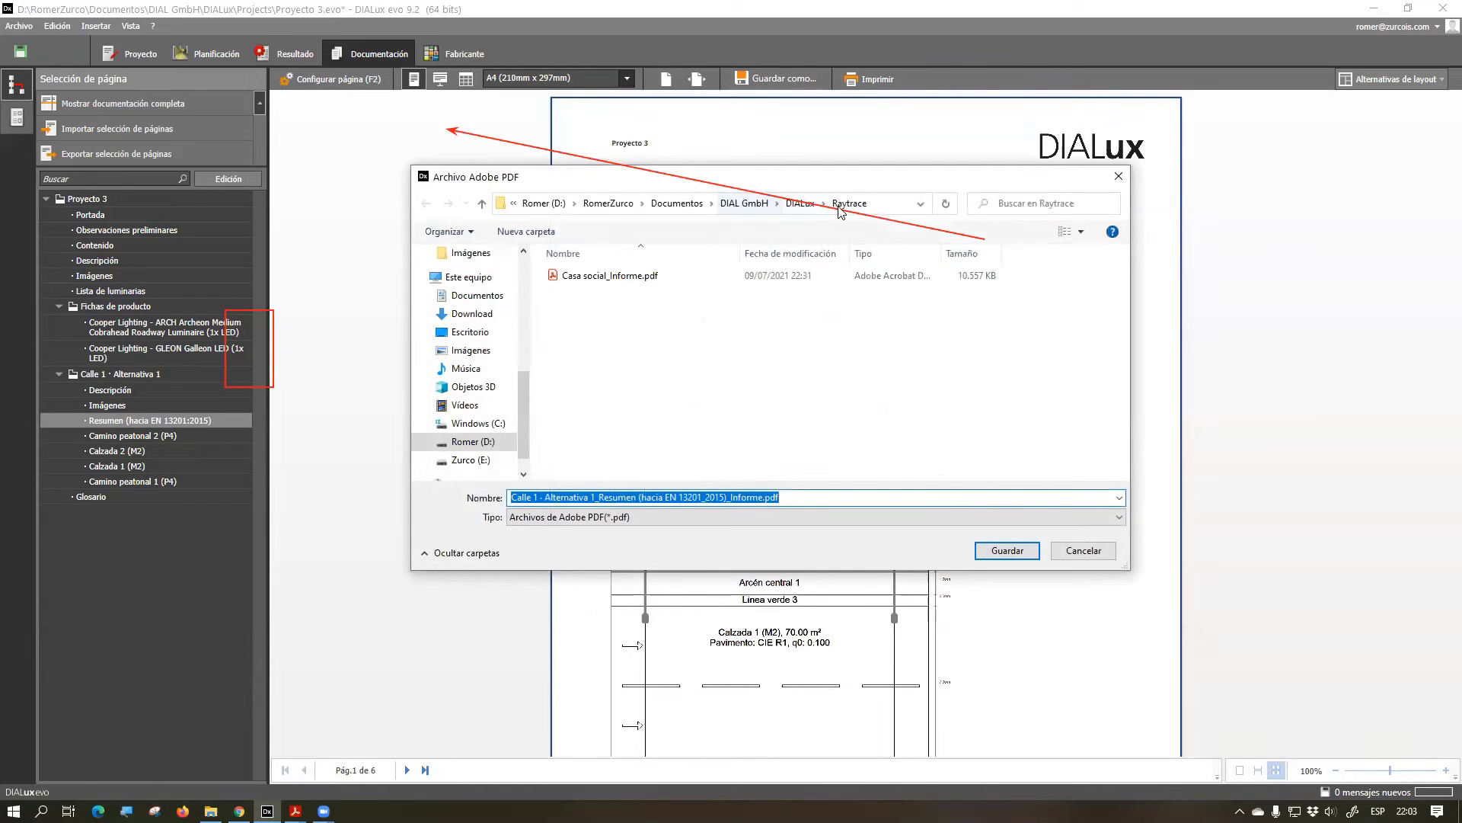
left_click(1007, 550)
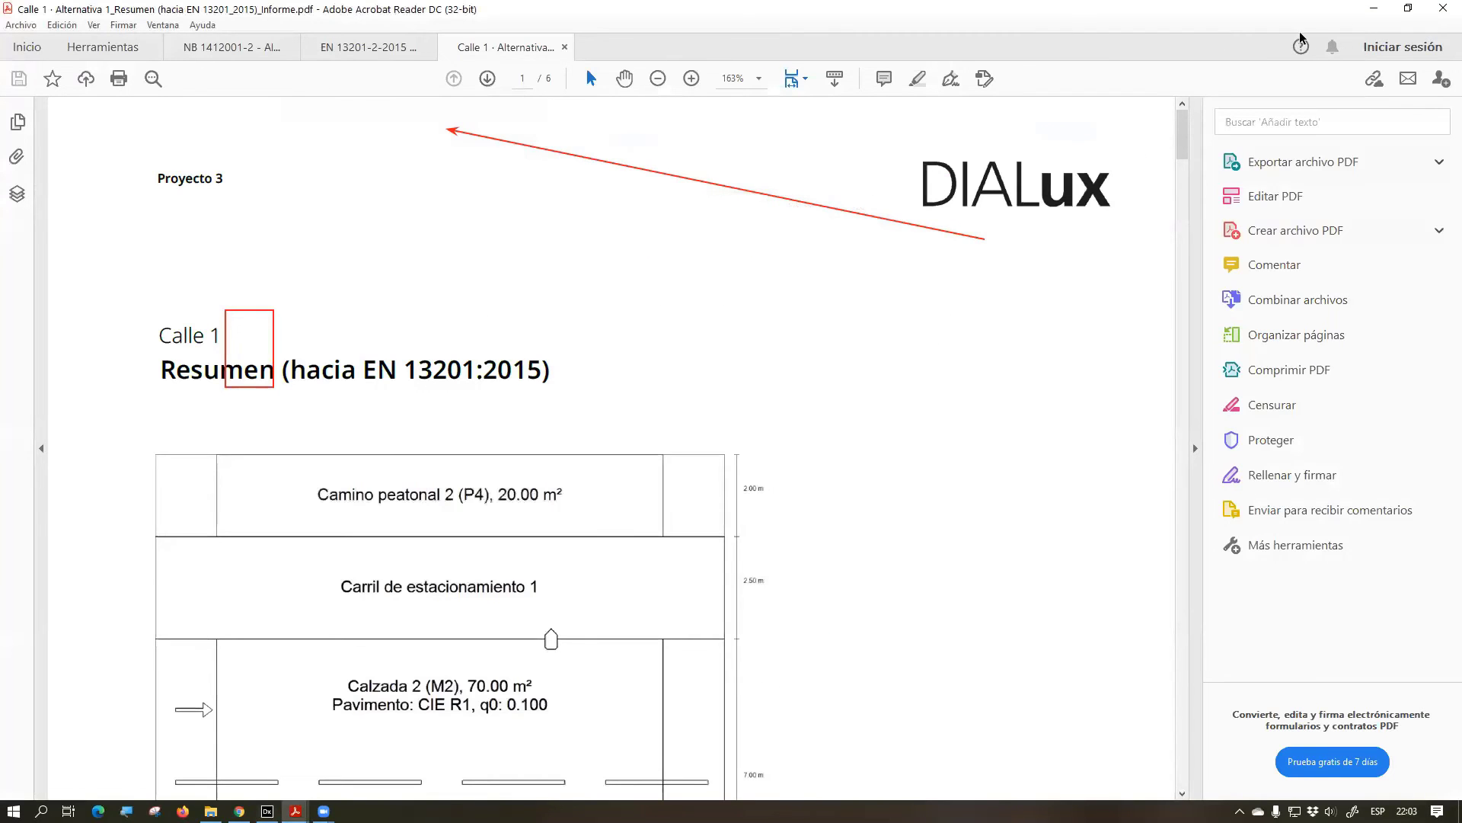
left_click(1373, 9)
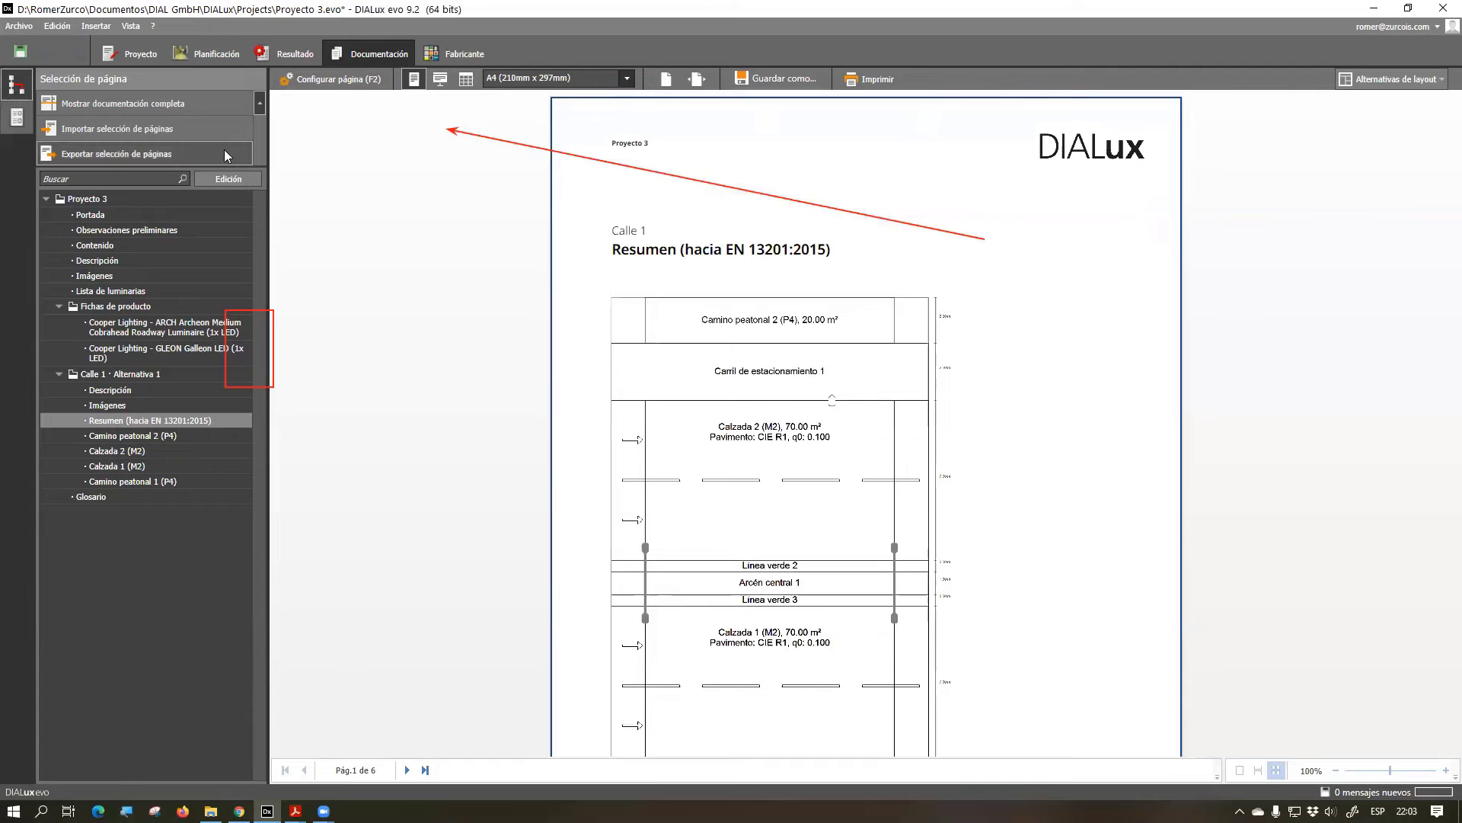
Save Proyecto 3 and close it
left_click(19, 51)
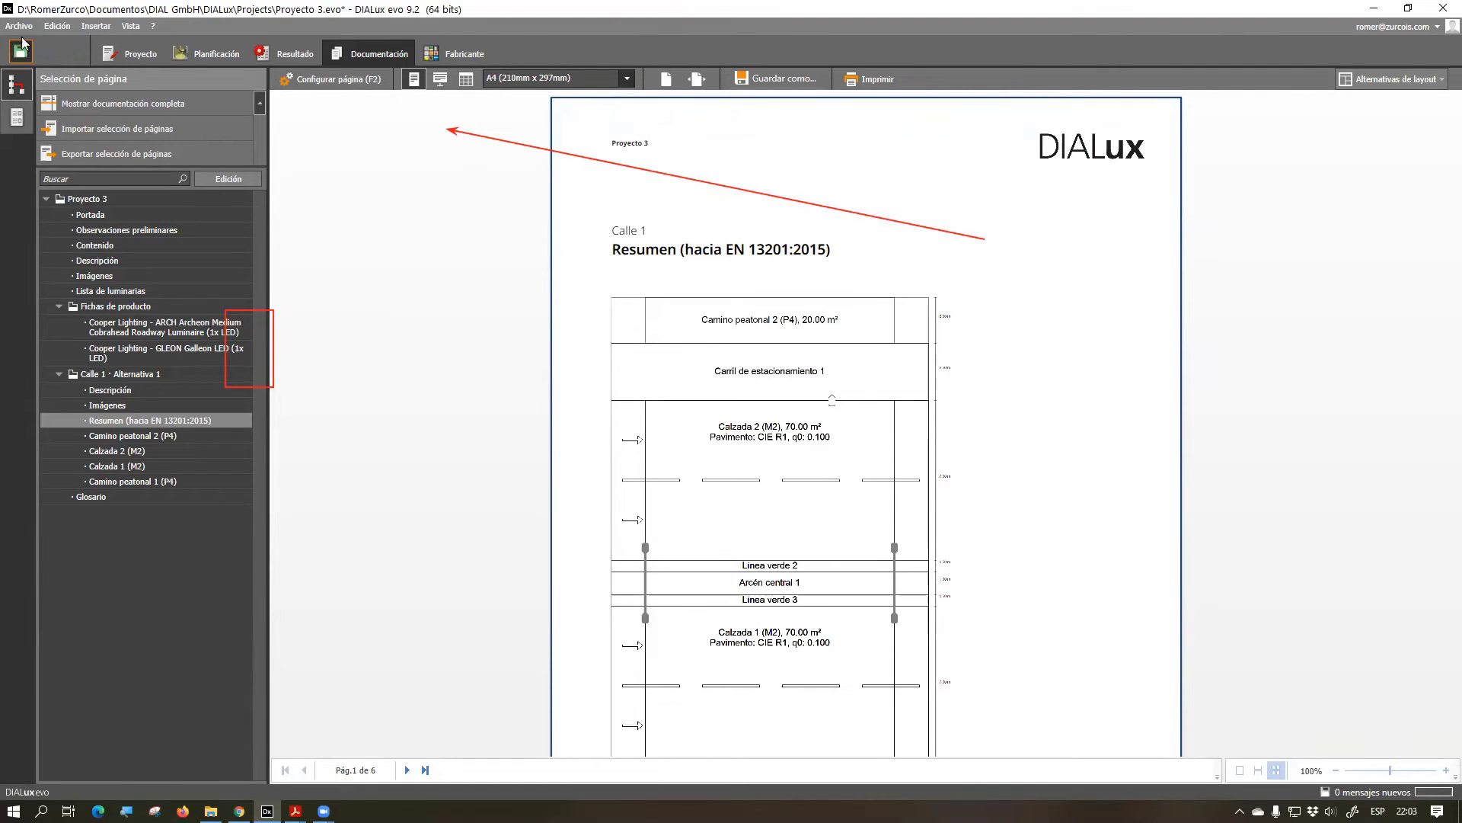
left_click(22, 28)
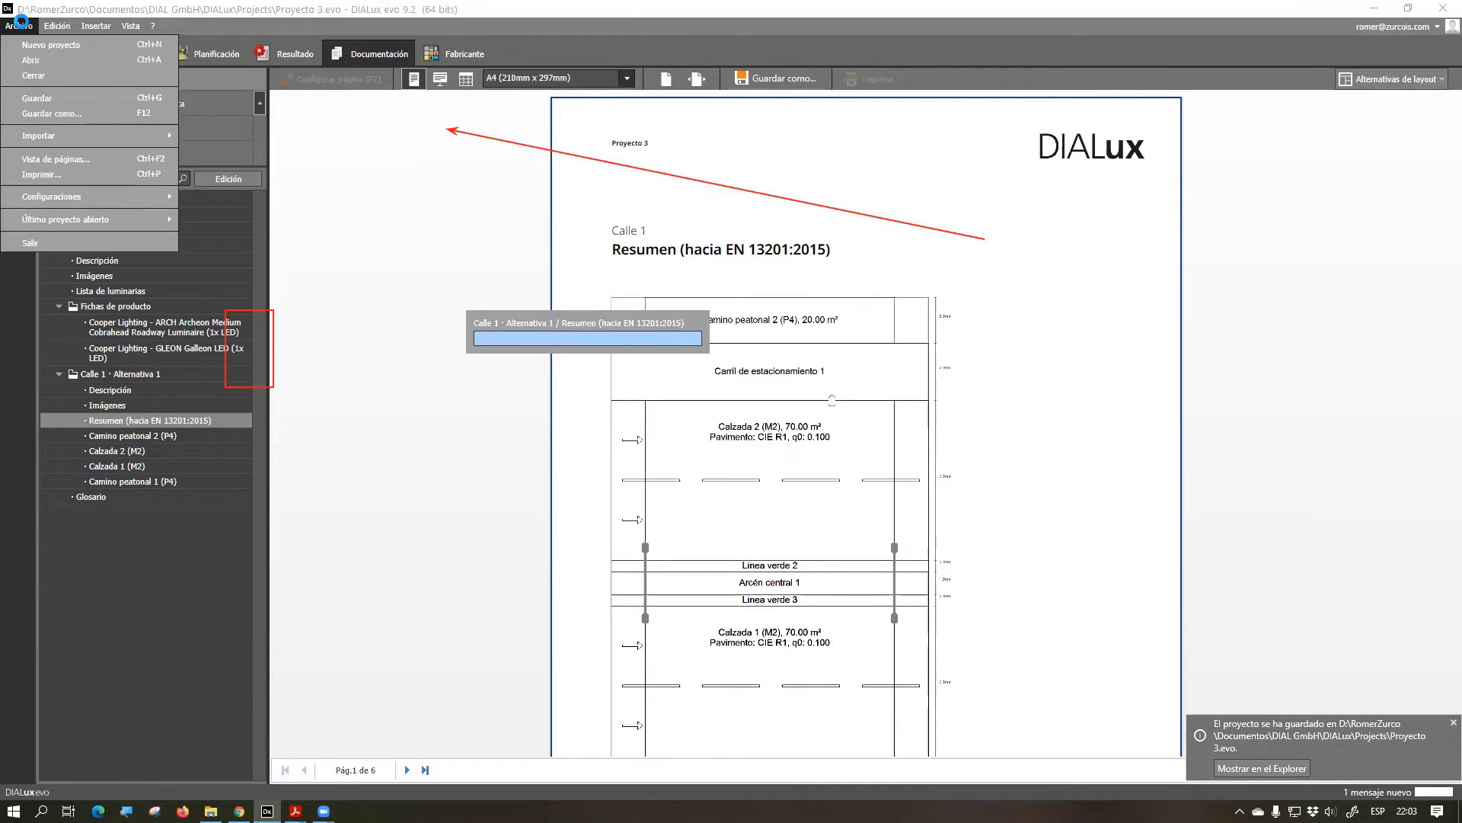
left_click(30, 77)
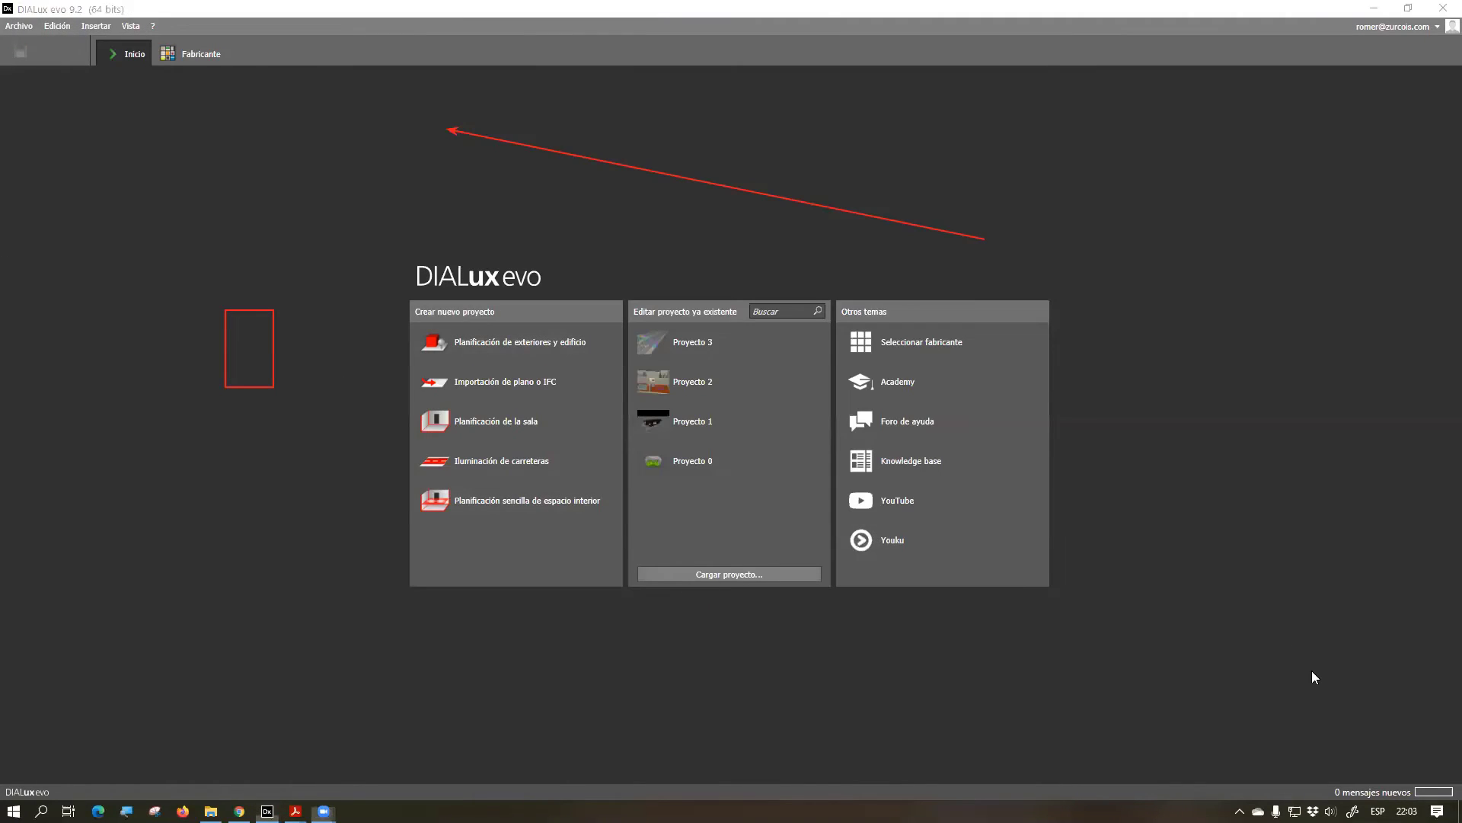
Open the existing project Proyecto 2 and bring up the program's general settings
left_click(1280, 45)
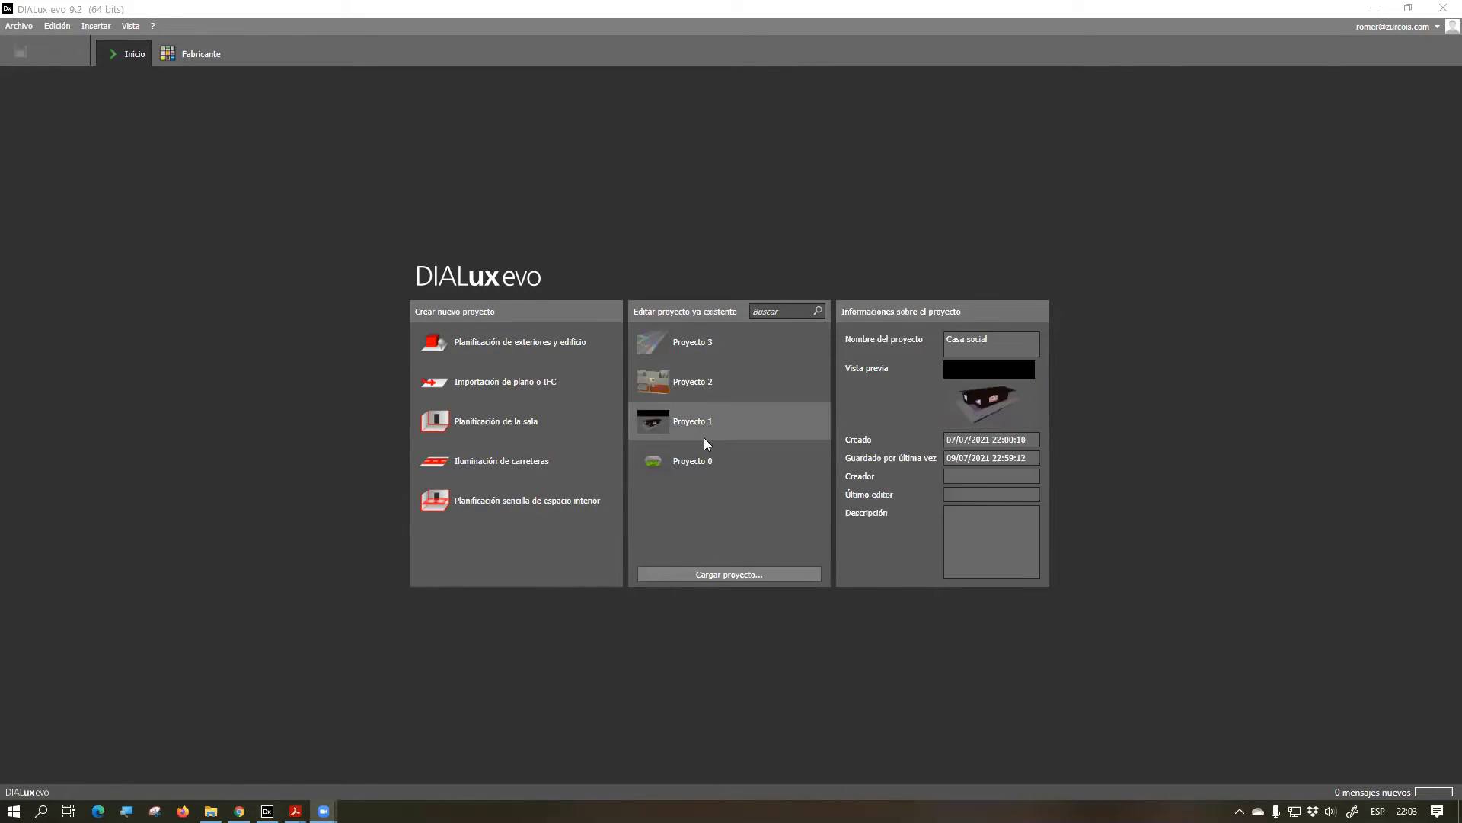
left_click(701, 387)
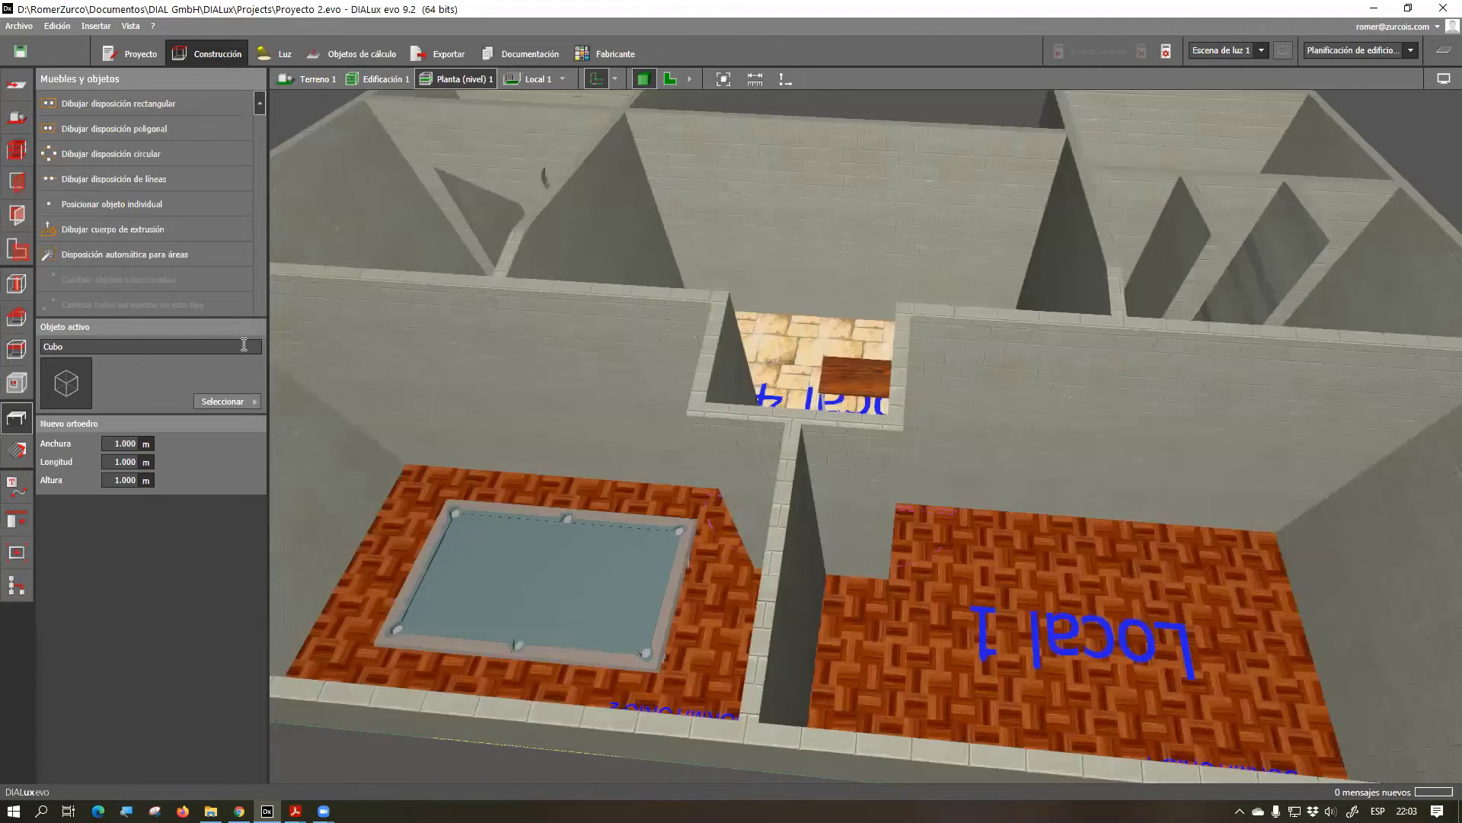
left_click(19, 26)
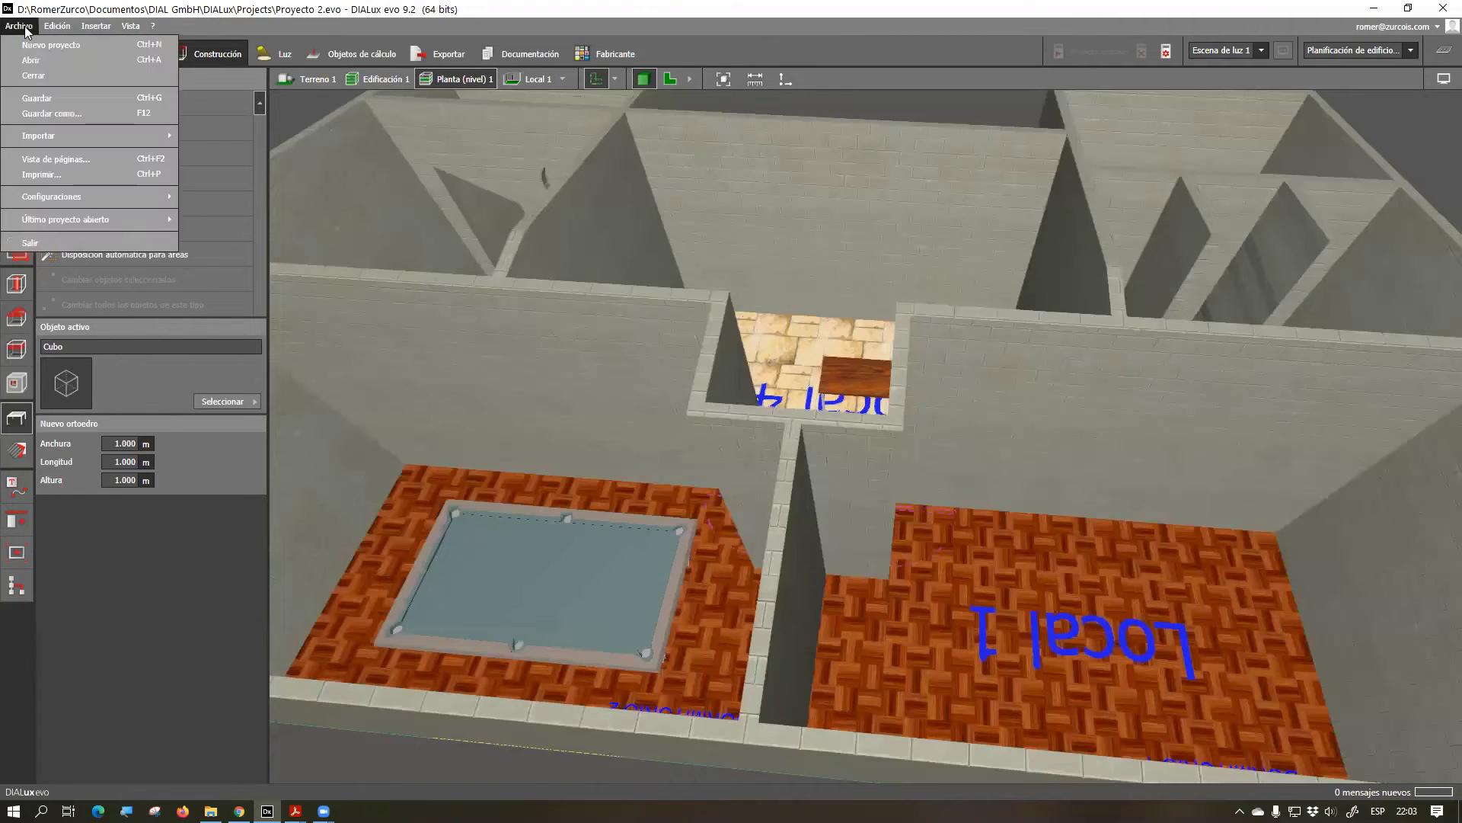
mouse_move(148, 199)
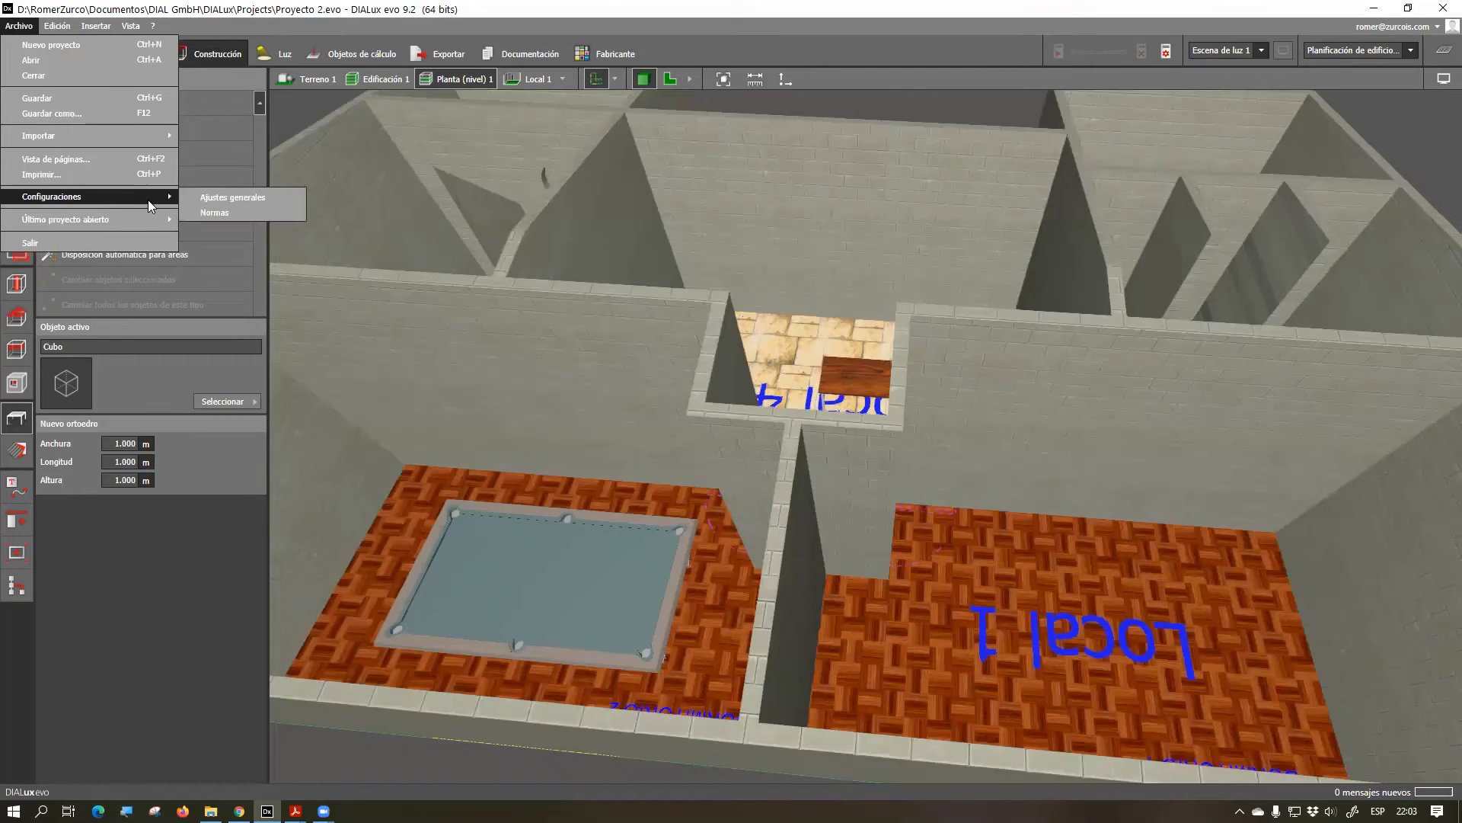
left_click(225, 199)
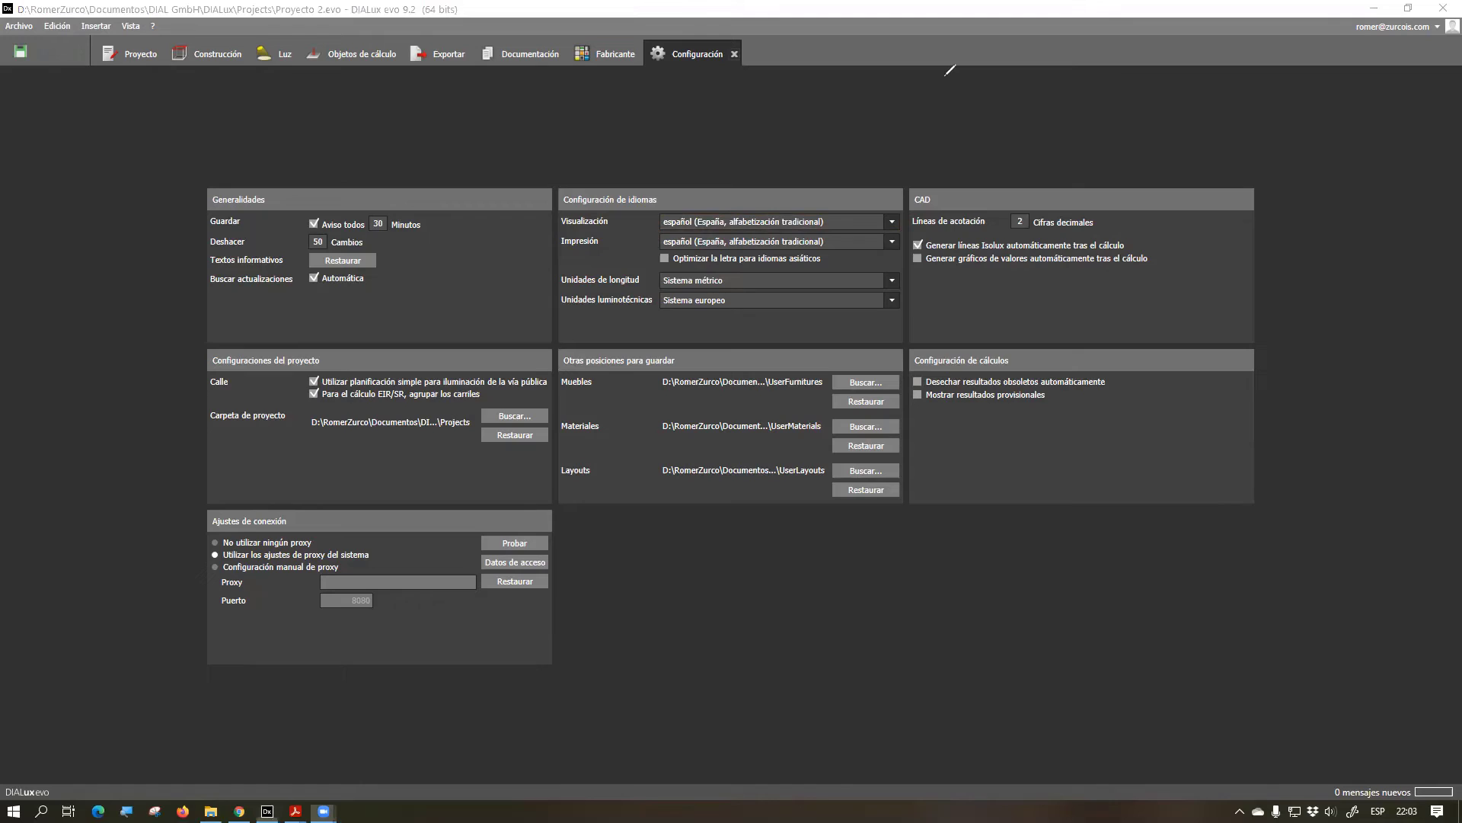
Check the available display and print languages, length units and lighting units in the general settings
mouse_move(537, 166)
left_mouse_down()
mouse_move(832, 264)
mouse_move(916, 264)
left_mouse_up()
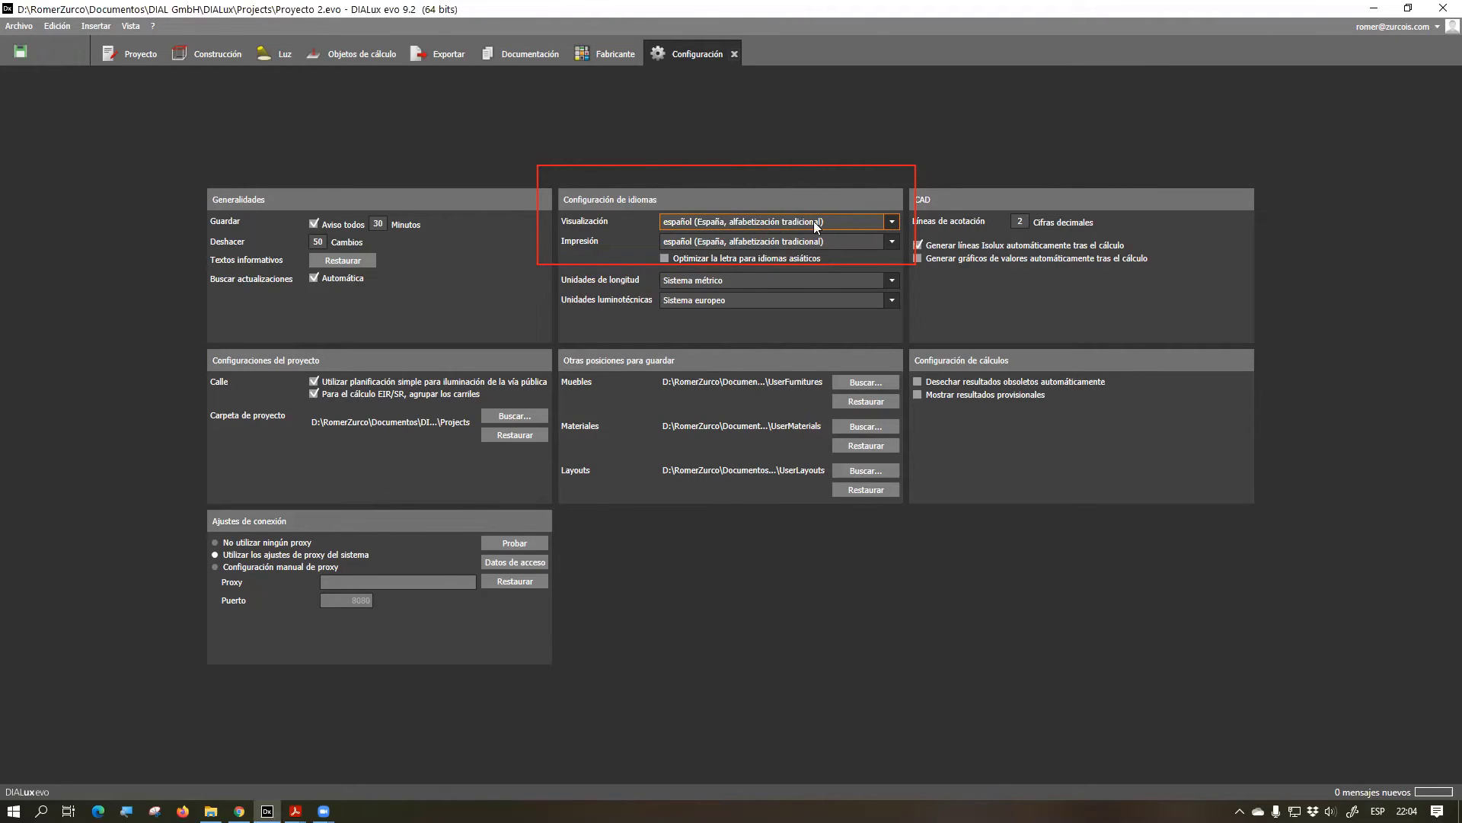
left_click(867, 222)
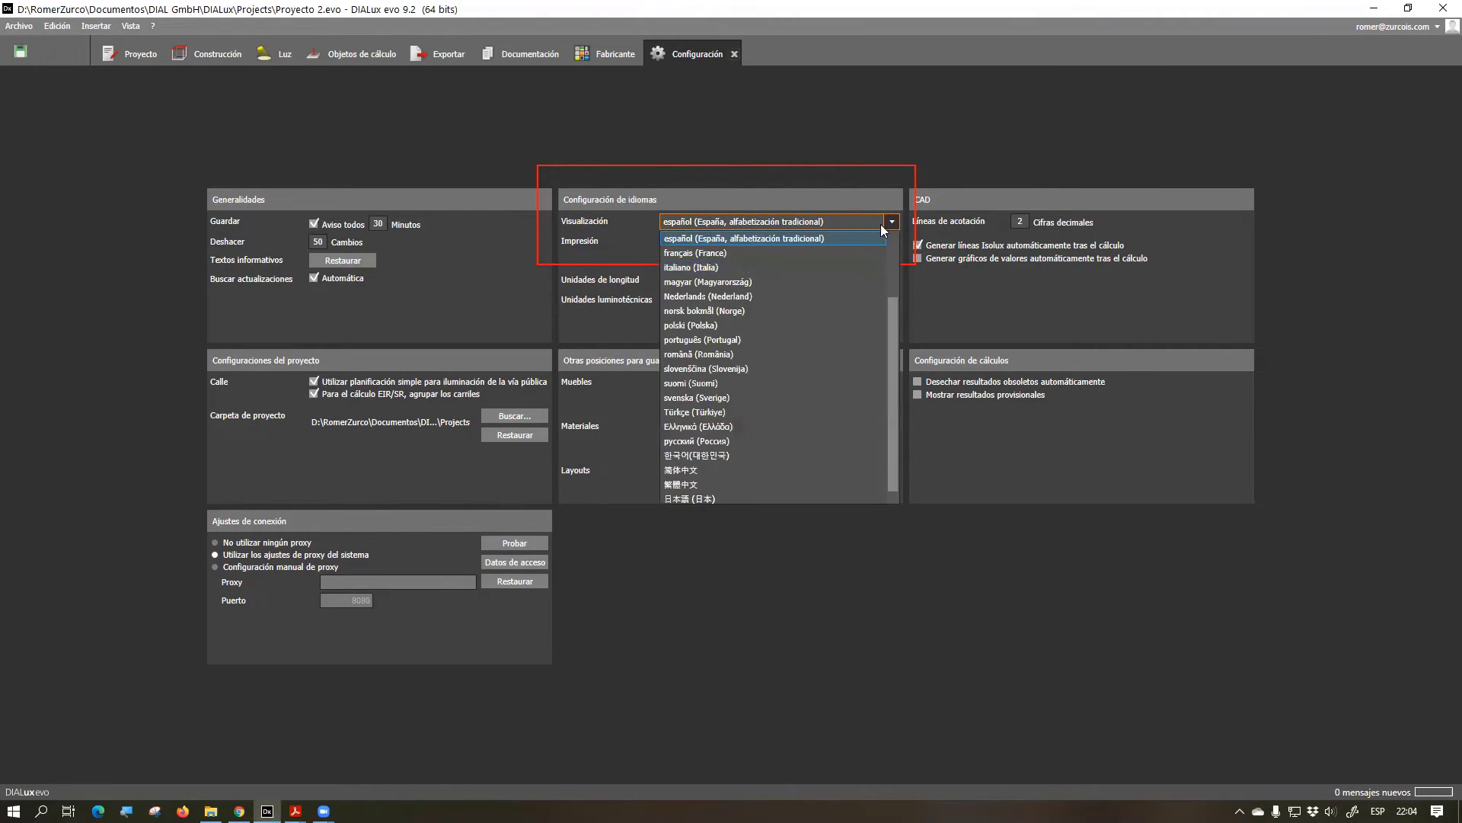
left_click(880, 224)
double_click(896, 240)
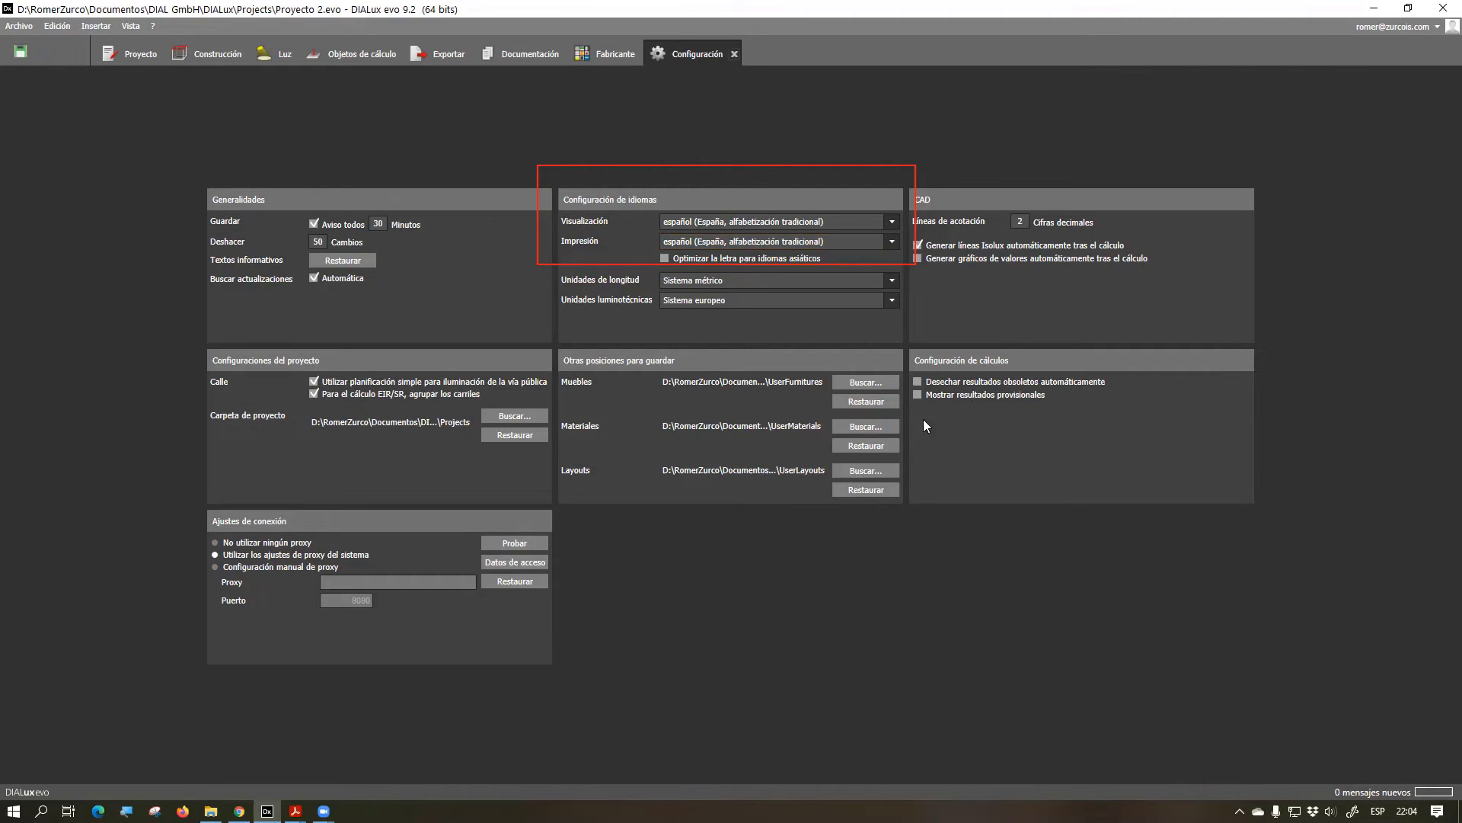
left_click(892, 281)
left_click(894, 282)
left_click(899, 300)
left_click(899, 300)
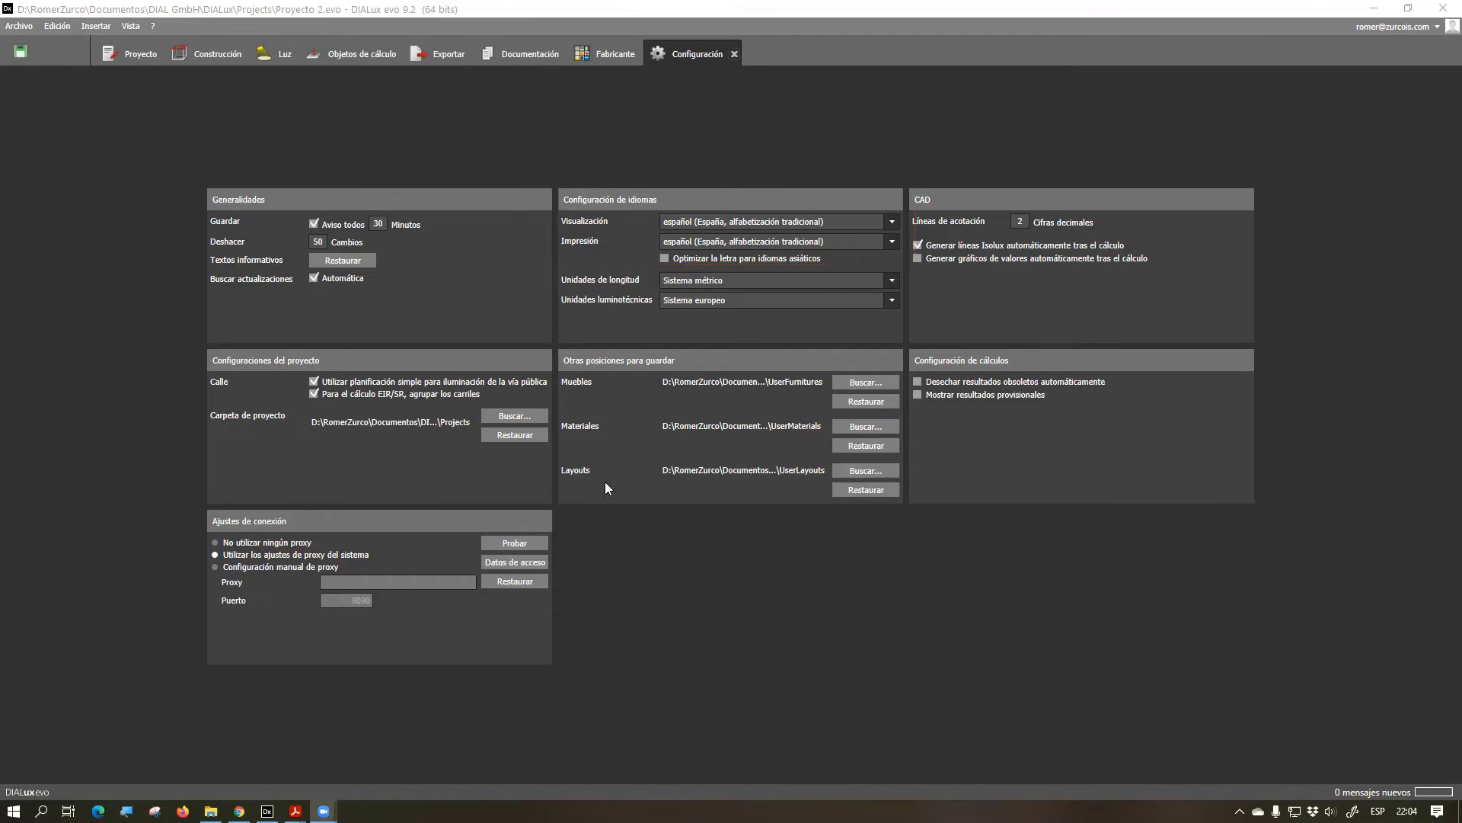
Replace the general settings with the standards configuration and set its default configuration to USA
left_click(734, 53)
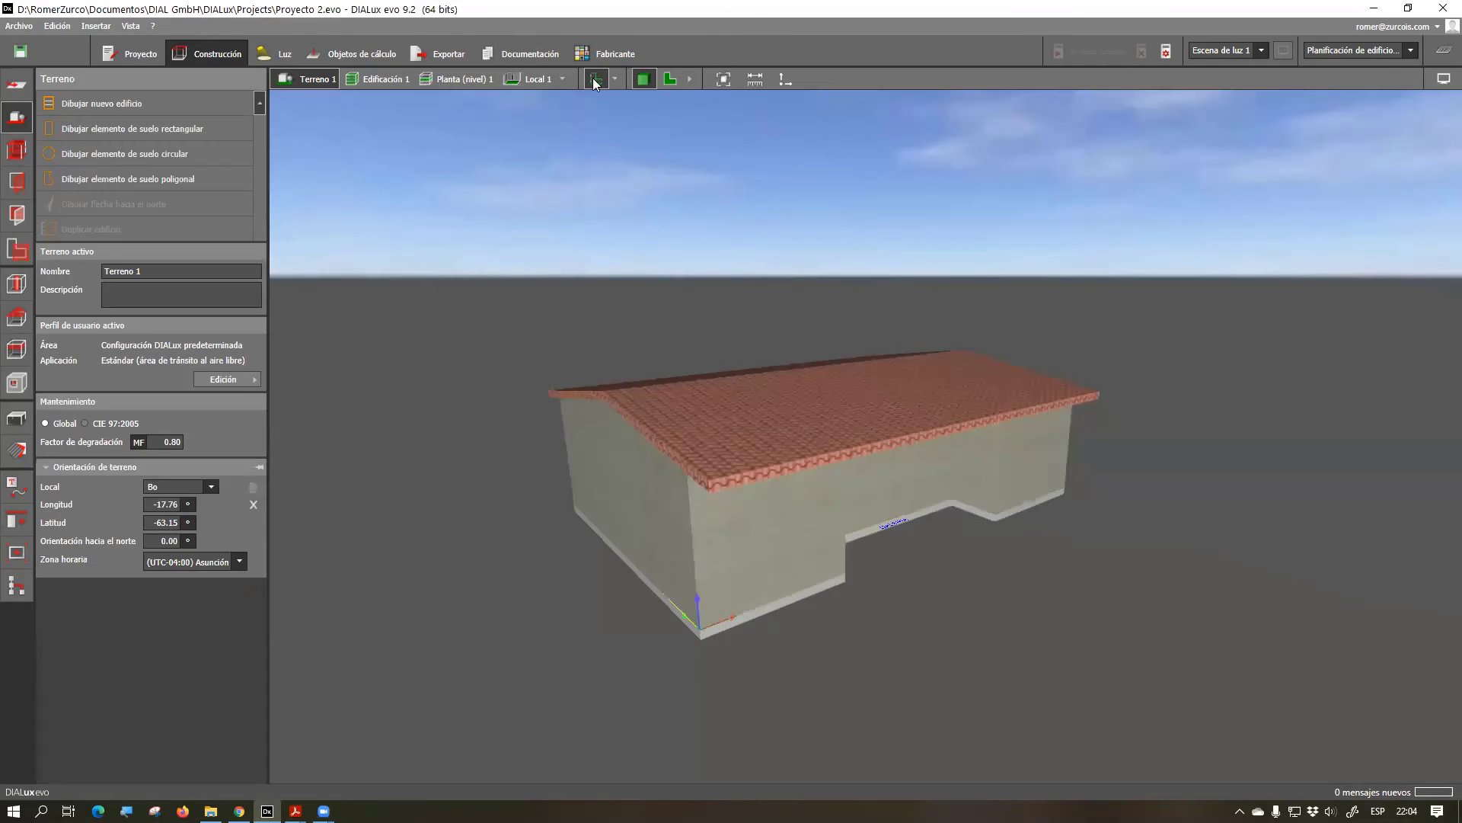
left_click(19, 26)
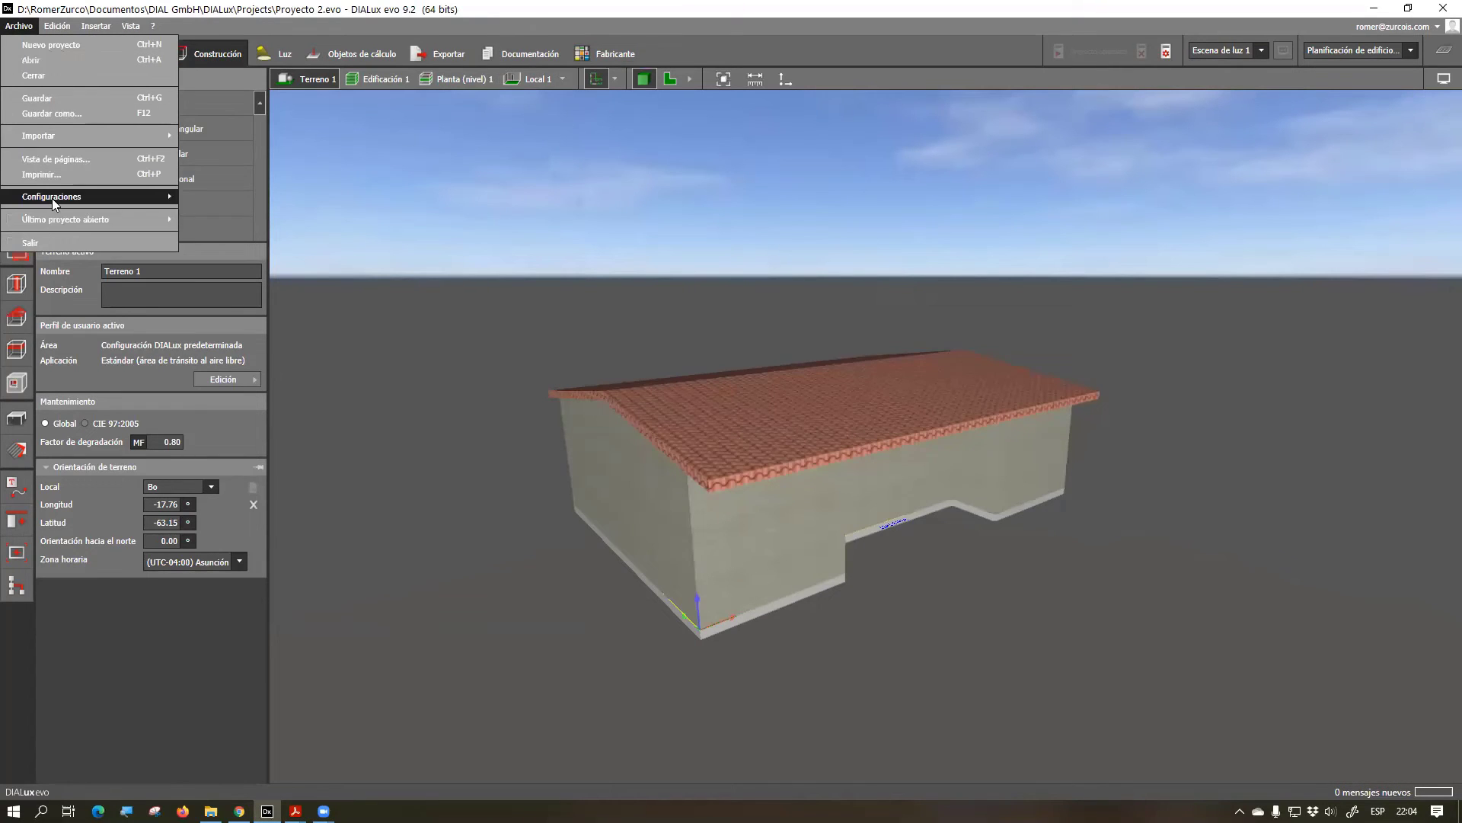
mouse_move(52, 198)
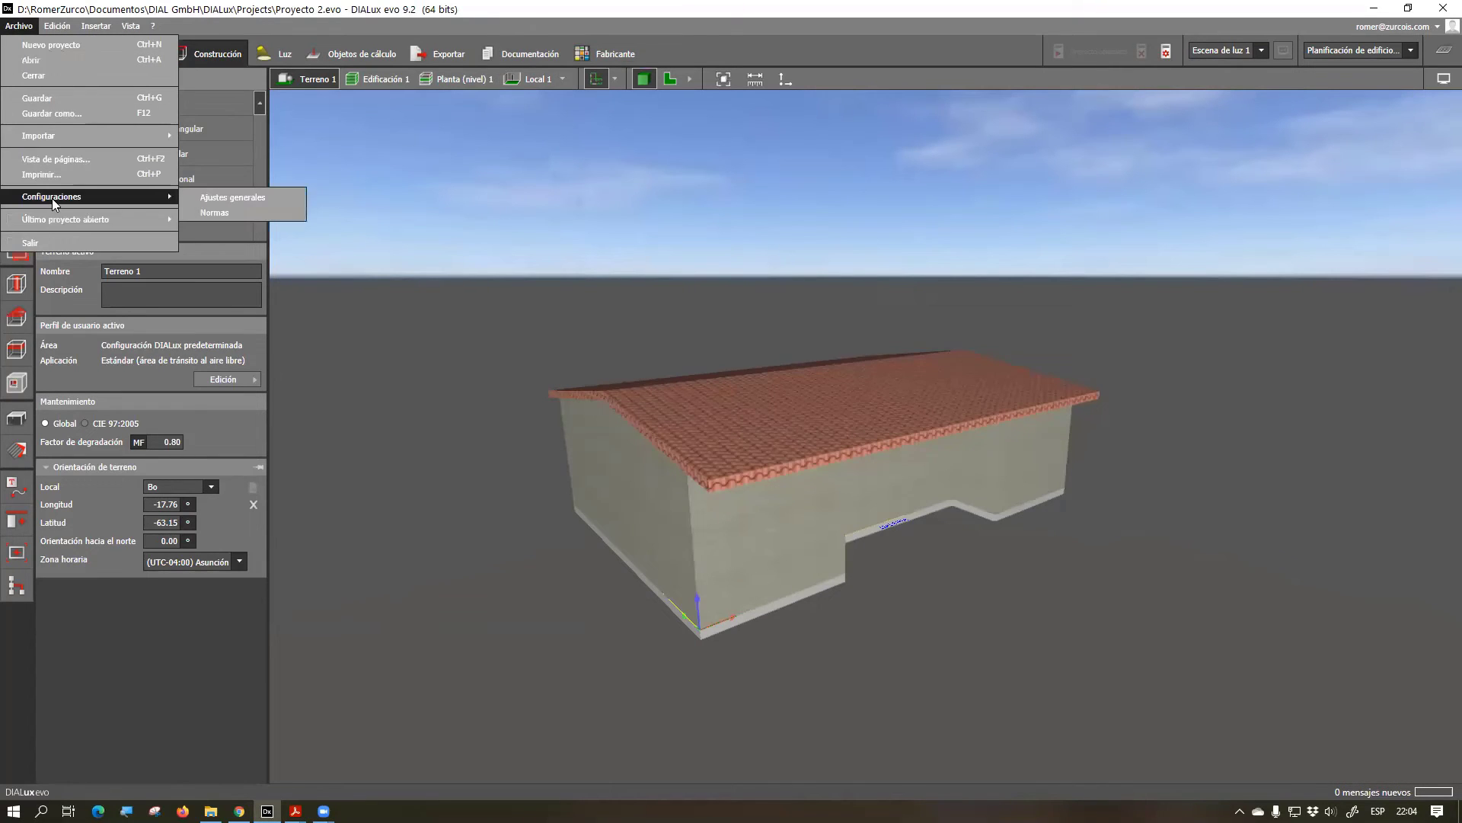
left_click(263, 217)
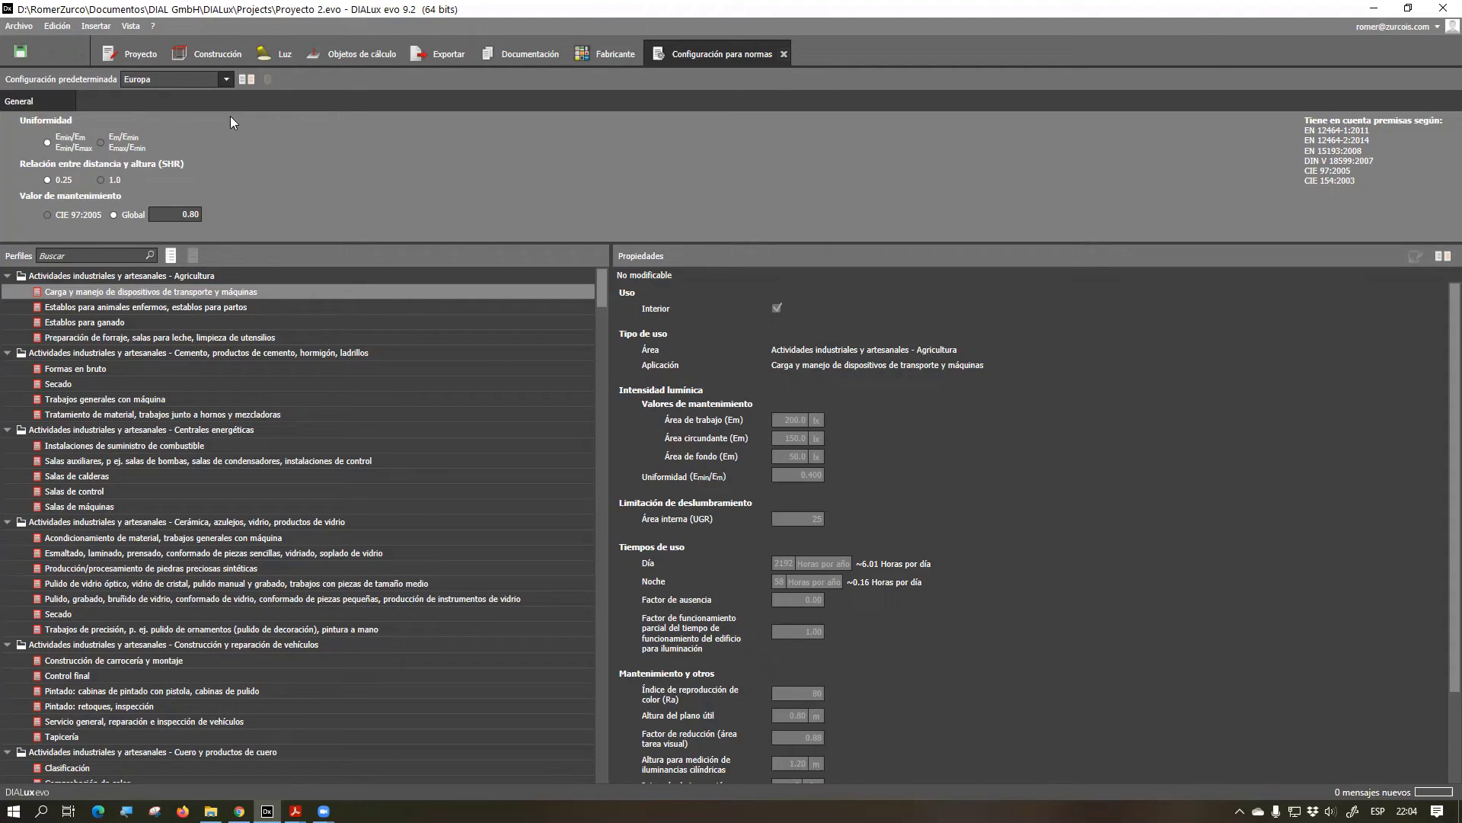
left_click(227, 80)
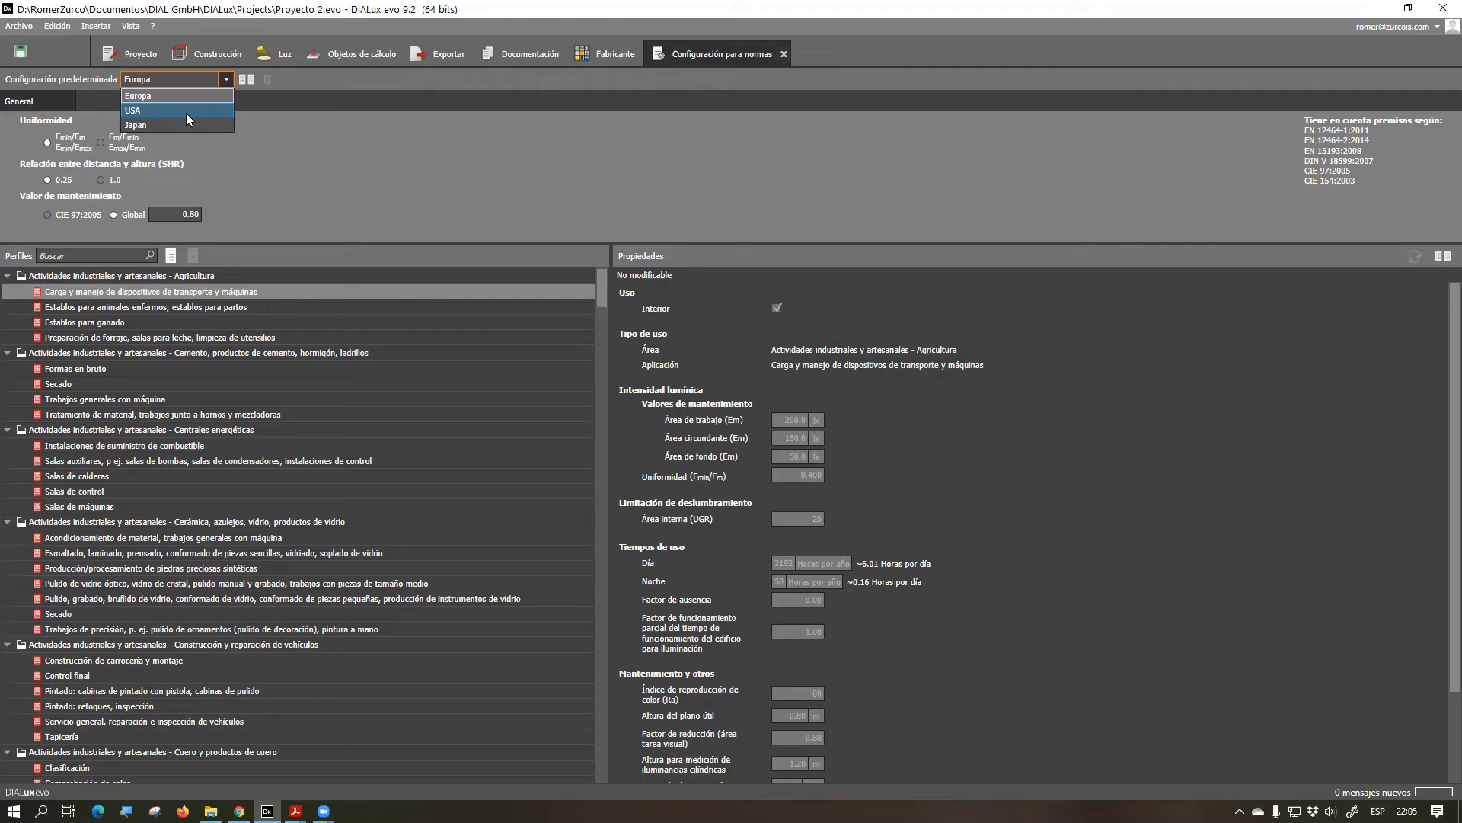
left_click(270, 116)
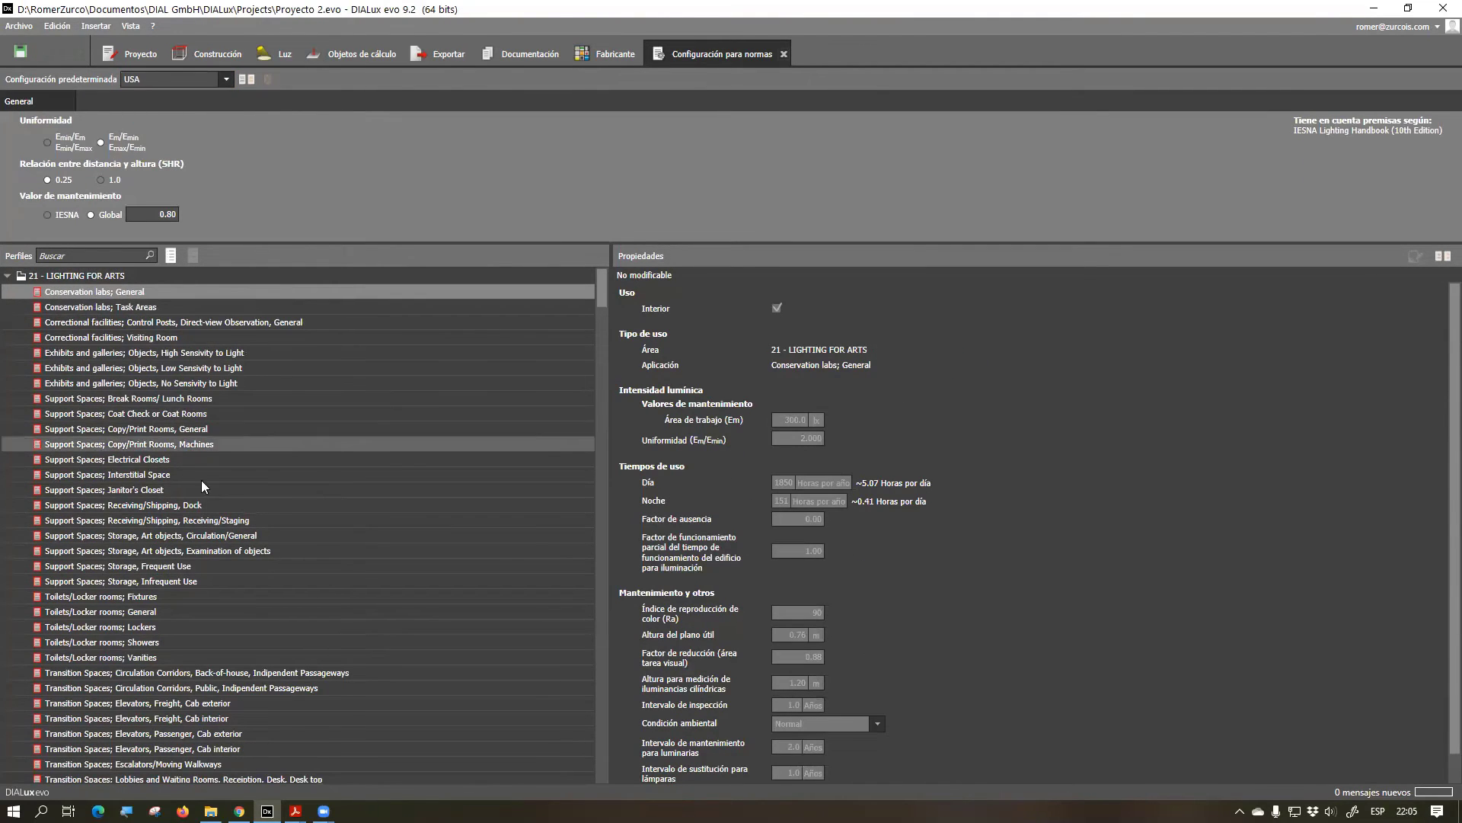
Examine the properties of several lighting-for-arts profiles, including "Exhibits and galleries; Objects, No Sensivity to Light" and "Support Spaces; Janitor's Closet"
scroll(202, 518, "down", 9)
scroll(204, 547, "down", 6)
scroll(204, 547, "up", 6)
scroll(204, 546, "up", 9)
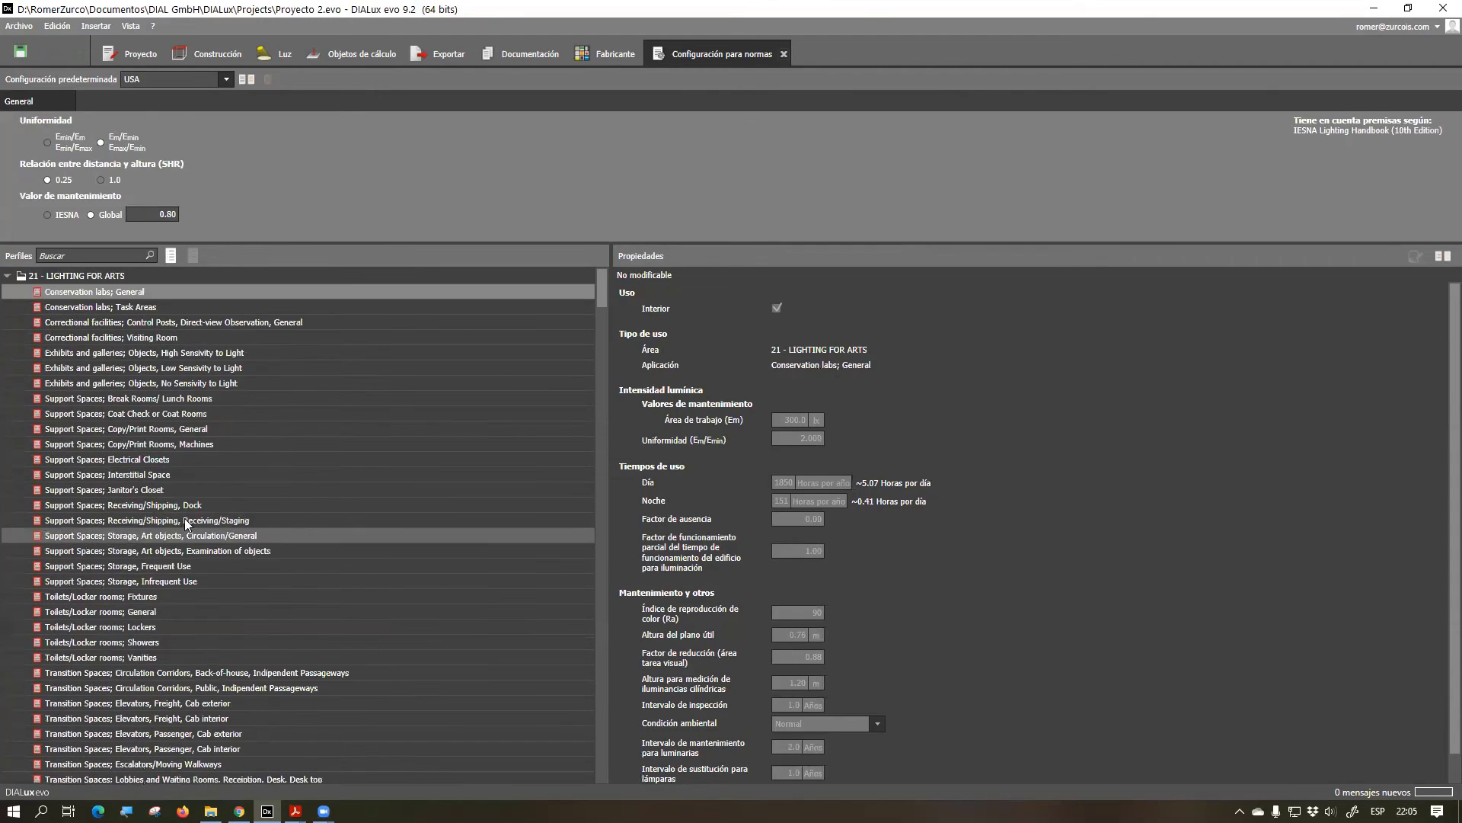
left_click(113, 306)
left_click(251, 383)
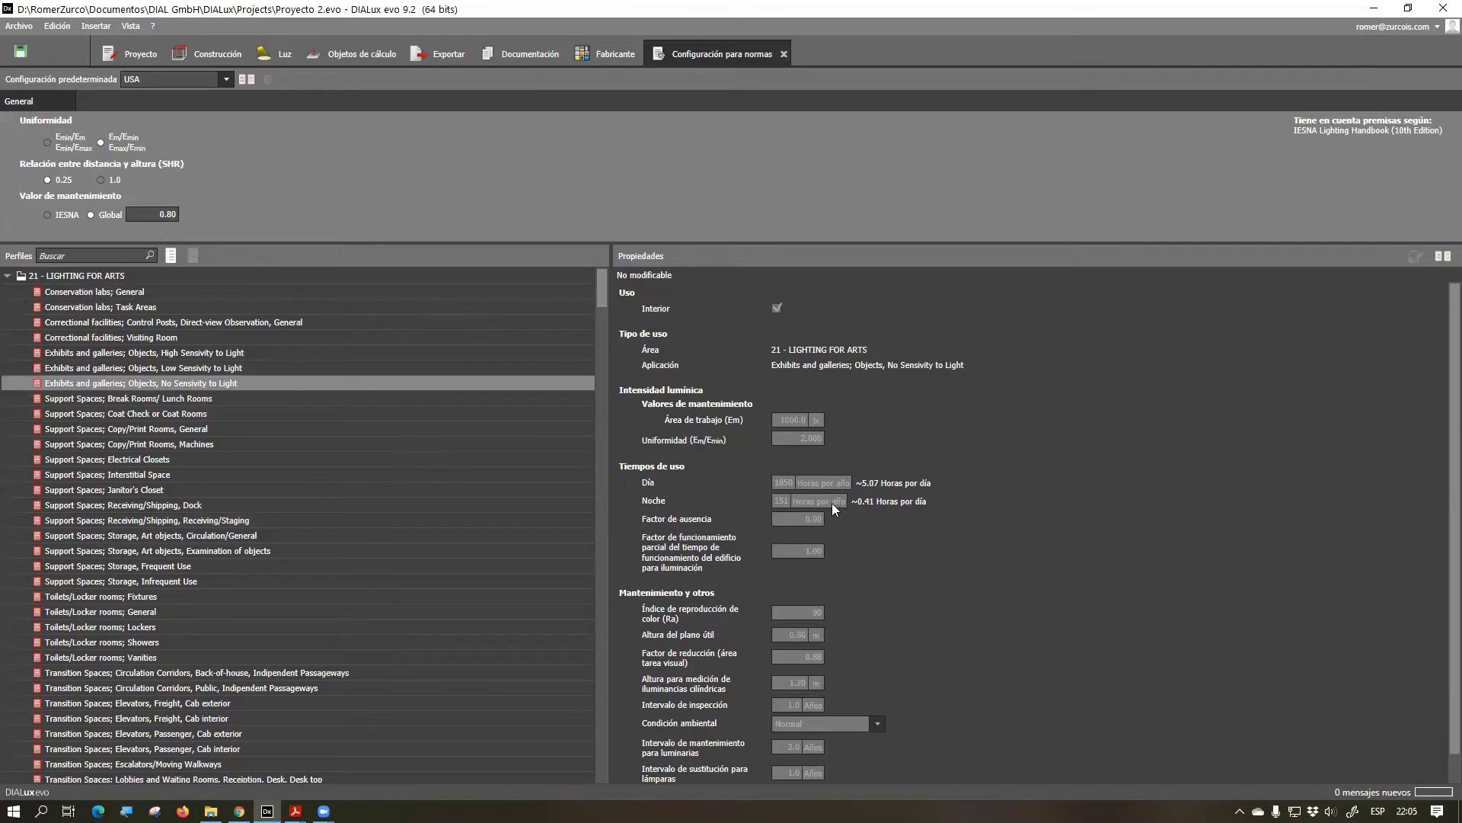
left_click(373, 490)
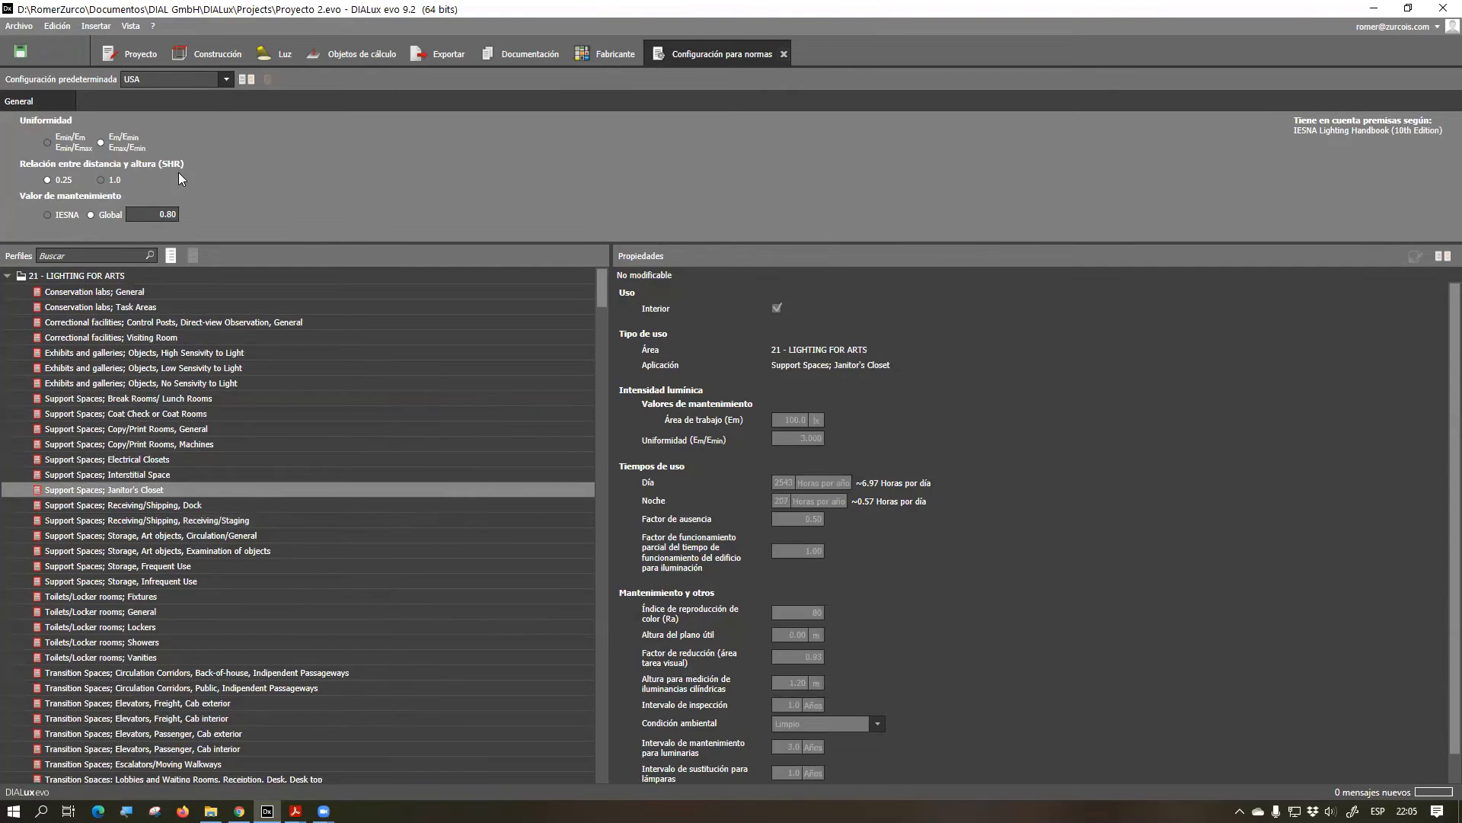
Set the default standards configuration to Europa and close the standards configuration
left_click(224, 80)
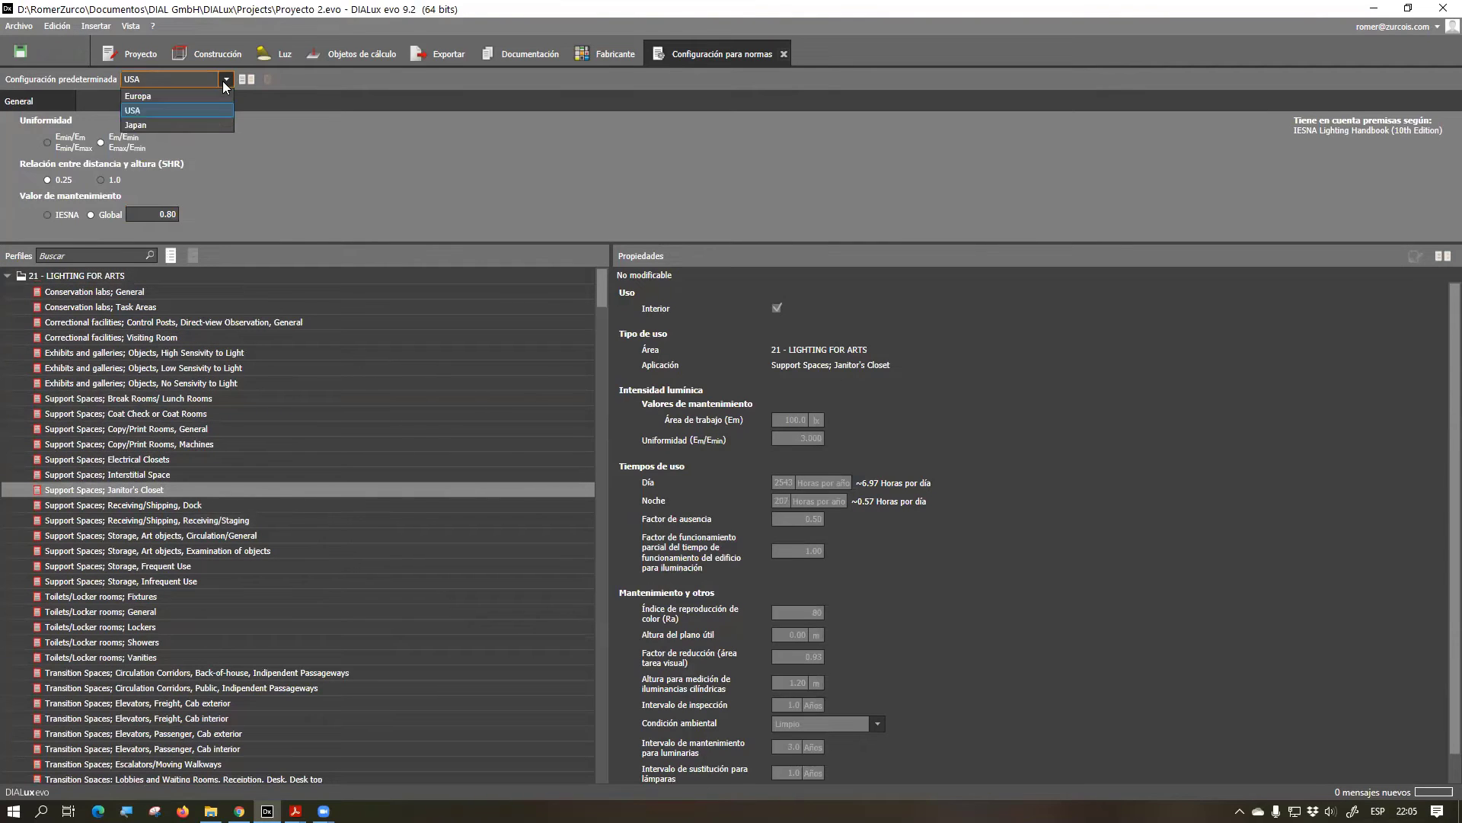
left_click(162, 95)
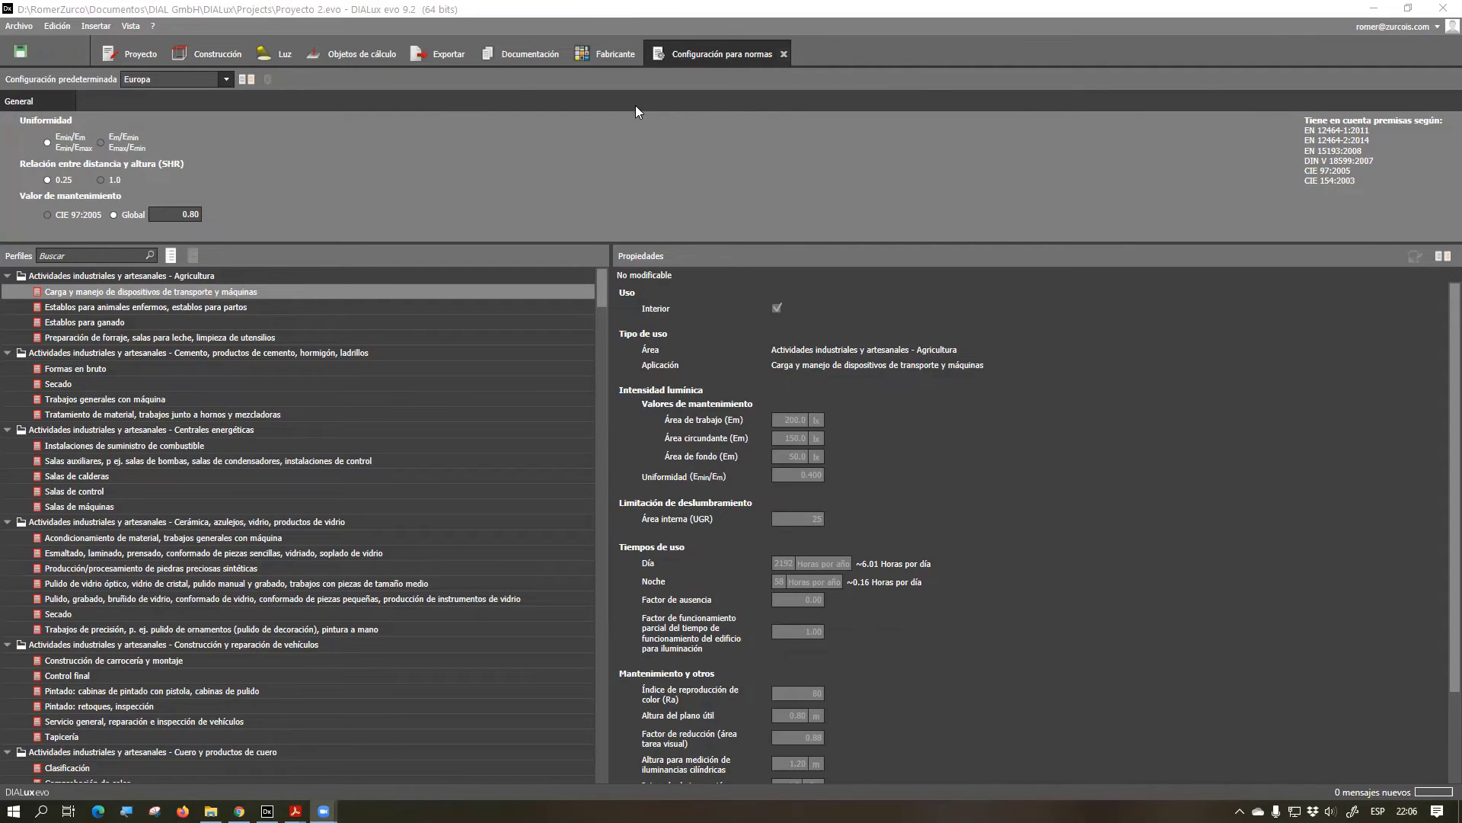
left_click(784, 54)
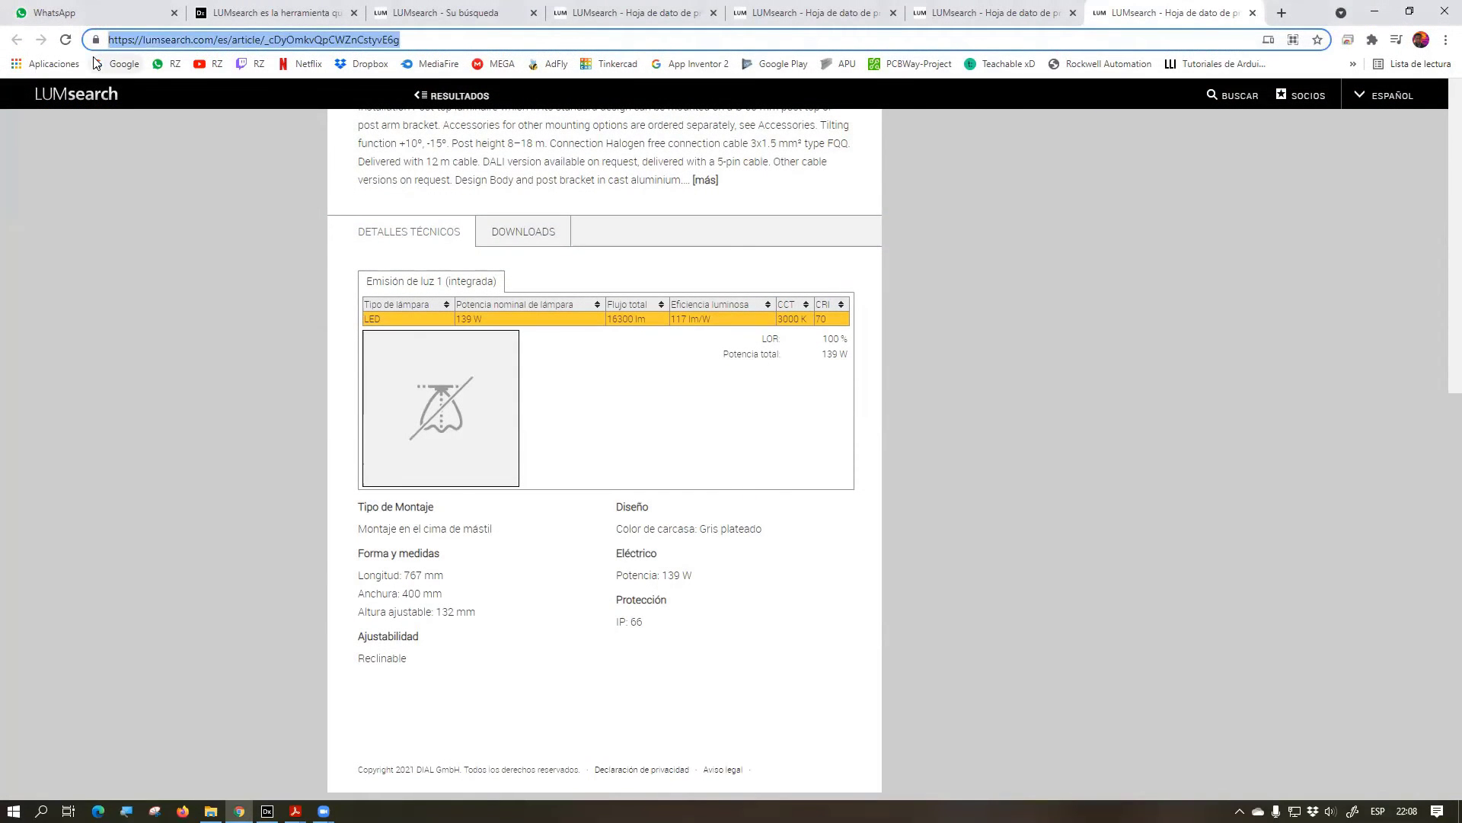
Switch to the browser and open the phone's screen stream at 192.168.2.104:8080
type("192.168.")
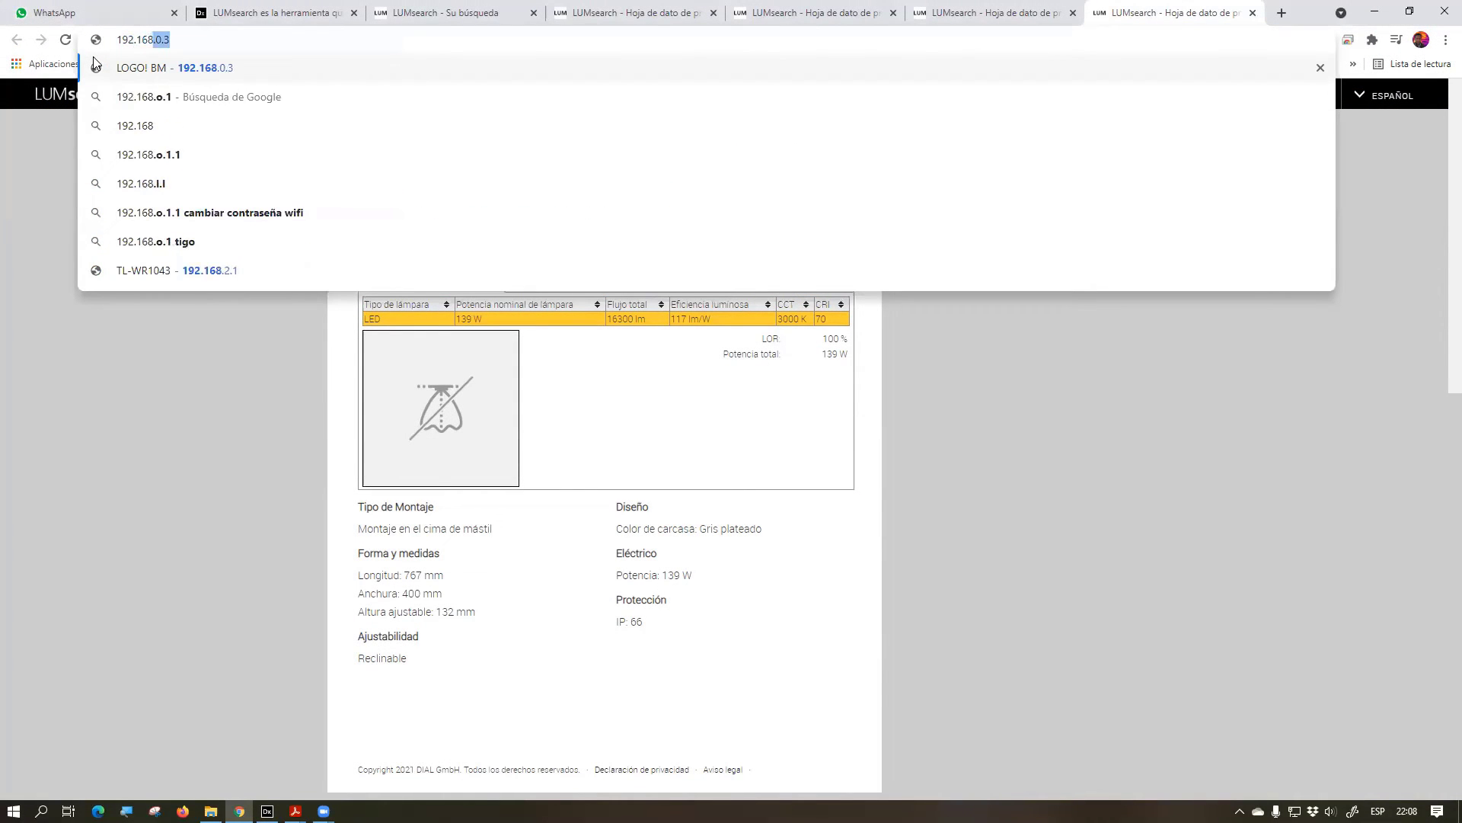
type("2.1")
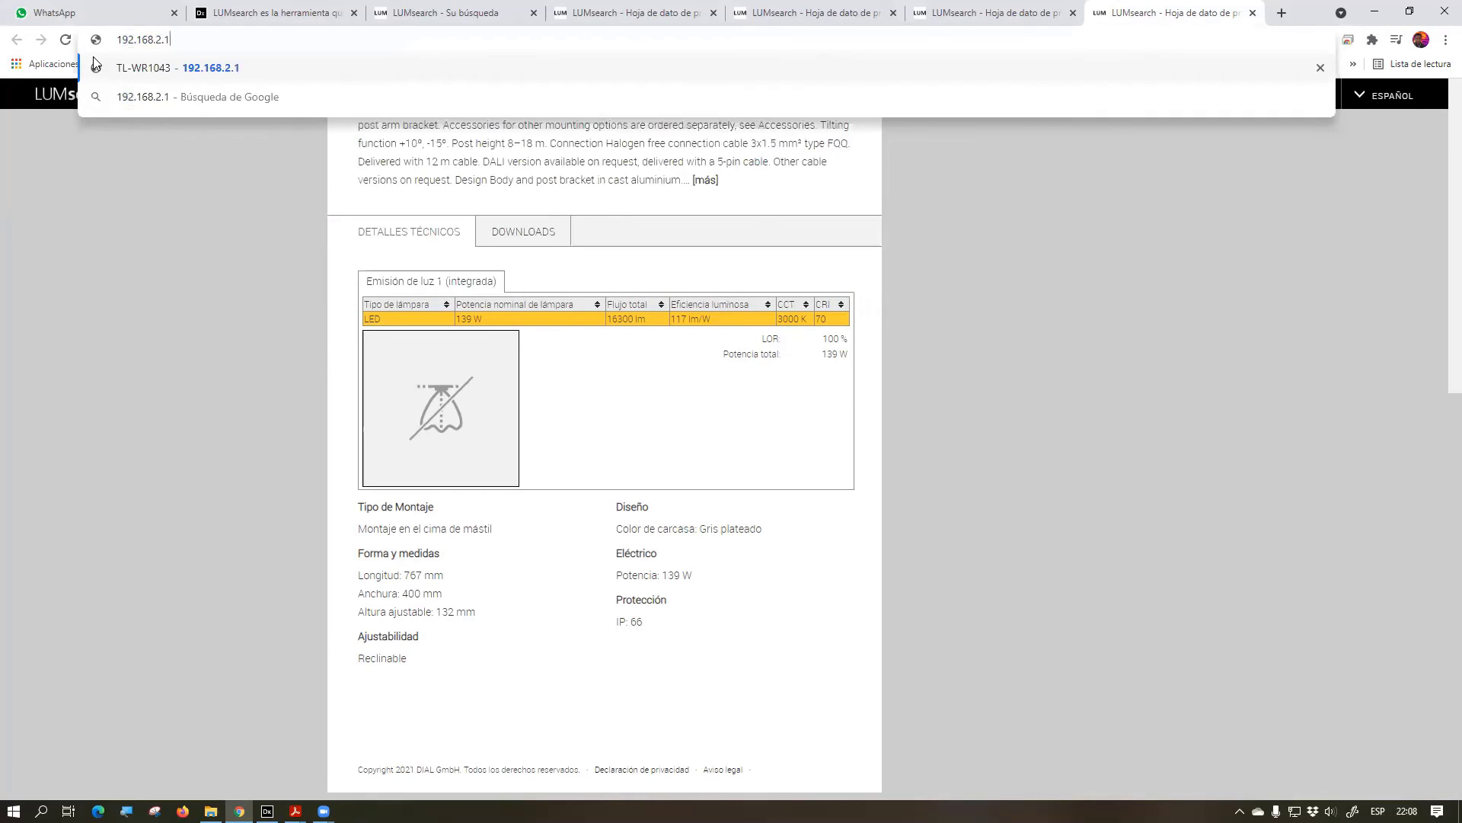
type("04:8080")
key("Return")
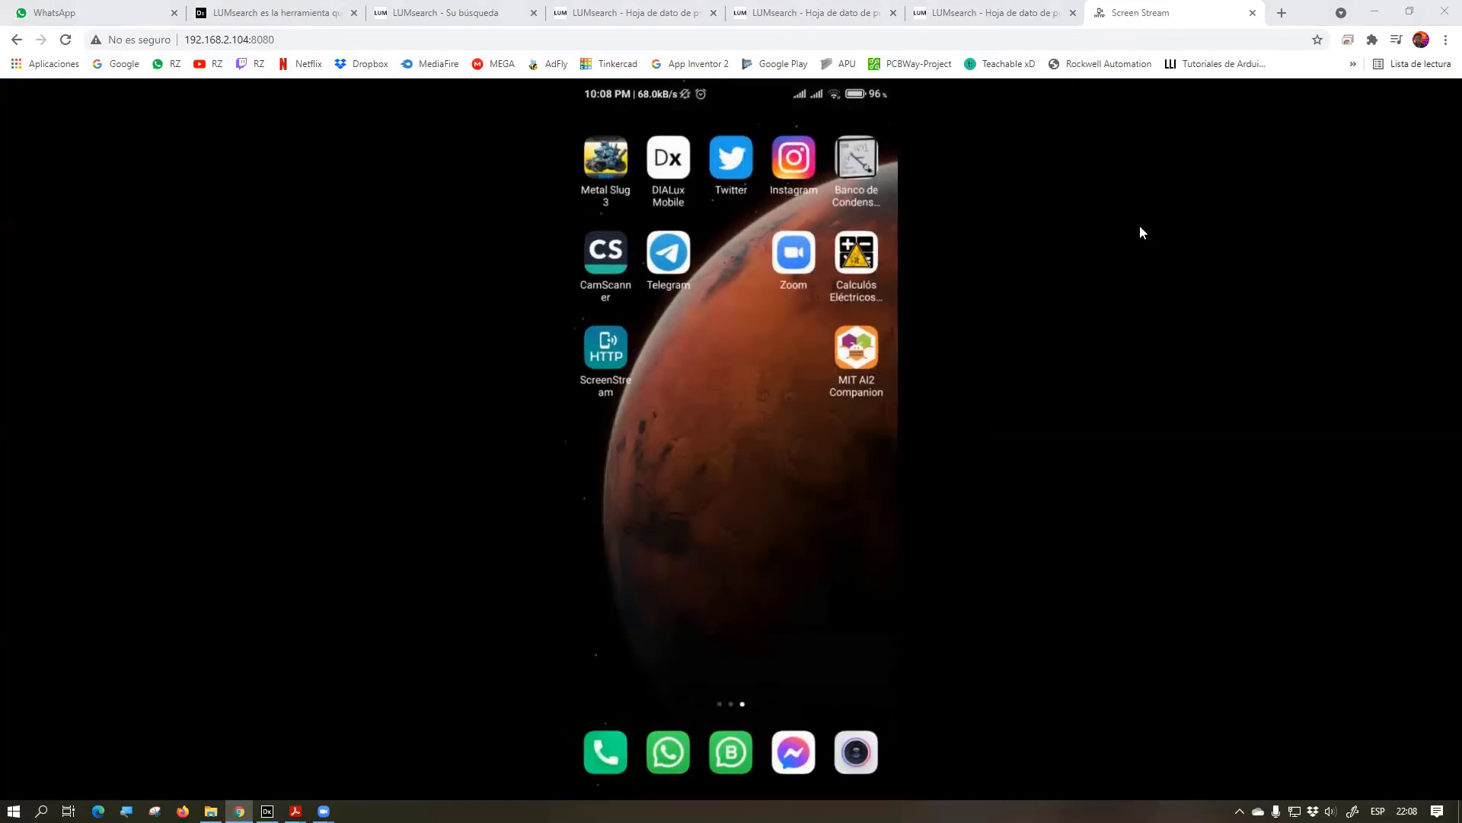
mouse_move(1064, 122)
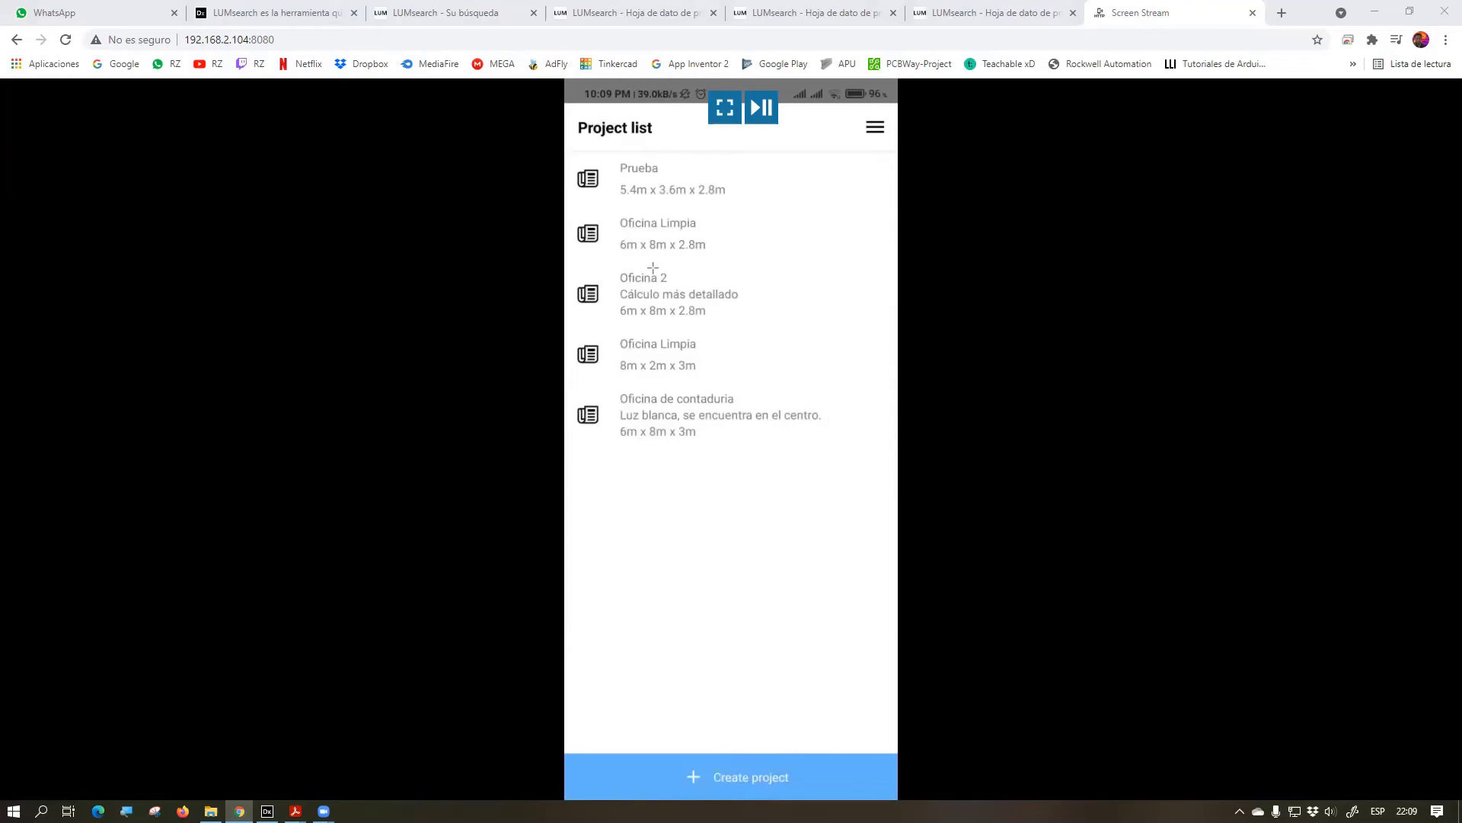
Create a new DIALux Mobile project named Dormitorio with the description "Curso DIALux"
left_click_drag(513, 707, 989, 791)
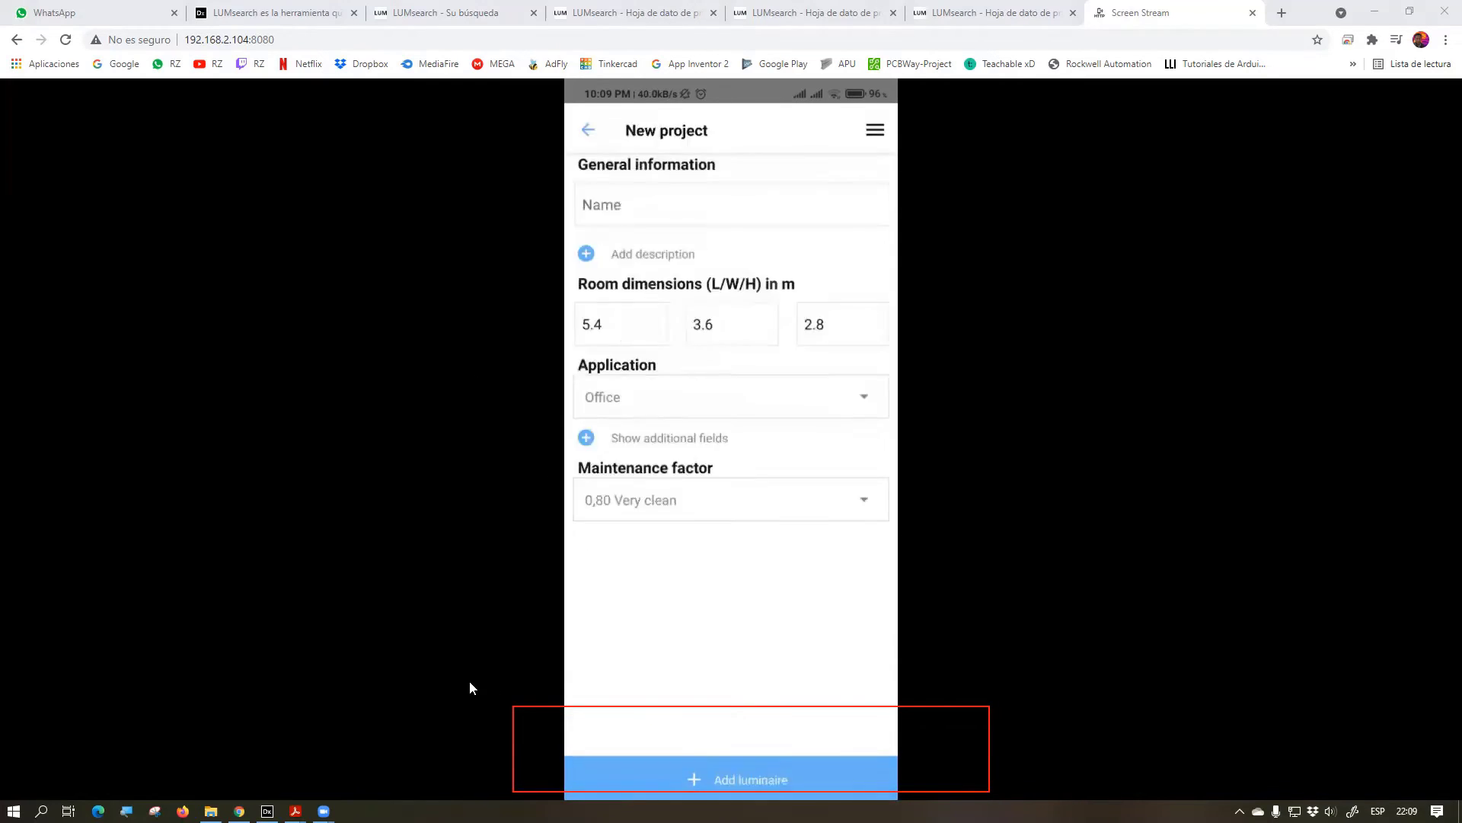
left_click_drag(511, 725, 491, 183)
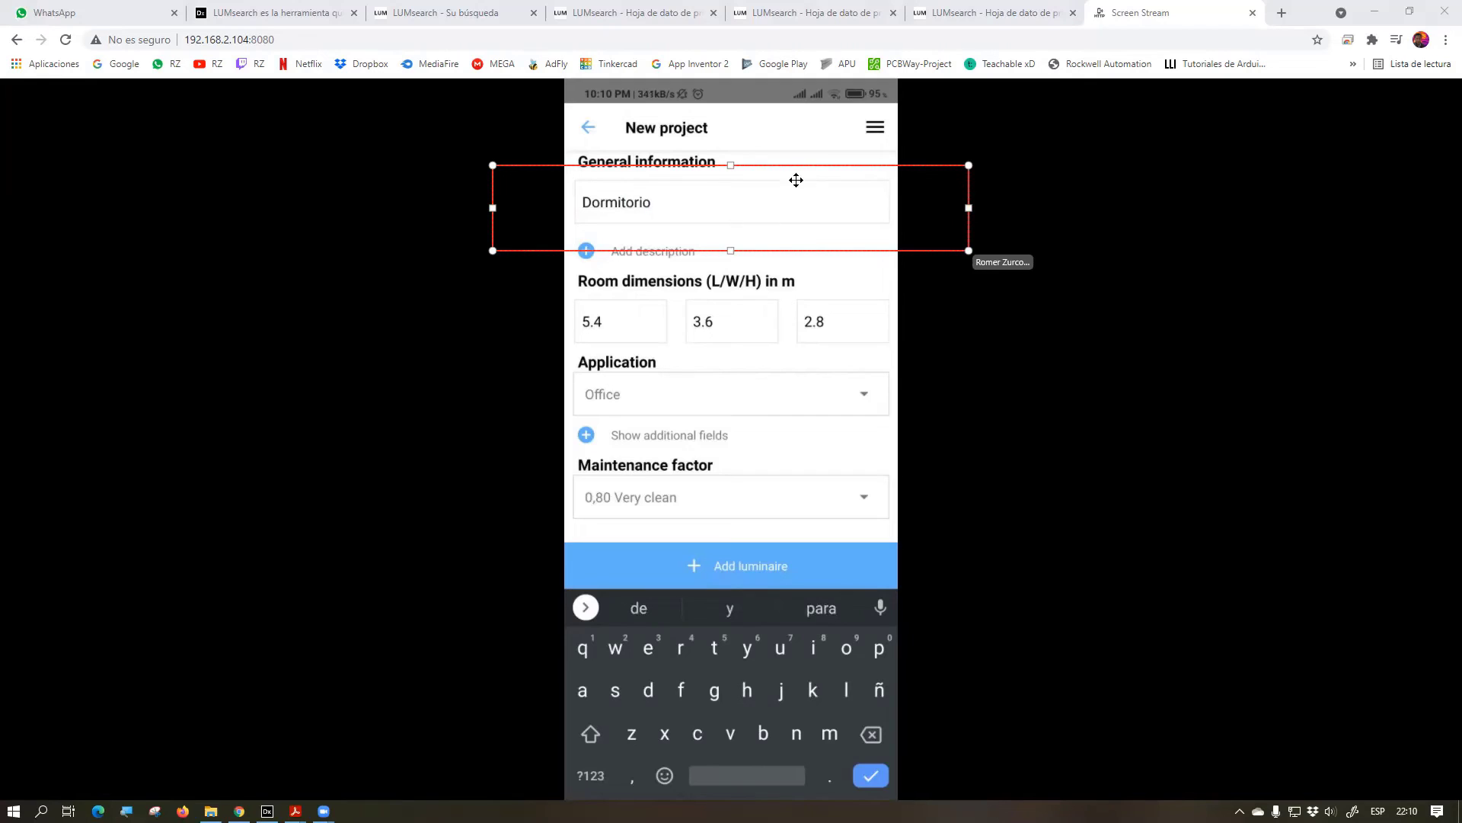
left_click_drag(803, 167, 796, 285)
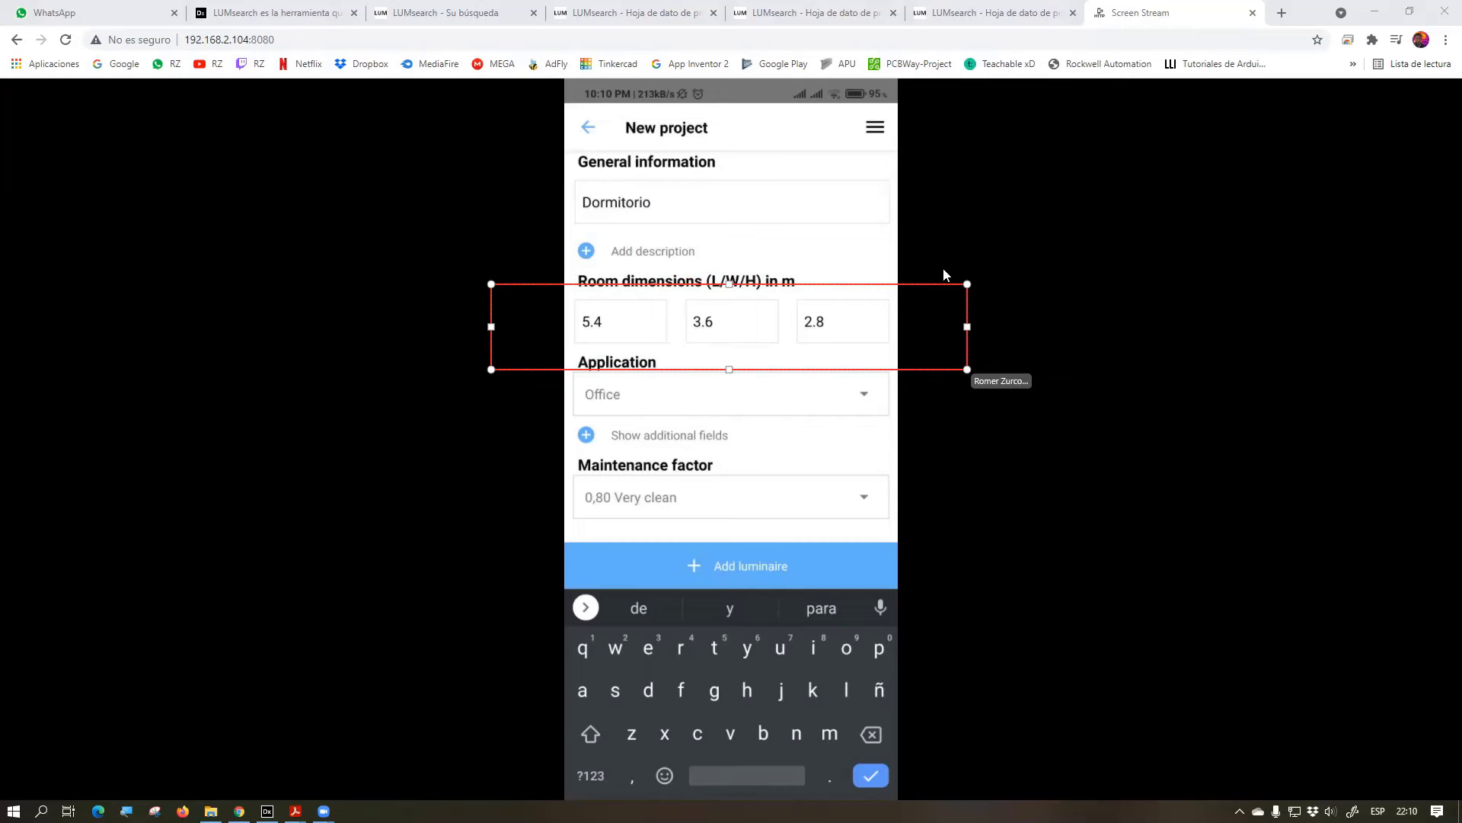
left_click_drag(933, 286, 942, 219)
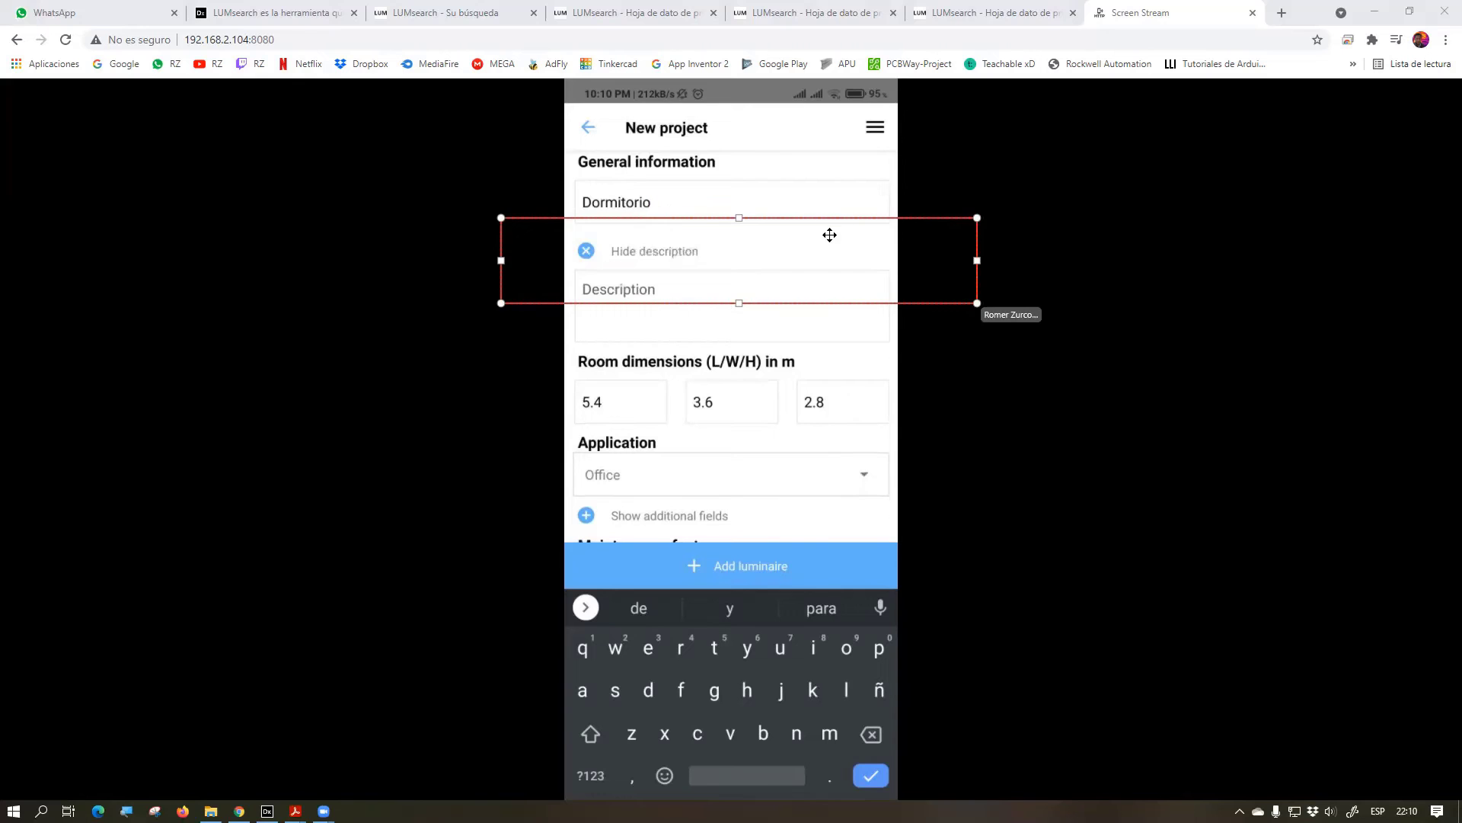
left_click_drag(845, 227, 827, 266)
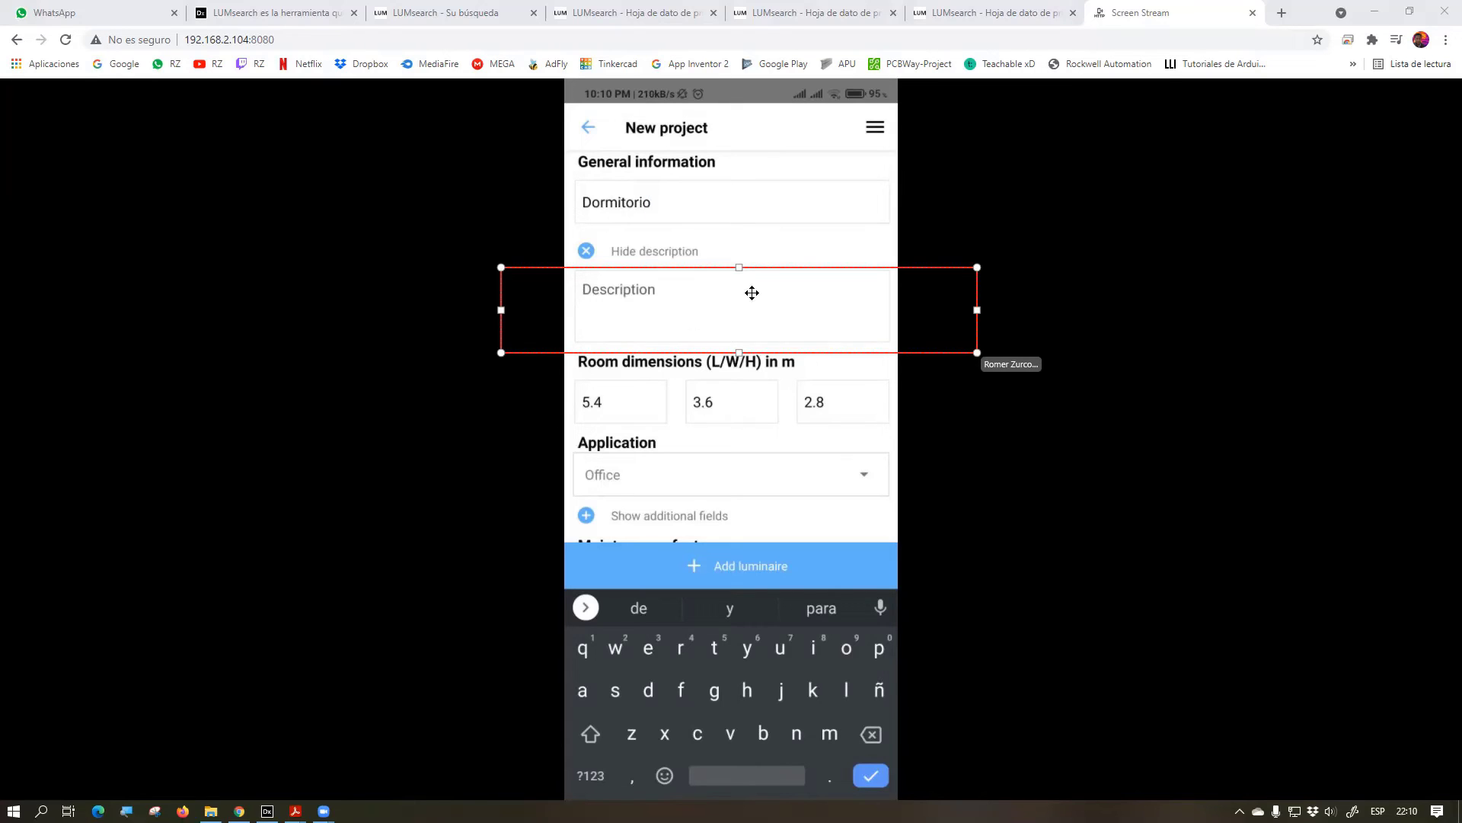
left_click(702, 307)
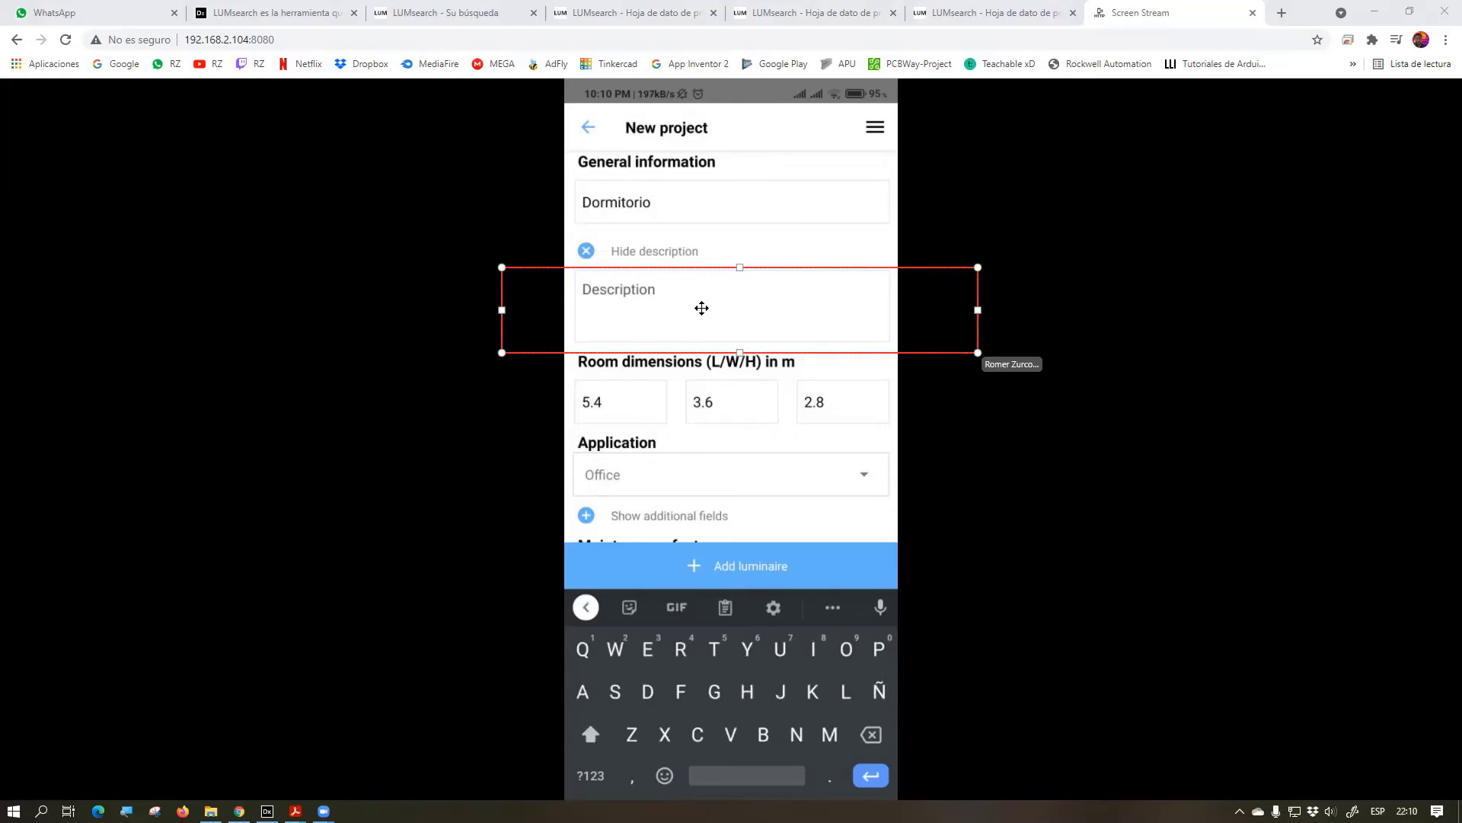
type("Curso")
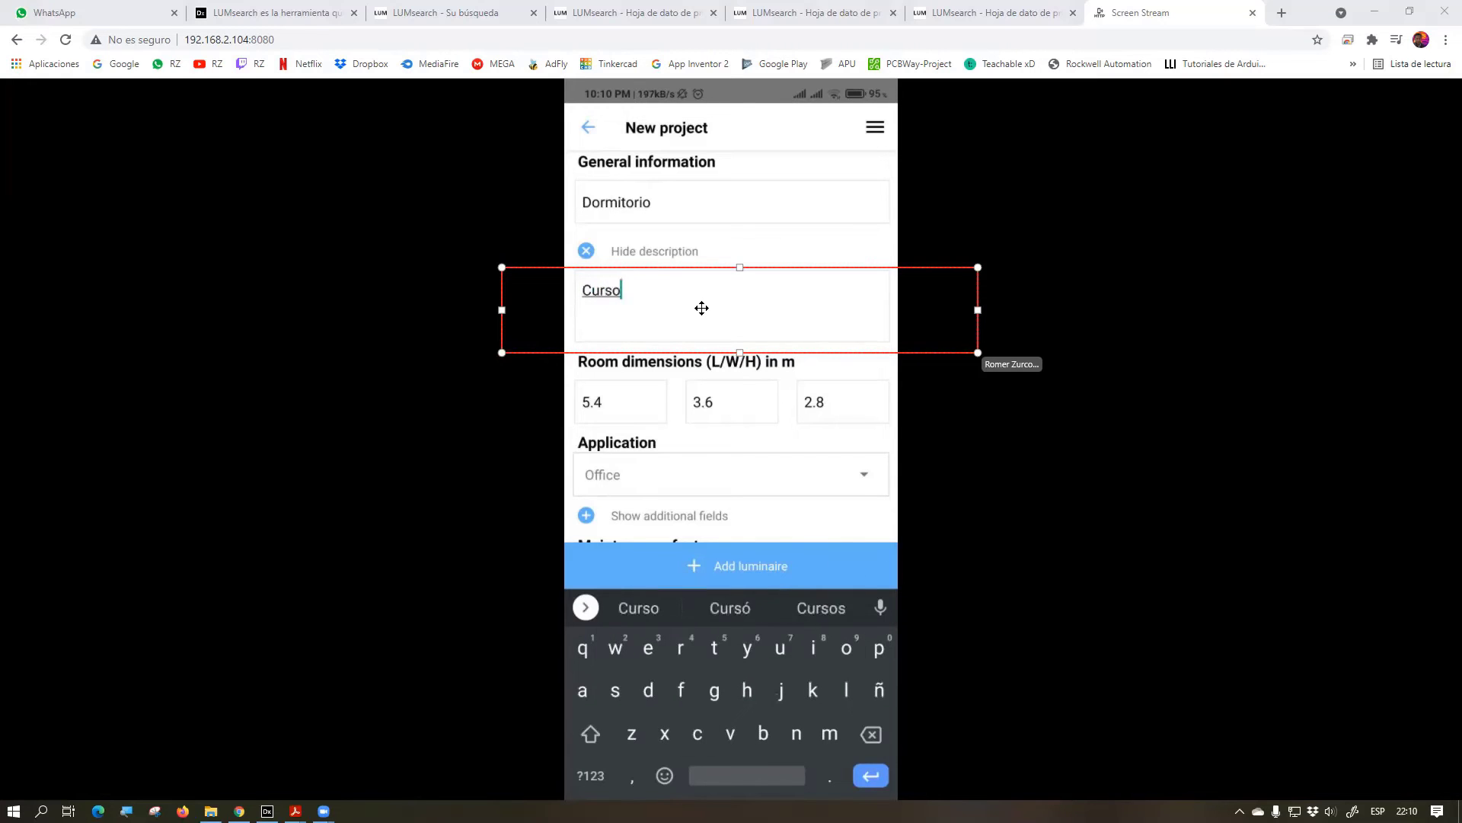
type(" DiaLux")
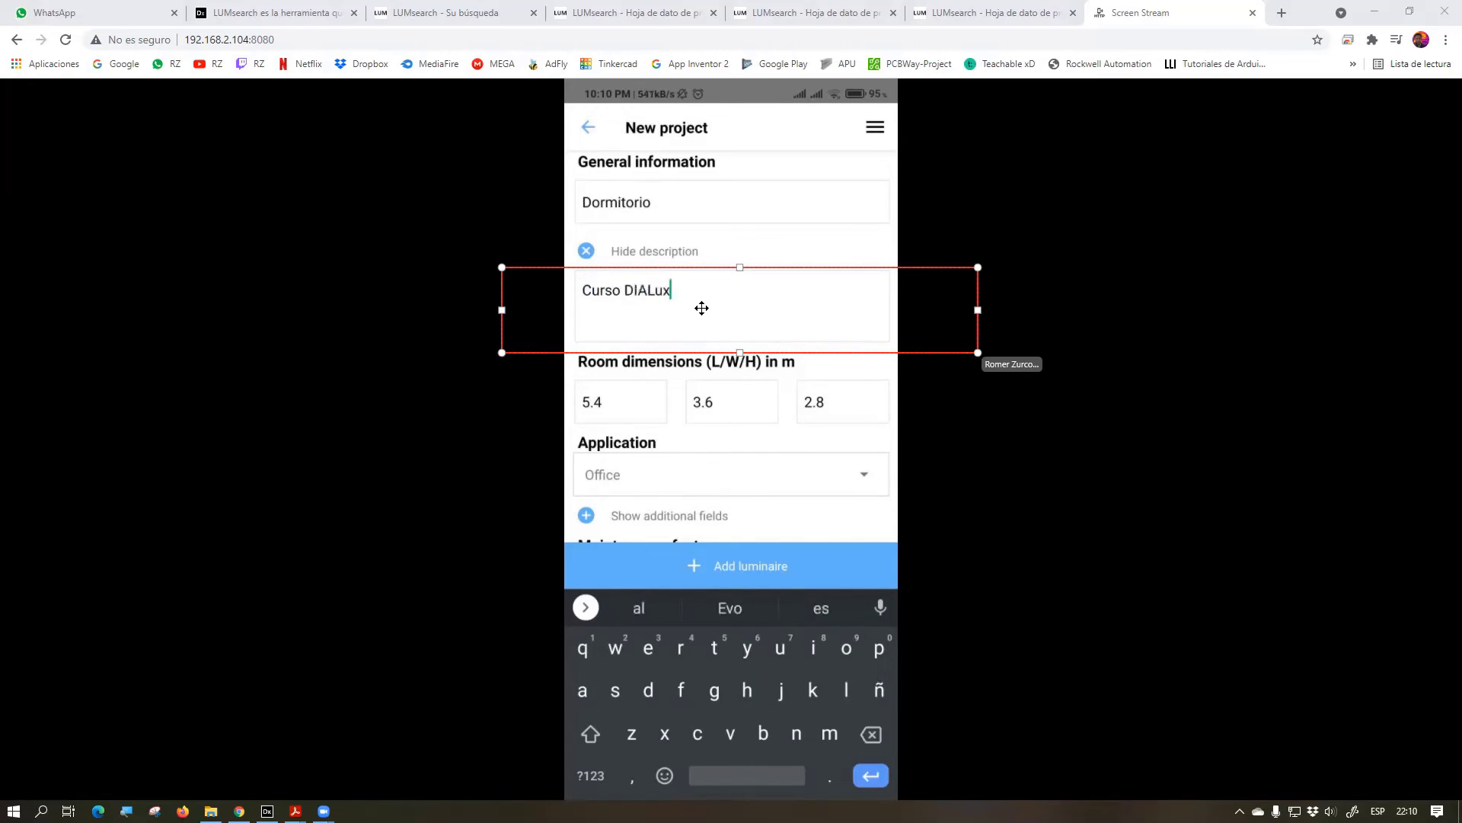
Set the room length to 8 m and width to 6 m, with a User-defined application and 100 lx target illuminance
mouse_move(817, 268)
left_mouse_down()
mouse_move(830, 365)
mouse_move(820, 349)
left_mouse_up()
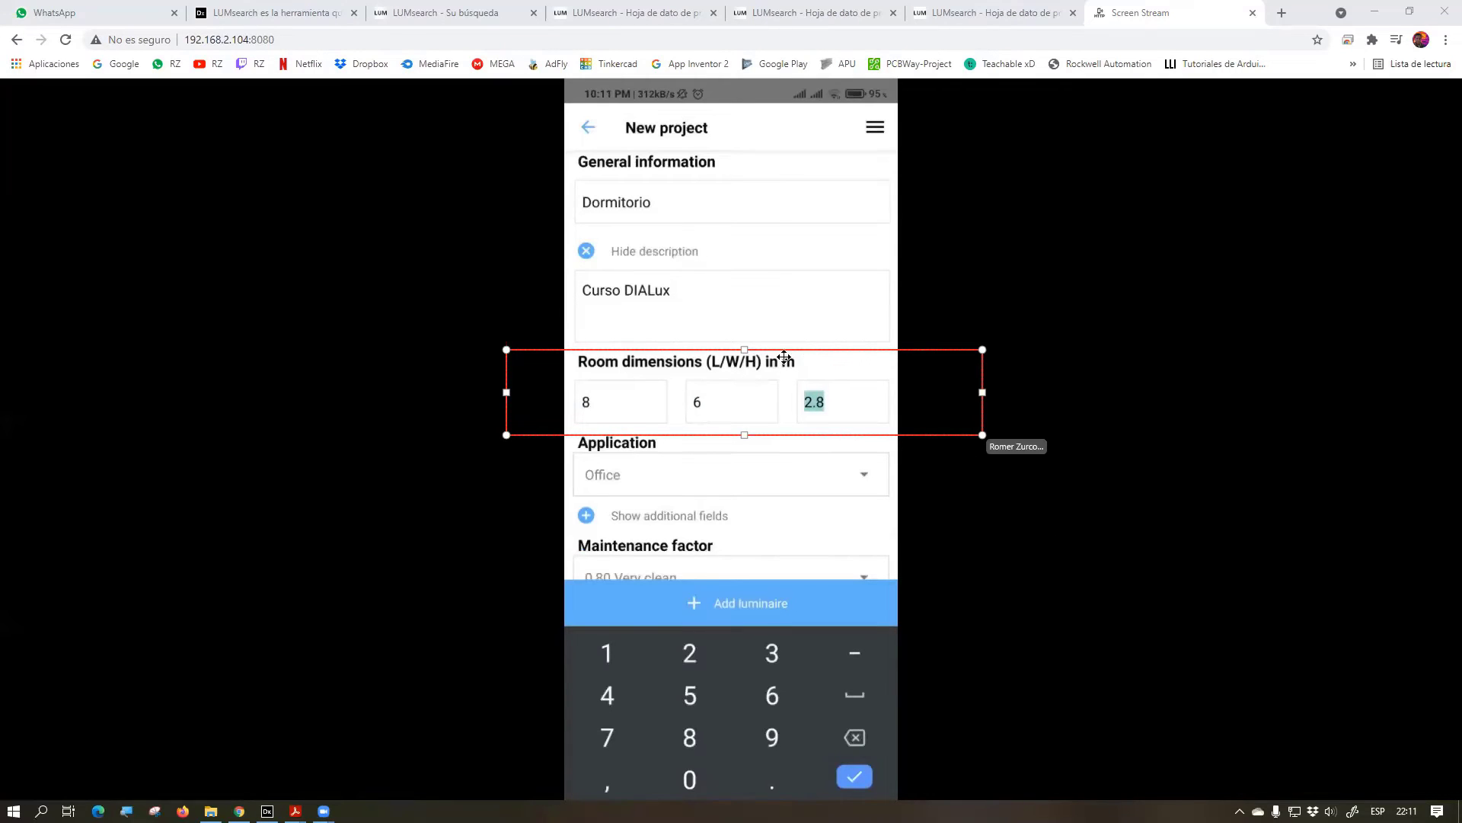
left_click_drag(934, 355, 928, 451)
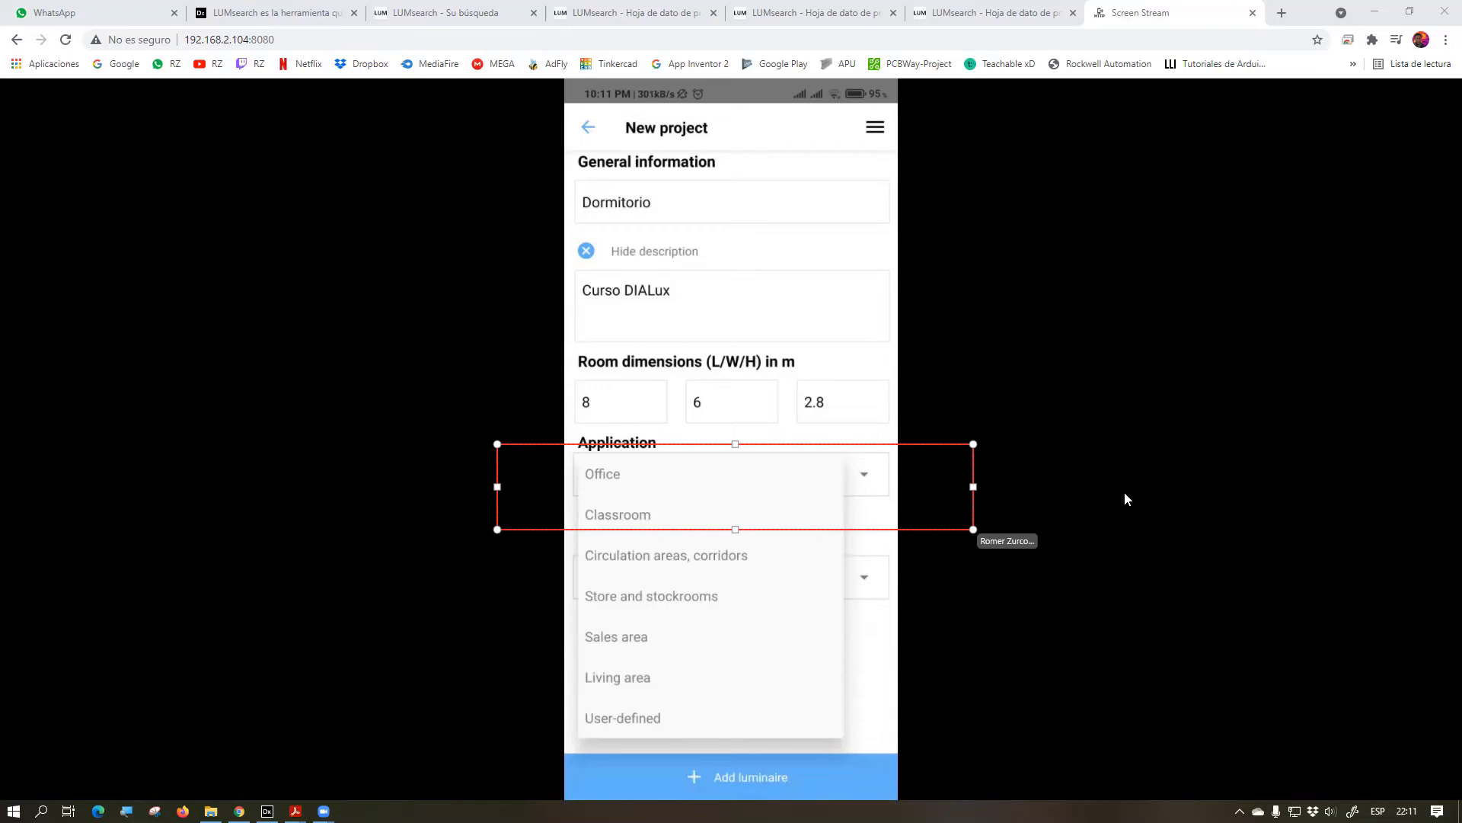
left_click_drag(933, 449, 929, 488)
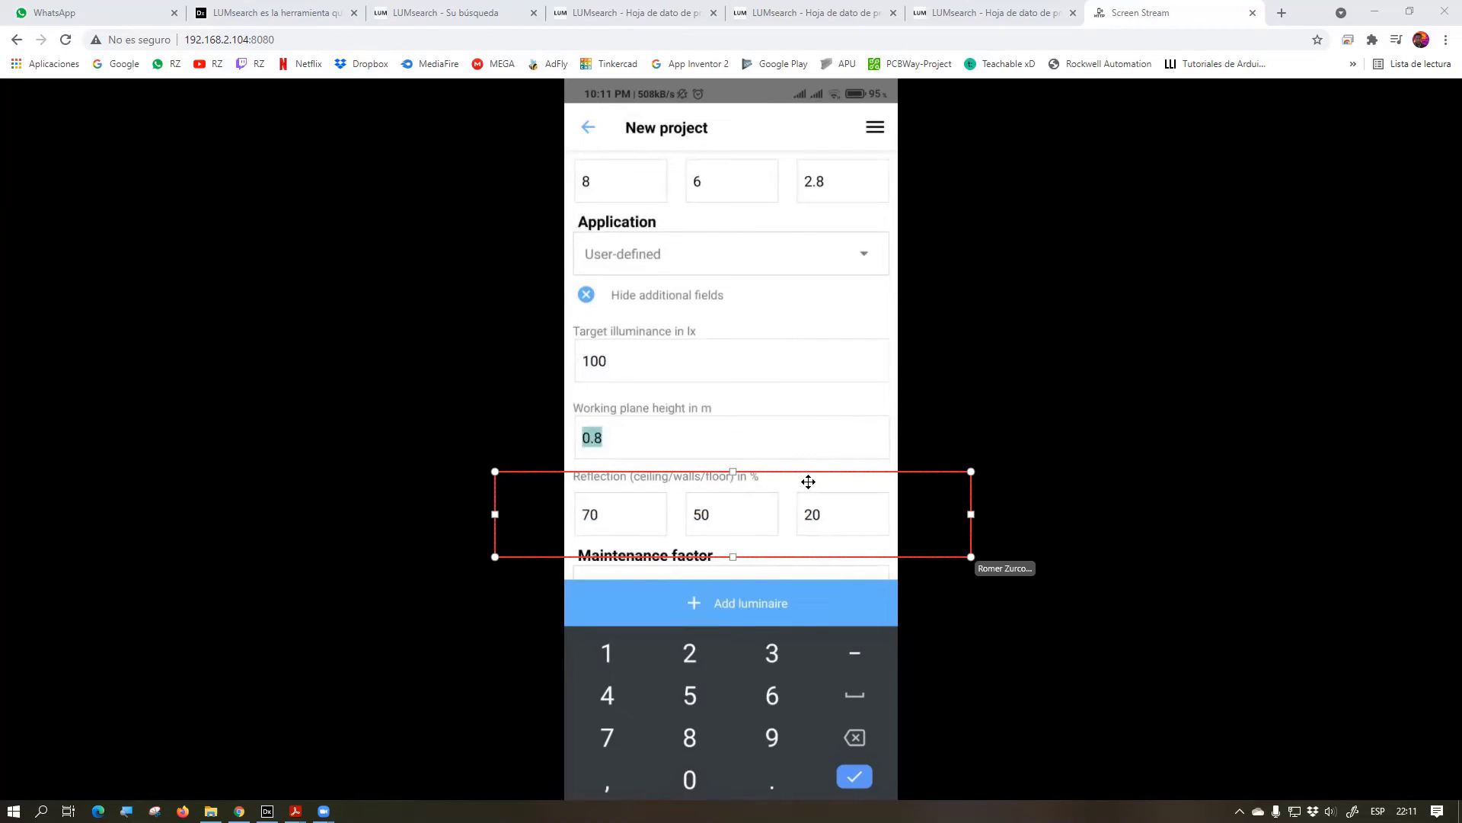
left_click(832, 419)
key("ctrl+z")
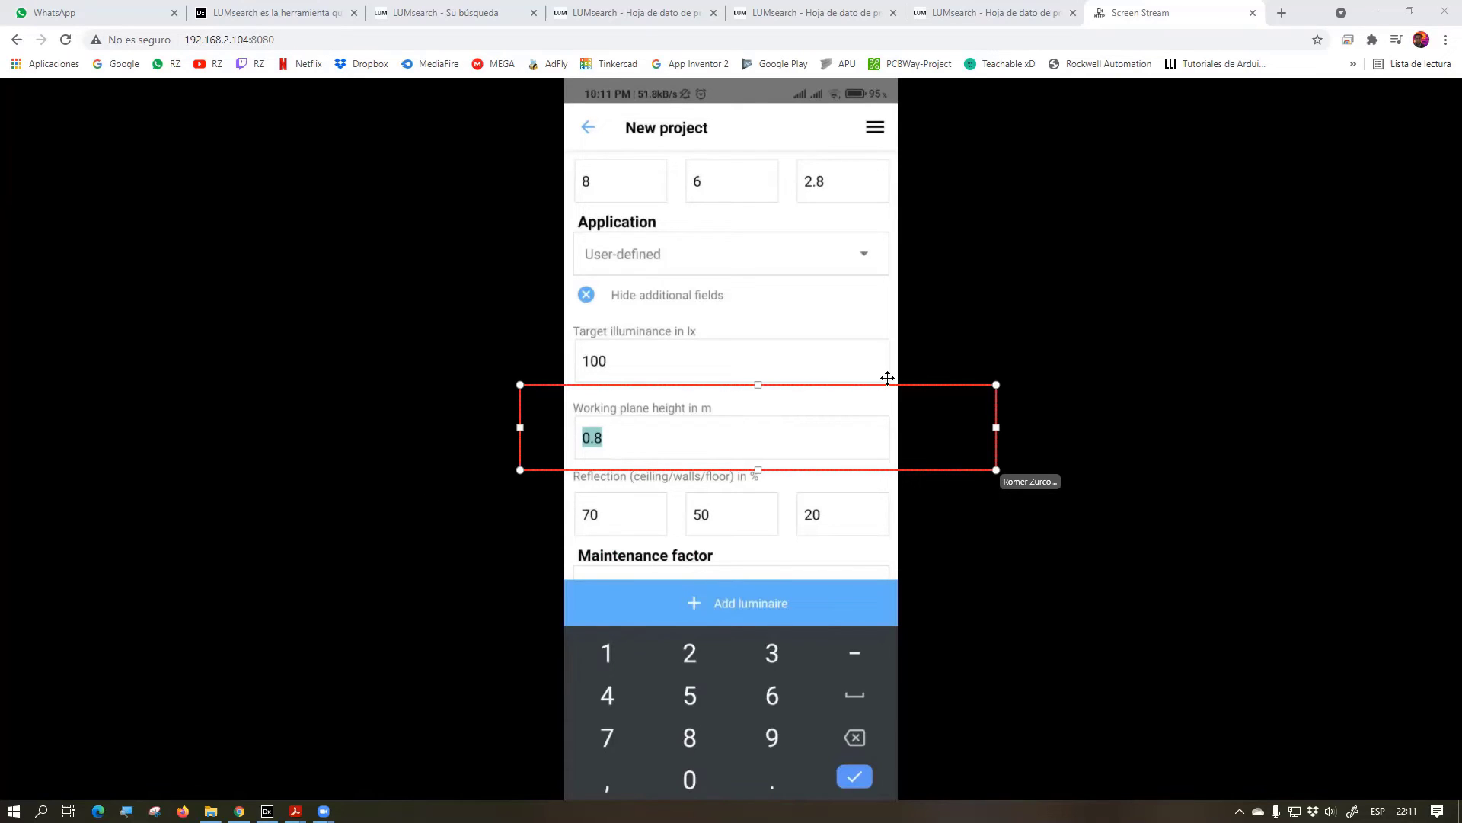
Set the wall reflection to 40 % and open the luminaire search for the project
left_click_drag(892, 387, 878, 480)
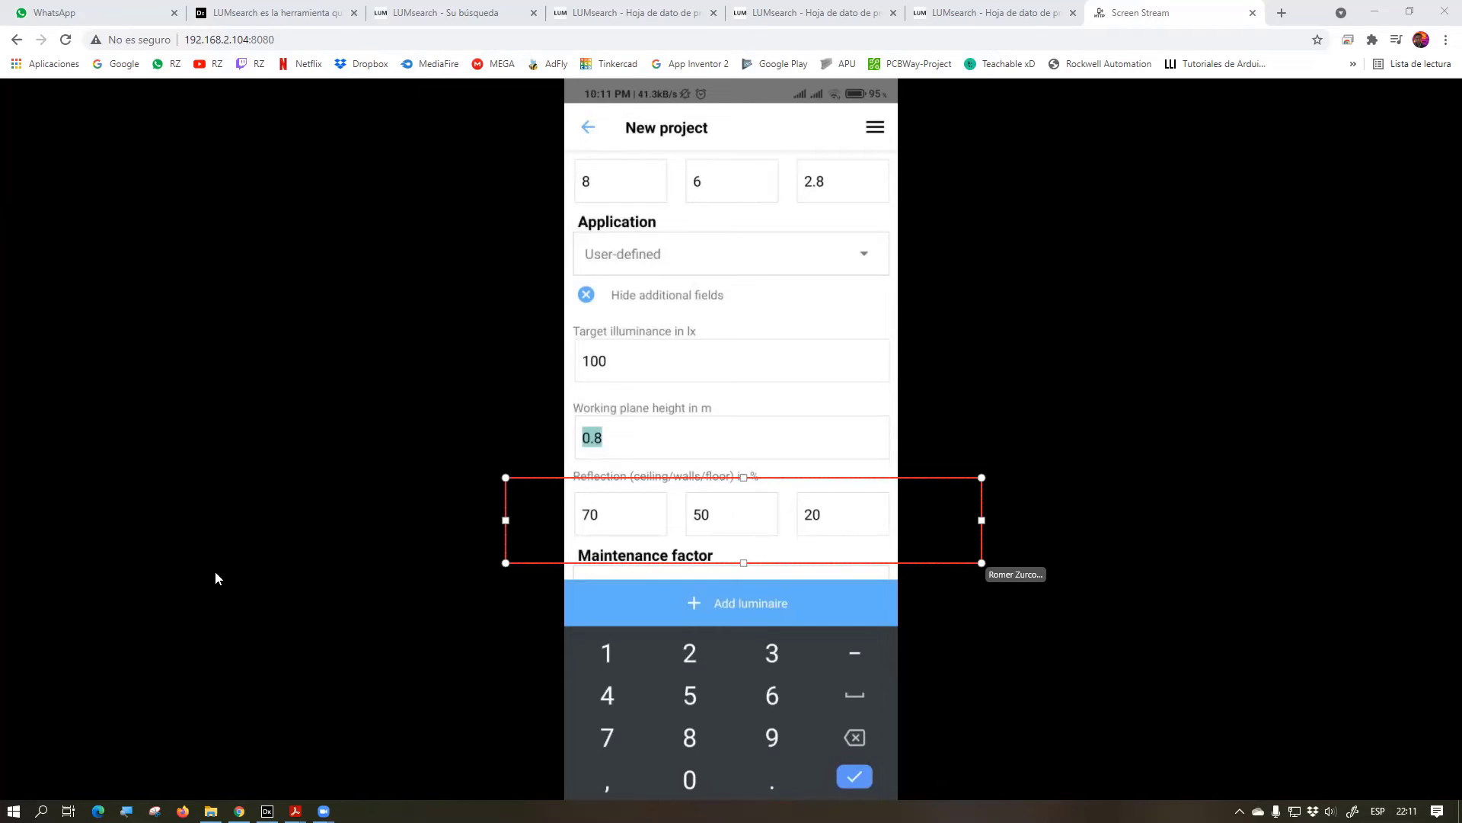
left_click_drag(820, 481, 817, 463)
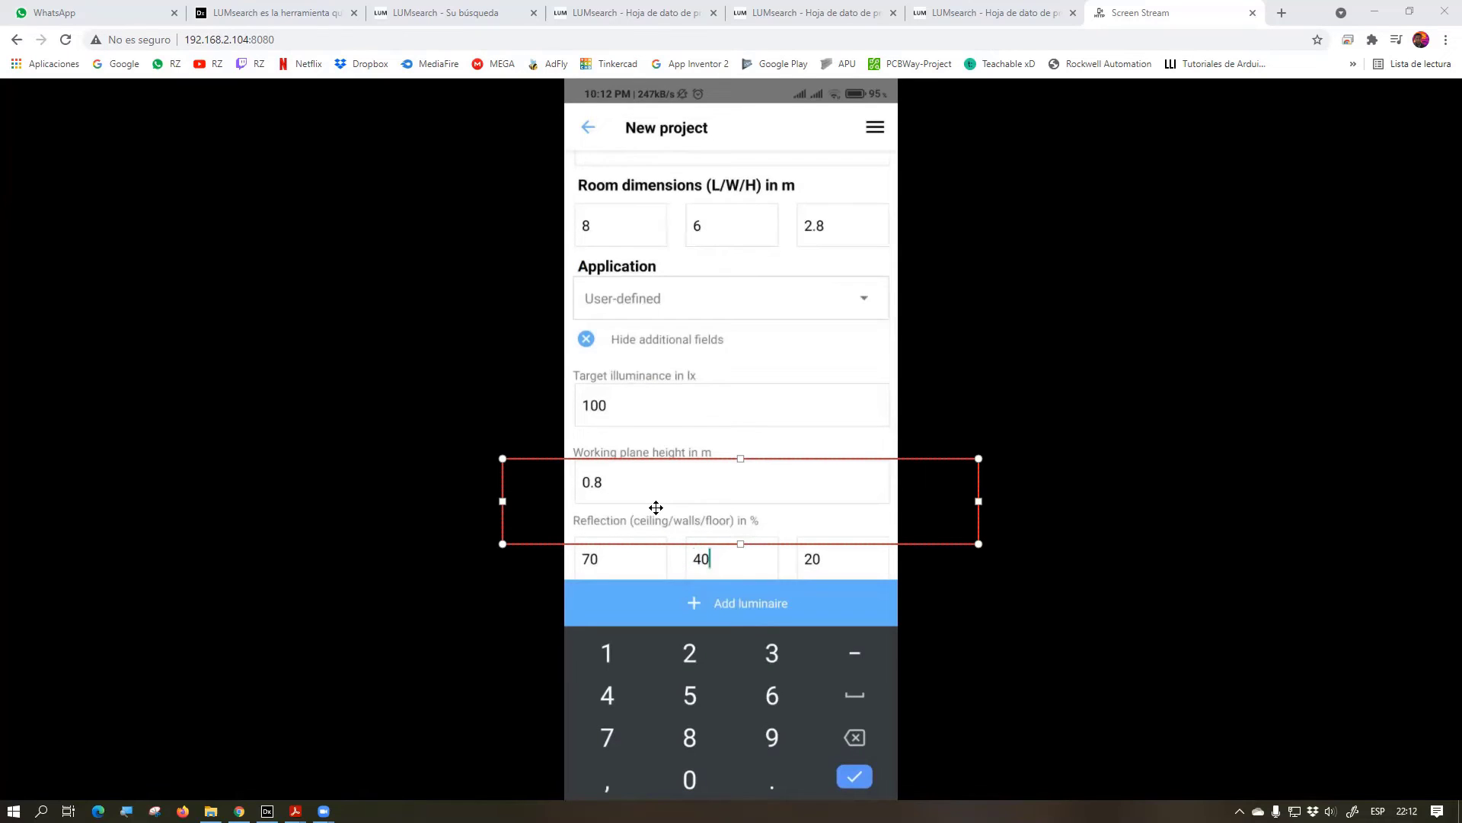
mouse_move(911, 457)
left_mouse_down()
mouse_move(911, 503)
mouse_move(906, 169)
left_mouse_up()
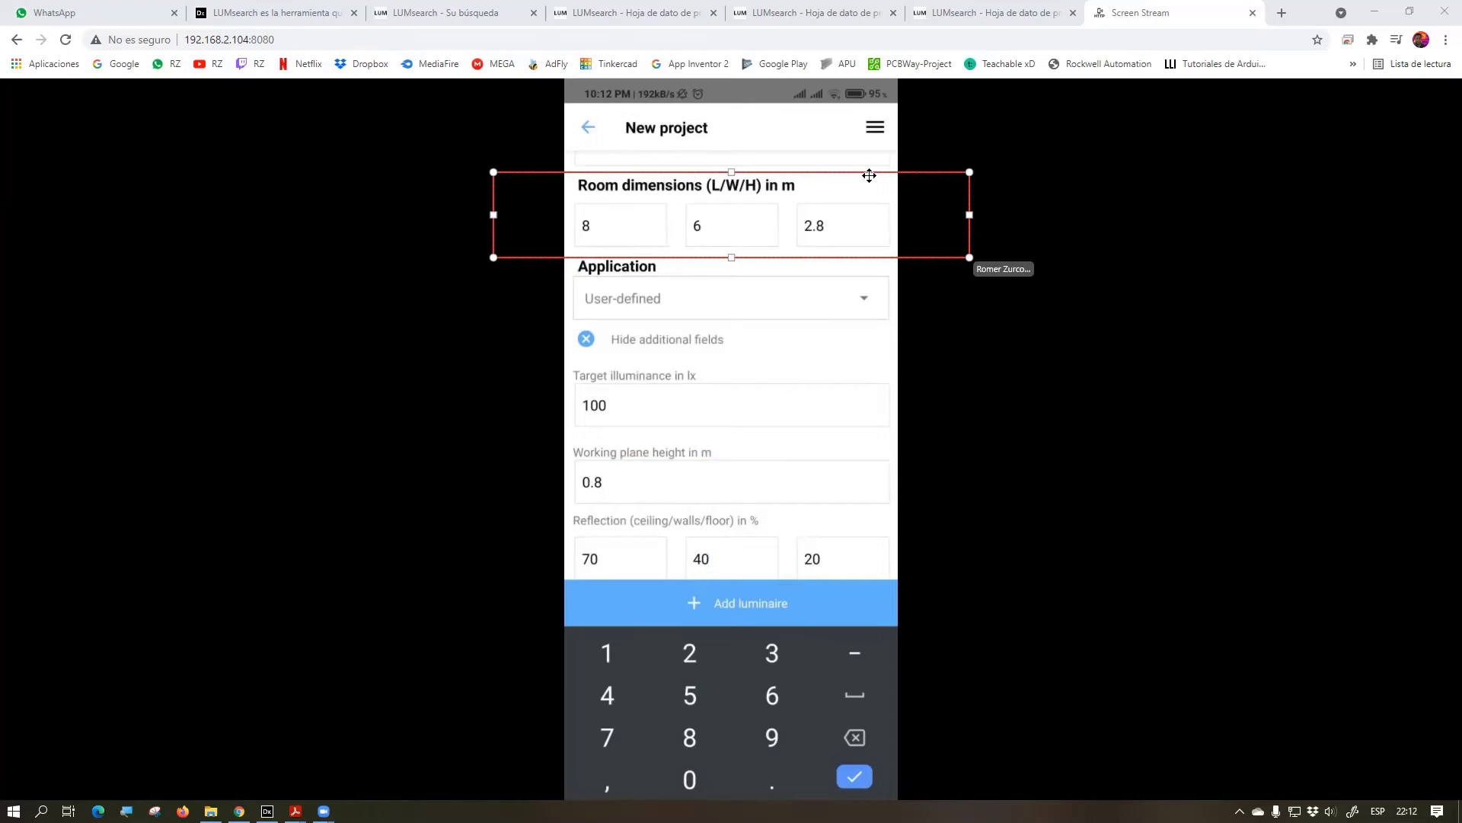
mouse_move(856, 167)
left_mouse_down()
mouse_move(839, 474)
mouse_move(853, 566)
left_mouse_up()
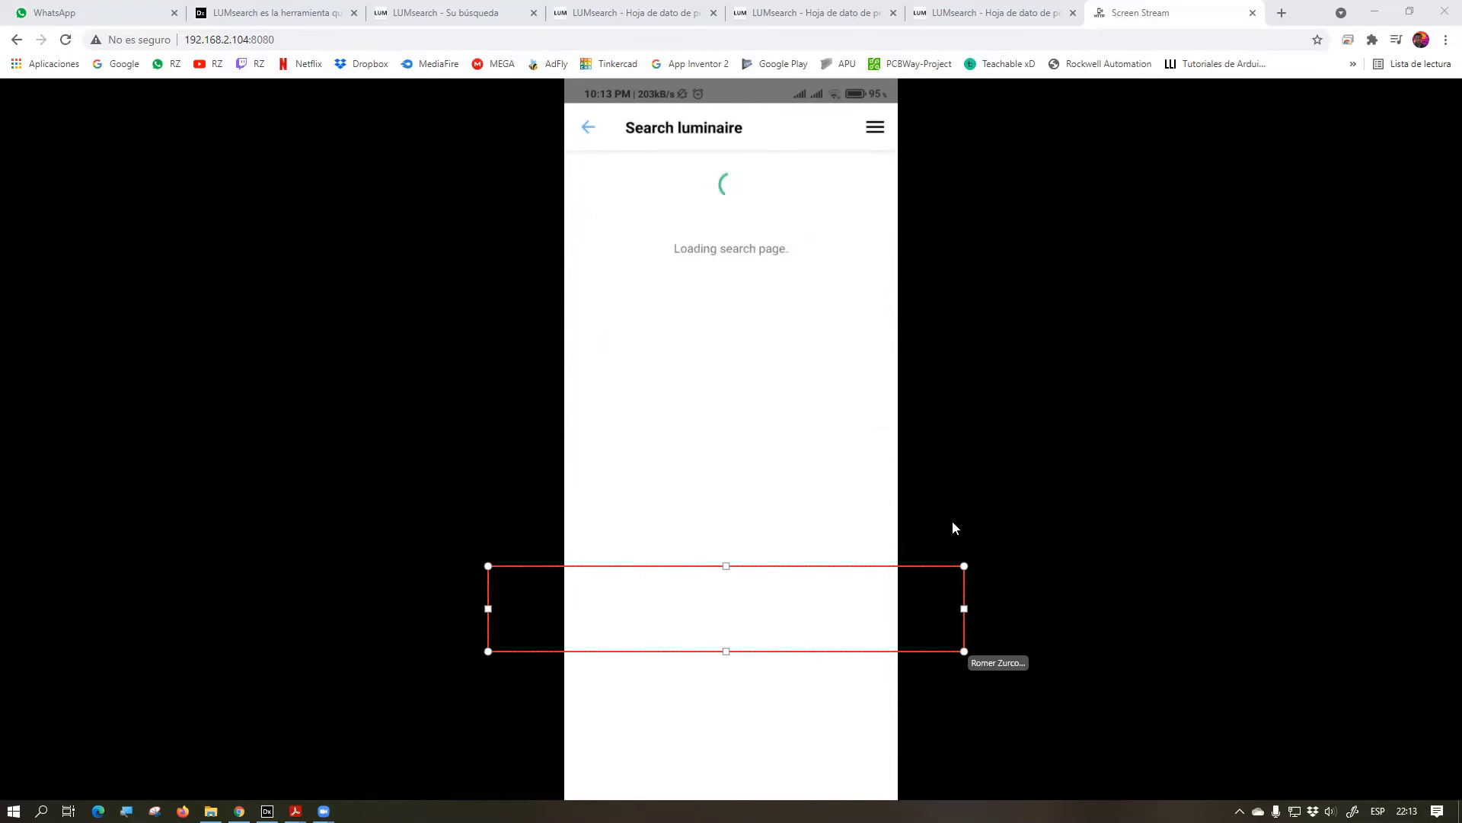
mouse_move(918, 567)
left_mouse_down()
mouse_move(901, 271)
mouse_move(940, 128)
mouse_move(947, 149)
left_mouse_up()
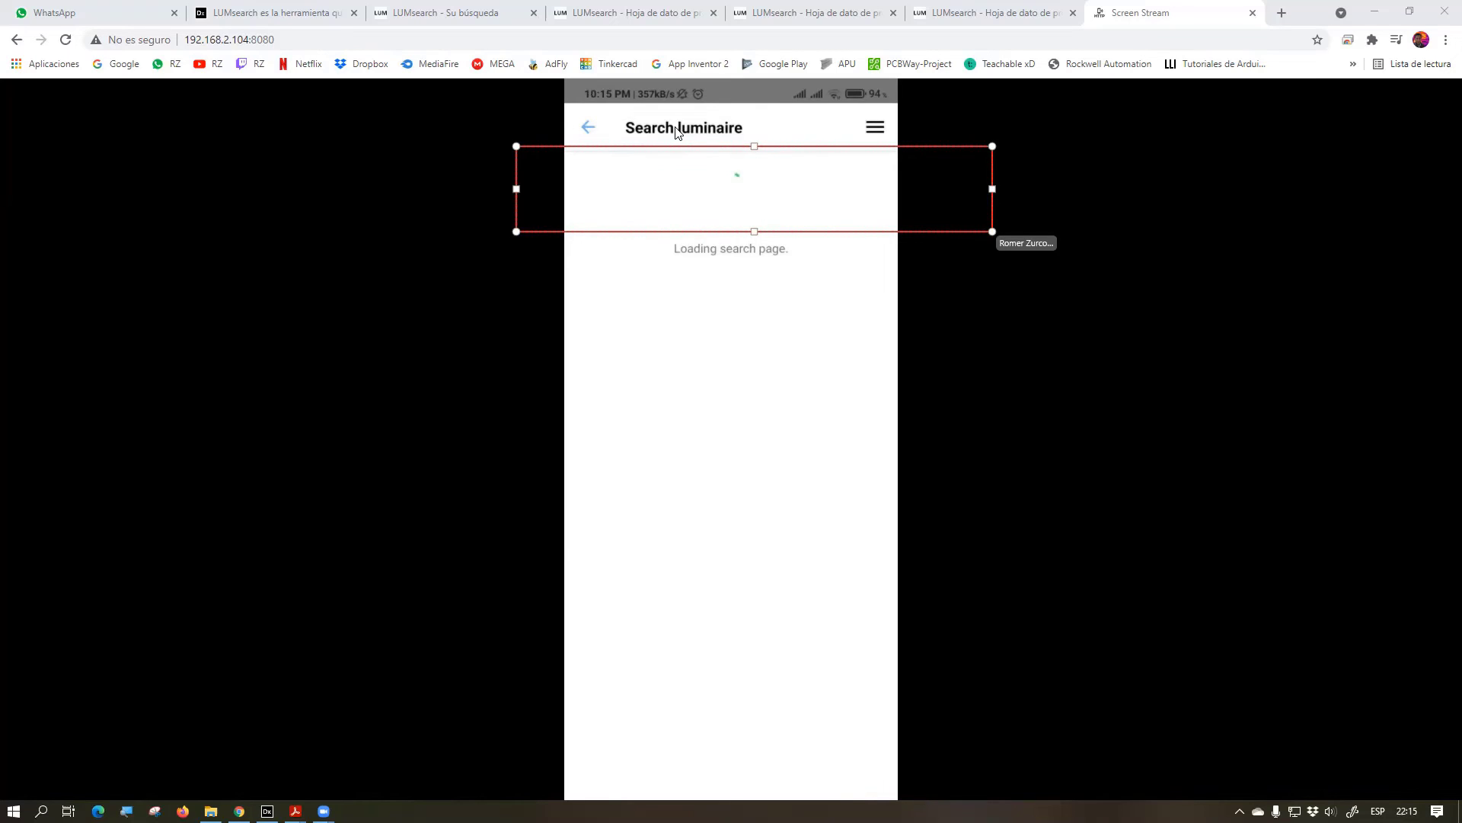
left_click(764, 152)
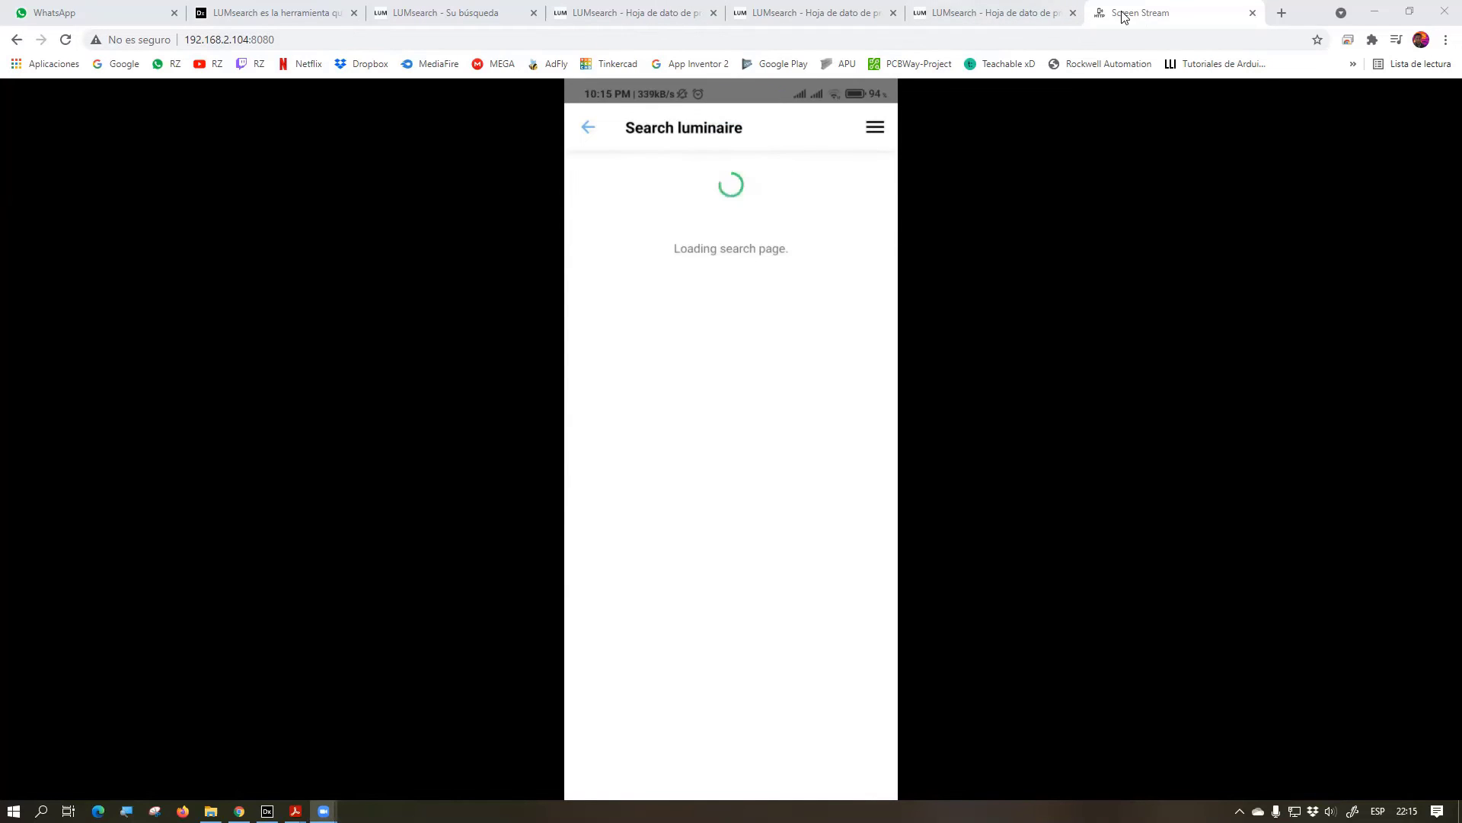
Open the DIALux Mobile video from the YouTube channel, skip to about 3:30 and show it full screen
left_click(987, 13)
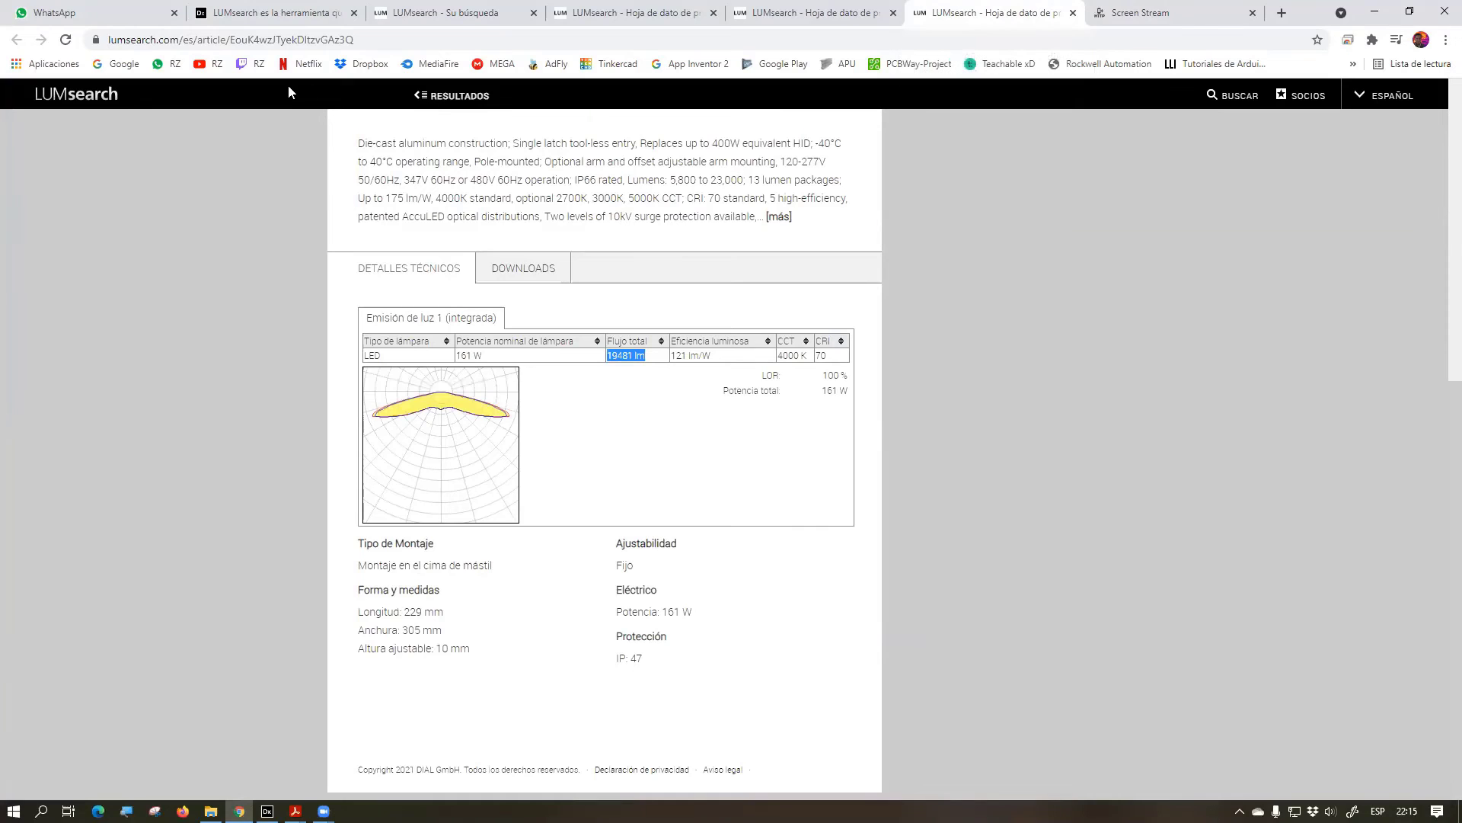
left_click(214, 64)
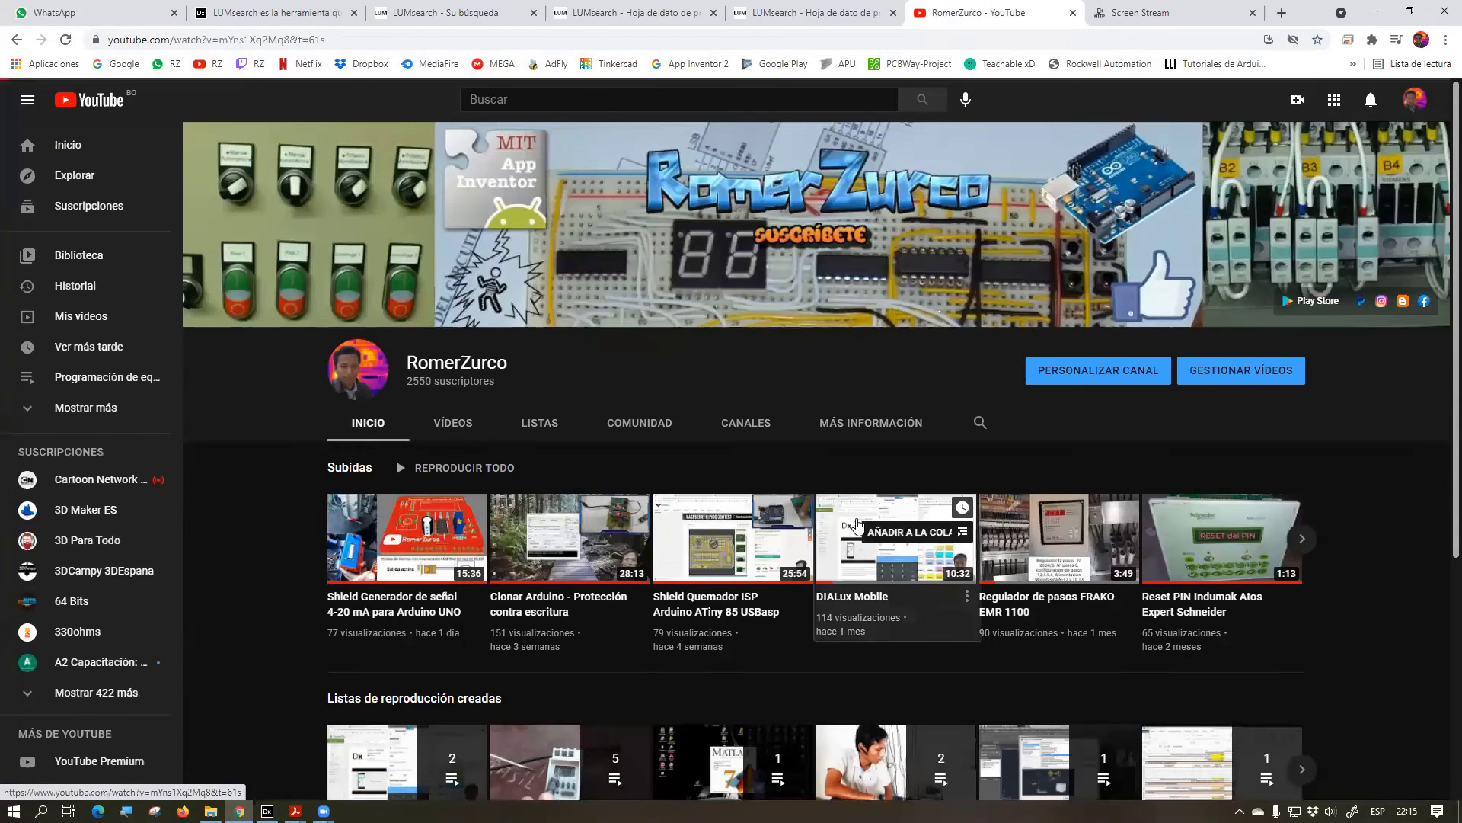
left_click(863, 547)
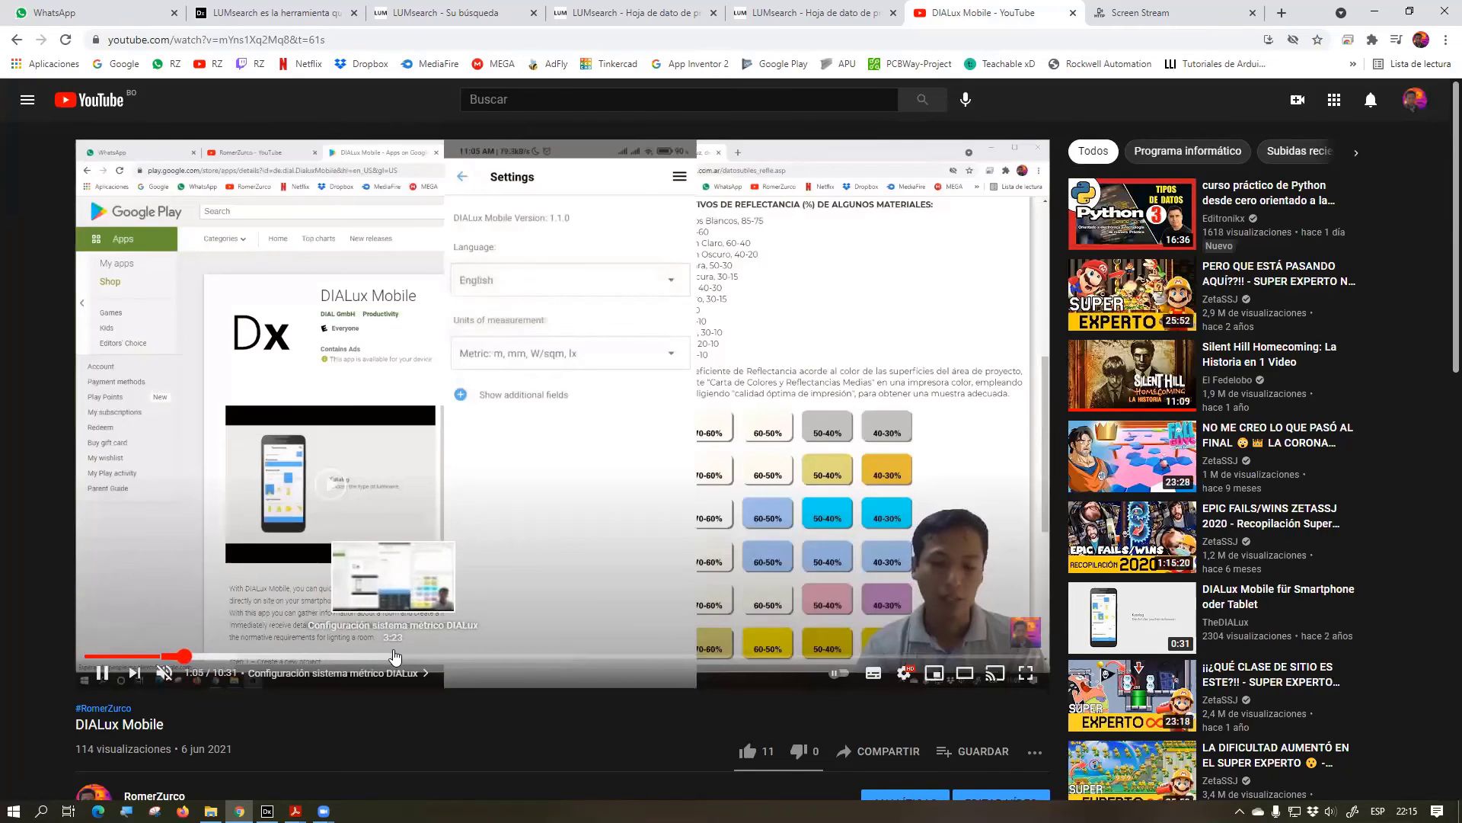
left_click(401, 656)
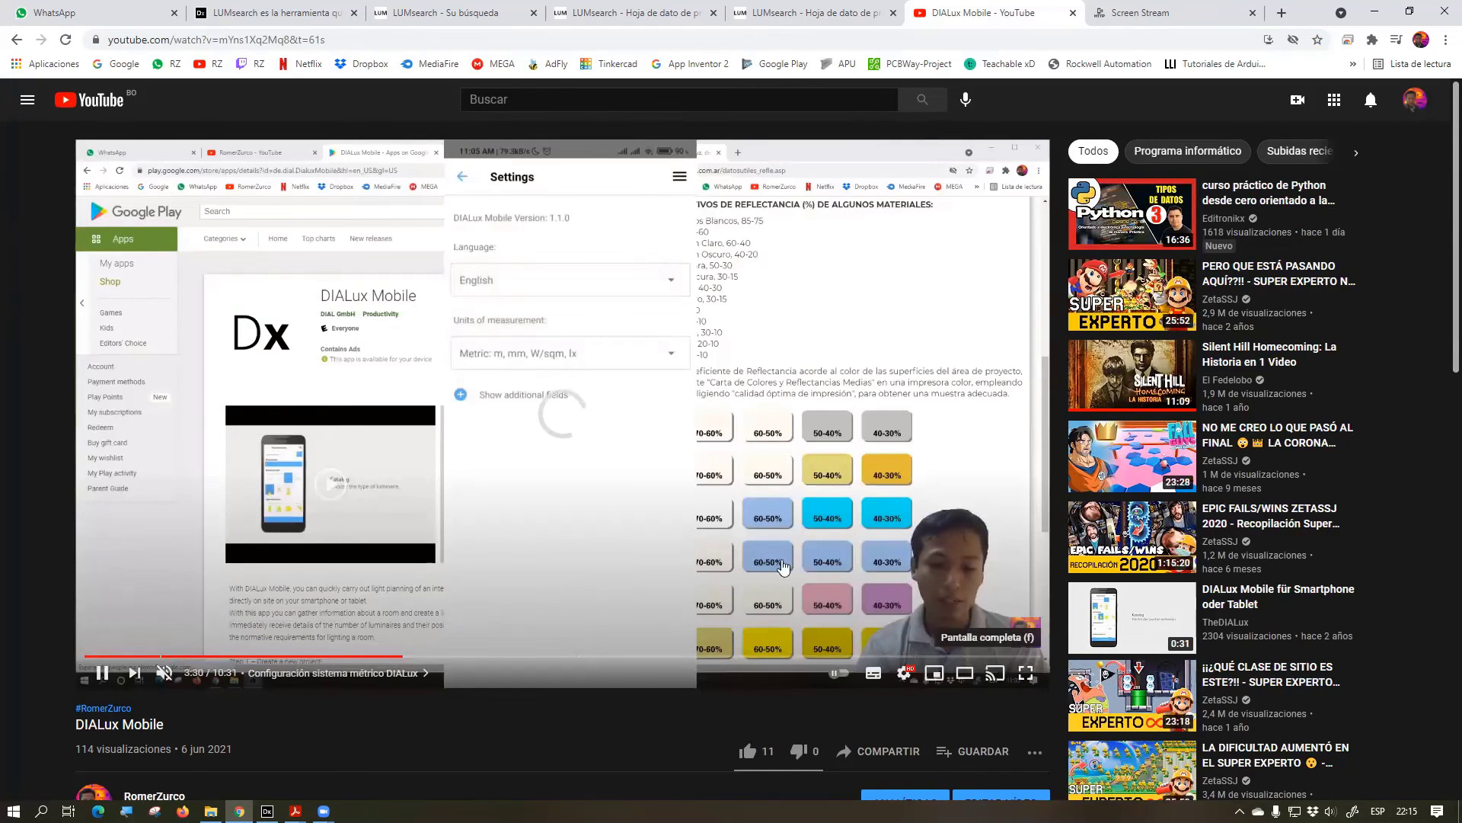
left_click(1025, 675)
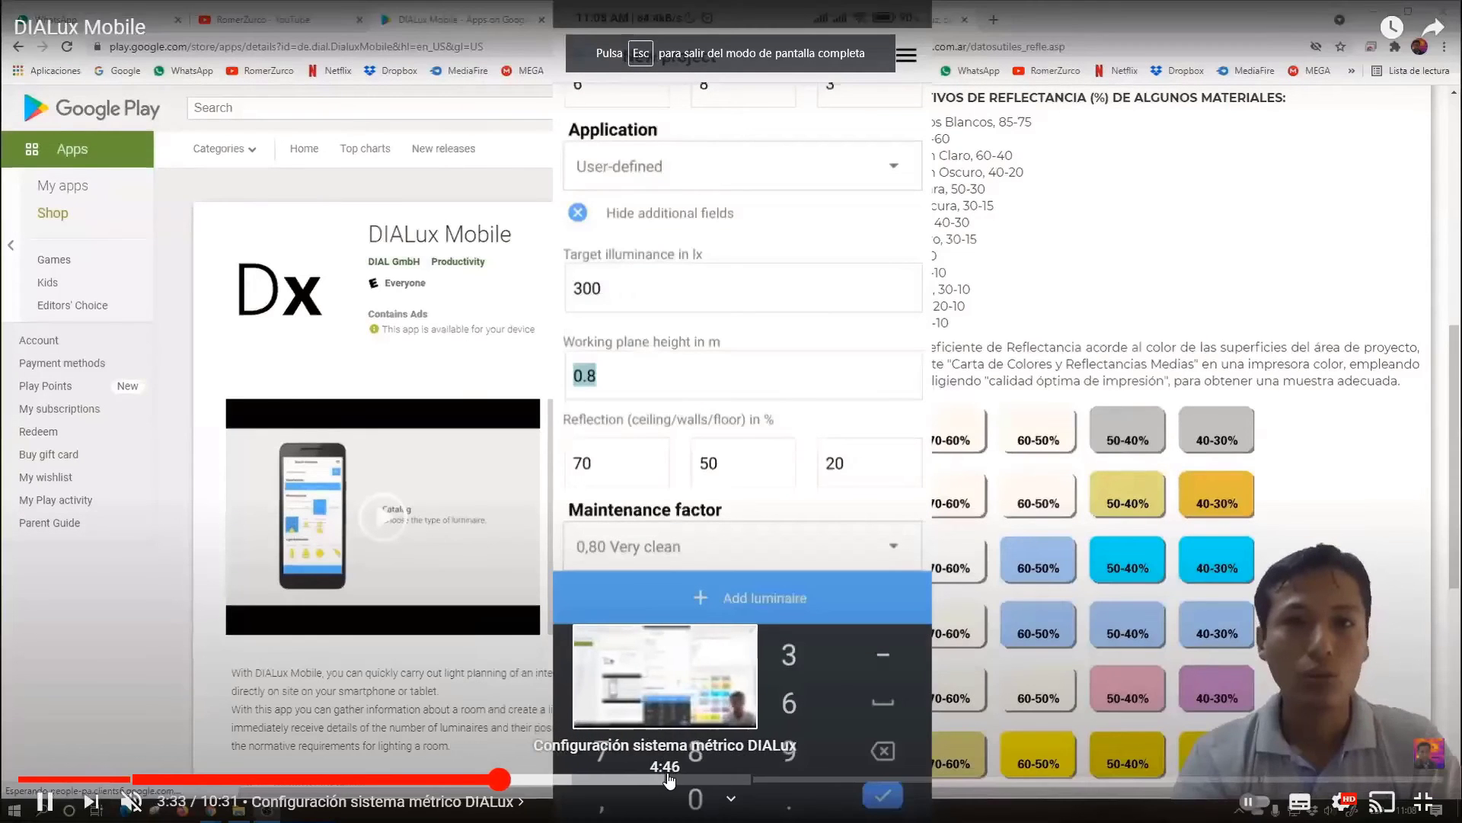
Skip the video ahead to the "Selección de lamparas DIALux" chapter and pause it at 5:37
left_click(667, 779)
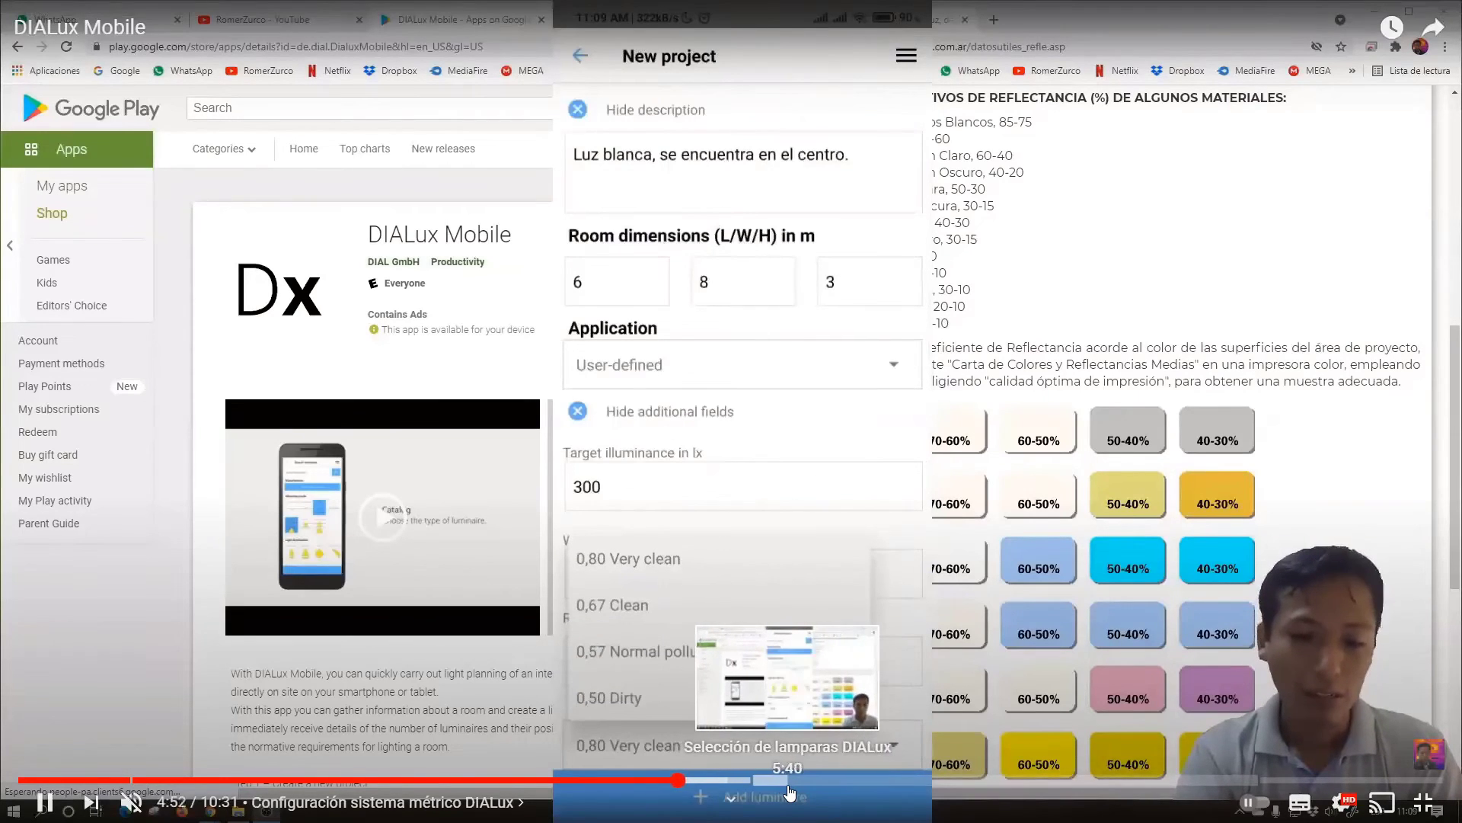
left_click(771, 780)
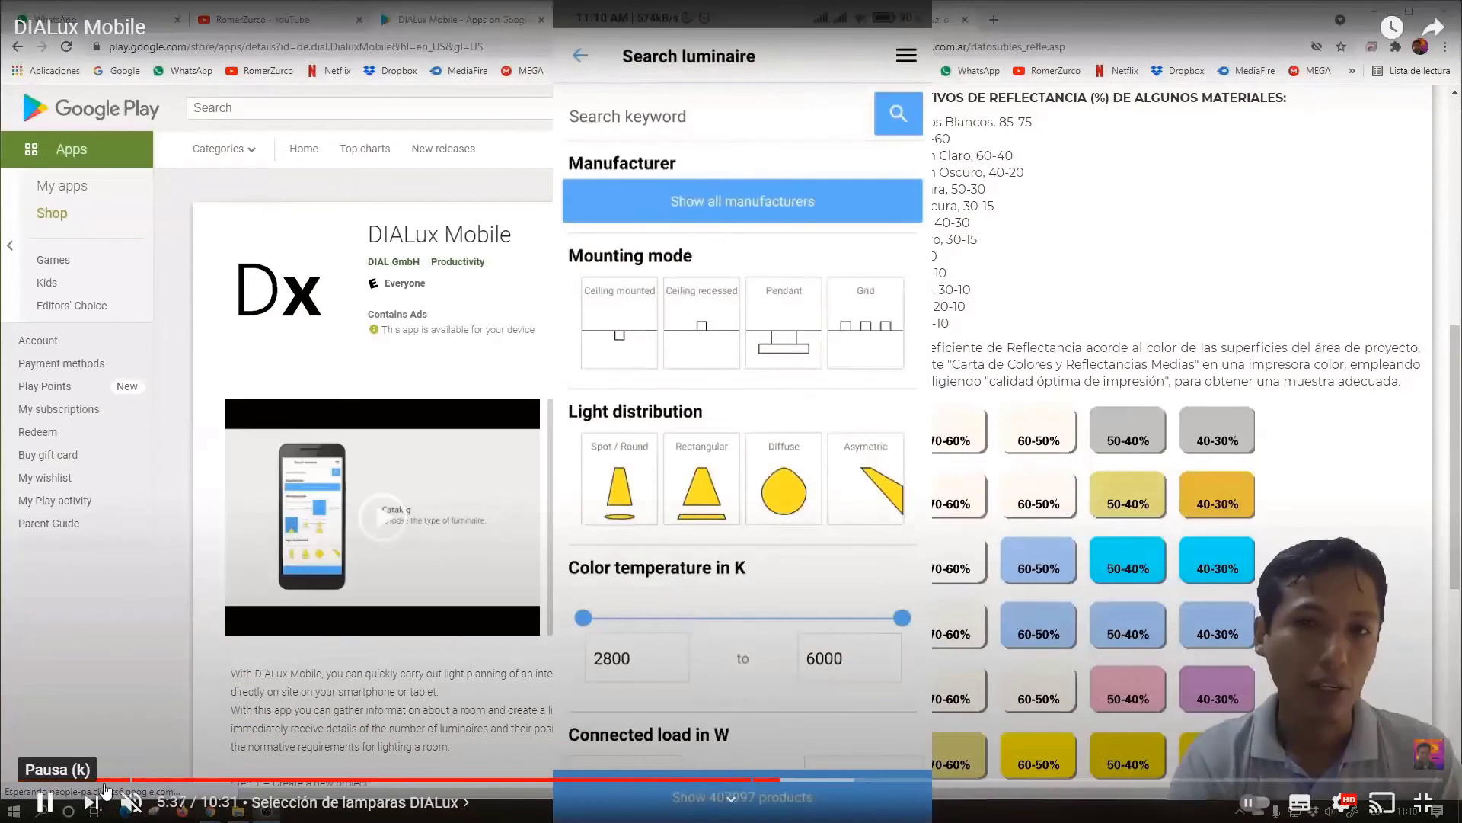
left_click(44, 801)
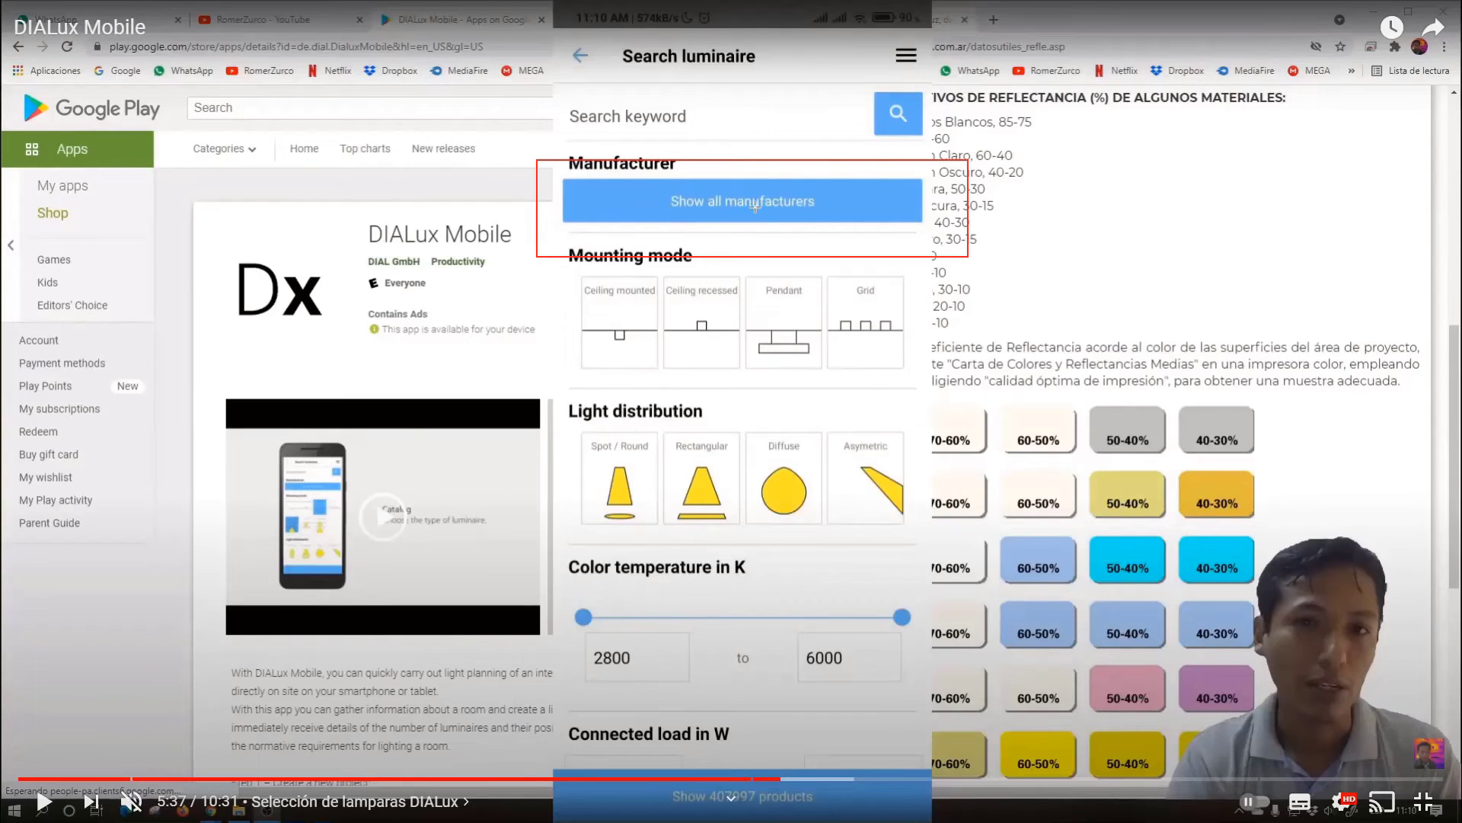
Examine the mounting mode, light distribution and color temperature filters on the paused Search luminaire page
left_click_drag(557, 266, 609, 329)
left_click_drag(650, 382, 663, 387)
left_click_drag(670, 268, 829, 539)
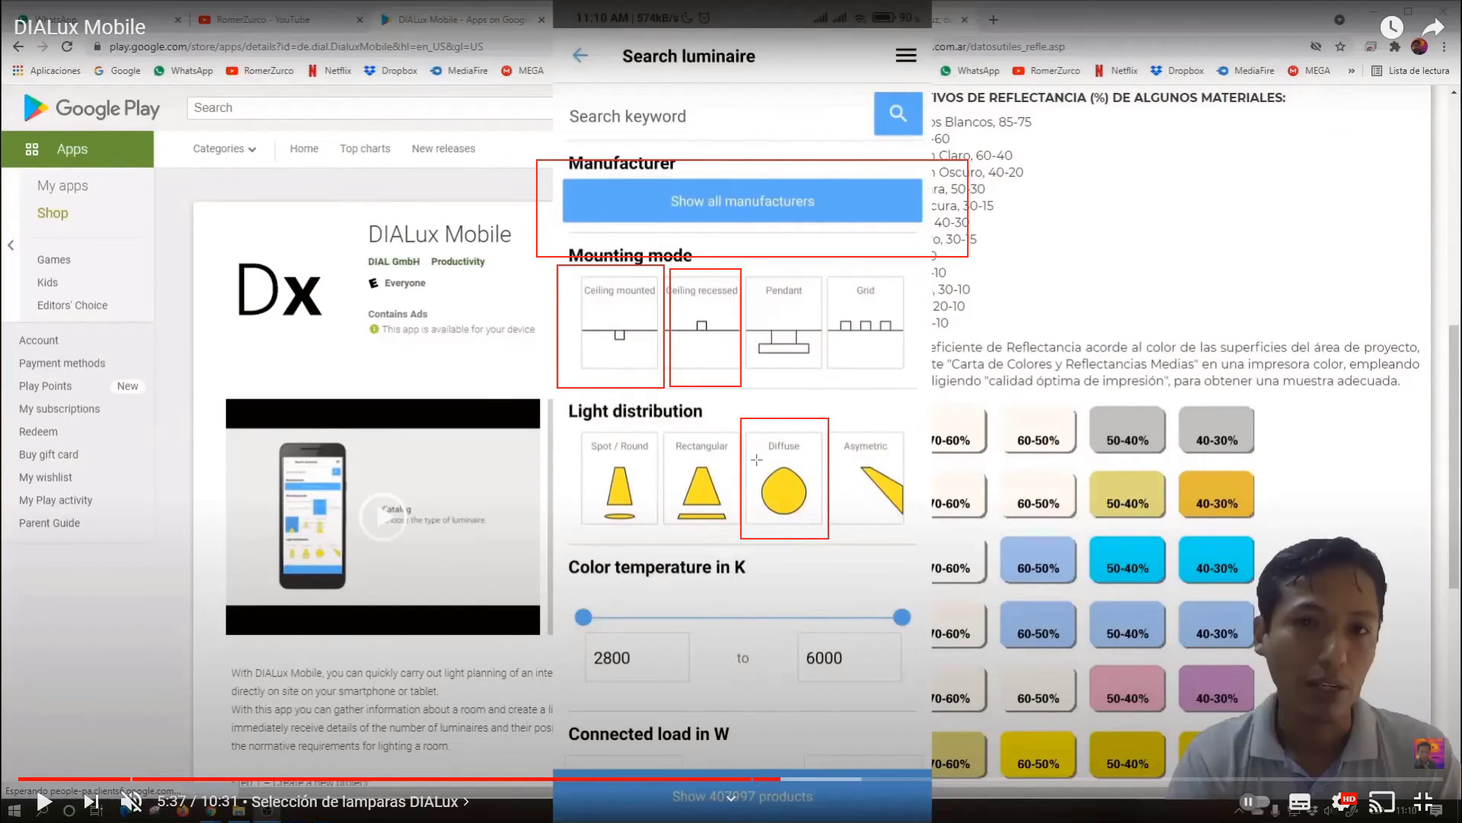
mouse_move(560, 548)
left_mouse_down()
mouse_move(818, 702)
mouse_move(956, 724)
mouse_move(929, 720)
left_mouse_up()
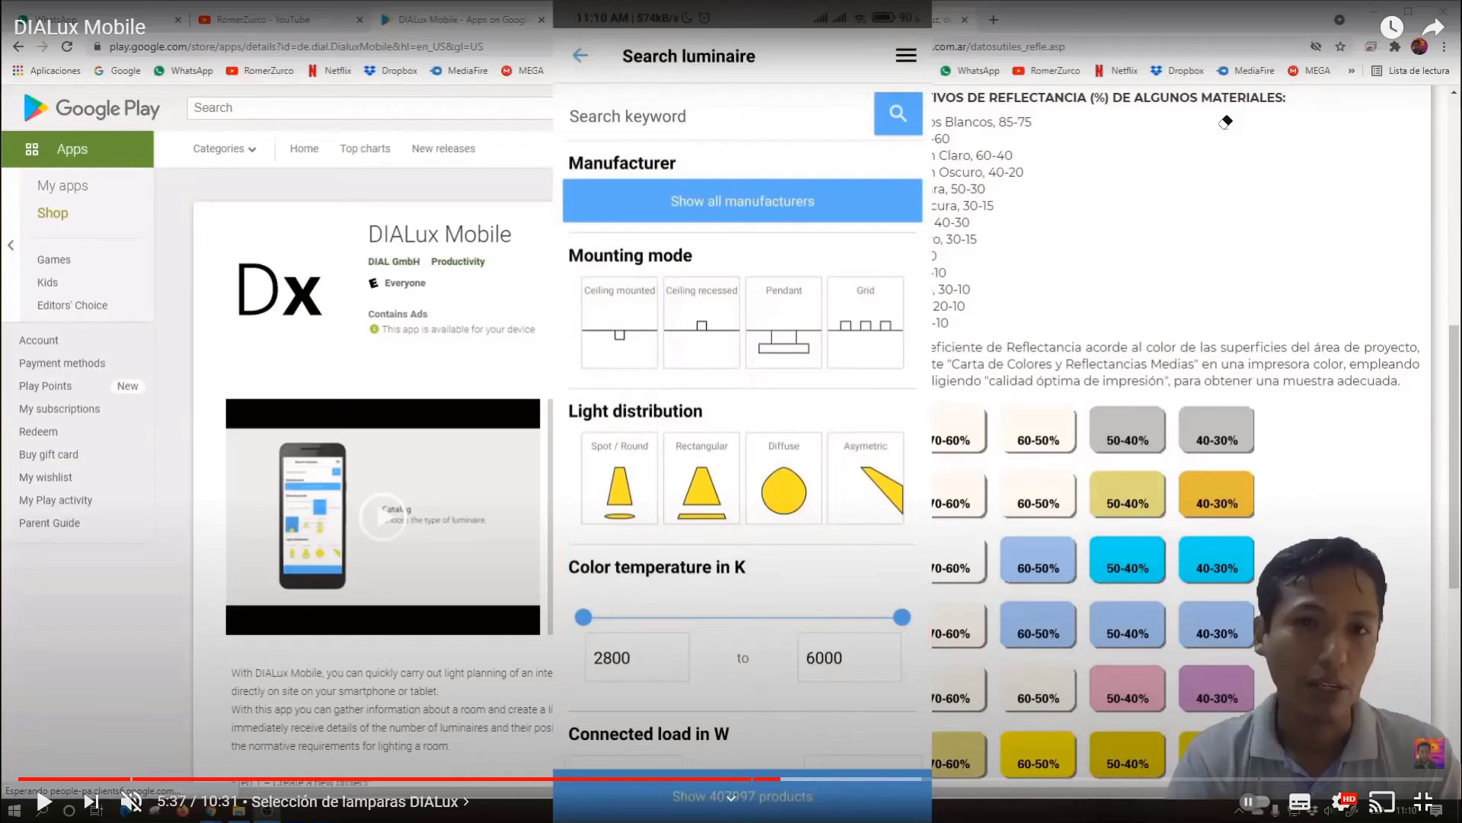
Skip the DIALux Mobile video ahead to the IK rating and dimension filters at 7:33
left_click(834, 778)
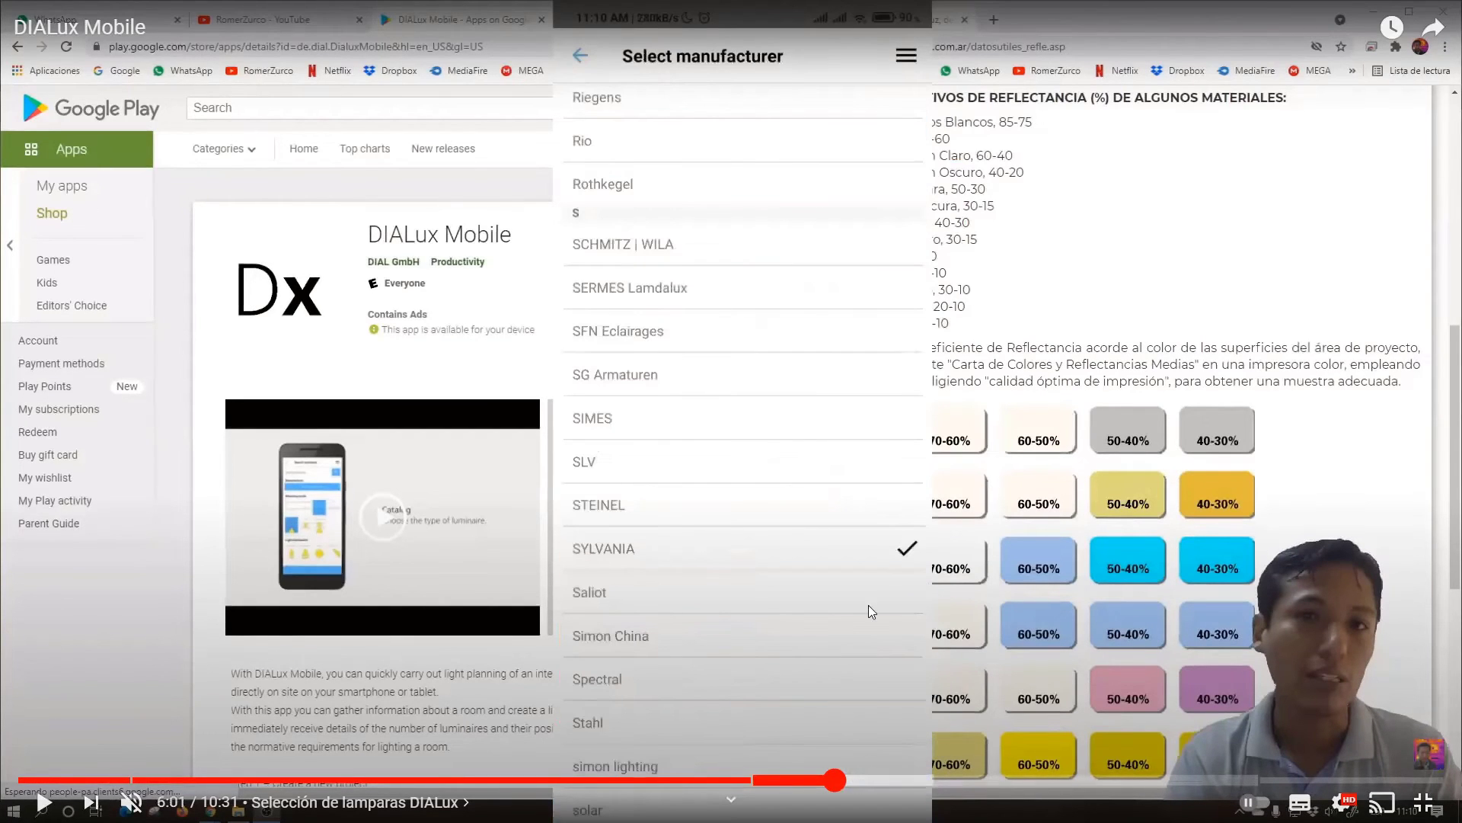
left_click(899, 779)
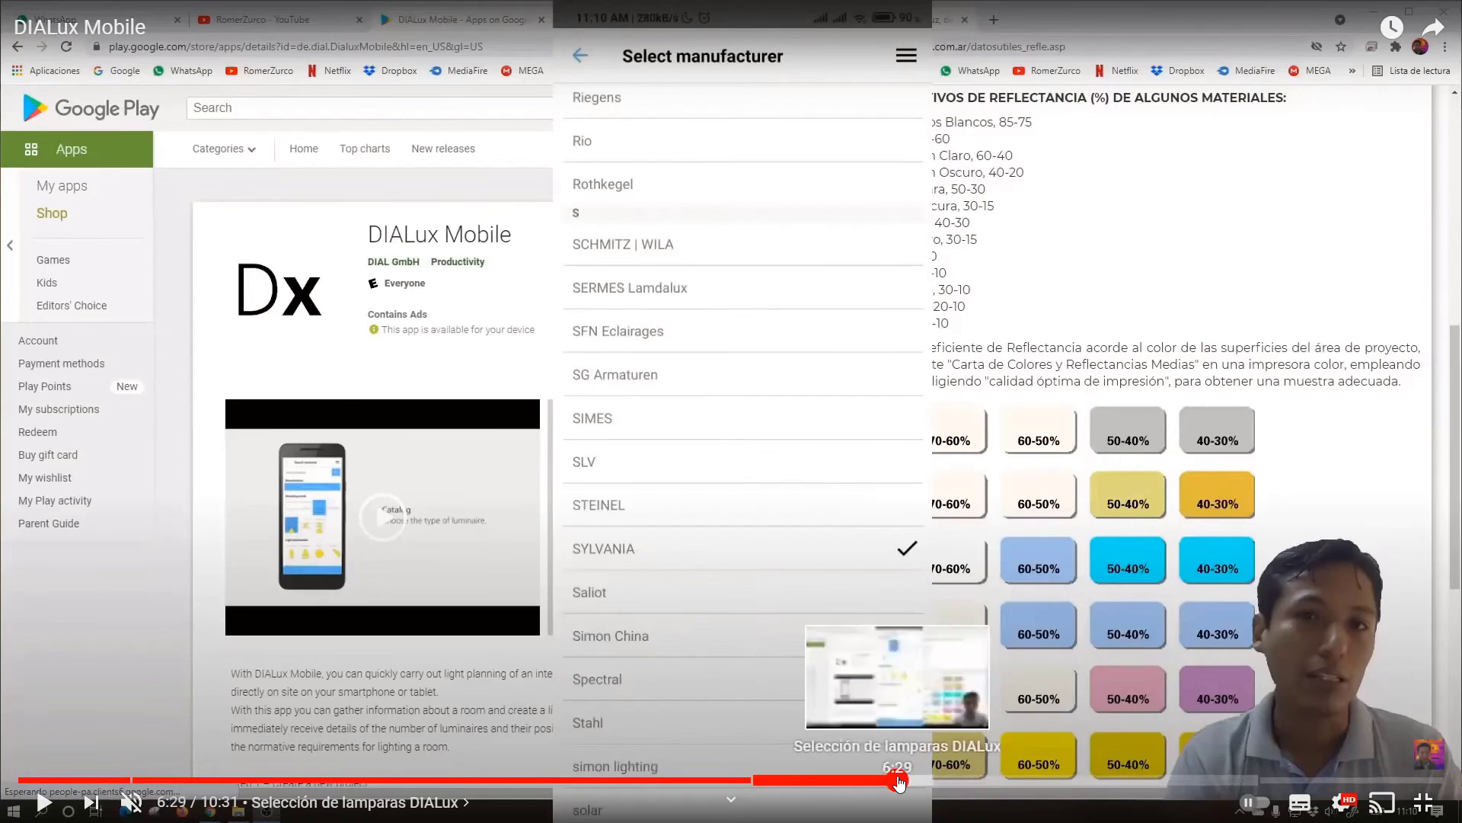
left_click(981, 779)
left_click(1042, 780)
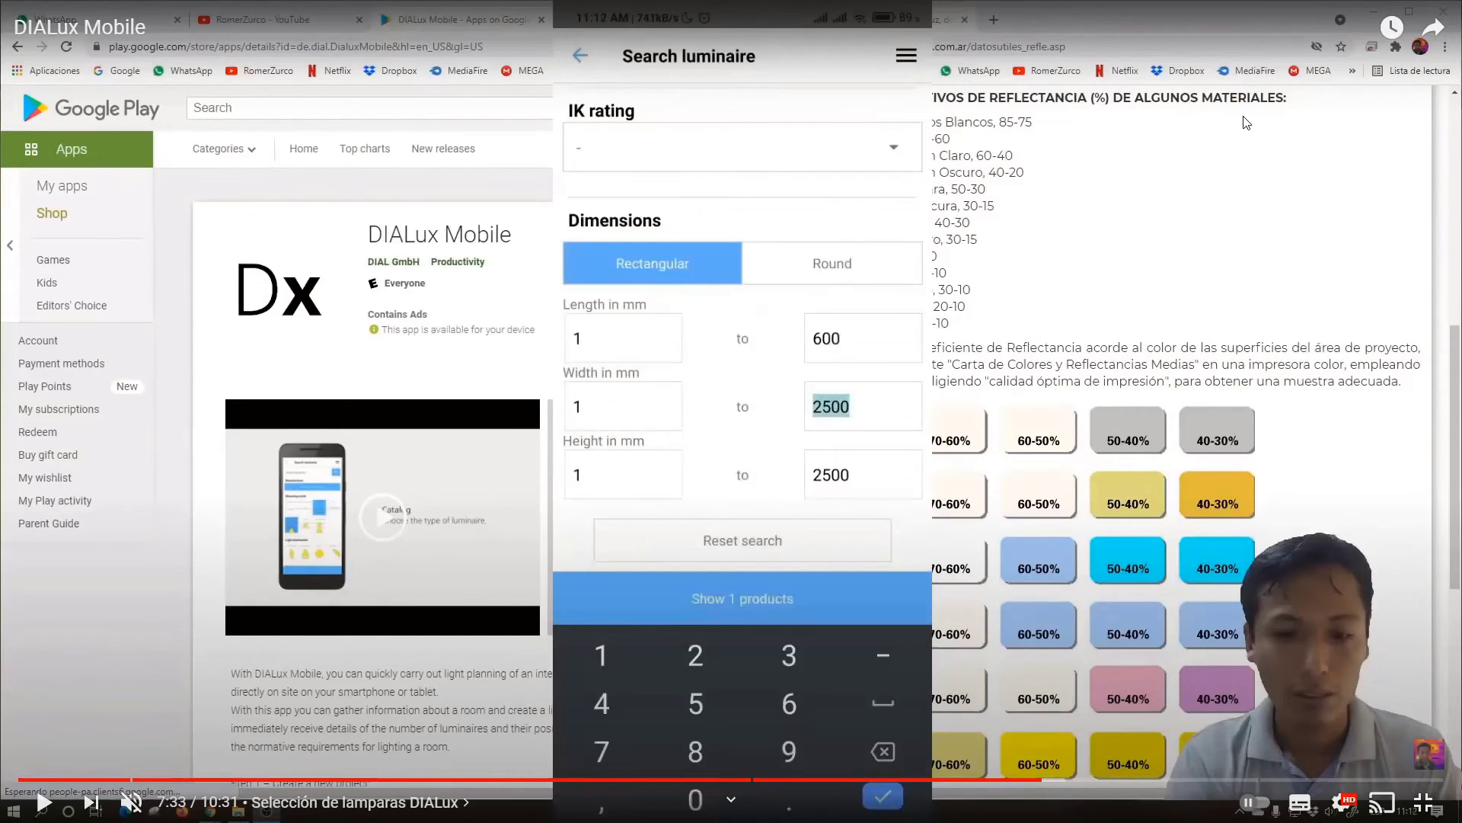
Circle the IK rating, the Rectangular and Round options, the maximum dimensions and the product display button in red, and erase the marks
left_click_drag(893, 124, 908, 131)
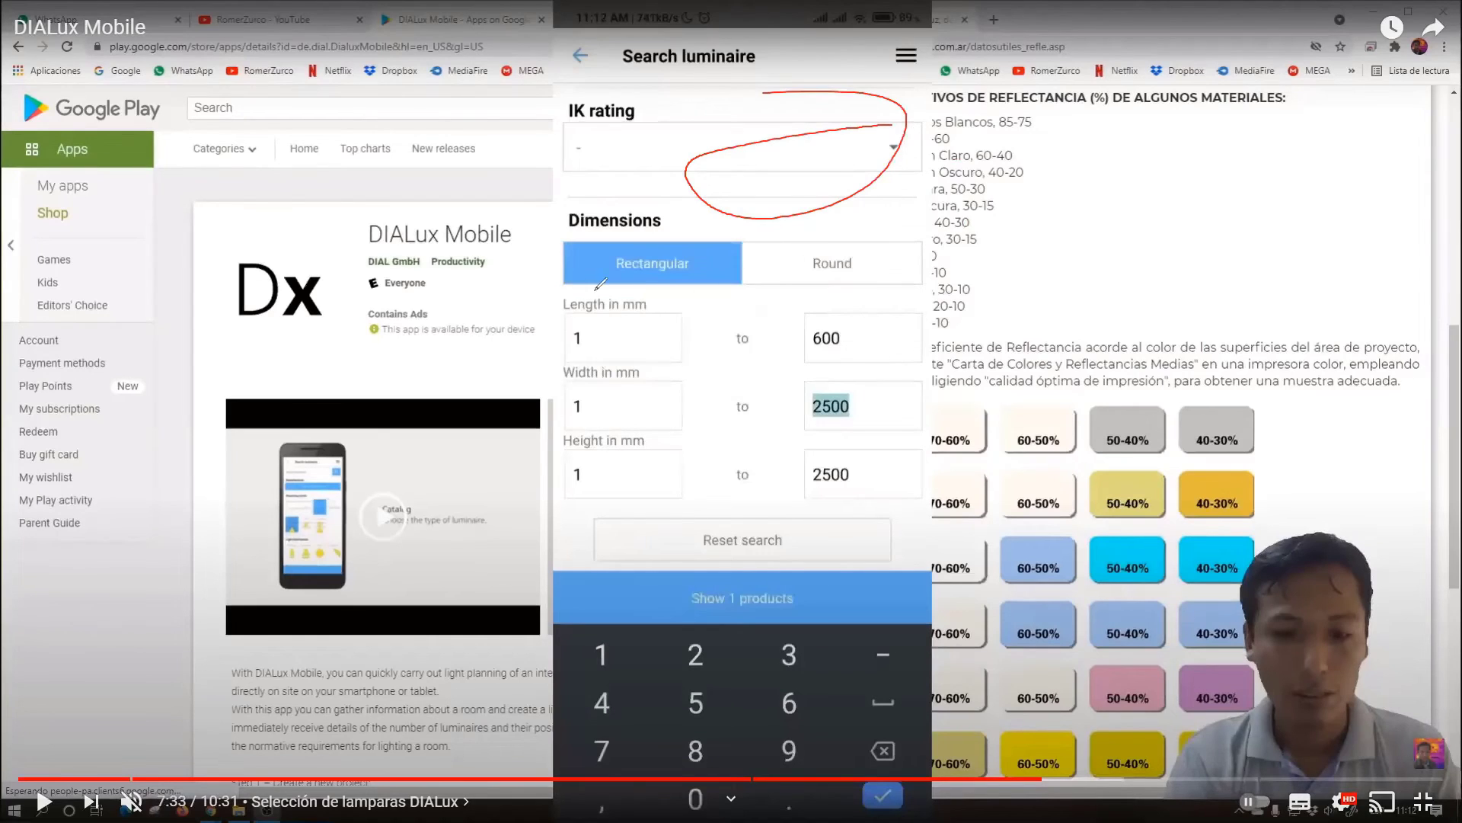
mouse_move(678, 217)
left_mouse_down()
mouse_move(512, 215)
mouse_move(659, 204)
mouse_move(594, 202)
left_mouse_up()
mouse_move(909, 231)
left_mouse_down()
mouse_move(743, 255)
mouse_move(917, 288)
left_mouse_up()
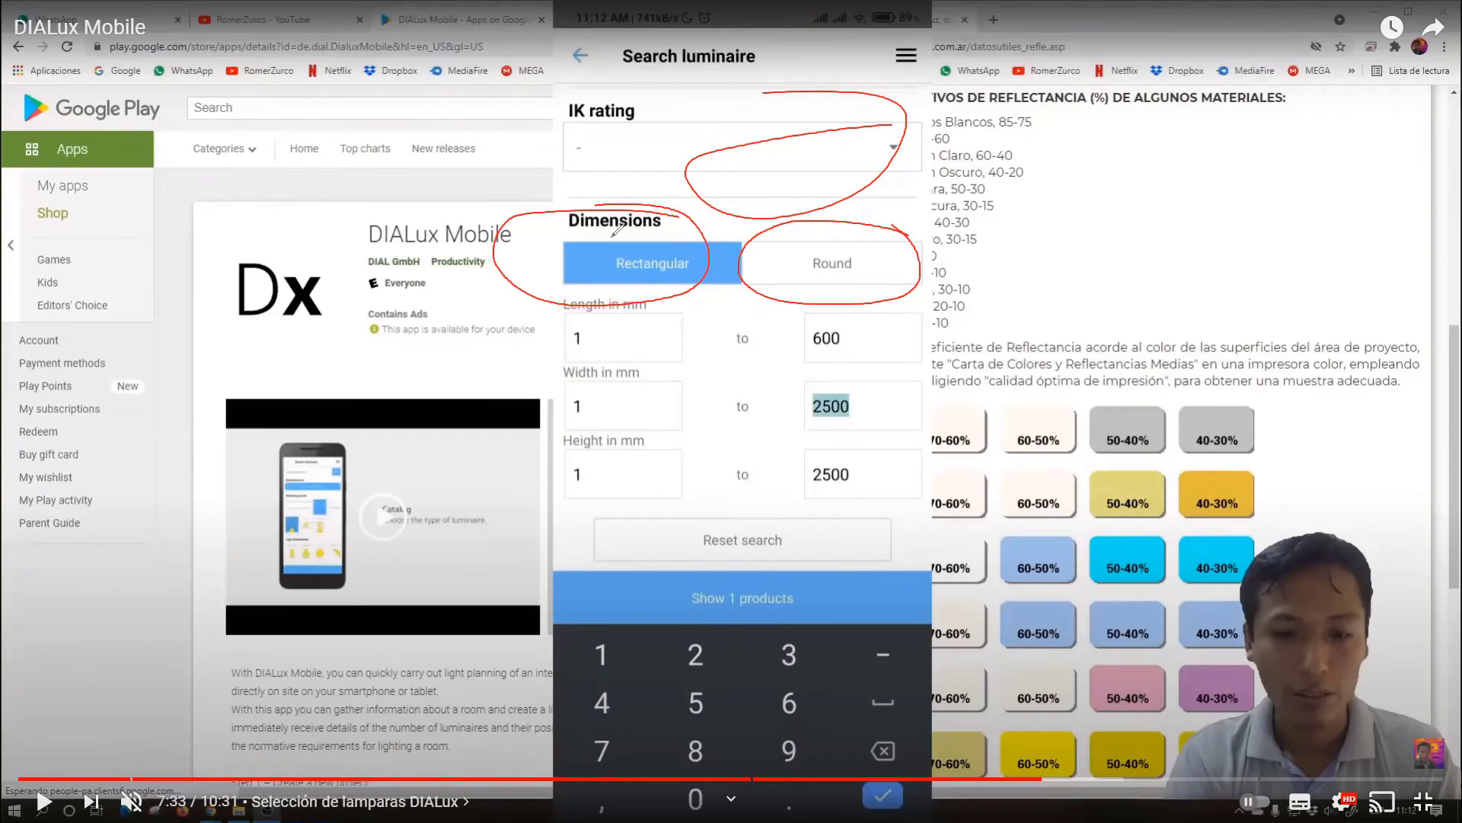
mouse_move(881, 330)
left_mouse_down()
mouse_move(859, 310)
mouse_move(764, 344)
left_mouse_up()
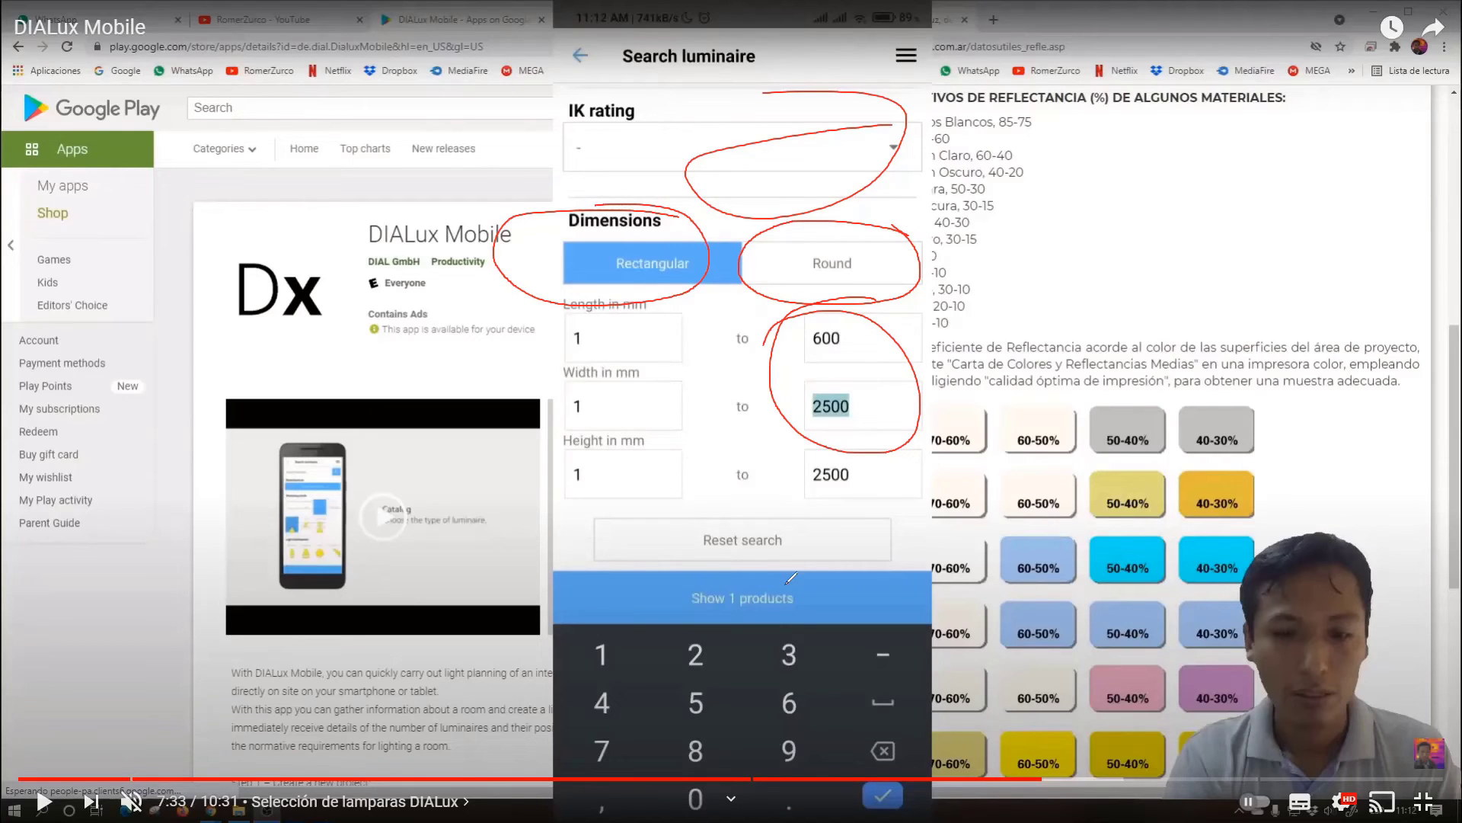
mouse_move(796, 587)
left_mouse_down()
mouse_move(670, 570)
mouse_move(808, 554)
mouse_move(659, 631)
mouse_move(795, 602)
left_mouse_up()
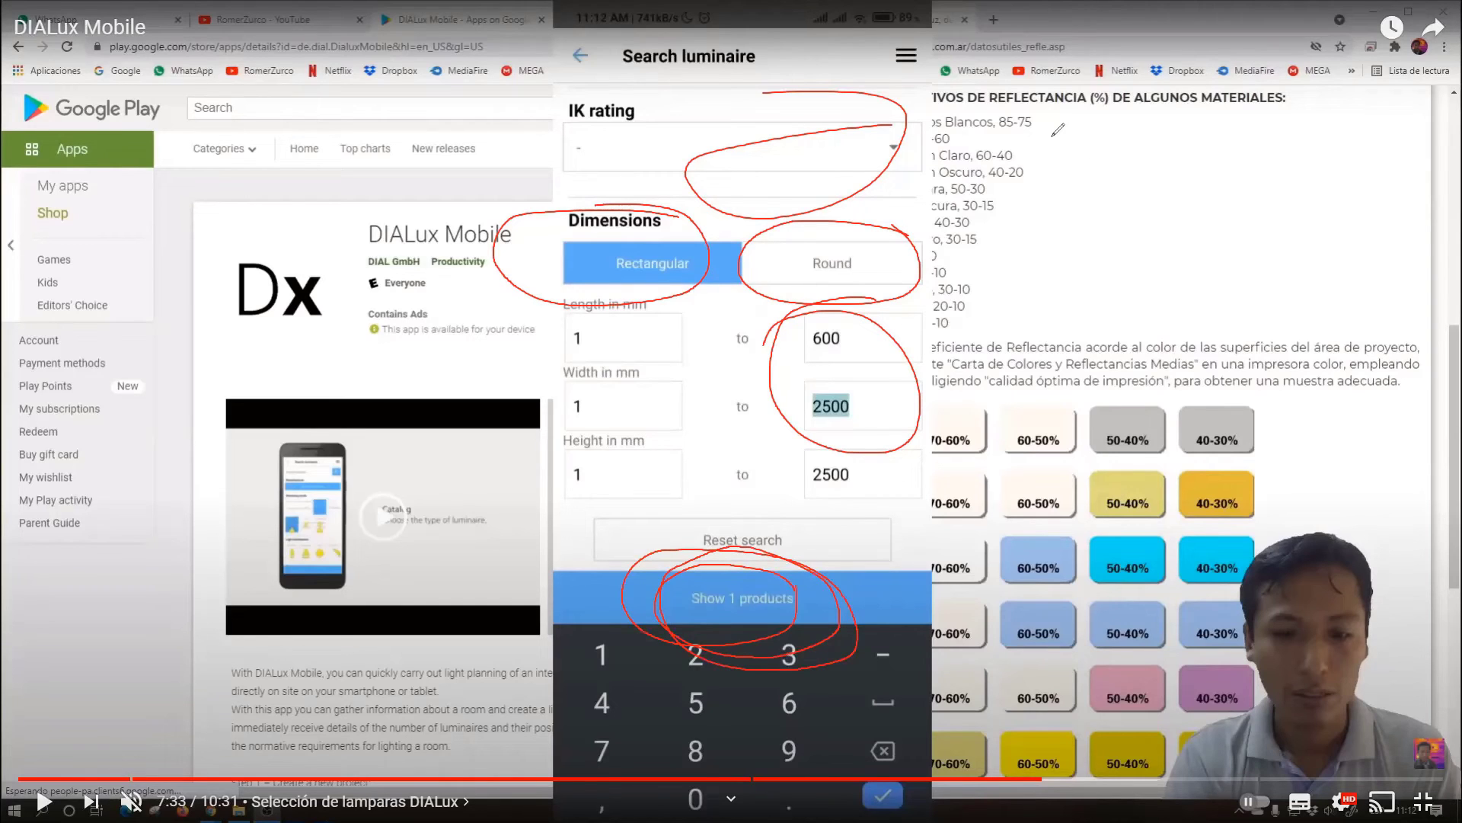
mouse_move(738, 161)
left_mouse_down()
mouse_move(778, 396)
mouse_move(809, 248)
mouse_move(743, 660)
mouse_move(757, 547)
left_mouse_up()
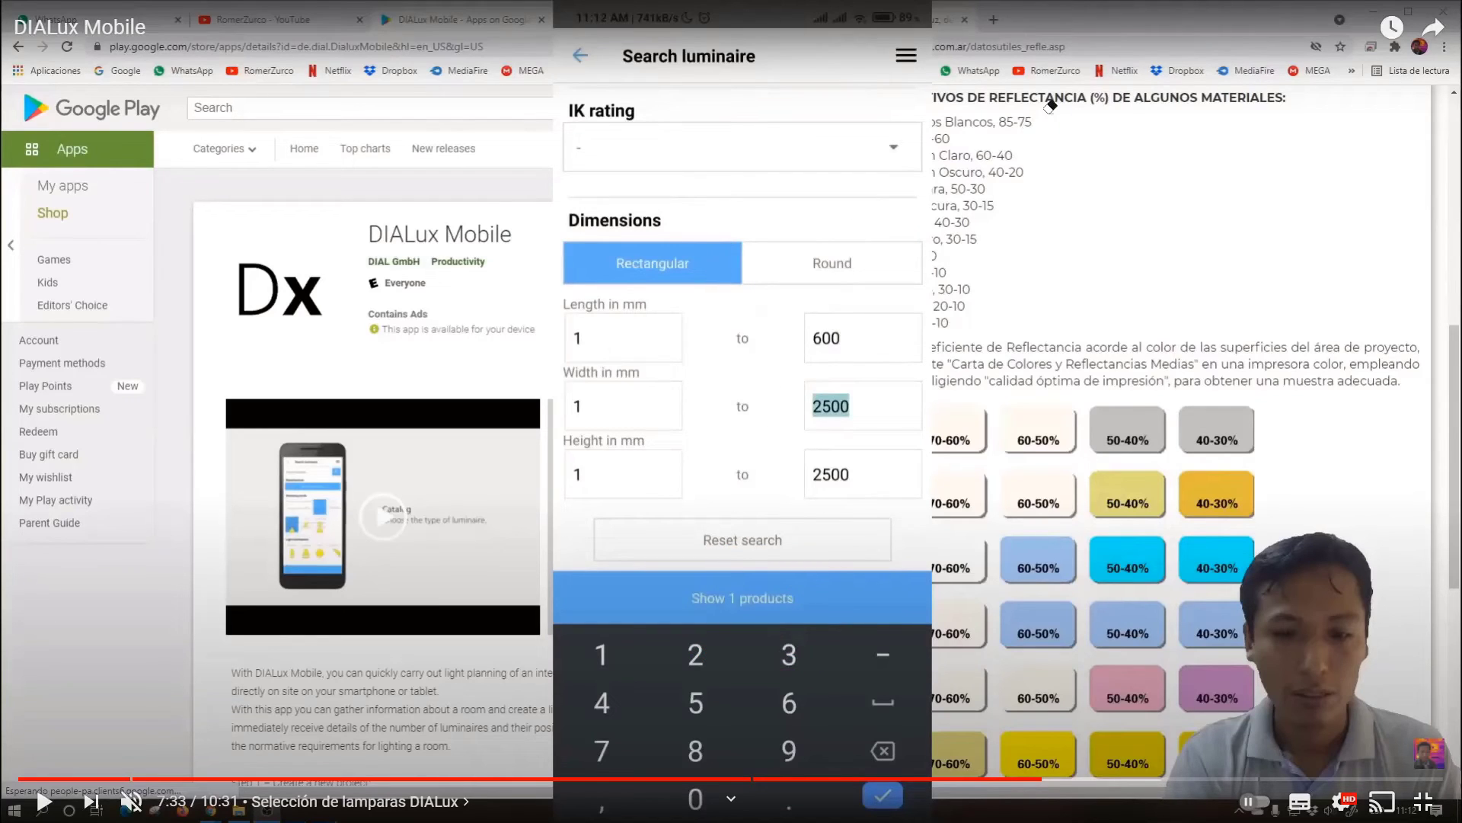
Skip the video ahead to 8:41 and to the calculation result at 9:21, and close the video after leaving full screen
left_click(1145, 780)
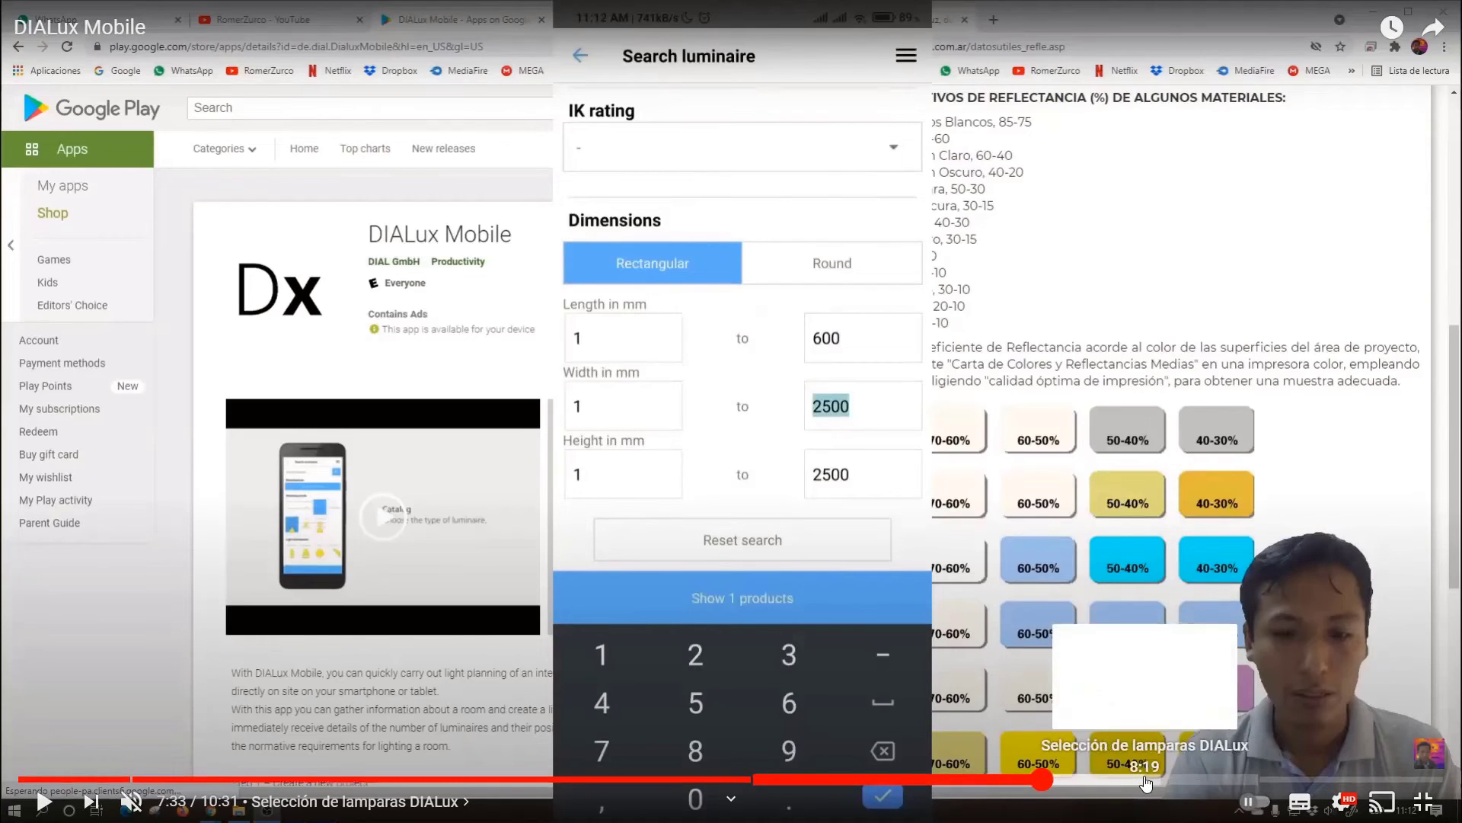
left_click(1196, 781)
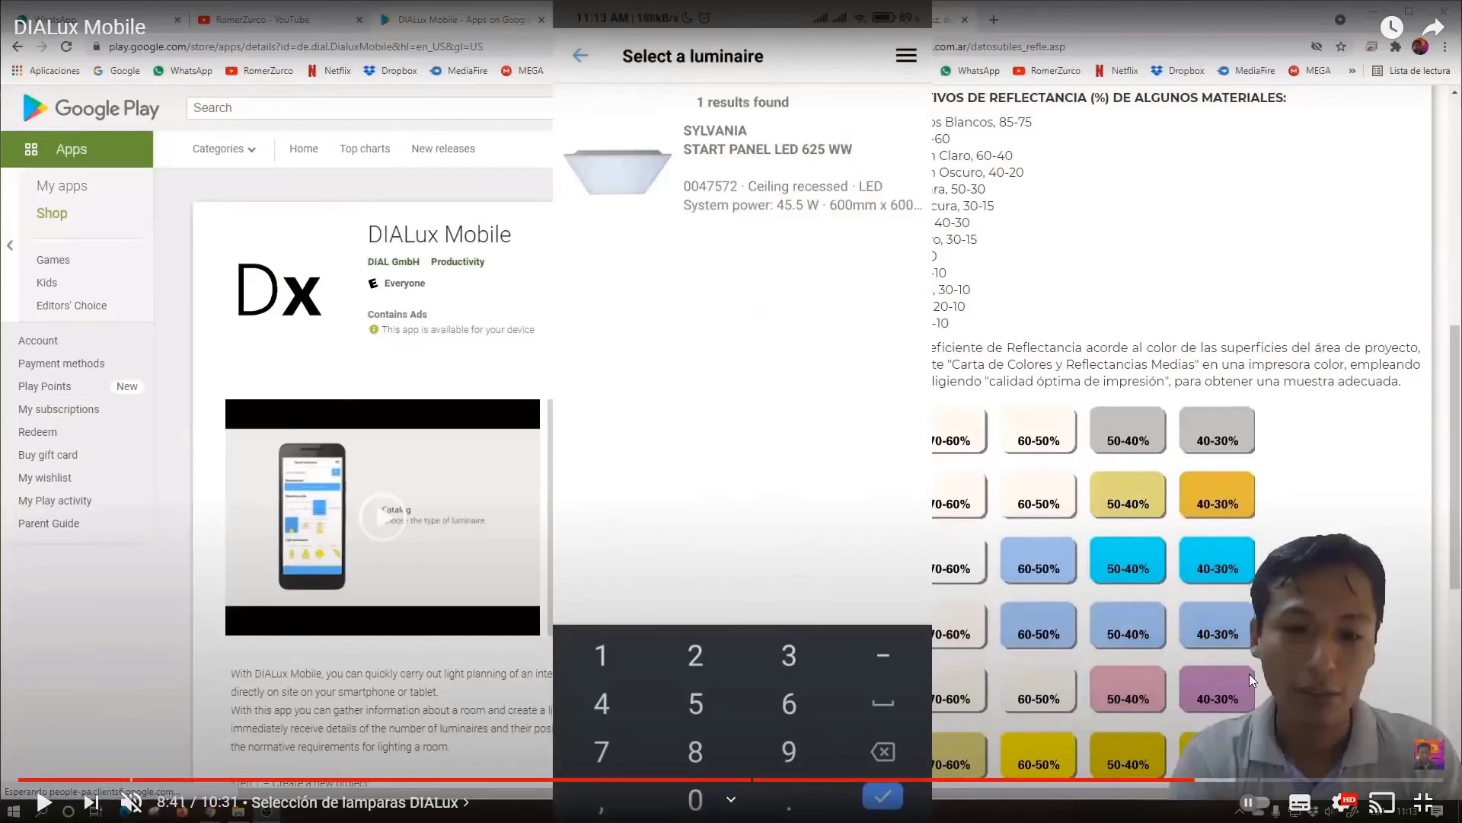
left_click(1286, 780)
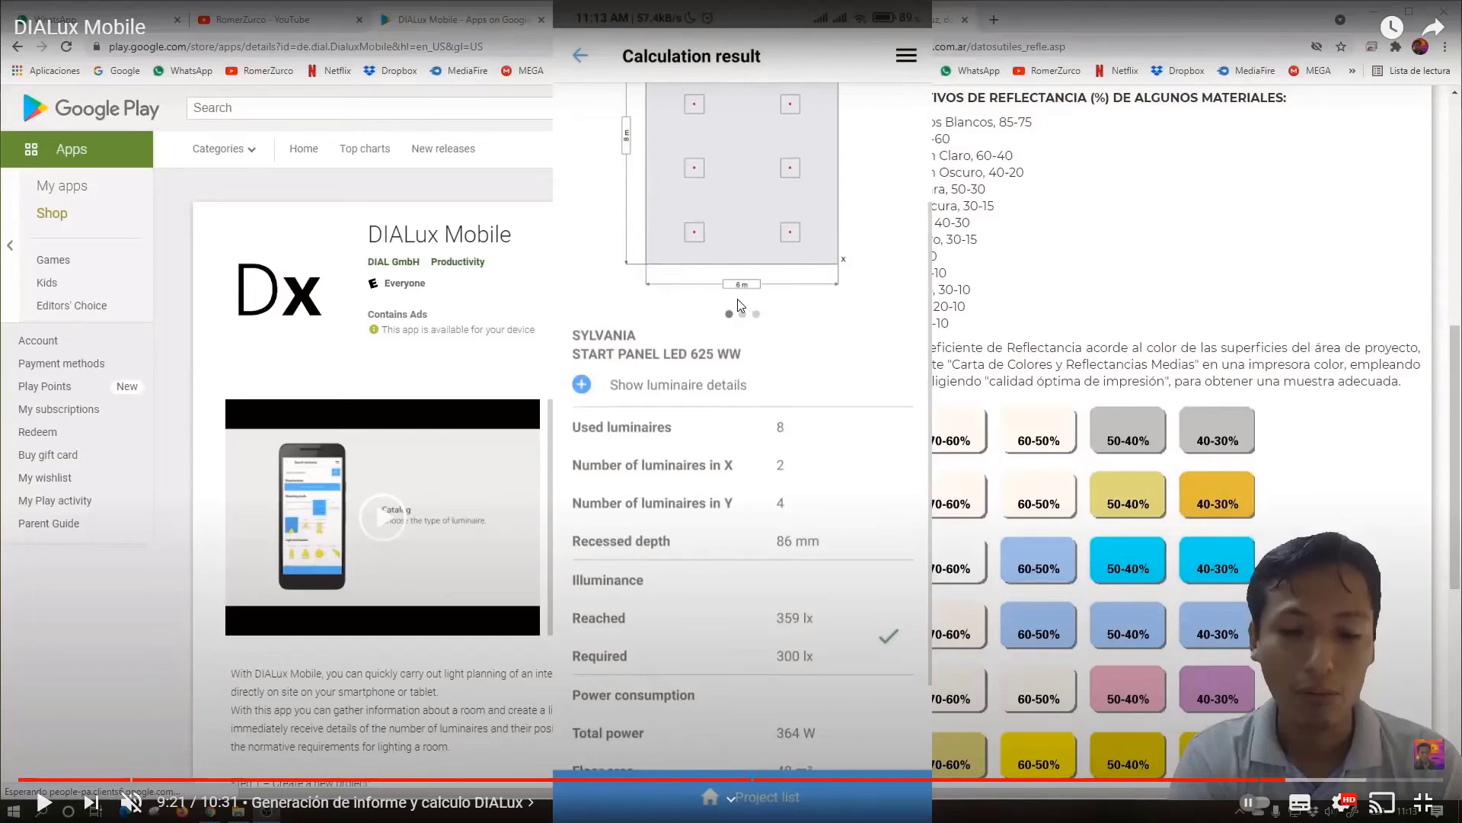
left_click(859, 460)
key("Escape")
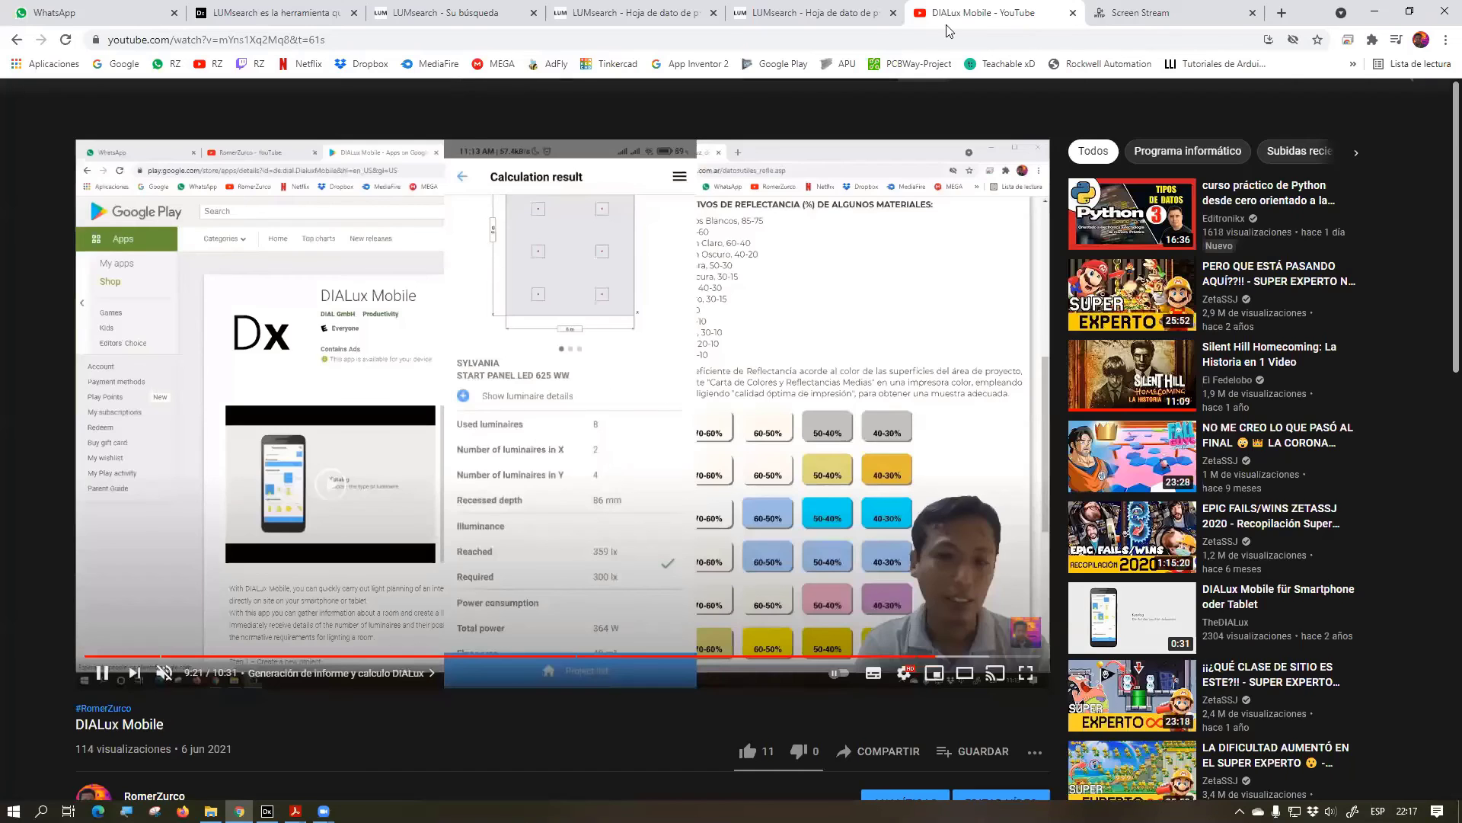
left_click(1073, 13)
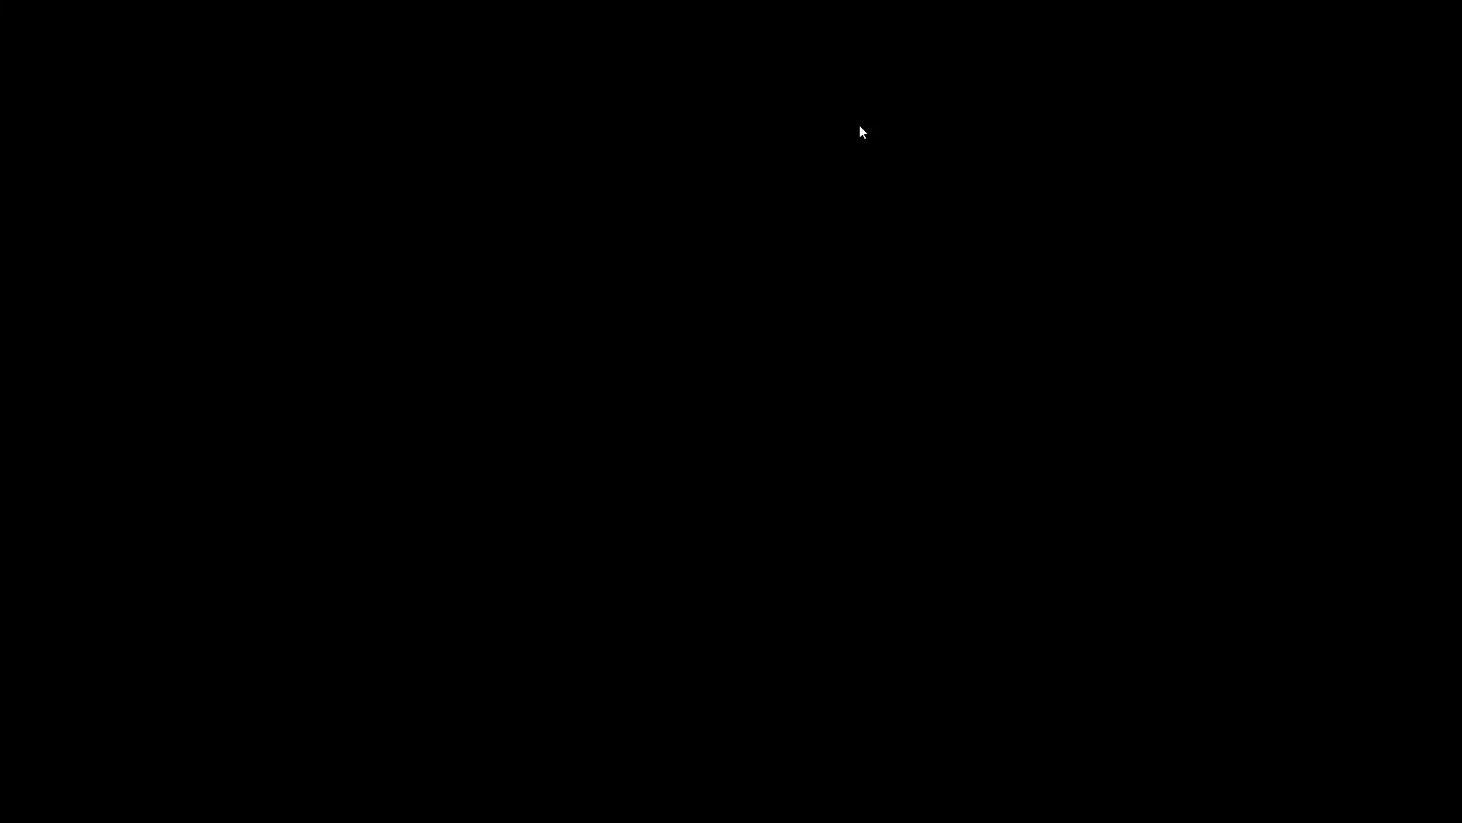
Examine the project description and room parameters in the DIALux Mobile results e-mail in Gmail
scroll(530, 316, "down", 1)
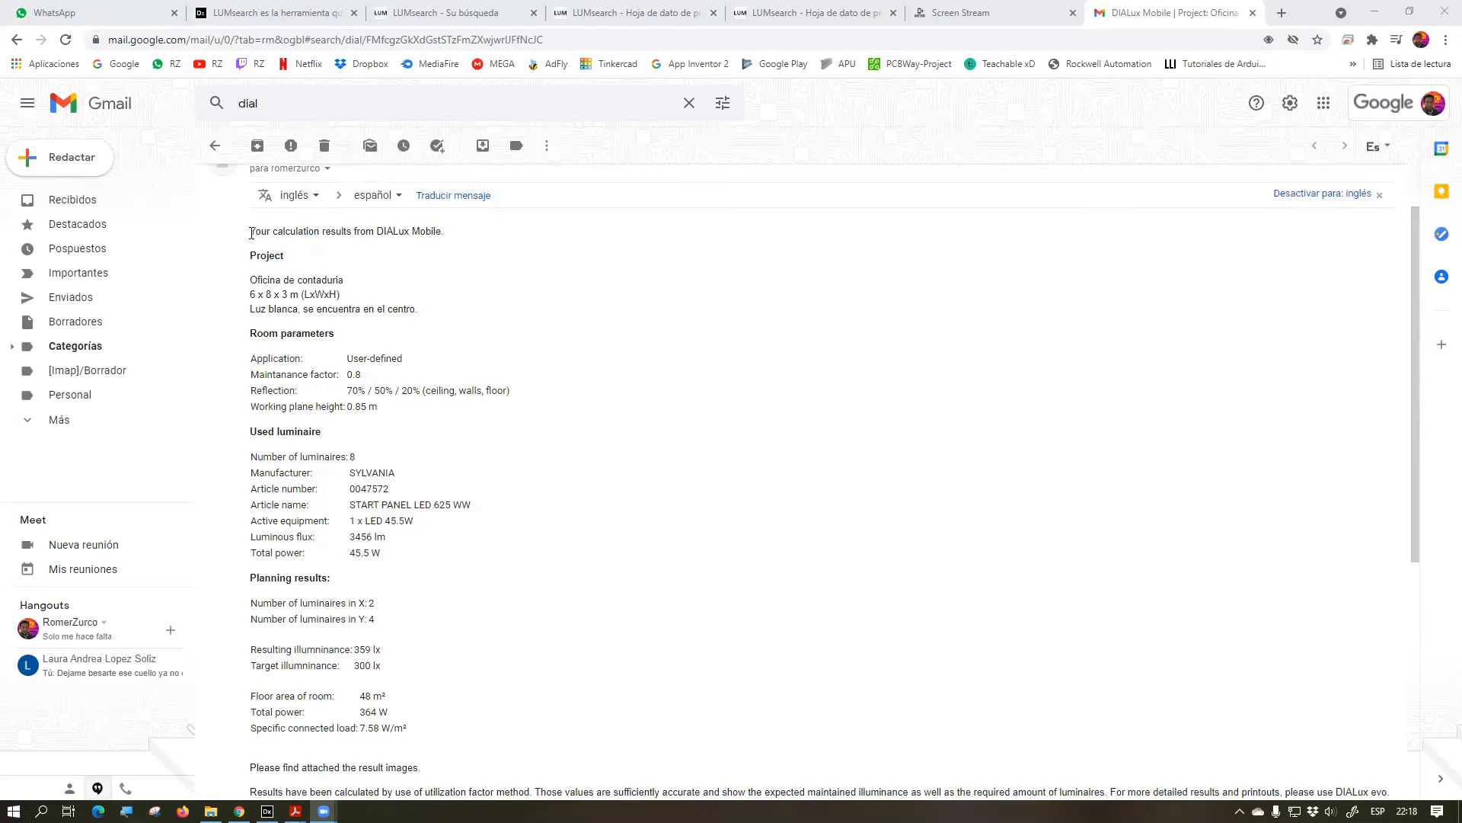
left_click_drag(251, 227, 347, 282)
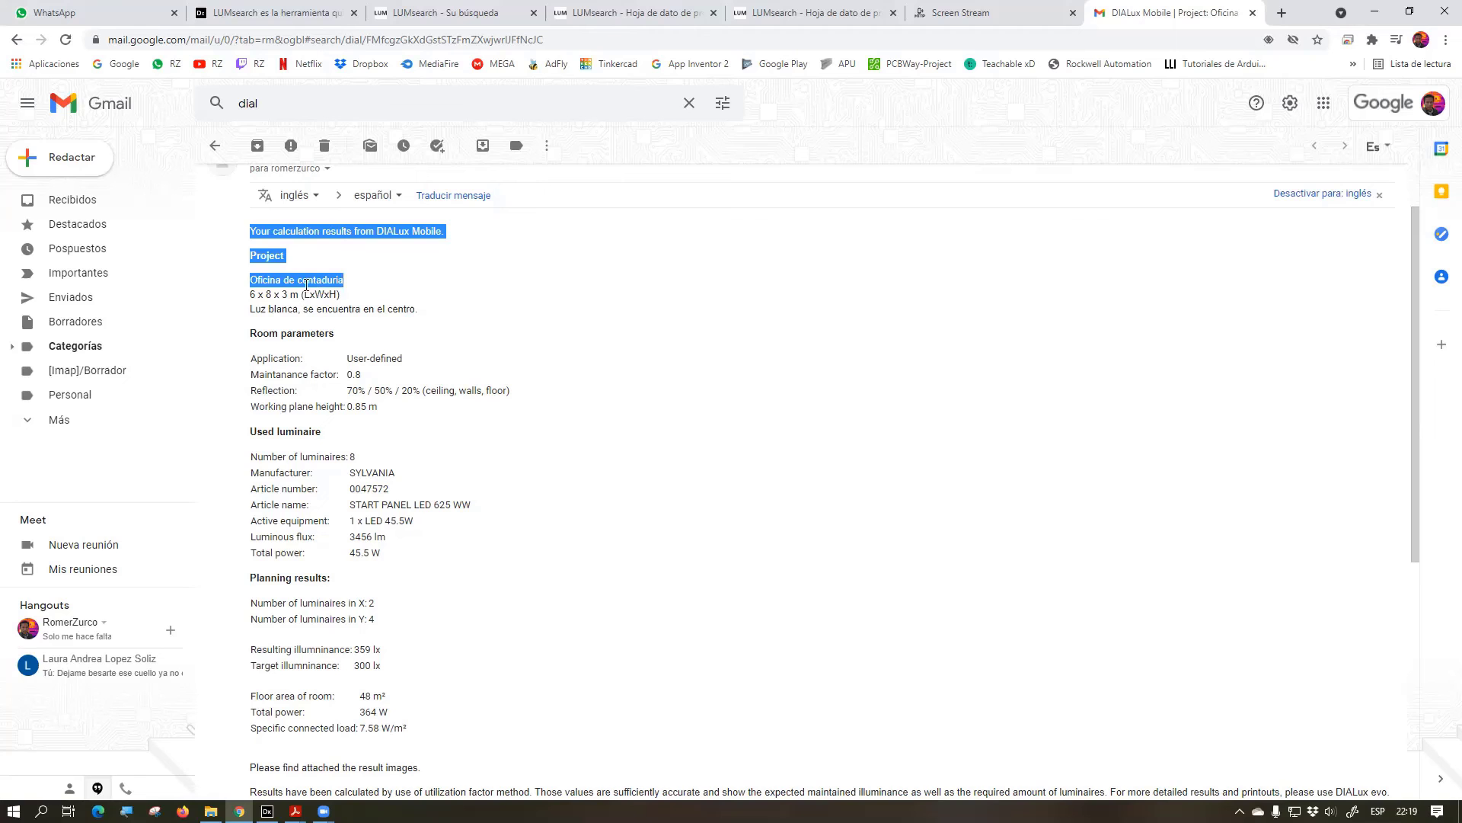
mouse_move(250, 305)
left_mouse_down()
mouse_move(353, 309)
mouse_move(255, 297)
left_mouse_up()
scroll(339, 326, "down", 2)
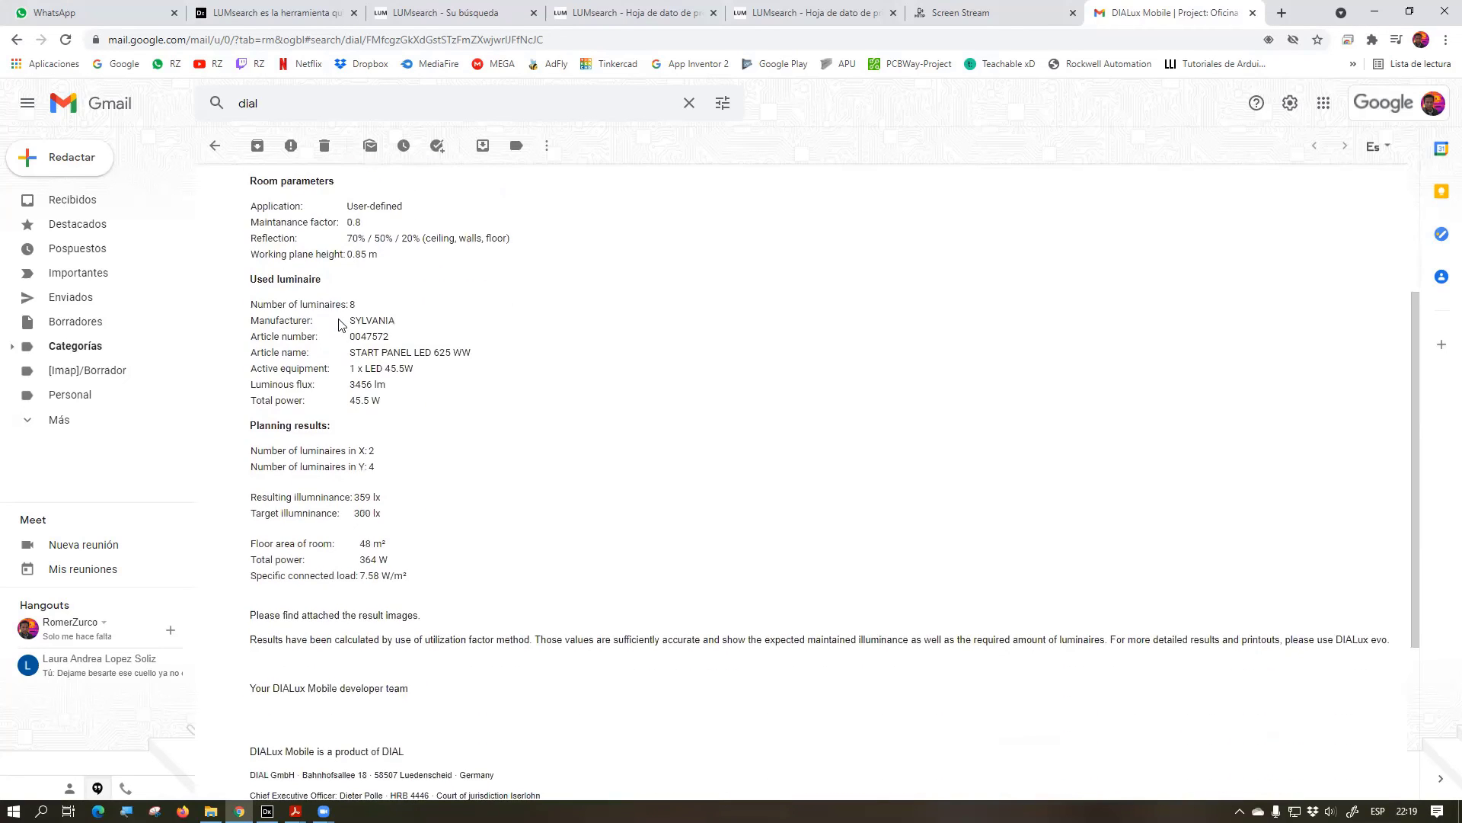
scroll(339, 326, "up", 1)
left_click_drag(396, 283, 339, 297)
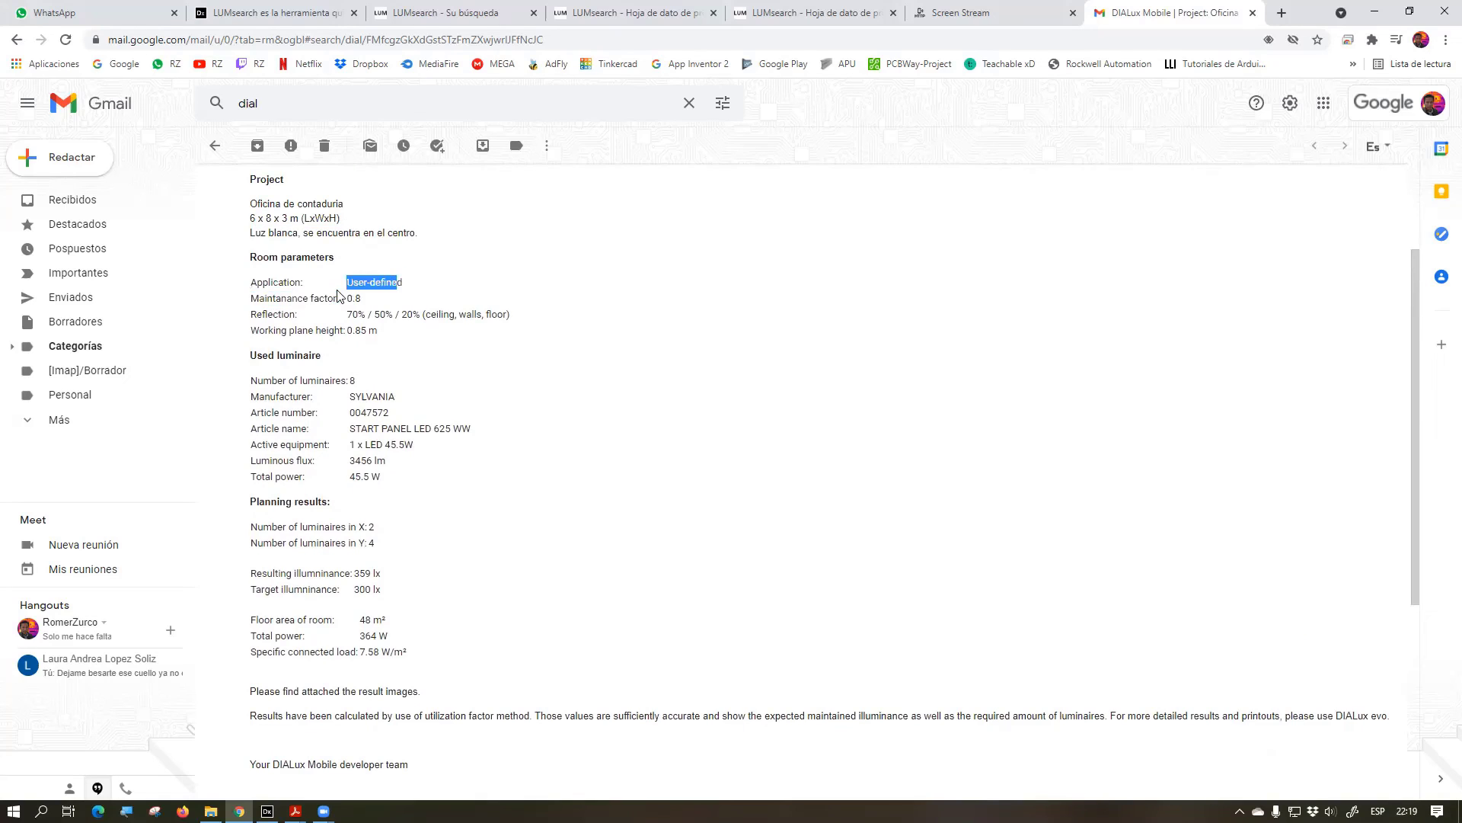
left_click_drag(252, 313, 514, 318)
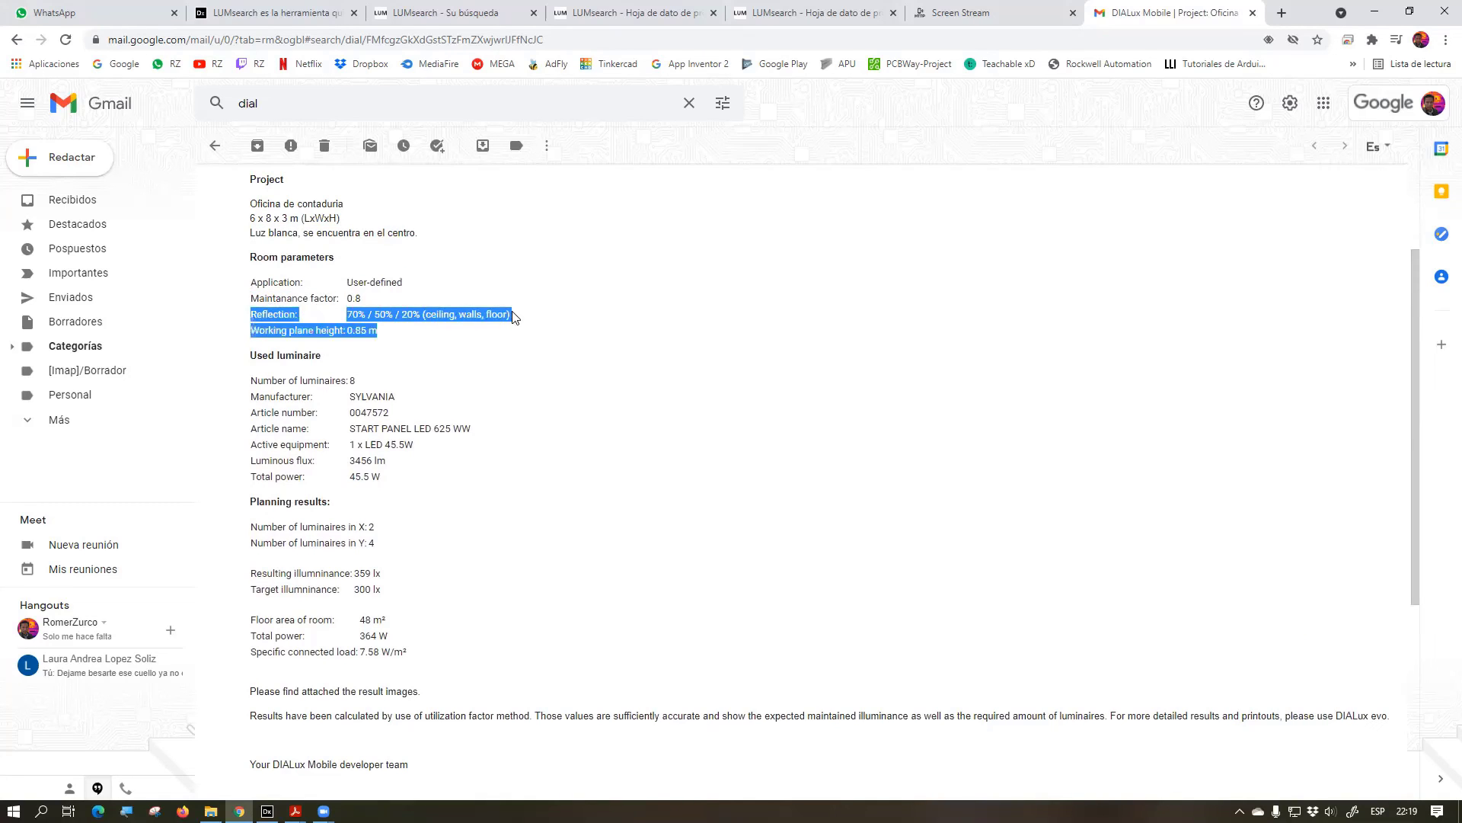
left_click(356, 329)
Examine the used luminaire data in the e-mail, from quantity and manufacturer to luminous flux and total power
scroll(369, 366, "down", 1)
left_click_drag(249, 309, 327, 304)
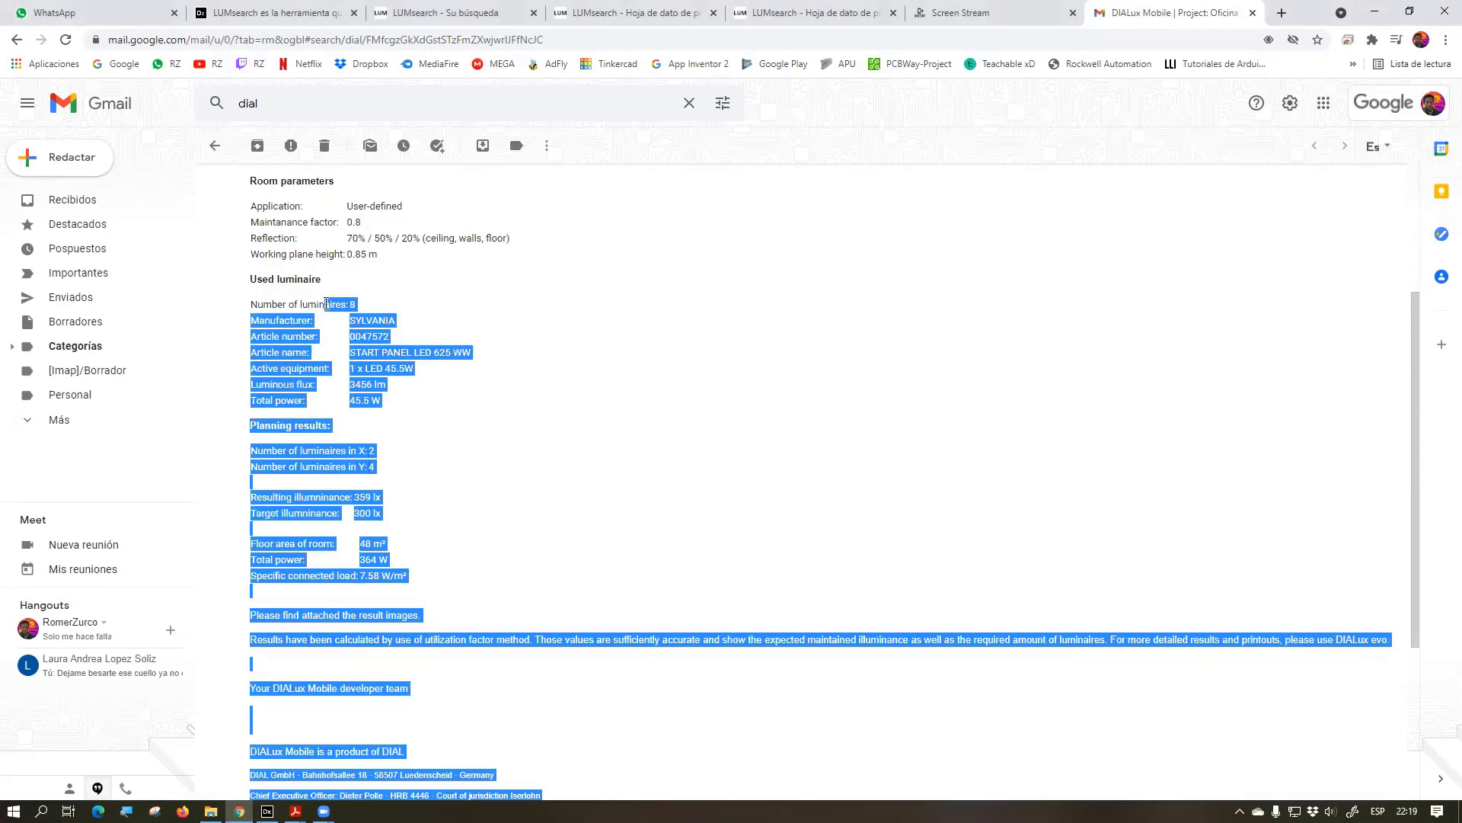
left_click(453, 319)
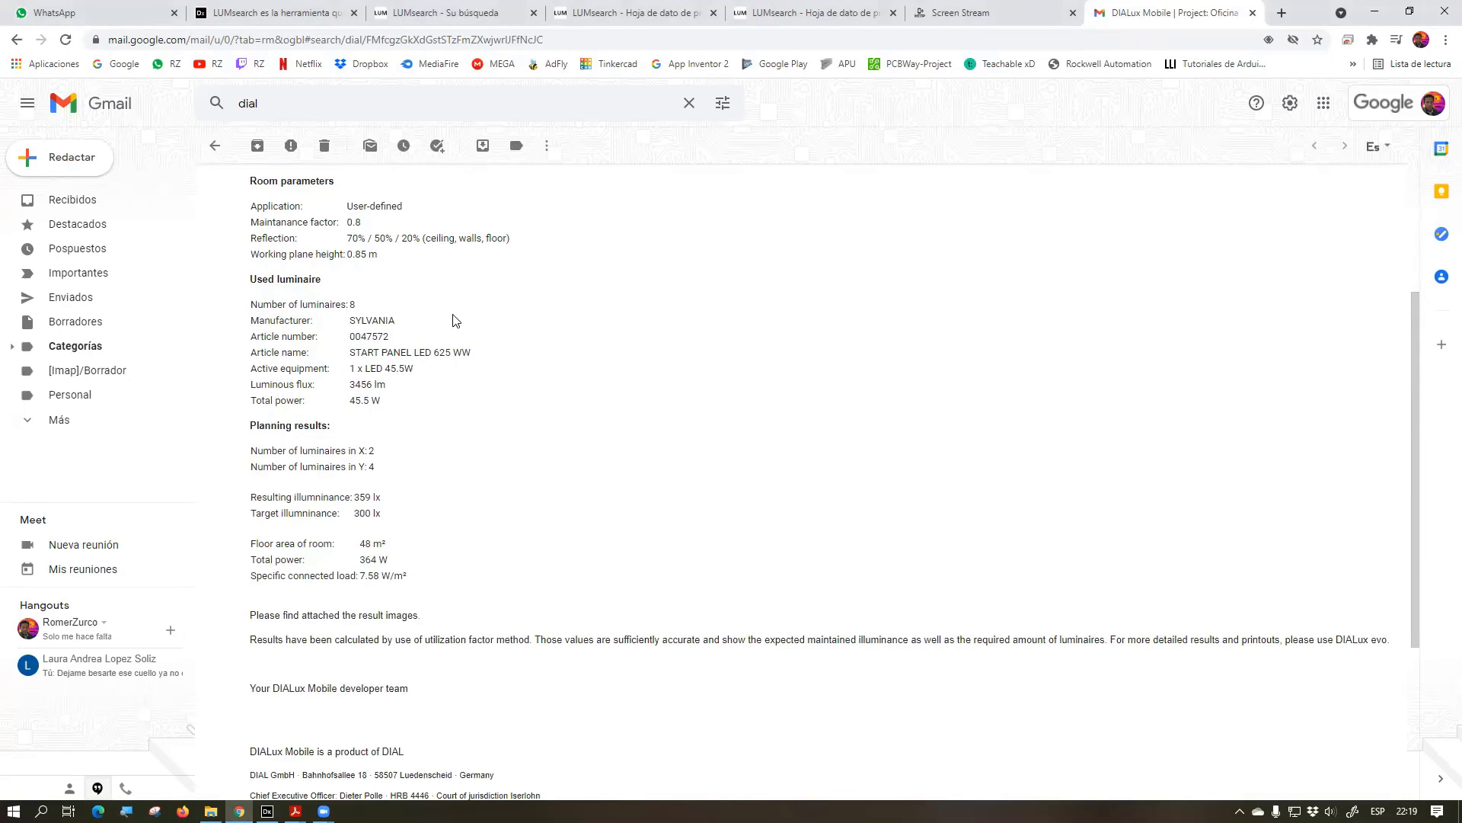
double_click(359, 308)
left_click_drag(394, 320, 348, 322)
left_click_drag(467, 355, 350, 371)
left_click_drag(386, 385, 349, 385)
left_click_drag(382, 401, 349, 402)
scroll(517, 460, "down", 1)
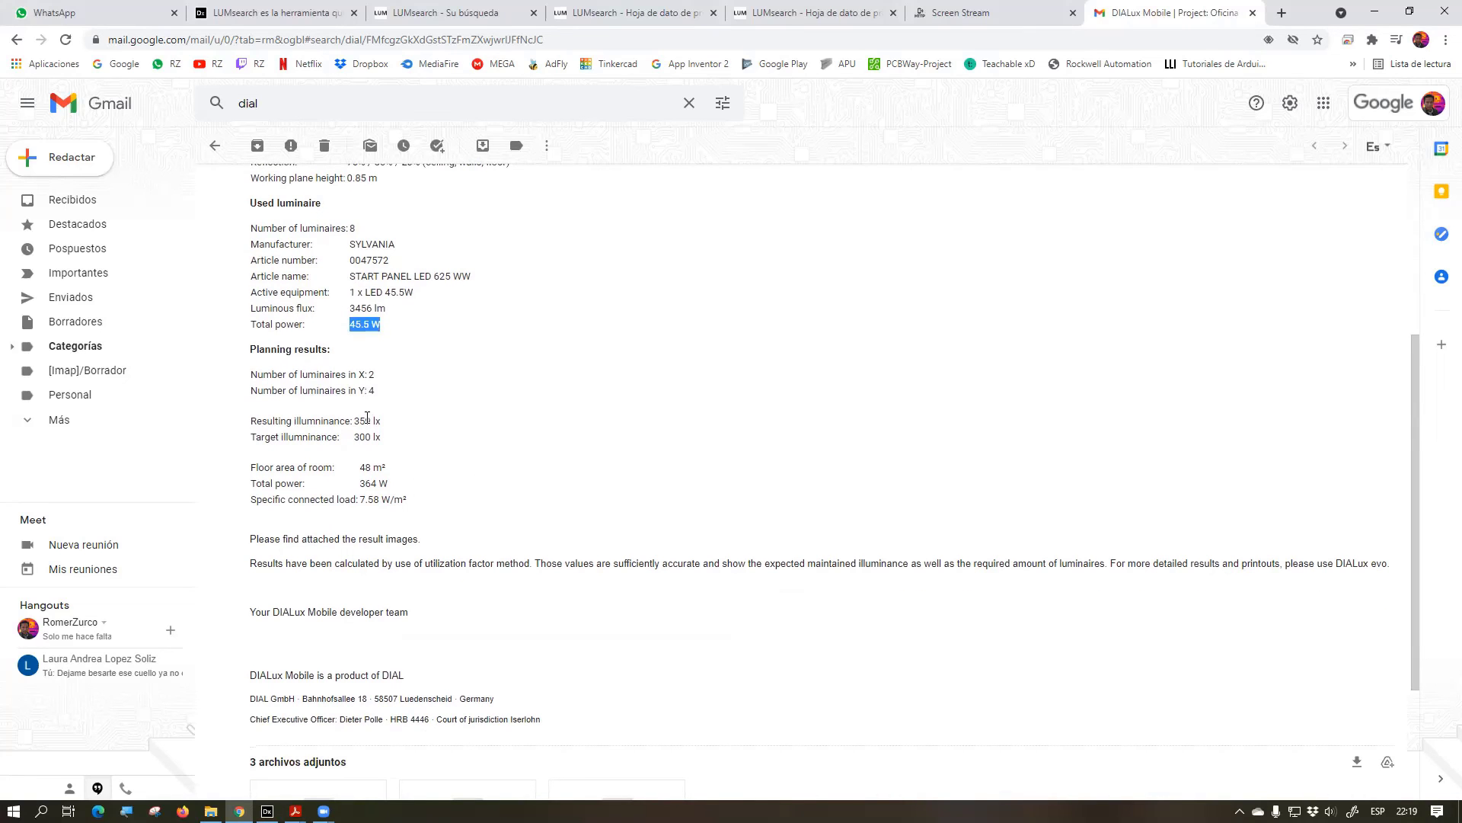
Examine the planning results for illuminance and luminaires in X and Y, and the three attached SVG views
mouse_move(354, 438)
left_mouse_down()
mouse_move(346, 420)
mouse_move(355, 442)
mouse_move(385, 427)
mouse_move(353, 420)
left_mouse_up()
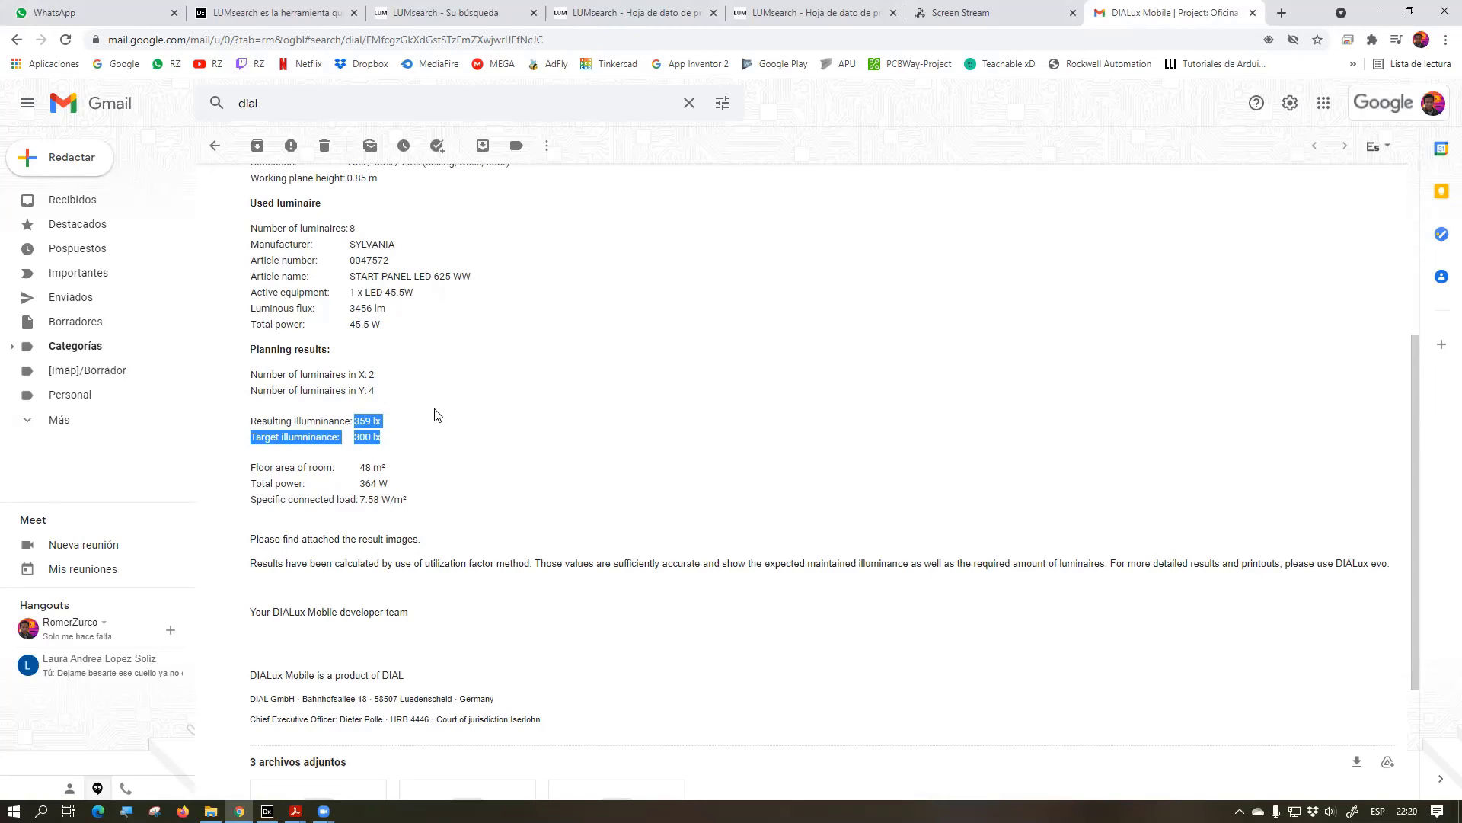
scroll(453, 423, "up", 1)
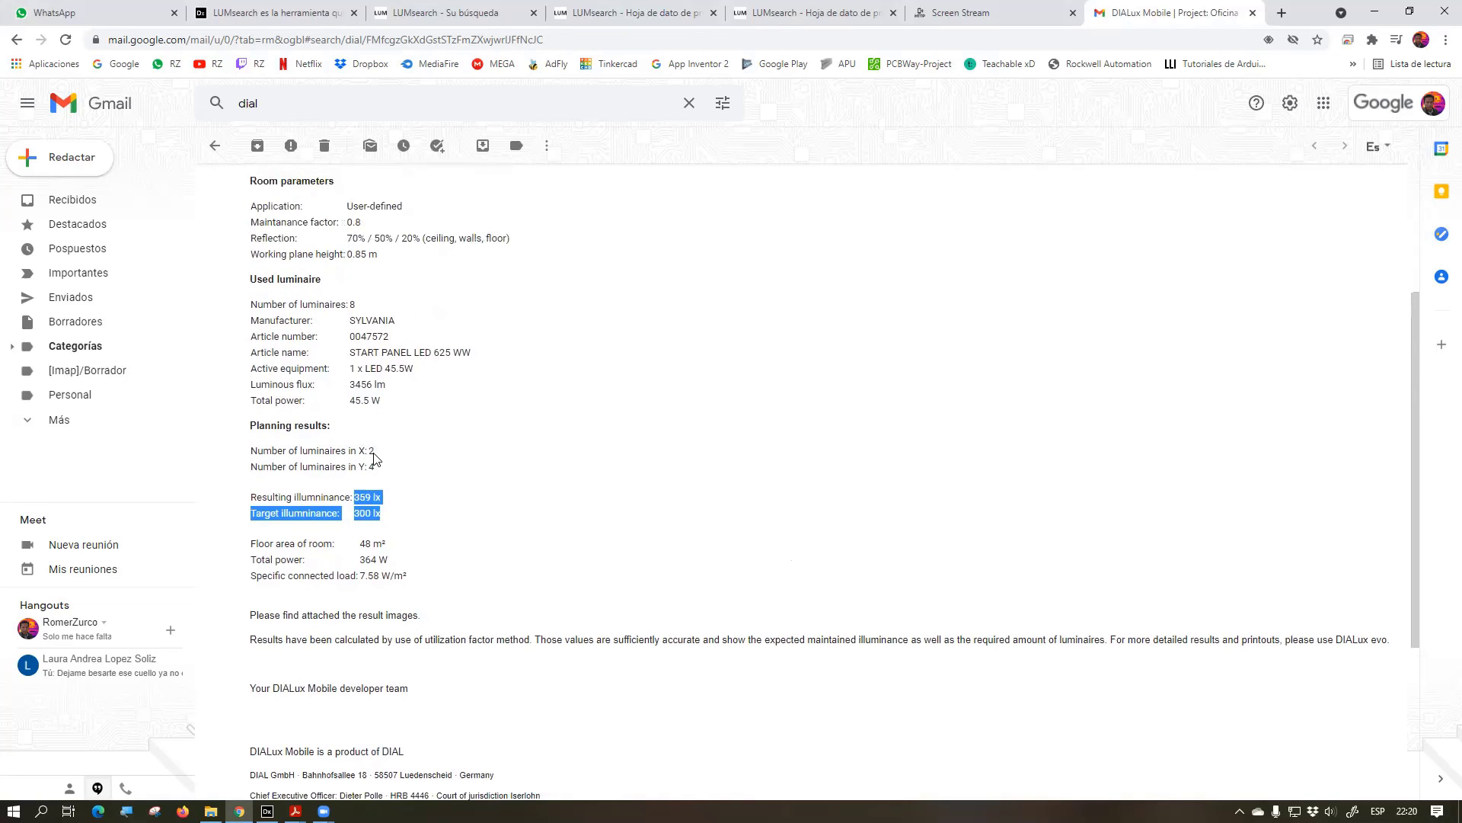
left_click_drag(366, 451, 376, 467)
scroll(524, 460, "down", 3)
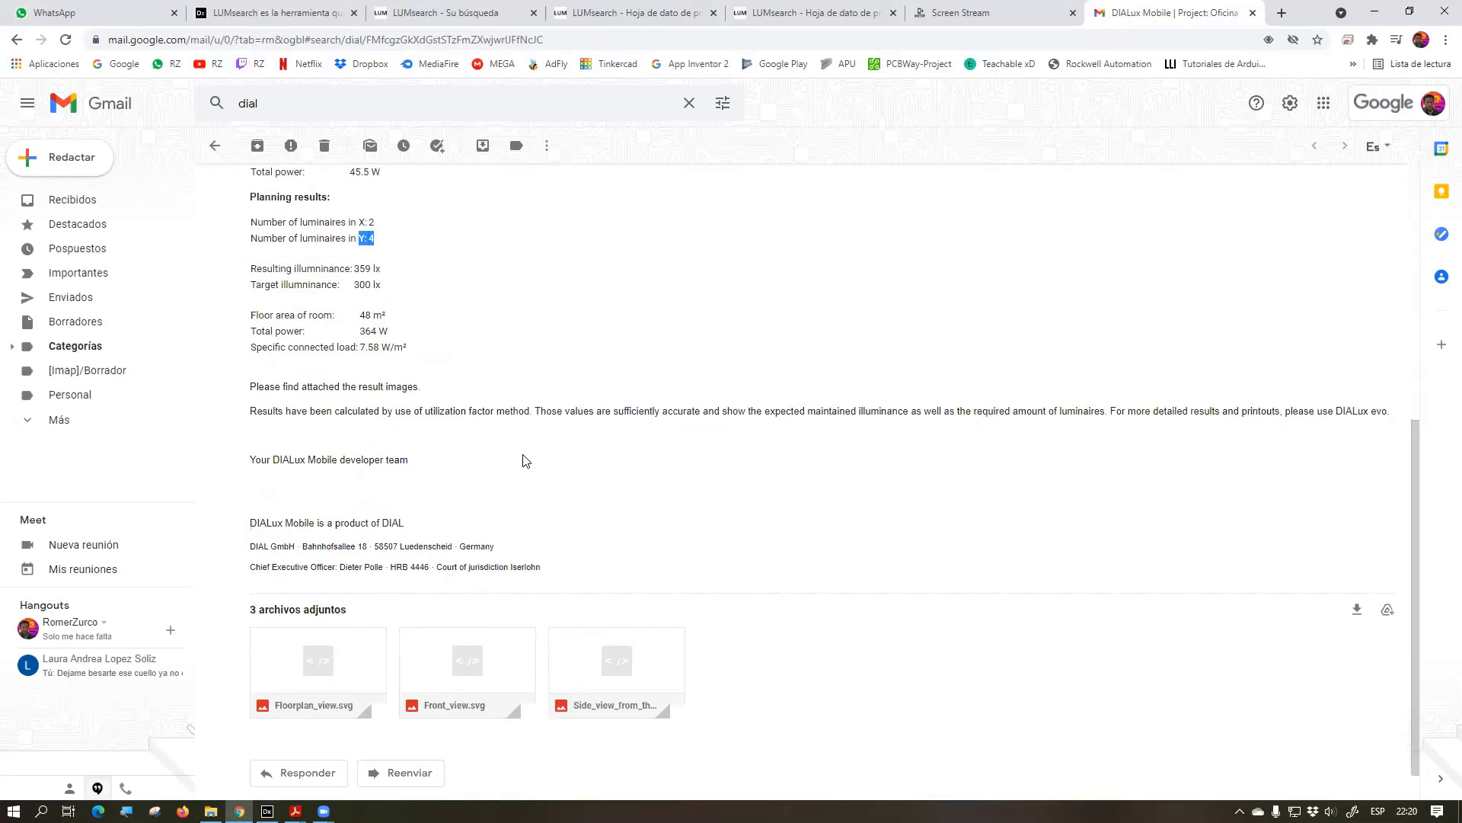
scroll(523, 460, "down", 1)
mouse_move(636, 623)
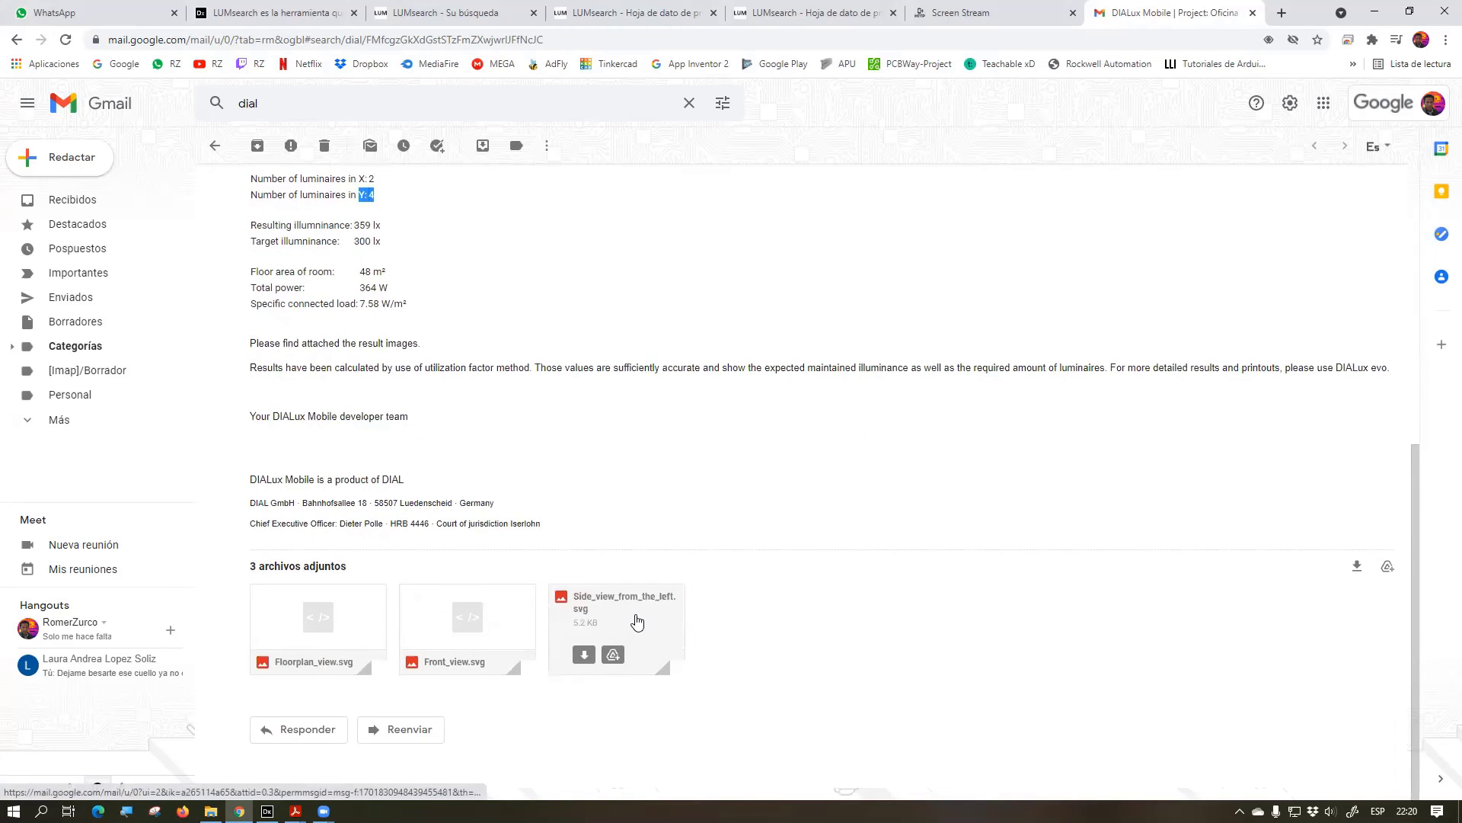
mouse_move(491, 621)
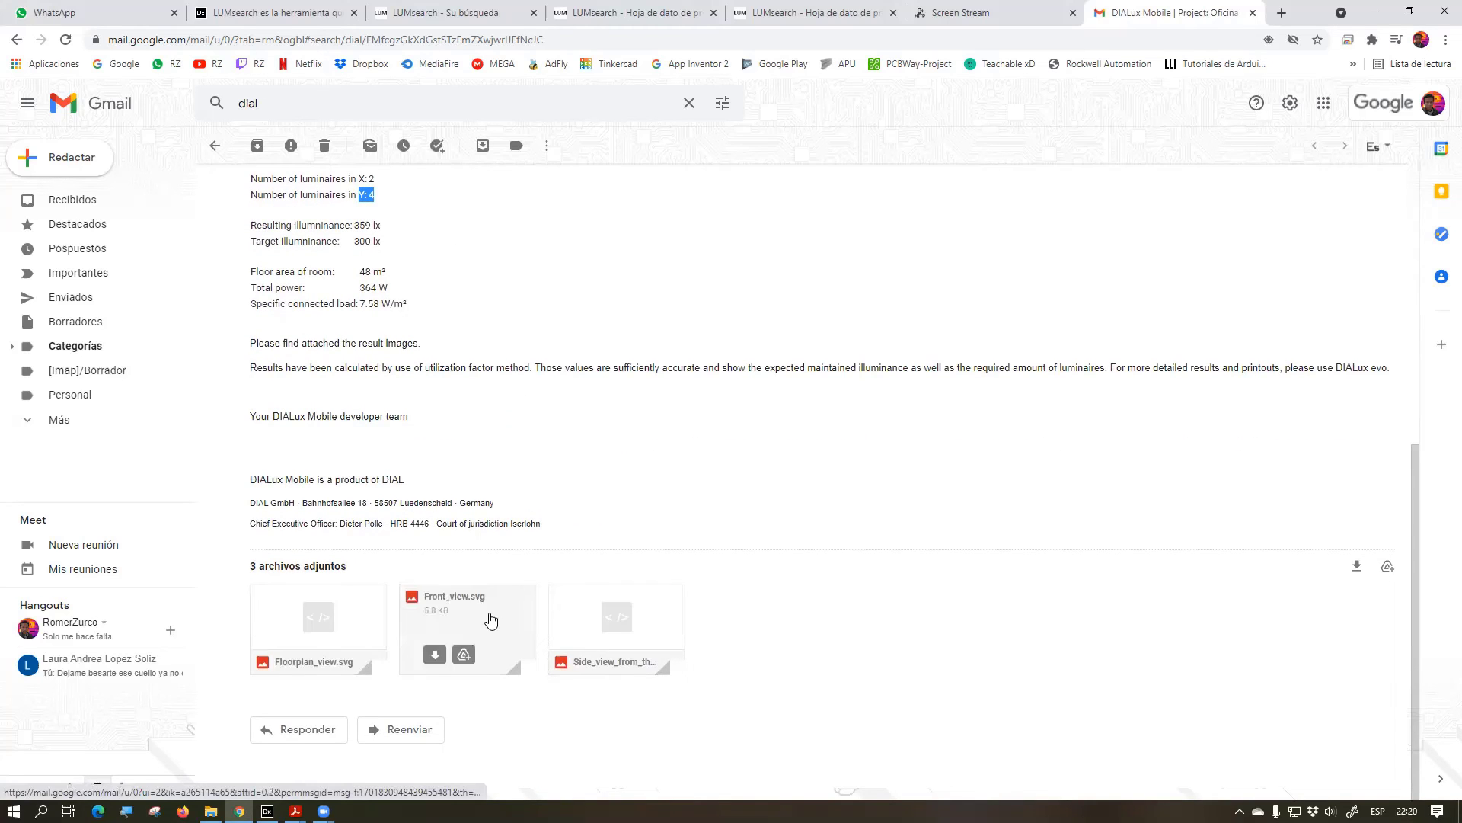
mouse_move(309, 622)
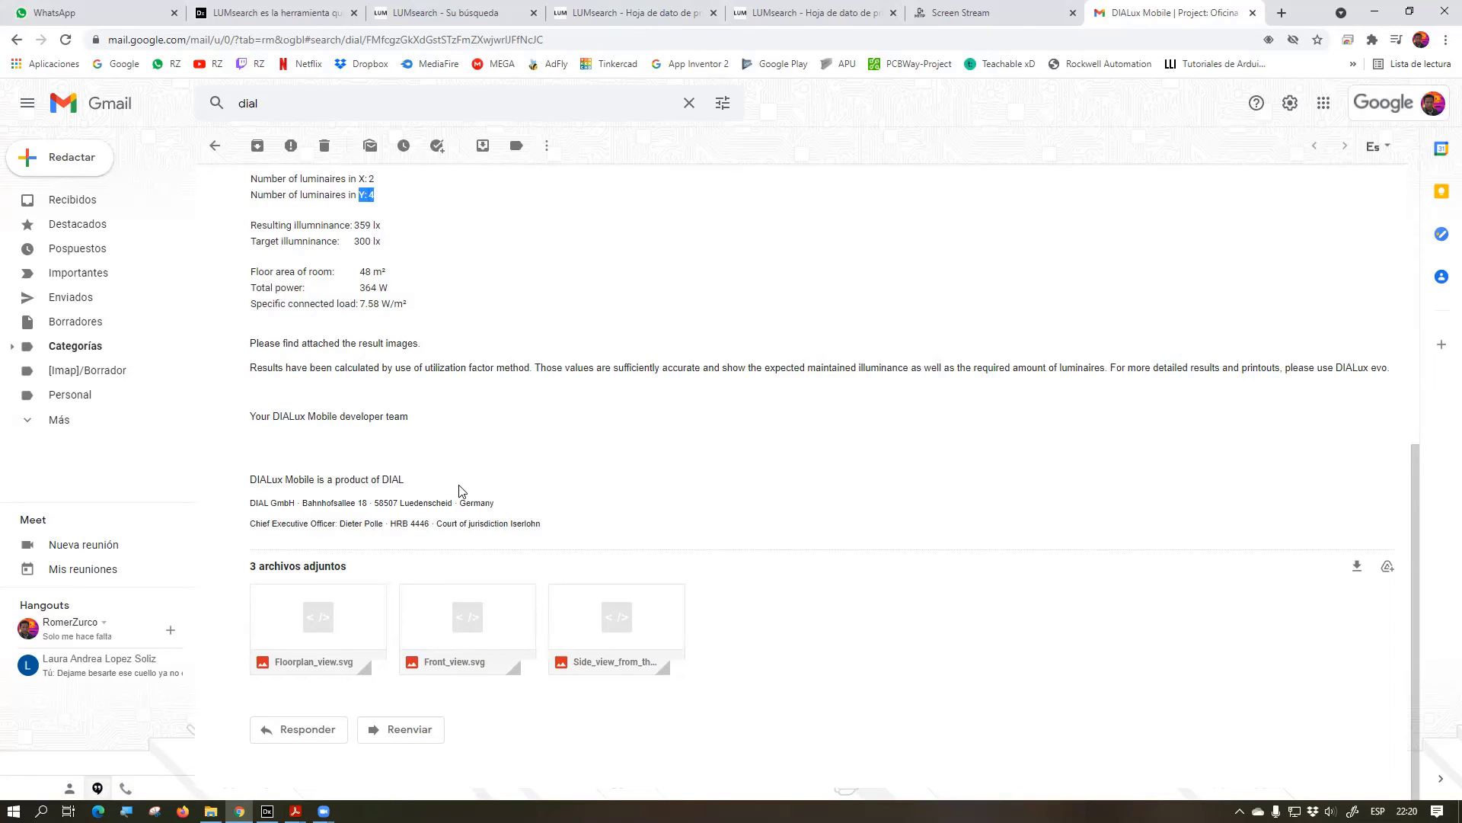
Illustrate the luminaire layout beside the planning results with eight red rectangles, two across and four down, and erase them
scroll(455, 491, "up", 2)
left_click(381, 349)
scroll(410, 375, "up", 3)
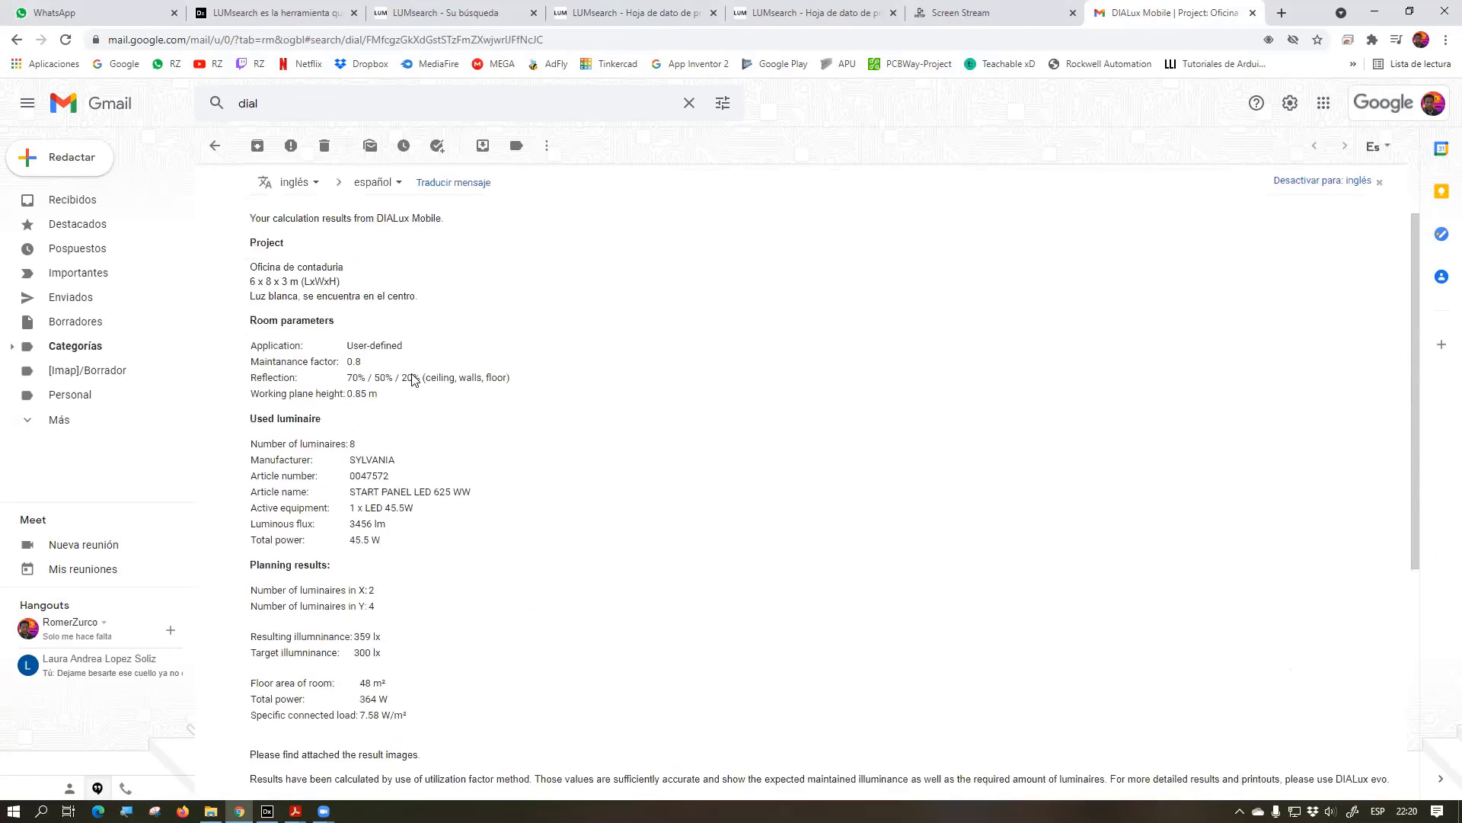
scroll(376, 491, "down", 1)
scroll(376, 499, "down", 2)
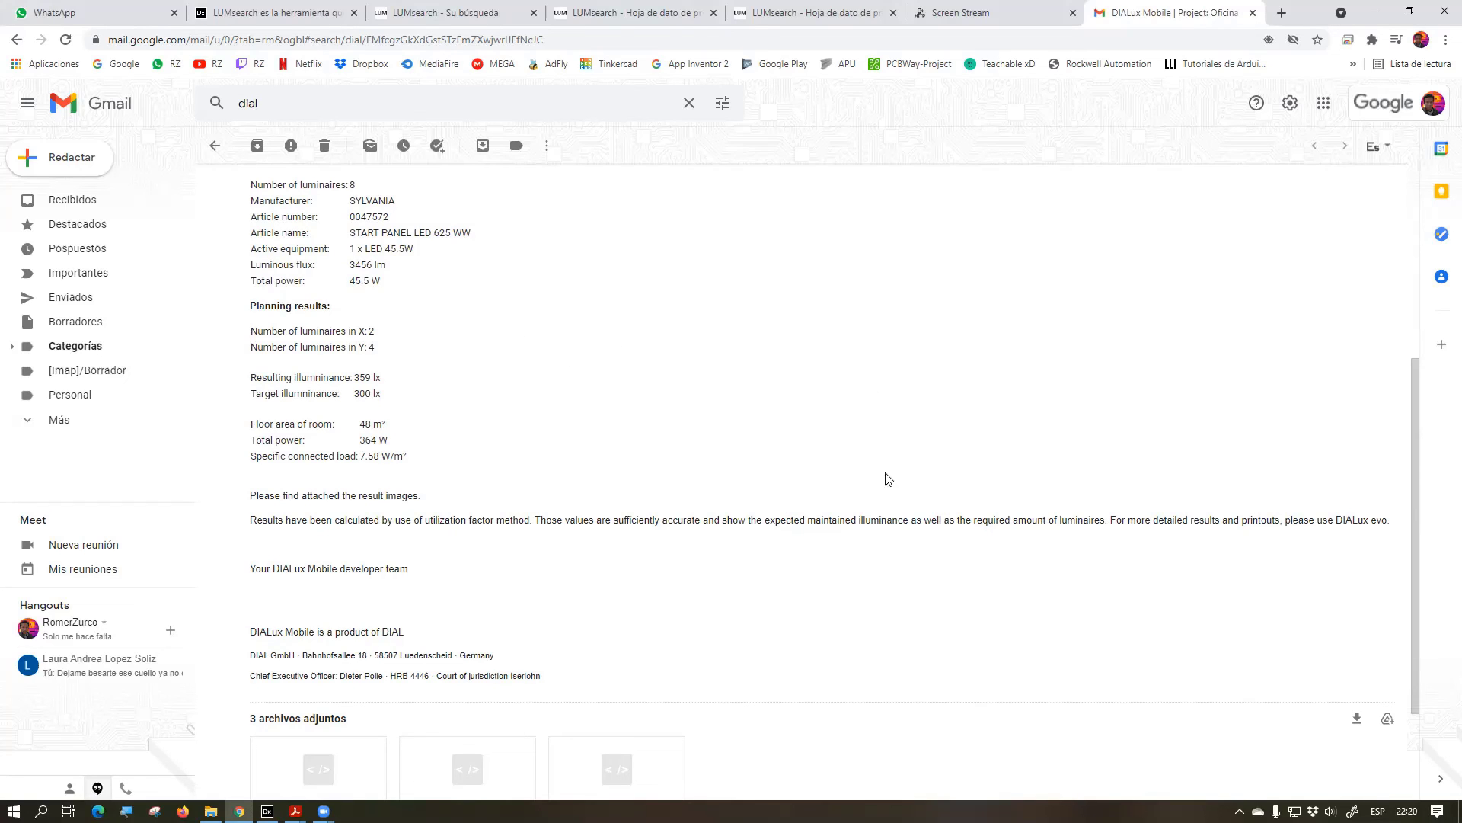
key("ctrl+shift+p")
left_click_drag(616, 228, 644, 249)
left_click_drag(751, 255, 717, 231)
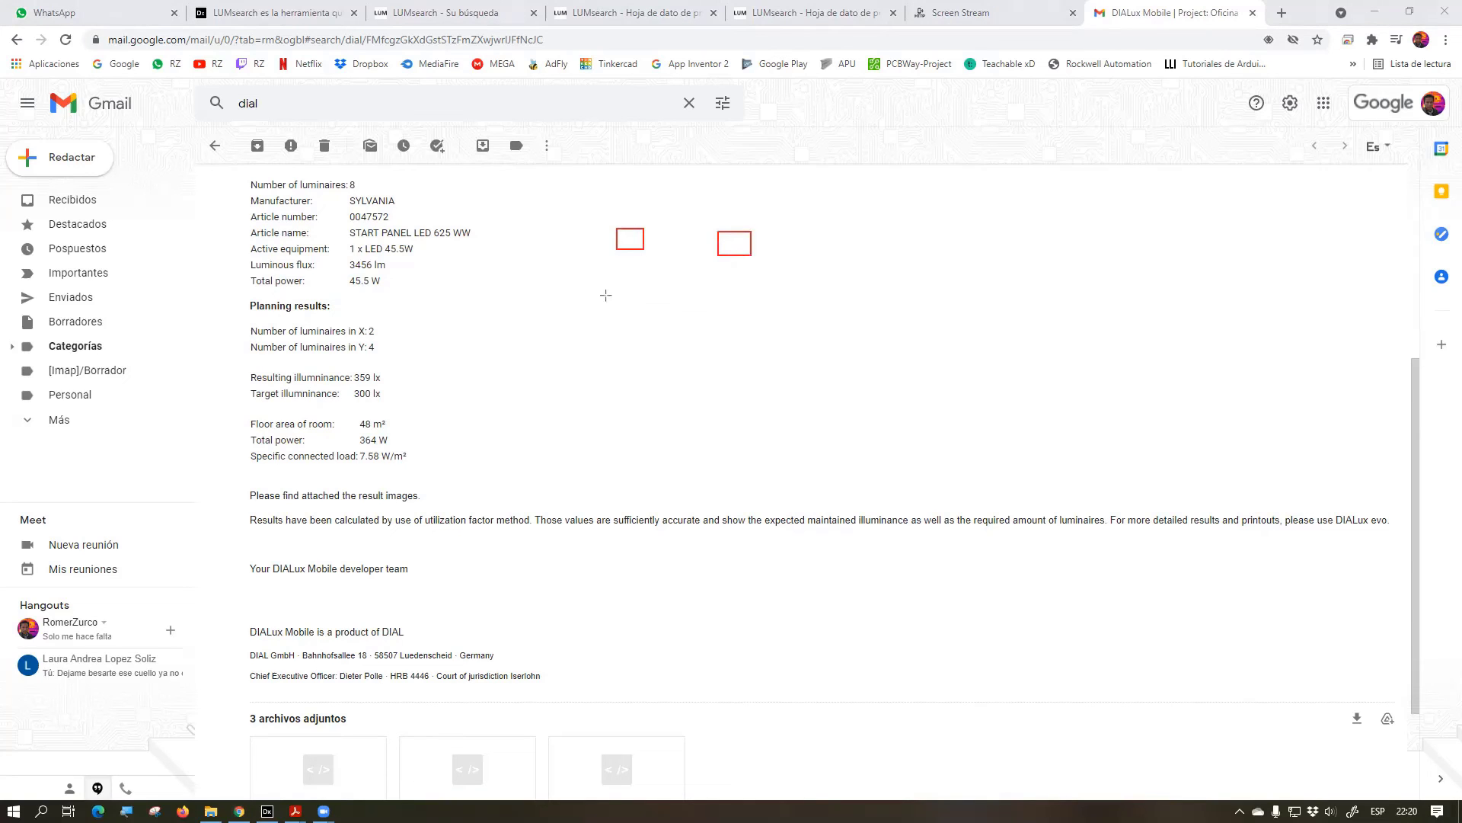
left_click_drag(613, 301, 643, 341)
left_click_drag(727, 313, 765, 345)
left_click_drag(629, 396, 654, 423)
left_click_drag(738, 402, 777, 445)
left_click_drag(619, 480, 646, 508)
left_click_drag(738, 488, 818, 554)
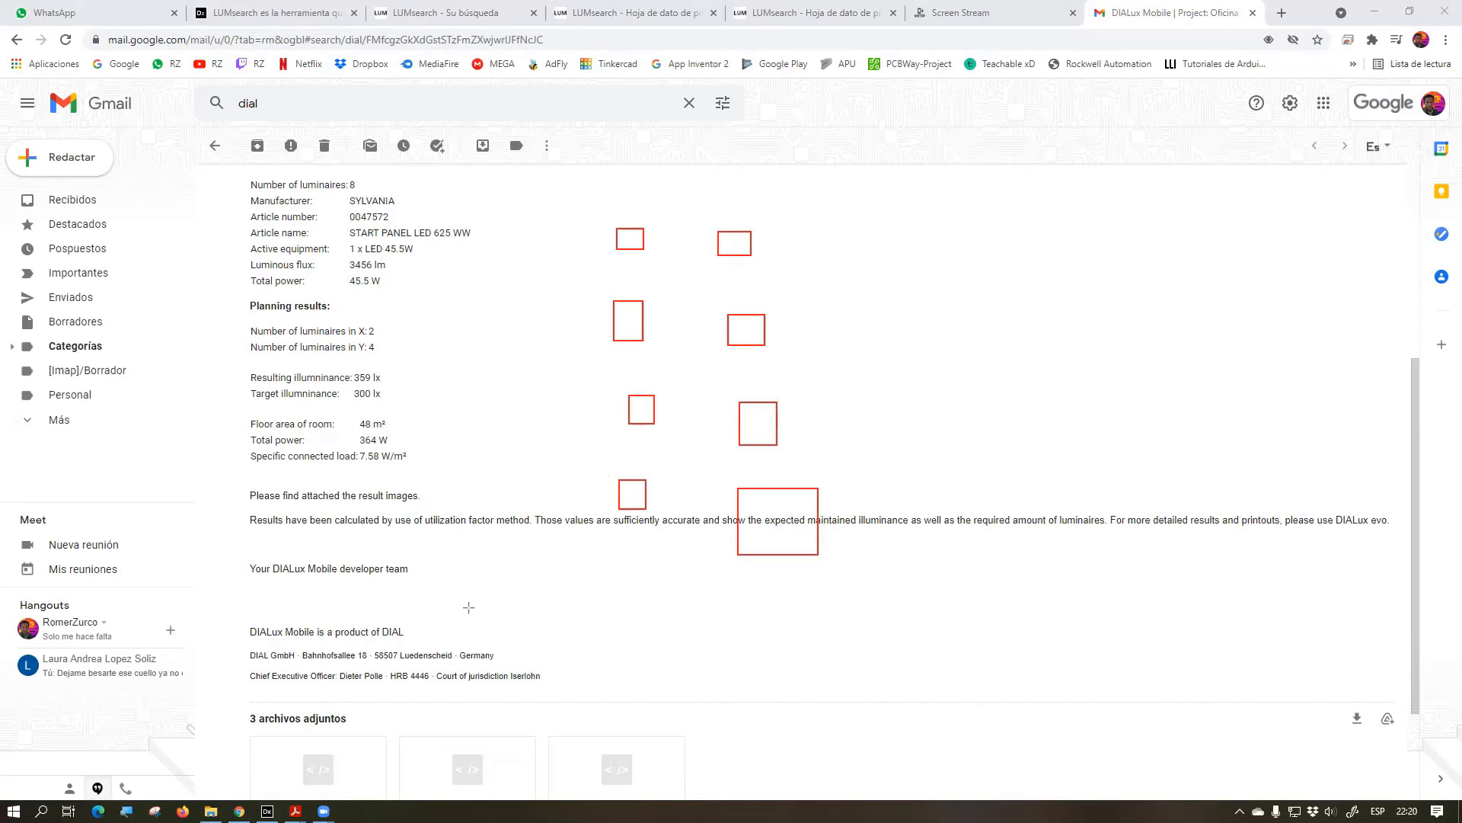
mouse_move(731, 220)
left_mouse_down()
mouse_move(753, 538)
mouse_move(633, 507)
mouse_move(590, 241)
mouse_move(616, 229)
mouse_move(642, 412)
left_mouse_up()
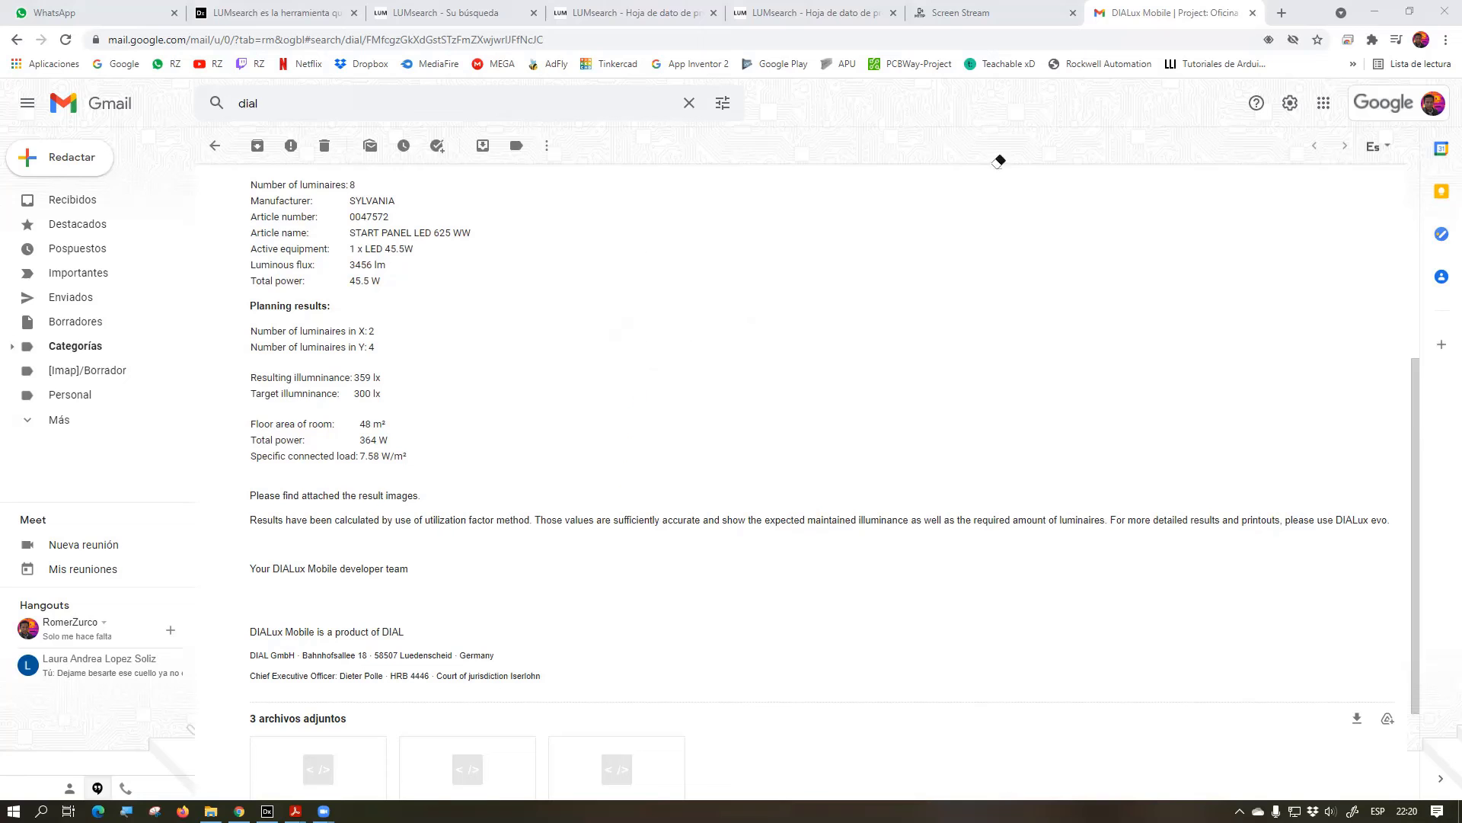
Return to the header of the results e-mail and highlight the sender's e-mail address
scroll(503, 350, "up", 2)
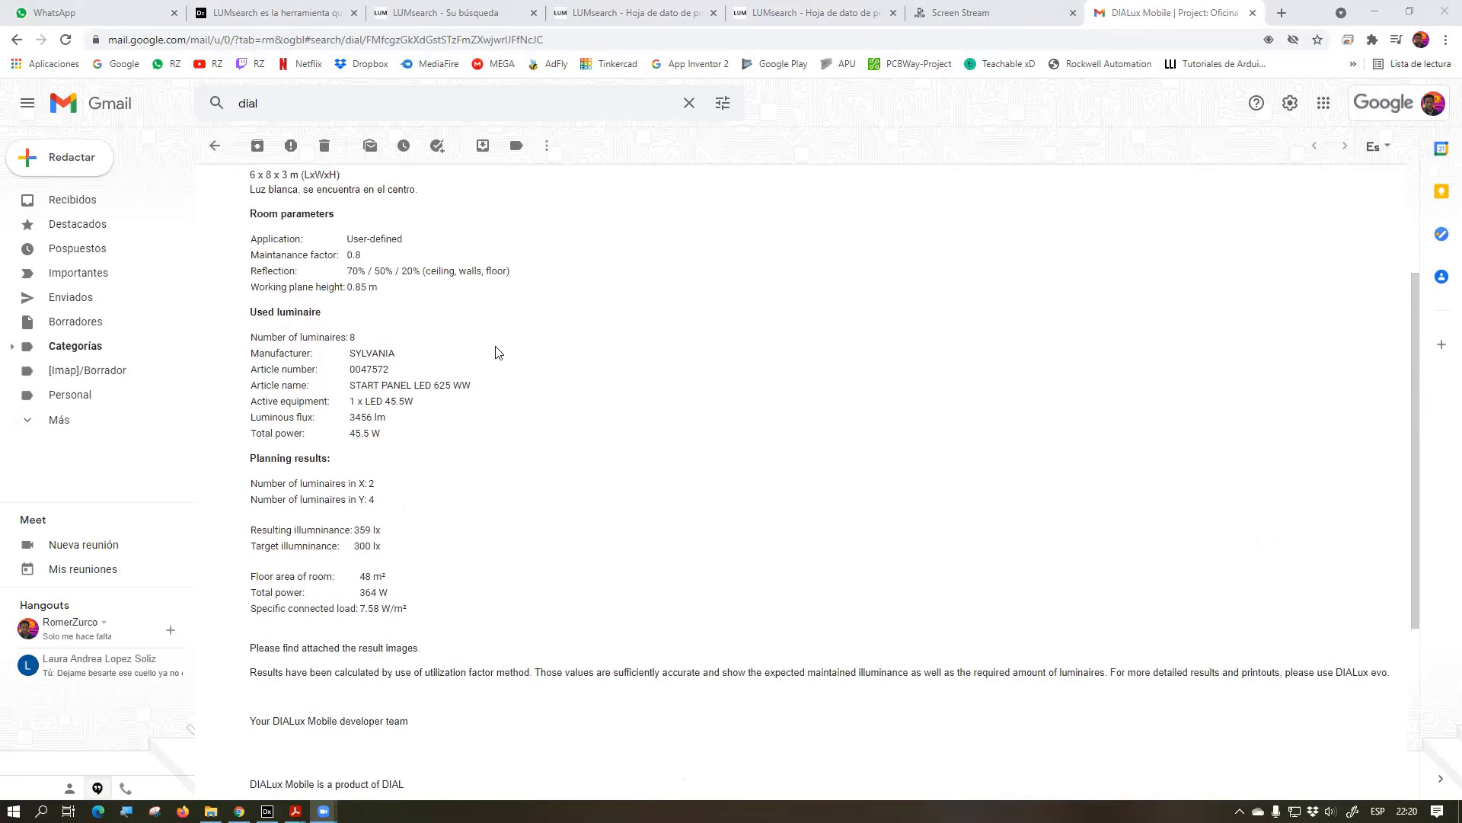
scroll(474, 352, "up", 2)
scroll(388, 316, "down", 2)
scroll(349, 328, "up", 2)
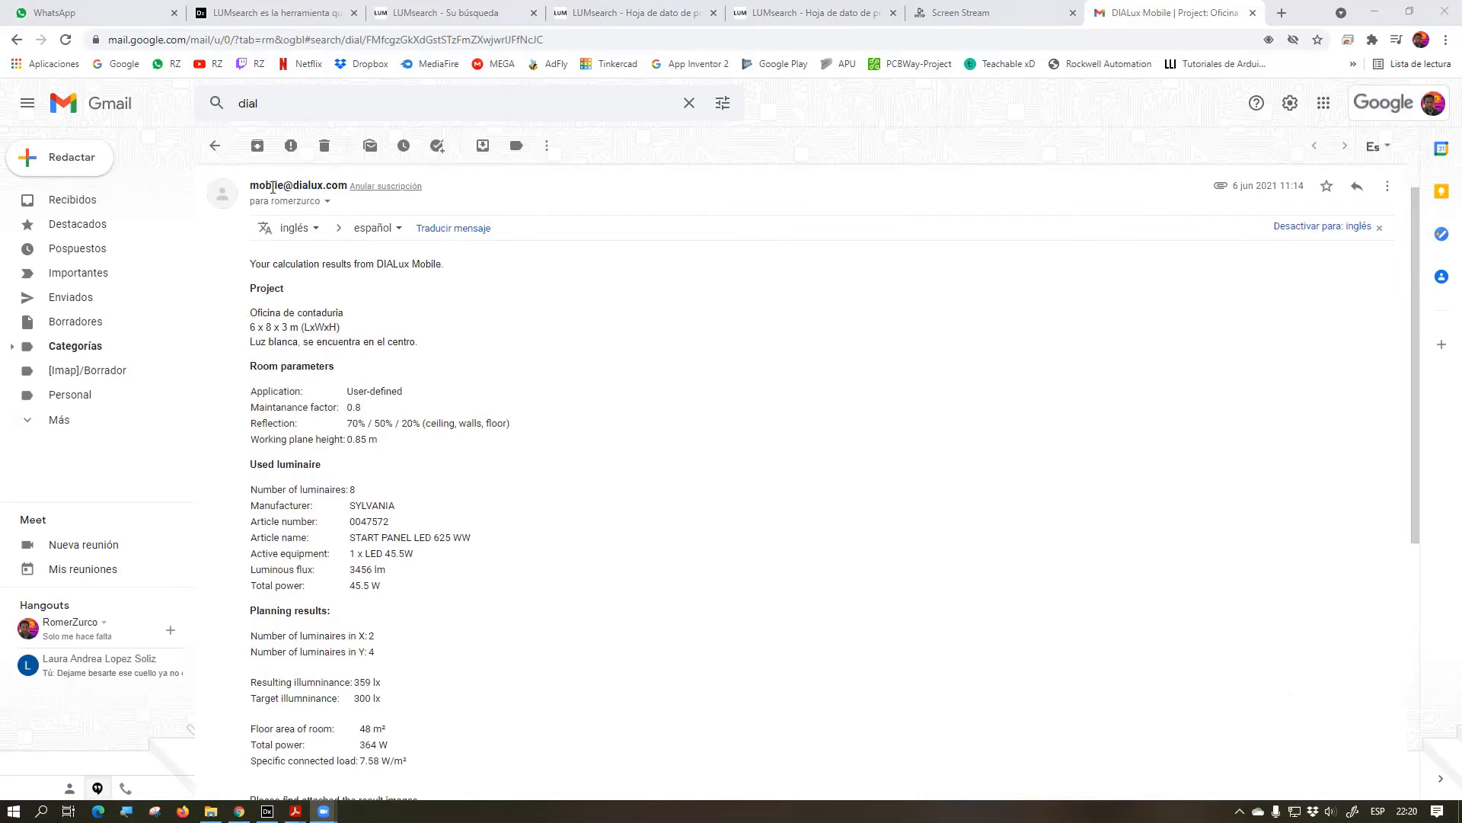
left_click_drag(251, 185, 339, 185)
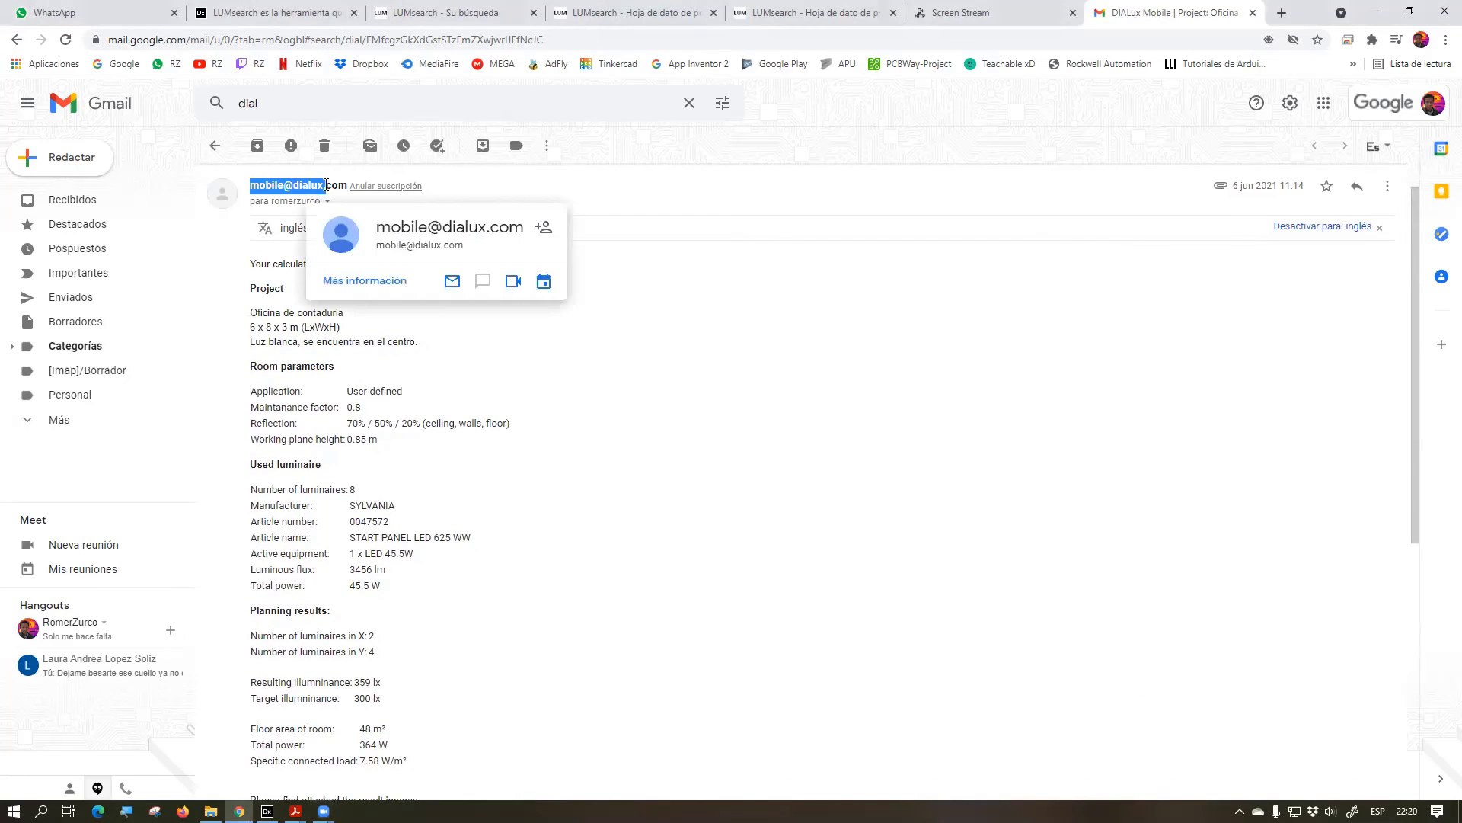
Review the e-mailed calculation results again, highlighting the luminaire's luminous flux, total power, article name and active equipment
left_click(375, 369)
scroll(418, 352, "down", 2)
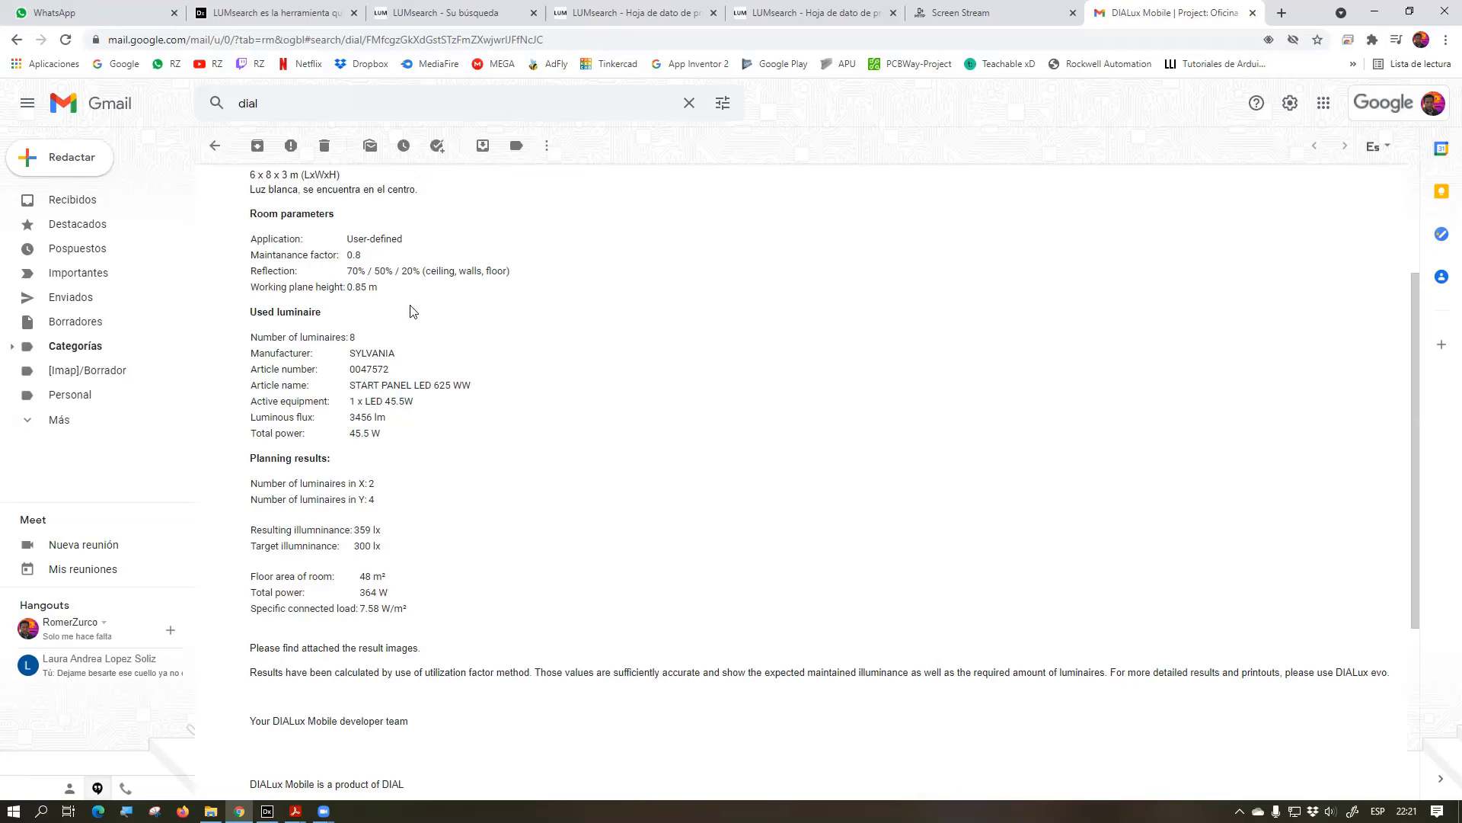
scroll(446, 307, "up", 2)
scroll(446, 307, "up", 1)
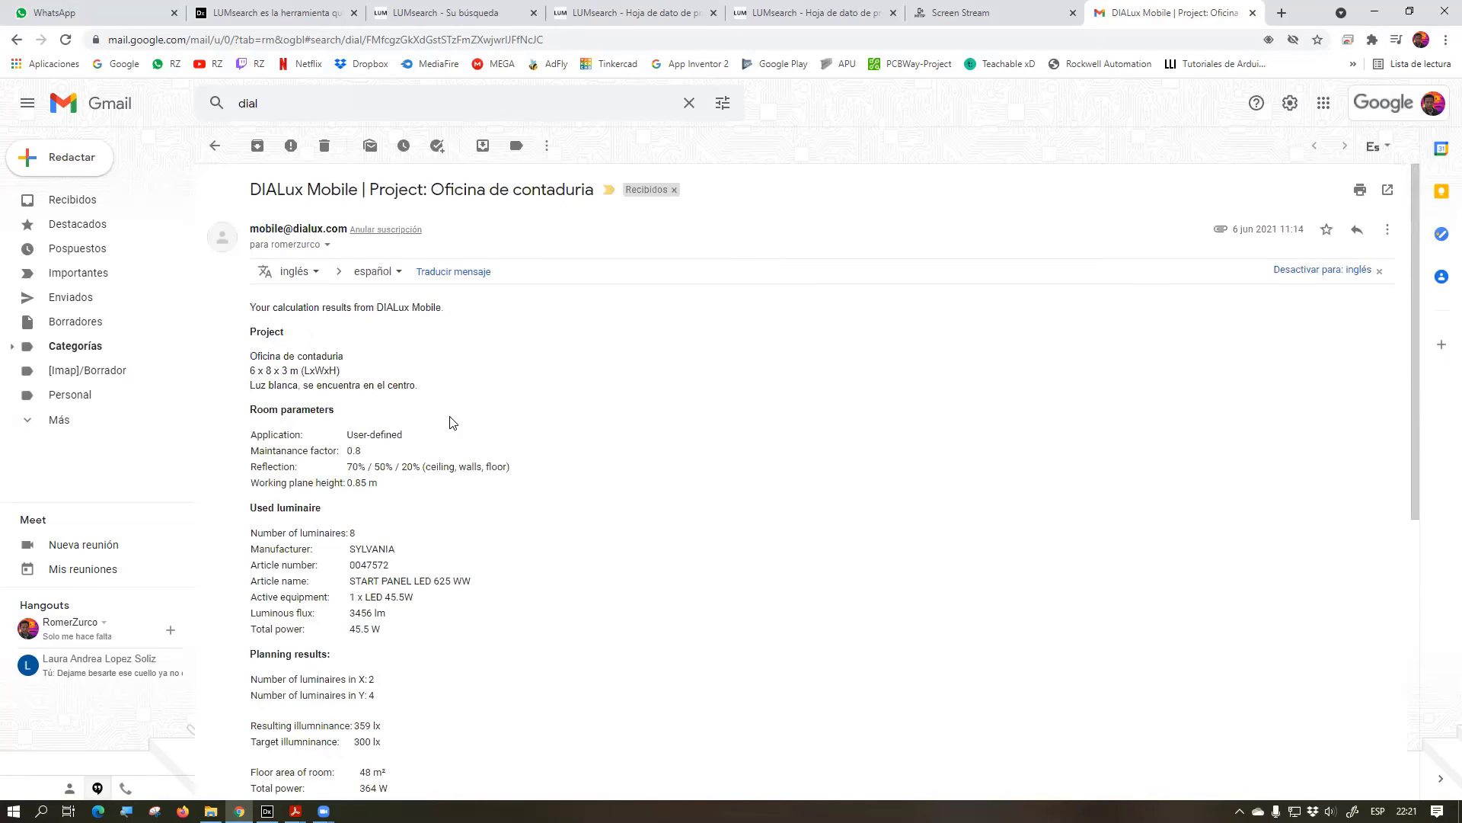
scroll(457, 422, "down", 3)
left_click_drag(415, 402, 306, 381)
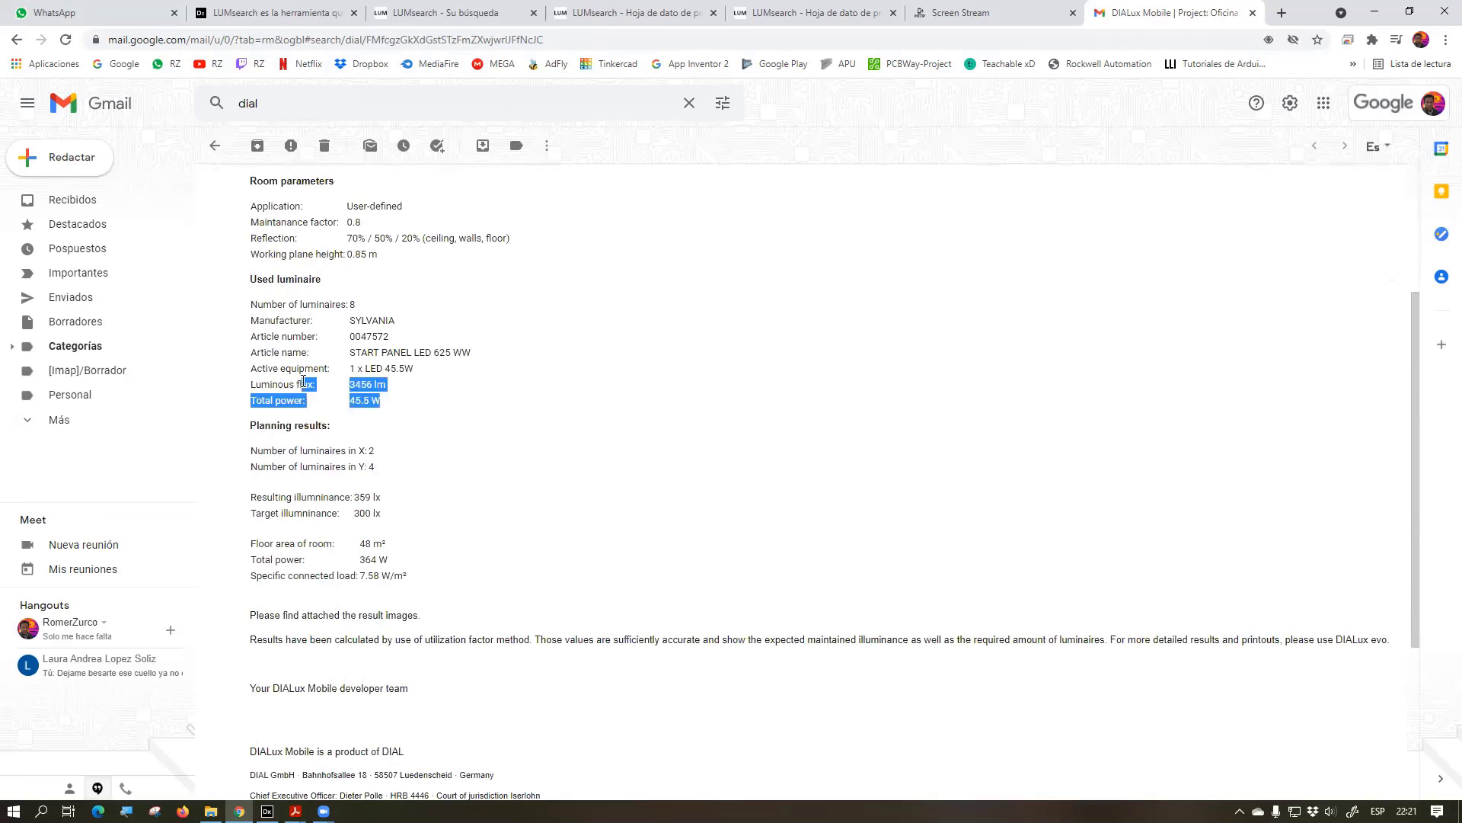
left_click_drag(420, 369, 338, 352)
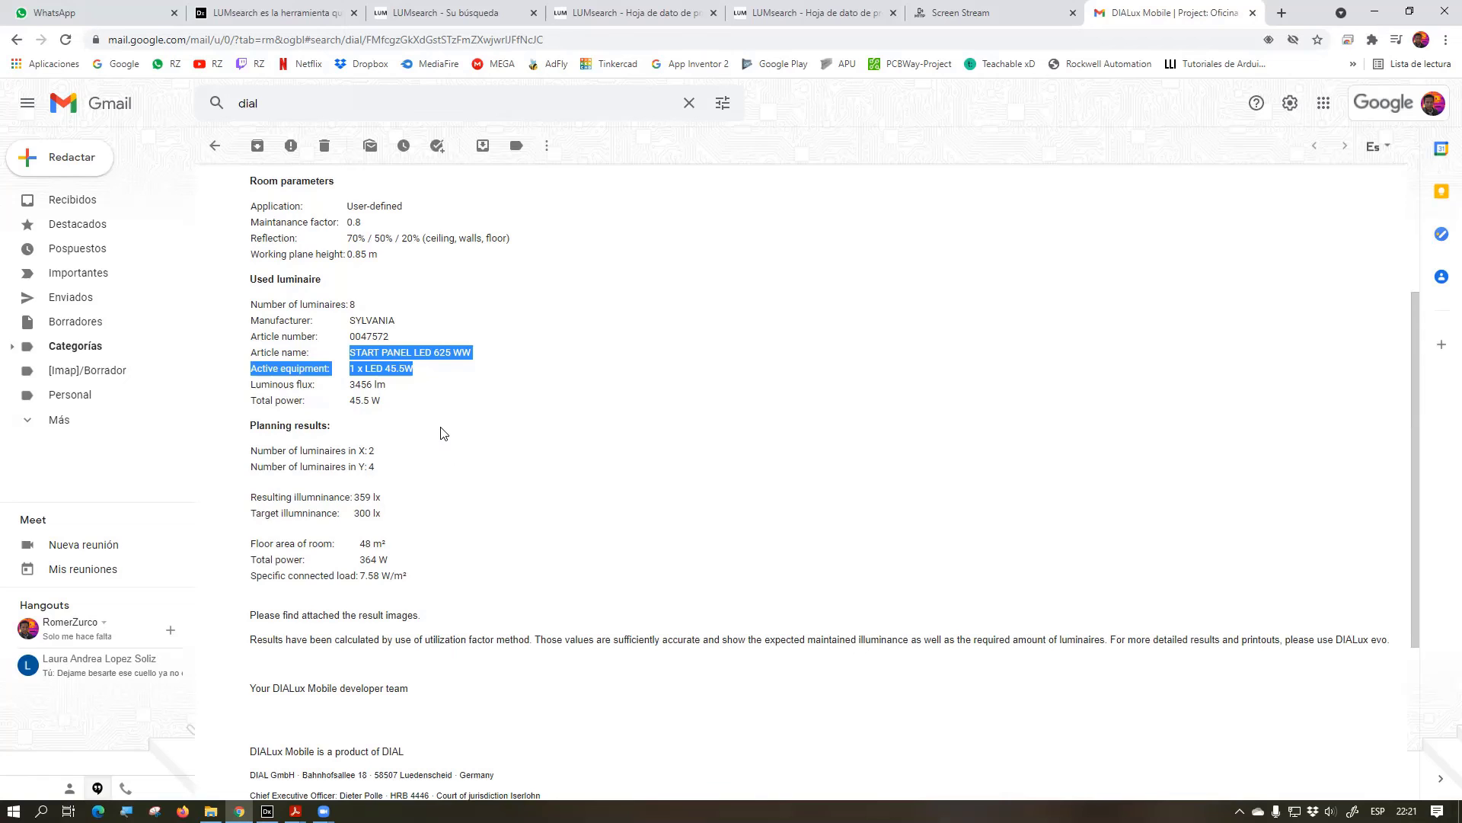
scroll(441, 434, "up", 1)
left_click(400, 419)
left_click_drag(400, 418, 434, 457)
scroll(434, 459, "up", 2)
left_click(438, 440)
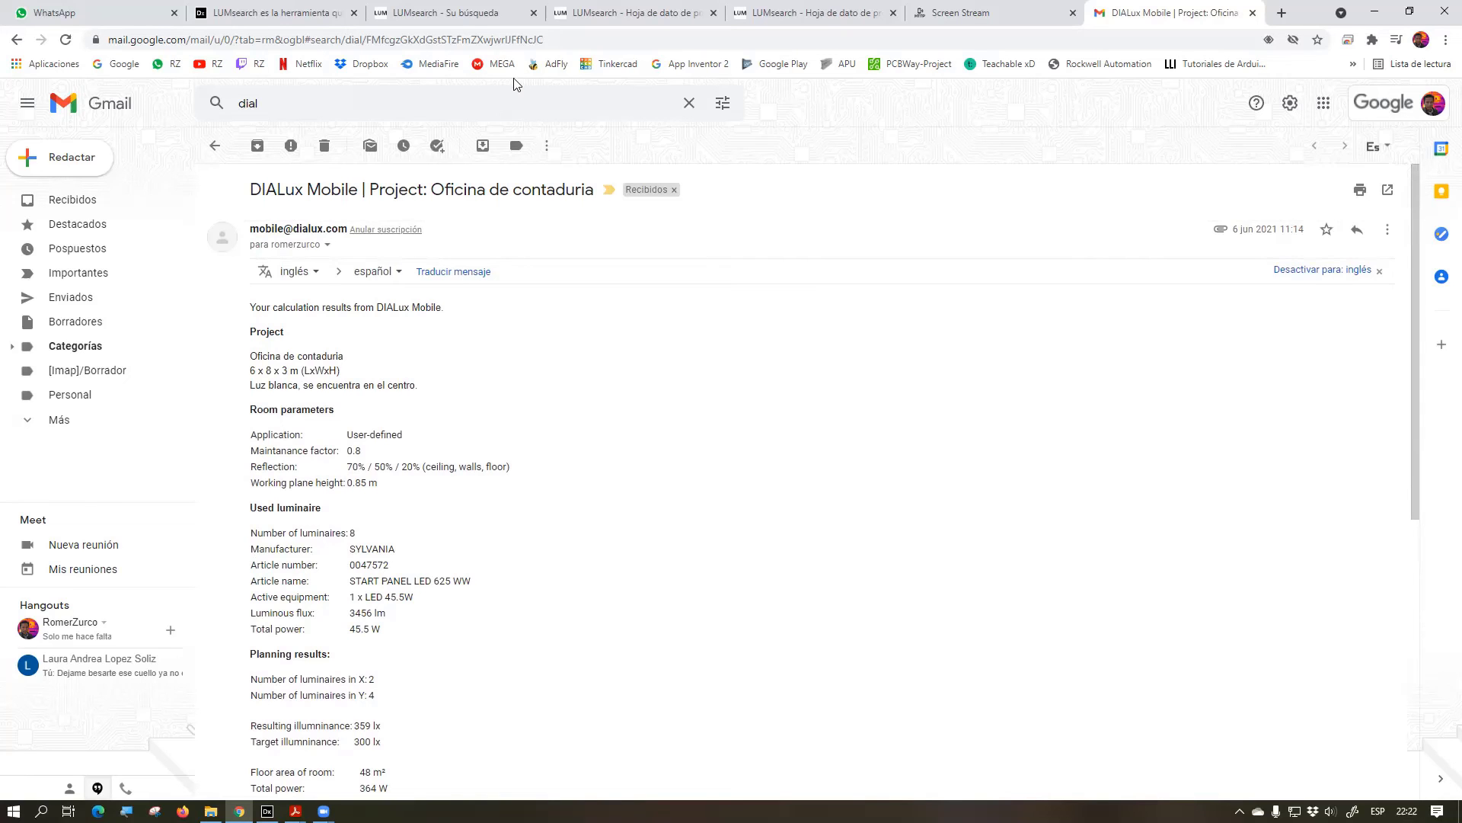
Switch to DIALux evo with the Proyecto 2 floor plan and deselect the ground element
left_click(1371, 12)
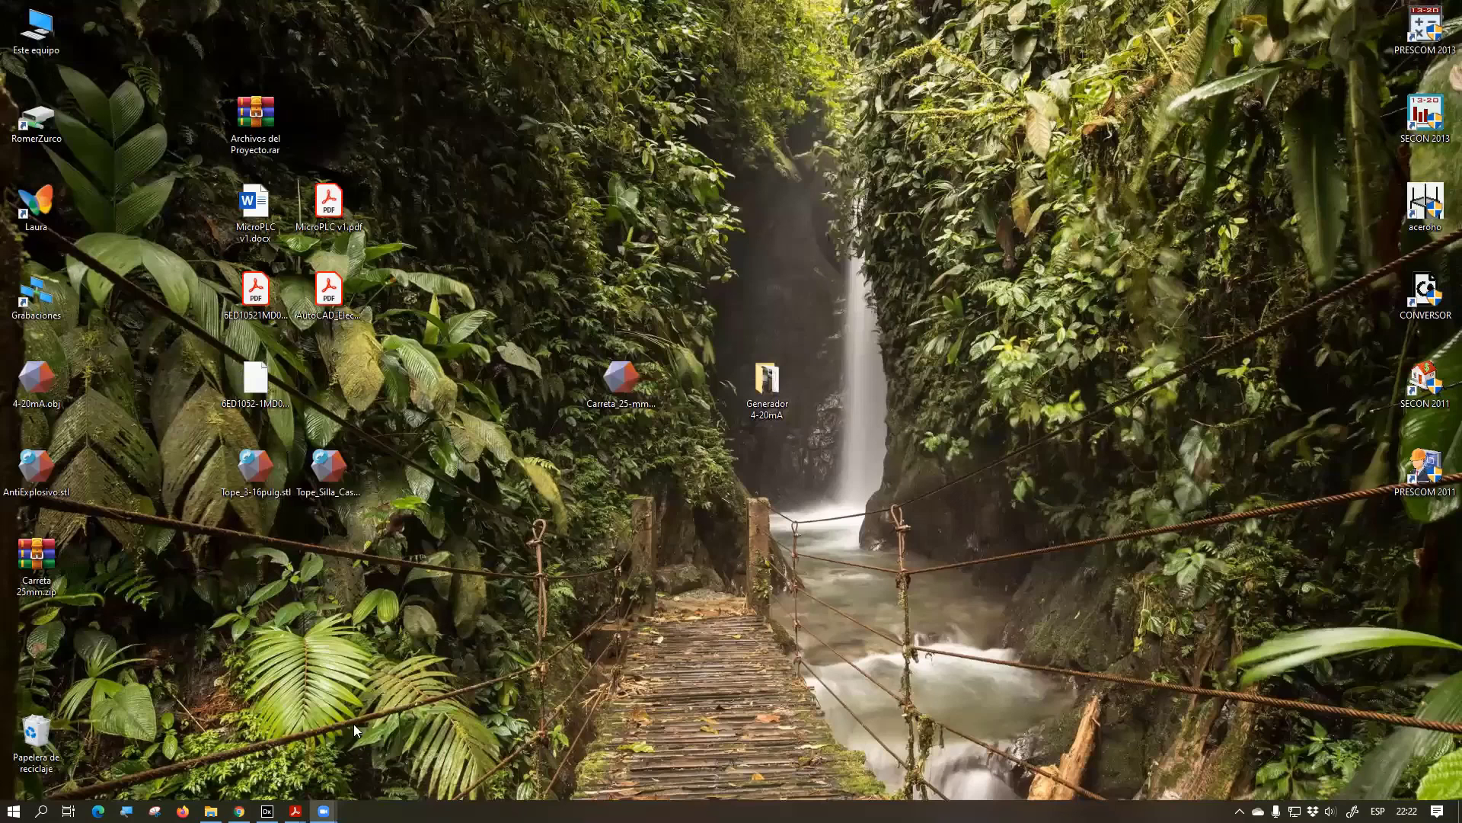
key("alt+Tab")
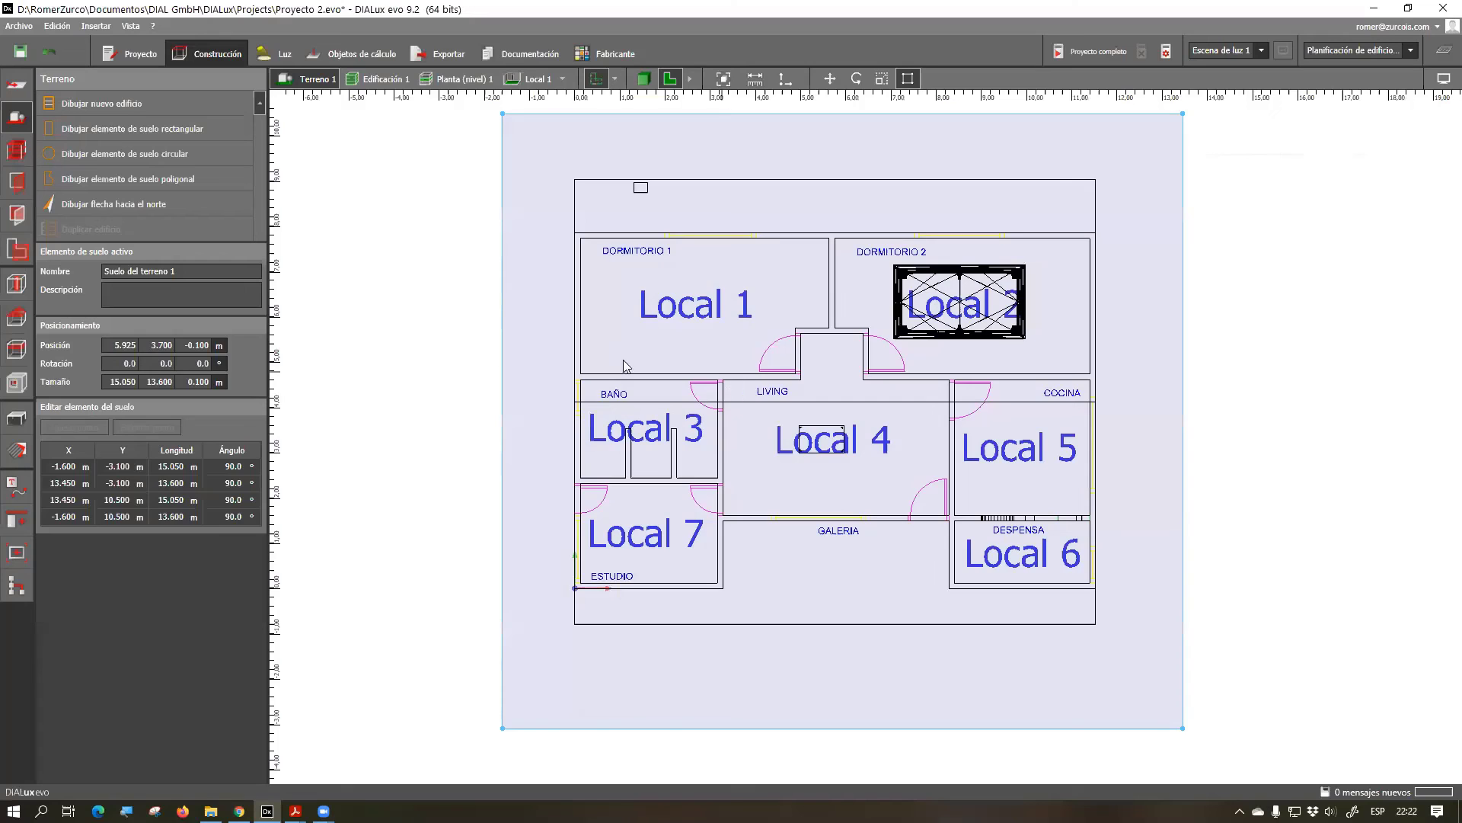
left_click(479, 359)
scroll(482, 359, "down", 2)
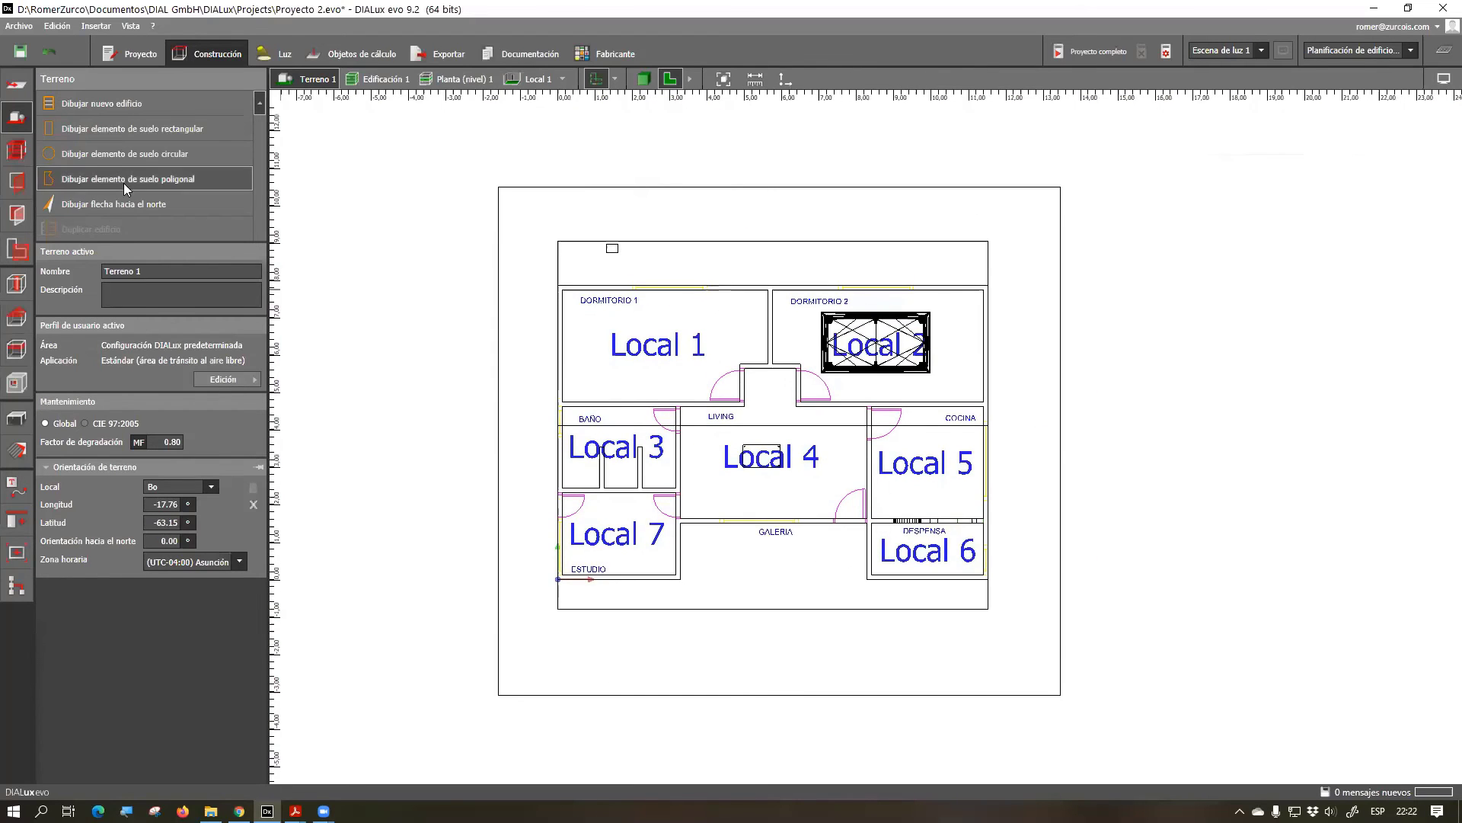
left_click(19, 25)
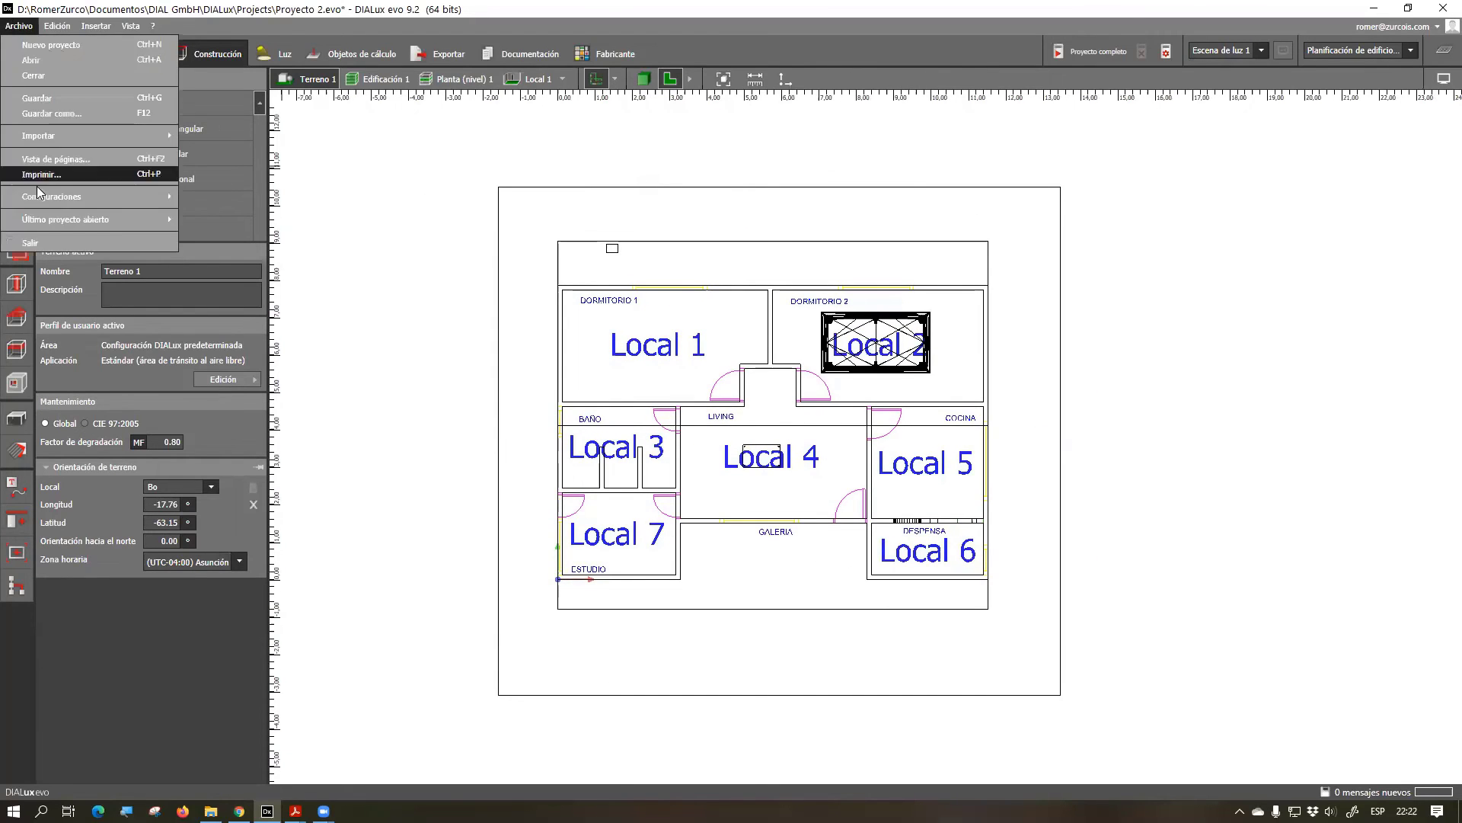
left_click(43, 79)
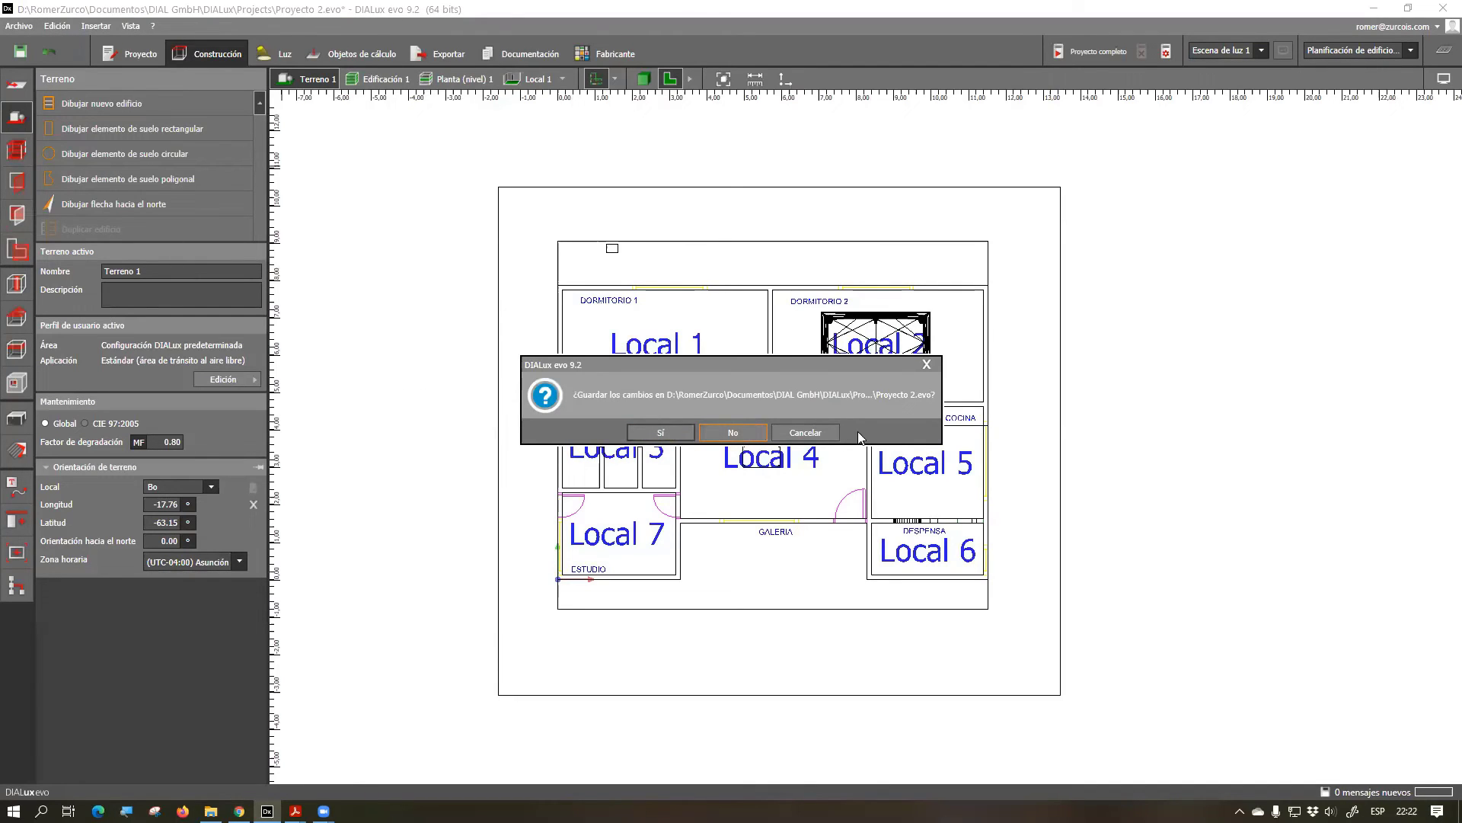
left_click(828, 440)
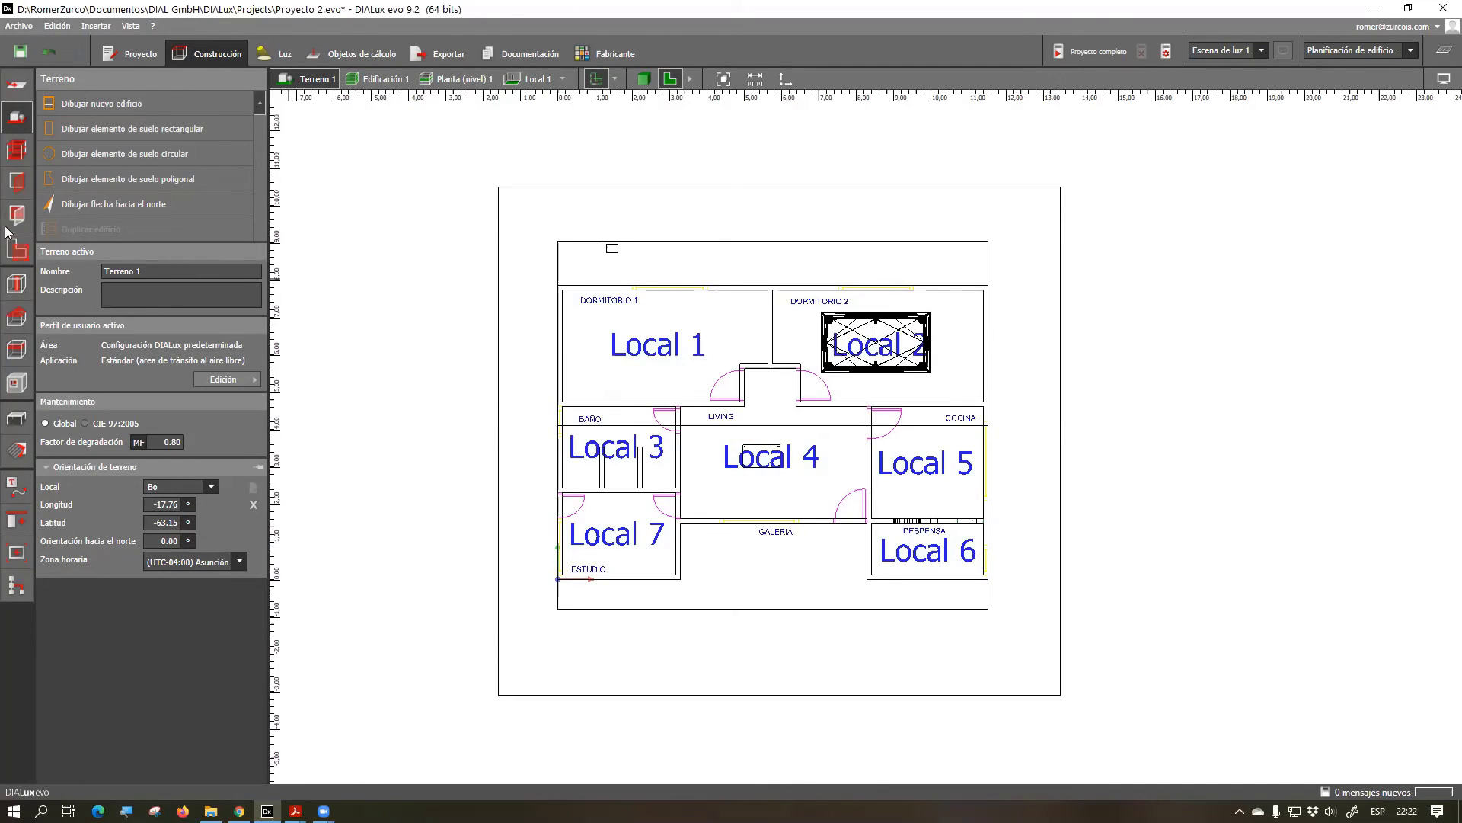
Place an individual ARCH Archeon Cobrahead luminaire outside the house at about X -0.575, Y 10.2 m and check it in 3D
left_click(263, 53)
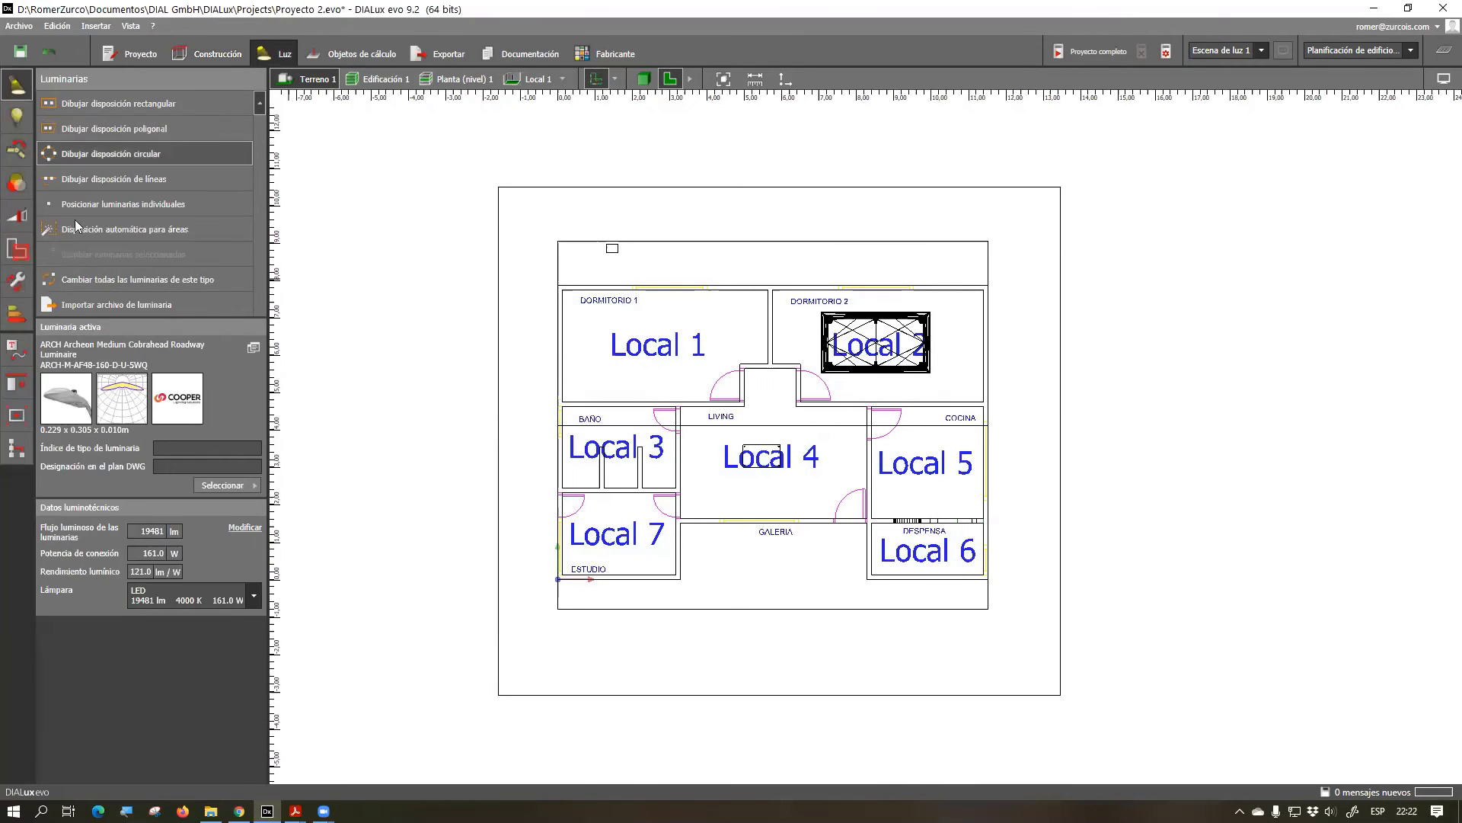
left_click(91, 203)
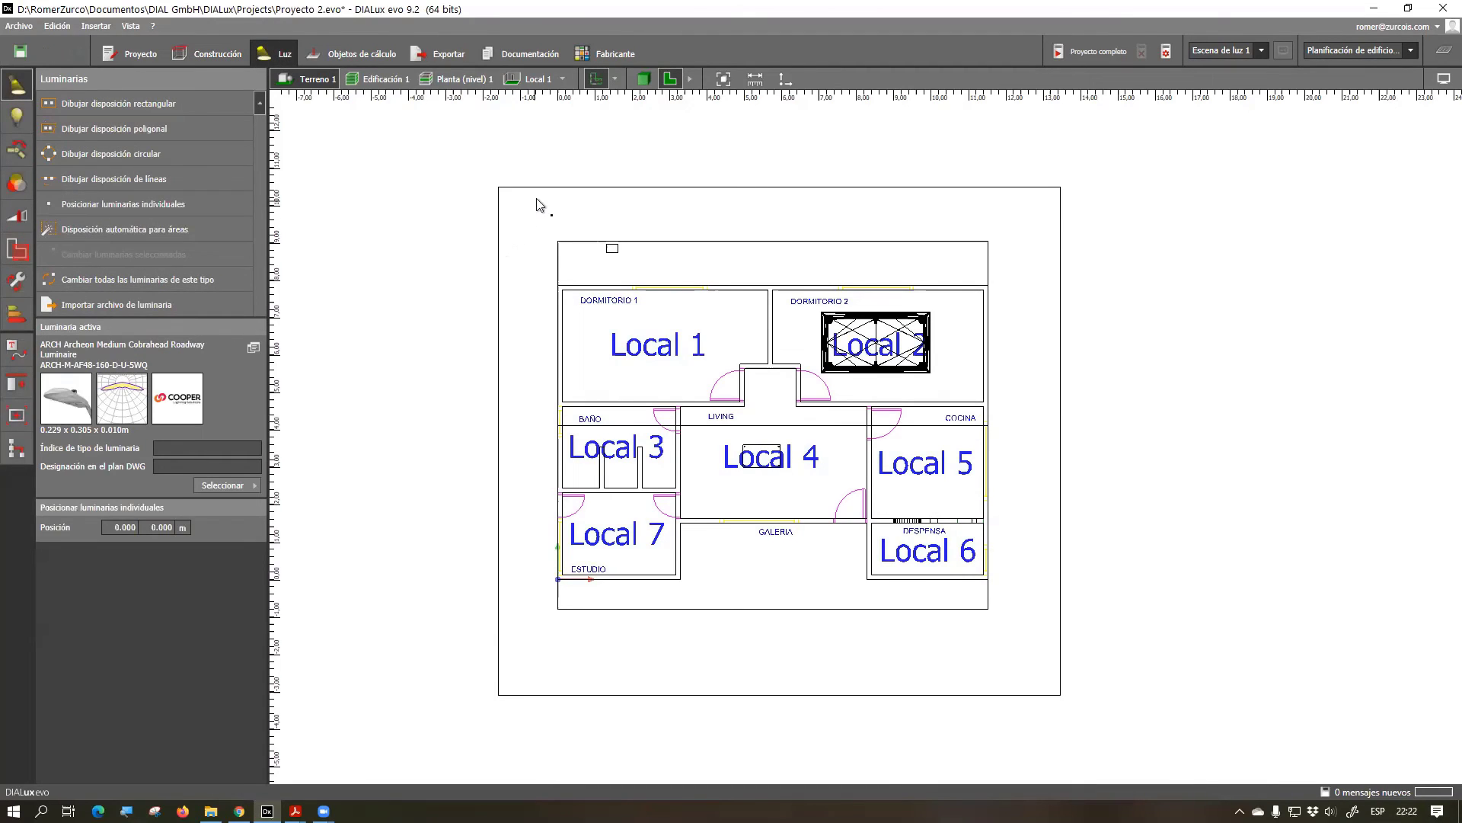
left_click(536, 198)
right_click_drag(667, 195, 671, 248)
left_click(644, 78)
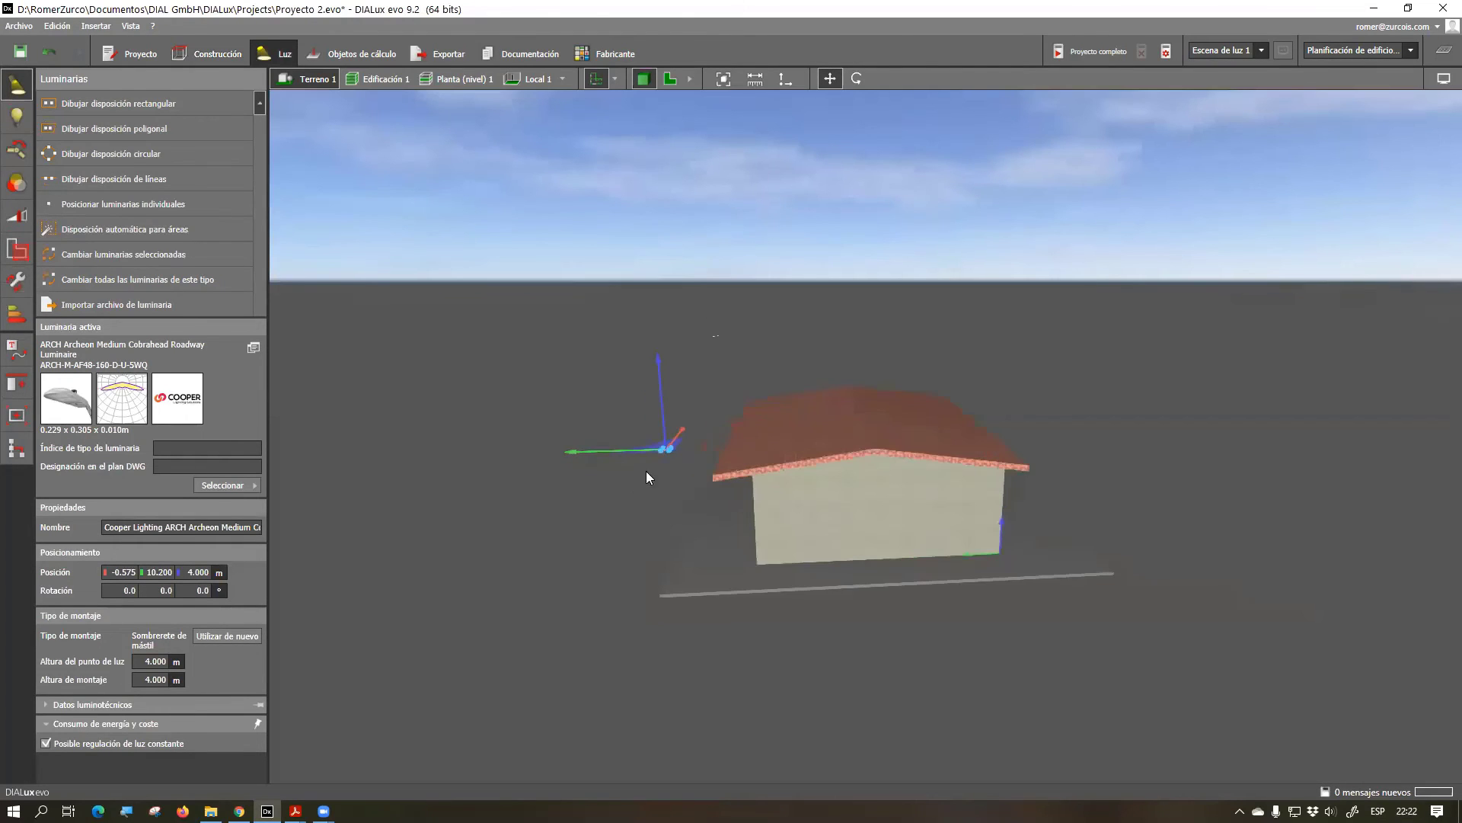
left_click_drag(935, 523, 902, 568)
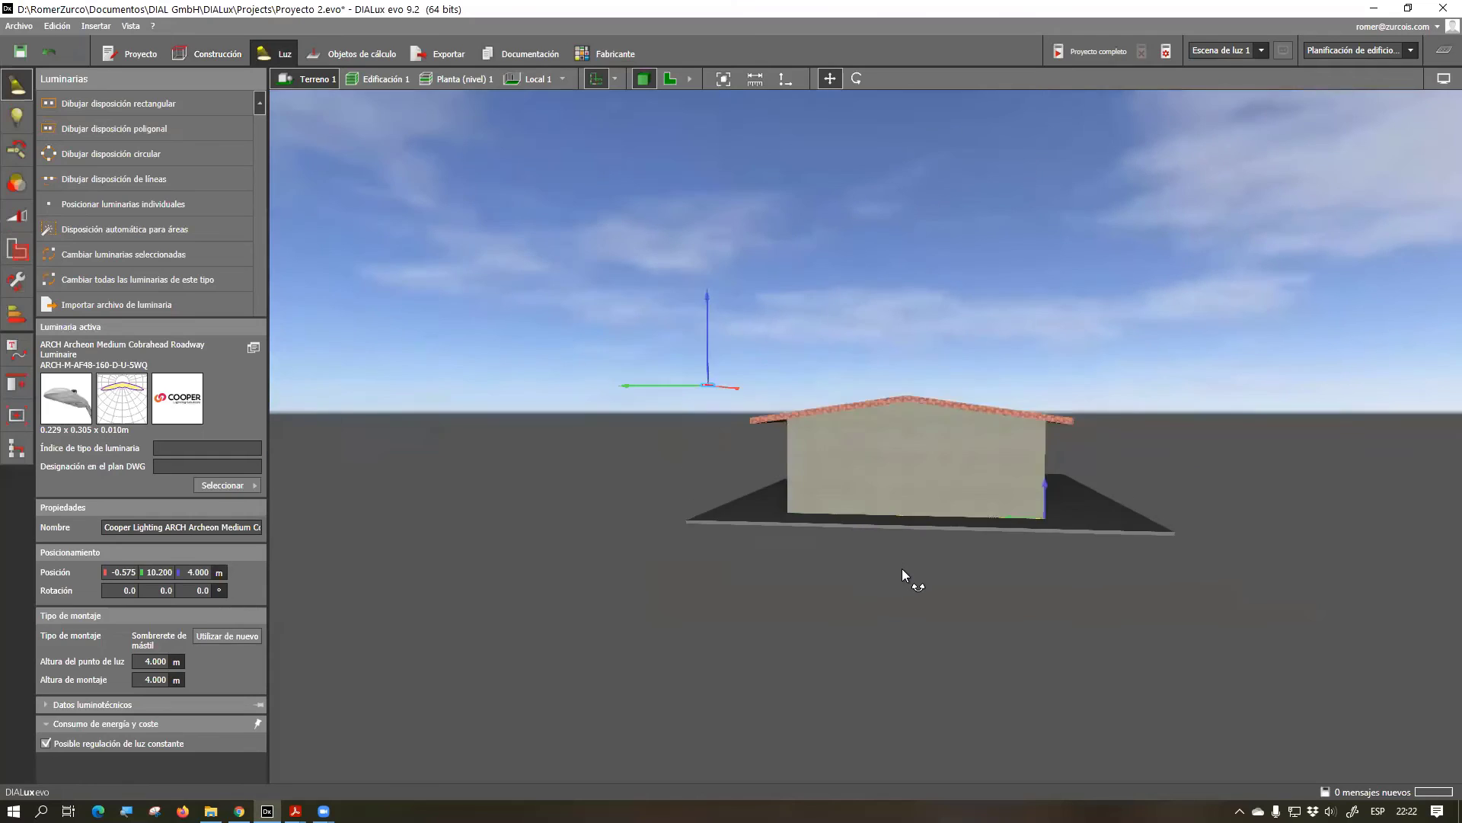
scroll(721, 435, "up", 3)
Delete the other outdoor luminaire, the one nearer to the house roof
left_click(685, 460)
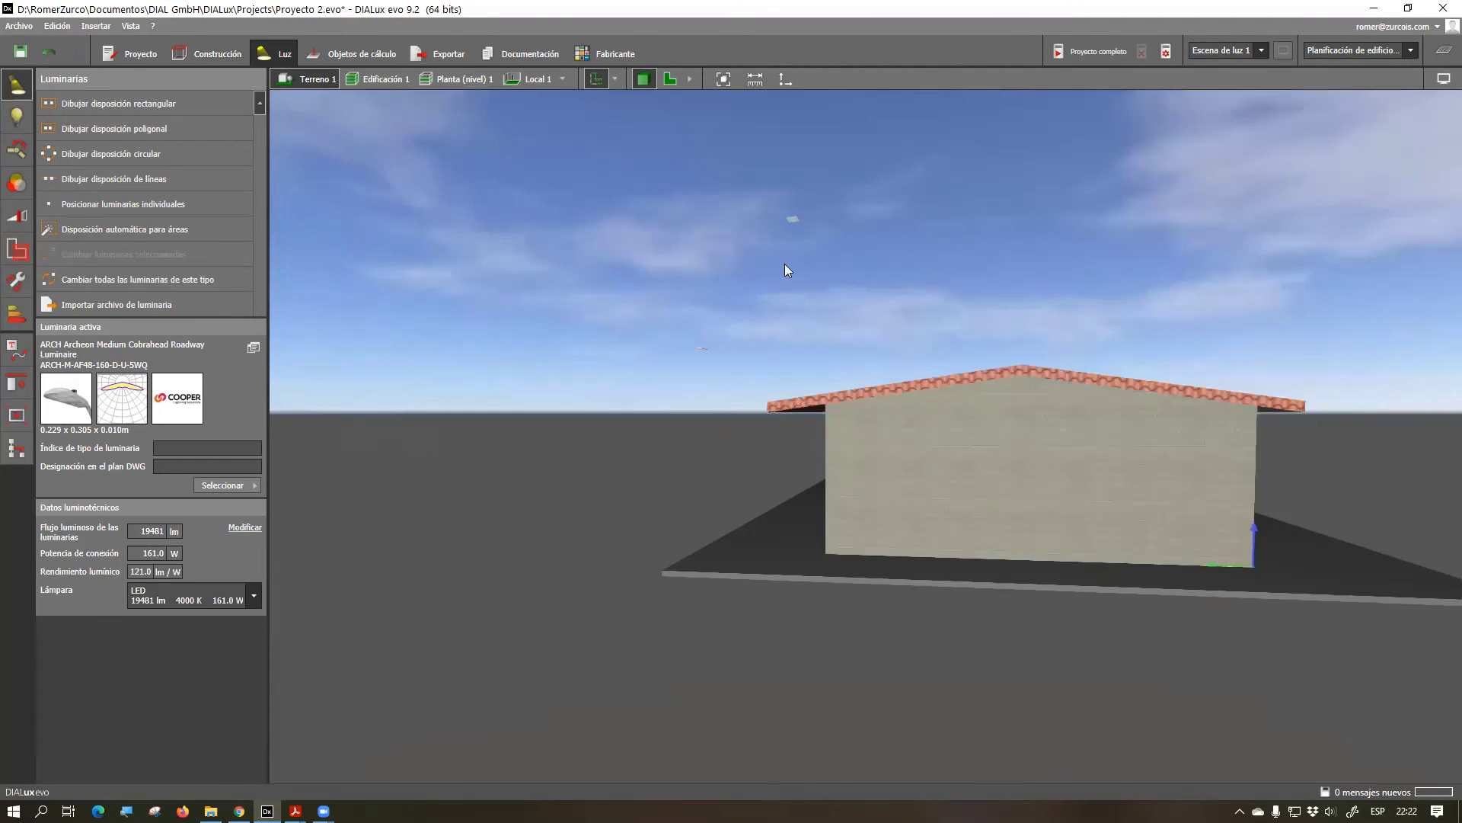
left_click(795, 221)
key("Delete")
Inspect the remaining outdoor luminaire beside the house in 3D and delete it from the site plan
left_click_drag(887, 403, 855, 499)
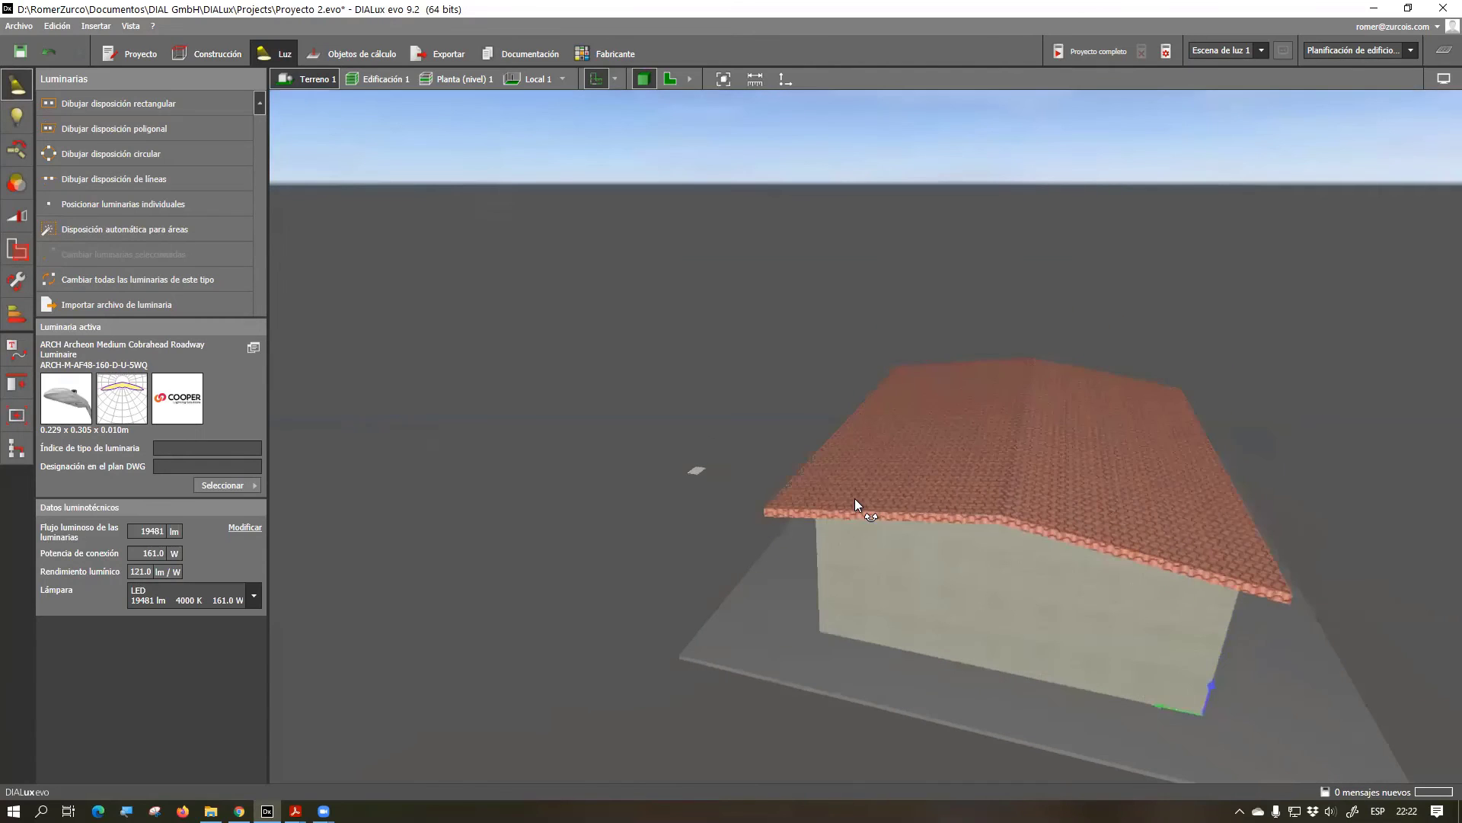
scroll(684, 498, "up", 5)
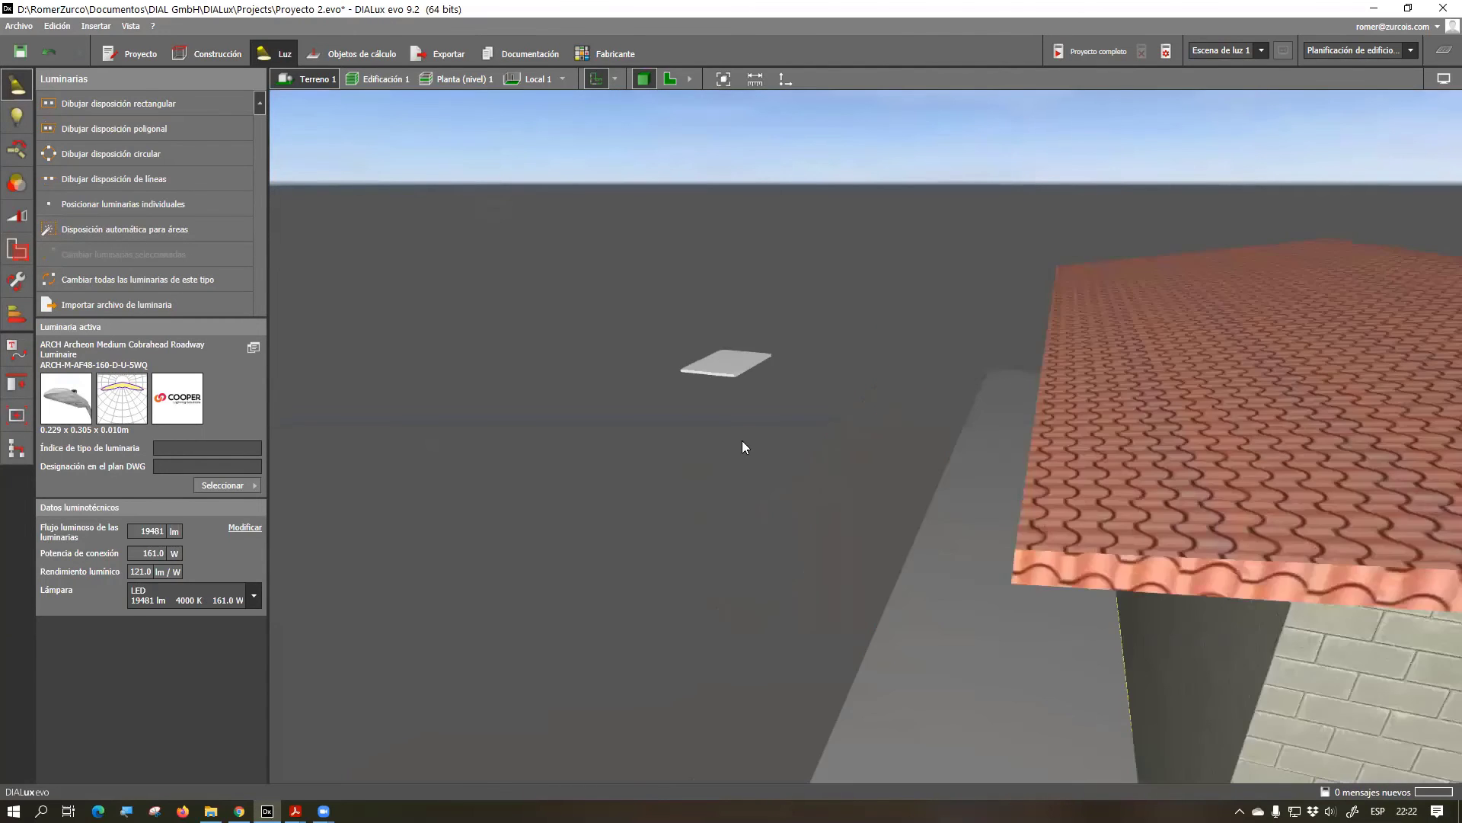
left_click_drag(698, 482, 761, 419)
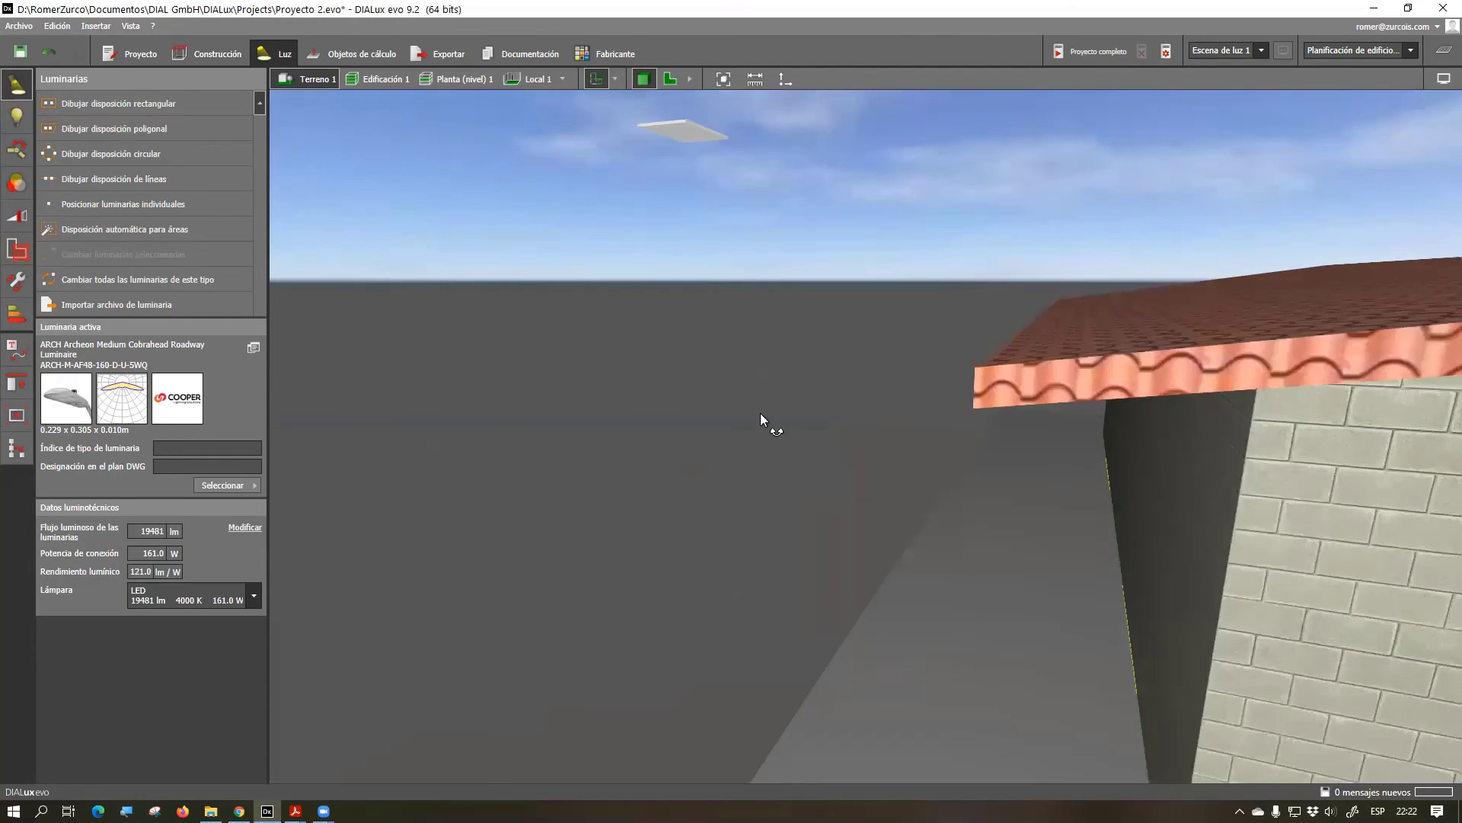
left_click(695, 140)
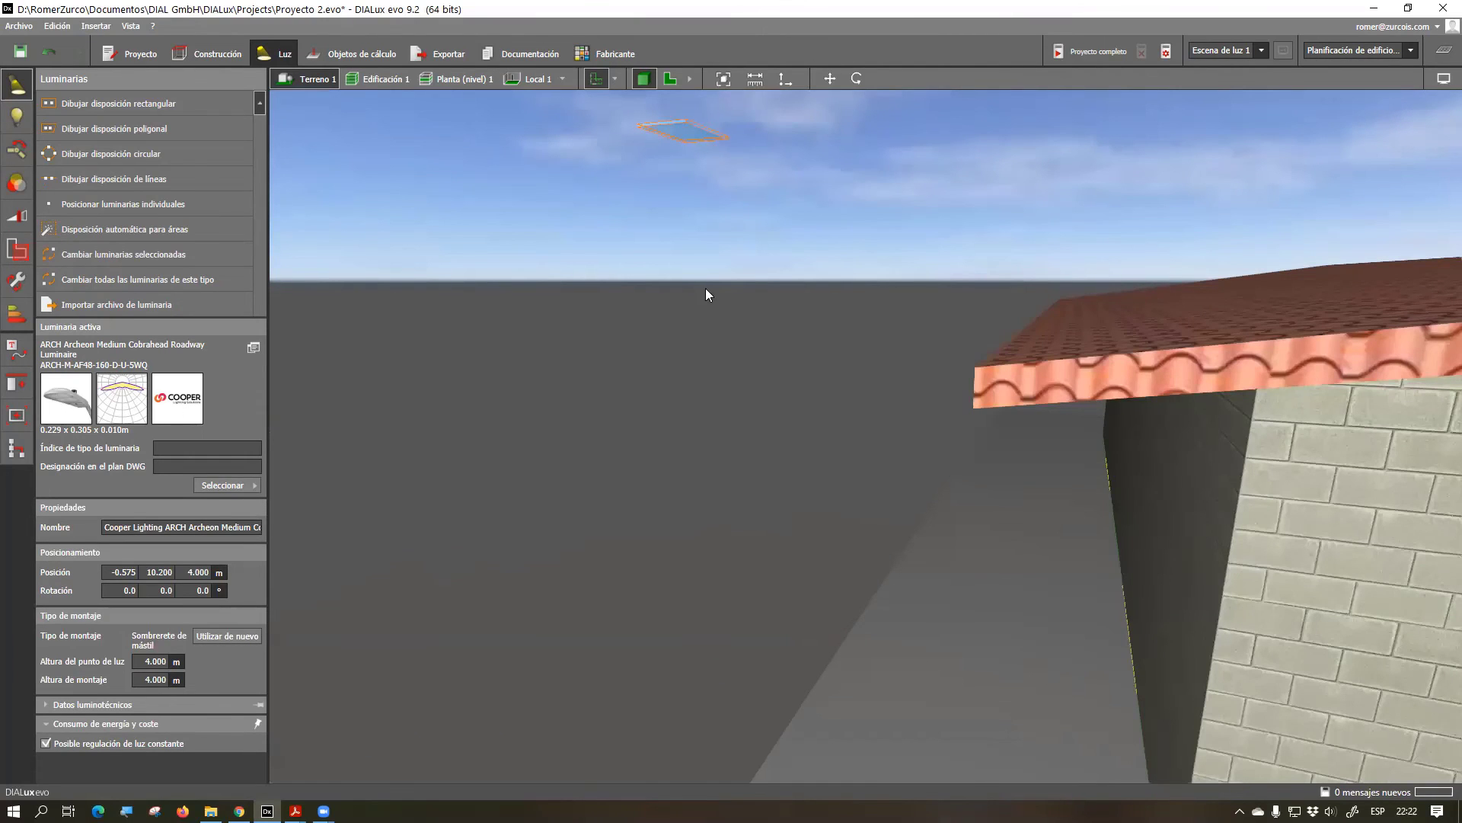
left_click_drag(726, 298, 870, 552)
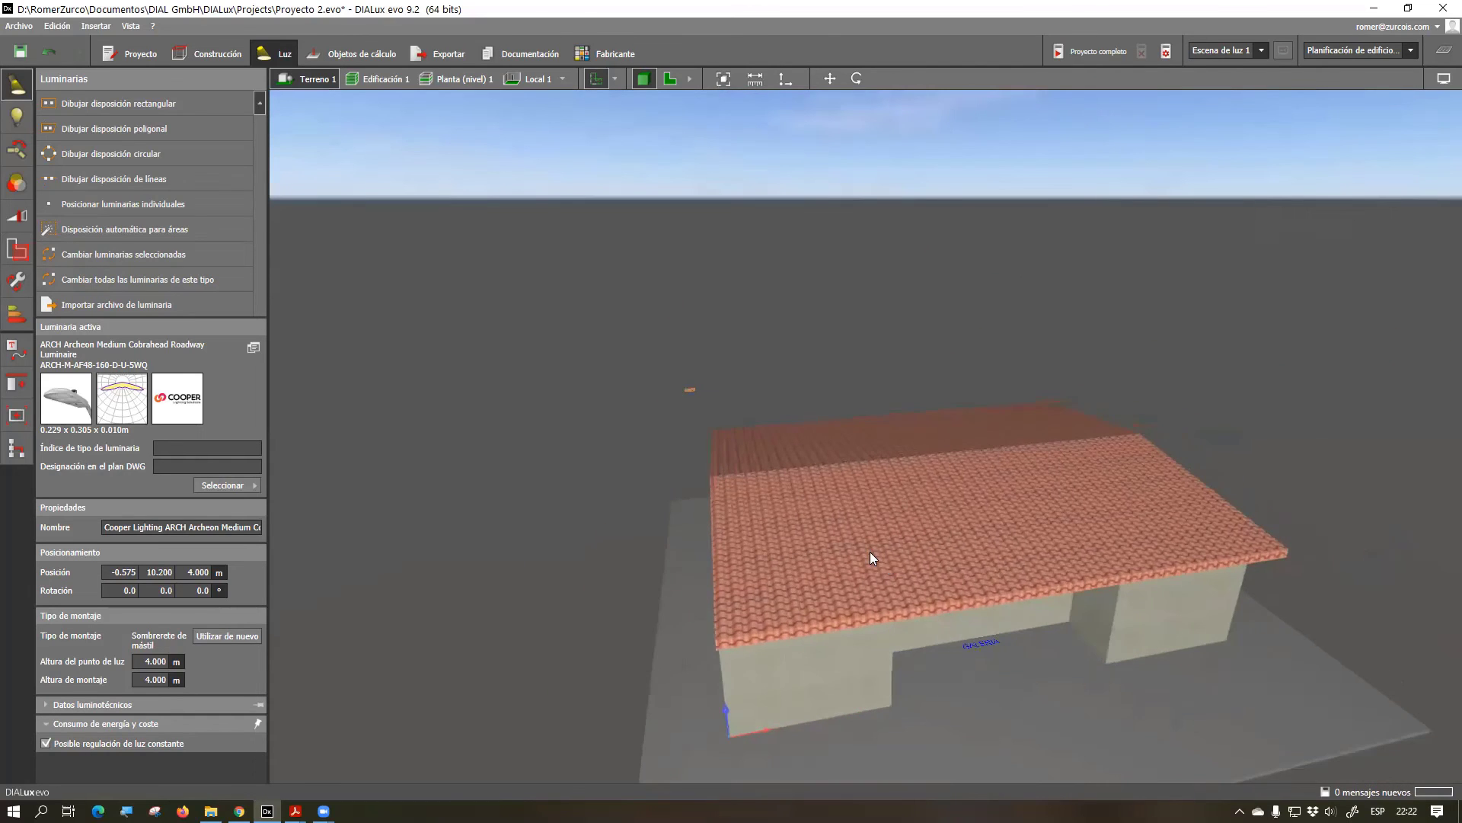
scroll(734, 521, "up", 2)
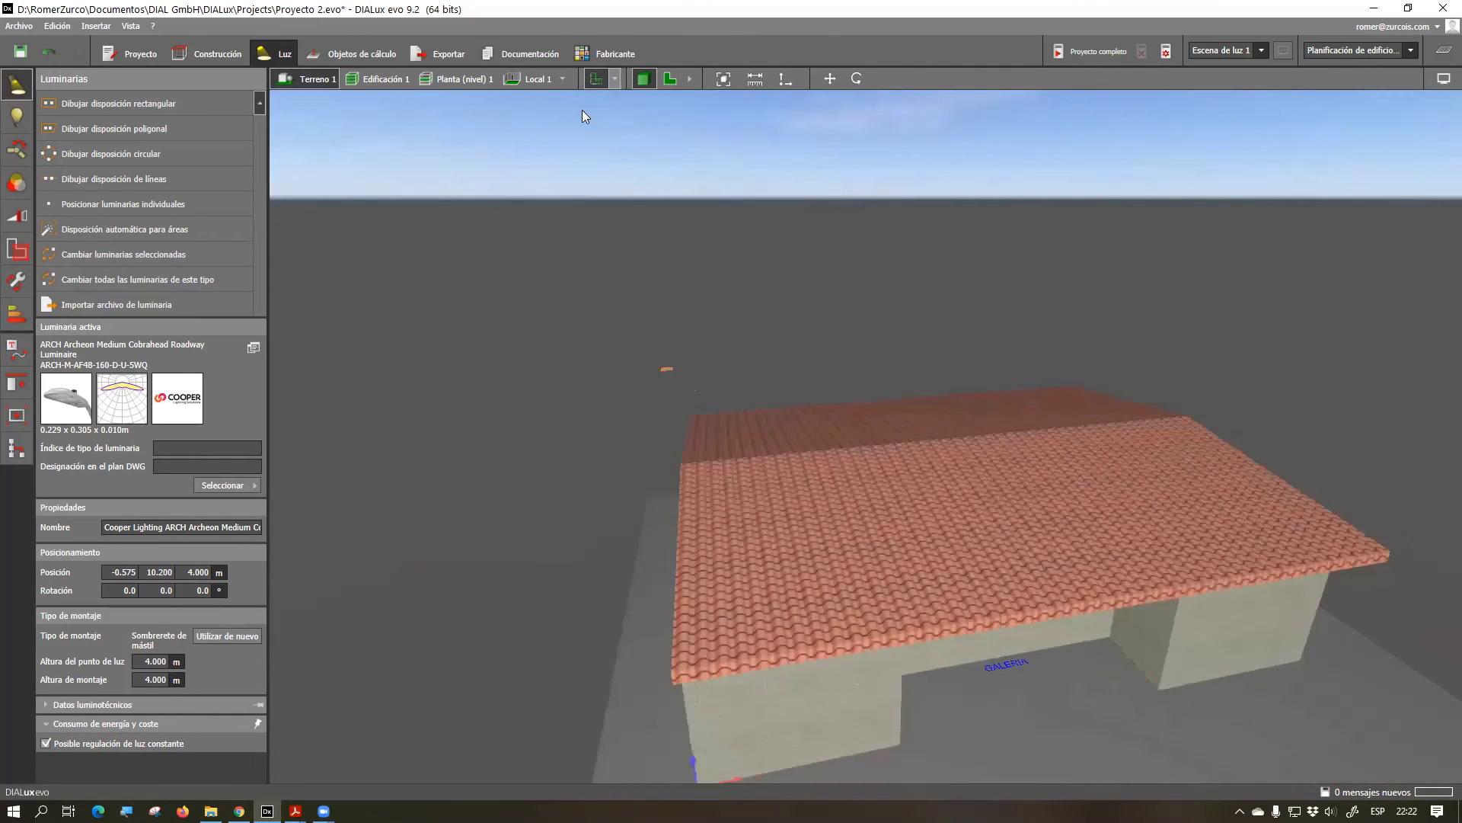
scroll(770, 487, "down", 3)
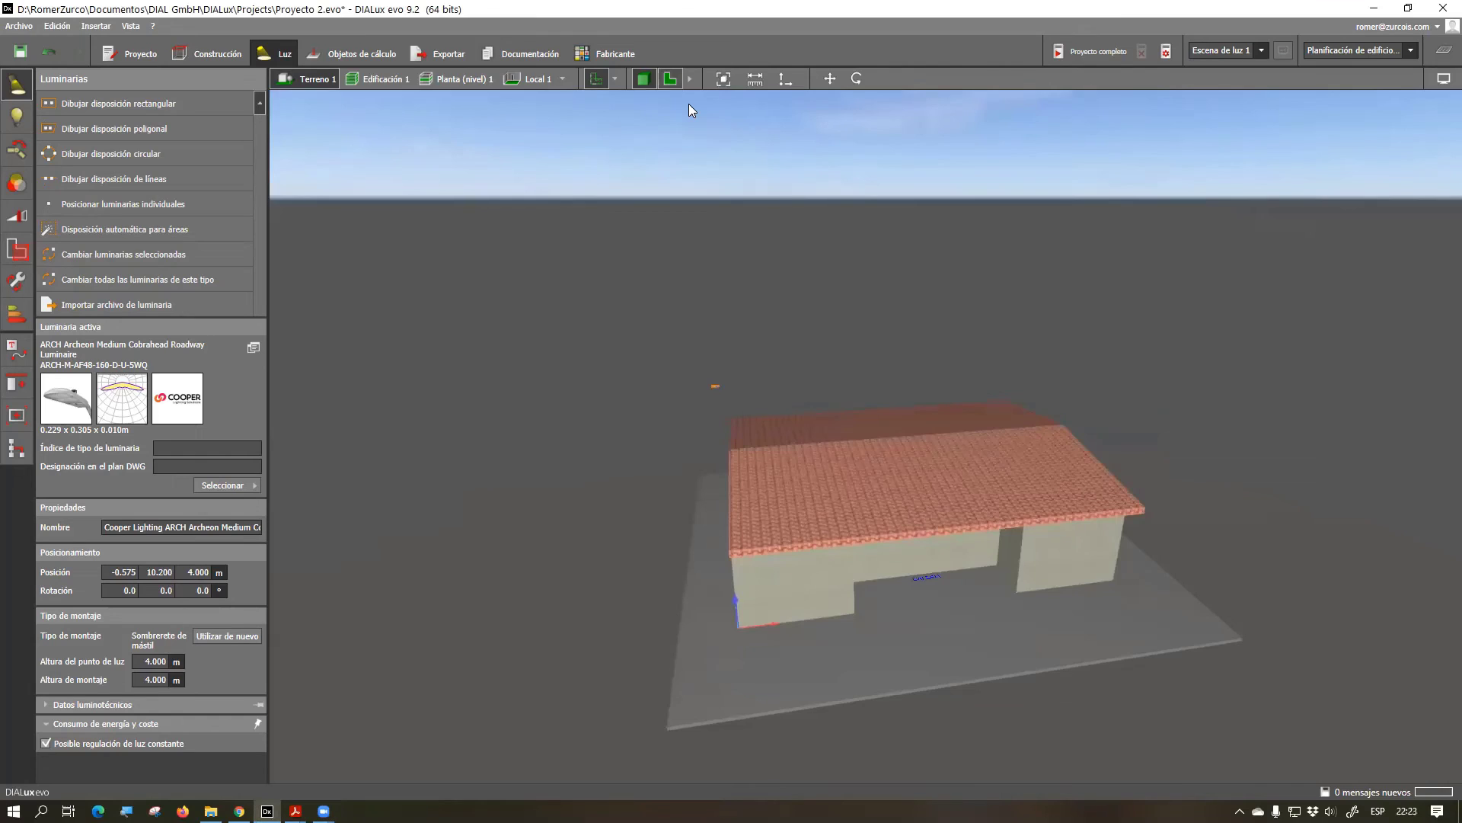
left_click(670, 79)
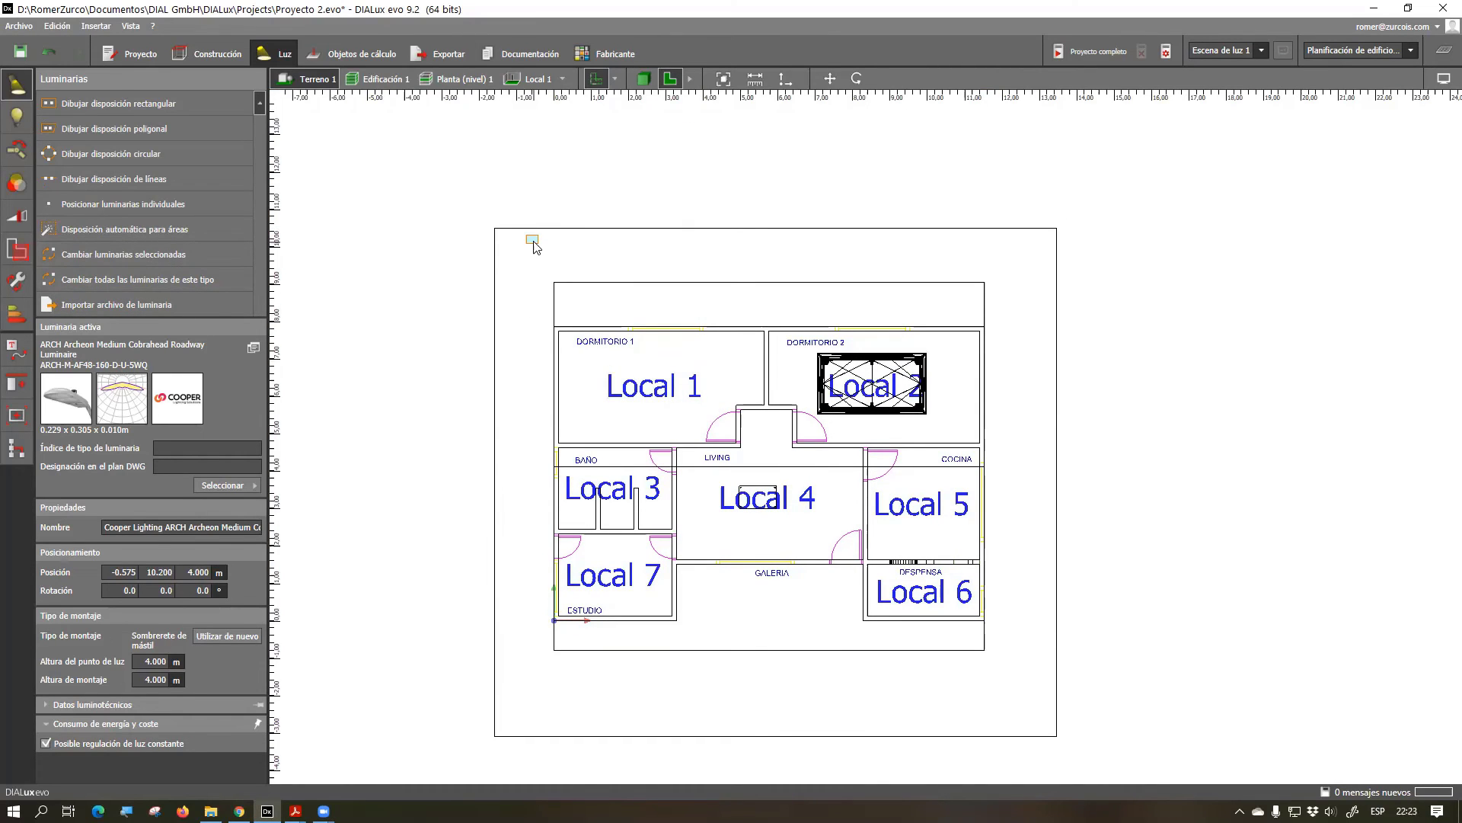
key("Delete")
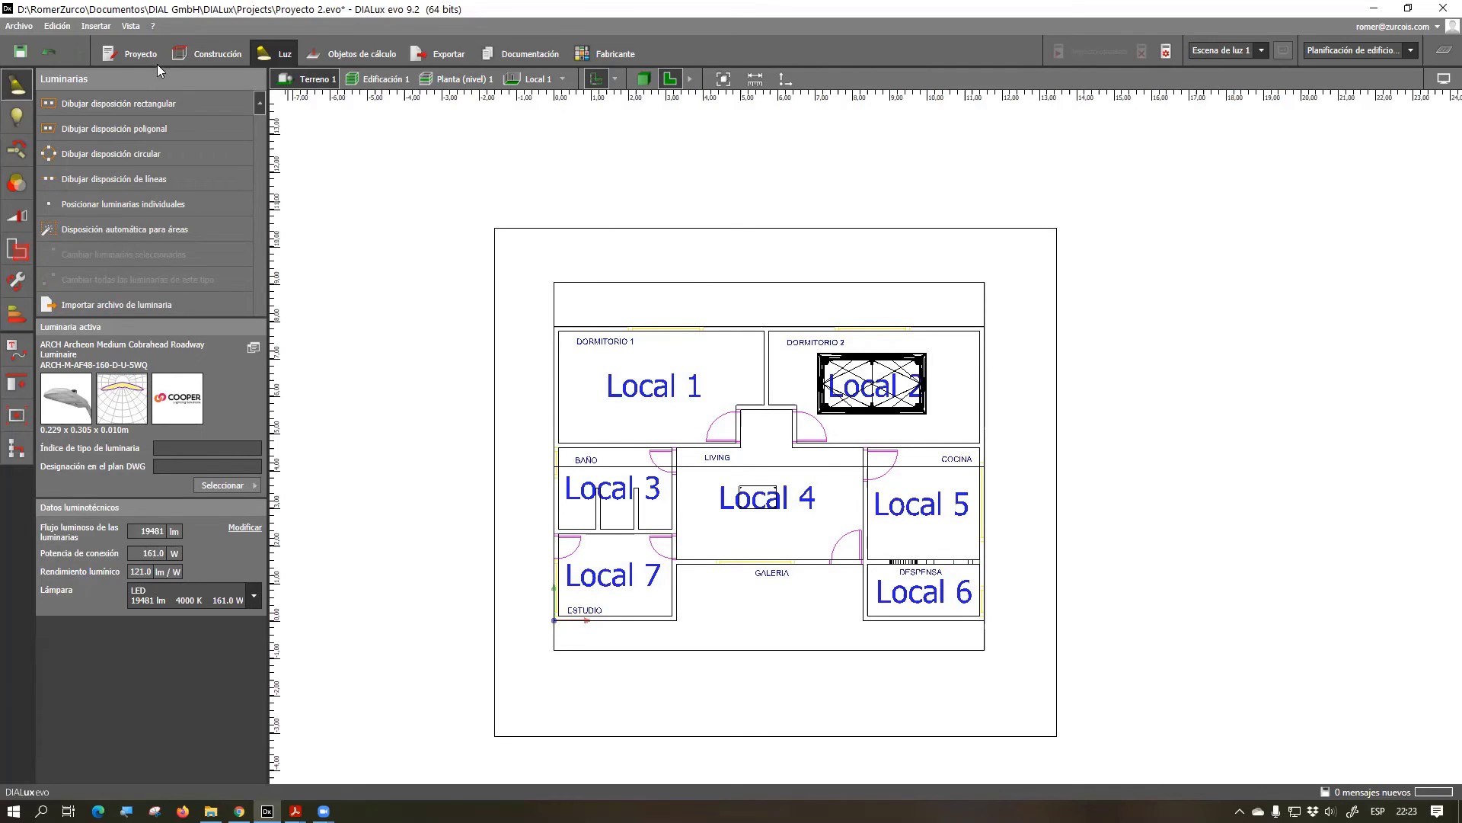
Delete the ground element Suelo del terreno 1 surrounding the house
left_click(202, 53)
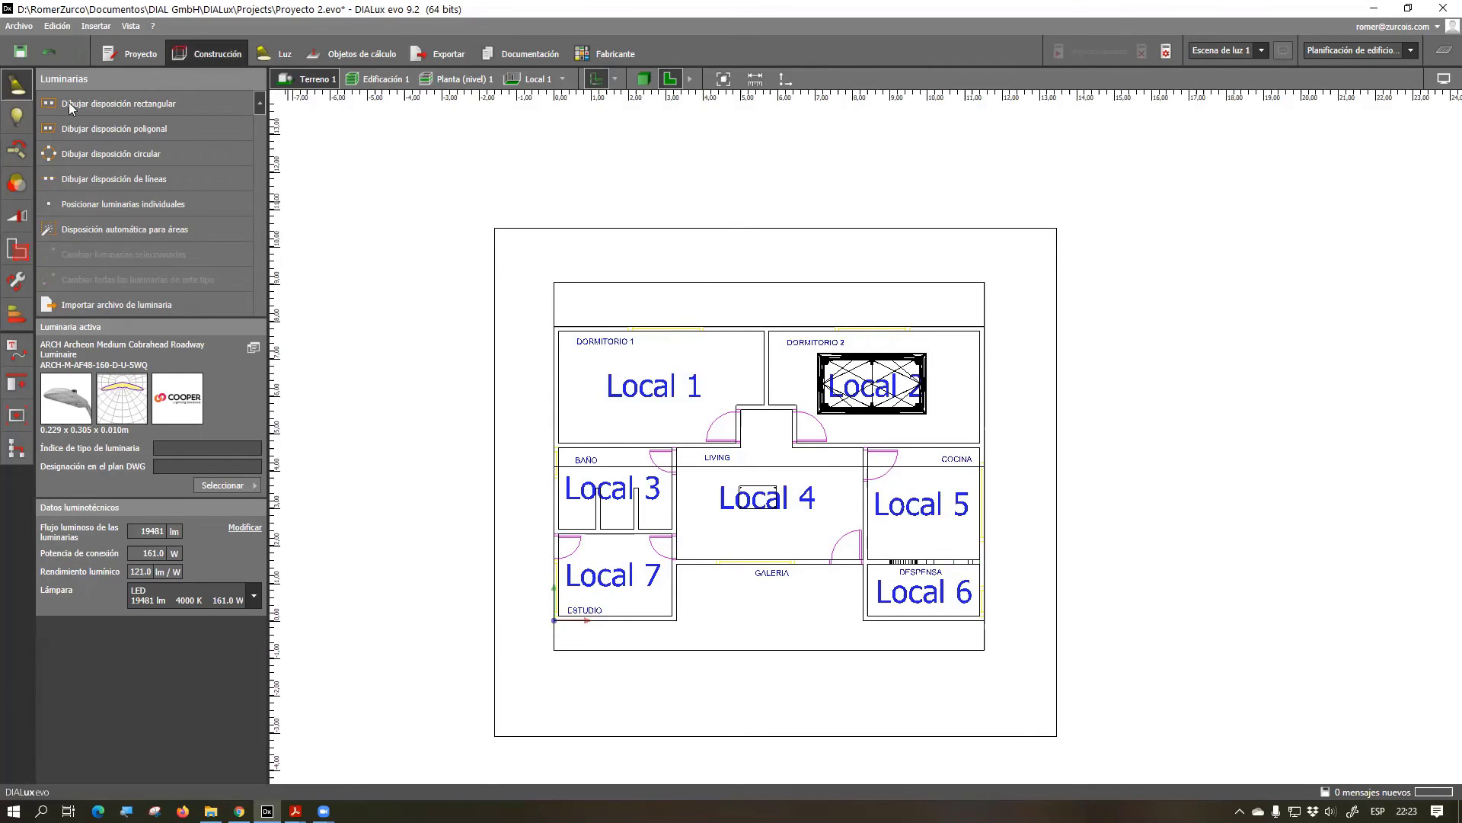
left_click(500, 263)
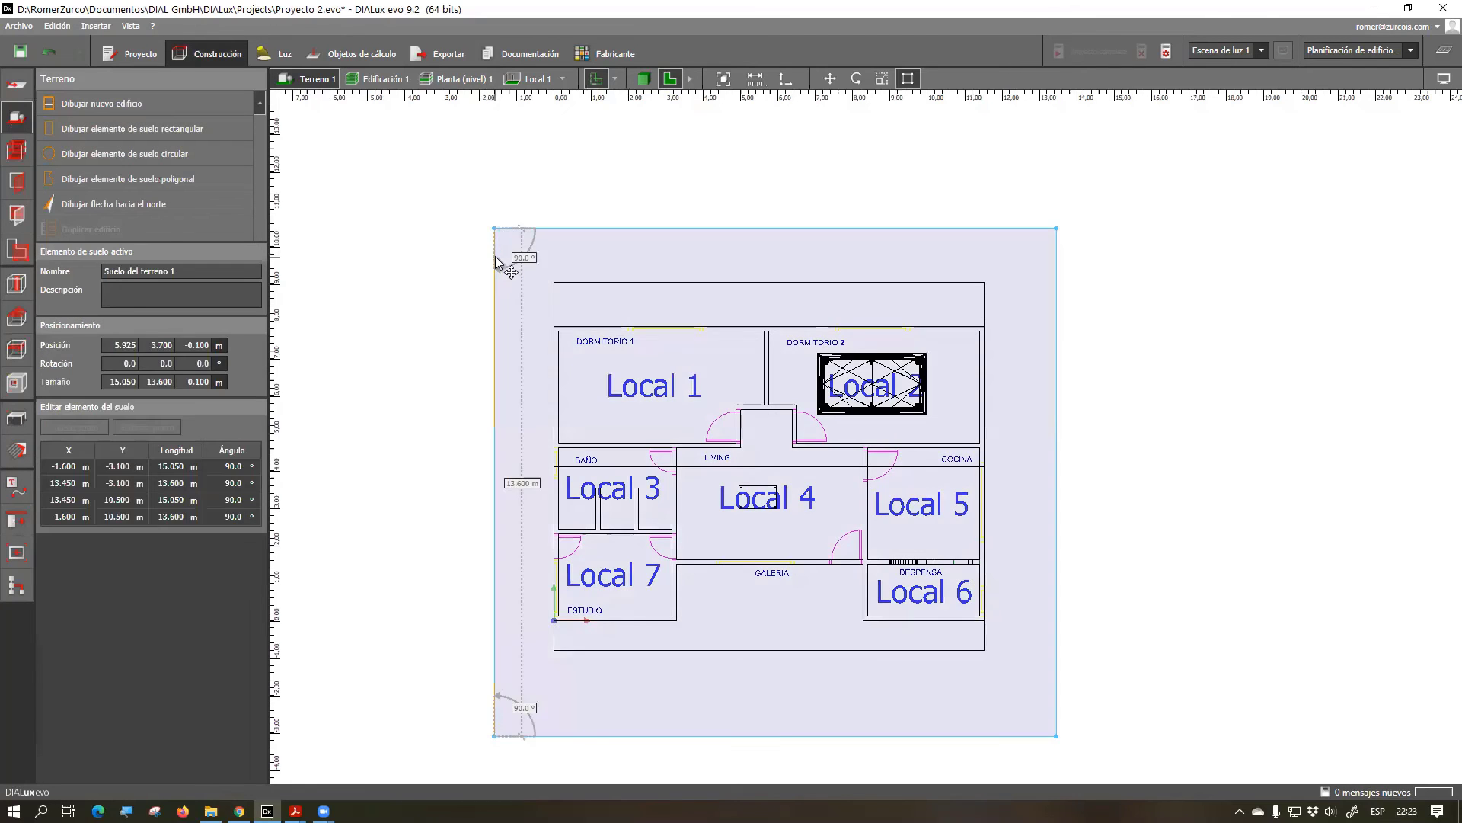
key("Delete")
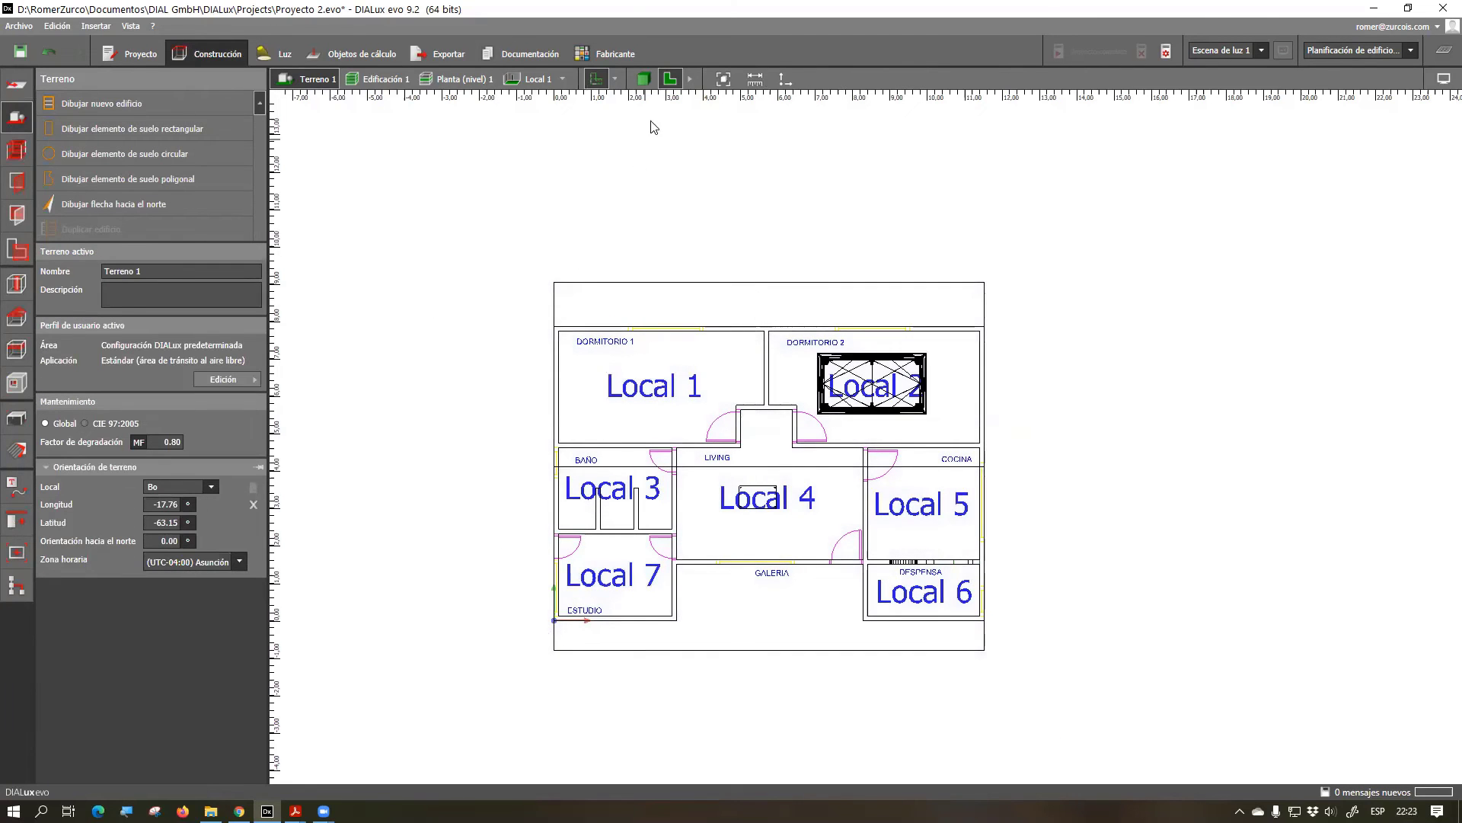
Examine the house in 3D from several angles without its ground element
left_click(644, 79)
right_click_drag(726, 578, 904, 702)
scroll(789, 594, "up", 6)
scroll(851, 644, "down", 5)
middle_click_drag(904, 701, 830, 611)
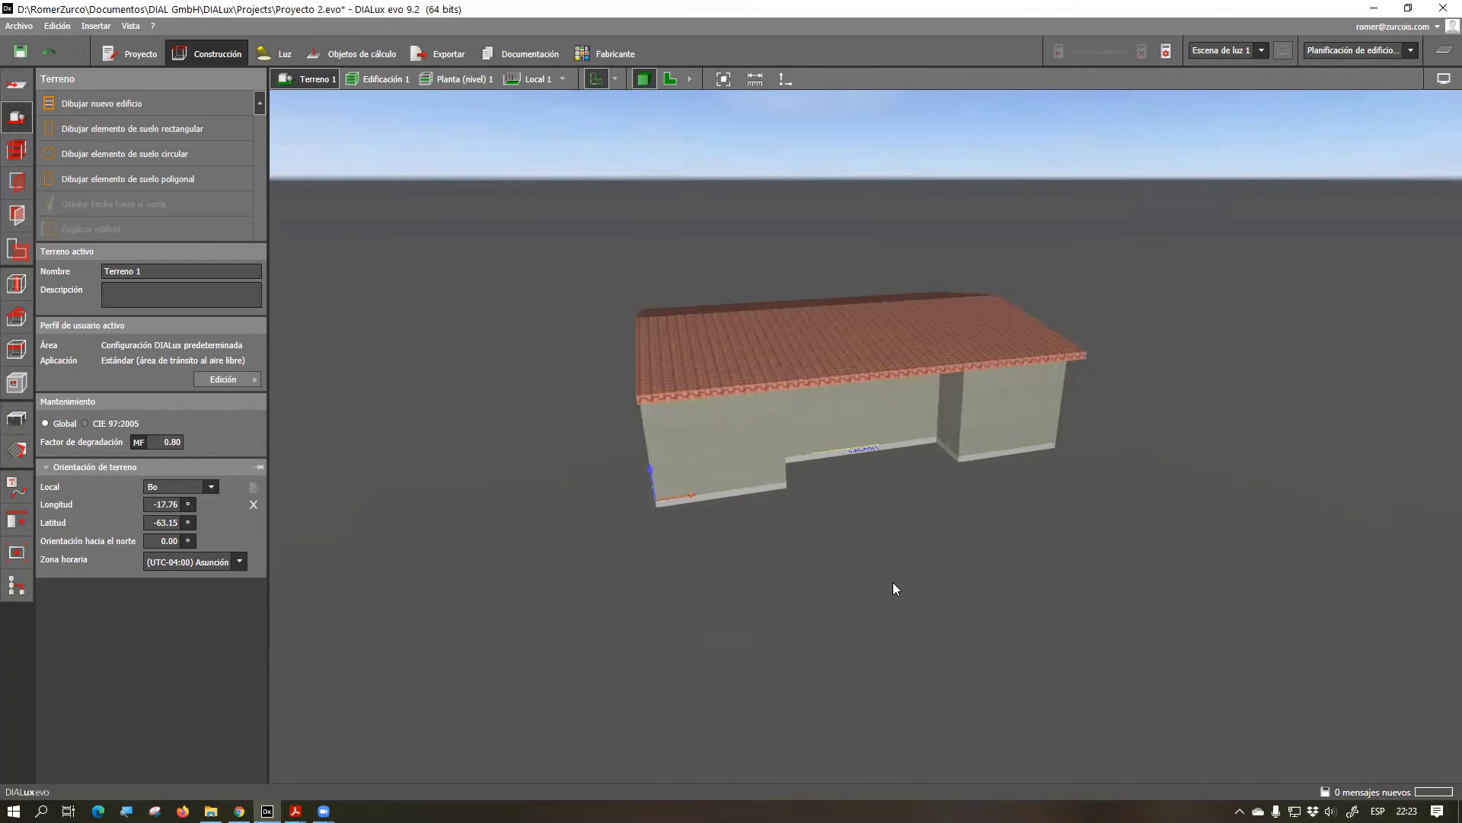
right_click_drag(881, 561, 874, 596)
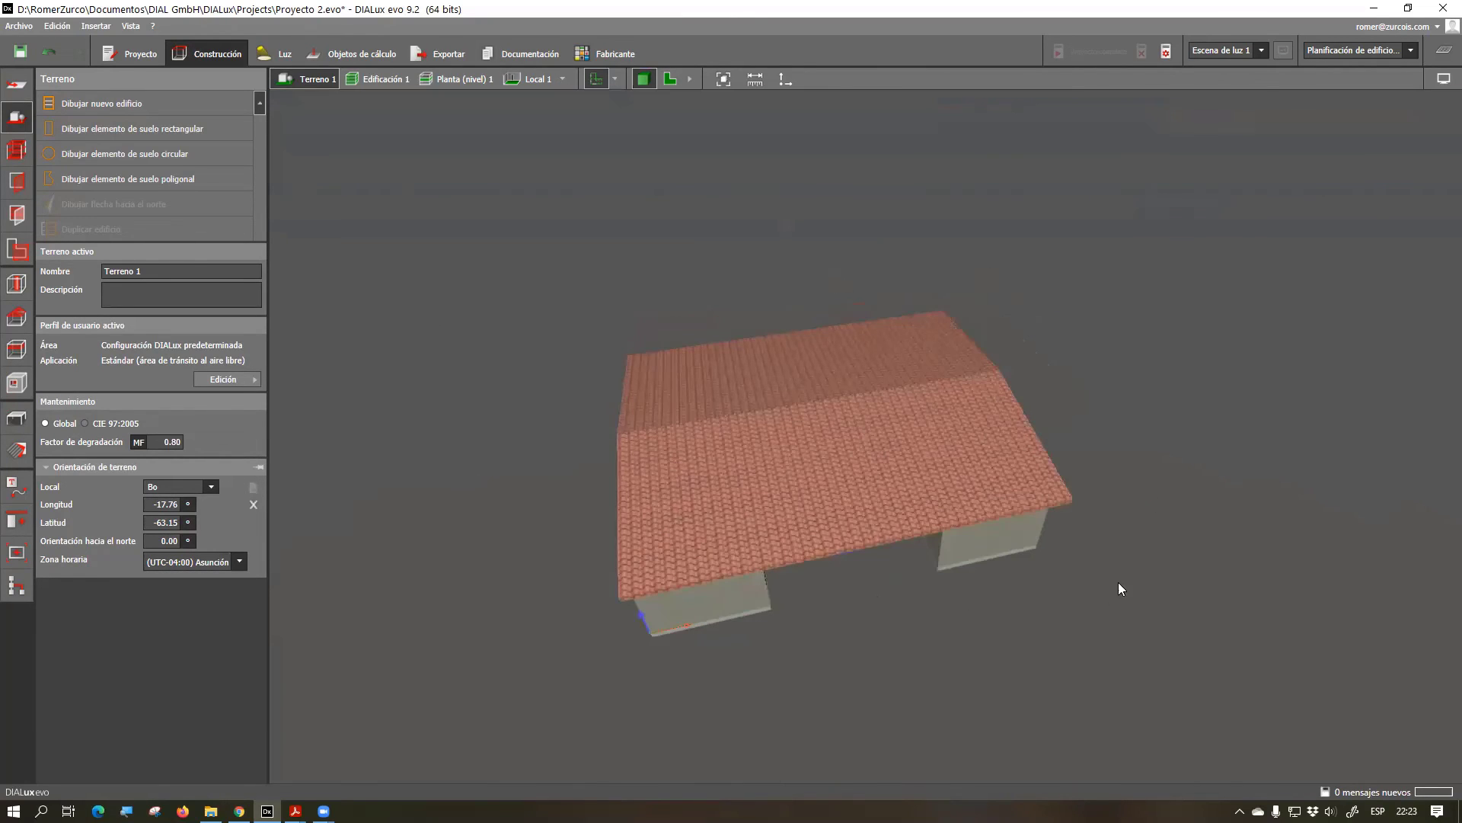
right_click_drag(1021, 271, 924, 561)
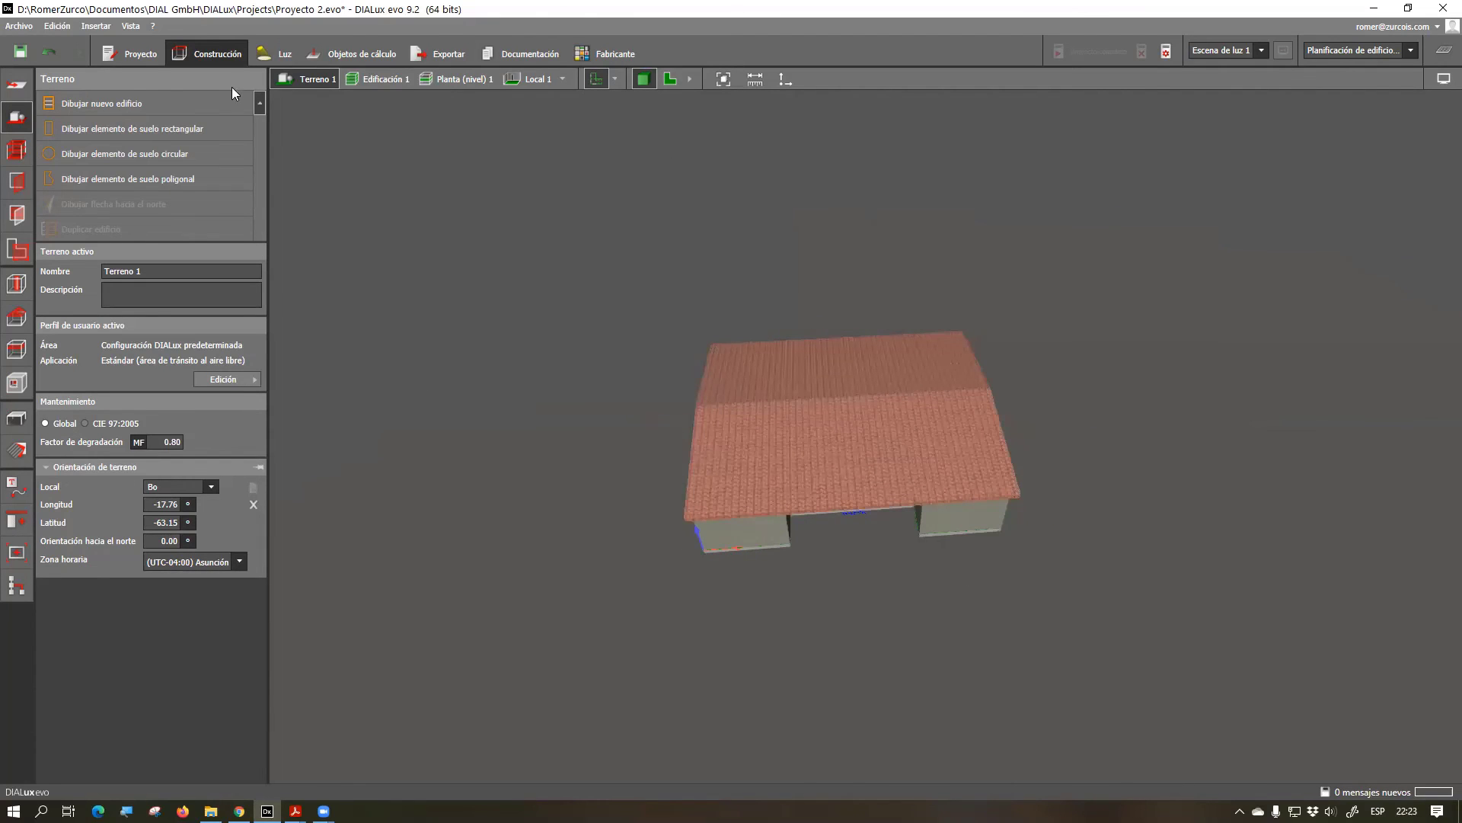
Draw a rectangular ground element of about 18.85 by 16.6 m around the house in the site plan
left_click(670, 78)
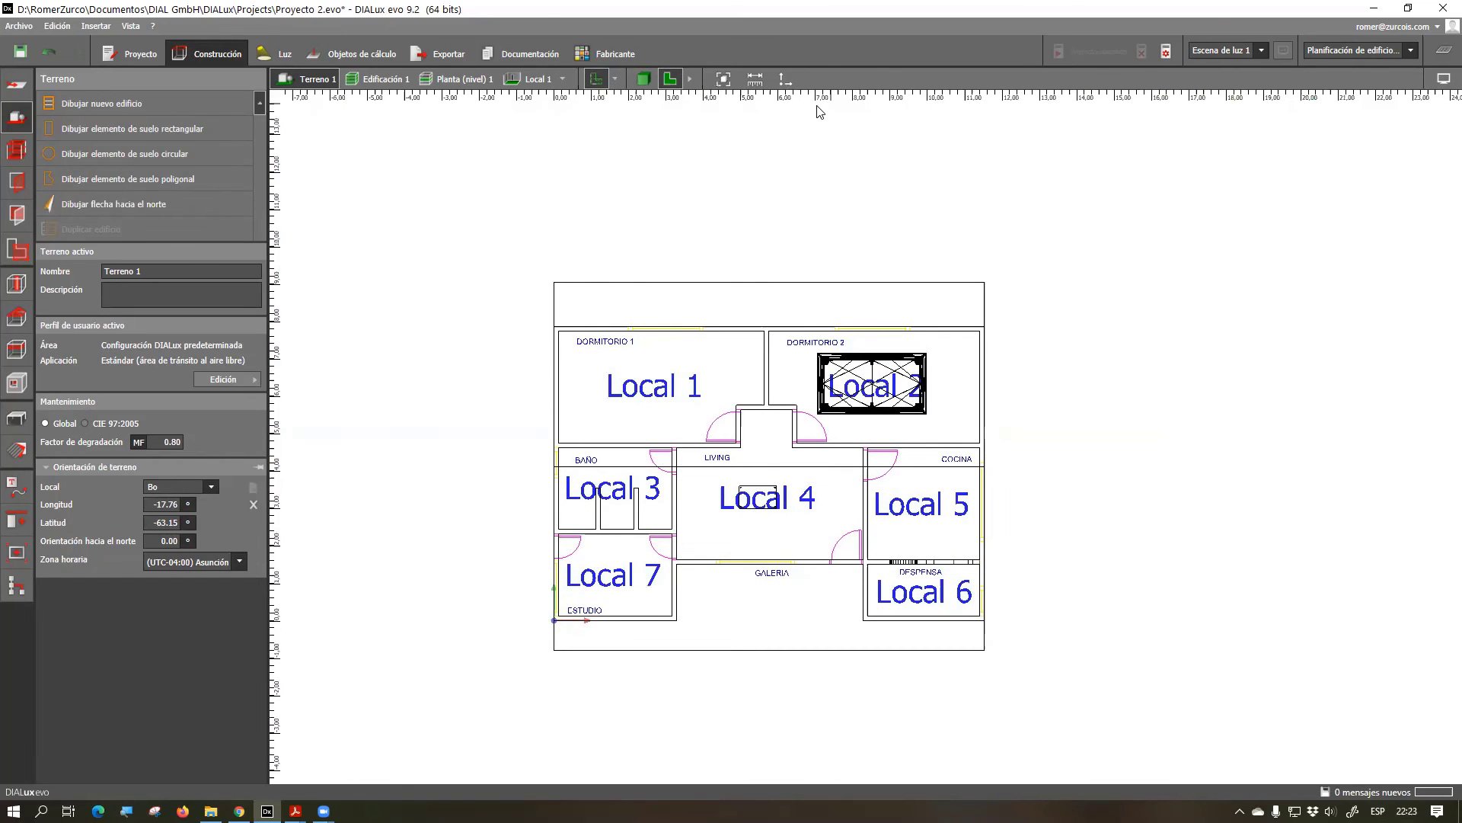
left_click_drag(559, 142, 240, 128)
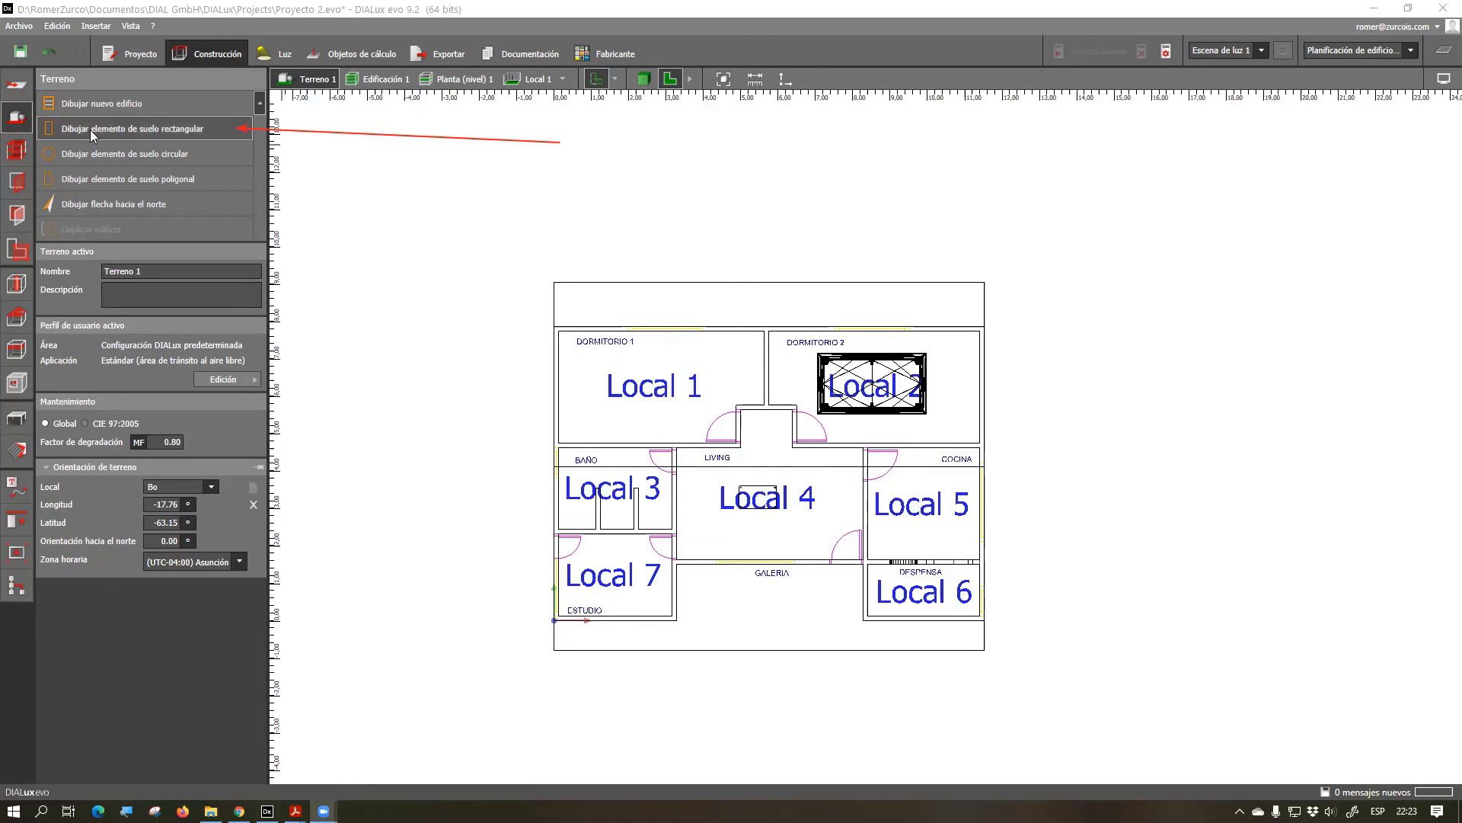
left_click(161, 133)
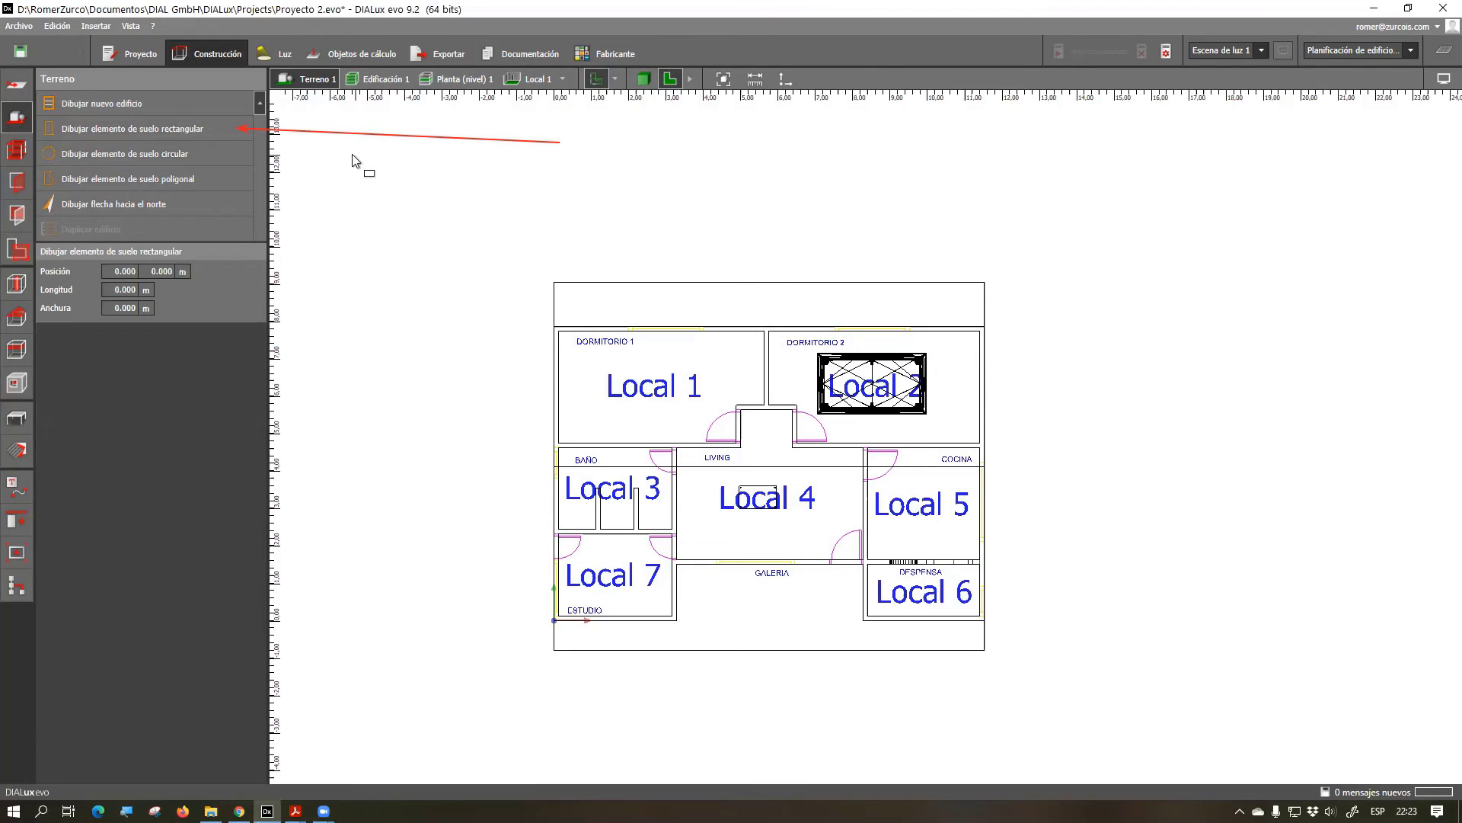
left_click(399, 153)
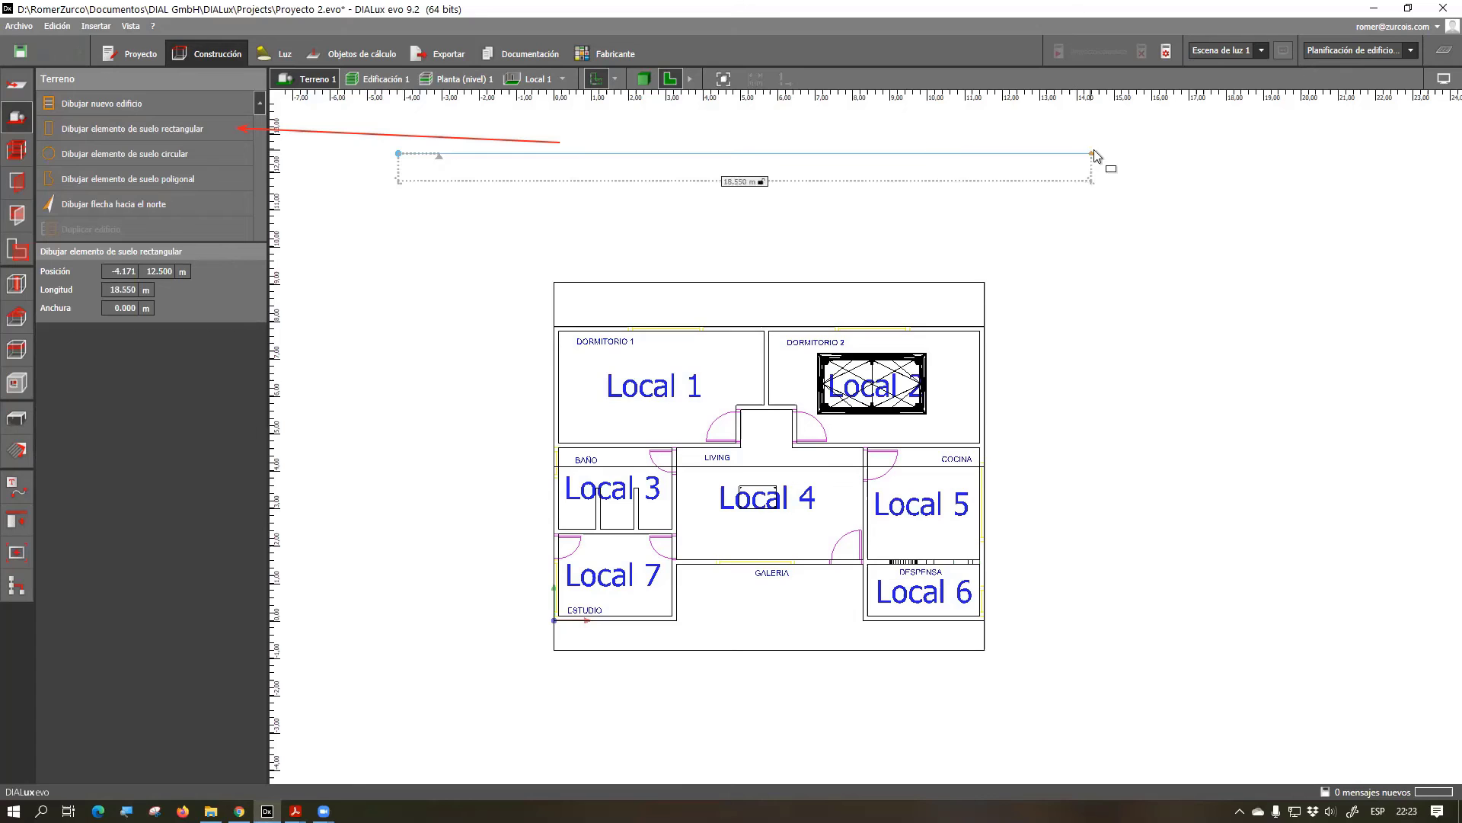
left_click(1102, 147)
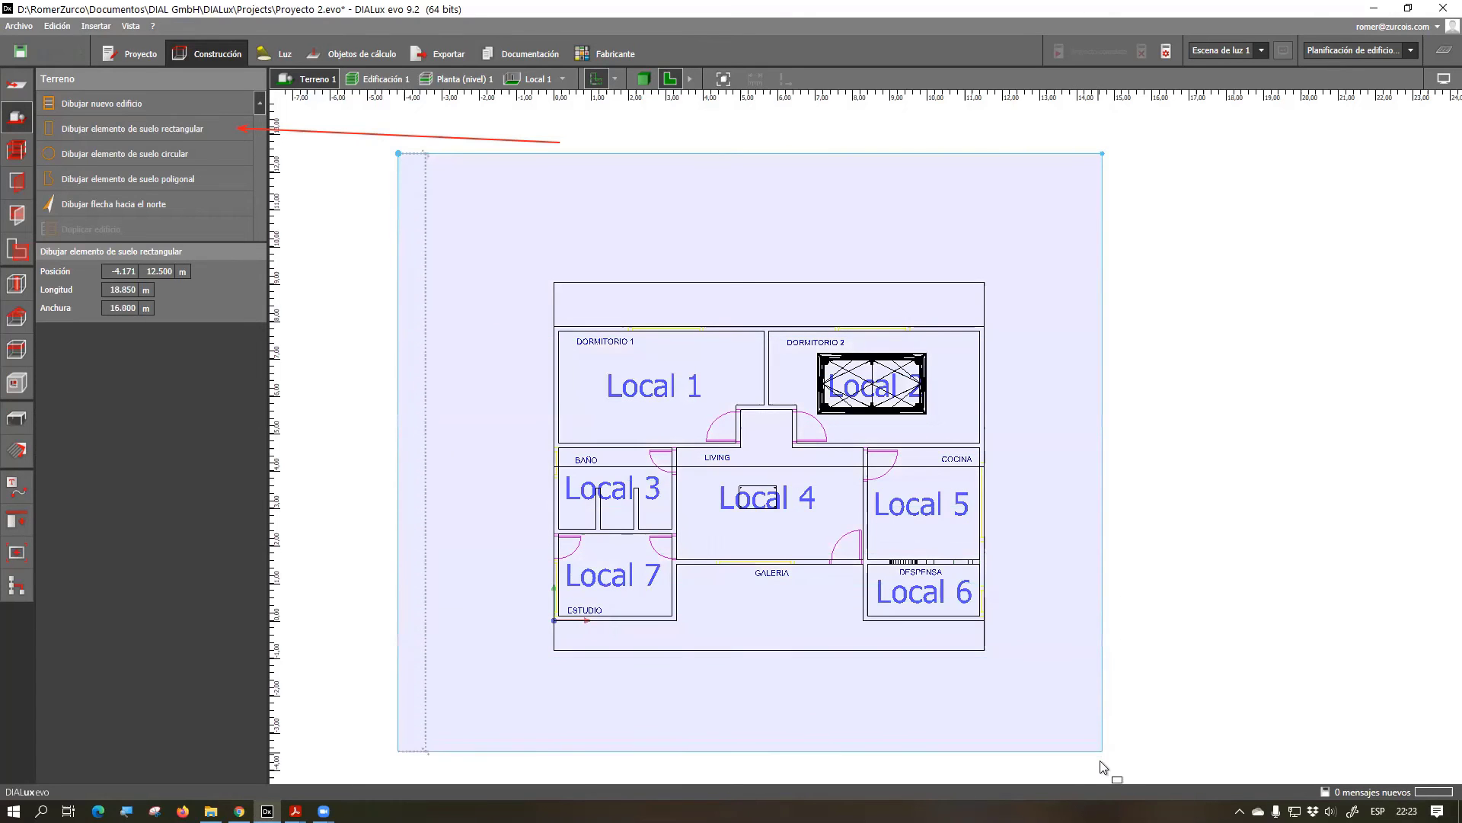
scroll(1122, 745, "down", 1)
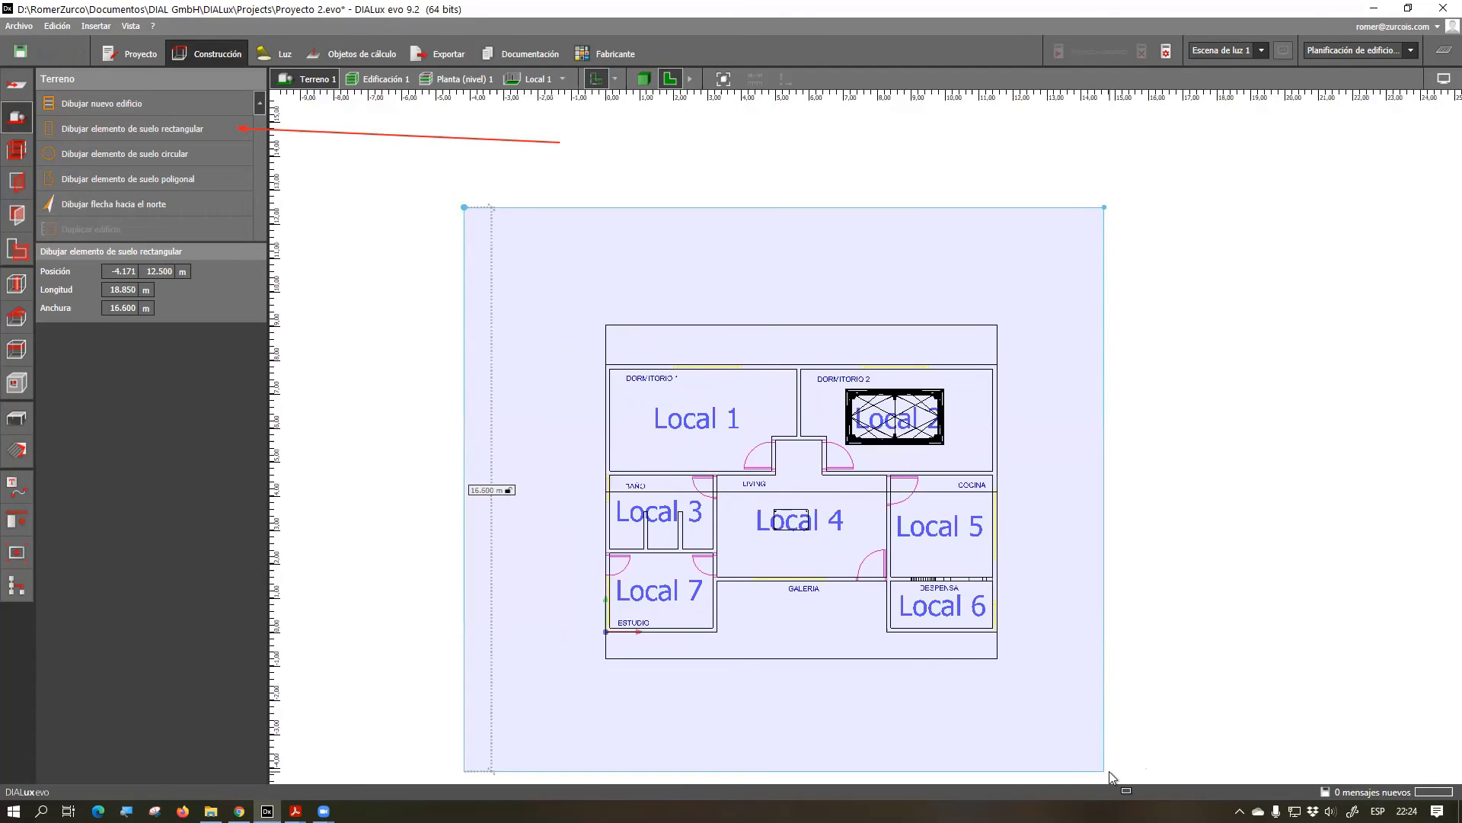
left_click(1109, 771)
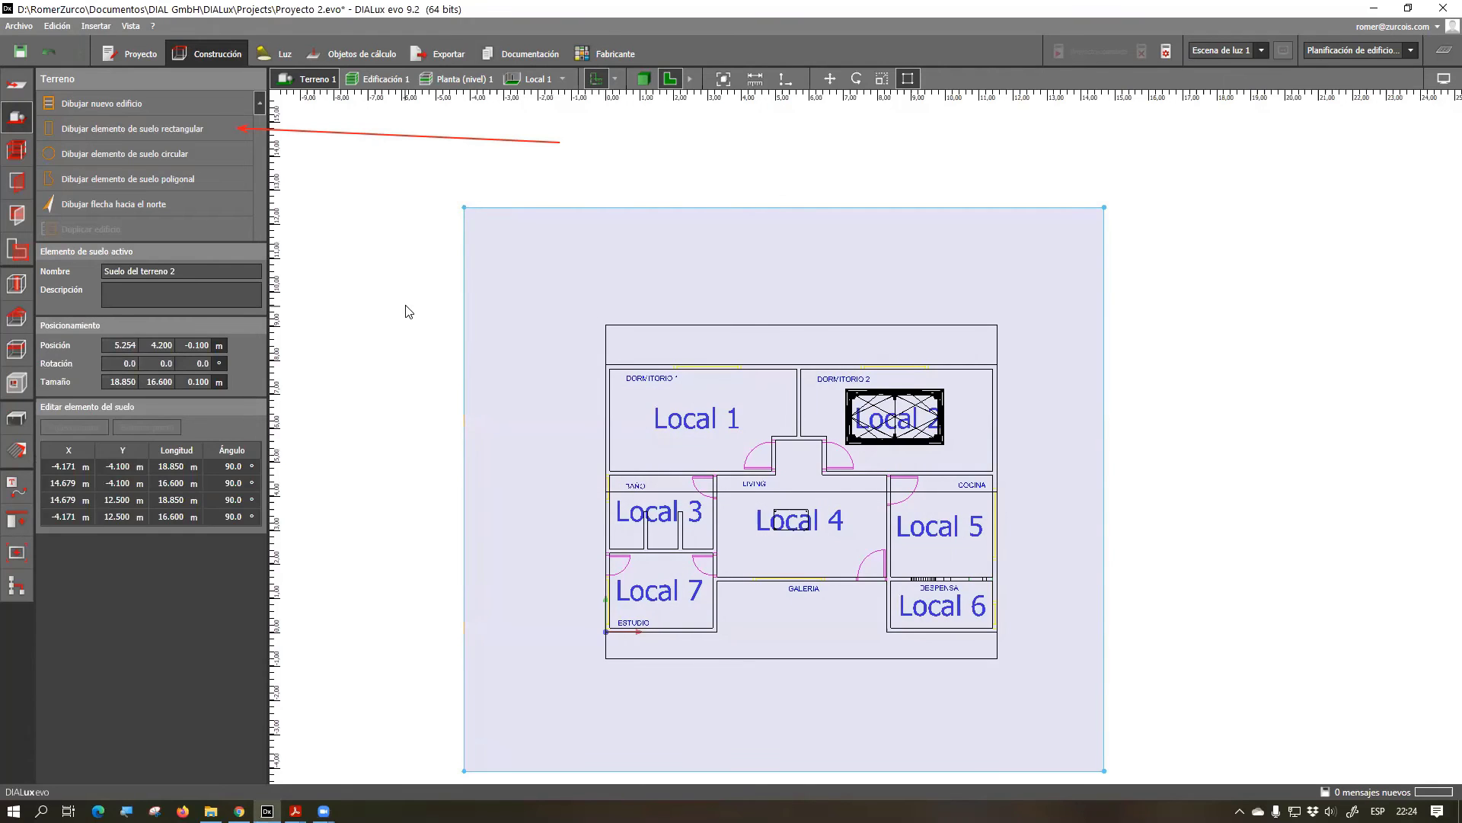
left_click(435, 232)
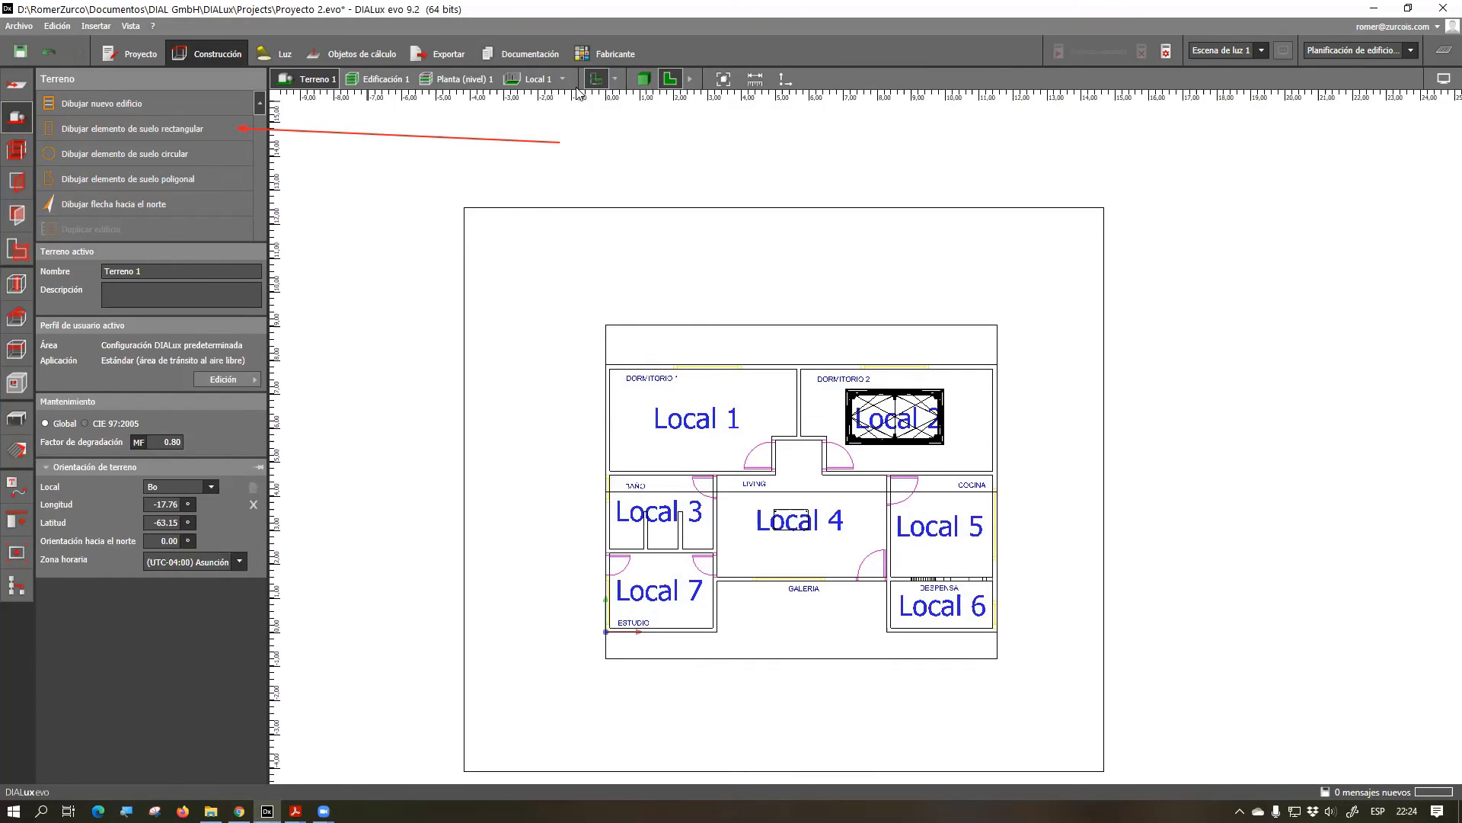
Examine the building and then the whole site in 3D to check the new ground element around the house
left_click(379, 78)
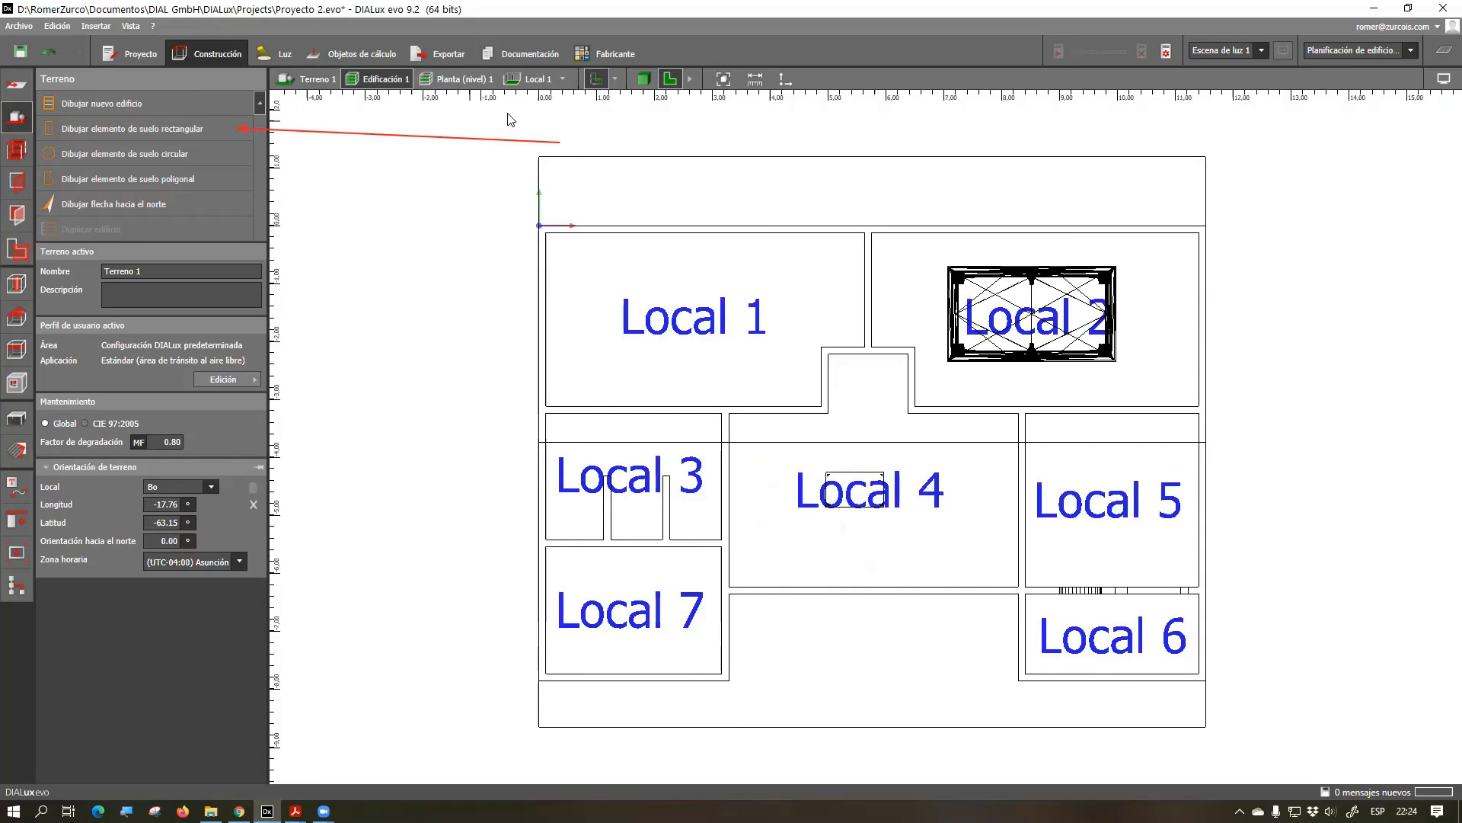
left_click(644, 79)
left_click(285, 80)
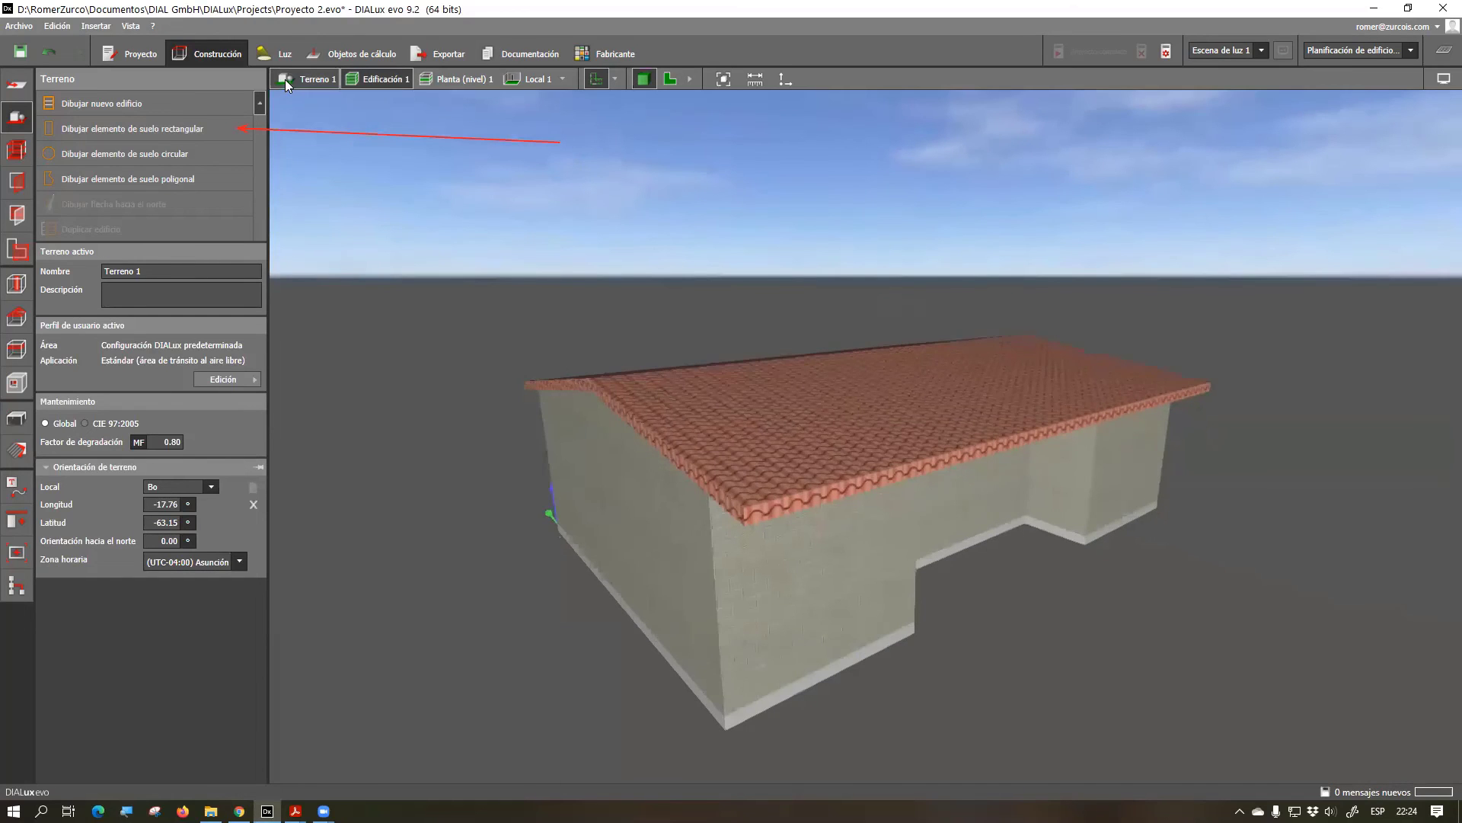
right_click_drag(742, 644, 740, 453)
right_click_drag(880, 555, 829, 532)
left_click(830, 534)
left_click(512, 488)
Set the grass texture Hierba from the materials catalogue as the active material
left_click(16, 453)
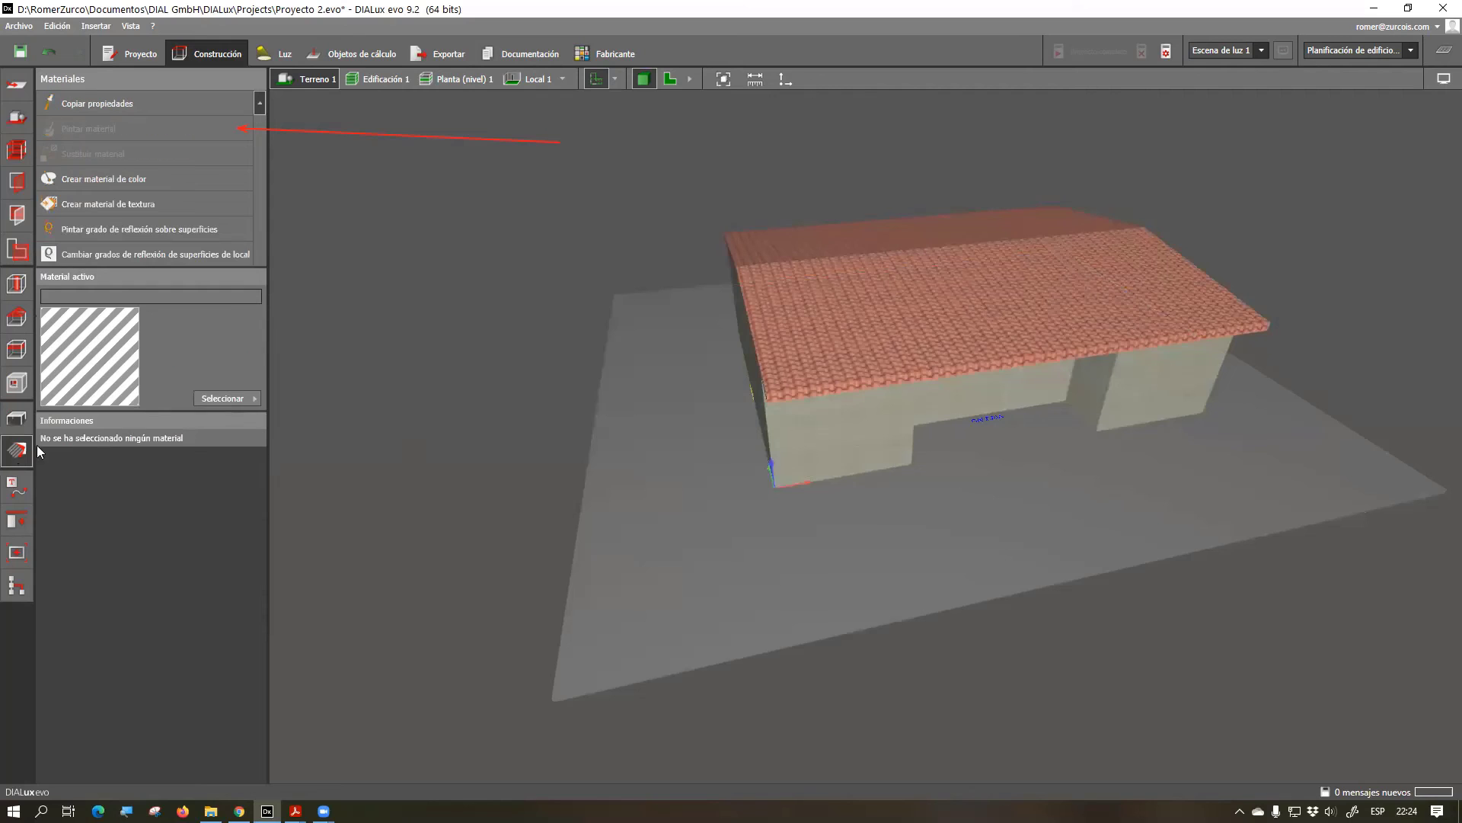
left_click(224, 399)
left_click(408, 418)
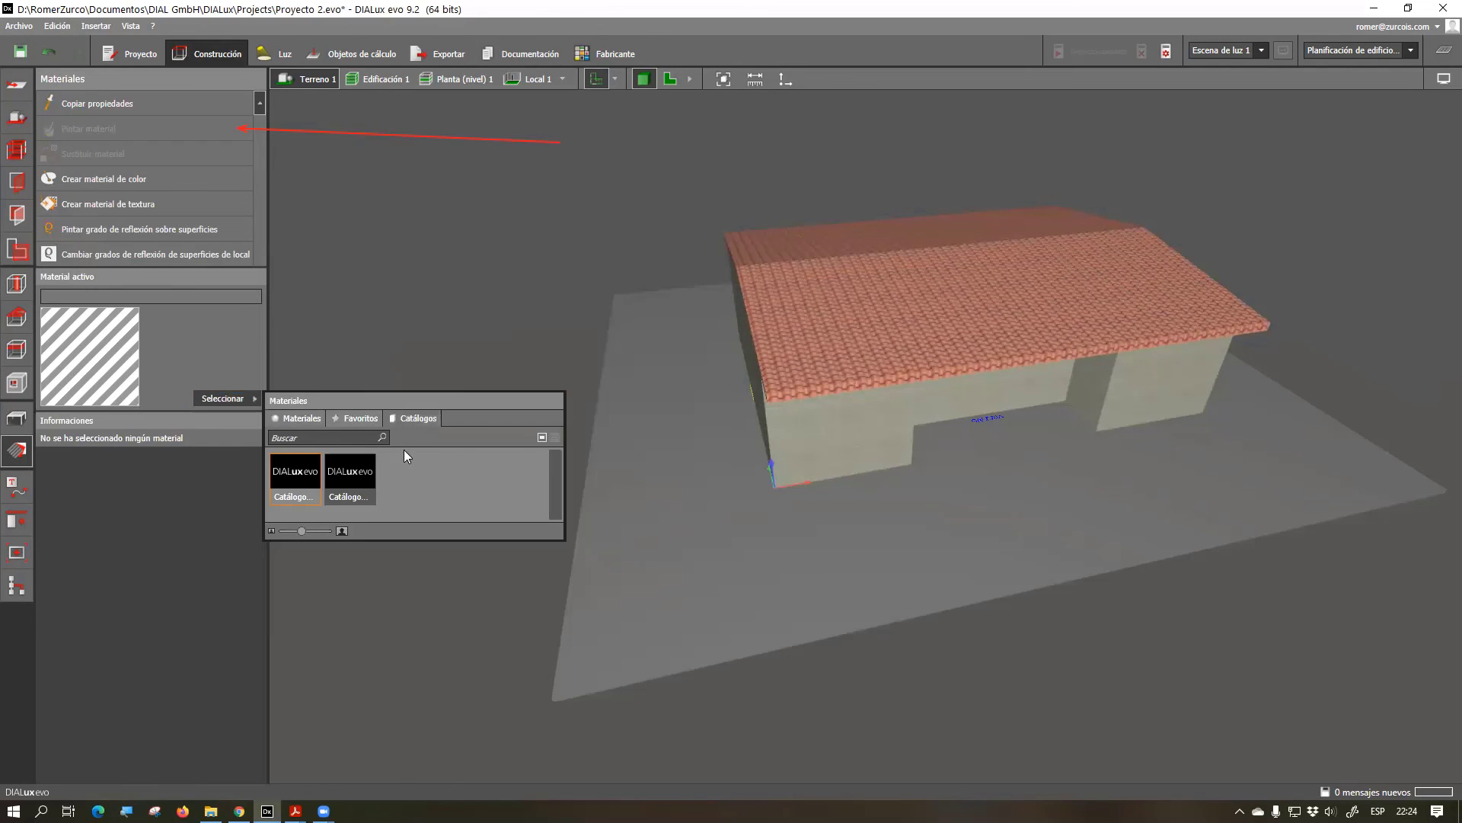
left_click(298, 491)
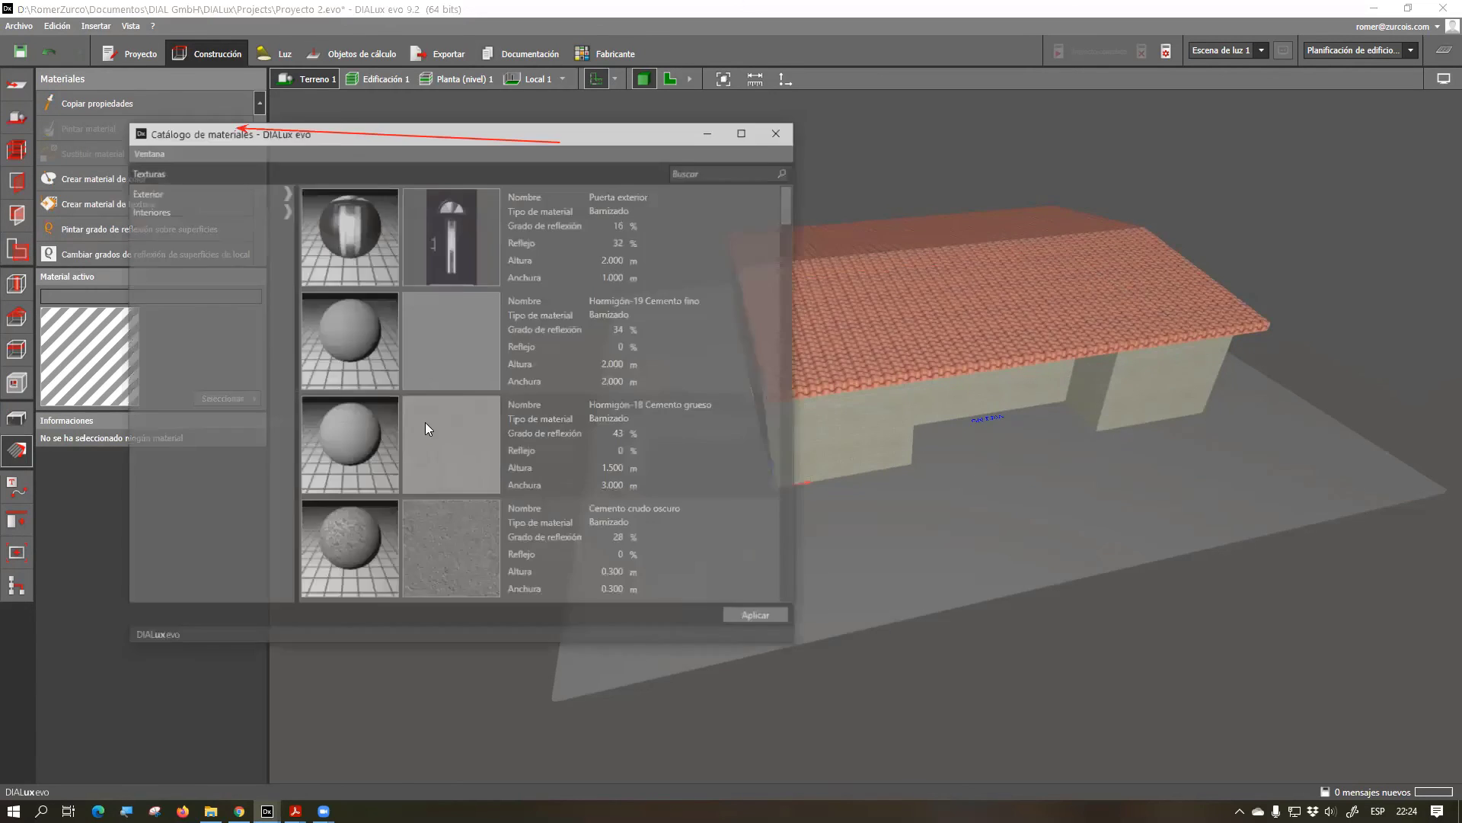
scroll(412, 291, "down", 5)
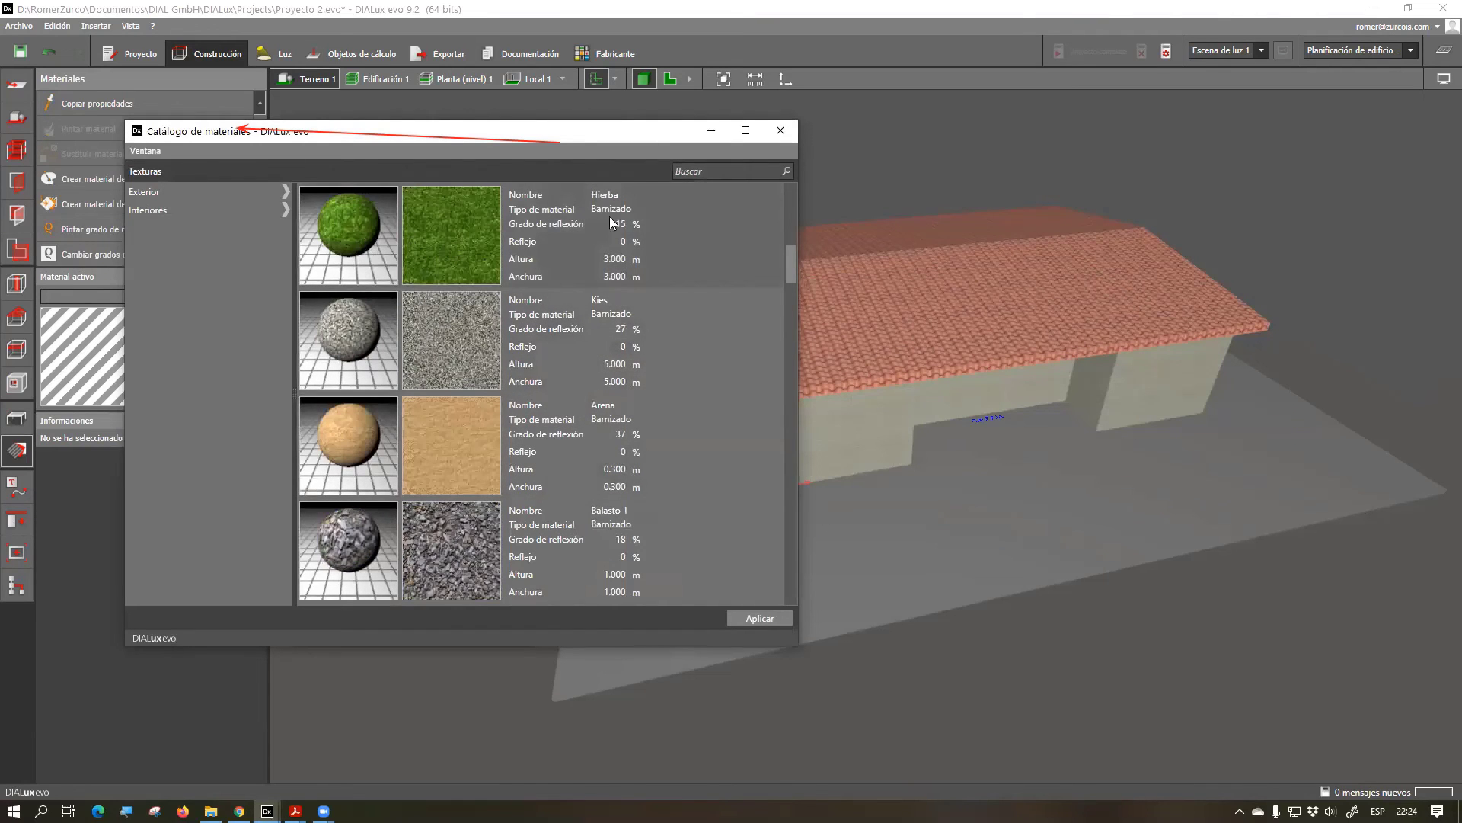
double_click(425, 249)
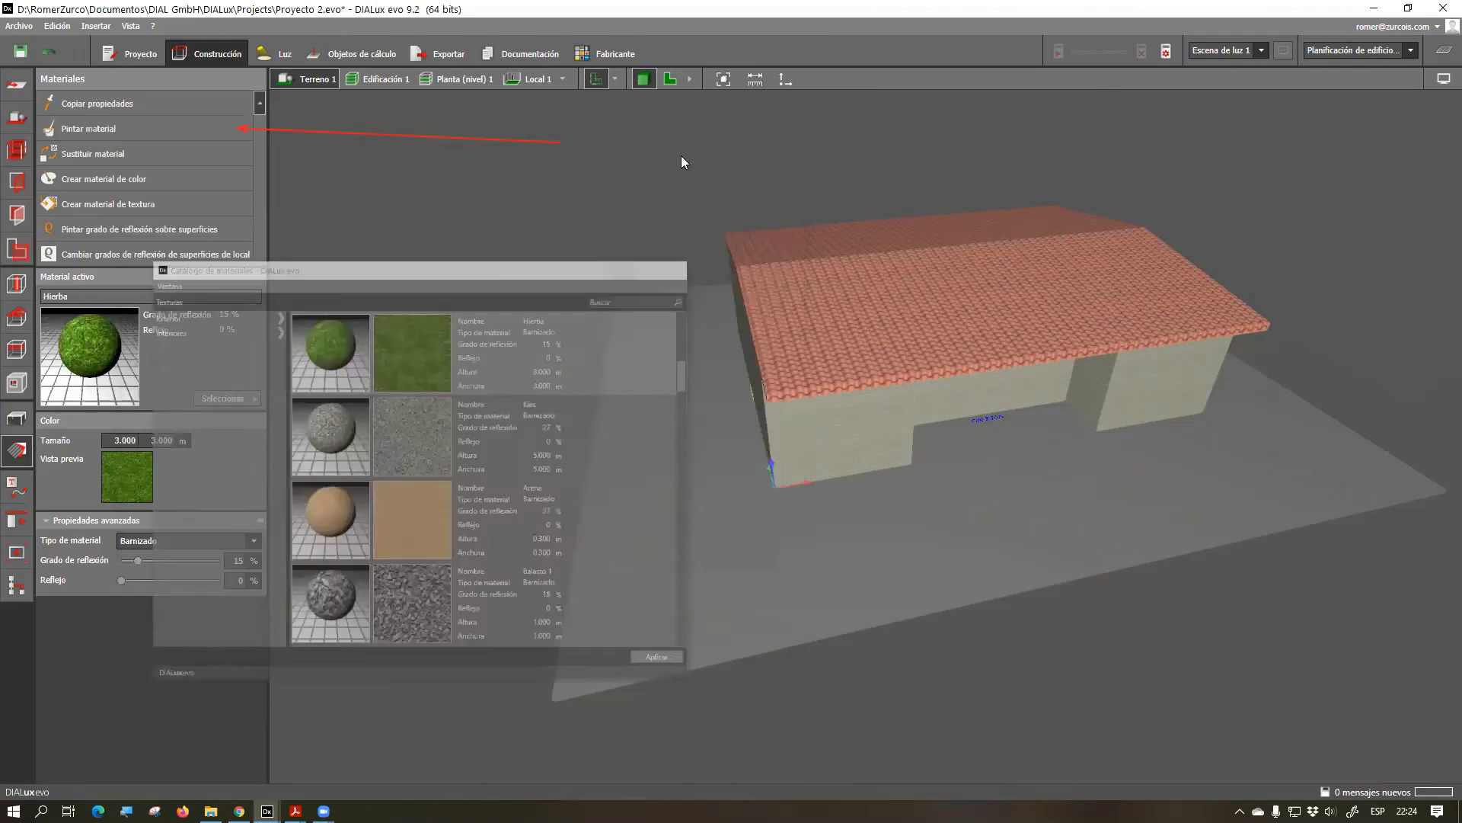
Paint the ground element around the house with the Hierba material and inspect it from several angles
left_click(648, 477)
right_click_drag(735, 591, 752, 582)
scroll(807, 472, "up", 5)
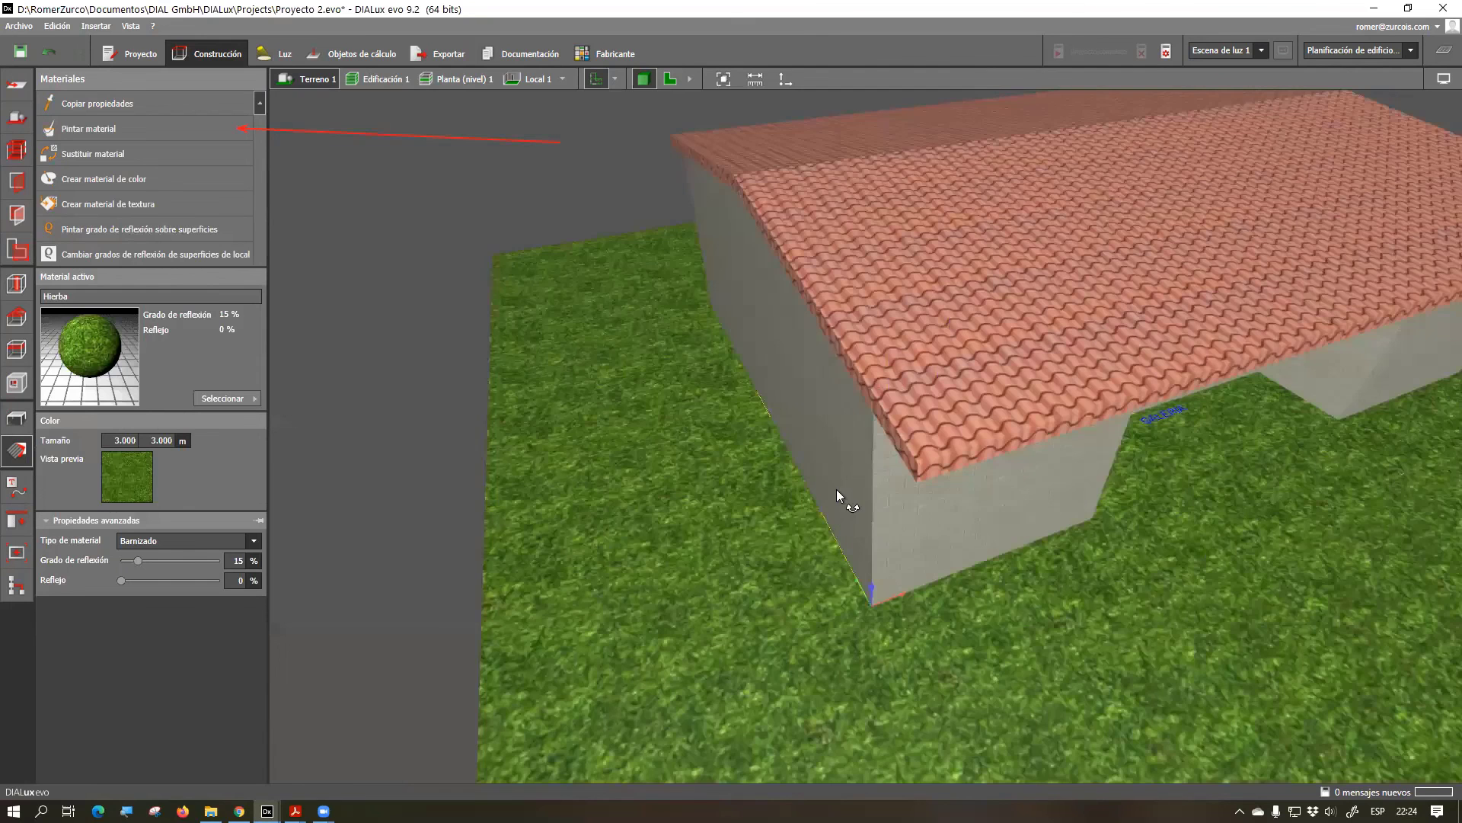
right_click_drag(481, 483, 577, 512)
scroll(578, 512, "down", 5)
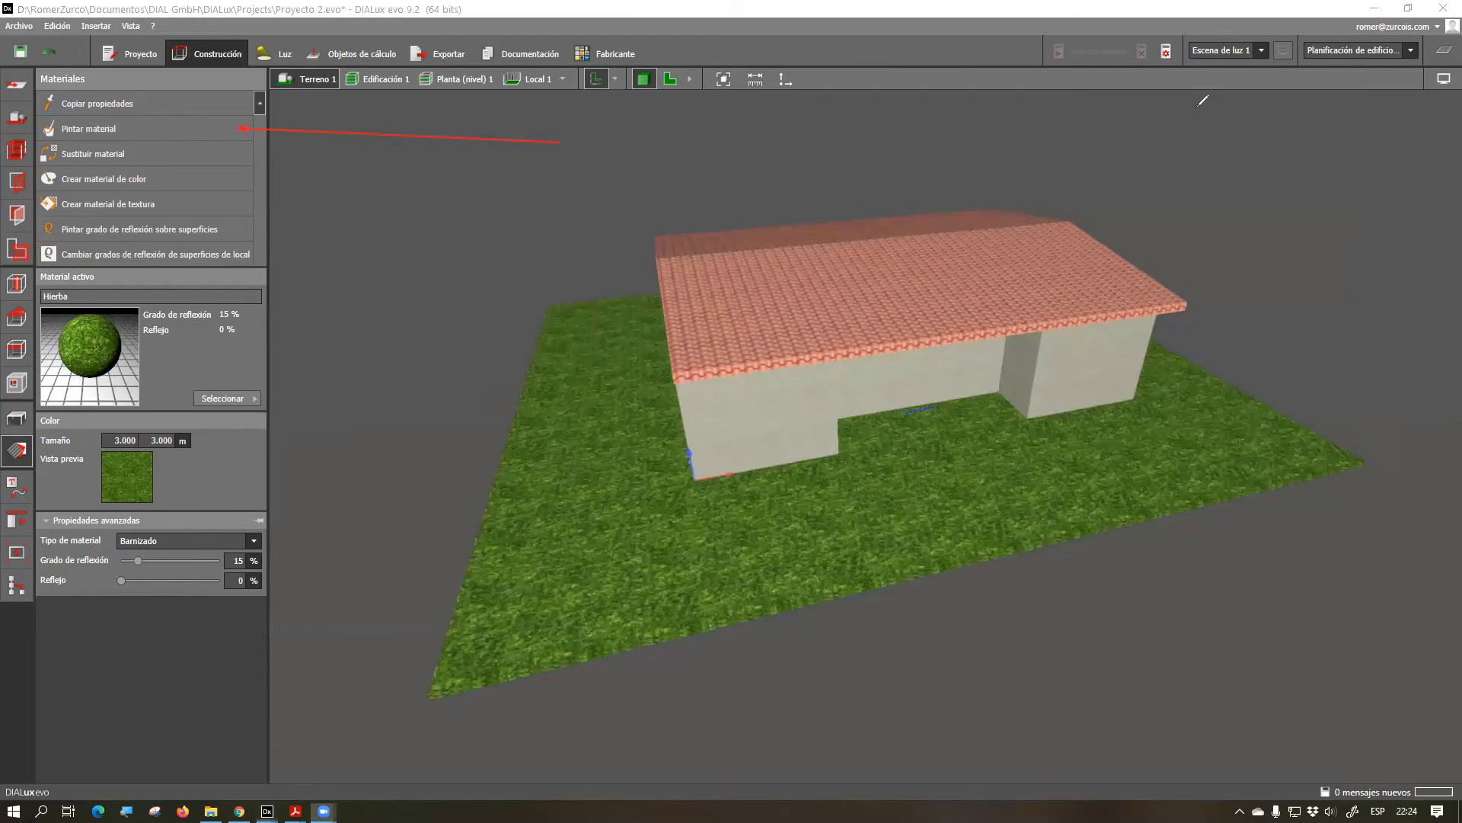
left_click_drag(424, 135, 482, 126)
left_click_drag(624, 122, 517, 262)
left_click_drag(431, 194, 441, 176)
left_click_drag(879, 509, 882, 552)
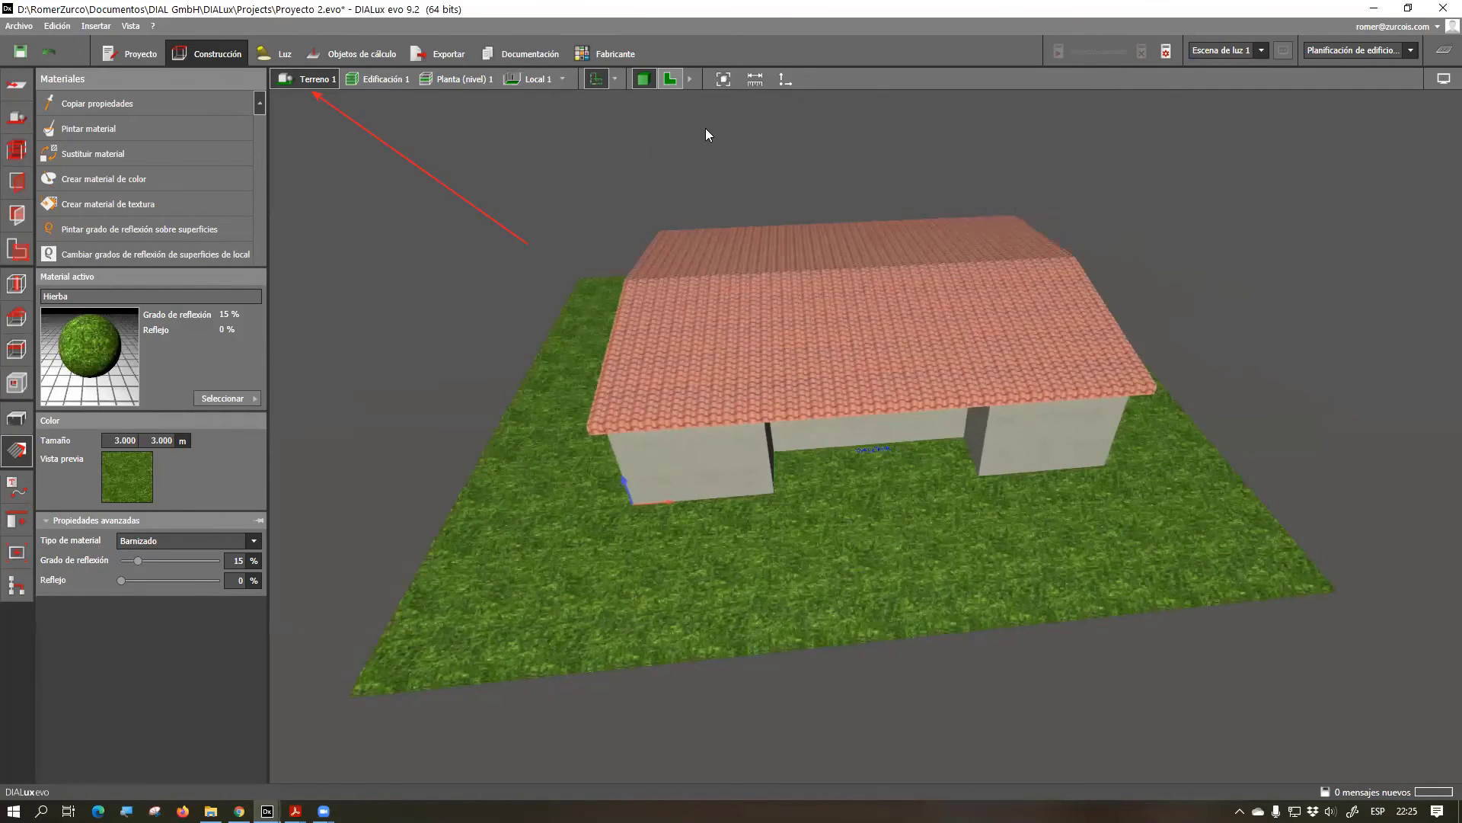
Return to the site's plan view and check which luminaires are already available for placement
key("F3")
scroll(565, 324, "down", 2)
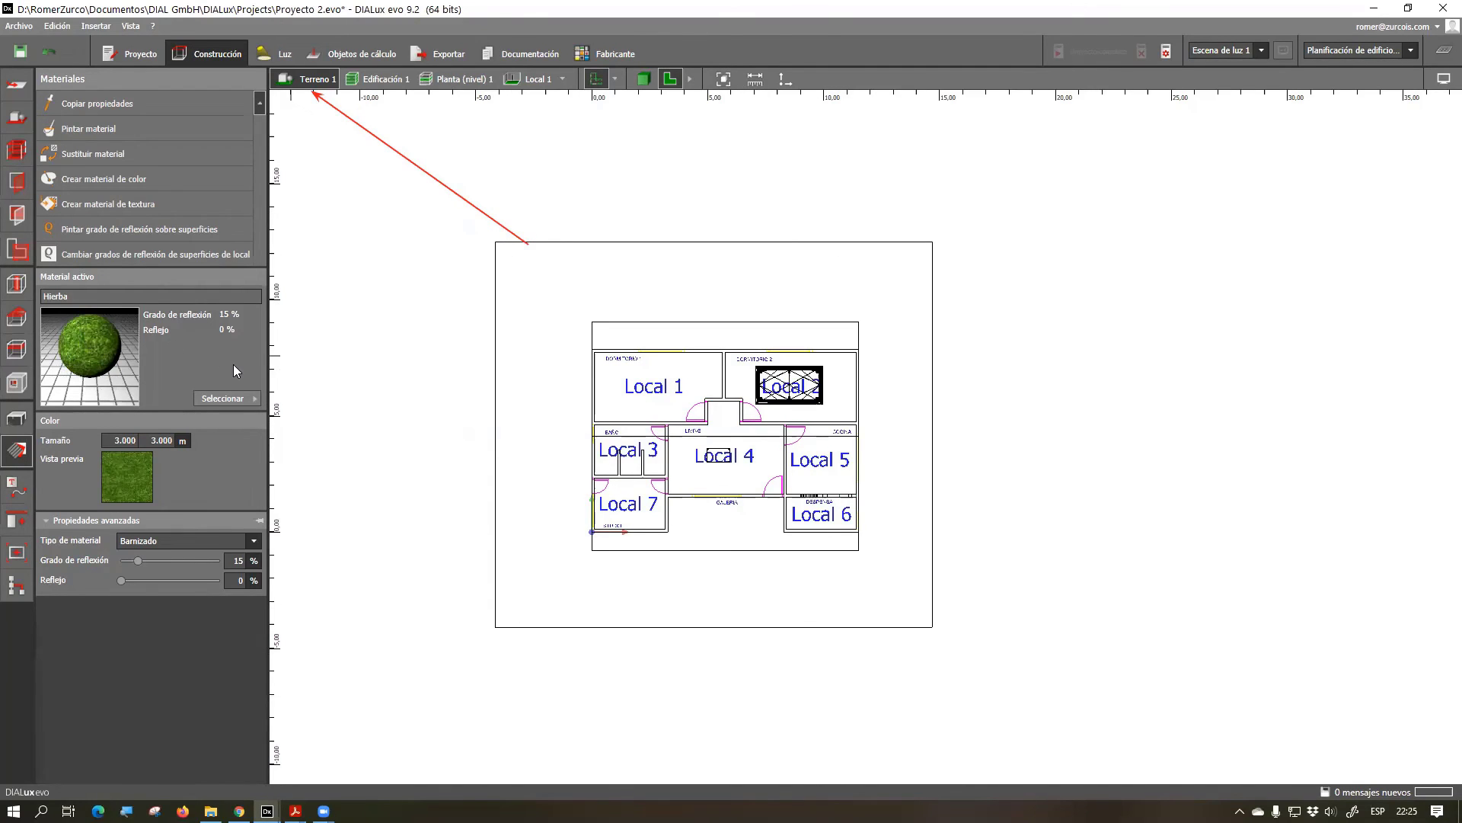
left_click(275, 53)
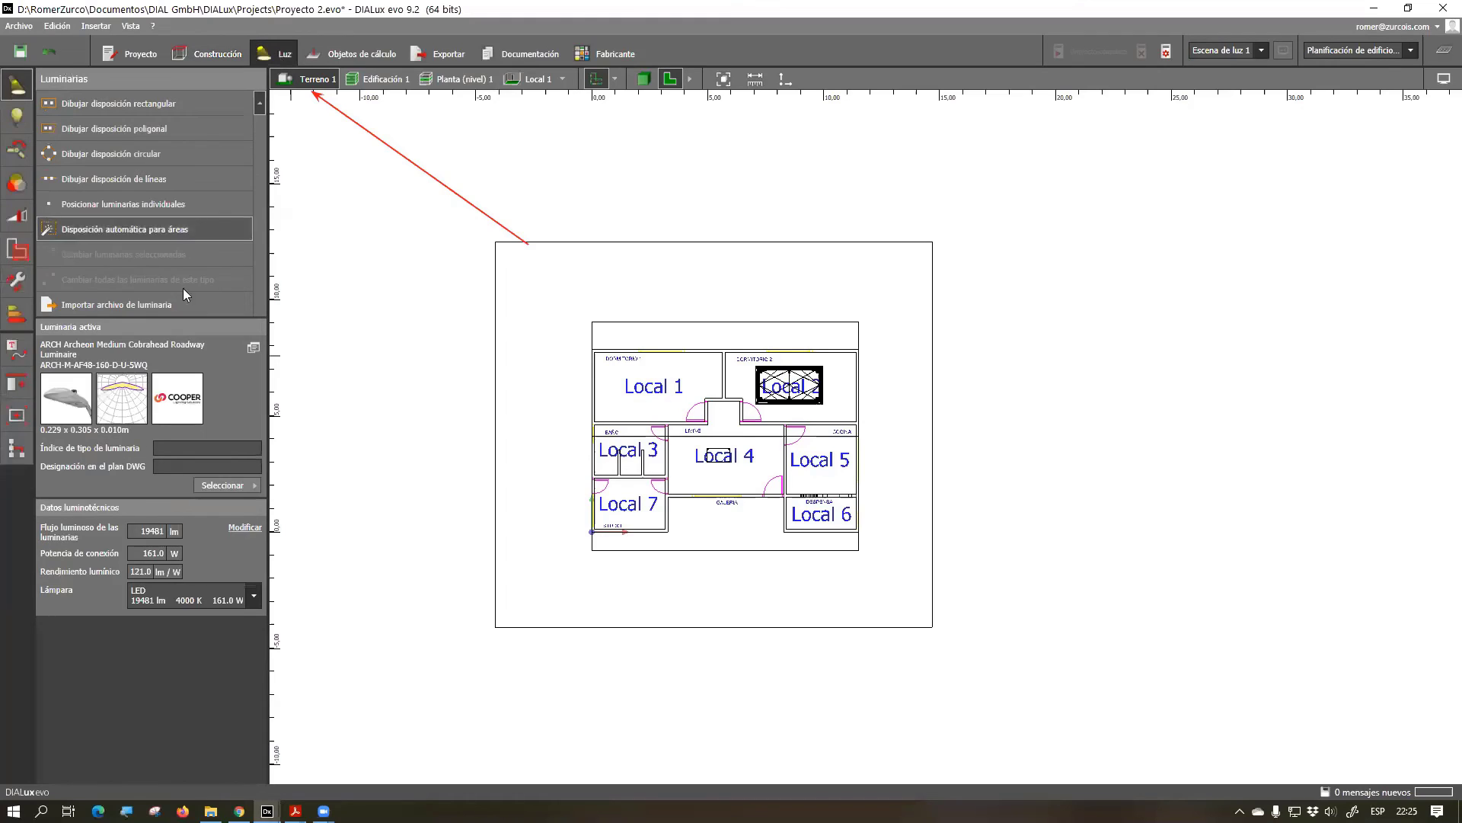
left_click(207, 485)
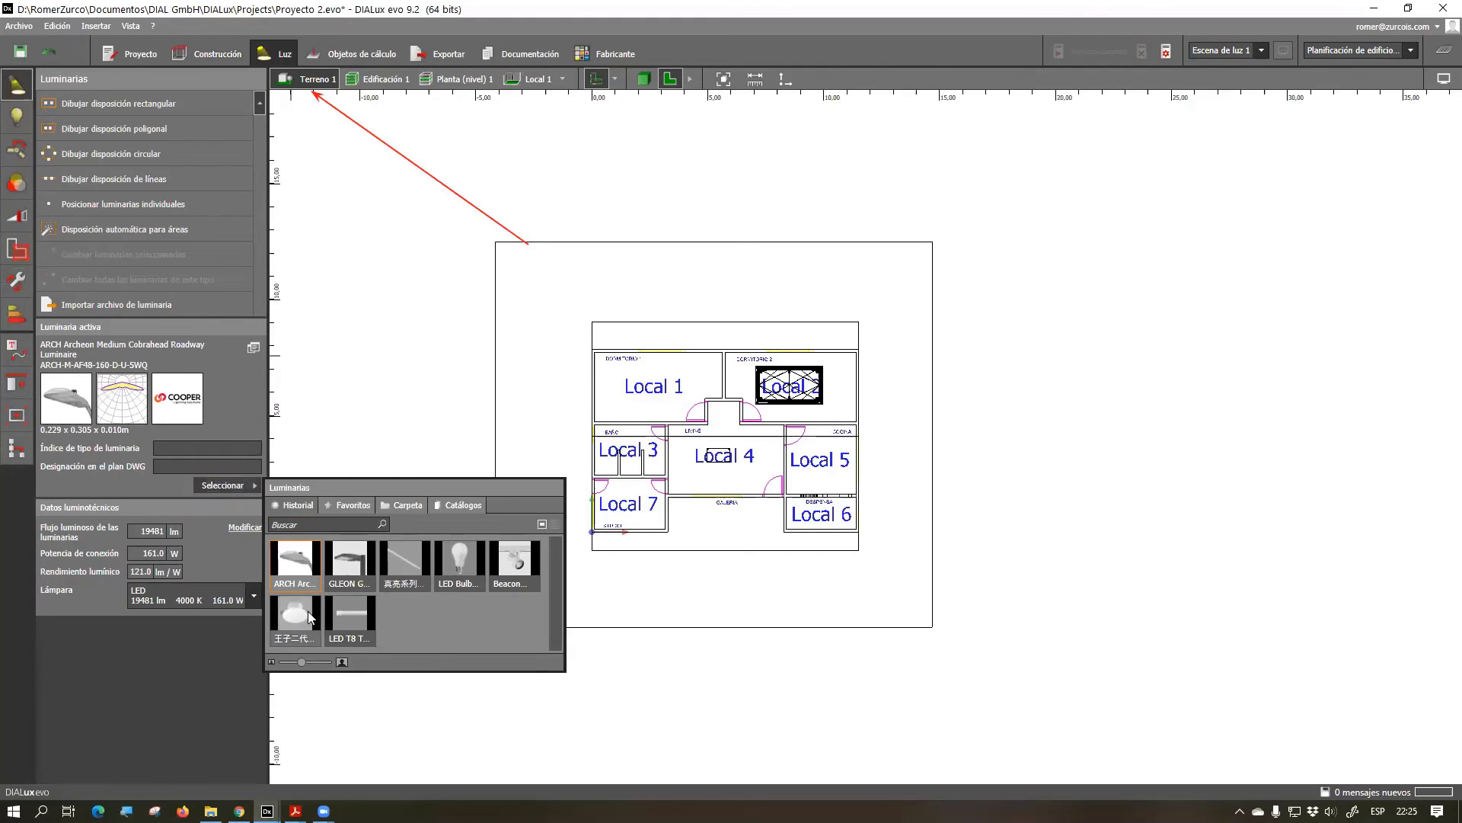
left_click(239, 487)
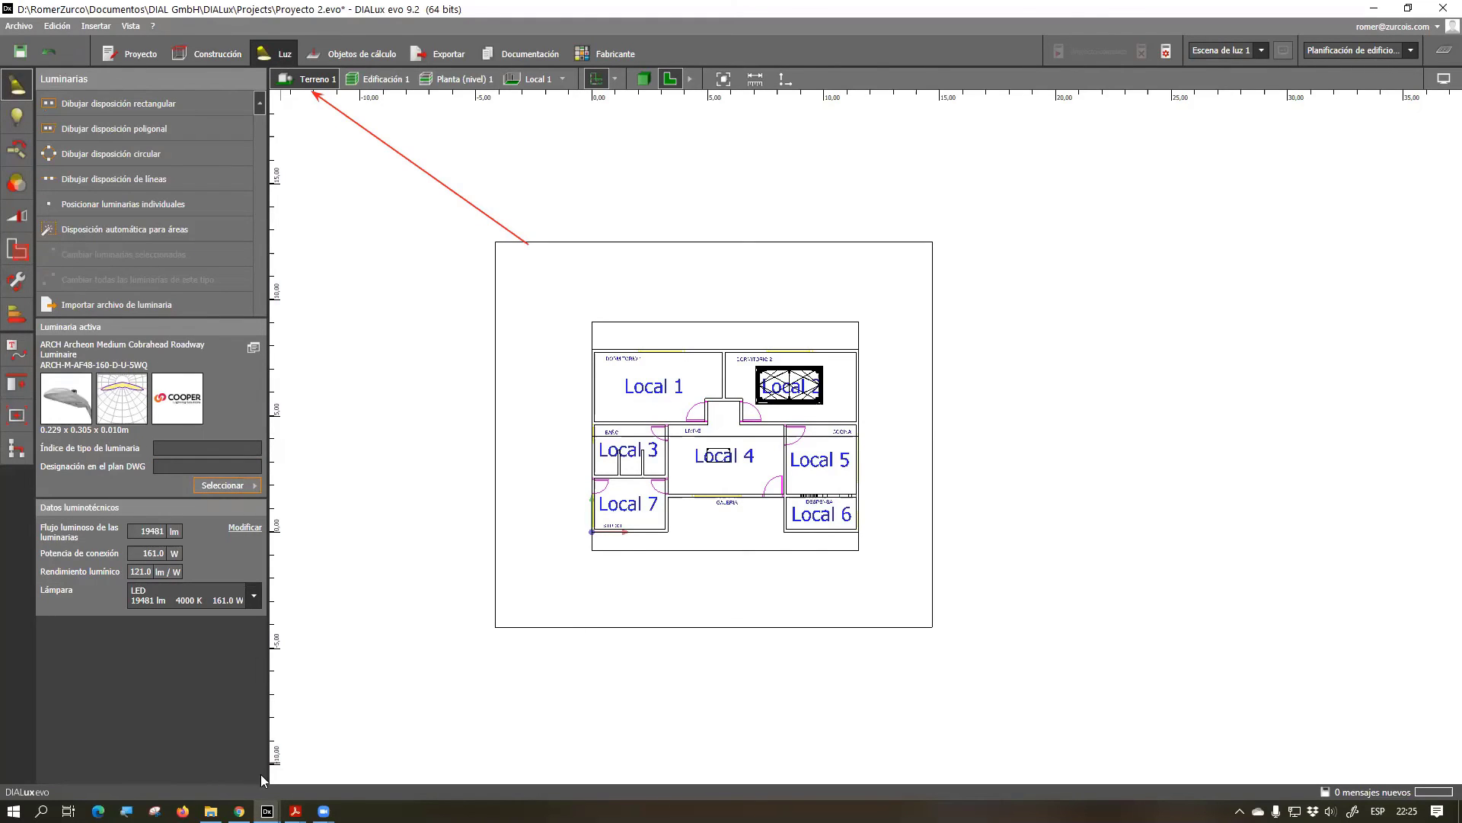
Switch to the LUMsearch results in the browser and replace the mast-top mounting filter with Montaje en suelo
left_click(239, 811)
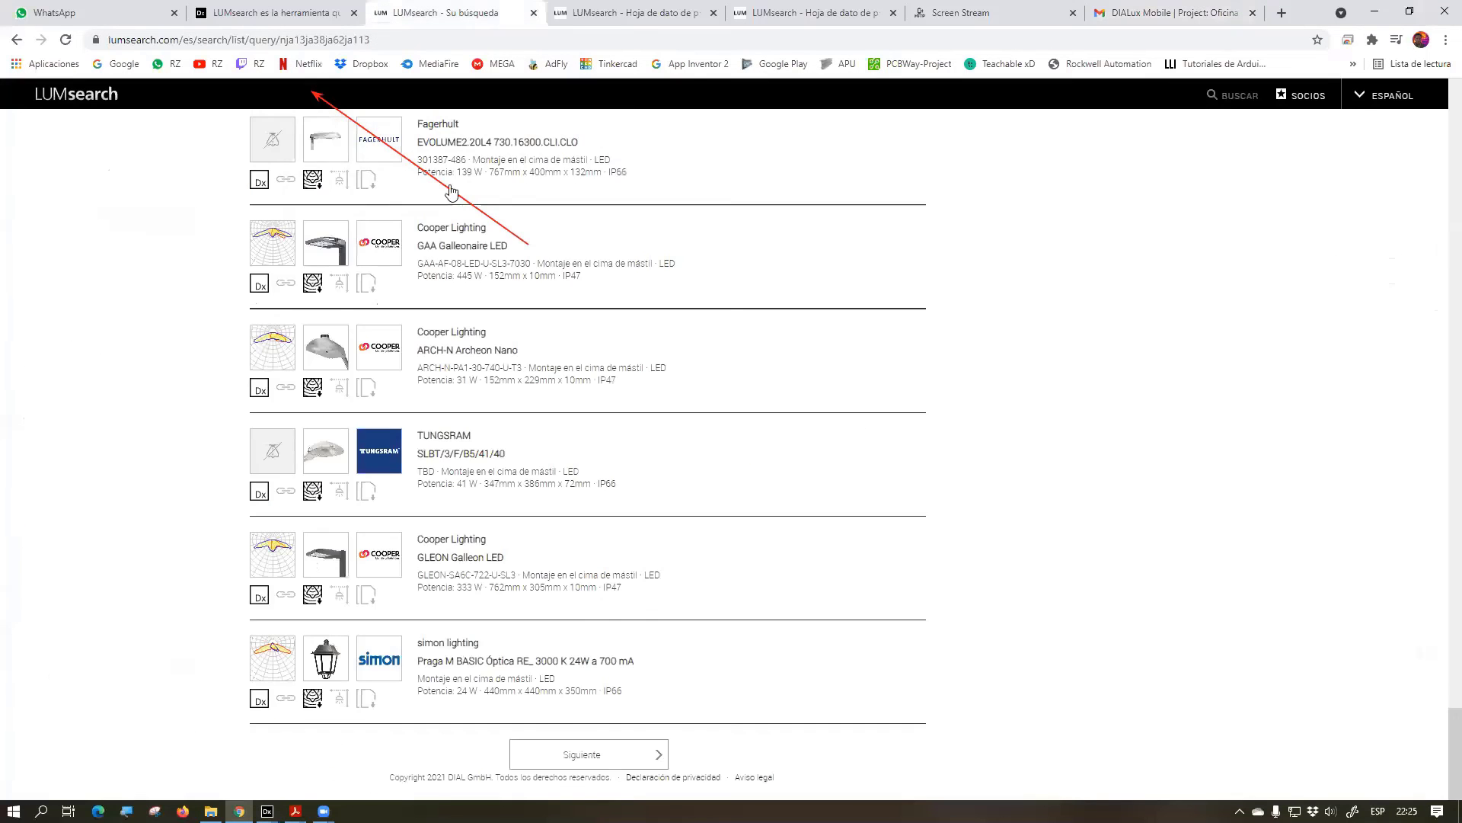
scroll(305, 259, "up", 20)
scroll(270, 270, "up", 15)
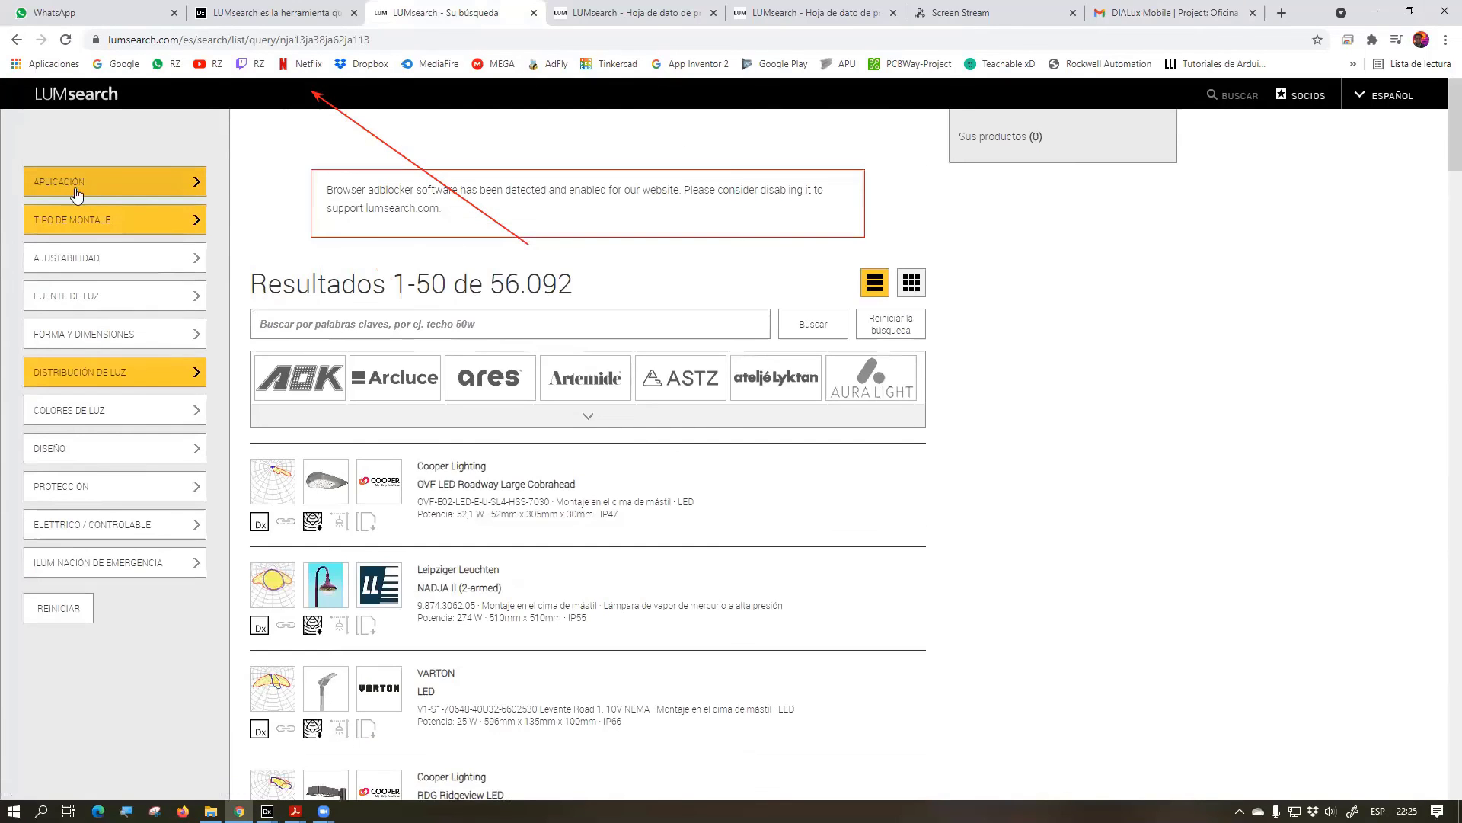
left_click(84, 190)
left_click(310, 222)
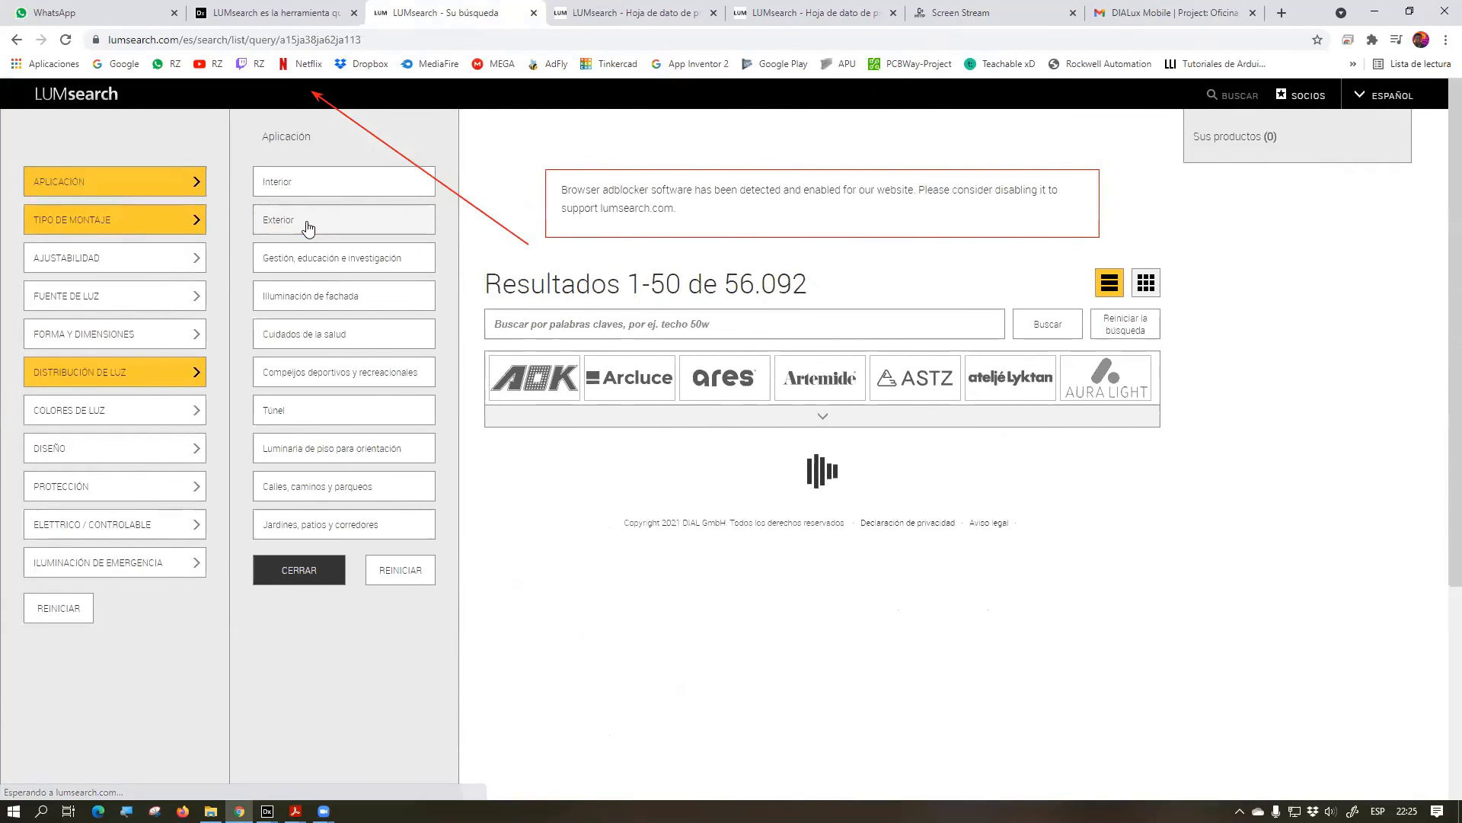
left_click(76, 229)
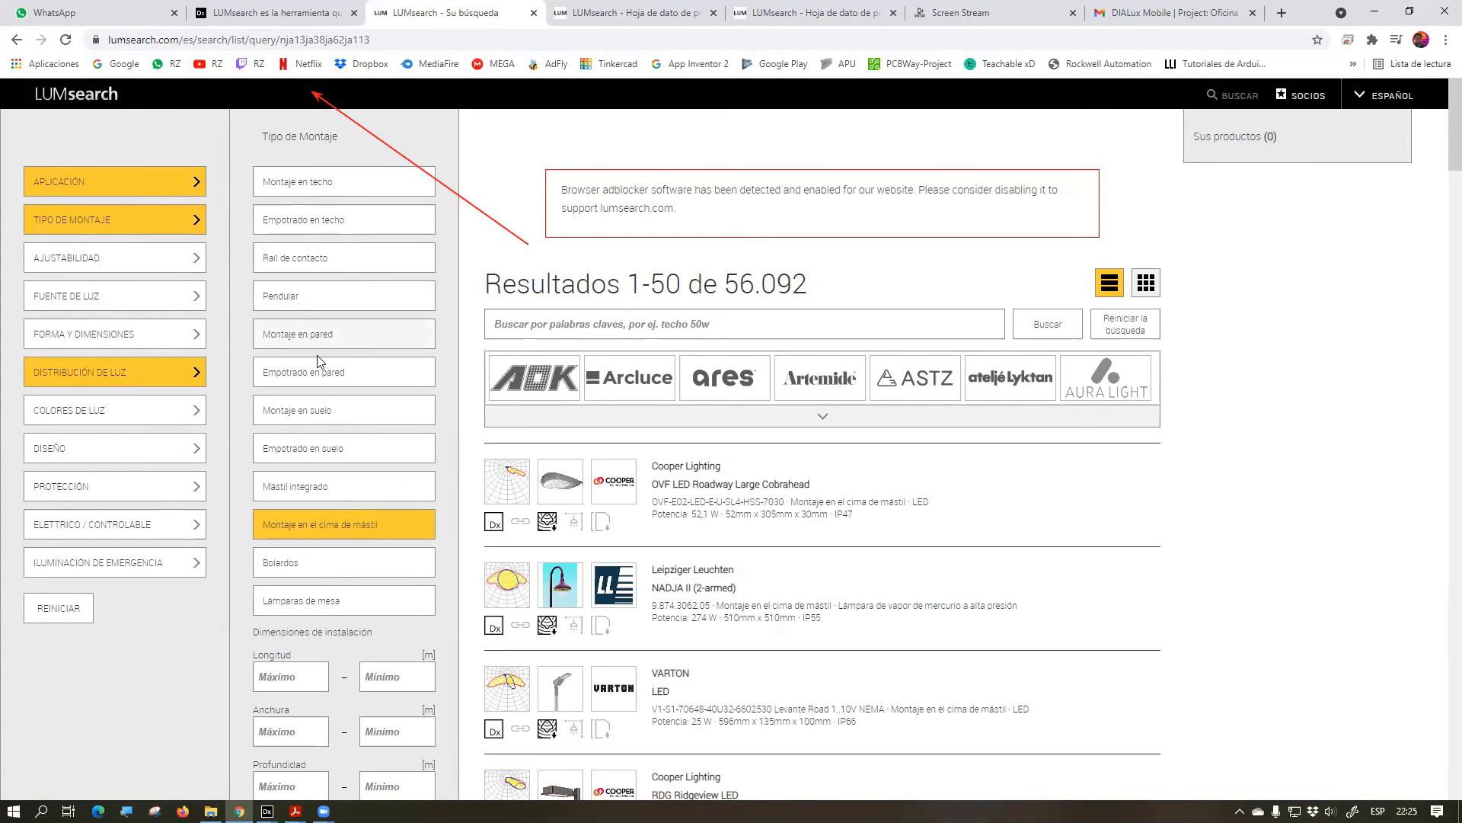
left_click(297, 423)
left_click(296, 530)
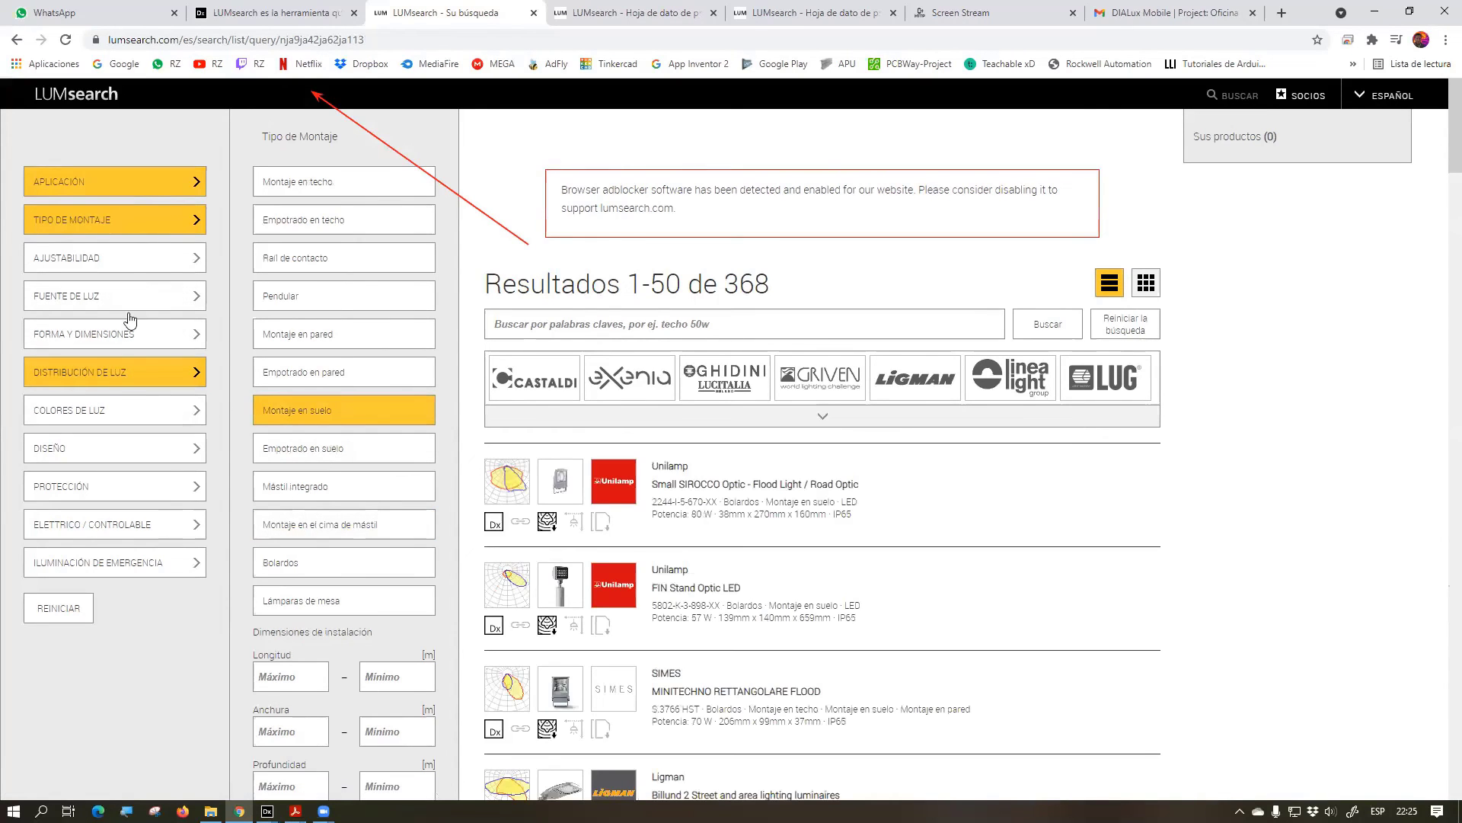
Check the light distribution filter and browse the ground-mounted luminaires for a suitable outdoor floodlight
left_click(134, 373)
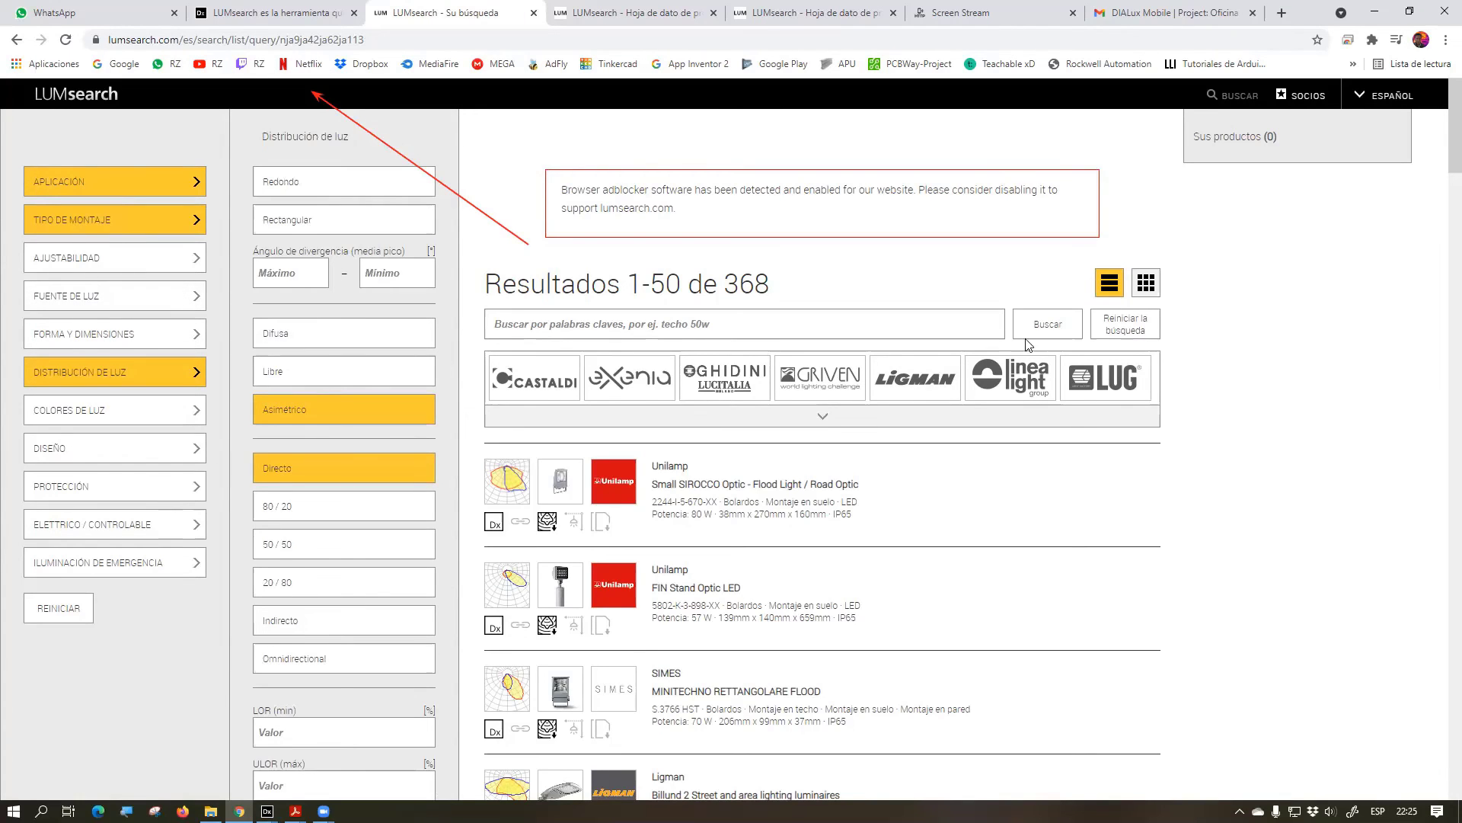
scroll(1257, 457, "down", 4)
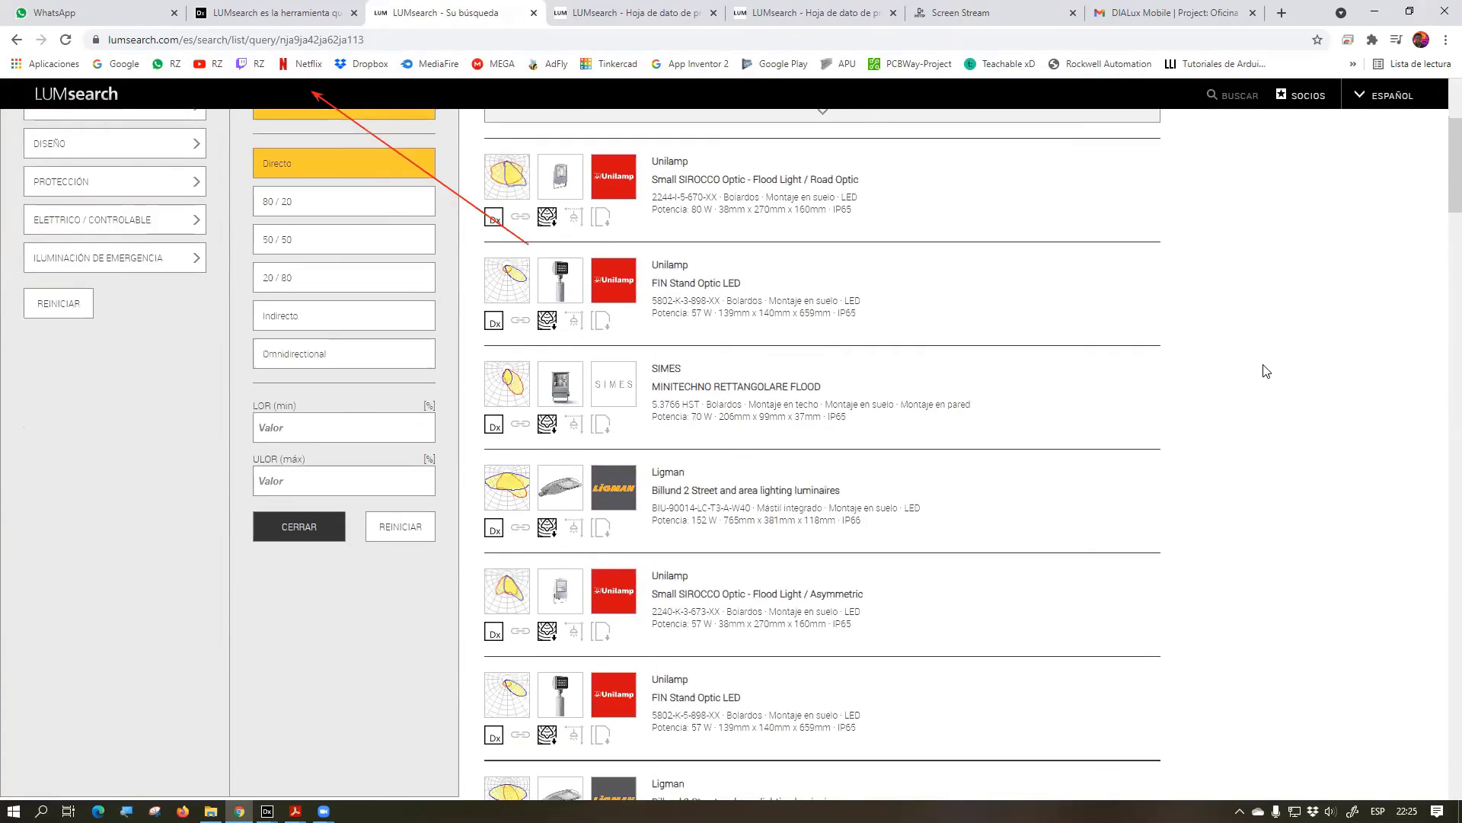
scroll(1265, 371, "down", 2)
scroll(1266, 371, "down", 8)
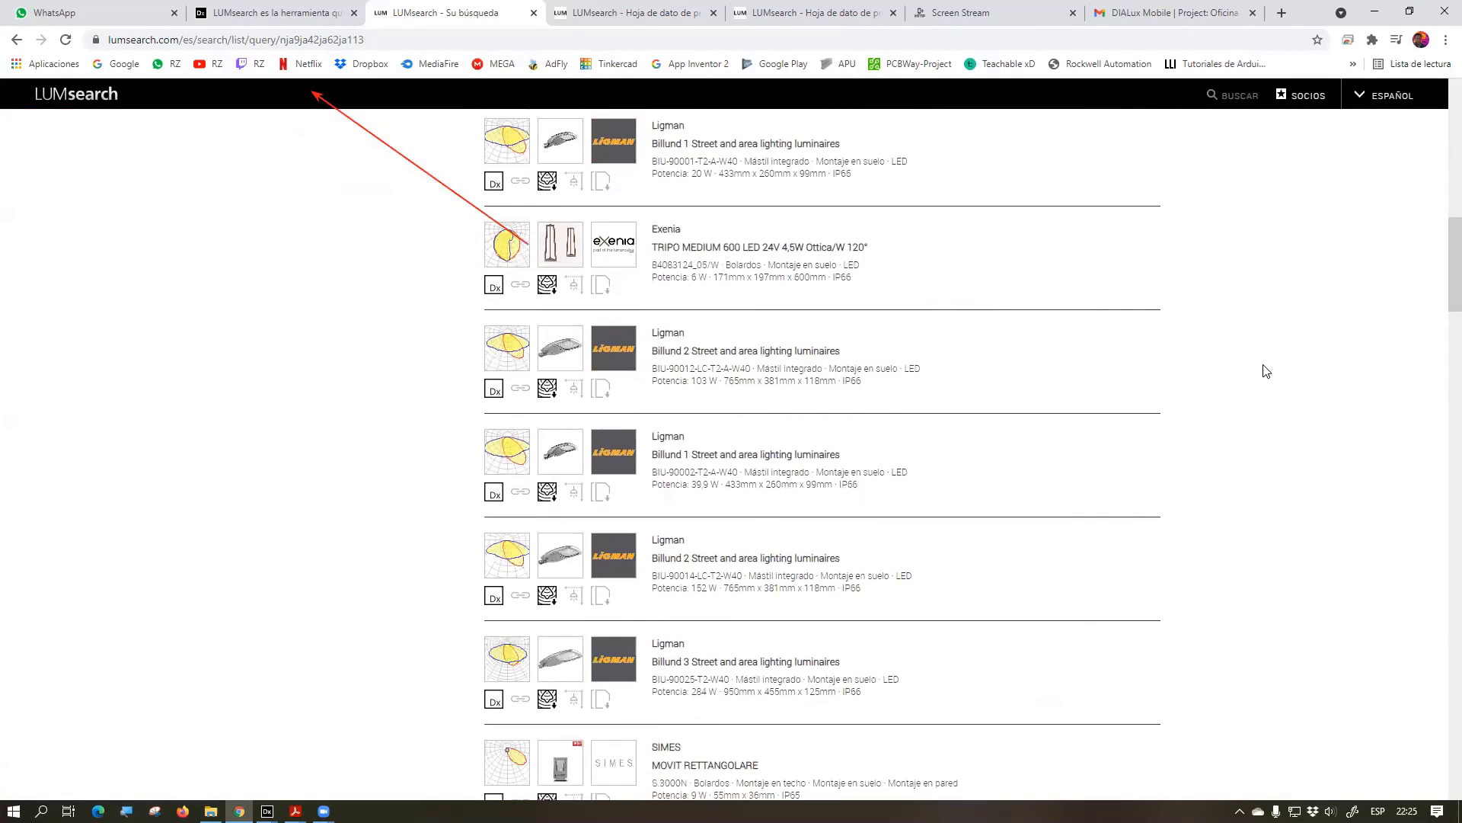
scroll(1265, 370, "up", 9)
scroll(678, 487, "down", 2)
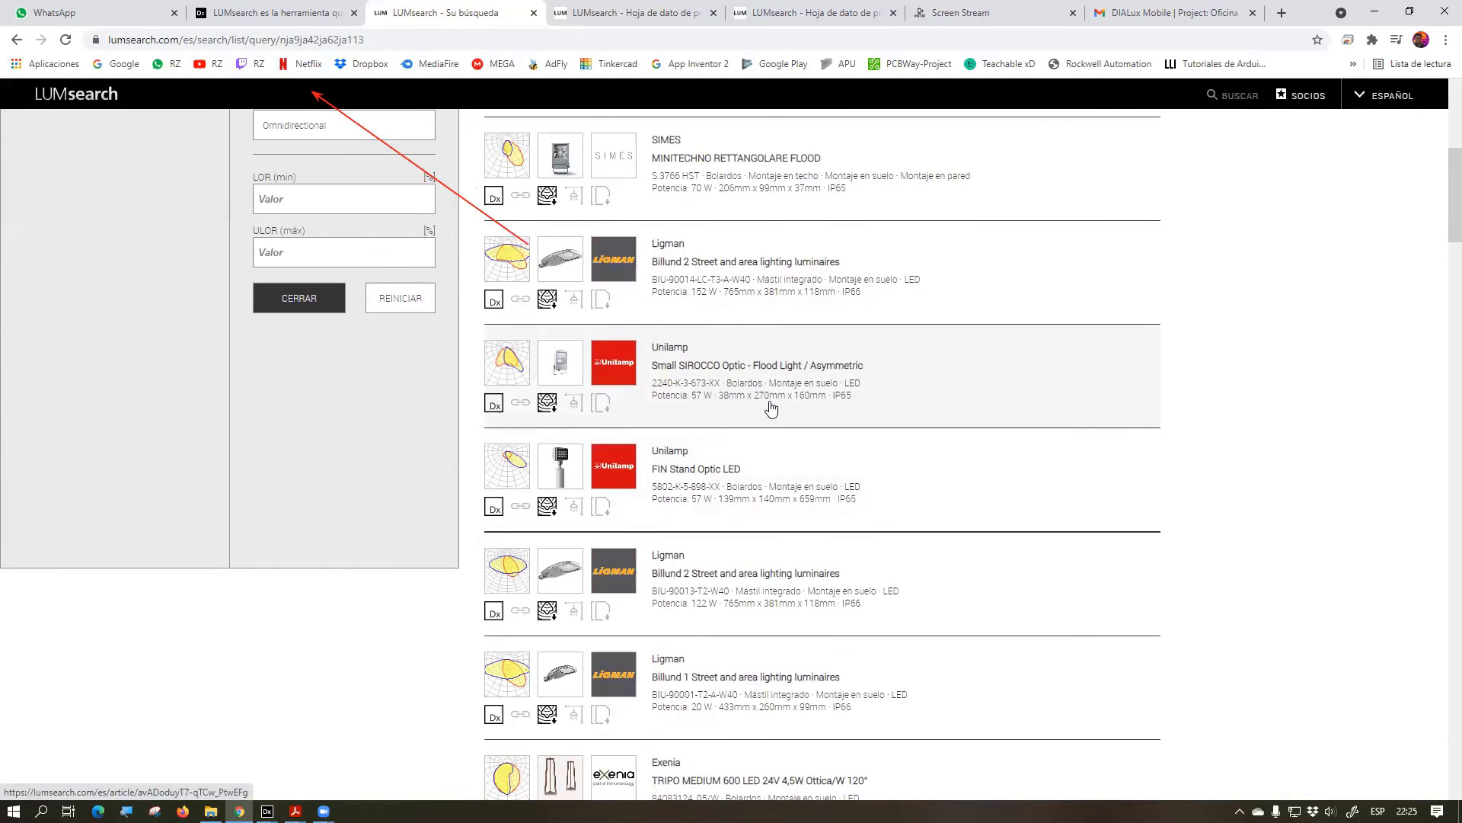
scroll(771, 409, "up", 4)
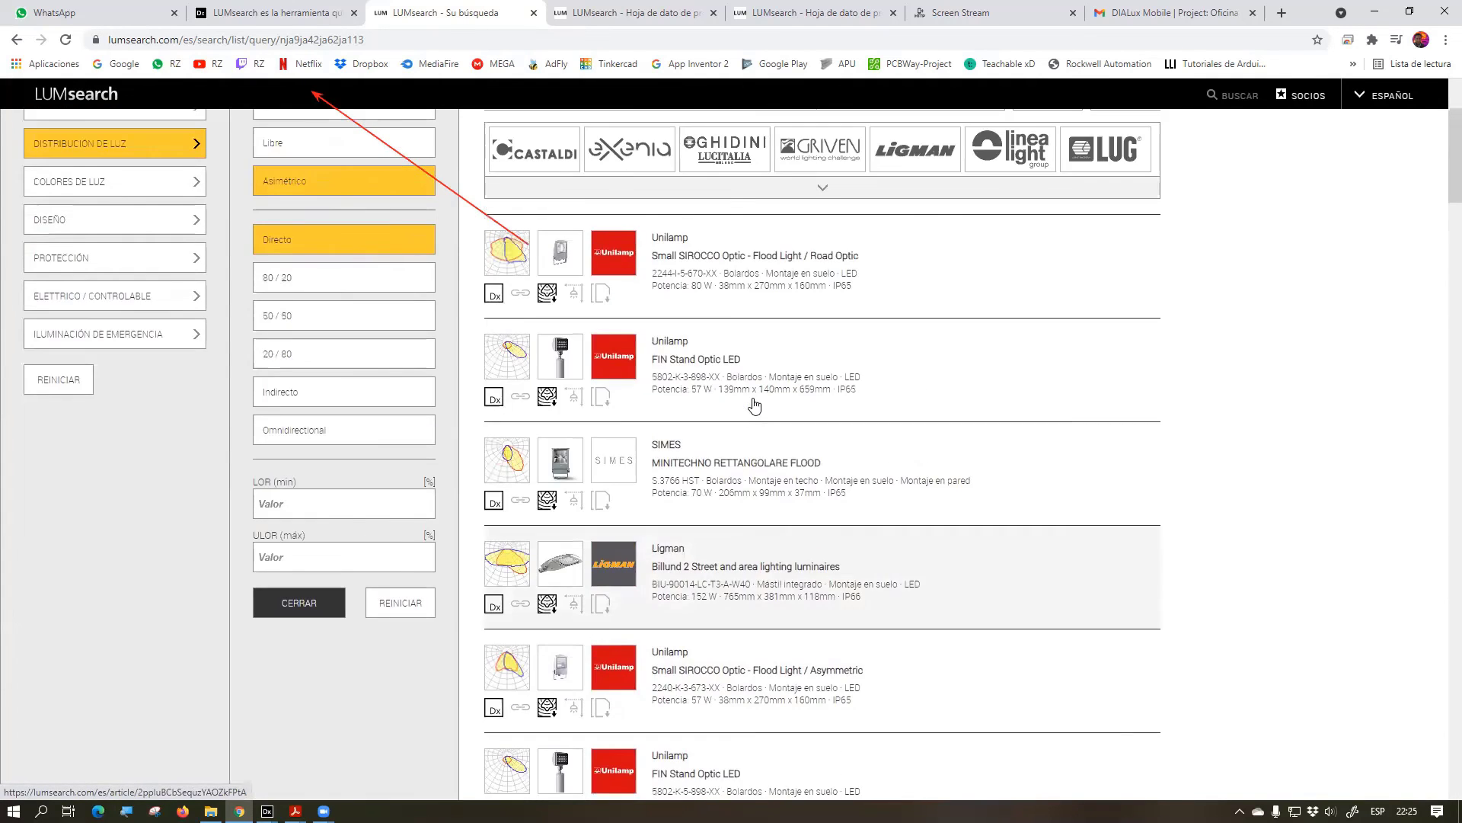
scroll(1173, 389, "down", 9)
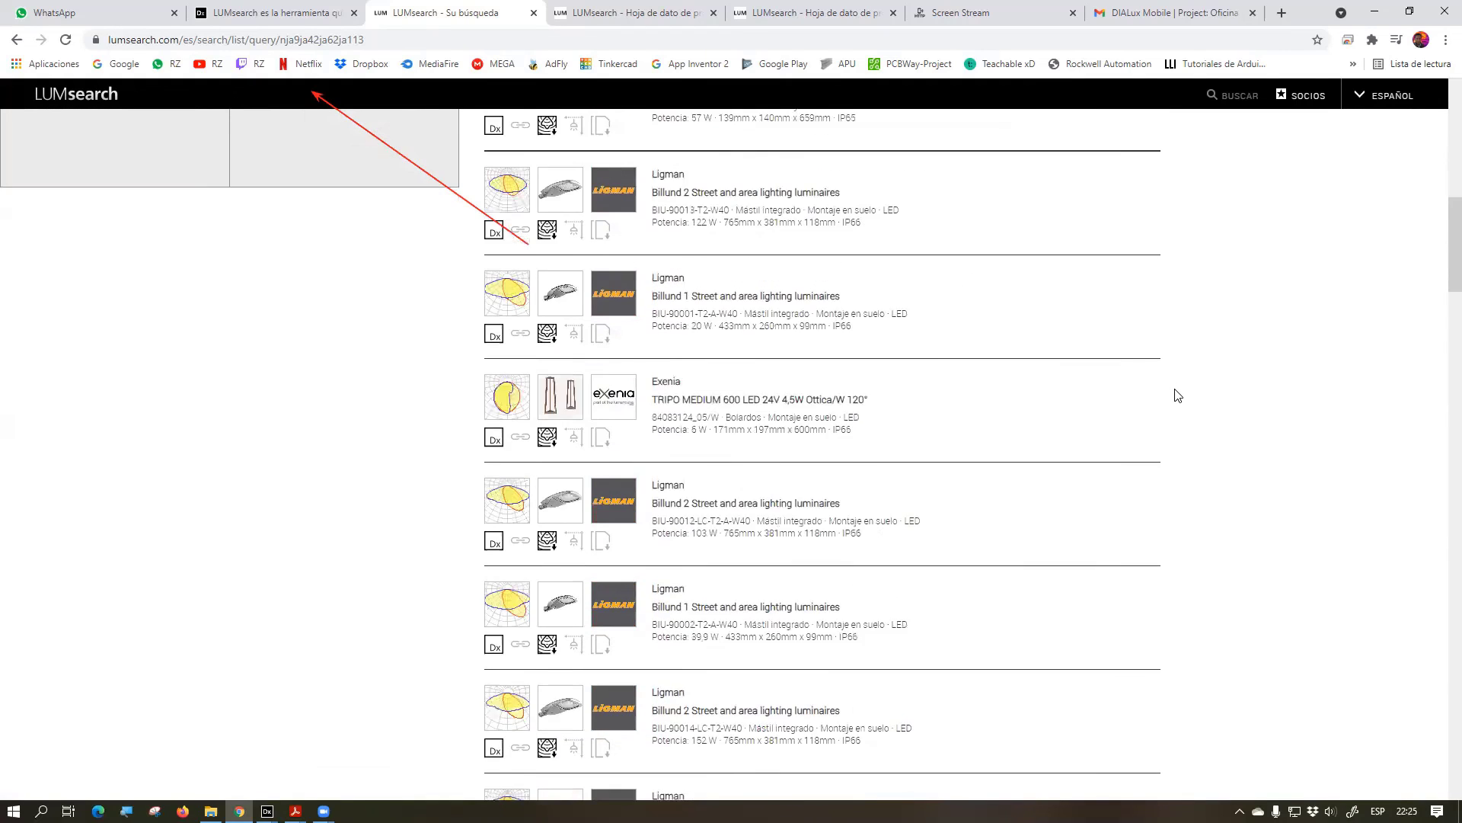
scroll(1177, 395, "down", 5)
Open the SIMES MOVIT RETTANGOLARE S.3000N product sheet and review its technical details and light distribution
left_click(616, 546)
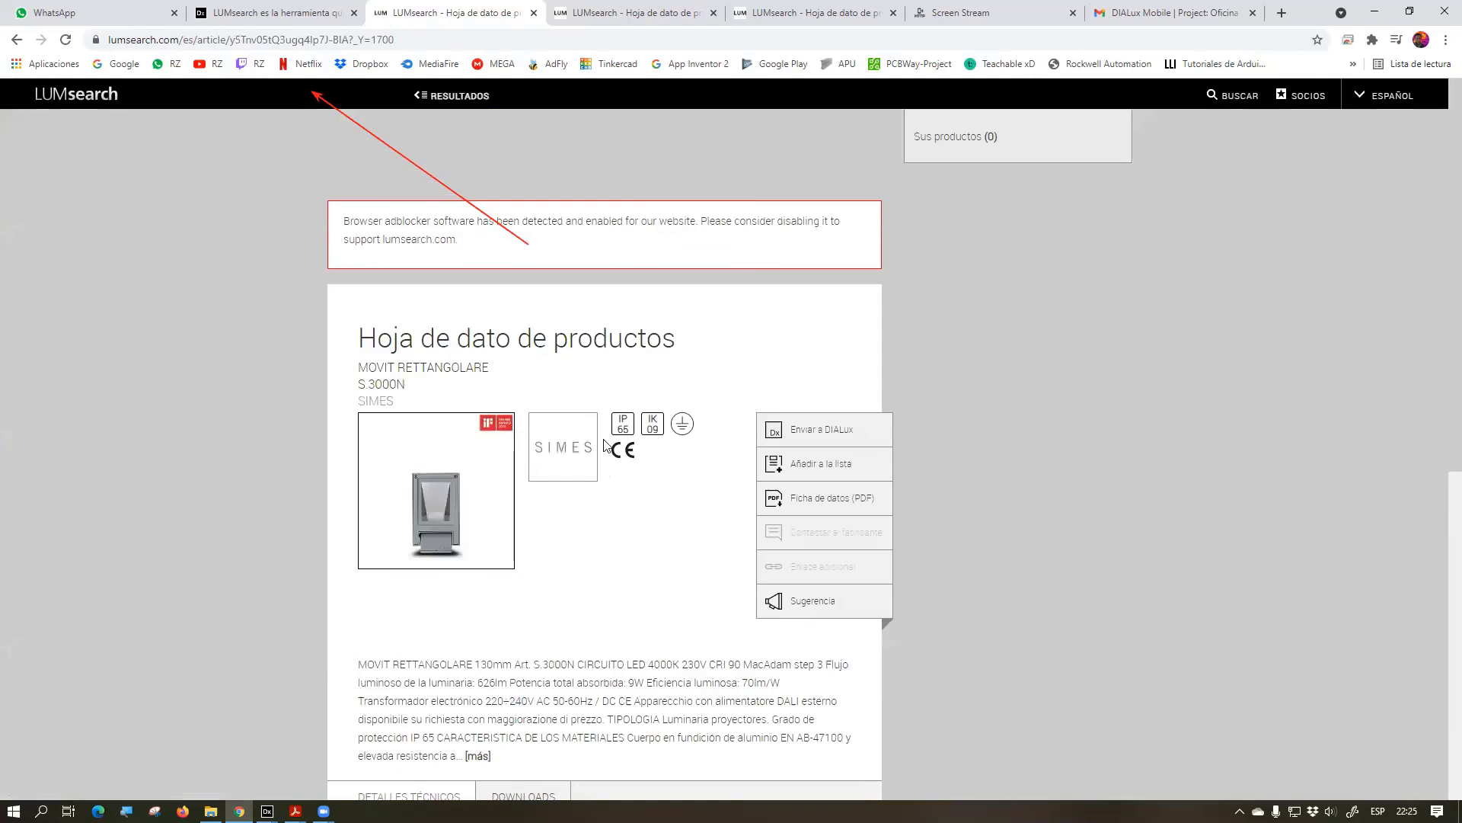
scroll(579, 492, "down", 4)
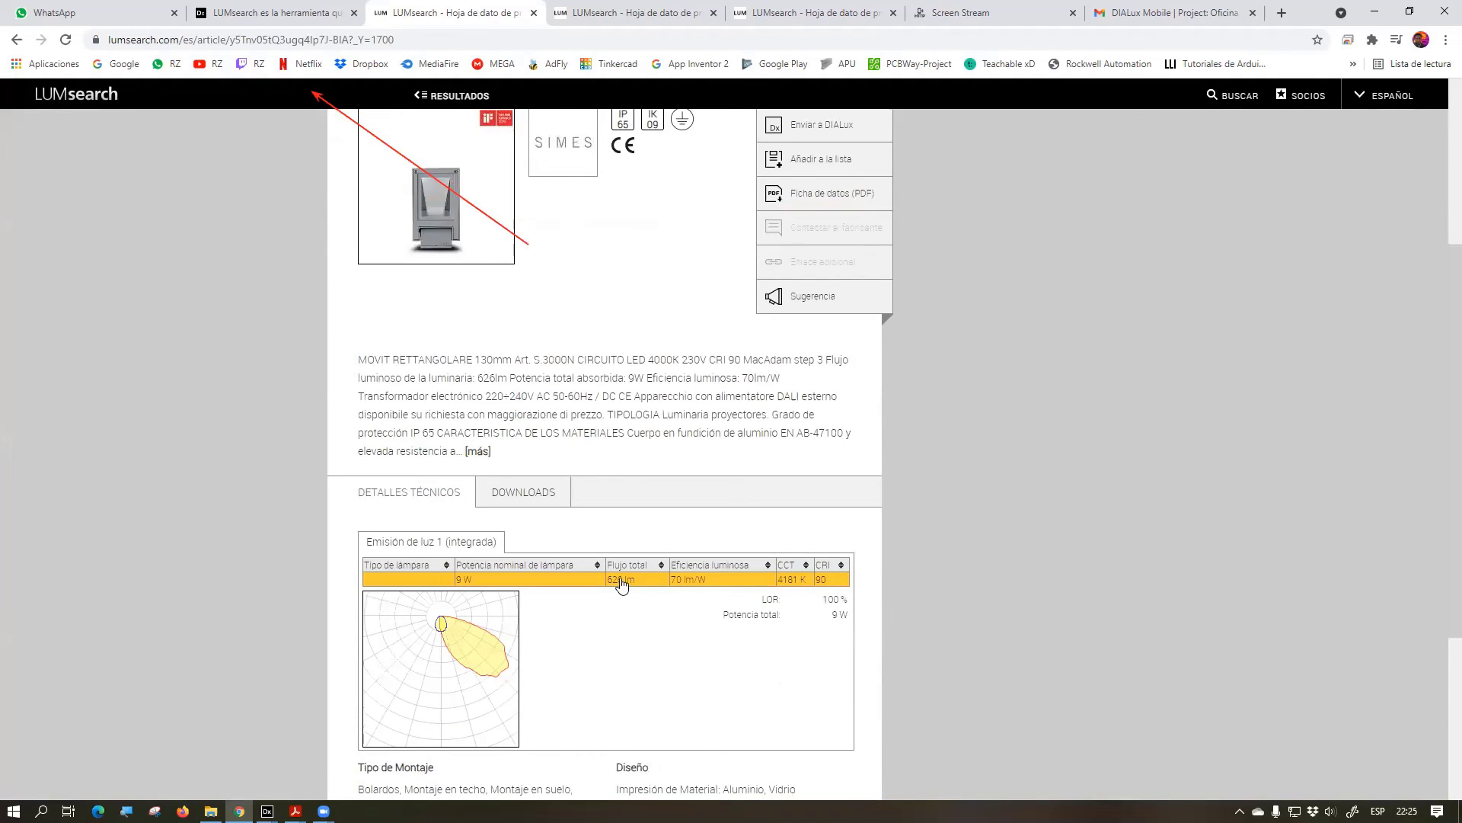
scroll(621, 587, "up", 1)
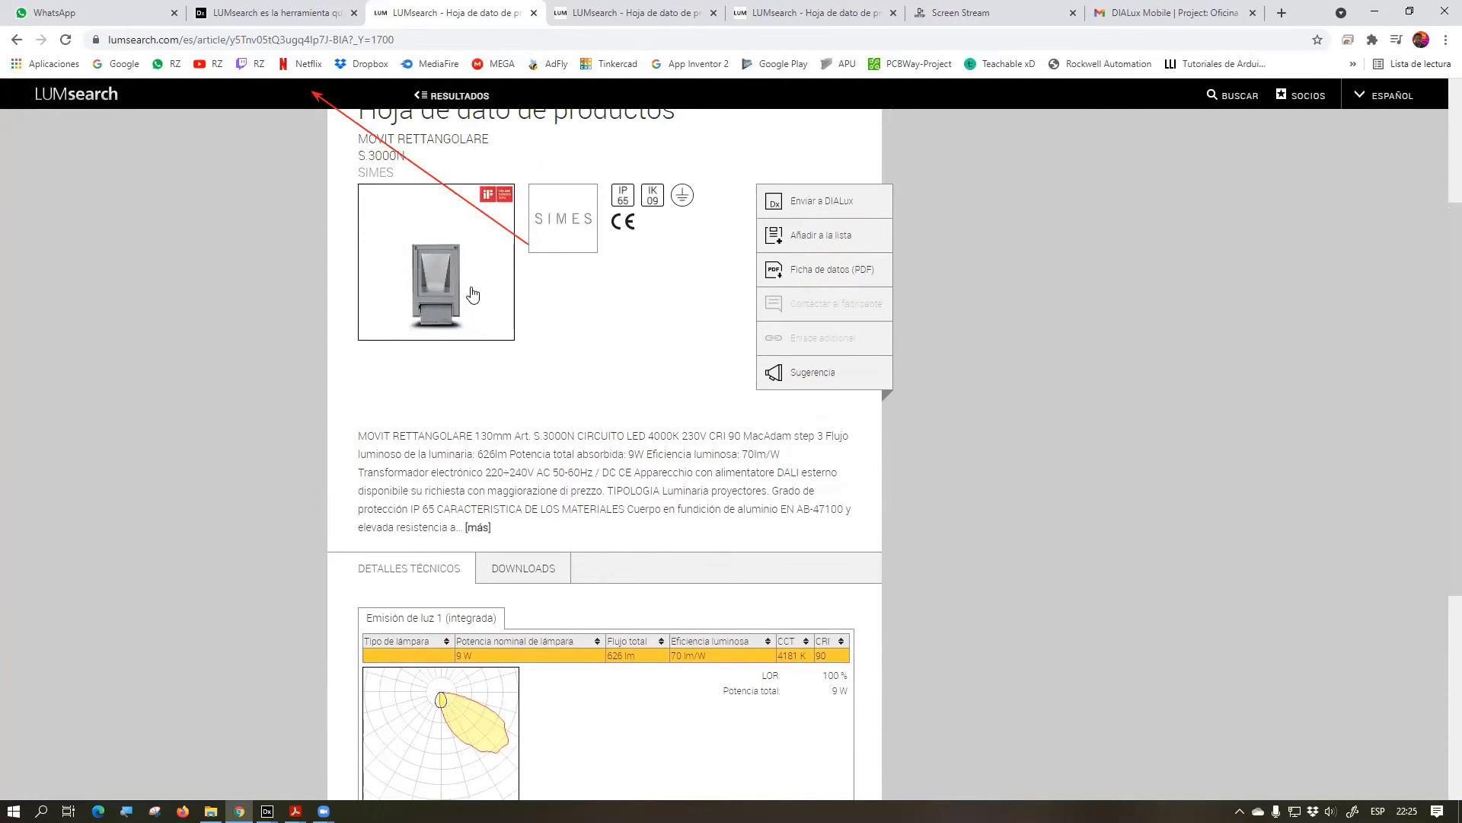
Share the MOVIT RETTANGOLARE product page link in the CURSO CIDME DIALUX EVO WhatsApp group and return to the product sheet
left_click(459, 37)
key("ctrl+c")
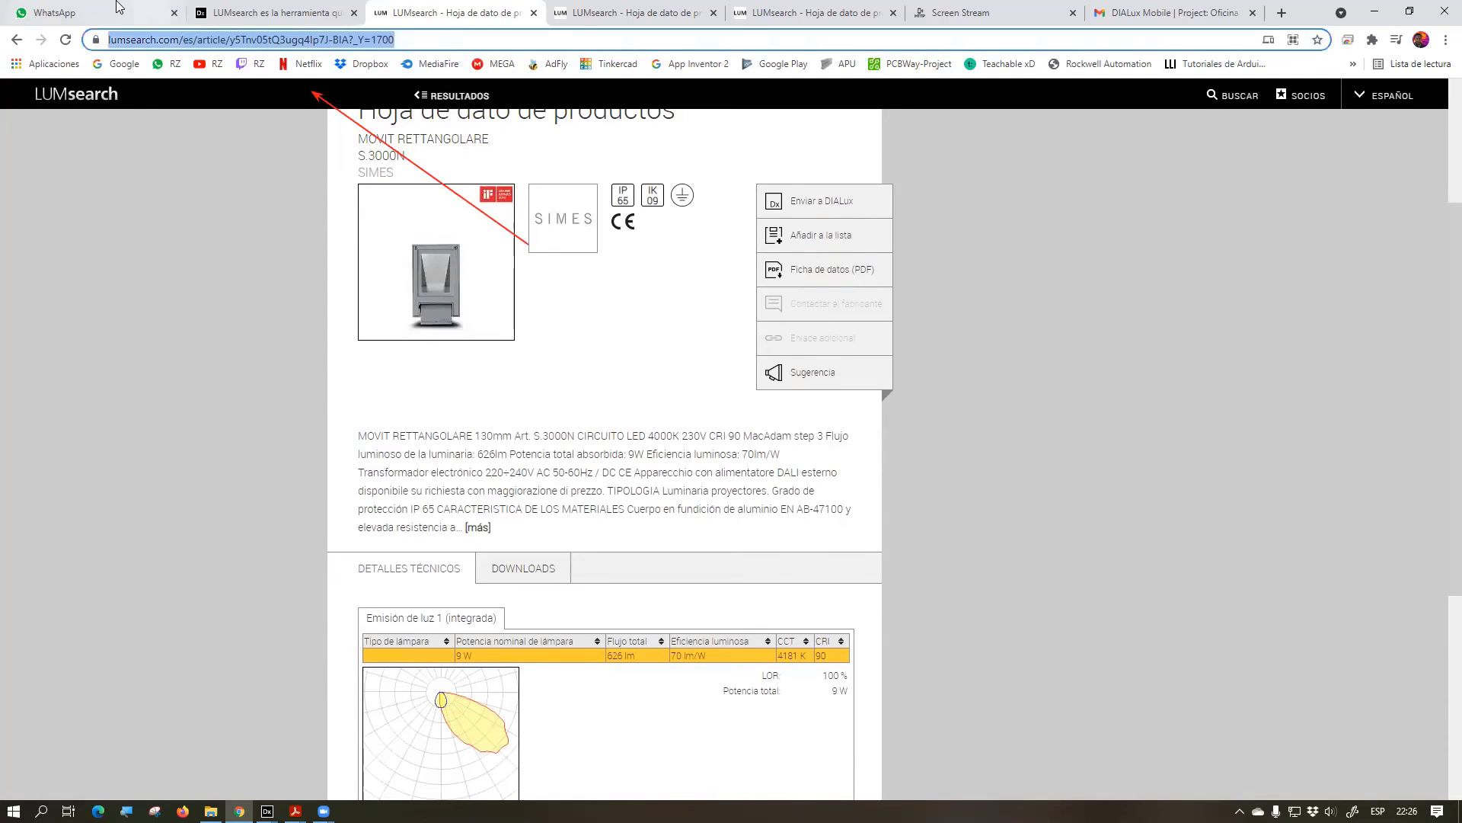
left_click(128, 7)
key("ctrl+v")
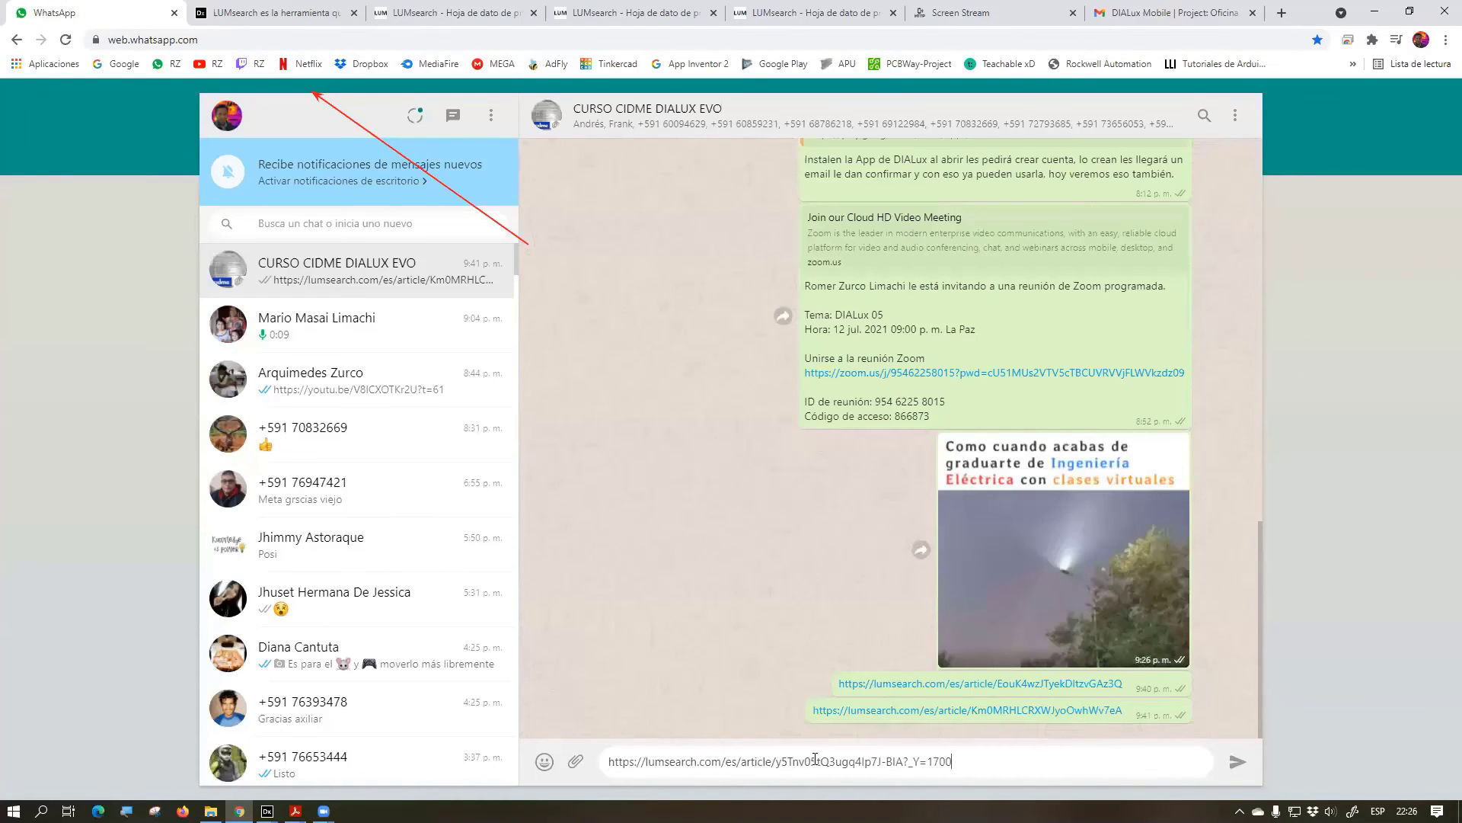
key("Return")
left_click(474, 18)
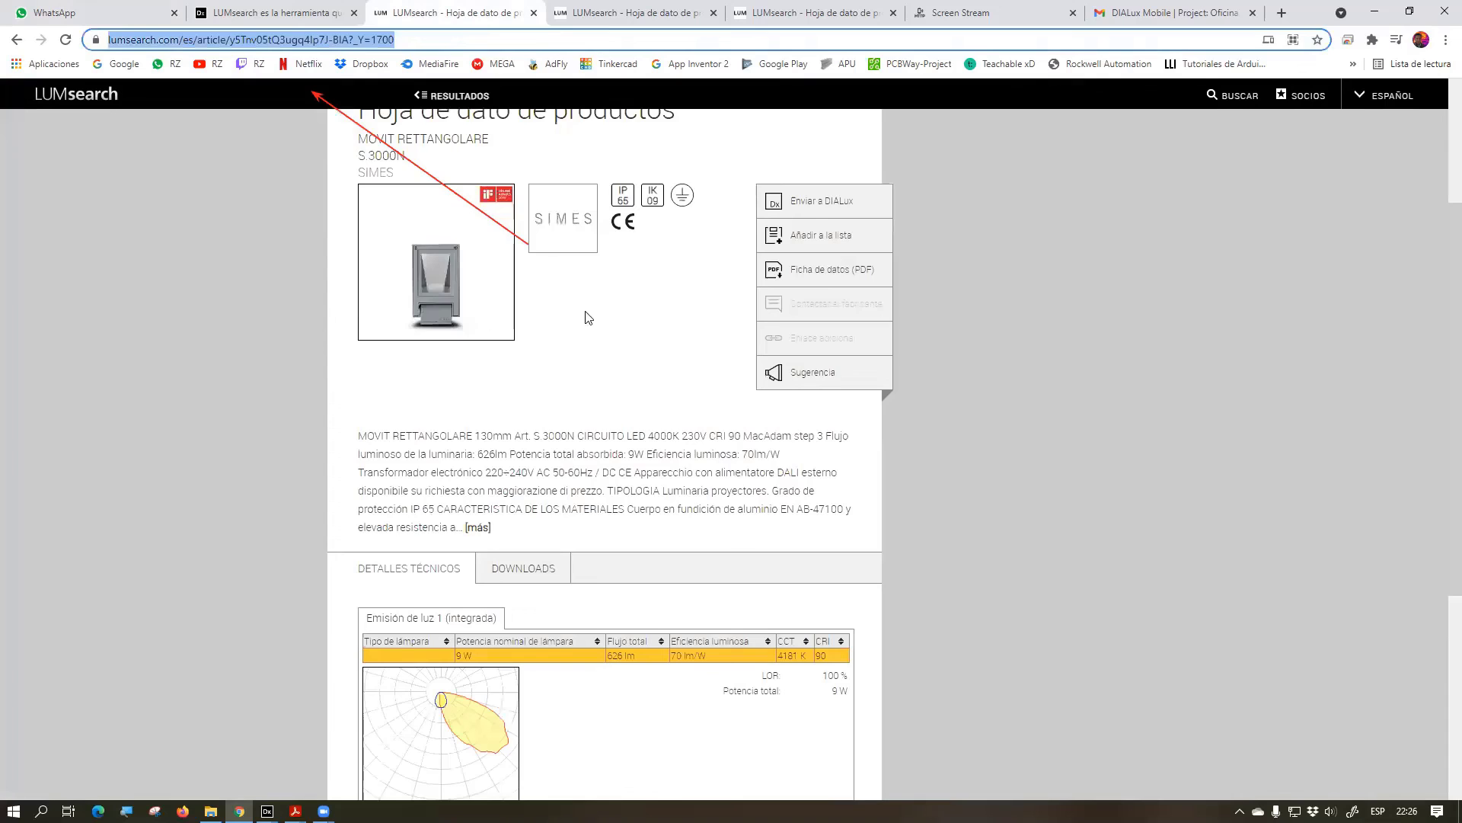
Send the MOVIT RETTANGOLARE luminaire to DIALux, allowing Dial Data Dispatcher to open
scroll(587, 320, "down", 1)
scroll(597, 361, "up", 2)
scroll(596, 361, "up", 1)
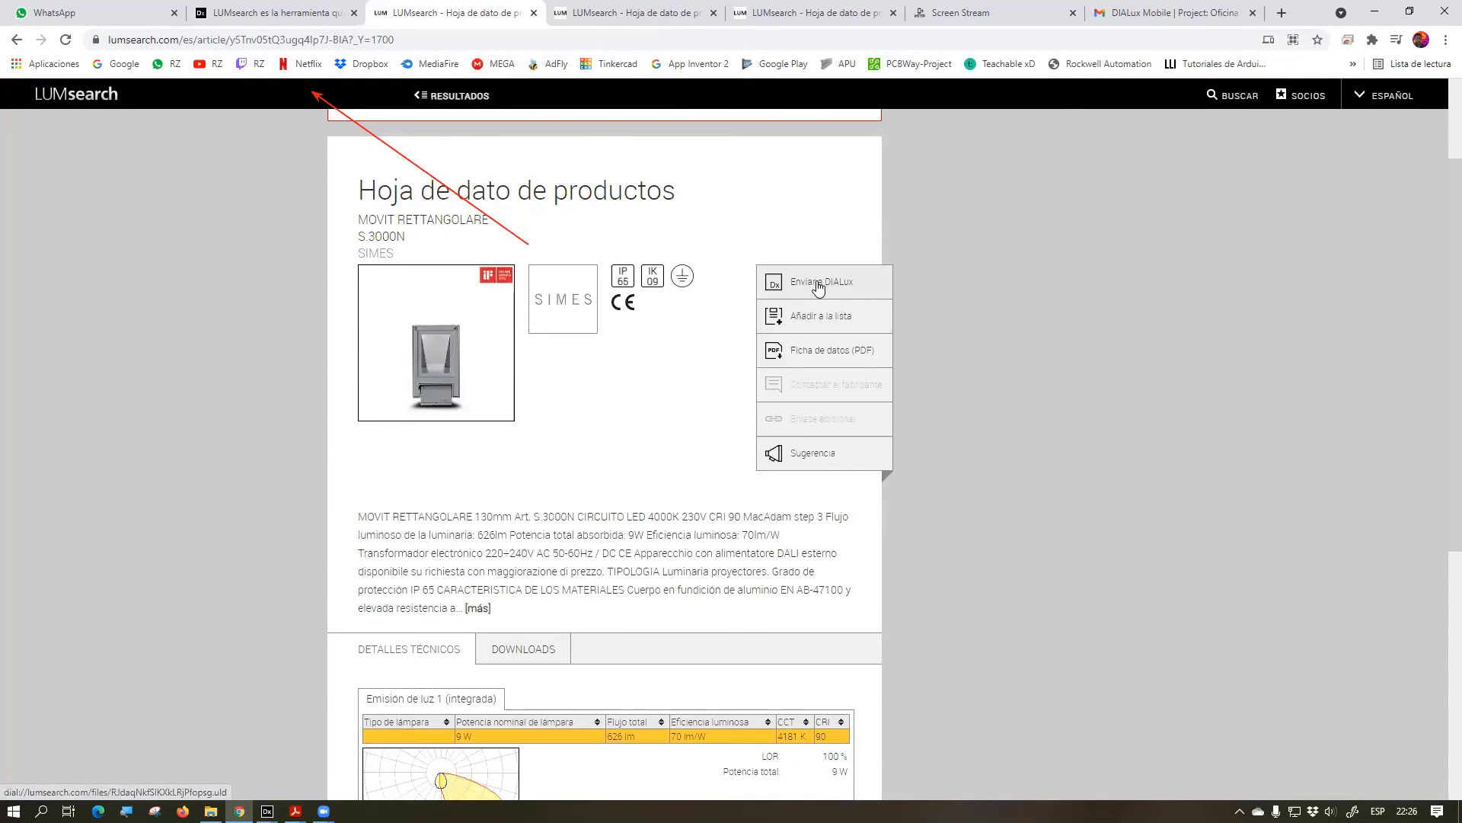
left_click(819, 288)
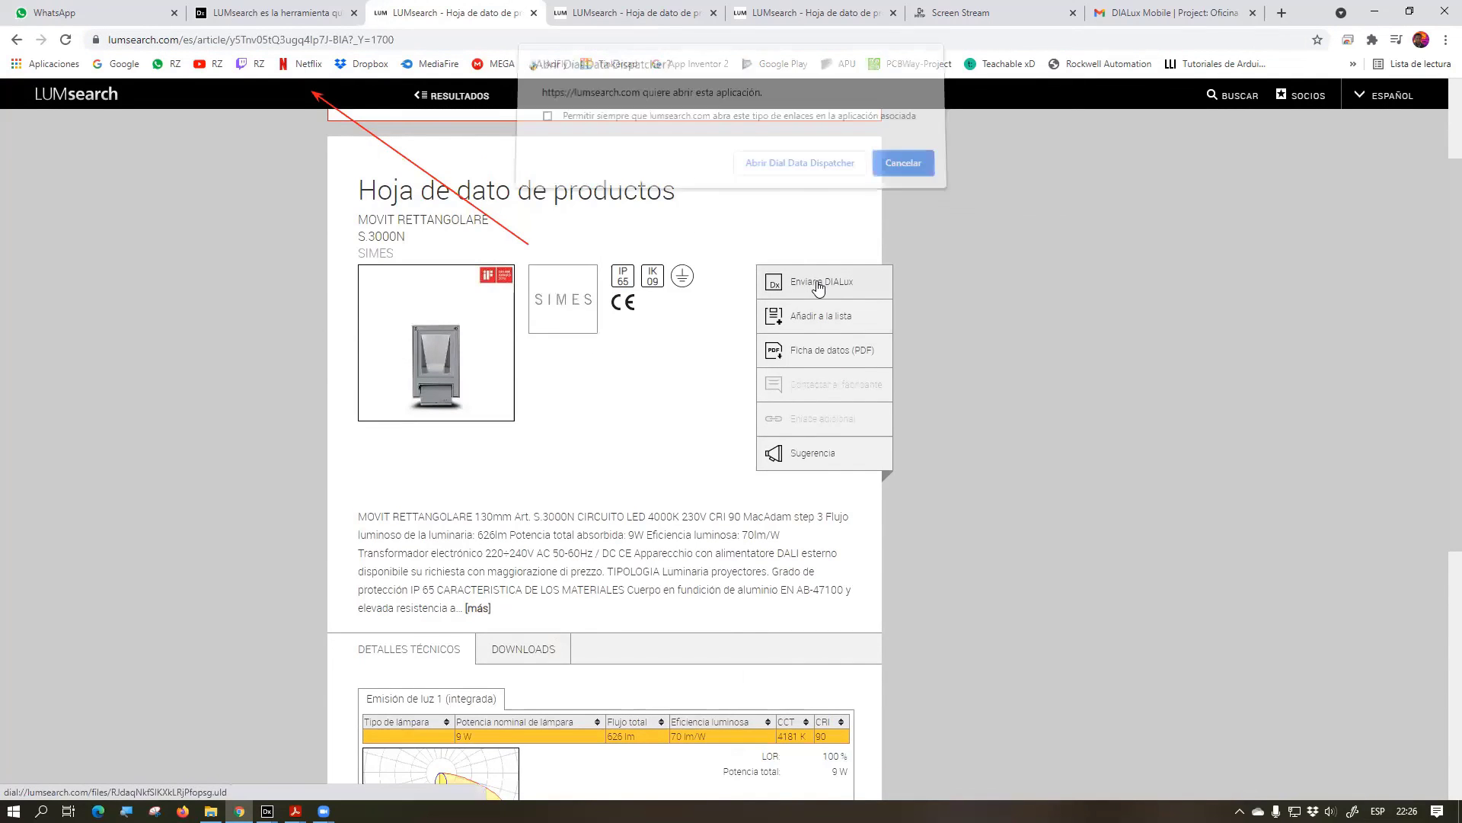
left_click(800, 170)
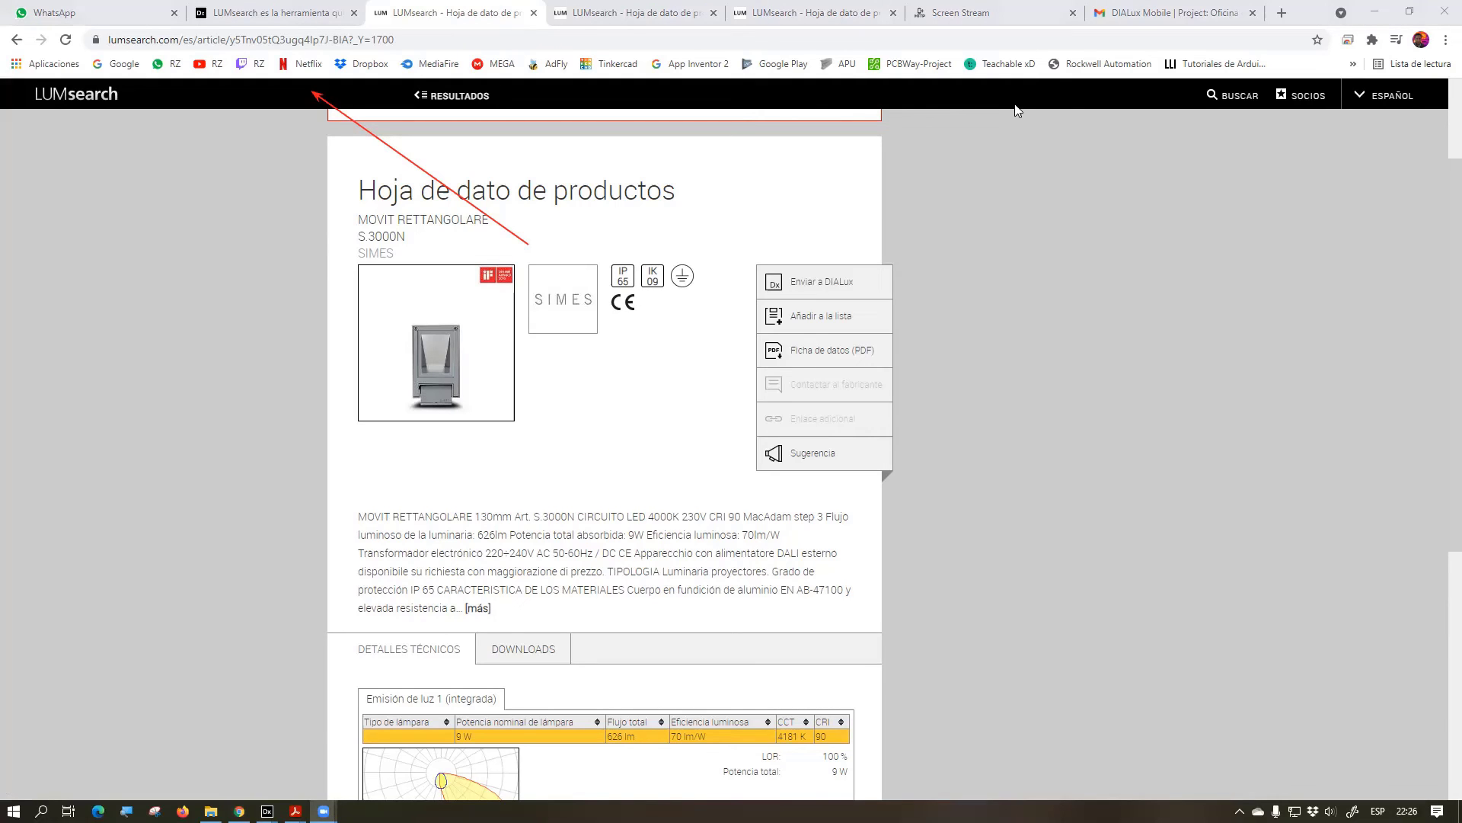
left_click_drag(587, 236, 642, 341)
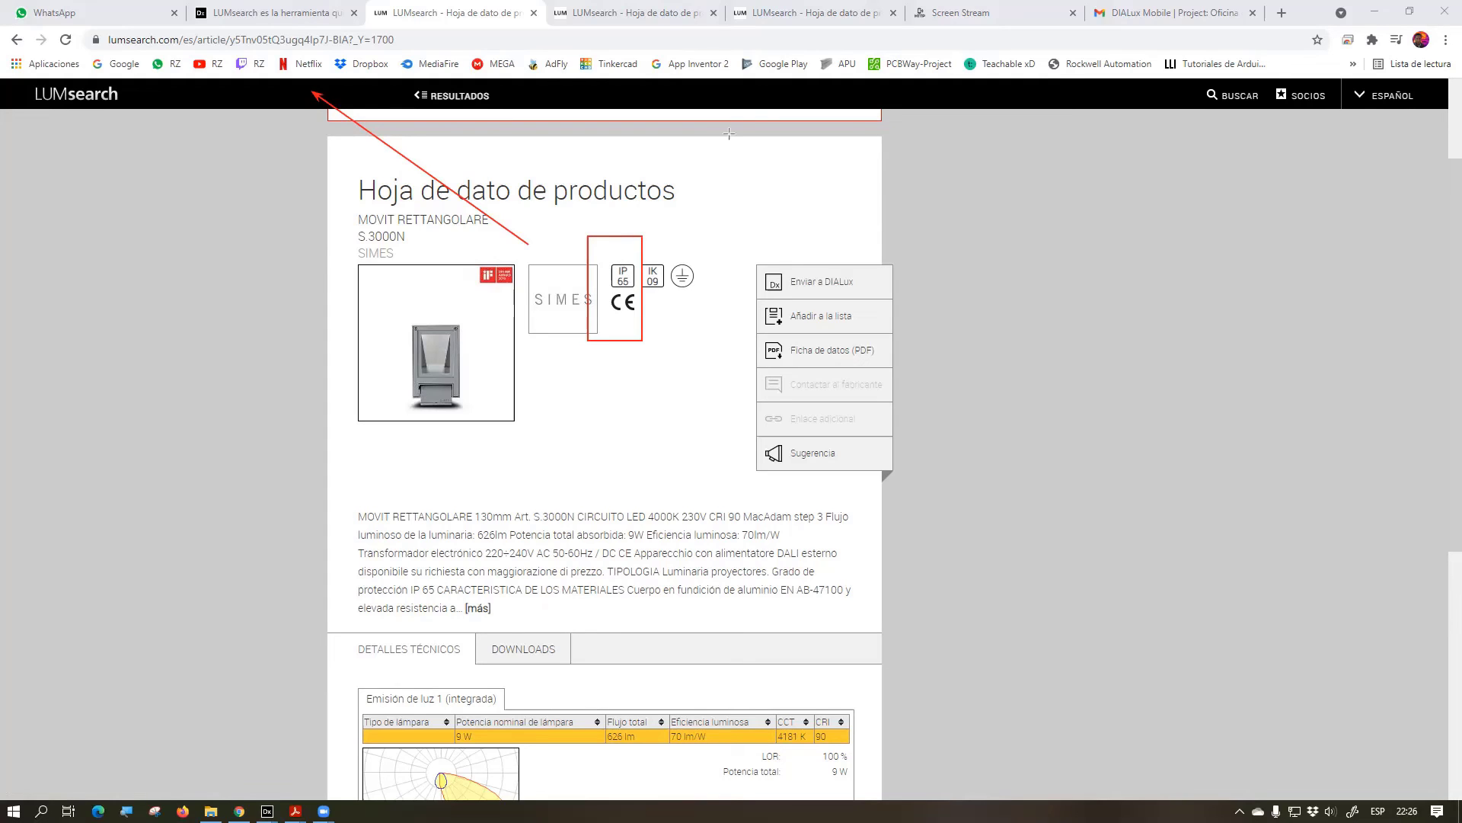
left_click(640, 284)
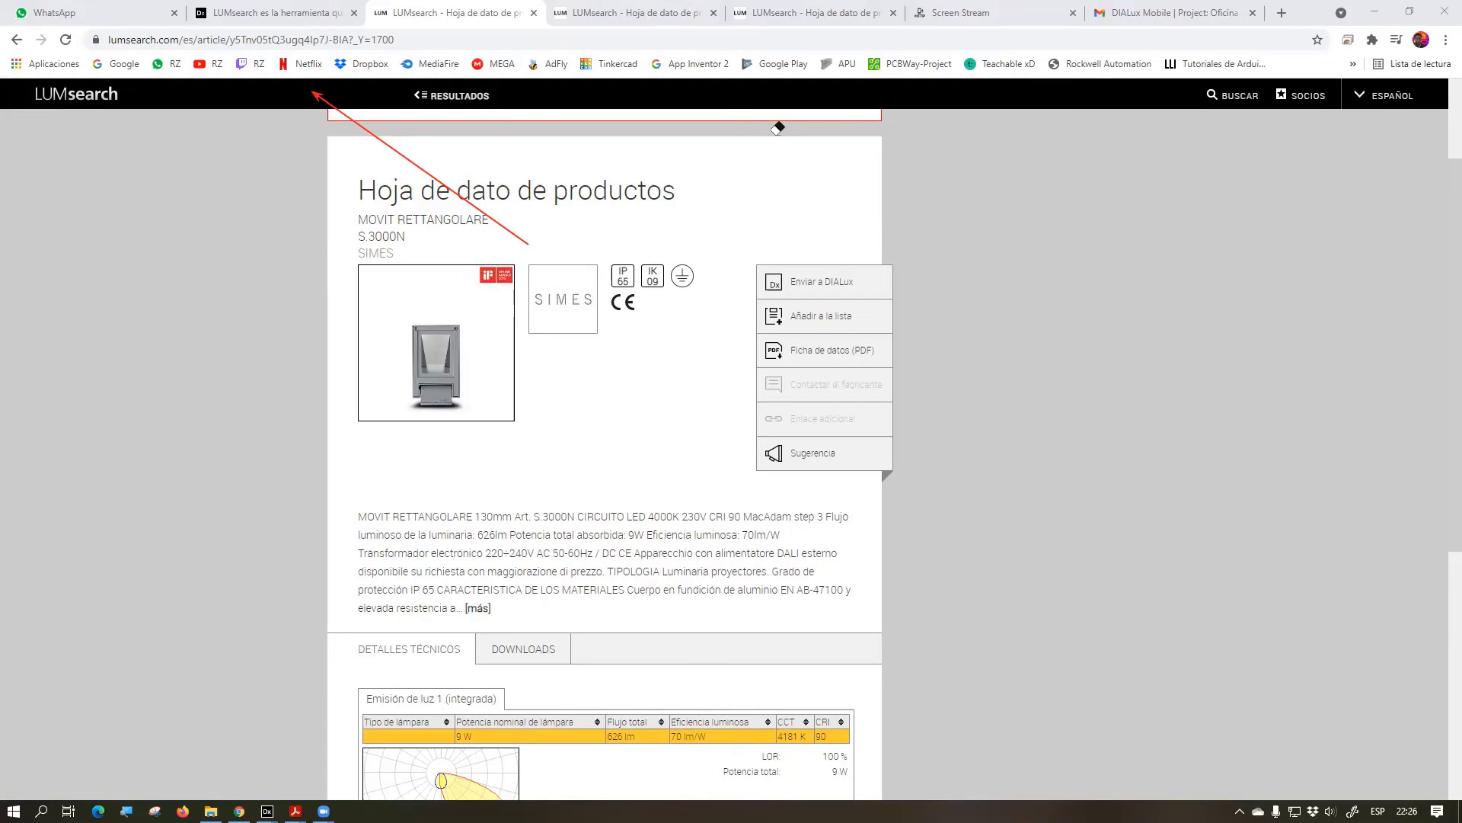
left_click_drag(584, 241, 638, 305)
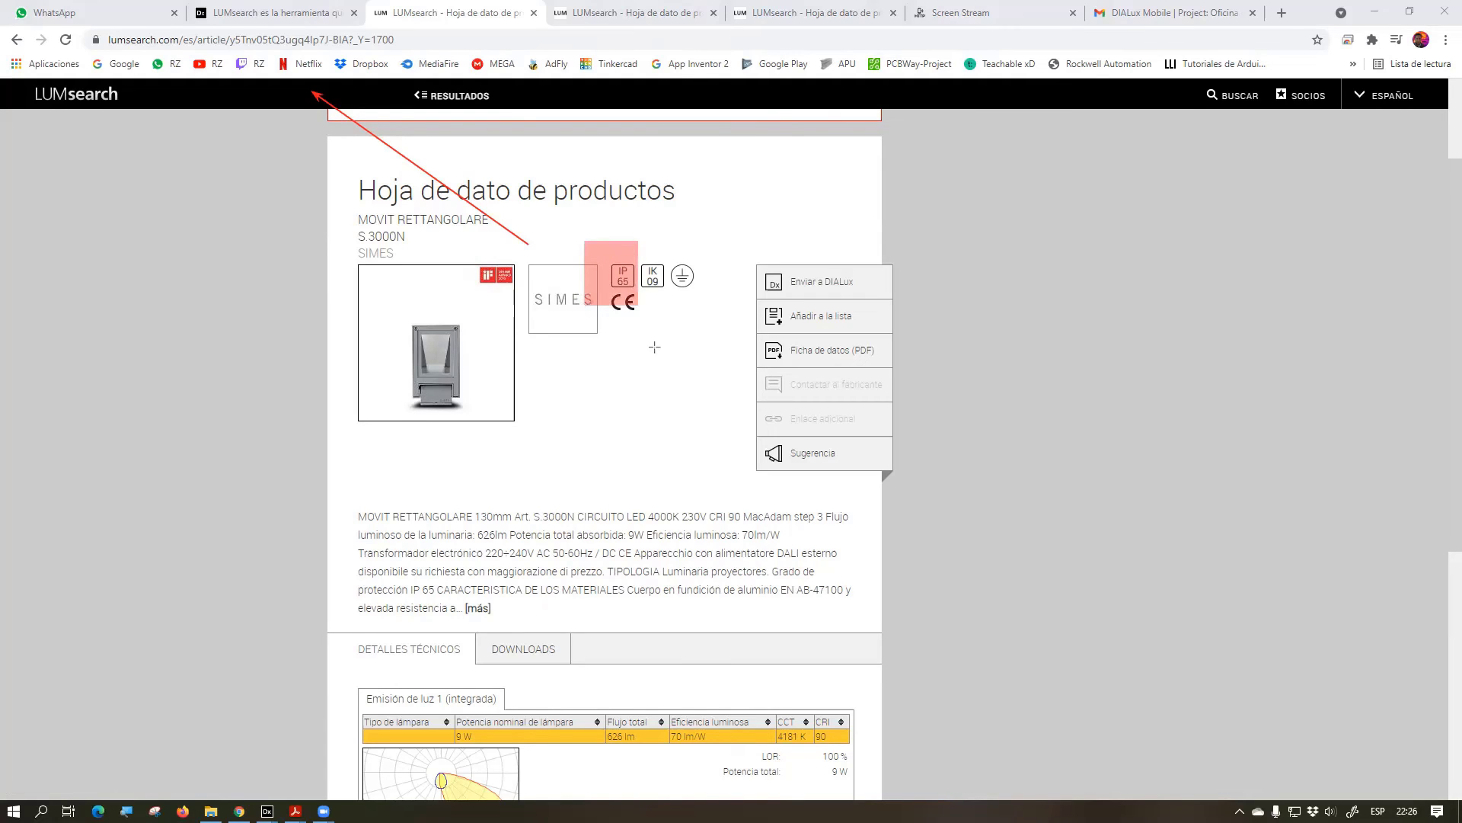
left_click_drag(662, 250, 710, 307)
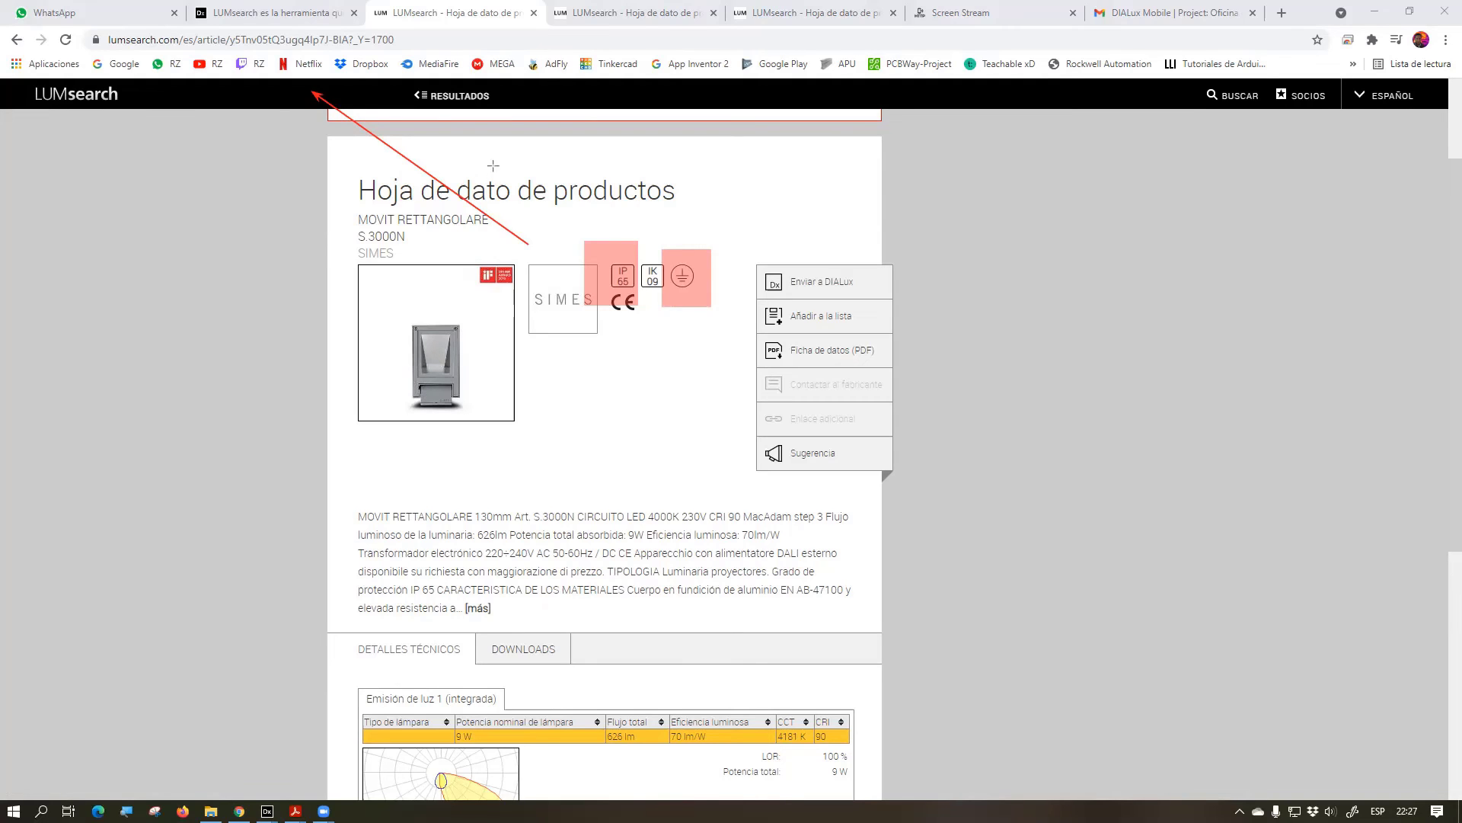
left_click_drag(695, 247, 621, 257)
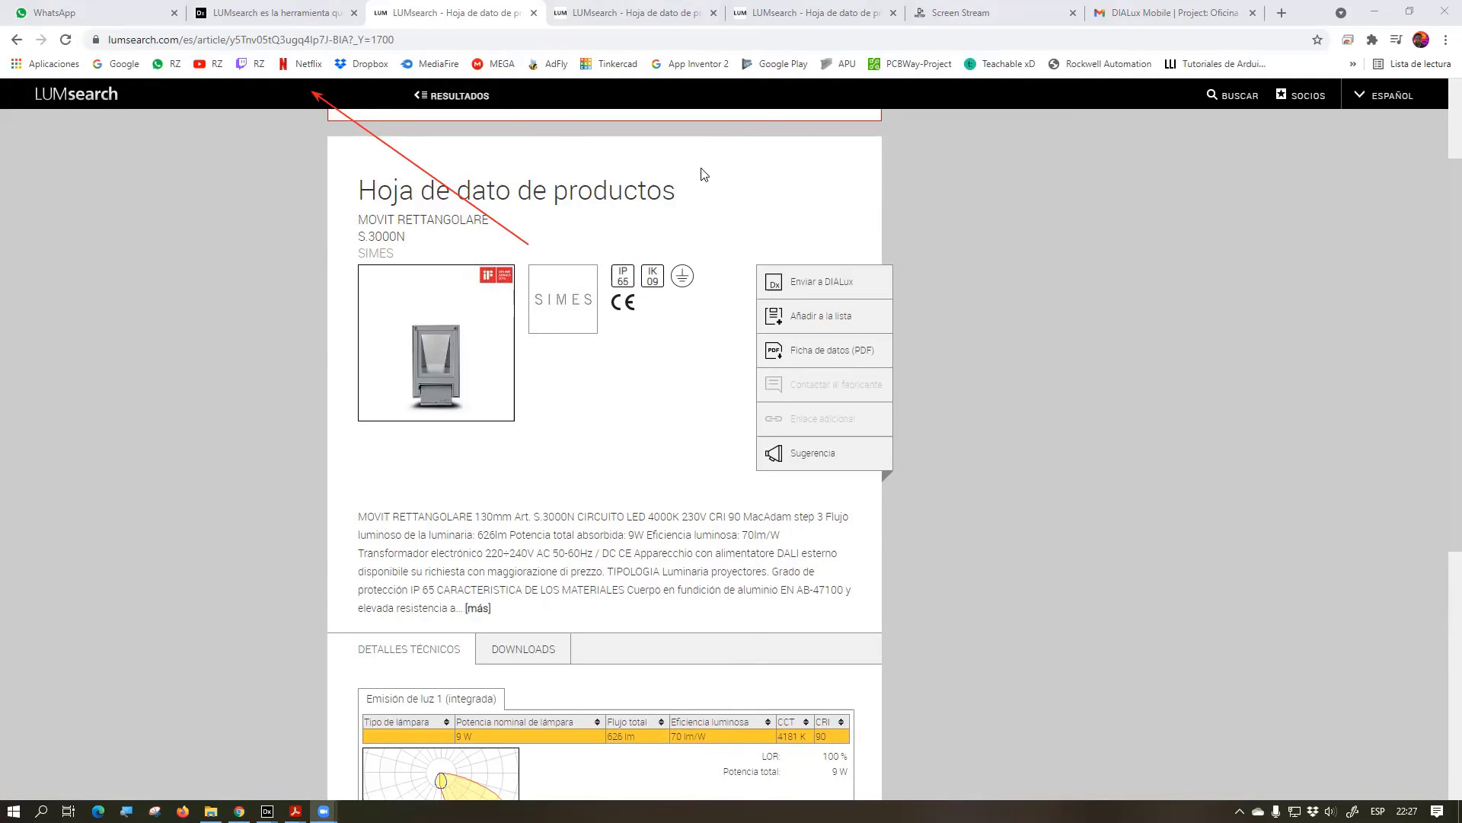
Switch to DIALux evo and draw a line arrangement of 8 MOVIT RETTANGOLARE luminaires along the terrain's rear edge, behind the house
scroll(542, 466, "down", 1)
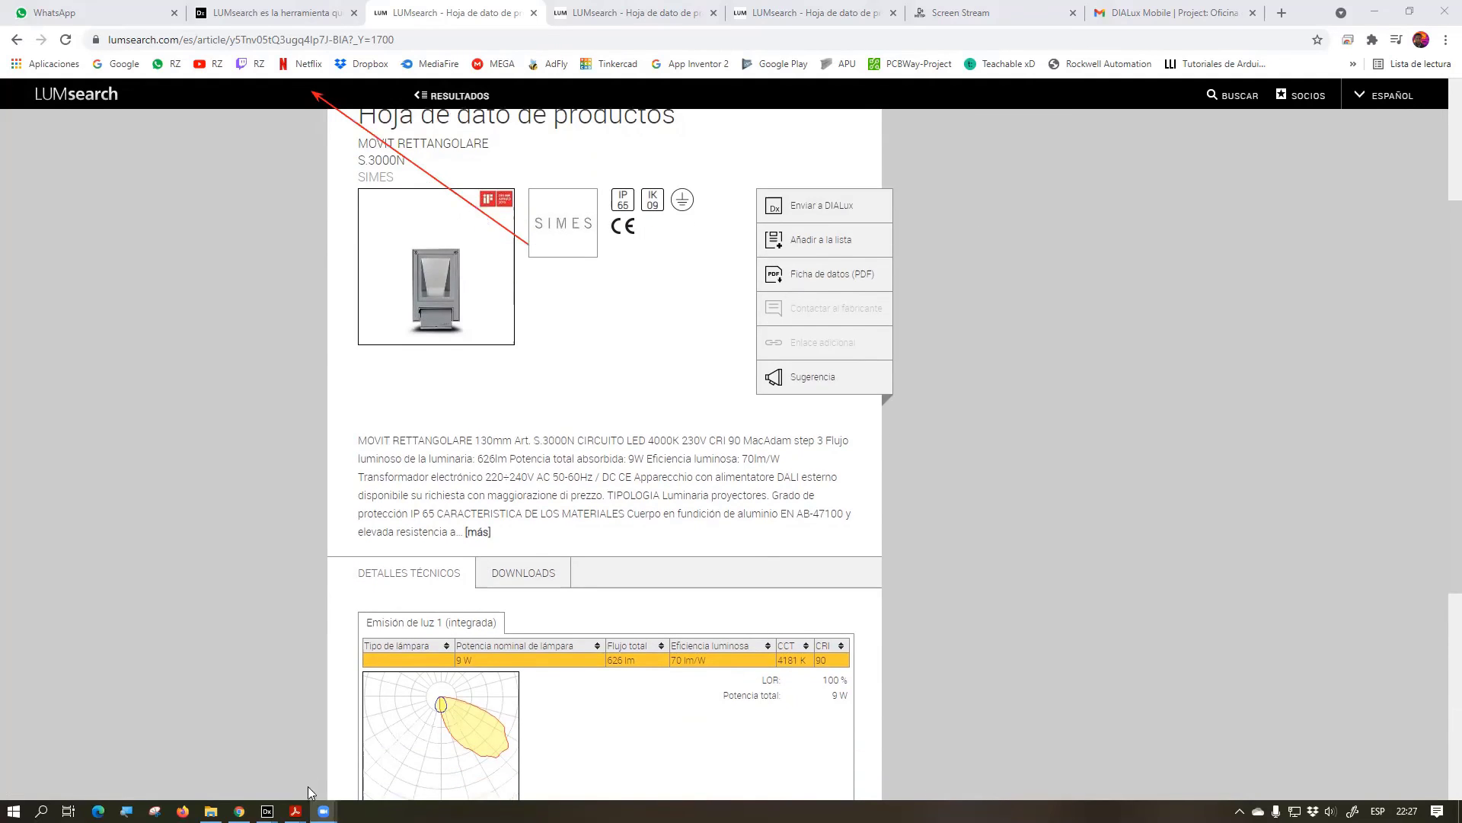
mouse_move(267, 811)
left_click(259, 771)
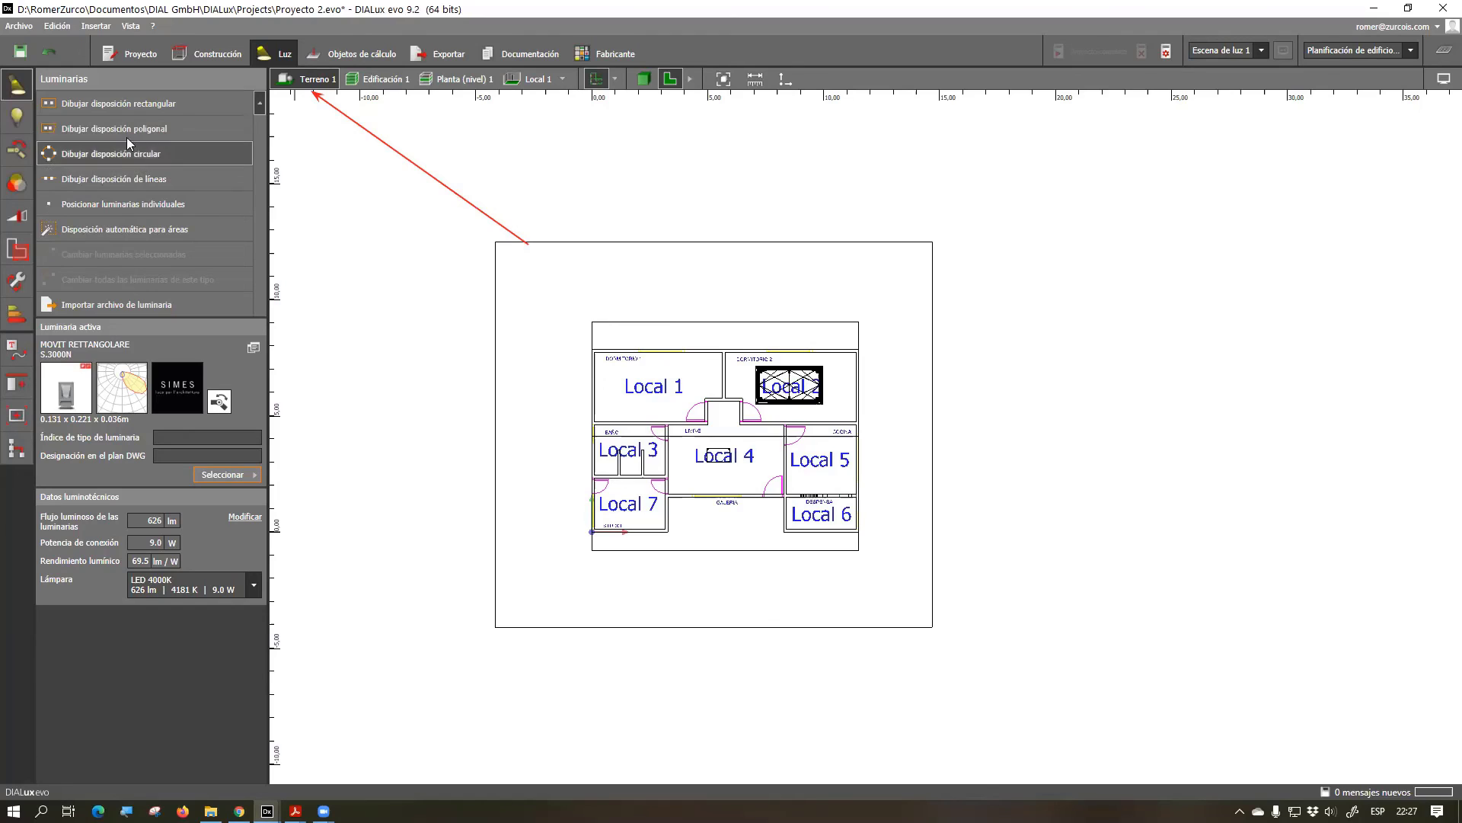
left_click(101, 183)
left_click(525, 274)
left_click(899, 274)
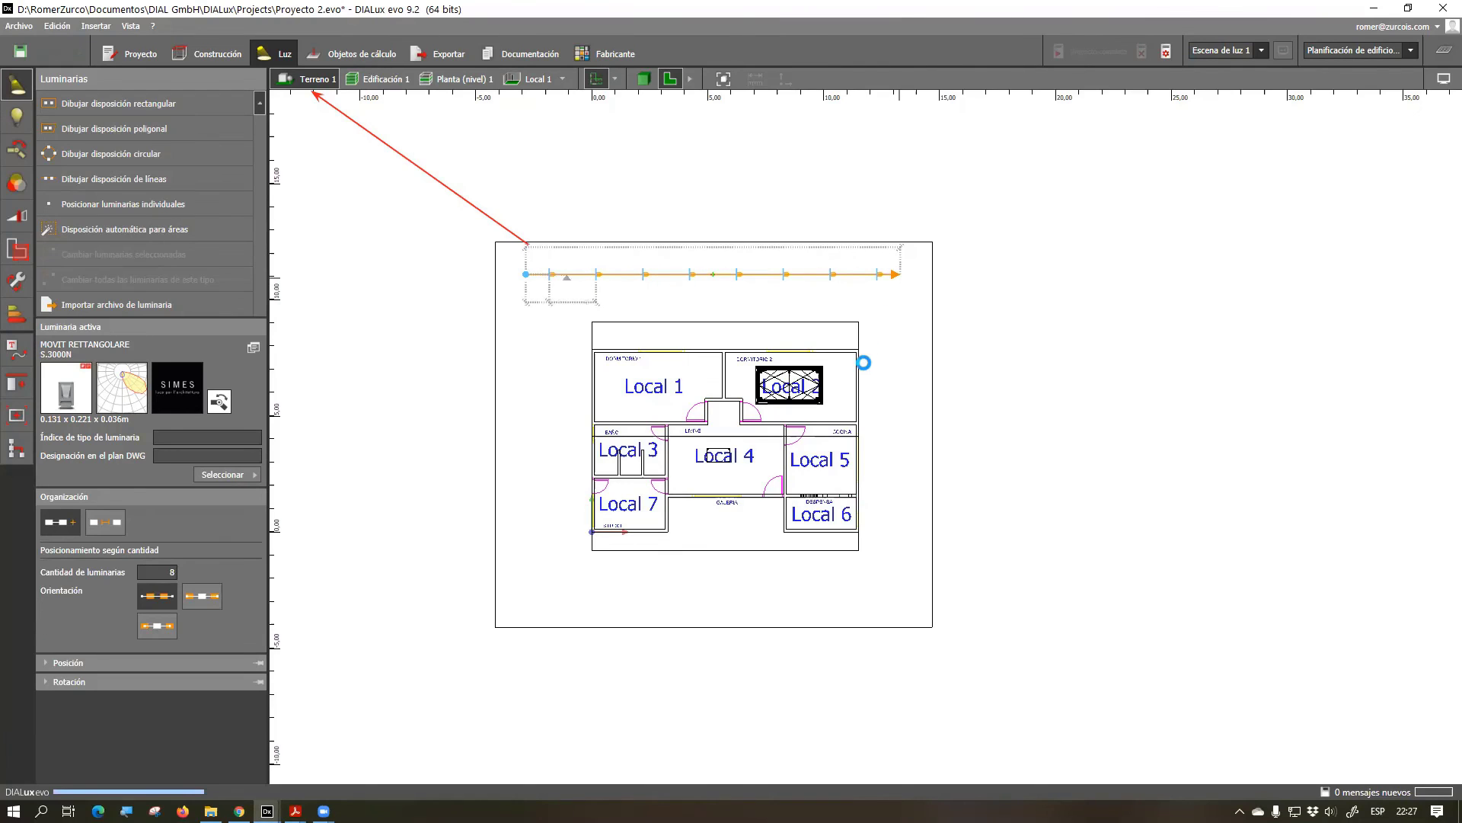
Place two individual luminaires near the terrain's front corners, at about (-2.55, -2.00) m and (12.95, -2.60) m
left_click(131, 219)
left_click(535, 578)
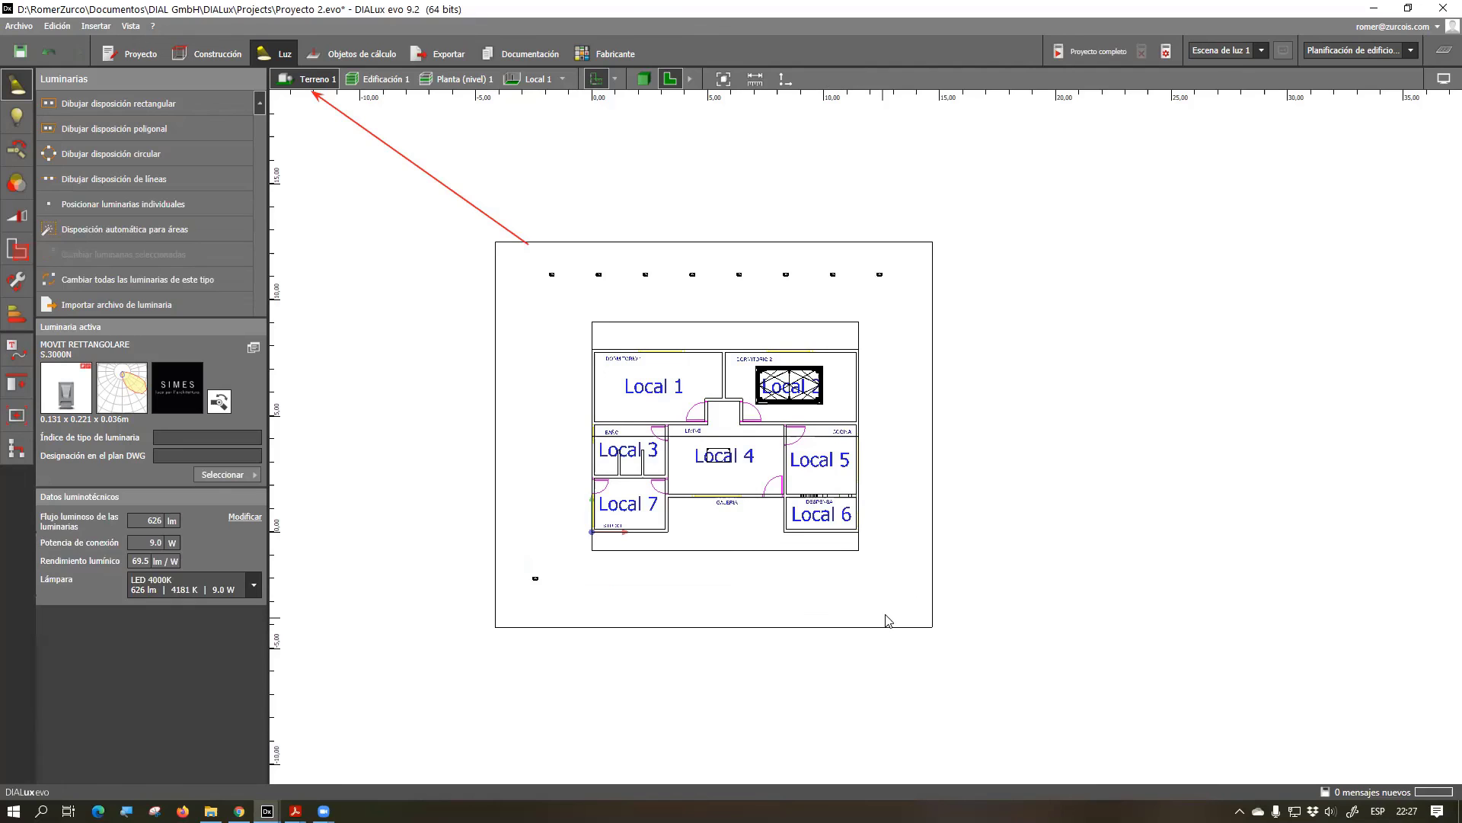
left_click(122, 204)
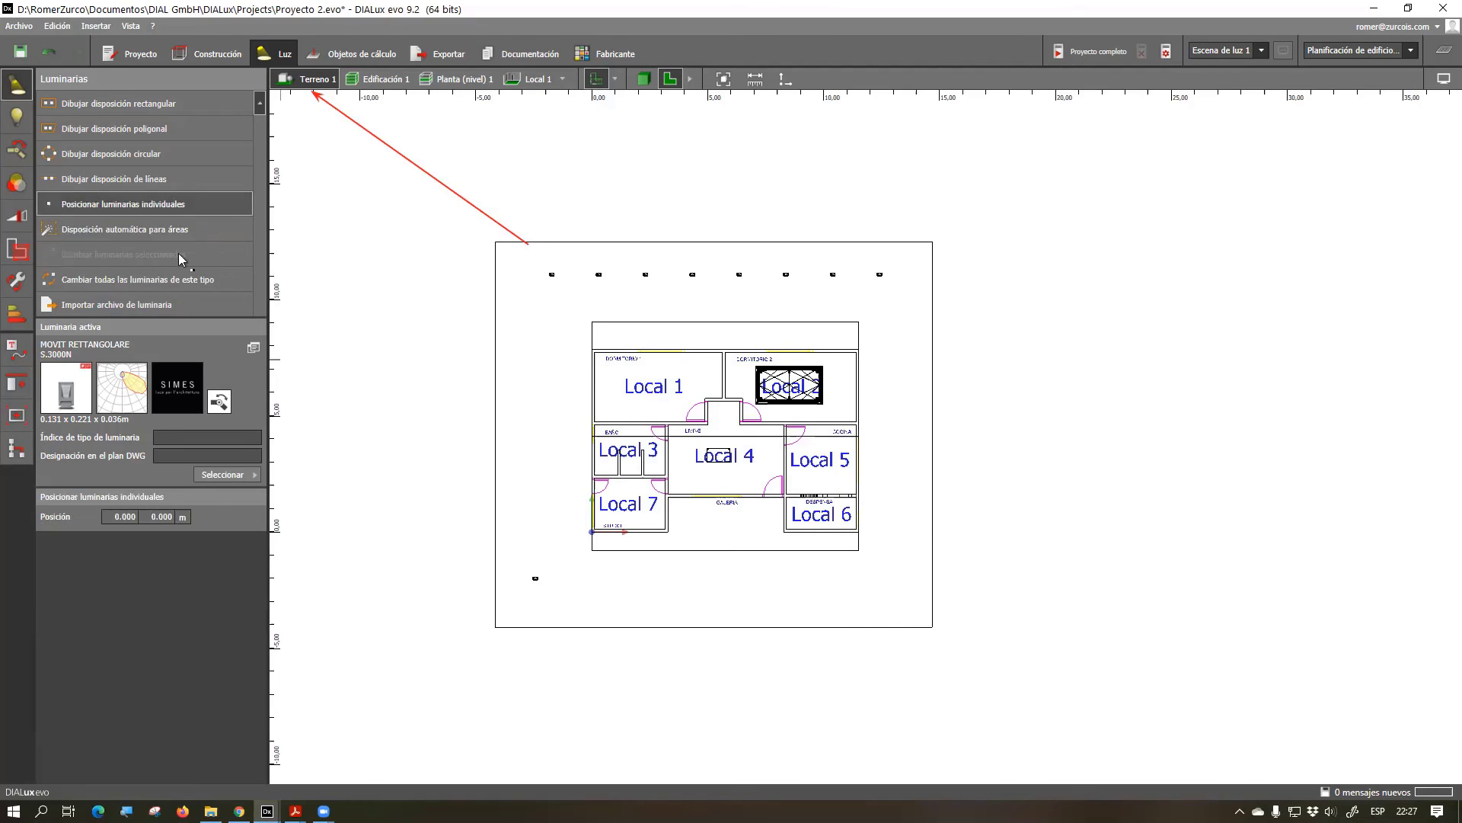
left_click(893, 594)
In the 3D view, rotate the front-left corner luminaire 34° about its vertical axis and tilt it upright
left_click(644, 79)
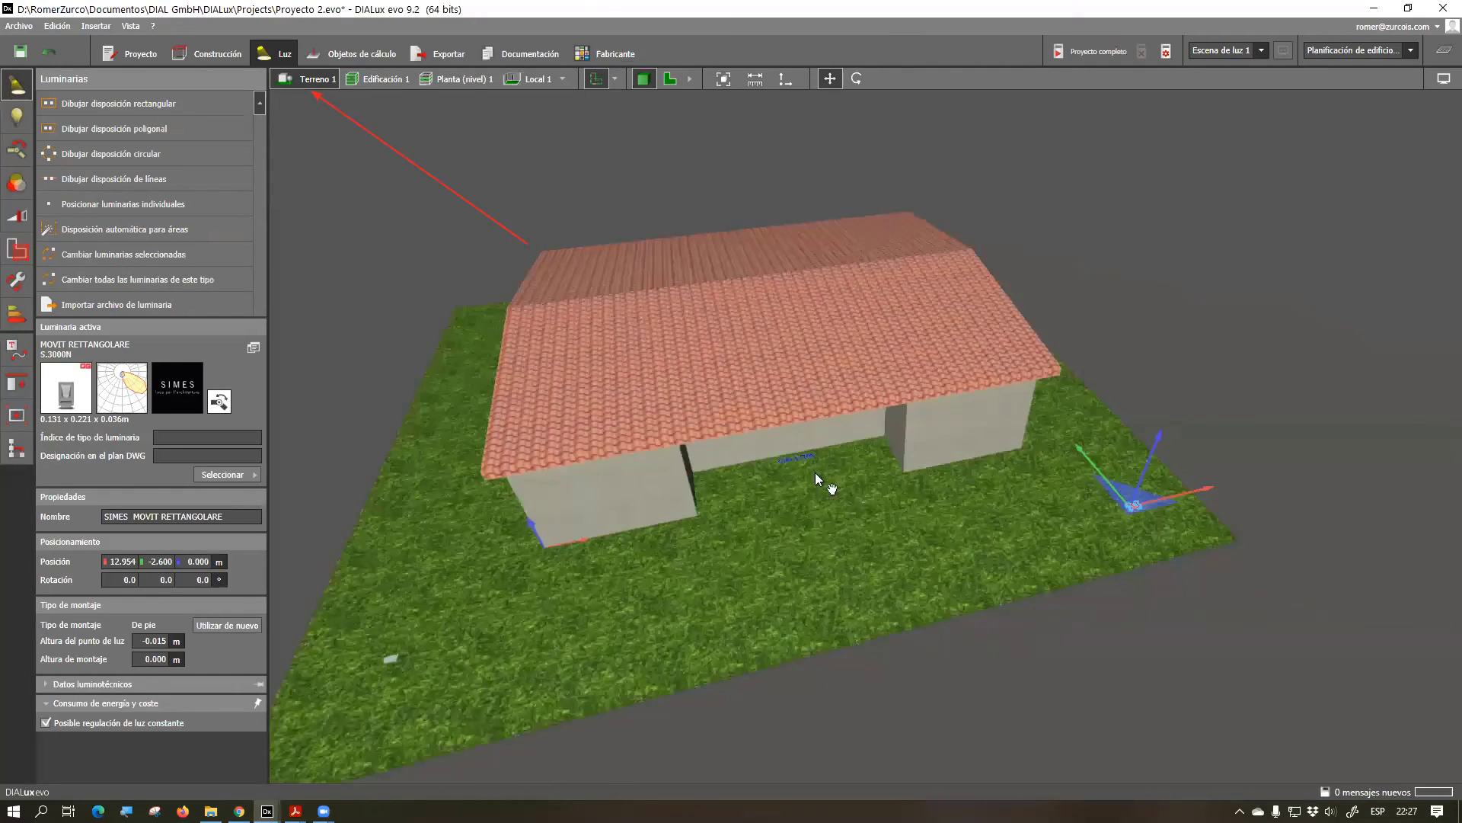
scroll(815, 472, "up", 10)
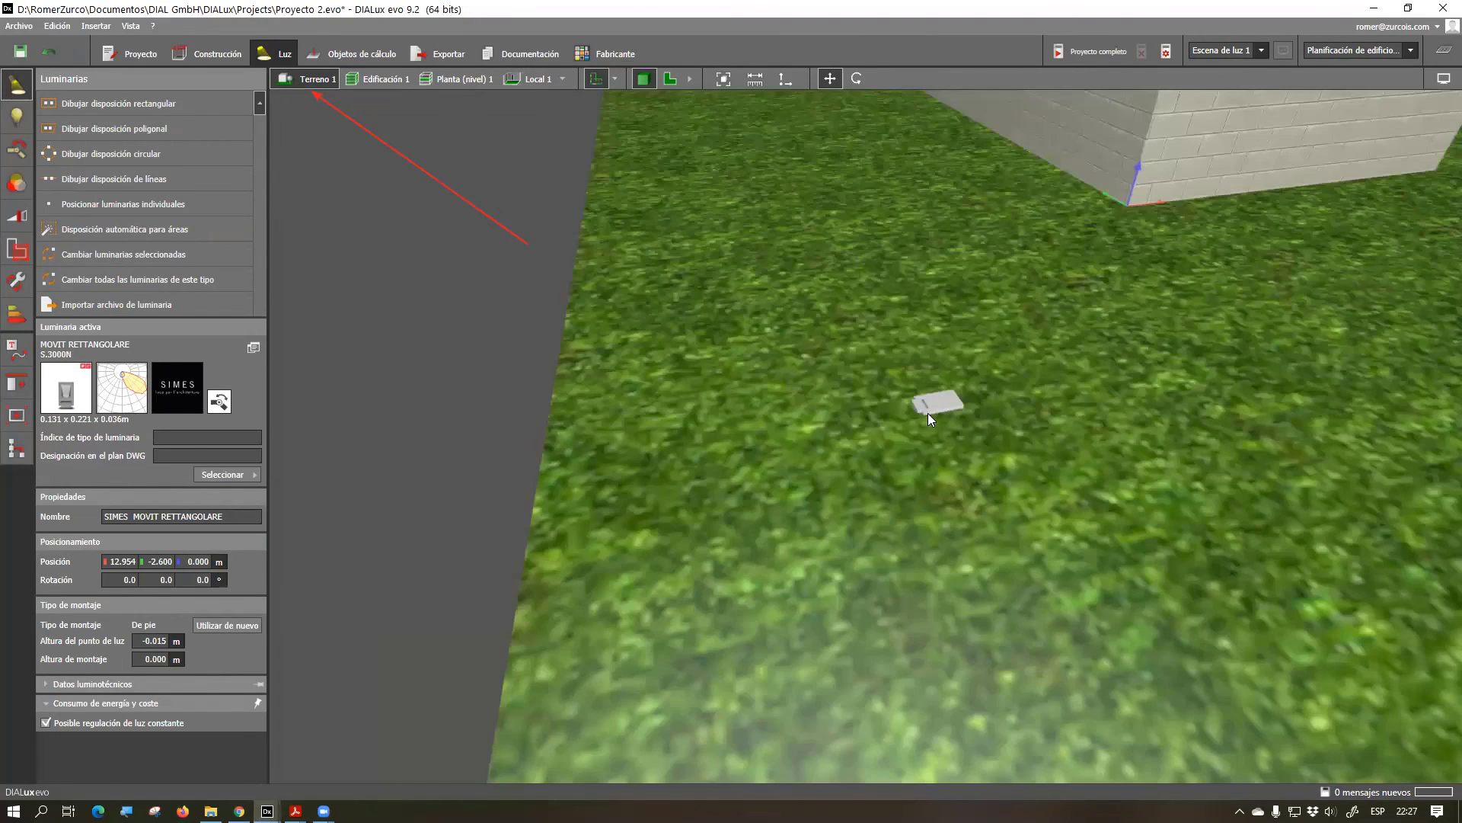
left_click(931, 408)
right_click_drag(1068, 454, 912, 107)
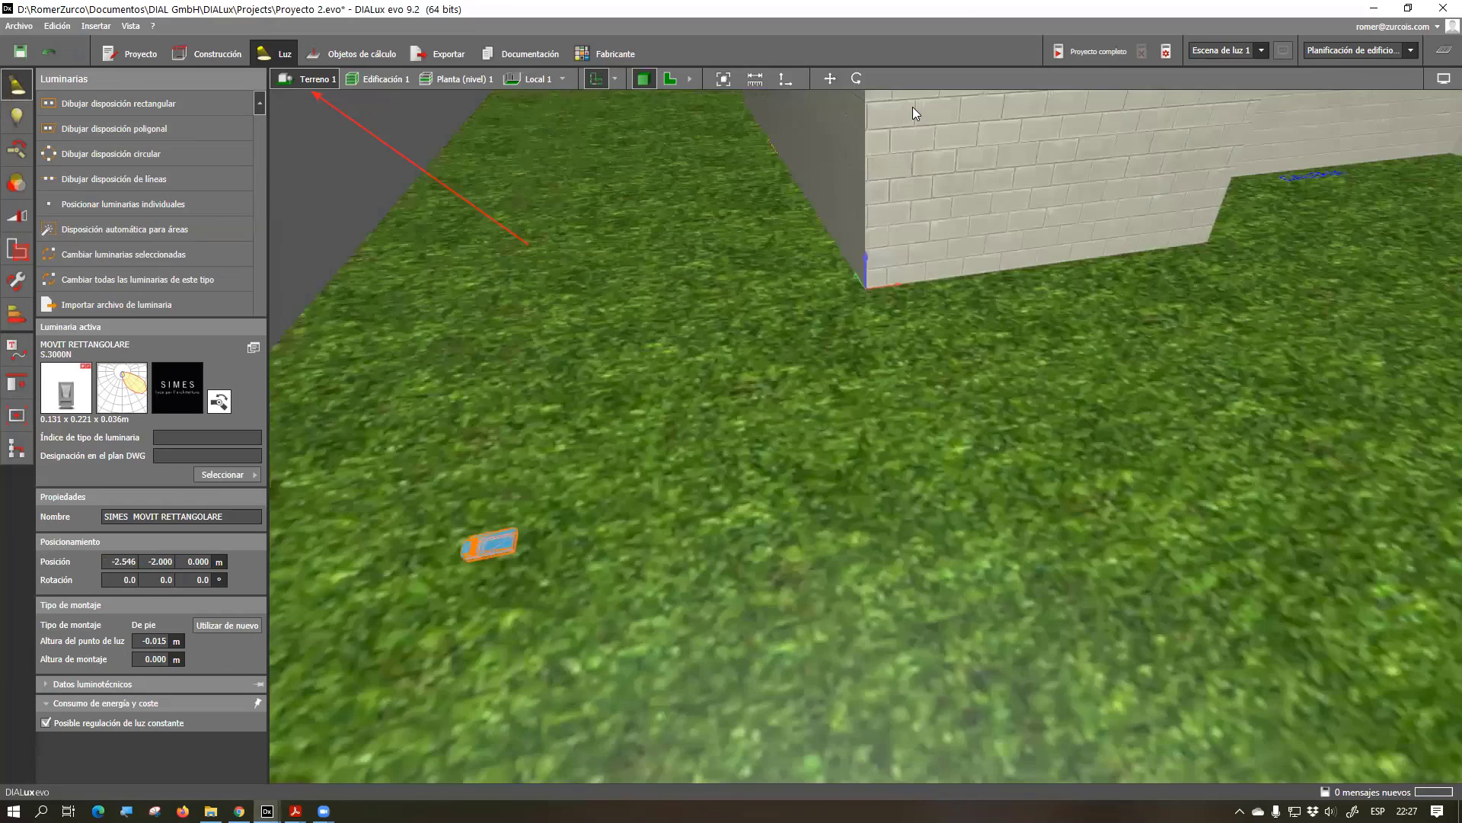
left_click(856, 78)
right_click_drag(624, 449, 628, 338)
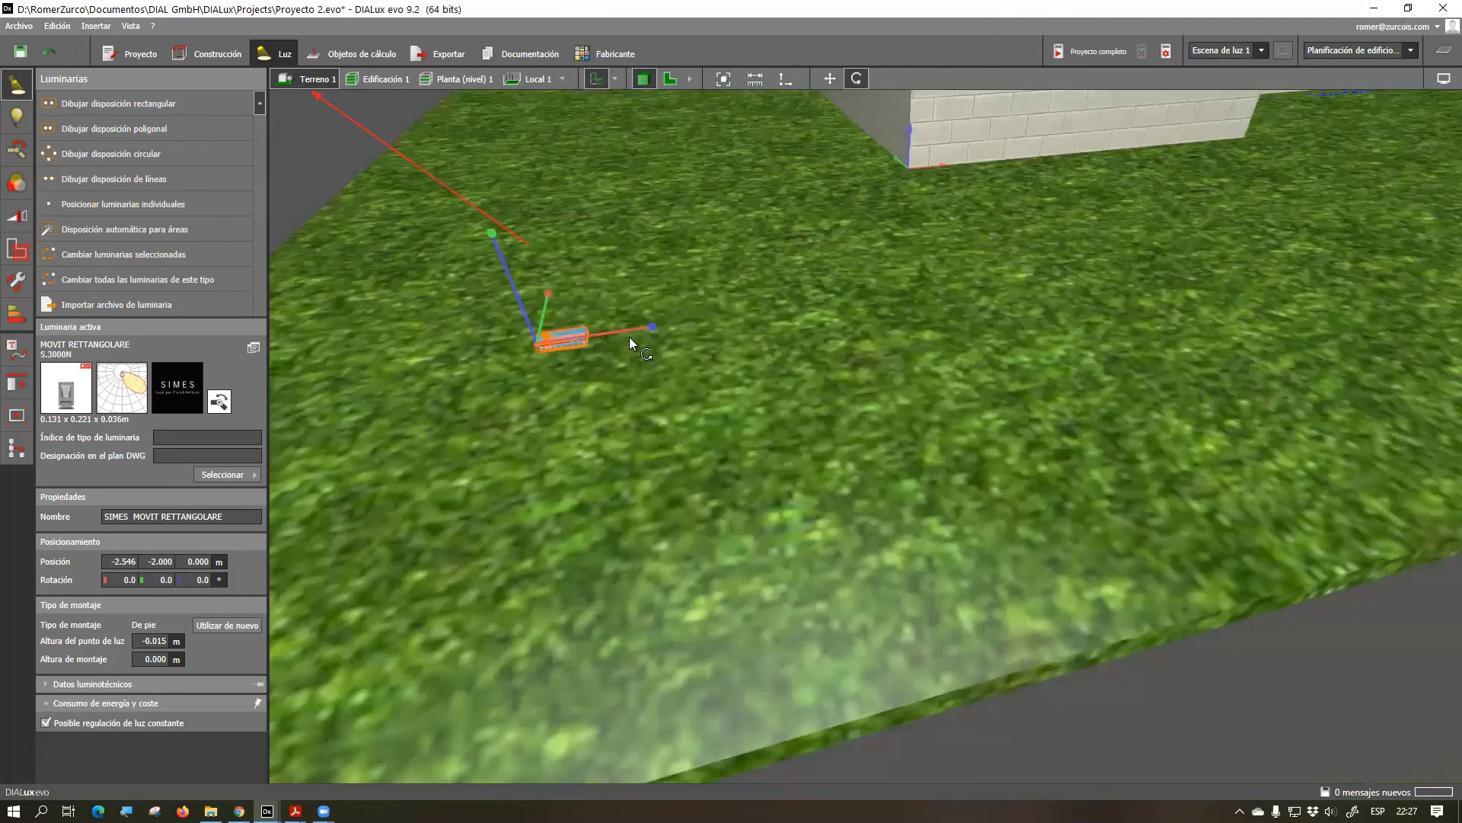
left_click_drag(637, 325, 593, 309)
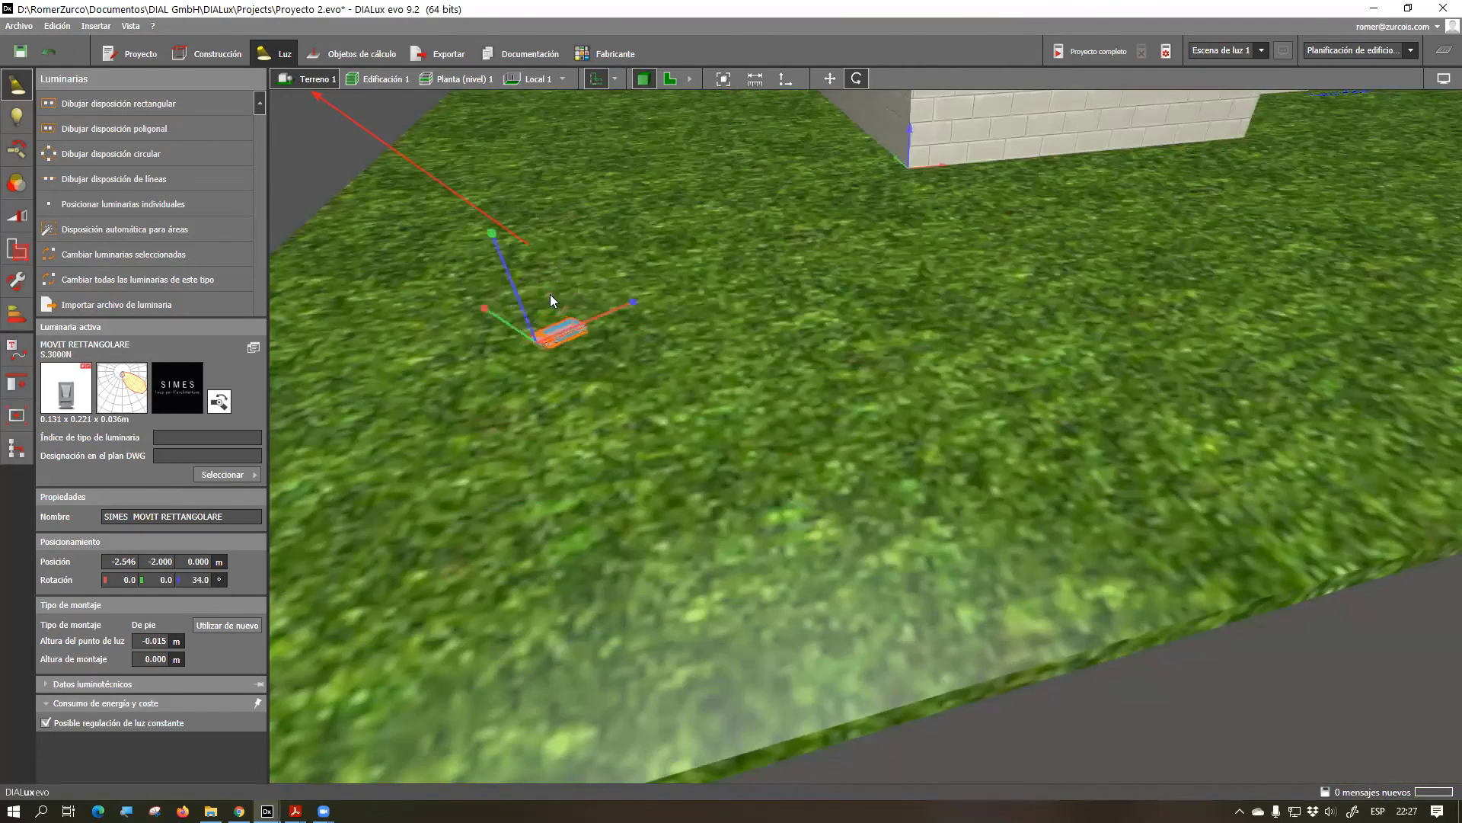
left_click_drag(503, 250, 425, 446)
left_click(872, 442)
Tilt the joint of the front-right corner luminaire to -90° so its head stands upright on the grass
scroll(1175, 689, "down", 10)
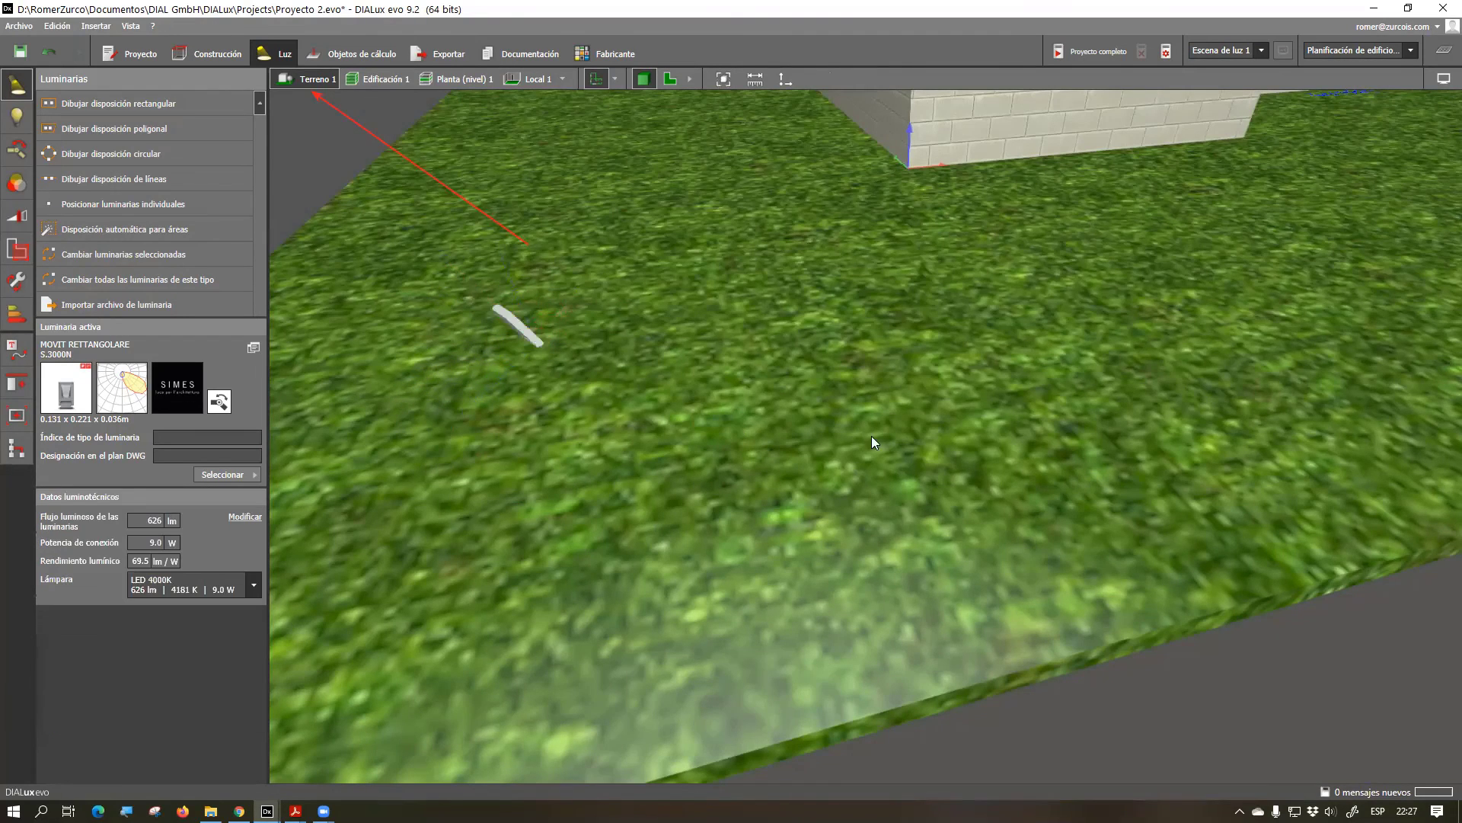
right_click_drag(1039, 663, 731, 653)
scroll(1014, 554, "up", 10)
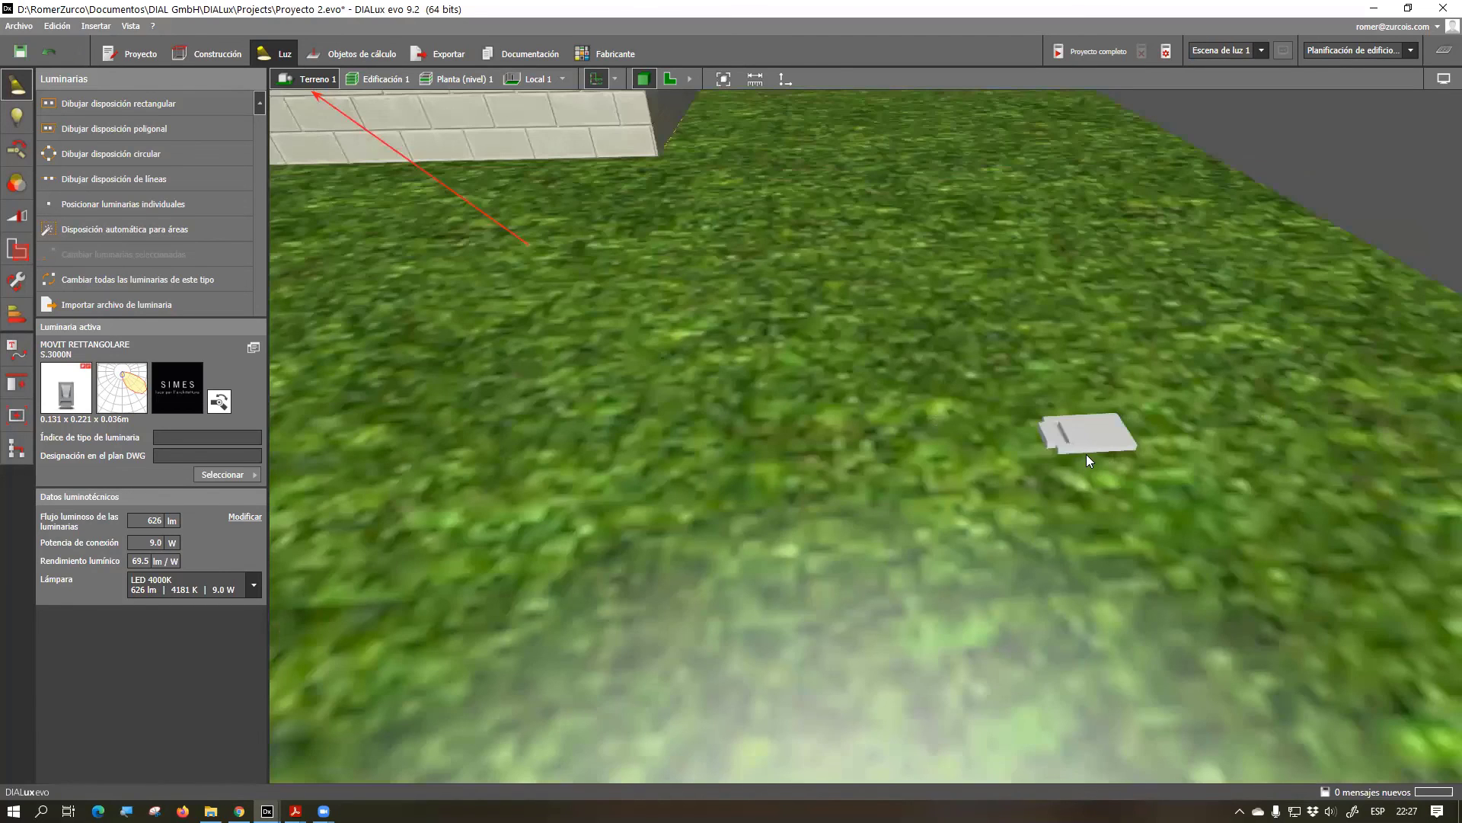
left_click(1084, 454)
left_click(1074, 434)
left_click_drag(1076, 347, 931, 483)
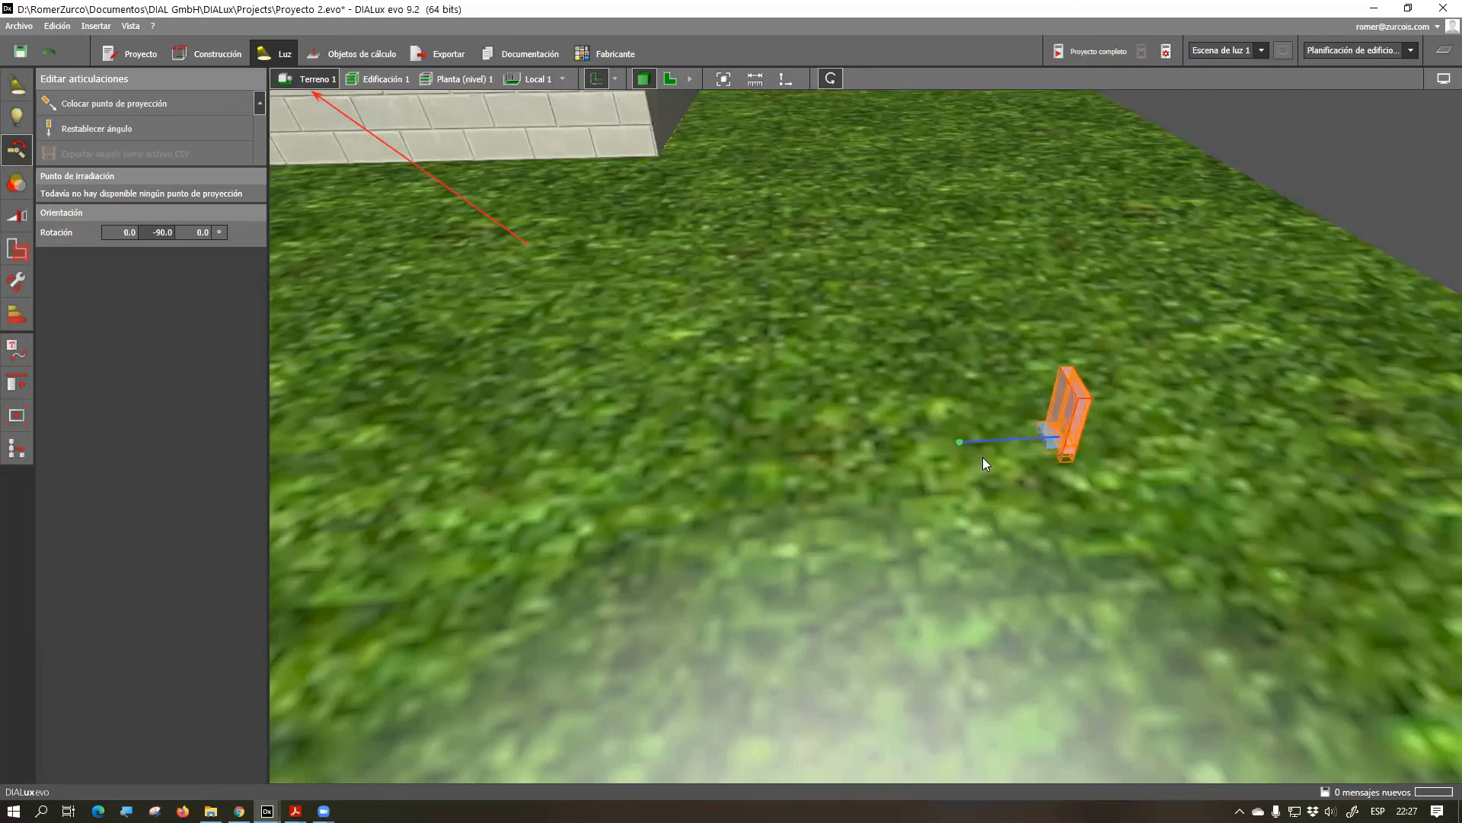
Examine the tilted front-right luminaire and its joint orientation from several angles
left_click_drag(1266, 502, 732, 500)
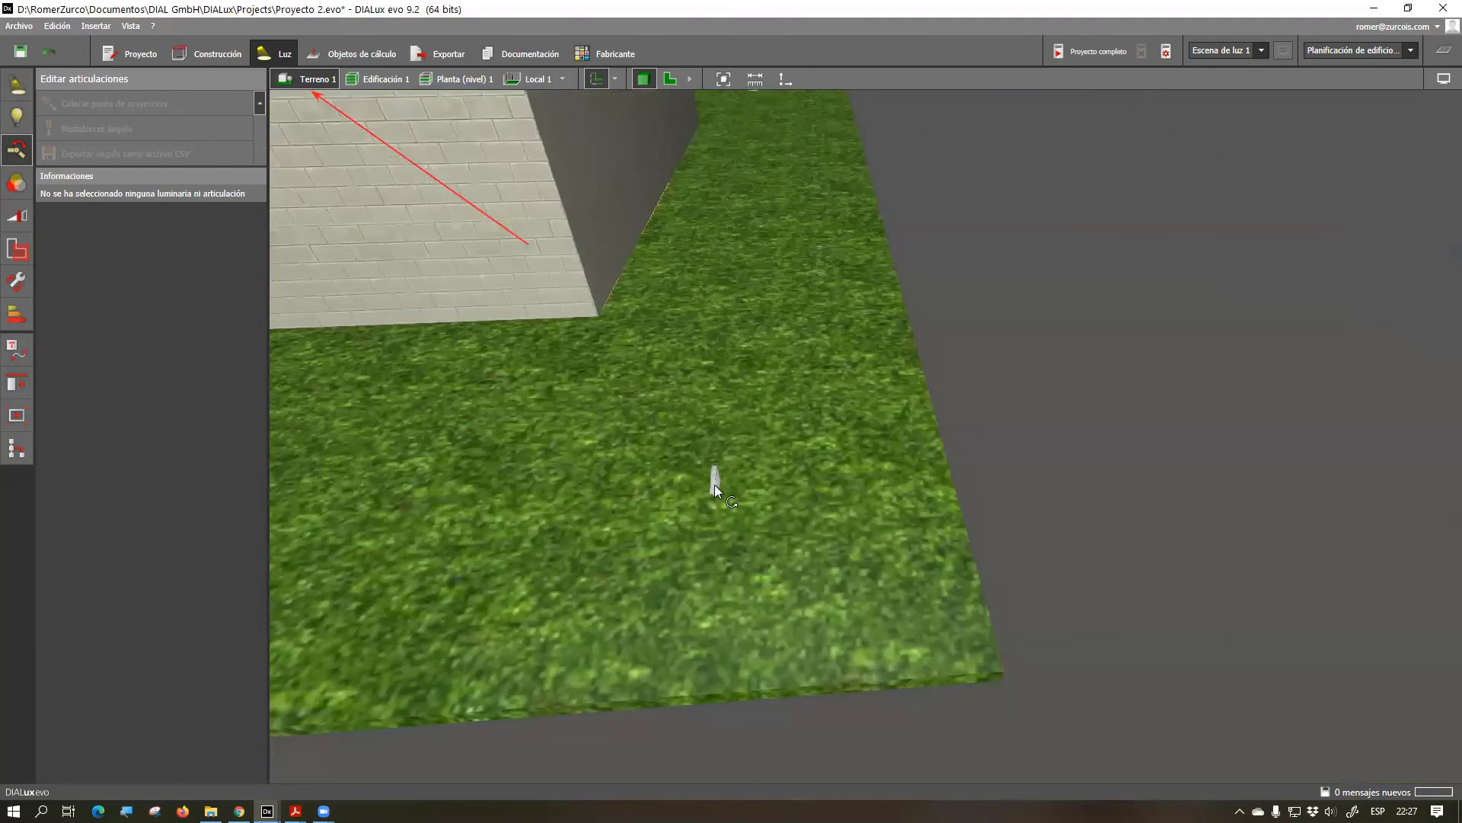
left_click(716, 483)
left_click_drag(637, 506, 743, 523)
left_click_drag(850, 499, 660, 538)
scroll(660, 537, "up", 3)
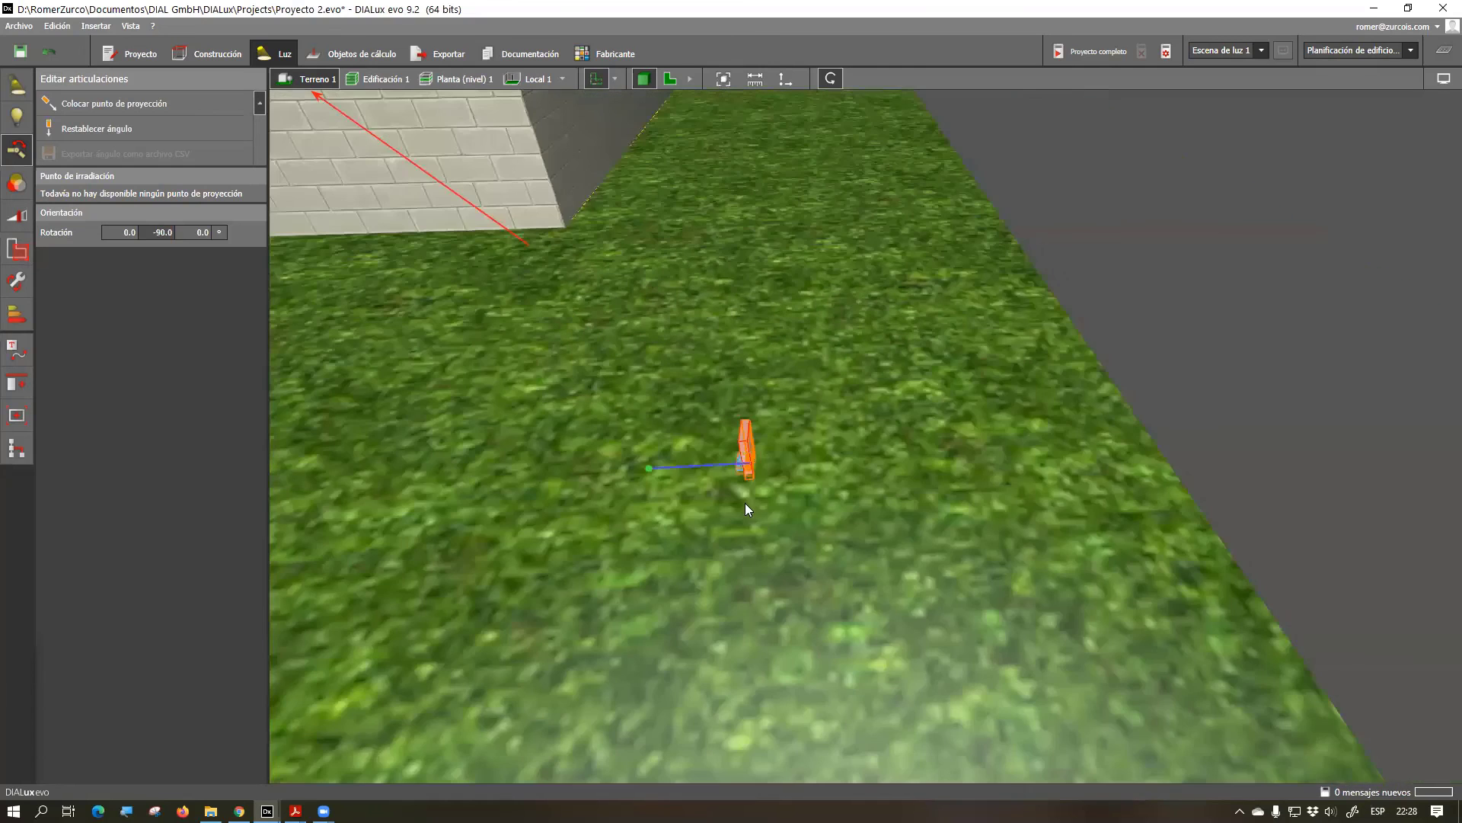
scroll(792, 525, "up", 2)
left_click(818, 547)
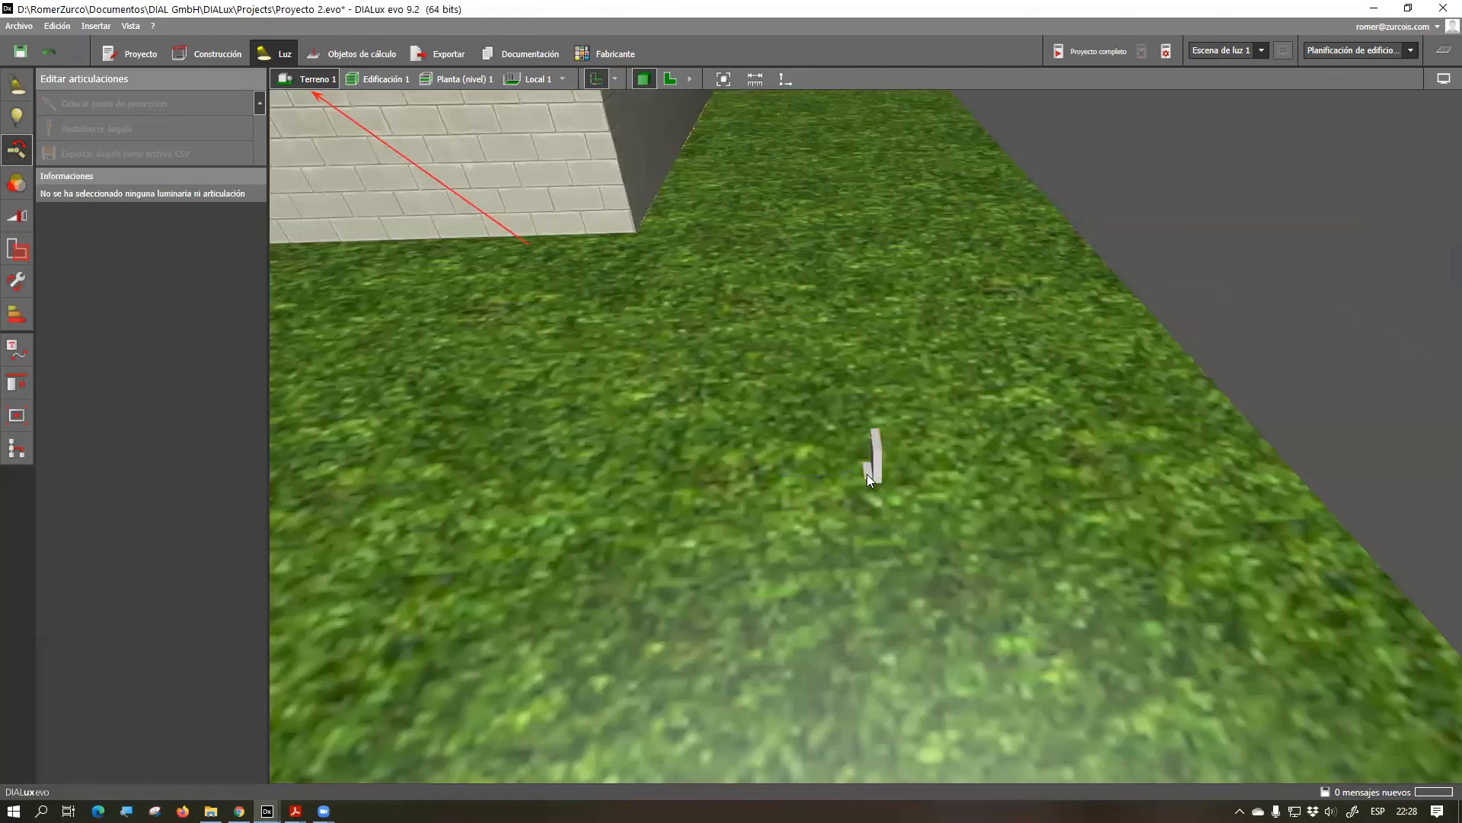
left_click(867, 474)
left_click(863, 448)
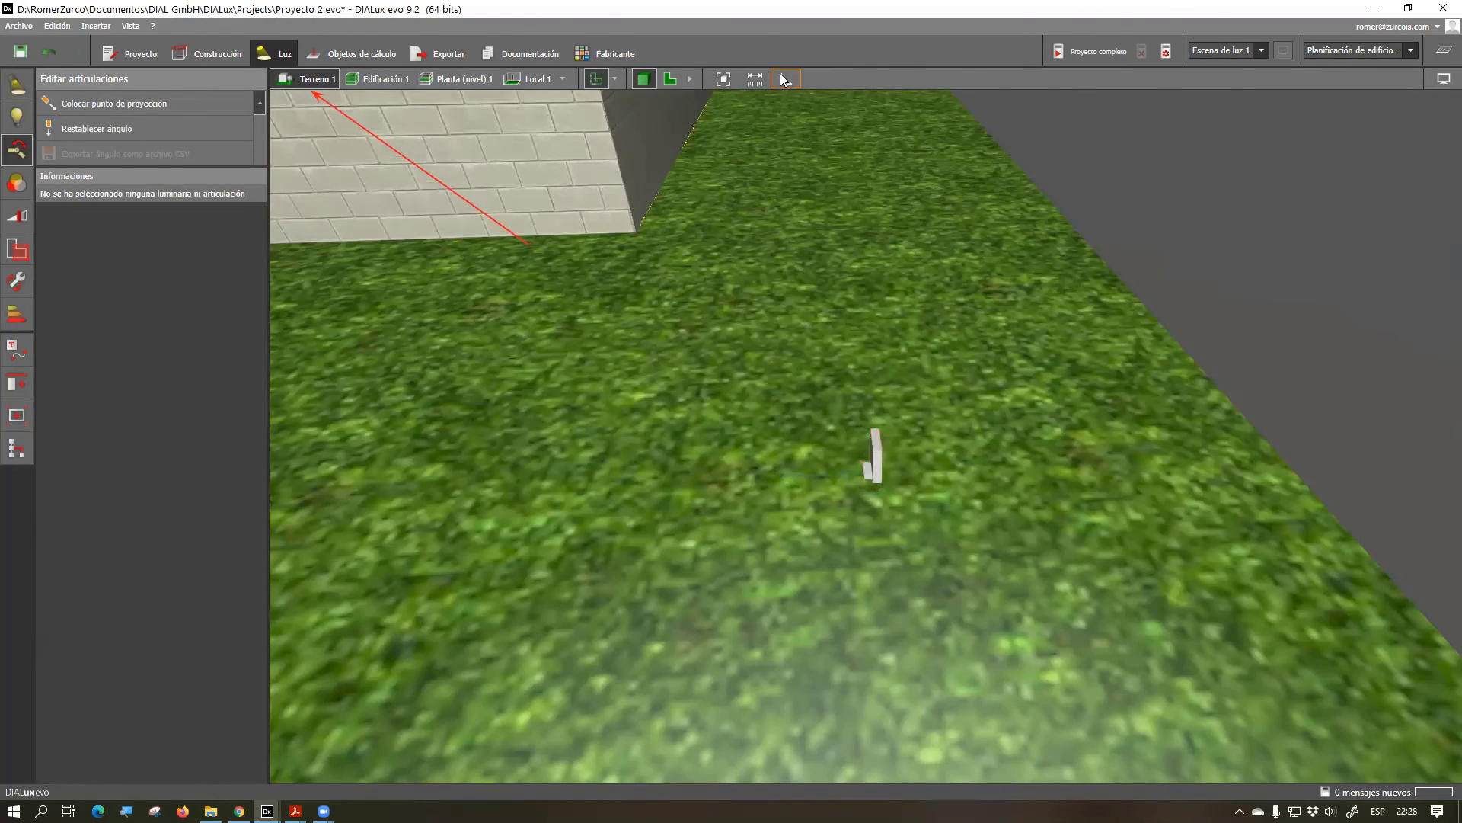
left_click(862, 445)
scroll(849, 434, "down", 10)
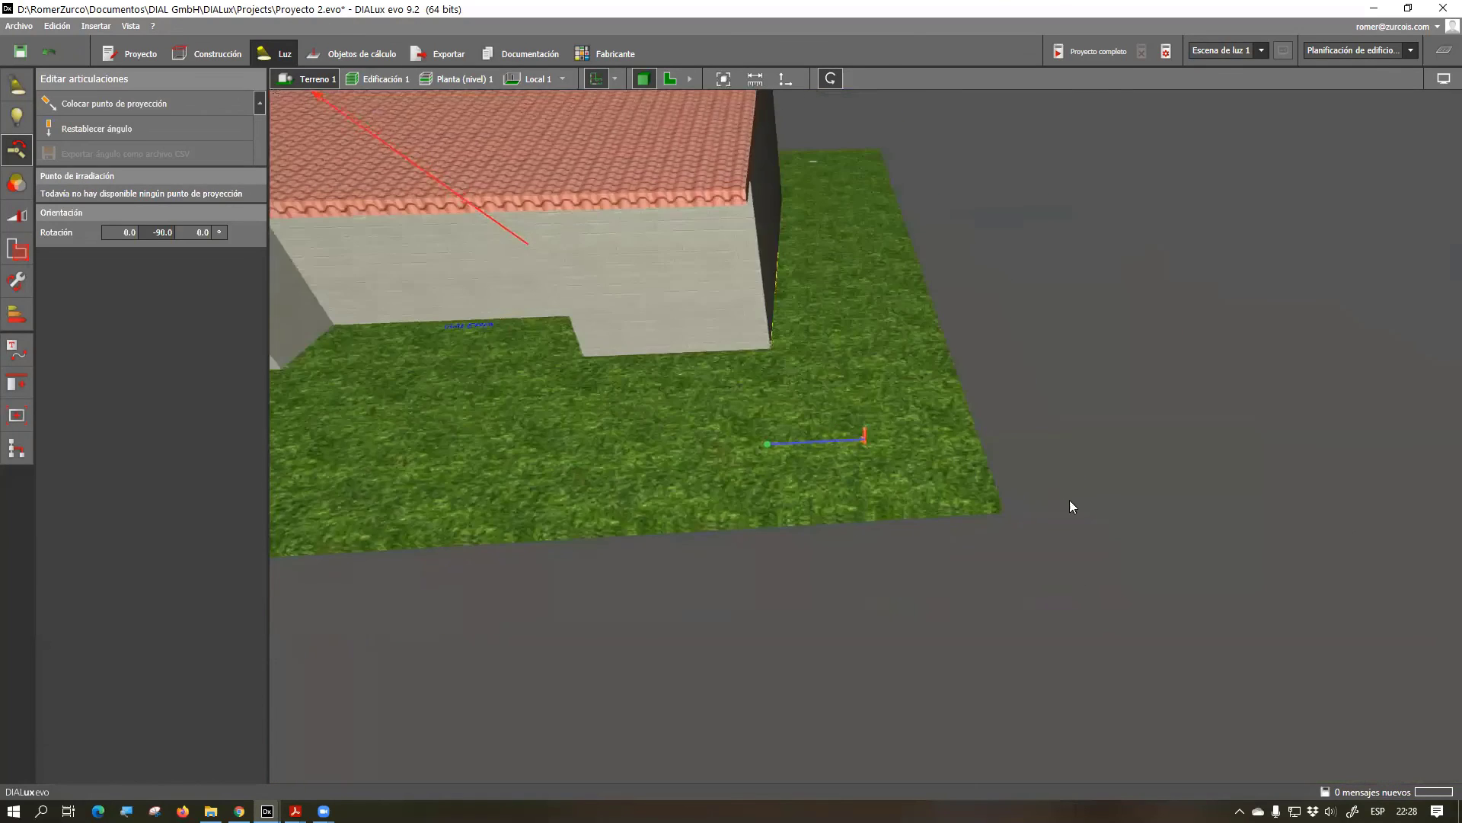
Tilt the joints of the first two luminaires in the row behind the house, the second one to -70.8°
left_click_drag(1044, 496, 673, 457)
scroll(845, 409, "up", 5)
left_click_drag(910, 523, 794, 384)
scroll(1016, 509, "down", 5)
scroll(1100, 510, "up", 5)
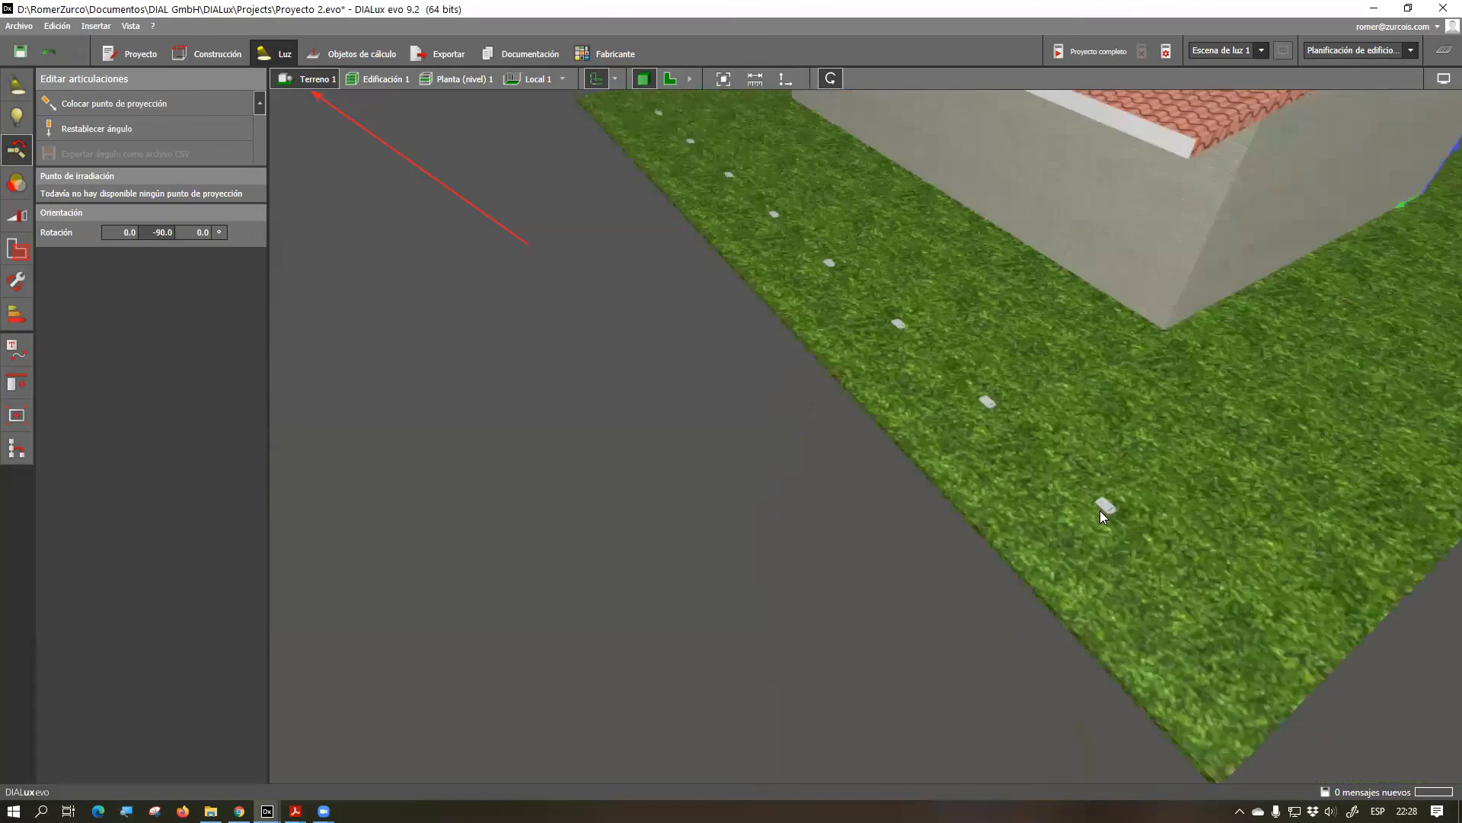
left_click(1105, 508)
left_click_drag(1147, 441, 1202, 591)
left_click(986, 401)
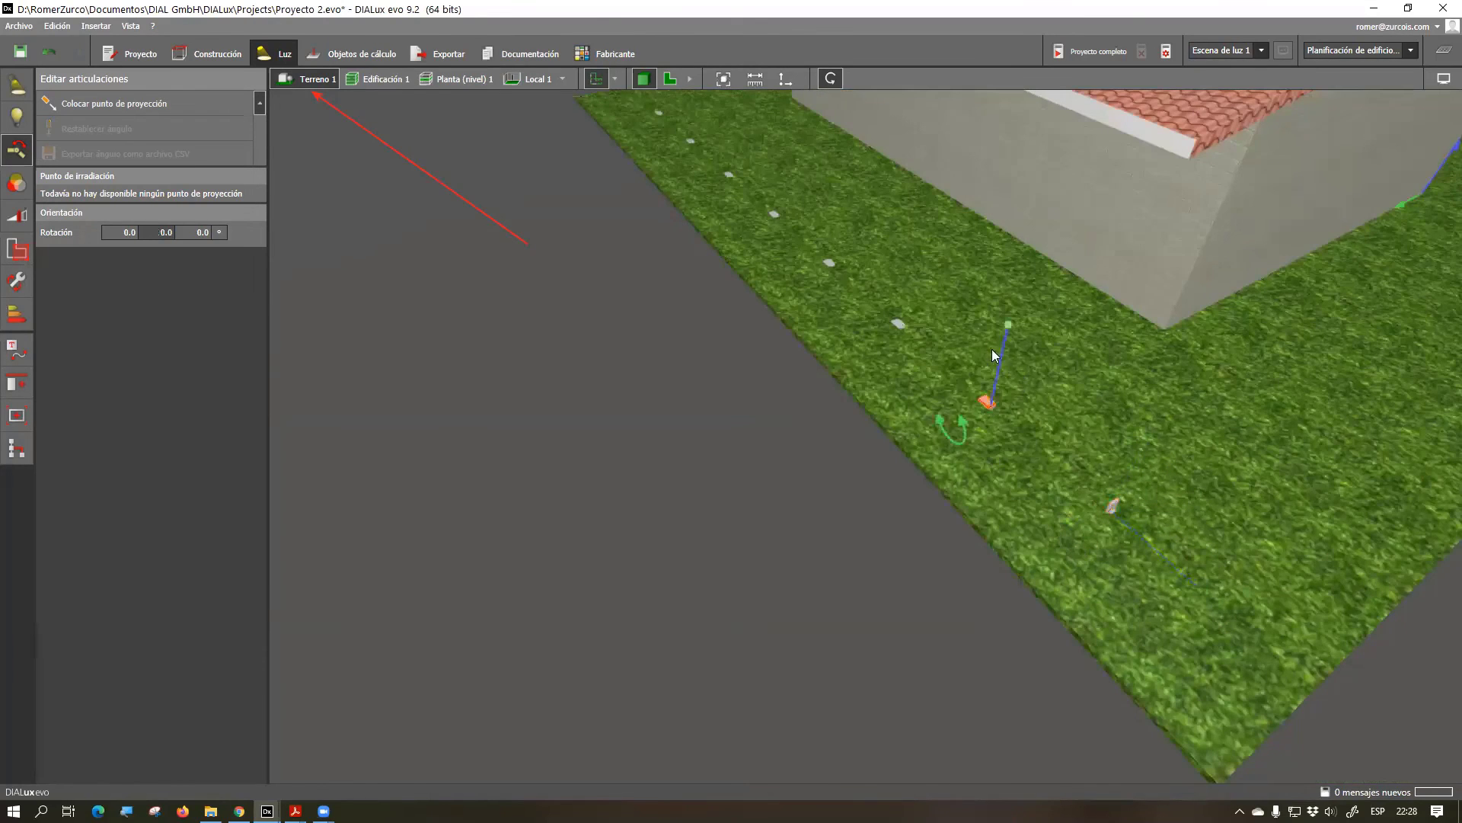
left_click_drag(1011, 324, 1073, 443)
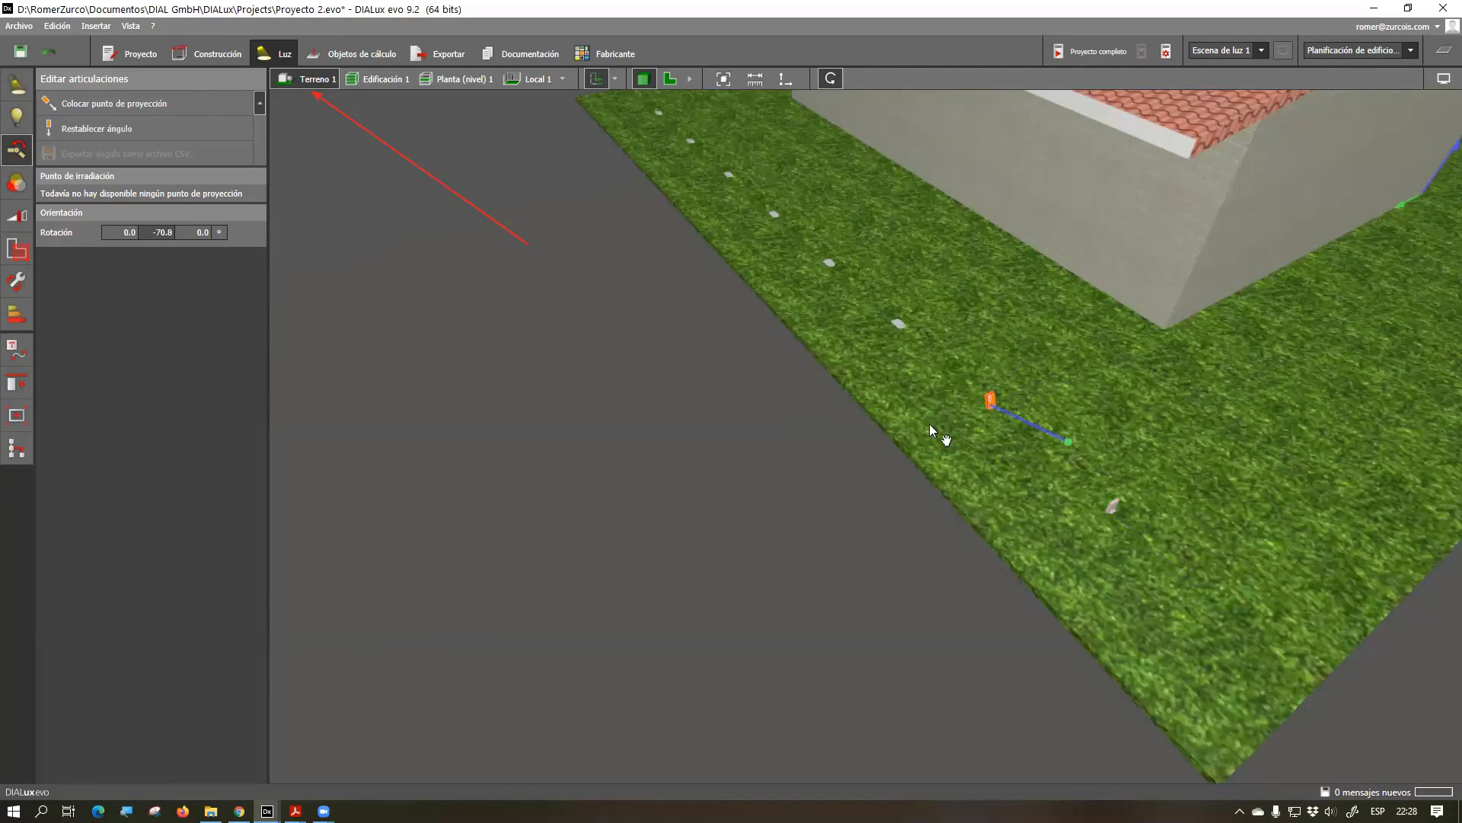
Tilt the joints of the third and fourth luminaires in the row behind the house, the fourth one to -85.3°
middle_click_drag(930, 423, 966, 461)
left_click(970, 437)
left_click_drag(983, 408, 1044, 508)
left_click(894, 366)
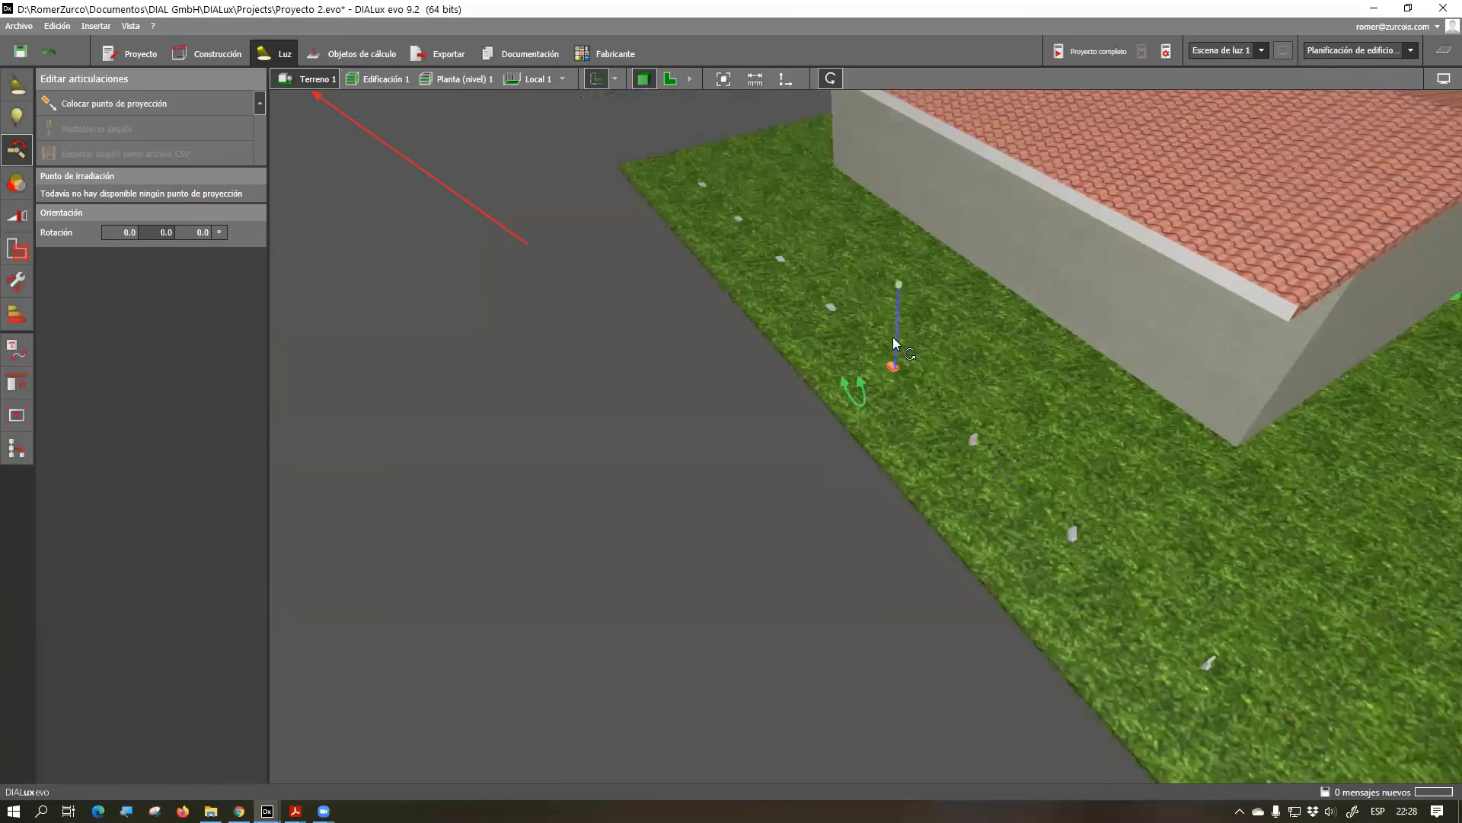
left_click_drag(897, 283, 958, 421)
middle_click_drag(895, 472, 873, 413)
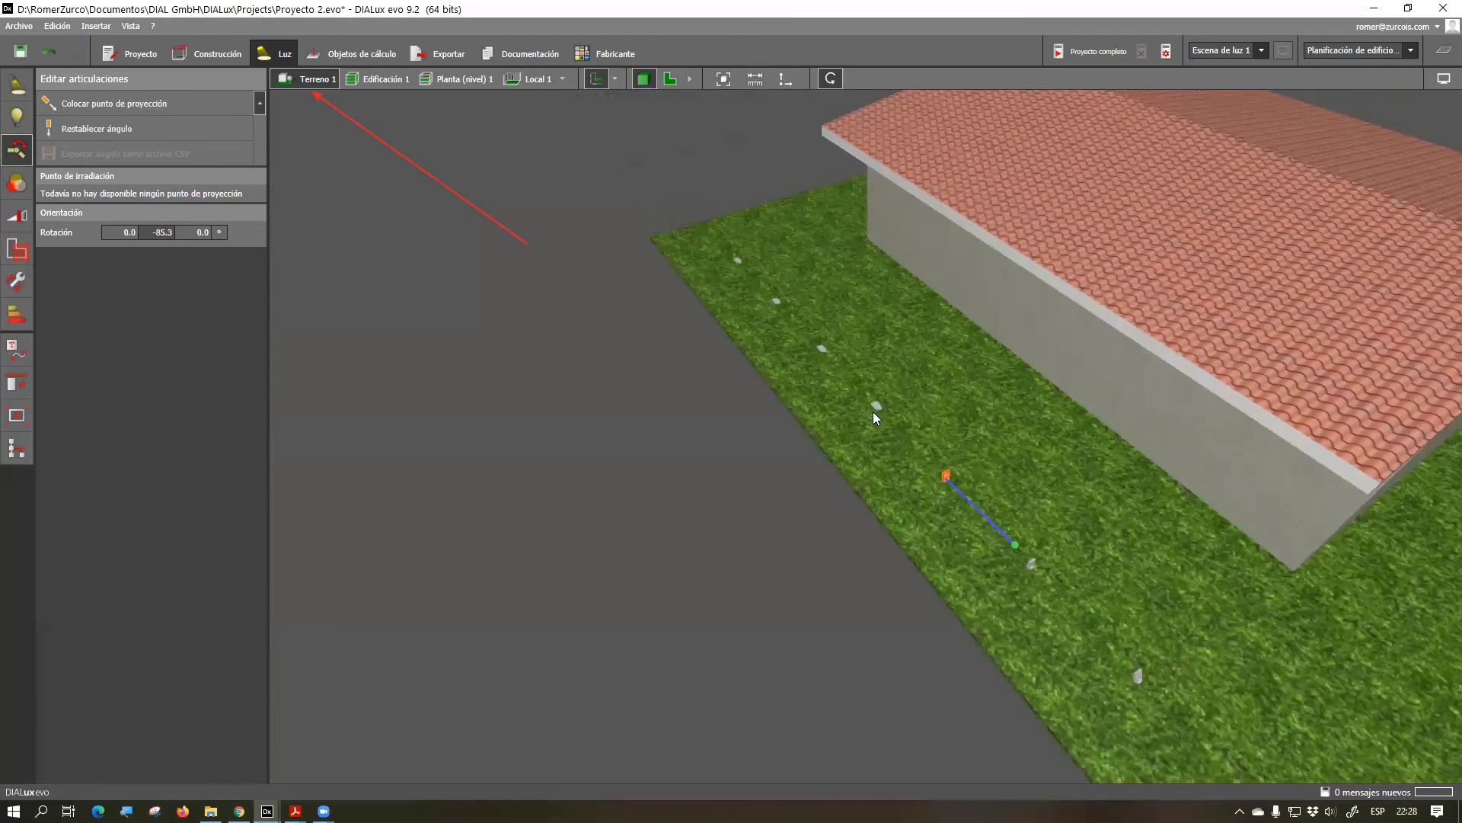
Tilt the joints of the fifth and sixth luminaires in the row behind the house so their heads stand upright
left_click(876, 406)
left_click_drag(881, 329, 821, 356)
middle_click_drag(821, 356, 823, 347)
left_click(823, 332)
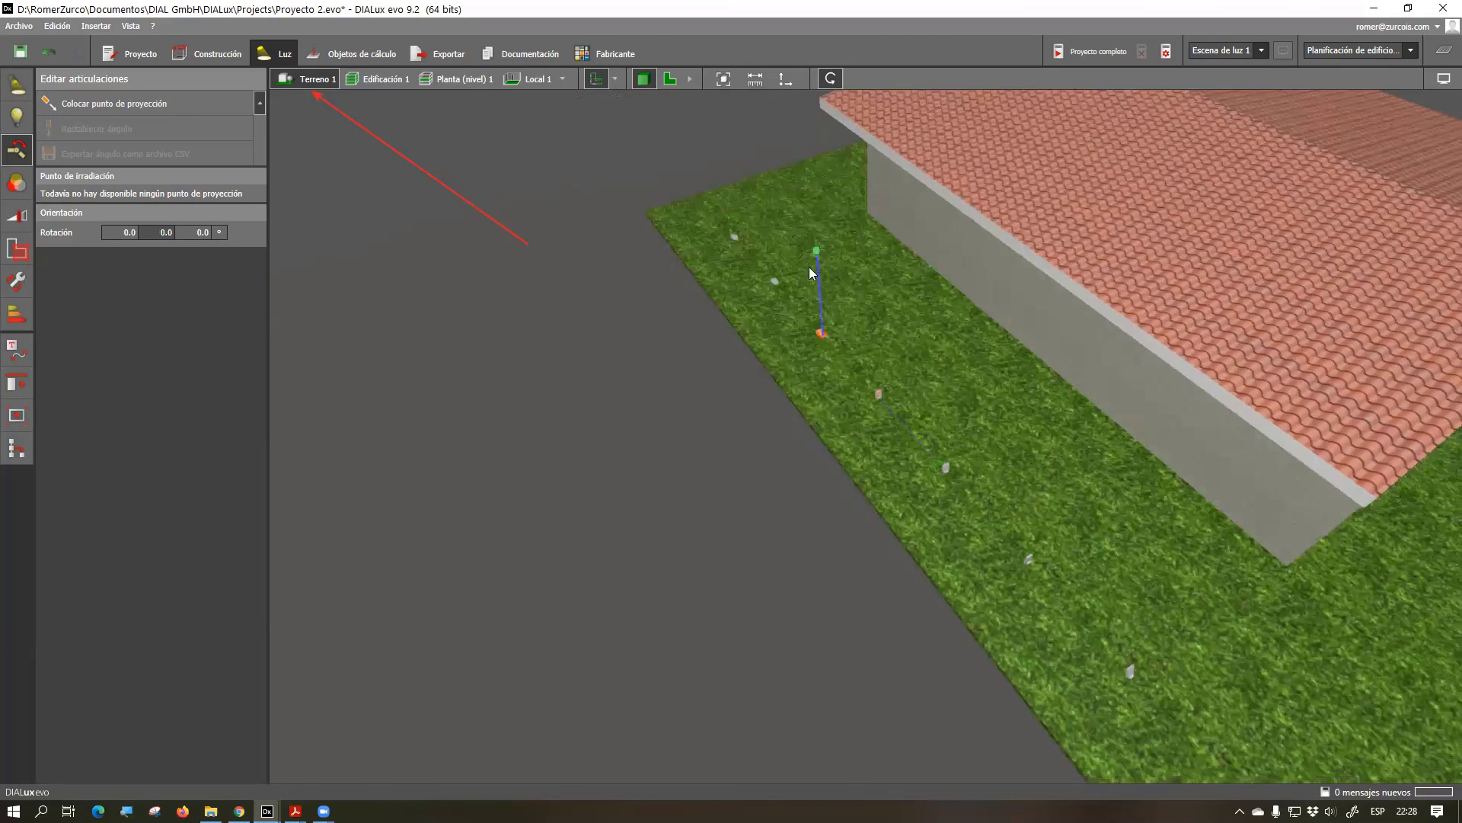
left_click_drag(817, 273, 878, 394)
Tilt the joints of the last two luminaires in the row behind the house, the final one to -90°
left_click(776, 281)
left_click_drag(765, 200, 730, 303)
left_click(734, 237)
left_click_drag(720, 137, 787, 294)
Calculate the lighting for the complete project
left_click_drag(989, 468, 1073, 649)
left_click_drag(897, 460, 884, 512)
left_click_drag(879, 562, 1342, 406)
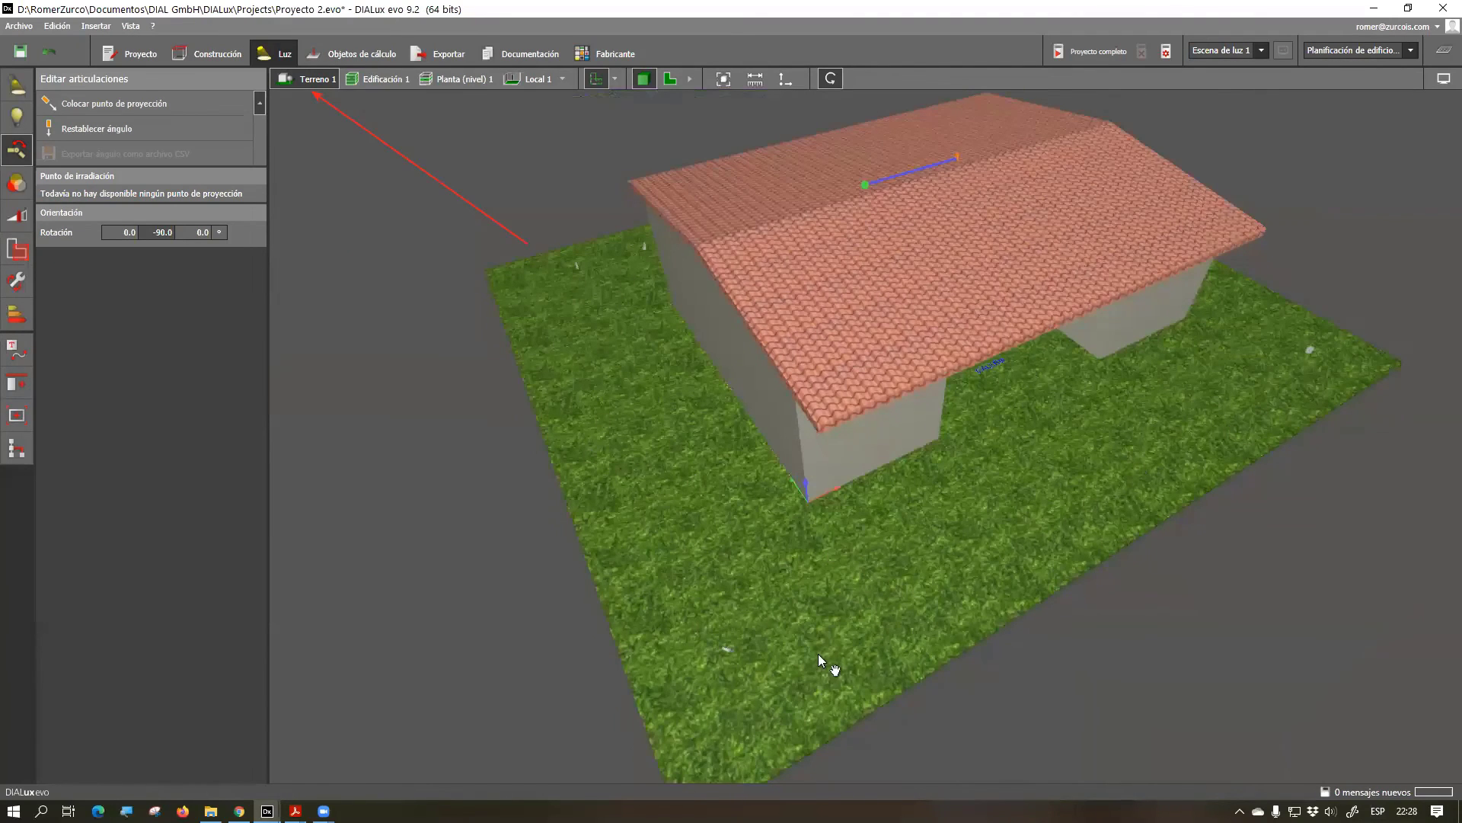
middle_click_drag(818, 653, 779, 640)
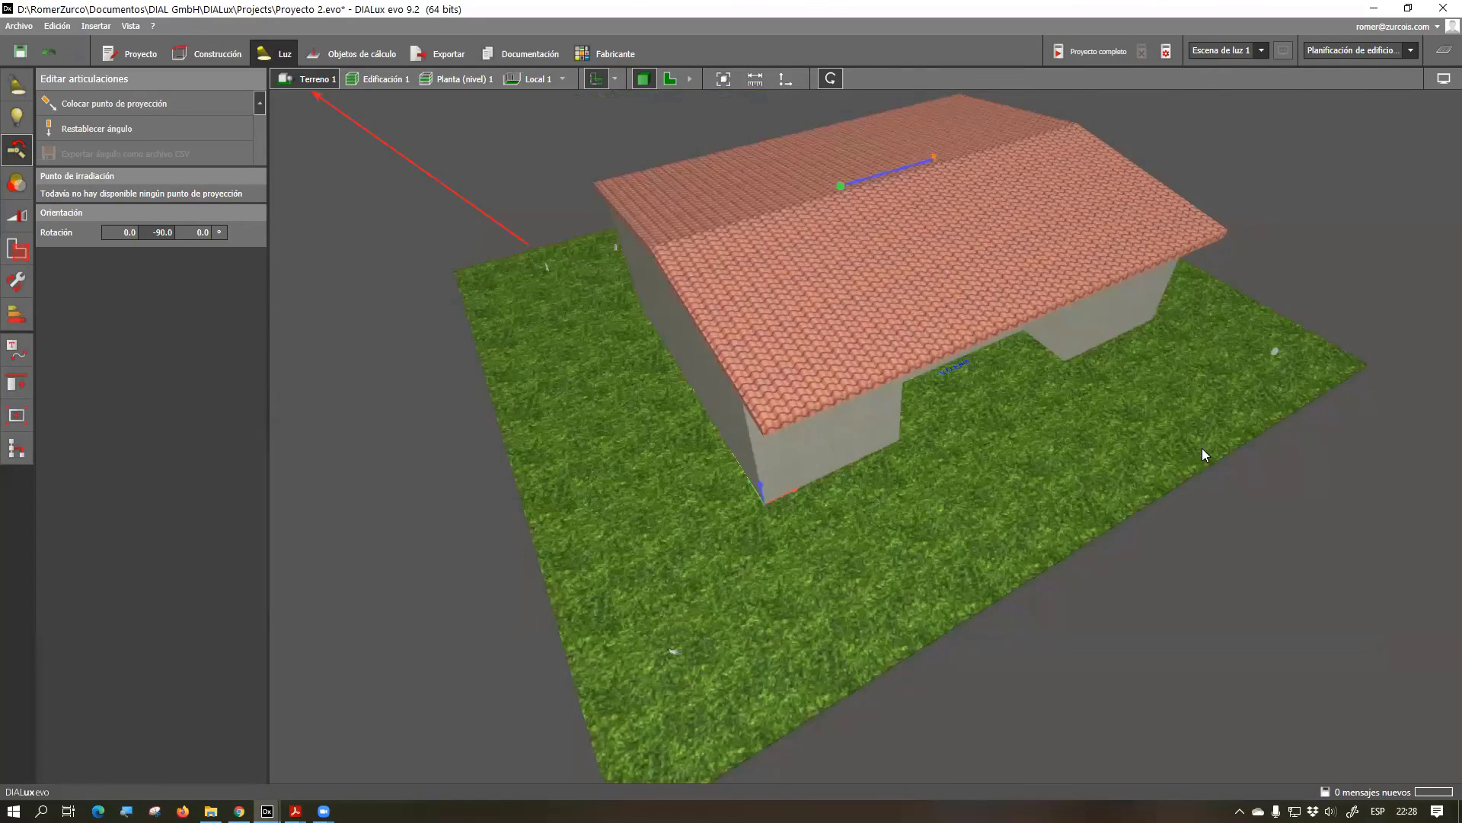
left_click(1085, 51)
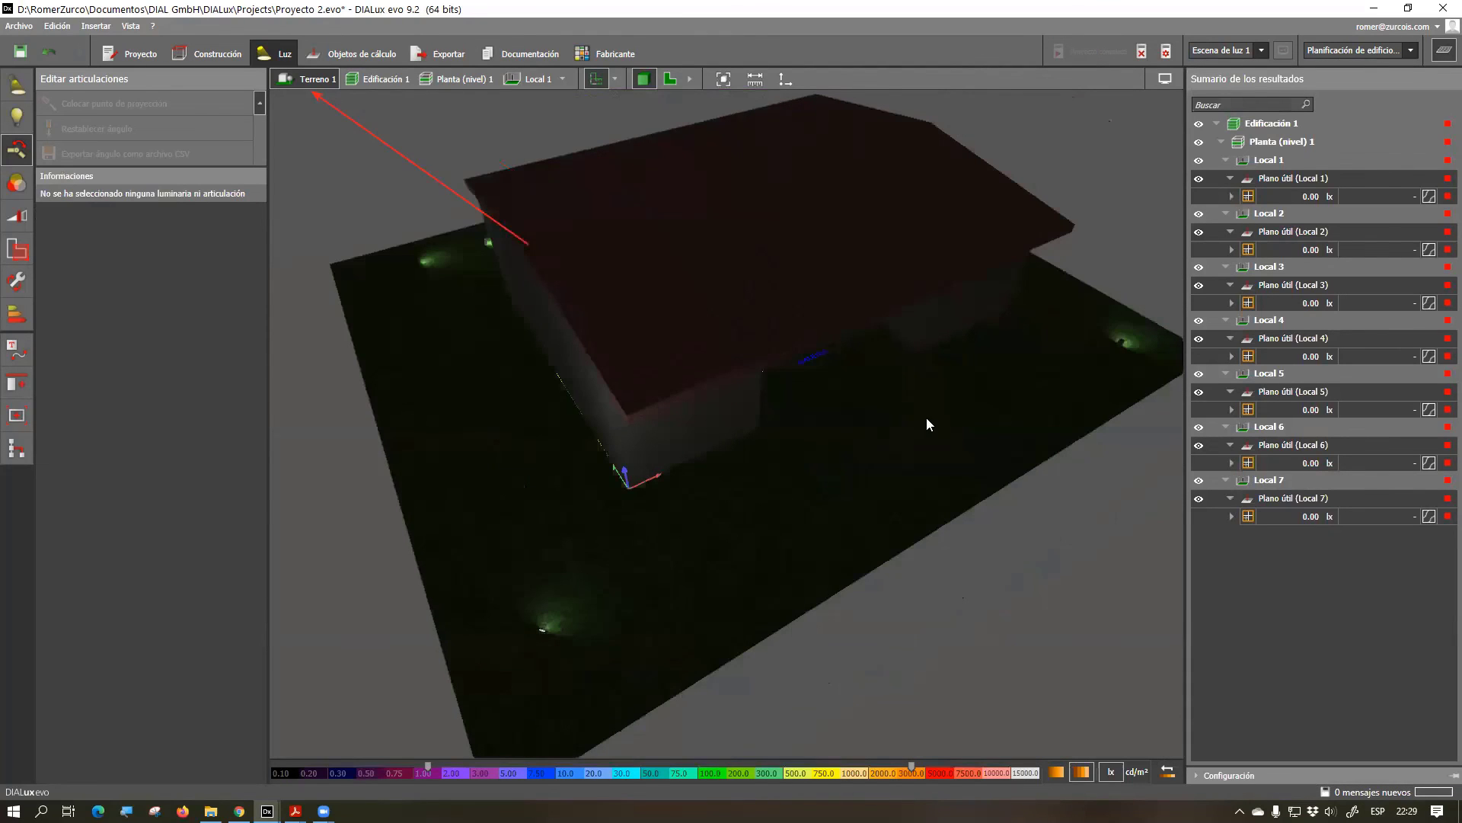
Examine the calculated light of the corner luminaires and the rear row on the grass, and hide the results summary
right_click_drag(928, 425, 701, 583)
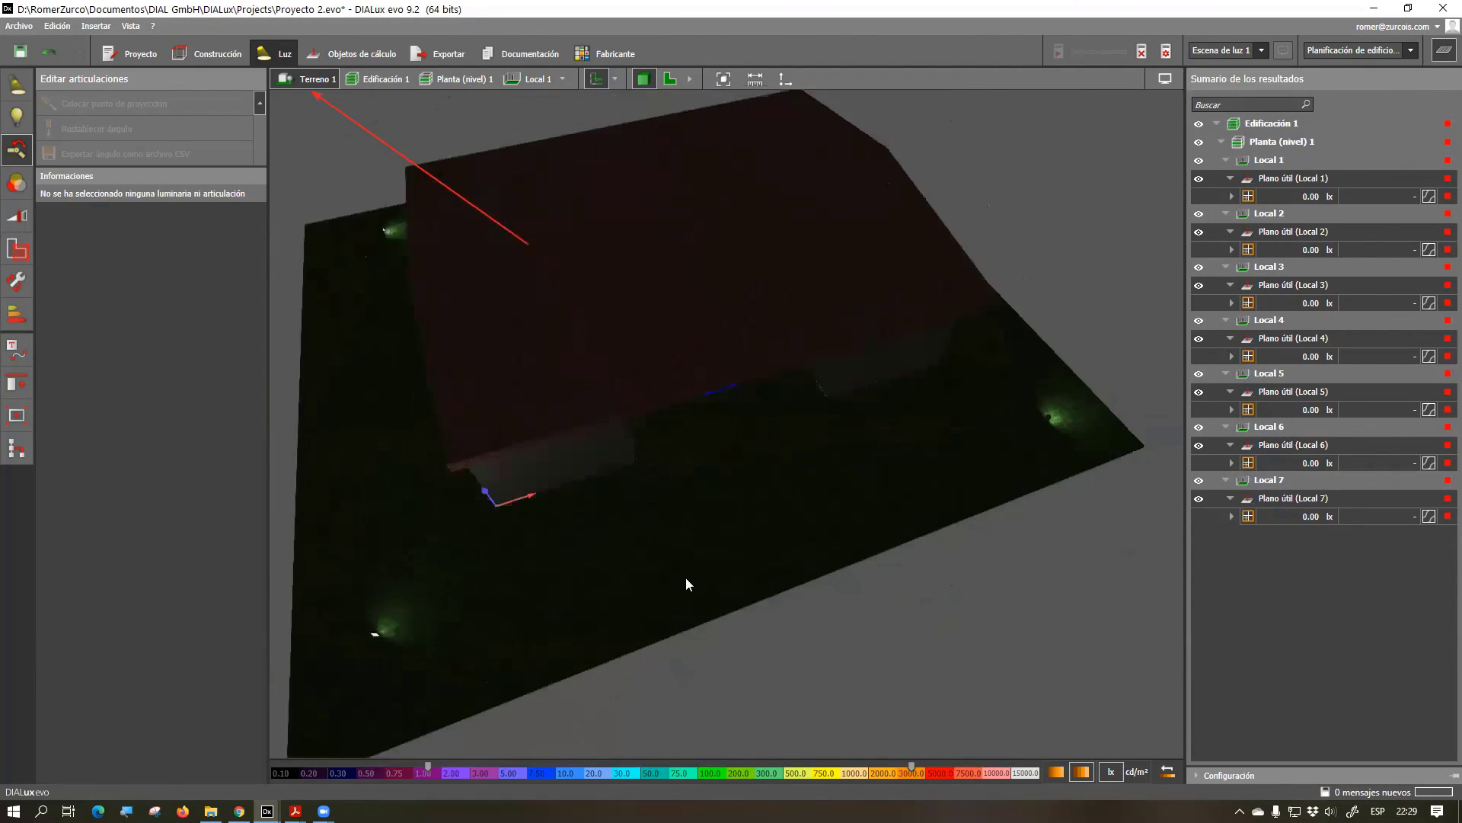
scroll(764, 358, "up", 5)
right_click_drag(764, 358, 581, 277)
scroll(735, 386, "down", 3)
right_click_drag(712, 411, 506, 425)
right_click_drag(709, 411, 863, 470)
left_click(1445, 50)
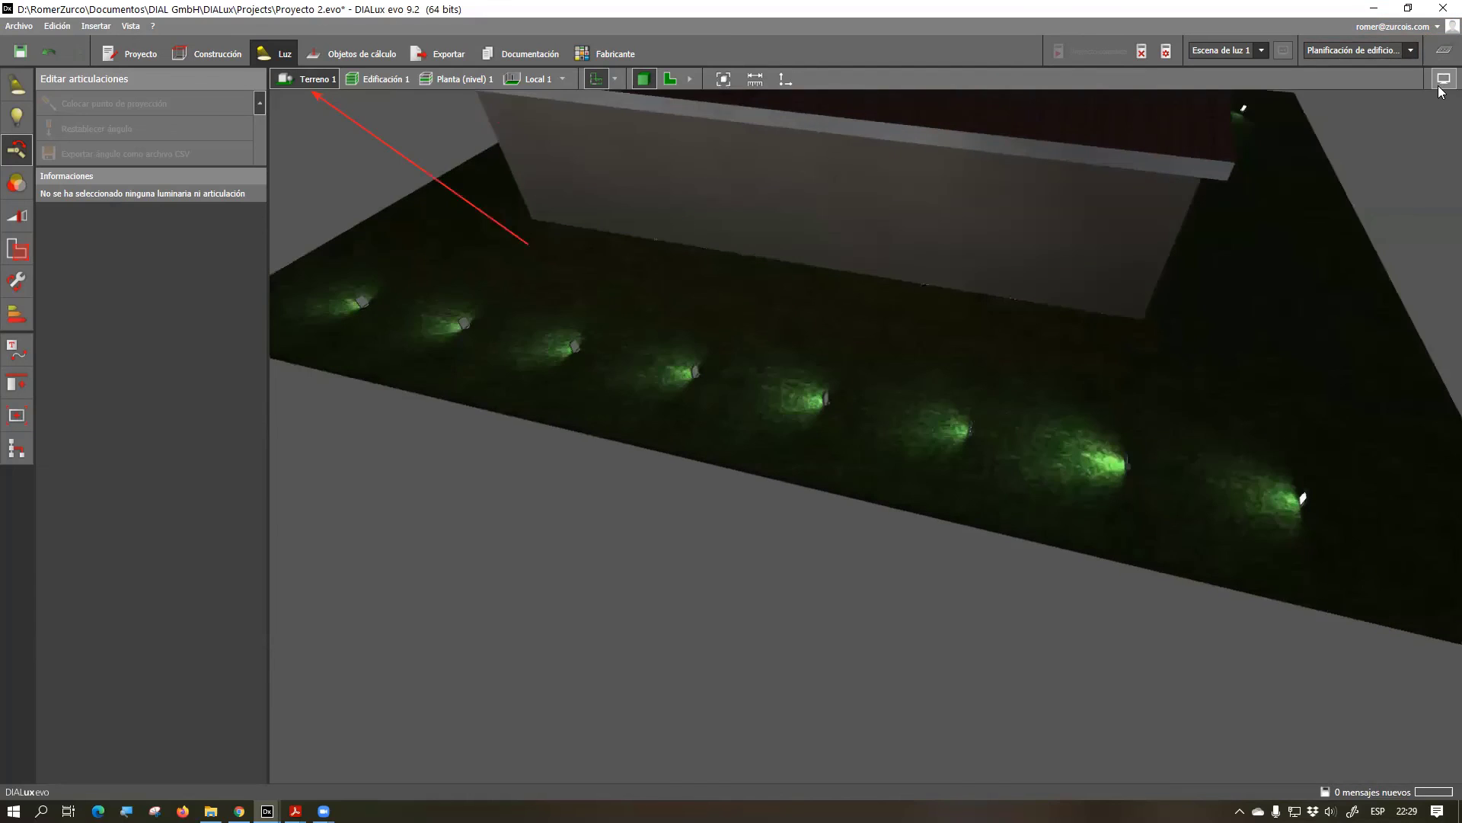
Display false colours to examine the light distribution on the rear wall and grass, and switch back to the normal rendering
left_click(1445, 79)
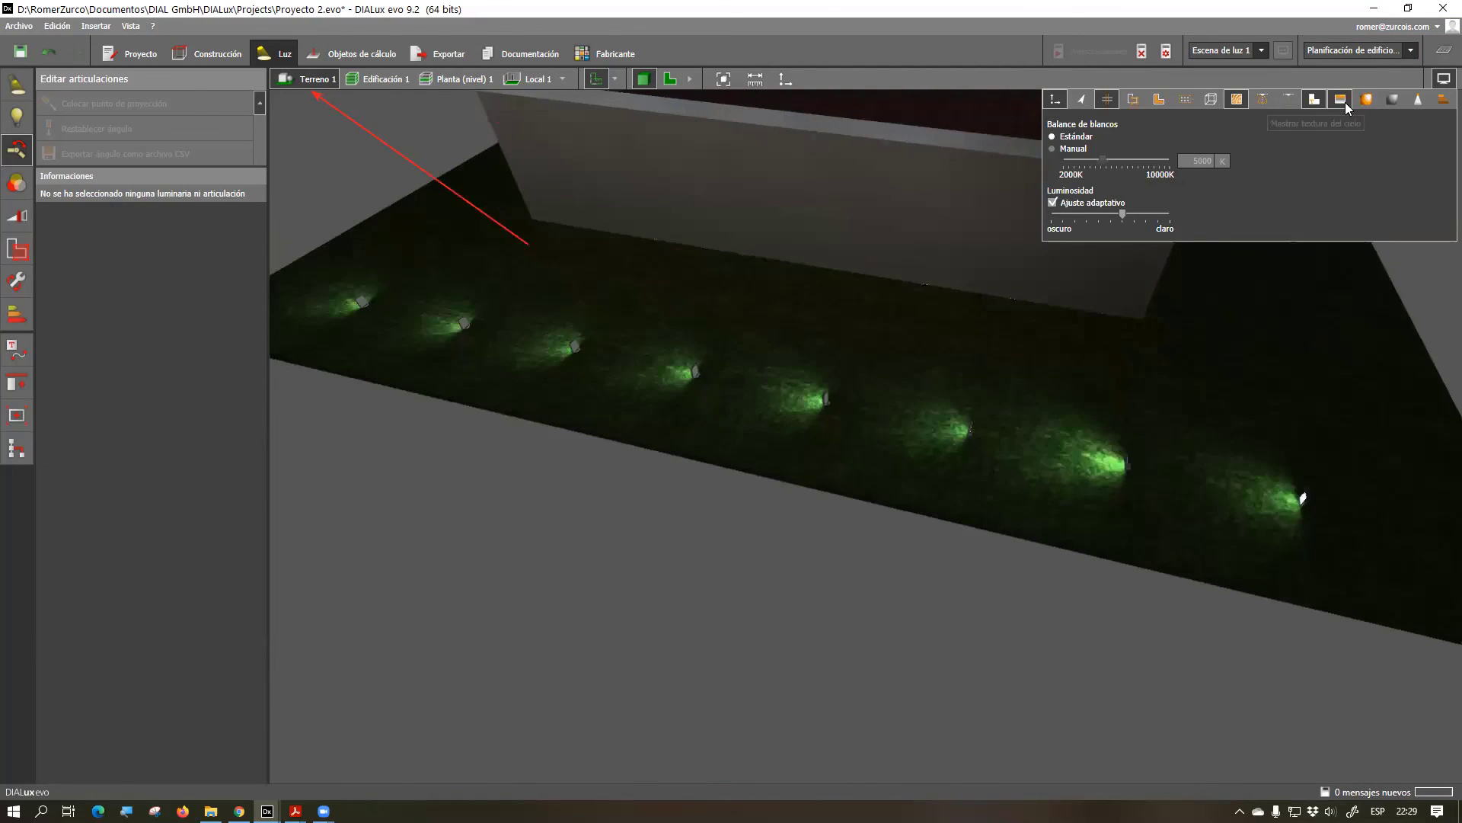
left_click(1367, 103)
right_click_drag(1228, 411, 1120, 456)
right_click_drag(1019, 445, 715, 478)
right_click_drag(830, 456, 1136, 433)
scroll(590, 418, "up", 3)
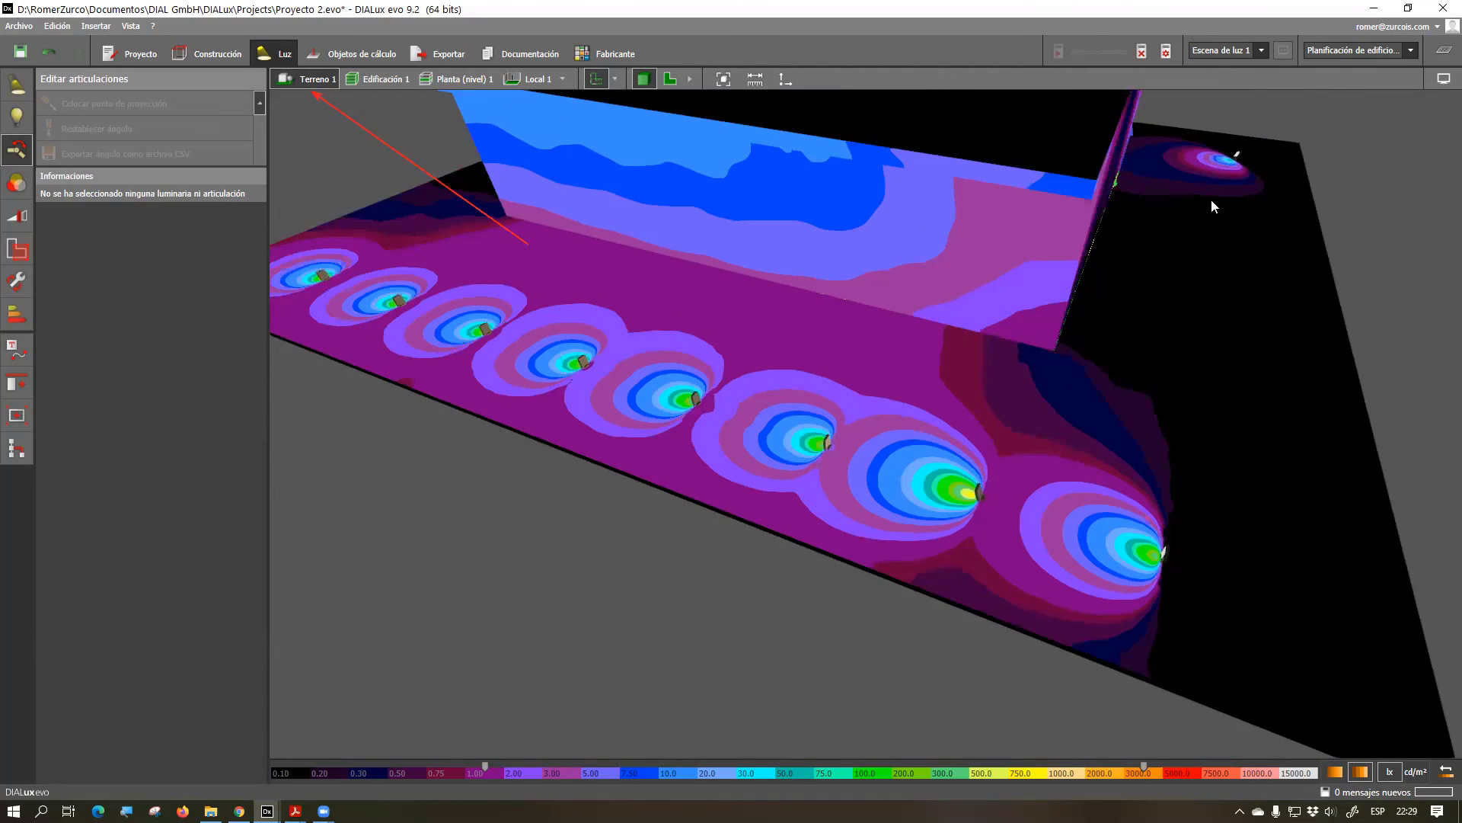
left_click(1443, 79)
left_click(1364, 100)
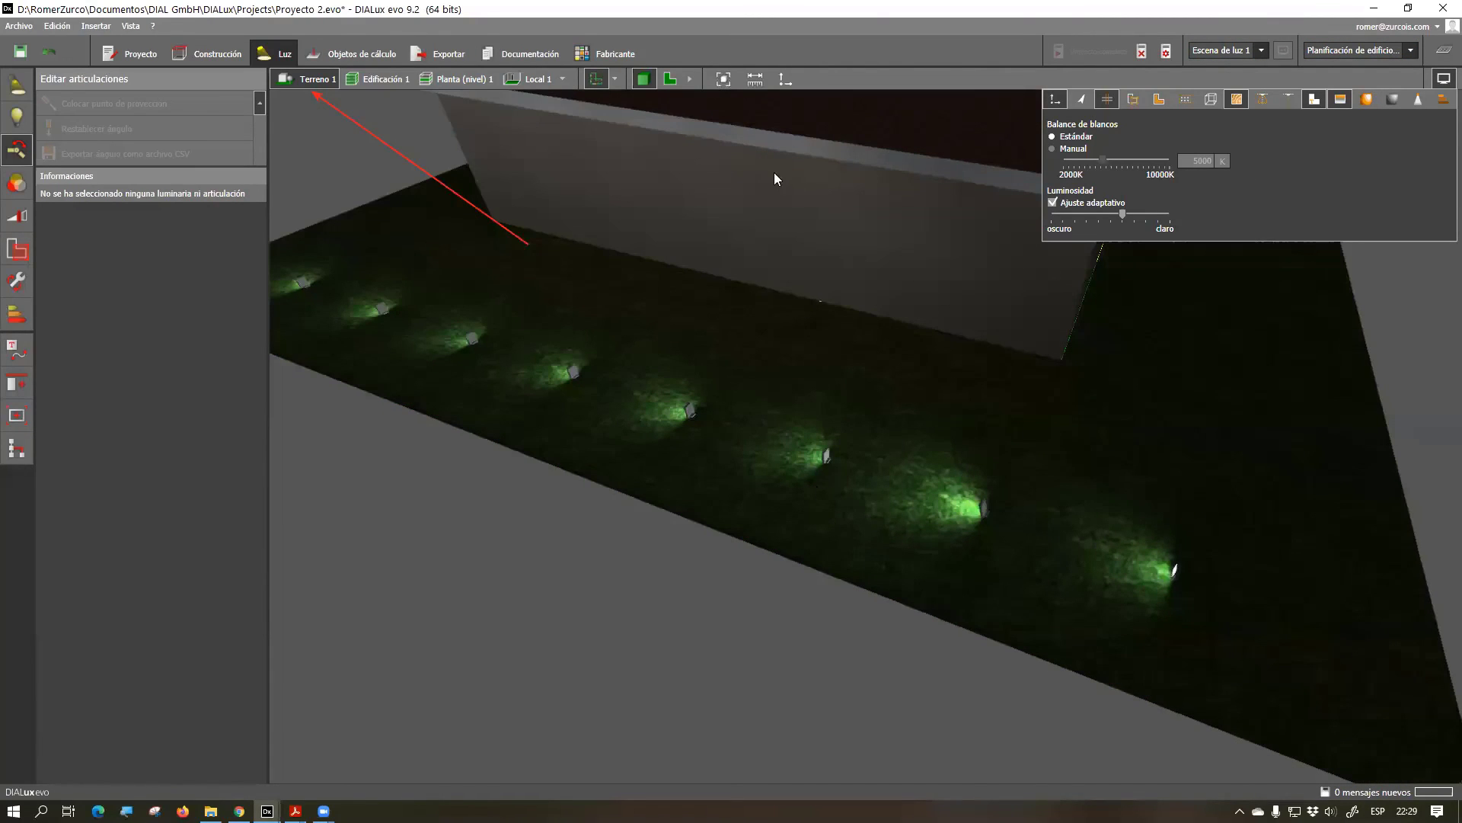
Examine the light direction of the rear row and the front-left corner luminaire relative to the house walls
left_click_drag(703, 282, 1037, 368)
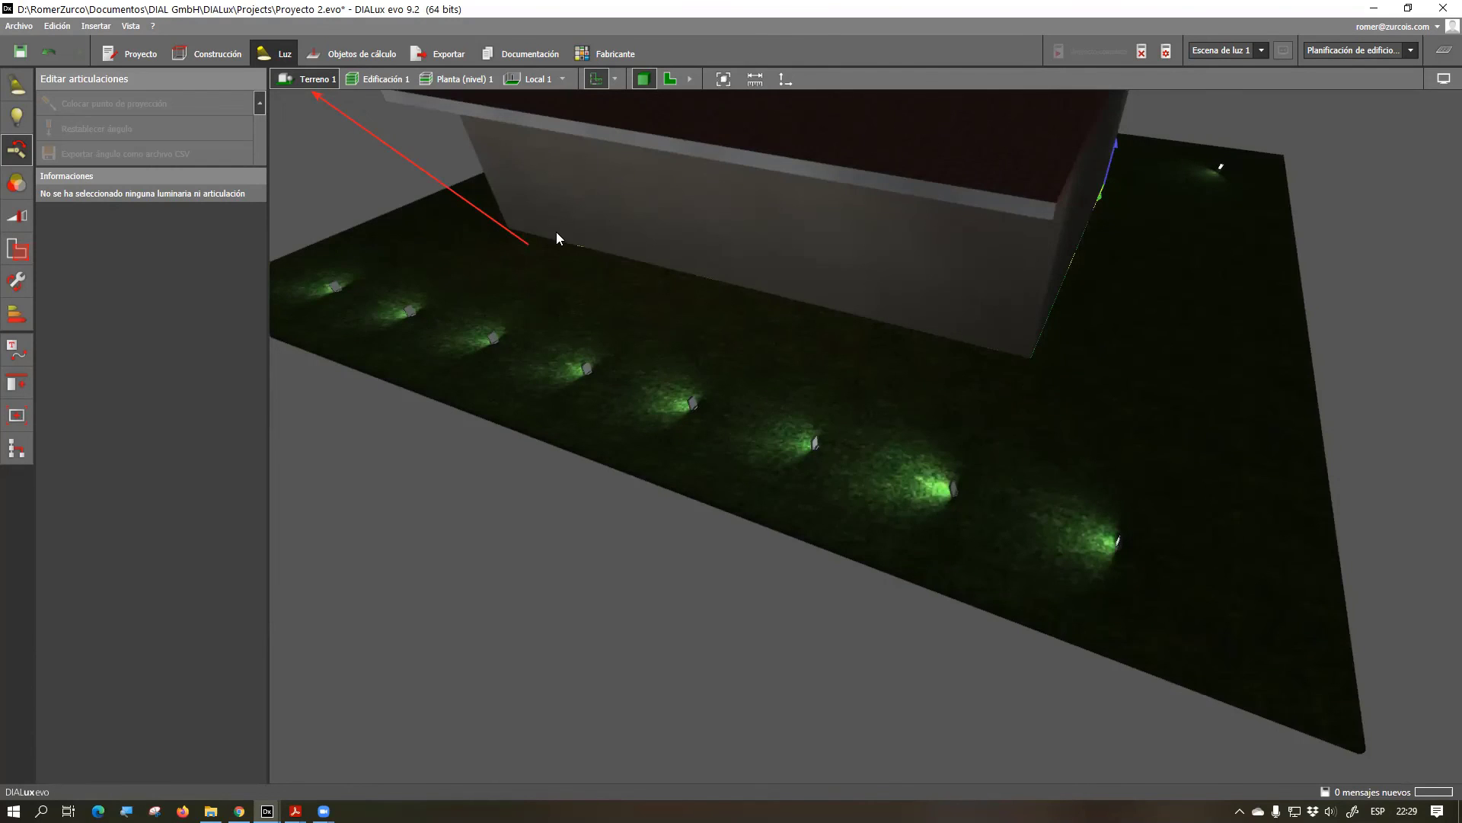
left_click_drag(1106, 327, 616, 347)
scroll(617, 351, "up", 5)
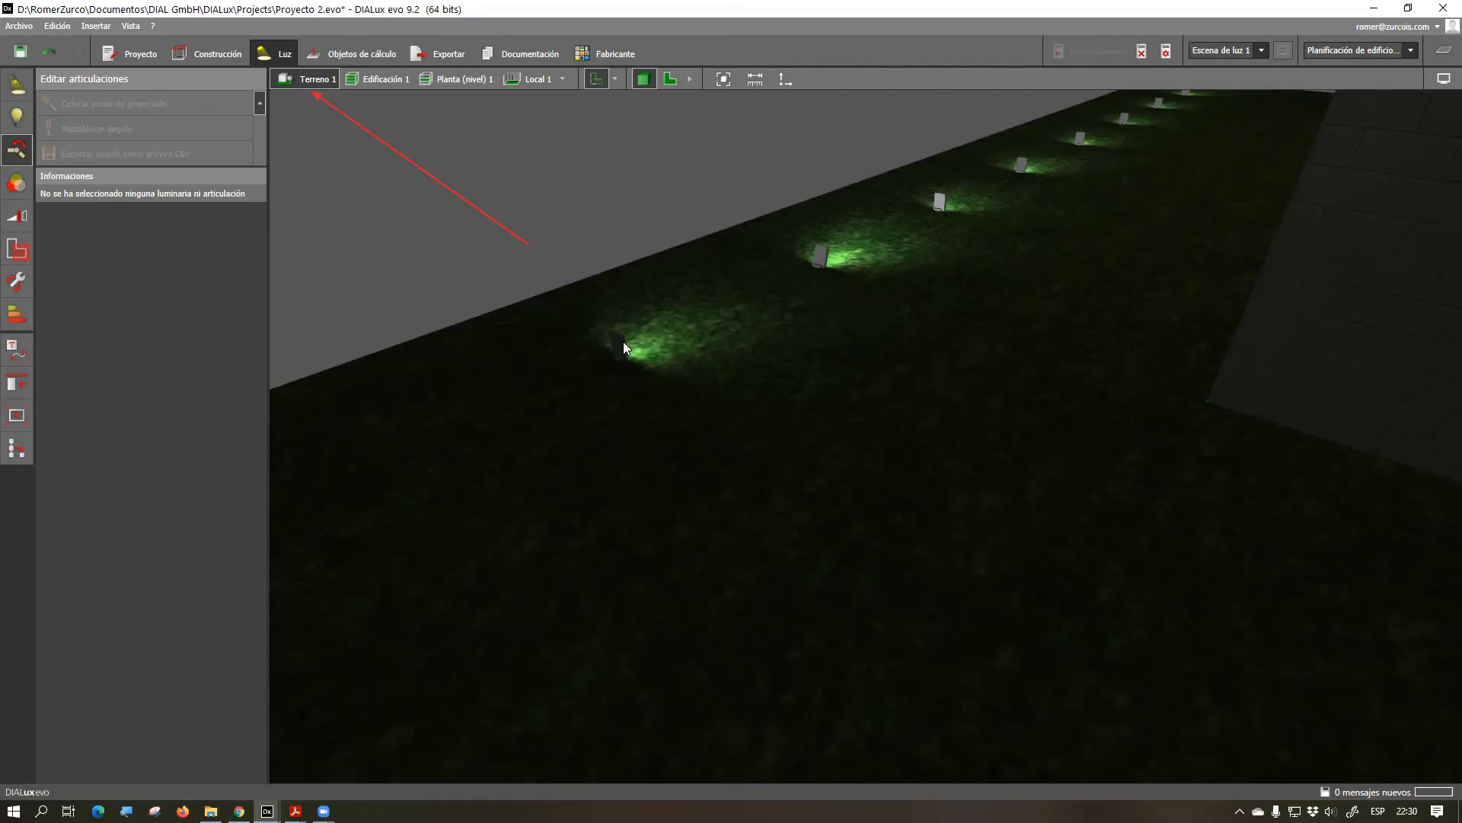
right_click_drag(627, 353, 930, 532)
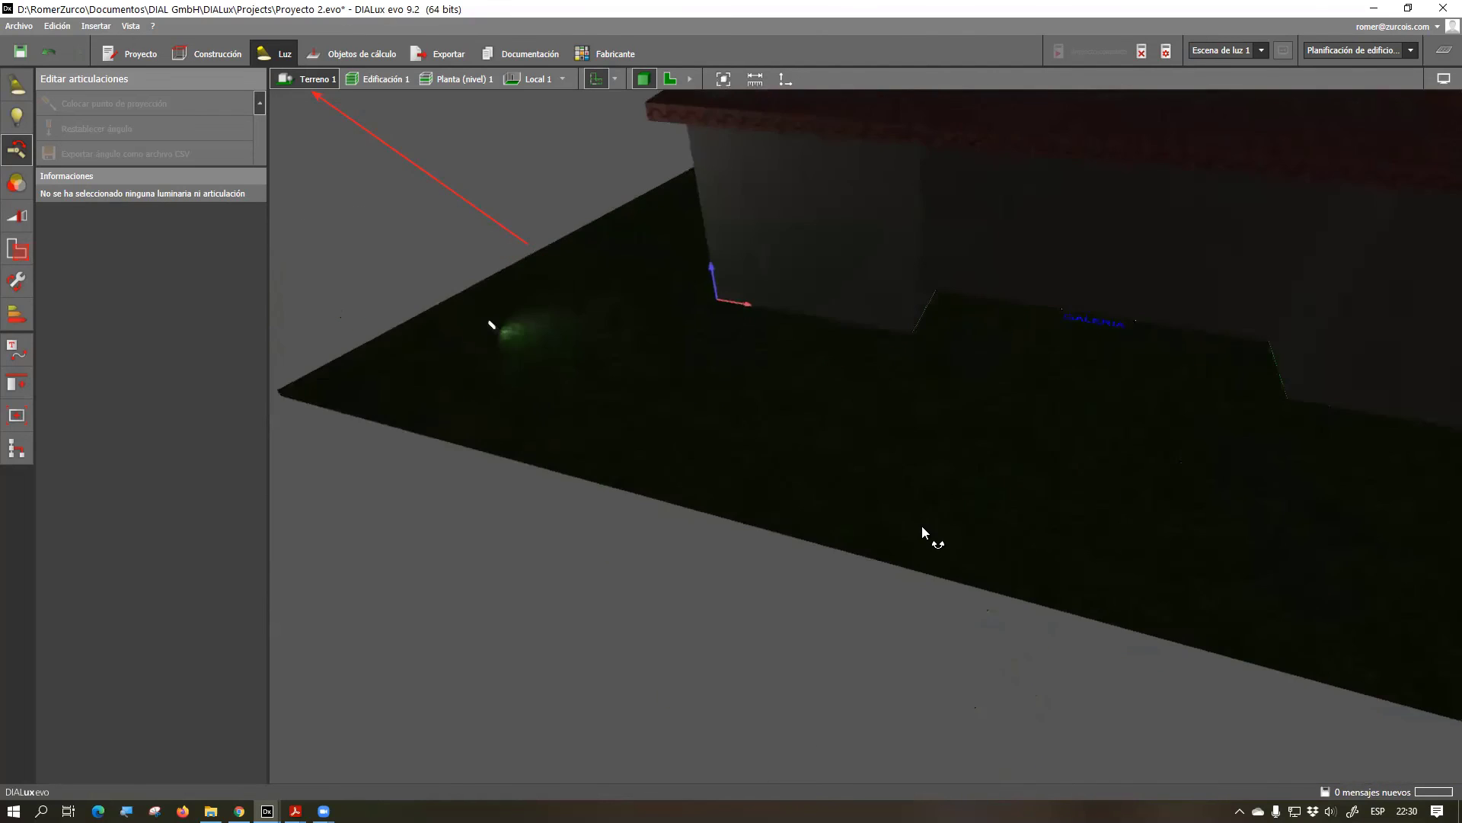
right_click_drag(807, 388, 708, 518)
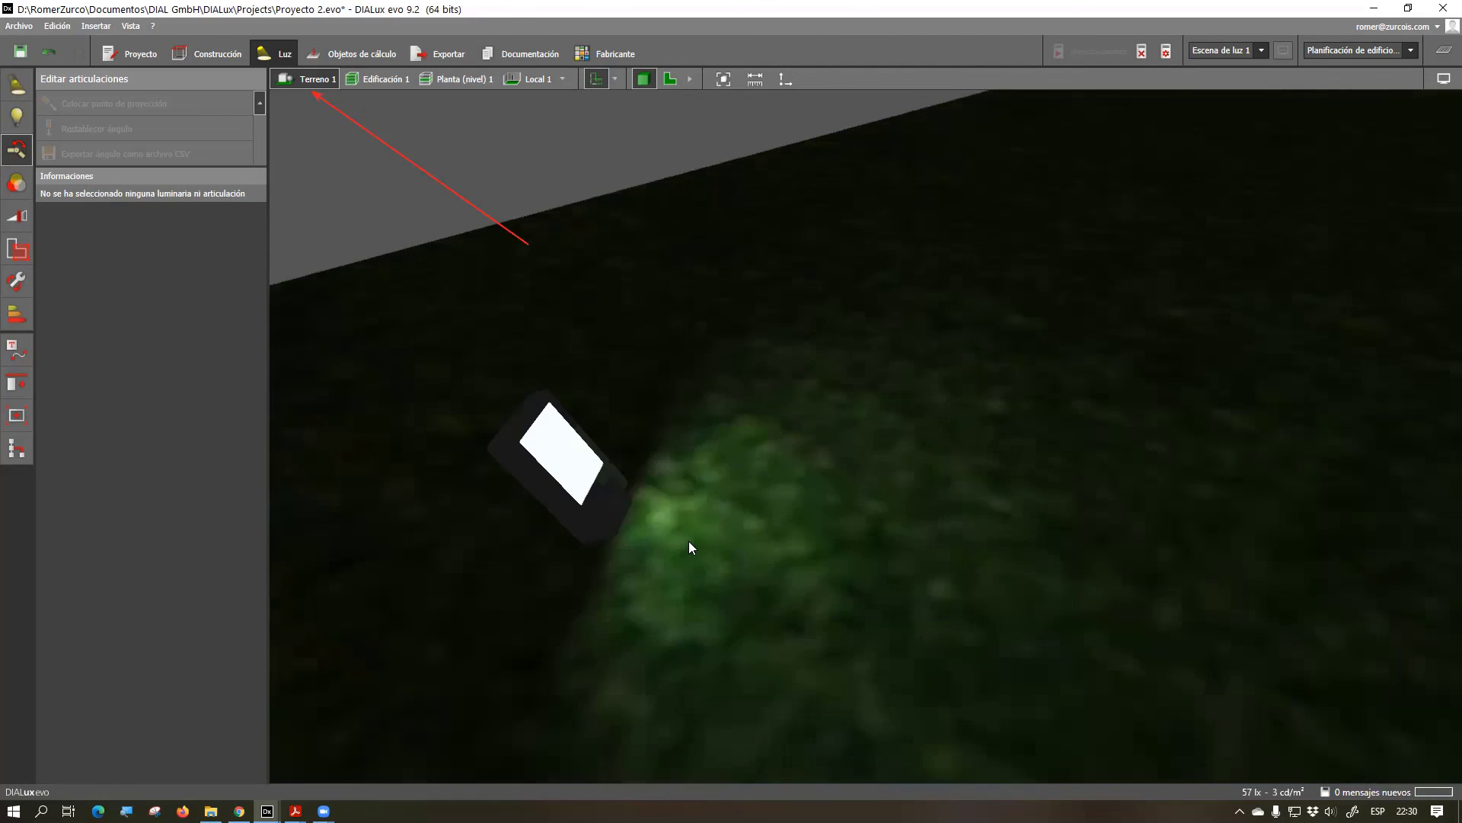
scroll(713, 521, "down", 3)
right_click_drag(755, 591, 758, 579)
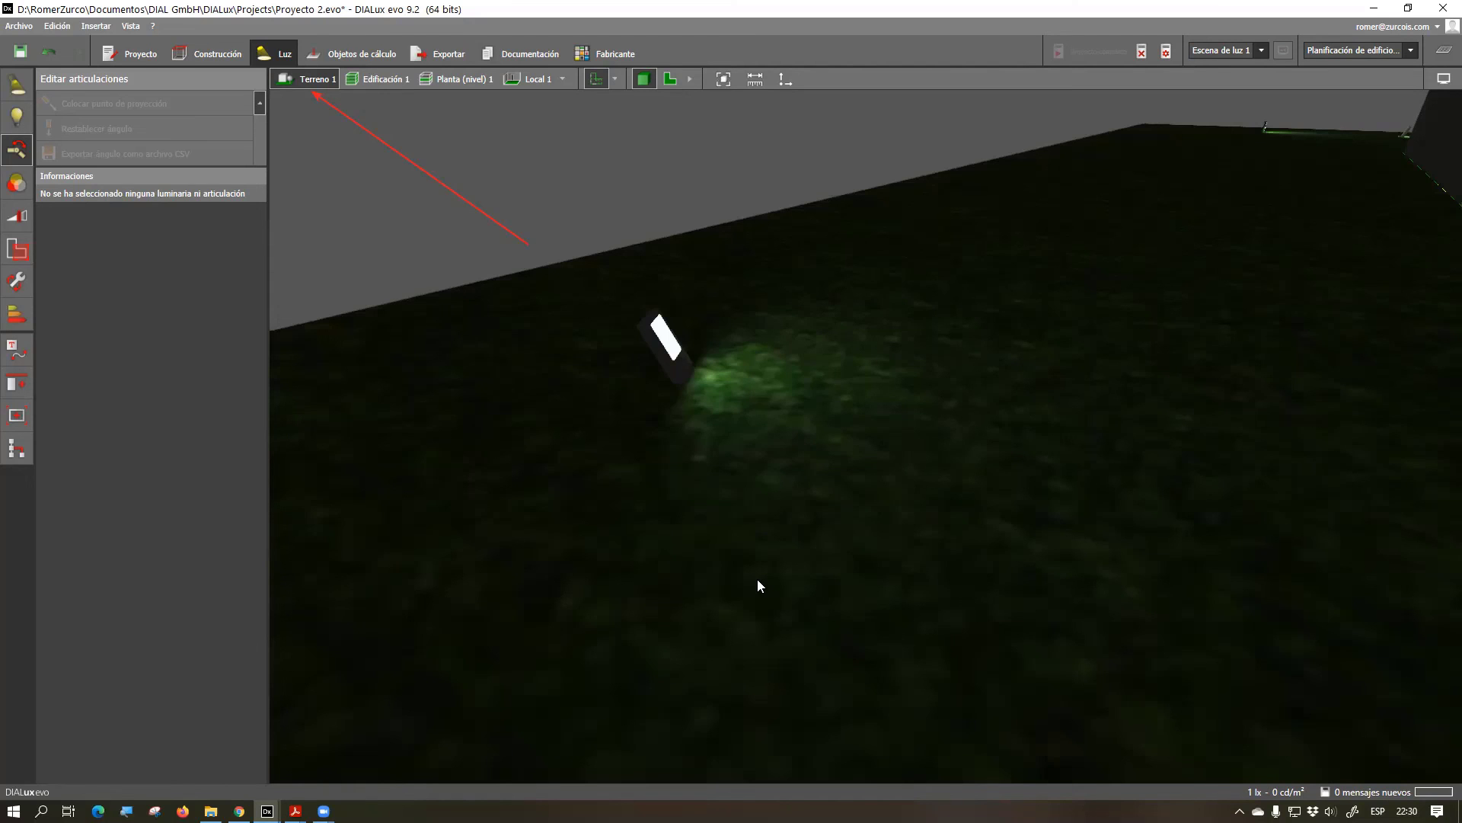
left_click_drag(758, 585, 824, 515)
left_click_drag(759, 584, 808, 600)
left_click_drag(801, 543, 874, 621)
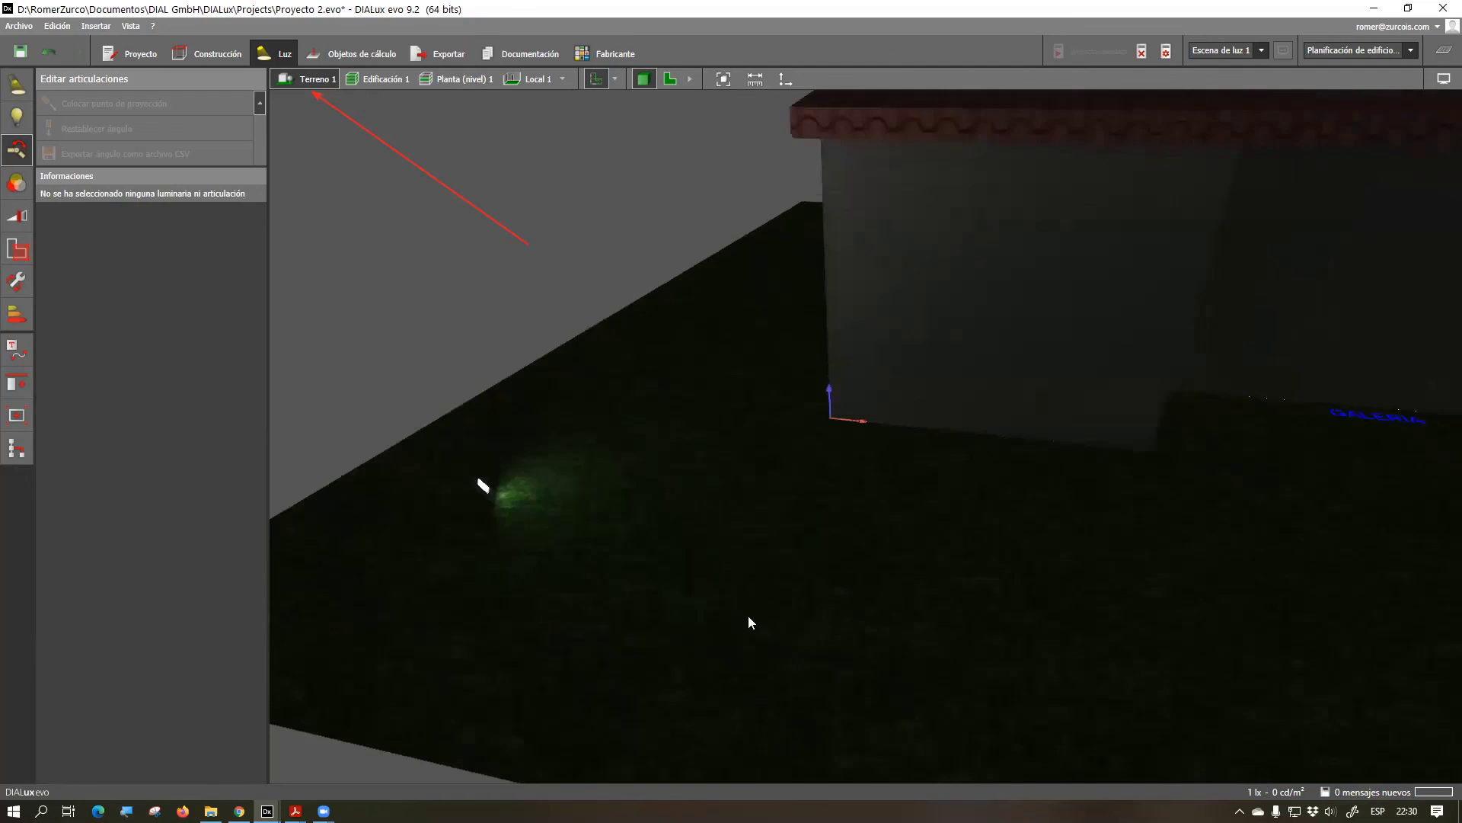
left_click_drag(550, 461, 712, 548)
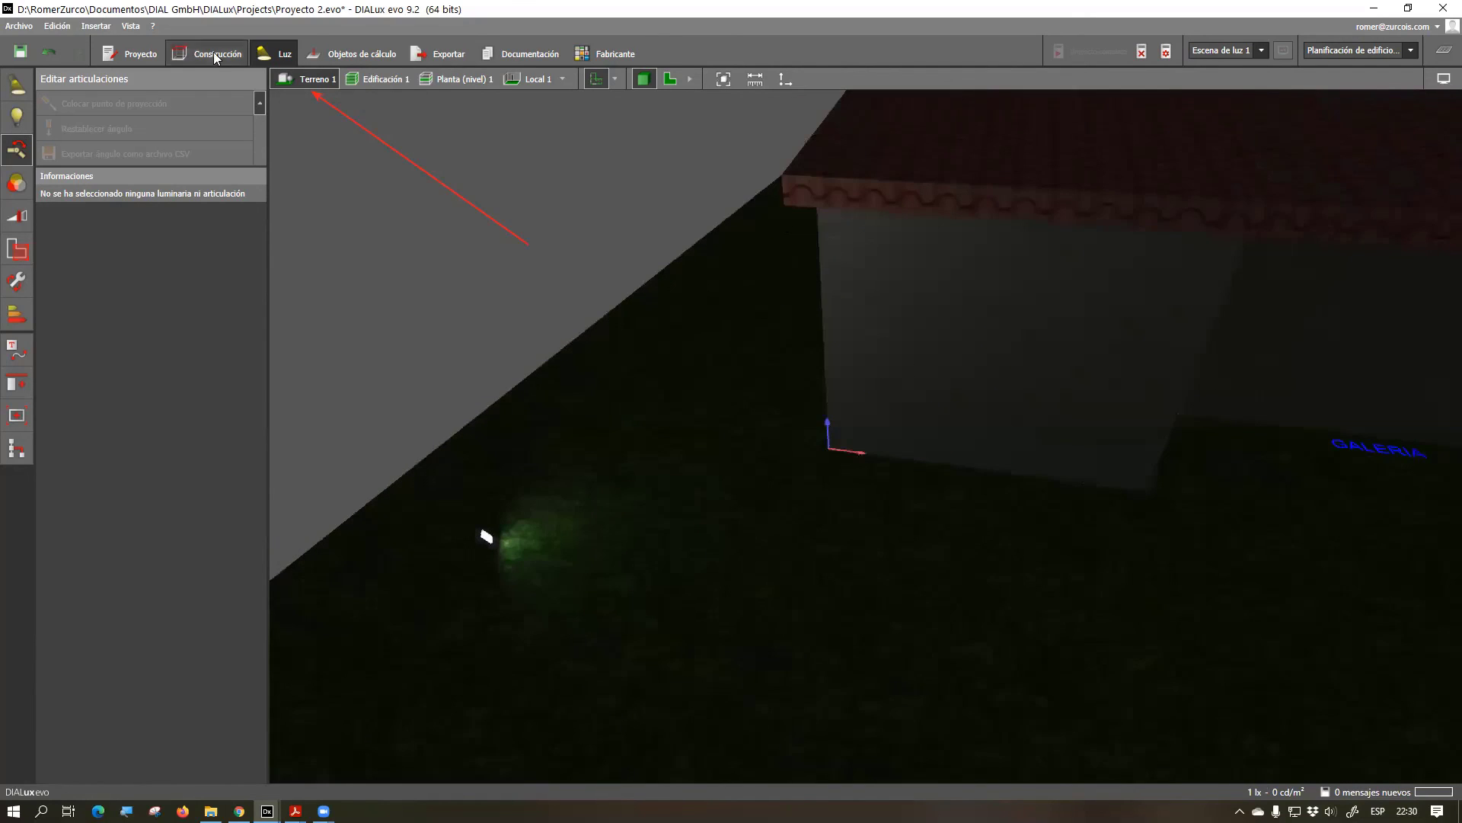
Discard the calculation results and bring up the areas tools
left_click(17, 116)
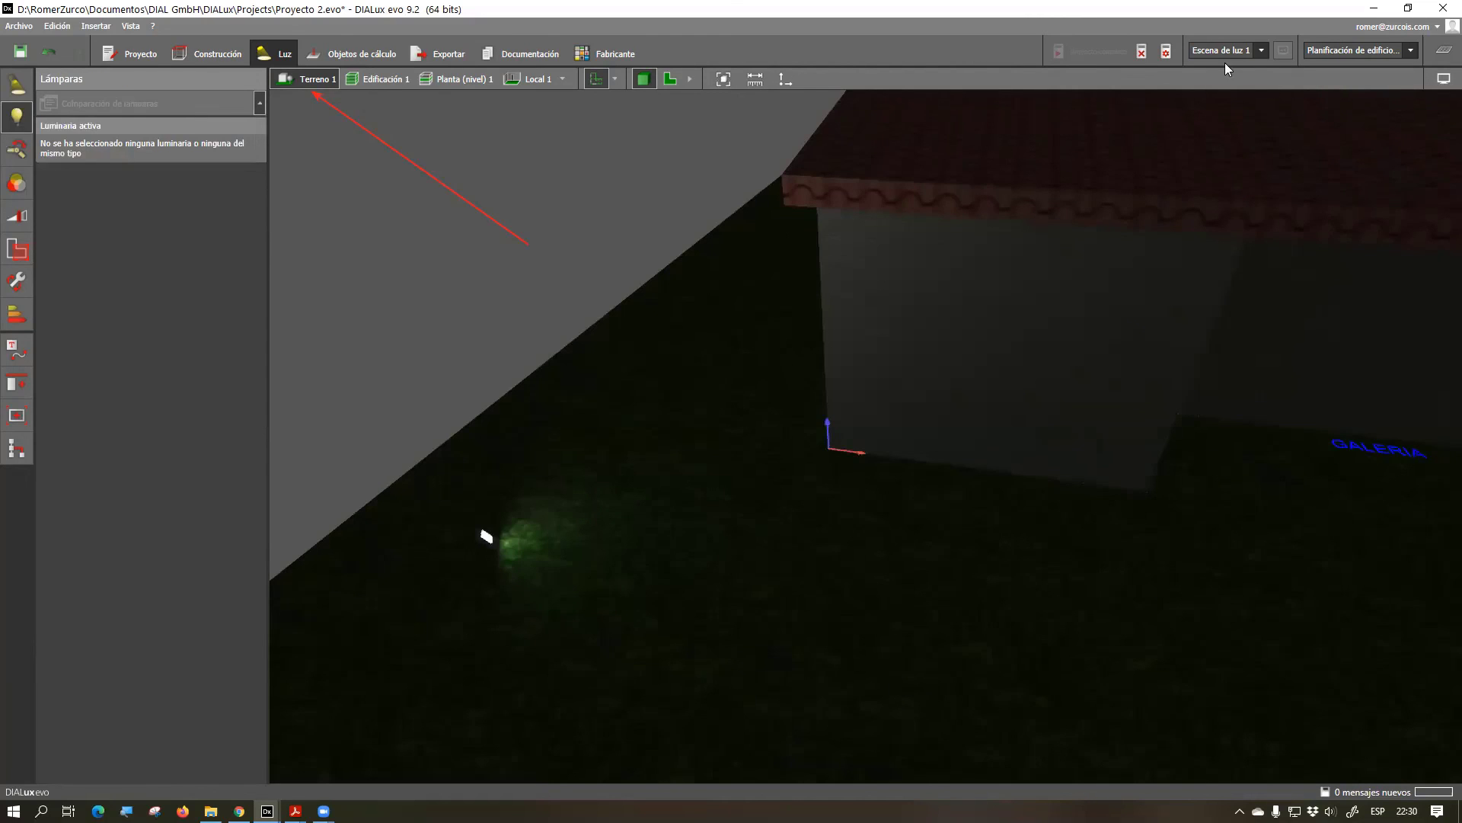
left_click(1142, 52)
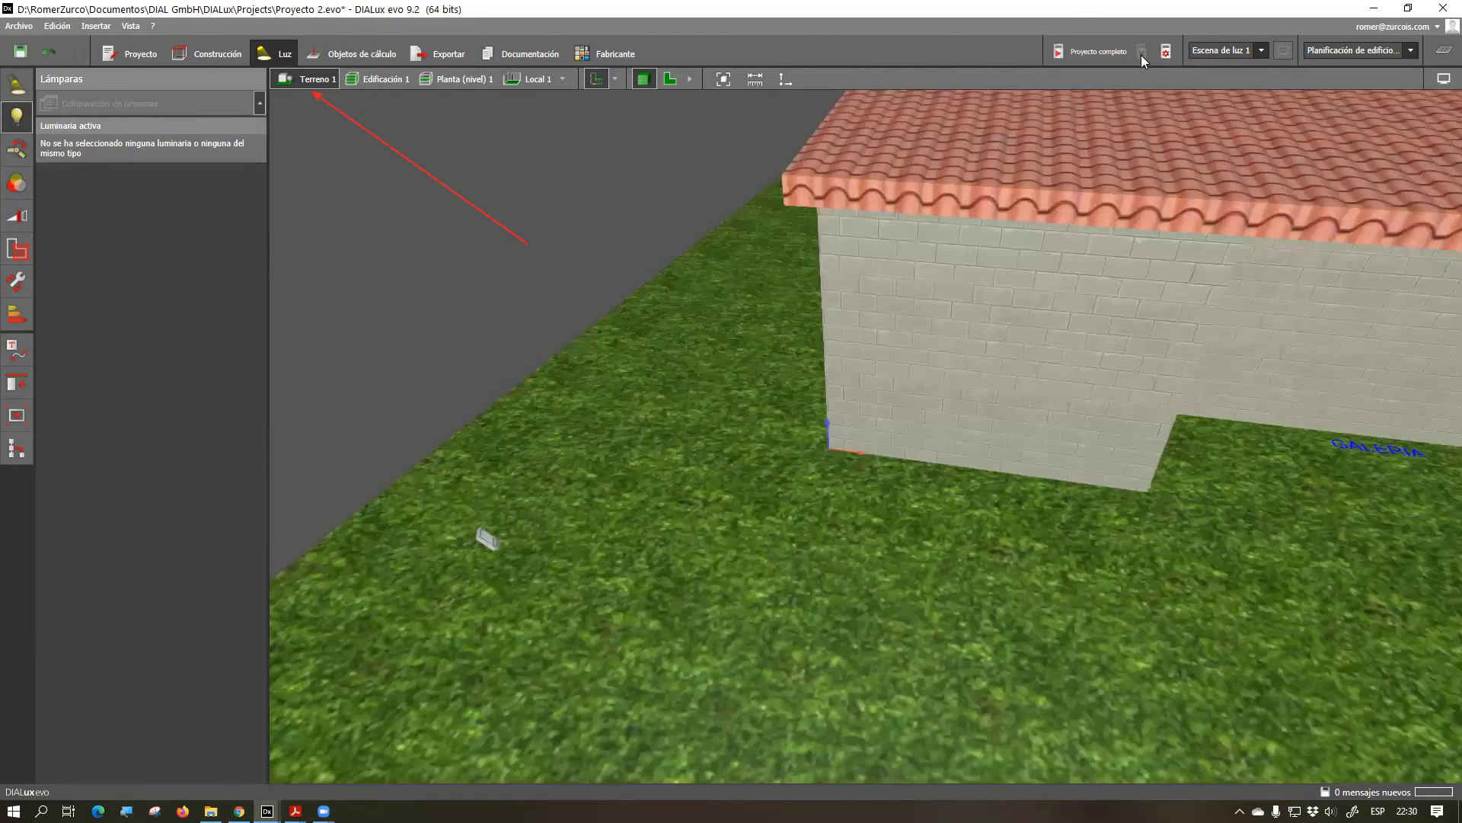
left_click(17, 85)
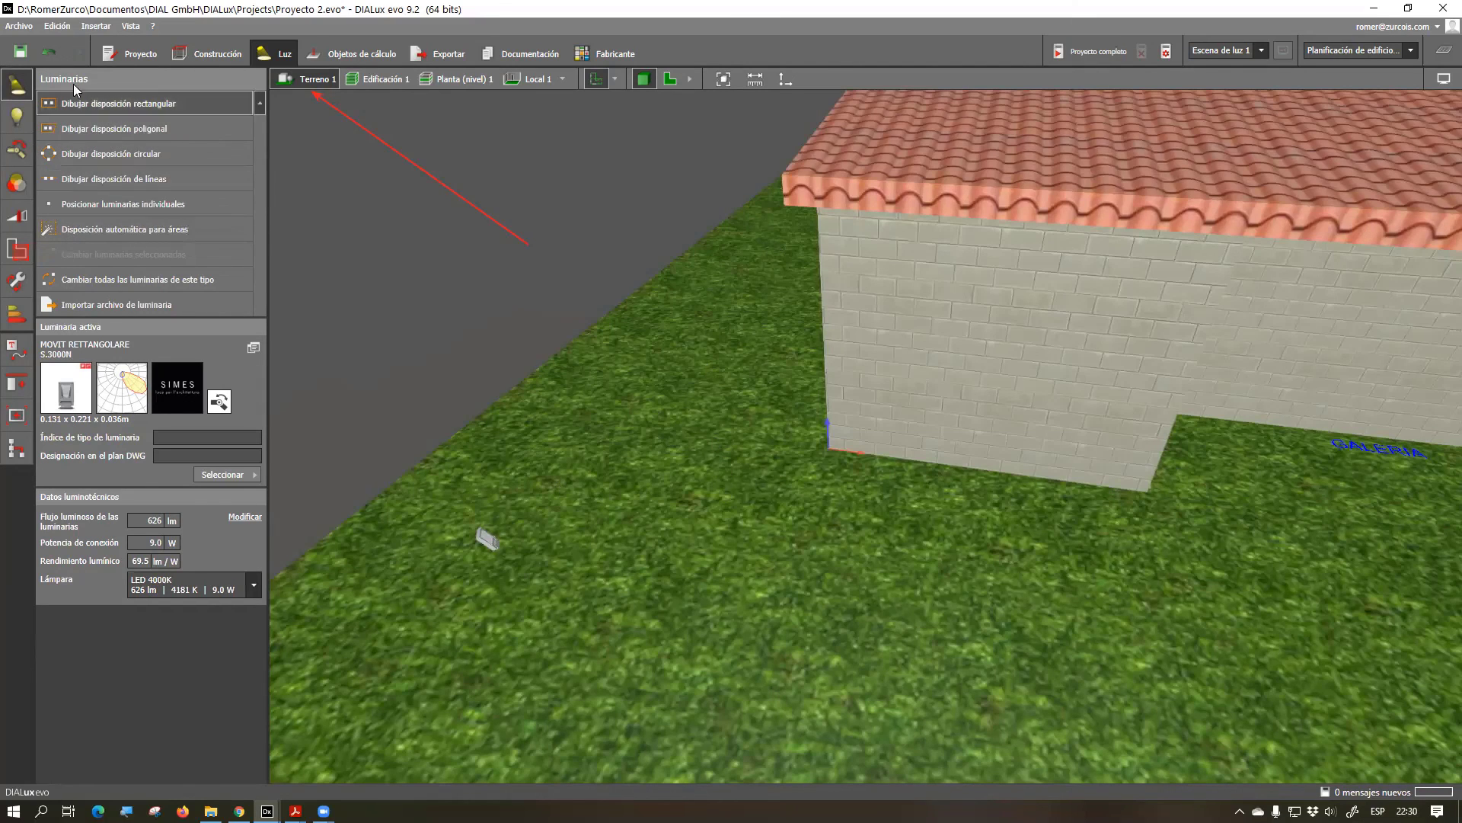
left_click(8, 248)
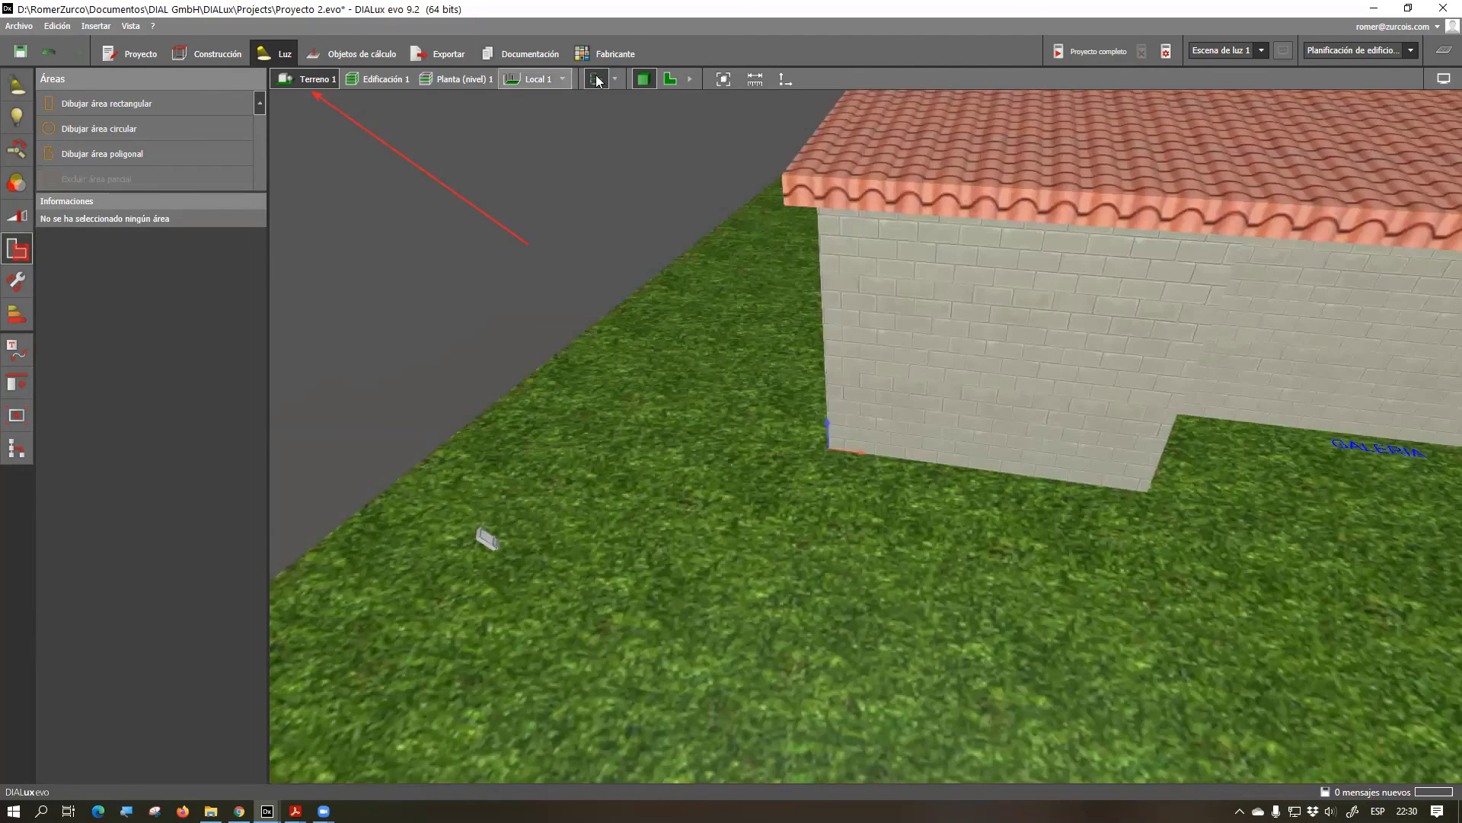
In the plan view, rotate the elements of the eight-luminaire row behind the house to -90° so they face the house
left_click(669, 79)
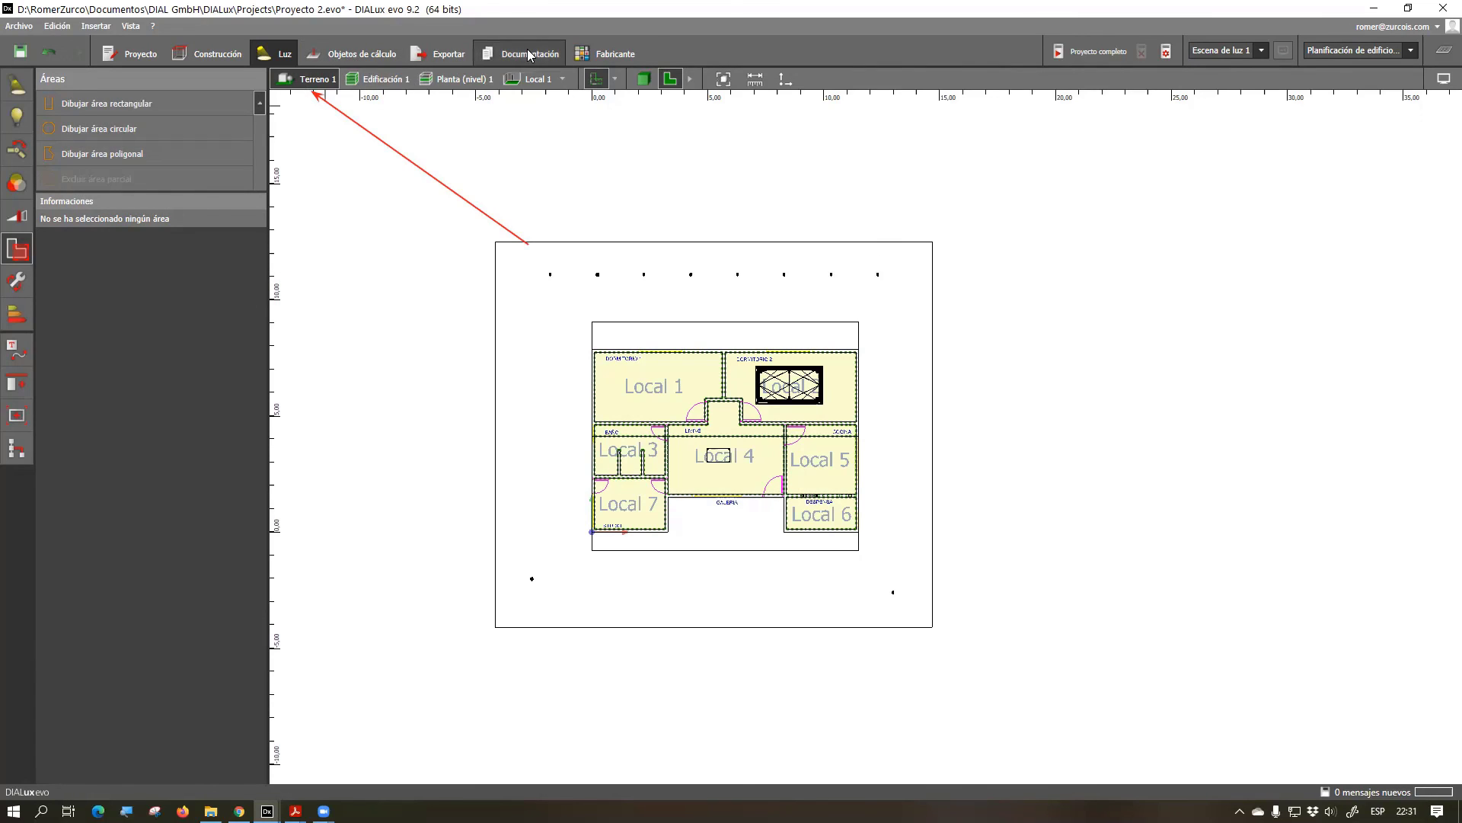
scroll(525, 298, "up", 1)
scroll(652, 254, "up", 5)
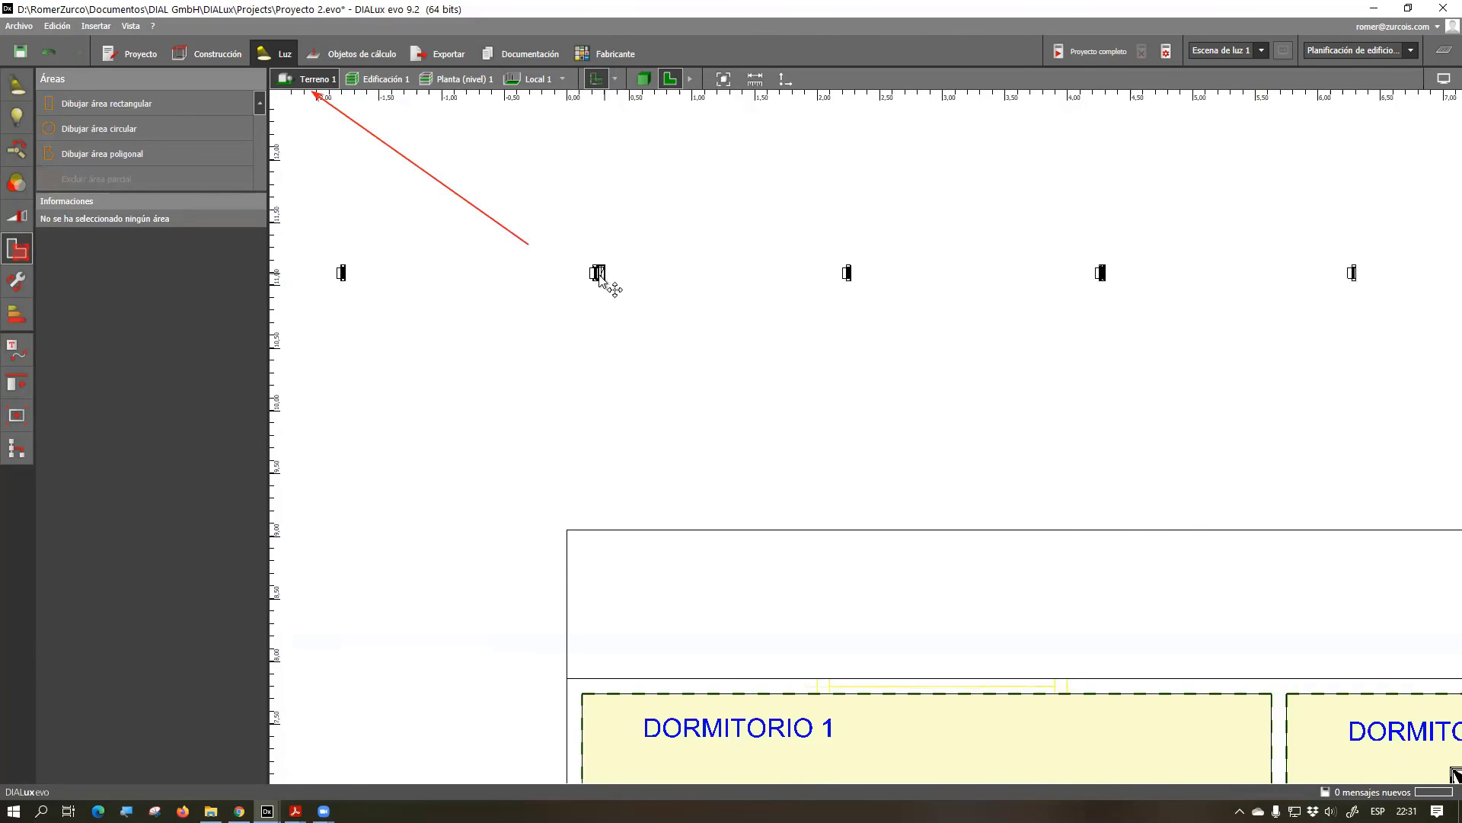
left_click(603, 274)
scroll(841, 283, "down", 3)
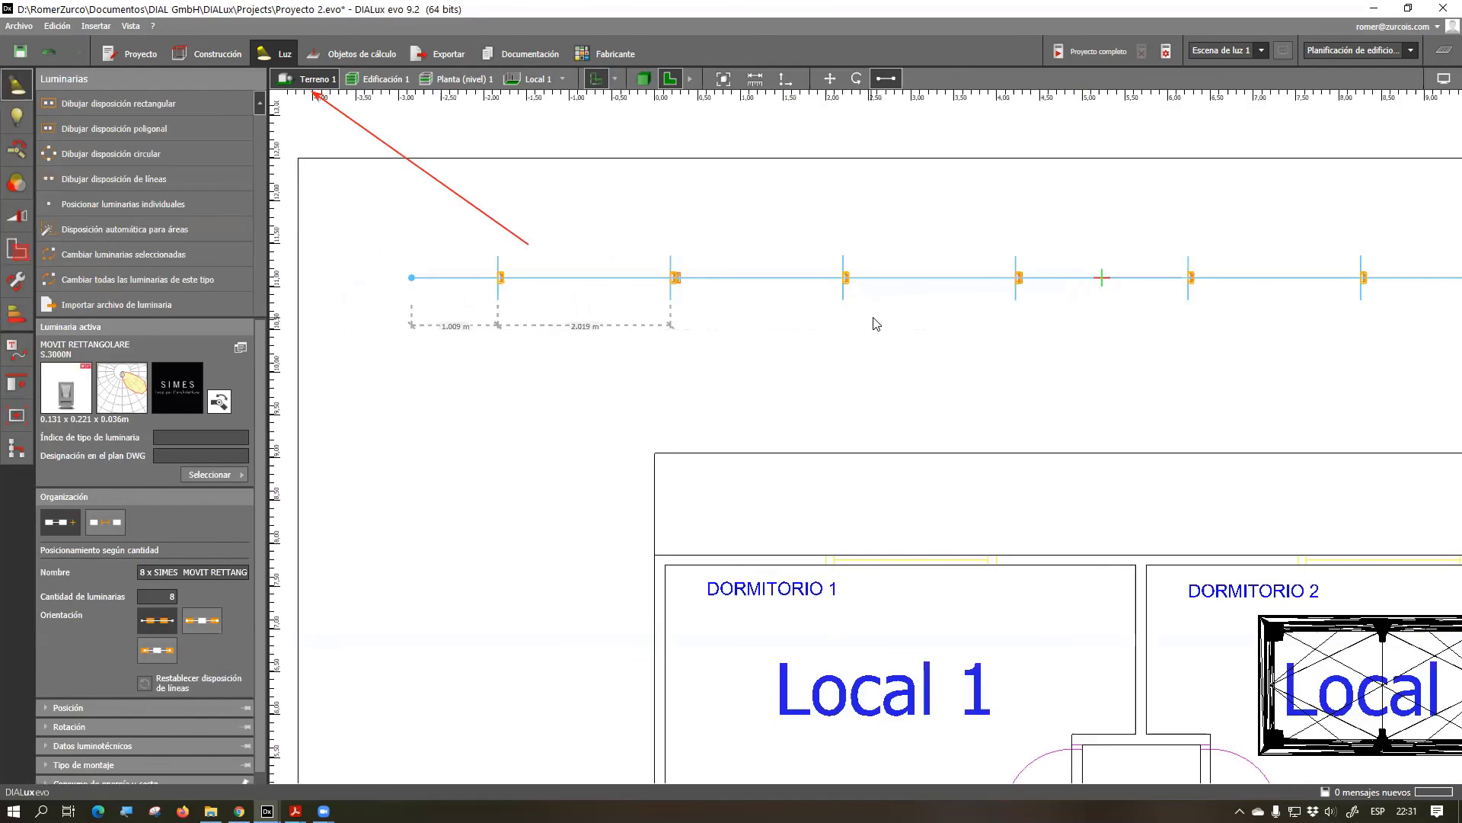
scroll(186, 518, "down", 1)
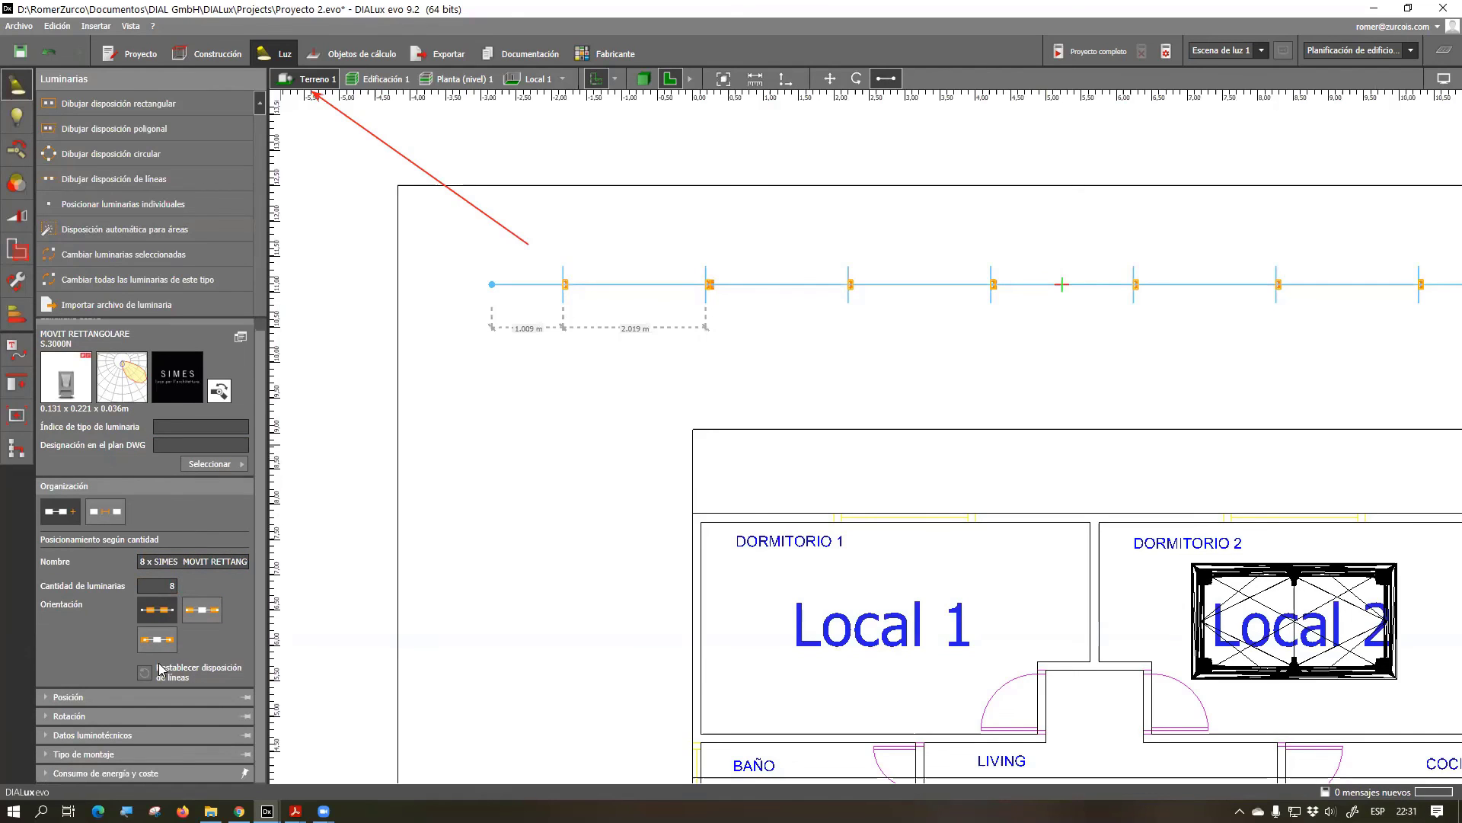
left_click(100, 696)
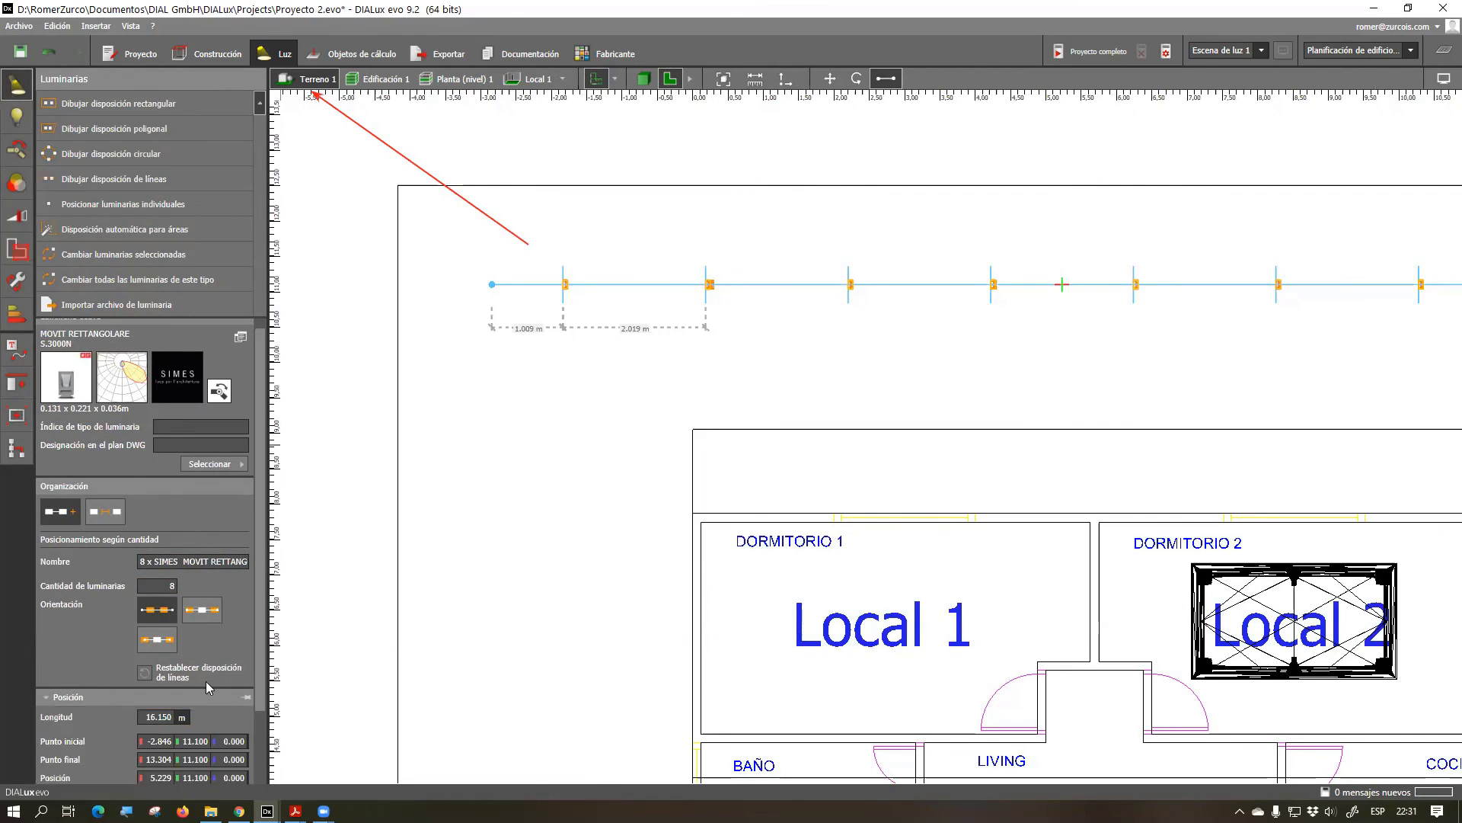
scroll(194, 685, "down", 3)
left_click(92, 717)
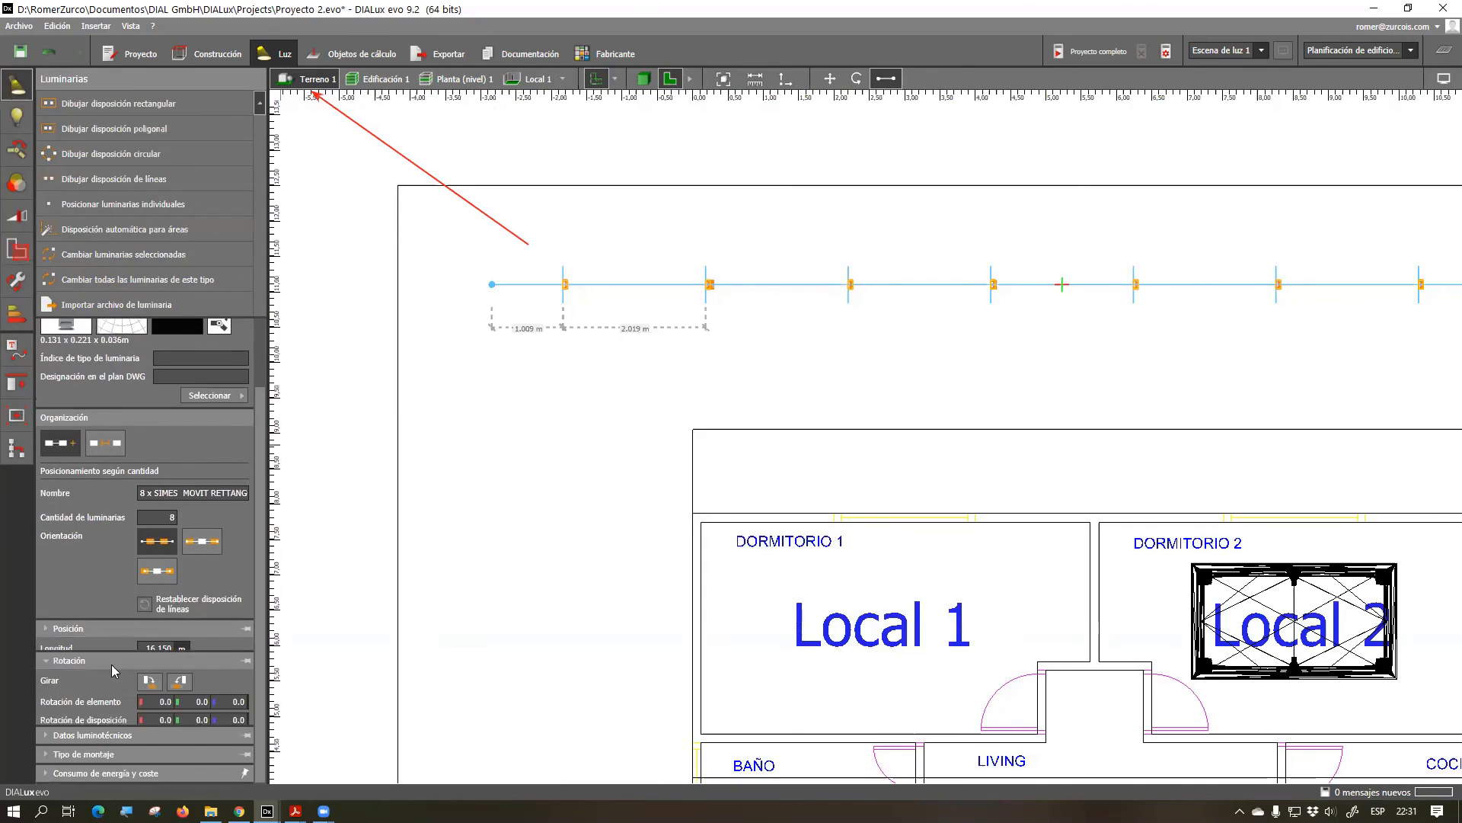
left_click(150, 672)
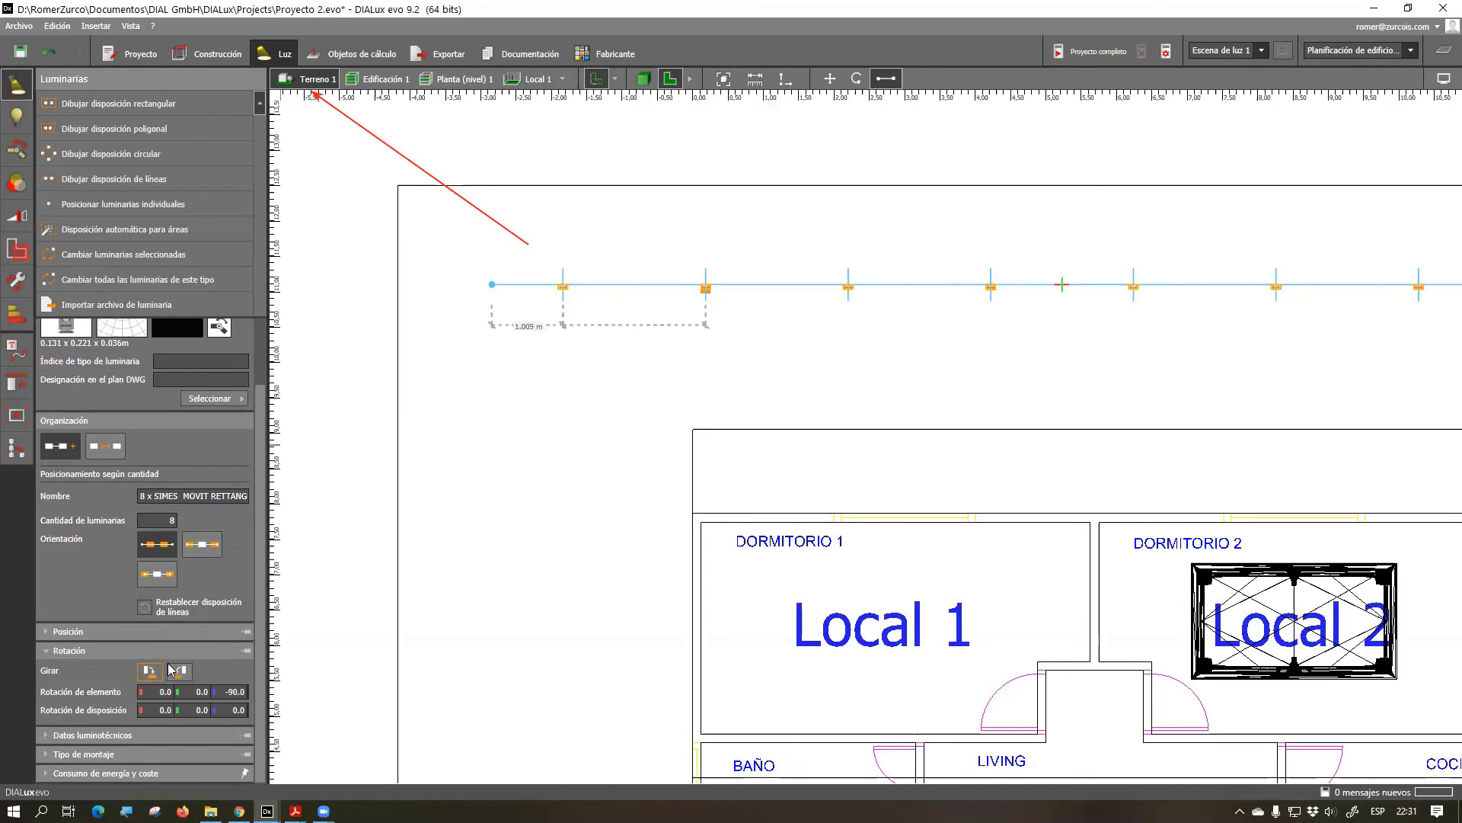
Check the rotated row in the 3D view and recalculate the complete project
left_click(644, 79)
right_click_drag(675, 215, 1050, 503)
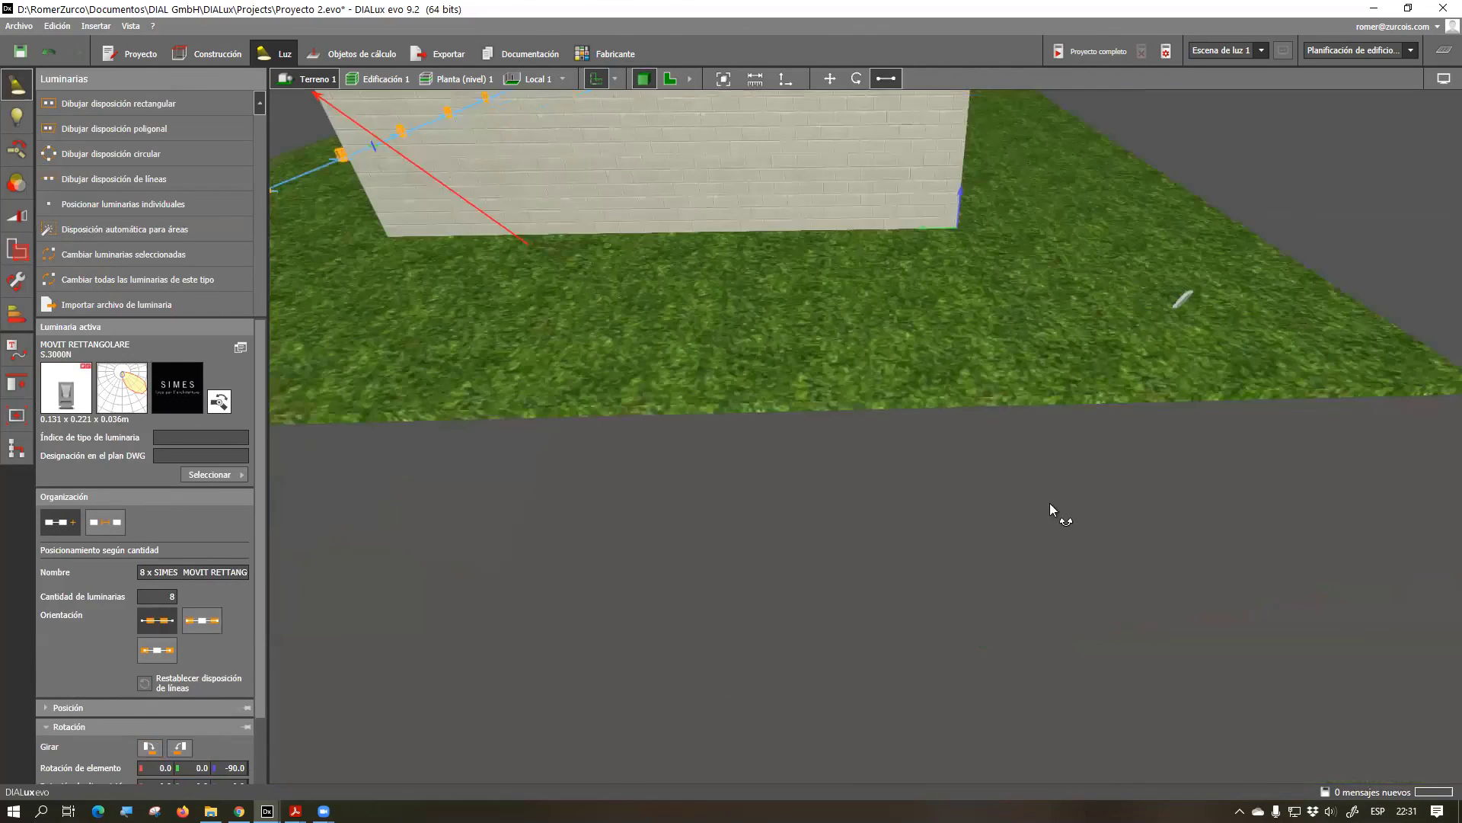
right_click_drag(777, 346, 912, 320)
right_click_drag(851, 433, 680, 399)
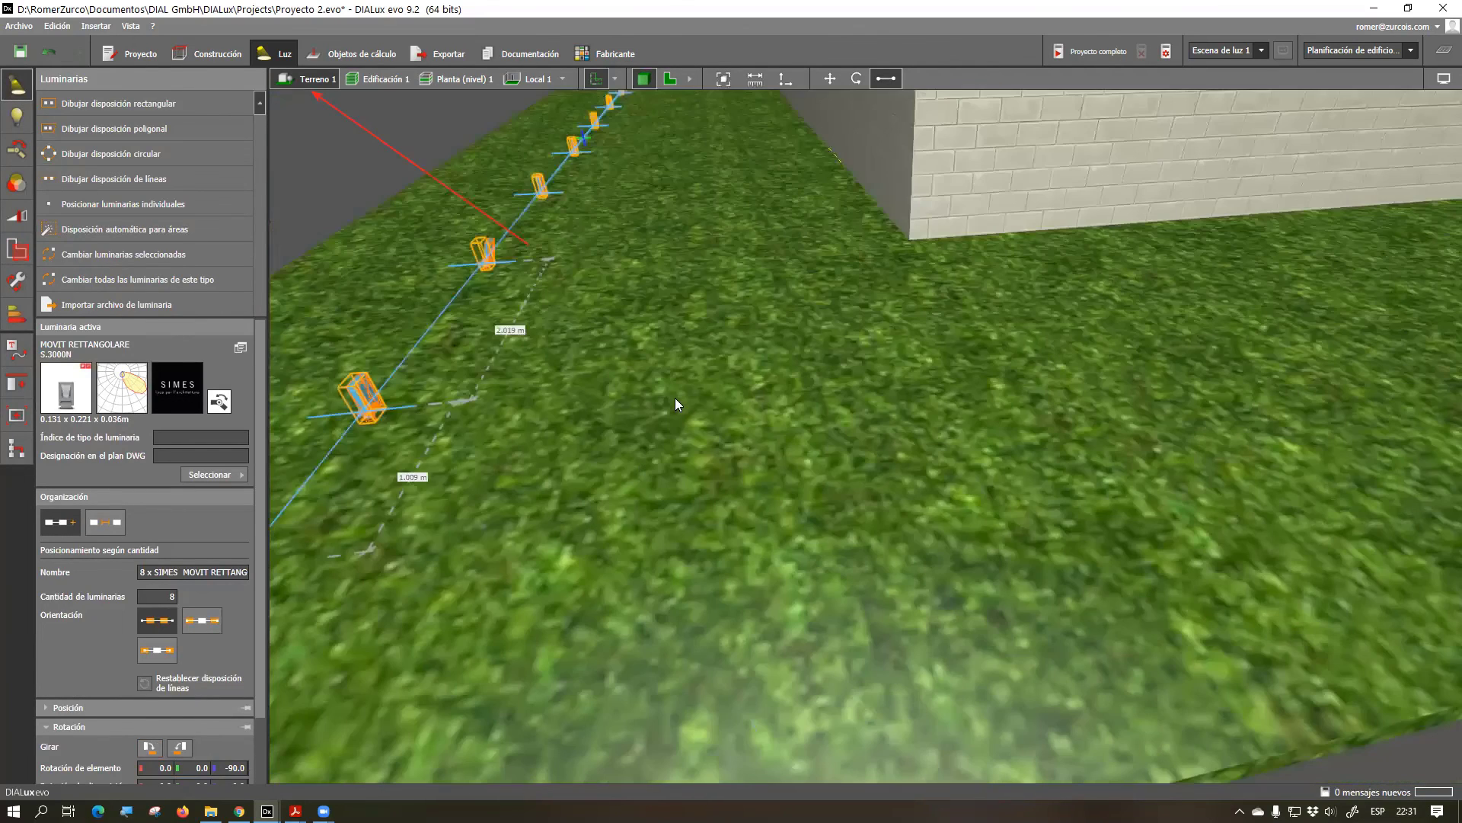
left_click(671, 393)
left_click_drag(458, 363, 518, 433)
scroll(610, 305, "down", 3)
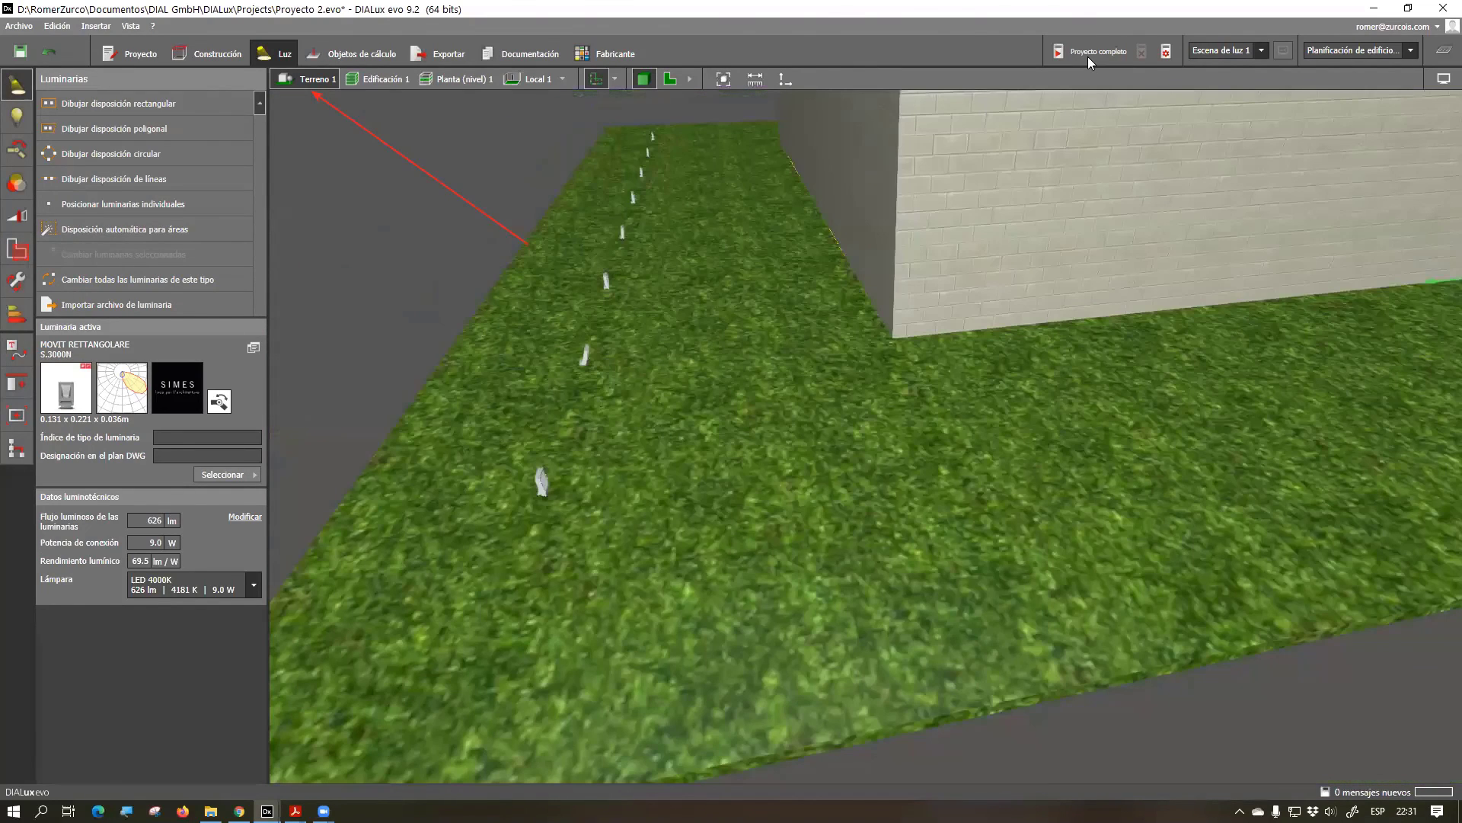
left_click(1087, 53)
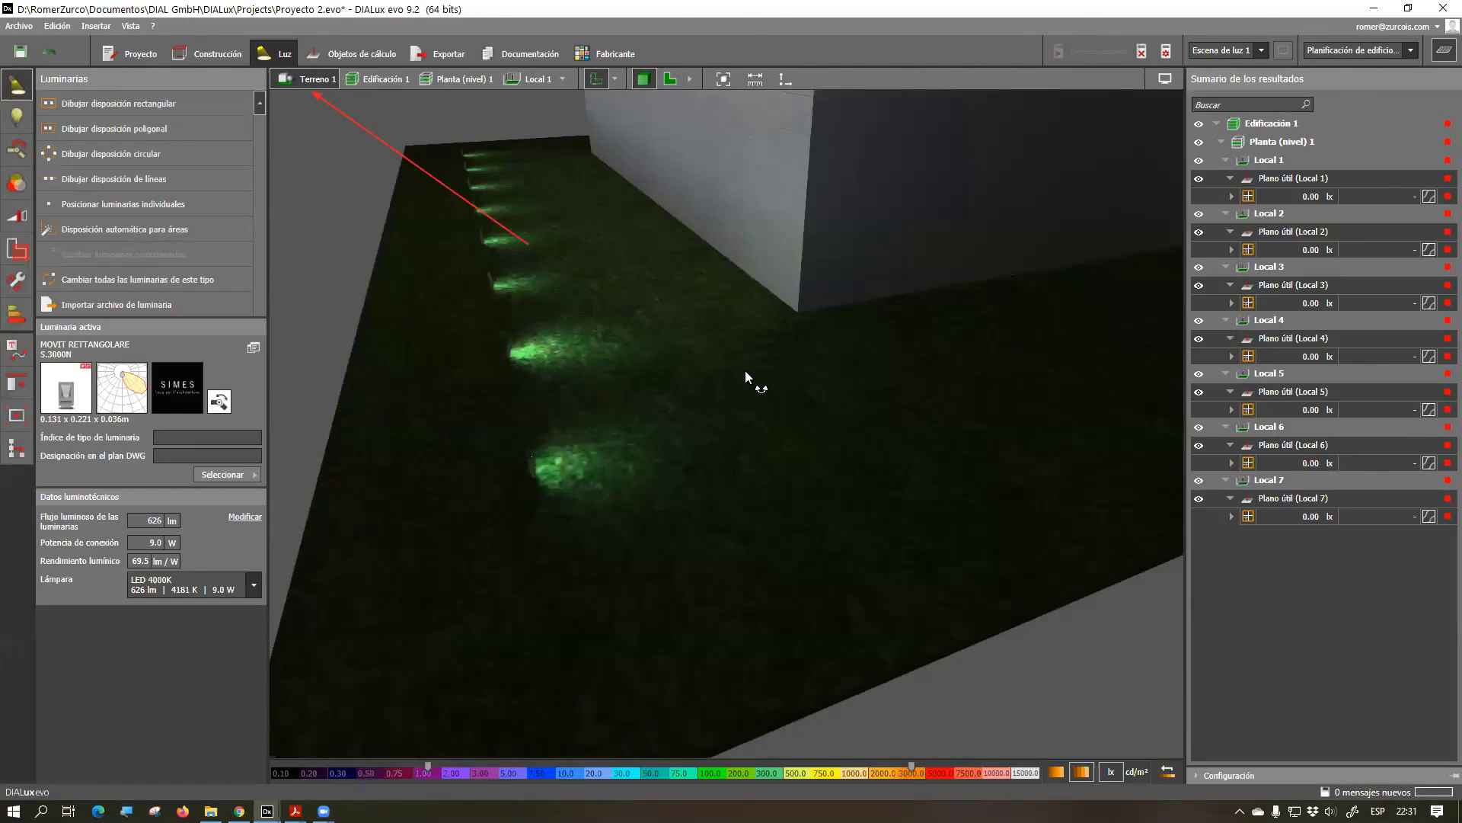
Display the calculated exterior scene in false colours, with the whole house and its ground in view
right_click_drag(745, 370, 739, 207)
right_click_drag(835, 256, 762, 446)
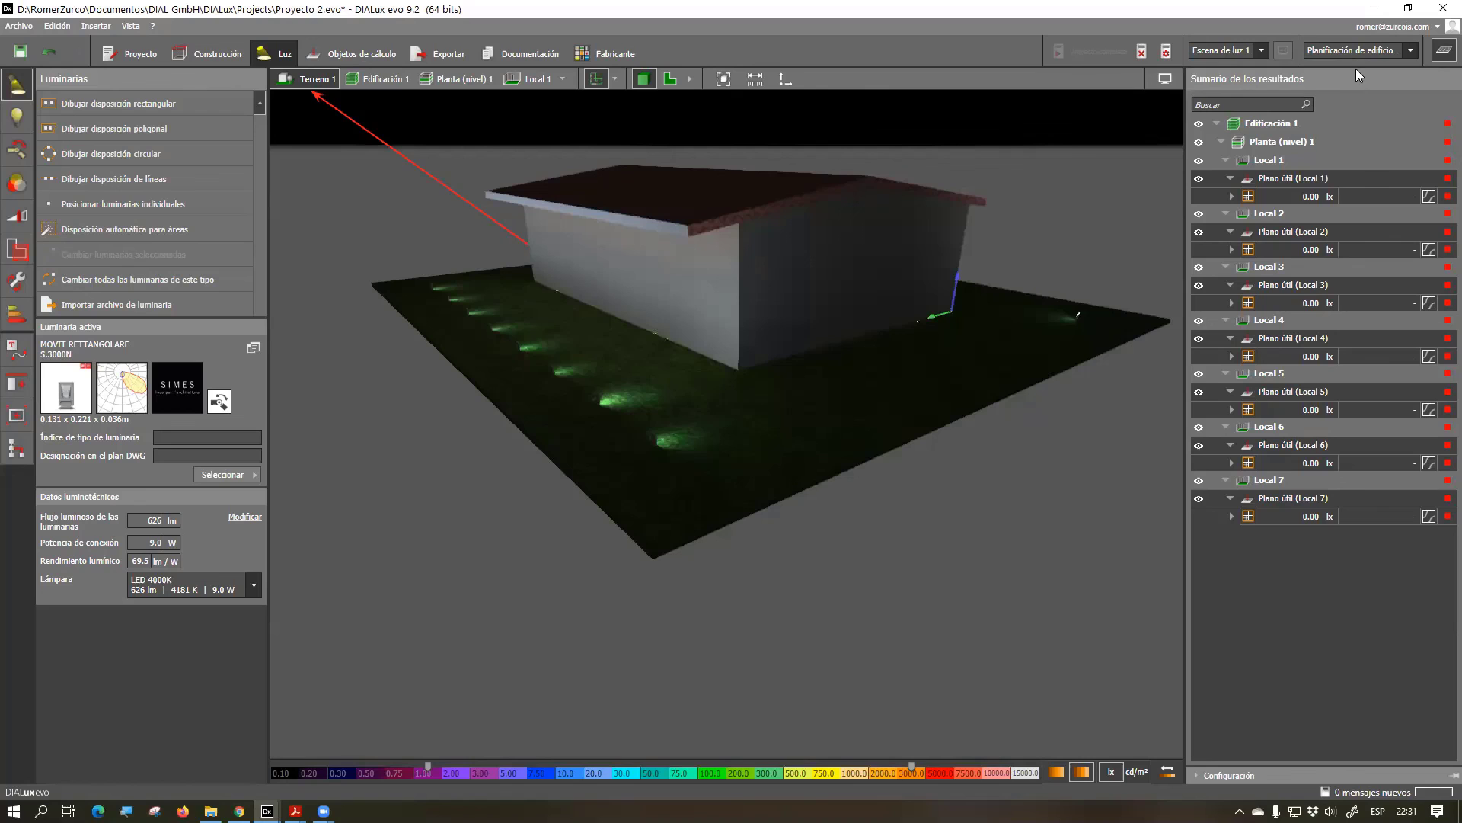
left_click(1442, 52)
mouse_move(1444, 79)
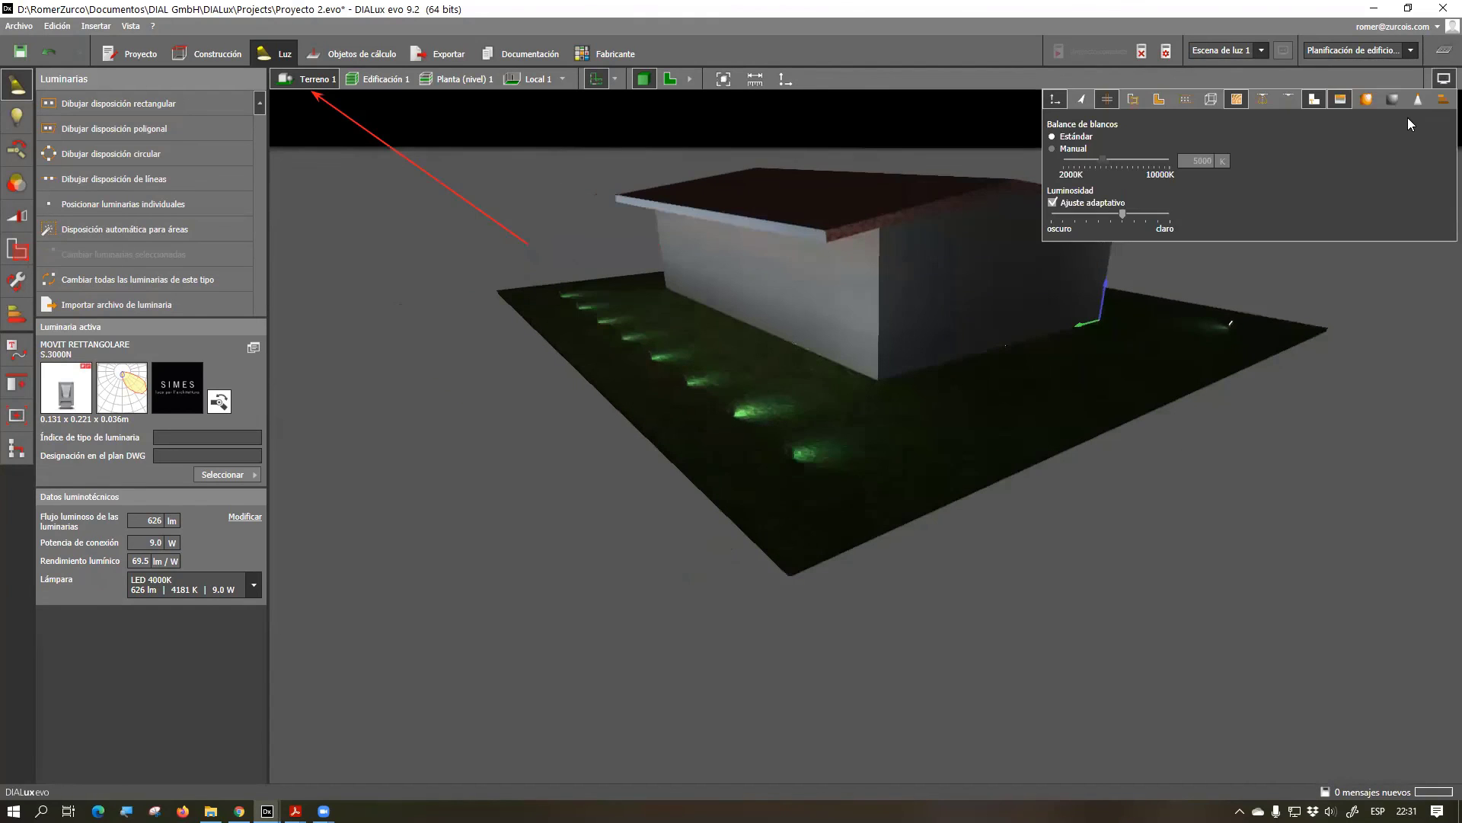
left_click(1365, 102)
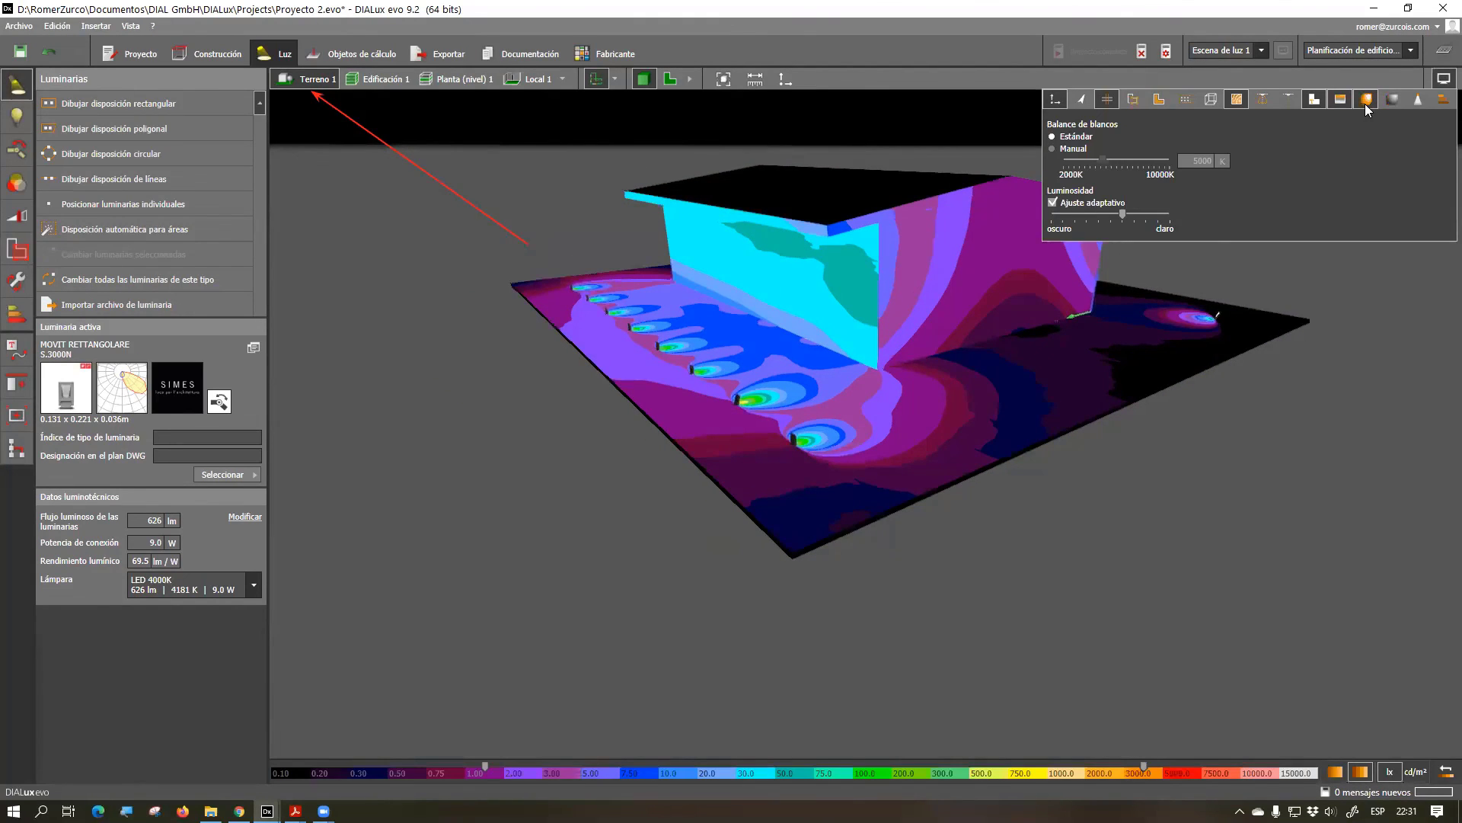
Examine the false-colour light distribution on the house walls and the surrounding ground from all sides, including the rear row and both front corners
left_click_drag(917, 349, 762, 368)
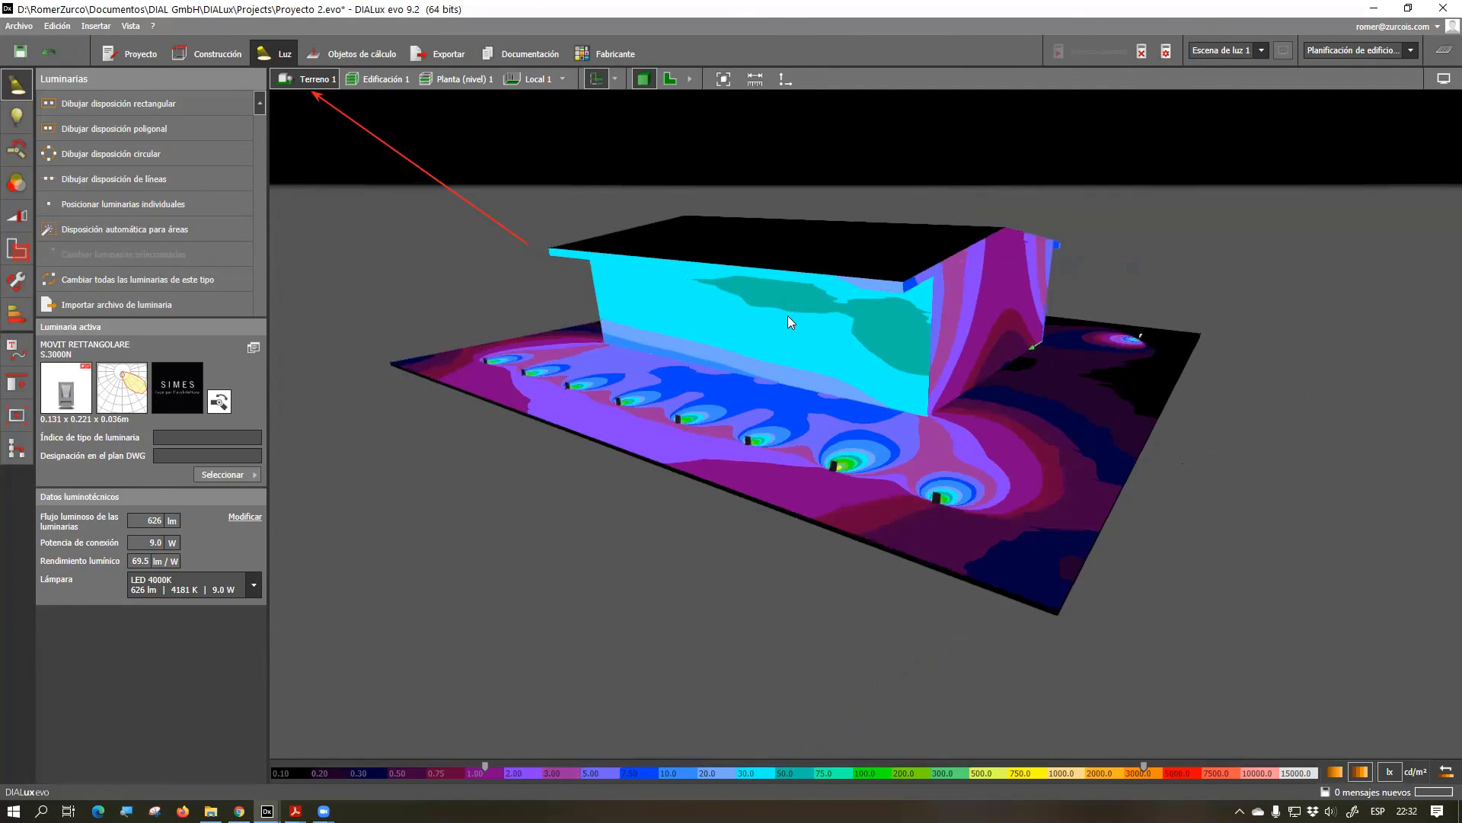
left_click_drag(1019, 392, 1002, 477)
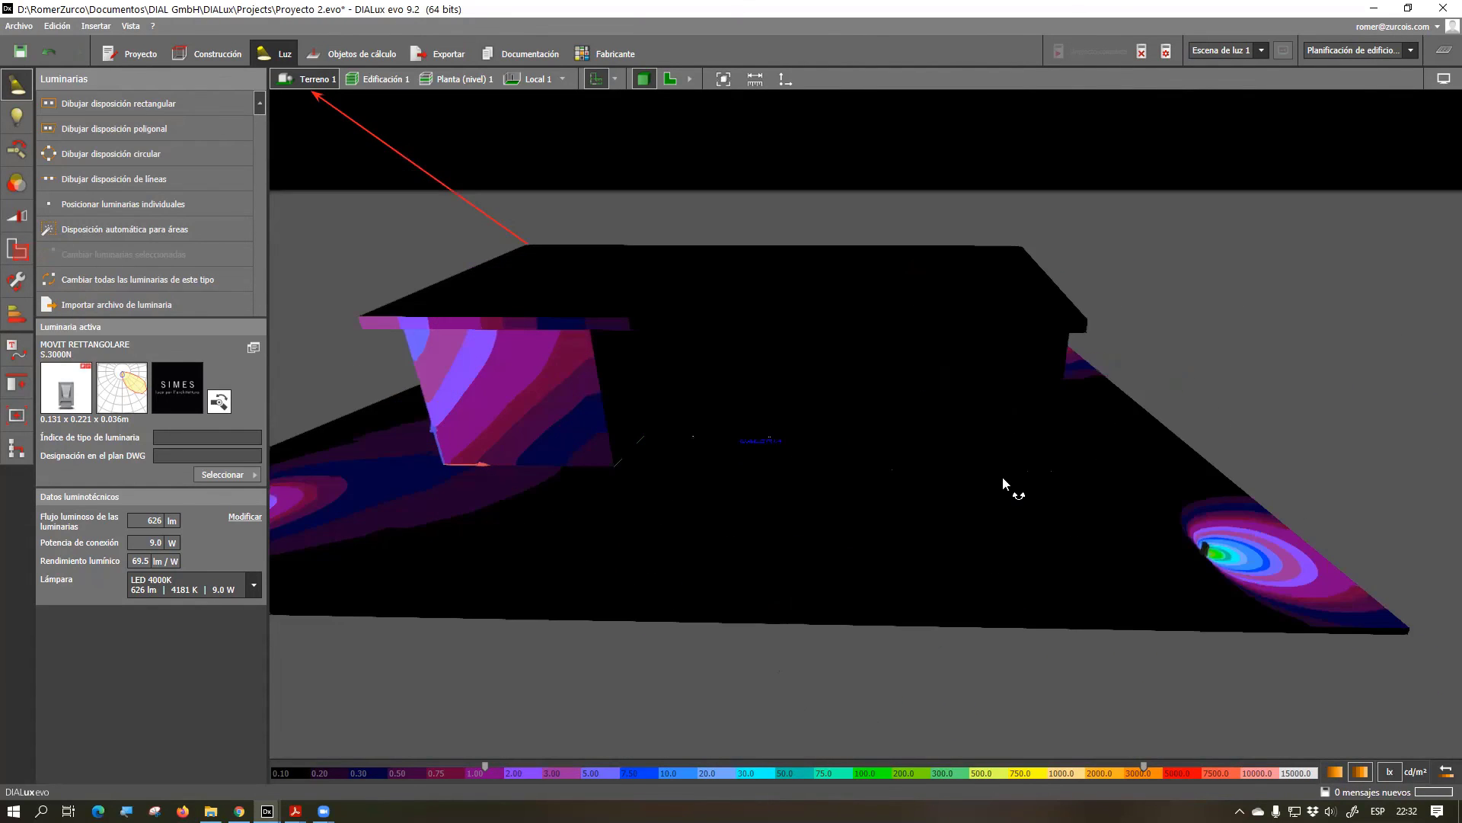
left_click_drag(787, 416, 838, 455)
left_click_drag(722, 457, 868, 454)
left_click_drag(633, 455, 917, 350)
scroll(709, 475, "up", 3)
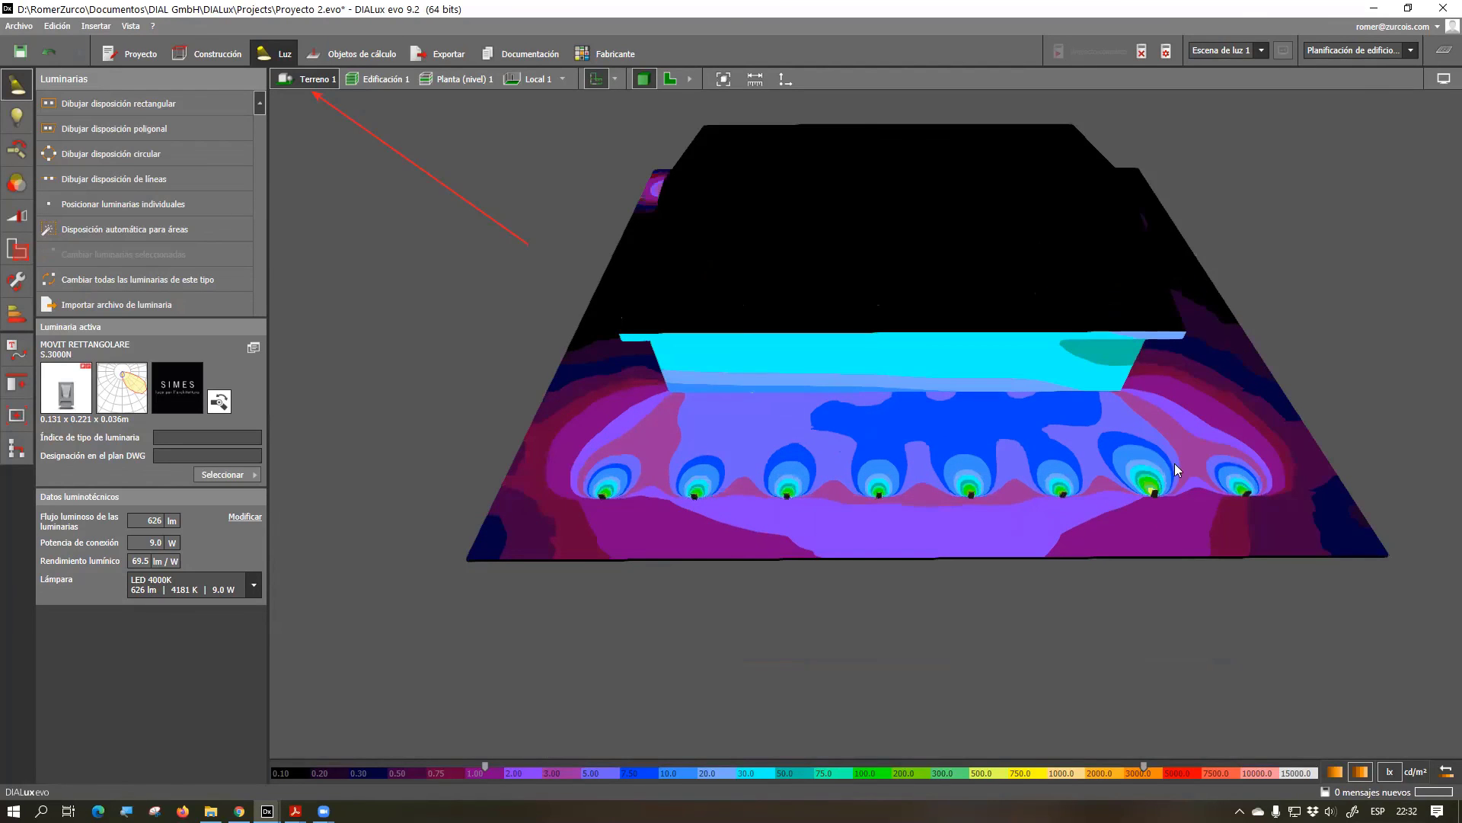
left_click_drag(789, 507, 569, 399)
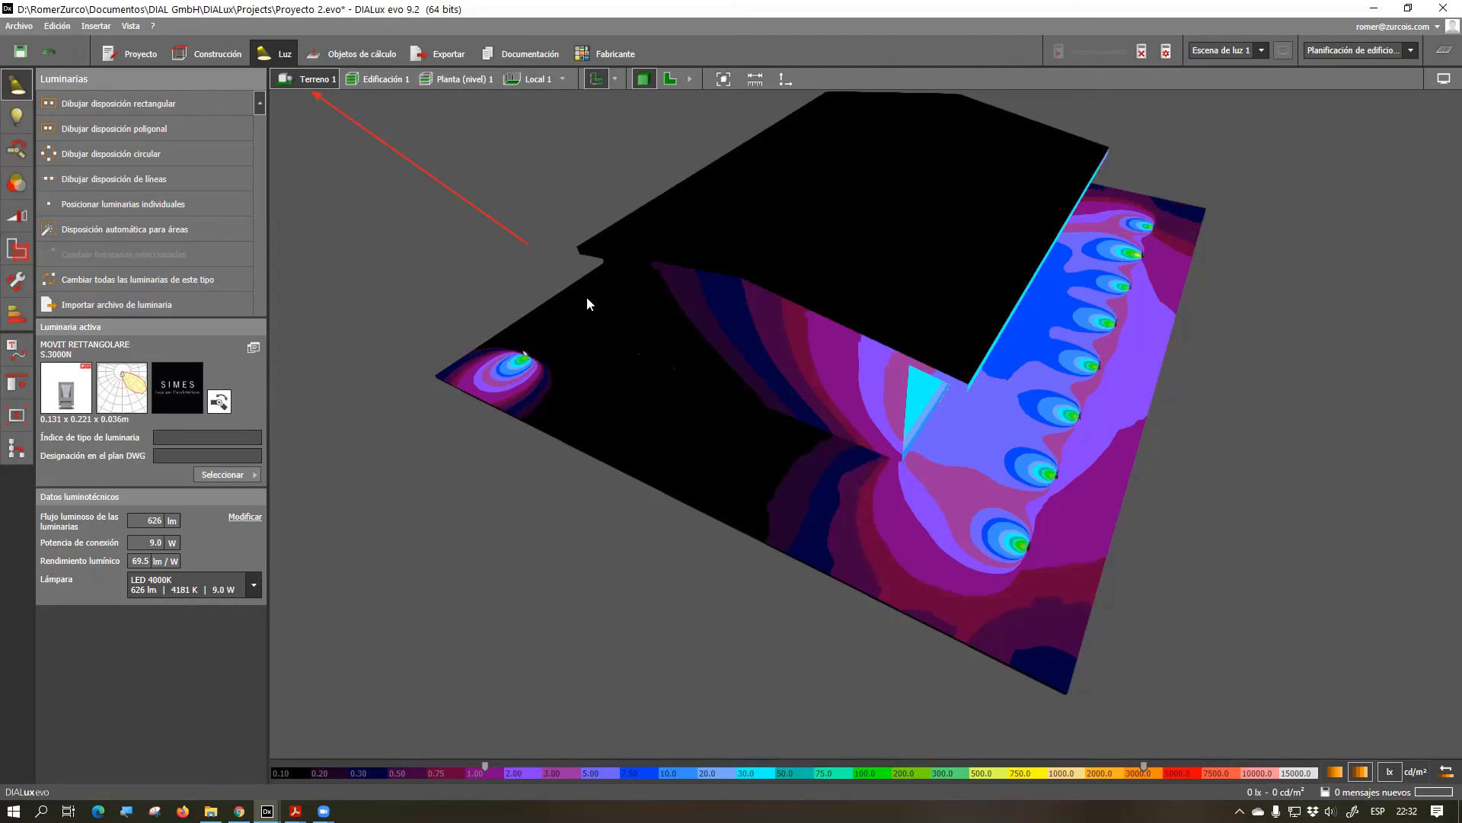
left_click_drag(576, 302, 584, 265)
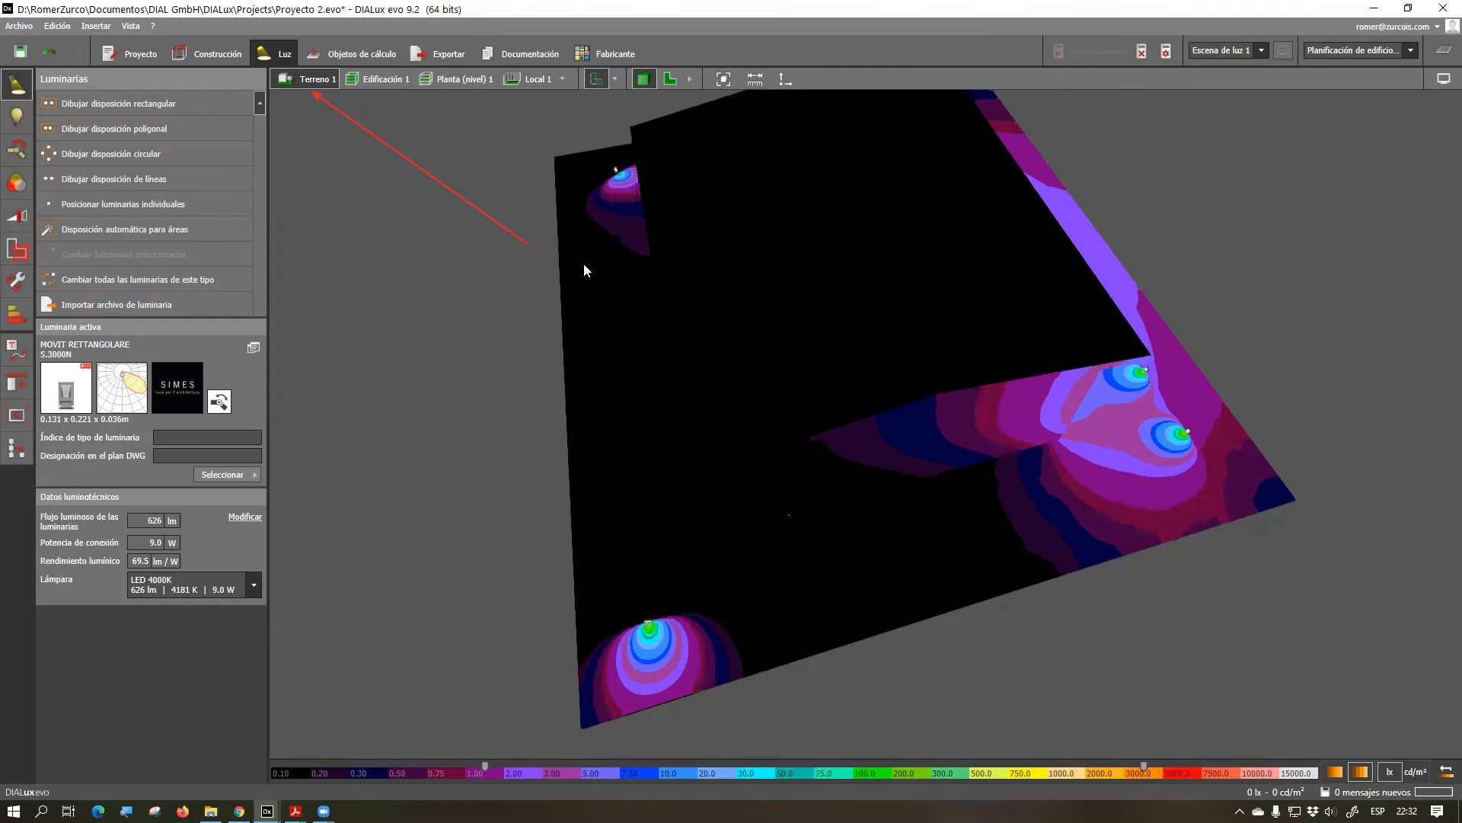
left_click_drag(723, 485, 779, 462)
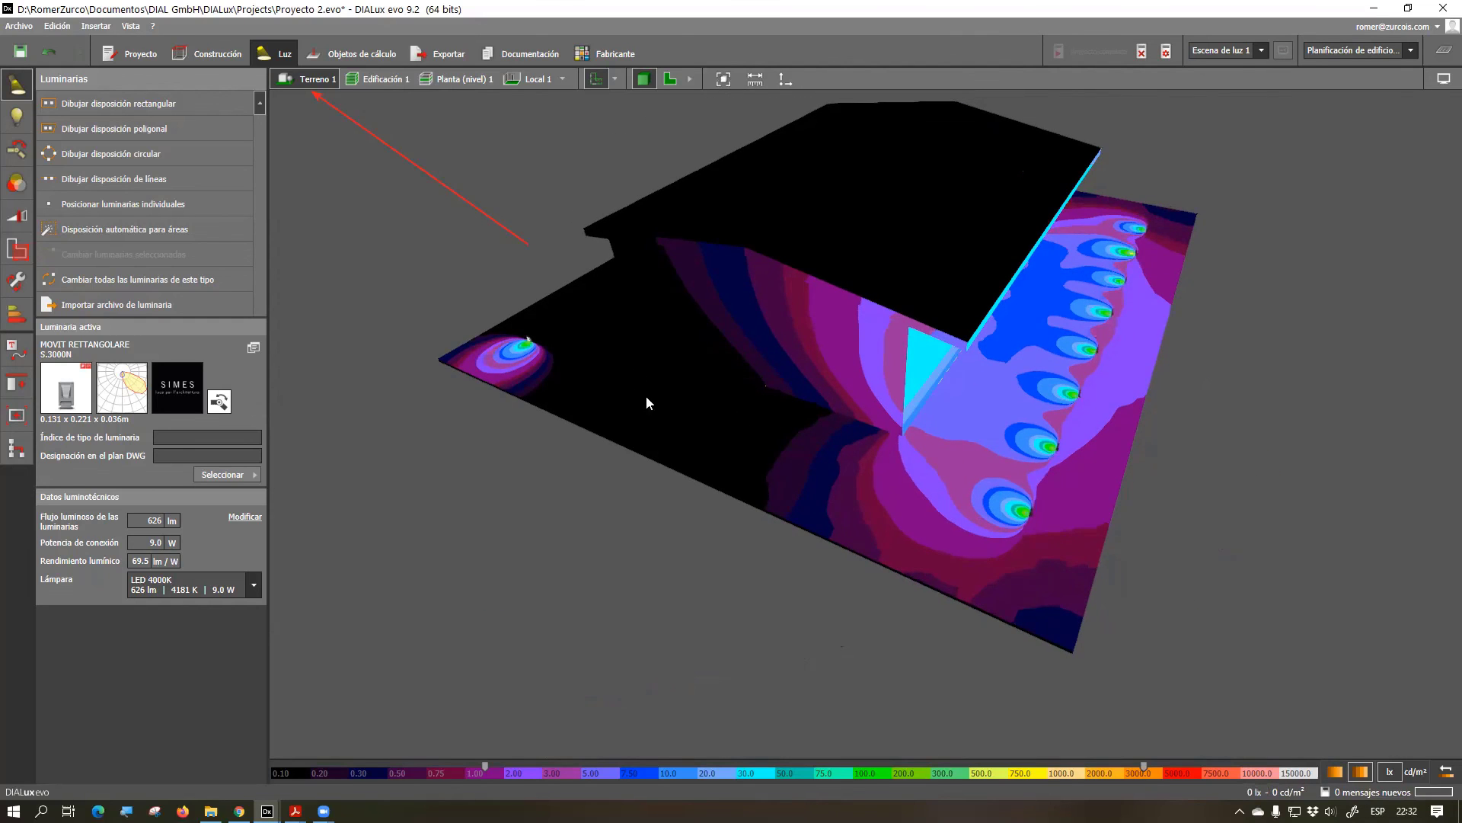
left_click_drag(629, 363, 894, 528)
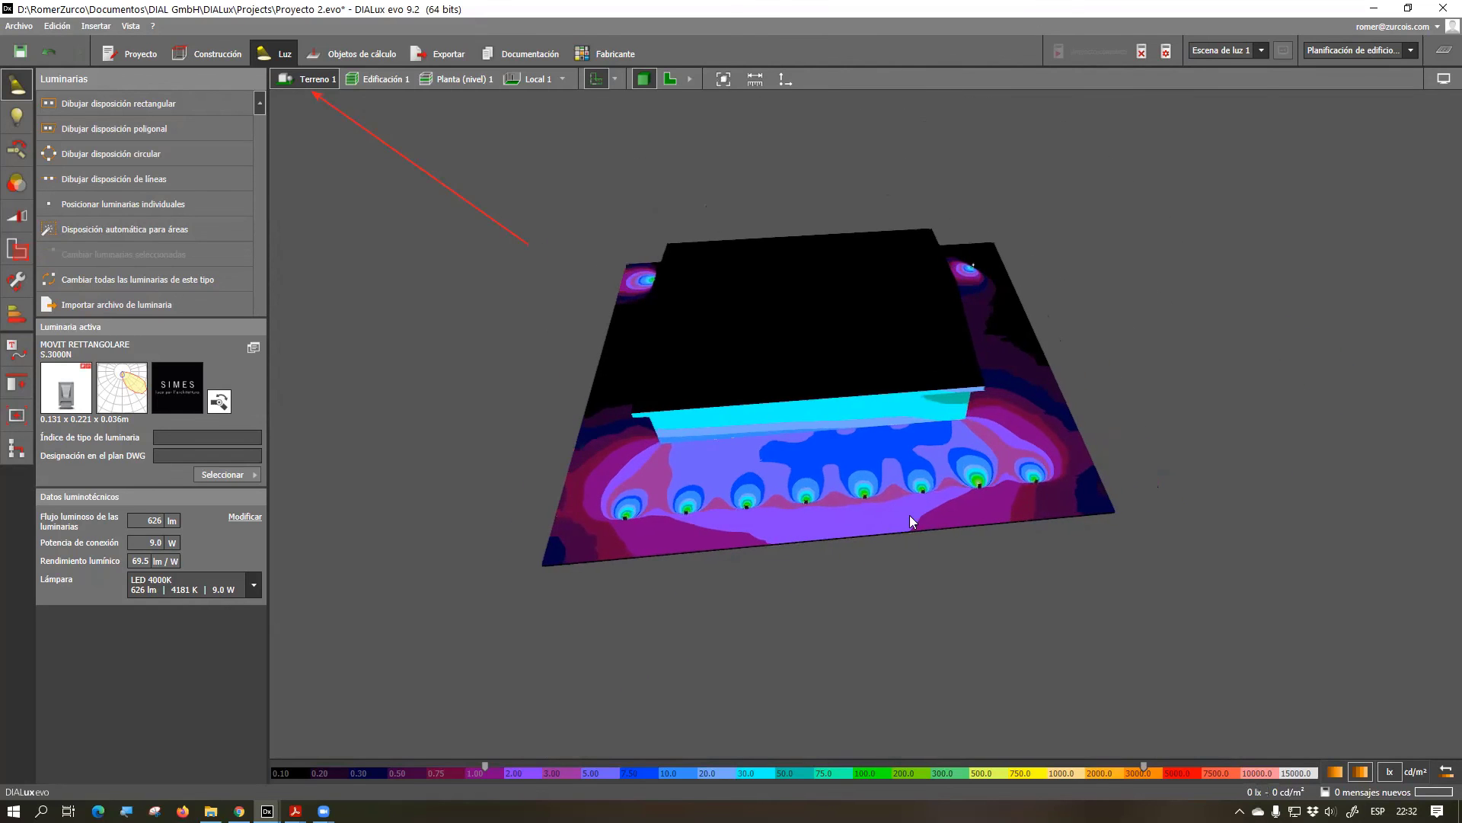
left_click_drag(965, 273, 861, 288)
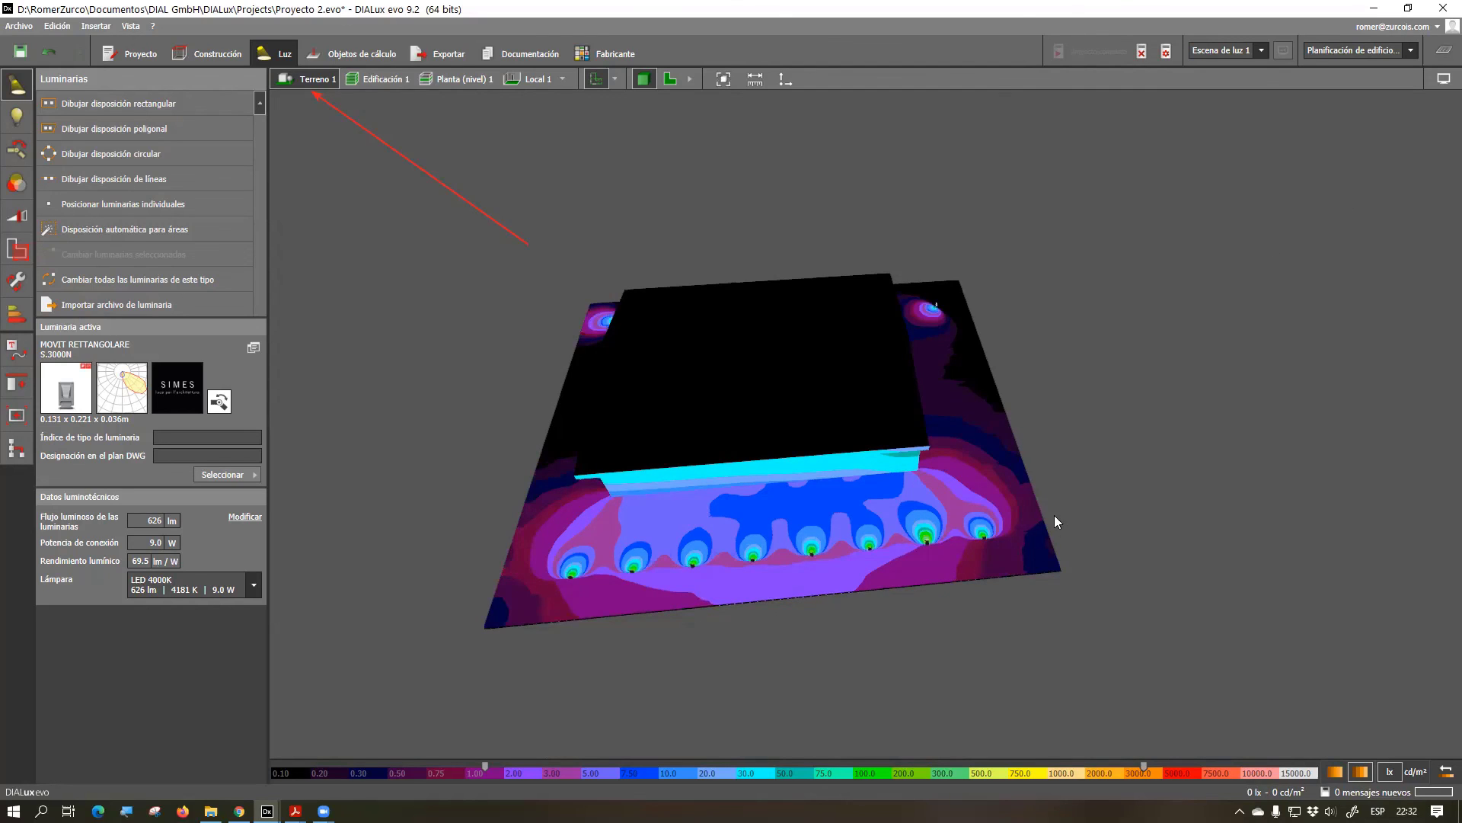
left_click_drag(809, 413, 883, 417)
scroll(710, 452, "up", 3)
left_click_drag(710, 452, 753, 377)
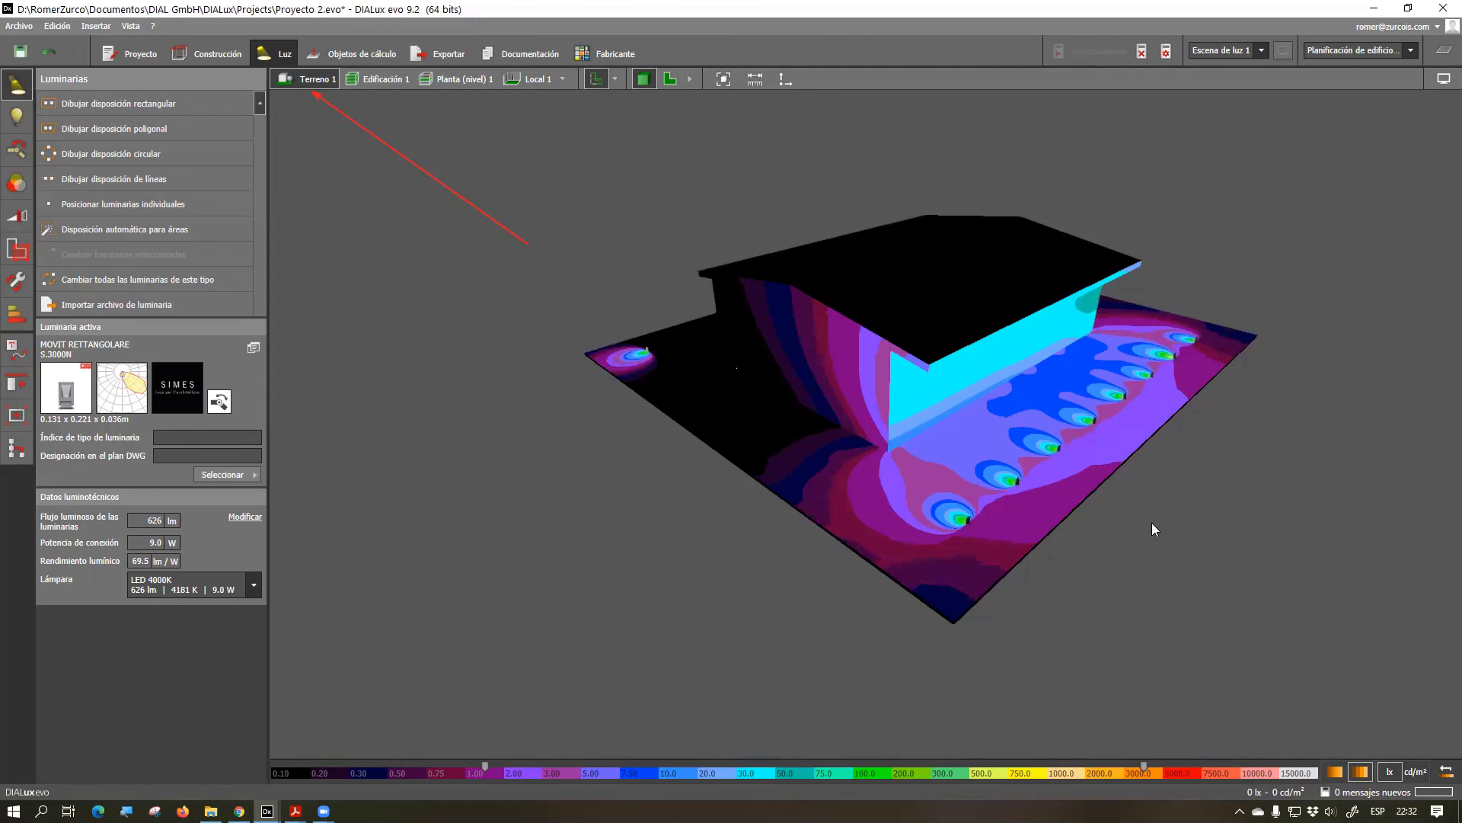
left_click_drag(1059, 526, 907, 531)
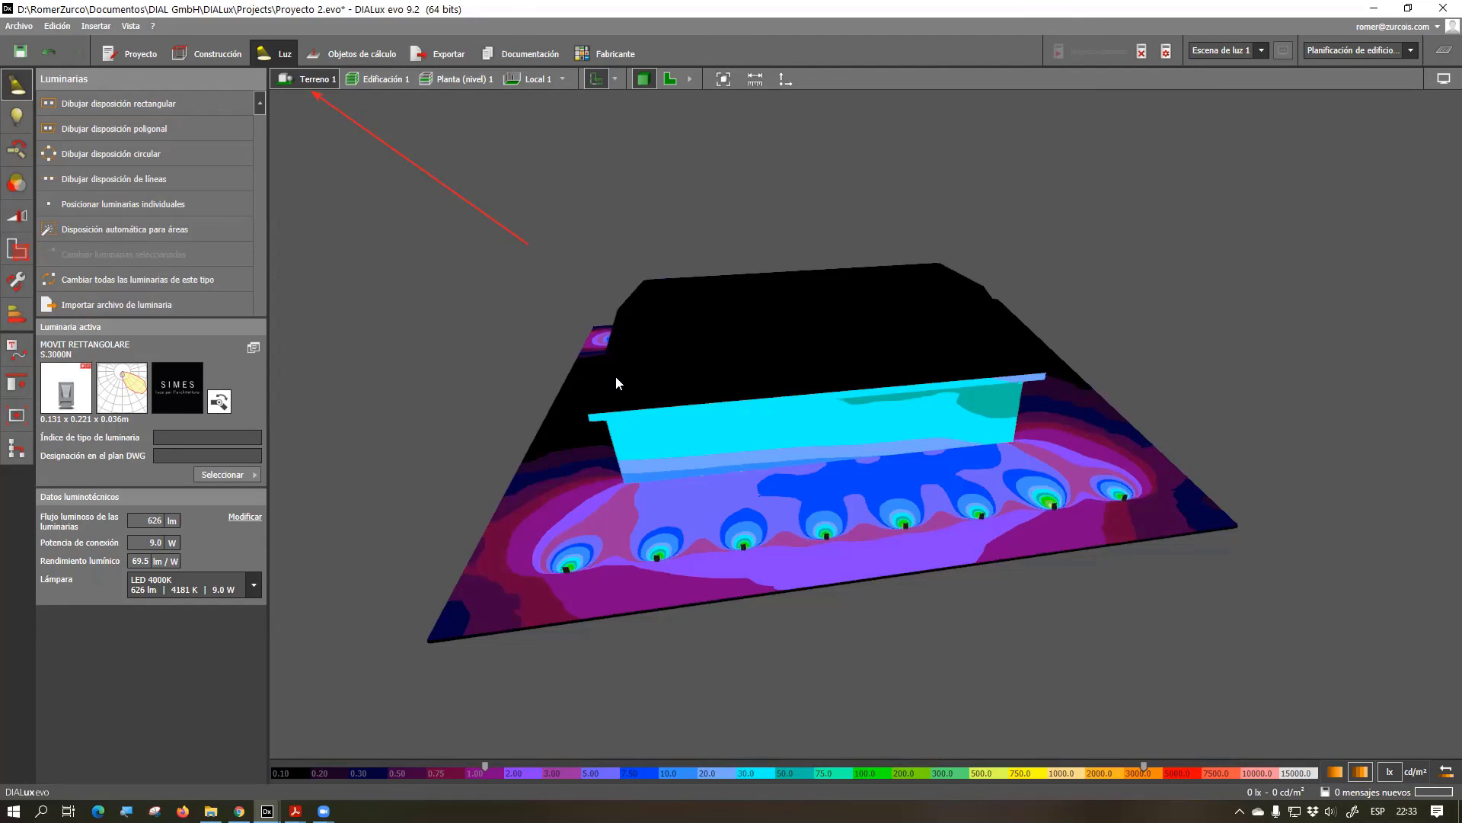
left_click_drag(798, 485, 828, 477)
left_click_drag(1034, 541, 797, 294)
Turn off the false colours, show the luminaires' light direction arrows and inspect where the rear row points
left_click(1444, 78)
left_click(1363, 101)
left_click(1288, 99)
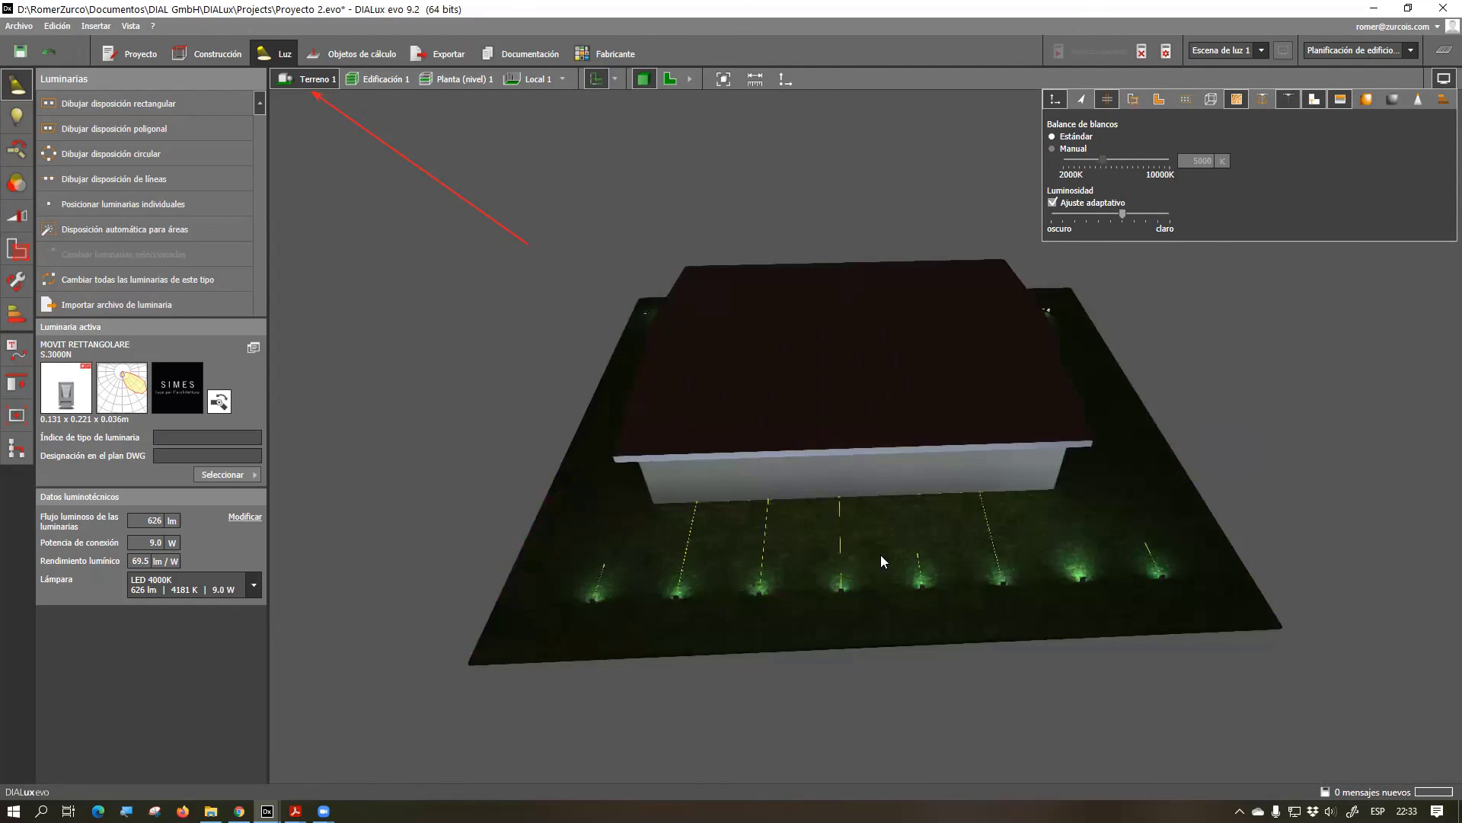
right_click_drag(735, 635, 1082, 355)
scroll(1082, 357, "up", 5)
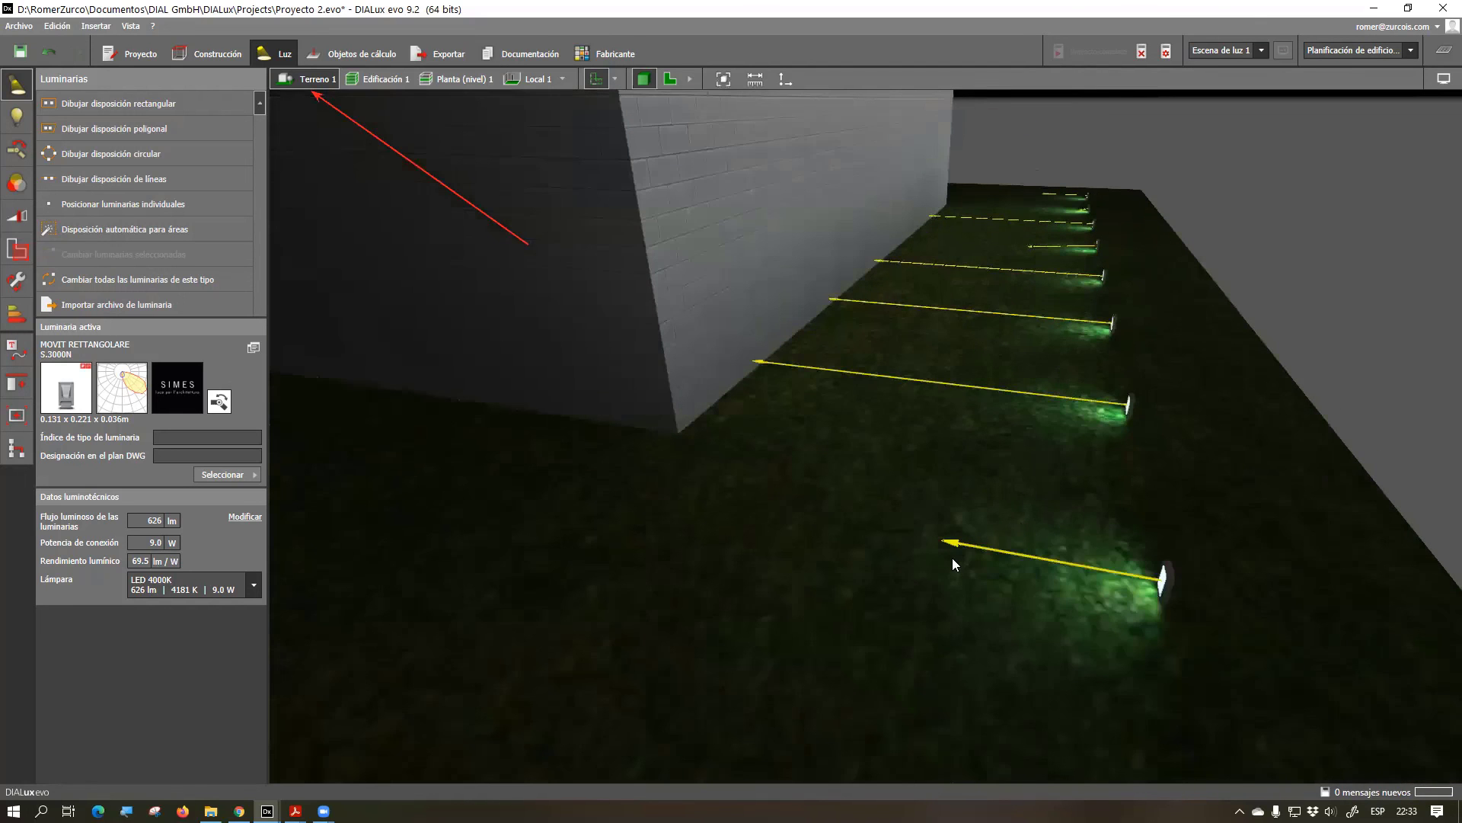
scroll(782, 487, "down", 5)
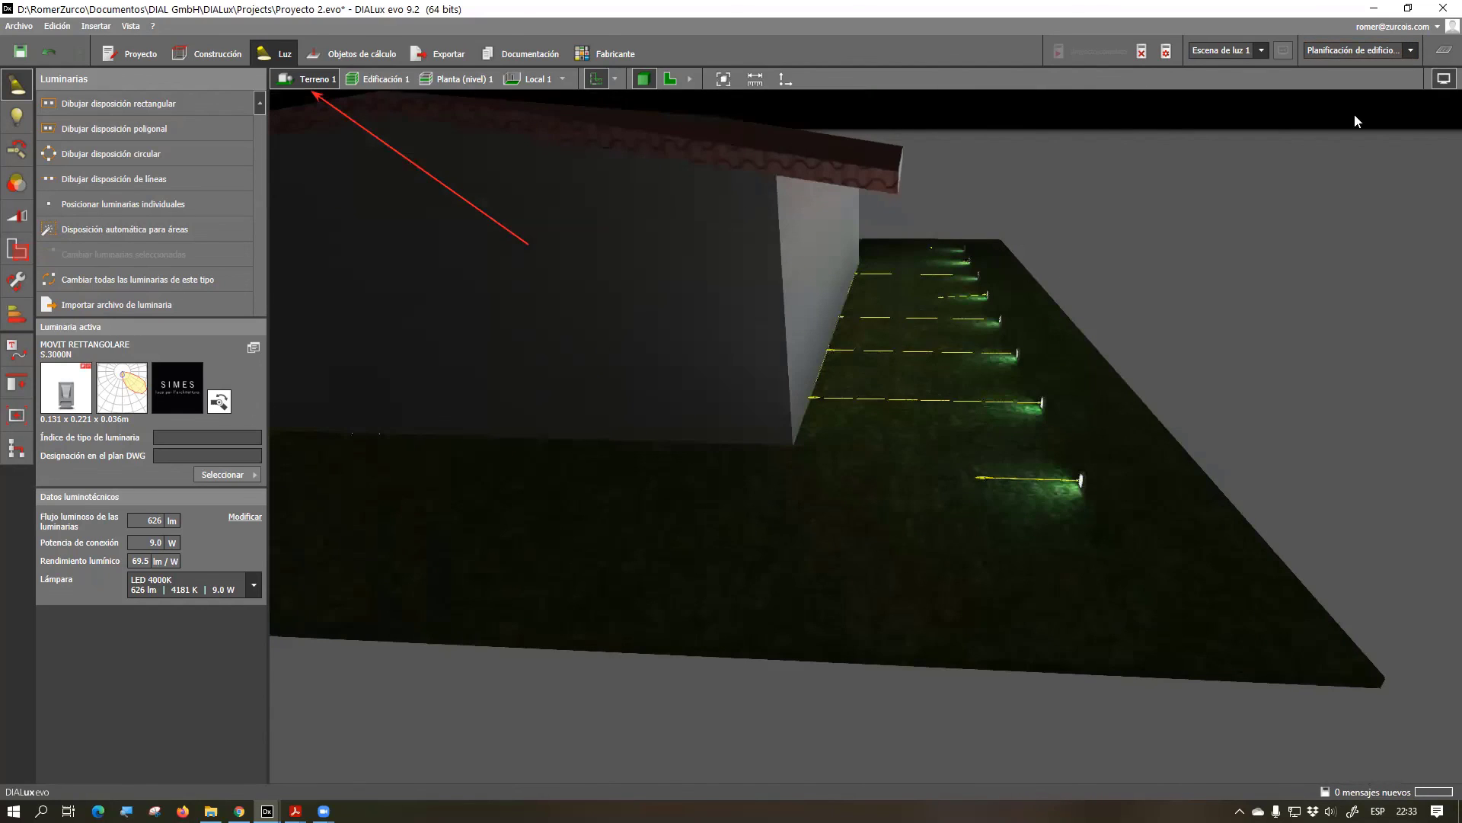
Show the light distribution bodies instead of the direction arrows and inspect them on the selected eight-luminaire row behind the house
mouse_move(1443, 78)
left_click(1262, 99)
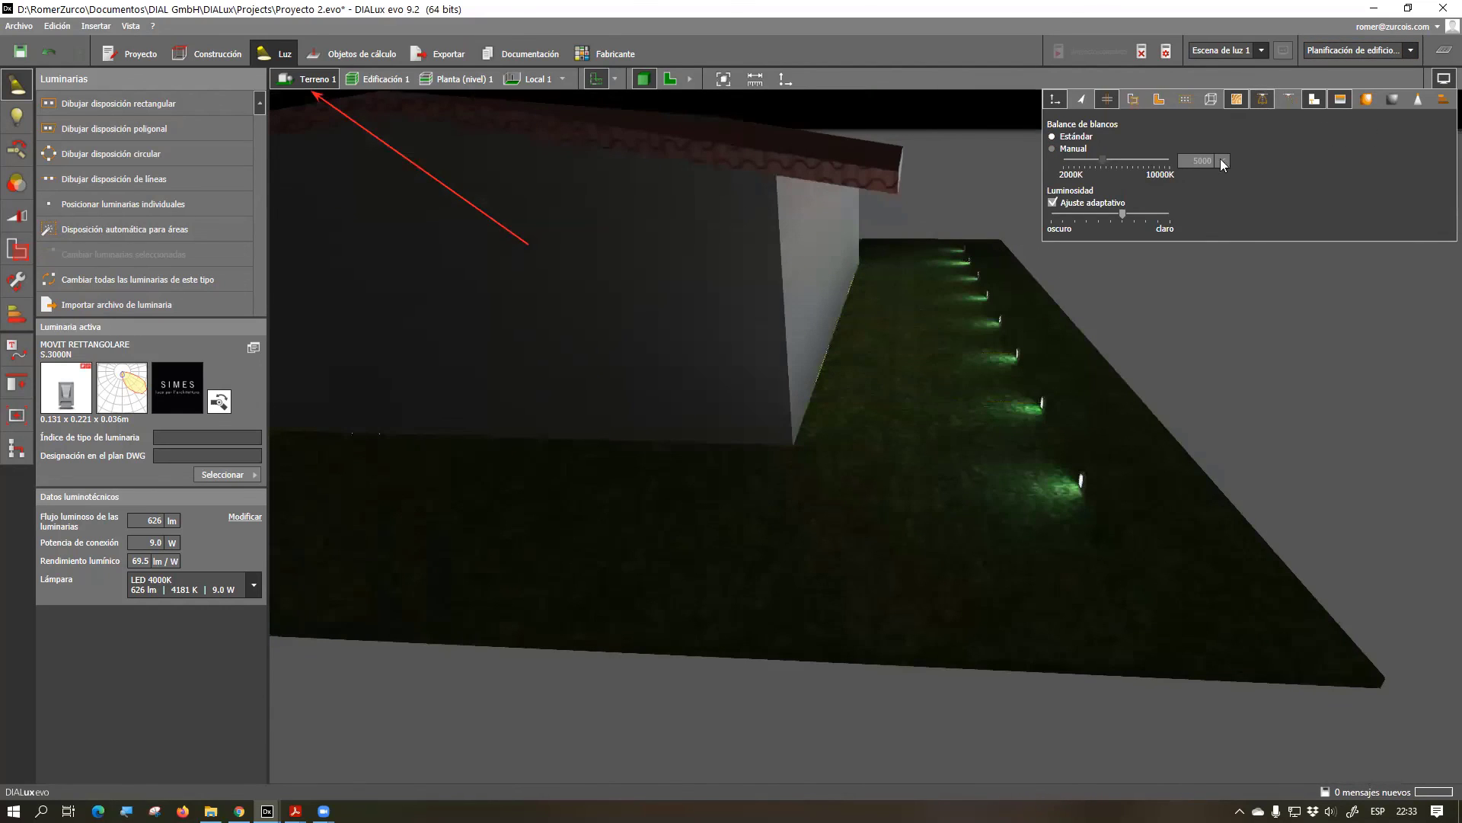
left_click(1042, 405)
right_click_drag(1202, 481, 895, 403)
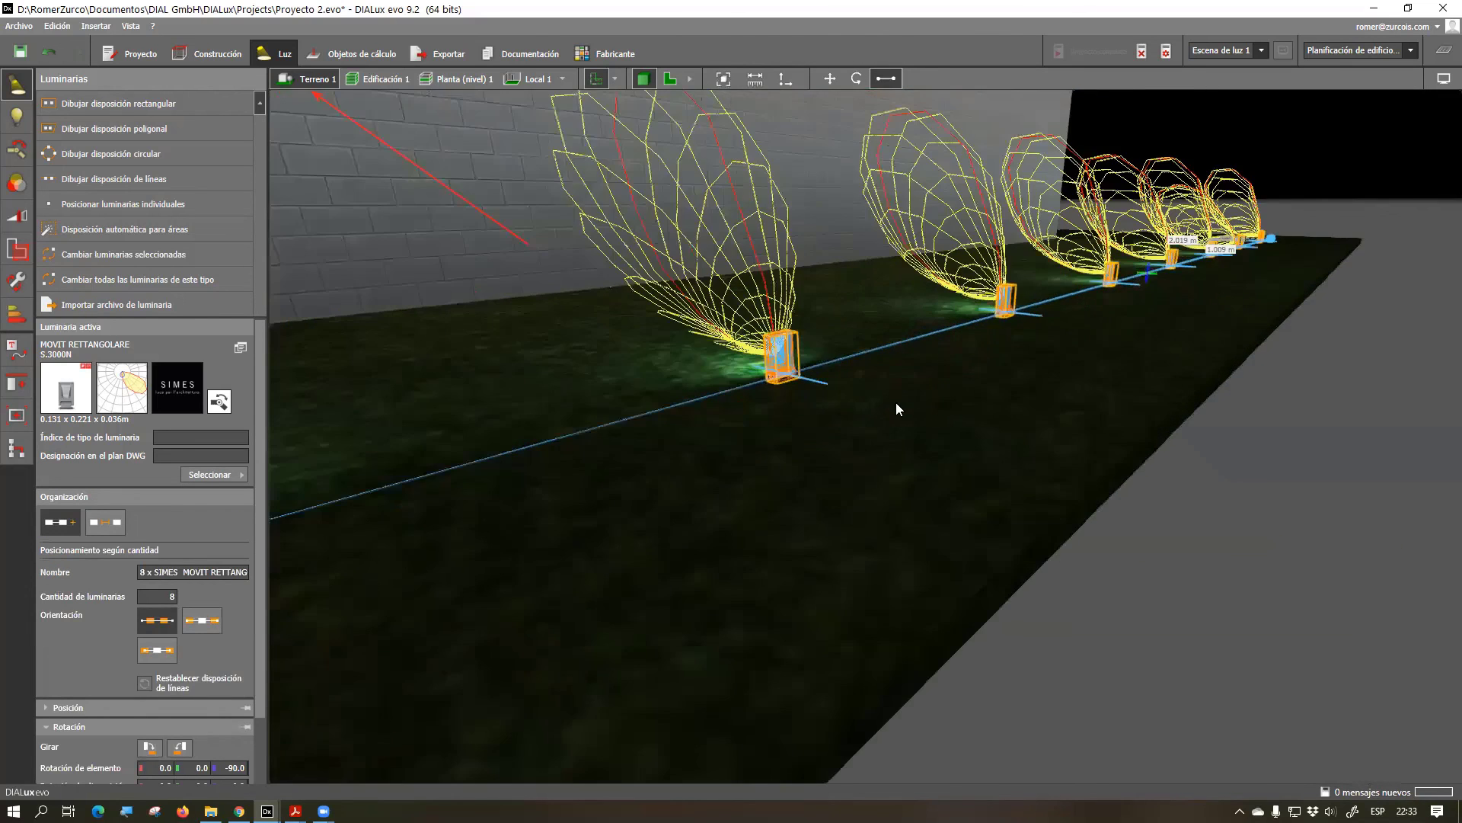
right_click_drag(973, 457, 975, 337)
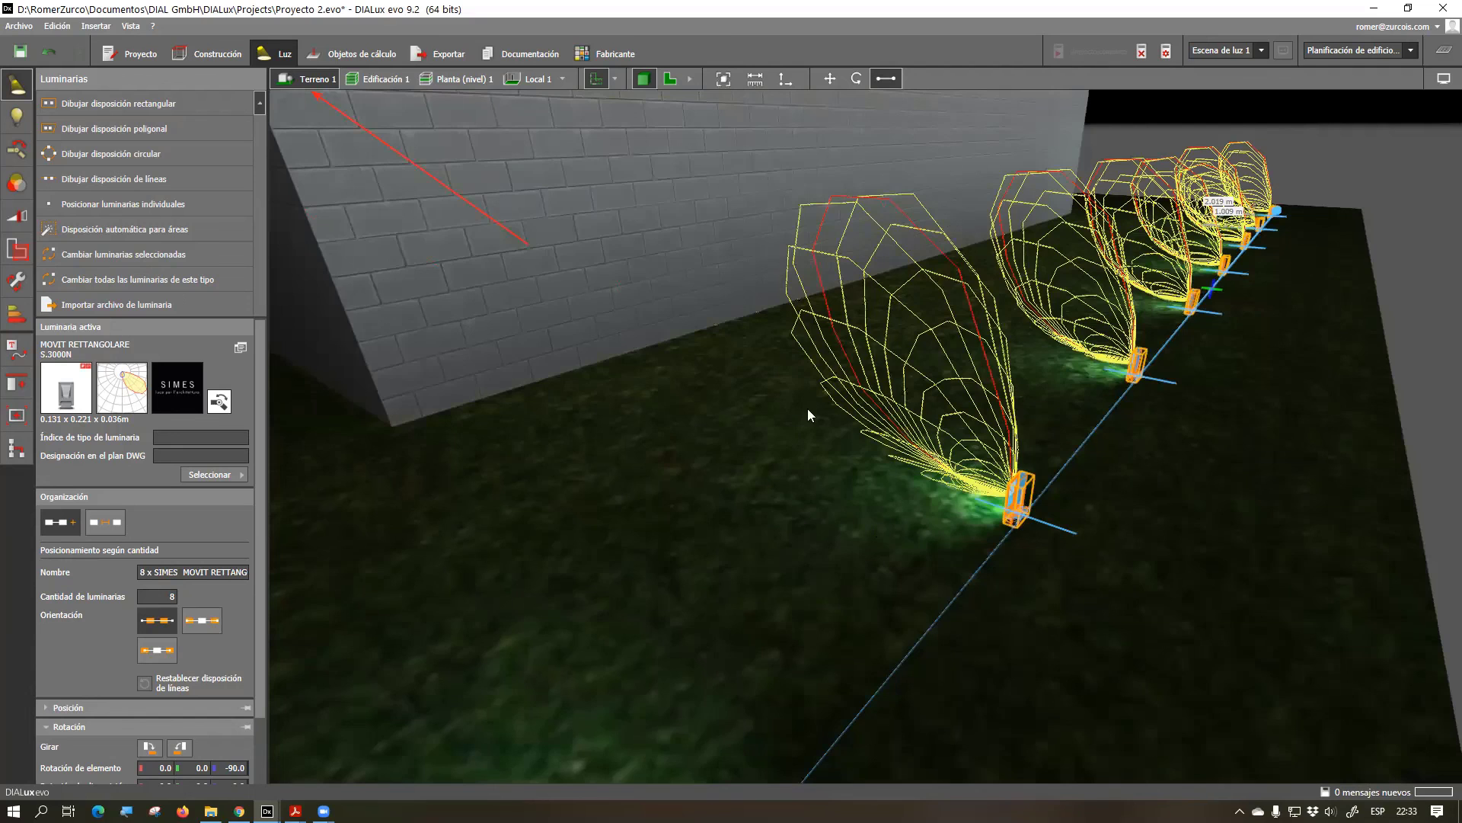
Hide the light distribution bodies and check the selected rear row and the wall it lights from outside the terrain
left_click(1443, 79)
left_click(1263, 100)
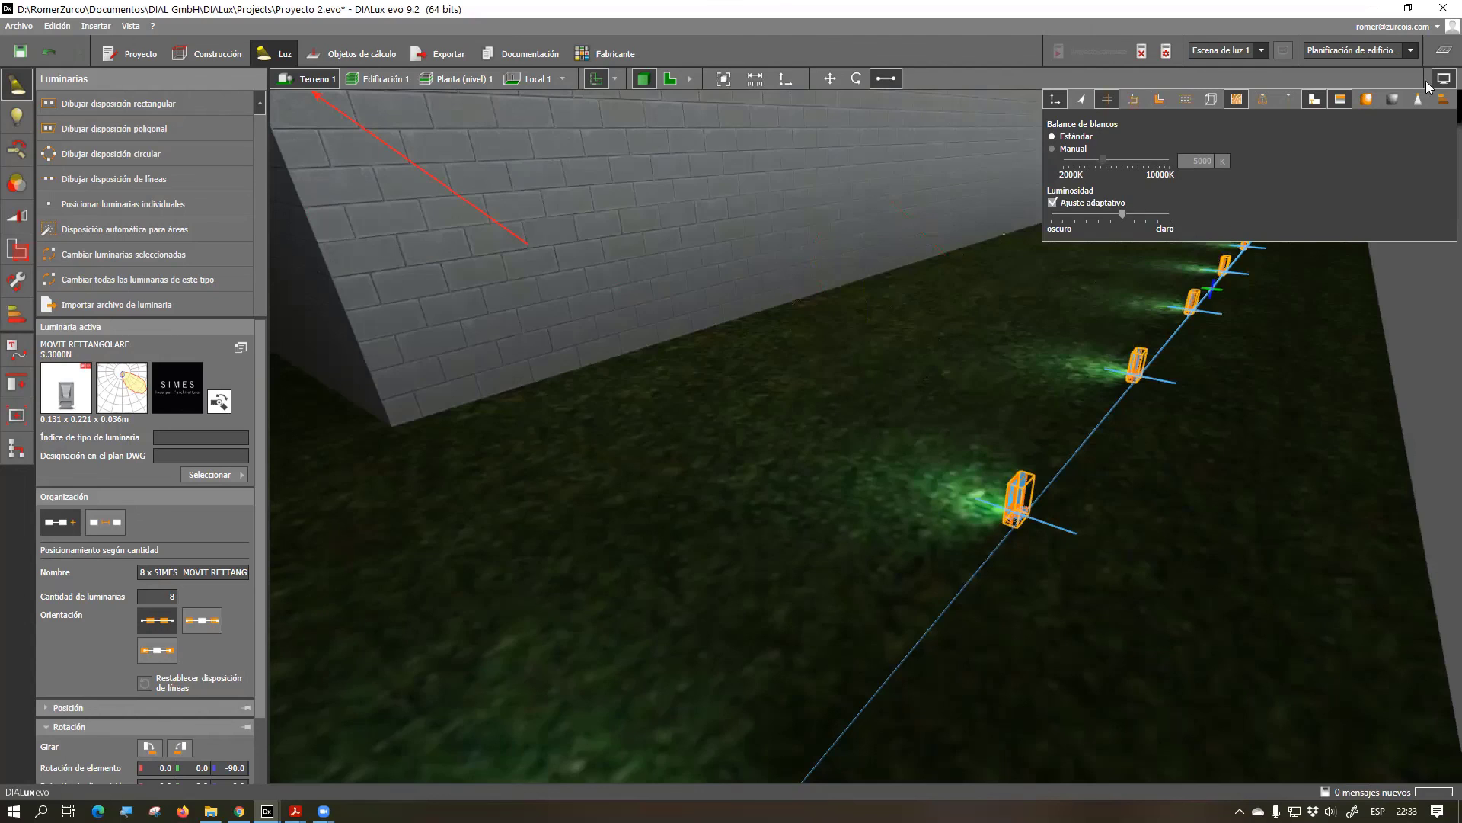
scroll(1343, 373, "down", 10)
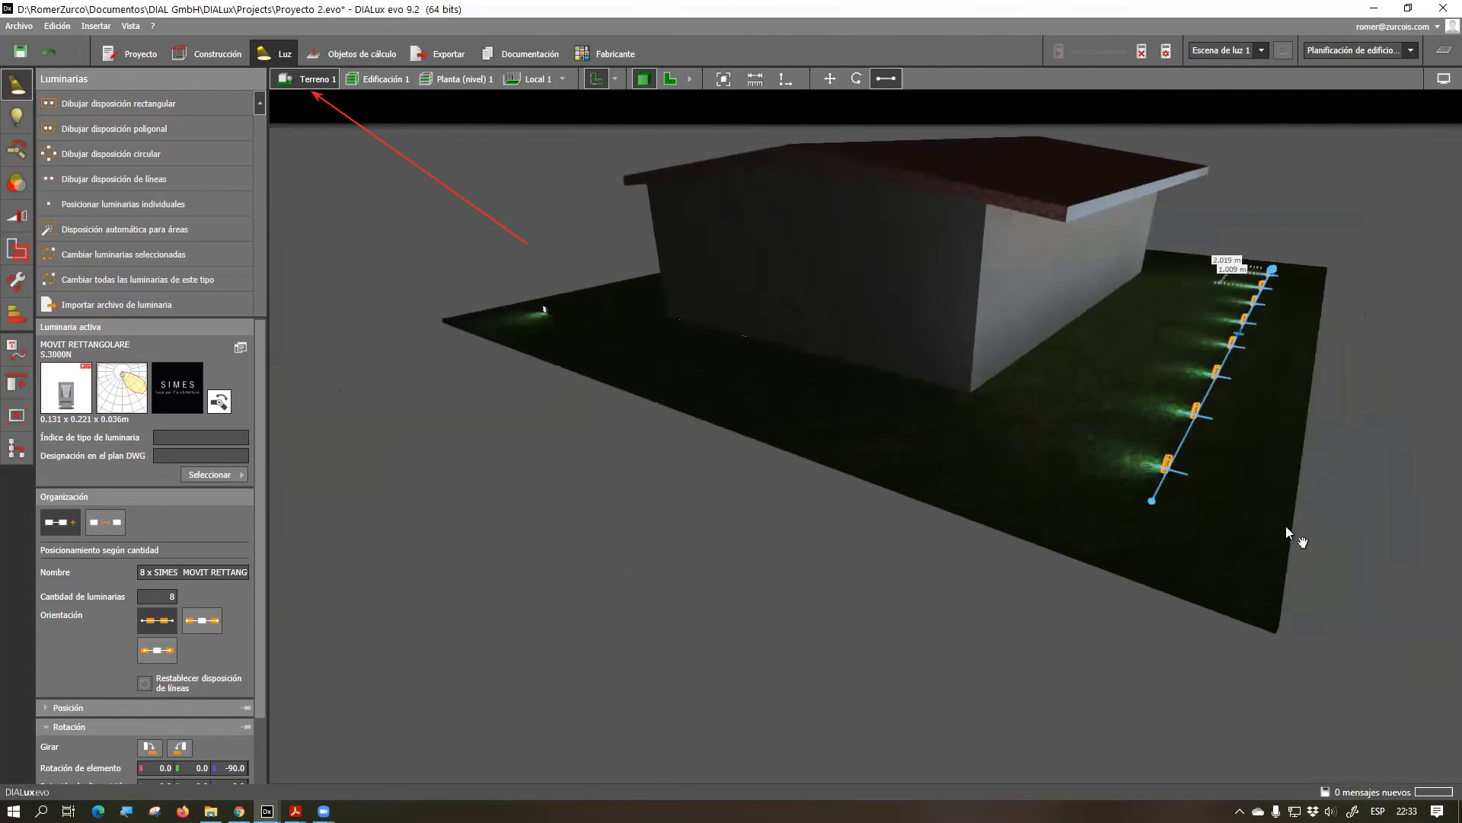
left_click_drag(1301, 532, 1167, 514)
right_click_drag(1042, 523, 994, 491)
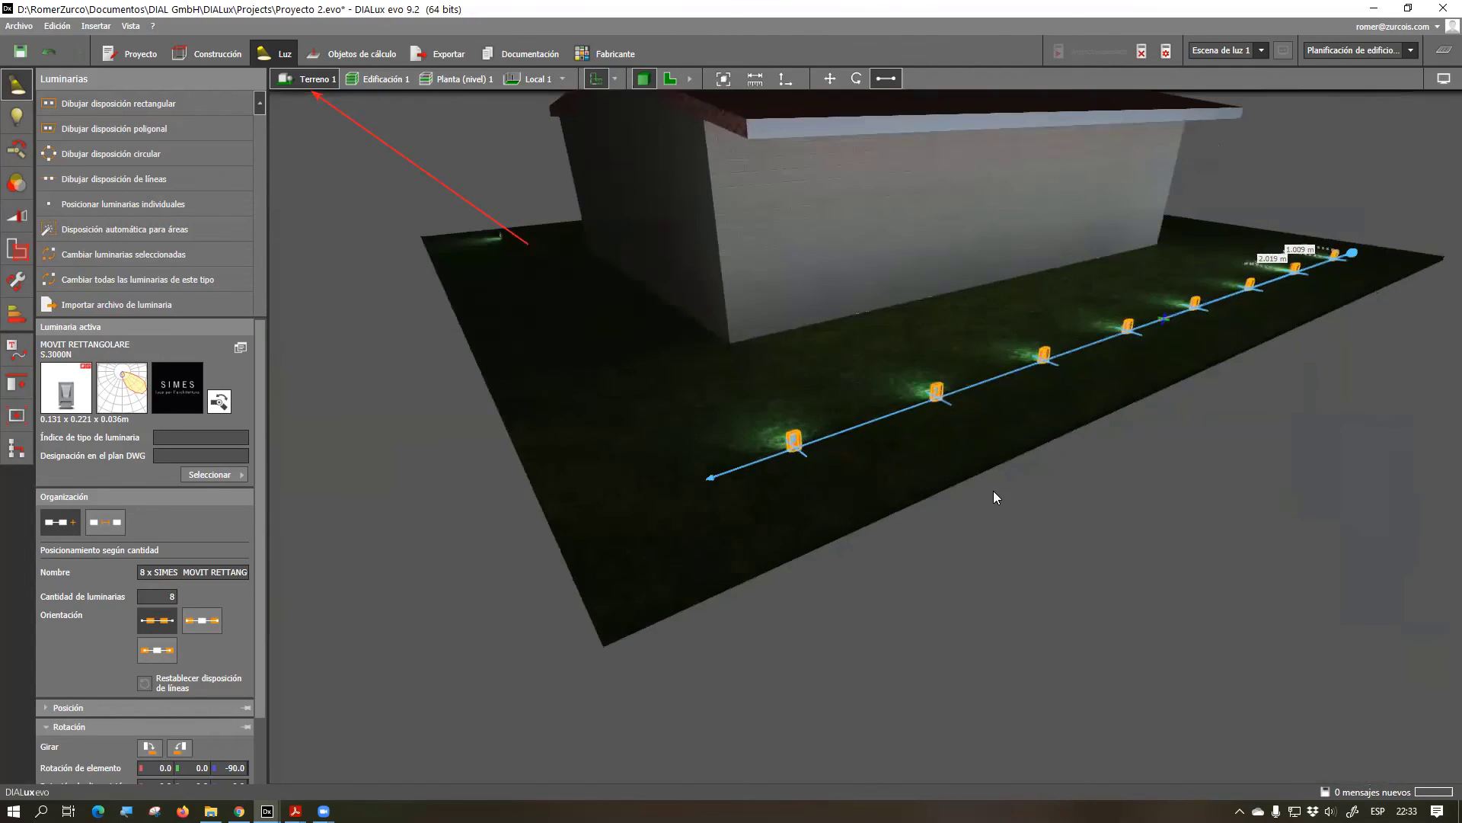
Open the project documentation, look through its page list and show the Plano de situación de luminarias of Terreno 1
left_click(510, 53)
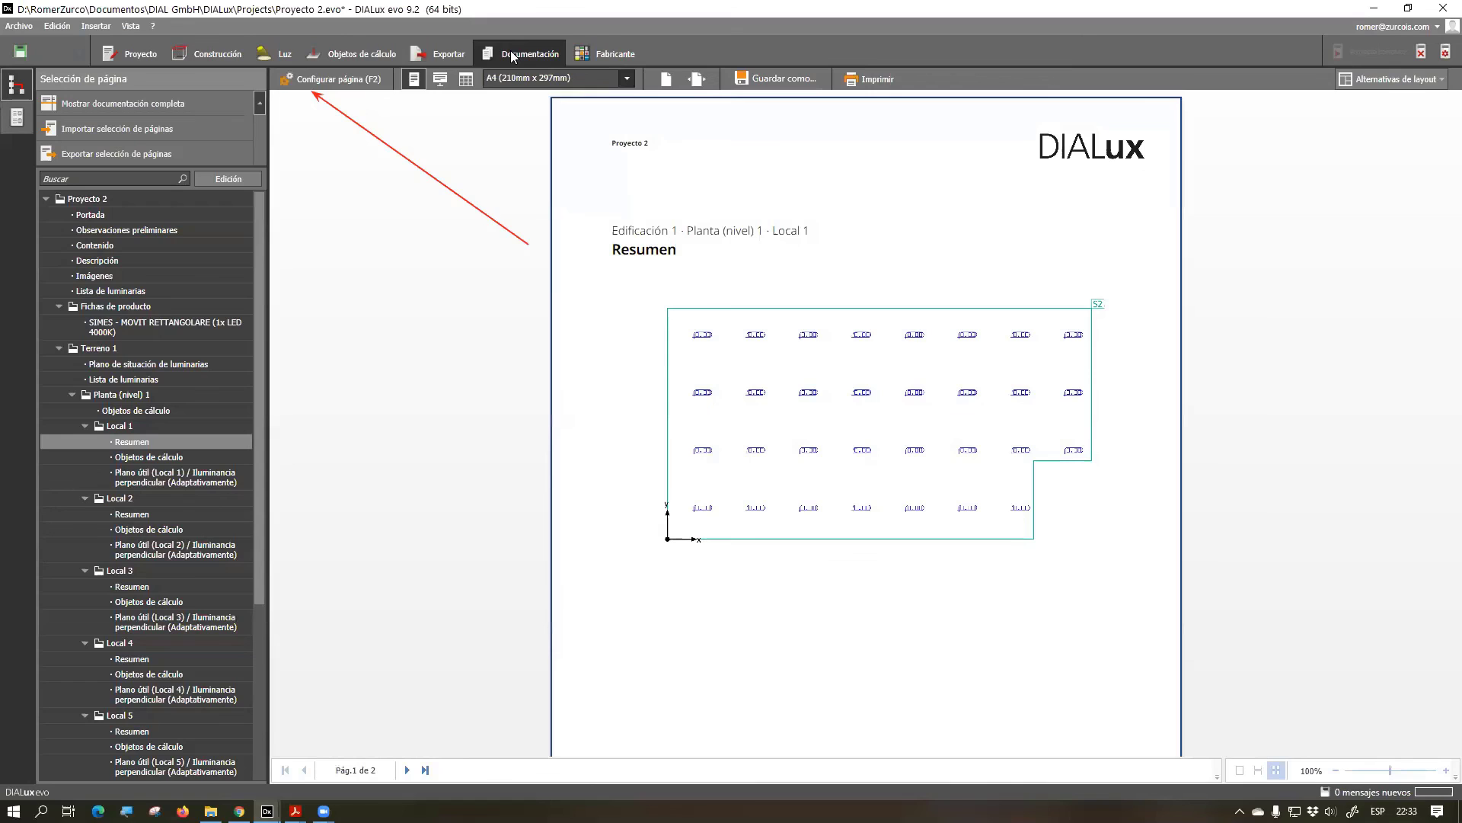
scroll(159, 353, "down", 1)
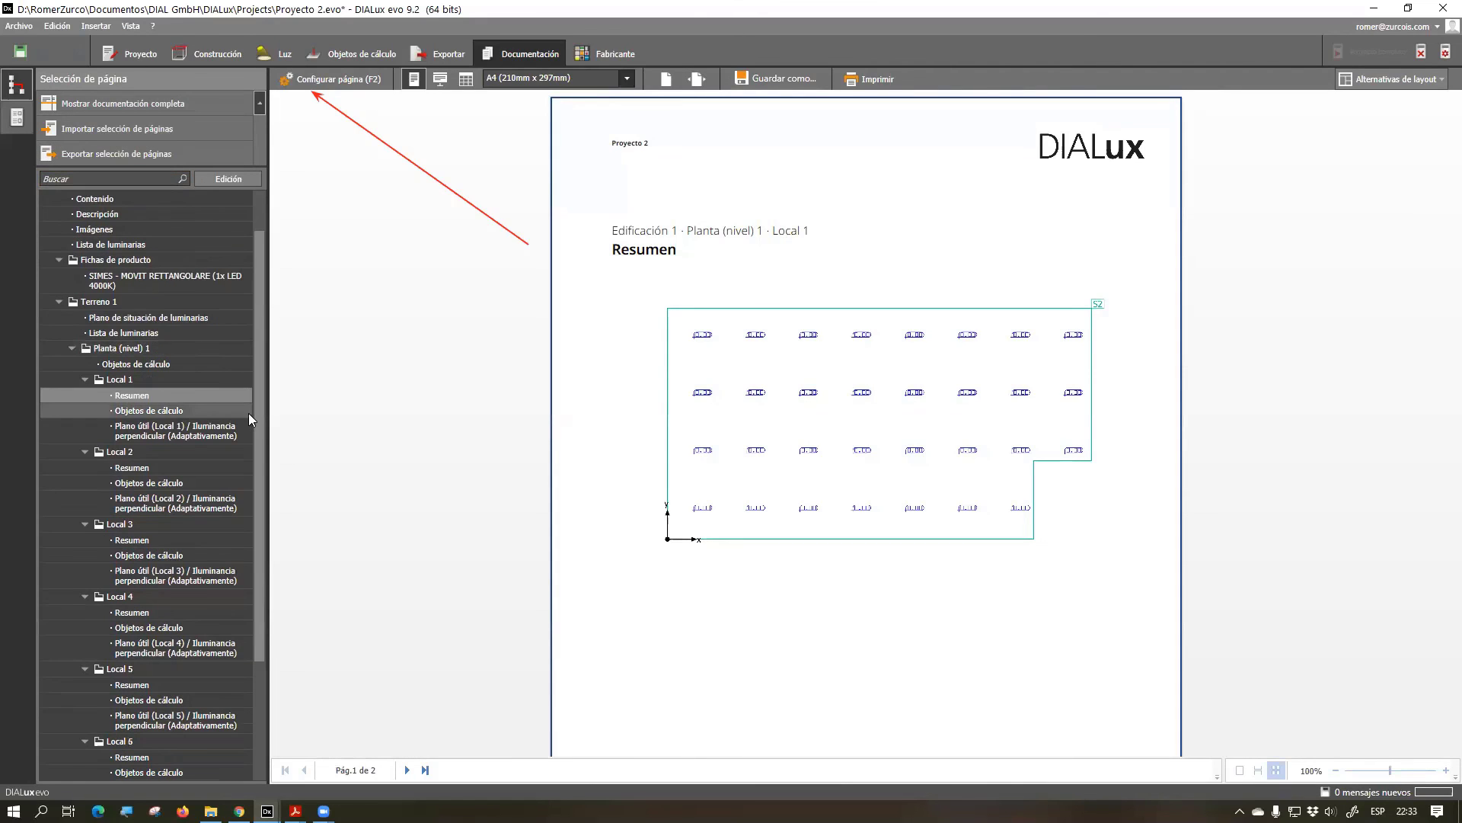
scroll(179, 390, "down", 3)
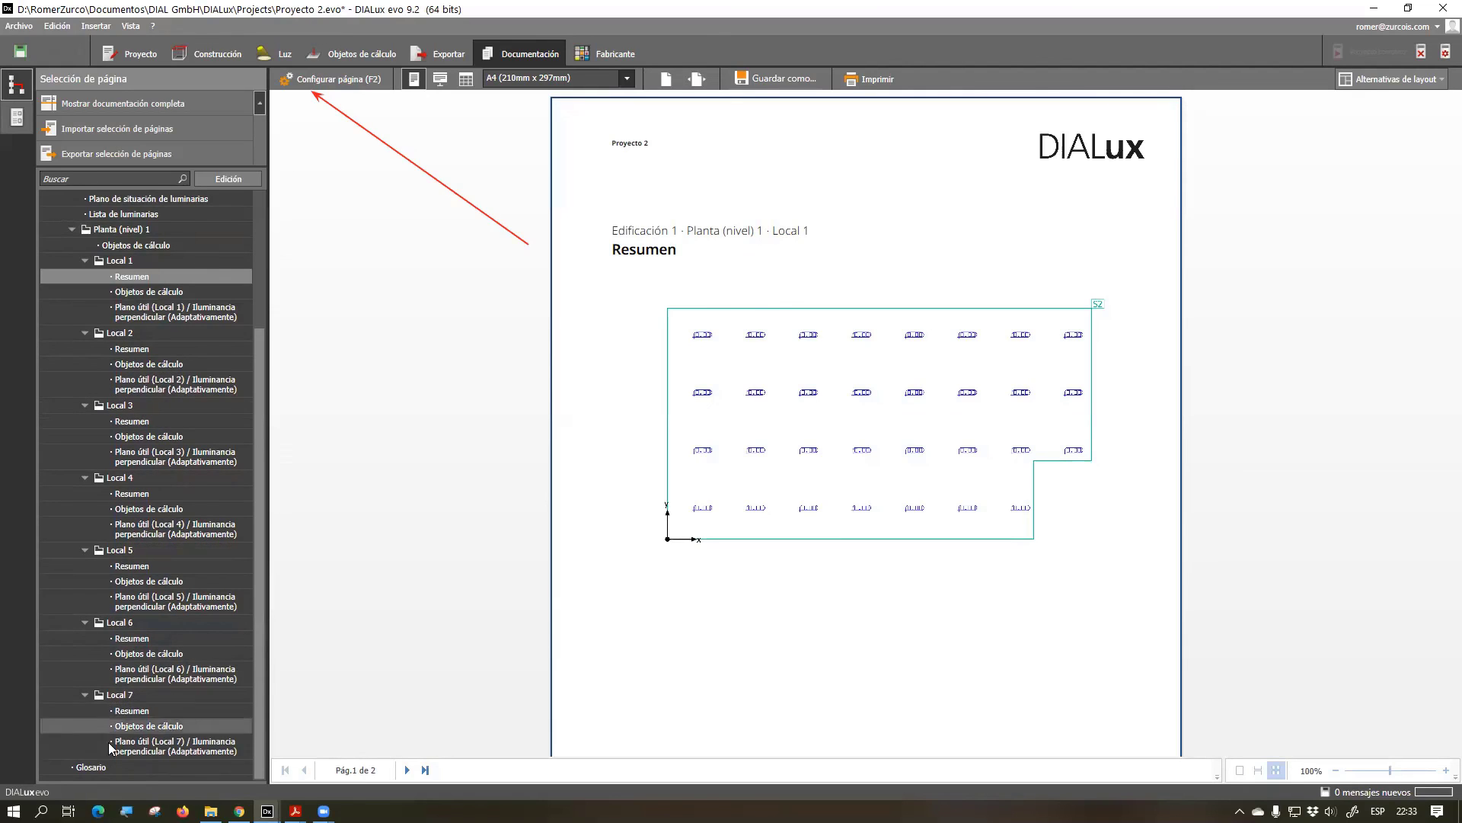
scroll(104, 292, "up", 3)
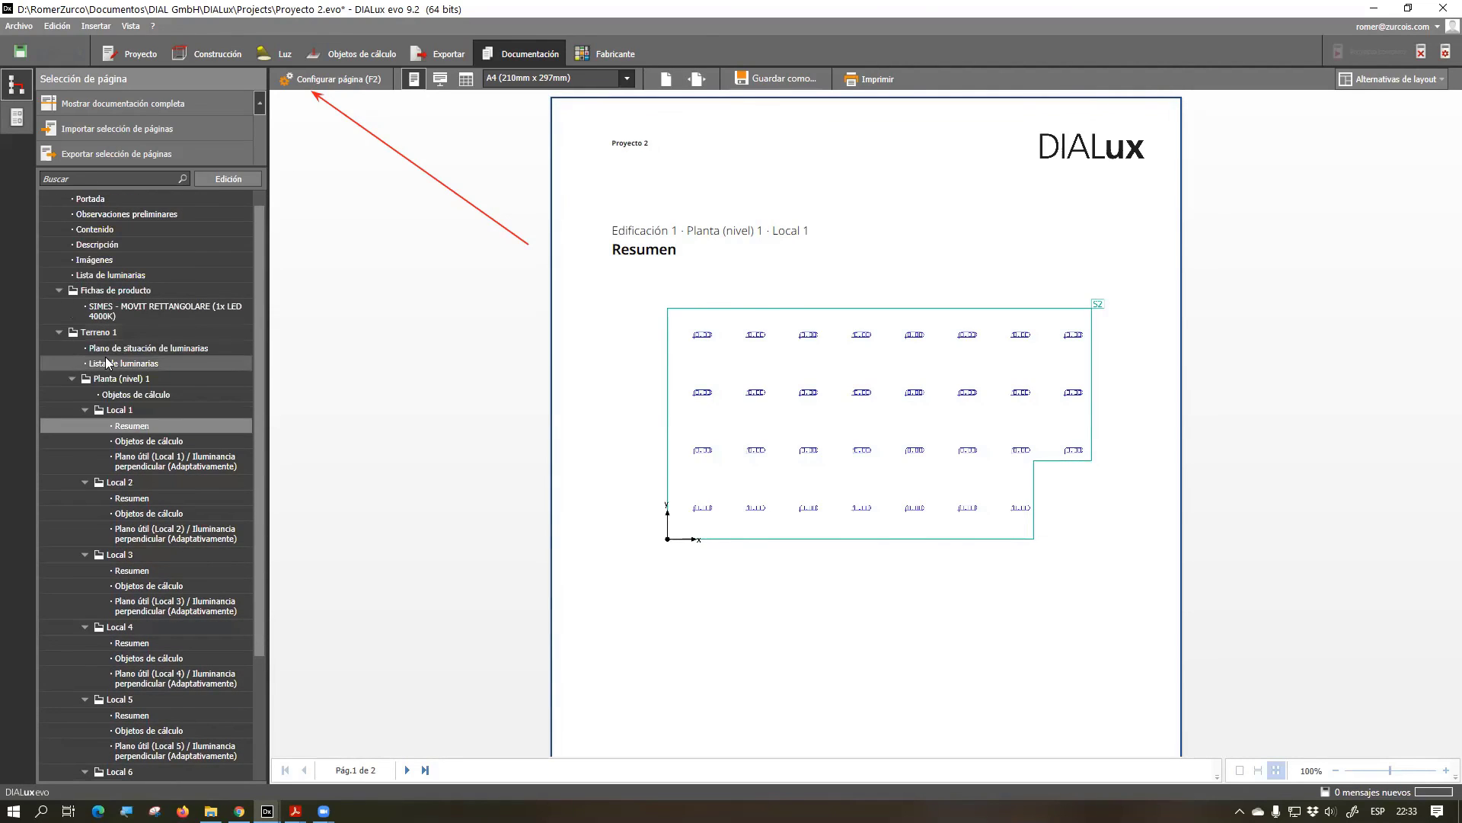
left_click(110, 348)
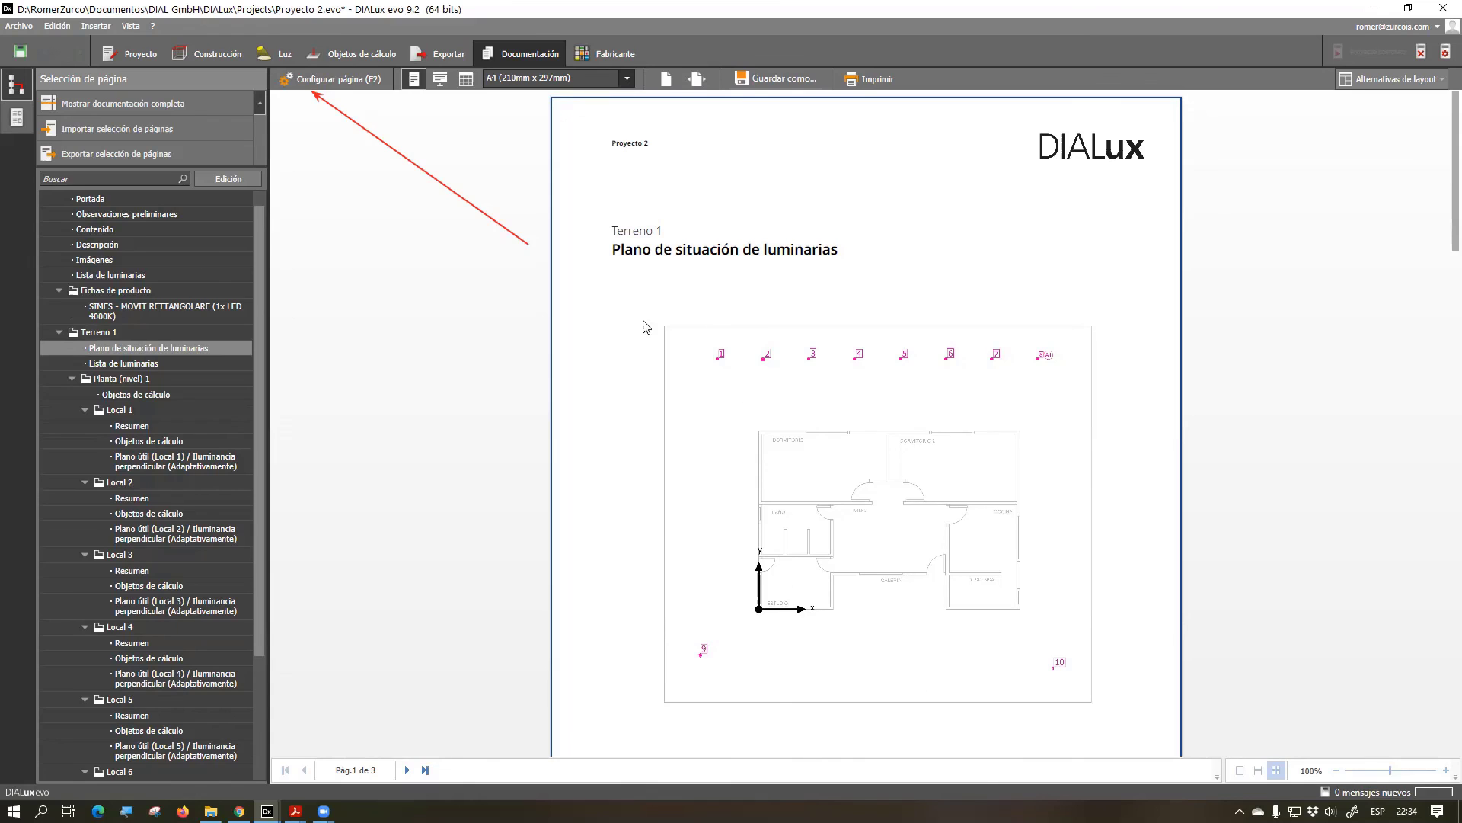
Generate the documentation output for Terreno 1 with all of its sections
left_click(116, 332)
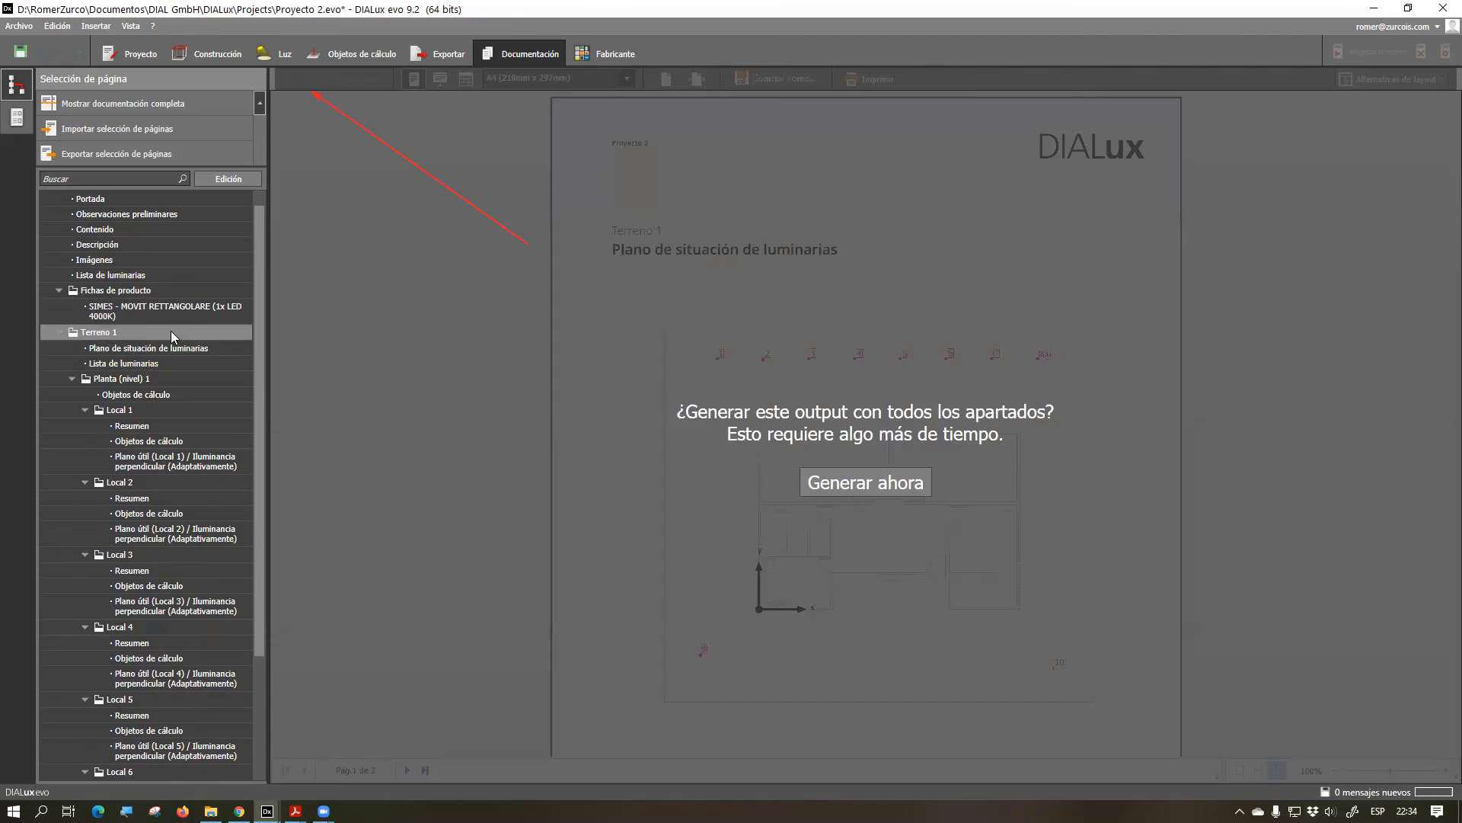
left_click(808, 480)
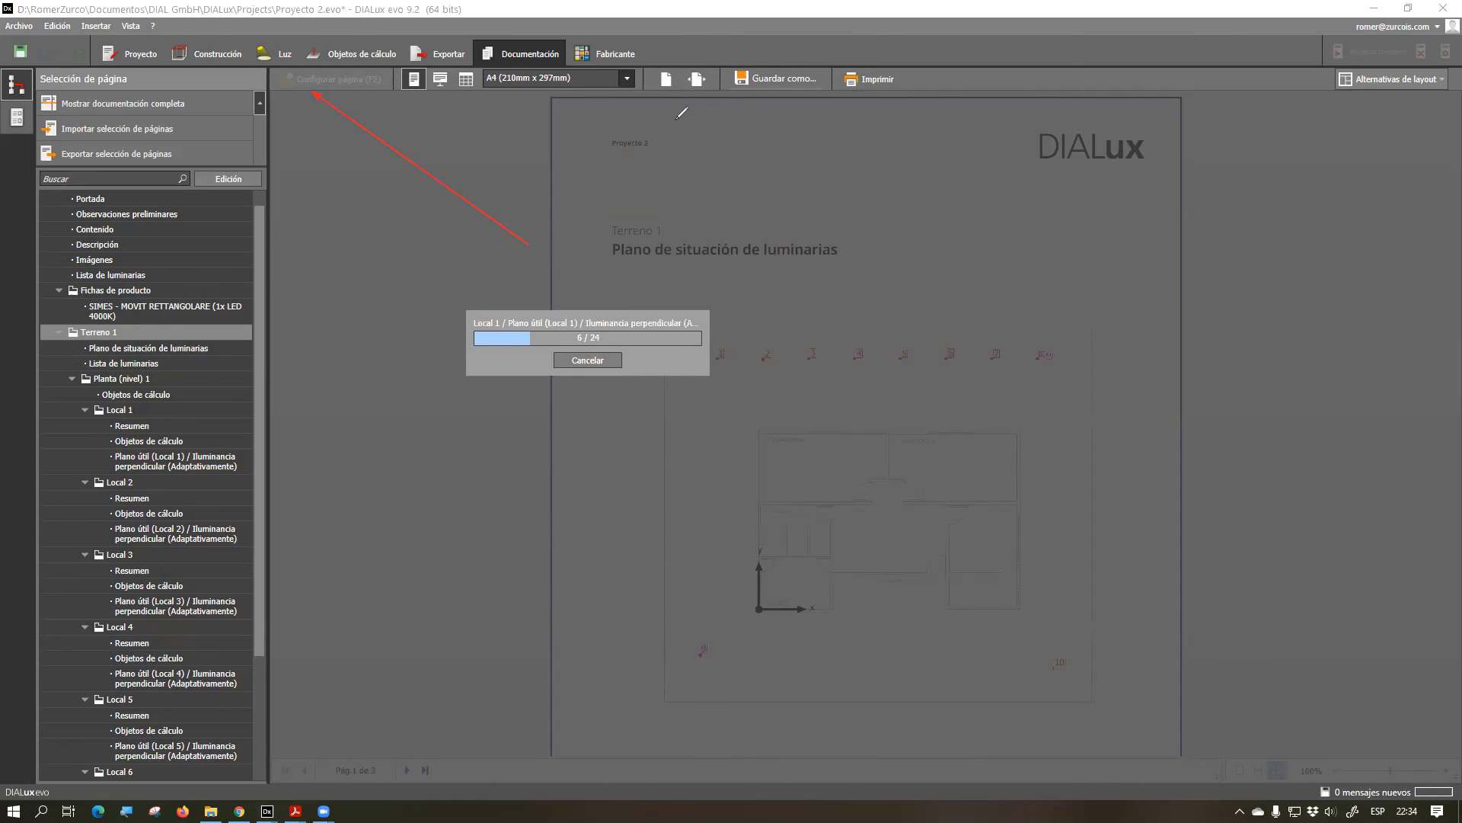
left_click_drag(6, 315, 305, 394)
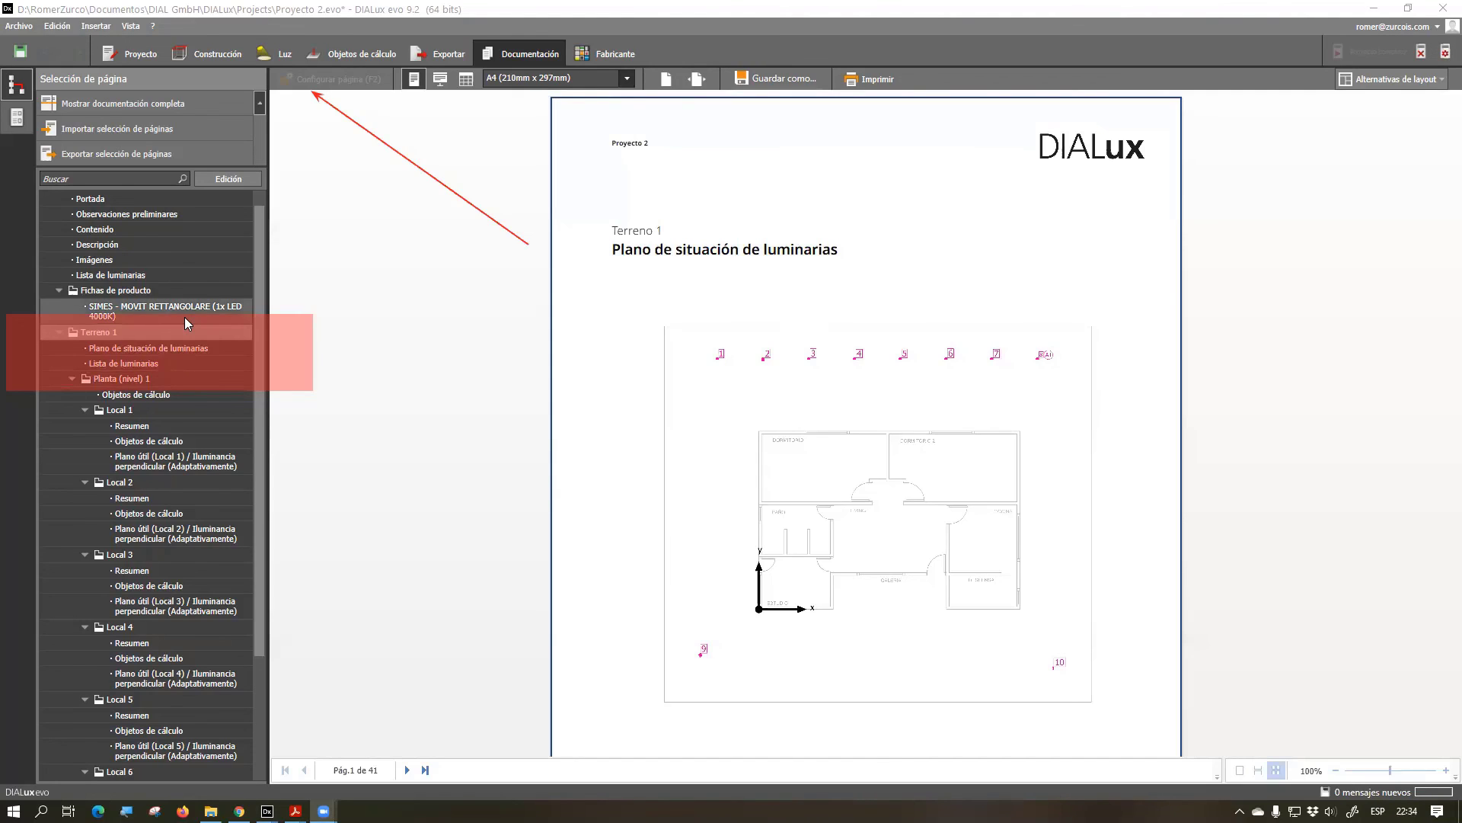
Read the Terreno 1 luminaire layout pages, covering the product data, the coordinates of the eight-luminaire row and the individual luminaires
scroll(891, 317, "down", 10)
scroll(891, 324, "down", 1)
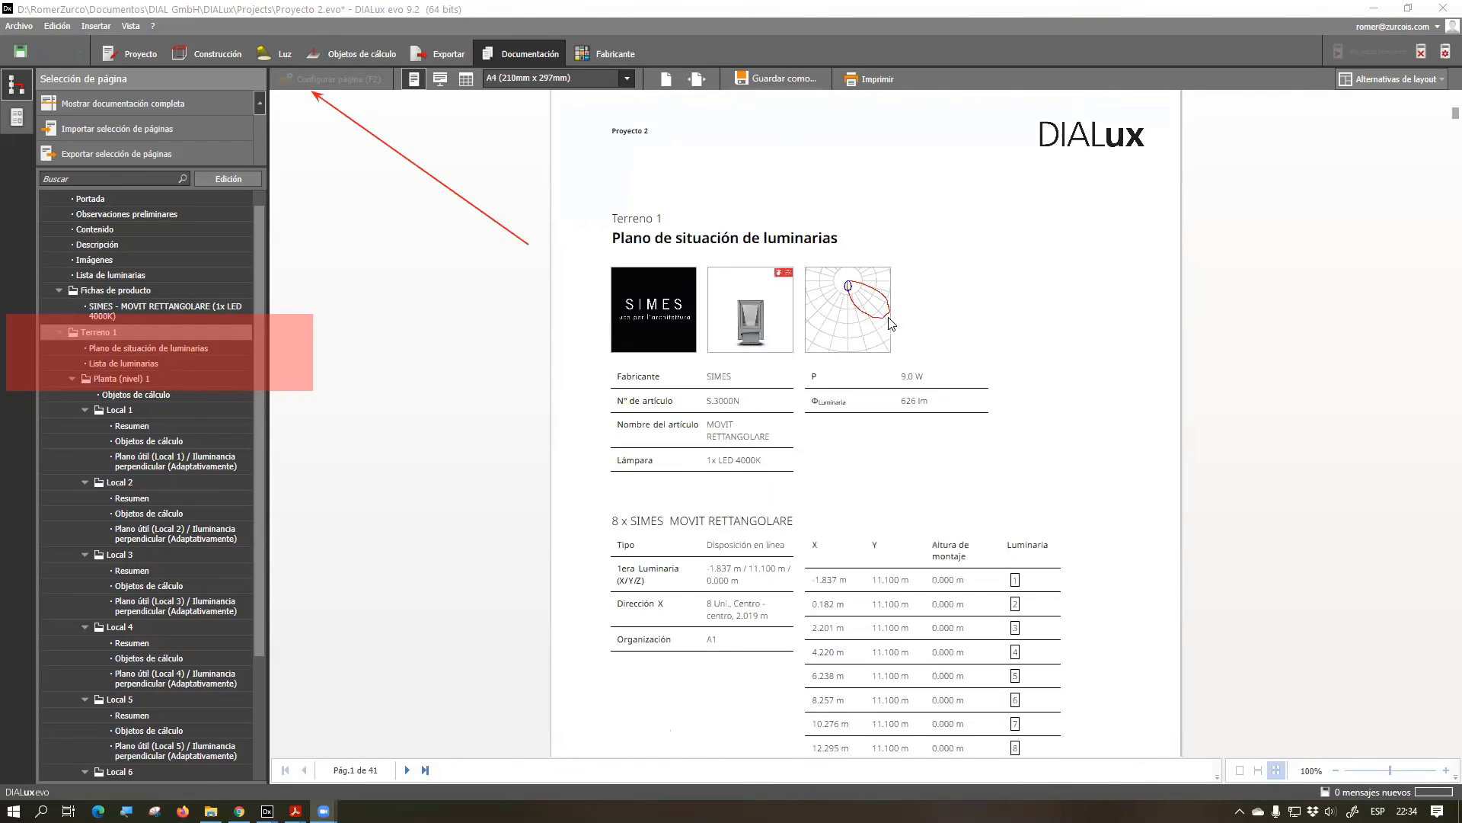
scroll(901, 348, "down", 2)
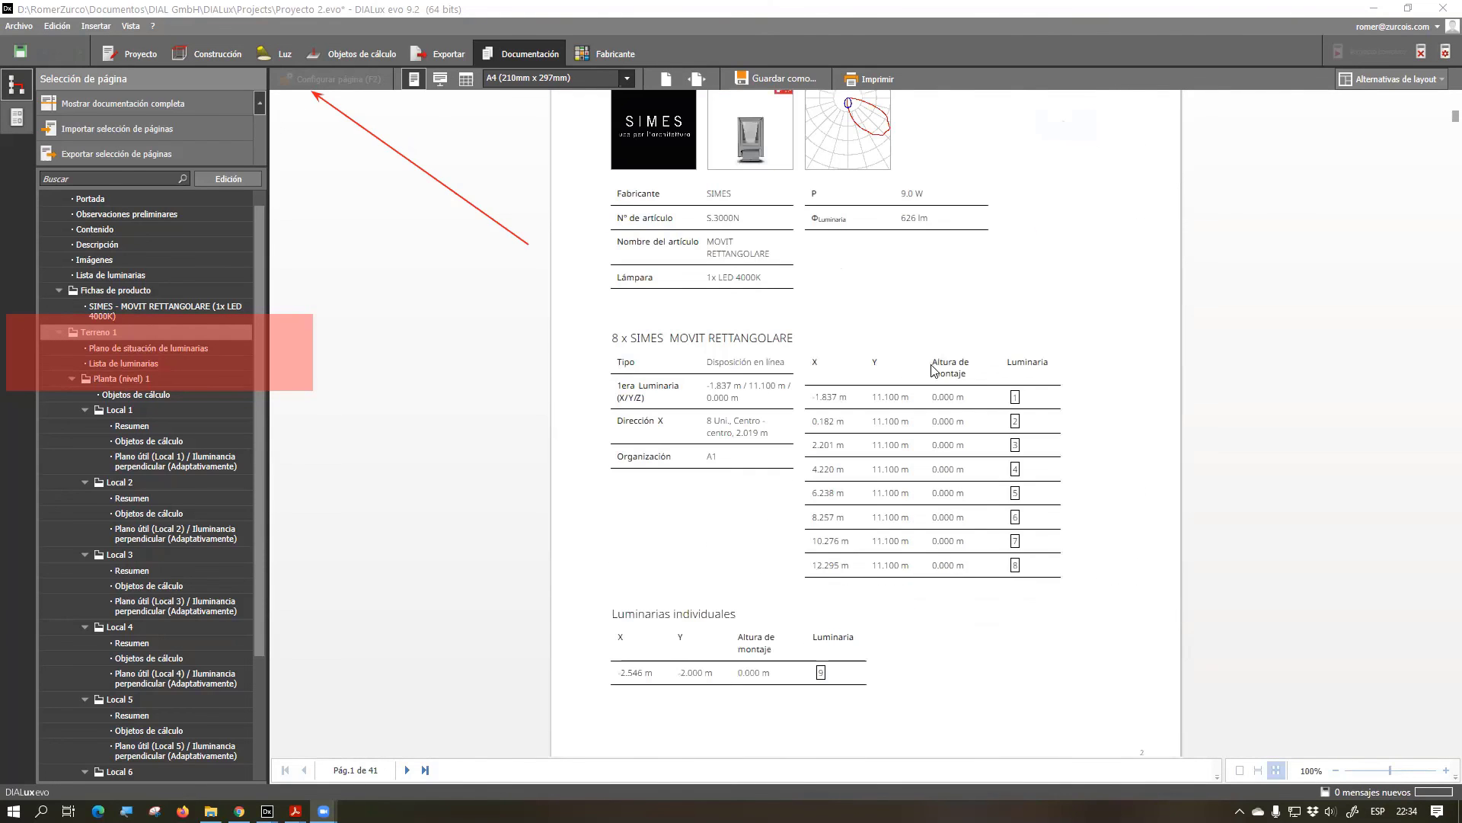
scroll(951, 434, "up", 1)
scroll(873, 282, "down", 2)
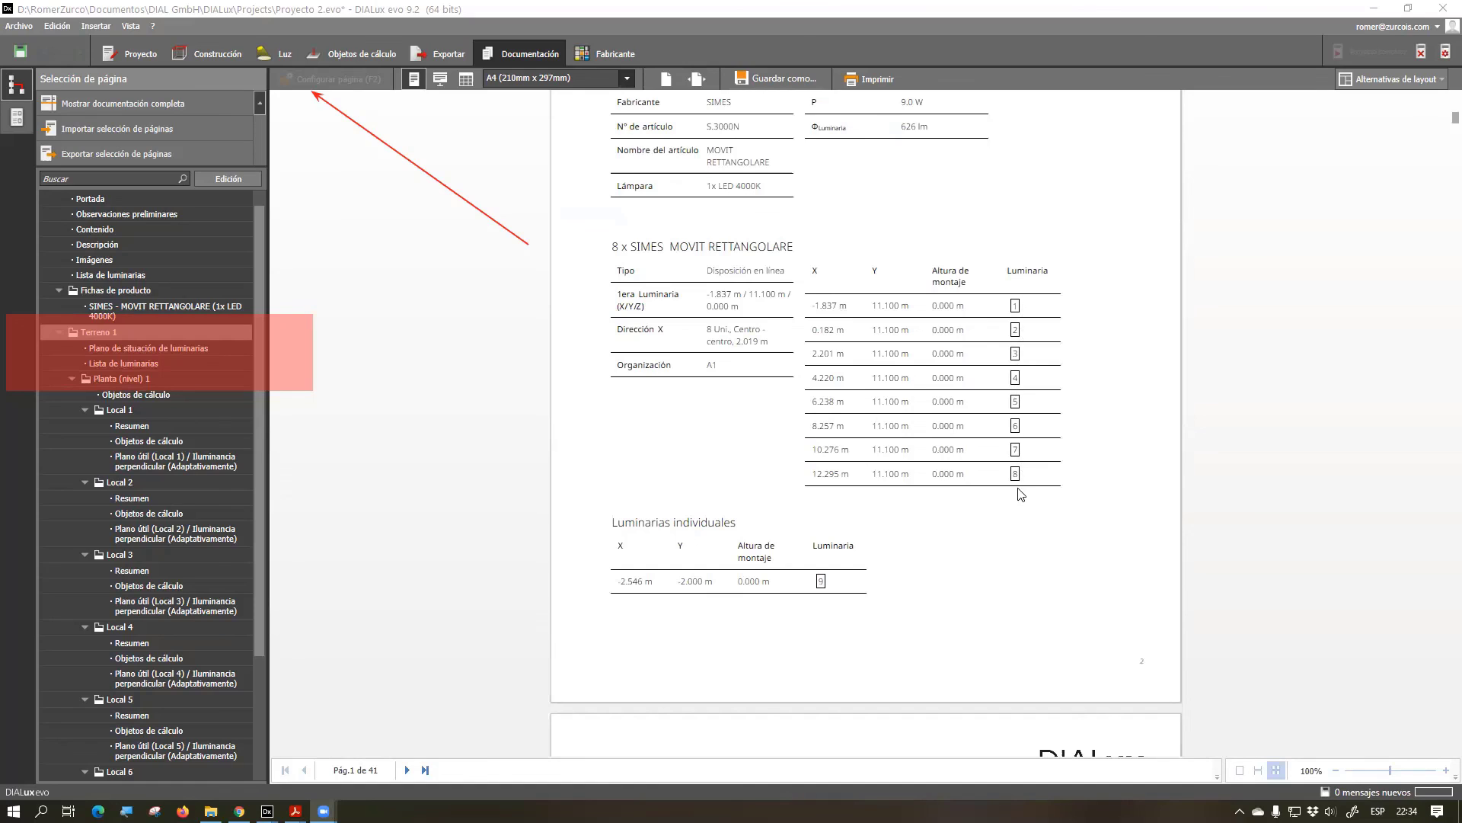
scroll(841, 556, "down", 10)
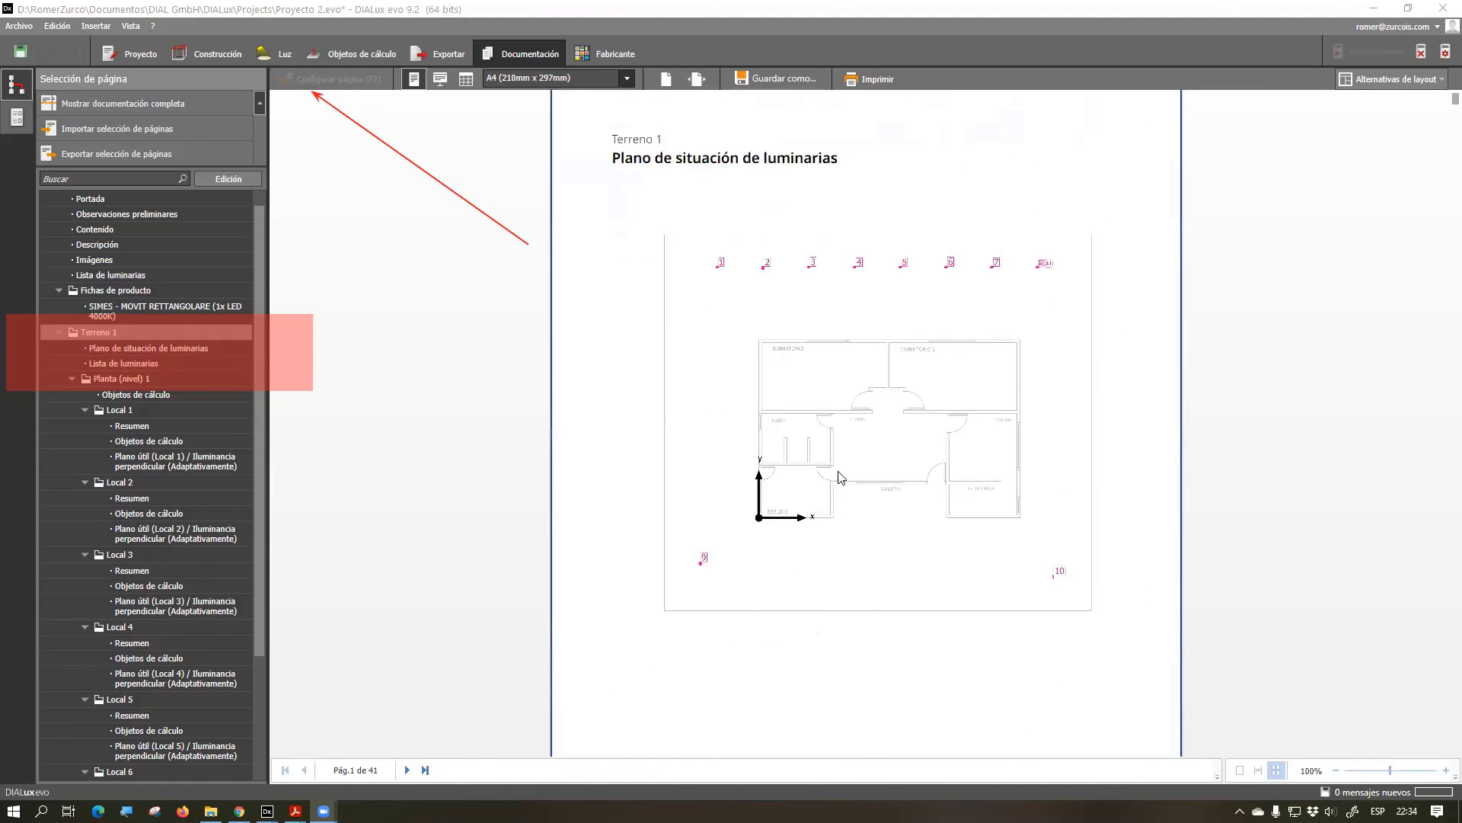